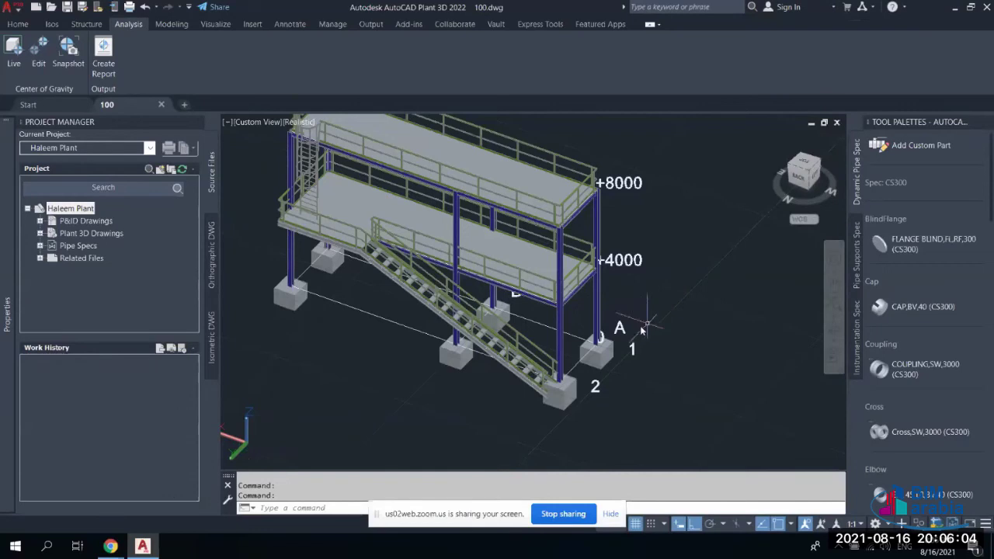
# Bring the Zoom web meeting forward, hide the sharing bar, and open the chat to read attendees' messages
pyautogui.moveTo(111, 547)
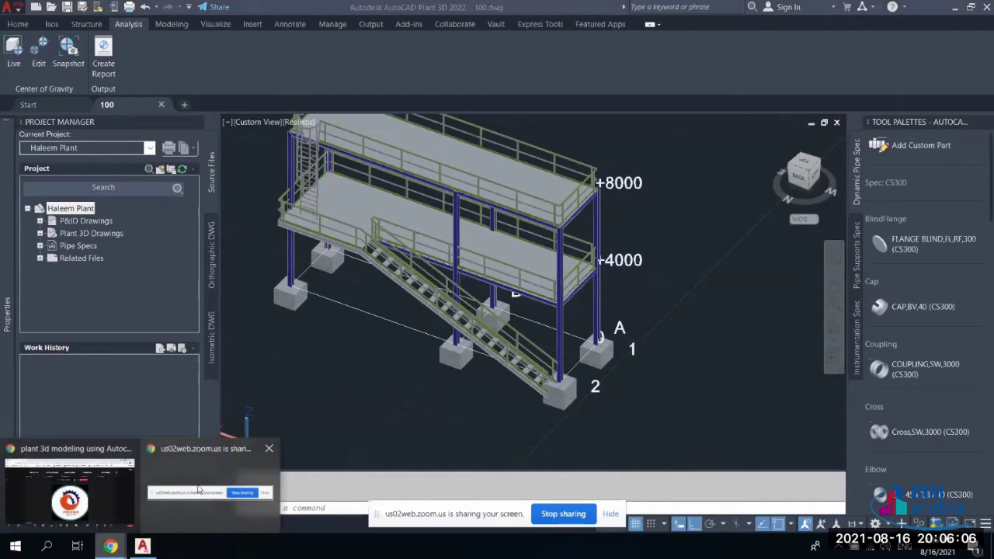
pyautogui.moveTo(197, 488)
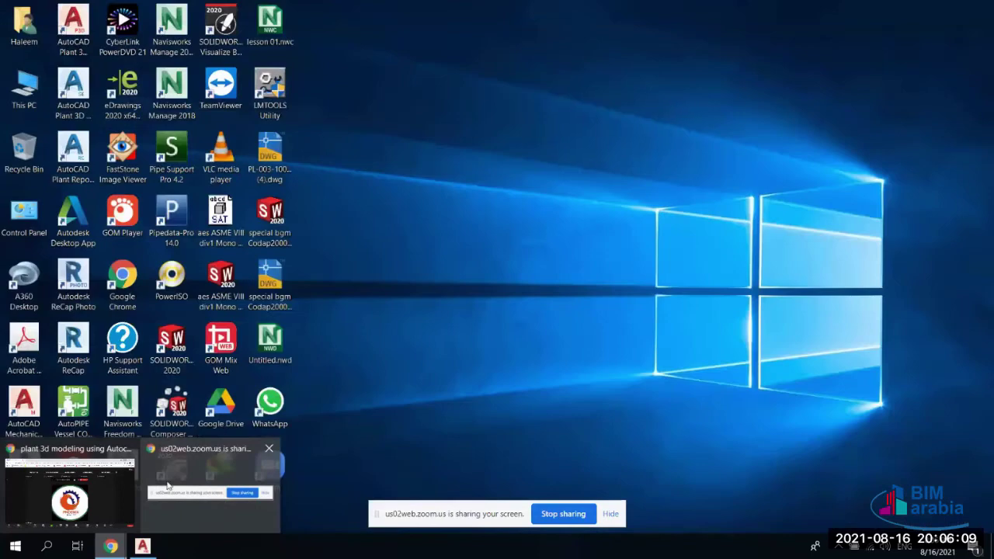
pyautogui.click(197, 488)
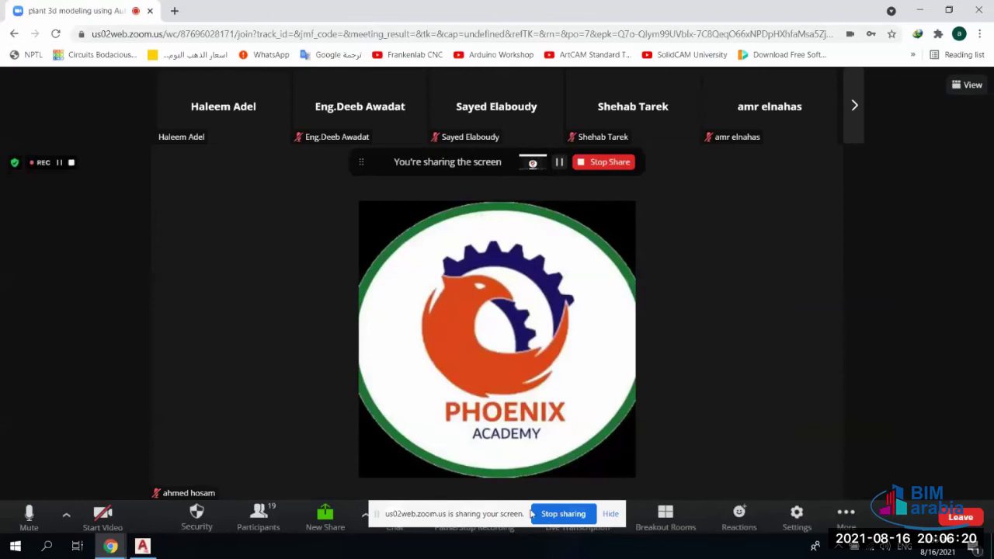
pyautogui.click(610, 514)
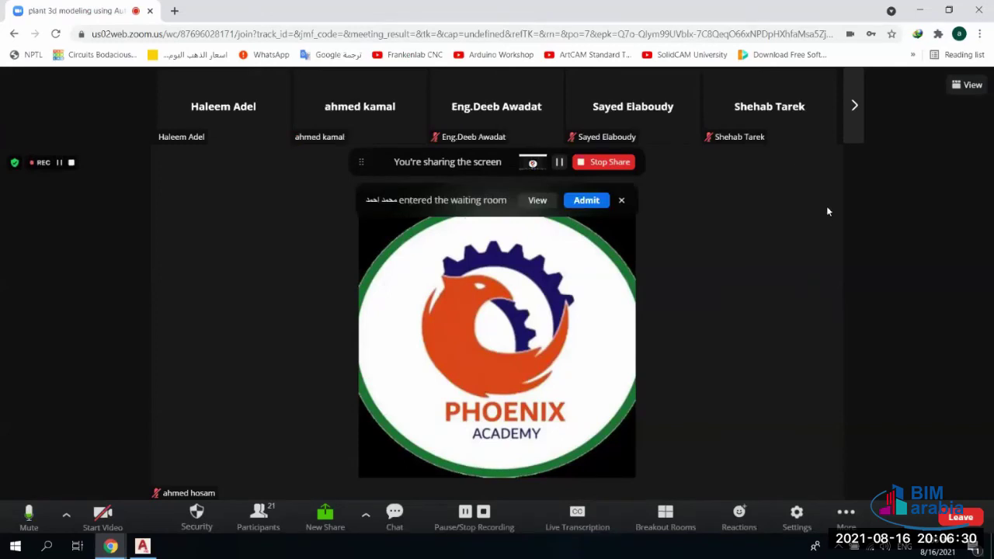
pyautogui.click(394, 515)
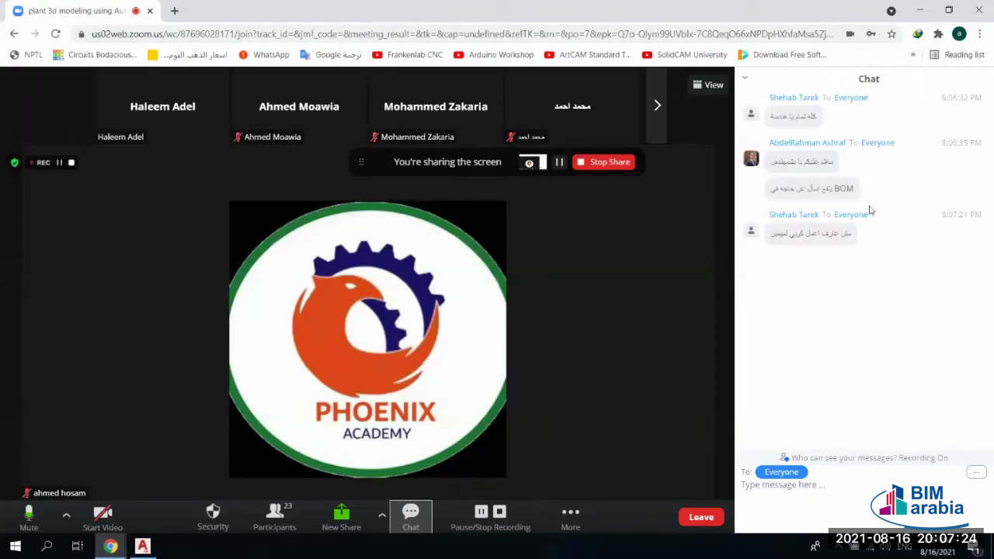
# Return to 100.dwg in Plant 3D with the Home ribbon tab showing
pyautogui.click(136, 550)
pyautogui.click(22, 24)
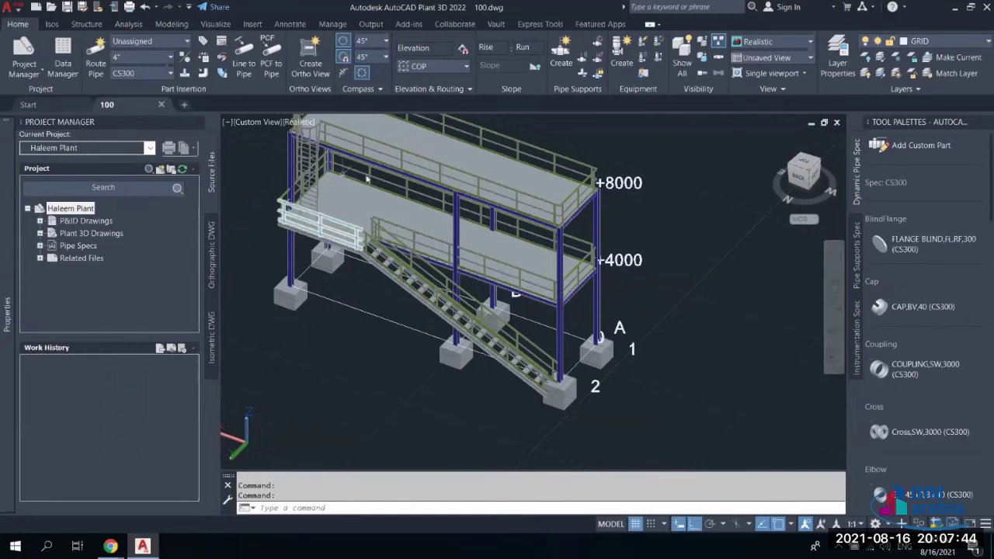
# In Data Manager, switch to Plant 3D Project Data and browse Footing, Ladder, Member and Steel Structure records
pyautogui.click(63, 61)
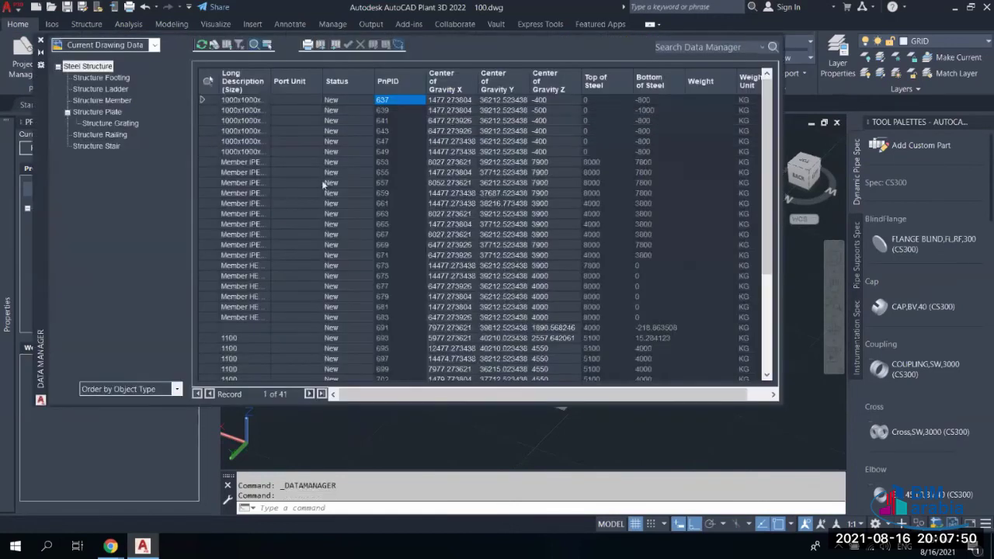
pyautogui.click(109, 45)
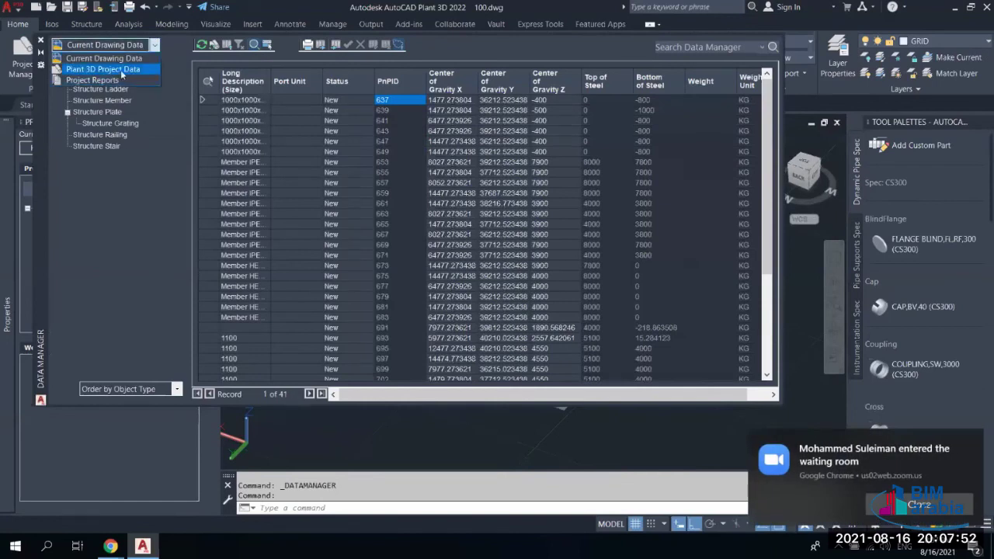
pyautogui.click(113, 70)
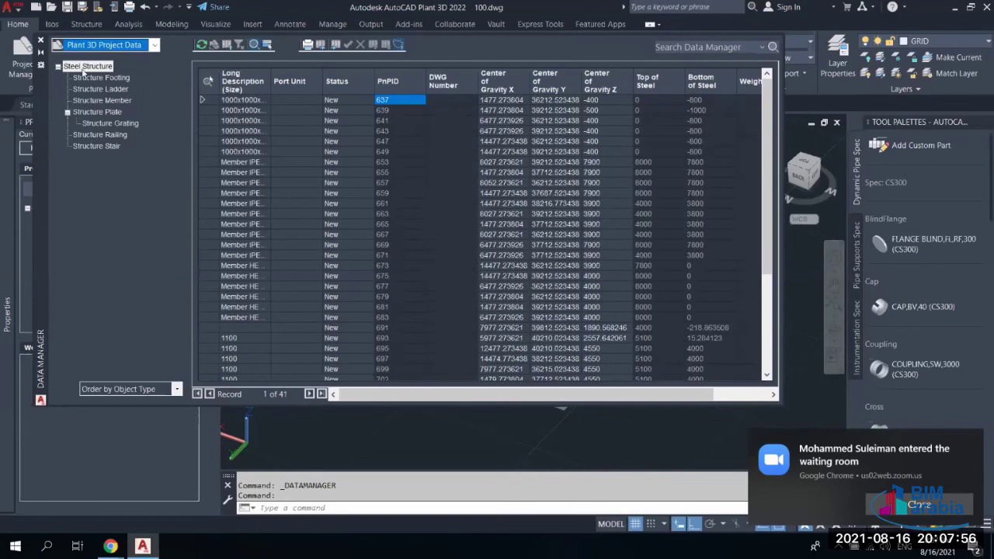
pyautogui.click(114, 79)
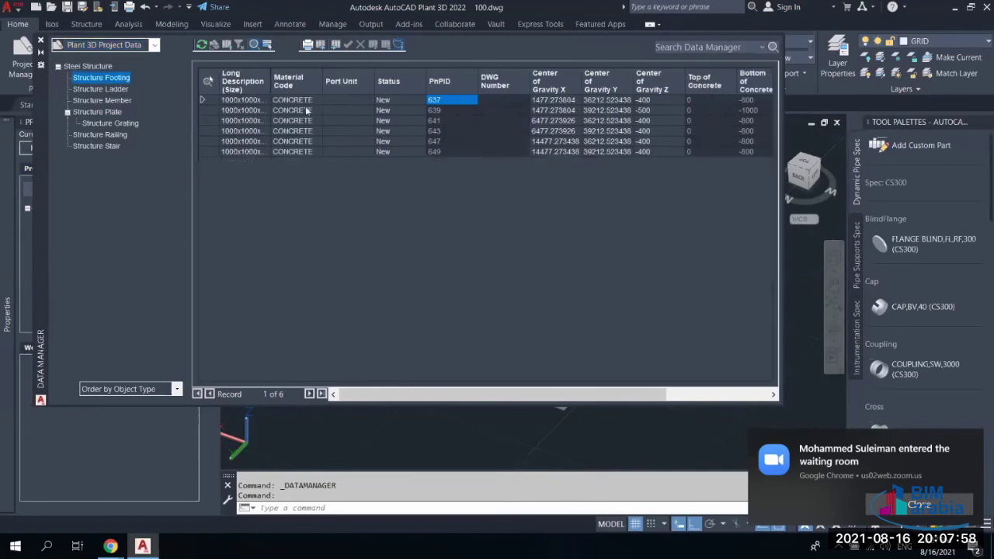
pyautogui.click(103, 90)
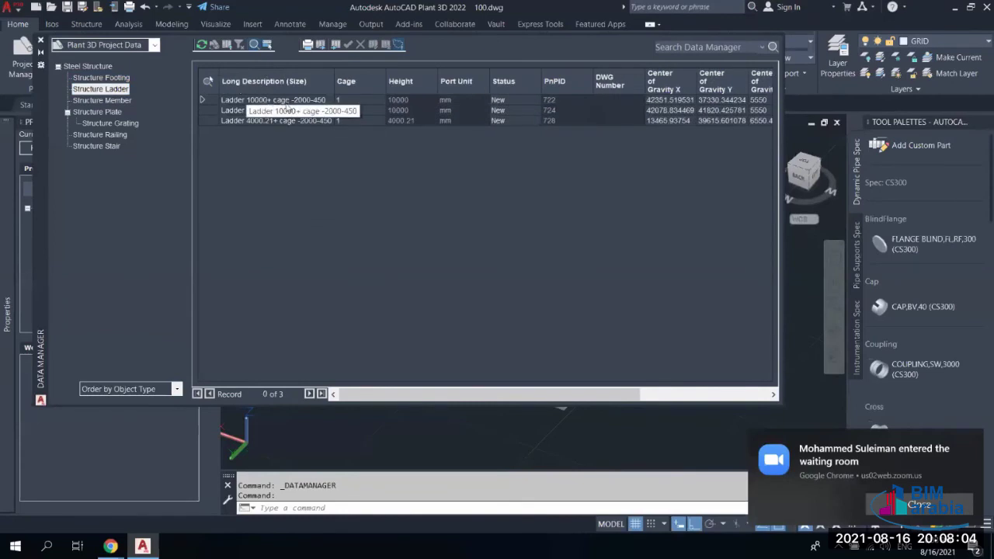
pyautogui.click(117, 101)
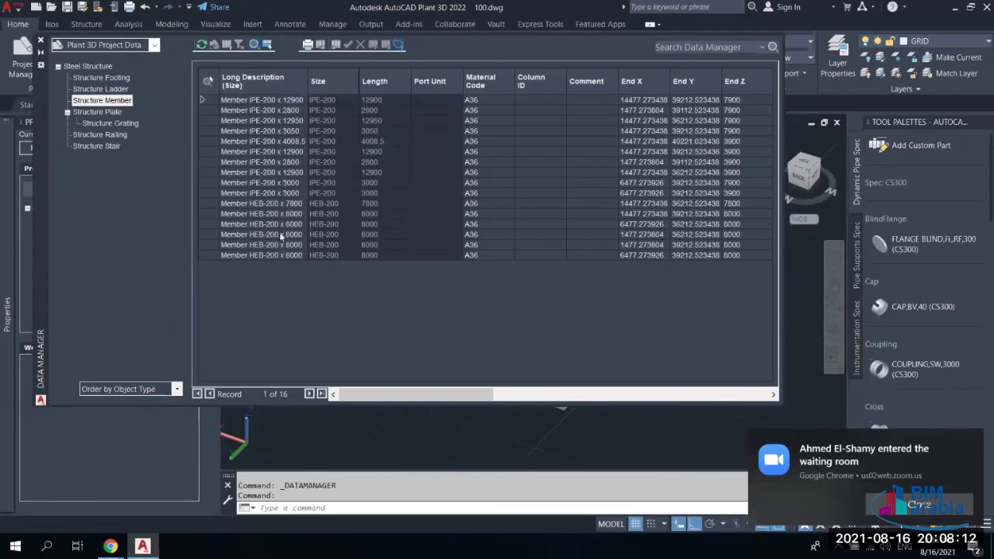
pyautogui.click(98, 69)
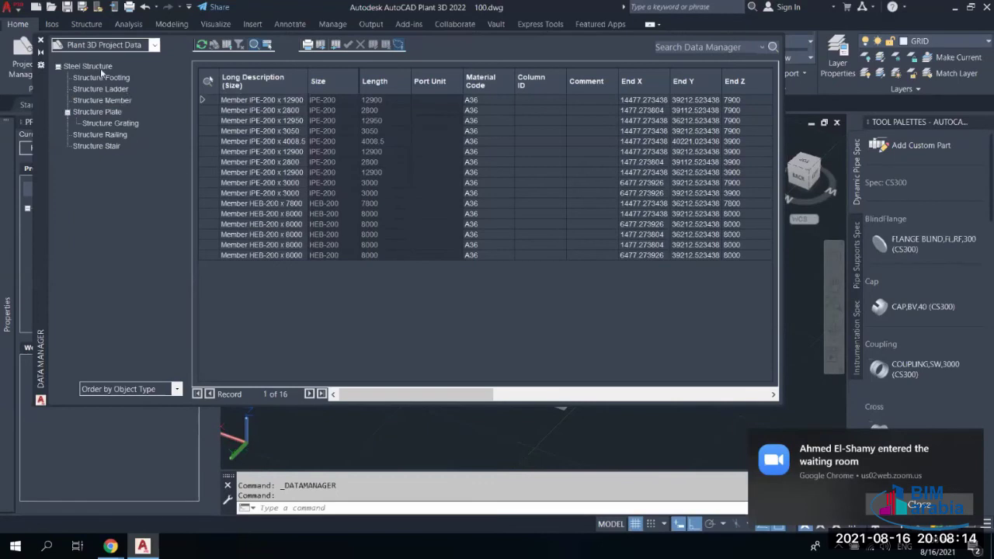
# Start exporting the Steel Structure data with the Desktop as the save location
pyautogui.rightClick(99, 68)
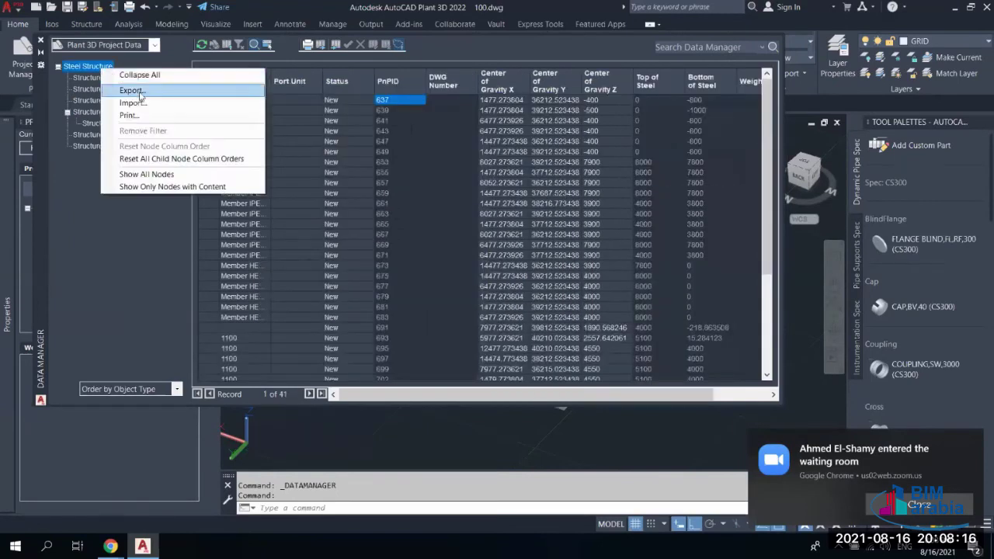
pyautogui.click(132, 90)
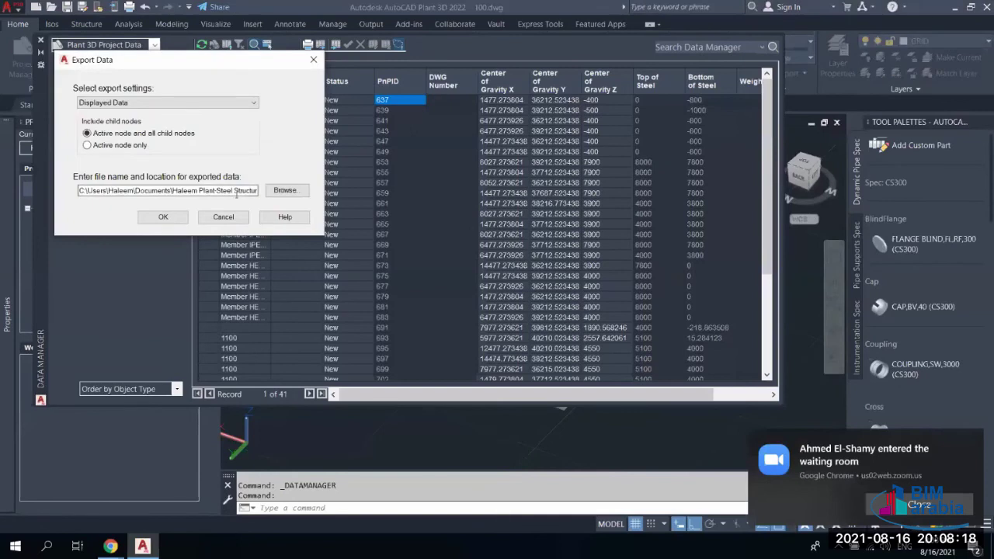
pyautogui.click(286, 190)
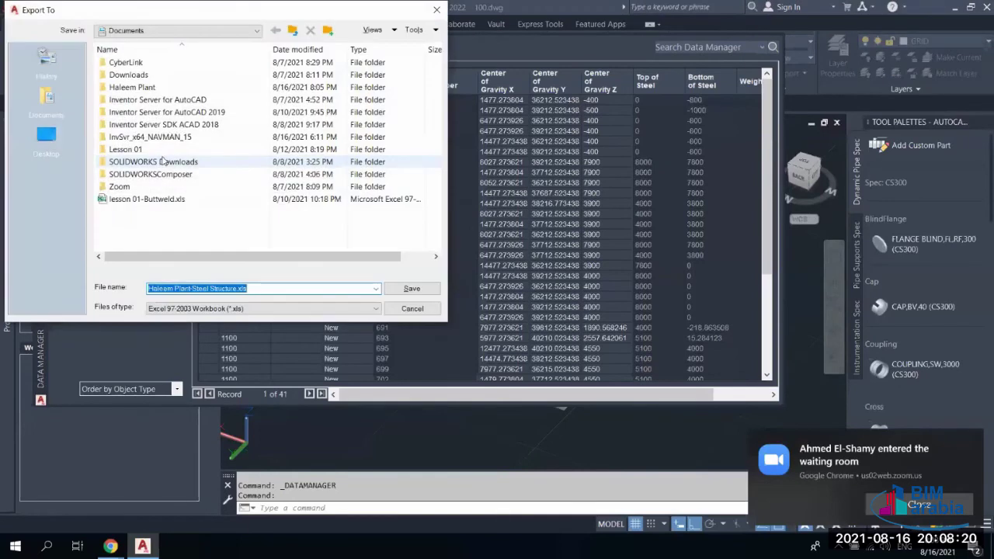
pyautogui.click(54, 148)
pyautogui.click(411, 289)
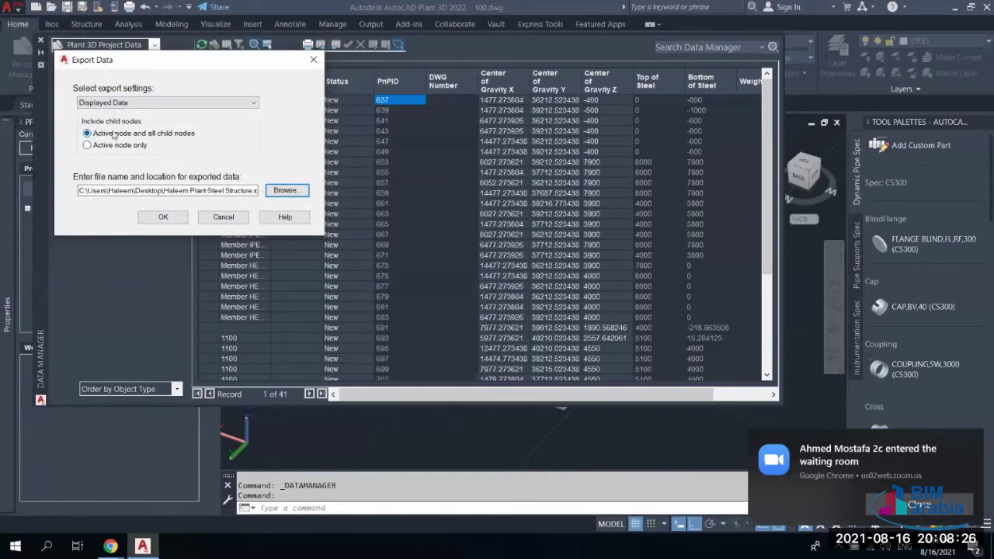
# Export the active node with all child nodes, then minimize Plant 3D to the desktop
pyautogui.moveTo(167, 66); pyautogui.dragTo(460, 87)
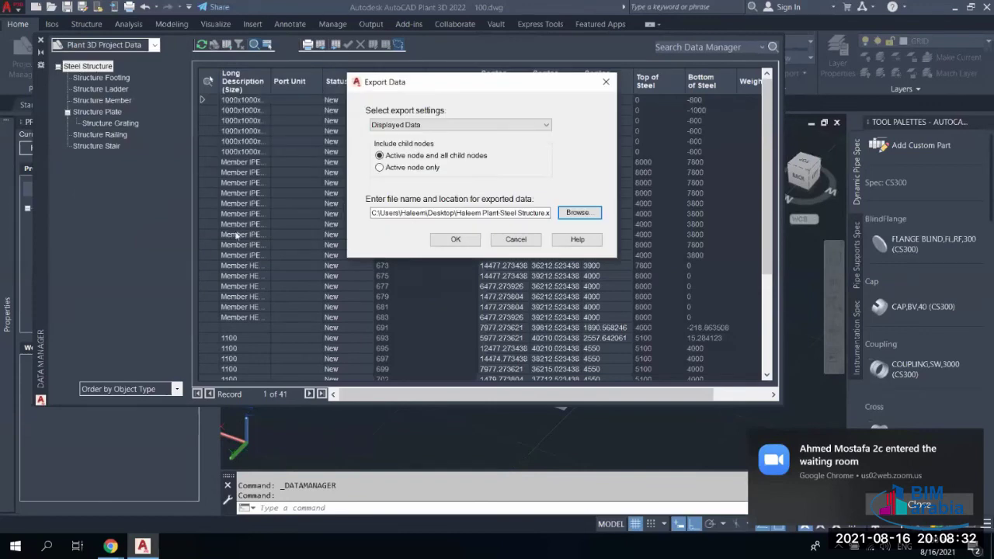
pyautogui.click(401, 171)
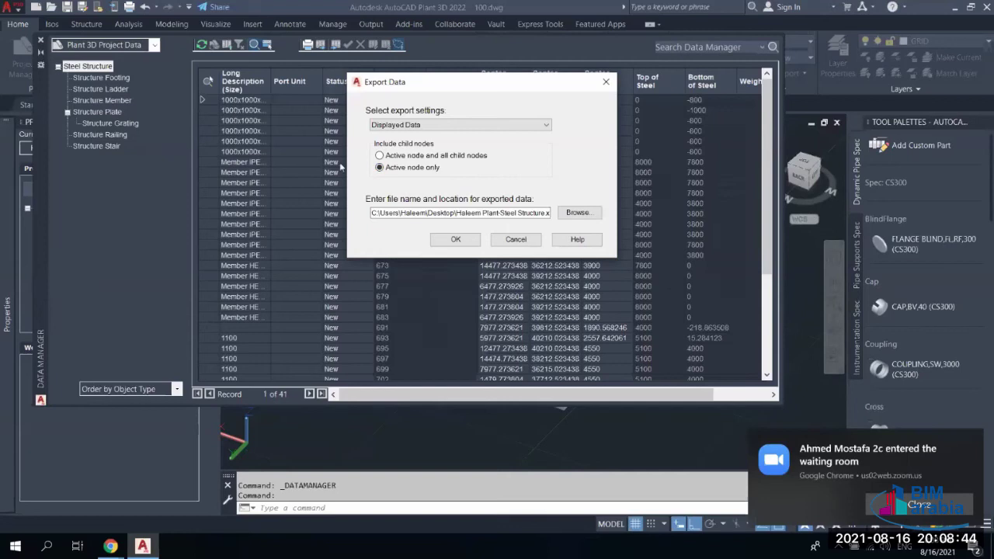
pyautogui.click(407, 155)
pyautogui.click(456, 239)
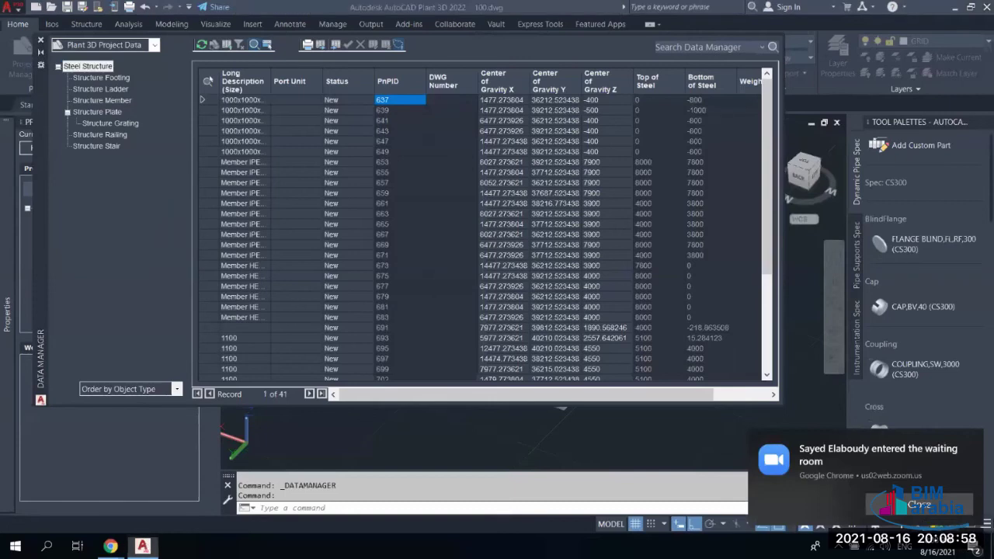
pyautogui.click(142, 546)
# Open the exported workbook in Excel and inspect the stair record, length 13848.9
pyautogui.click(330, 33)
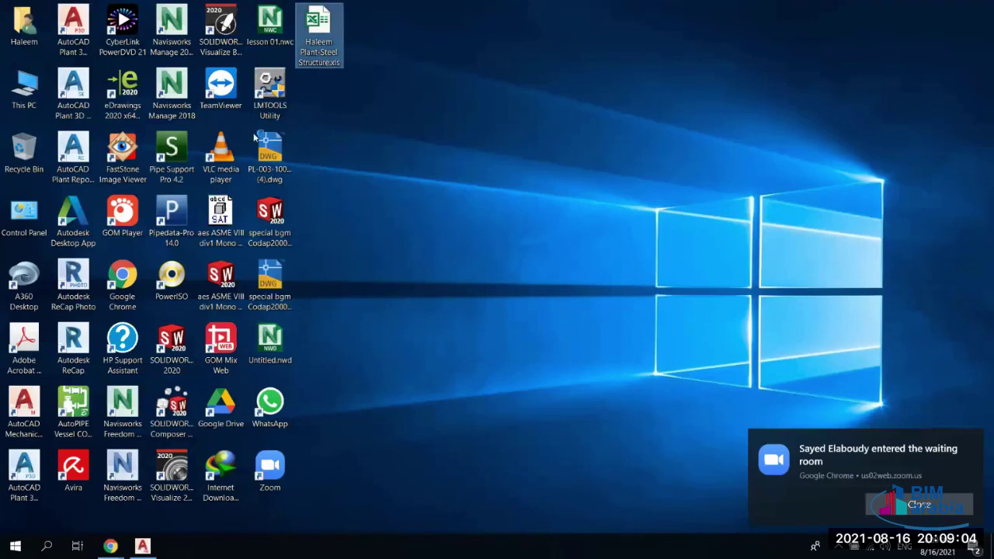
pyautogui.press('Return')
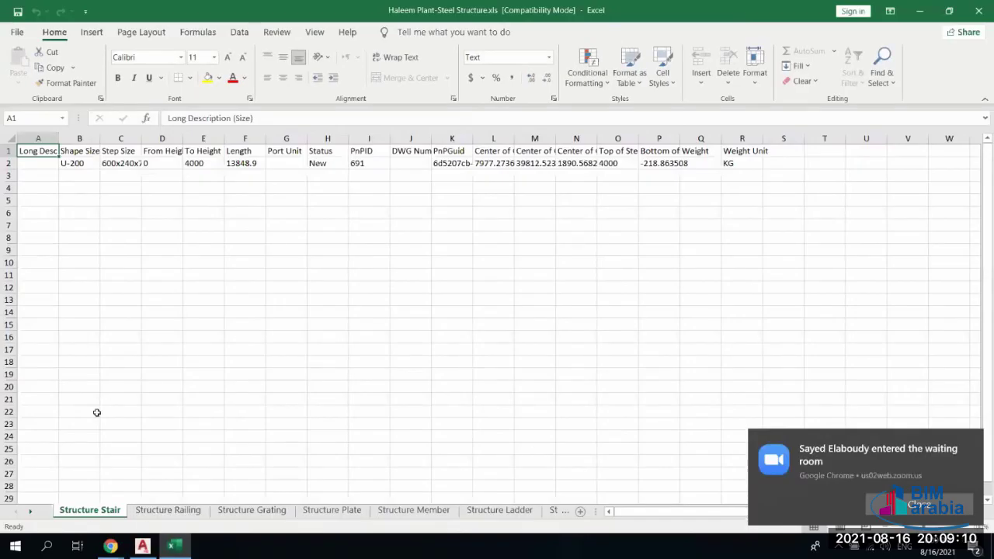
pyautogui.click(95, 174)
pyautogui.click(124, 163)
pyautogui.click(245, 163)
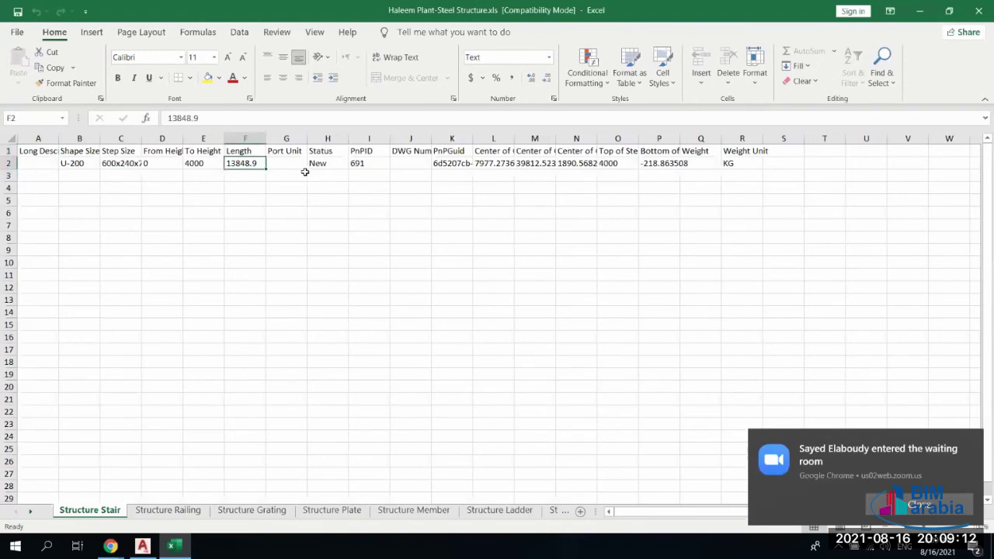
pyautogui.click(301, 174)
pyautogui.click(452, 176)
# Check the railing length 4000, then autofit column A on the Grating and Plate sheets
pyautogui.click(185, 510)
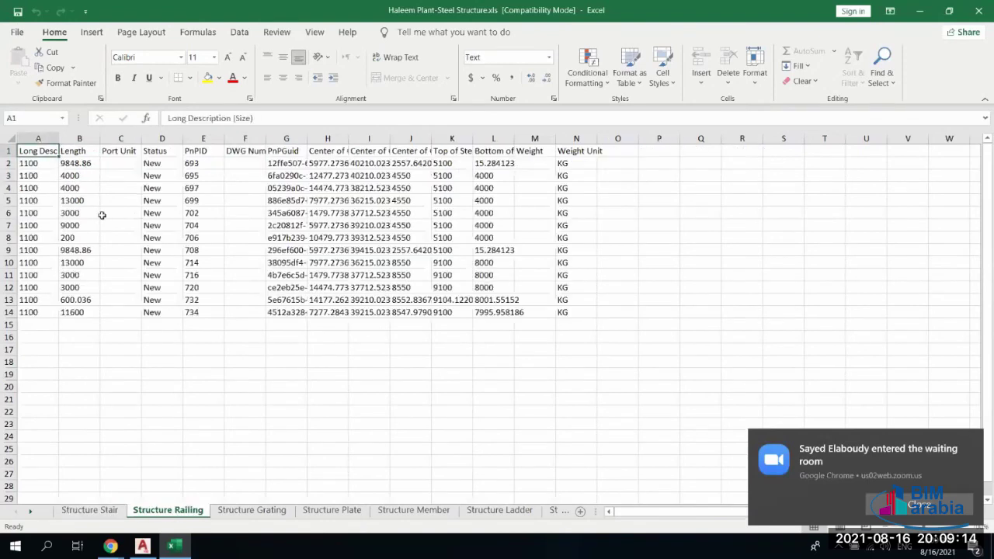
pyautogui.click(77, 186)
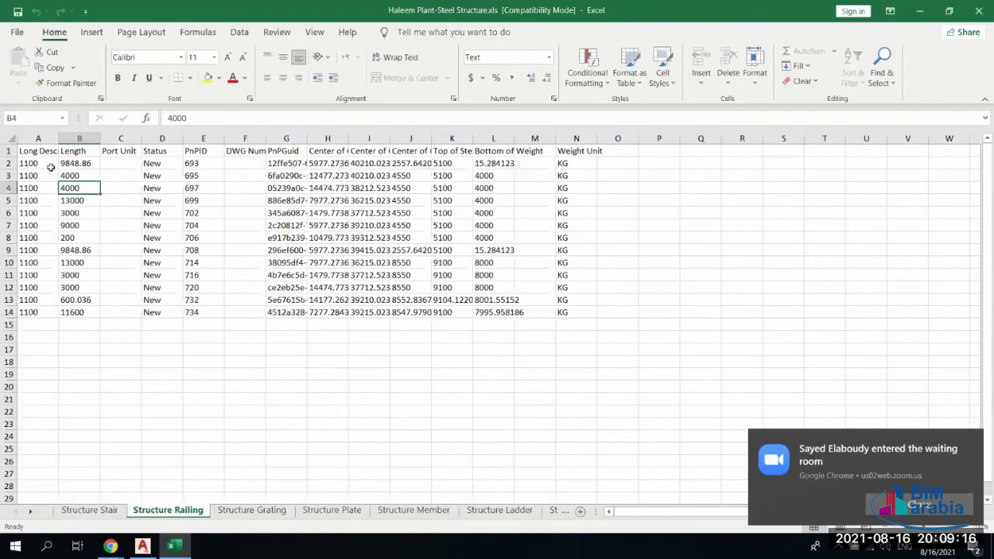
pyautogui.click(253, 511)
pyautogui.doubleClick(58, 138)
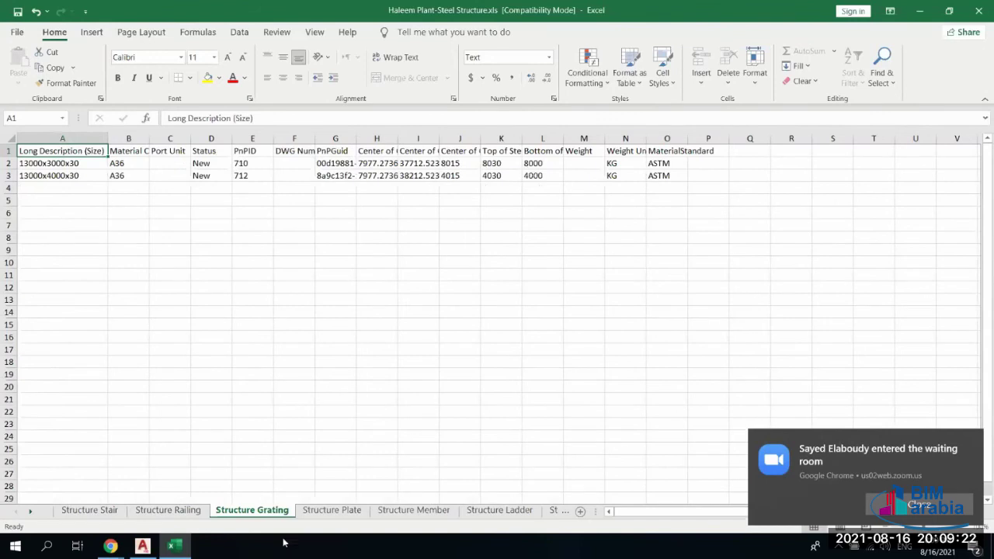
pyautogui.click(336, 503)
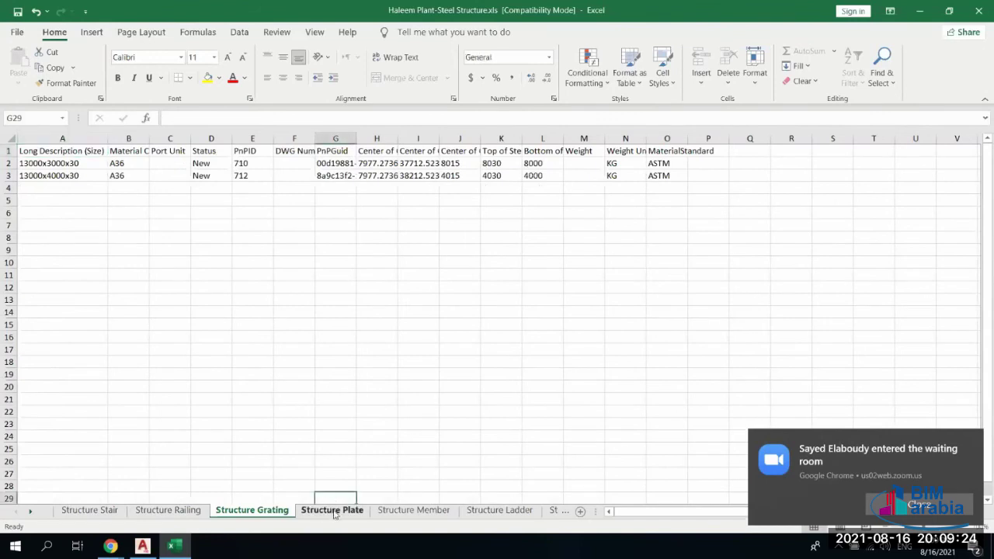
pyautogui.click(334, 511)
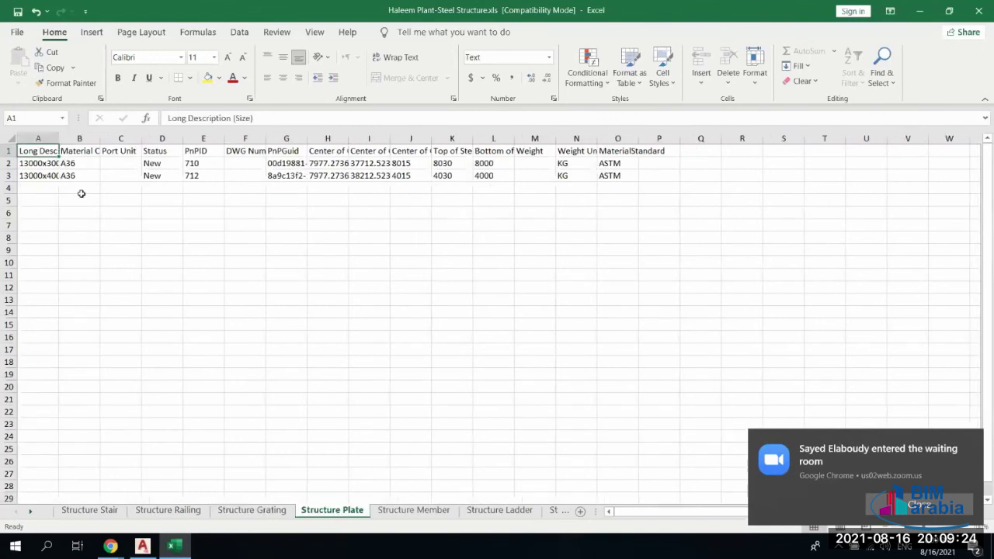
pyautogui.doubleClick(58, 135)
pyautogui.click(66, 162)
pyautogui.click(69, 177)
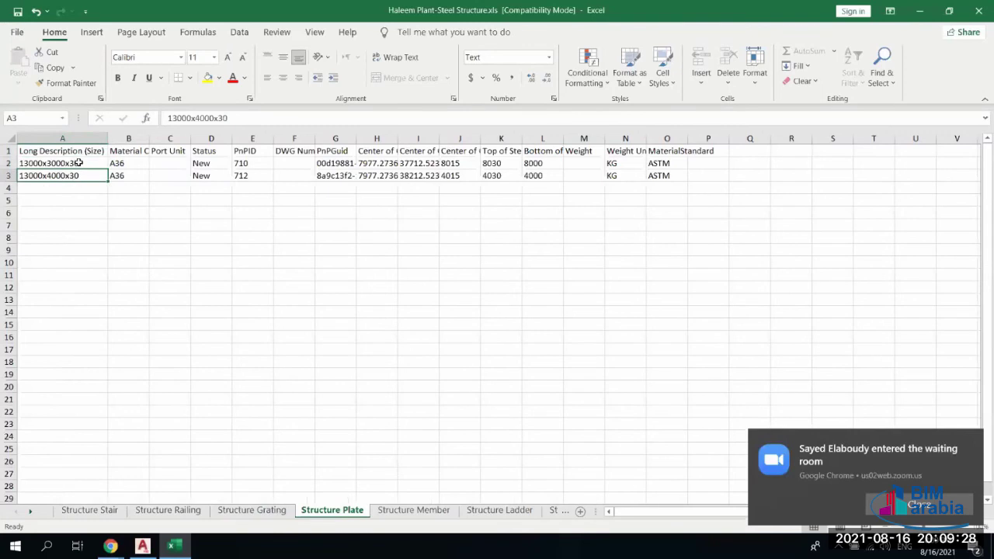
# On the Structure Member sheet, check material A36 and autofit column H so End X shows fully
pyautogui.click(413, 511)
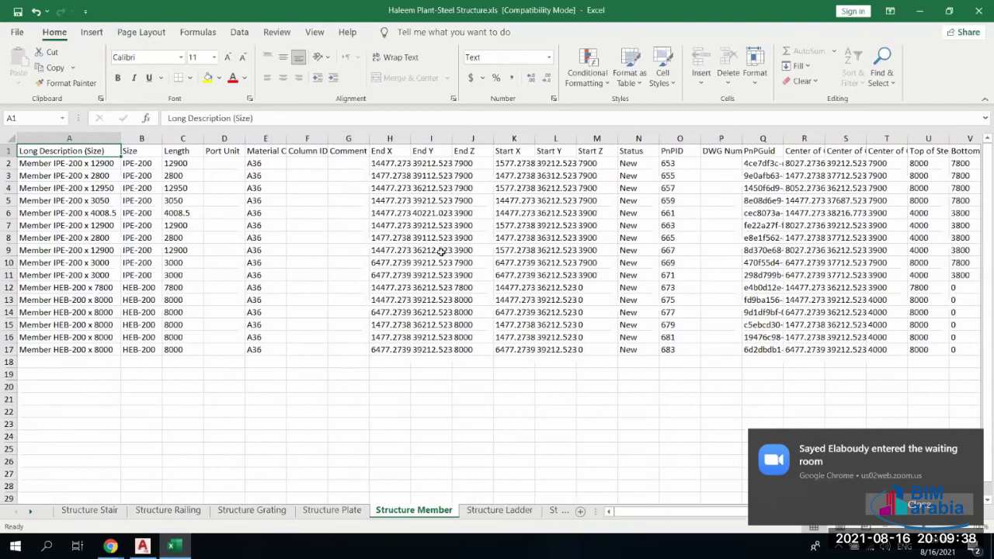
pyautogui.click(181, 165)
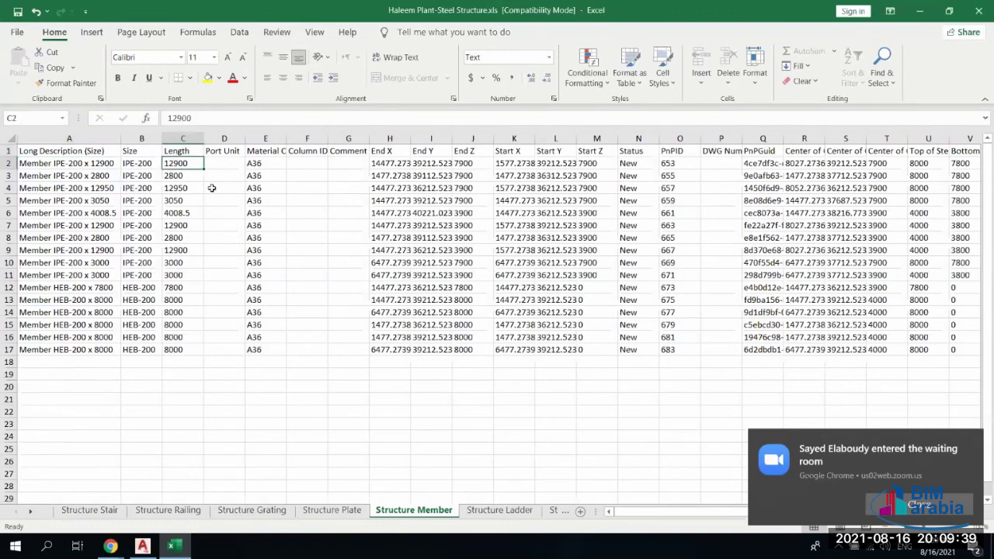
pyautogui.click(272, 163)
pyautogui.doubleClick(411, 138)
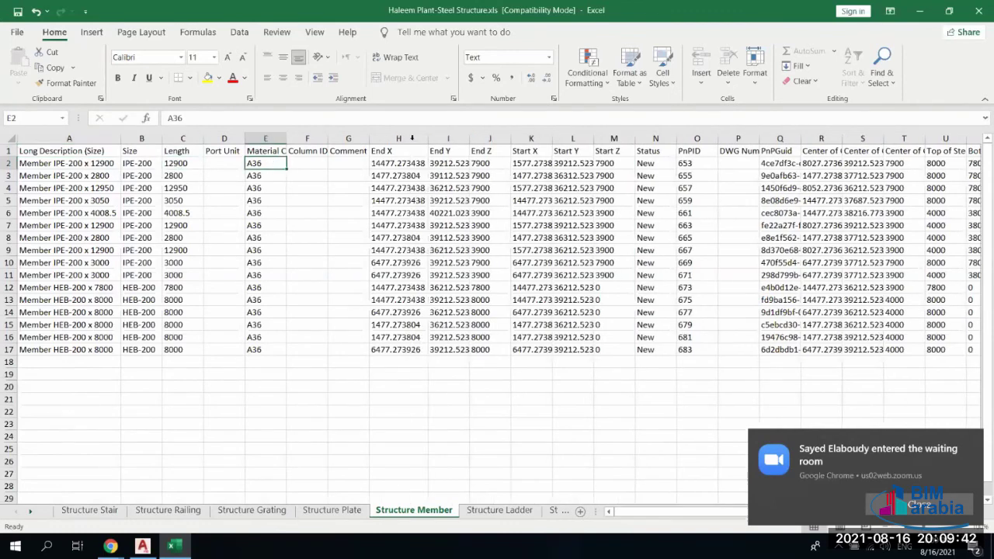
pyautogui.click(448, 163)
pyautogui.click(531, 176)
pyautogui.click(639, 188)
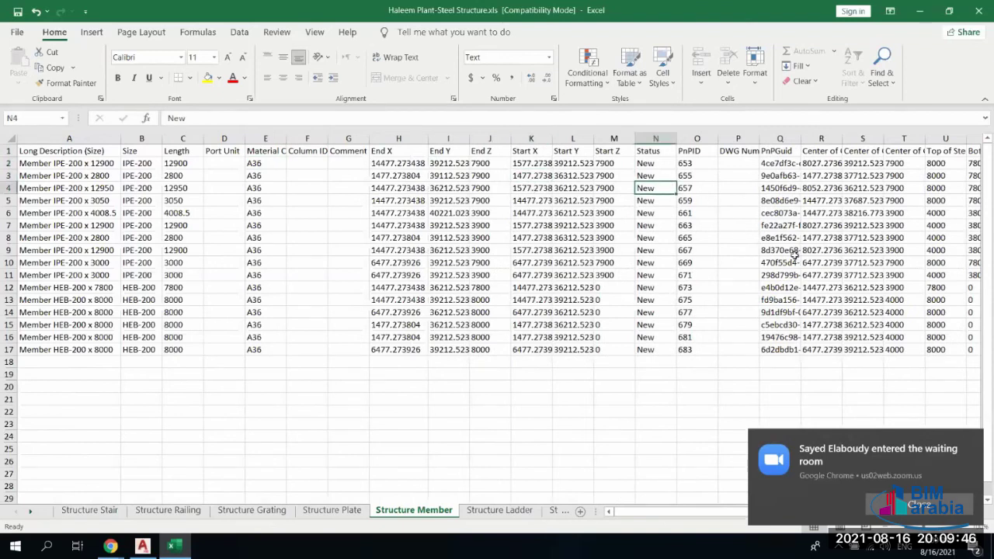
# Browse the Ladder, Footing and Steel Structure sheets, then return to Plant 3D
pyautogui.click(504, 512)
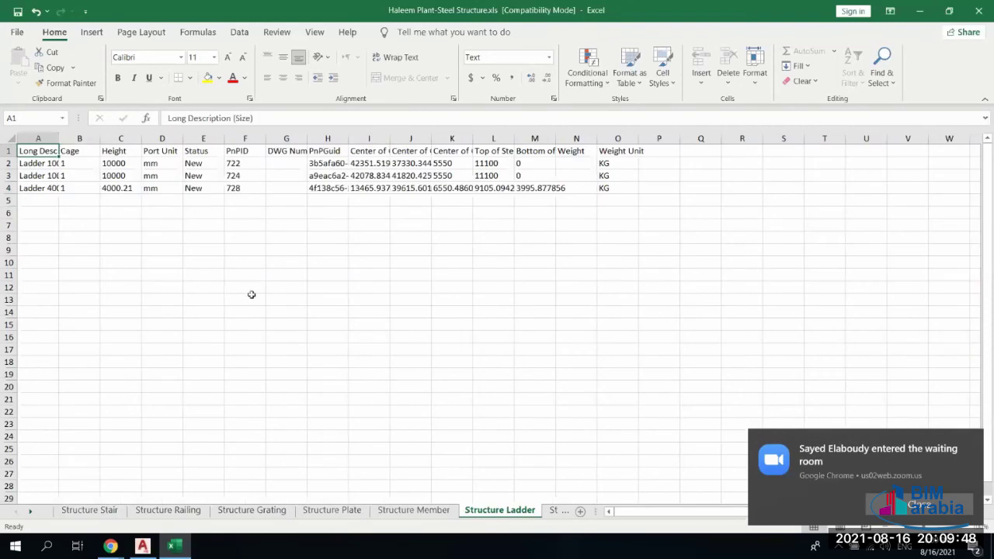
pyautogui.click(558, 512)
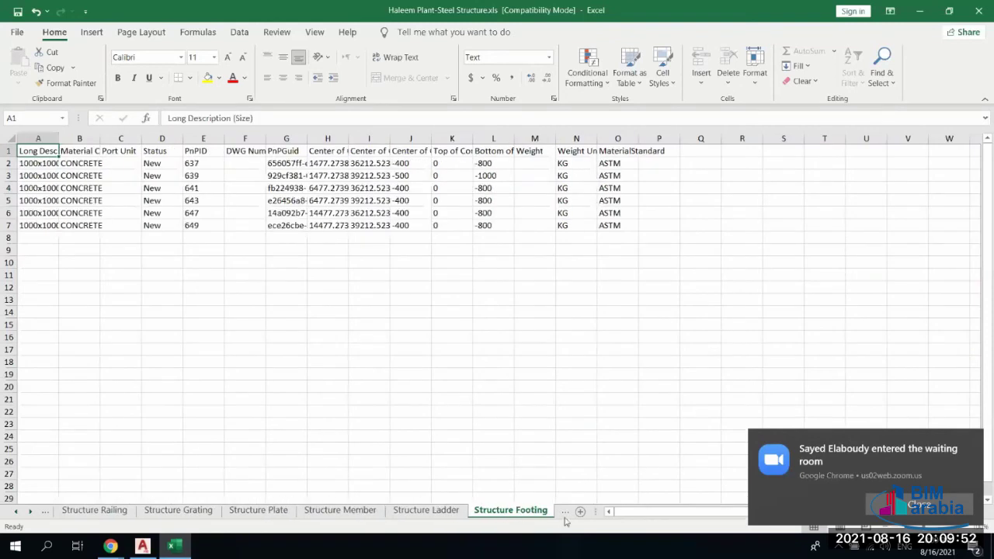
pyautogui.click(565, 512)
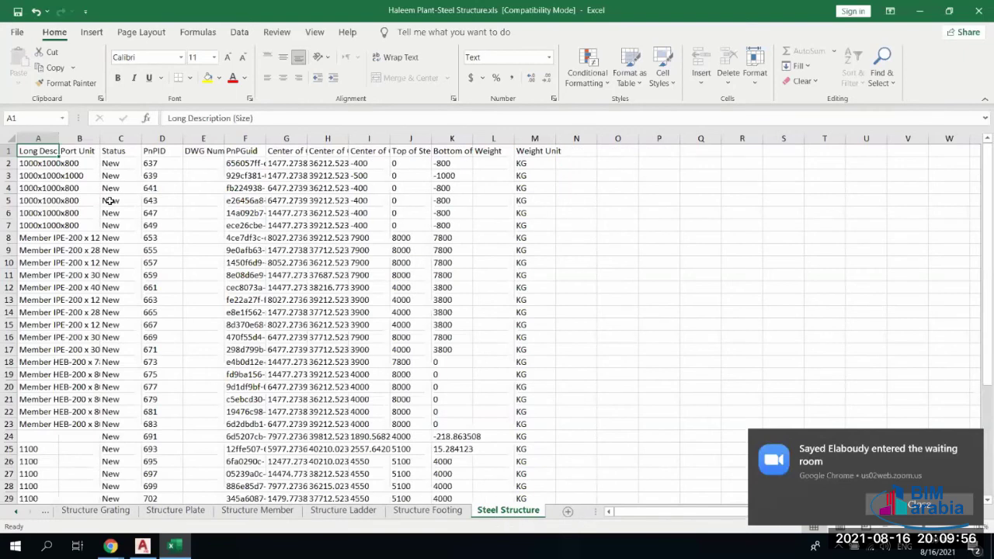
pyautogui.scroll(-5, 111, 201)
pyautogui.scroll(5, 111, 201)
pyautogui.click(142, 546)
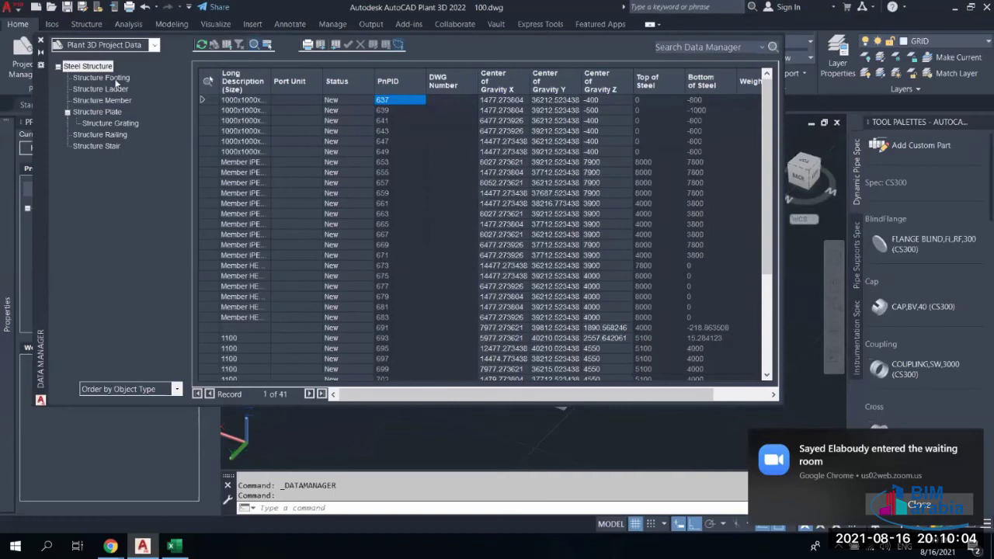
# Browse the ladder and footing records, ending on all 41 Steel Structure records
pyautogui.click(100, 89)
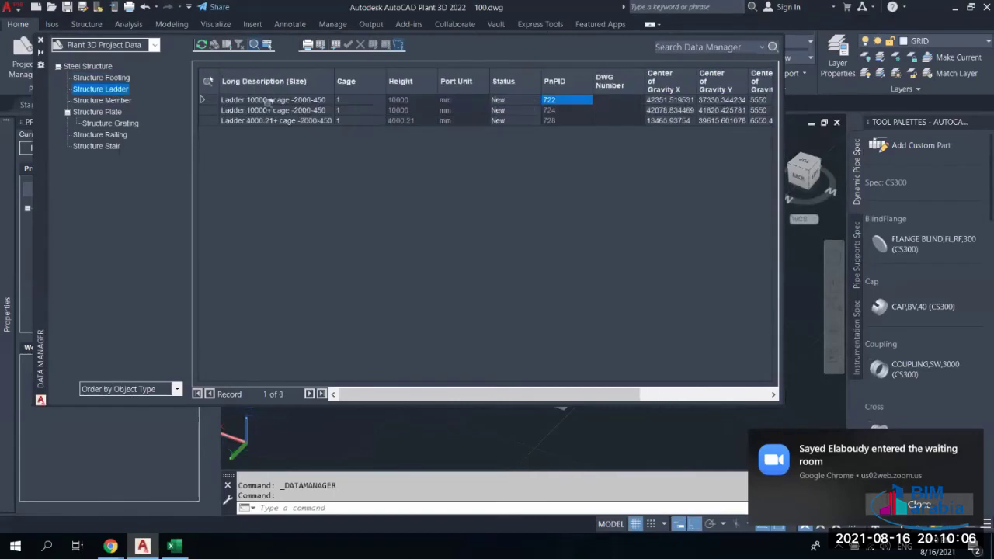
pyautogui.click(89, 67)
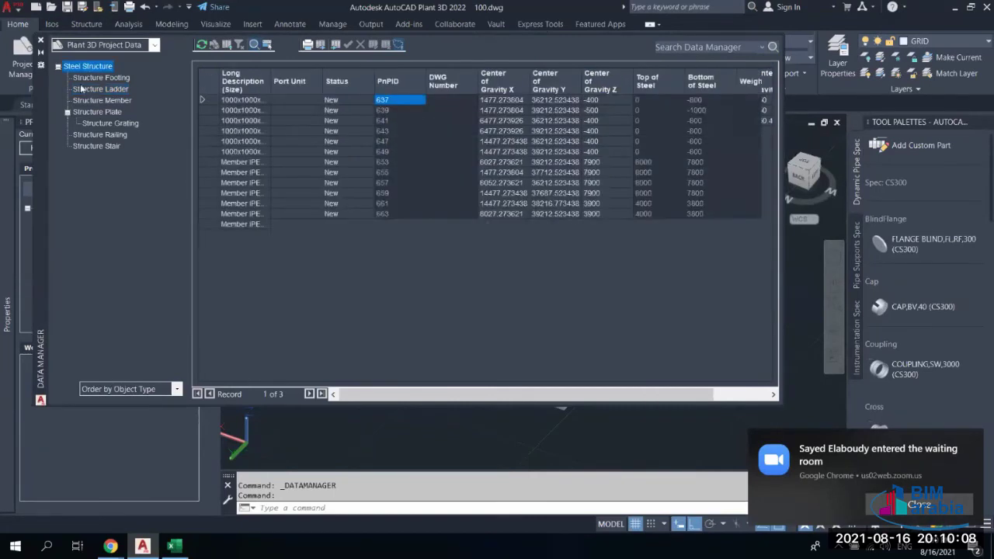
pyautogui.click(107, 78)
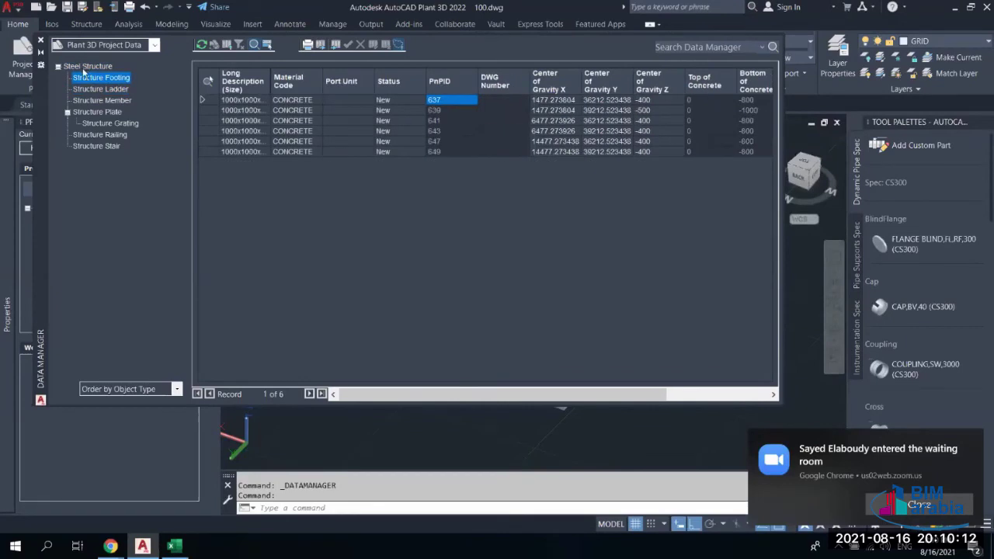
pyautogui.click(85, 67)
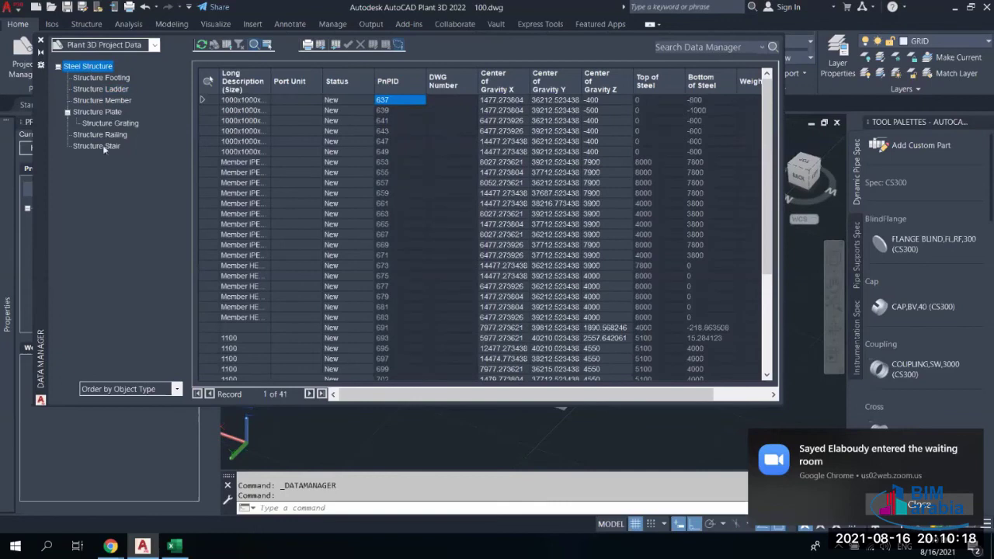
# Bring up the Export Data dialog for Steel Structure, glancing at Excel before returning
pyautogui.rightClick(96, 66)
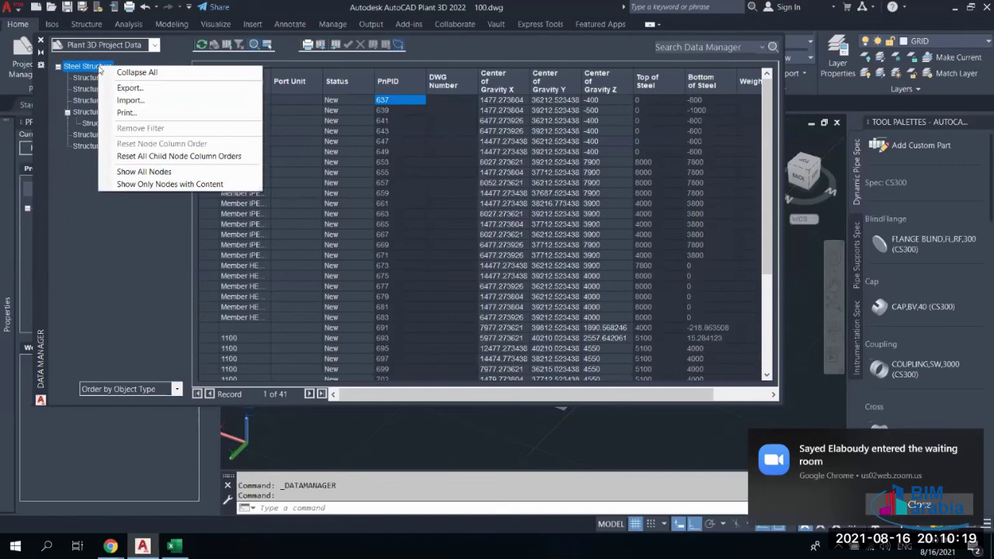
pyautogui.click(134, 87)
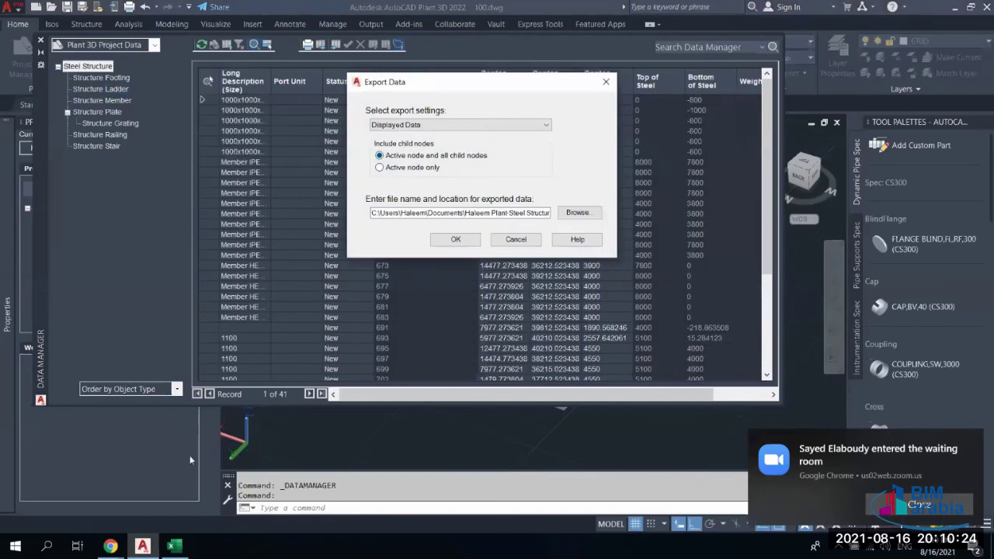
pyautogui.click(174, 546)
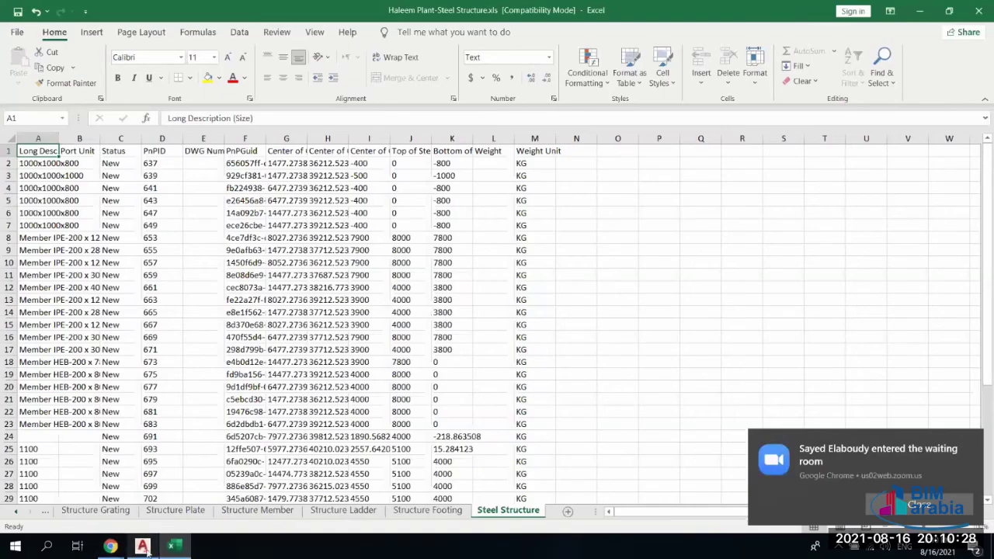
pyautogui.click(142, 546)
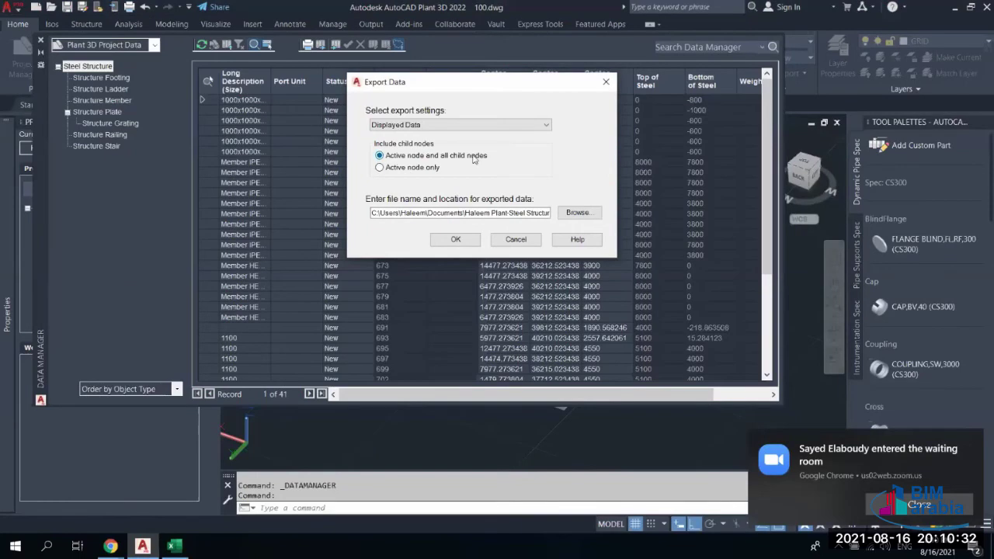
# In Excel, review the Structure Plate, Grating, Member, Ladder and Footing sheets
pyautogui.click(174, 546)
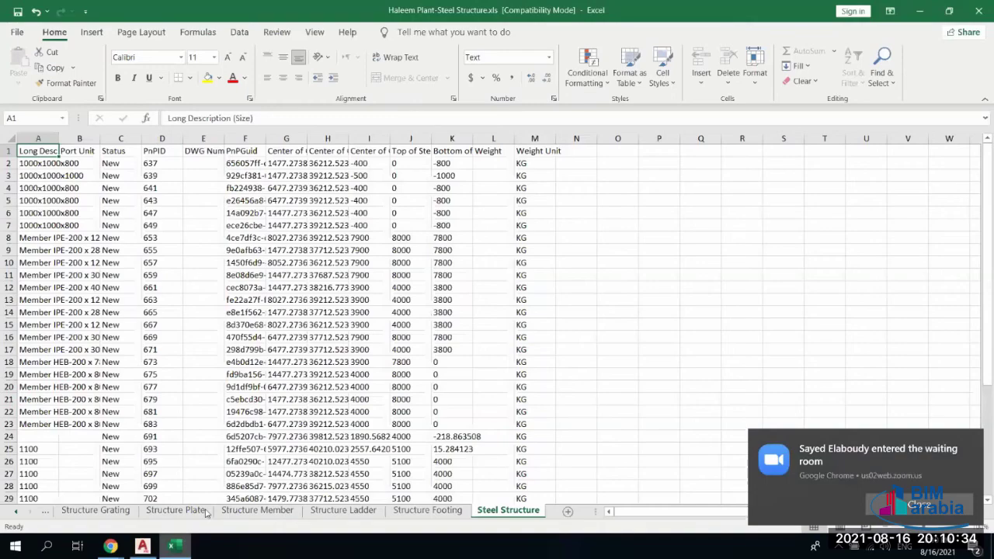
pyautogui.click(176, 510)
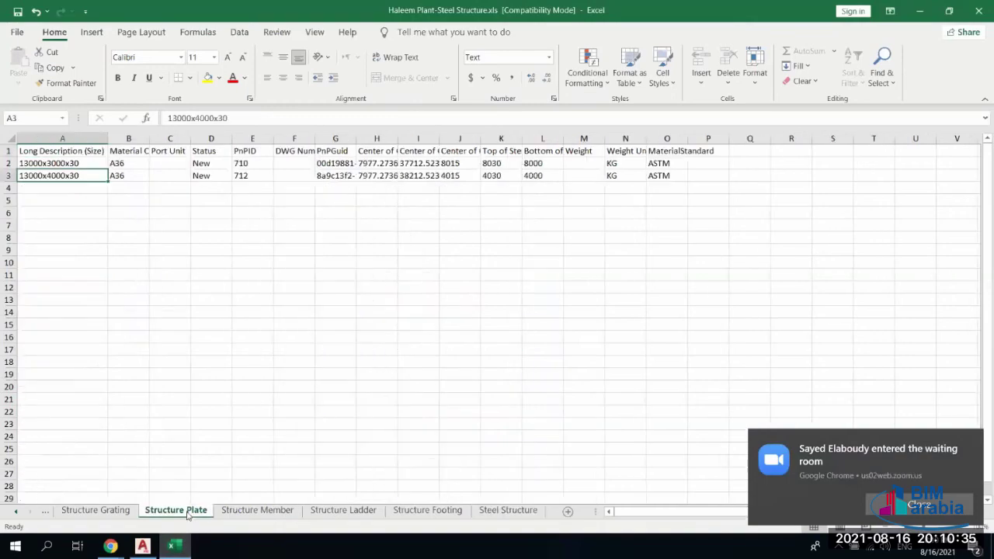
pyautogui.click(96, 511)
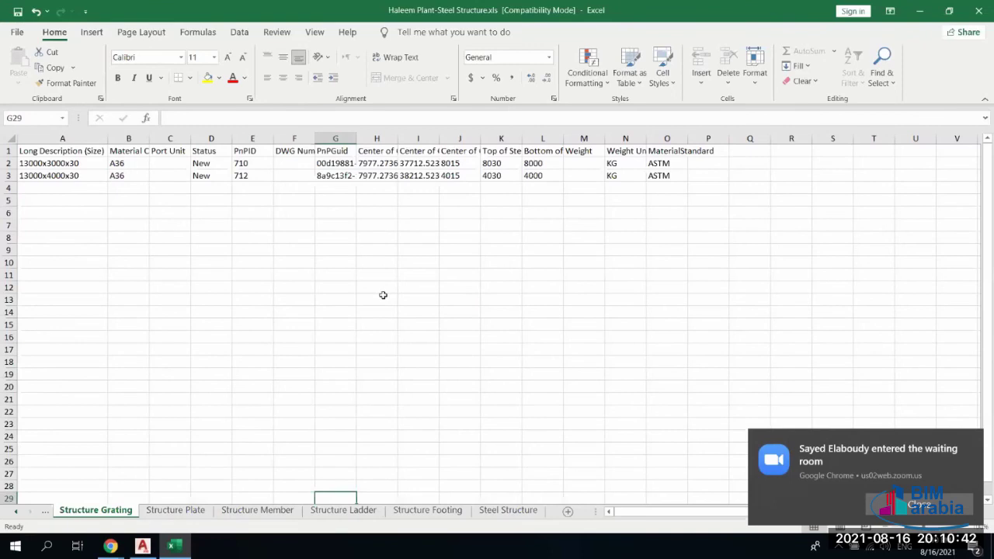
pyautogui.click(259, 512)
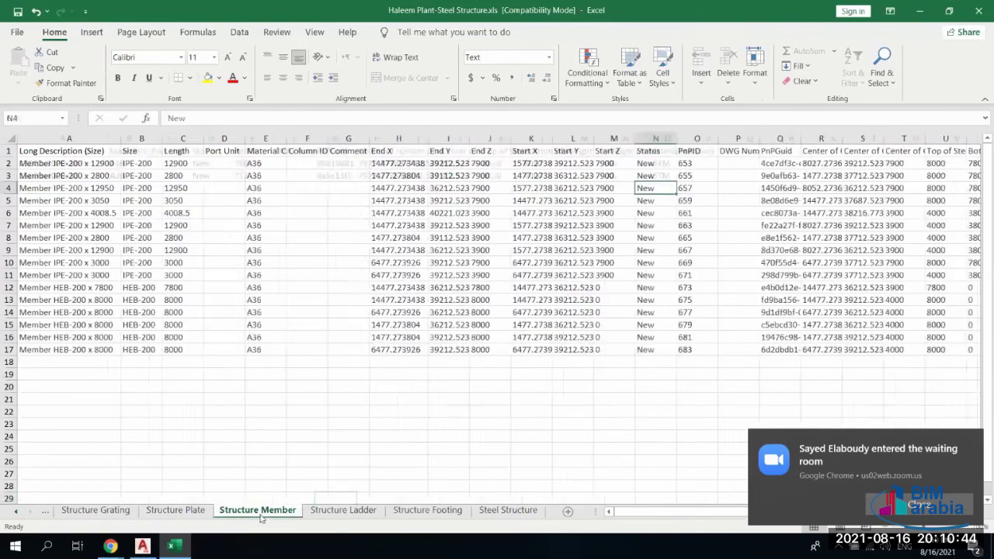
pyautogui.click(343, 510)
pyautogui.click(429, 511)
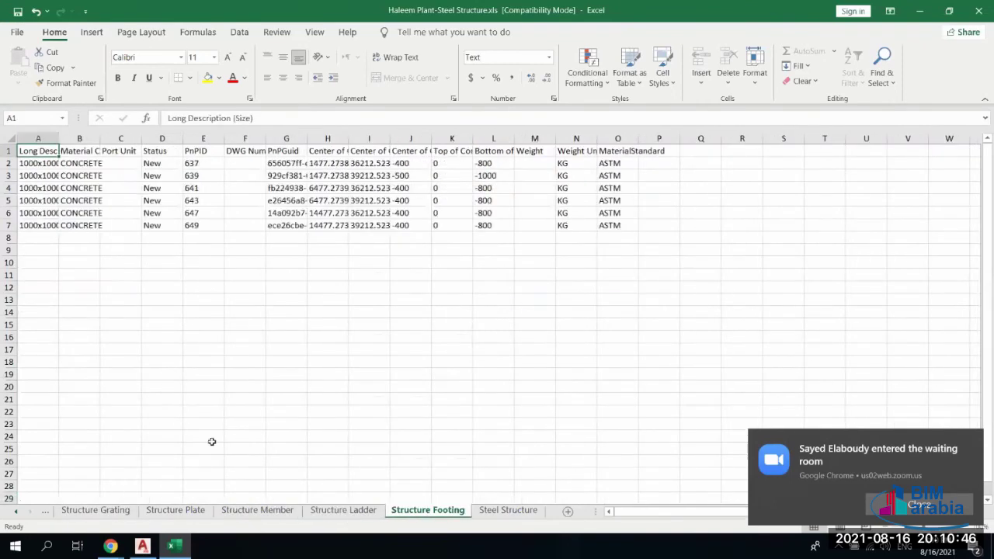
# Bring the Zoom meeting in Chrome to the front
pyautogui.moveTo(113, 546)
pyautogui.click(226, 506)
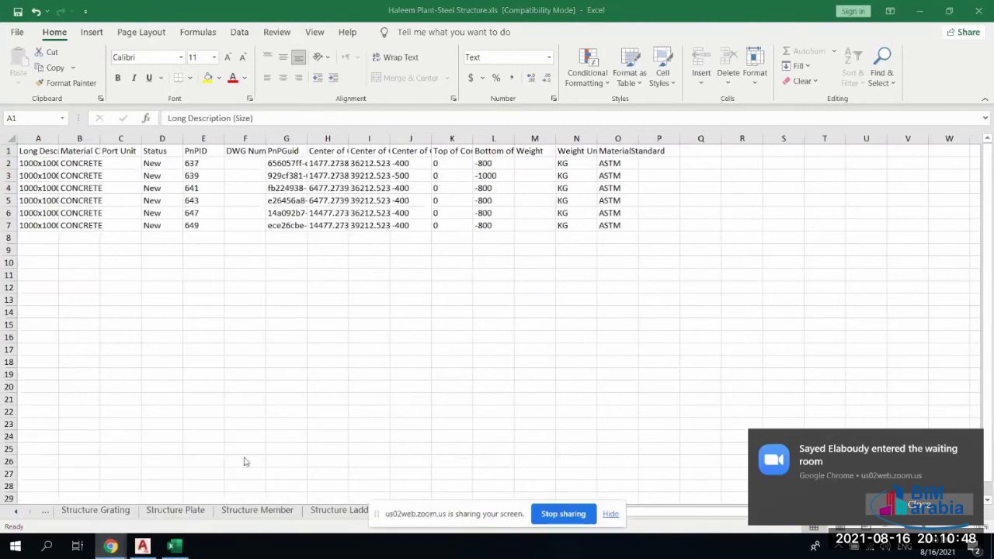
pyautogui.click(75, 479)
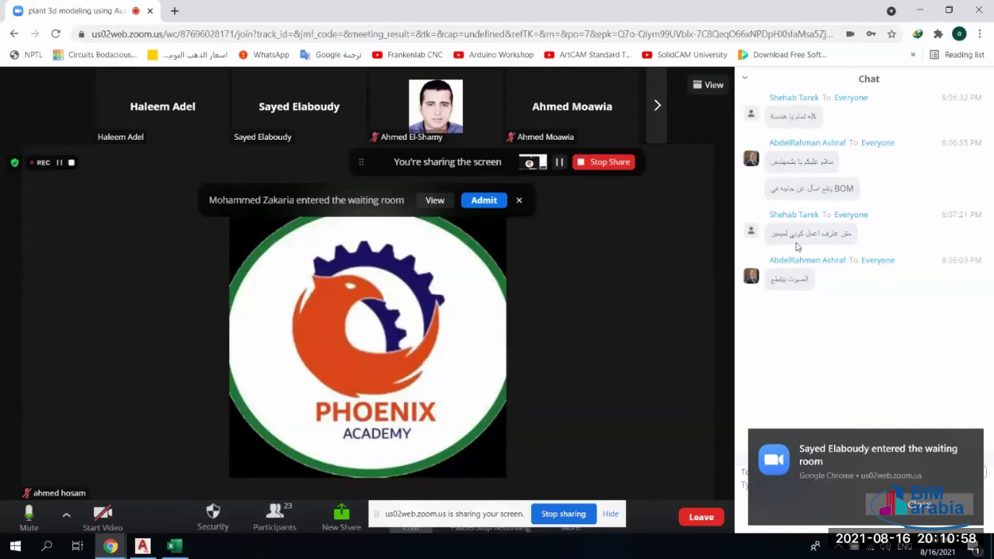
# Minimise the browser and close the Excel workbook without saving
pyautogui.click(917, 12)
pyautogui.click(981, 11)
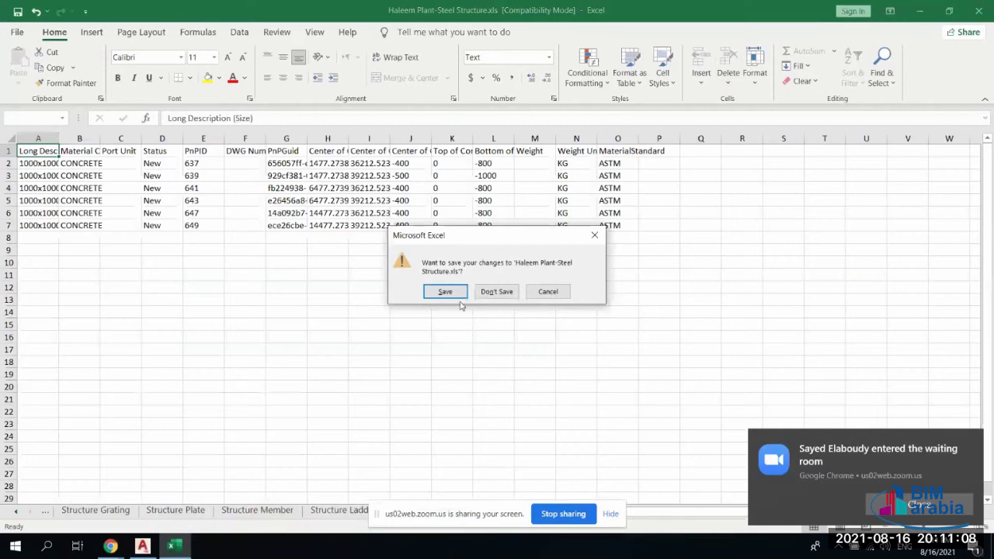
pyautogui.click(496, 292)
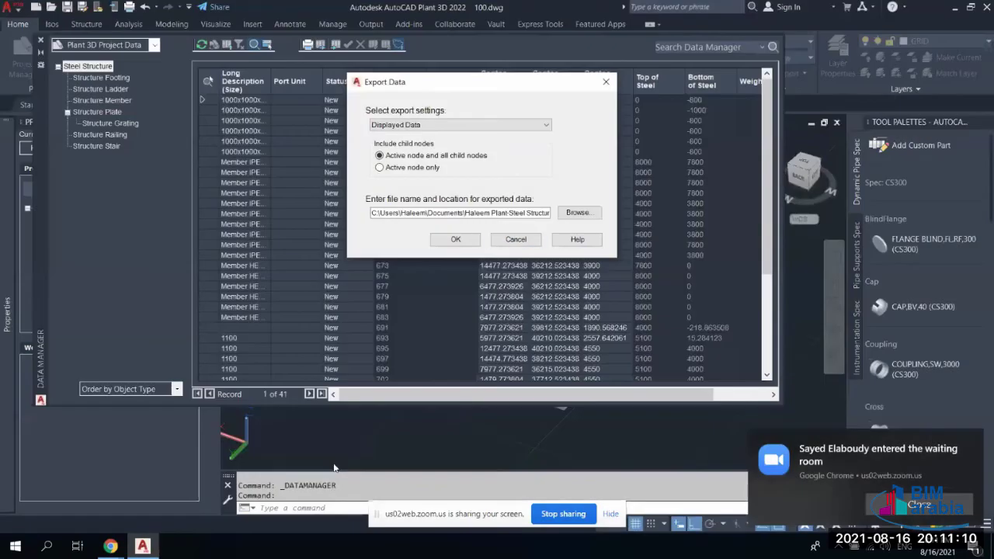
# Cancel the data export, close Data Manager, and return to the Zoom meeting
pyautogui.click(519, 242)
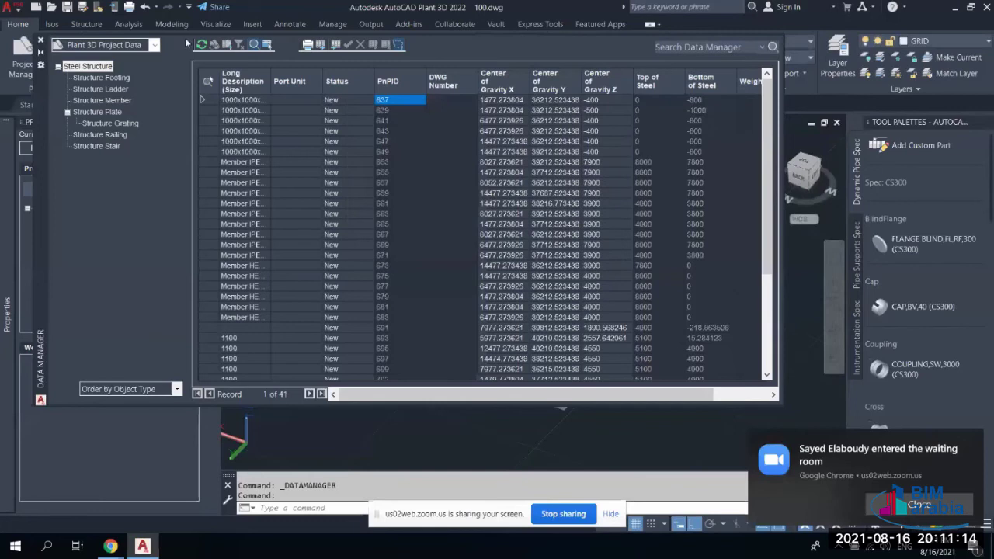
pyautogui.click(41, 40)
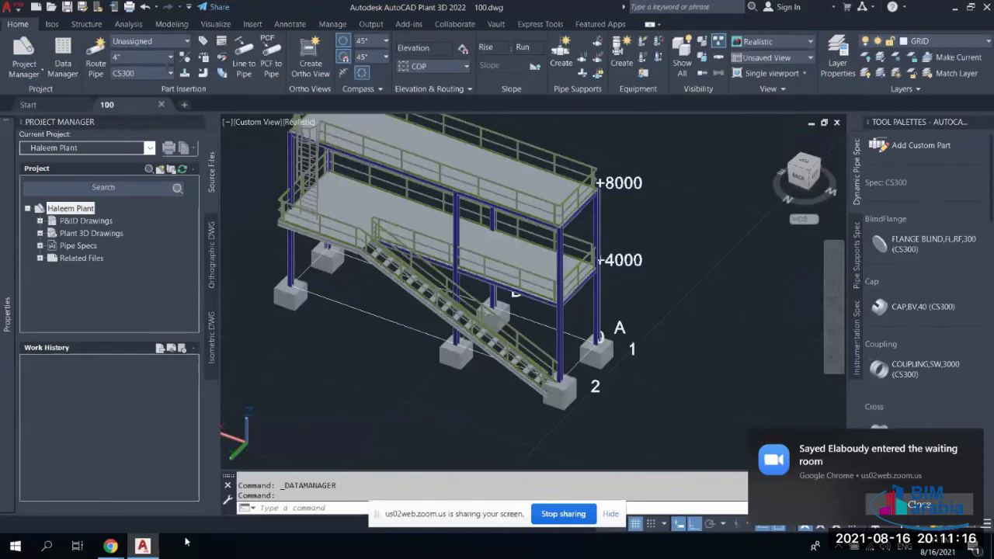
pyautogui.moveTo(110, 546)
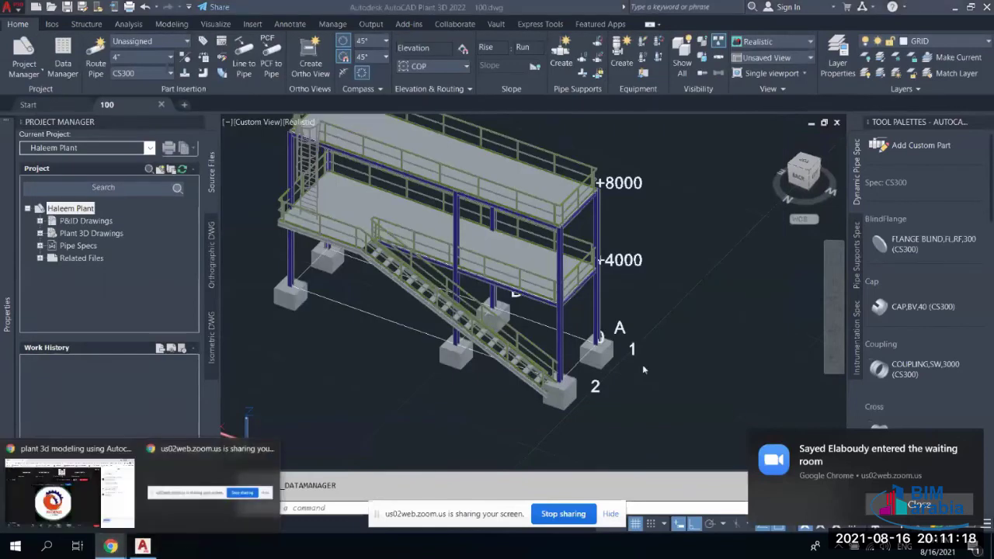
pyautogui.click(69, 493)
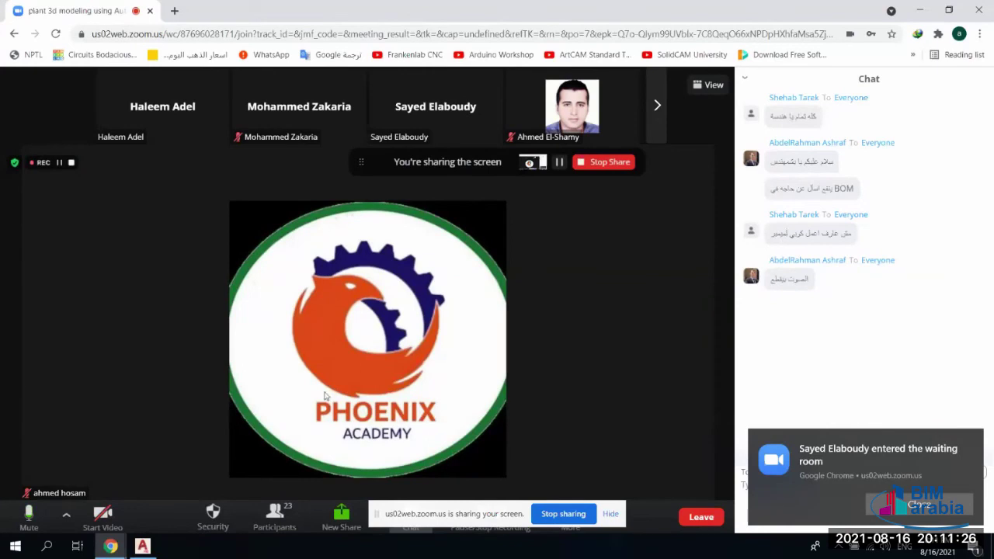
pyautogui.click(142, 547)
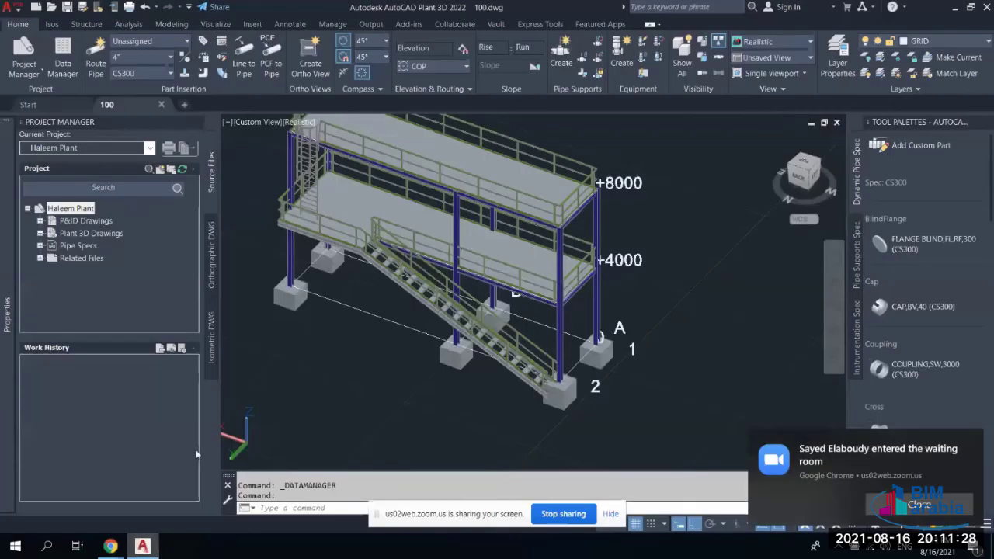
pyautogui.scroll(2, 589, 331)
pyautogui.scroll(-4, 582, 341)
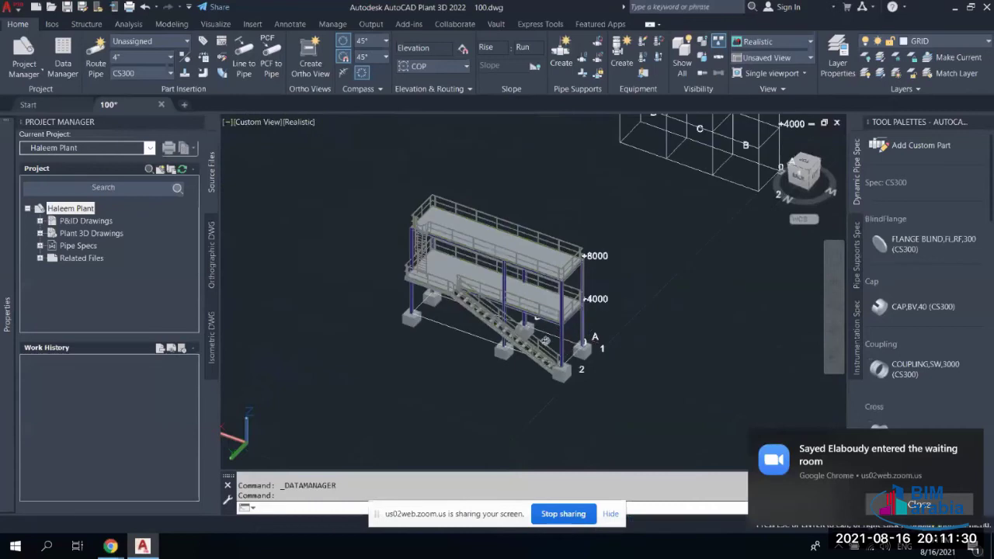
pyautogui.scroll(3, 583, 342)
pyautogui.click(614, 320)
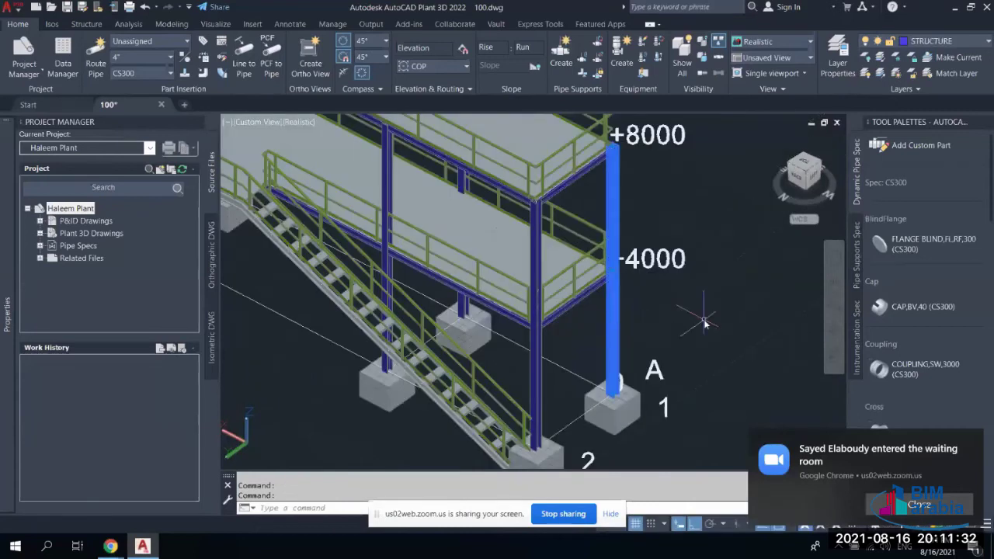
pyautogui.write('co')
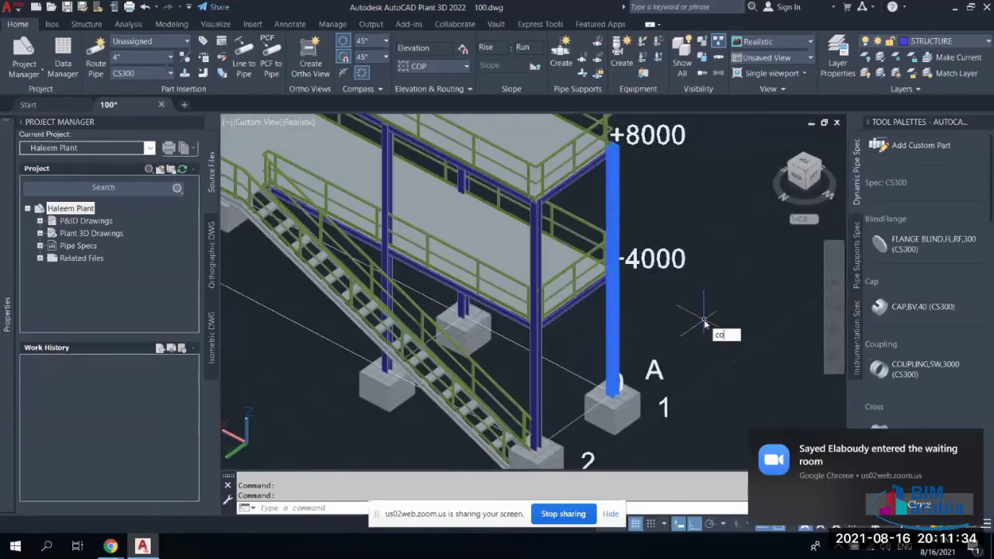
pyautogui.click(768, 355)
pyautogui.press('Return')
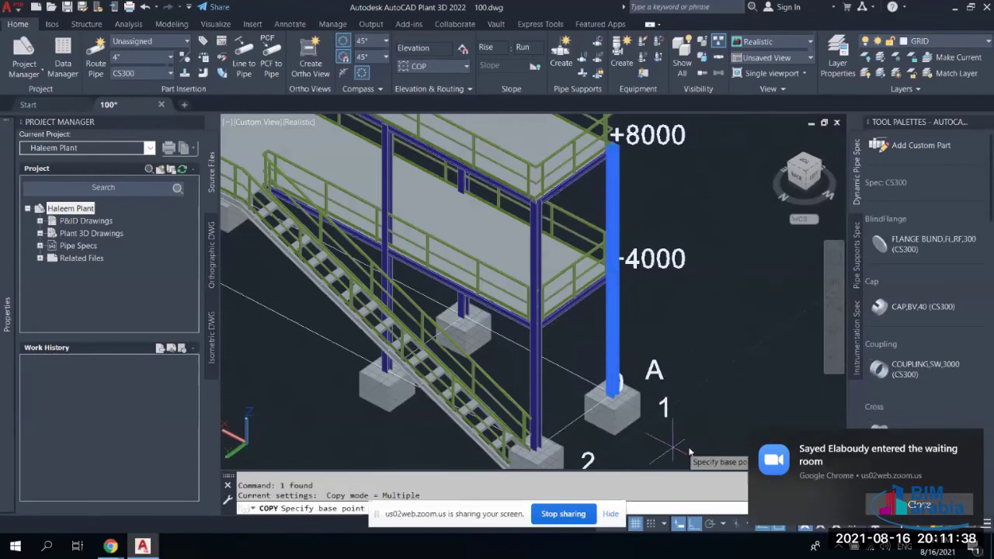
pyautogui.moveTo(664, 307); pyautogui.dragTo(567, 271, button='middle')
pyautogui.click(661, 351)
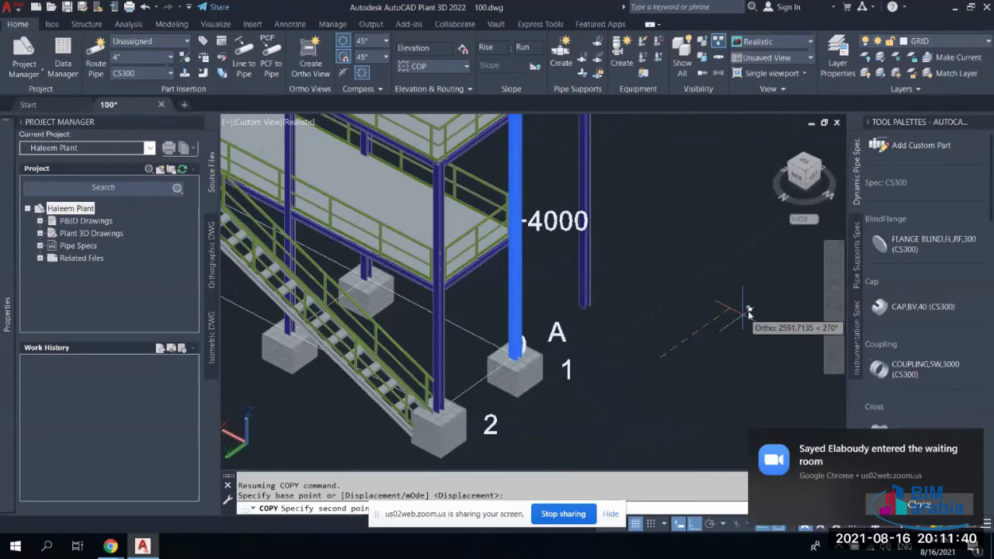
pyautogui.click(596, 239)
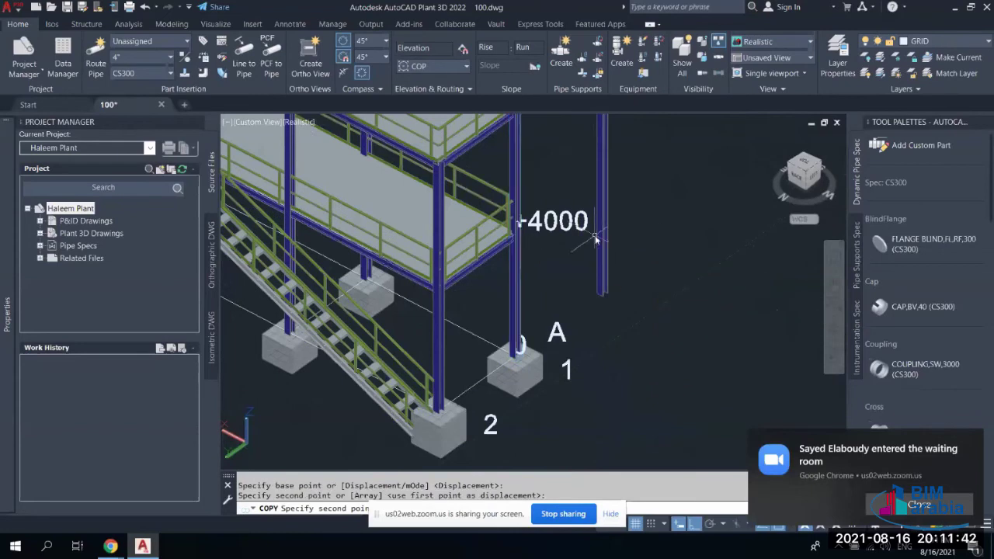
pyautogui.press('Escape')
pyautogui.scroll(-5, 596, 240)
pyautogui.scroll(4, 600, 185)
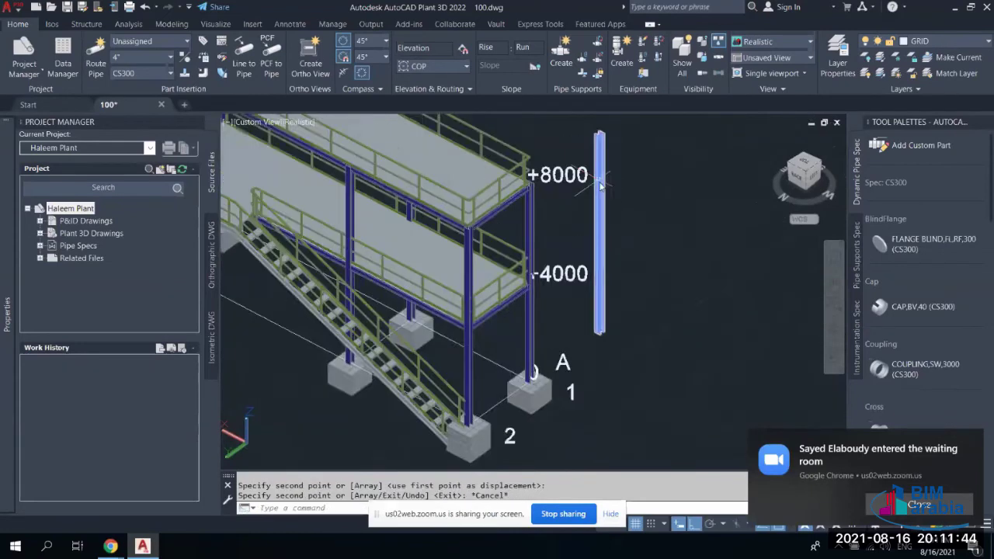
pyautogui.moveTo(600, 185); pyautogui.dragTo(497, 153, button='middle')
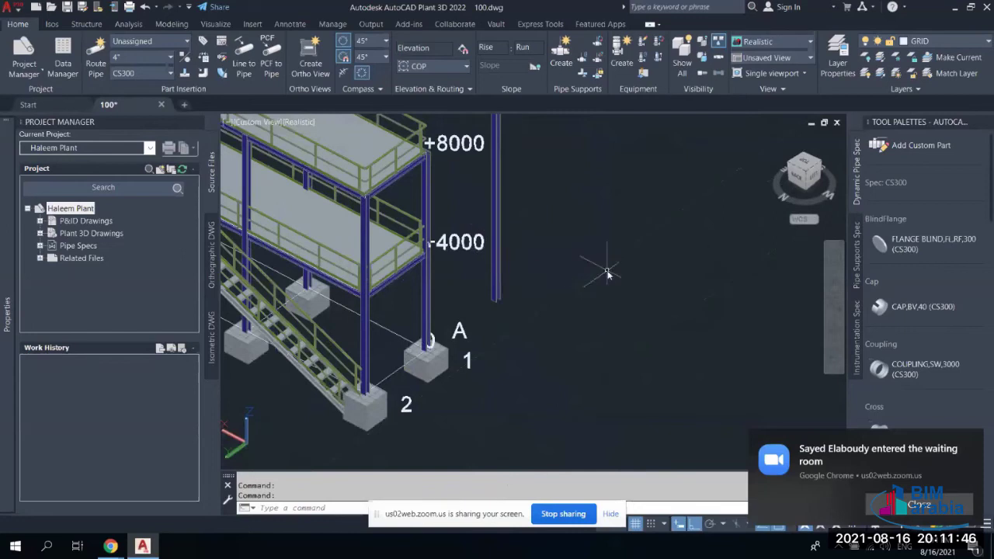
pyautogui.press('Escape')
pyautogui.press('Escape')
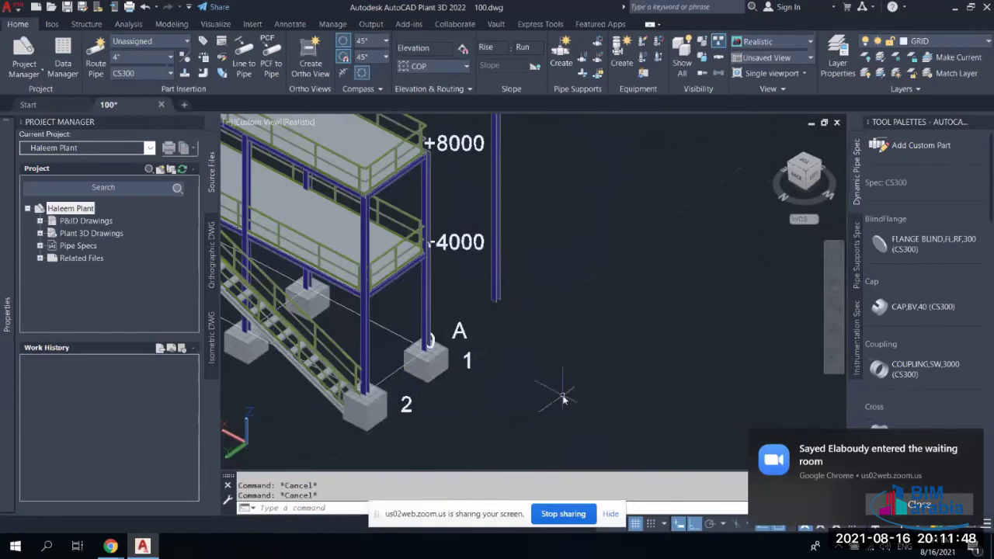
pyautogui.click(495, 284)
pyautogui.write('c')
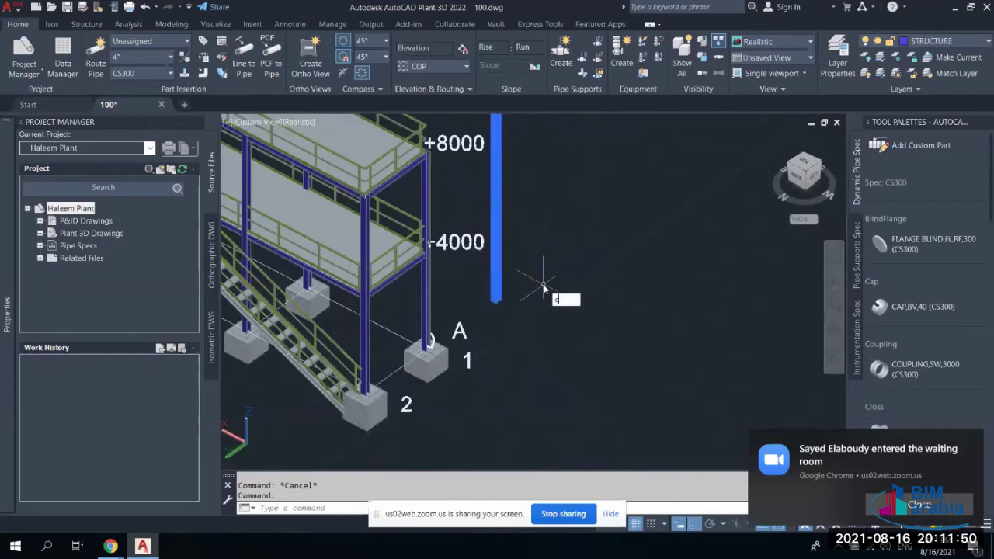
pyautogui.press('Return')
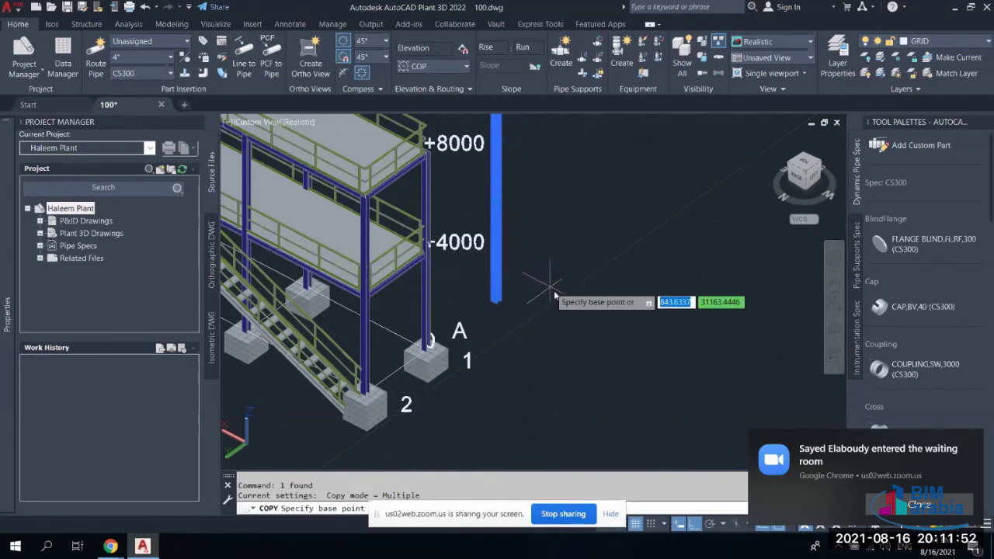
pyautogui.click(497, 301)
pyautogui.click(641, 197)
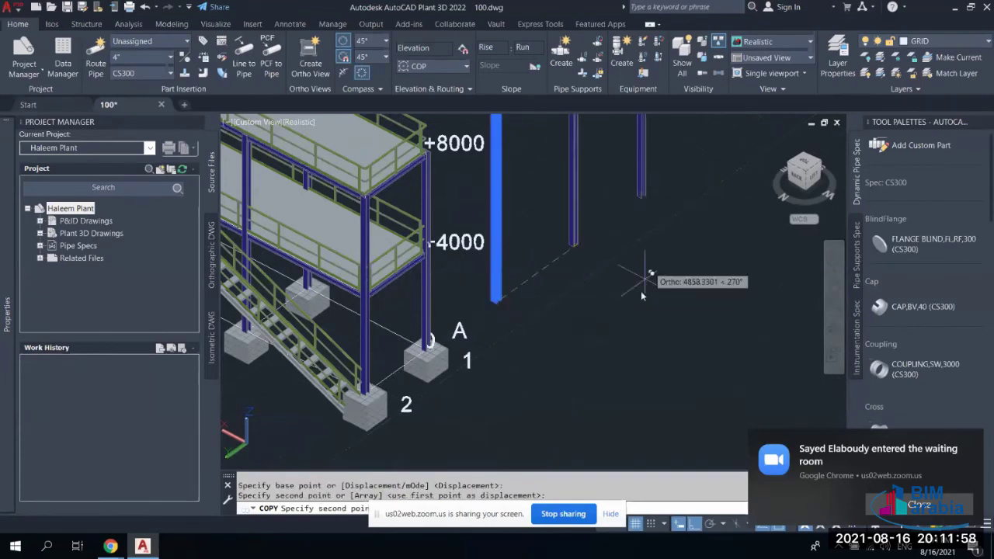
pyautogui.click(651, 285)
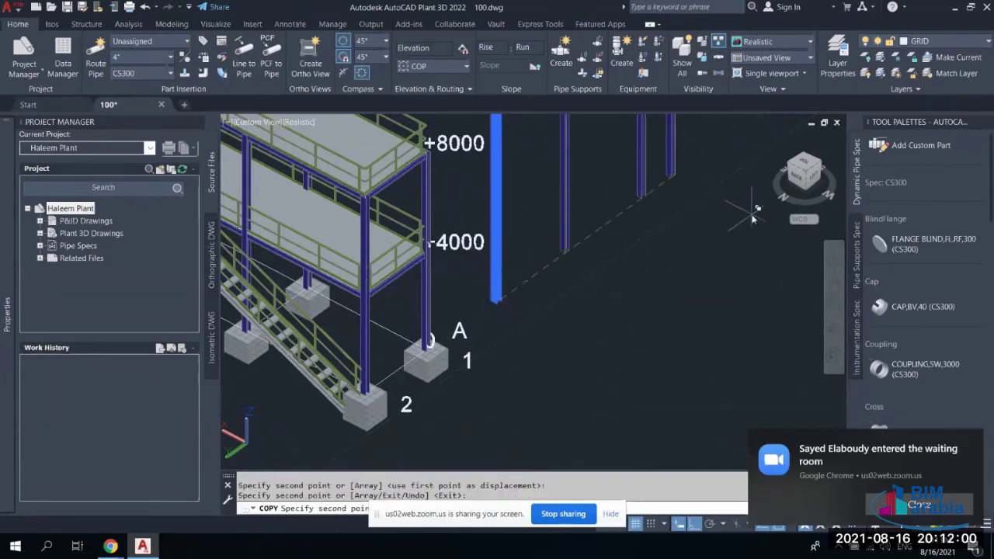
pyautogui.click(657, 273)
pyautogui.scroll(-4, 656, 278)
pyautogui.press('Escape')
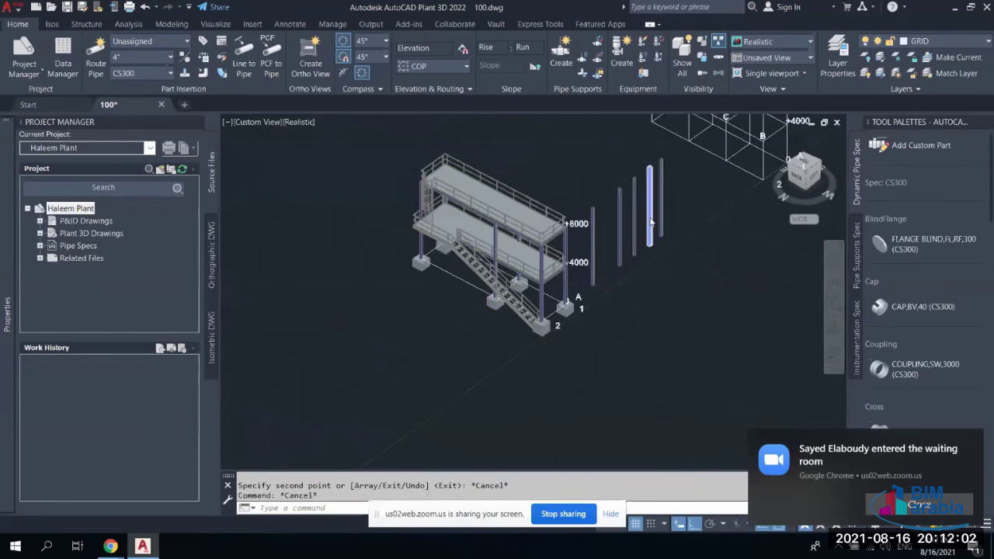
pyautogui.scroll(3, 651, 216)
pyautogui.click(710, 182)
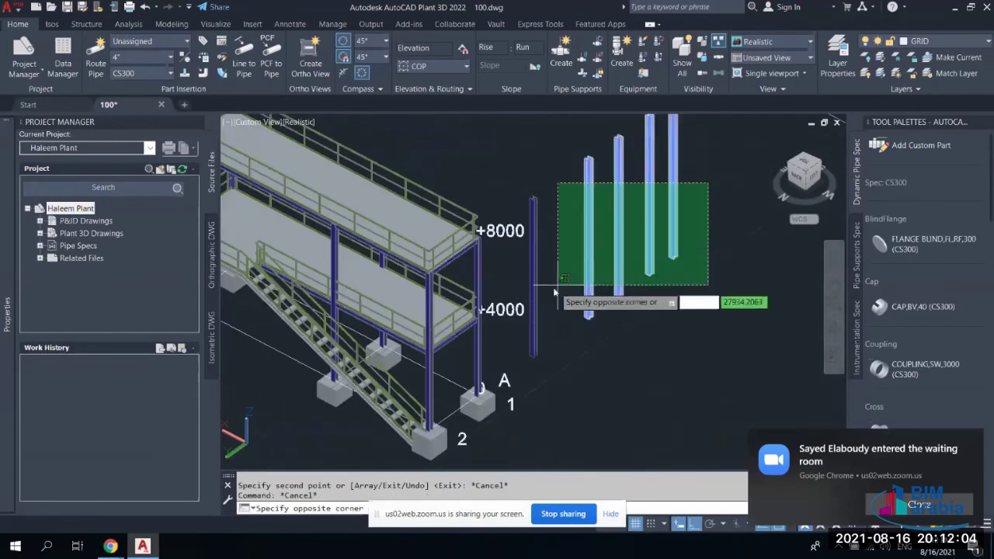
pyautogui.click(530, 312)
pyautogui.press('Delete')
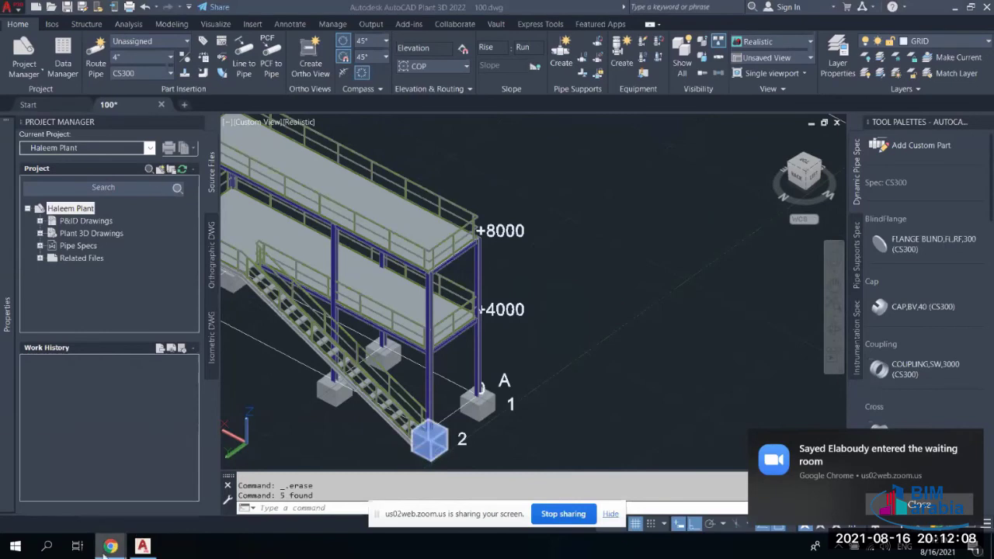
# Bring the Zoom meeting window with the shared screen and chat to the front
pyautogui.click(62, 498)
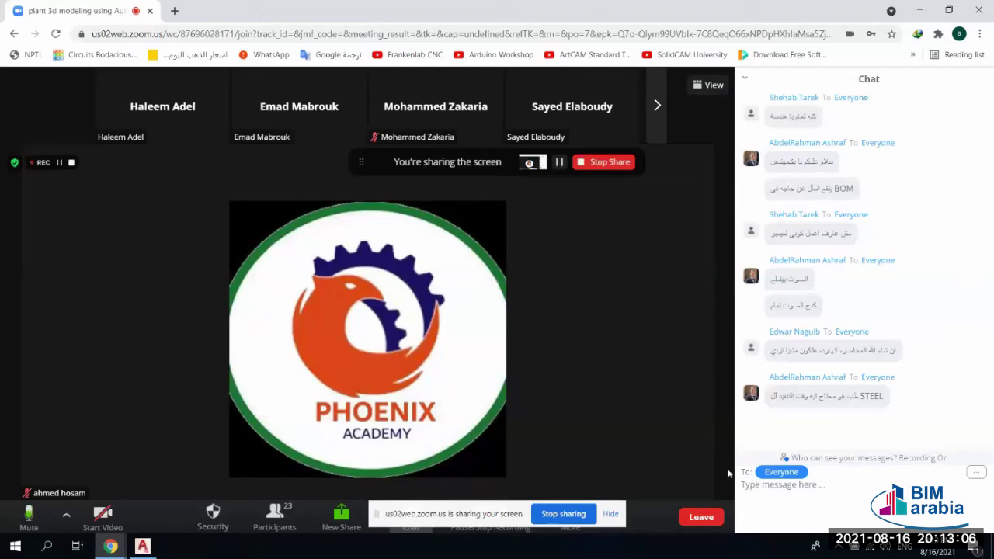
# Return to 100.dwg, frame the +4000 platform deck, and show the Structure ribbon tools
pyautogui.click(144, 549)
pyautogui.scroll(2, 438, 264)
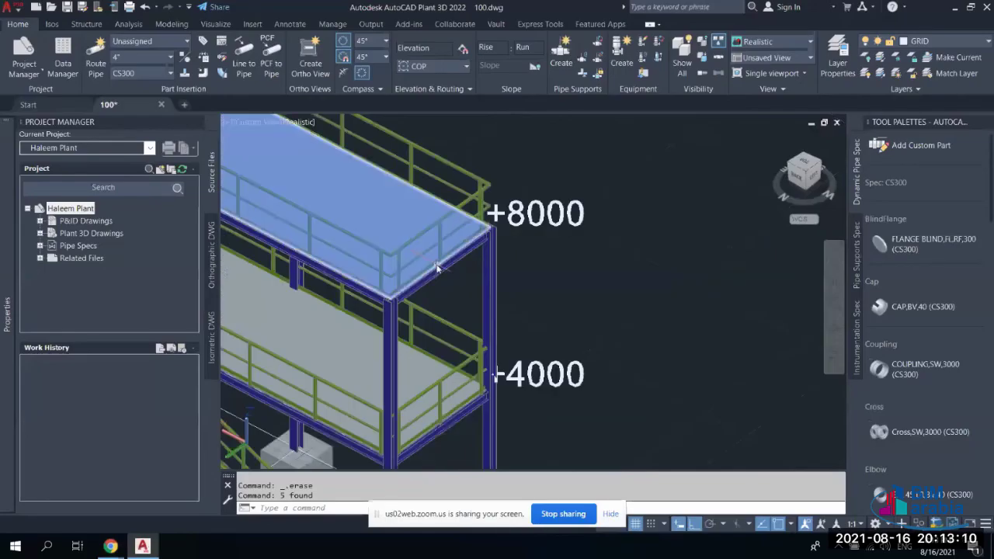
pyautogui.scroll(-3, 466, 273)
pyautogui.scroll(3, 471, 293)
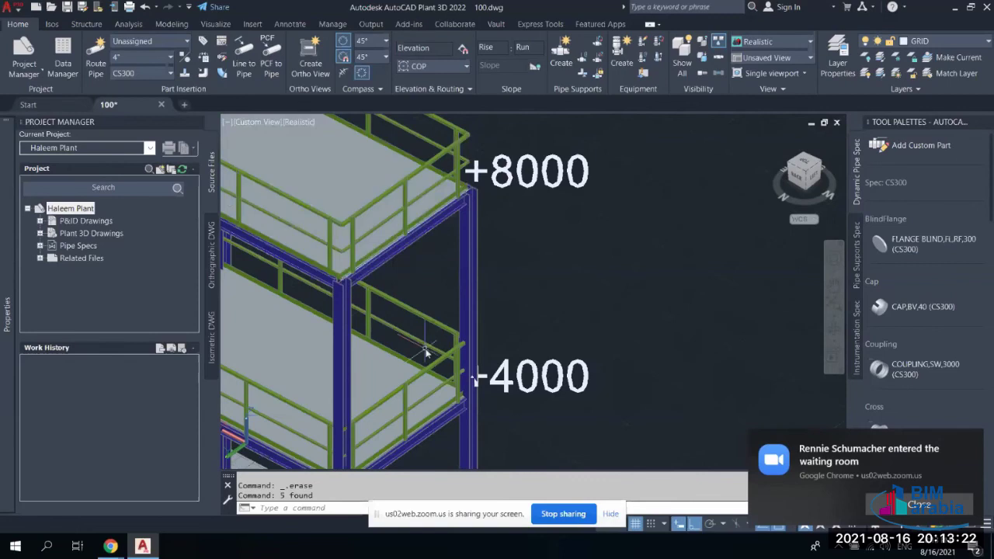
pyautogui.moveTo(426, 353); pyautogui.dragTo(505, 264, button='middle')
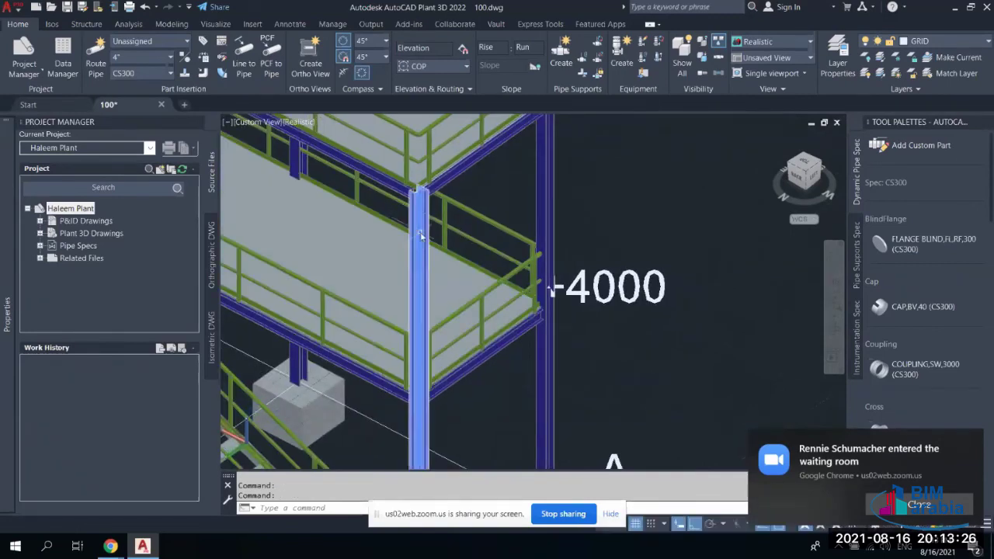
pyautogui.moveTo(418, 246)
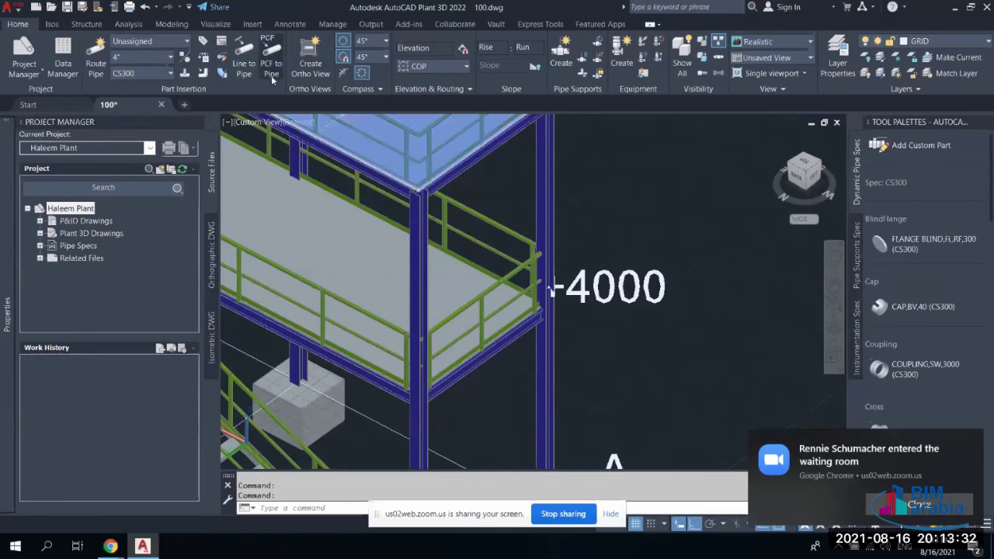
pyautogui.click(86, 24)
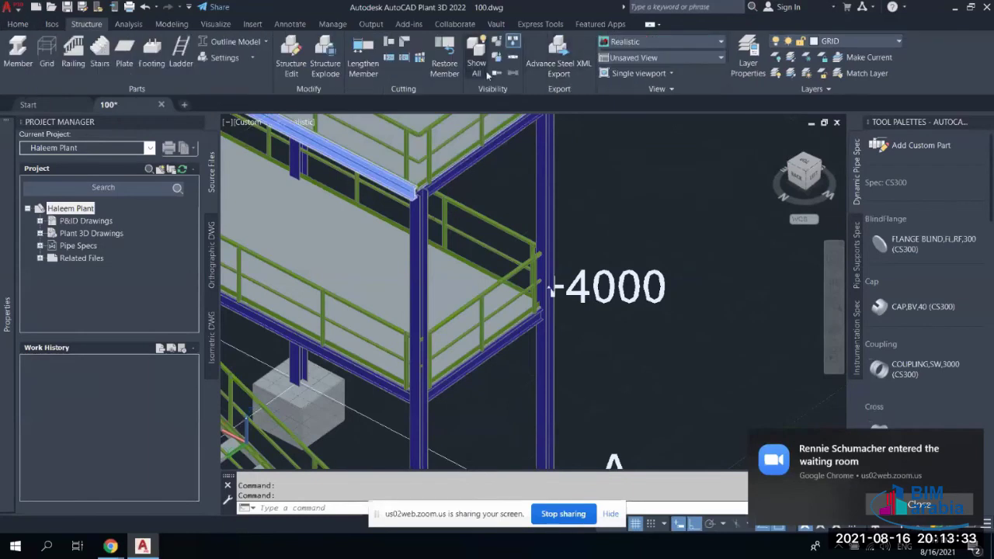
# Start the Advance Steel XML export and window-select all 34 platform structural objects
pyautogui.click(556, 68)
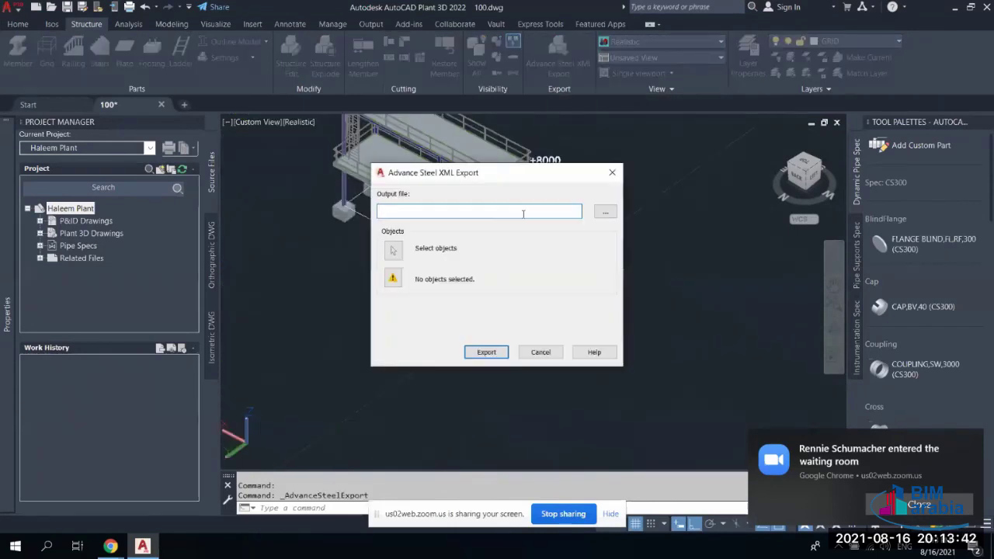
pyautogui.moveTo(519, 174); pyautogui.dragTo(706, 225)
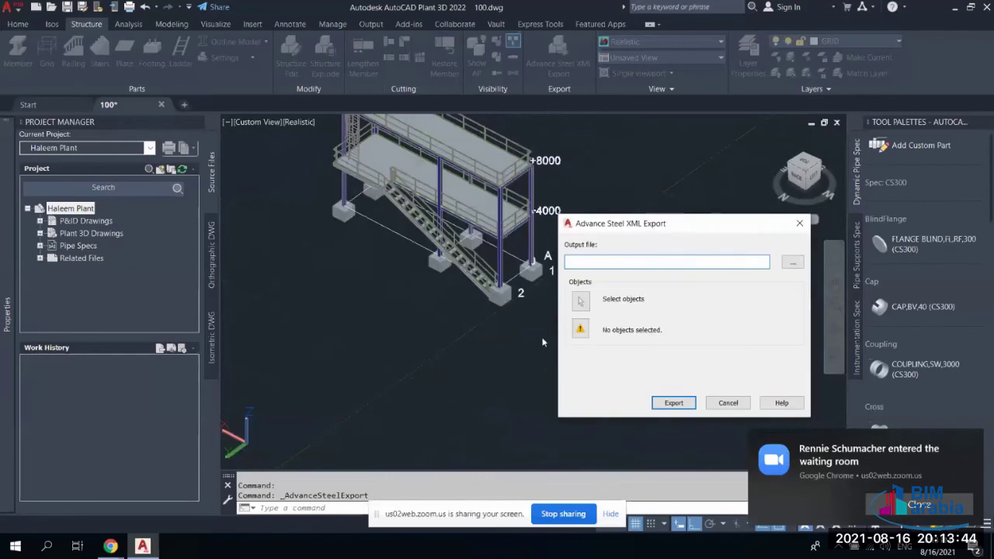
pyautogui.click(345, 167)
pyautogui.click(580, 301)
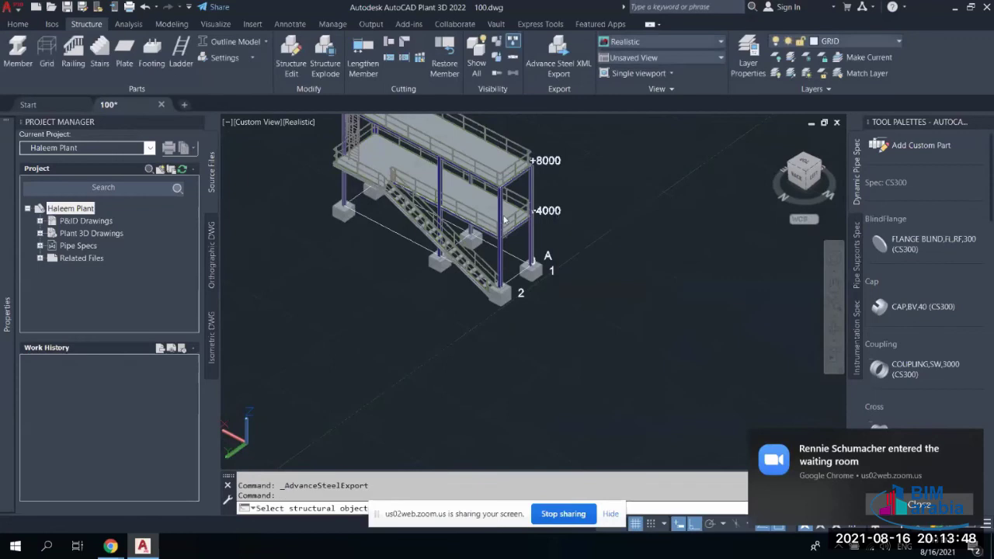
pyautogui.scroll(-2, 574, 174)
pyautogui.click(574, 134)
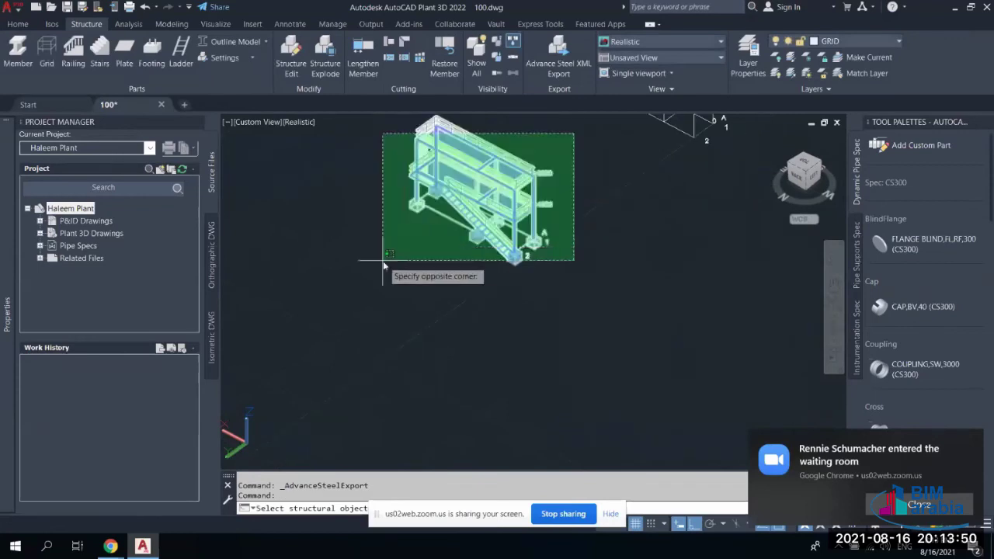
pyautogui.click(385, 264)
pyautogui.press('Return')
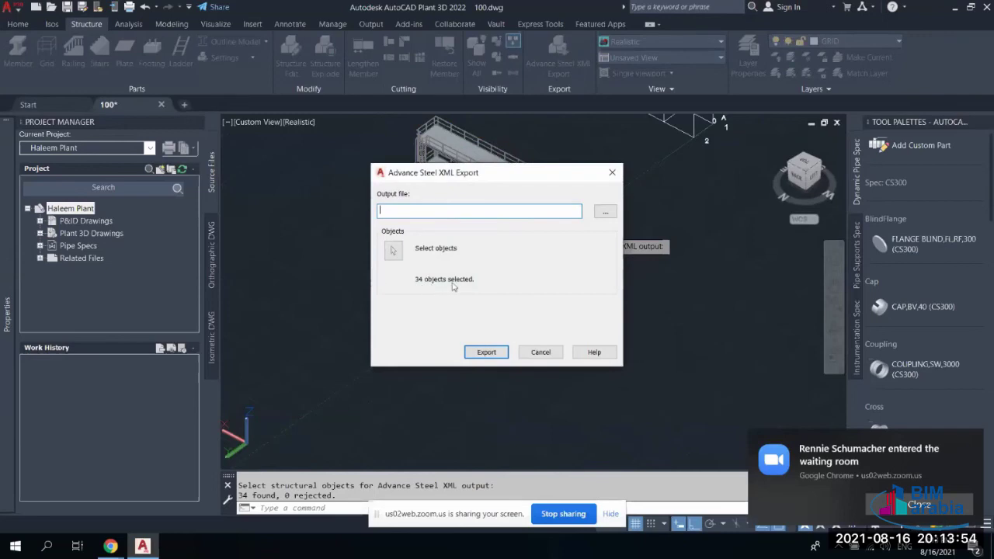
# Save the export as fff.smlx on the Desktop and run the export
pyautogui.click(605, 217)
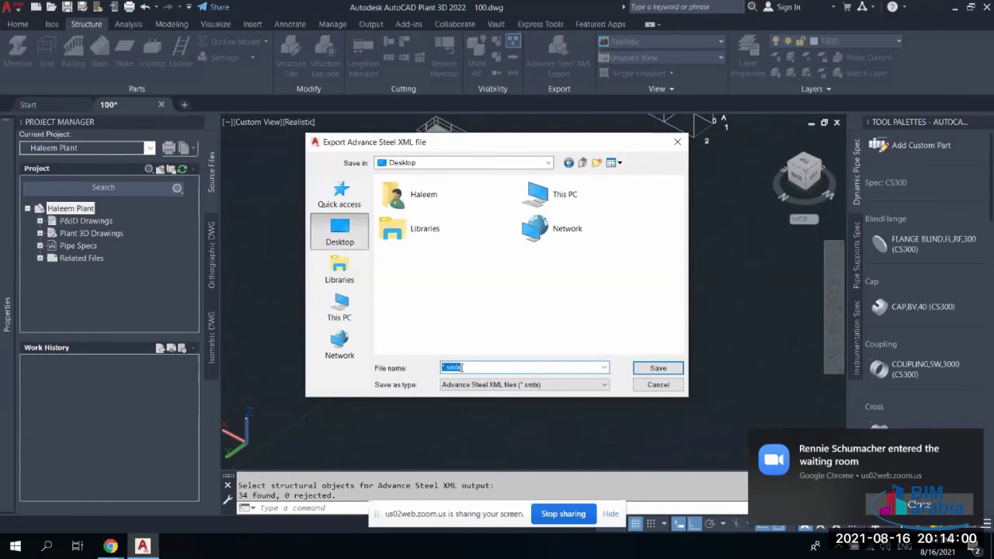
pyautogui.write('fif')
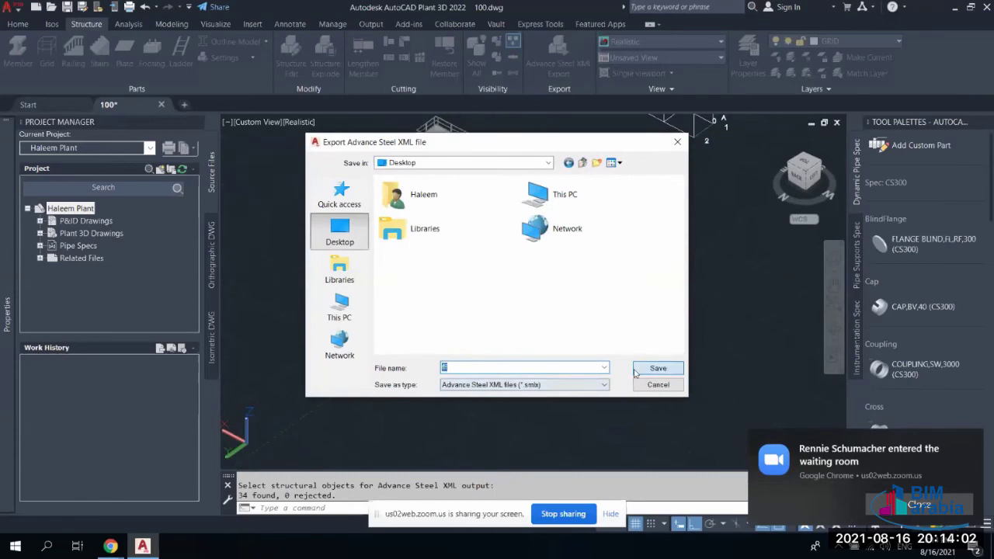
pyautogui.click(652, 368)
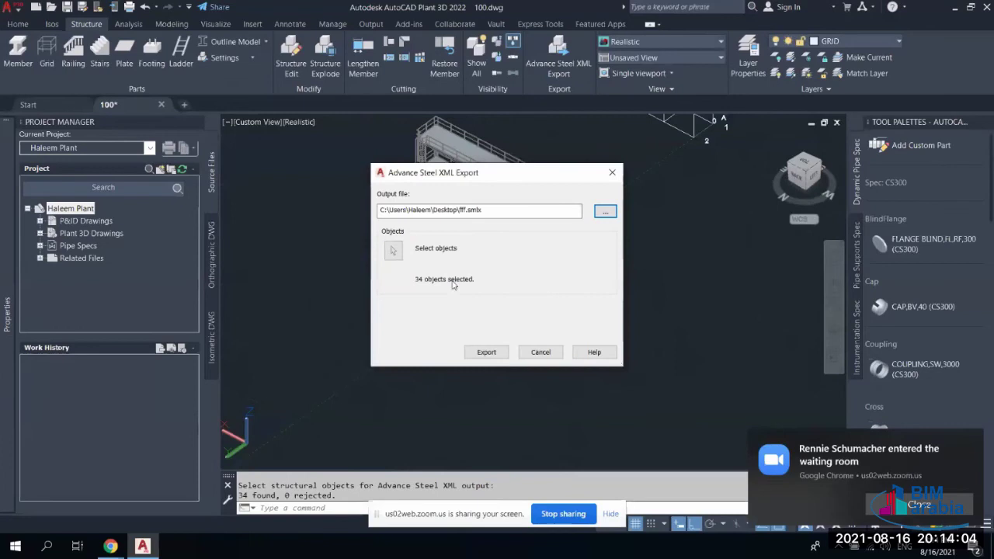
pyautogui.press('Return')
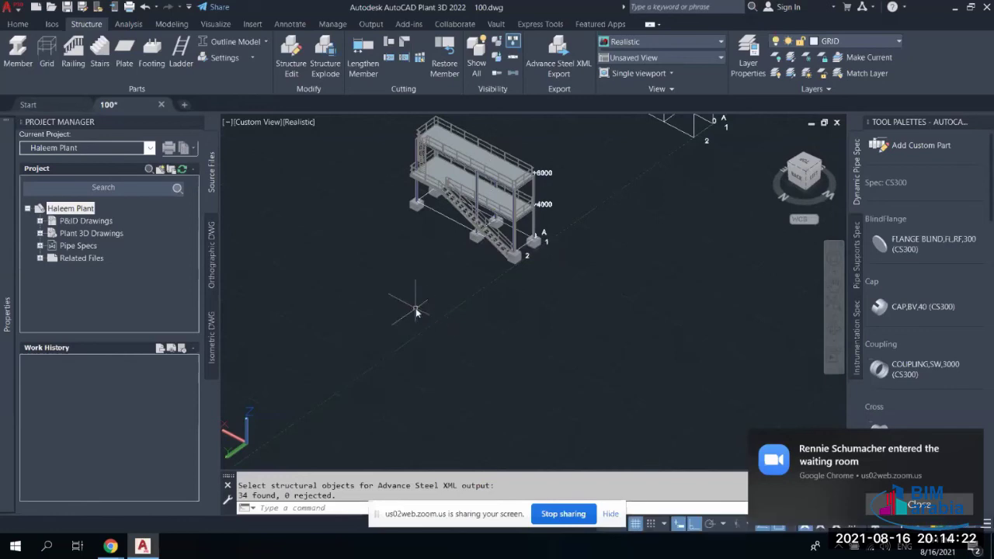
pyautogui.scroll(3, 370, 300)
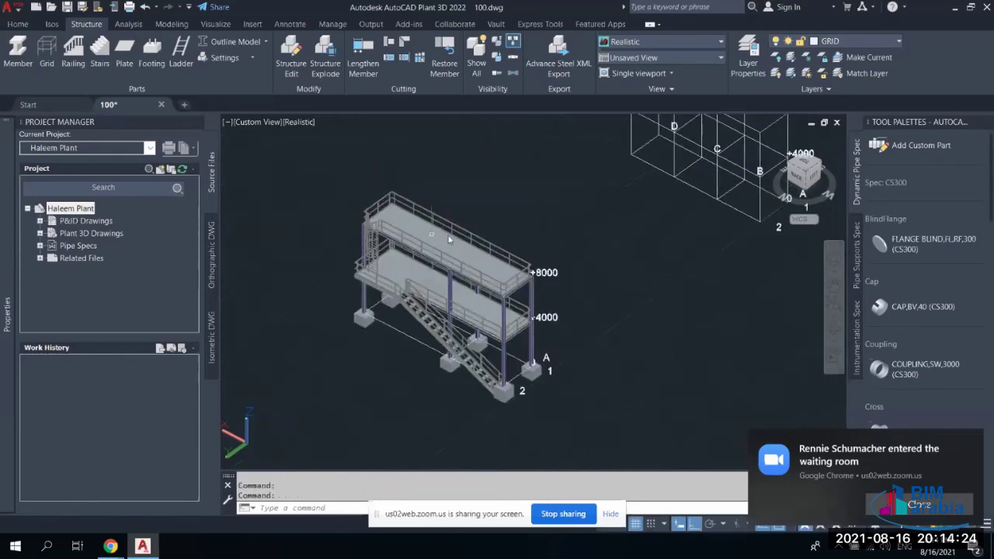
# Zoom and pan around the +8000 deck to recentre the platform in the view
pyautogui.scroll(3, 501, 204)
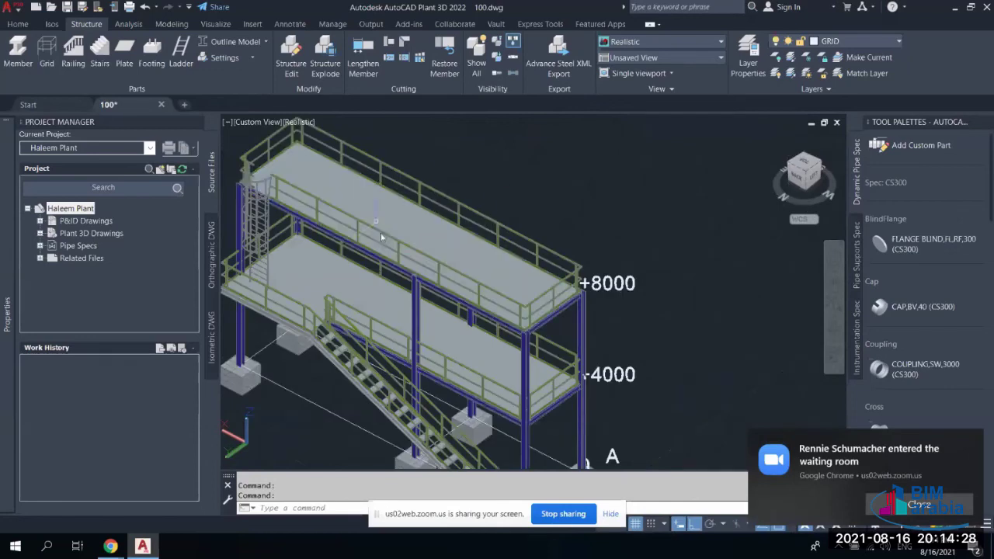
pyautogui.scroll(-3, 425, 235)
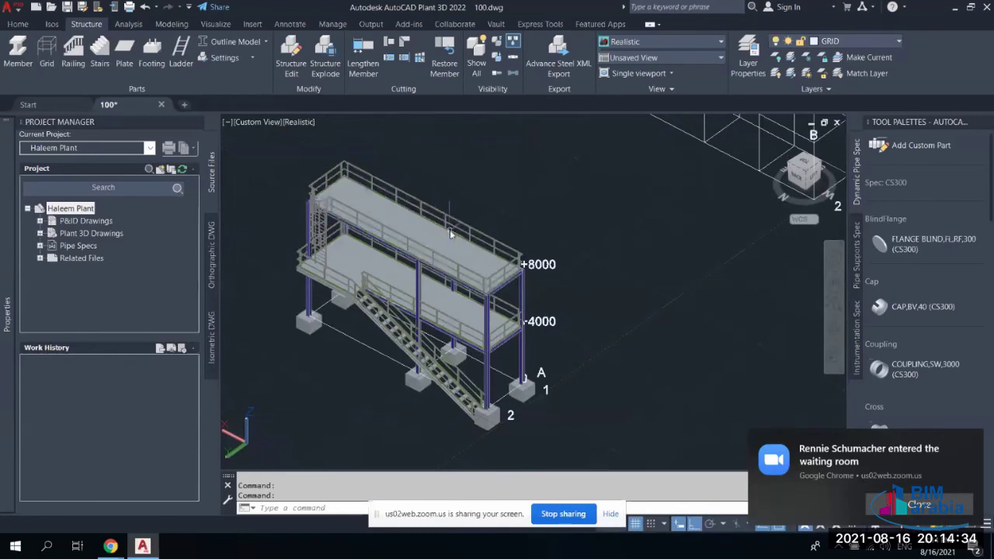
pyautogui.scroll(5, 455, 233)
pyautogui.moveTo(442, 285); pyautogui.dragTo(571, 314, button='middle')
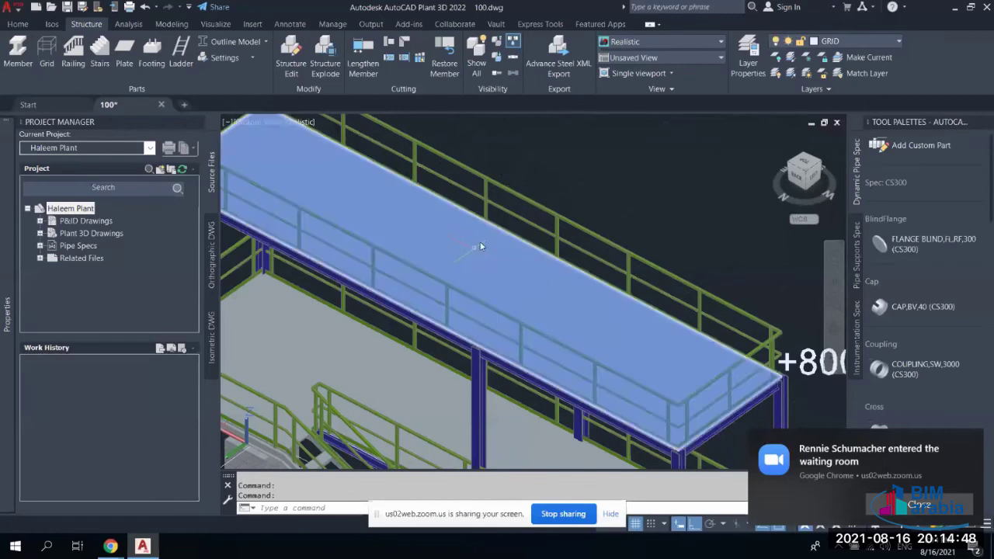
# Minimize AutoCAD and Chrome, then open TOTAL WKO 12-4-2018-2.nwd from D:\Course 2022
pyautogui.click(955, 7)
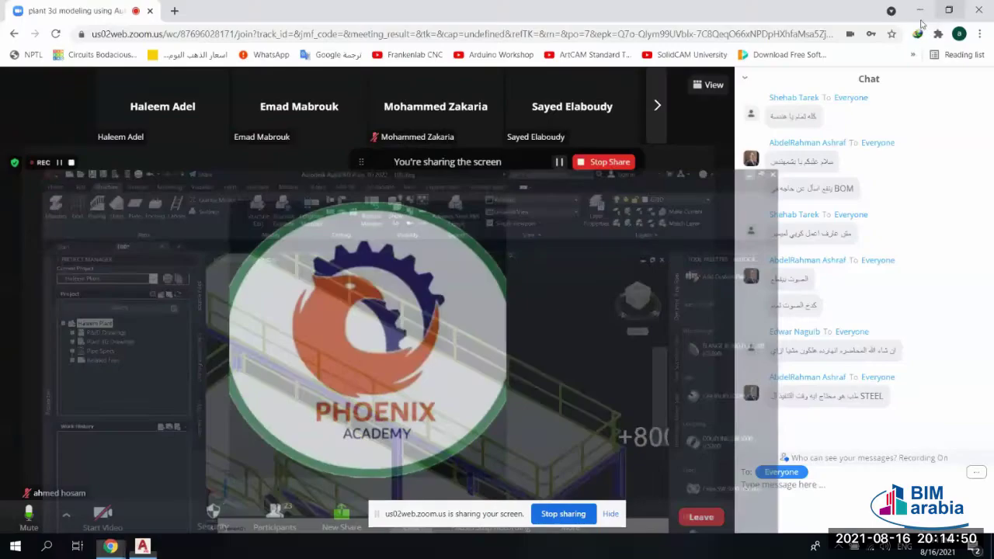
pyautogui.click(920, 10)
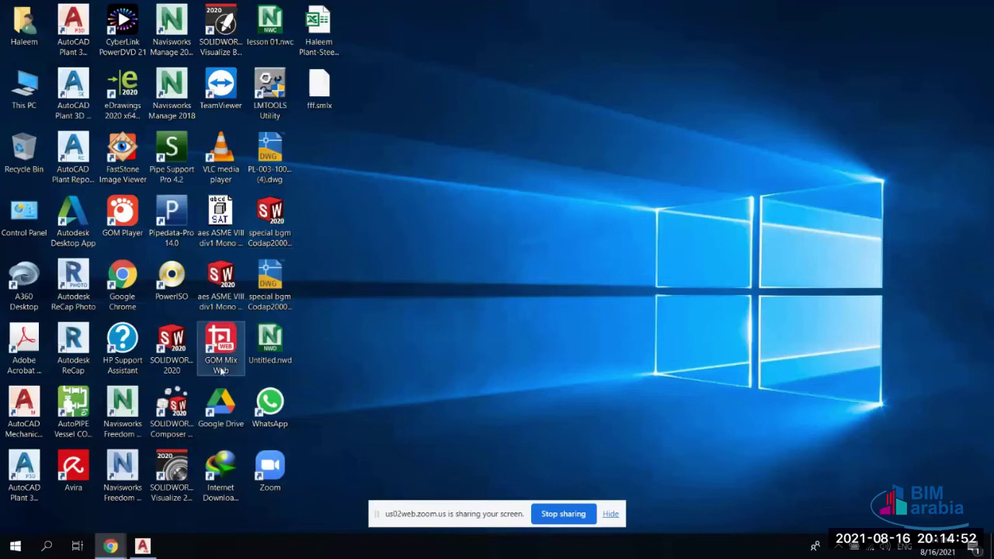
pyautogui.doubleClick(27, 90)
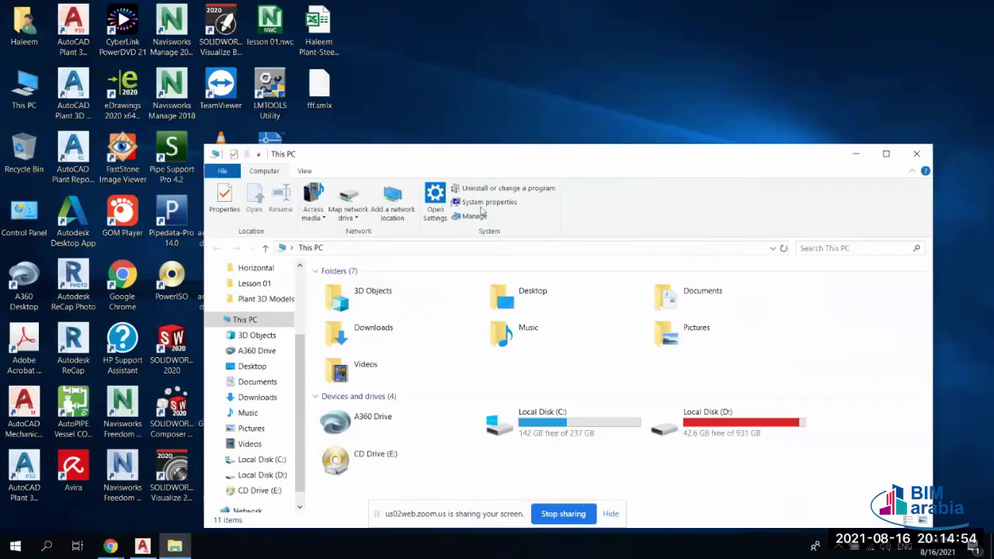
pyautogui.doubleClick(548, 166)
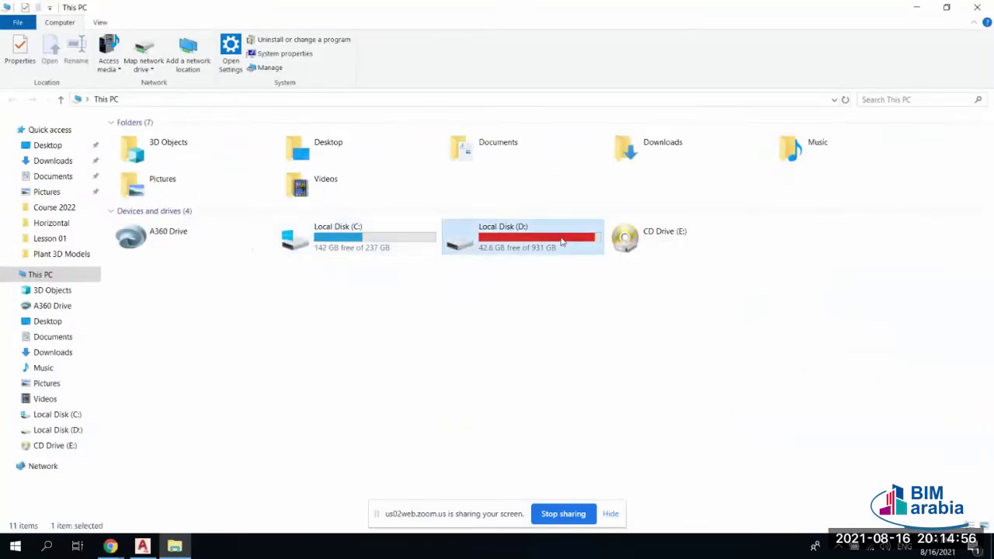
pyautogui.doubleClick(562, 240)
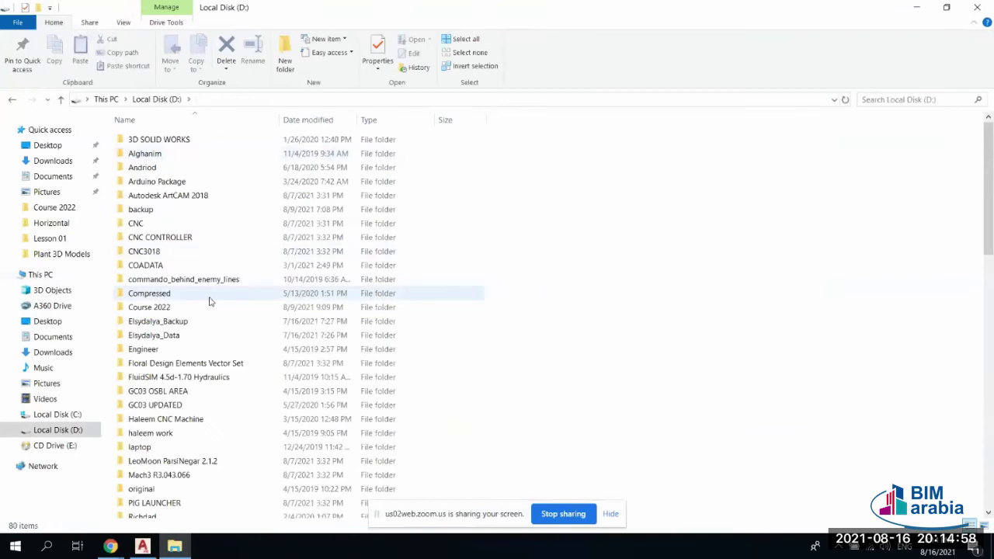
pyautogui.scroll(-2, 211, 231)
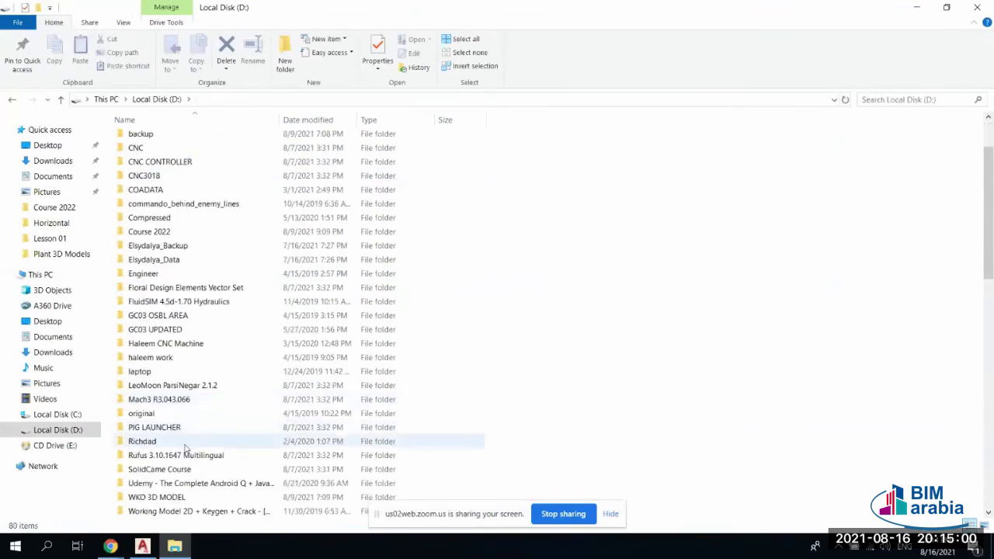
pyautogui.click(184, 319)
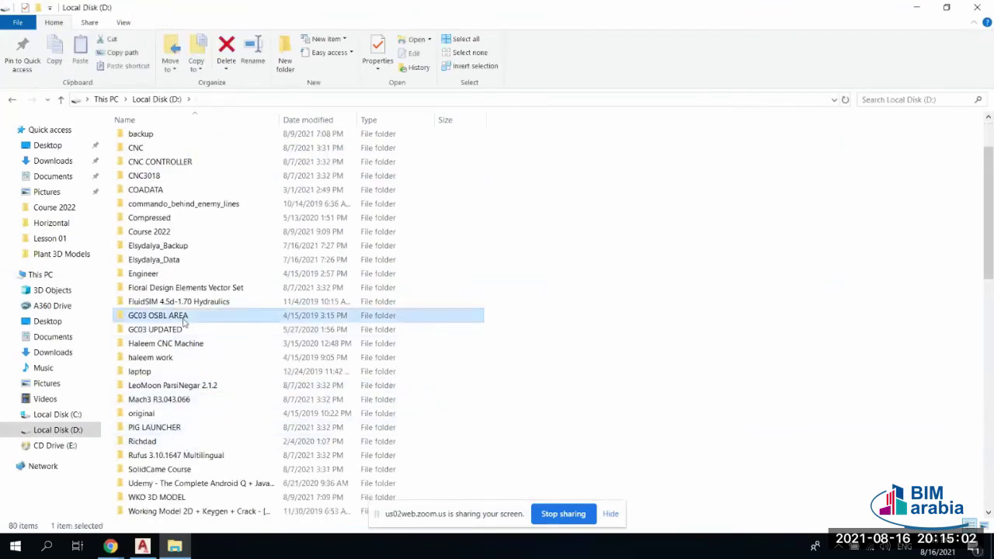
pyautogui.scroll(2, 194, 303)
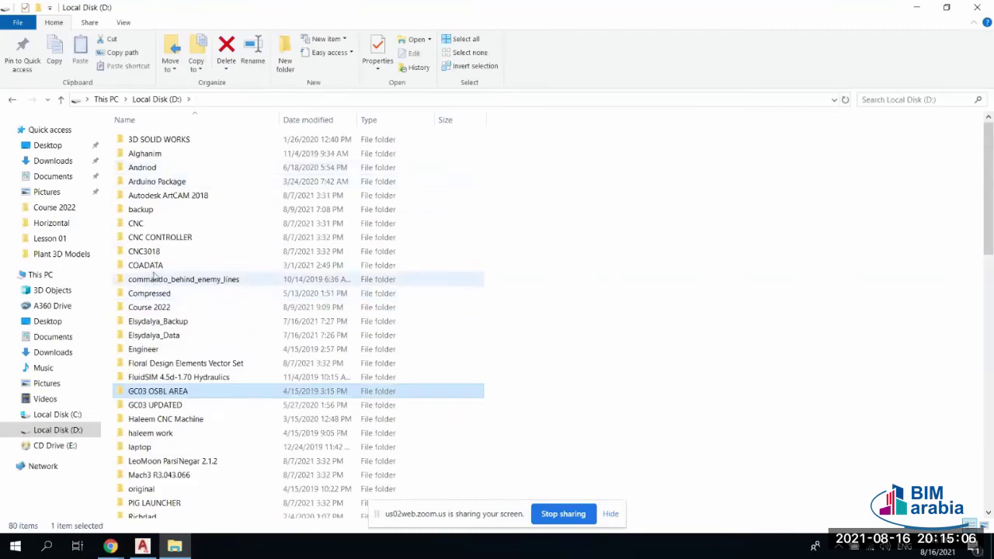
pyautogui.click(148, 251)
pyautogui.doubleClick(154, 307)
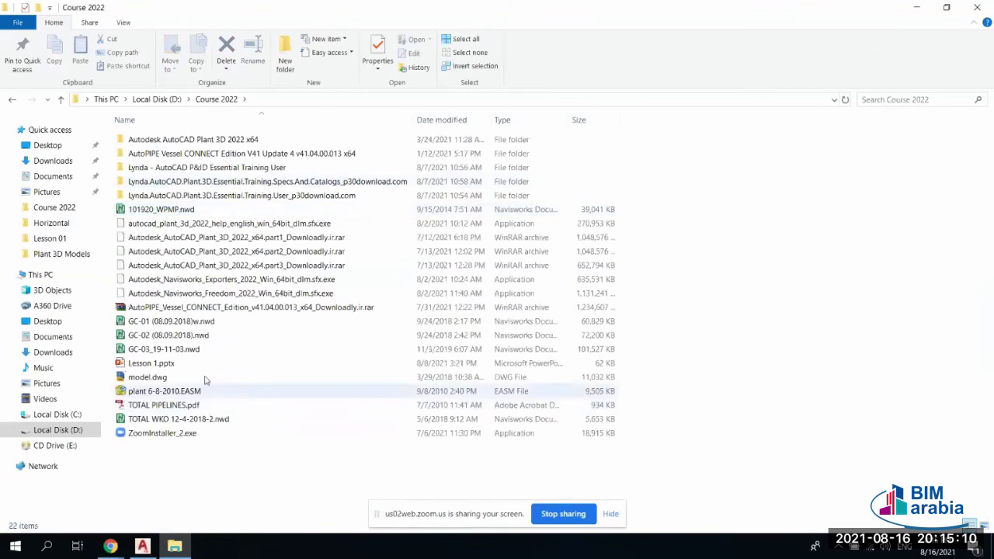
pyautogui.doubleClick(194, 420)
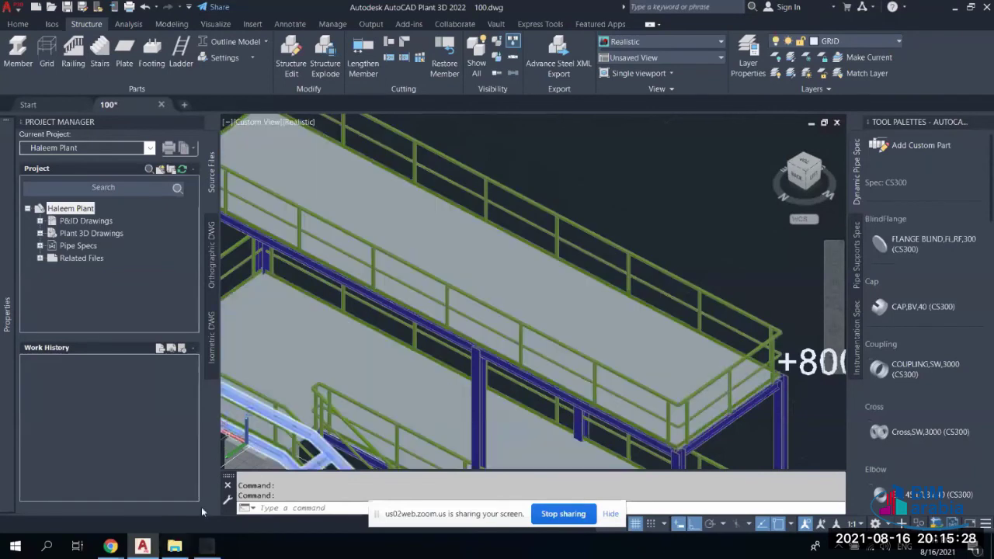
# Switch to the TOTAL WKO model in Navisworks and orbit to a wider pipe-rack view
pyautogui.click(206, 546)
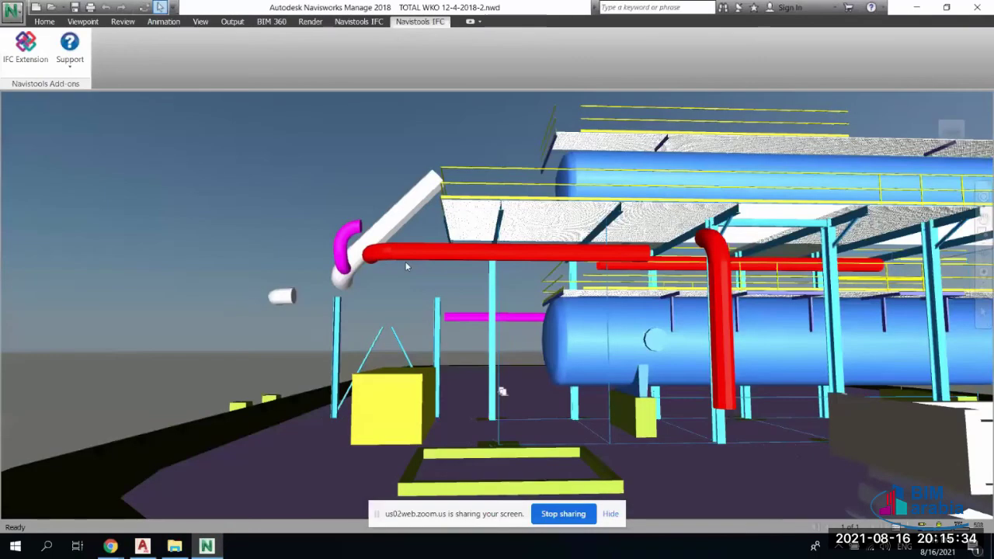
pyautogui.moveTo(406, 266)
pyautogui.keyDown('shift'); pyautogui.mouseDown(button='middle')
pyautogui.moveTo(456, 352)
pyautogui.moveTo(414, 275)
pyautogui.mouseUp(button='middle'); pyautogui.keyUp('shift')
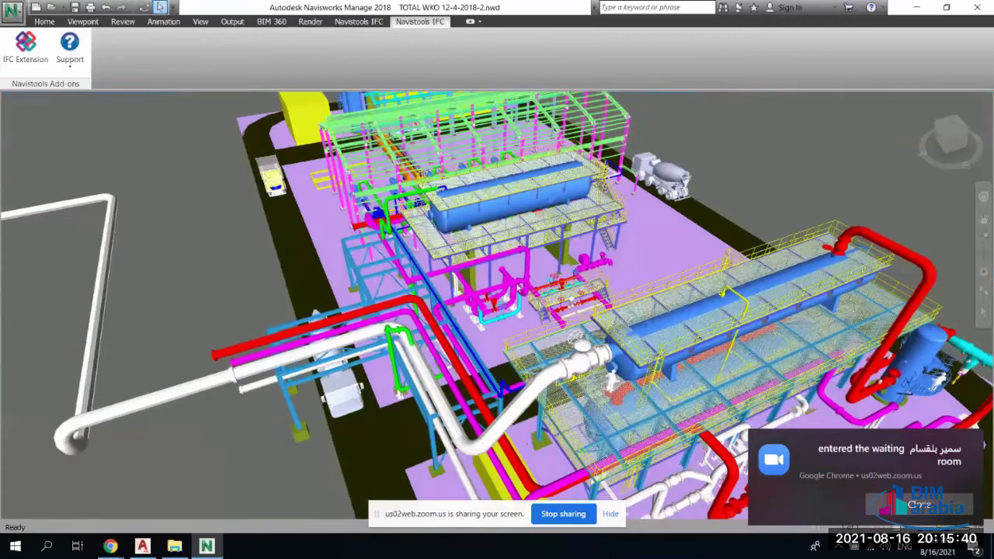
pyautogui.scroll(-4, 414, 276)
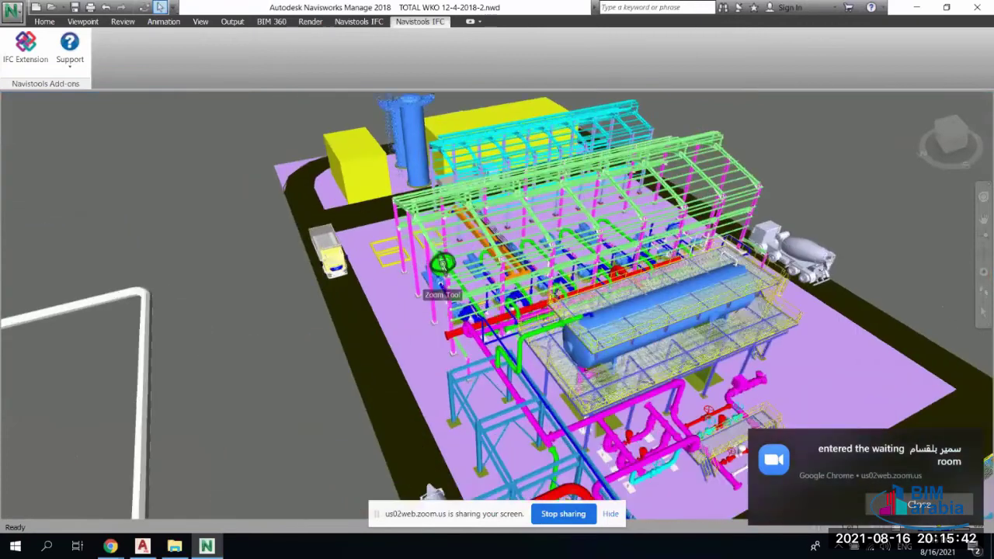
pyautogui.scroll(3, 421, 253)
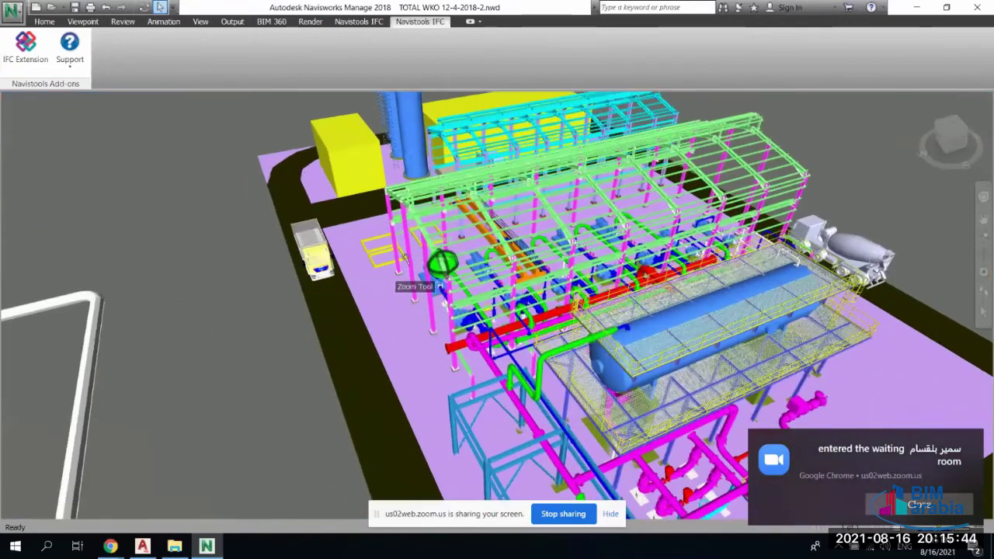
pyautogui.keyDown('shift'); pyautogui.moveTo(403, 258); pyautogui.dragTo(483, 280, button='middle'); pyautogui.keyUp('shift')
# Zoom and pan toward the steel shed to look over the pumps and piping
pyautogui.scroll(2, 482, 282)
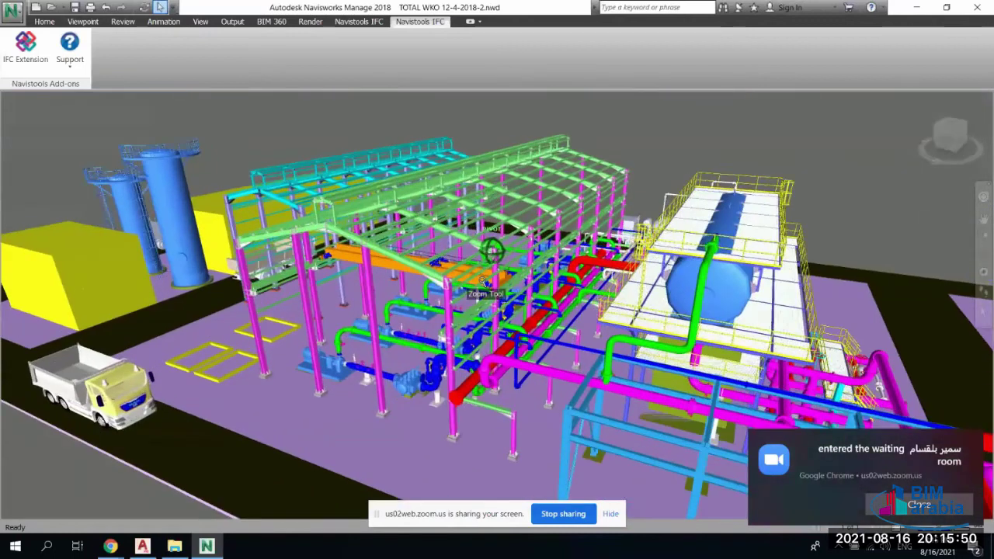
pyautogui.scroll(2, 483, 281)
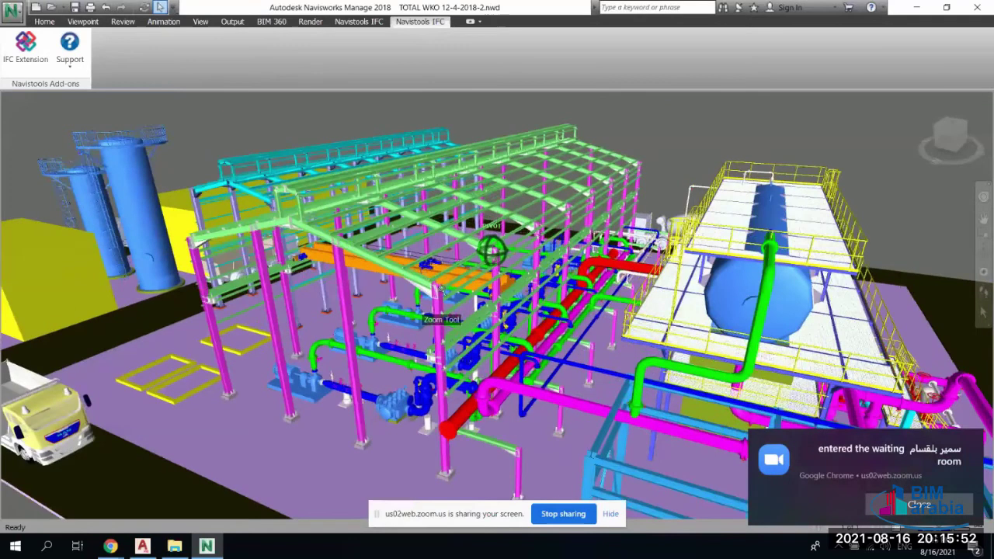
pyautogui.scroll(2, 440, 290)
pyautogui.moveTo(392, 370); pyautogui.dragTo(456, 349, button='middle')
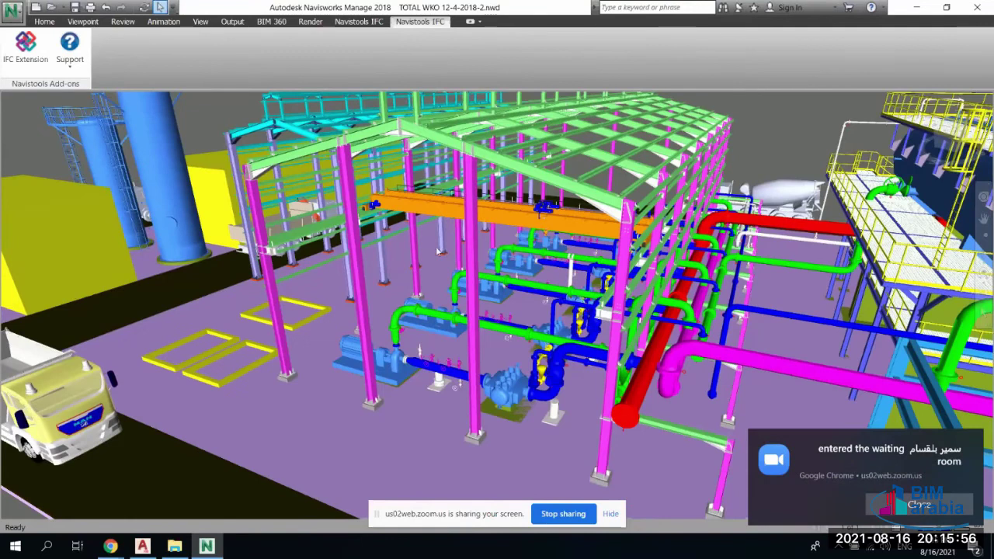
pyautogui.scroll(1, 610, 370)
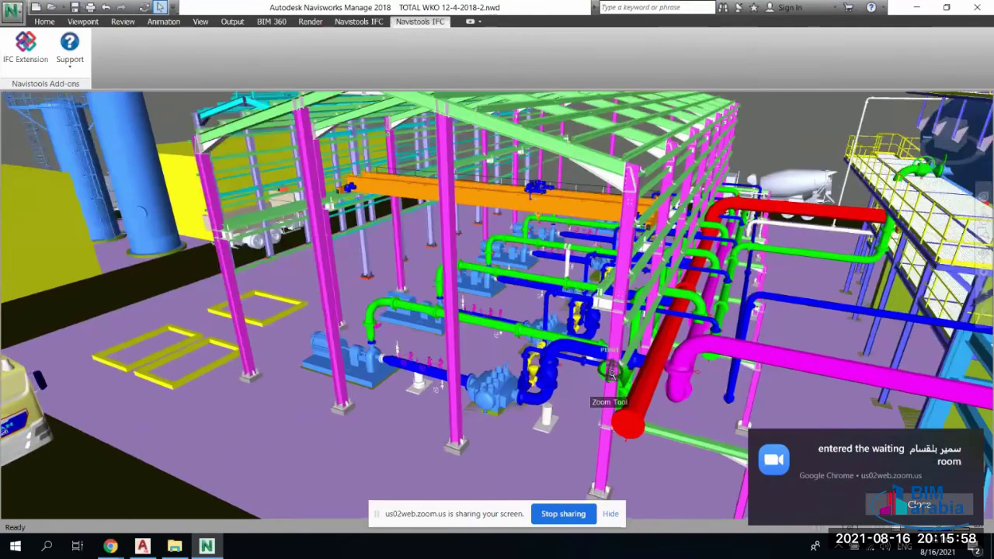
pyautogui.scroll(1, 609, 370)
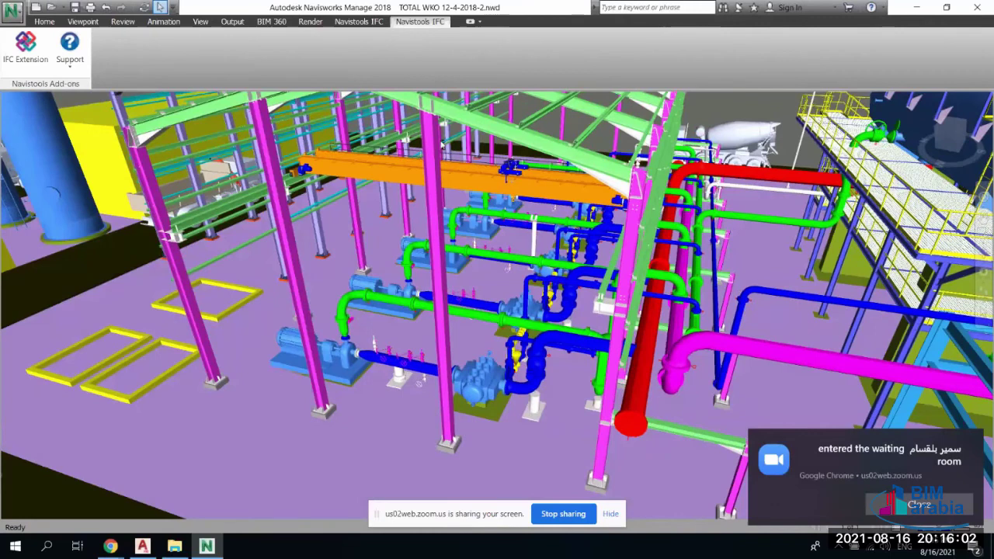
pyautogui.moveTo(441, 144); pyautogui.dragTo(417, 233, button='middle')
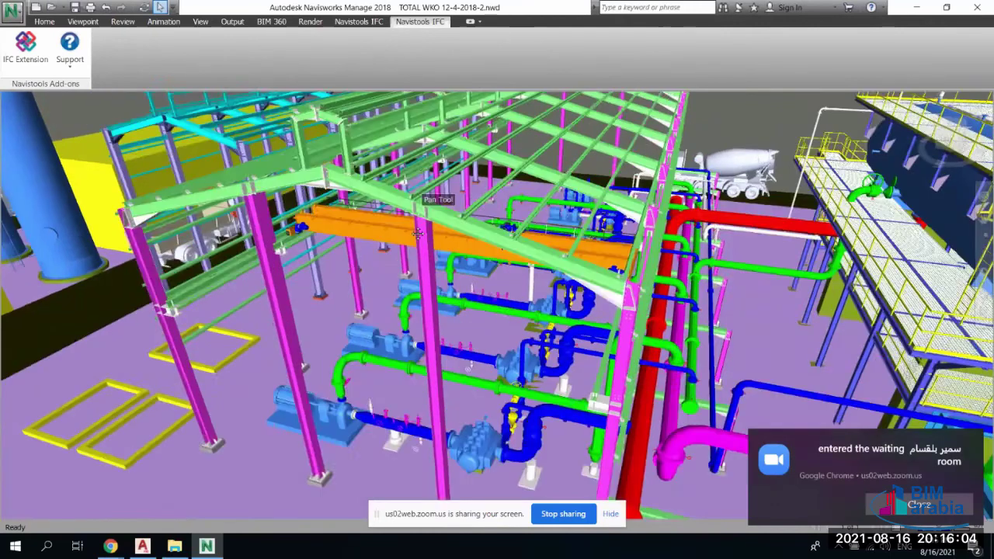
pyautogui.scroll(-2, 417, 233)
# Select a steel member and zoom out from the roof beams
pyautogui.scroll(3, 273, 330)
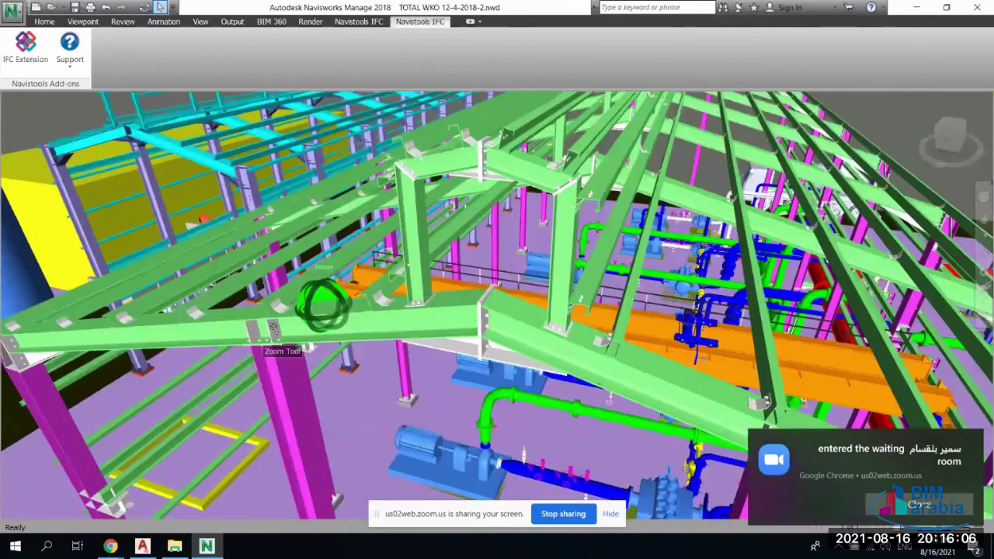
pyautogui.scroll(2, 338, 333)
pyautogui.scroll(2, 341, 329)
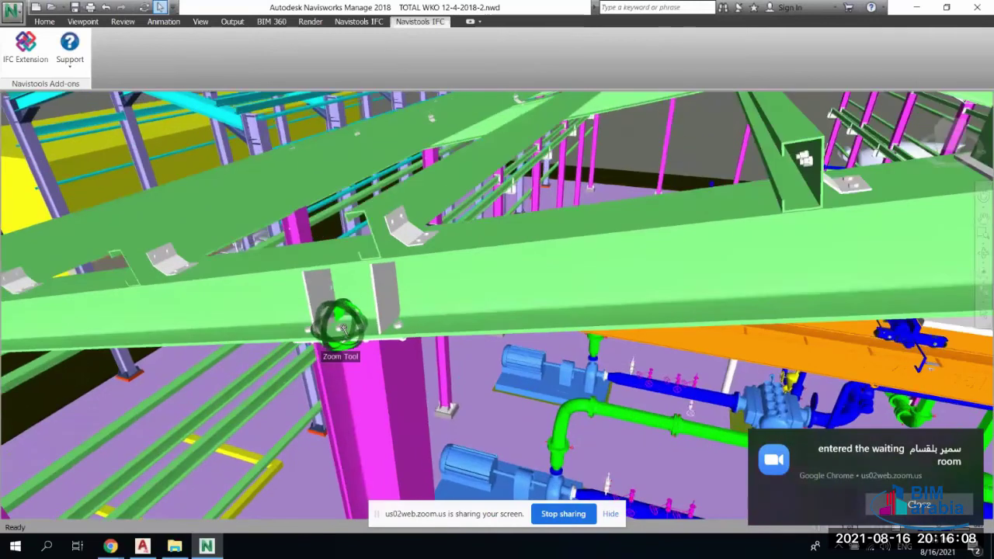
pyautogui.scroll(-3, 342, 329)
pyautogui.click(365, 317)
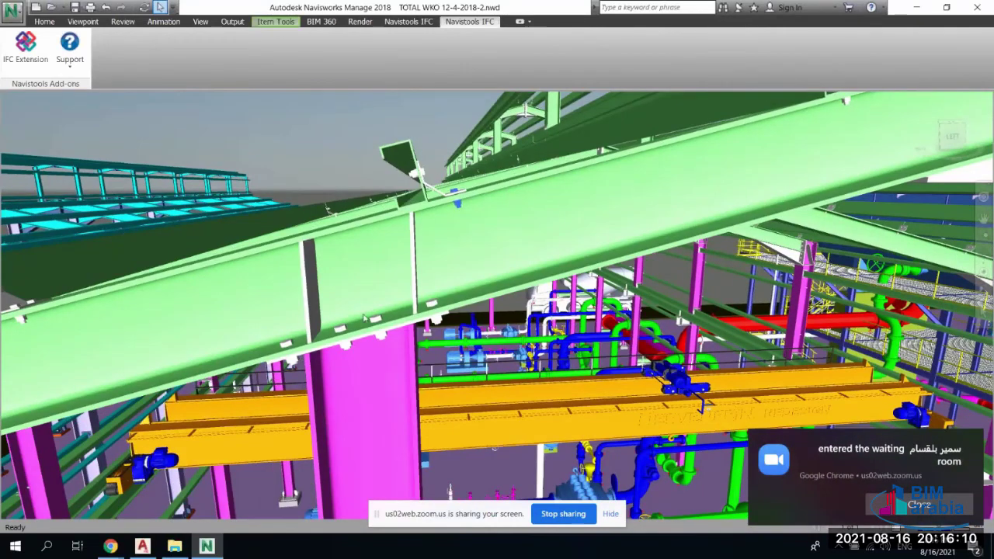
pyautogui.scroll(-1, 363, 317)
pyautogui.scroll(-1, 363, 315)
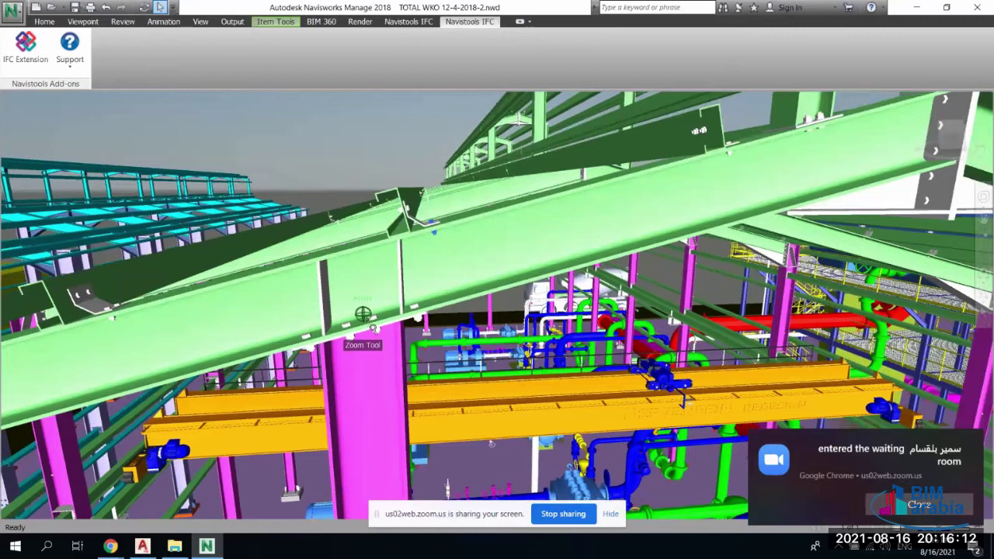
pyautogui.scroll(-1, 374, 328)
pyautogui.scroll(-1, 373, 333)
pyautogui.scroll(-1, 372, 334)
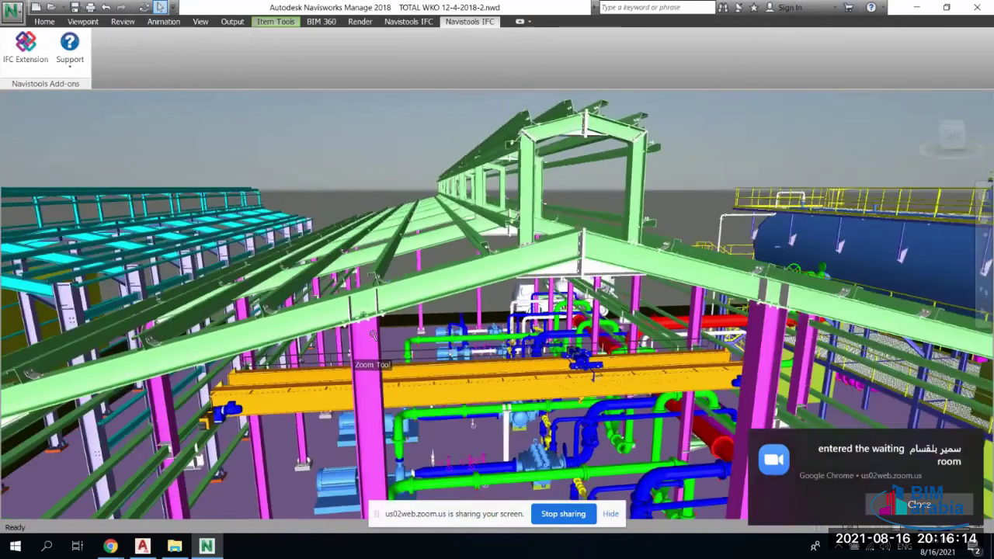
pyautogui.scroll(-1, 374, 334)
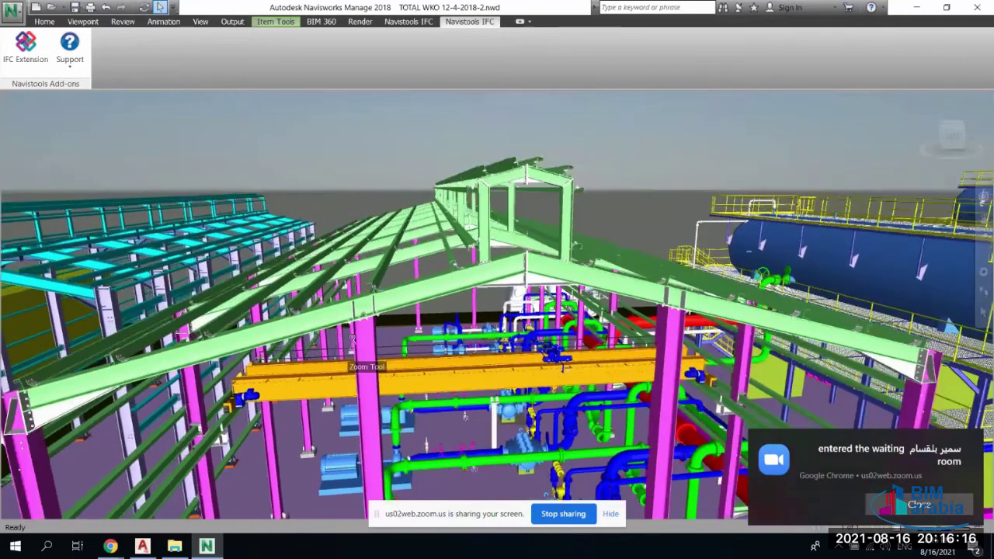
# Orbit over the pump row, select a column, then return to 100.dwg in Plant 3D
pyautogui.keyDown('shift'); pyautogui.moveTo(373, 333); pyautogui.dragTo(368, 348, button='middle'); pyautogui.keyUp('shift')
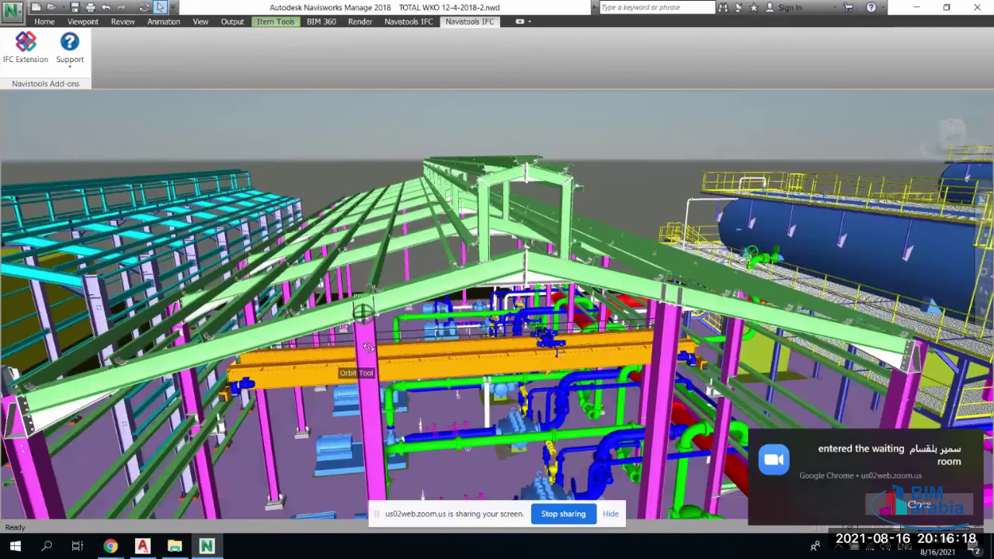
pyautogui.scroll(3, 686, 345)
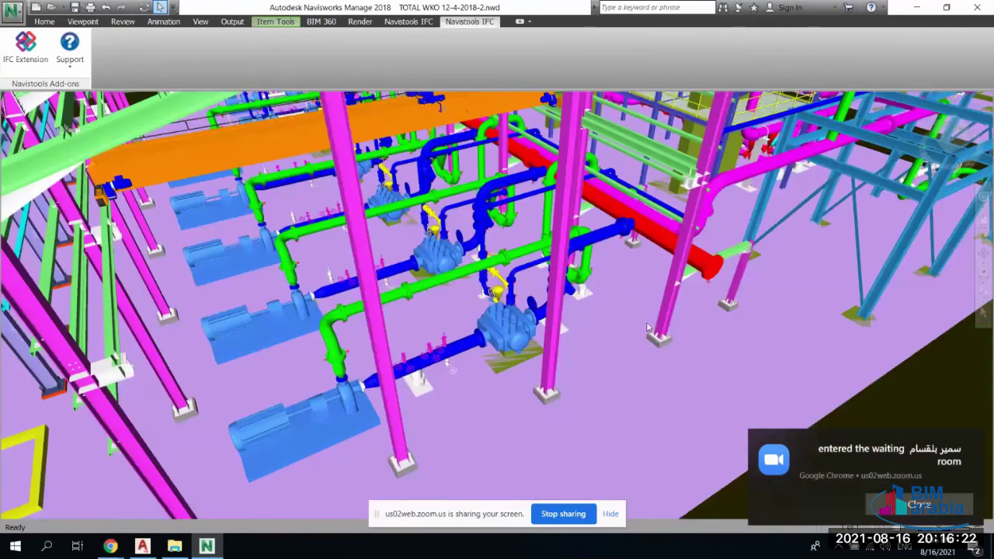
pyautogui.moveTo(649, 326)
pyautogui.keyDown('shift'); pyautogui.mouseDown(button='middle')
pyautogui.moveTo(650, 301)
pyautogui.moveTo(702, 259)
pyautogui.mouseUp(button='middle'); pyautogui.keyUp('shift')
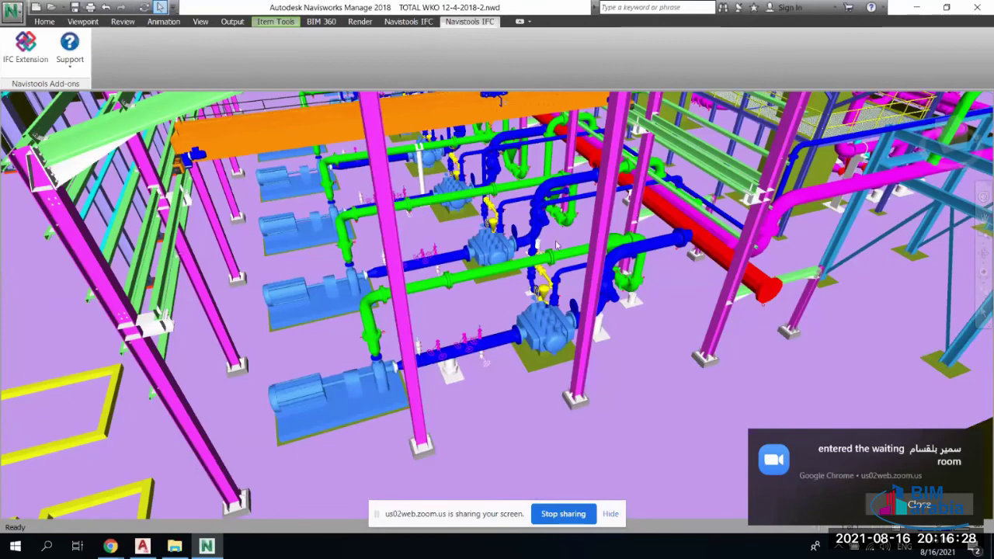
pyautogui.click(594, 265)
pyautogui.click(141, 547)
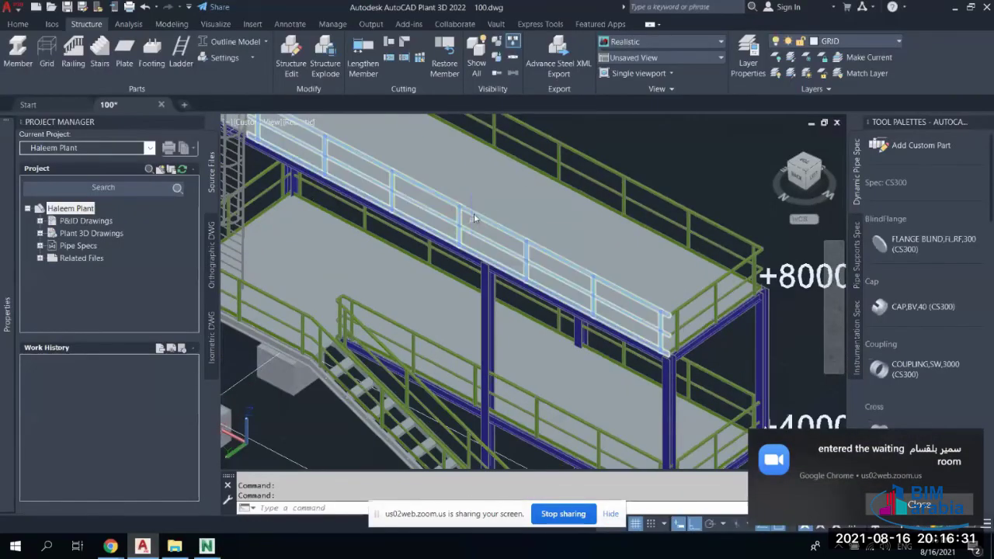
# Bring the Zoom web meeting in Chrome back to the front
pyautogui.click(531, 204)
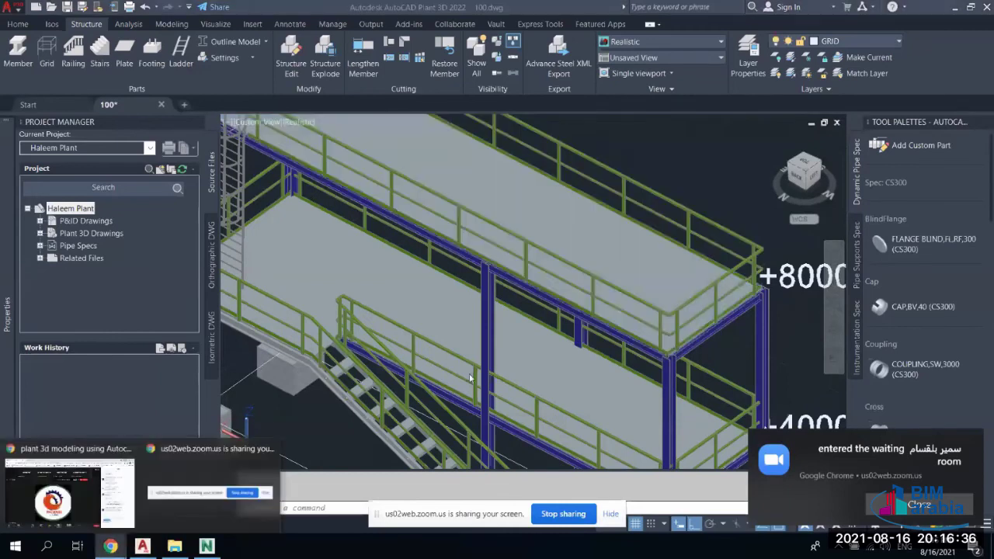
pyautogui.click(110, 492)
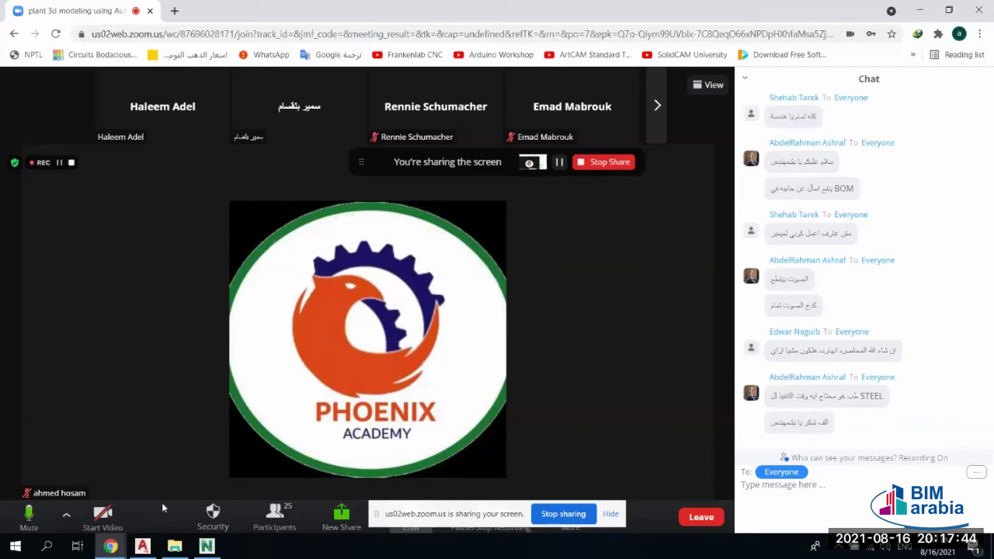
pyautogui.click(143, 549)
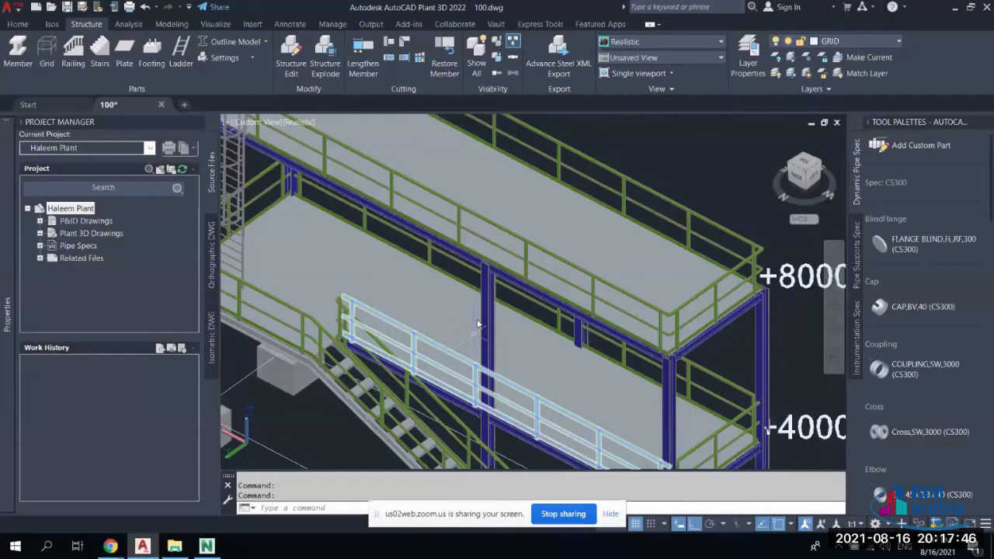
pyautogui.scroll(-3, 435, 326)
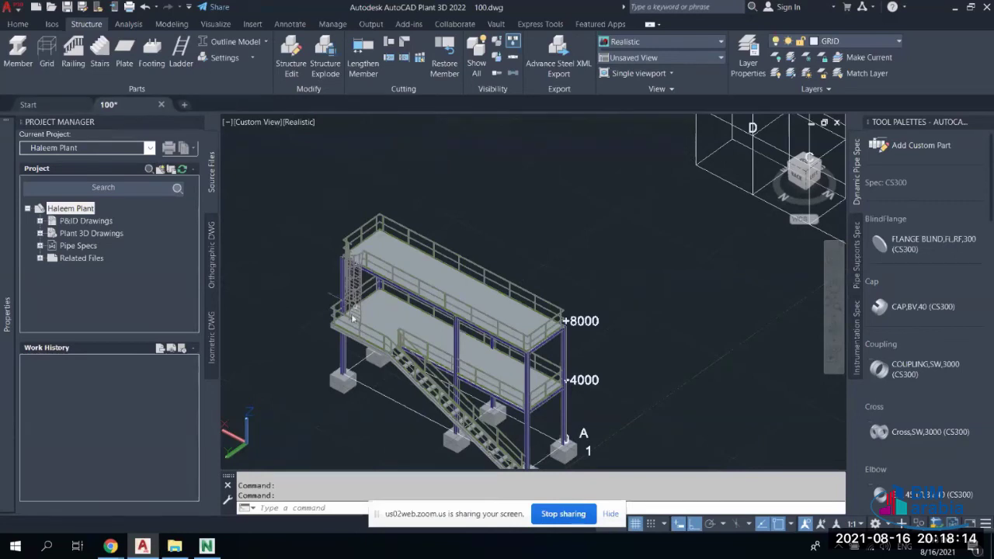
pyautogui.moveTo(207, 544)
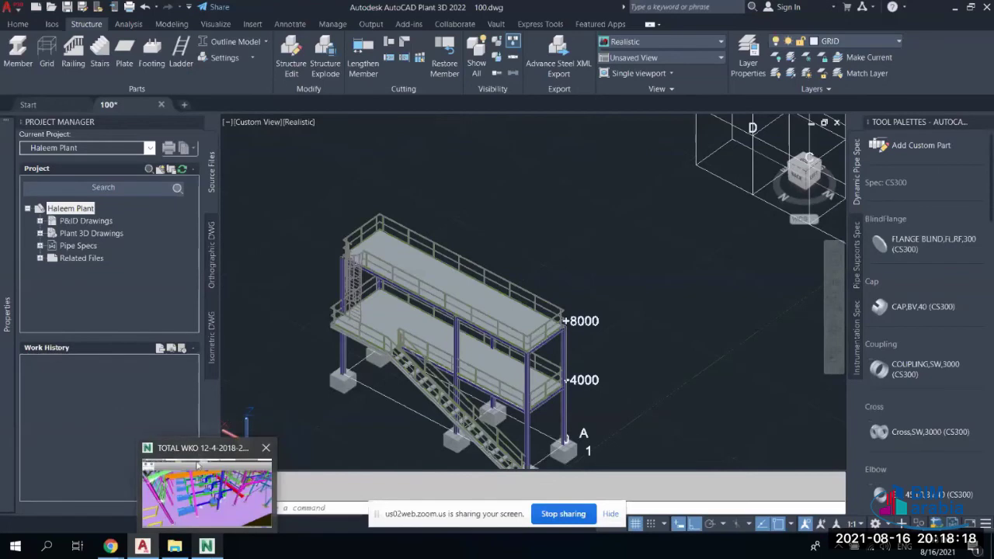
pyautogui.moveTo(115, 548)
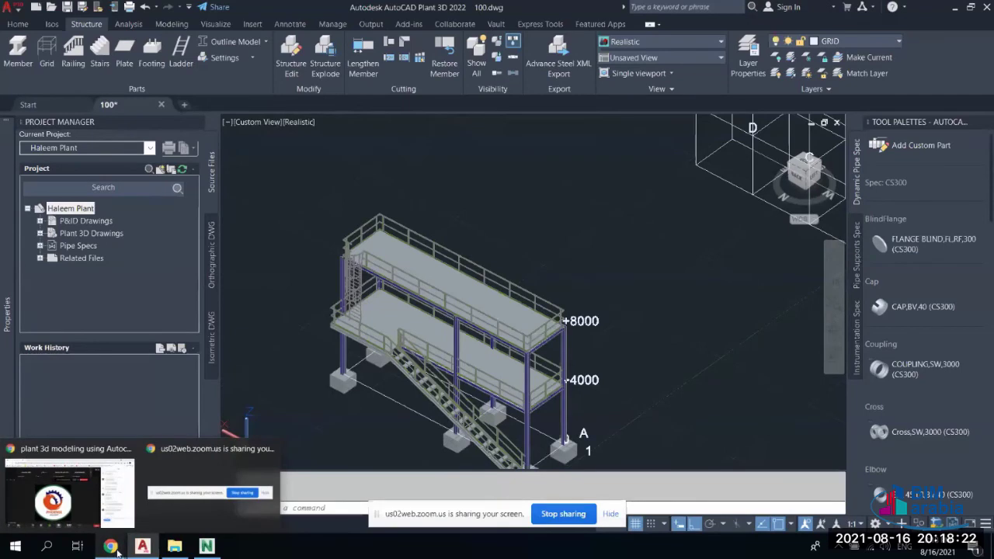
pyautogui.click(70, 493)
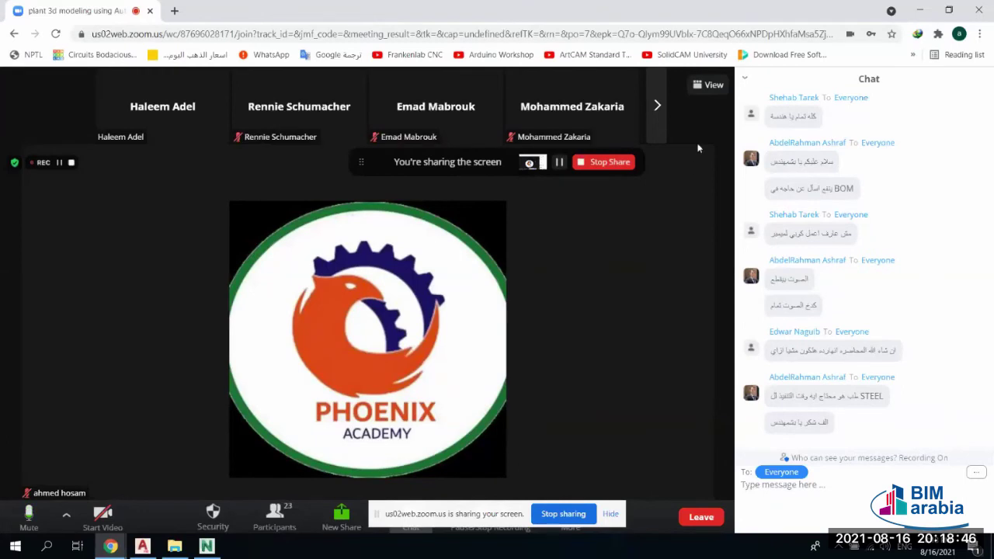
pyautogui.moveTo(836, 218)
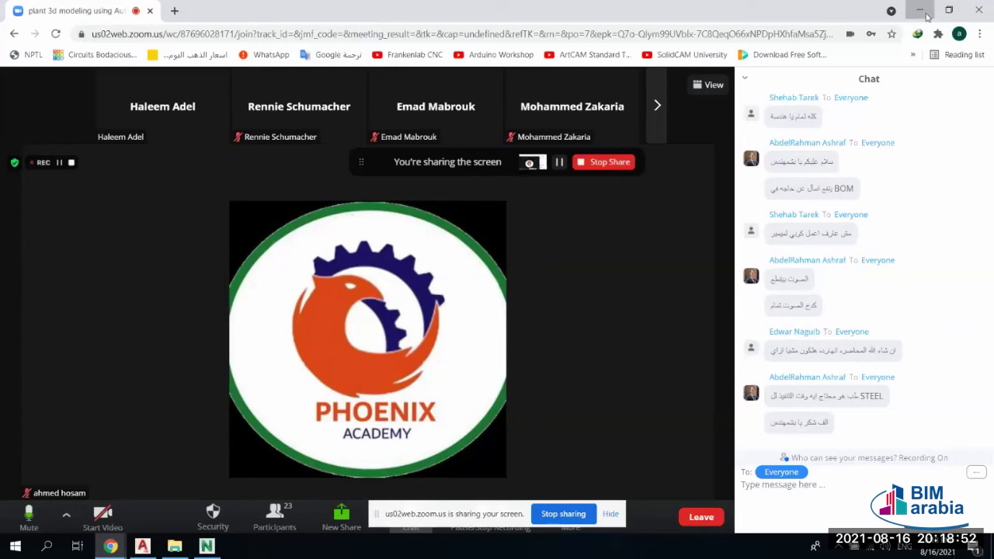
pyautogui.click(921, 11)
# Orbit, zoom and pan to frame both platform decks and the stair near grid 2
pyautogui.keyDown('shift'); pyautogui.moveTo(502, 372); pyautogui.dragTo(554, 258, button='middle'); pyautogui.keyUp('shift')
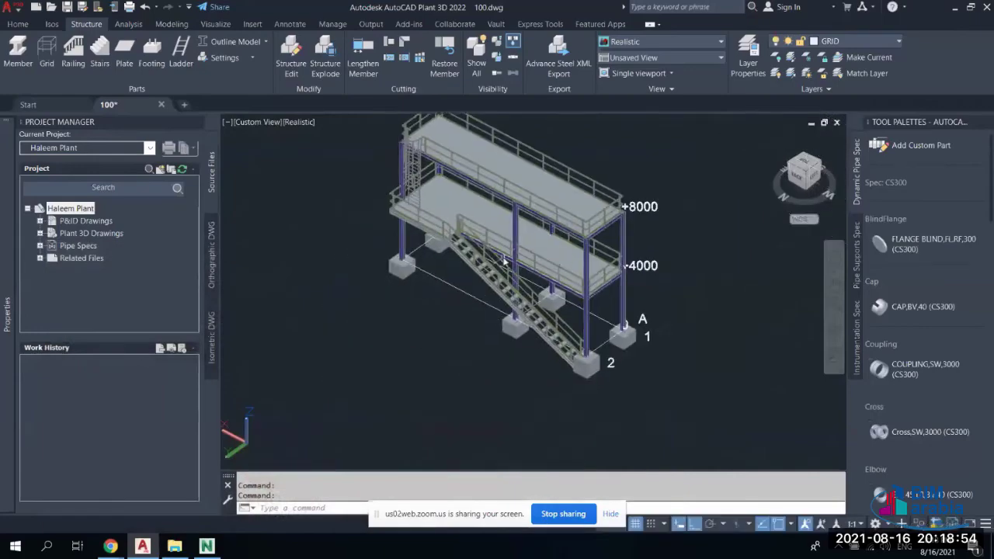
pyautogui.scroll(2, 505, 261)
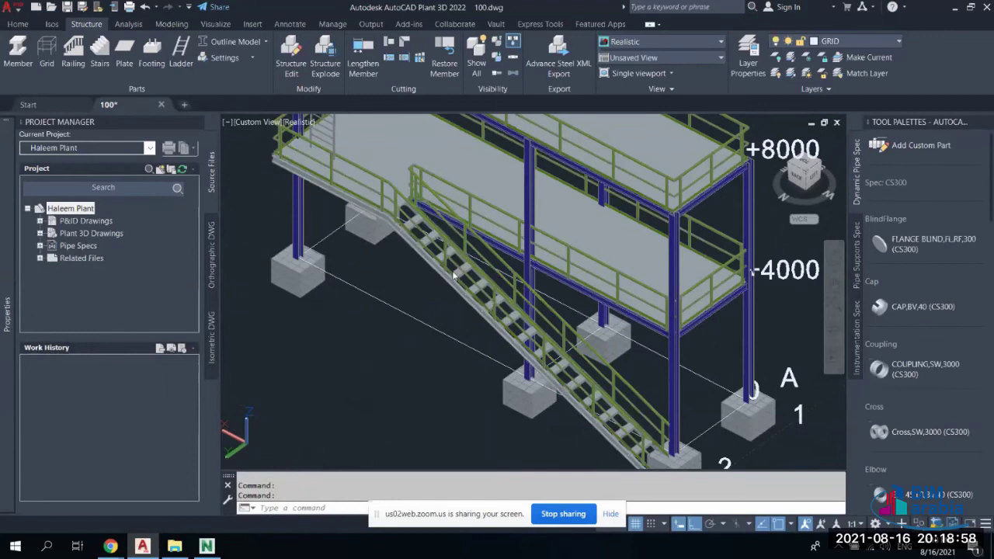
pyautogui.scroll(2, 497, 281)
pyautogui.scroll(-5, 519, 272)
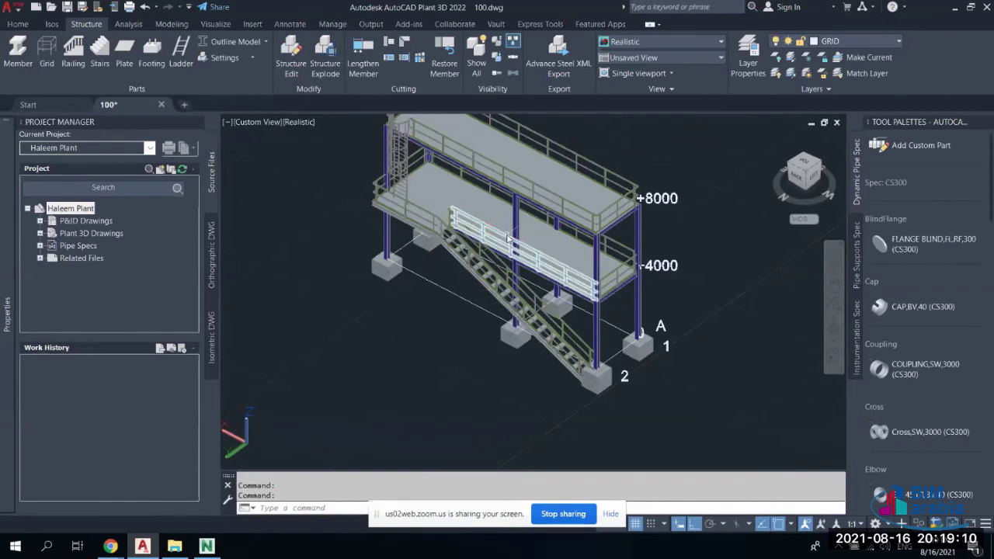
pyautogui.moveTo(458, 269); pyautogui.dragTo(411, 294, button='middle')
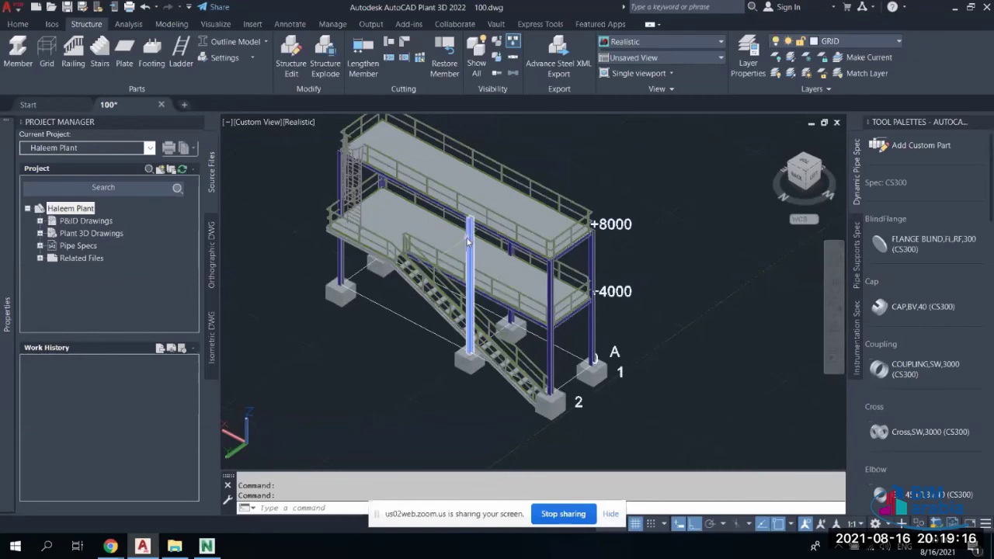
pyautogui.scroll(2, 468, 242)
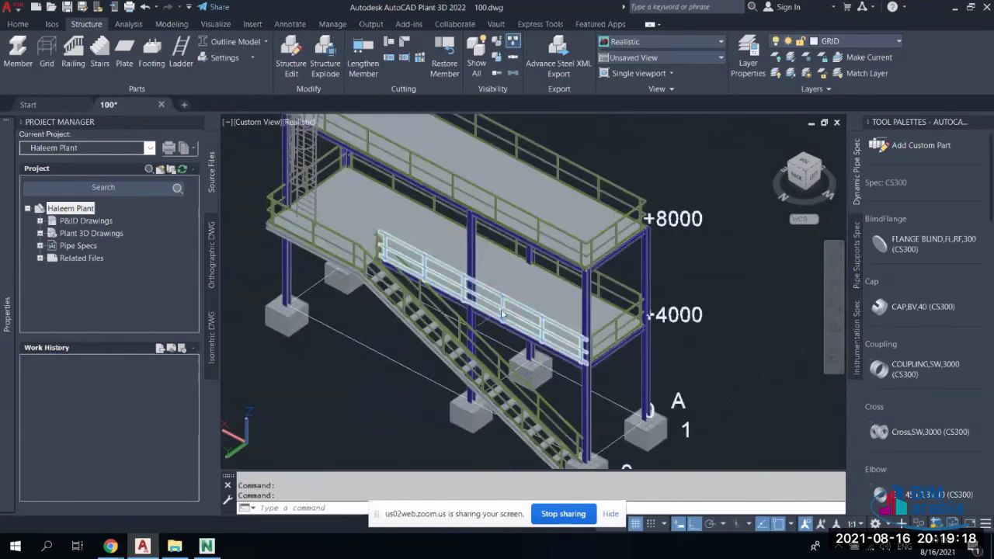
pyautogui.moveTo(436, 300); pyautogui.dragTo(470, 216, button='middle')
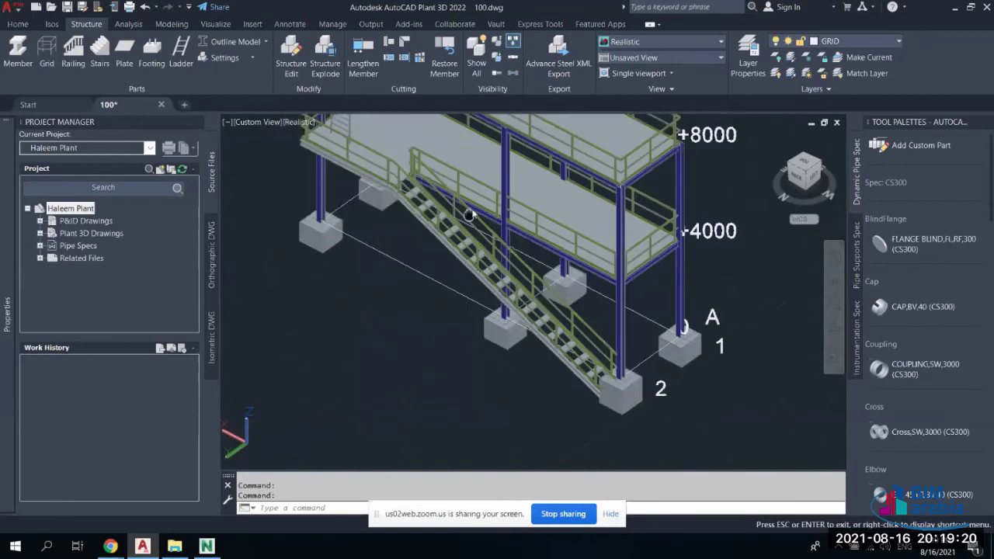
pyautogui.scroll(3, 469, 215)
pyautogui.scroll(1, 536, 332)
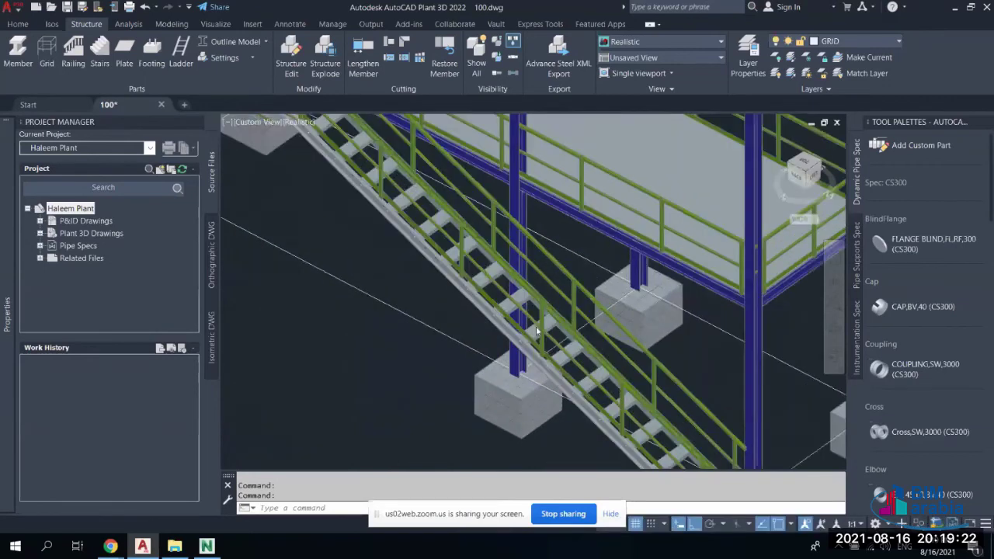
pyautogui.scroll(-5, 536, 332)
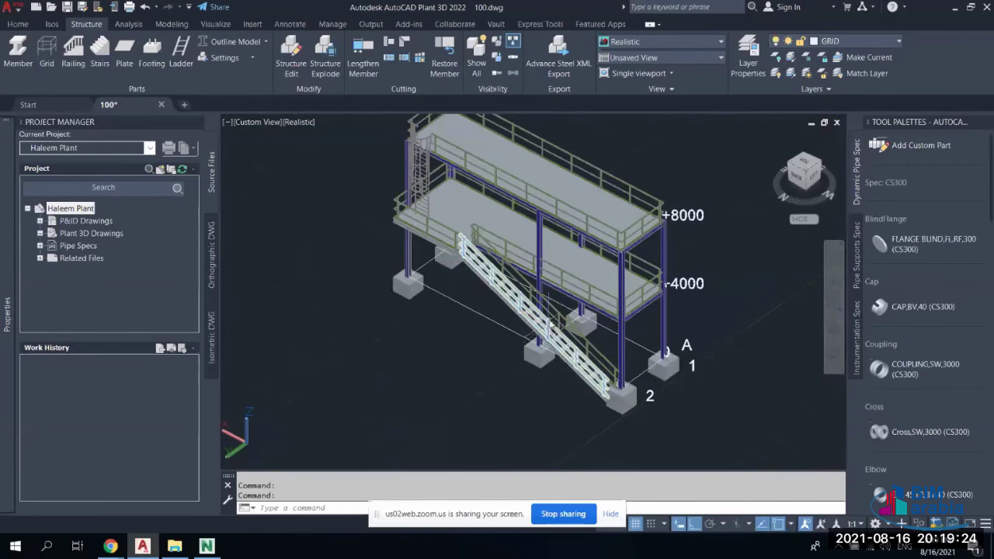
pyautogui.scroll(3, 549, 324)
# Delete the existing stair from the +4000 deck along with its leftover railing
pyautogui.click(650, 320)
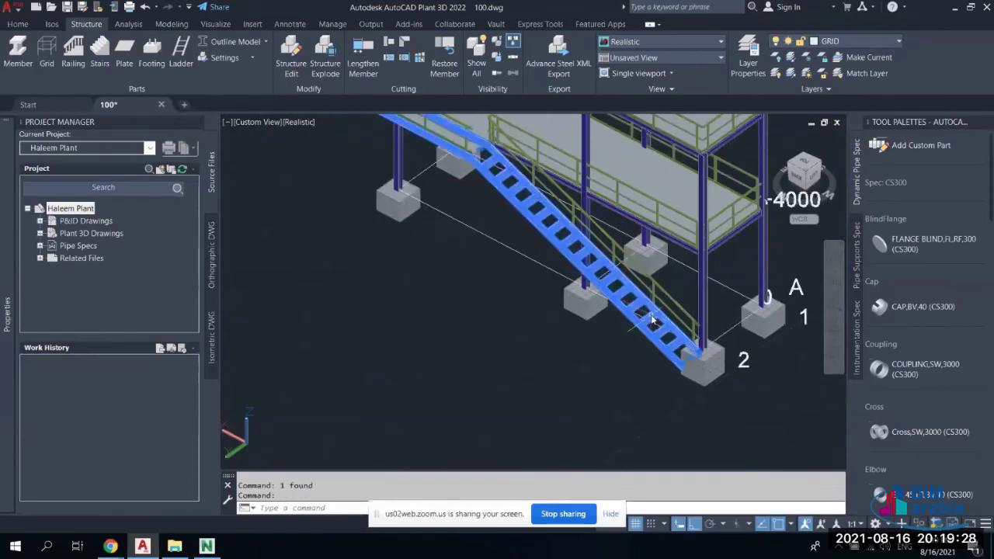
pyautogui.press('Delete')
pyautogui.click(657, 315)
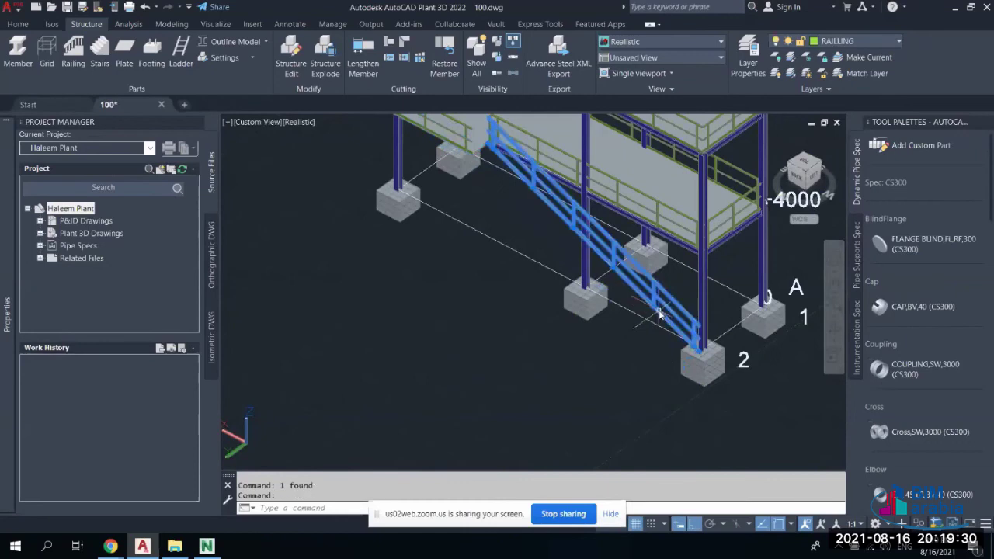
pyautogui.press('Delete')
pyautogui.scroll(-2, 661, 313)
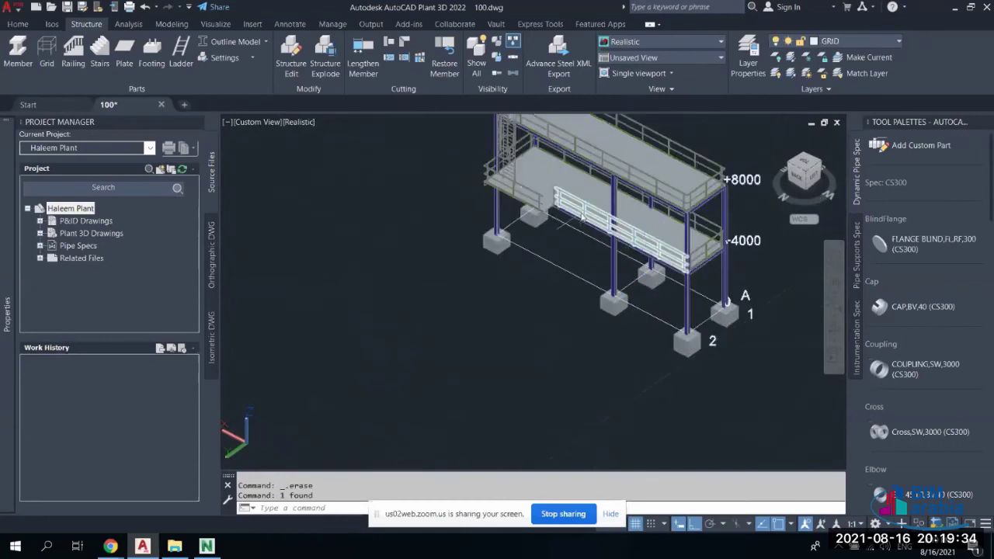
pyautogui.scroll(5, 562, 199)
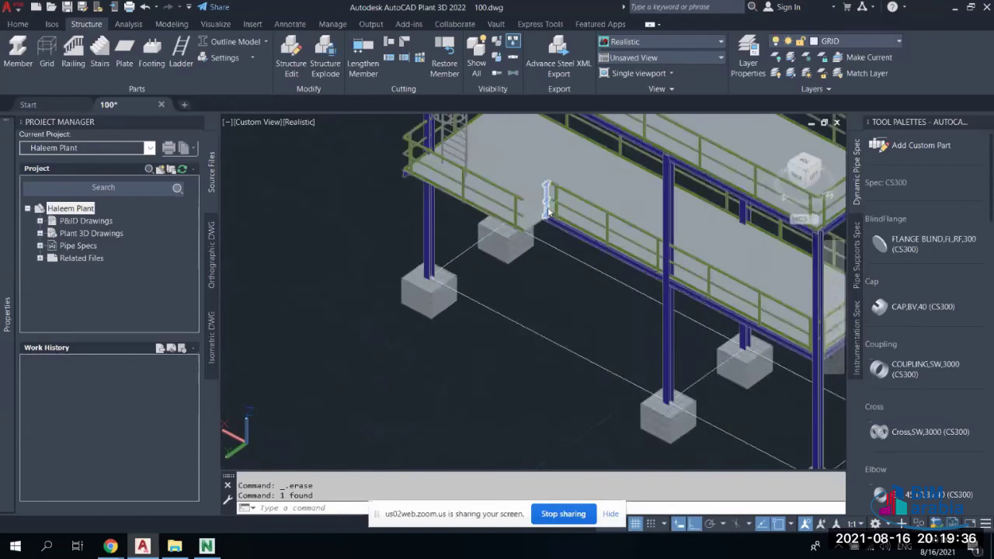
# Delete the deck plate and the railing along its edge
pyautogui.moveTo(537, 231); pyautogui.dragTo(574, 294, button='middle')
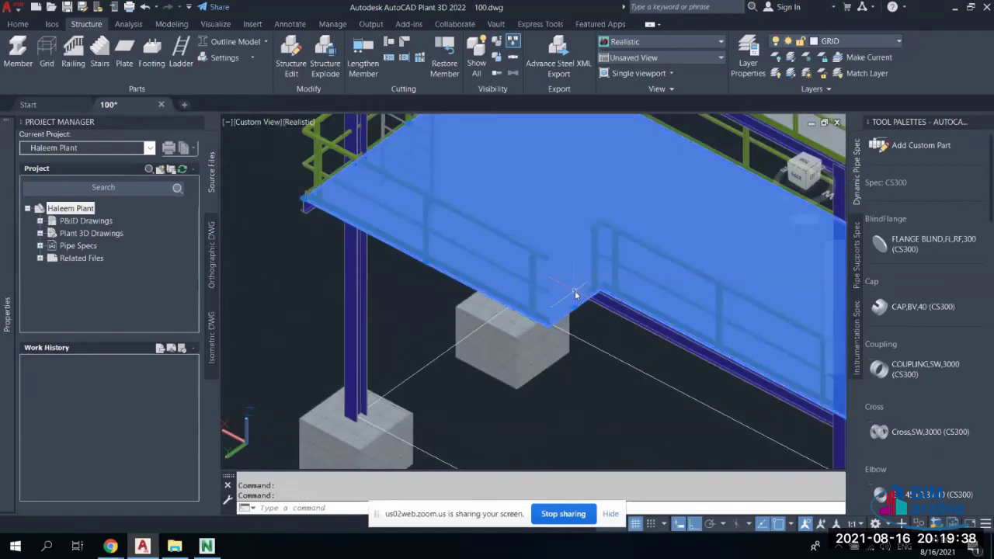
pyautogui.click(575, 291)
pyautogui.press('Delete')
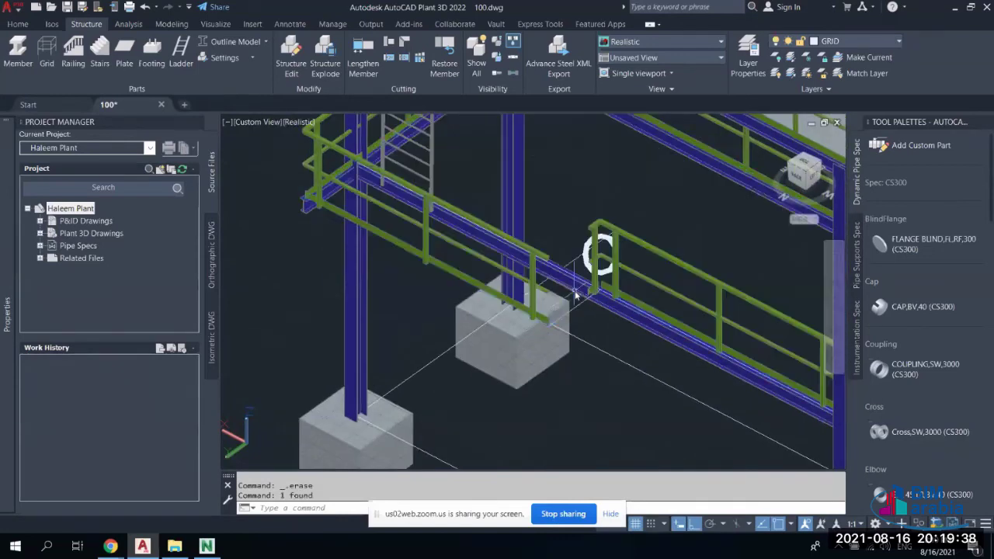
pyautogui.click(497, 299)
pyautogui.press('Delete')
pyautogui.moveTo(498, 299); pyautogui.dragTo(332, 204, button='middle')
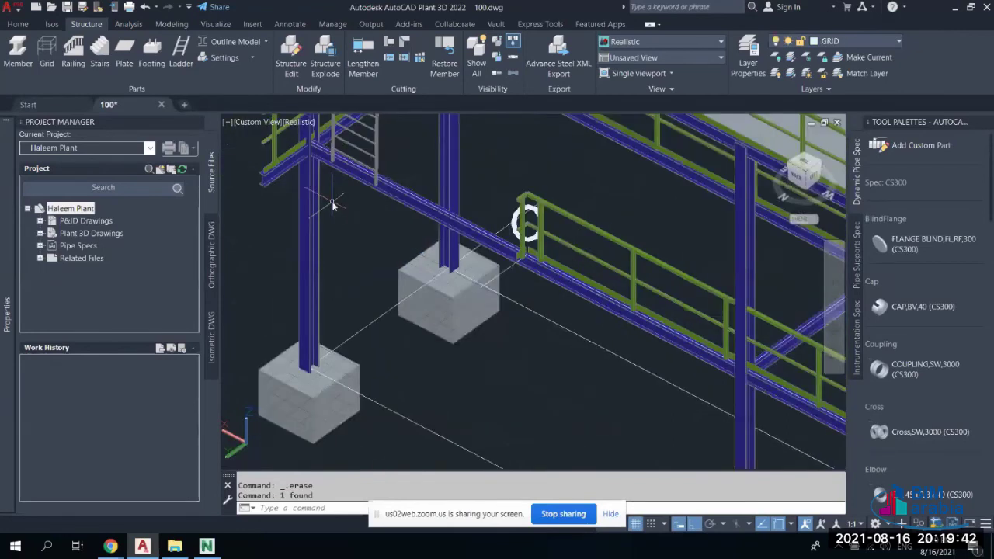
pyautogui.scroll(-2, 367, 253)
pyautogui.scroll(3, 367, 253)
# Select the beam near the ladder and cancel an accidental stretch of its end
pyautogui.click(349, 251)
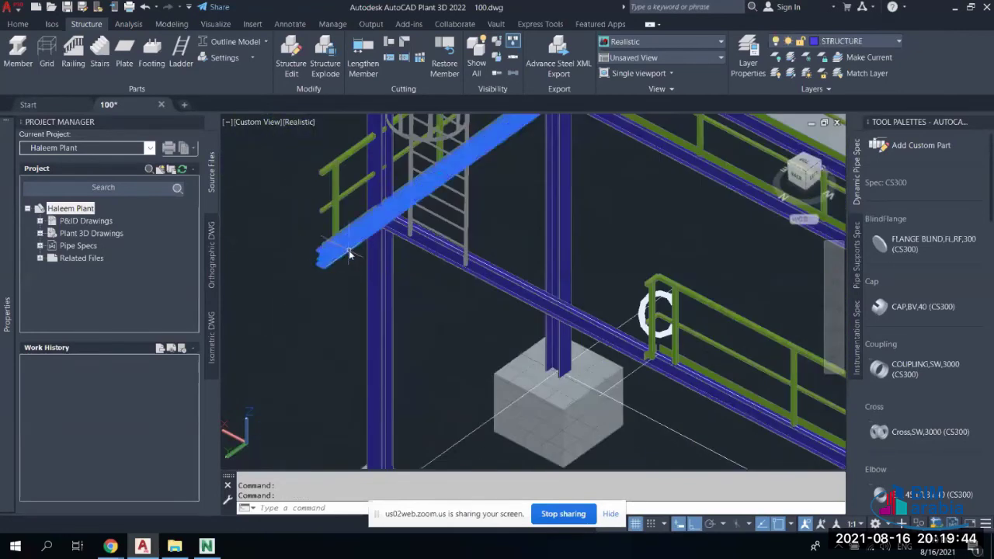
pyautogui.click(349, 250)
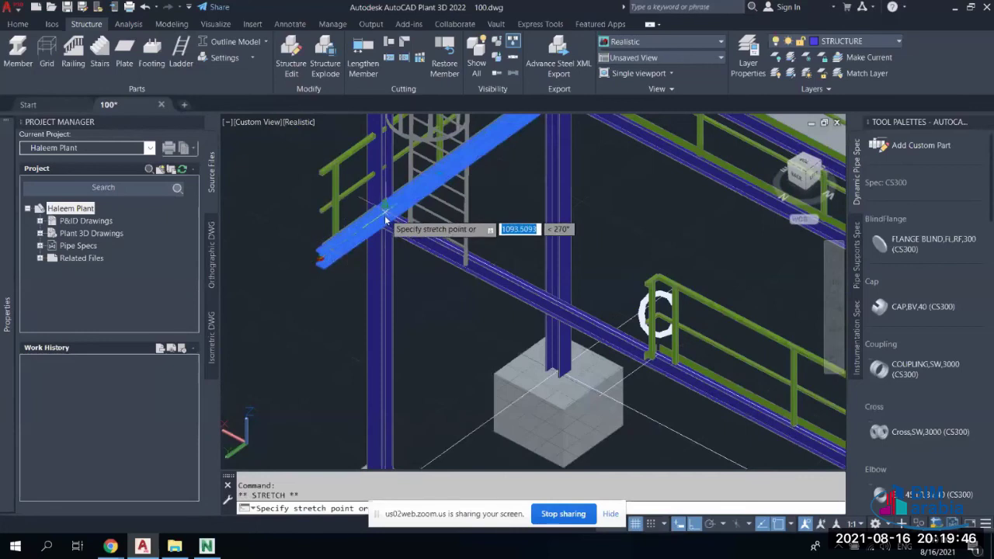
pyautogui.press('Escape')
pyautogui.press('Escape')
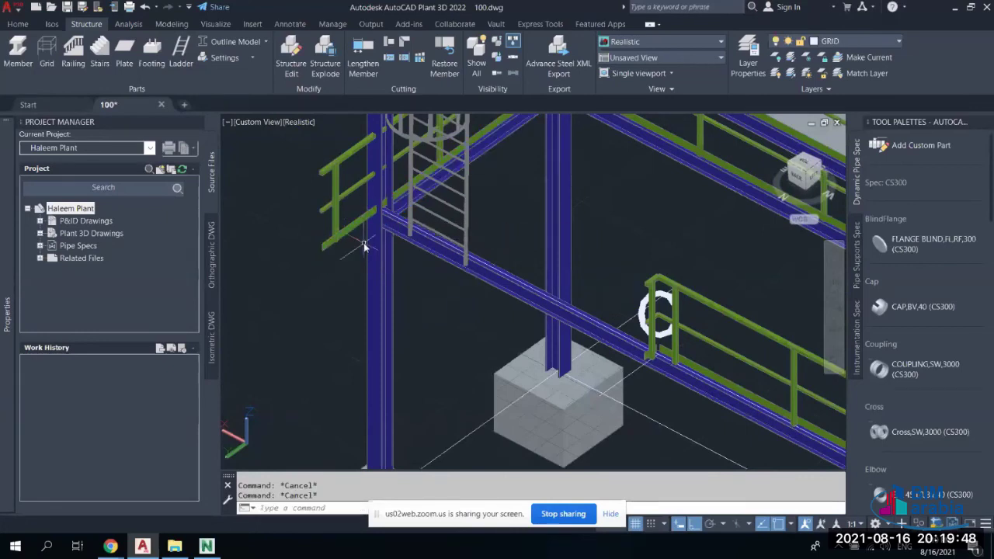
pyautogui.scroll(-2, 364, 242)
pyautogui.scroll(3, 378, 332)
# Window-select and delete the railing beside the caged ladder
pyautogui.click(358, 280)
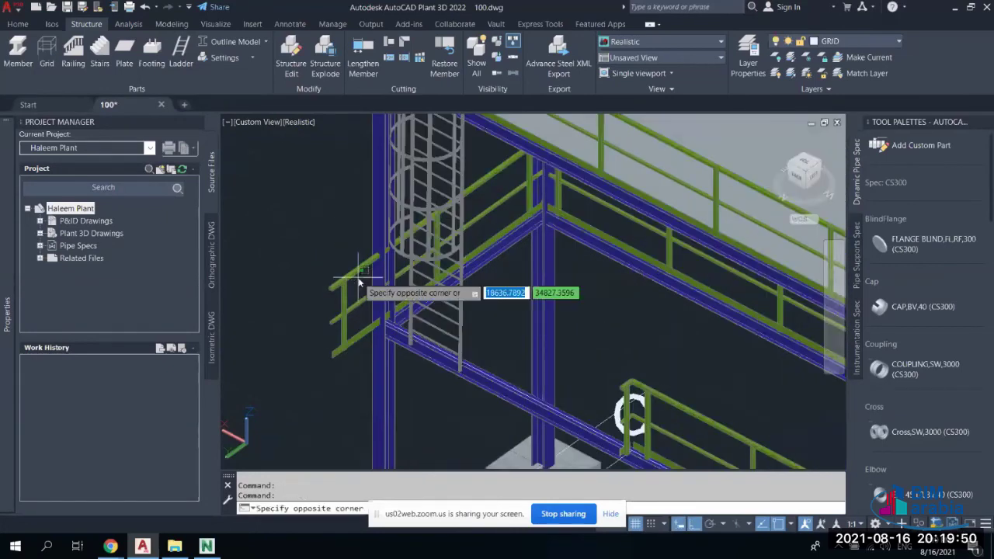
pyautogui.click(368, 284)
pyautogui.press('Delete')
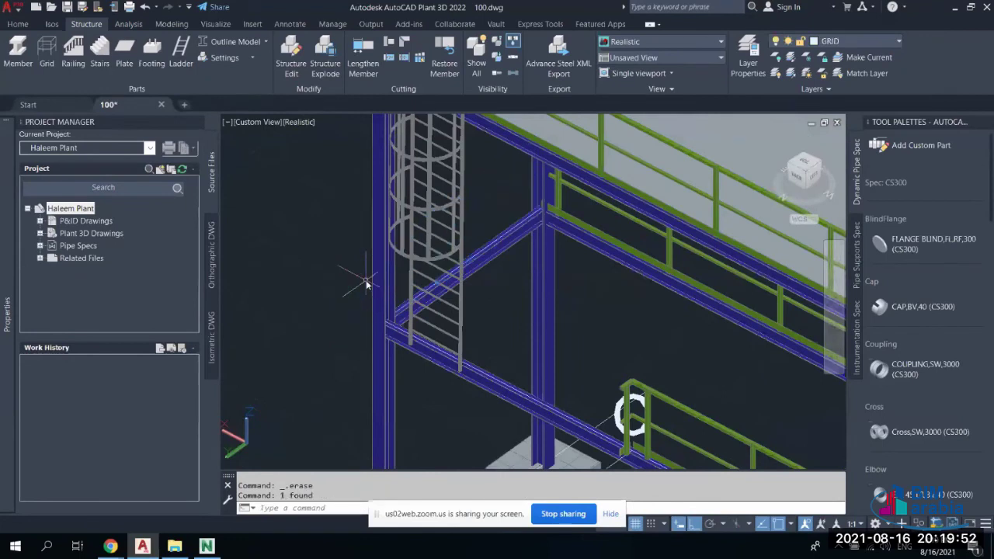
pyautogui.scroll(-3, 367, 284)
pyautogui.scroll(4, 387, 210)
# Pan over the platform and select the lone column beside the ladder
pyautogui.moveTo(361, 292); pyautogui.dragTo(598, 206, button='middle')
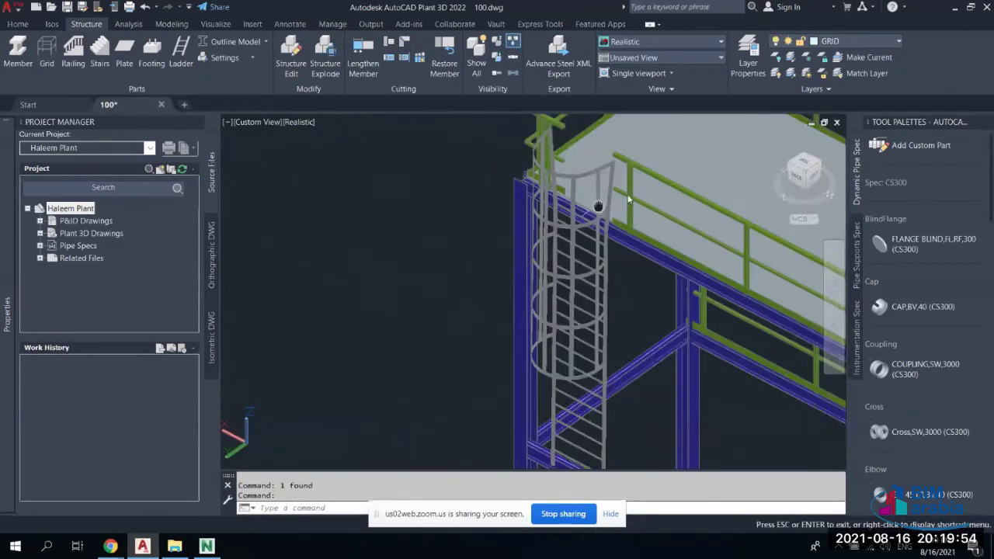
pyautogui.scroll(-2, 598, 206)
pyautogui.press('Escape')
pyautogui.click(579, 260)
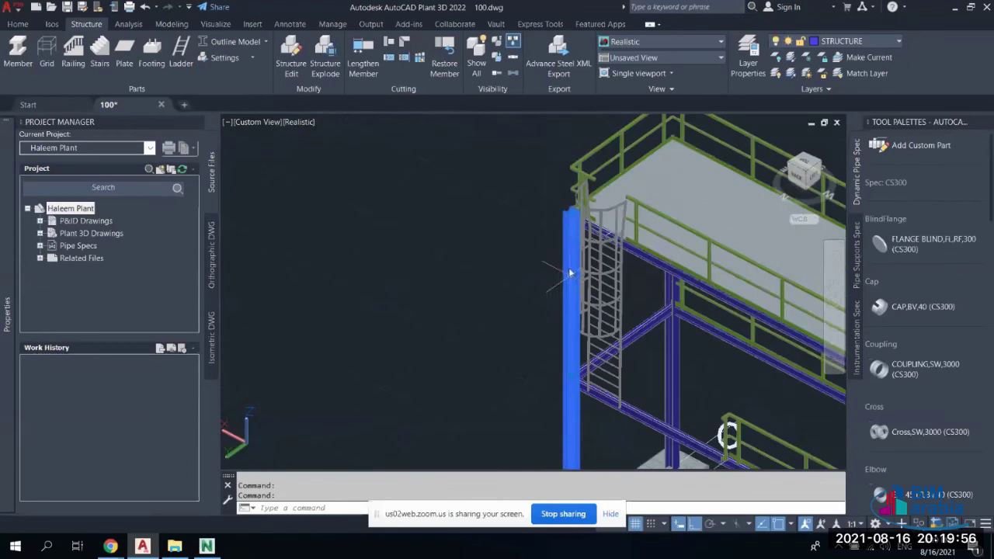
pyautogui.scroll(-5, 572, 284)
# Try stretching the column's base down into the footing, then deselect it
pyautogui.scroll(2, 575, 296)
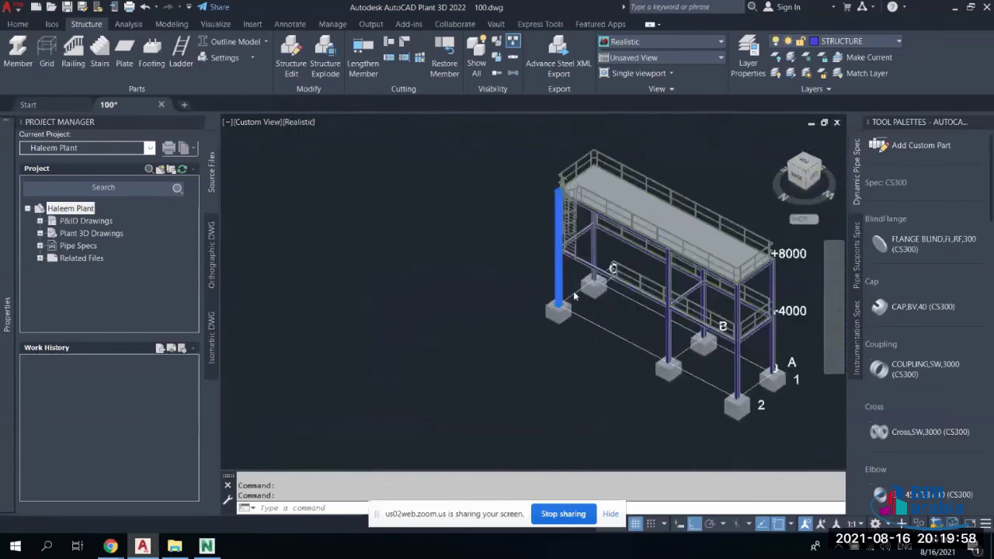
pyautogui.scroll(5, 575, 296)
pyautogui.click(545, 273)
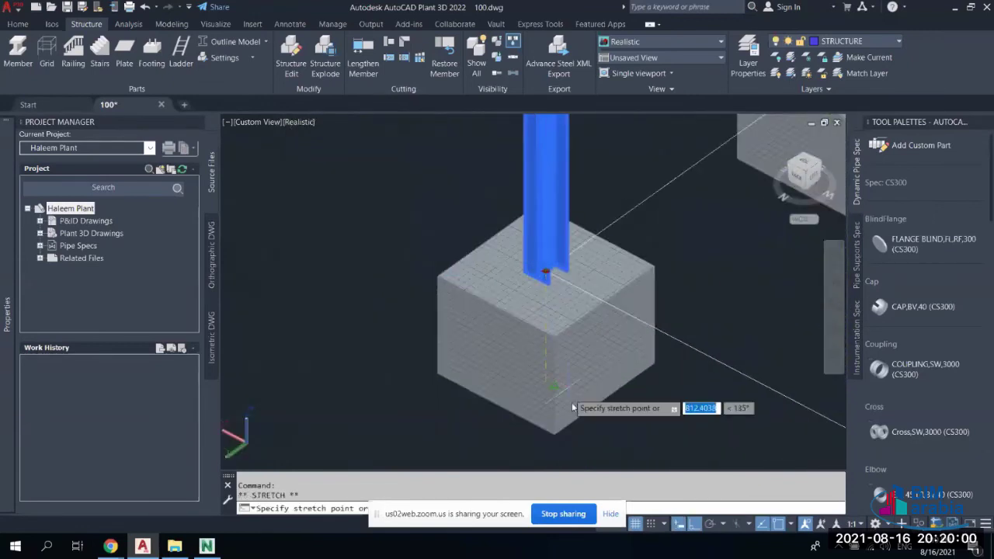
pyautogui.click(575, 420)
pyautogui.press('Escape')
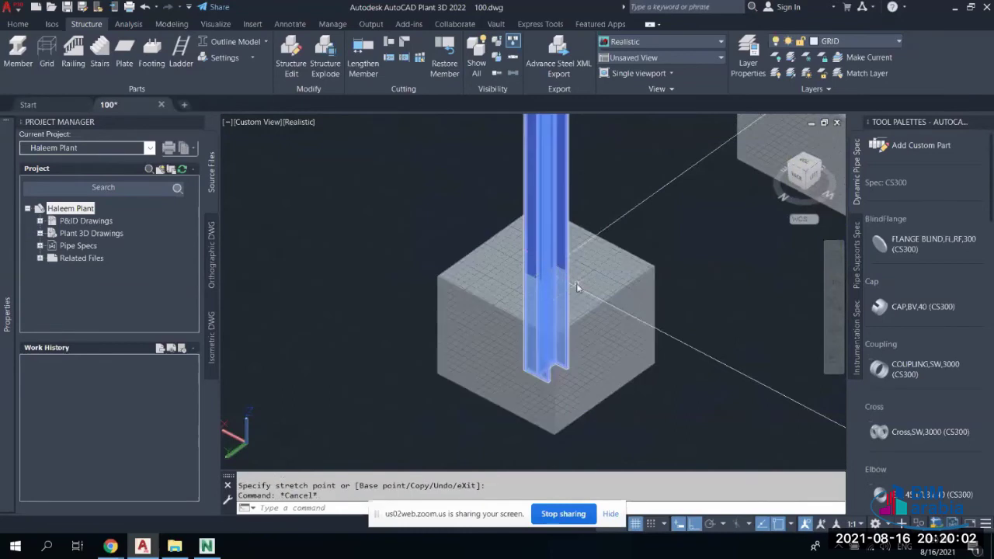
pyautogui.scroll(-3, 575, 284)
pyautogui.moveTo(560, 233); pyautogui.dragTo(555, 344, button='middle')
pyautogui.scroll(4, 553, 257)
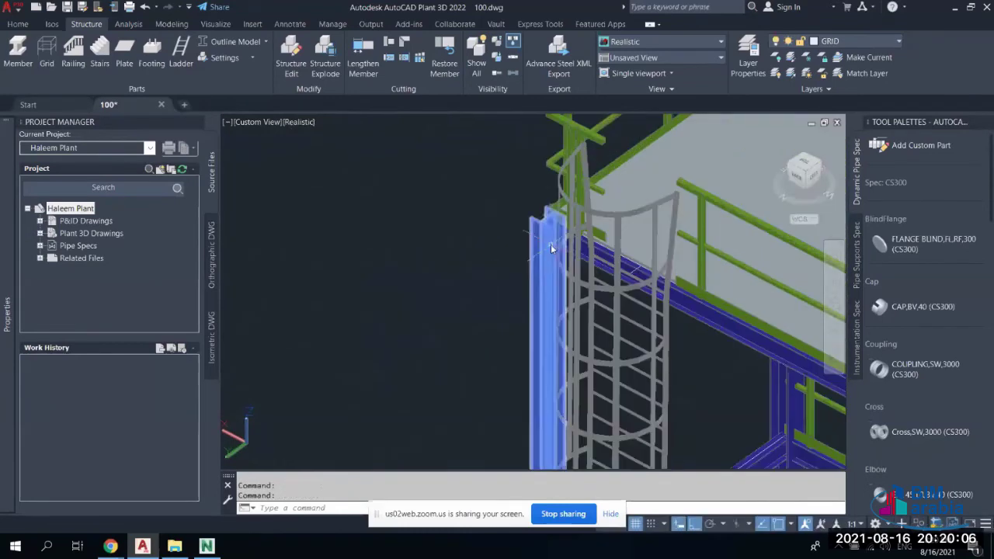
# Drag the column's top end lower as a trial, then undo the last two changes
pyautogui.click(552, 248)
pyautogui.click(548, 216)
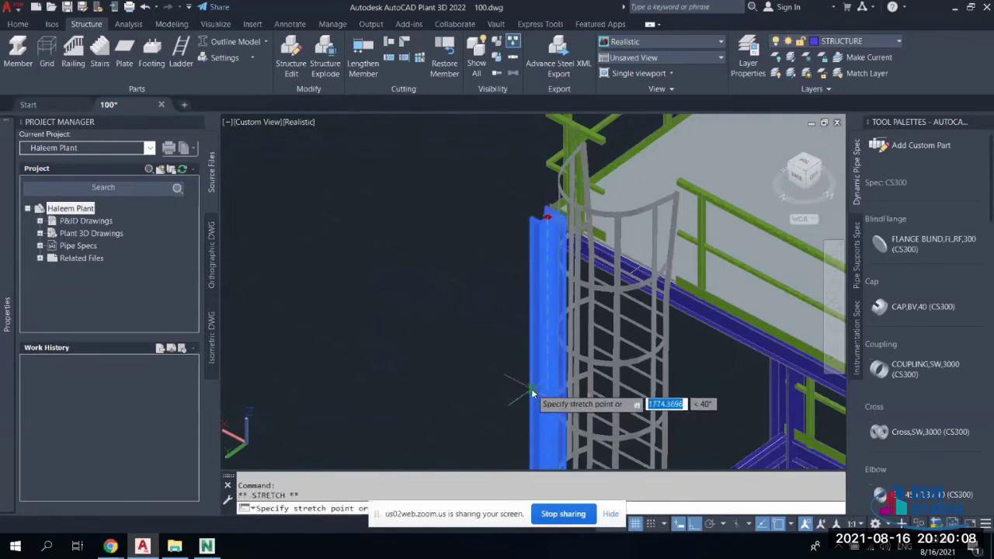
pyautogui.click(532, 394)
pyautogui.moveTo(552, 389); pyautogui.dragTo(494, 335, button='middle')
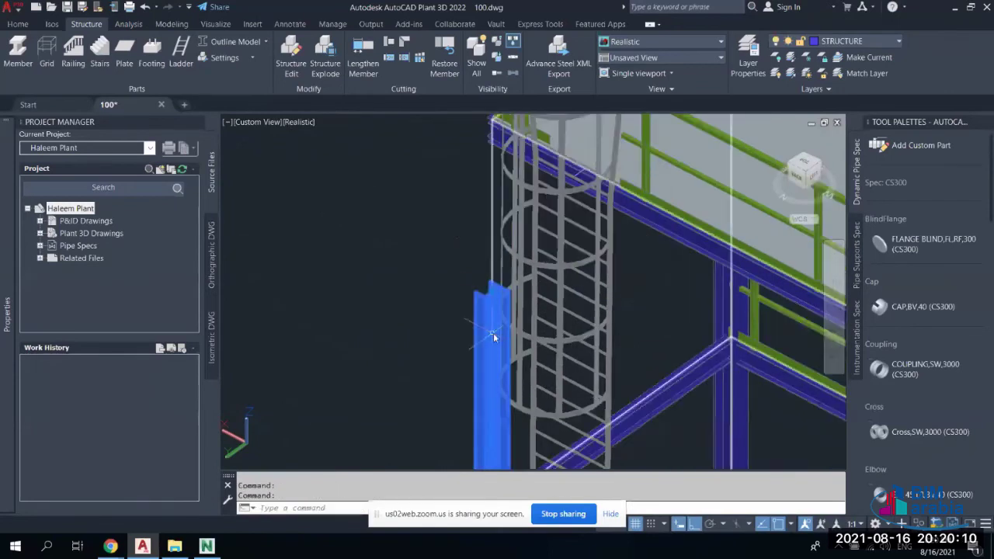
pyautogui.scroll(-5, 494, 337)
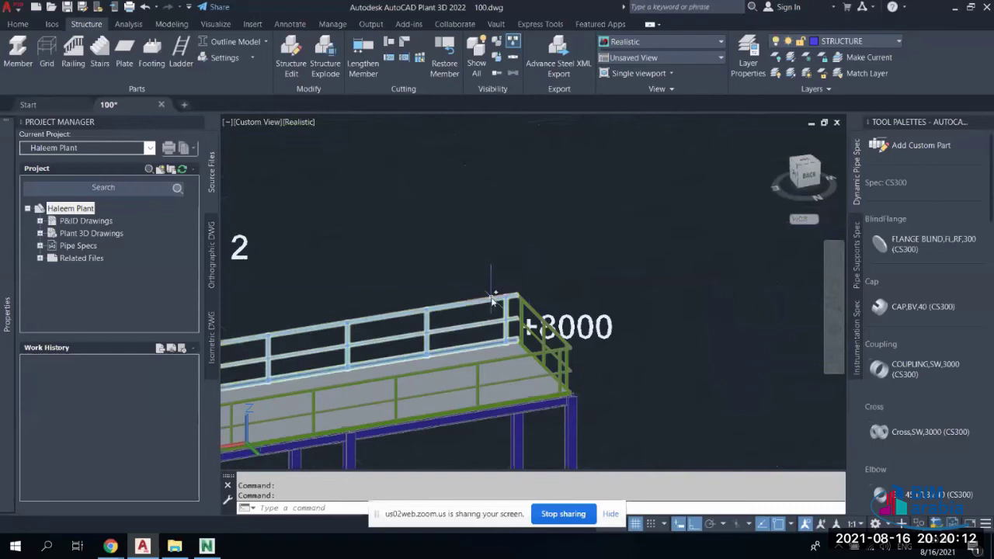
pyautogui.scroll(-4, 491, 299)
pyautogui.scroll(3, 439, 325)
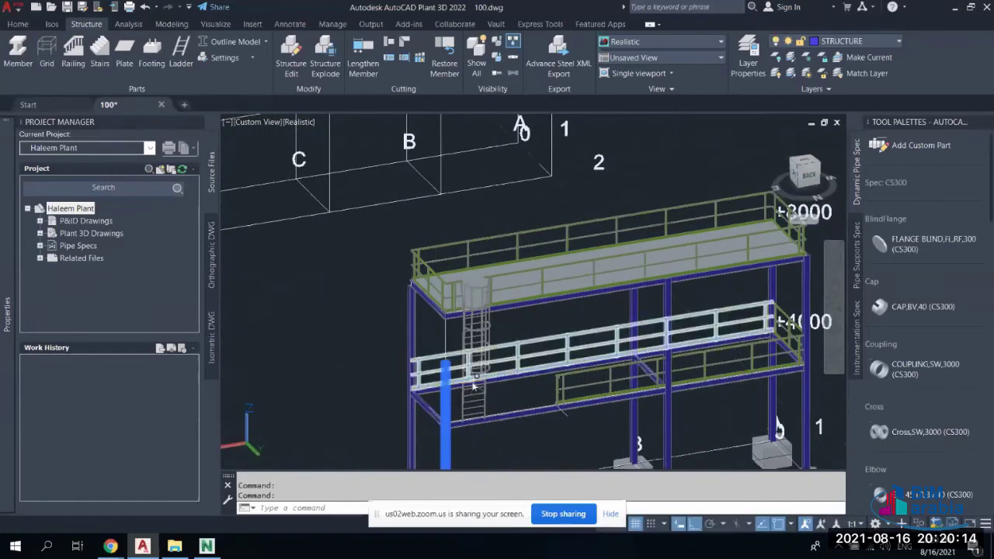
pyautogui.moveTo(473, 384); pyautogui.dragTo(466, 326, button='middle')
pyautogui.scroll(5, 449, 231)
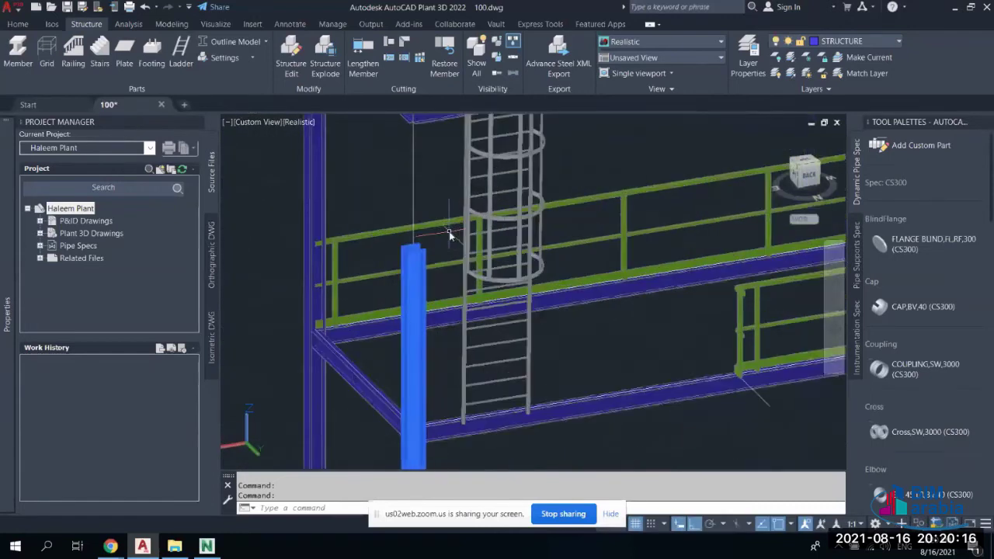
pyautogui.hotkey('ctrl', 'z')
pyautogui.moveTo(449, 232); pyautogui.dragTo(448, 288, button='middle')
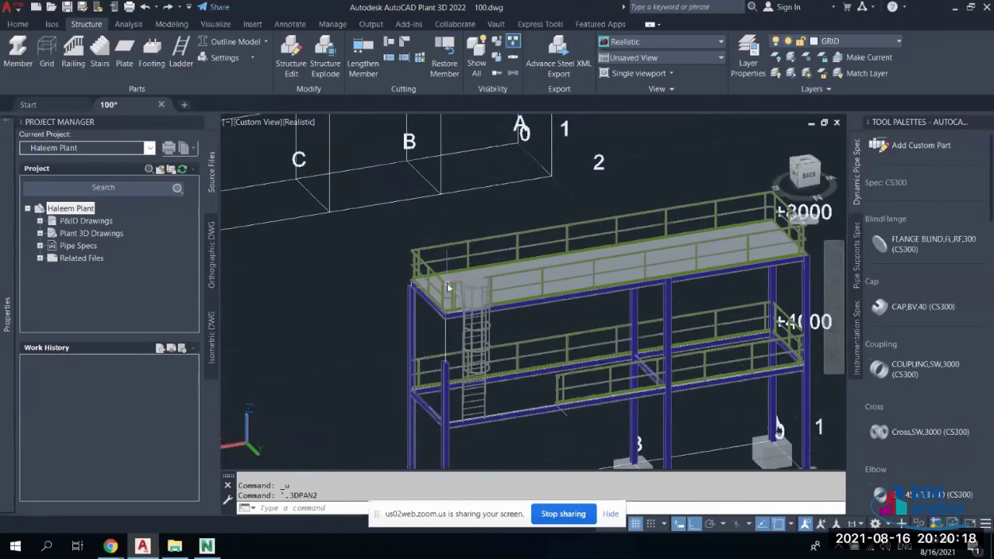
pyautogui.hotkey('ctrl', 'z')
pyautogui.hotkey('ctrl', 'z')
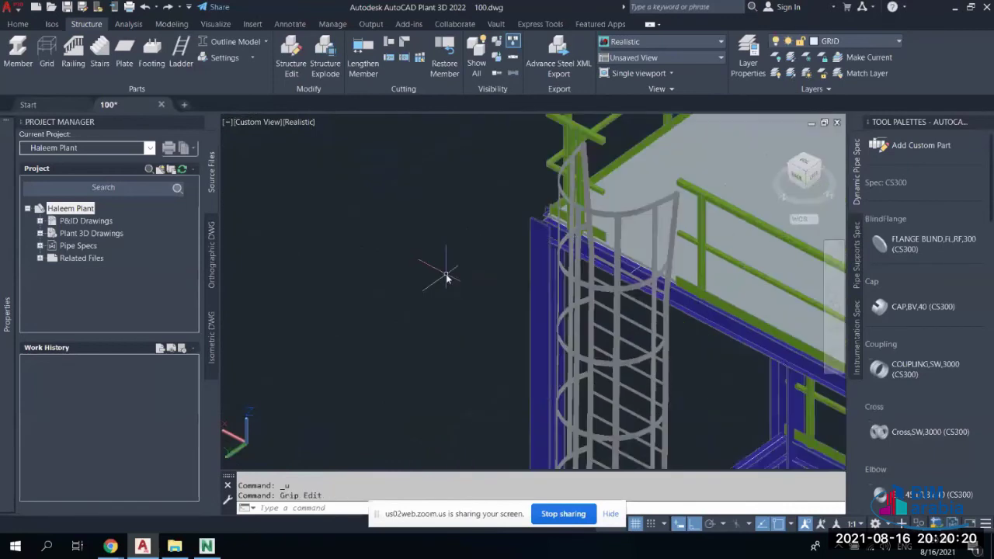
pyautogui.scroll(4, 536, 233)
# Stretch the column's top end 1000 downward and review it beside the cage
pyautogui.click(544, 254)
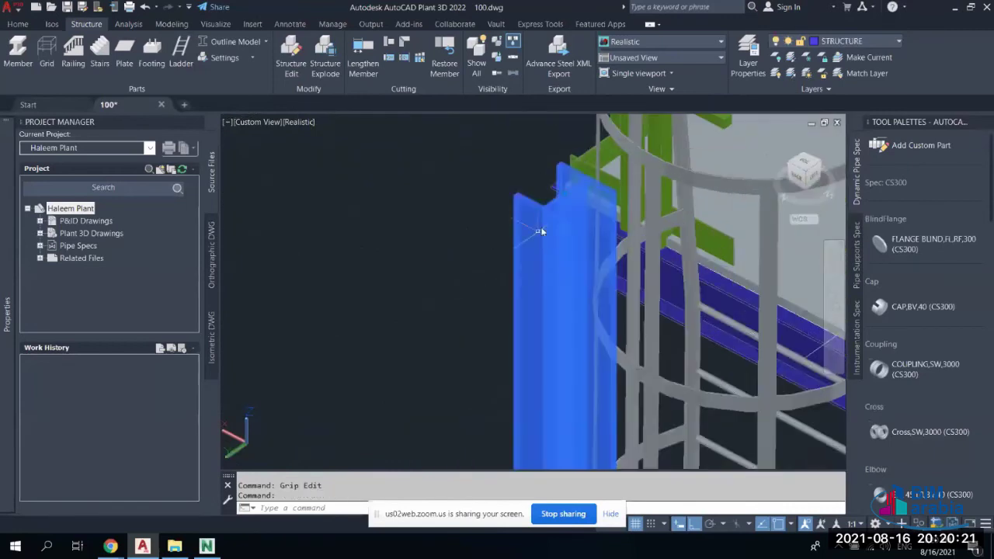
pyautogui.click(565, 194)
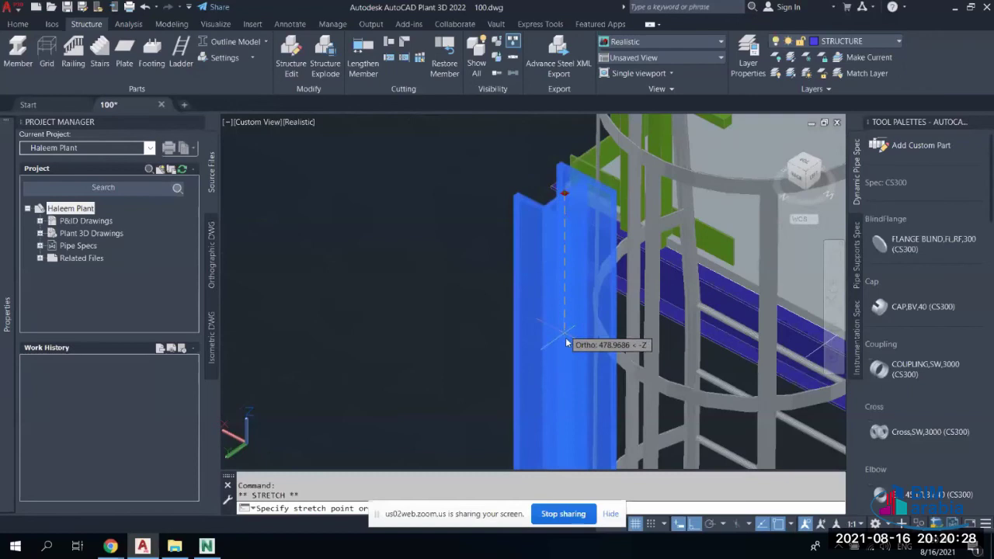
pyautogui.write('1')
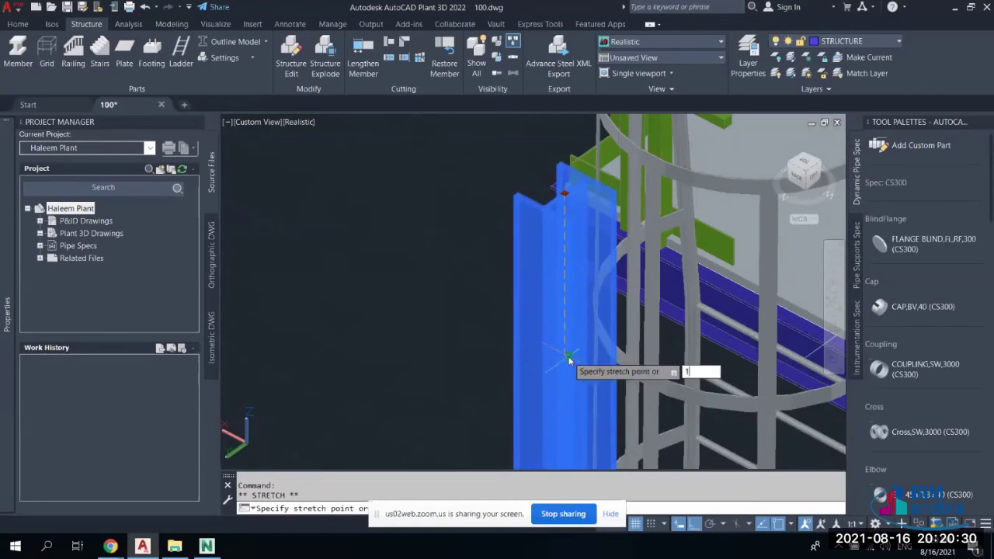
pyautogui.write('000')
pyautogui.press('Return')
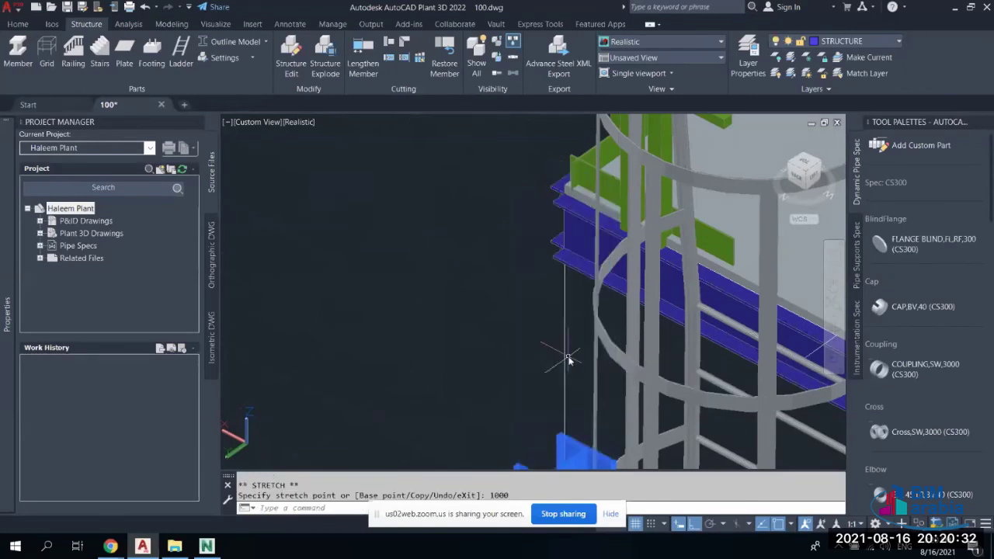
pyautogui.moveTo(570, 359); pyautogui.dragTo(490, 259, button='middle')
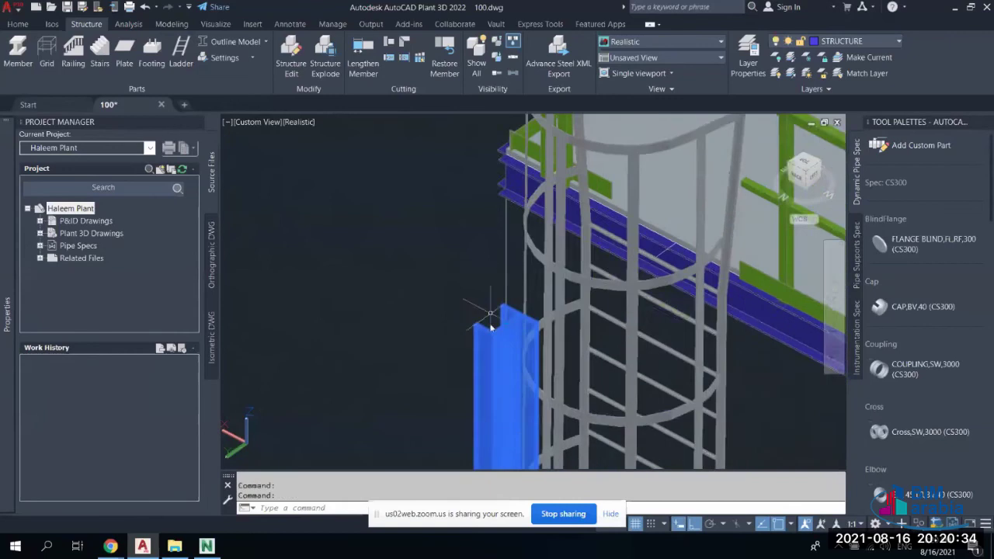
pyautogui.keyDown('shift'); pyautogui.moveTo(491, 338); pyautogui.dragTo(440, 270, button='middle'); pyautogui.keyUp('shift')
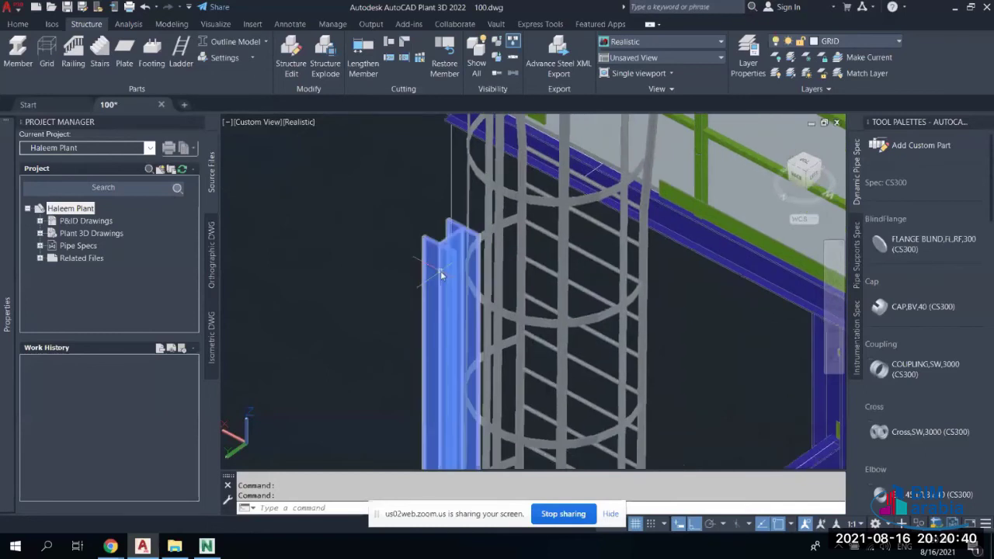
# Stretch the column beside the ladder upward by 1000 from its top grip
pyautogui.click(441, 269)
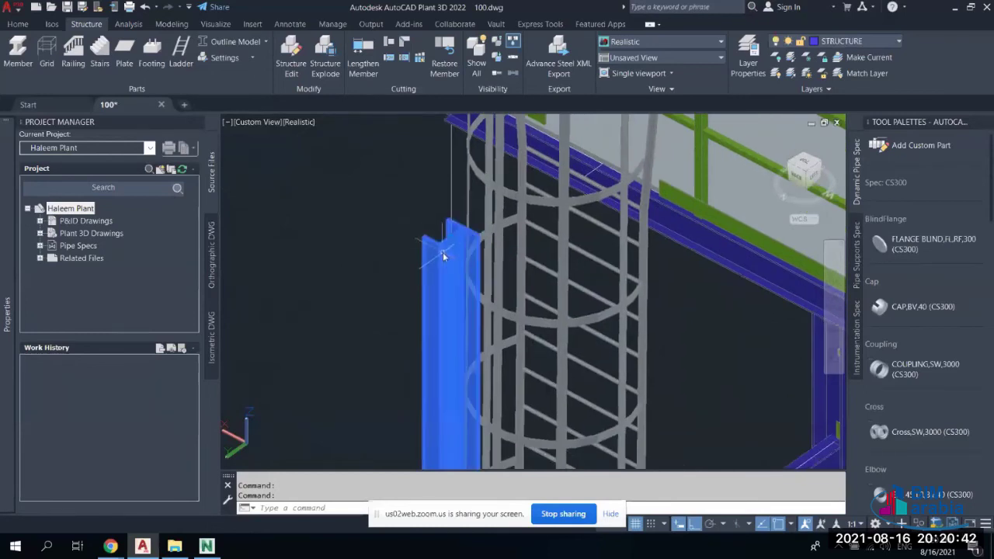
pyautogui.click(450, 235)
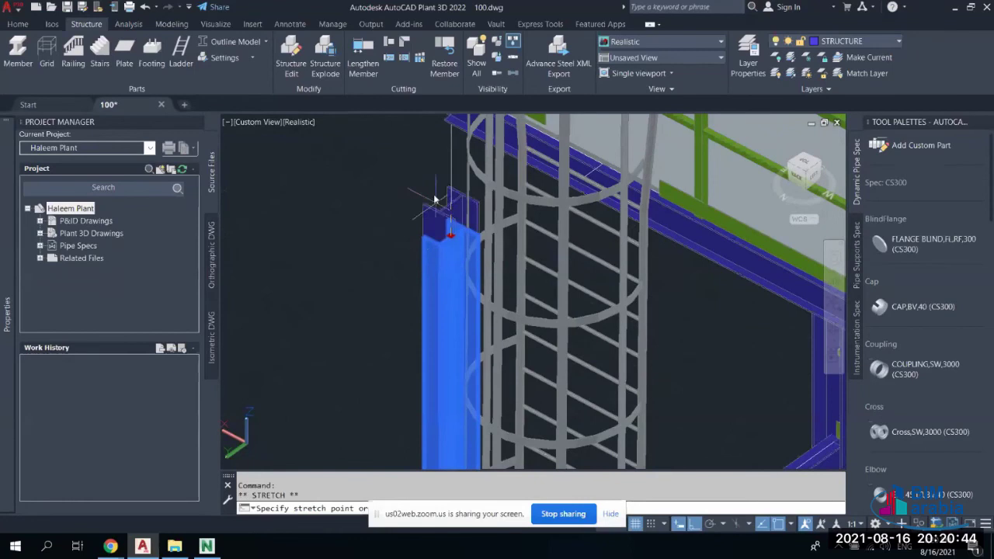
pyautogui.write('100')
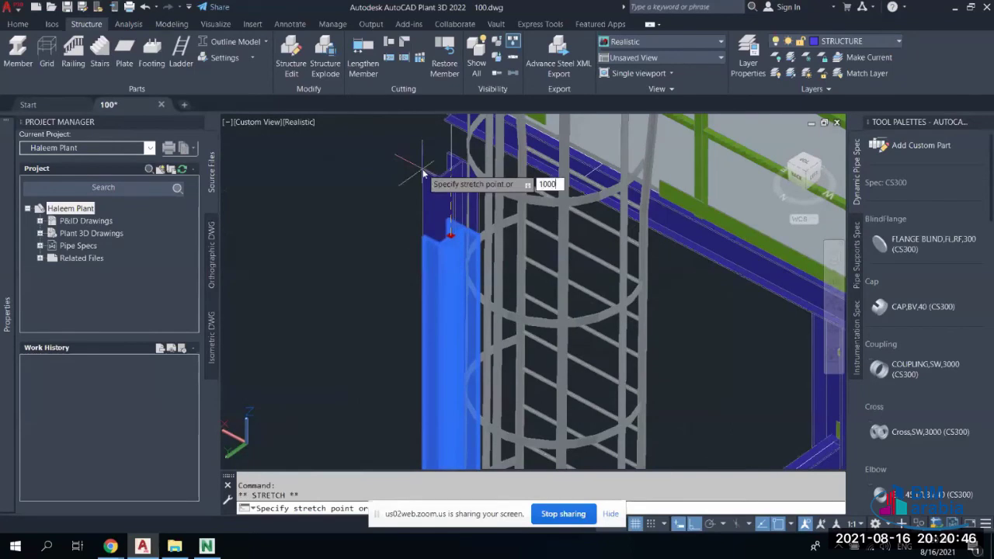
pyautogui.write('0')
pyautogui.press('Return')
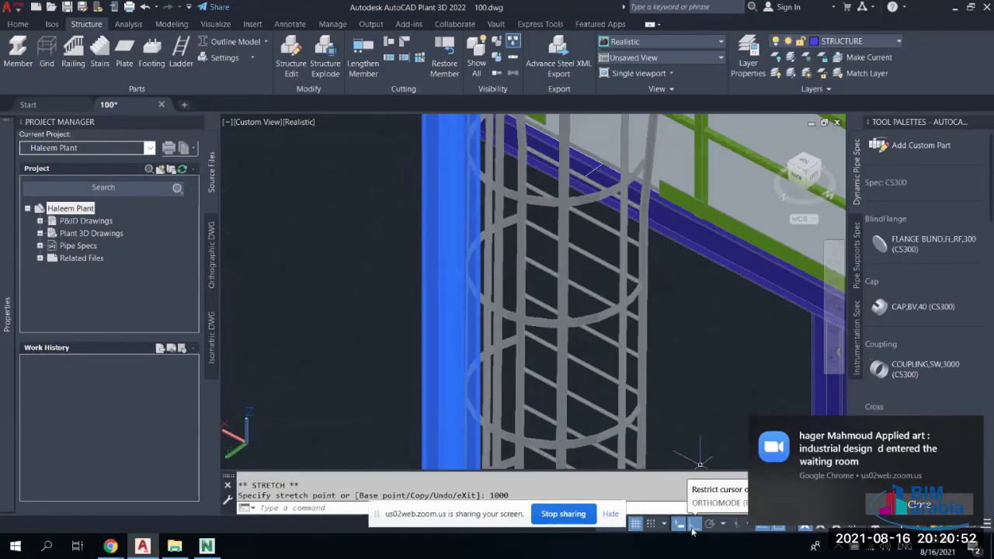
pyautogui.press('Escape')
pyautogui.press('Escape')
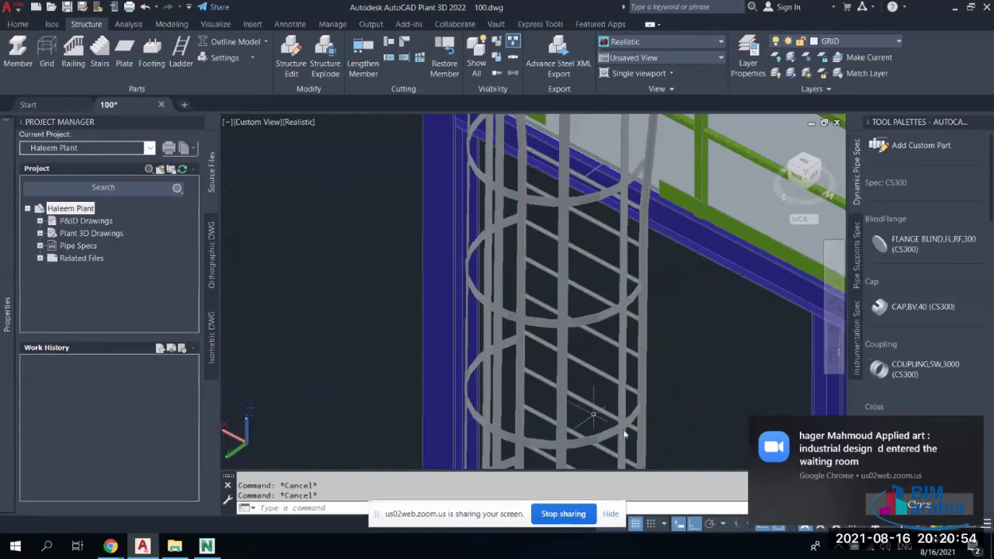
# Reselect the corner column and reapply the 1000 stretch to its top end
pyautogui.scroll(-5, 466, 271)
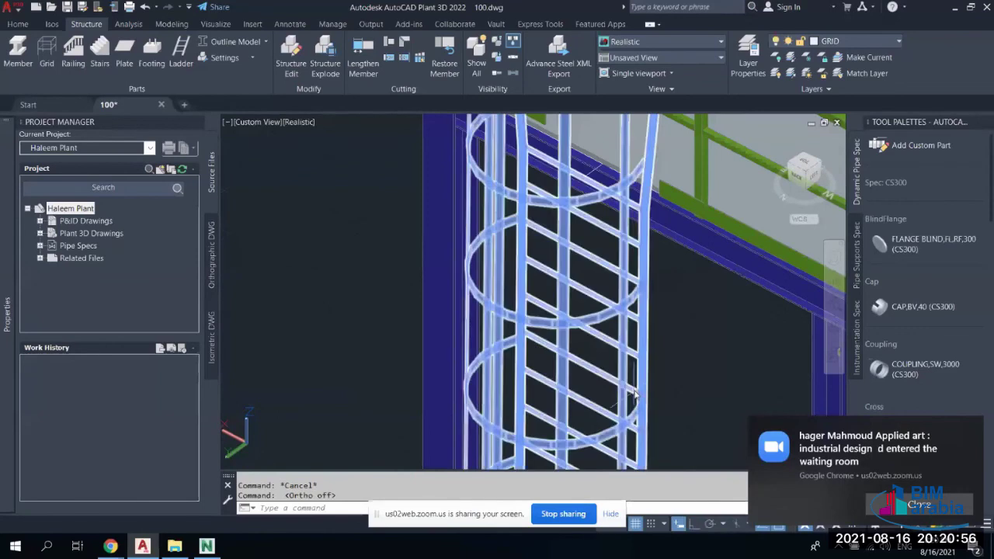
pyautogui.click(466, 271)
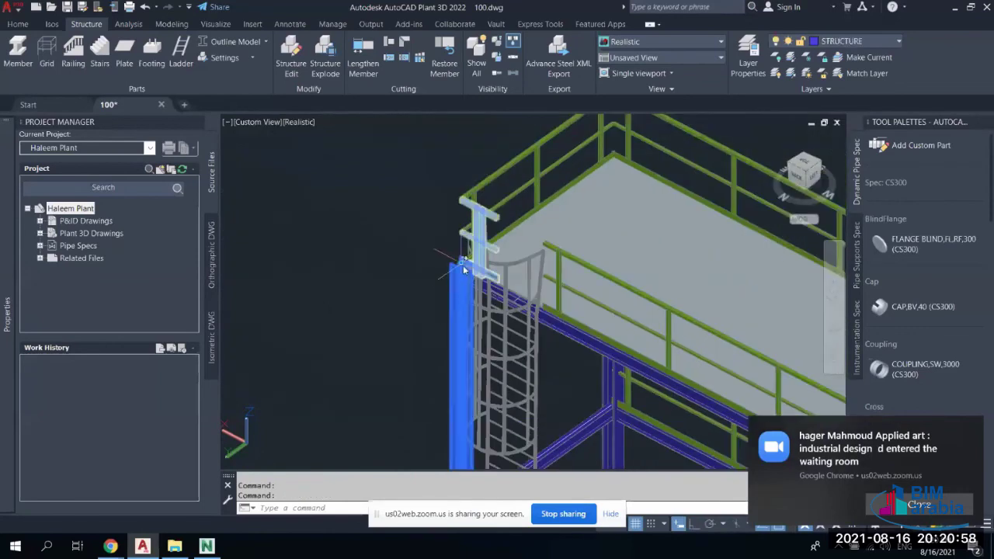
pyautogui.click(461, 261)
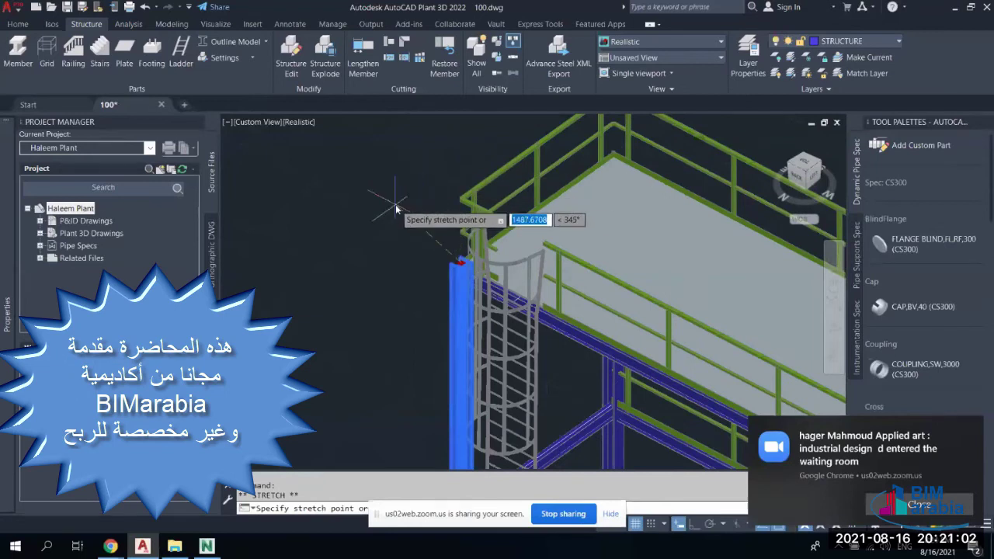
pyautogui.write('1000')
pyautogui.press('Return')
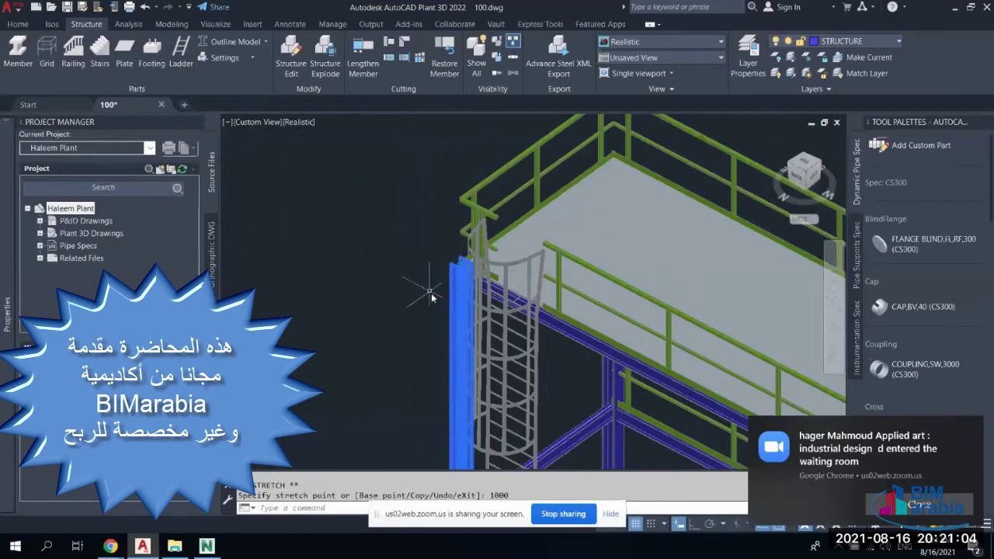
pyautogui.press('Escape')
pyautogui.press('Escape')
# Window-select around the column, abandon that stretch attempt, and turn Ortho mode on
pyautogui.click(457, 311)
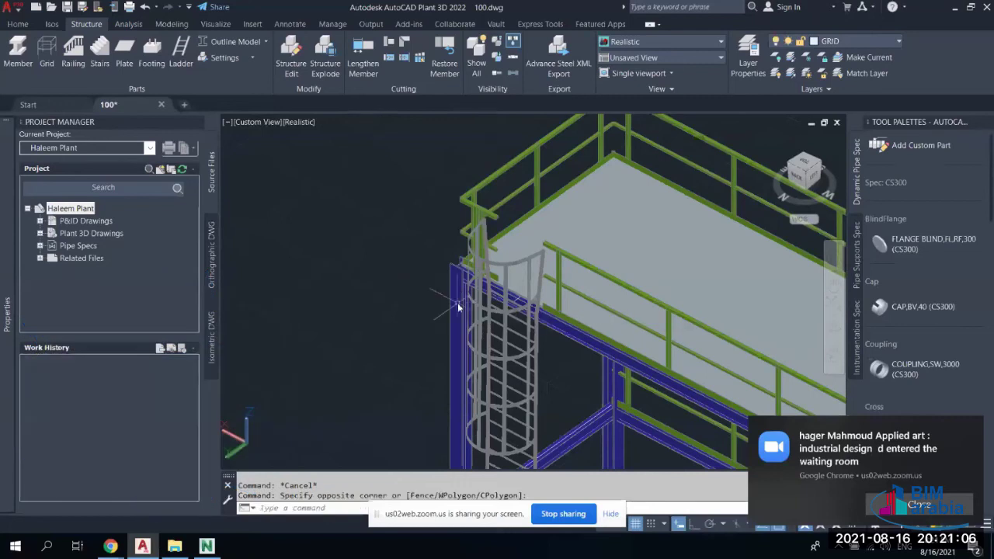
pyautogui.click(447, 301)
pyautogui.click(461, 262)
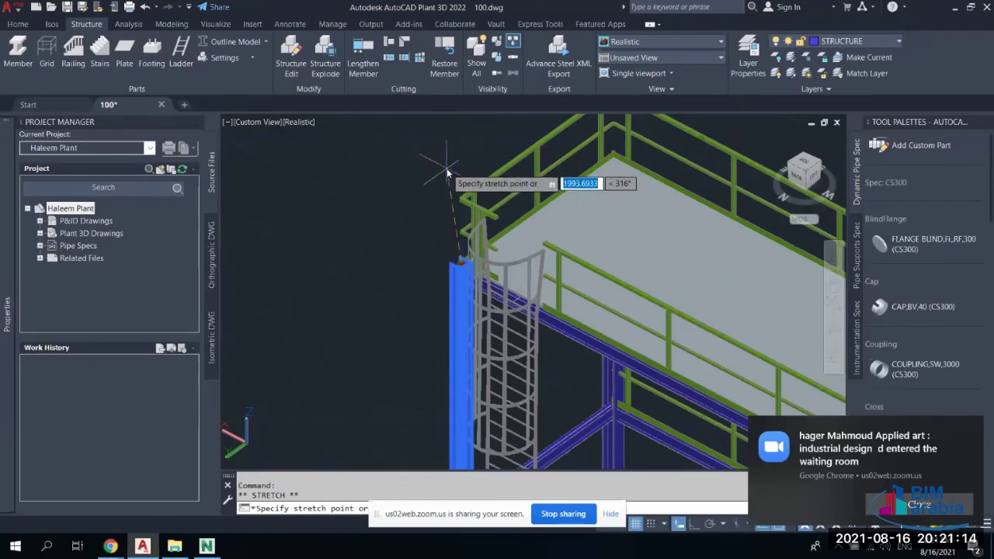
pyautogui.press('Escape')
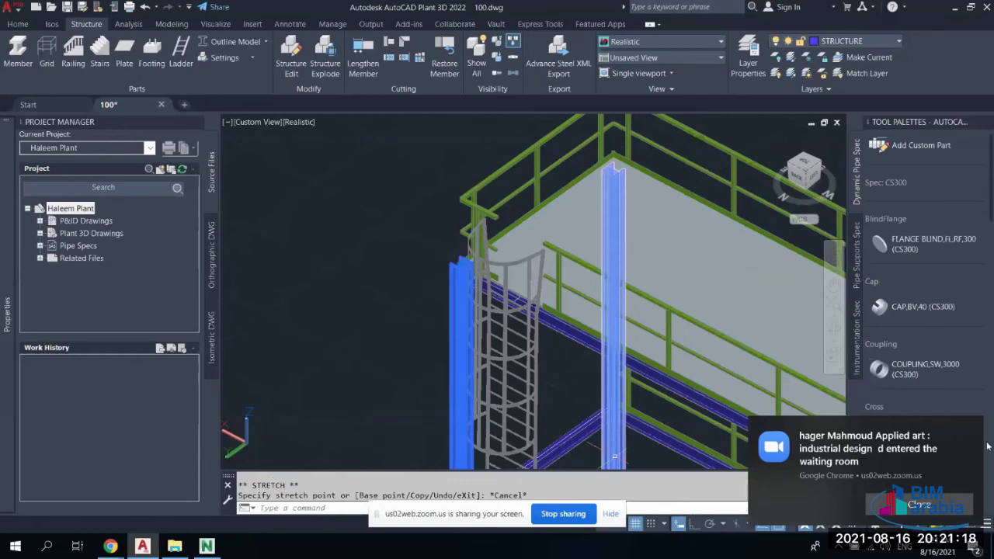
pyautogui.press('Delete')
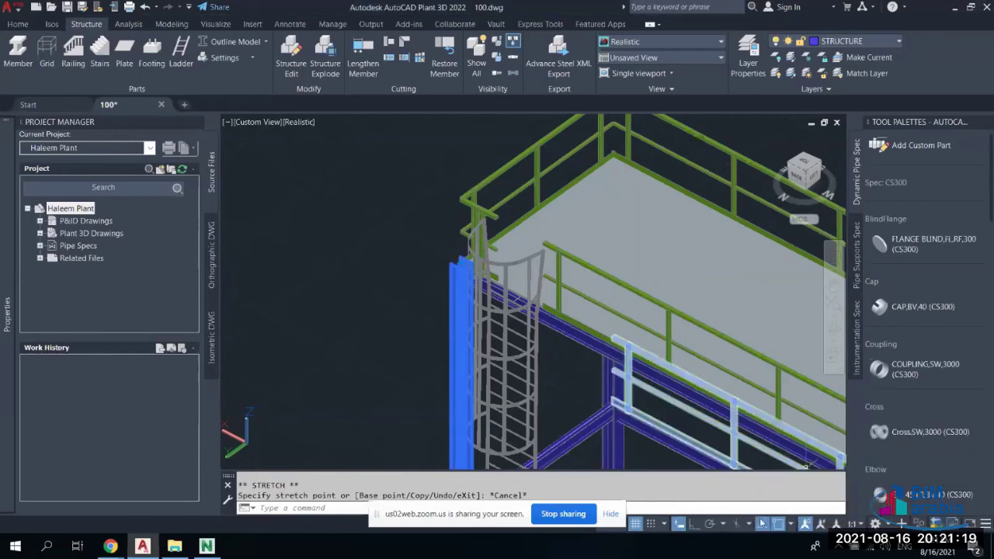
pyautogui.click(695, 526)
pyautogui.press('Escape')
pyautogui.press('Escape')
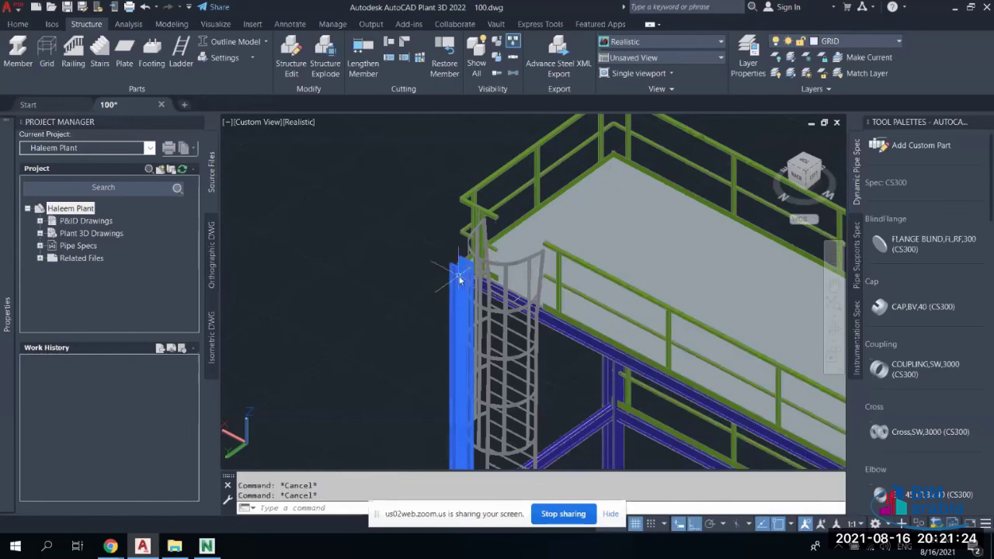
# With Ortho on, stretch the corner column's top 1000 upward to the railing level
pyautogui.click(462, 267)
pyautogui.click(461, 265)
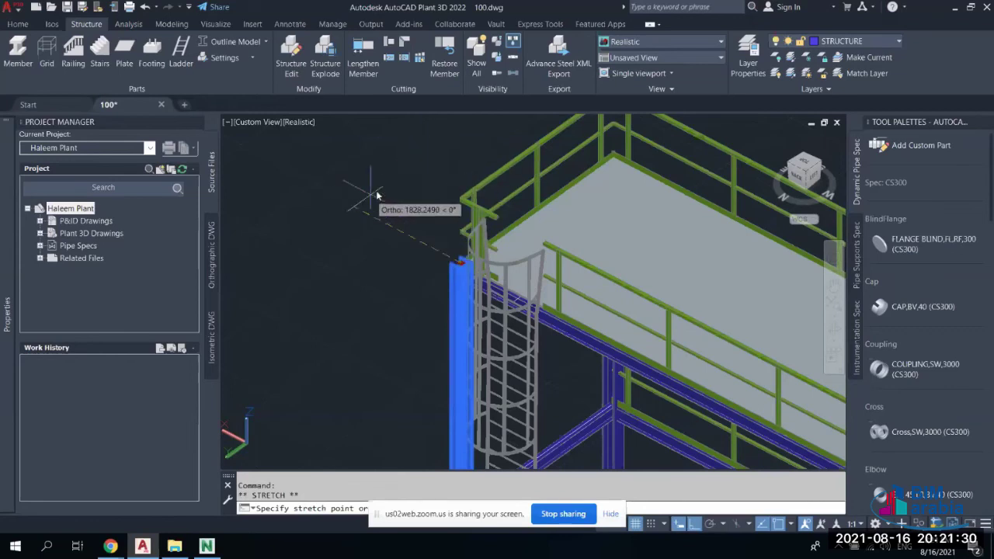
pyautogui.write('100')
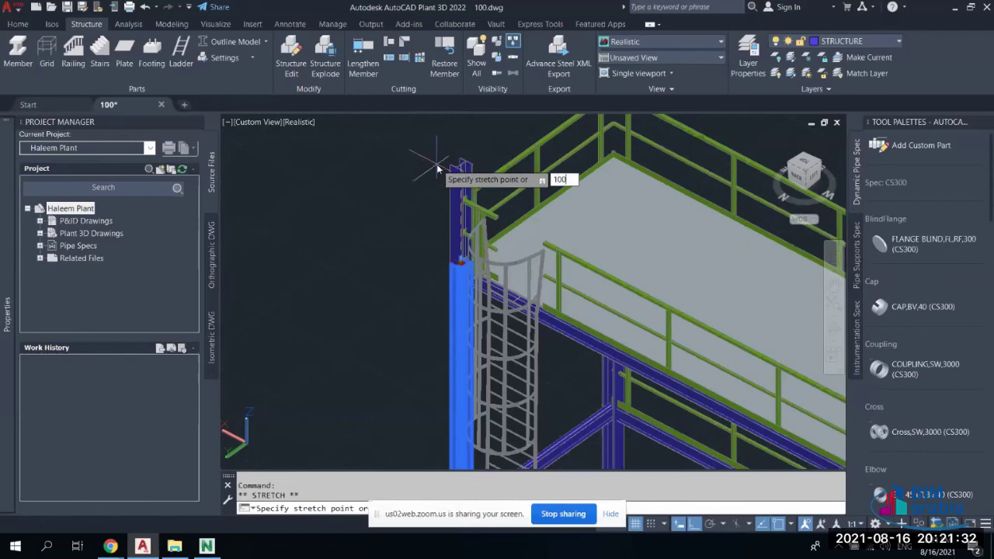
pyautogui.write('0')
pyautogui.press('Return')
pyautogui.press('Escape')
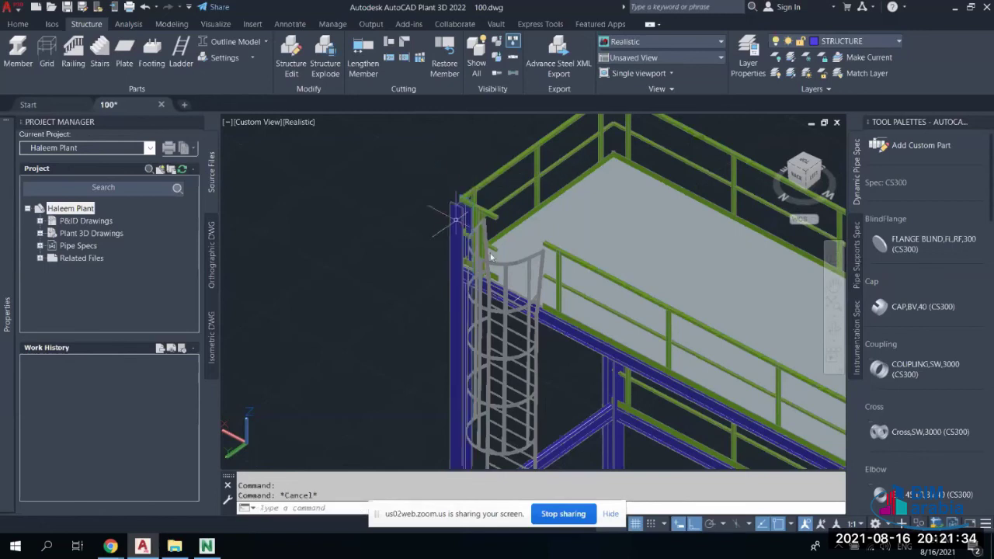
# Orbit and zoom around the ladder top to check the extended column
pyautogui.scroll(5, 418, 270)
pyautogui.moveTo(417, 270)
pyautogui.keyDown('shift'); pyautogui.mouseDown(button='middle')
pyautogui.moveTo(400, 264)
pyautogui.moveTo(429, 275)
pyautogui.mouseUp(button='middle'); pyautogui.keyUp('shift')
pyautogui.scroll(-3, 428, 276)
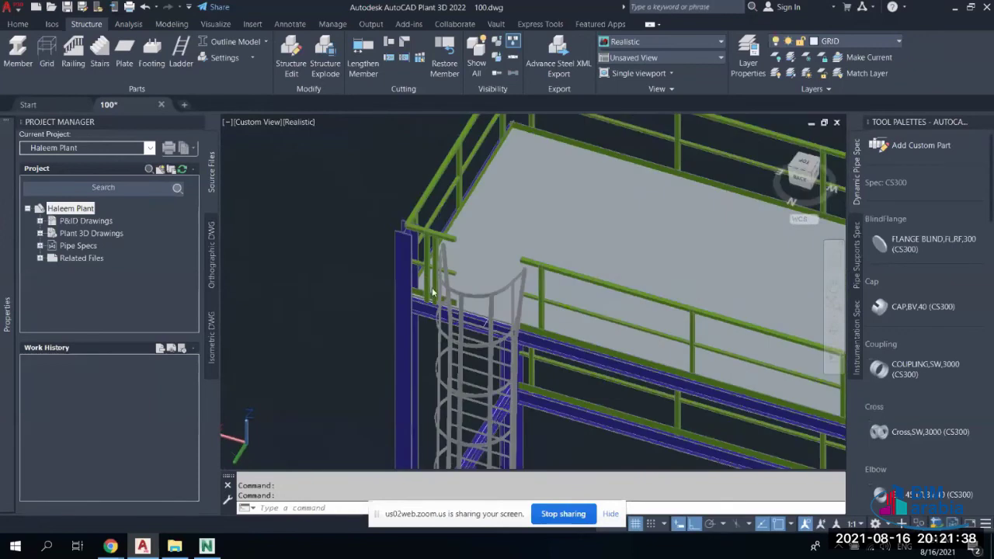
pyautogui.scroll(1, 444, 300)
pyautogui.scroll(5, 450, 302)
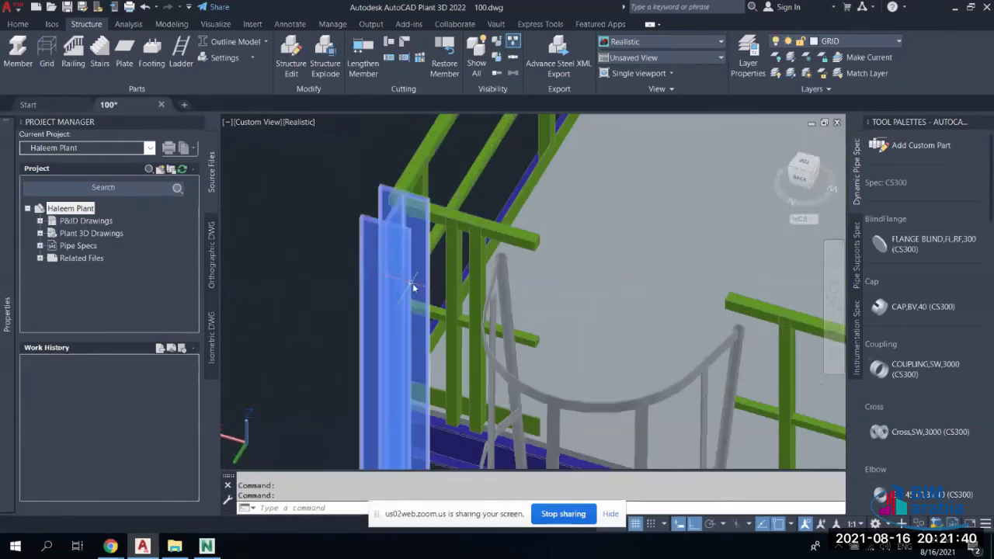
pyautogui.scroll(1, 518, 280)
pyautogui.scroll(1, 518, 283)
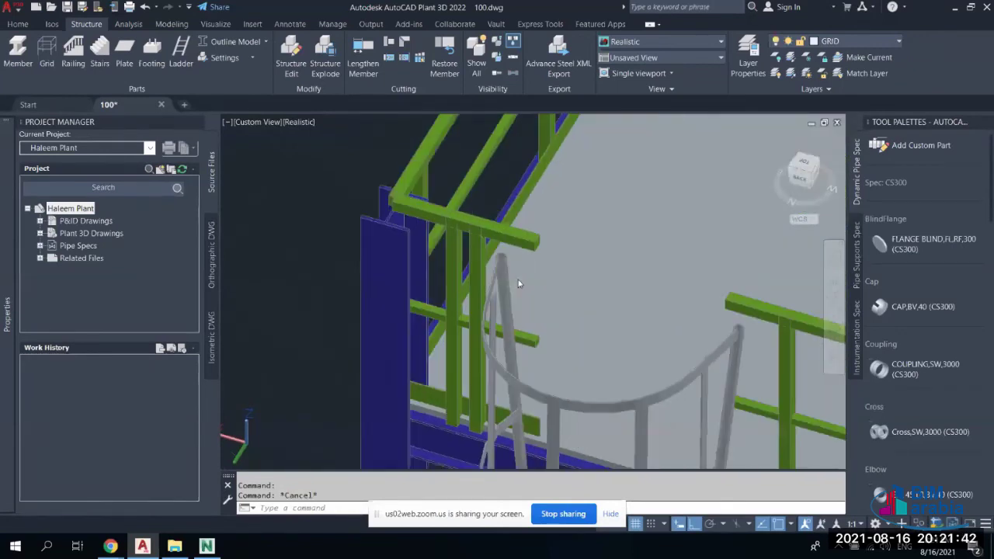
pyautogui.scroll(-1, 519, 283)
pyautogui.scroll(-2, 519, 284)
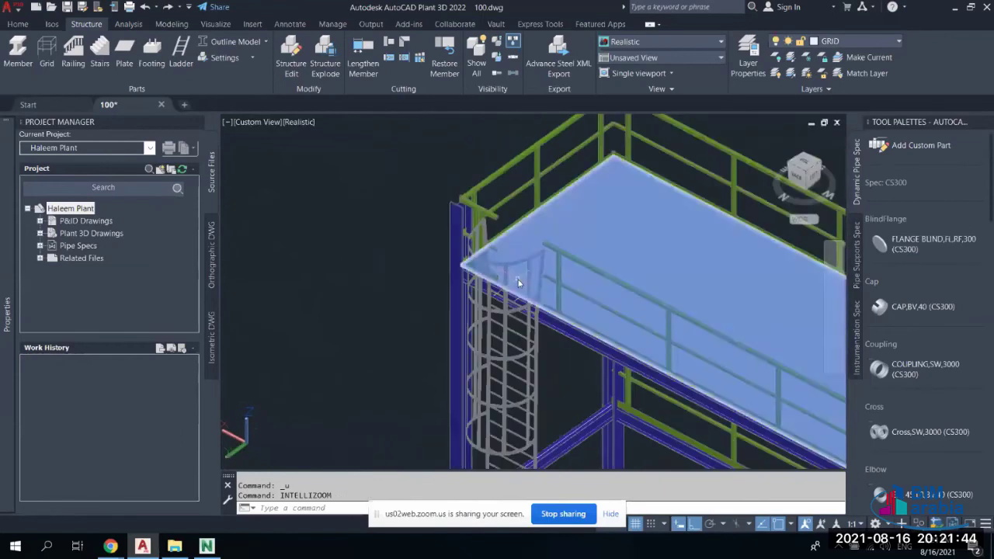
pyautogui.scroll(5, 519, 283)
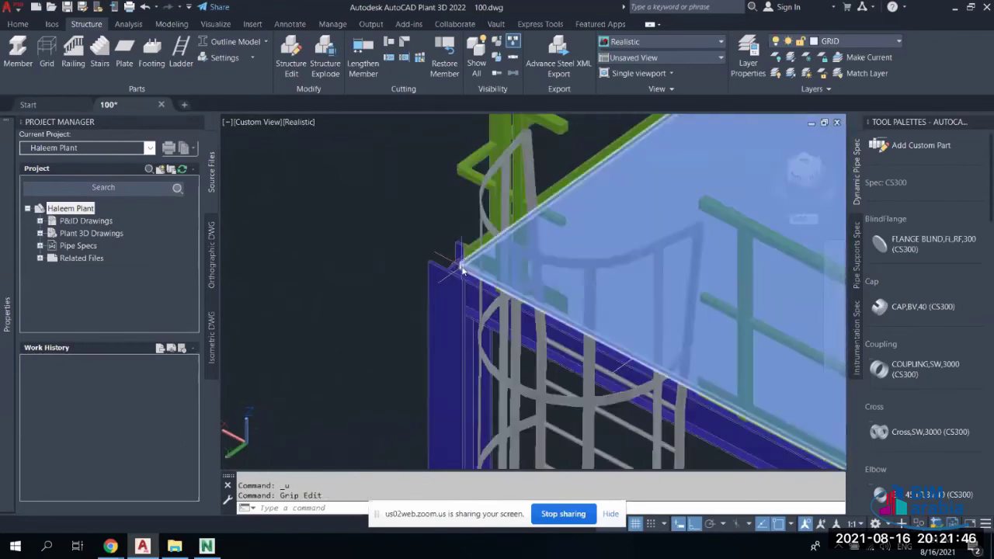
pyautogui.scroll(-3, 438, 286)
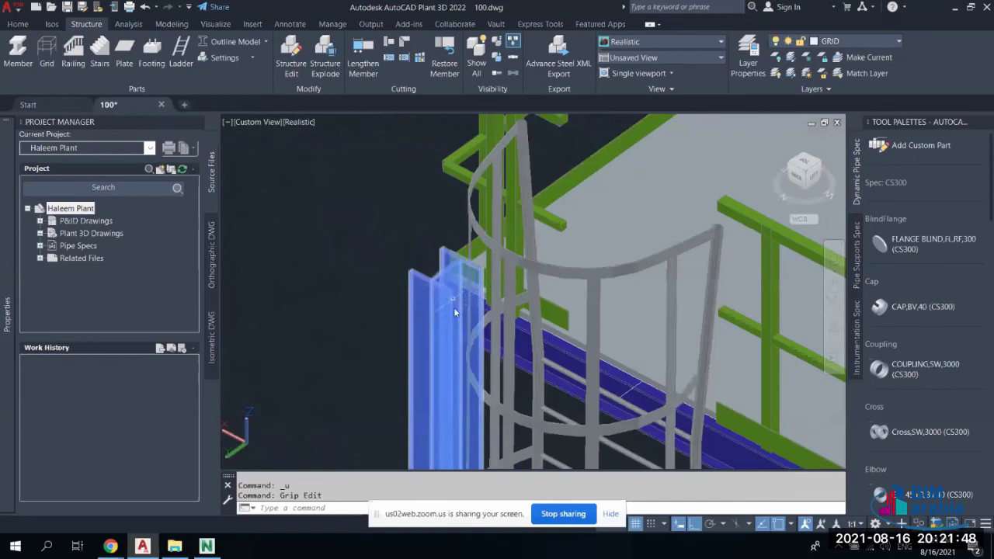
pyautogui.scroll(-3, 442, 314)
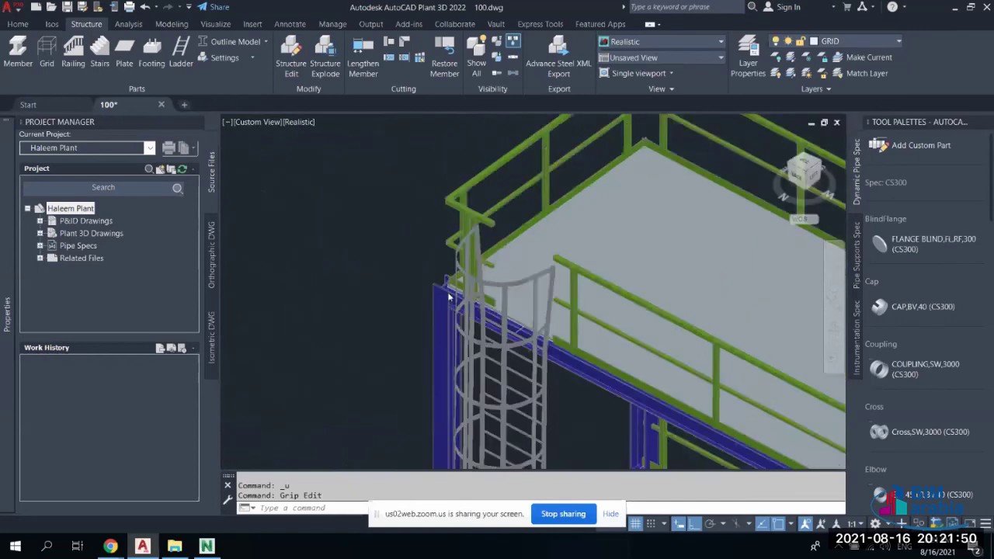
# Zoom out and pan to the footings near grid bubbles B and C
pyautogui.moveTo(449, 275); pyautogui.dragTo(444, 234, button='middle')
pyautogui.scroll(-2, 501, 349)
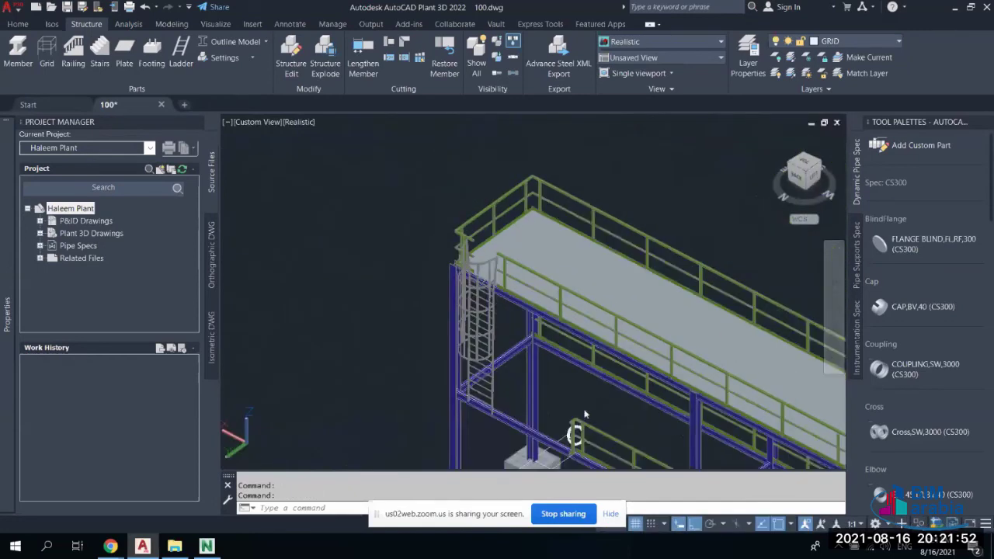
pyautogui.moveTo(586, 415); pyautogui.dragTo(534, 310, button='middle')
pyautogui.scroll(-2, 535, 310)
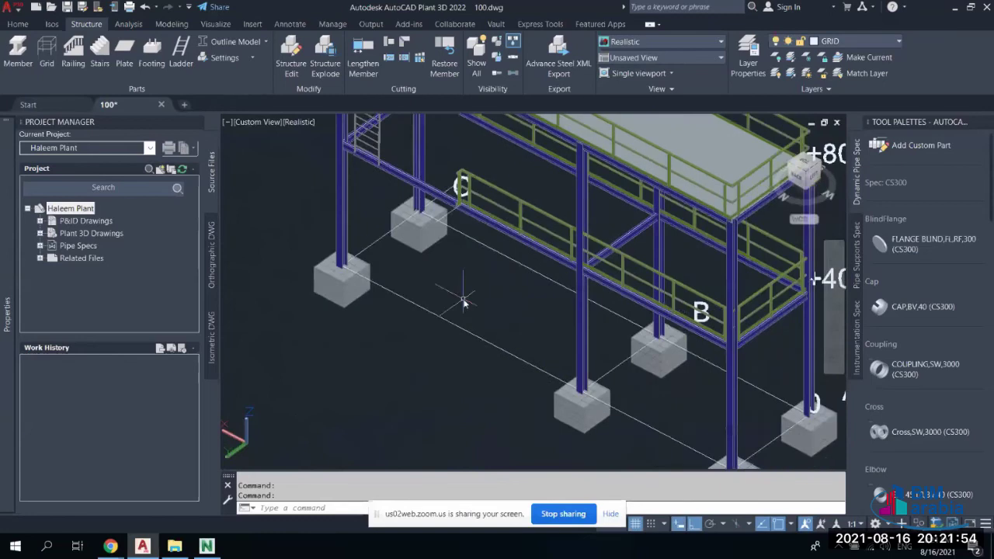
pyautogui.scroll(-4, 575, 282)
pyautogui.scroll(3, 466, 278)
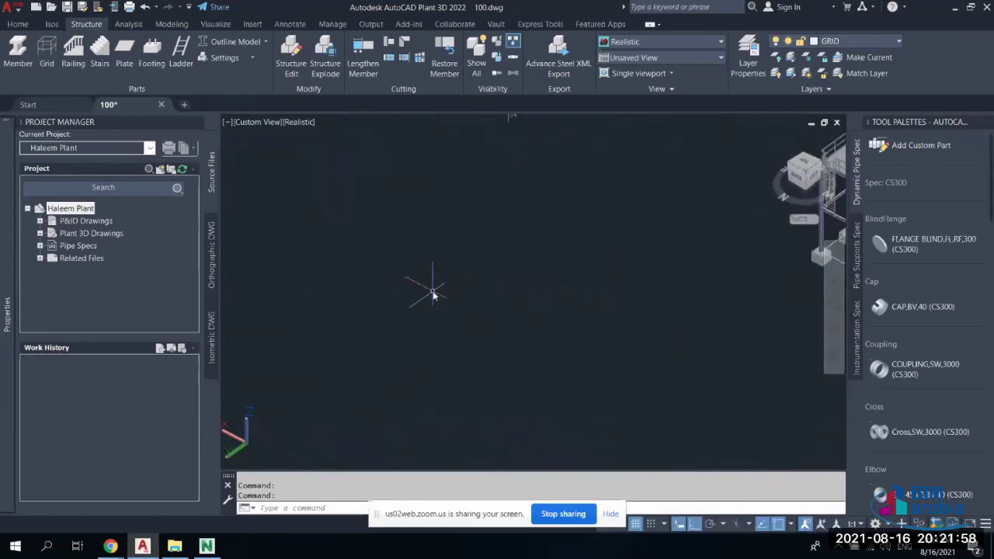
# Draw a diagonal line with a vertical segment rising from its end
pyautogui.write('l')
pyautogui.press('Return')
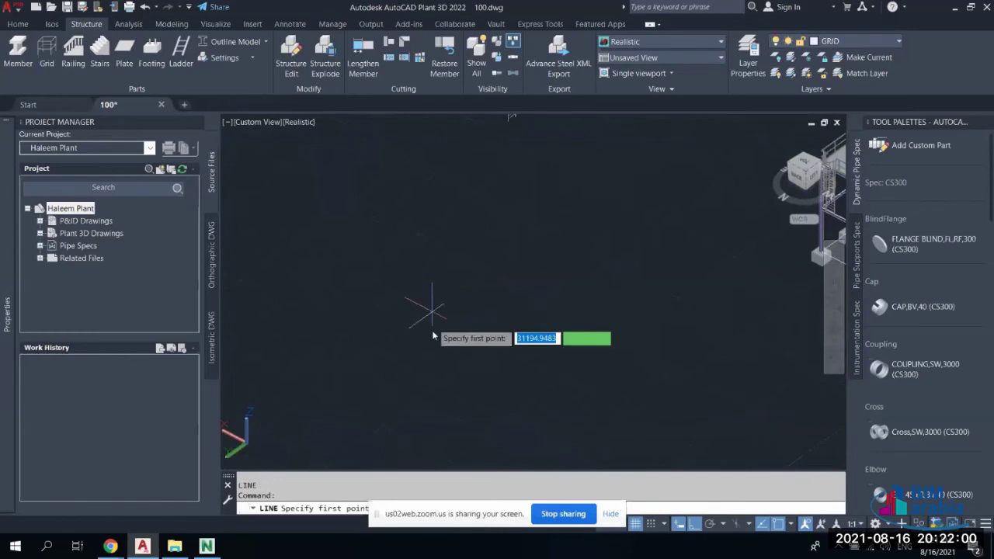
pyautogui.click(376, 303)
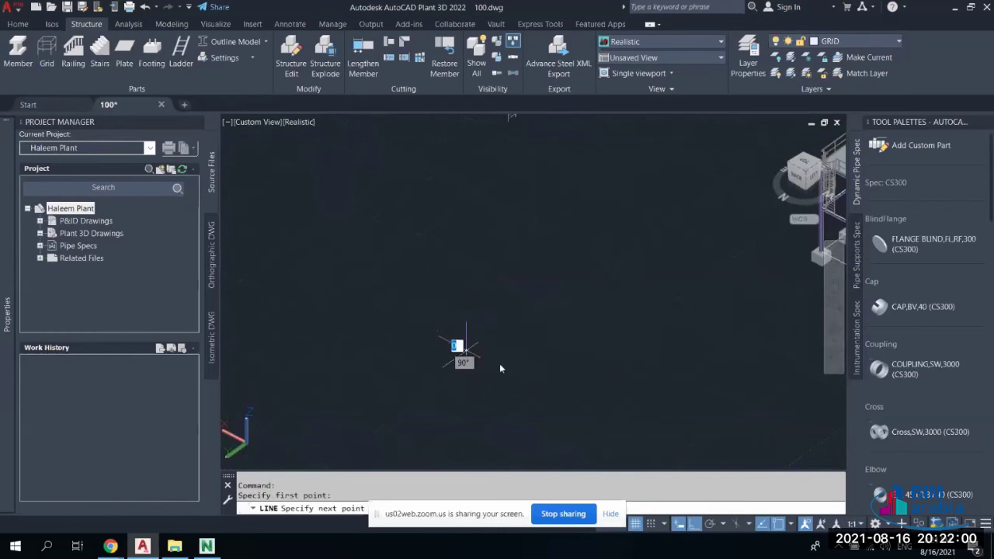
pyautogui.click(561, 401)
pyautogui.click(563, 311)
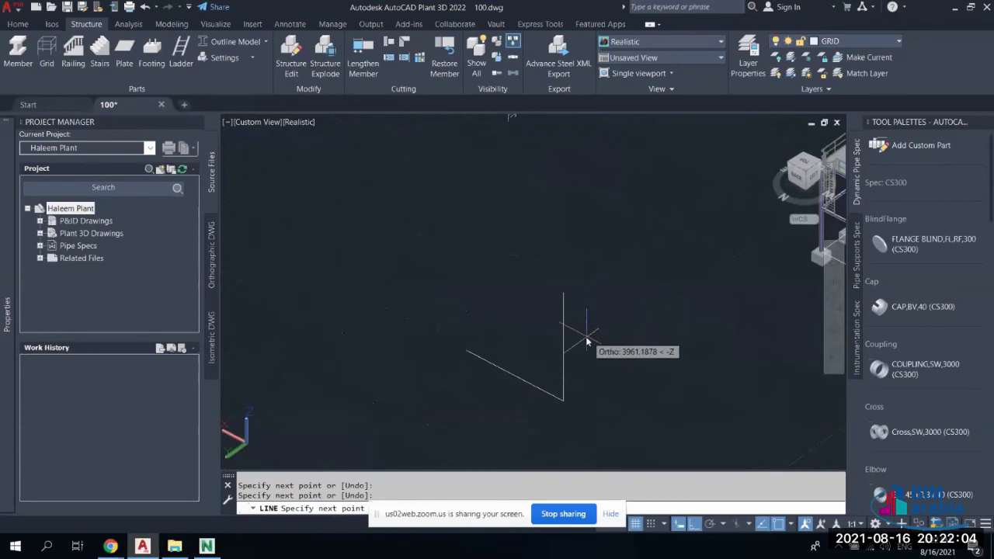
pyautogui.press('Escape')
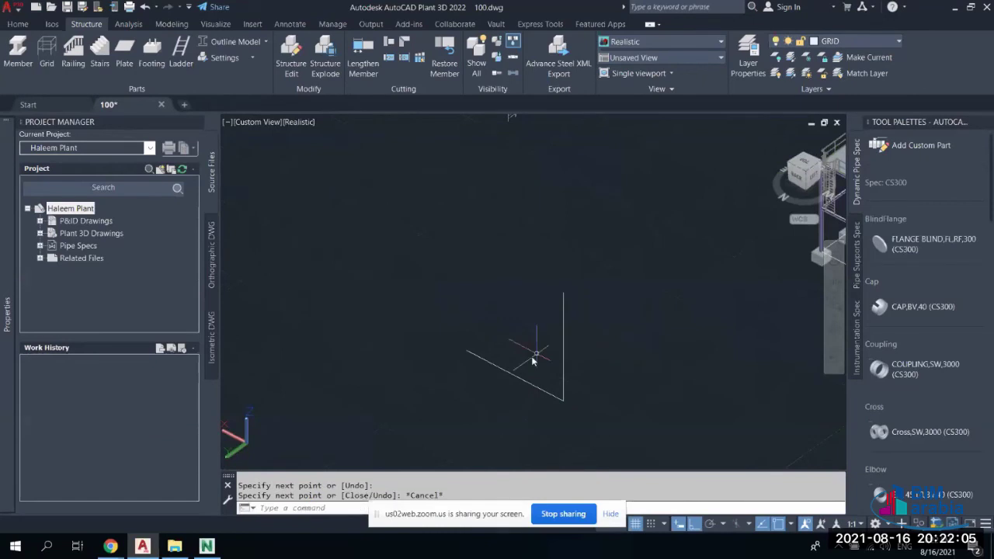
# Draw a line from the diagonal's left end to the vertical's top, continuing right
pyautogui.press('Return')
pyautogui.click(466, 351)
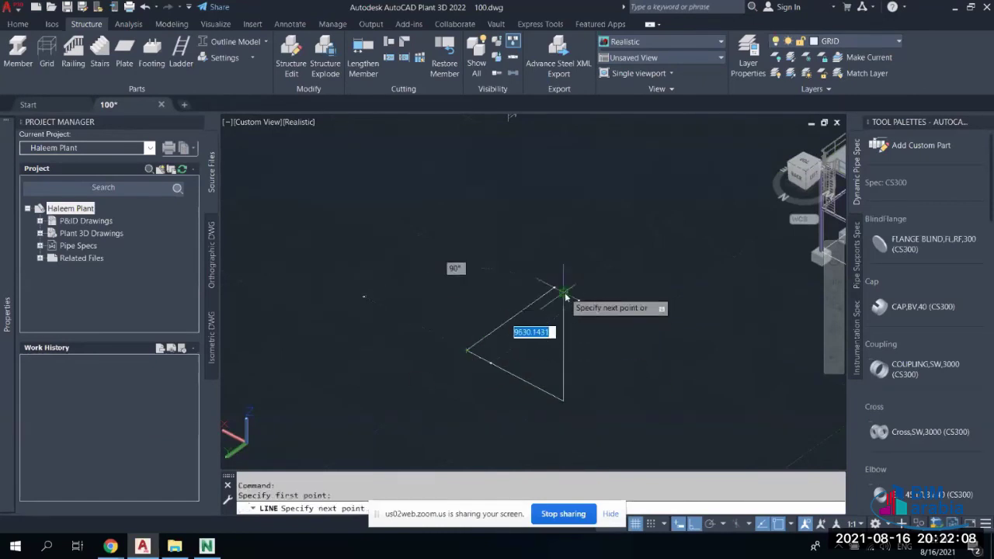
pyautogui.click(564, 293)
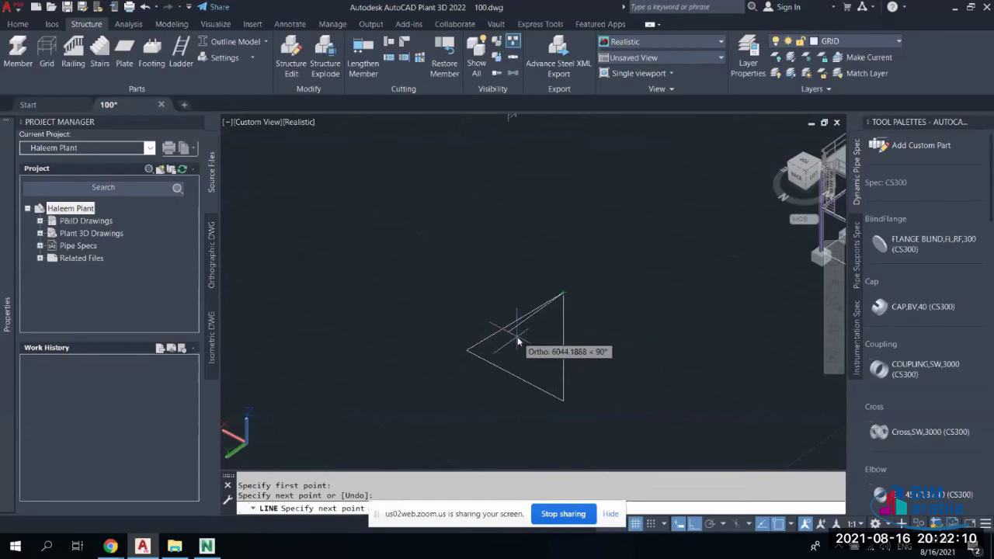
pyautogui.click(614, 317)
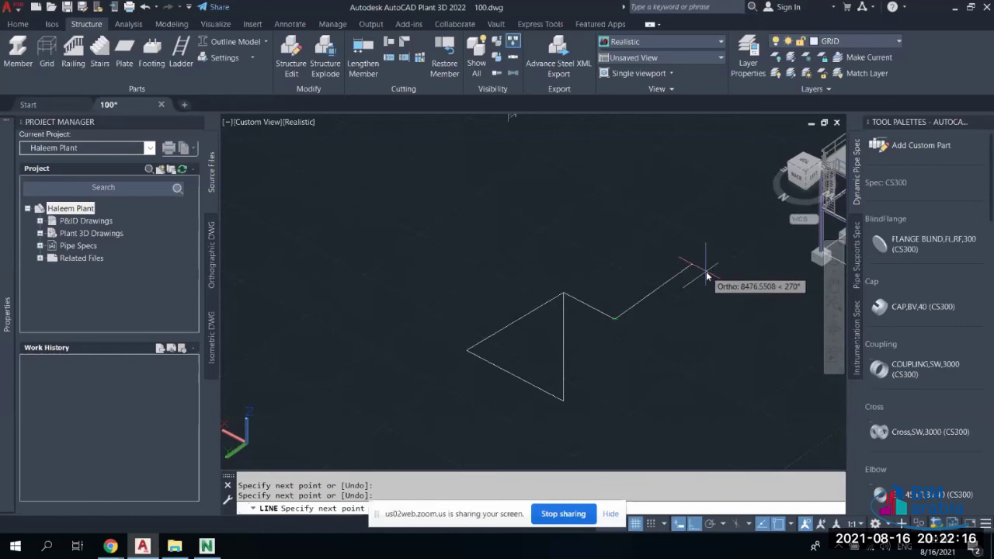
pyautogui.press('Escape')
# Draw the upper helper triangle: a vertical, a down-right diagonal, and a closing line
pyautogui.write('l')
pyautogui.press('Return')
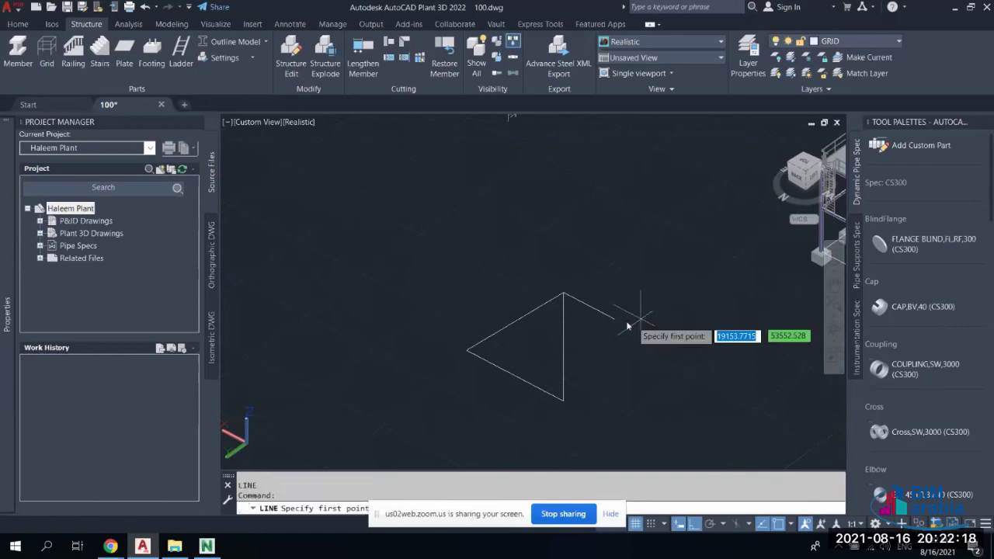
pyautogui.click(614, 318)
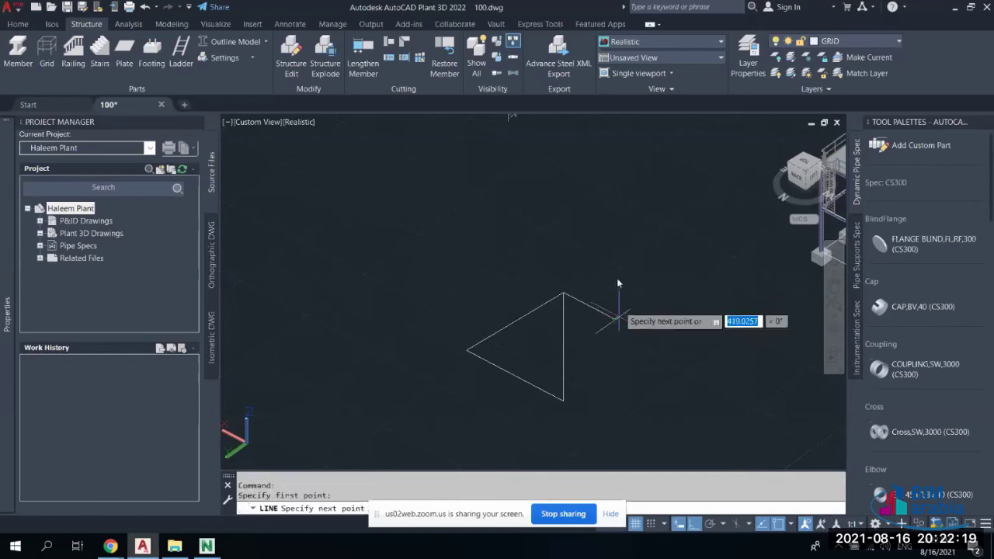
pyautogui.click(615, 216)
pyautogui.click(702, 260)
pyautogui.press('Escape')
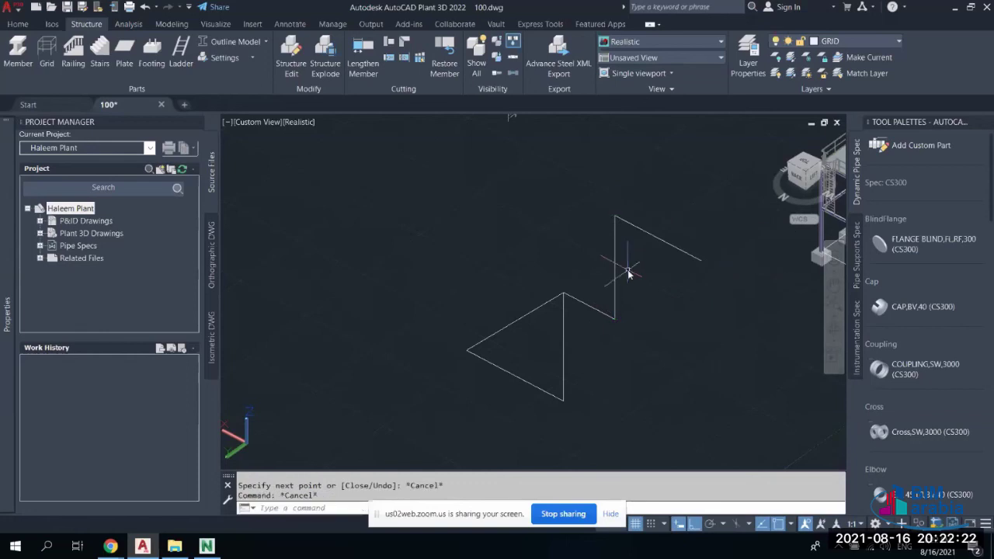
pyautogui.write('l')
pyautogui.press('Return')
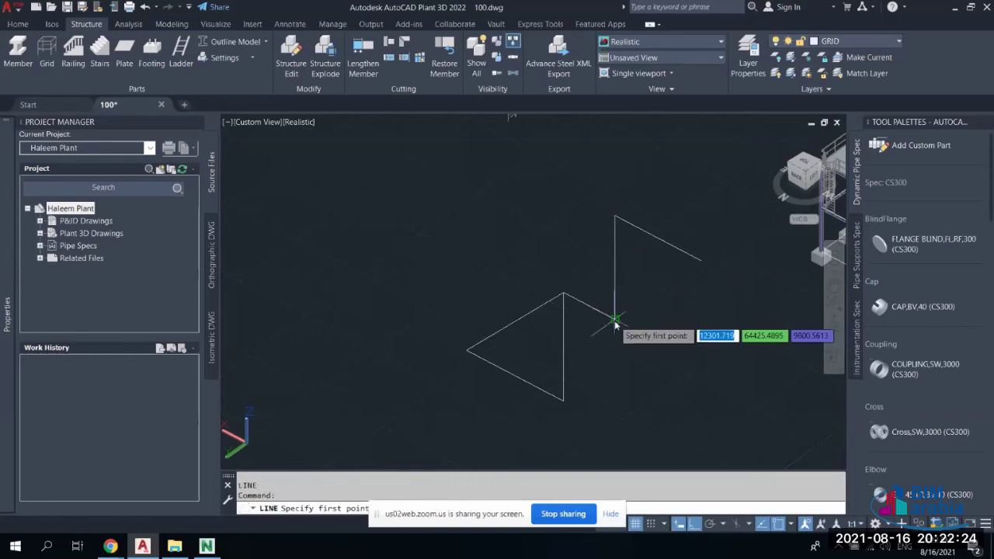
pyautogui.click(614, 317)
pyautogui.click(701, 260)
pyautogui.press('Escape')
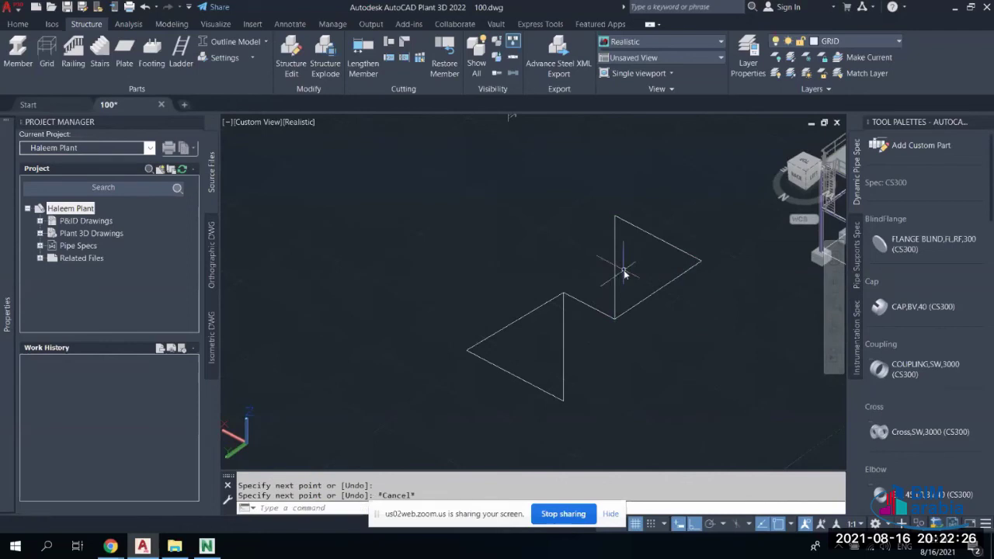
# Erase the helper lines of both triangles, leaving the zigzag path, and orbit to view it
pyautogui.click(651, 219)
pyautogui.click(619, 223)
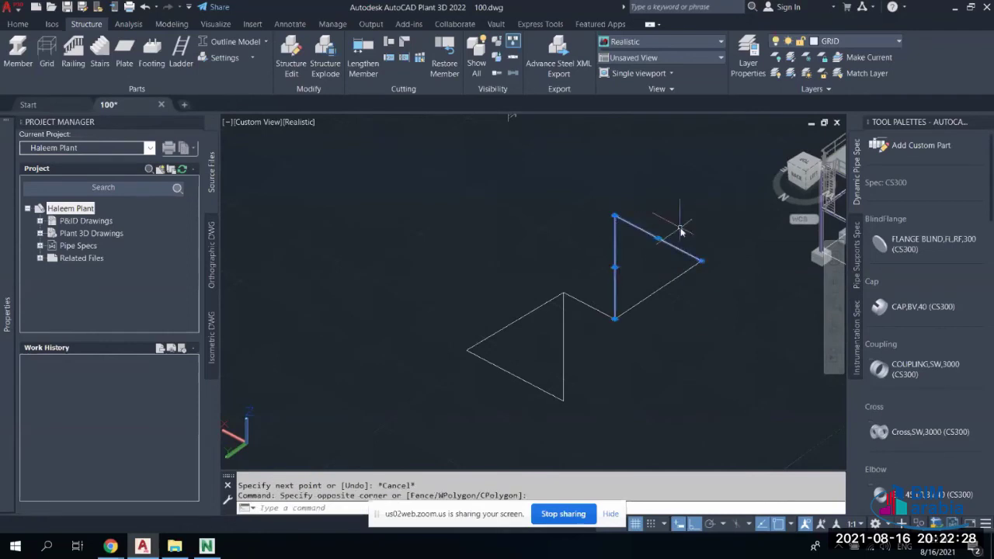
pyautogui.press('Delete')
pyautogui.click(590, 373)
pyautogui.click(547, 405)
pyautogui.press('Delete')
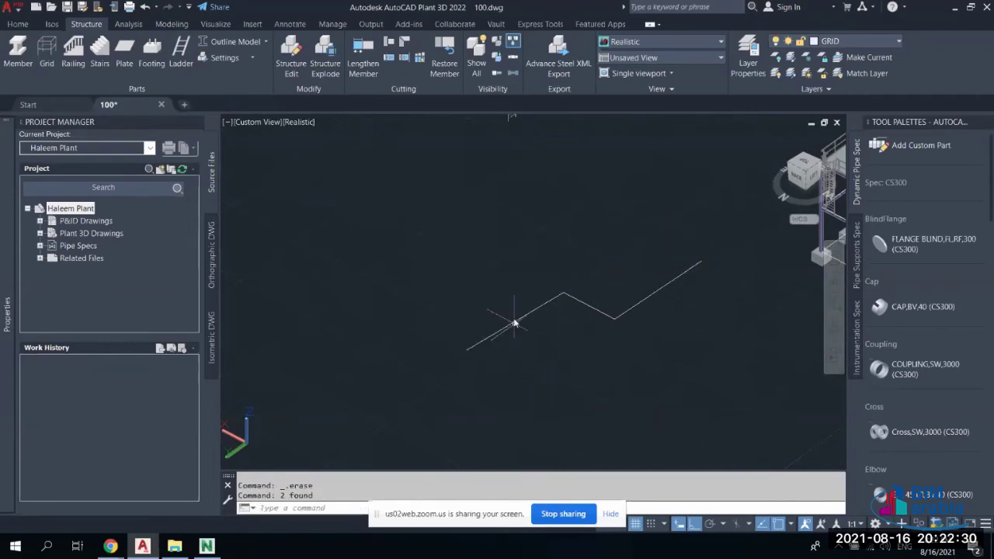
pyautogui.keyDown('shift'); pyautogui.moveTo(604, 383); pyautogui.dragTo(544, 316, button='middle'); pyautogui.keyUp('shift')
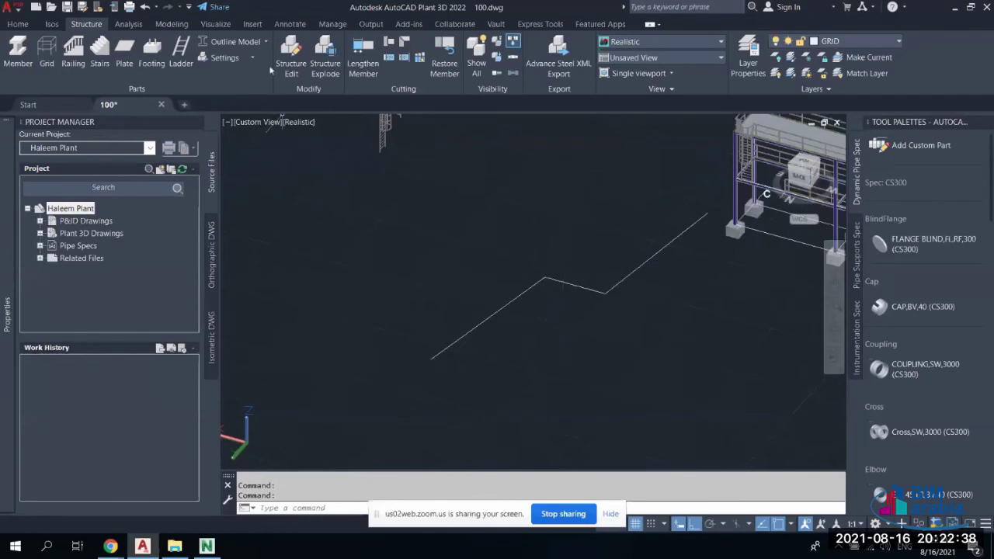
# Accept the steel Stair Settings for a 1000-wide stair
pyautogui.click(237, 59)
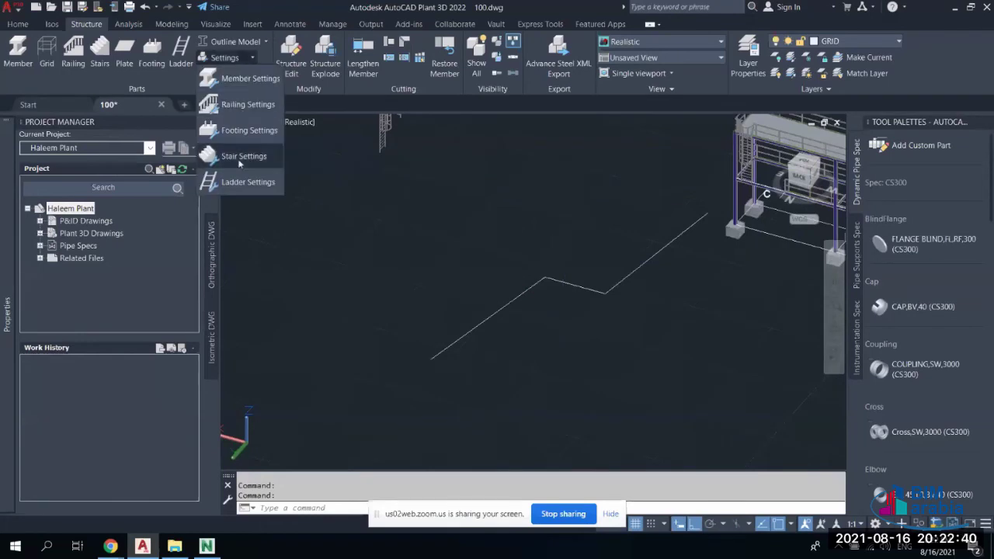
pyautogui.click(261, 160)
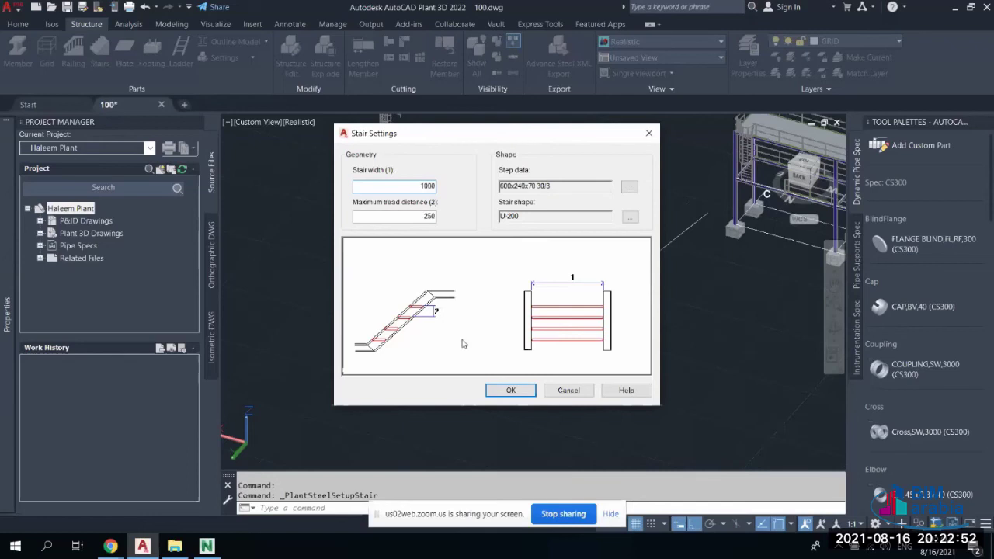
pyautogui.click(510, 392)
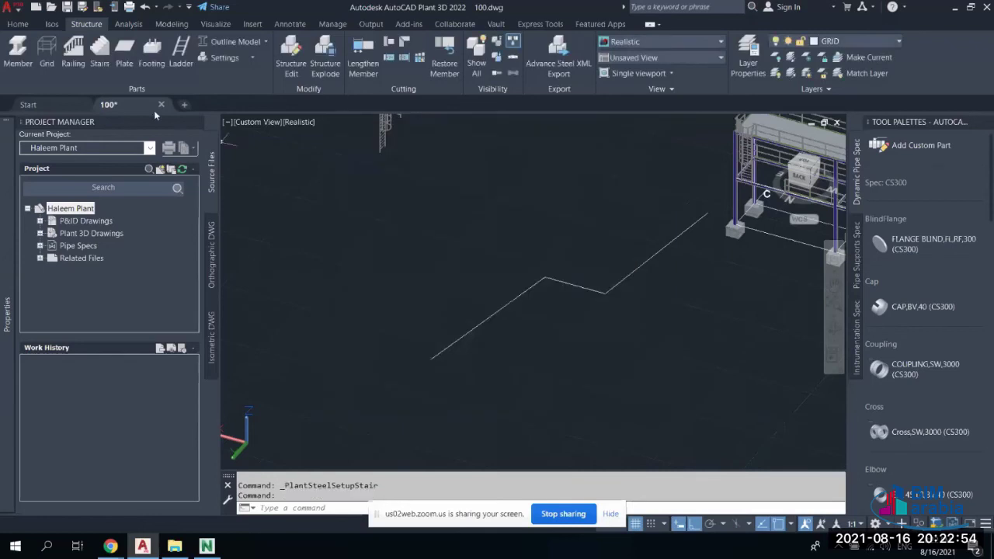
# Place a steel stair along the zigzag, from its lower end through both bends
pyautogui.click(100, 53)
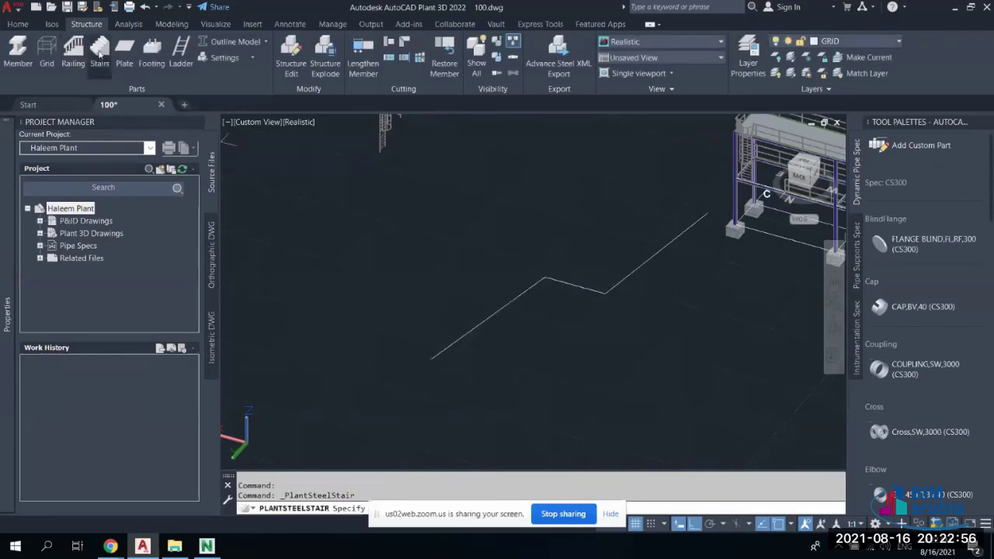
pyautogui.click(431, 358)
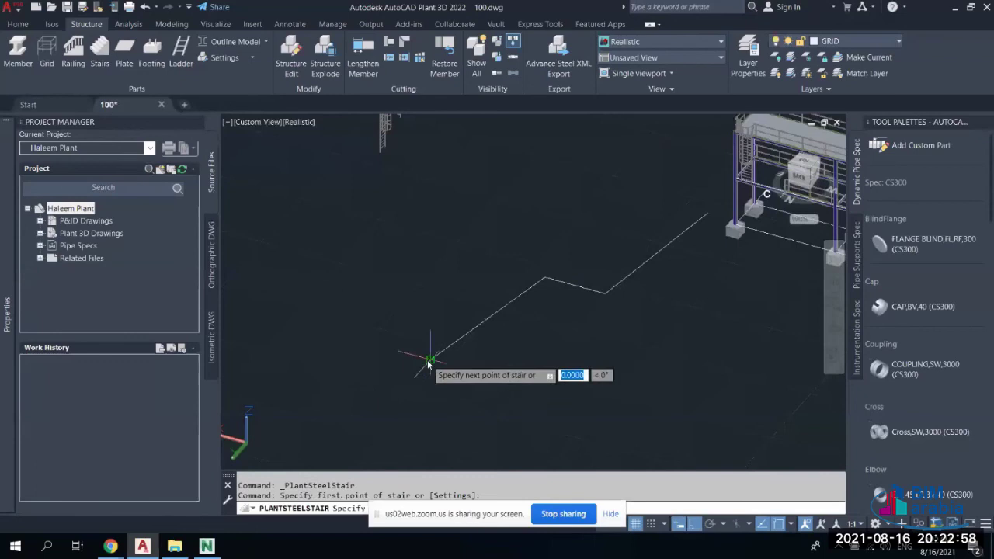
pyautogui.click(544, 283)
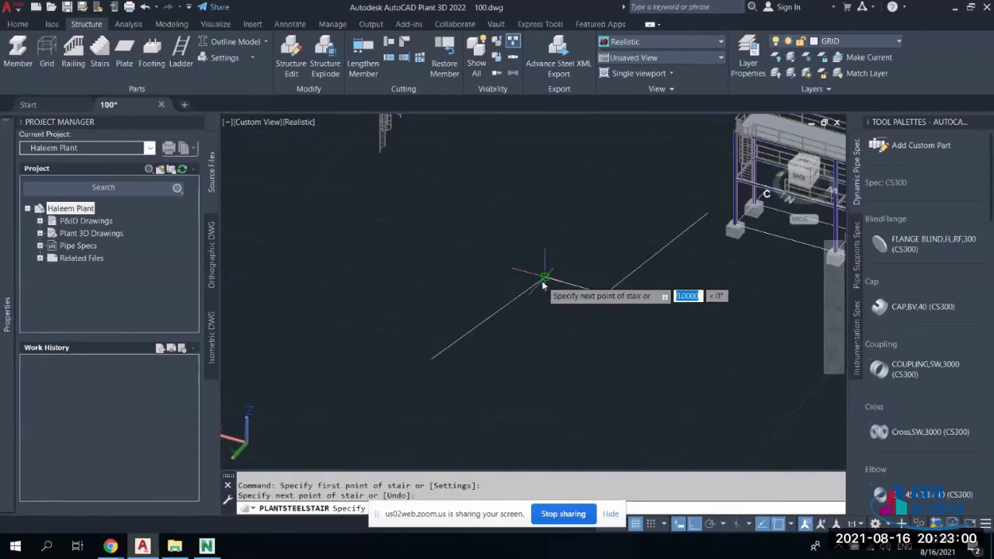
pyautogui.click(606, 293)
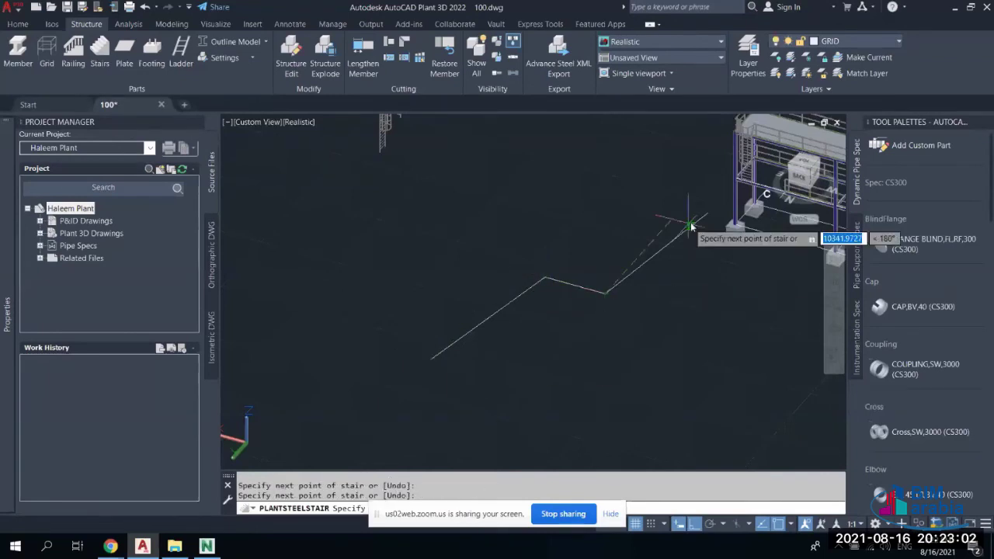
pyautogui.rightClick(594, 243)
pyautogui.click(622, 250)
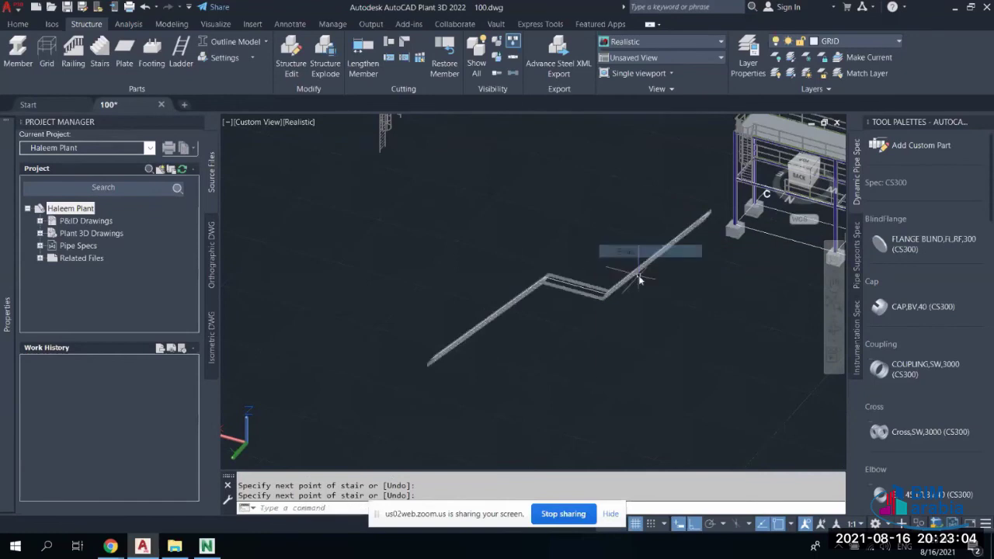
# Orbit and zoom to inspect the new stair's landing and upper flight
pyautogui.keyDown('shift'); pyautogui.moveTo(518, 322); pyautogui.dragTo(587, 287, button='middle'); pyautogui.keyUp('shift')
pyautogui.scroll(2, 586, 287)
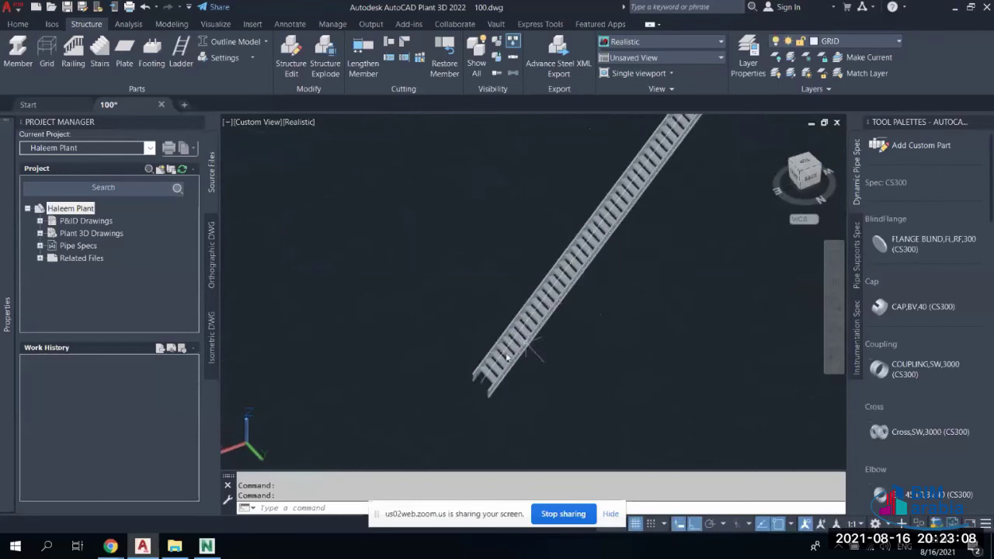
pyautogui.click(588, 282)
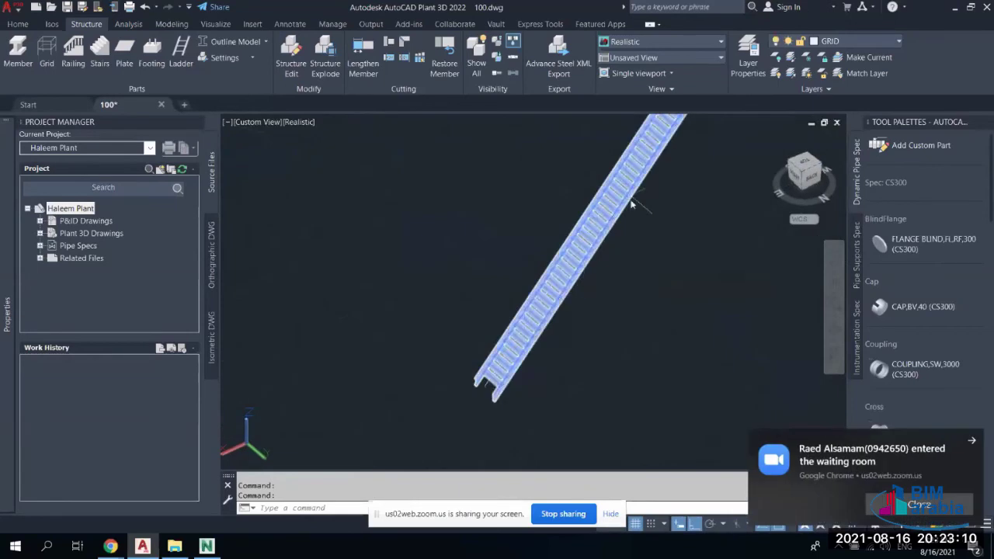
pyautogui.keyDown('shift'); pyautogui.moveTo(632, 204); pyautogui.dragTo(673, 179, button='middle'); pyautogui.keyUp('shift')
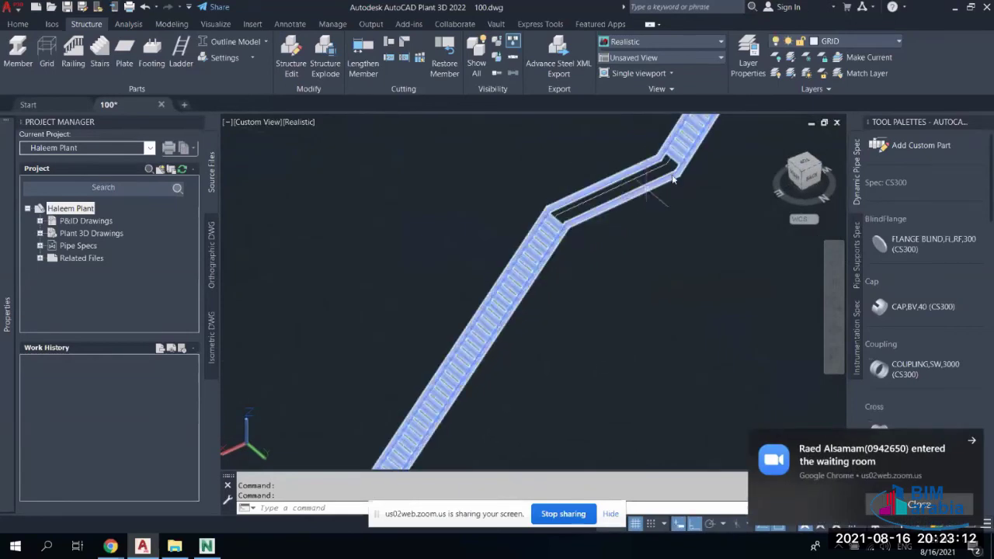
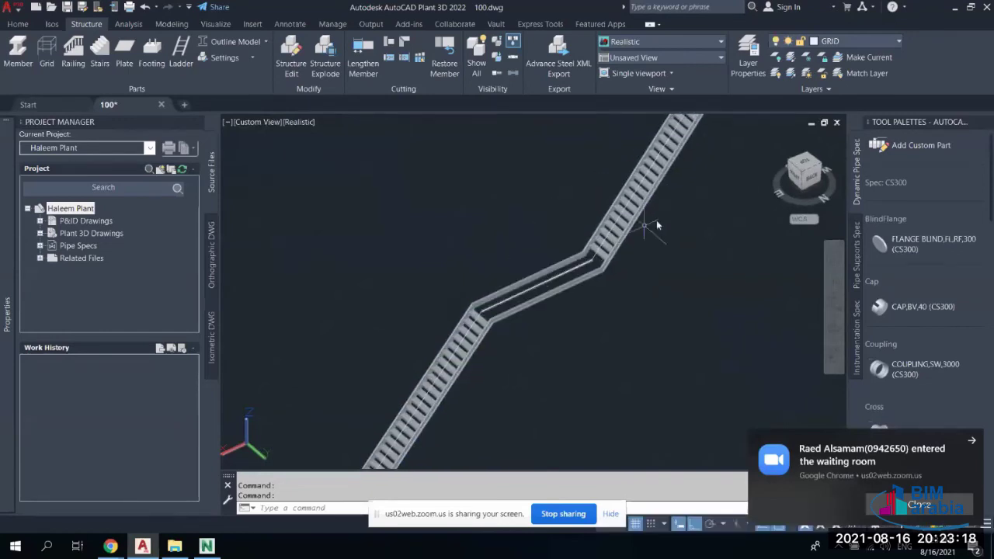
# Zoom in on the upper stair flight's top end, select the stair, and start LINE (L)
pyautogui.moveTo(657, 222); pyautogui.dragTo(588, 306, button='middle')
pyautogui.scroll(-5, 644, 172)
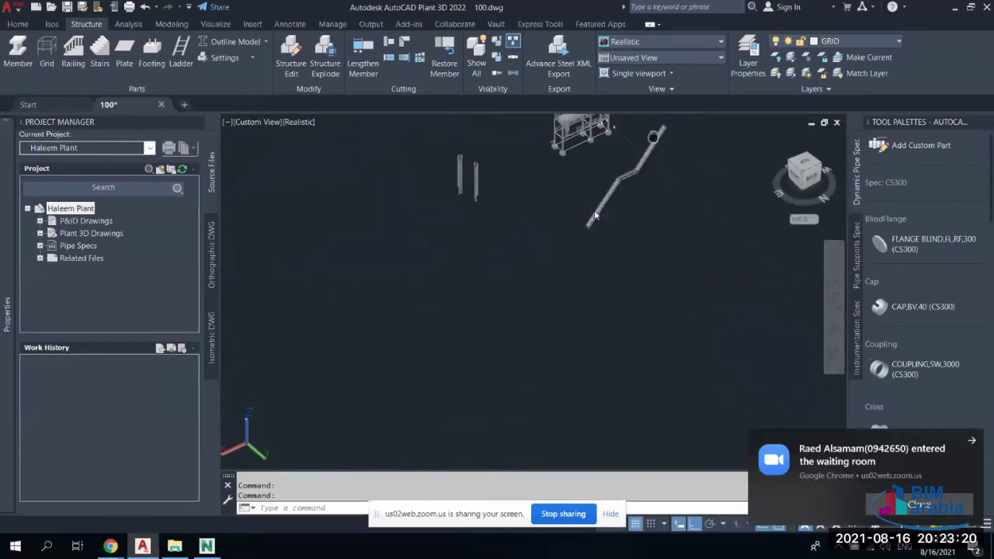
pyautogui.moveTo(596, 216); pyautogui.dragTo(522, 309, button='middle')
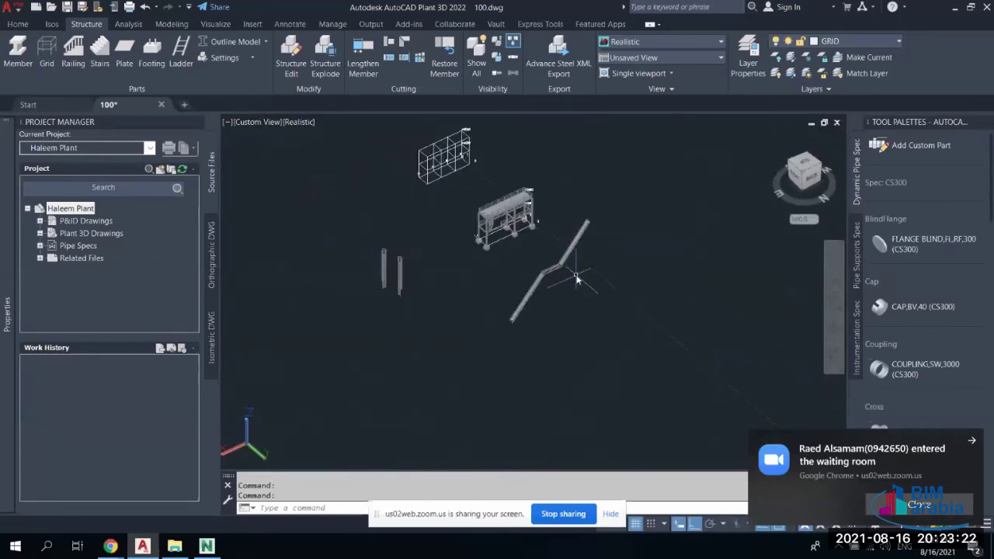
pyautogui.scroll(5, 576, 279)
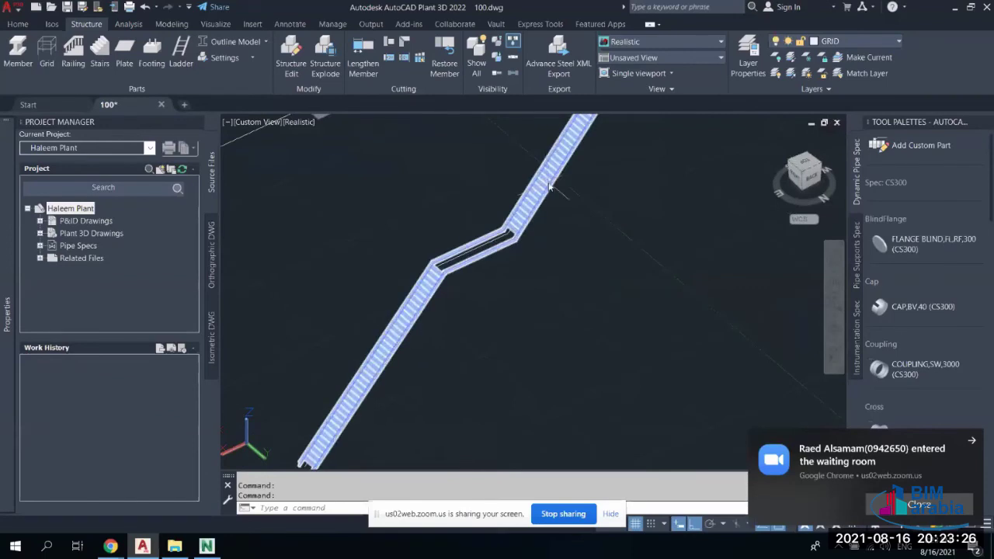
pyautogui.moveTo(555, 188); pyautogui.dragTo(448, 382, button='middle')
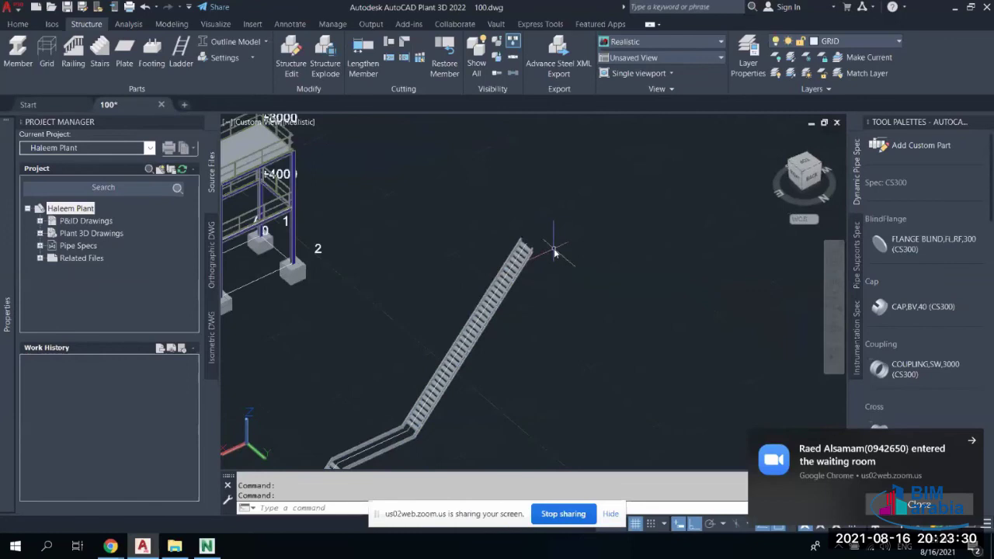
pyautogui.scroll(4, 522, 248)
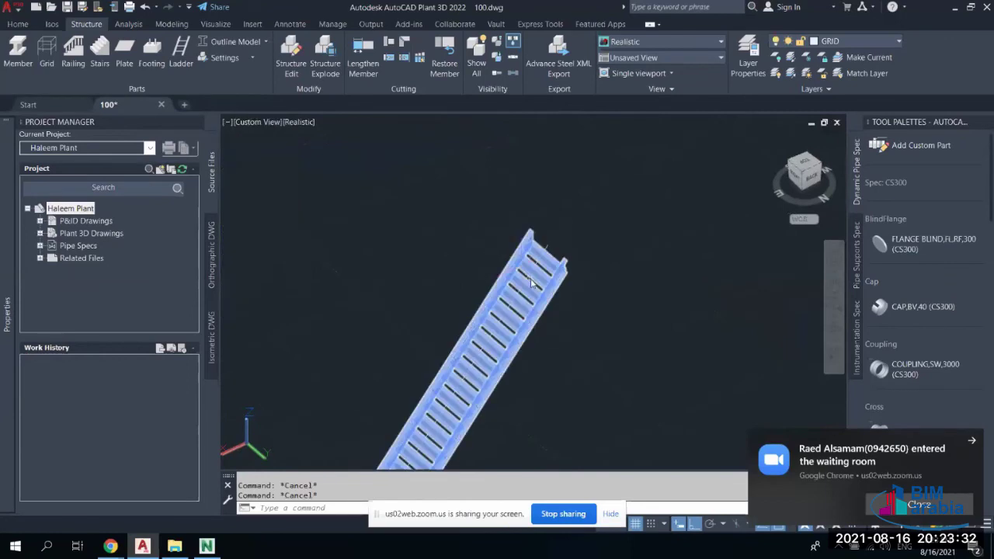
pyautogui.click(550, 250)
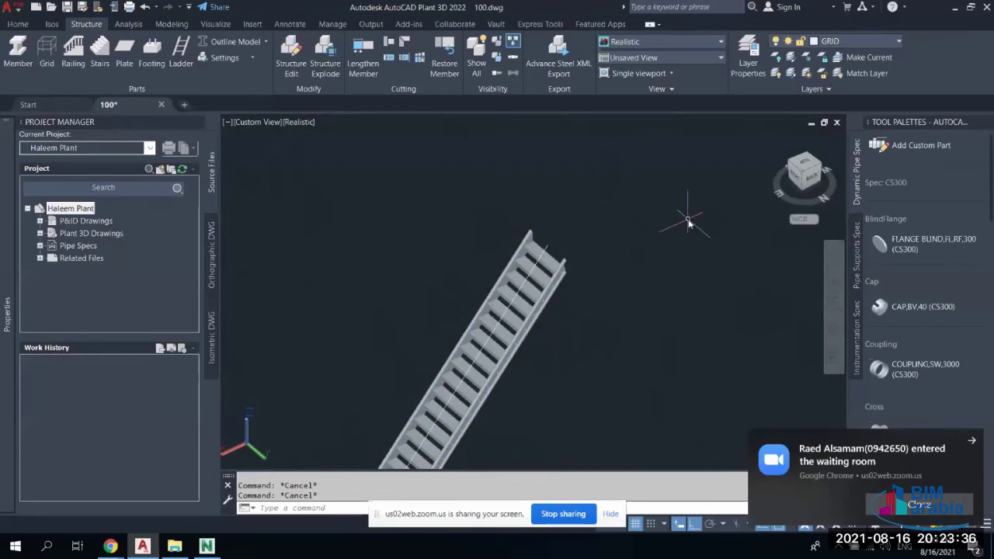
pyautogui.write('l')
pyautogui.press('Return')
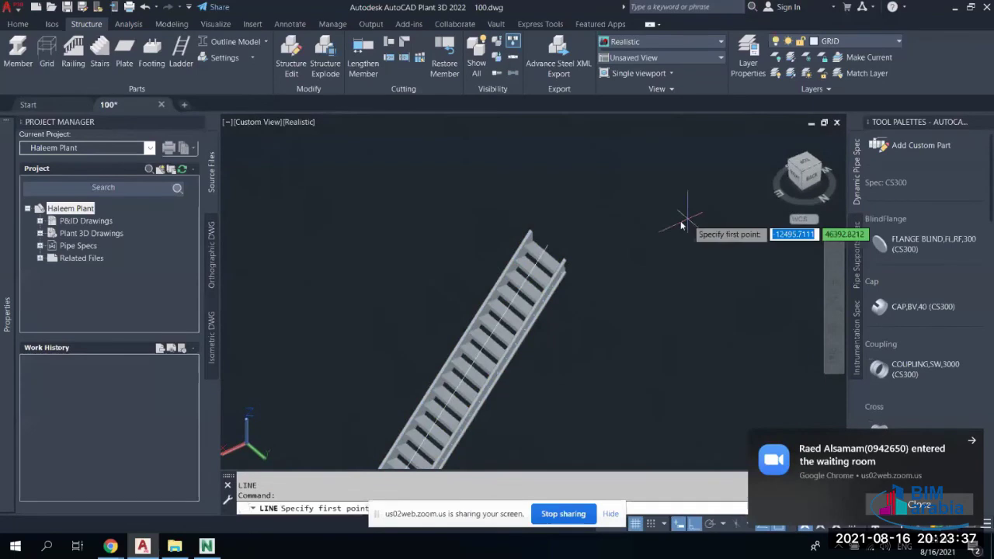
# Snap a line to the upper flight's top end and extend it 1500 as a guide
pyautogui.click(549, 245)
pyautogui.press('Escape')
pyautogui.press('Escape')
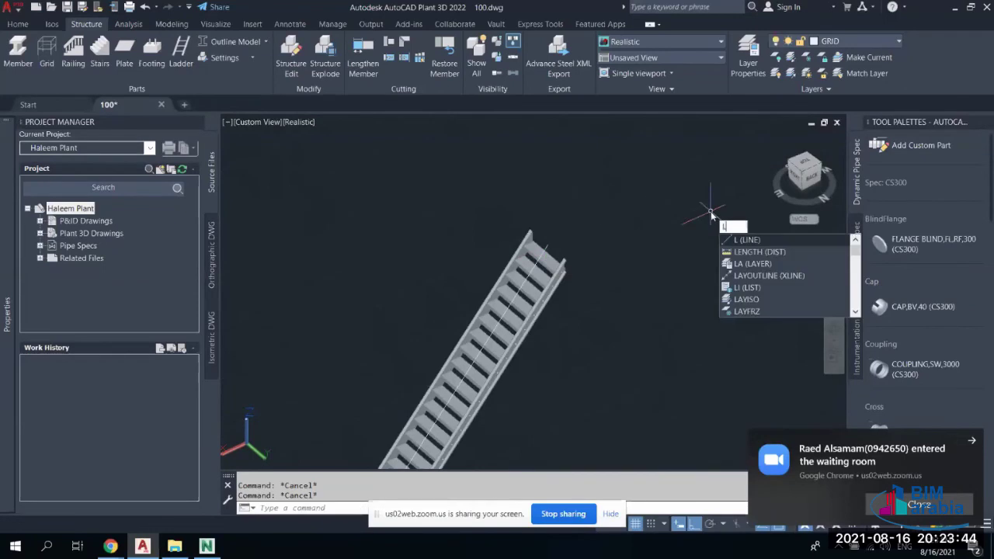
pyautogui.press('Return')
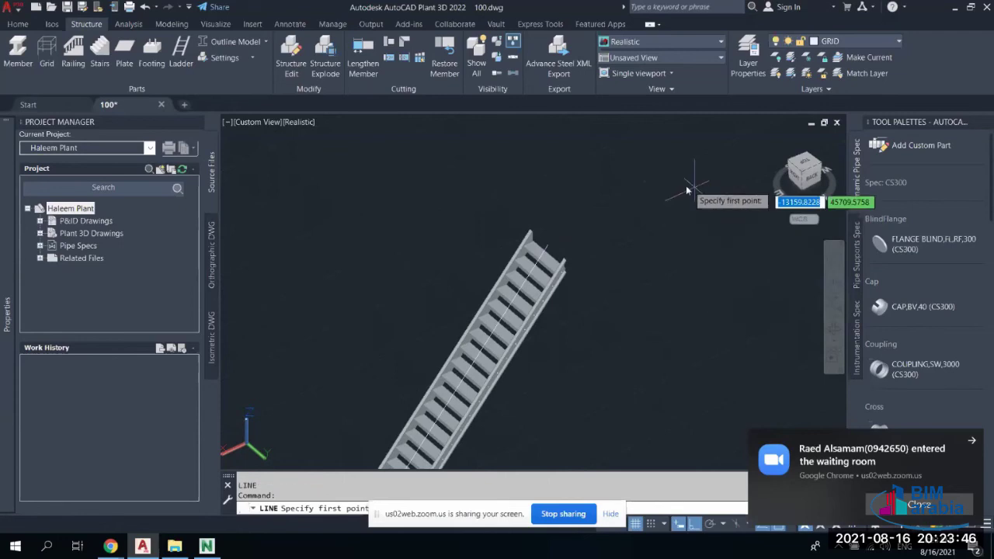
pyautogui.click(547, 246)
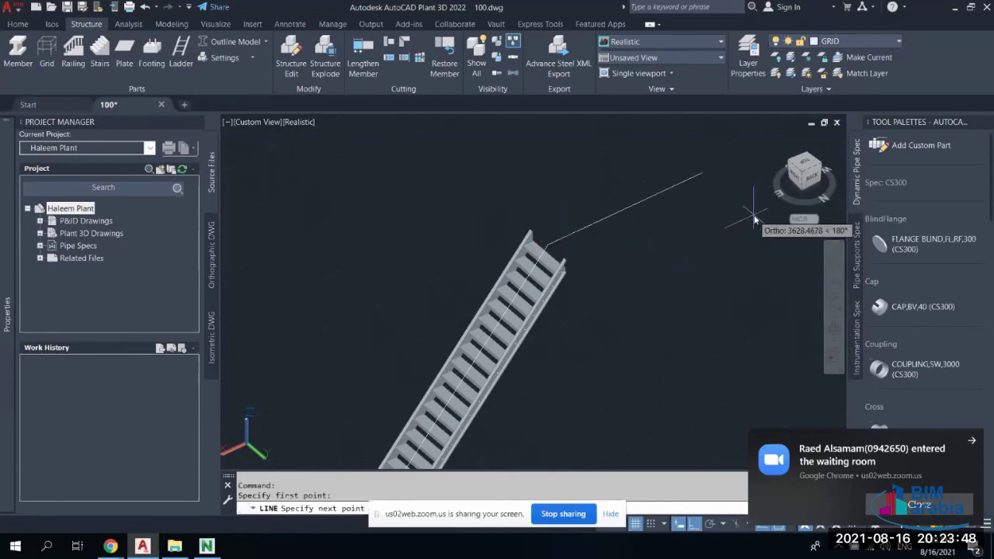
pyautogui.write('1500')
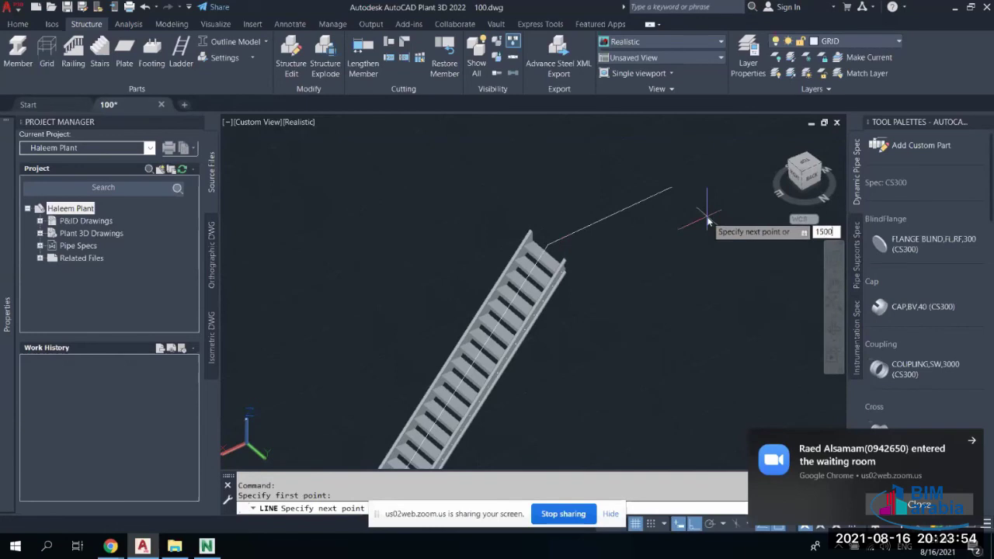
pyautogui.press('Return')
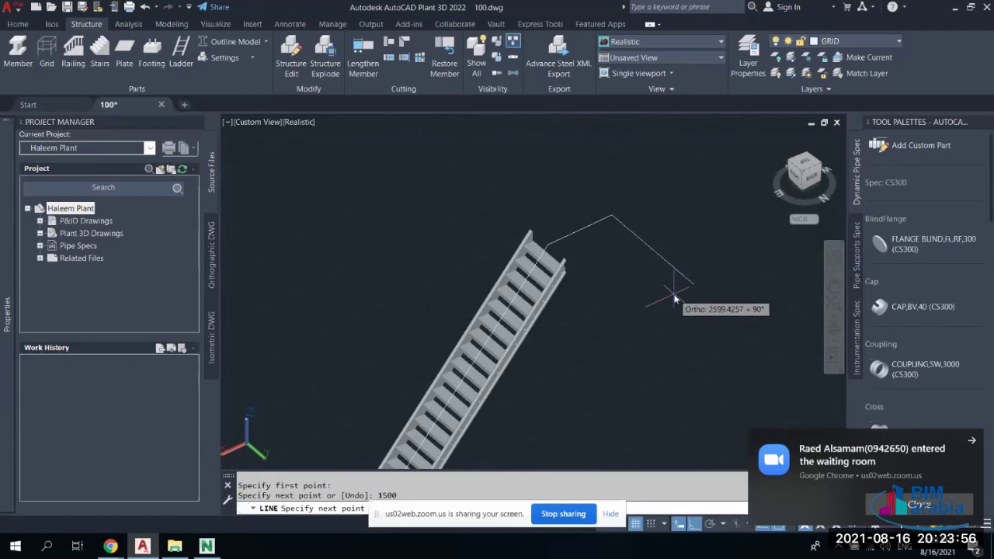
pyautogui.press('Escape')
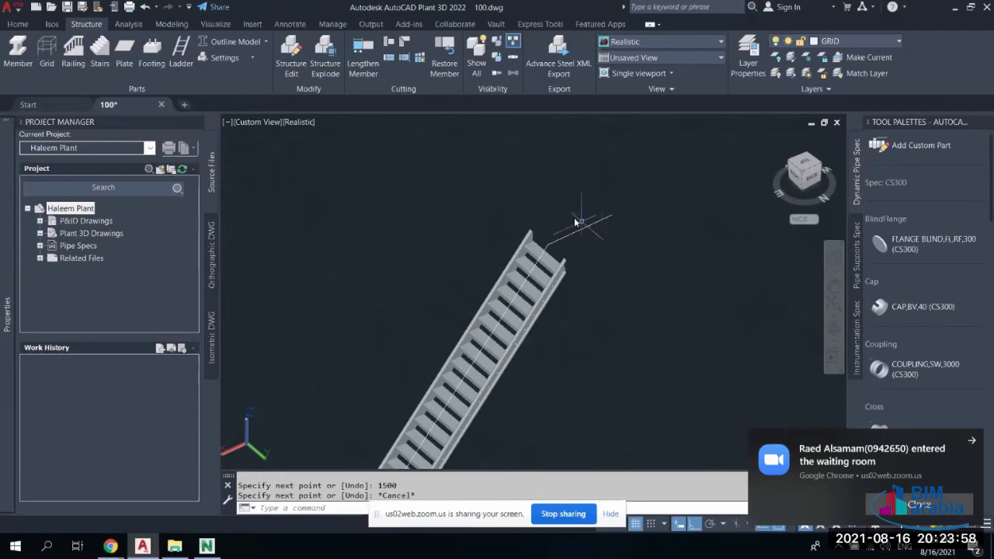
# Place a flat landing from the upper flight's top to the guide line's end point
pyautogui.click(99, 53)
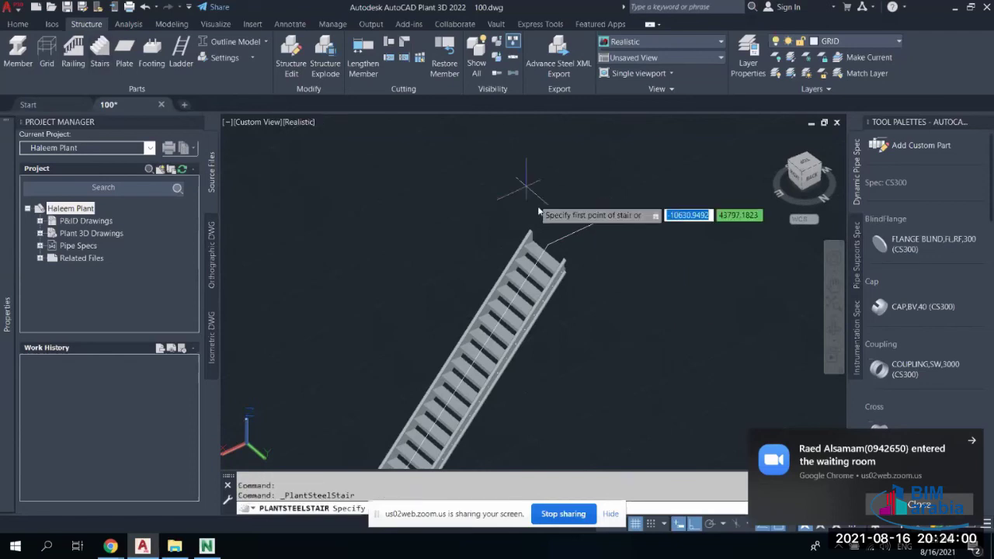
pyautogui.click(549, 244)
pyautogui.click(611, 207)
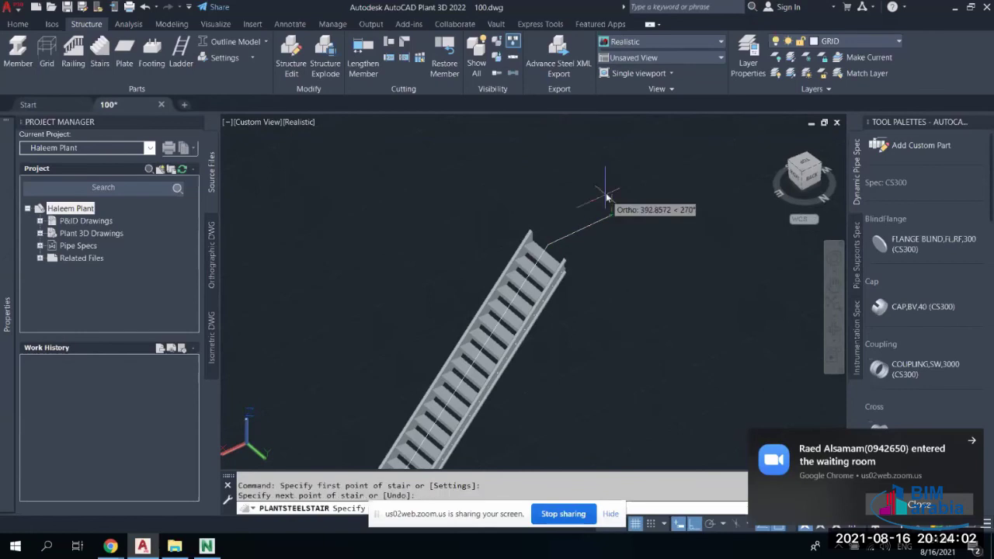
pyautogui.press('Return')
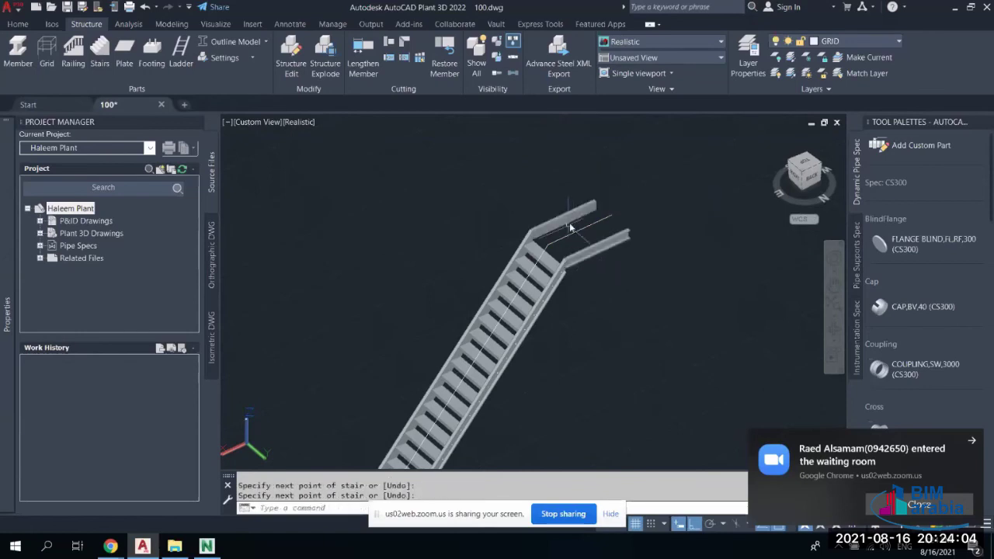
pyautogui.scroll(-5, 578, 236)
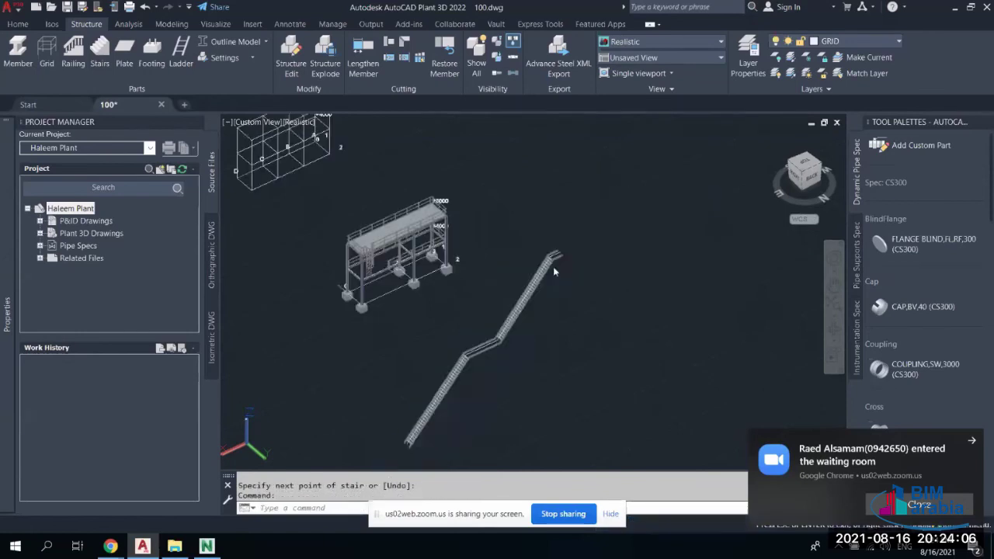
pyautogui.press('Return')
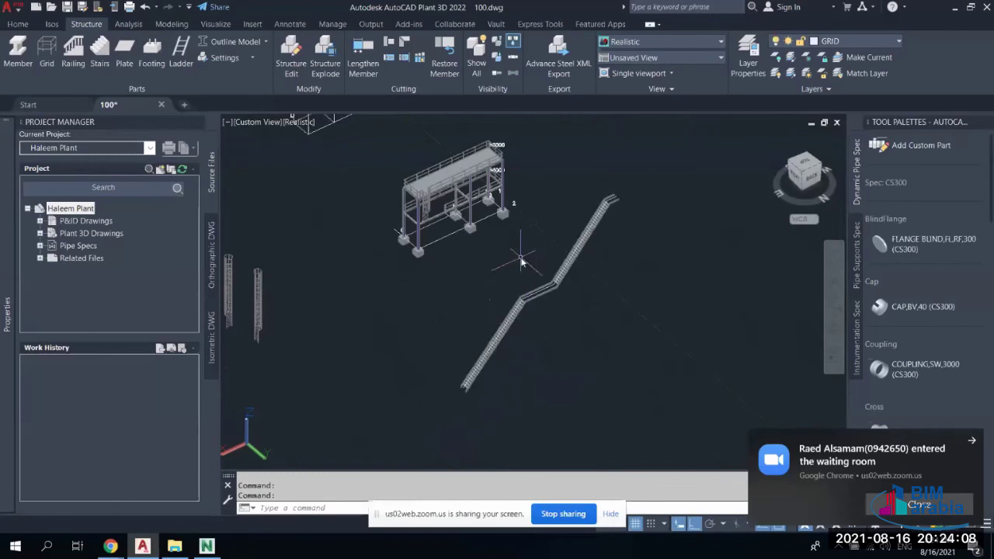
pyautogui.scroll(-2, 561, 247)
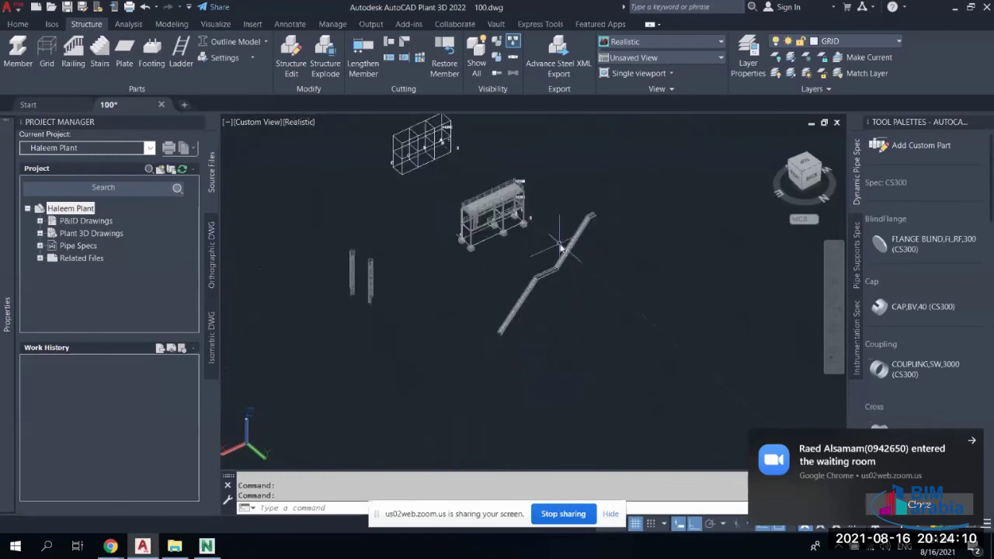
pyautogui.scroll(3, 503, 230)
pyautogui.scroll(3, 473, 225)
# Pan to the frame footings, ladder and railings, select the top platform plate, and list the model representations
pyautogui.moveTo(532, 222); pyautogui.dragTo(528, 285, button='middle')
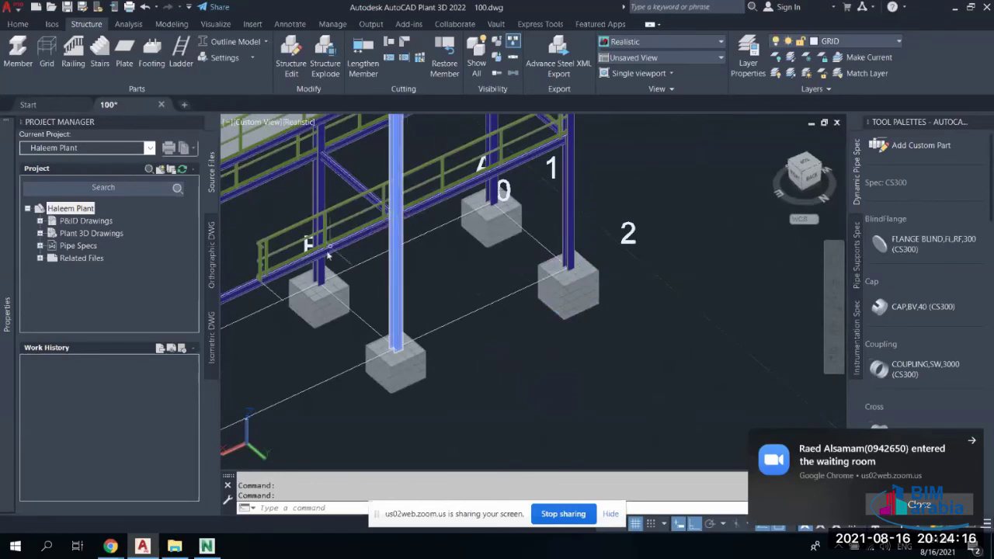
pyautogui.moveTo(328, 254); pyautogui.dragTo(454, 235, button='middle')
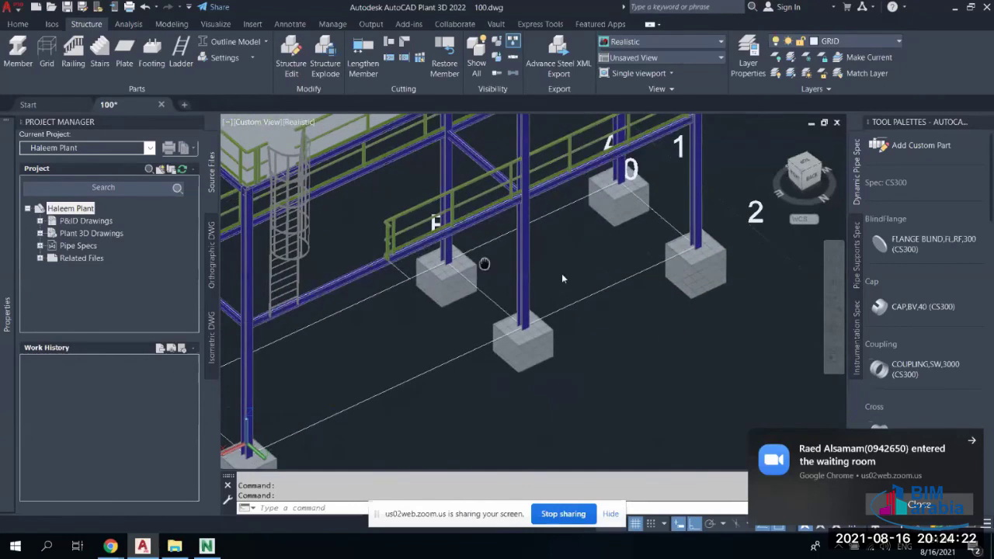
pyautogui.moveTo(481, 261); pyautogui.dragTo(579, 275, button='middle')
pyautogui.click(342, 124)
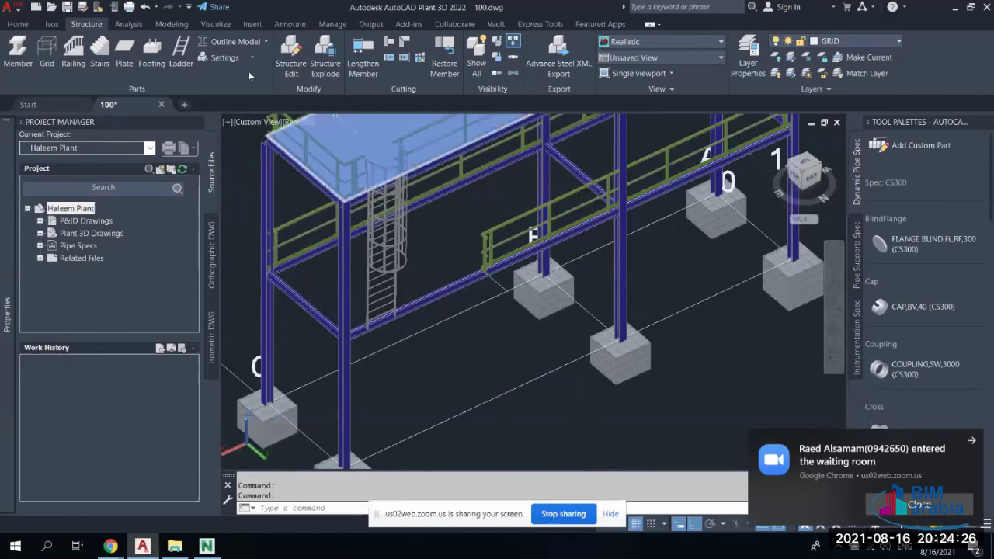
pyautogui.click(238, 41)
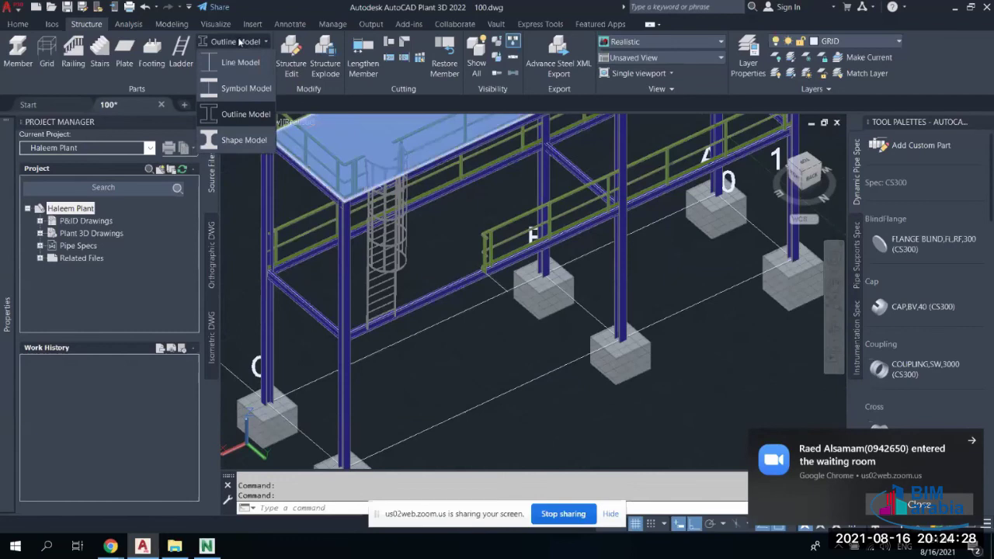
# Switch the structure to Line Model, orbit to the A/B footings, and turn on Ortho
pyautogui.click(241, 65)
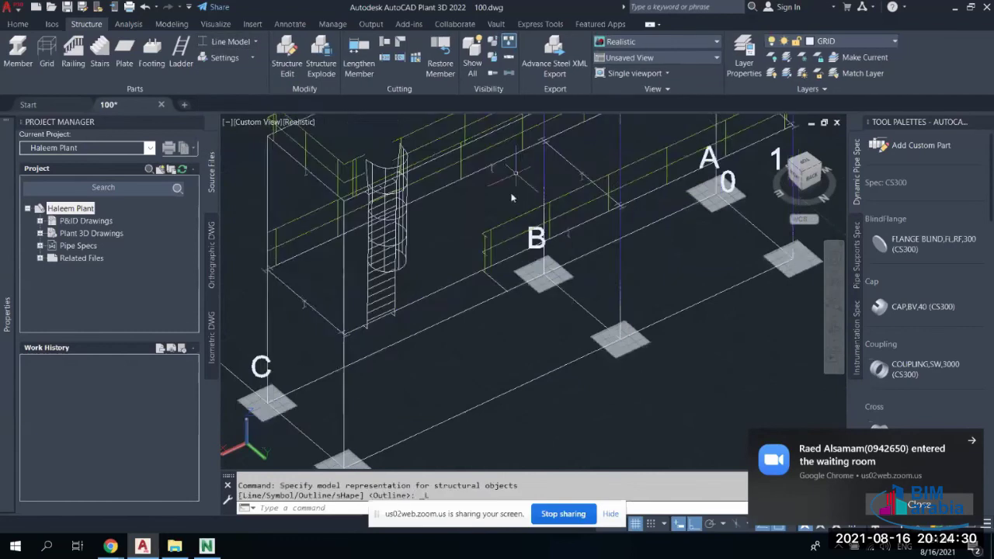
pyautogui.keyDown('shift'); pyautogui.moveTo(606, 379); pyautogui.dragTo(445, 236, button='middle'); pyautogui.keyUp('shift')
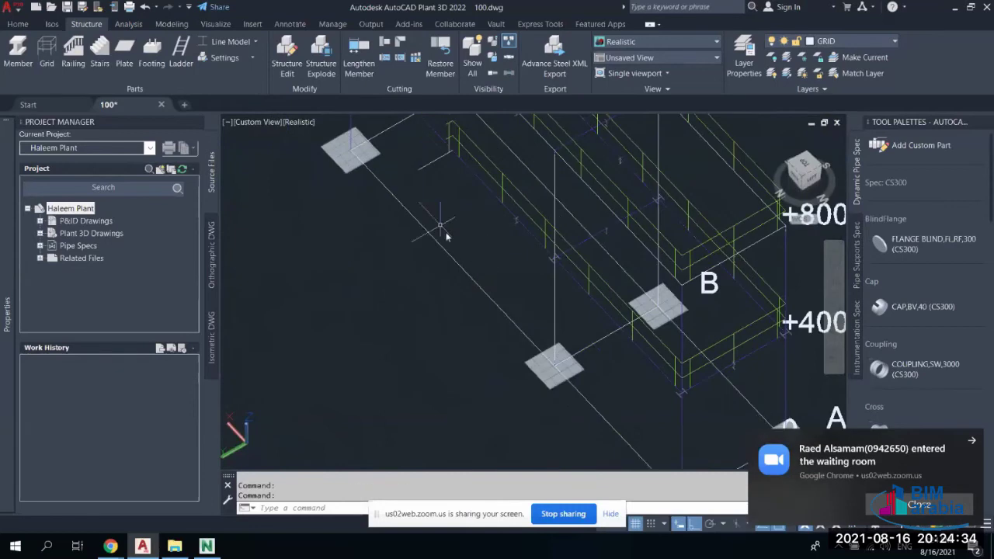
pyautogui.moveTo(512, 293); pyautogui.dragTo(653, 371, button='middle')
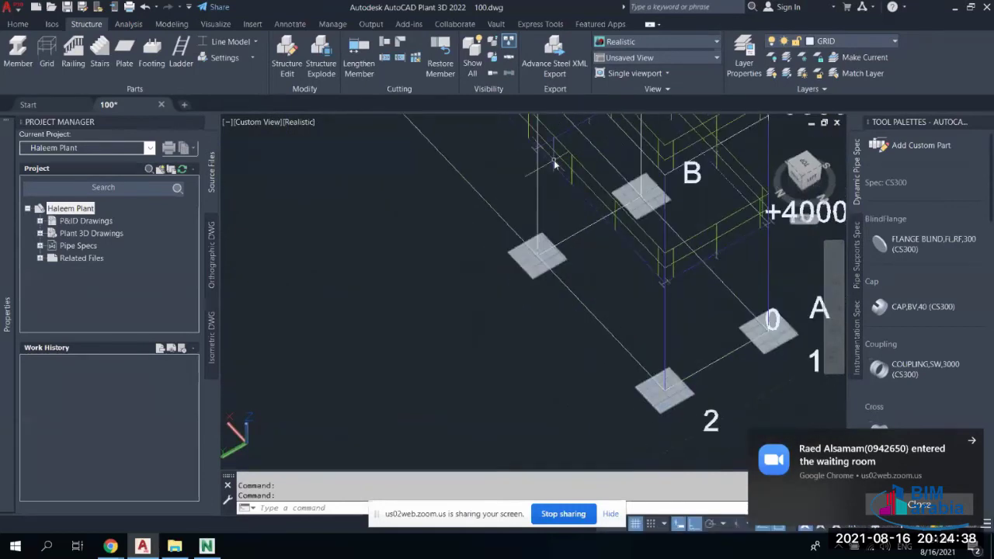
pyautogui.keyDown('shift'); pyautogui.moveTo(516, 138); pyautogui.dragTo(545, 201, button='middle'); pyautogui.keyUp('shift')
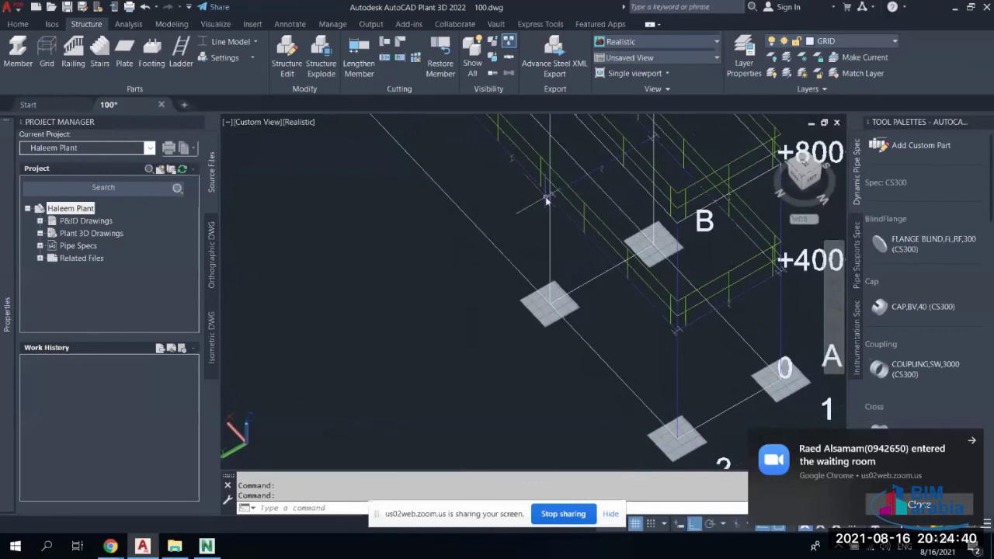
pyautogui.press('shift')
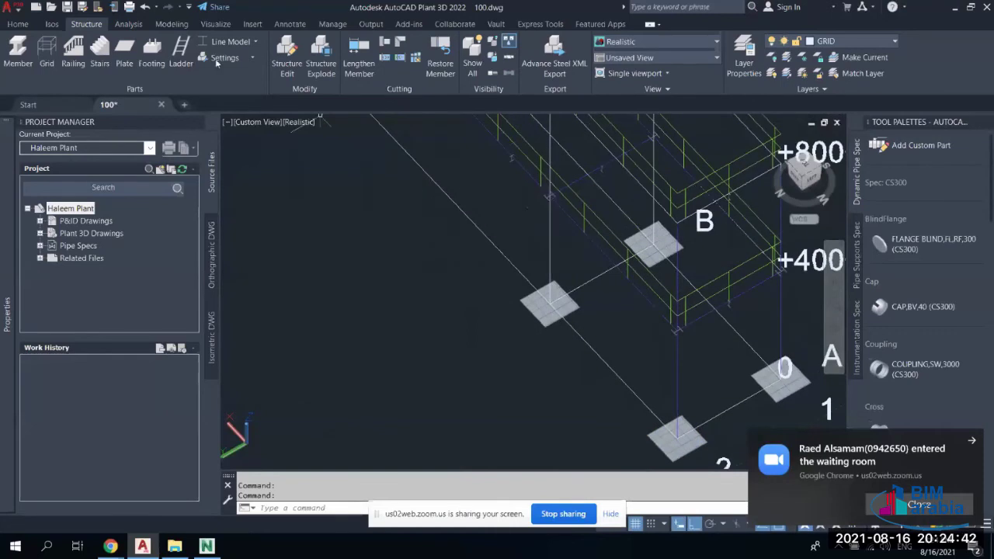
# Add a straight stair running diagonally between the footing plates near grid B and grid 2
pyautogui.click(100, 53)
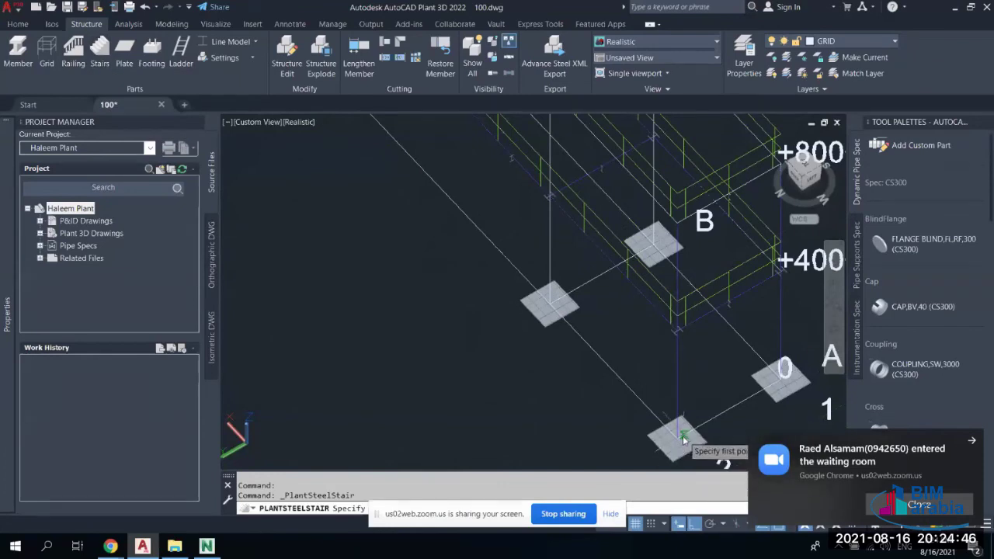
pyautogui.click(677, 437)
pyautogui.scroll(5, 566, 215)
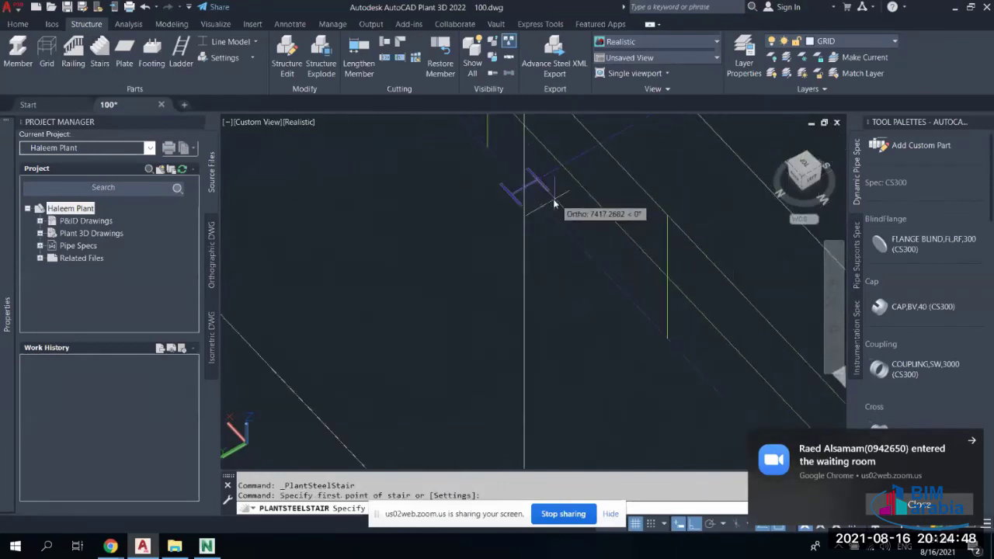
pyautogui.click(525, 195)
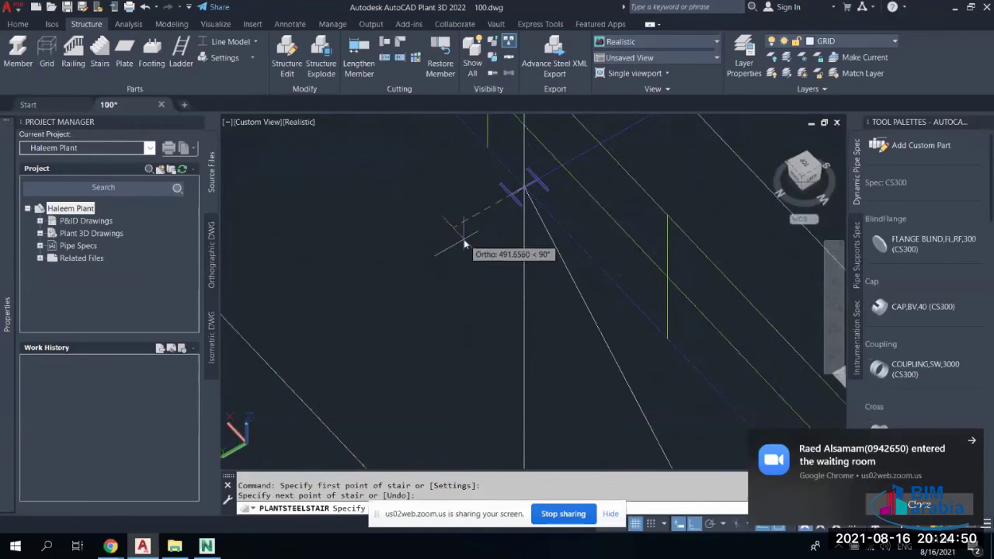
pyautogui.rightClick(462, 239)
pyautogui.click(478, 247)
pyautogui.scroll(-5, 546, 311)
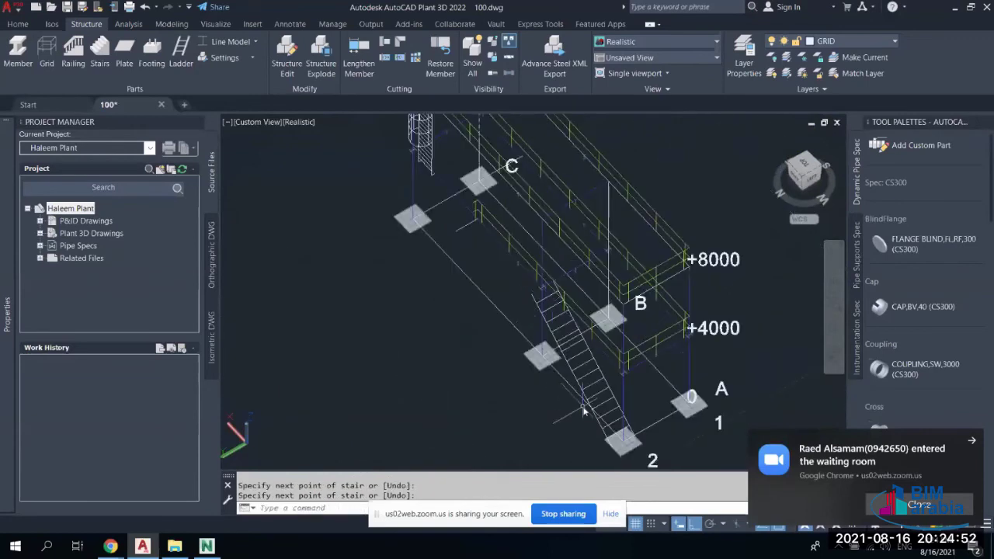
pyautogui.scroll(4, 572, 322)
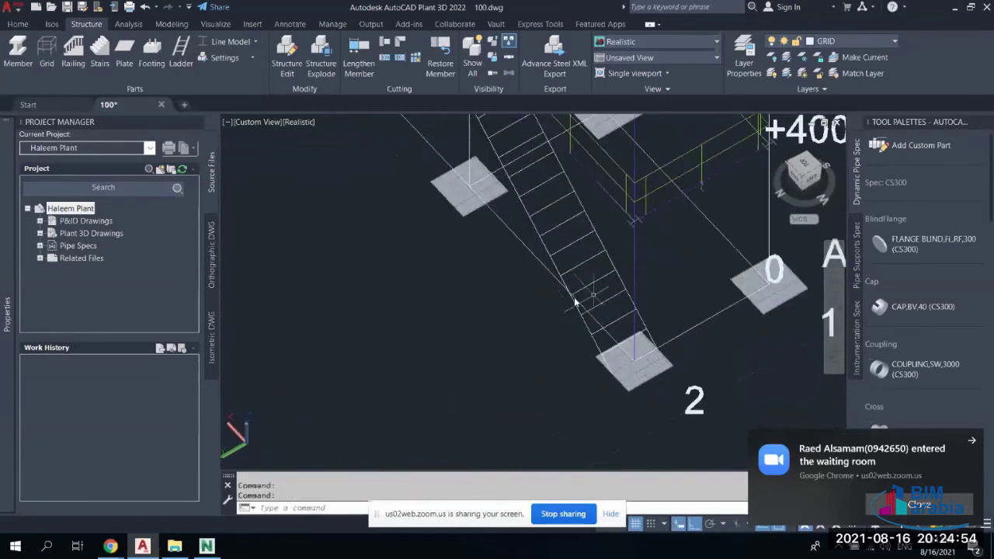
pyautogui.moveTo(577, 324); pyautogui.dragTo(631, 447, button='middle')
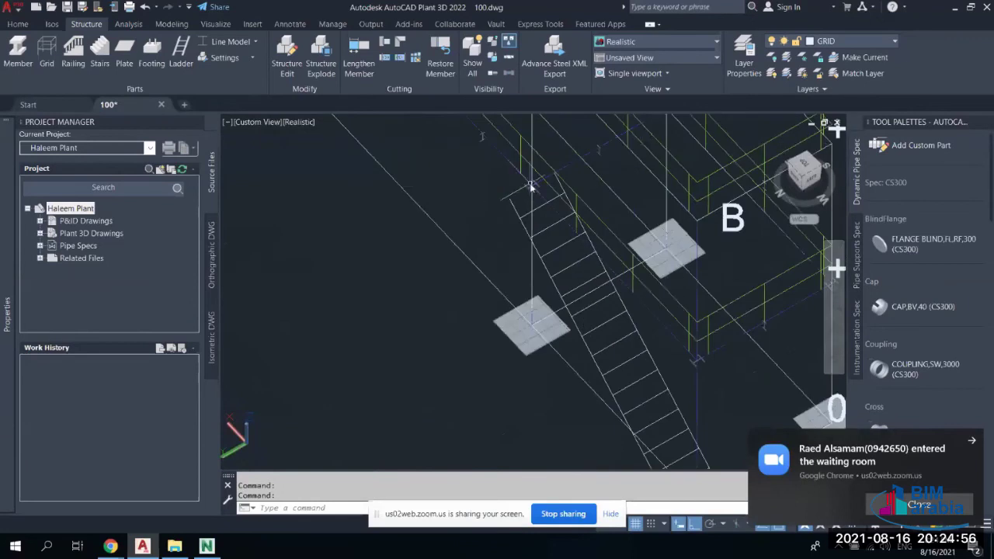
pyautogui.scroll(2, 532, 188)
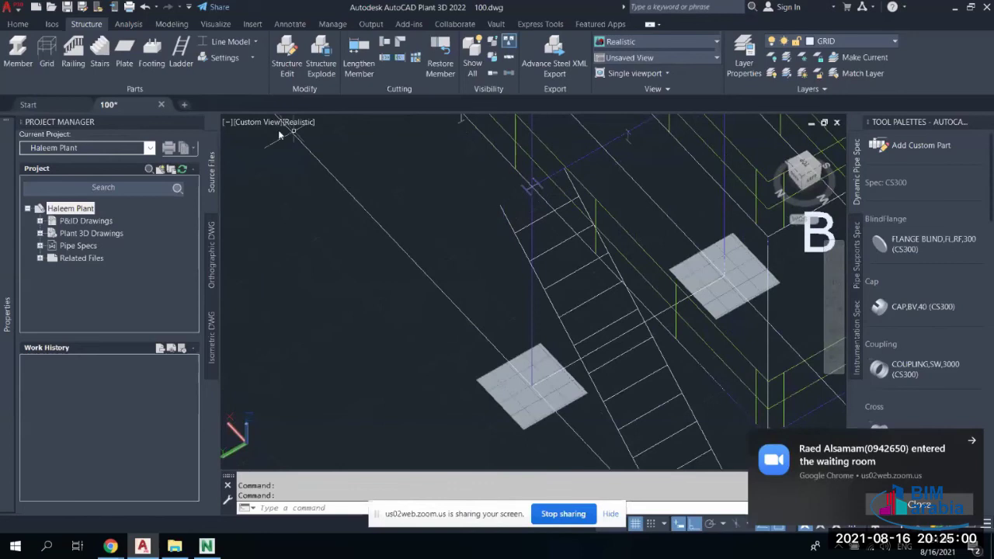
# Start another stair, then replace the Nearest object snap with Midpoint
pyautogui.click(100, 56)
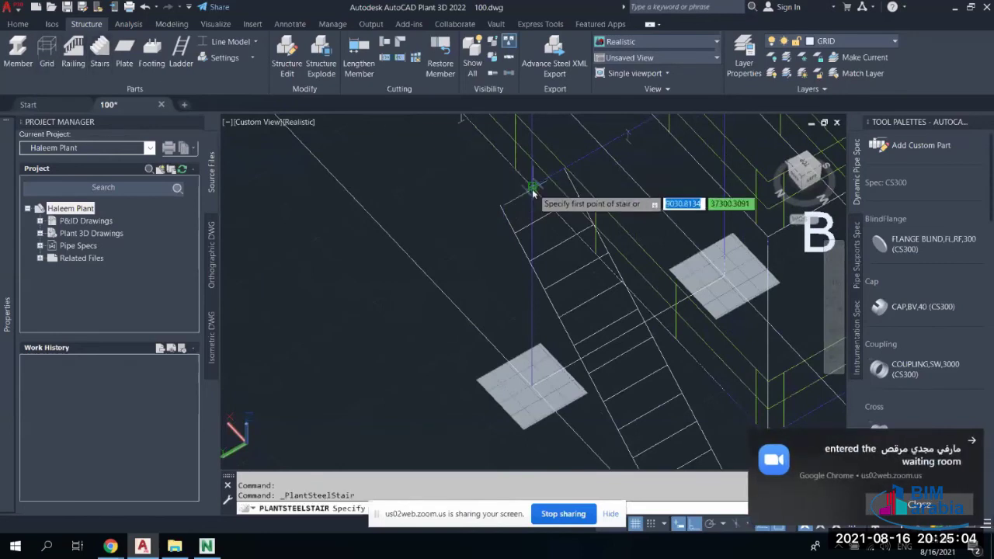
pyautogui.scroll(5, 533, 193)
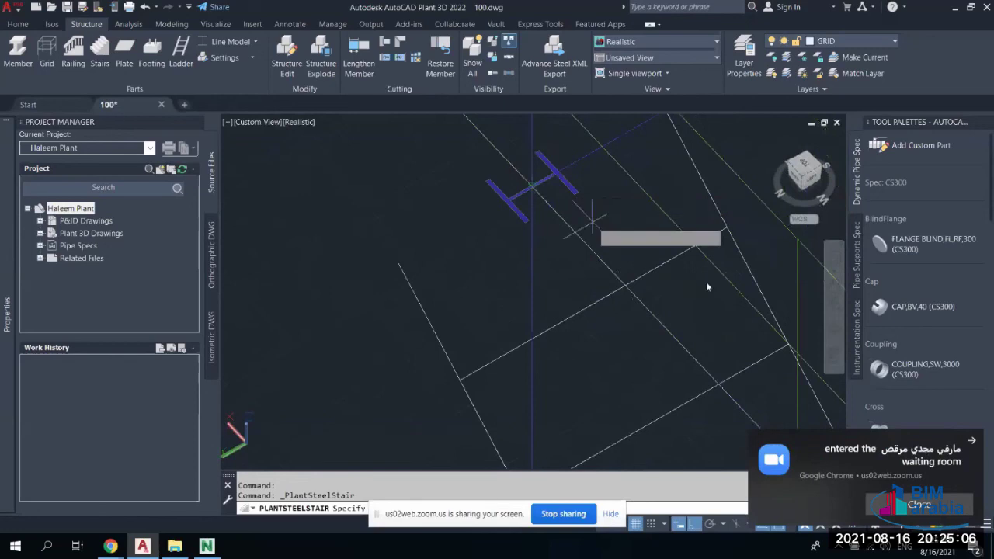
pyautogui.click(973, 443)
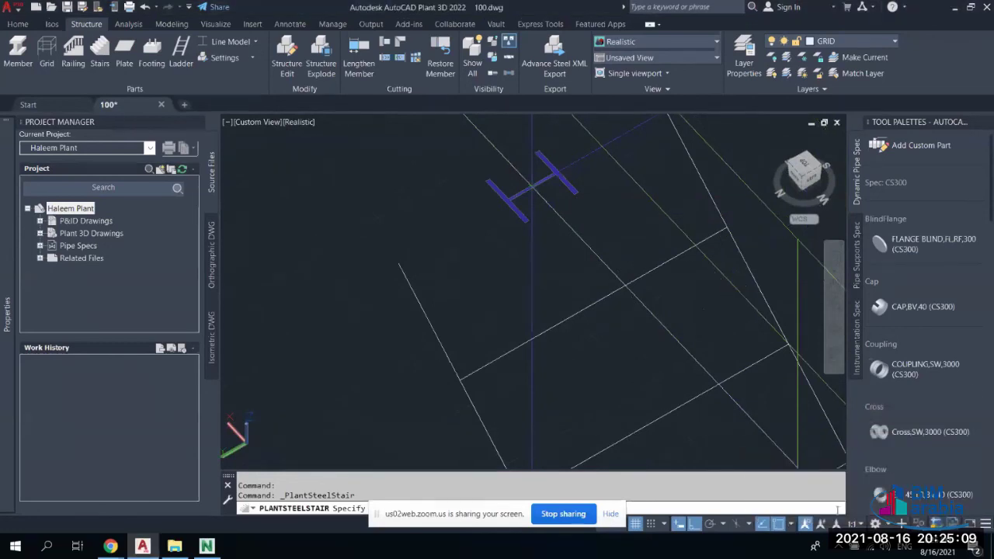
pyautogui.click(793, 526)
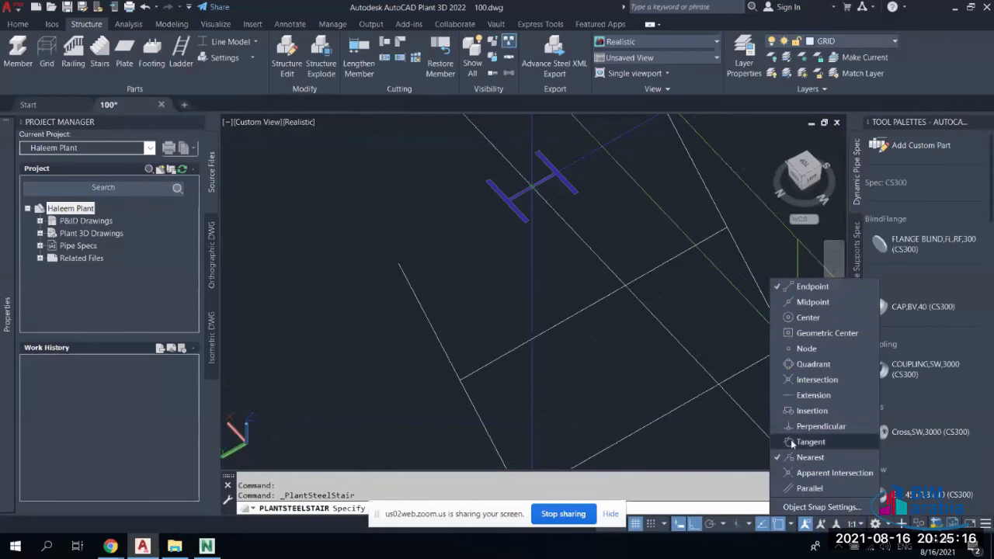
pyautogui.click(810, 457)
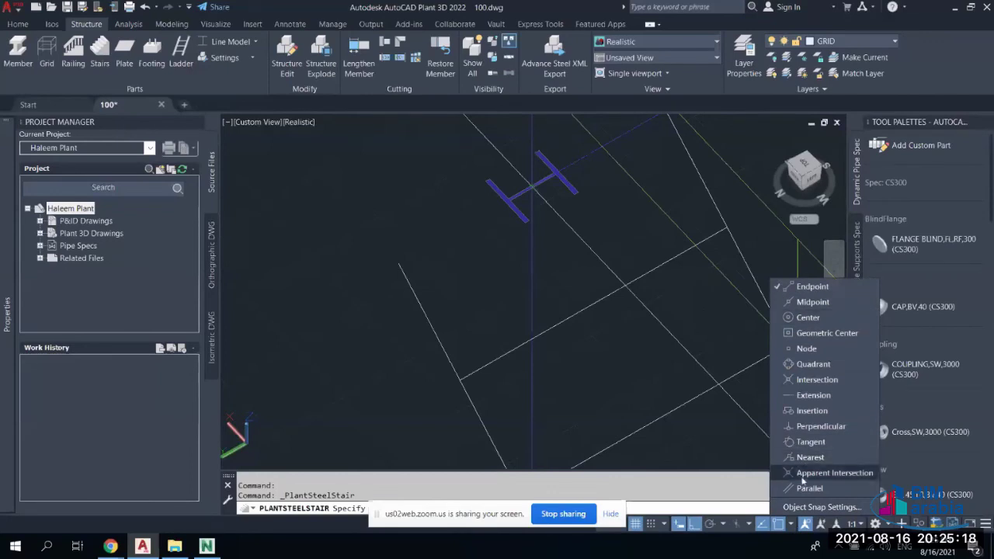
pyautogui.click(821, 307)
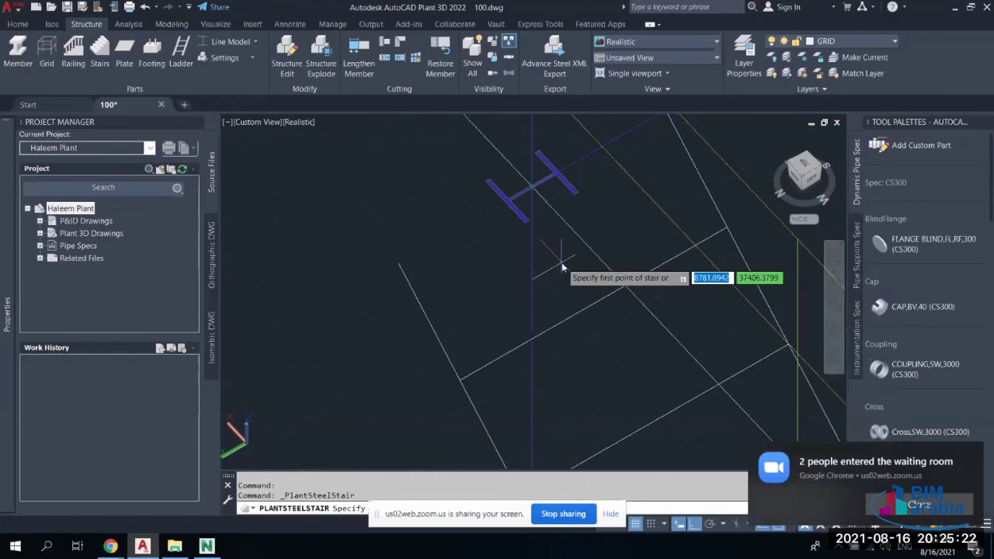
pyautogui.click(532, 188)
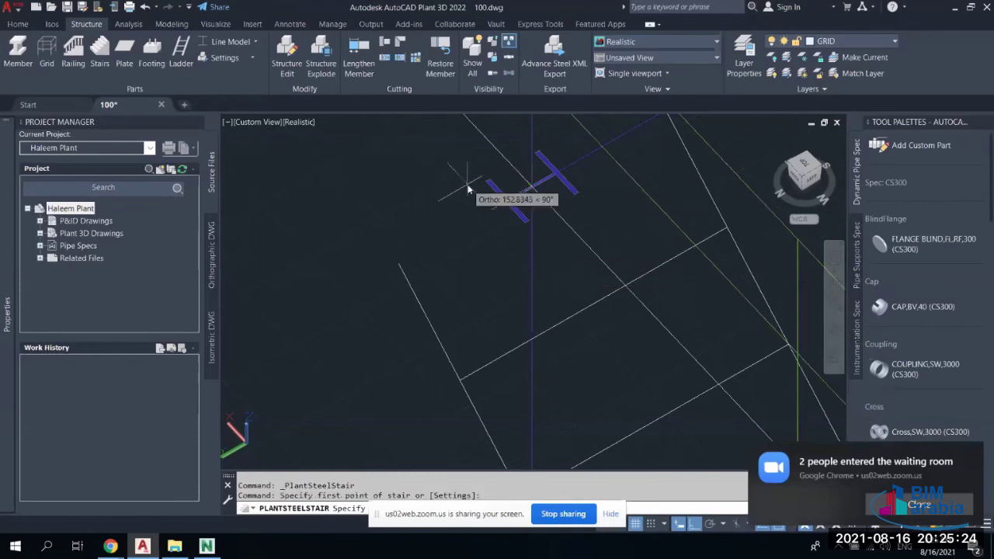
pyautogui.moveTo(462, 191); pyautogui.dragTo(582, 373, button='middle')
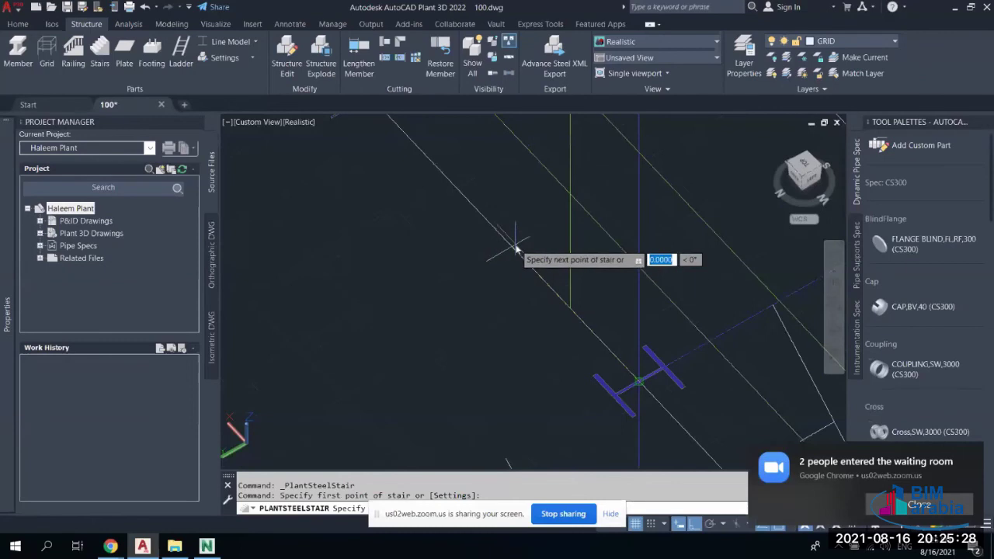
pyautogui.write('1500')
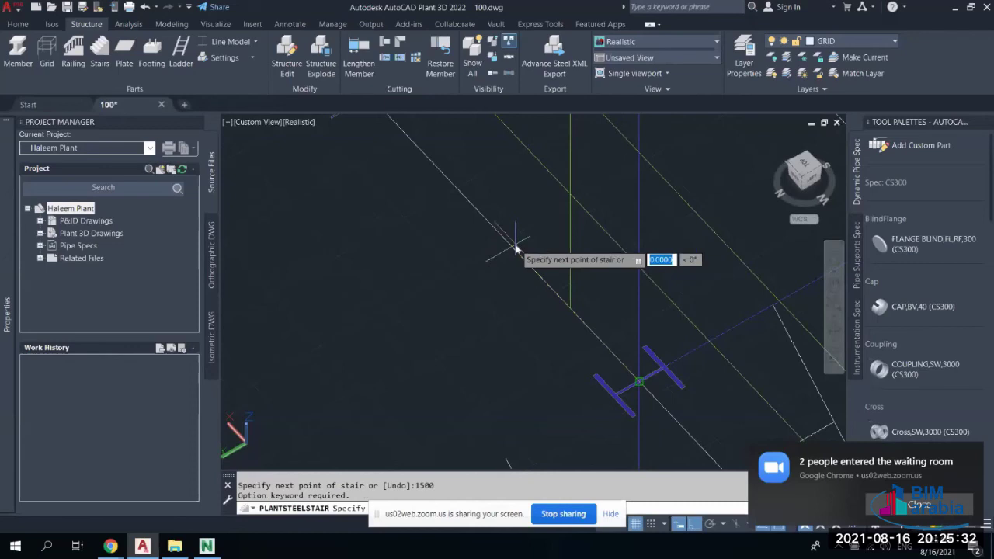
pyautogui.scroll(-2, 519, 177)
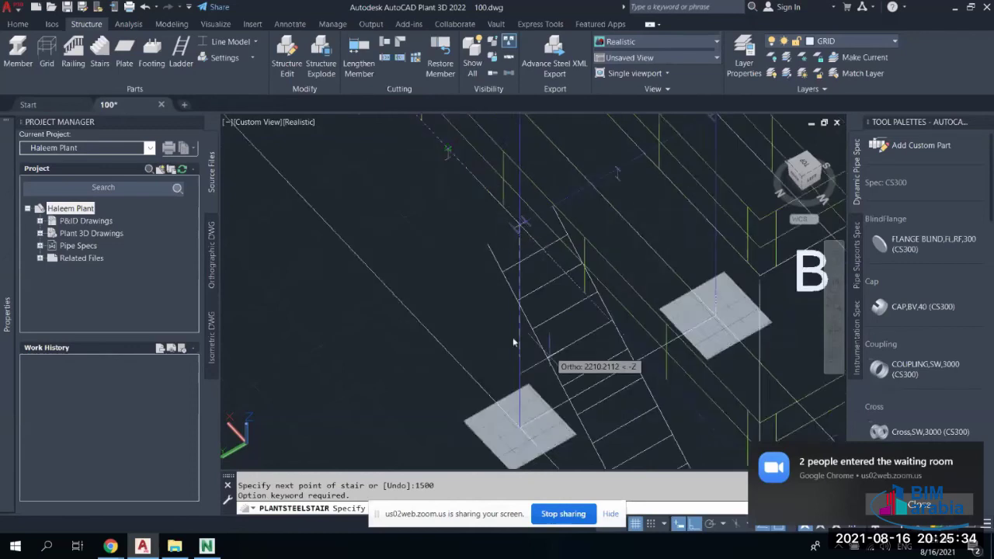
pyautogui.keyDown('shift'); pyautogui.moveTo(514, 337); pyautogui.dragTo(443, 334, button='middle'); pyautogui.keyUp('shift')
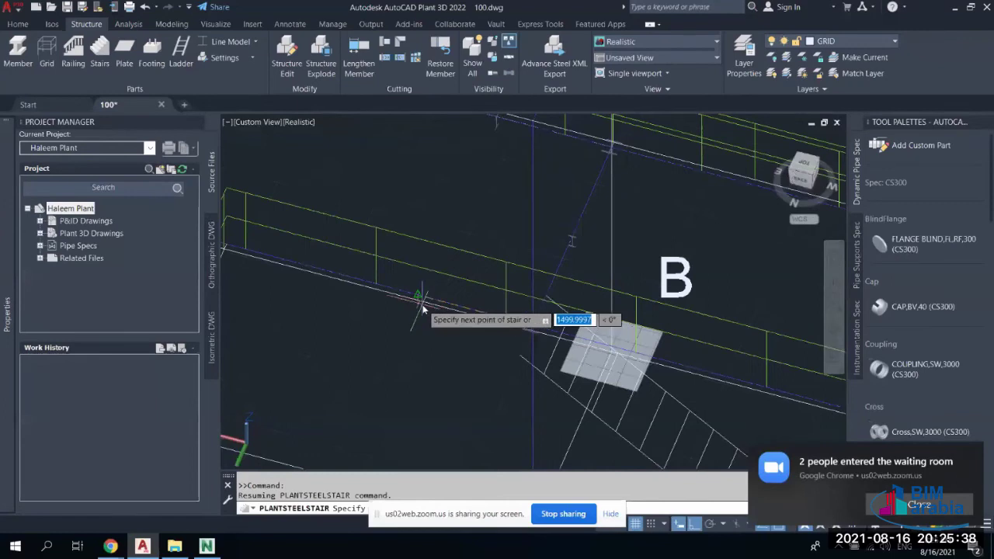
pyautogui.press('Escape')
pyautogui.press('Escape')
pyautogui.press('Escape')
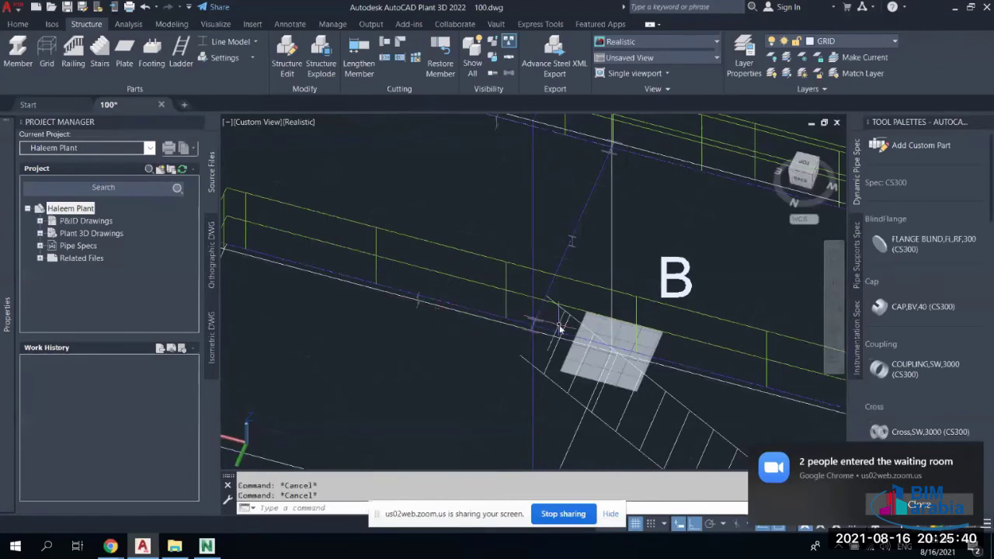
pyautogui.press('Return')
pyautogui.click(538, 331)
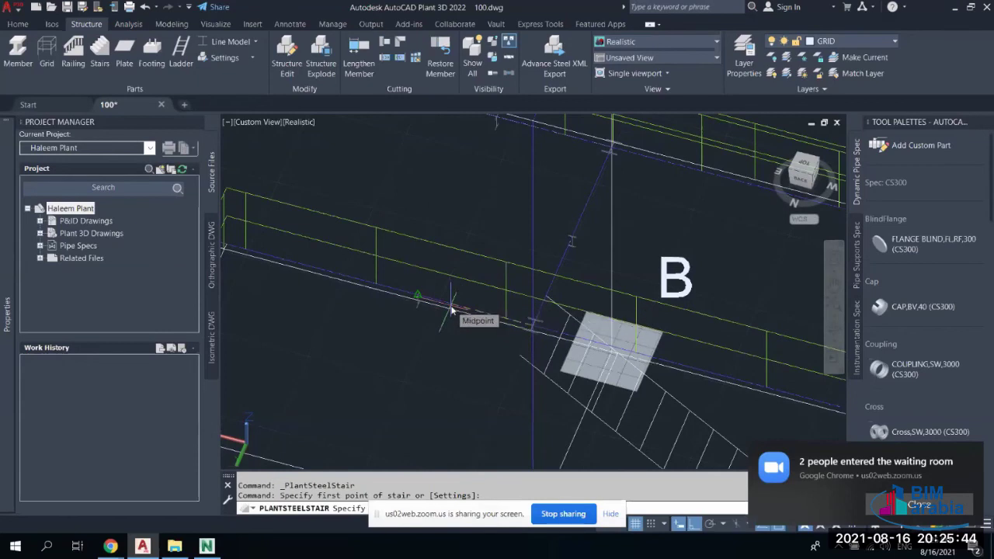
pyautogui.write('150')
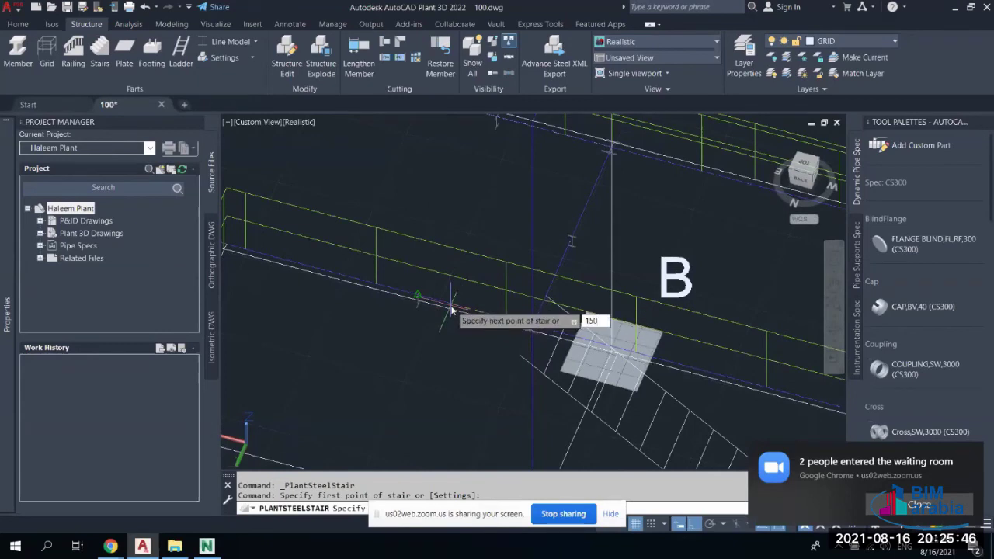
pyautogui.press('Escape')
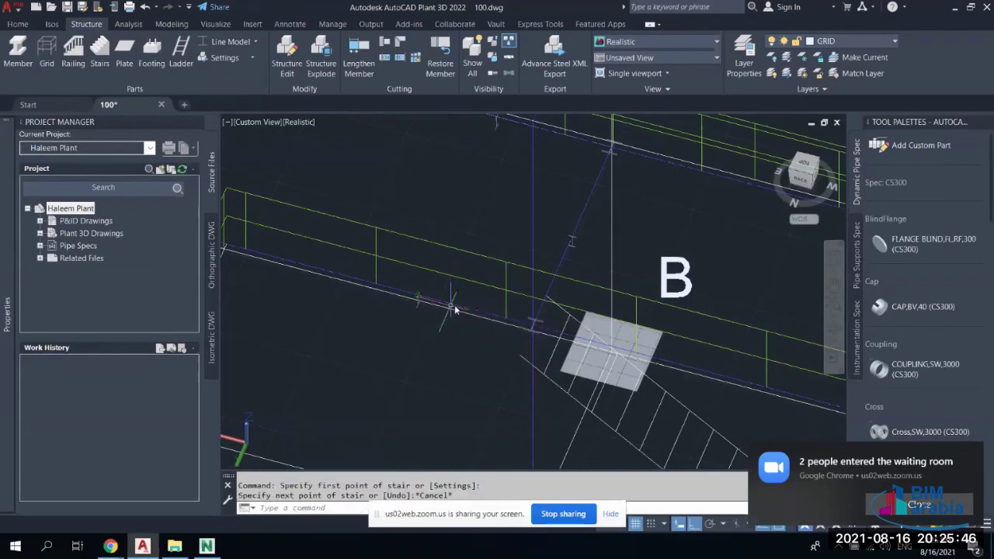
pyautogui.click(791, 524)
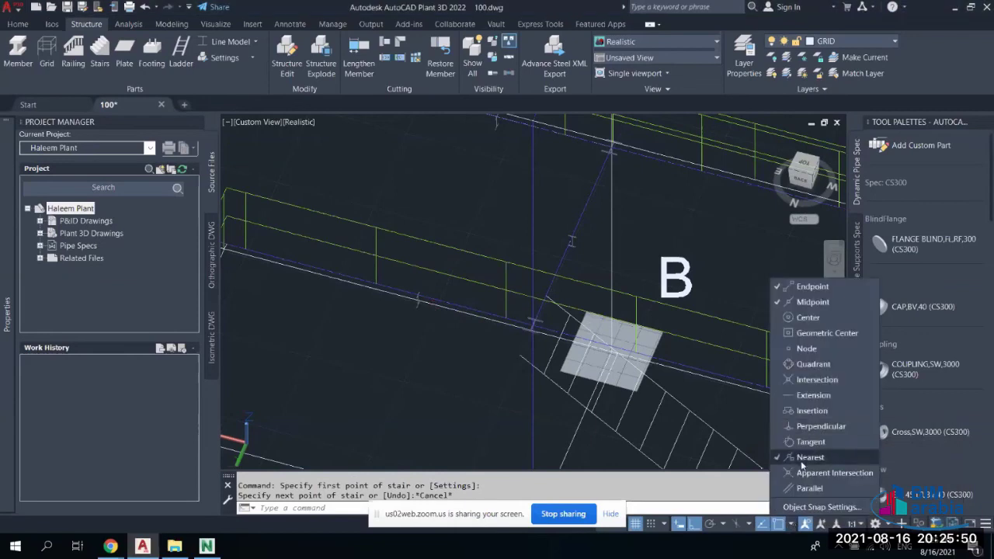
pyautogui.click(444, 215)
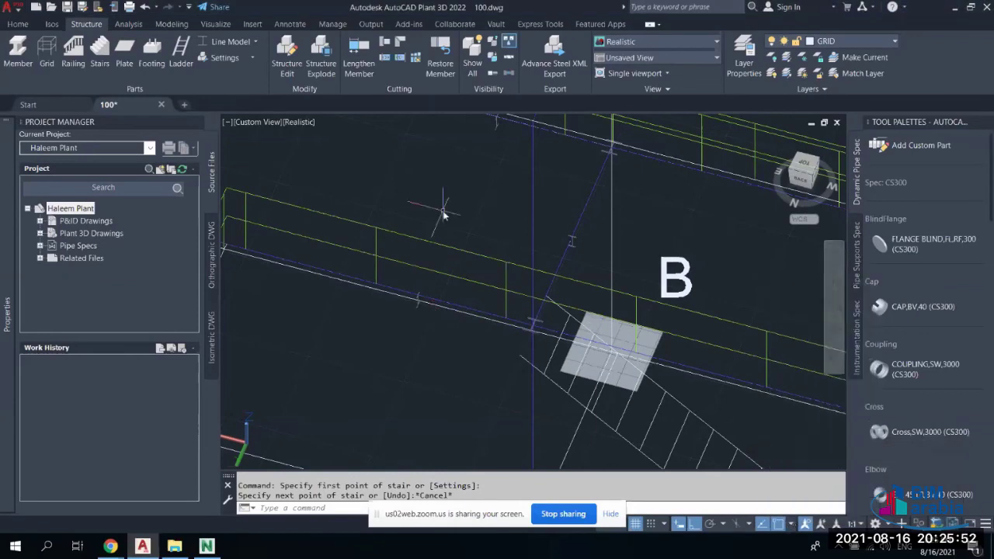
pyautogui.press('Escape')
pyautogui.press('Escape')
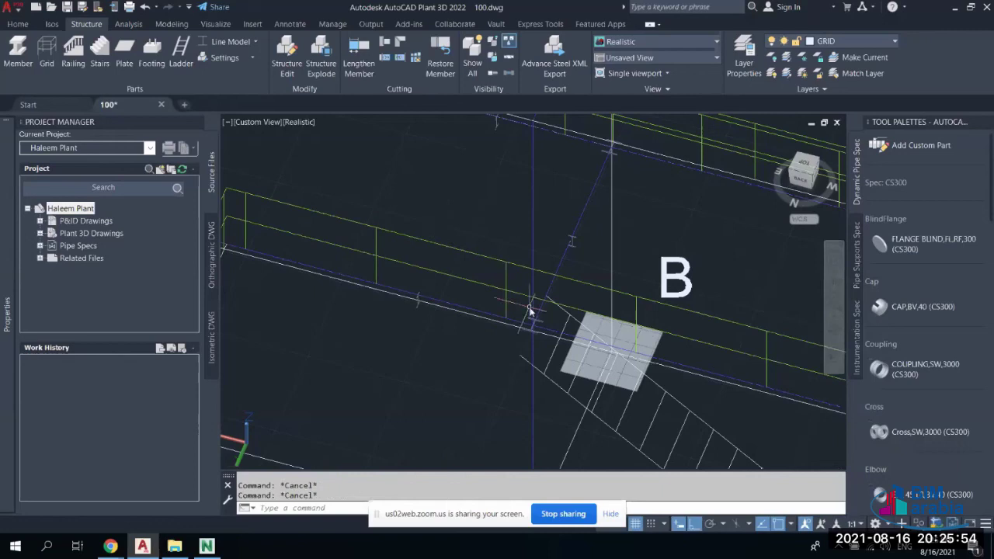
pyautogui.click(105, 61)
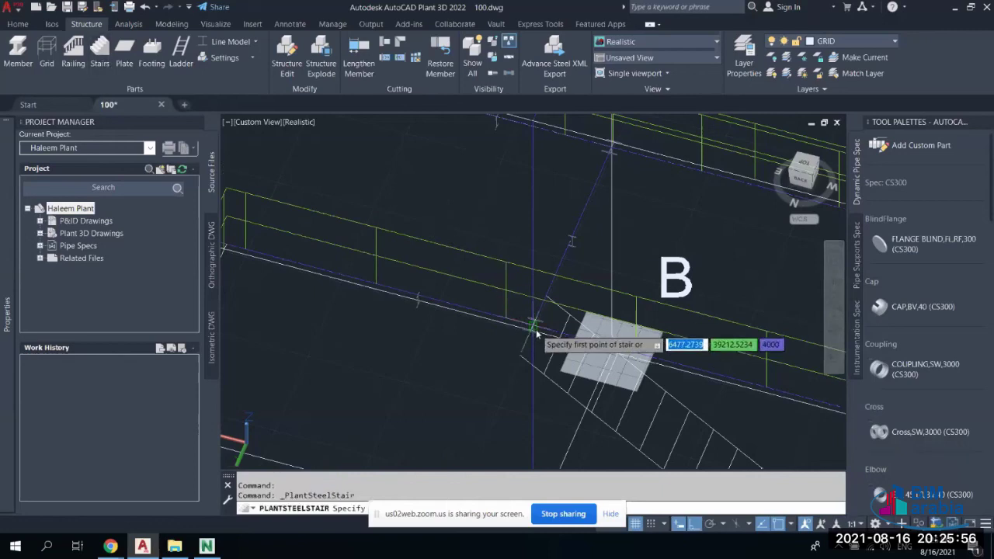
pyautogui.click(361, 287)
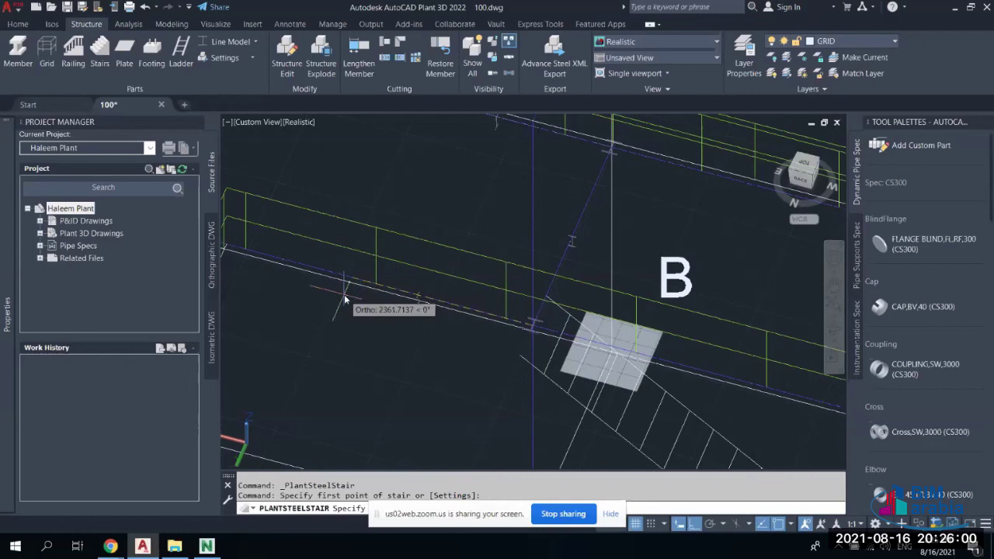
pyautogui.write('1500')
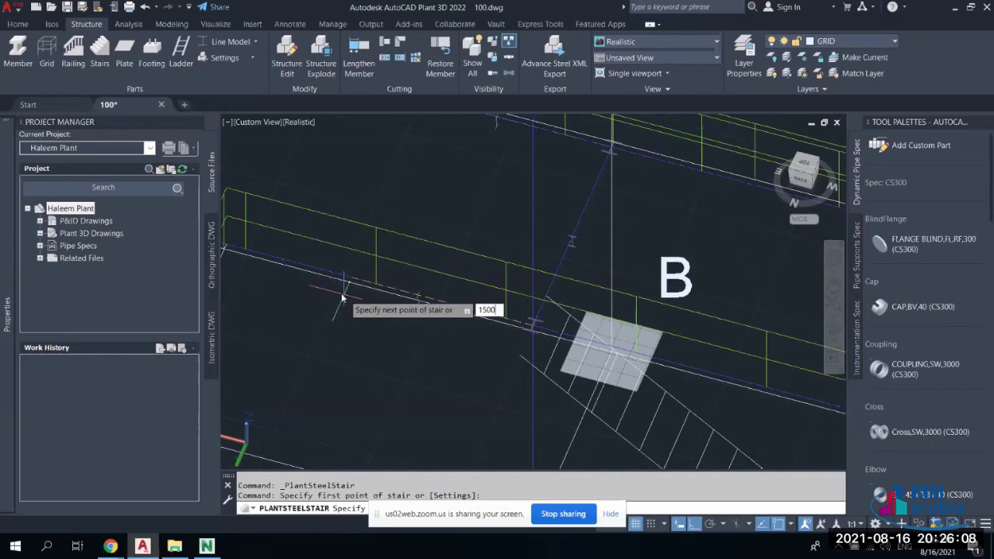
pyautogui.press('Return')
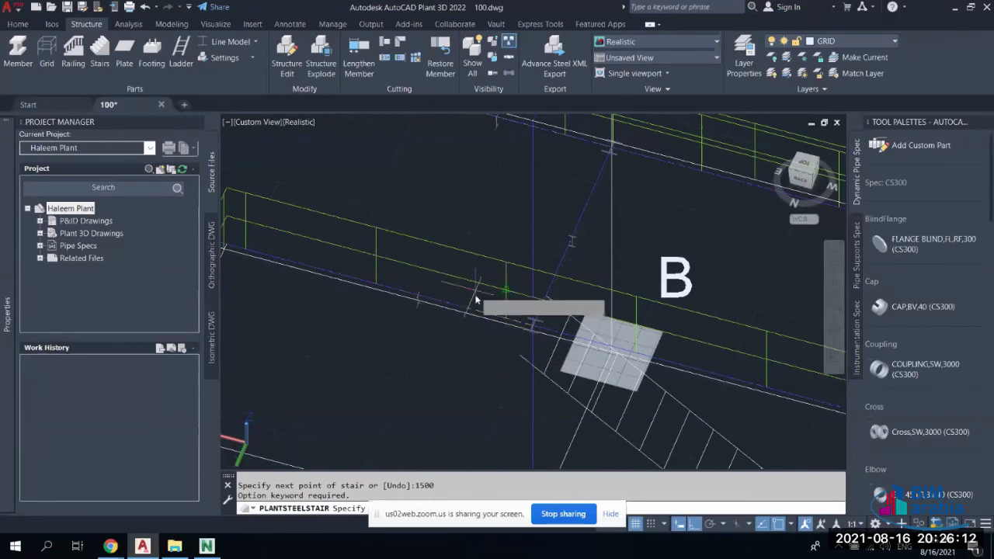
pyautogui.press('Escape')
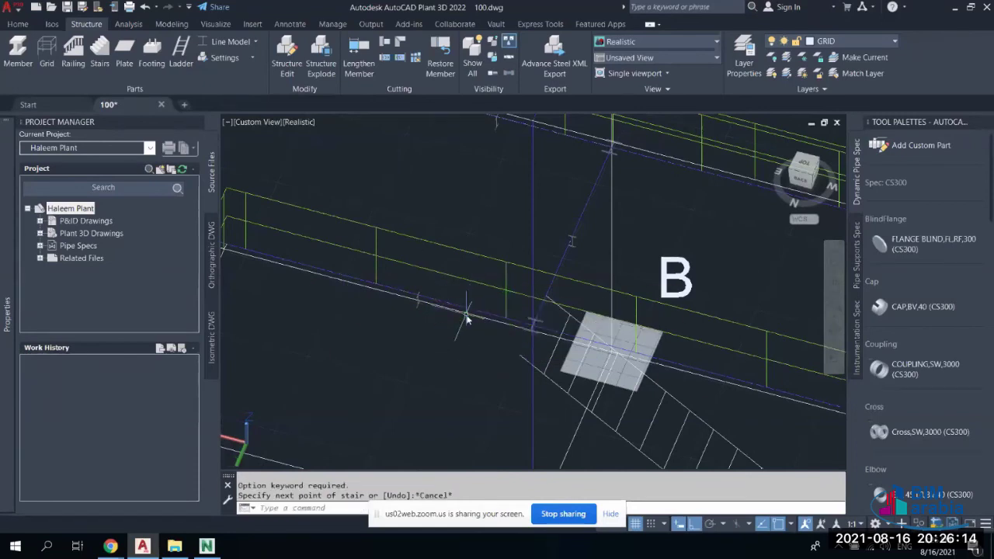
# Draw a 1500-long construction line from the beam end near grid B
pyautogui.scroll(-5, 427, 334)
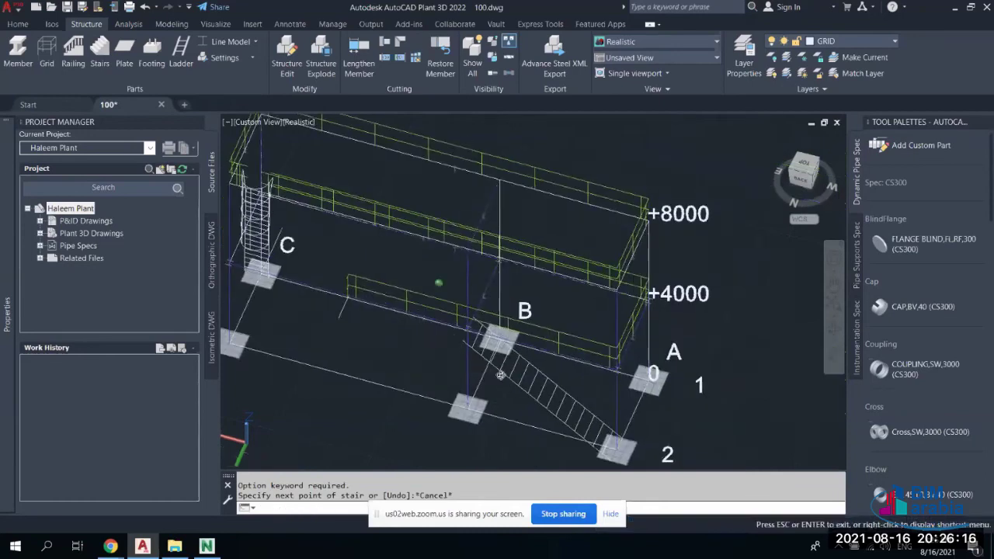
pyautogui.scroll(2, 467, 373)
pyautogui.moveTo(467, 373); pyautogui.dragTo(536, 340, button='middle')
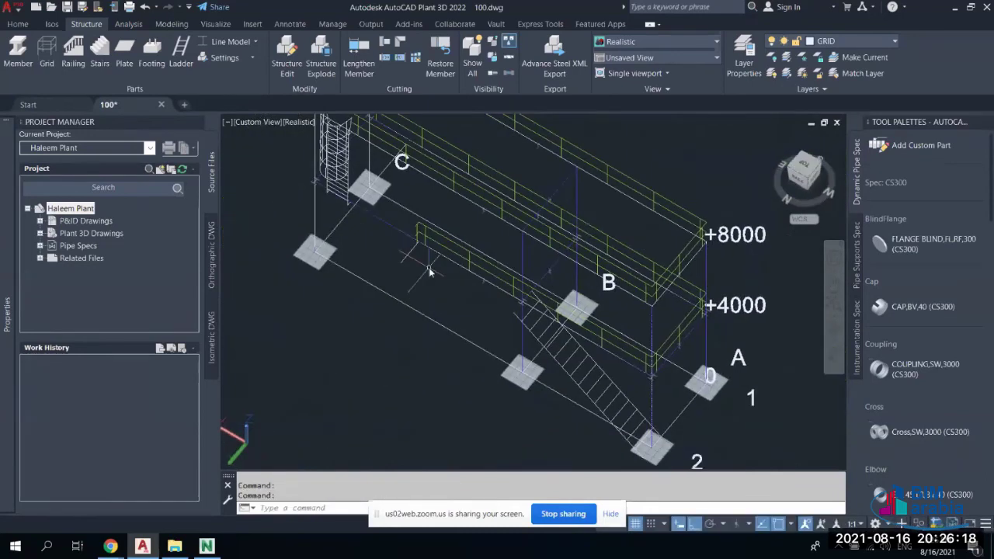
pyautogui.scroll(4, 535, 312)
pyautogui.keyDown('shift'); pyautogui.moveTo(444, 390); pyautogui.dragTo(501, 370, button='middle'); pyautogui.keyUp('shift')
pyautogui.write('l')
pyautogui.press('Return')
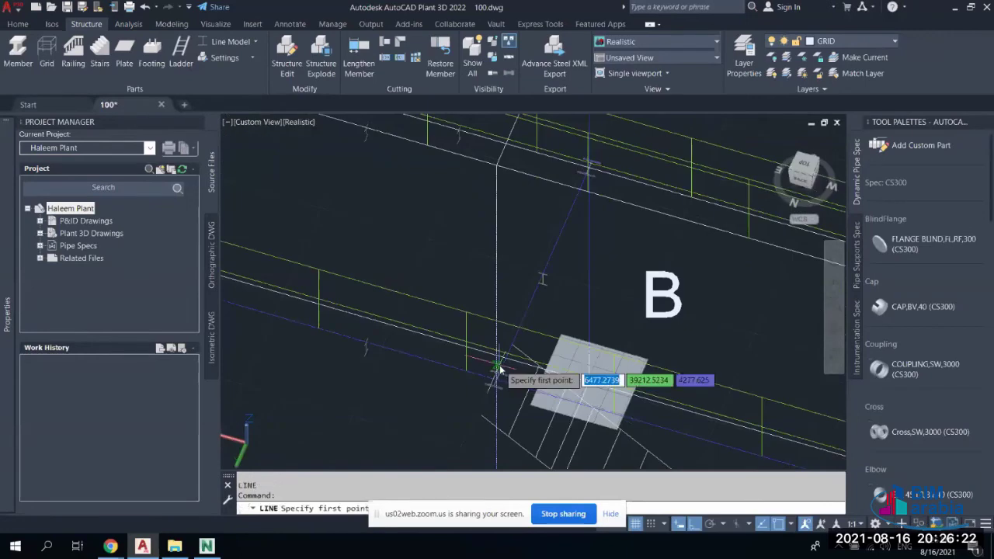
pyautogui.scroll(3, 499, 377)
pyautogui.click(498, 382)
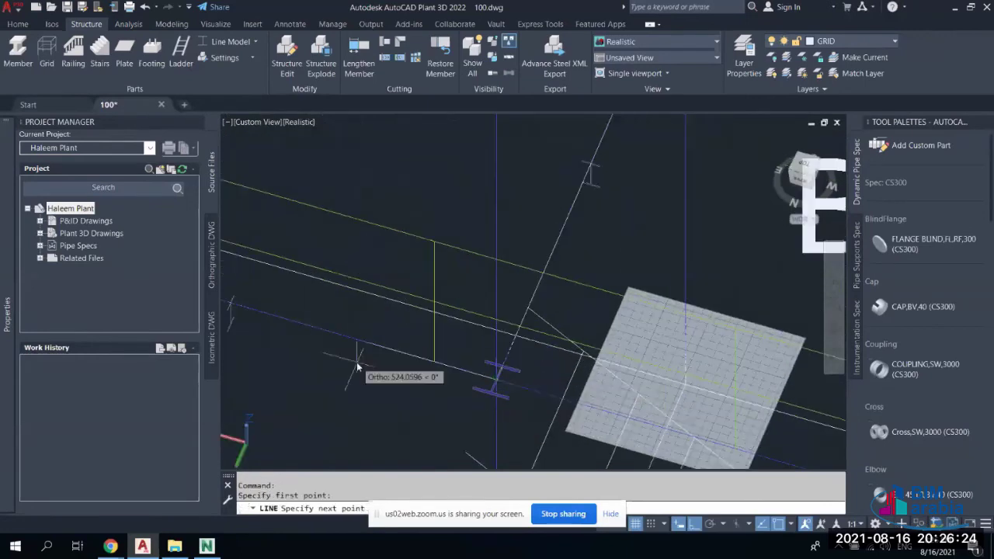
pyautogui.moveTo(355, 362); pyautogui.dragTo(537, 319, button='middle')
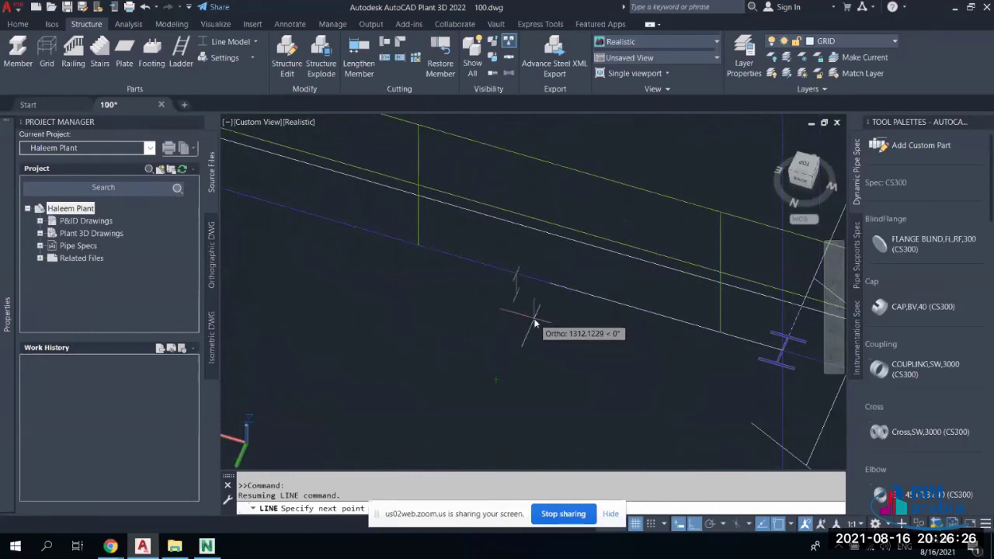
pyautogui.write('1500')
pyautogui.press('Return')
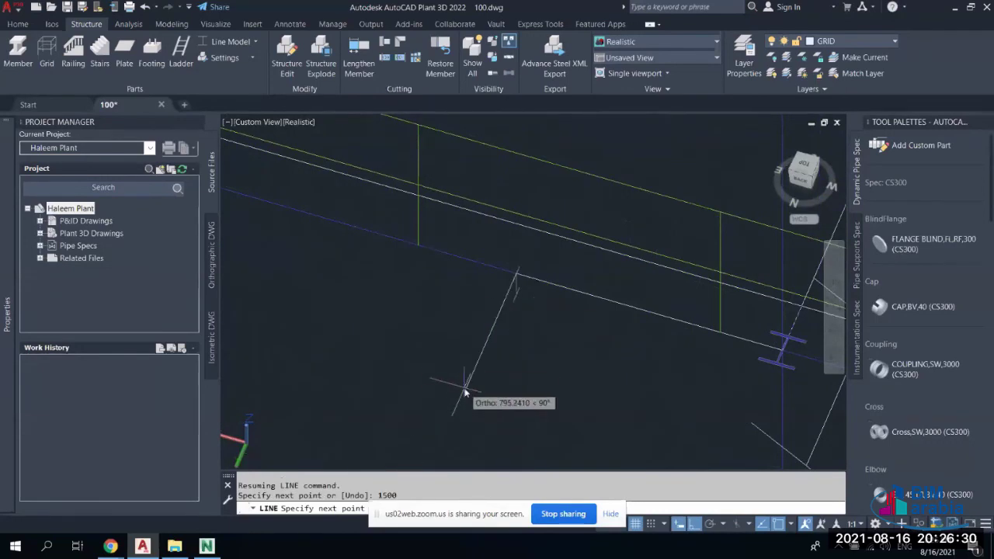
pyautogui.click(457, 399)
pyautogui.press('Escape')
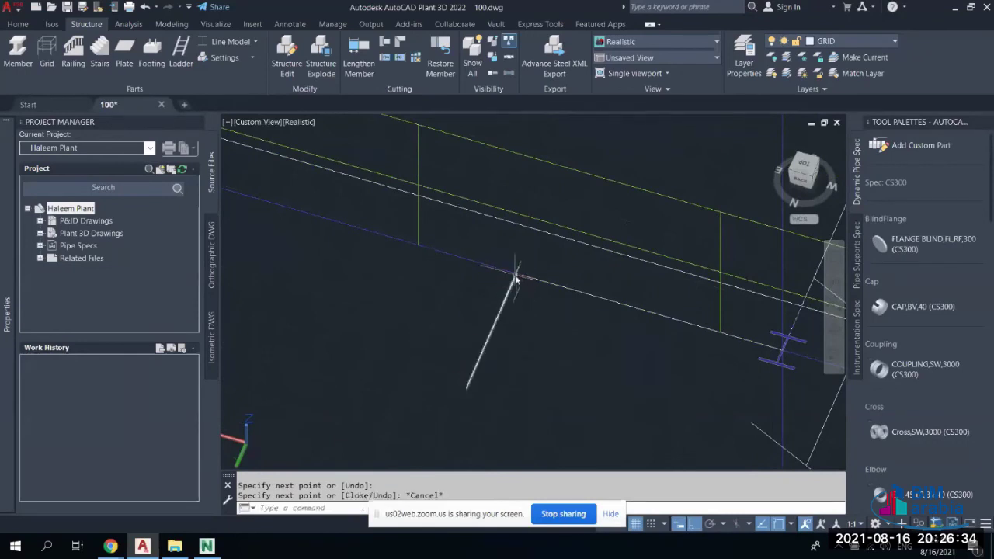
# Draw a second 1500-long construction line from the upper platform corner
pyautogui.scroll(-3, 515, 285)
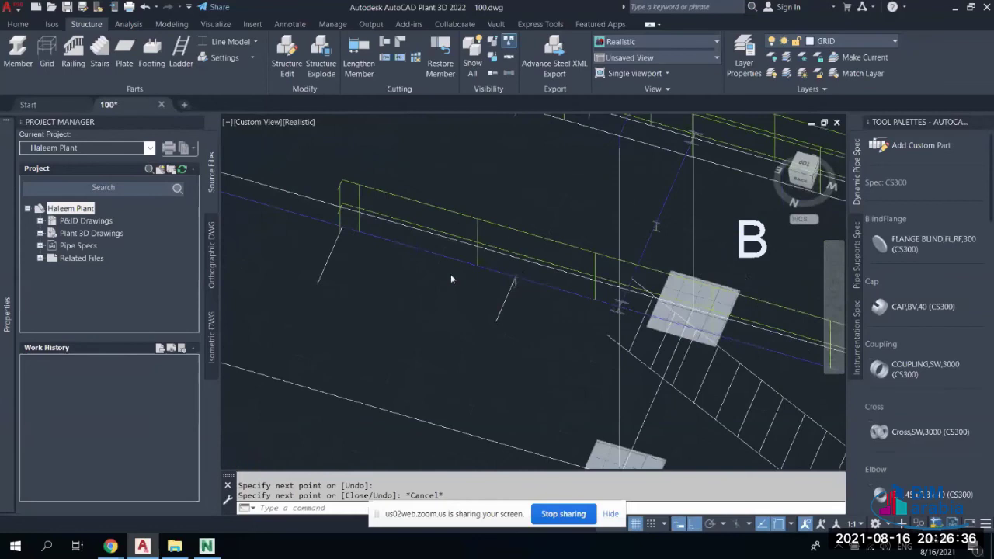
pyautogui.scroll(-3, 450, 274)
pyautogui.moveTo(464, 312); pyautogui.dragTo(731, 208, button='middle')
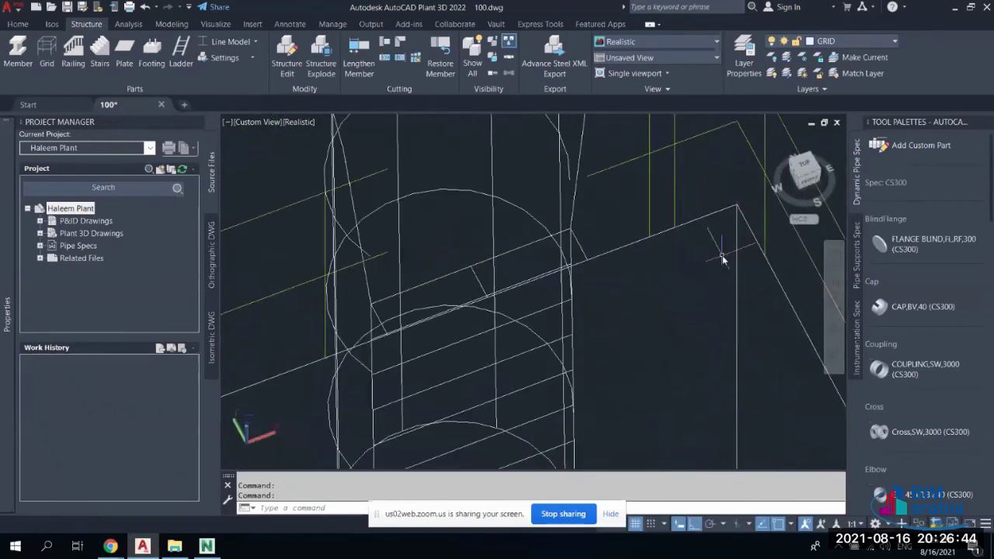
pyautogui.press('Return')
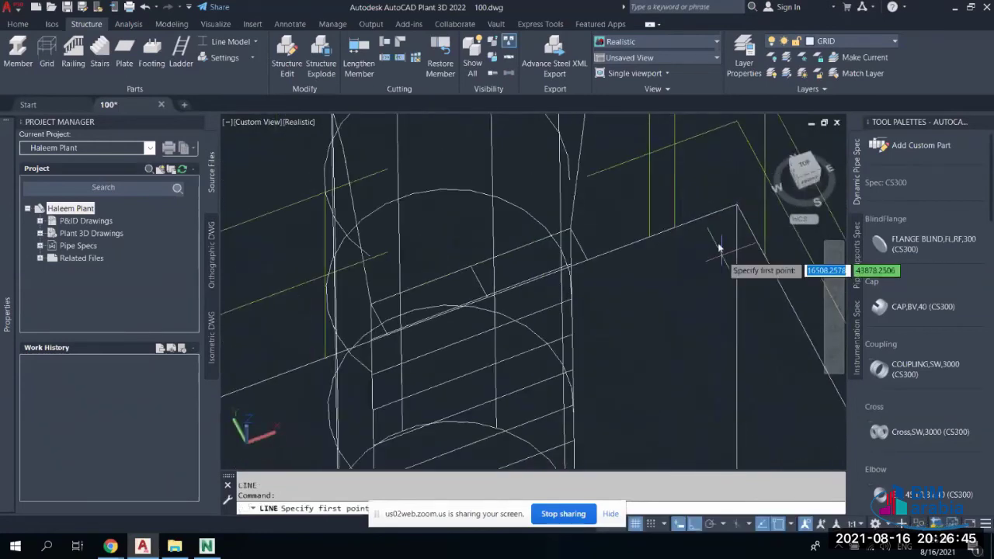
pyautogui.click(738, 208)
pyautogui.moveTo(300, 388); pyautogui.dragTo(488, 301, button='middle')
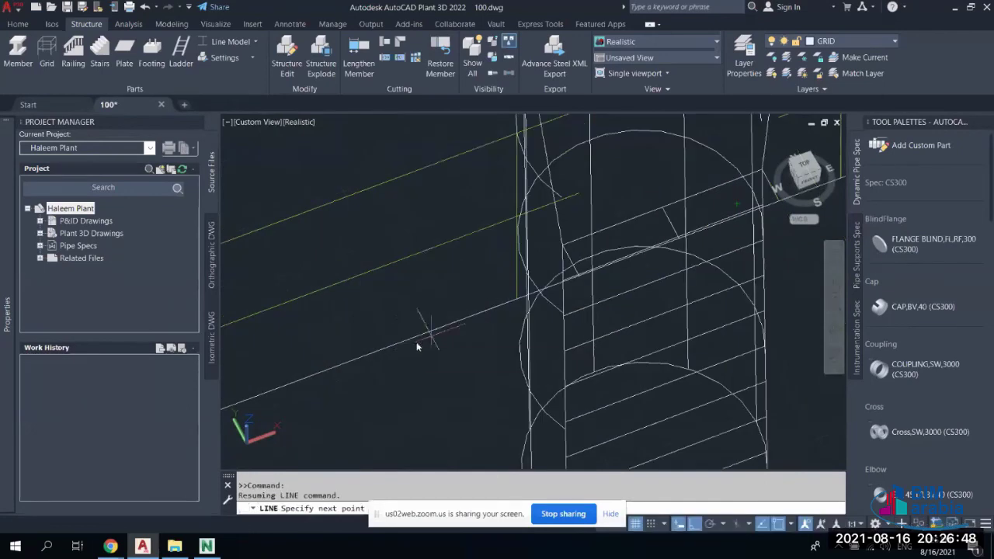
pyautogui.write('15')
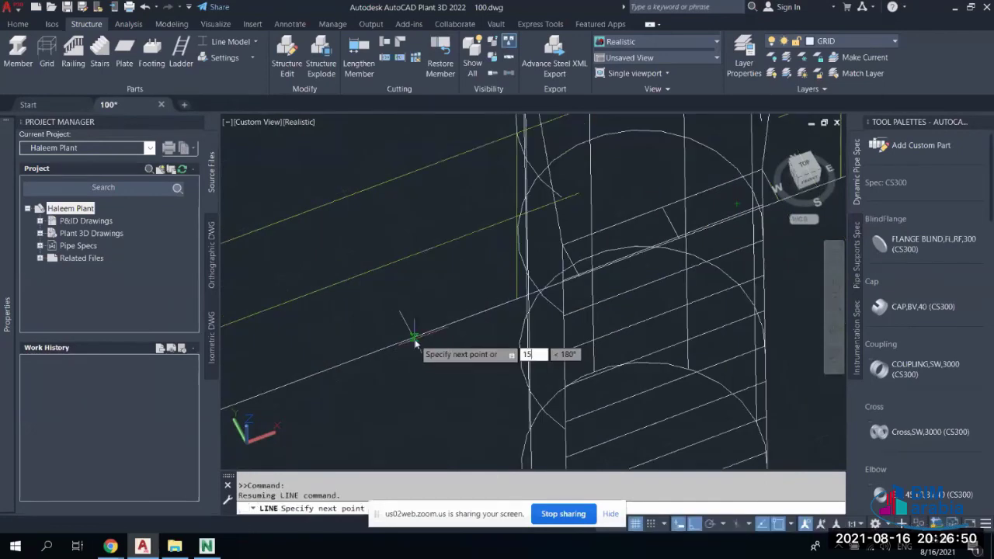
pyautogui.write('00')
pyautogui.press('Return')
pyautogui.keyDown('shift'); pyautogui.moveTo(389, 244); pyautogui.dragTo(466, 295, button='middle'); pyautogui.keyUp('shift')
pyautogui.keyDown('shift'); pyautogui.moveTo(447, 353); pyautogui.dragTo(554, 228, button='middle'); pyautogui.keyUp('shift')
pyautogui.click(440, 248)
pyautogui.press('Escape')
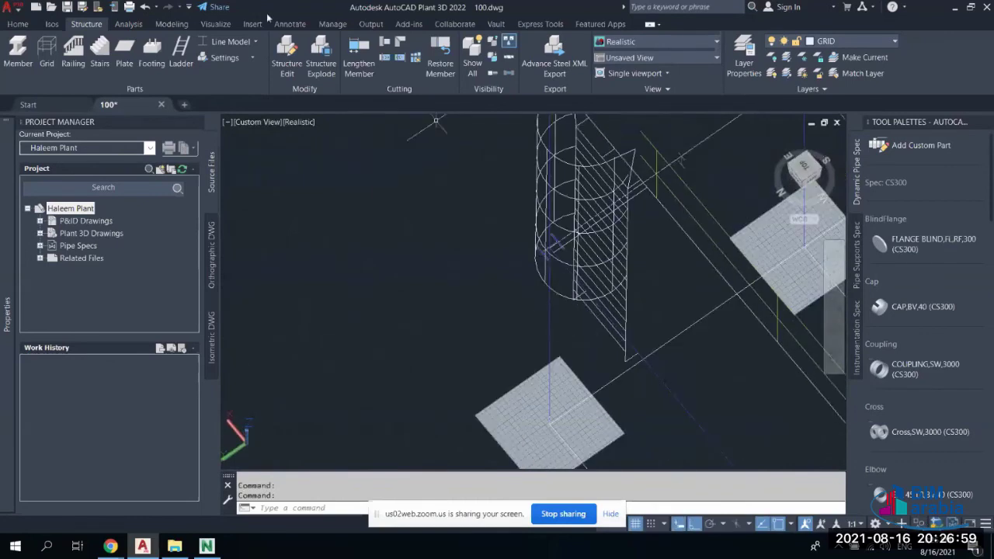
# Switch the structure display to Outline Model and orbit toward the ladder
pyautogui.click(239, 57)
pyautogui.click(230, 41)
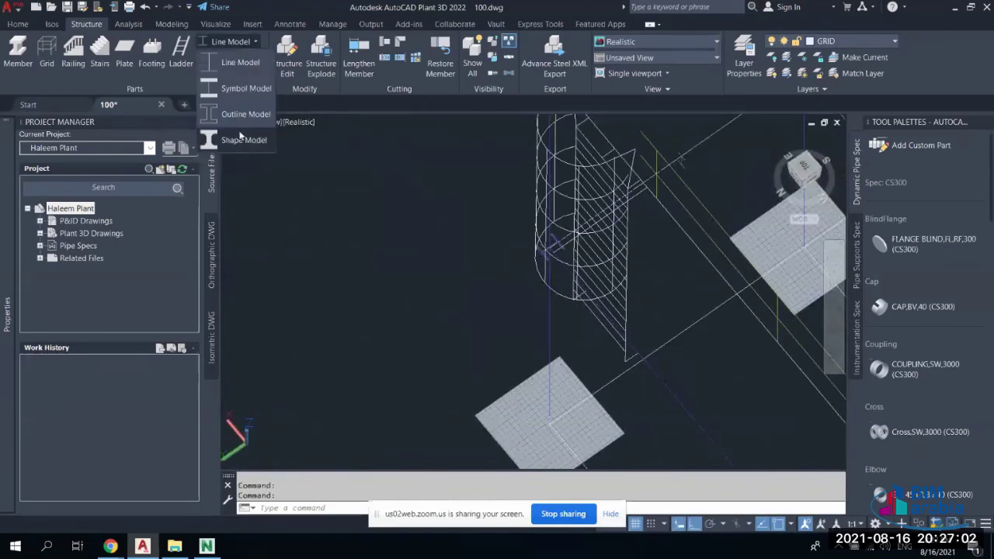
pyautogui.click(389, 206)
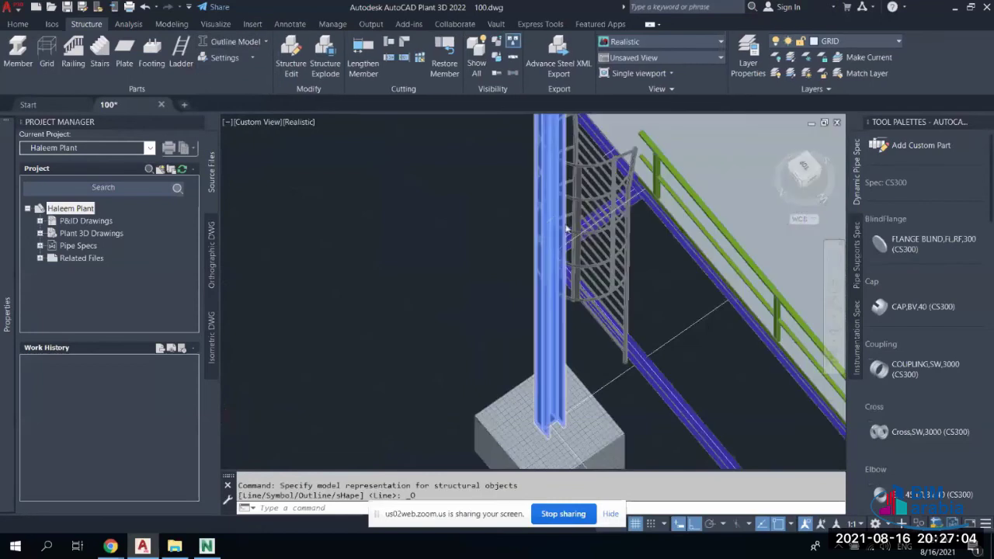
pyautogui.scroll(-5, 548, 248)
pyautogui.keyDown('shift'); pyautogui.moveTo(590, 275); pyautogui.dragTo(575, 264, button='middle'); pyautogui.keyUp('shift')
pyautogui.scroll(4, 575, 264)
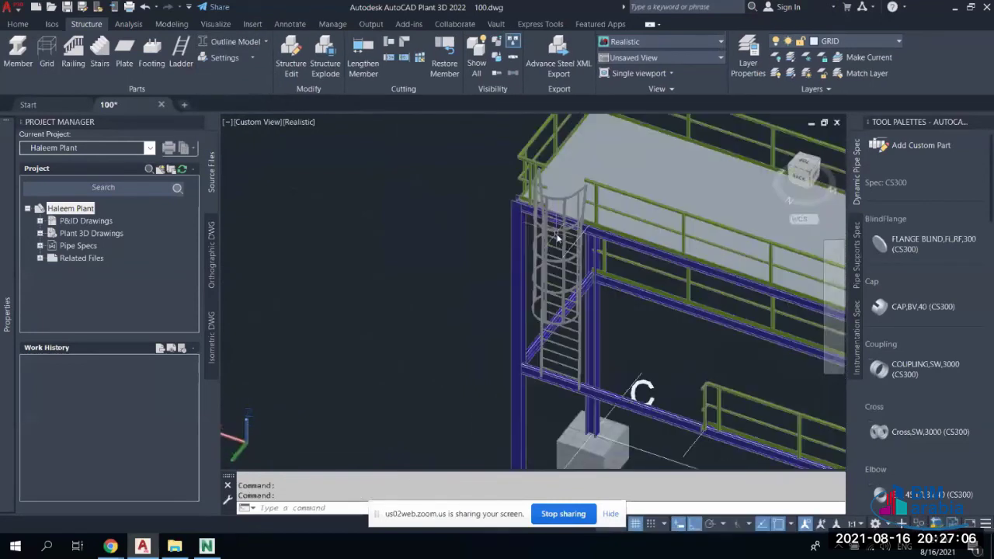
# Window-select the caged ladder near grid C and delete it
pyautogui.click(549, 237)
pyautogui.click(541, 243)
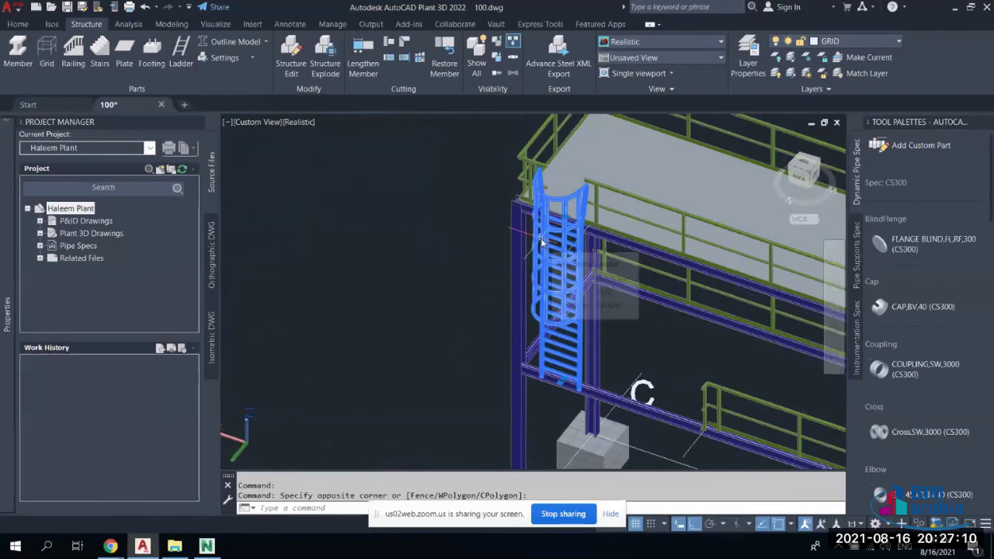
pyautogui.press('Delete')
pyautogui.scroll(5, 586, 214)
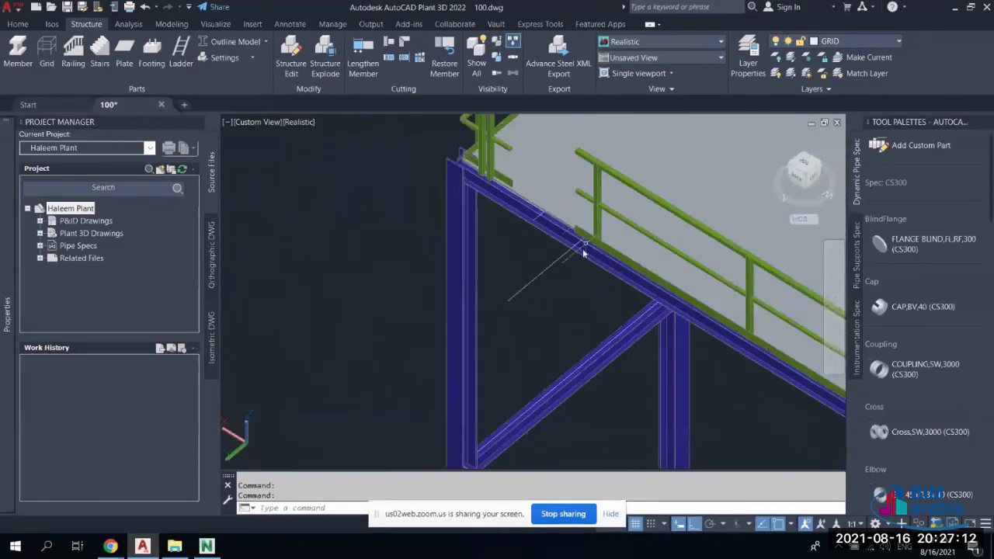
pyautogui.scroll(-3, 579, 252)
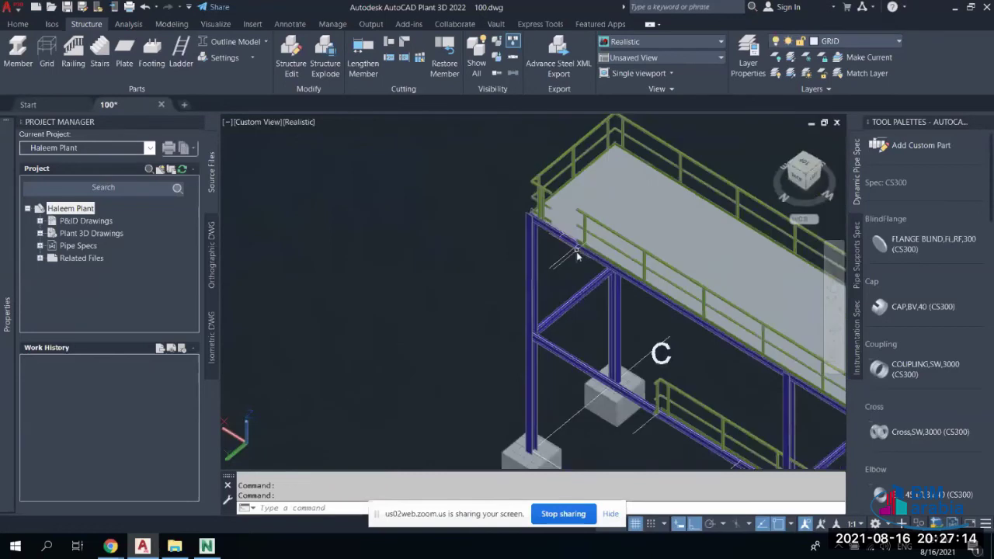
pyautogui.scroll(-5, 577, 256)
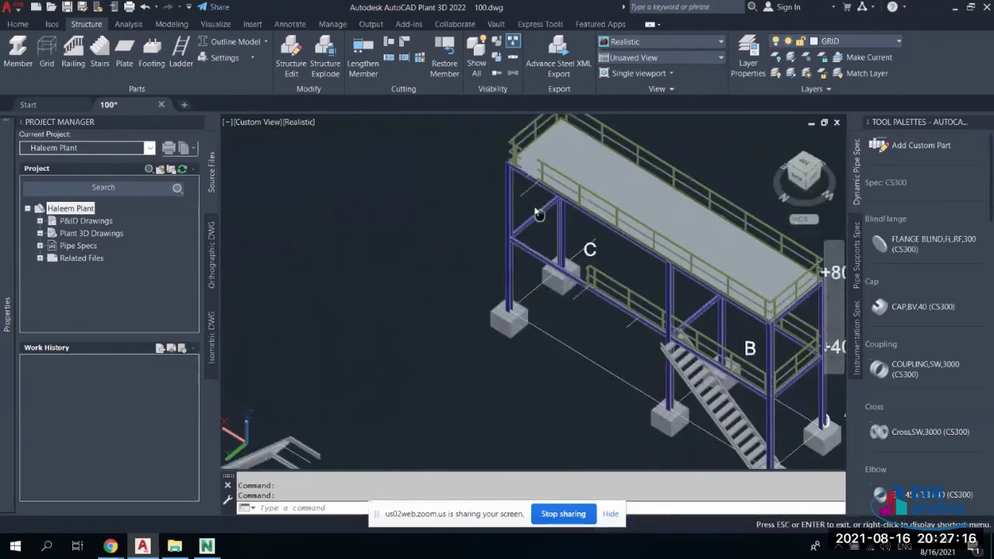
pyautogui.scroll(3, 614, 292)
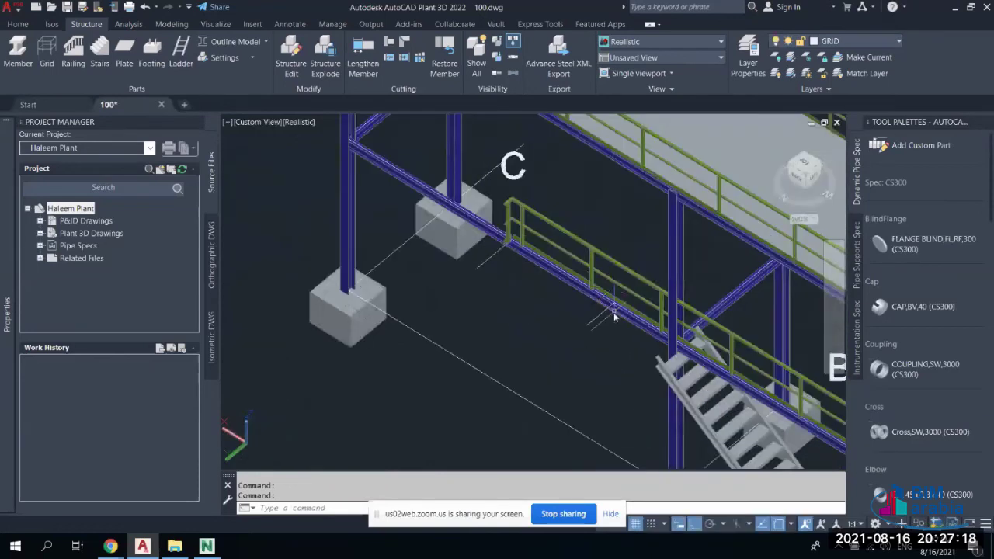
pyautogui.scroll(-5, 610, 309)
pyautogui.scroll(4, 594, 257)
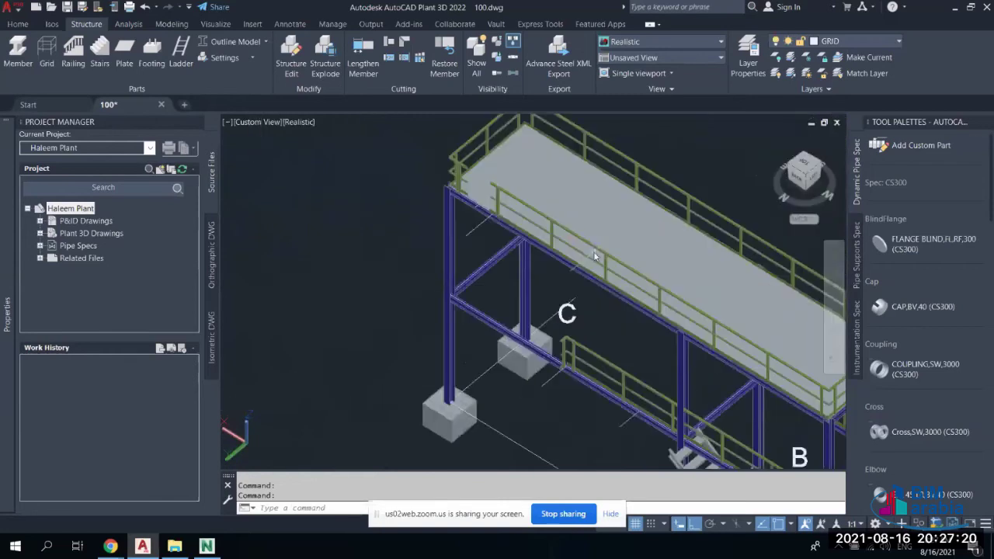
# Return members to line display and start a stair at the construction line's end
pyautogui.click(98, 51)
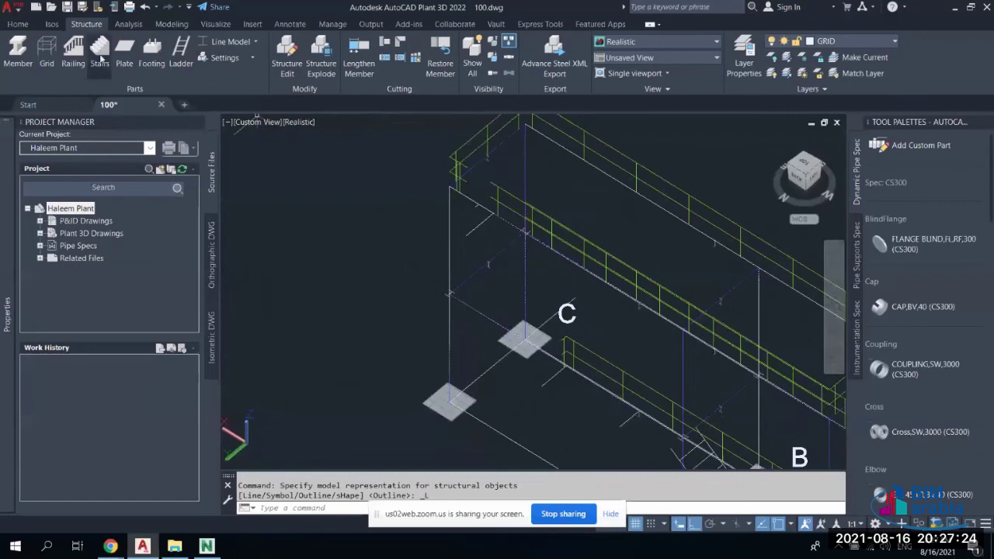
pyautogui.scroll(3, 547, 315)
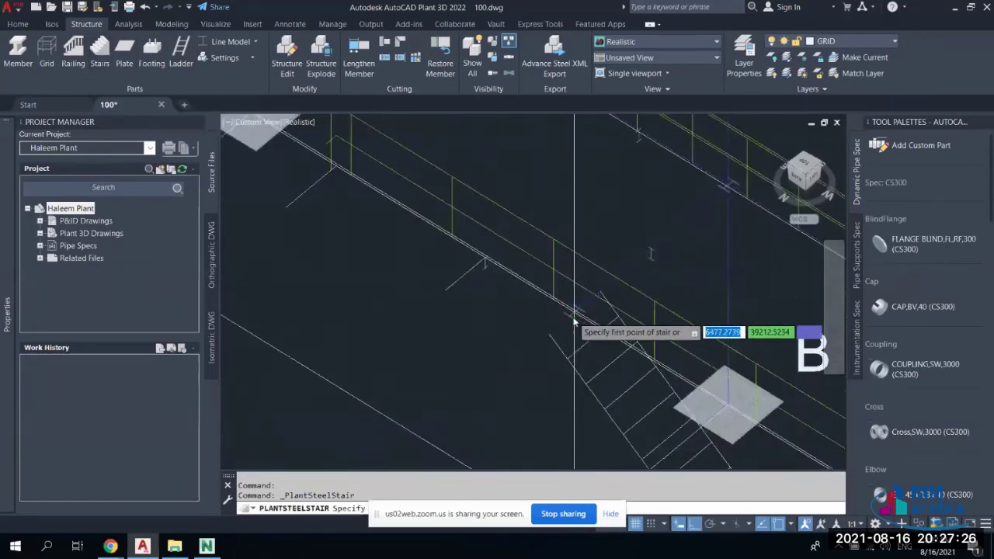
pyautogui.moveTo(578, 327)
pyautogui.keyDown('shift'); pyautogui.mouseDown(button='middle')
pyautogui.moveTo(553, 339)
pyautogui.moveTo(566, 337)
pyautogui.mouseUp(button='middle'); pyautogui.keyUp('shift')
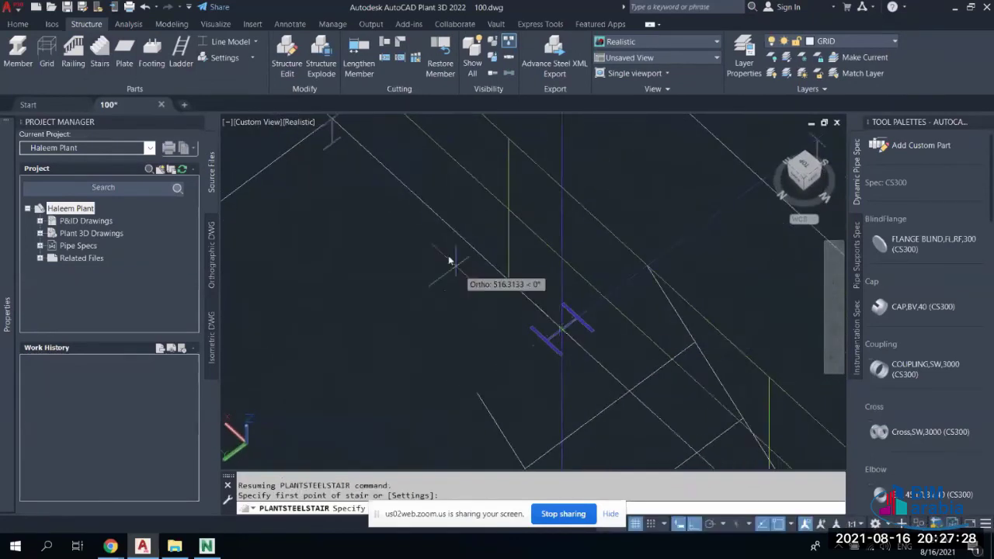
pyautogui.moveTo(455, 271); pyautogui.dragTo(488, 322, button='middle')
pyautogui.click(403, 210)
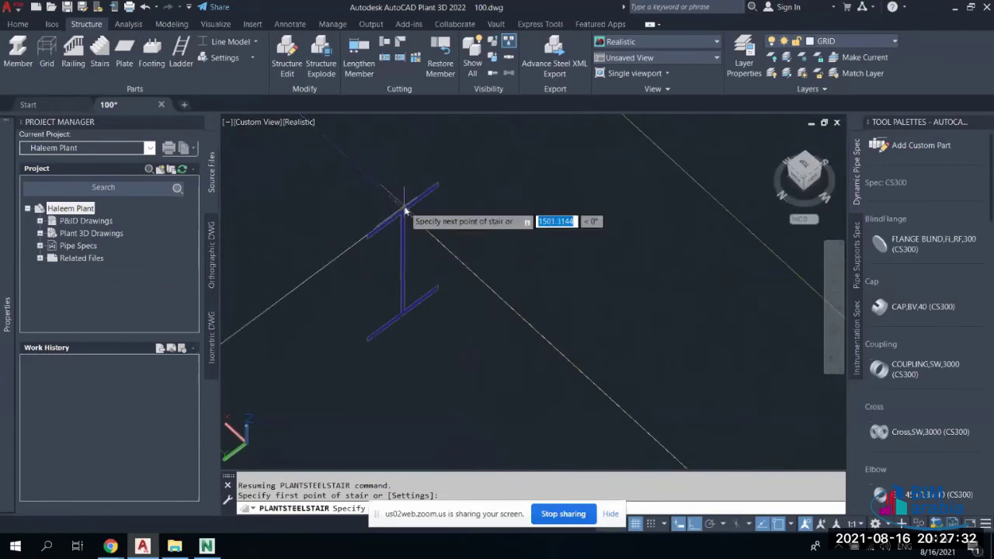
pyautogui.click(404, 210)
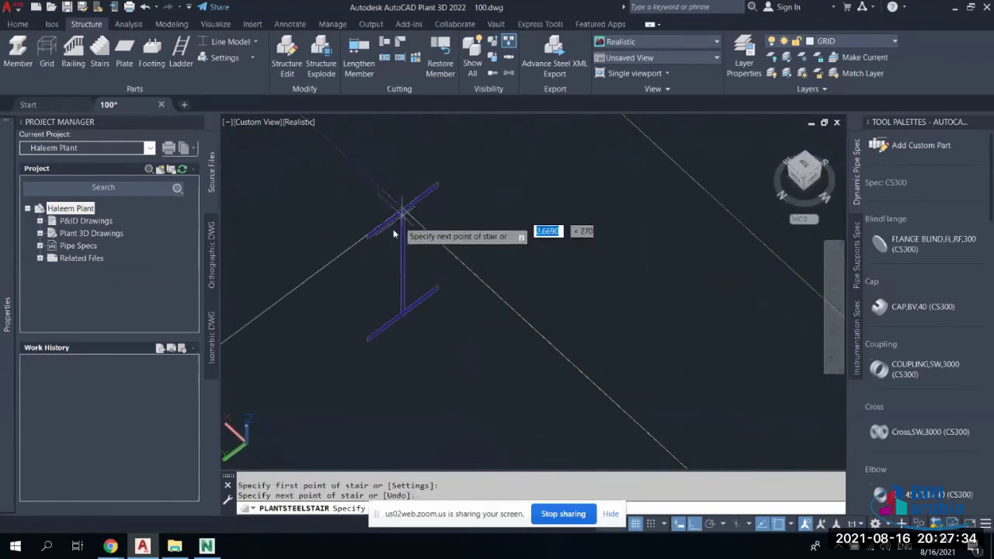
# Set the stair's upper point near grid C, finish it, and open the member display choices
pyautogui.scroll(-3, 397, 249)
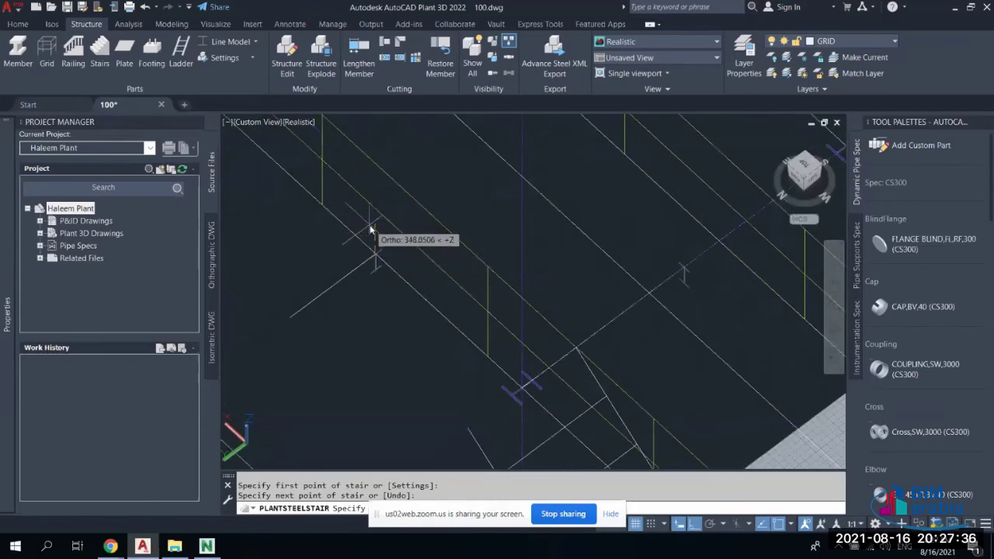
pyautogui.scroll(-5, 389, 233)
pyautogui.scroll(5, 398, 248)
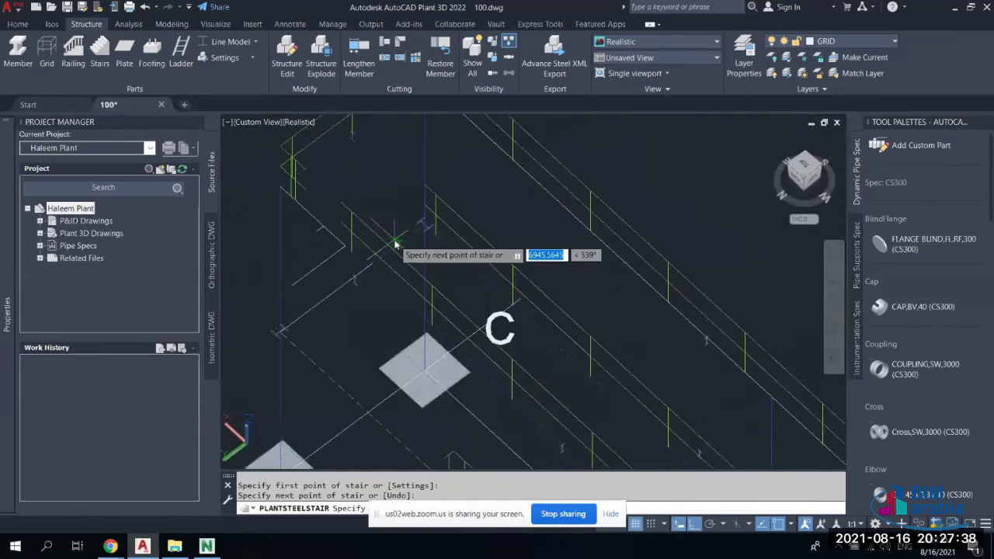
pyautogui.click(328, 253)
pyautogui.moveTo(328, 251); pyautogui.dragTo(499, 261, button='middle')
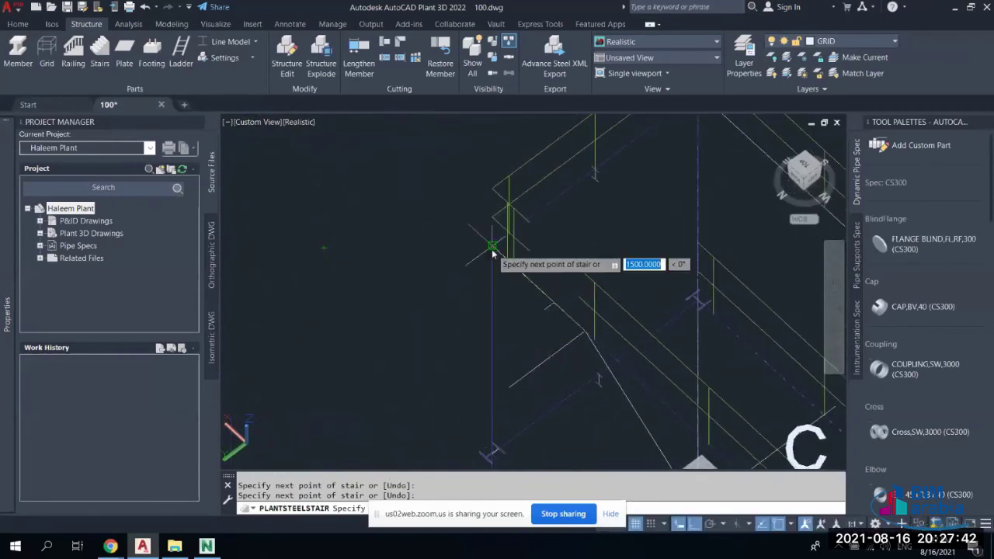
pyautogui.rightClick(439, 212)
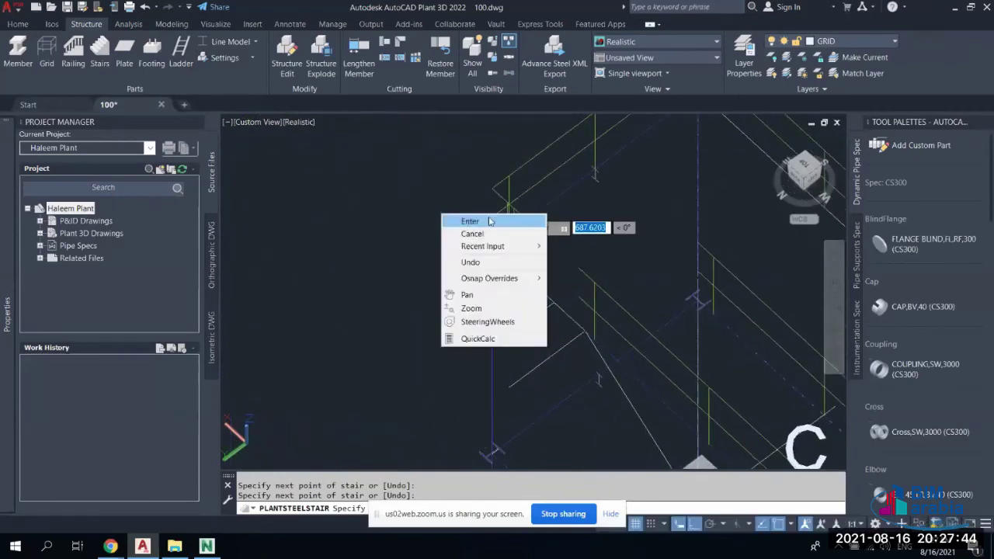
pyautogui.click(458, 220)
pyautogui.scroll(-3, 607, 349)
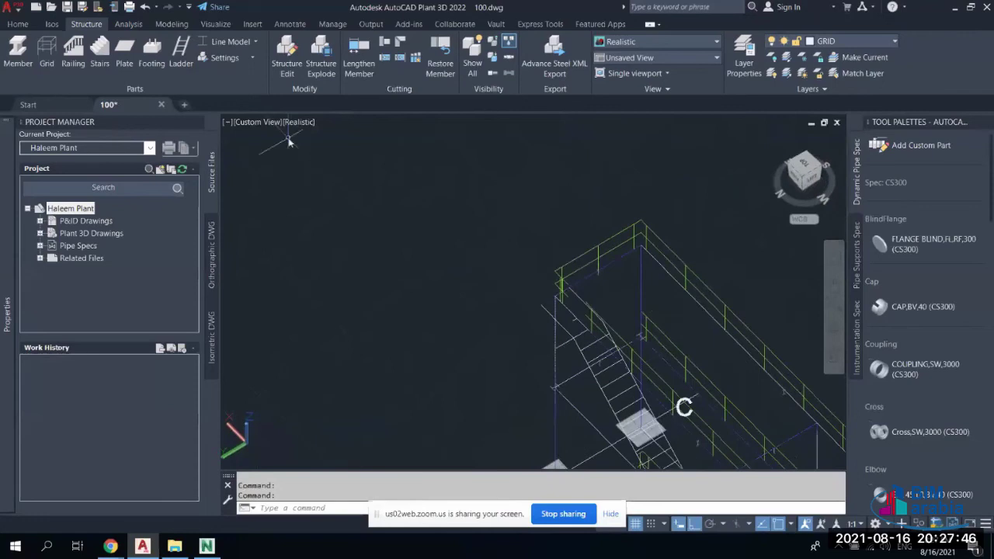
pyautogui.click(231, 41)
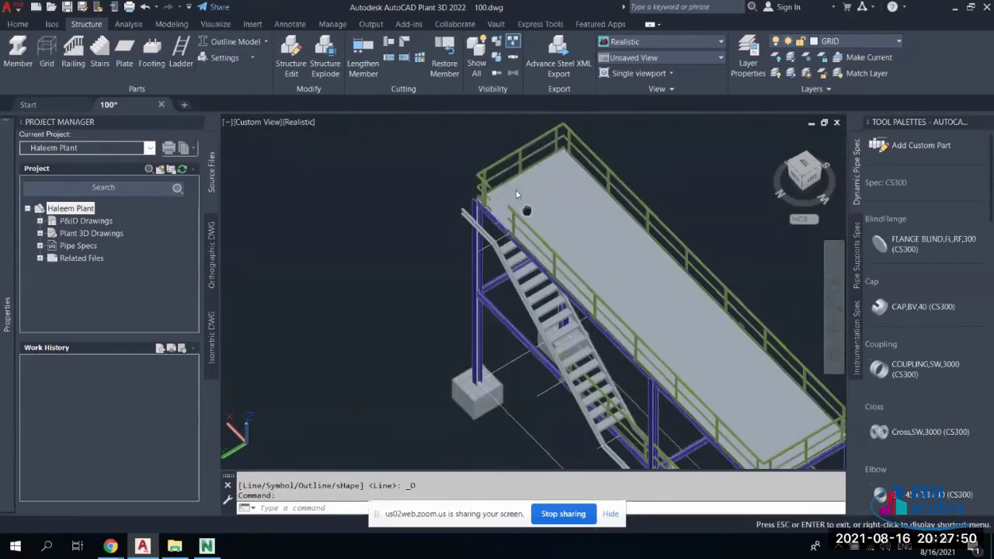
# Orbit down to the two stair objects near grid 2 and start moving them
pyautogui.scroll(5, 515, 191)
pyautogui.keyDown('shift'); pyautogui.moveTo(424, 130); pyautogui.dragTo(577, 273, button='middle'); pyautogui.keyUp('shift')
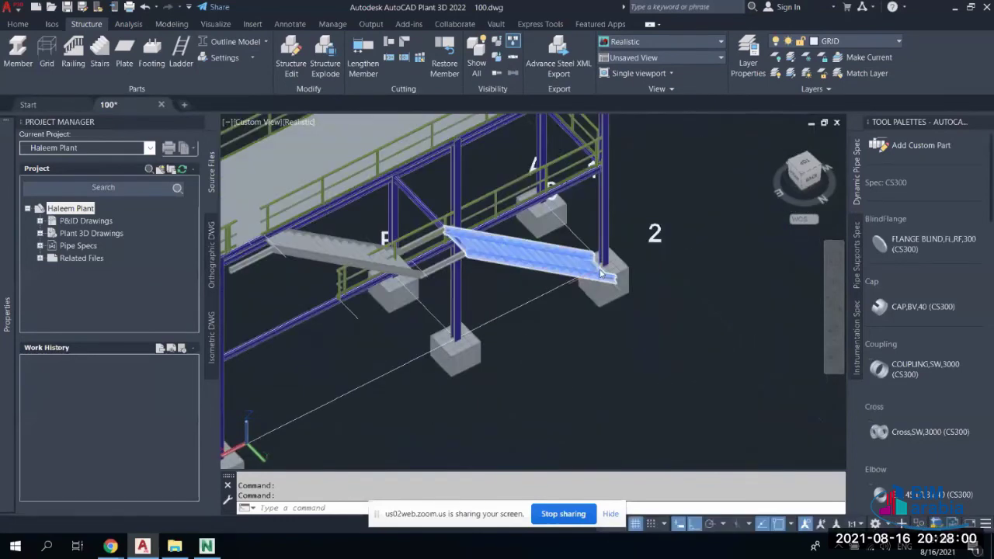
pyautogui.scroll(3, 376, 284)
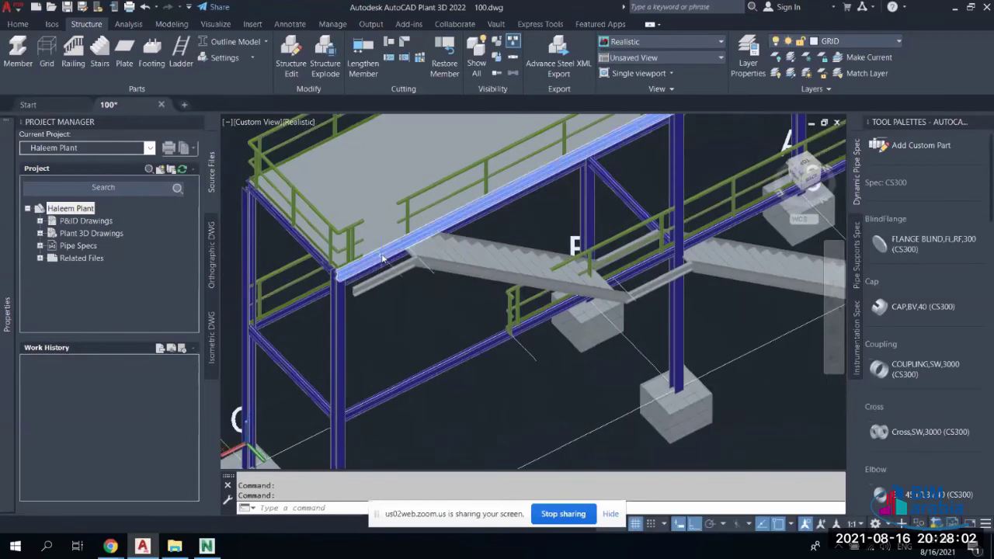
pyautogui.scroll(-5, 376, 284)
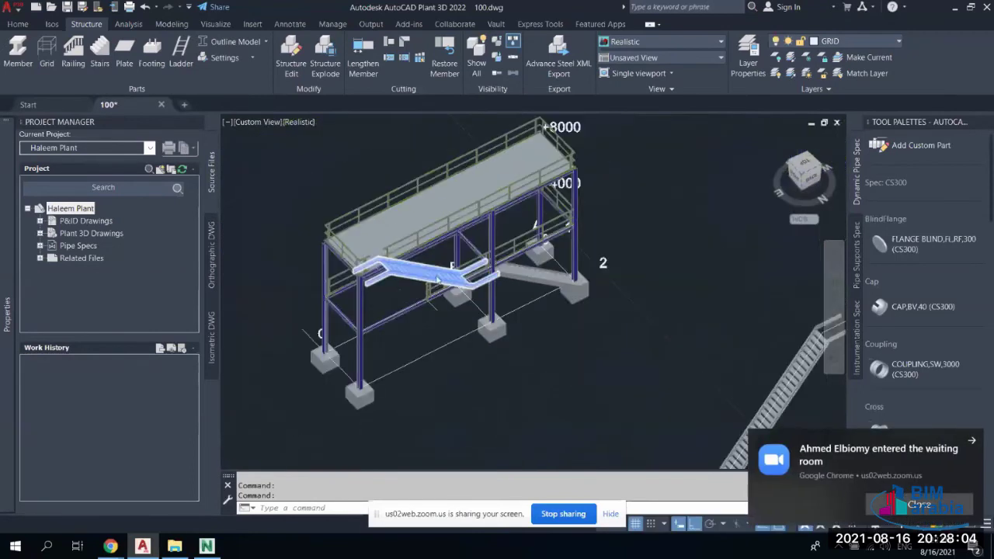
pyautogui.scroll(3, 646, 345)
pyautogui.keyDown('shift'); pyautogui.moveTo(646, 345); pyautogui.dragTo(481, 256, button='middle'); pyautogui.keyUp('shift')
pyautogui.scroll(3, 470, 245)
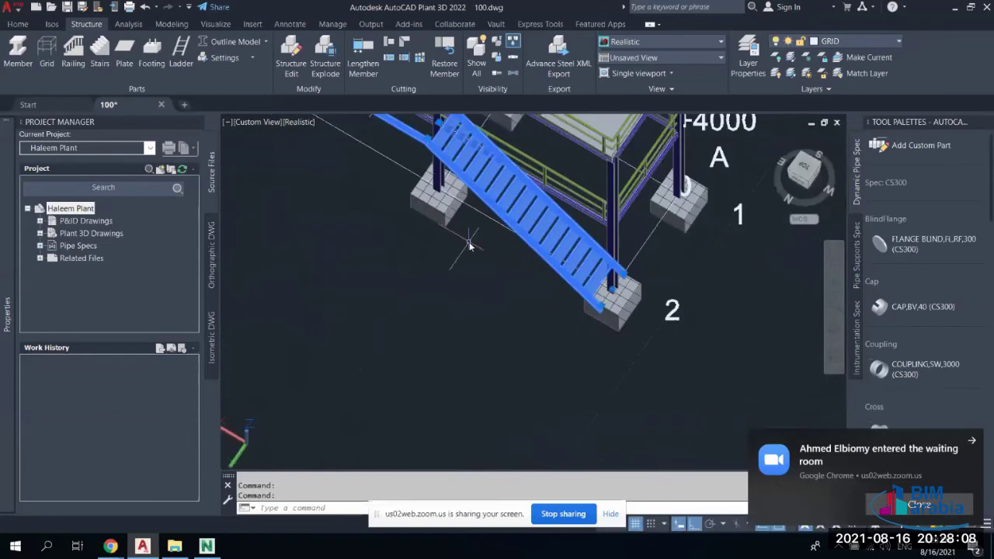
pyautogui.press('Return')
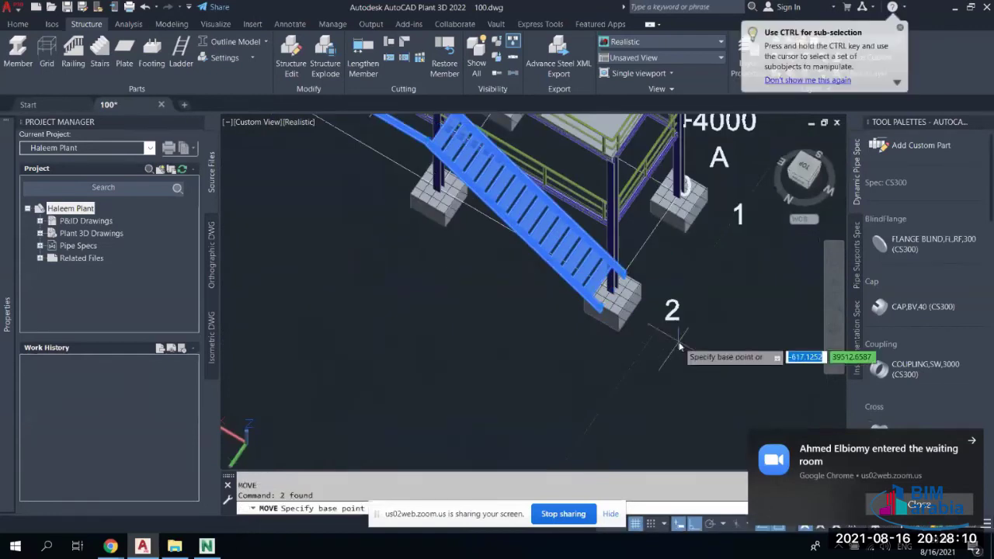
# Move the stair 600 units from a base point near grid 2
pyautogui.click(683, 344)
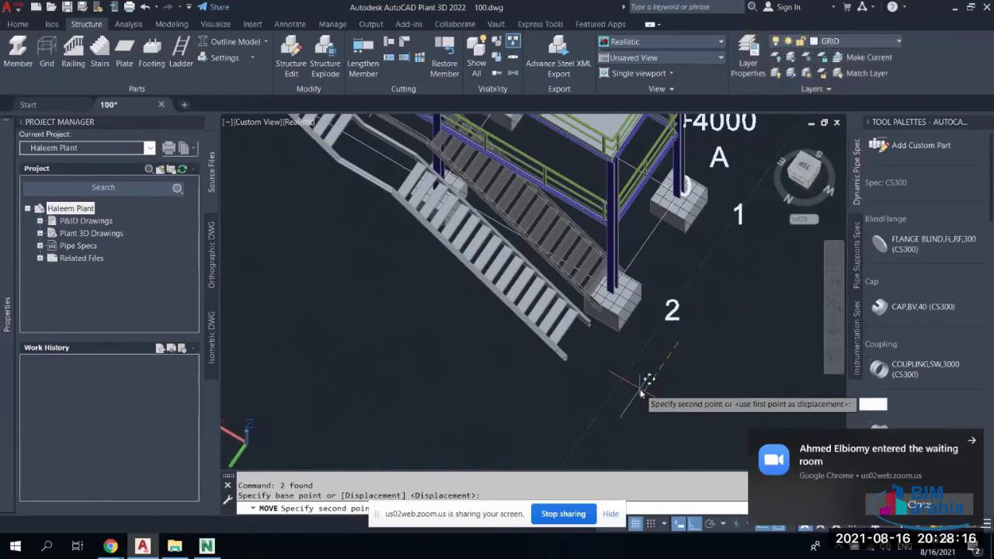
pyautogui.press('Return')
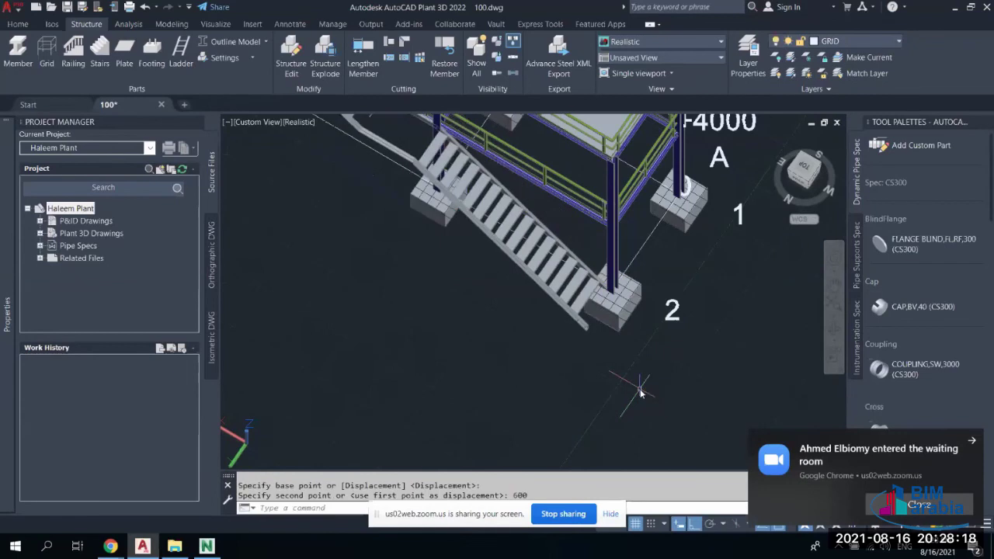
pyautogui.scroll(10, 614, 295)
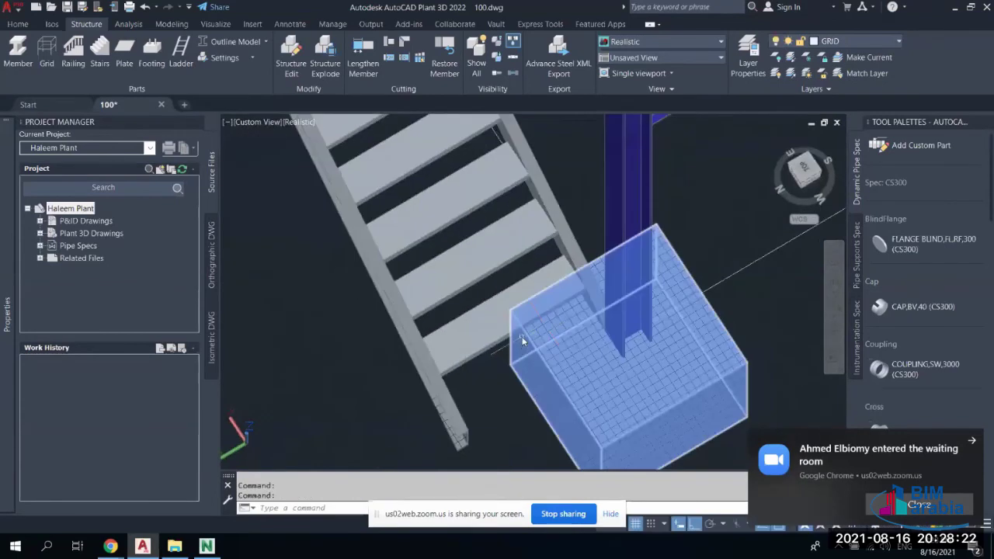
pyautogui.scroll(-10, 522, 340)
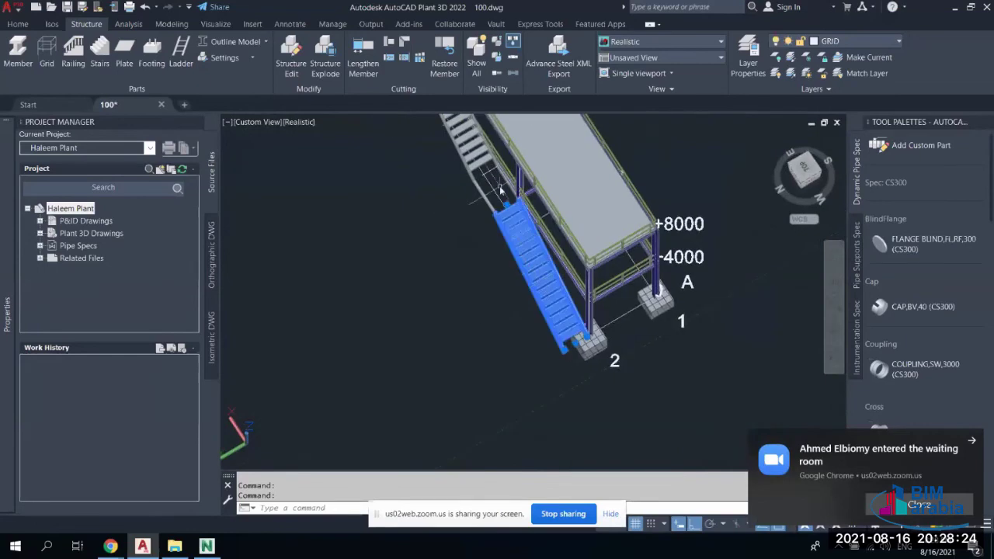
pyautogui.moveTo(454, 214)
pyautogui.mouseDown(button='middle')
pyautogui.moveTo(487, 376)
pyautogui.moveTo(459, 203)
pyautogui.mouseUp(button='middle')
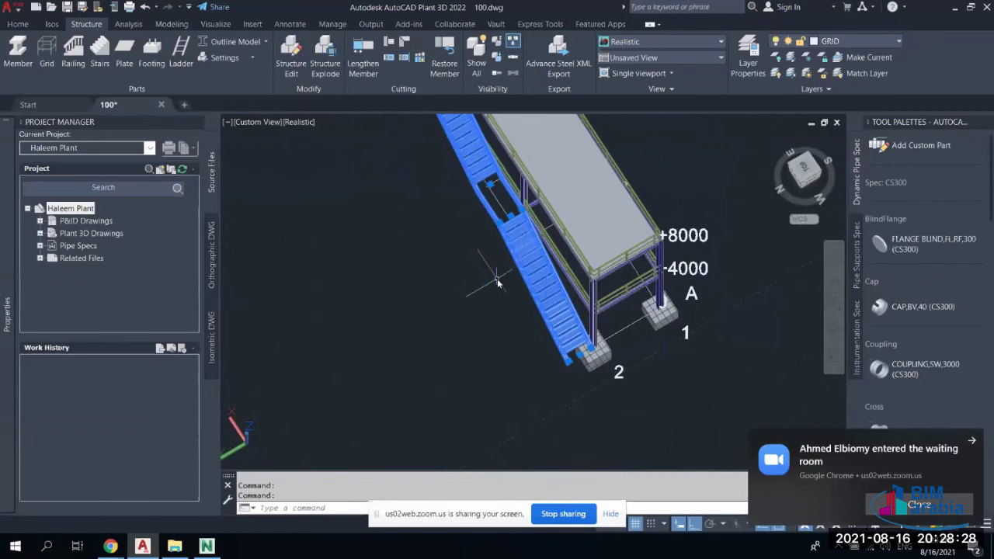
# Move the stair a further 100 units so it sits beside the grid 2 footing
pyautogui.press('Return')
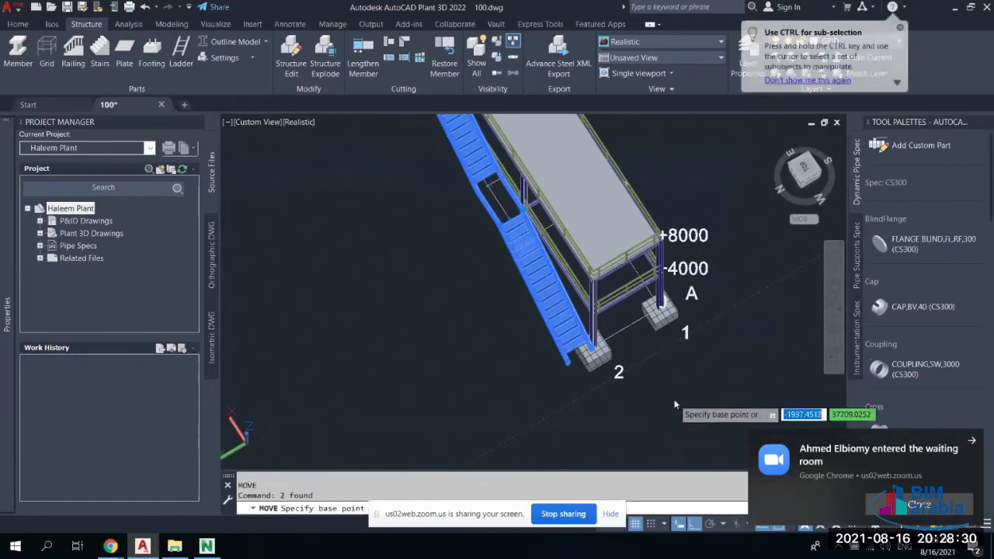
pyautogui.click(677, 412)
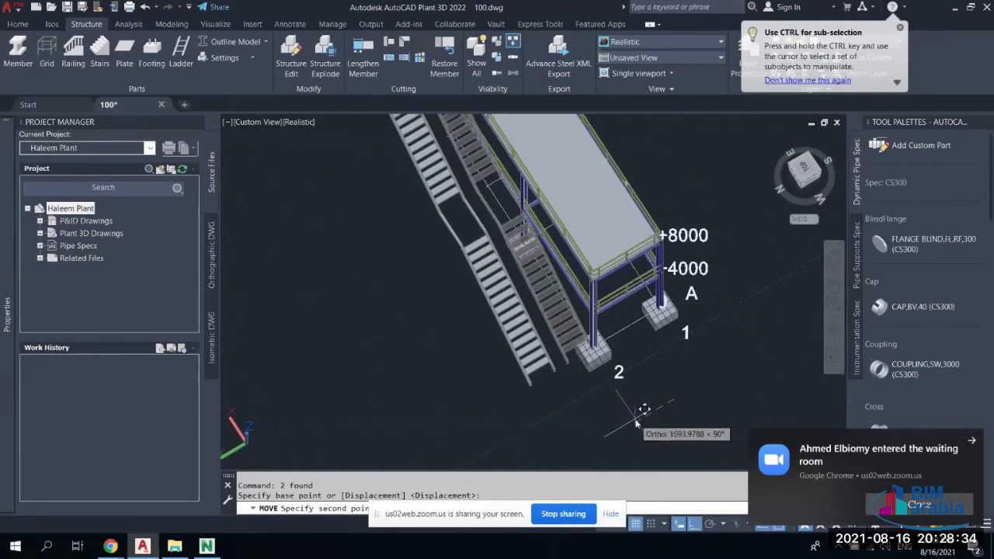
pyautogui.write('100')
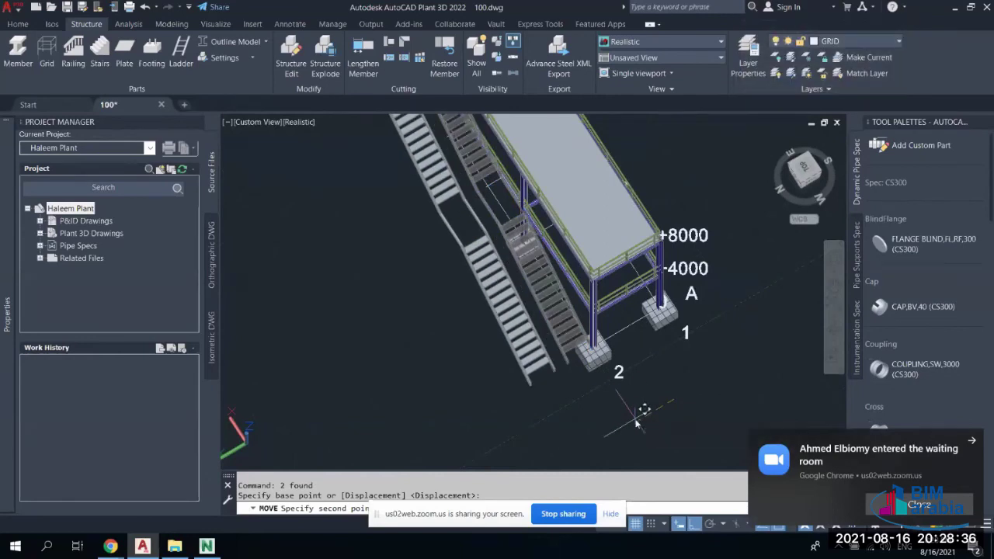
pyautogui.press('Return')
pyautogui.scroll(5, 633, 385)
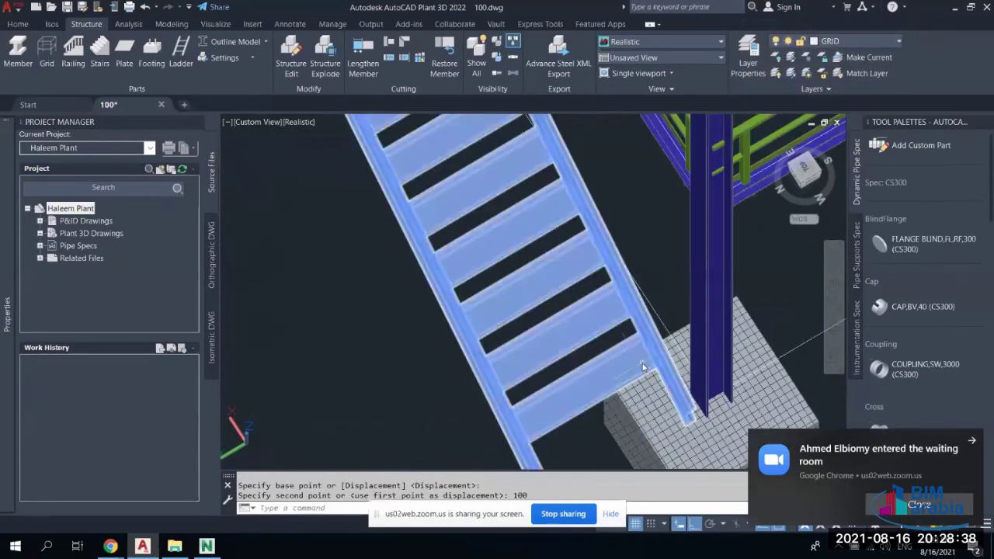
pyautogui.scroll(-6, 643, 365)
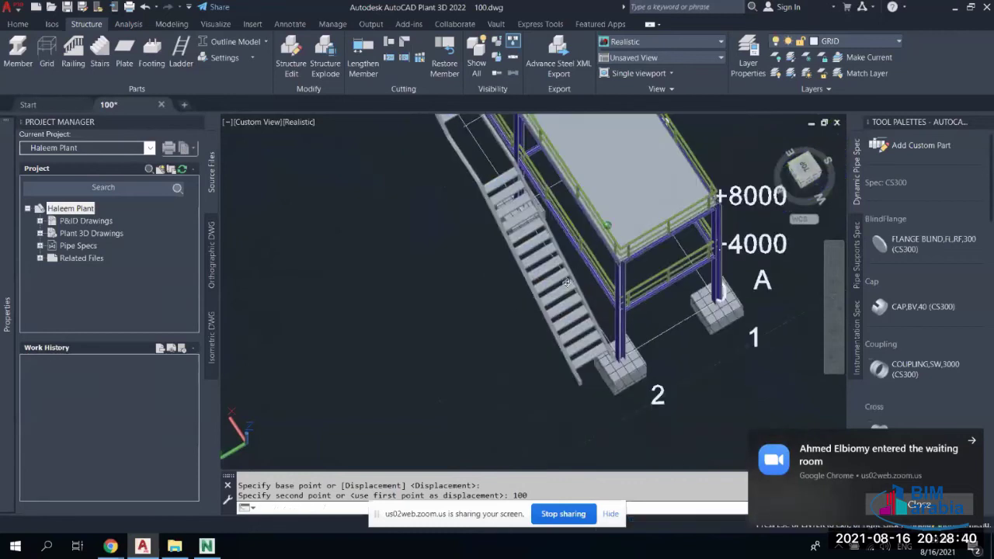
pyautogui.keyDown('shift'); pyautogui.moveTo(567, 282); pyautogui.dragTo(544, 210, button='middle'); pyautogui.keyUp('shift')
pyautogui.scroll(3, 539, 208)
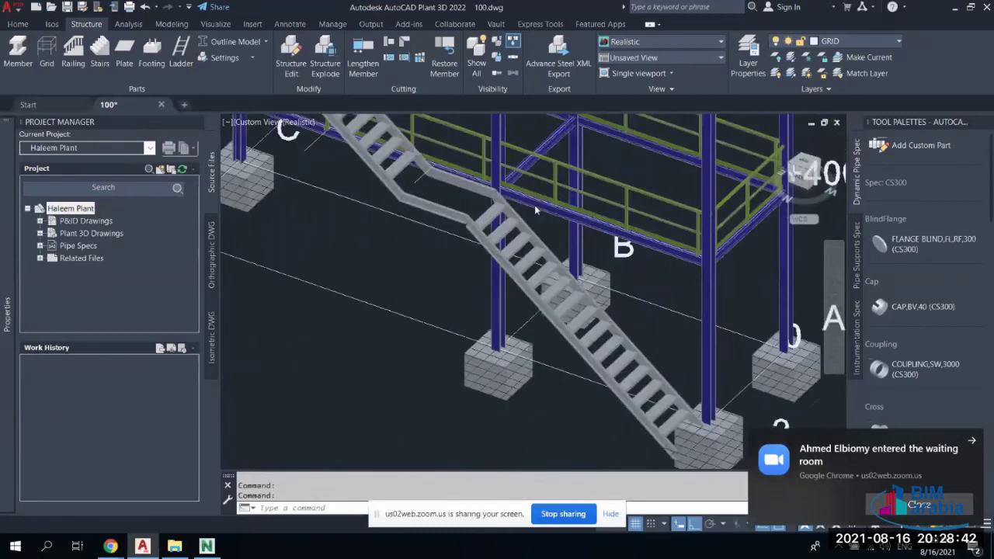
pyautogui.scroll(3, 535, 205)
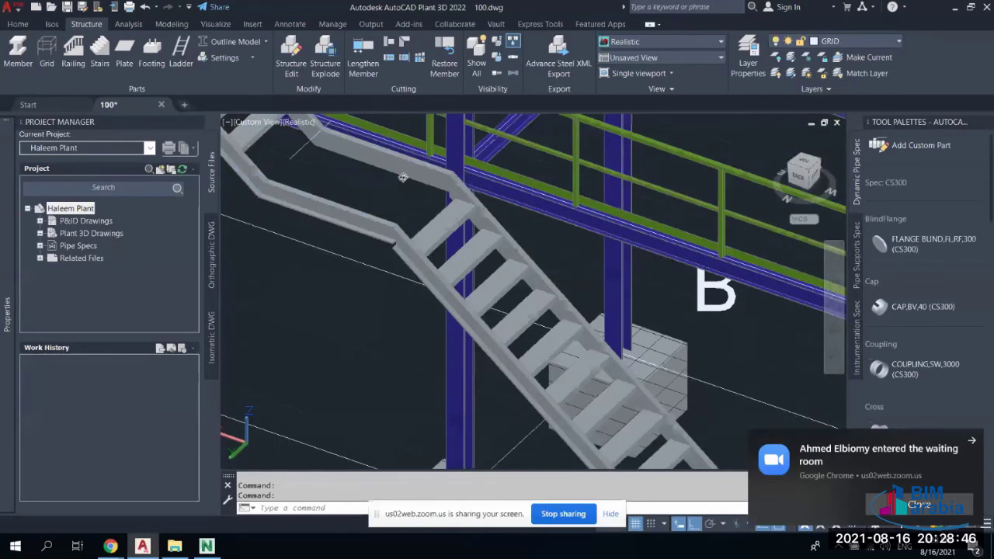
pyautogui.keyDown('shift'); pyautogui.moveTo(403, 177); pyautogui.dragTo(355, 173, button='middle'); pyautogui.keyUp('shift')
pyautogui.scroll(-3, 355, 174)
pyautogui.scroll(3, 376, 204)
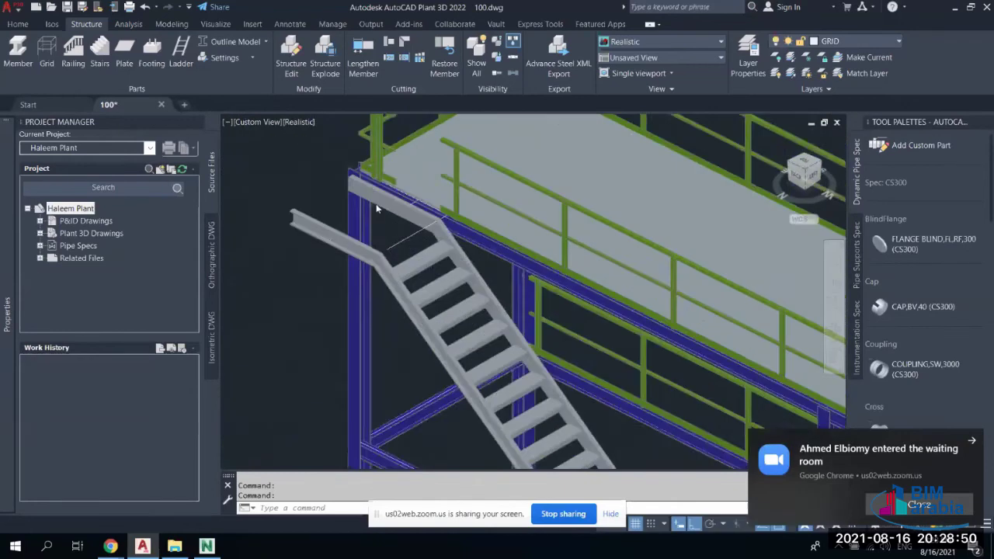
pyautogui.scroll(1, 376, 204)
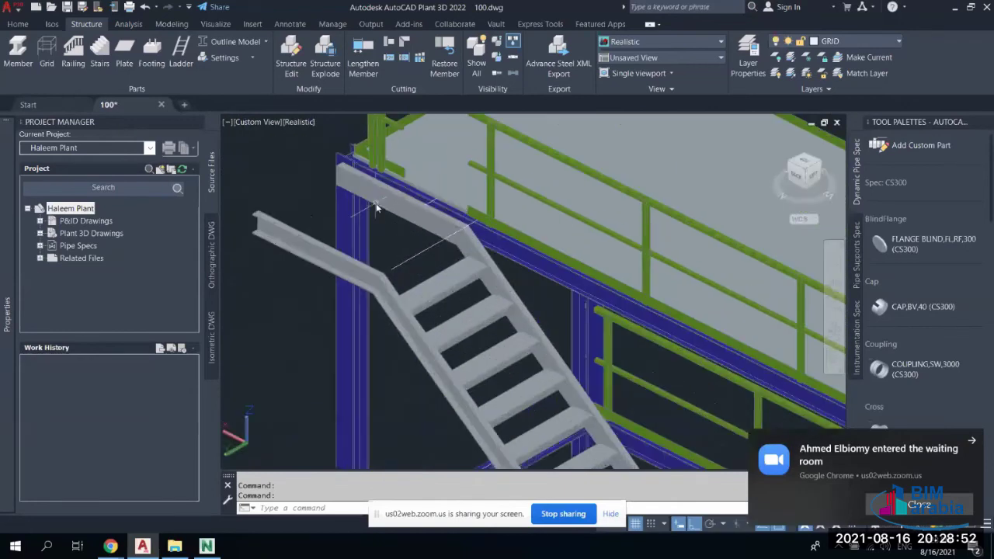
pyautogui.keyDown('shift'); pyautogui.moveTo(372, 203); pyautogui.dragTo(542, 298, button='middle'); pyautogui.keyUp('shift')
pyautogui.keyDown('shift'); pyautogui.rightClick(395, 223); pyautogui.keyUp('shift')
pyautogui.press('Escape')
pyautogui.click(704, 250)
pyautogui.click(704, 250)
pyautogui.press('Escape')
pyautogui.press('Escape')
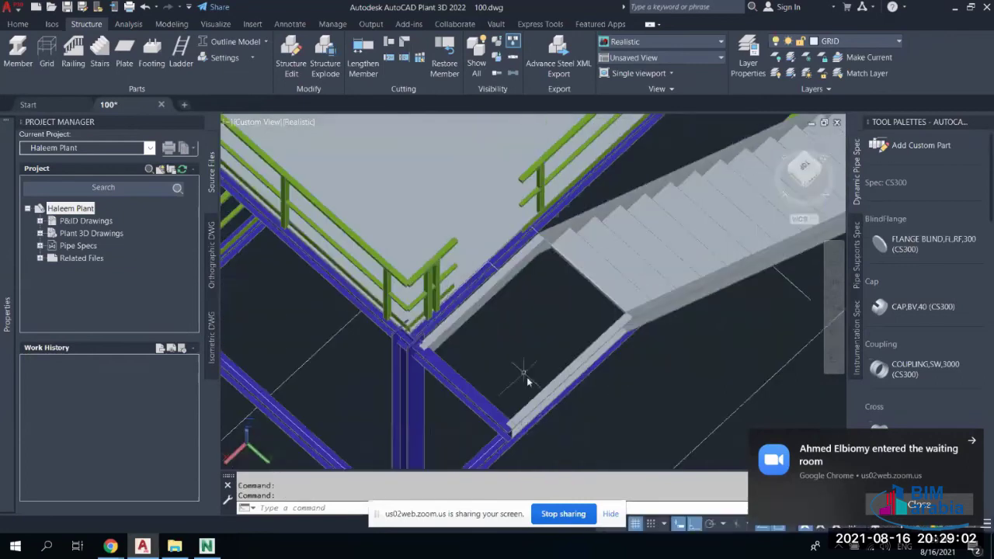
pyautogui.scroll(-6, 513, 278)
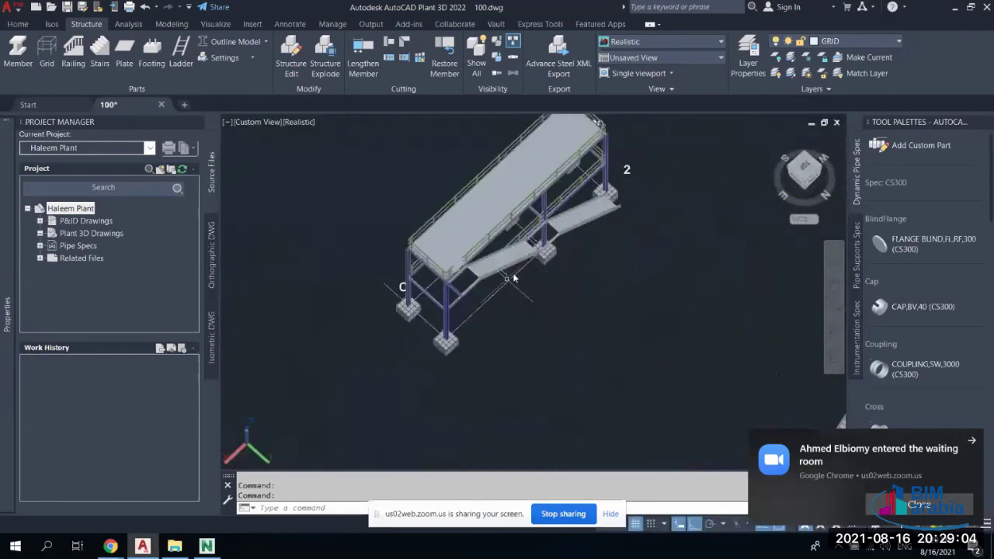
pyautogui.keyDown('shift'); pyautogui.moveTo(513, 278); pyautogui.dragTo(489, 265, button='middle'); pyautogui.keyUp('shift')
pyautogui.scroll(6, 555, 255)
pyautogui.scroll(5, 594, 209)
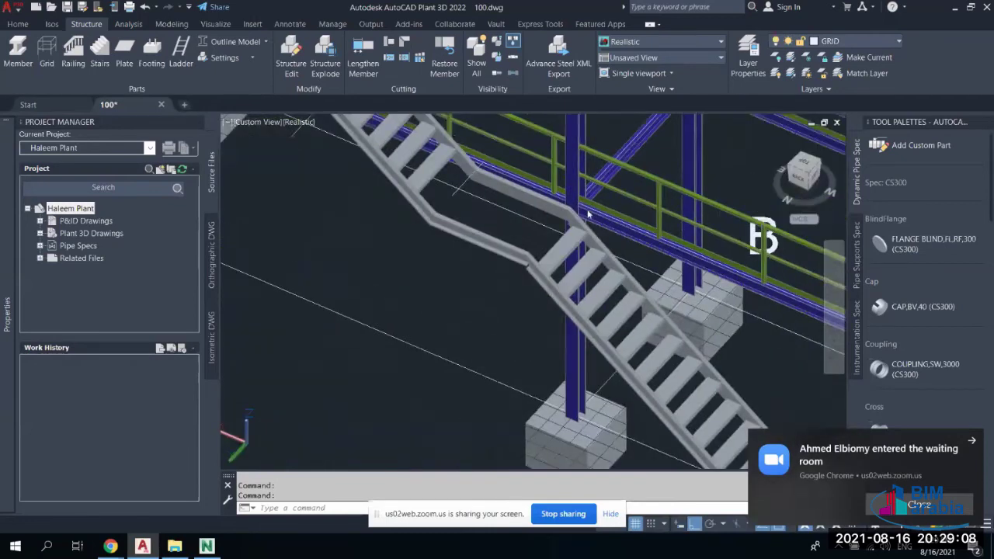
pyautogui.click(594, 207)
pyautogui.click(552, 205)
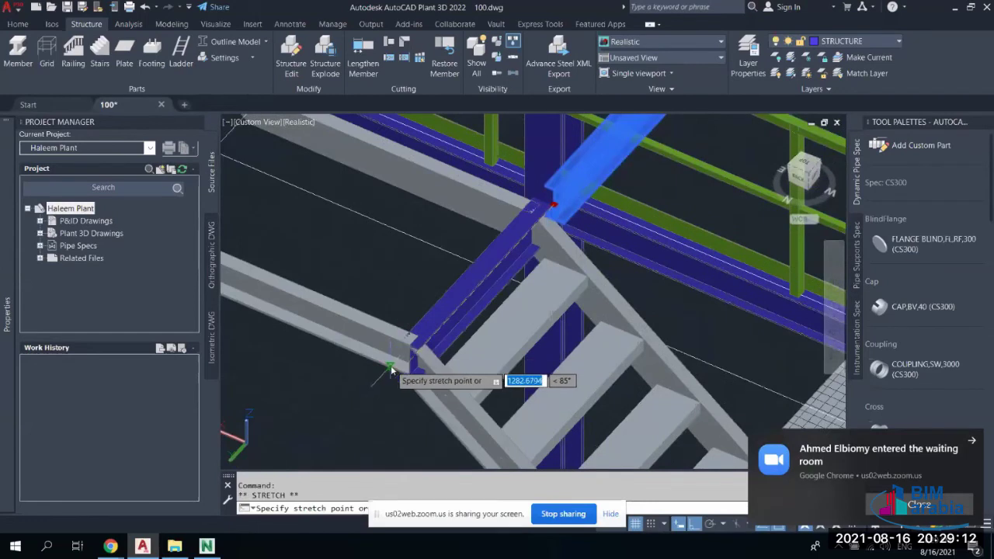
pyautogui.press('Escape')
pyautogui.press('Escape')
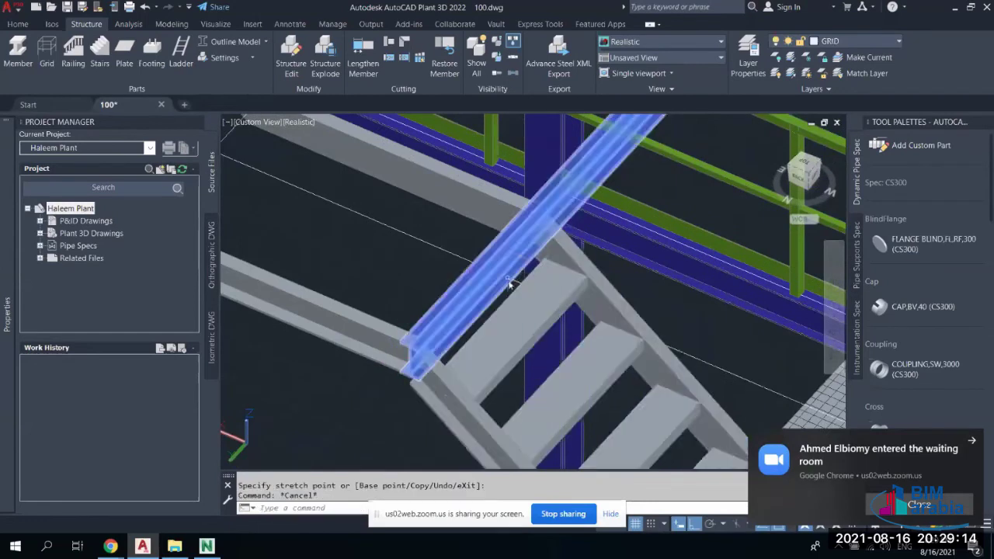
pyautogui.scroll(-5, 509, 285)
pyautogui.keyDown('shift'); pyautogui.moveTo(499, 318); pyautogui.dragTo(465, 321, button='middle'); pyautogui.keyUp('shift')
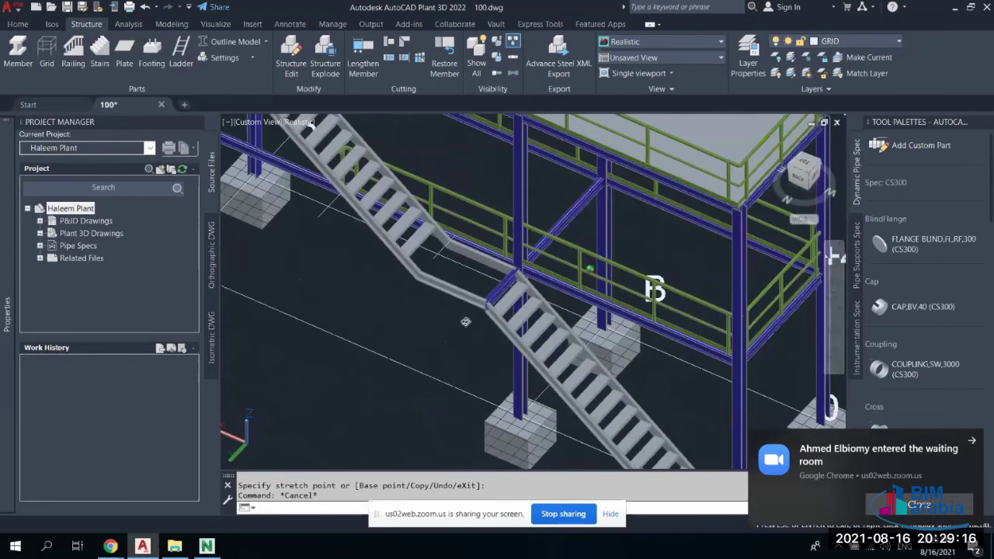
pyautogui.scroll(-10, 466, 322)
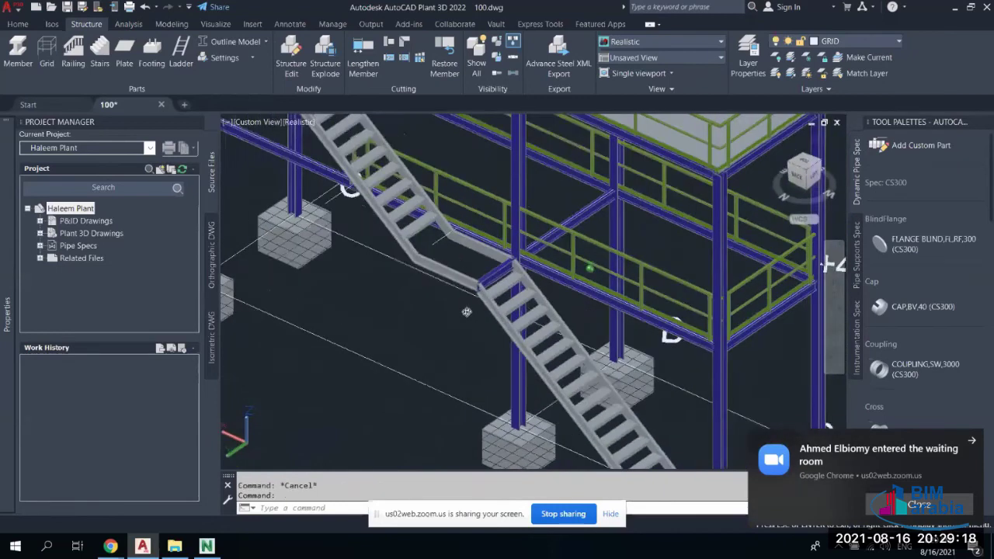
pyautogui.scroll(10, 466, 307)
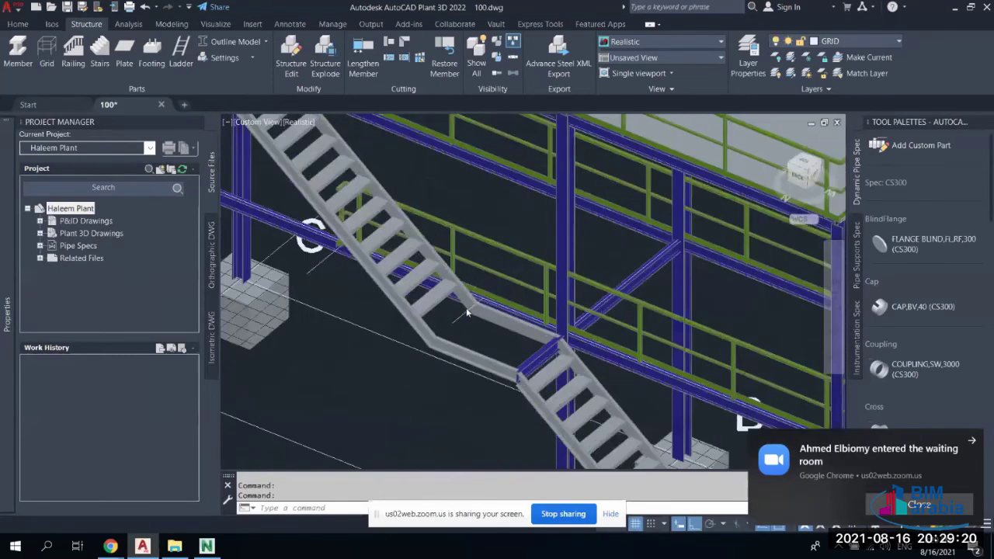
# Delete the stair-landing railing, the long platform-edge railing and the small +4000 railing
pyautogui.scroll(-10, 476, 347)
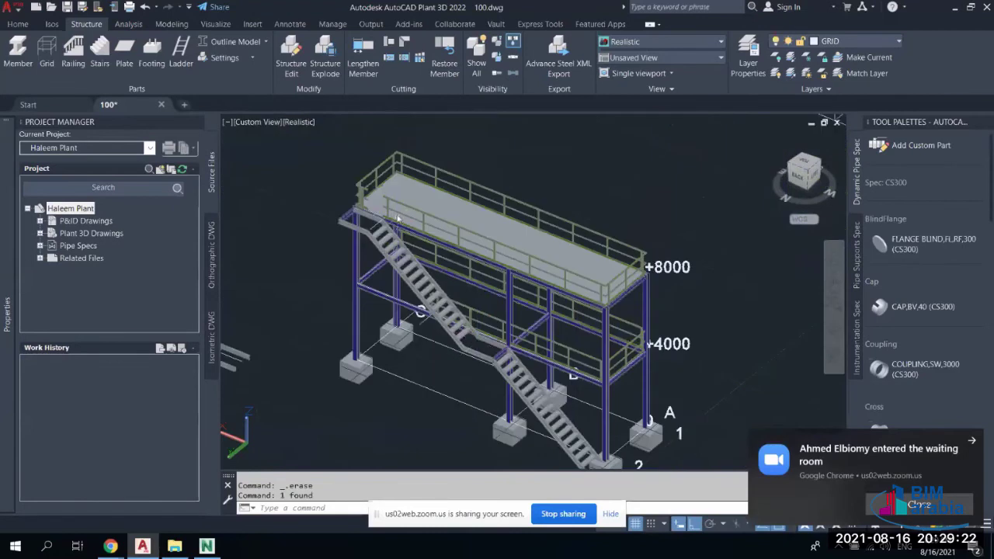
pyautogui.scroll(8, 365, 224)
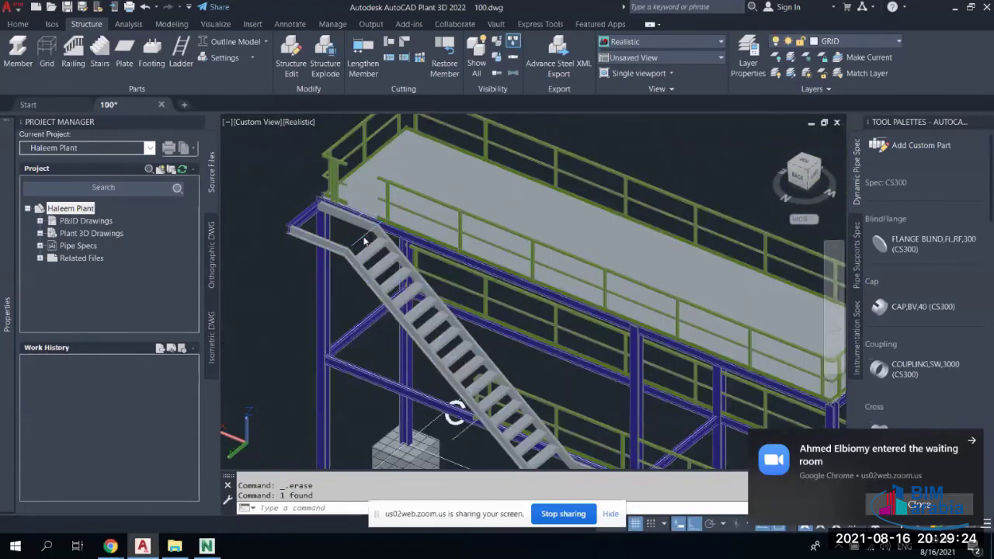
pyautogui.scroll(-5, 396, 249)
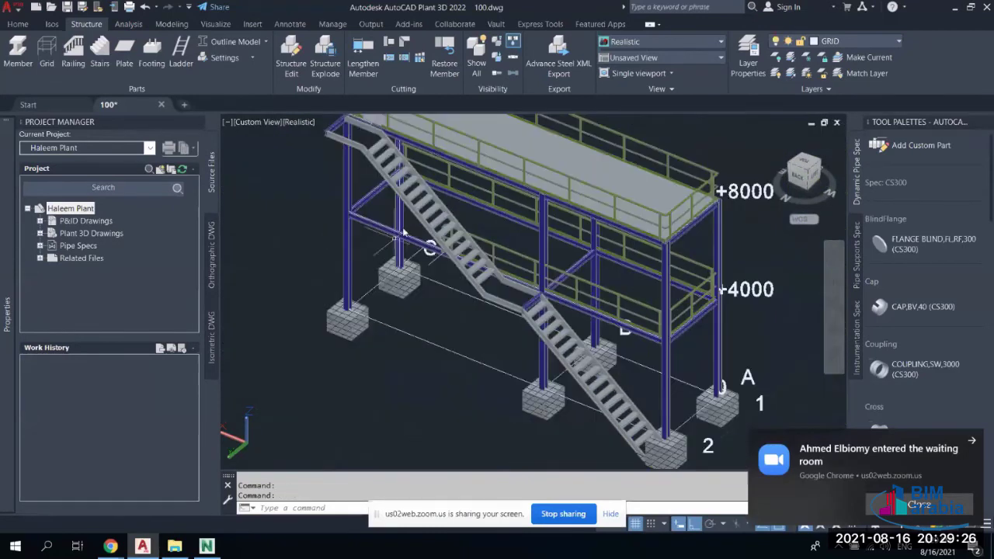
pyautogui.click(520, 257)
pyautogui.press('Delete')
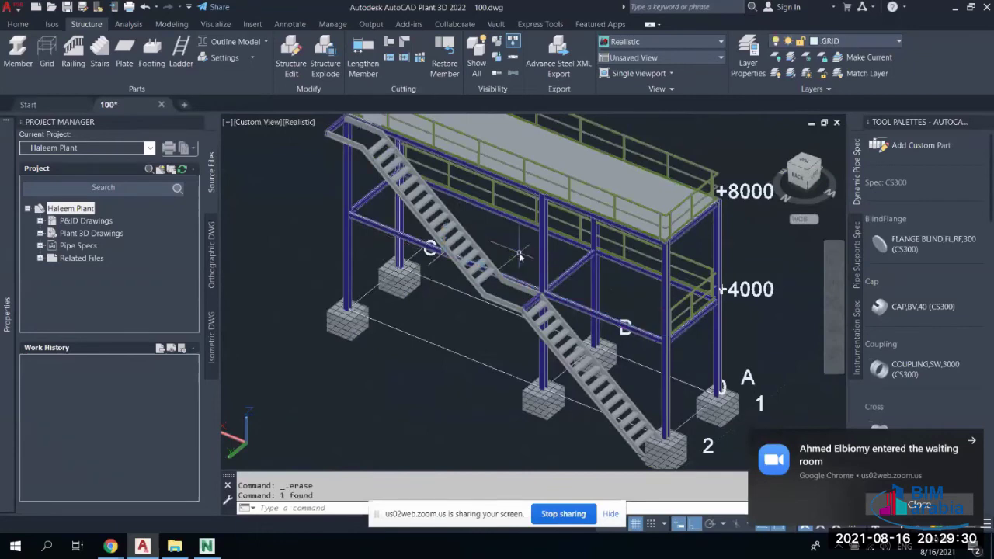
pyautogui.click(643, 258)
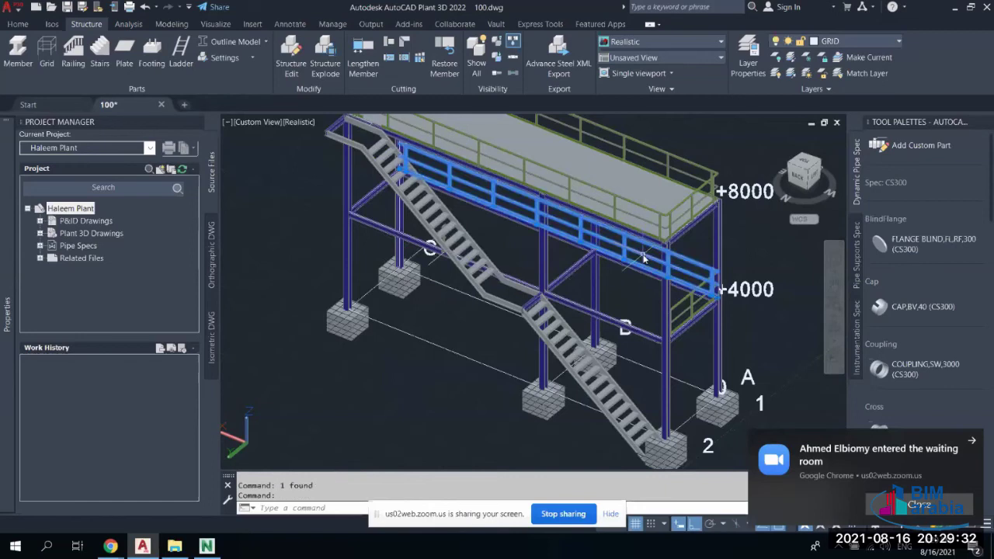
pyautogui.press('Delete')
pyautogui.click(686, 307)
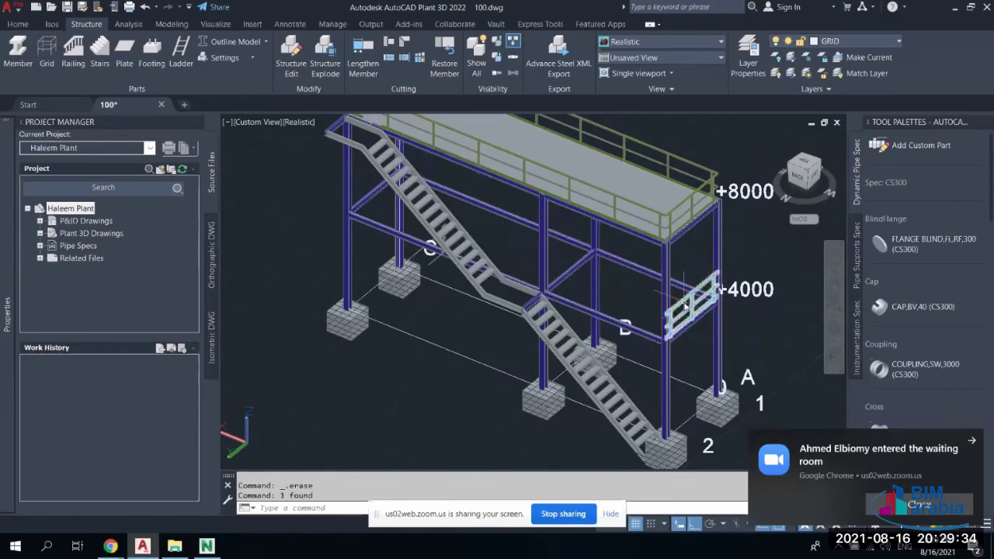
pyautogui.press('Delete')
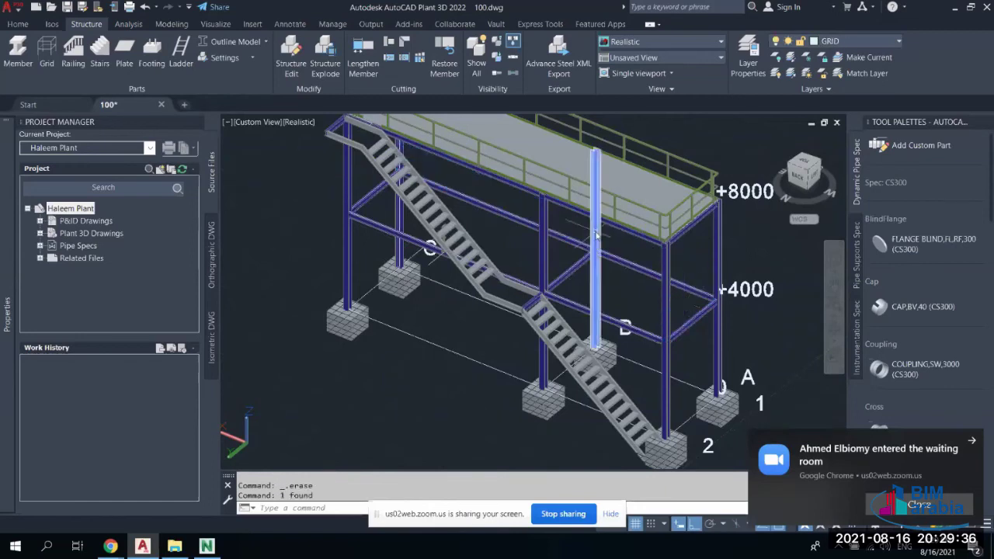
# Erase the +8000 platform plate and its near-side, far-side, end and stair-top railings
pyautogui.moveTo(528, 164)
pyautogui.mouseDown(button='middle')
pyautogui.moveTo(513, 247)
pyautogui.moveTo(542, 248)
pyautogui.mouseUp(button='middle')
pyautogui.click(542, 248)
pyautogui.press('Delete')
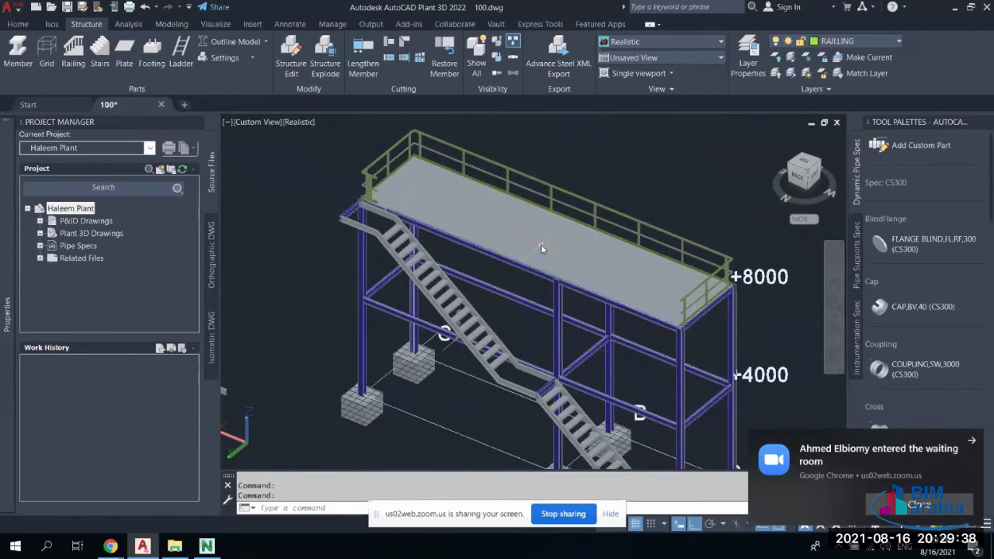
pyautogui.press('Delete')
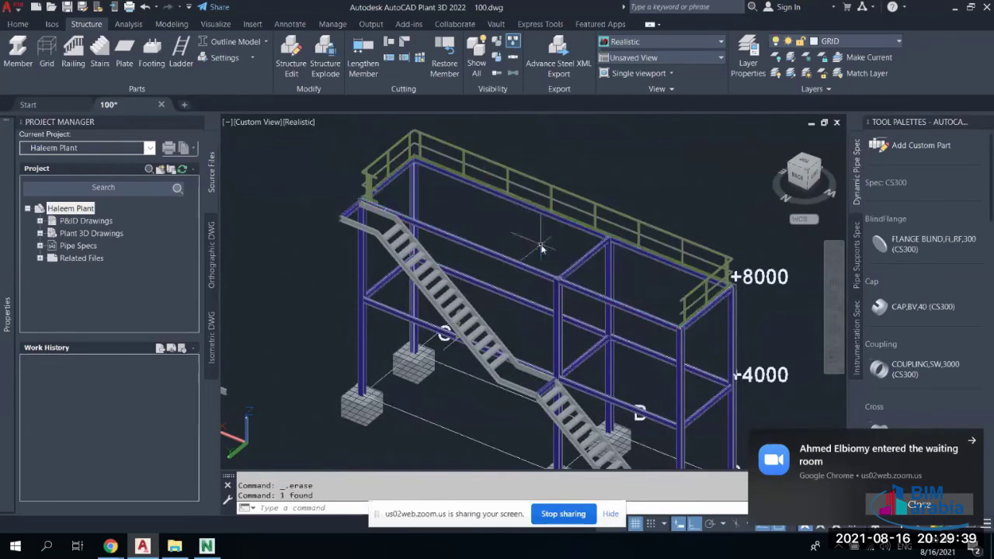
pyautogui.click(530, 195)
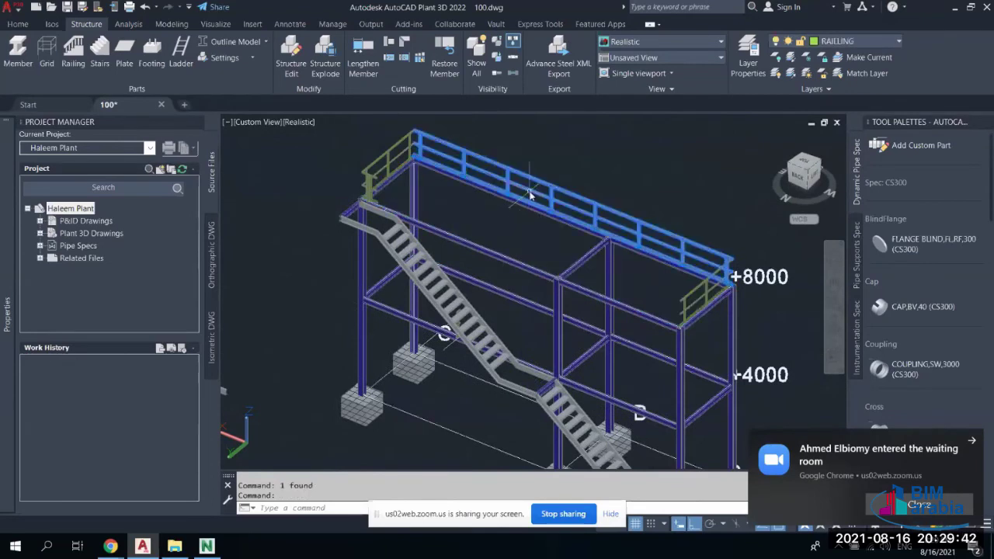
pyautogui.press('Delete')
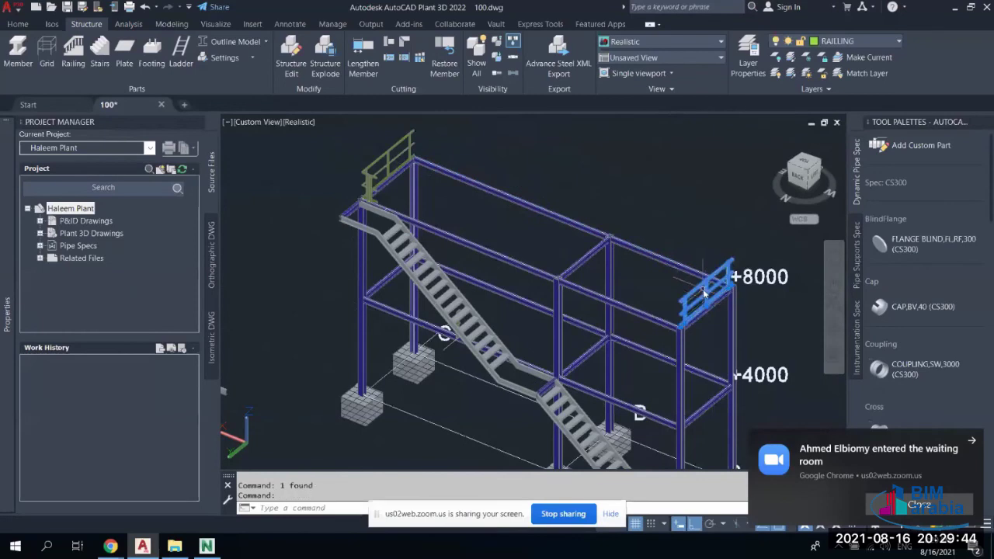
pyautogui.press('Delete')
pyautogui.scroll(3, 379, 178)
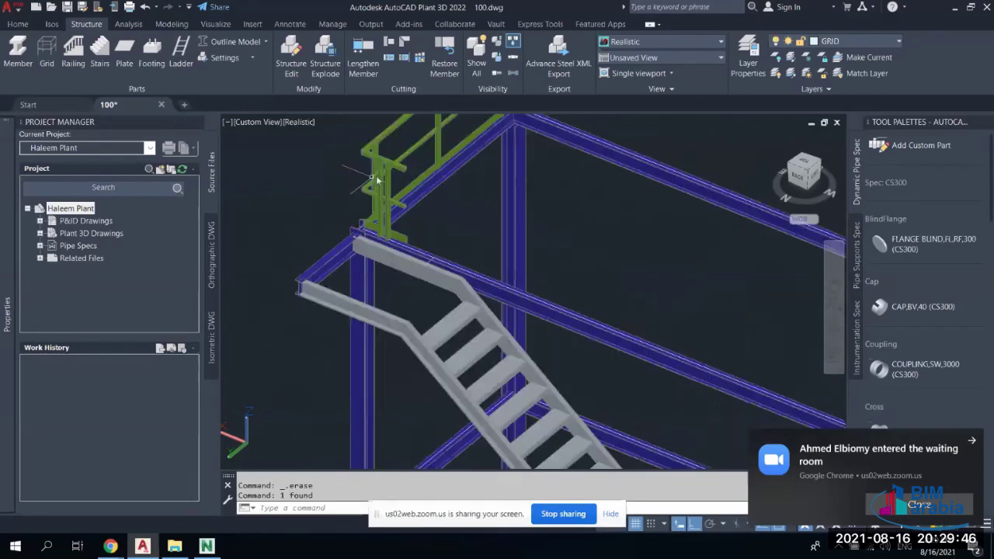
pyautogui.click(380, 170)
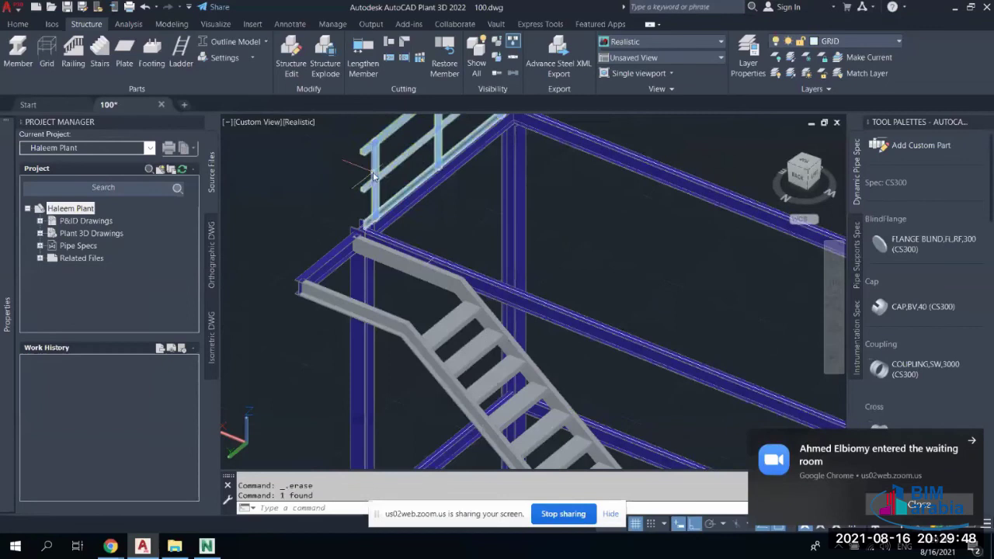
pyautogui.press('Delete')
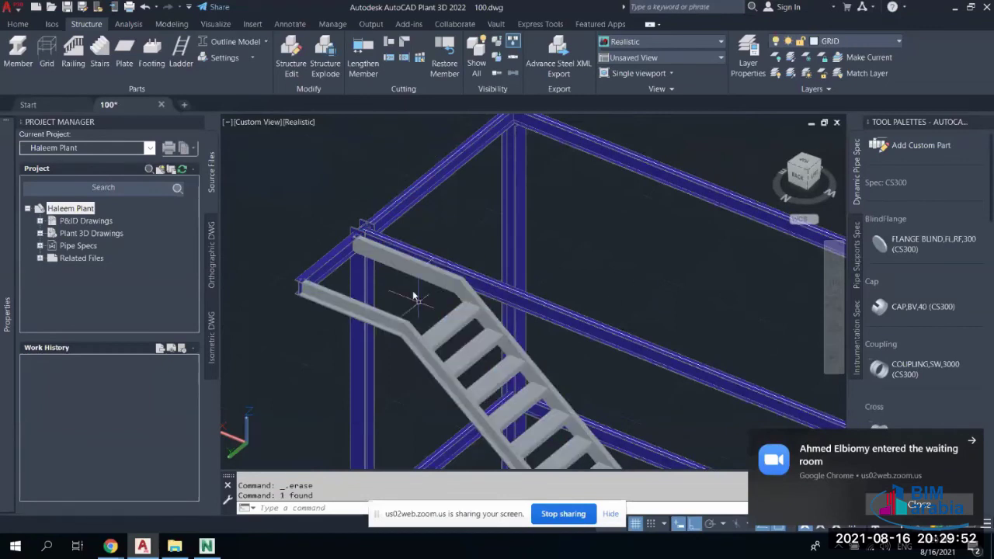
pyautogui.scroll(-5, 426, 247)
# Orbit to a left-side view and switch the steel member display to Line Model
pyautogui.scroll(3, 459, 272)
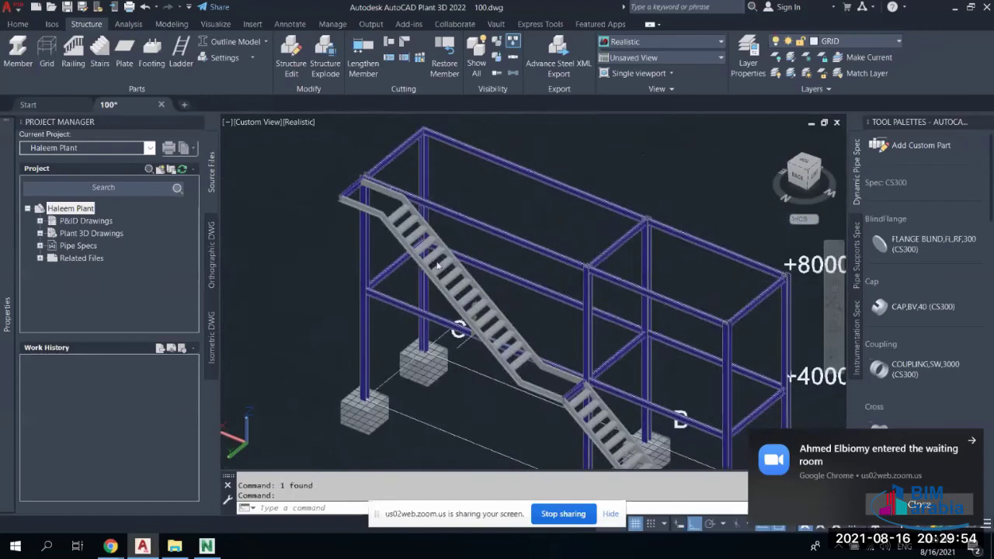
pyautogui.keyDown('shift'); pyautogui.moveTo(461, 276); pyautogui.dragTo(501, 353, button='middle'); pyautogui.keyUp('shift')
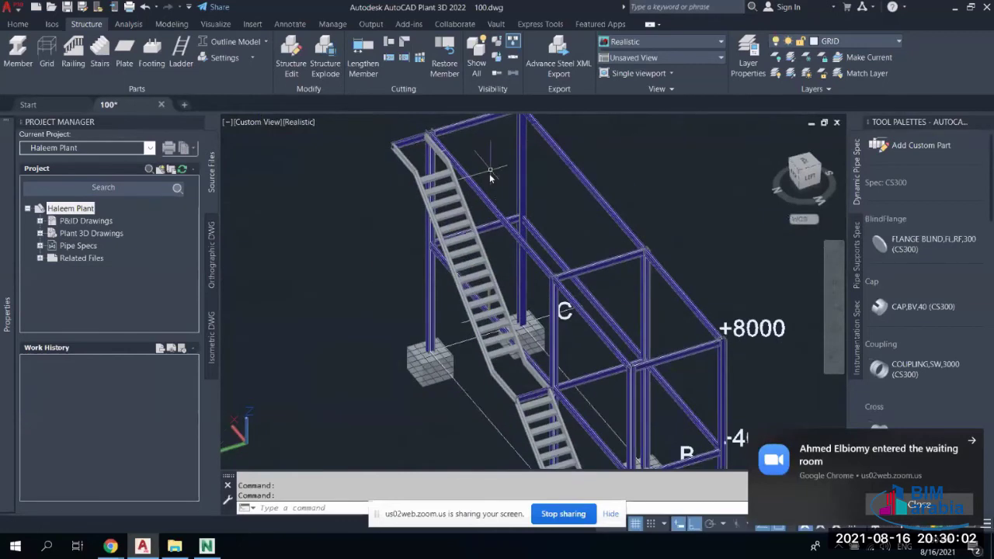
pyautogui.scroll(-4, 505, 319)
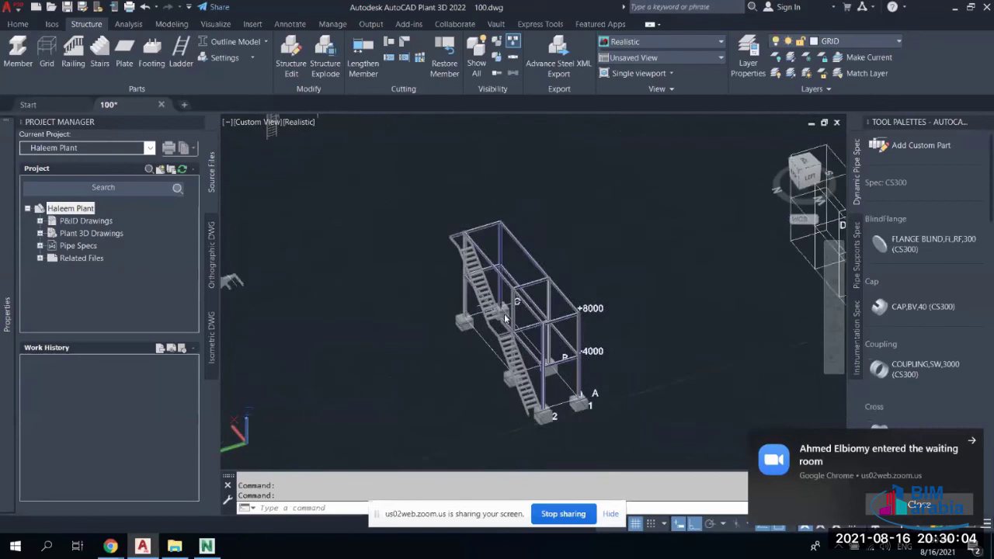
pyautogui.moveTo(505, 318); pyautogui.dragTo(459, 174, button='middle')
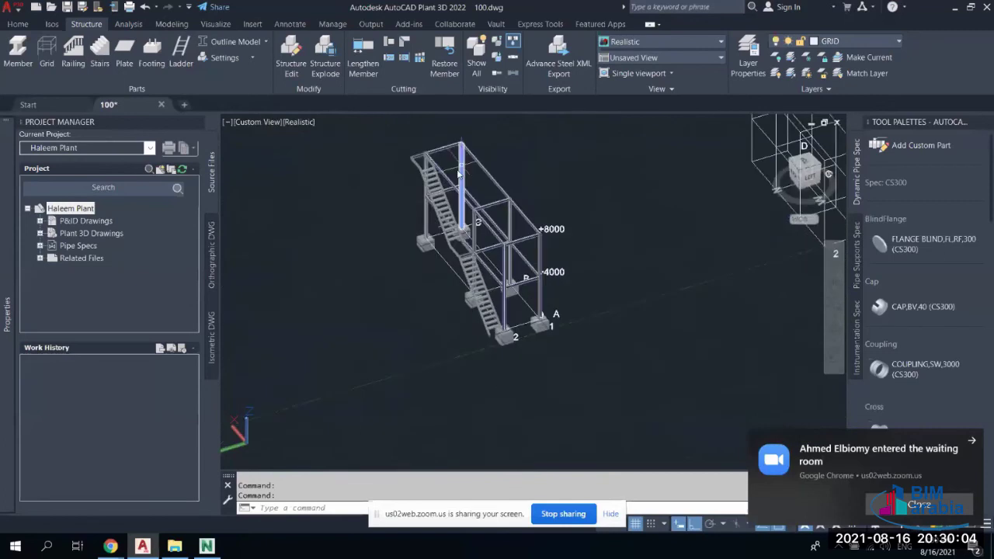
pyautogui.click(257, 43)
pyautogui.click(242, 63)
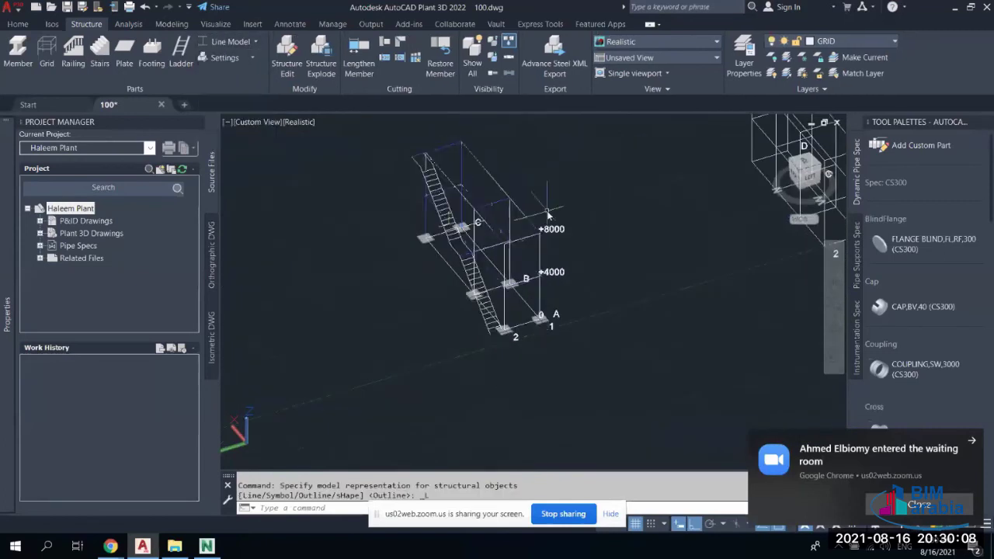
pyautogui.scroll(3, 544, 234)
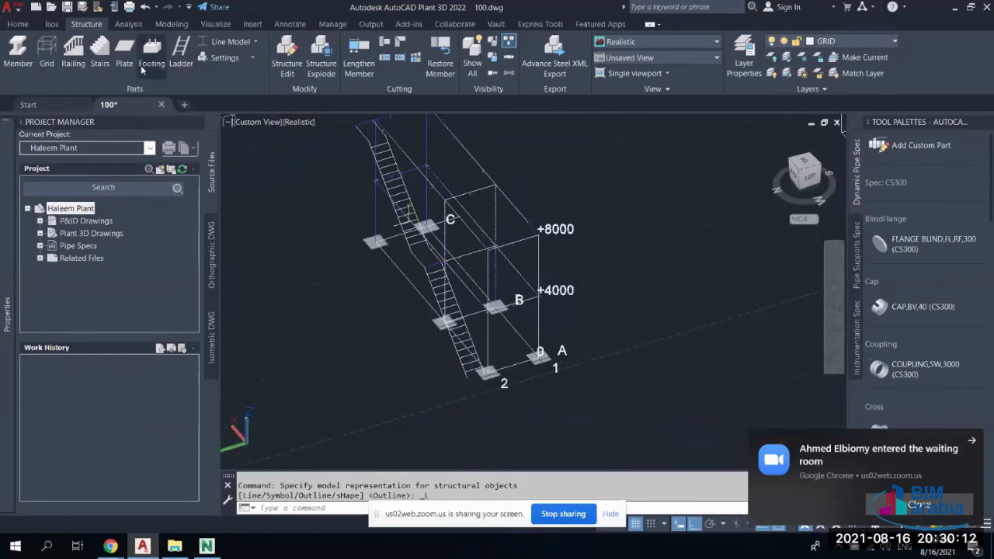
# Start a new railing with points beside the stair and near gridline C
pyautogui.click(73, 54)
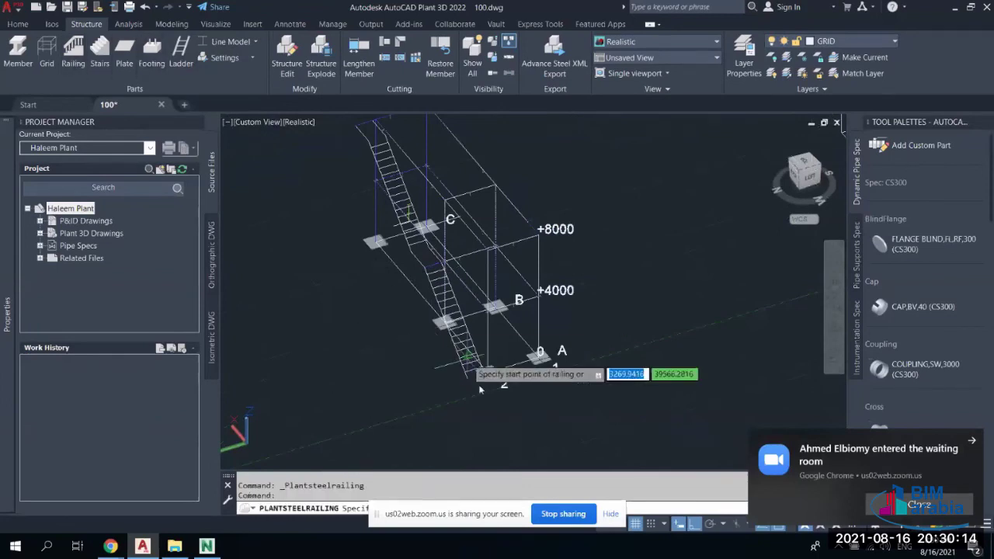
pyautogui.scroll(3, 480, 390)
pyautogui.click(470, 454)
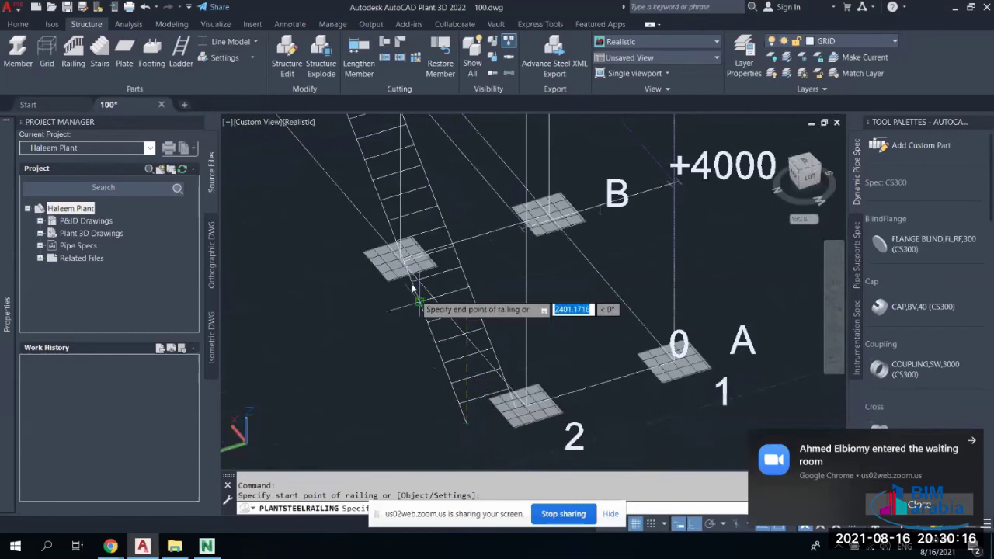
pyautogui.scroll(4, 435, 268)
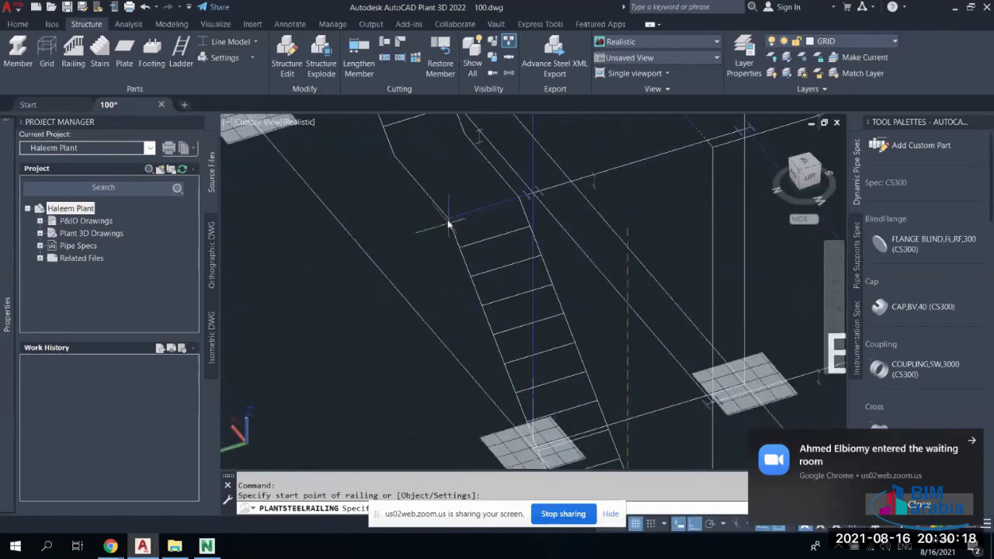
pyautogui.scroll(2, 448, 224)
pyautogui.click(447, 225)
pyautogui.scroll(-4, 373, 215)
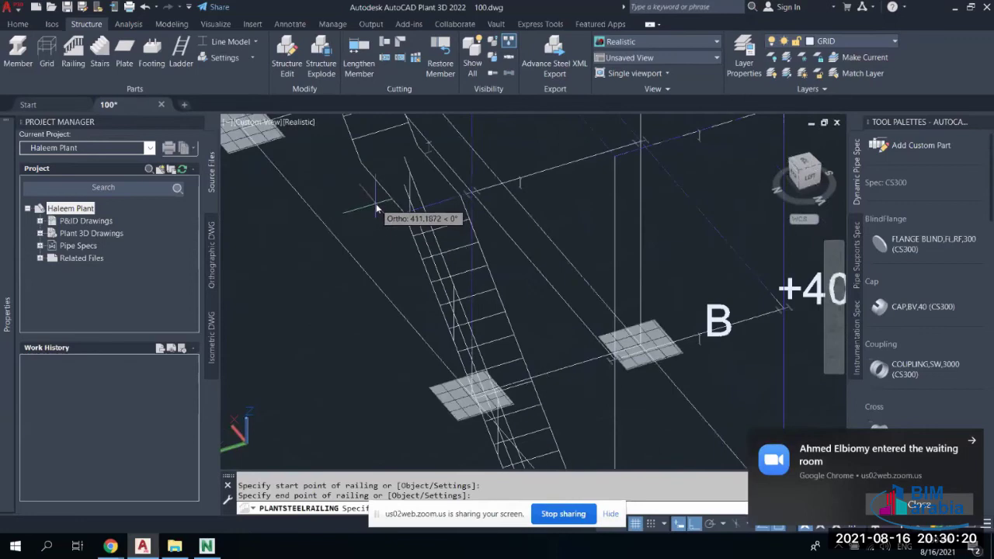
pyautogui.scroll(-3, 377, 208)
pyautogui.click(388, 221)
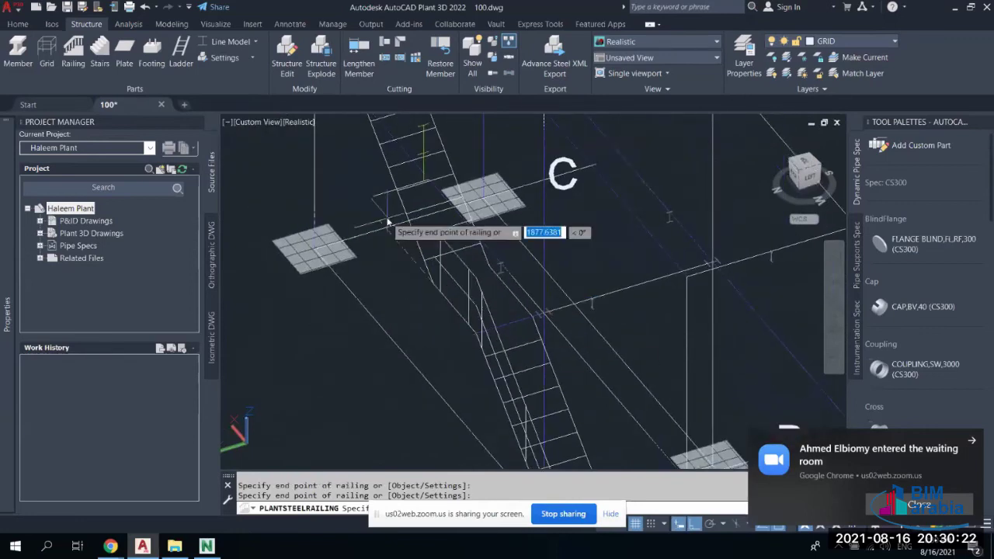
# Continue the railing up the stair flight with object tracking on, then call up the finish options
pyautogui.moveTo(387, 224); pyautogui.dragTo(493, 430, button='middle')
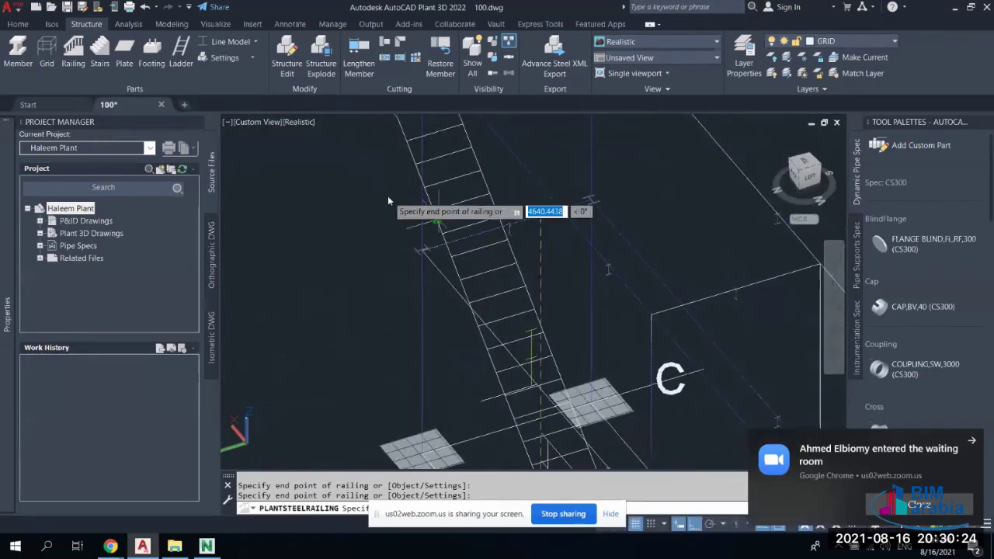
pyautogui.moveTo(388, 200); pyautogui.dragTo(447, 325, button='middle')
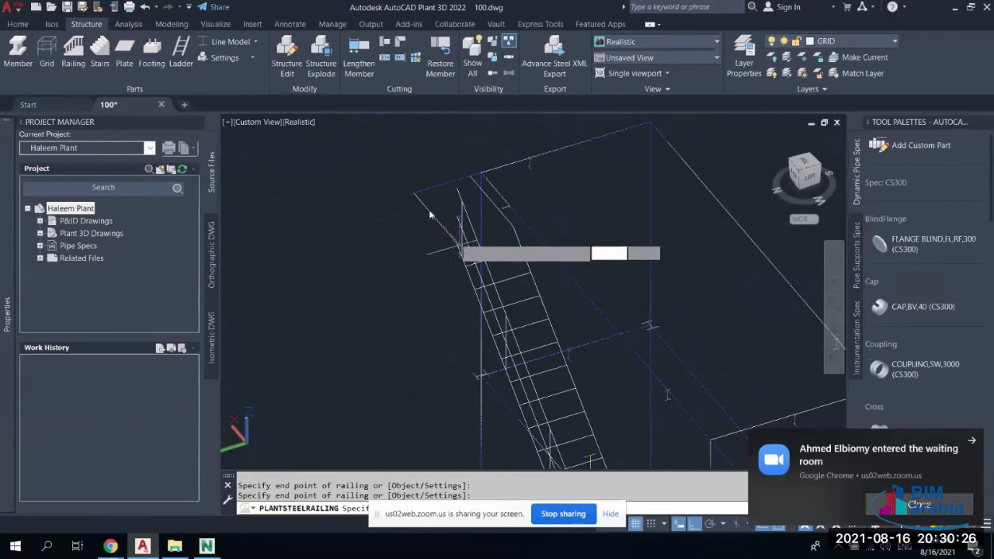
pyautogui.scroll(6, 423, 206)
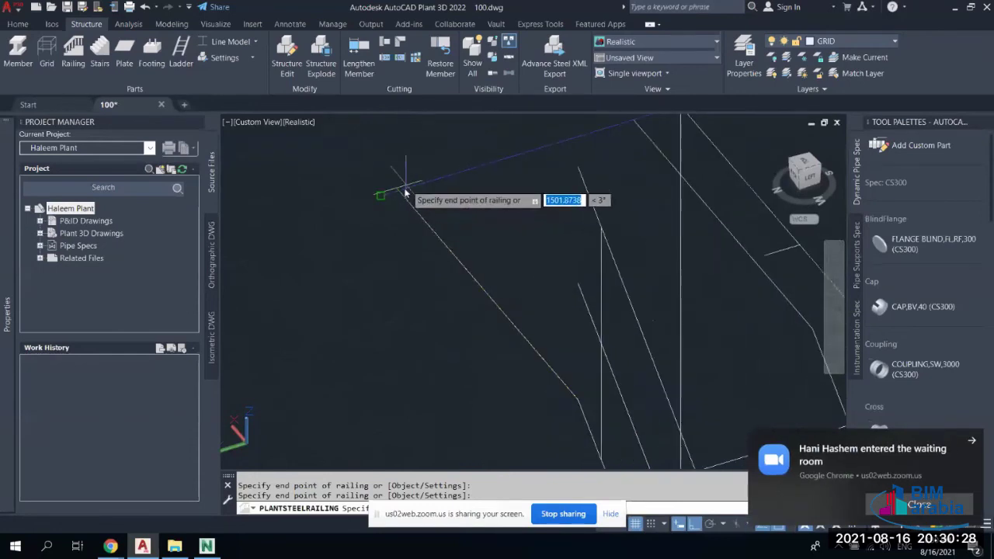
pyautogui.scroll(-4, 404, 214)
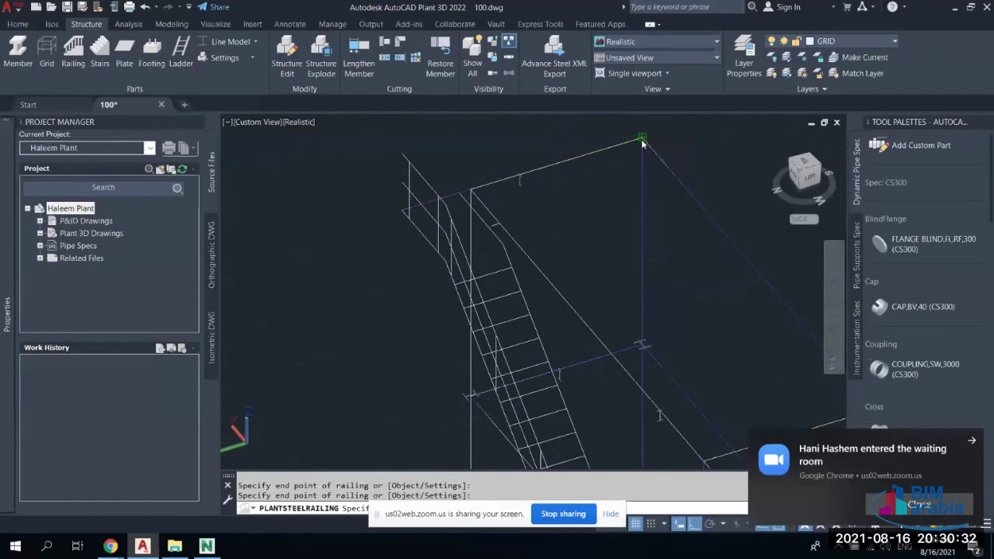
pyautogui.scroll(-4, 643, 142)
pyautogui.scroll(4, 581, 208)
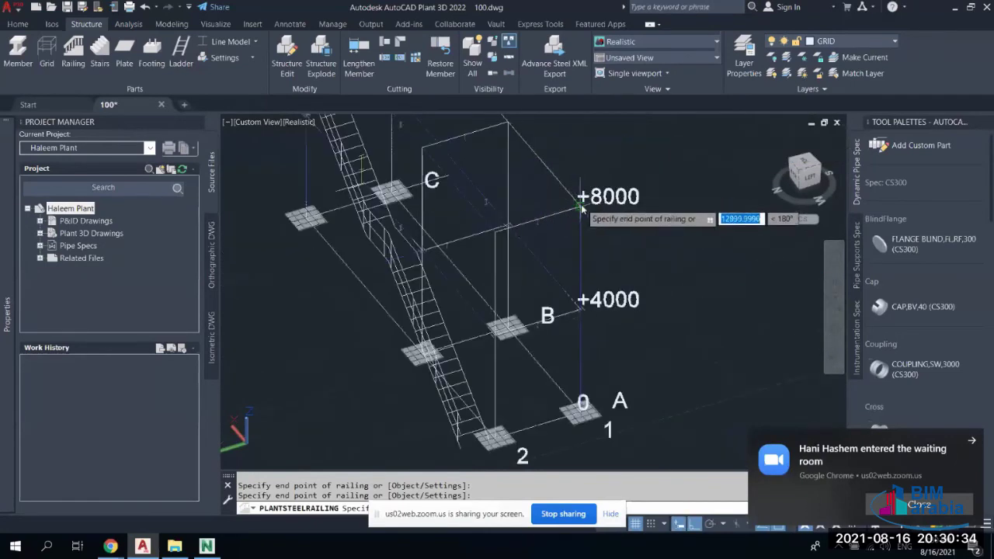
pyautogui.scroll(5, 581, 209)
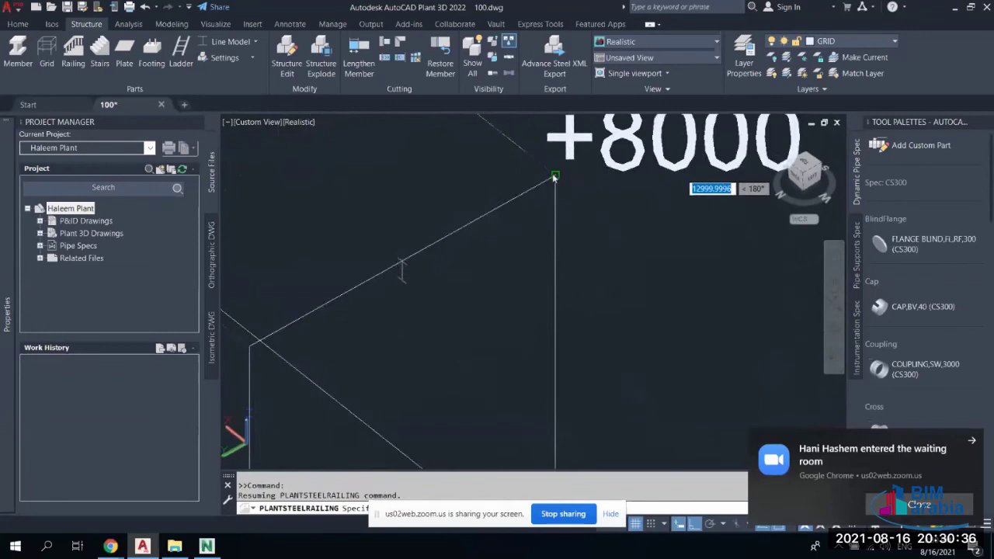
pyautogui.scroll(-6, 554, 178)
pyautogui.moveTo(437, 263); pyautogui.dragTo(341, 309, button='middle')
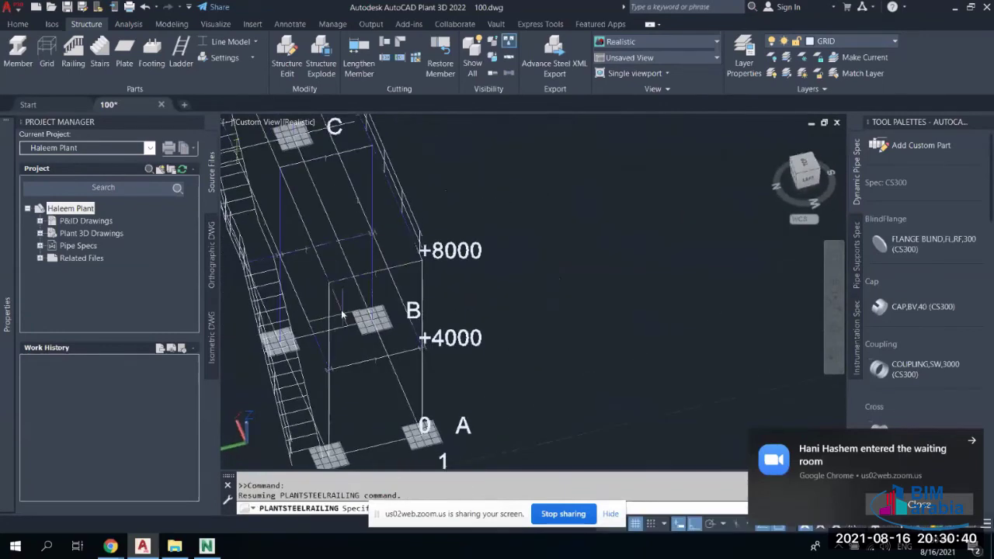
pyautogui.scroll(-4, 332, 287)
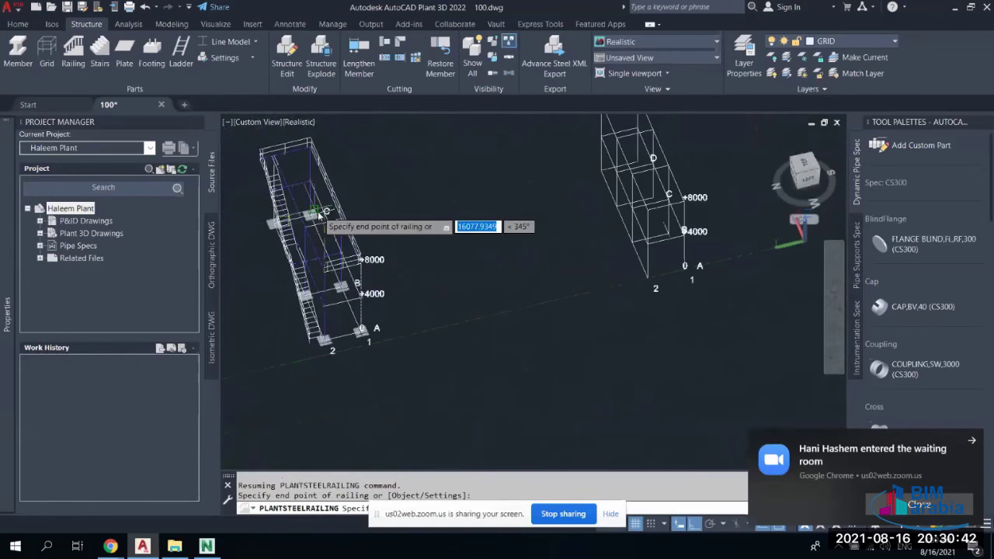
pyautogui.scroll(8, 342, 217)
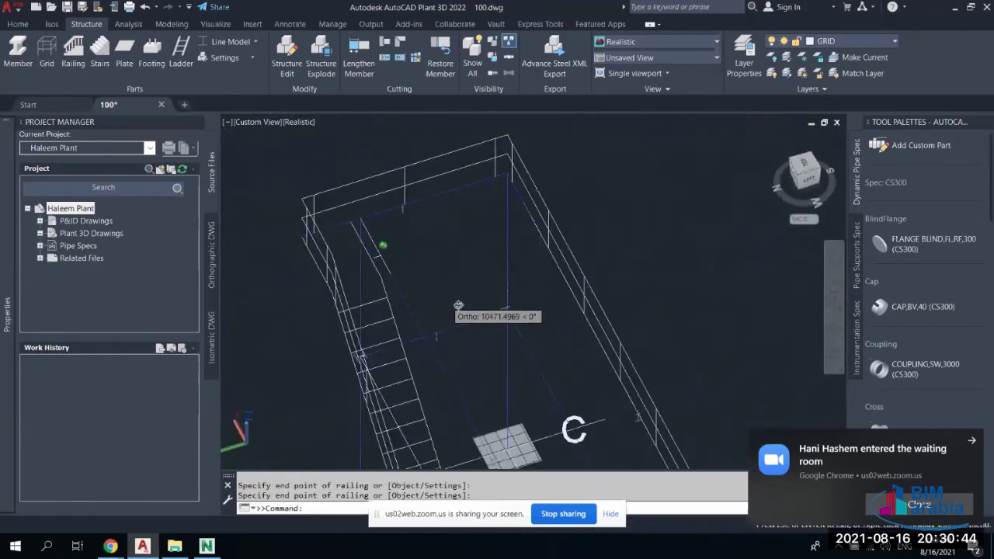
pyautogui.keyDown('shift'); pyautogui.moveTo(458, 305); pyautogui.dragTo(476, 303, button='middle'); pyautogui.keyUp('shift')
pyautogui.scroll(3, 480, 304)
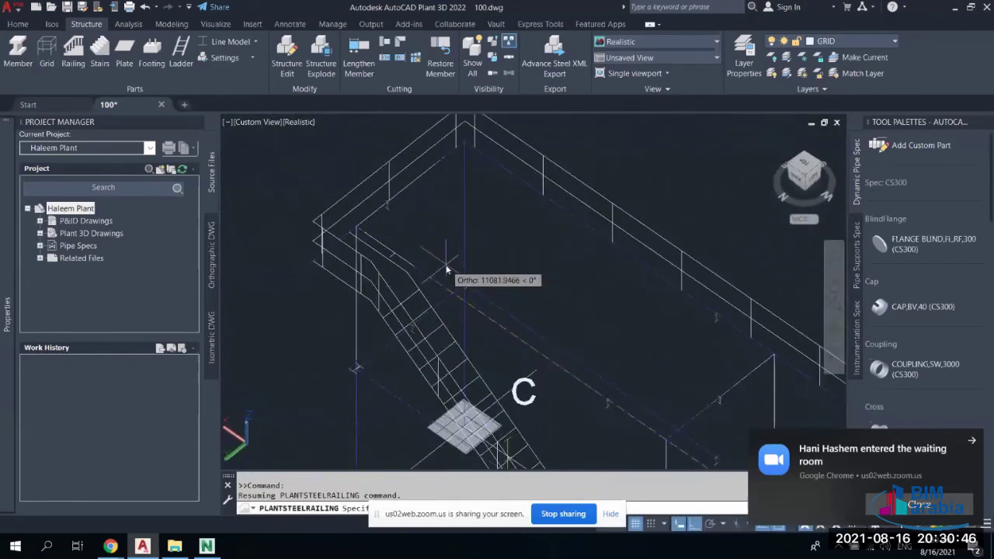
pyautogui.scroll(2, 447, 270)
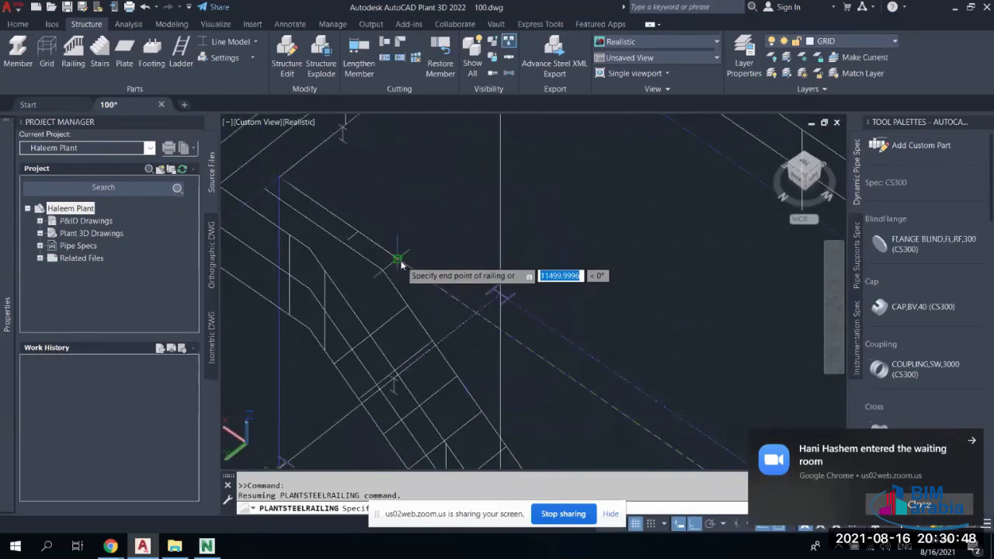
pyautogui.scroll(-5, 400, 268)
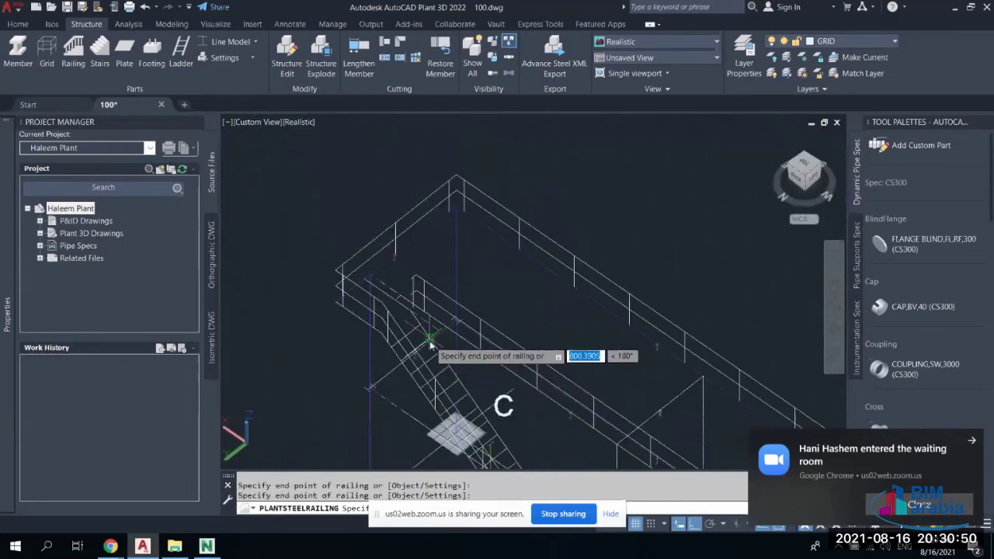
pyautogui.moveTo(431, 344); pyautogui.dragTo(338, 188, button='middle')
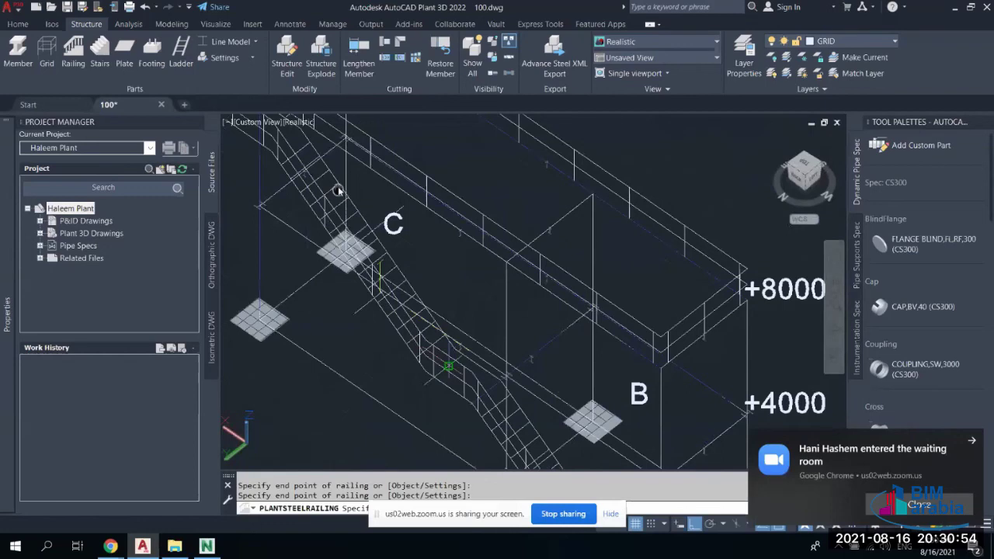
pyautogui.press('F10')
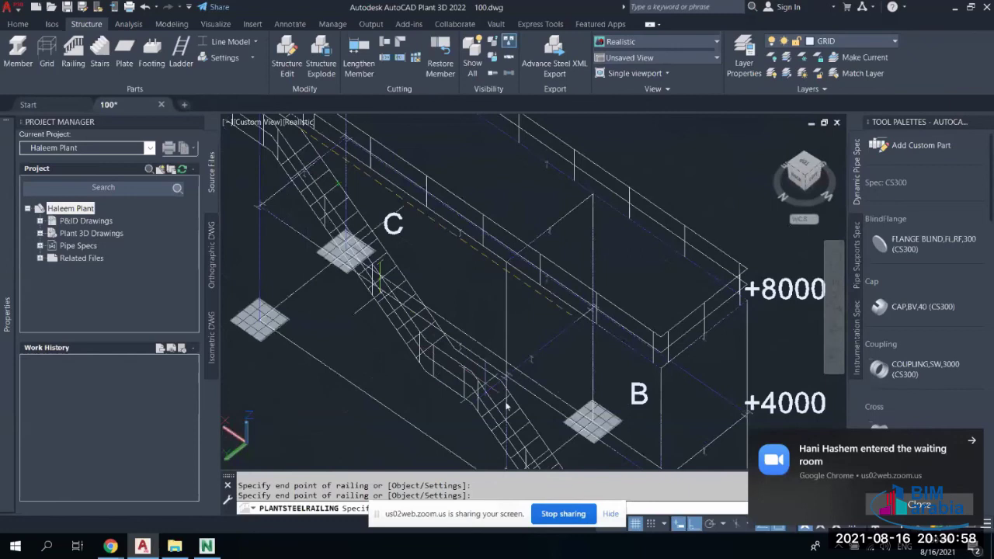
pyautogui.scroll(3, 427, 256)
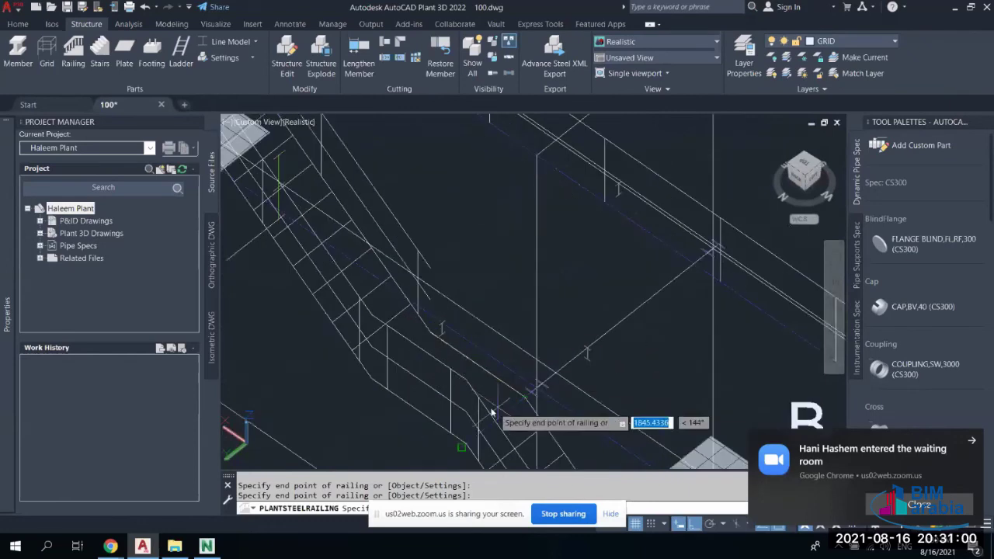
pyautogui.press('Escape')
pyautogui.keyDown('shift'); pyautogui.moveTo(490, 412); pyautogui.dragTo(435, 410, button='middle'); pyautogui.keyUp('shift')
pyautogui.scroll(-3, 437, 411)
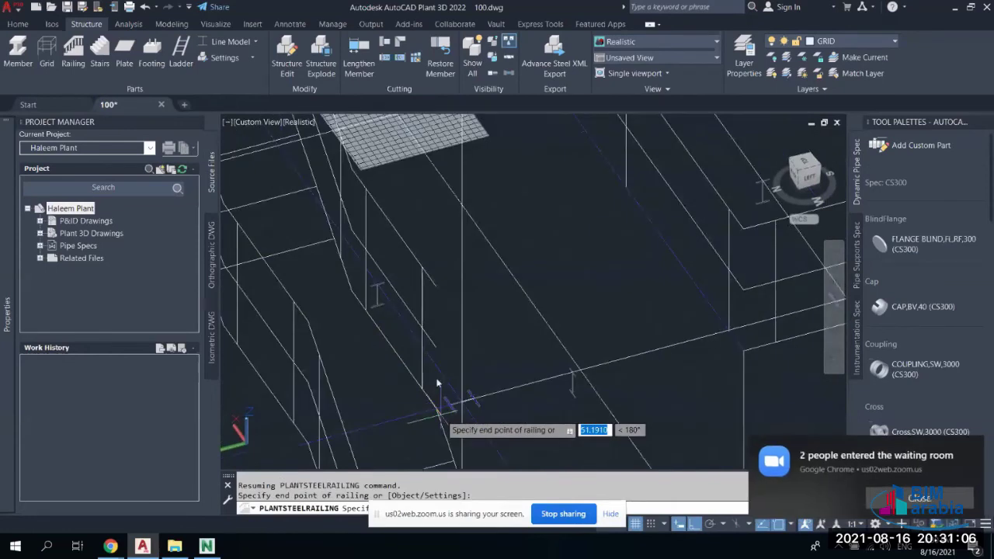
pyautogui.scroll(-3, 441, 420)
pyautogui.rightClick(311, 355)
# Finish the railing and switch the steel display to Outline Model
pyautogui.click(363, 359)
pyautogui.scroll(-4, 431, 302)
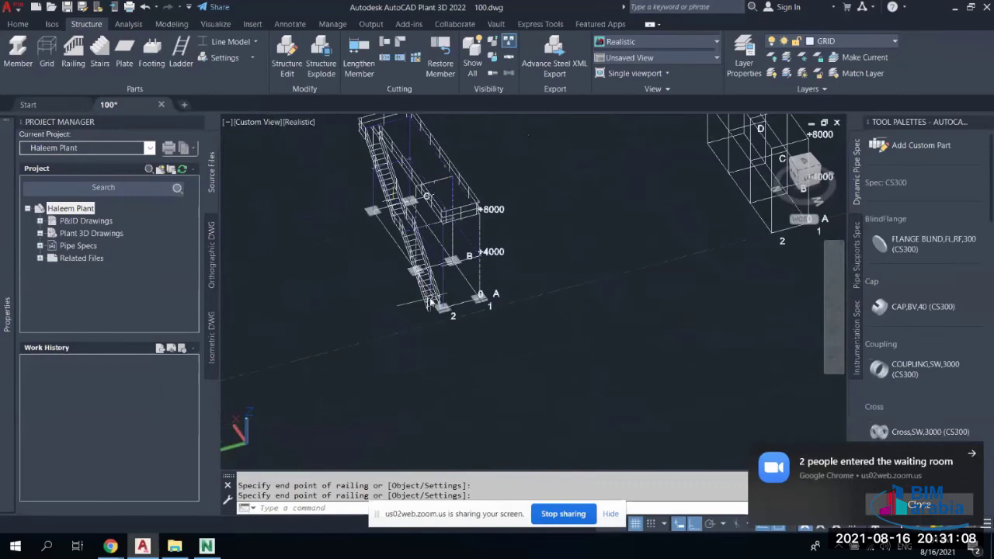
pyautogui.click(228, 43)
pyautogui.click(243, 114)
# Delete the extra railing section on the stair landing near grid A
pyautogui.moveTo(418, 244); pyautogui.dragTo(438, 254, button='middle')
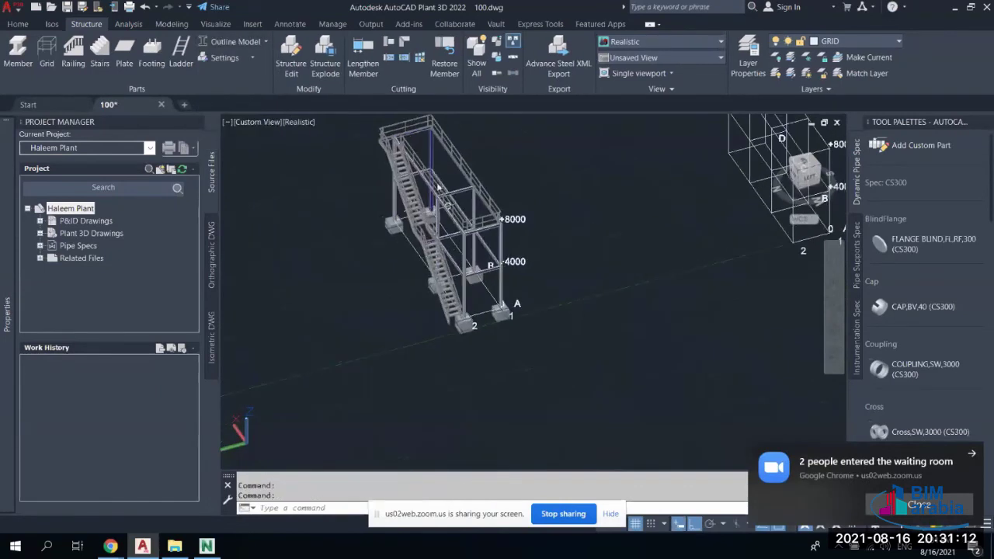
pyautogui.scroll(5, 439, 189)
pyautogui.keyDown('shift'); pyautogui.moveTo(588, 408); pyautogui.dragTo(577, 363, button='middle'); pyautogui.keyUp('shift')
pyautogui.scroll(3, 606, 321)
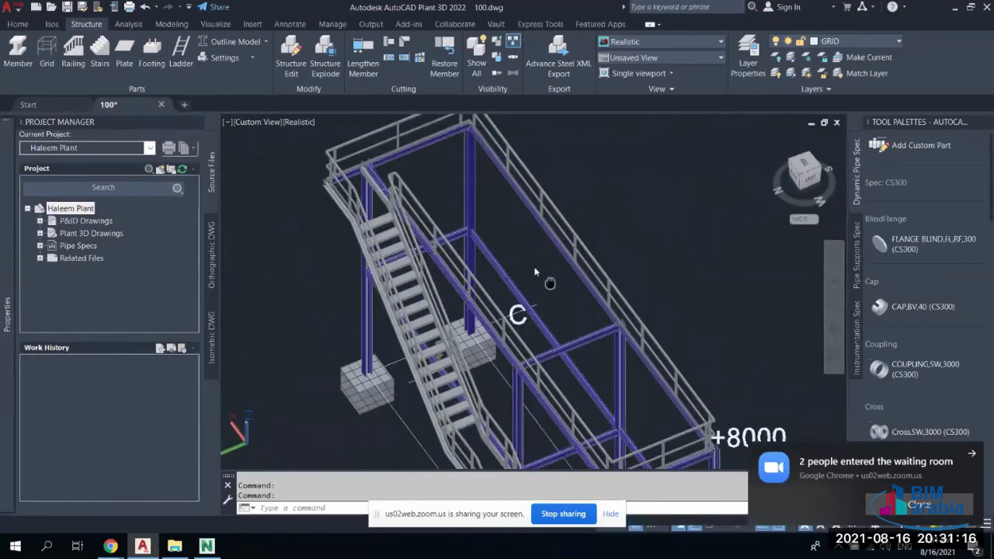
pyautogui.moveTo(522, 338); pyautogui.dragTo(495, 151, button='middle')
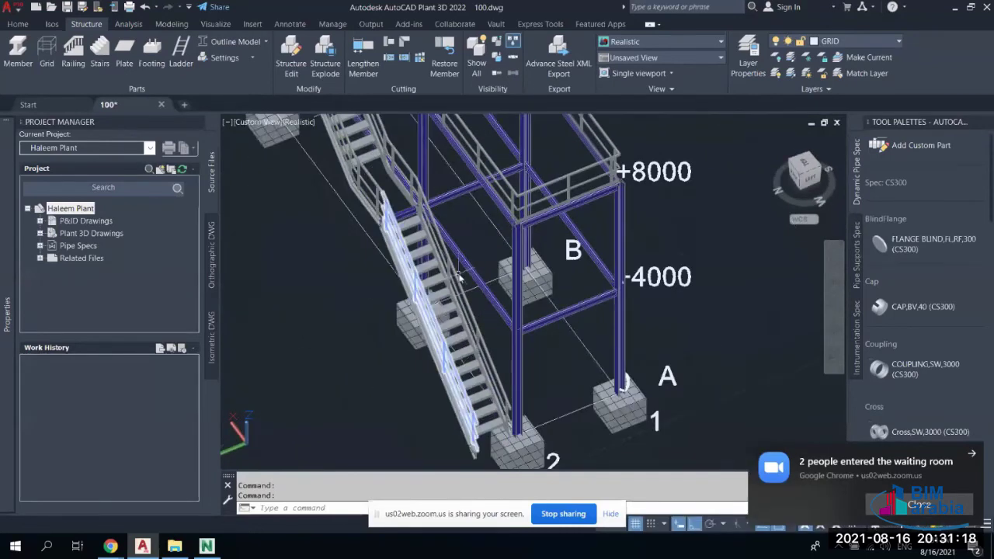
pyautogui.keyDown('shift'); pyautogui.moveTo(419, 265); pyautogui.dragTo(330, 277, button='middle'); pyautogui.keyUp('shift')
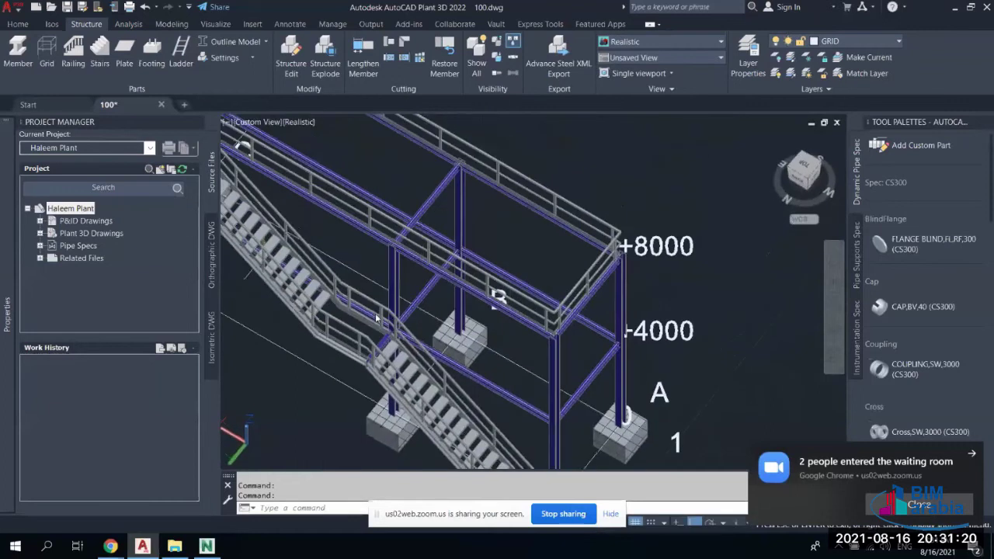
pyautogui.scroll(4, 331, 277)
pyautogui.click(346, 315)
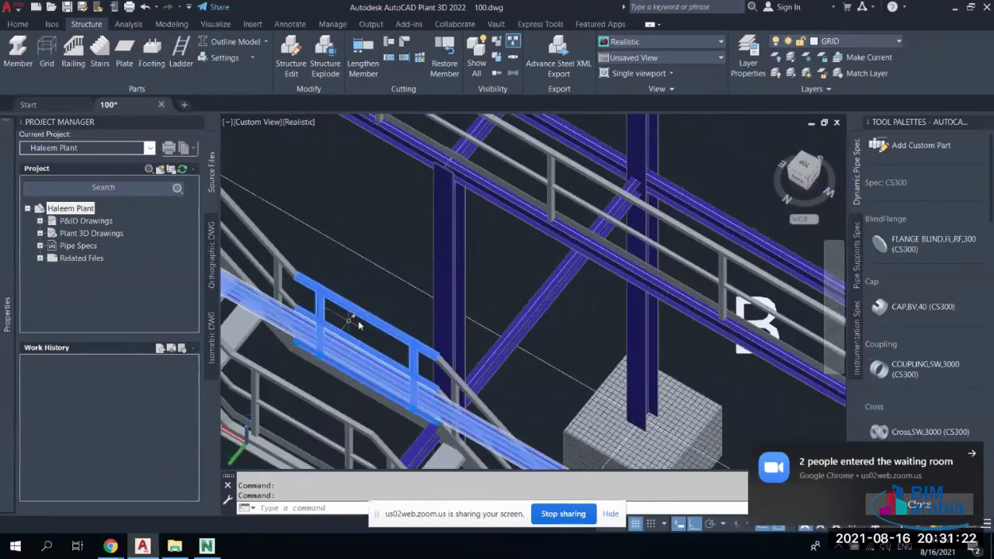
pyautogui.press('Delete')
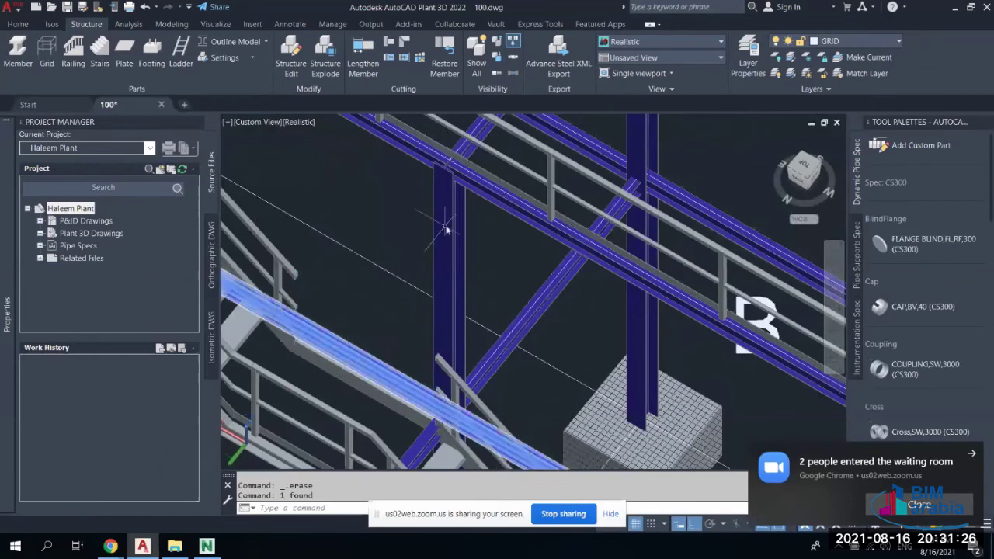
pyautogui.scroll(-5, 389, 318)
pyautogui.keyDown('shift'); pyautogui.moveTo(419, 295); pyautogui.dragTo(578, 229, button='middle'); pyautogui.keyUp('shift')
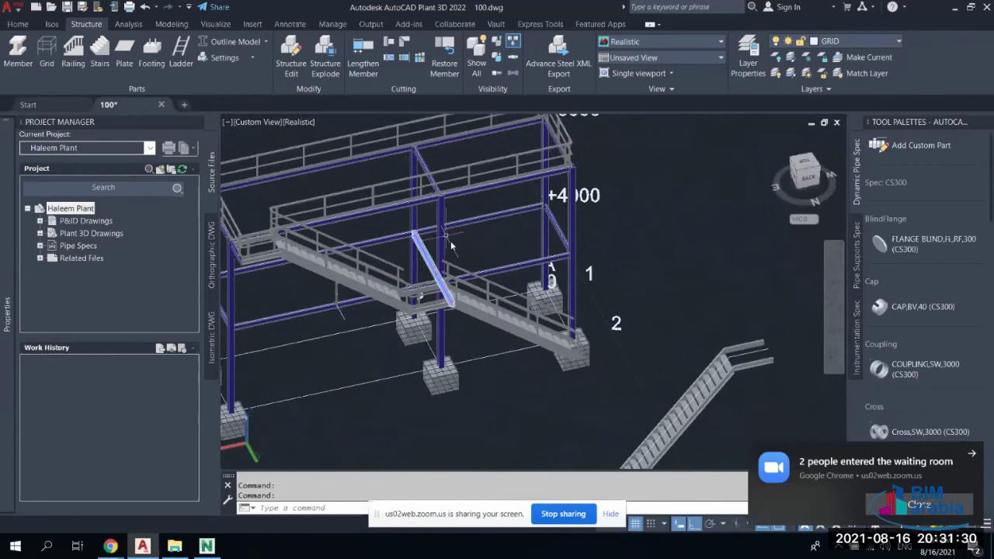
pyautogui.moveTo(397, 277); pyautogui.dragTo(503, 289, button='middle')
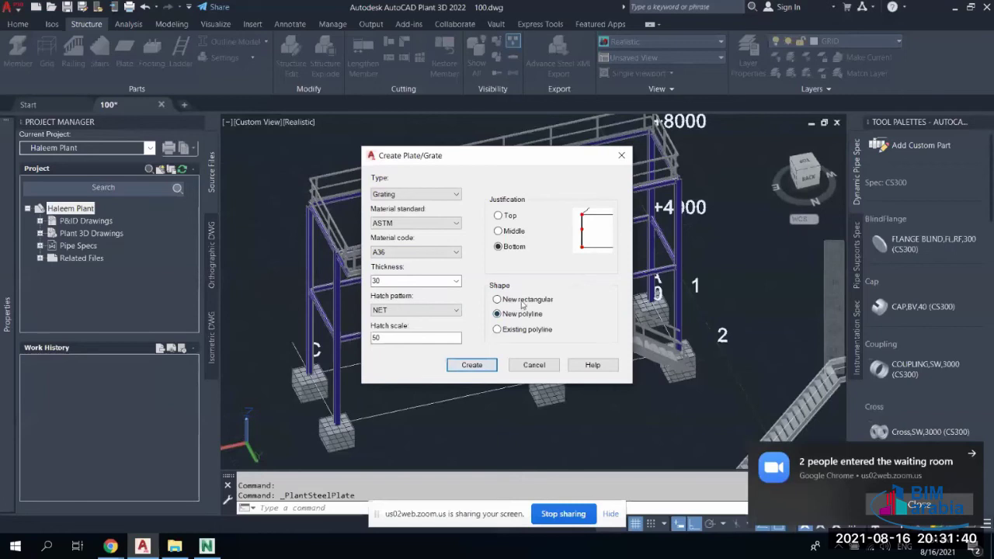
# Accept the 30-thick ASTM A36 grating settings, change the display style, and cancel a first grate attempt
pyautogui.click(470, 365)
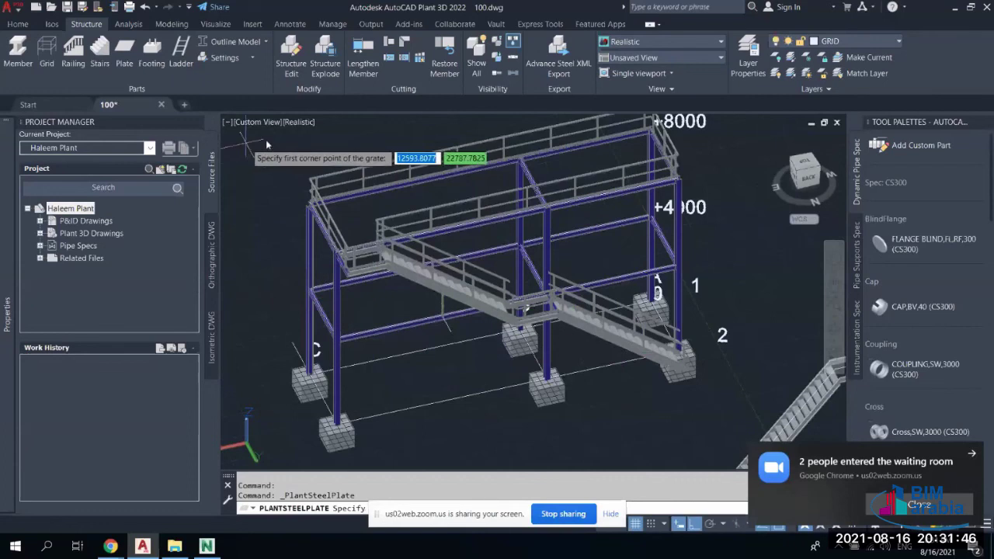
pyautogui.click(247, 41)
pyautogui.click(233, 114)
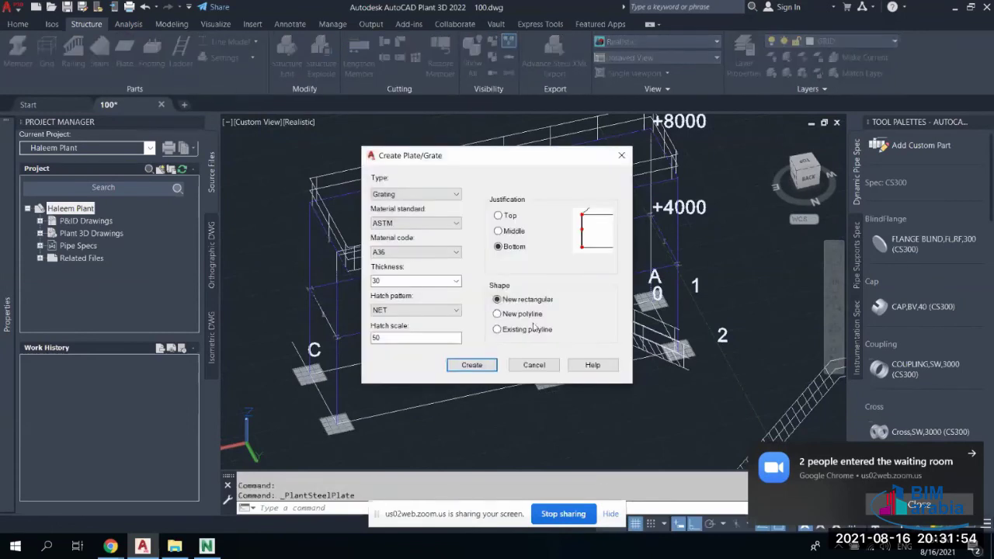
pyautogui.click(471, 365)
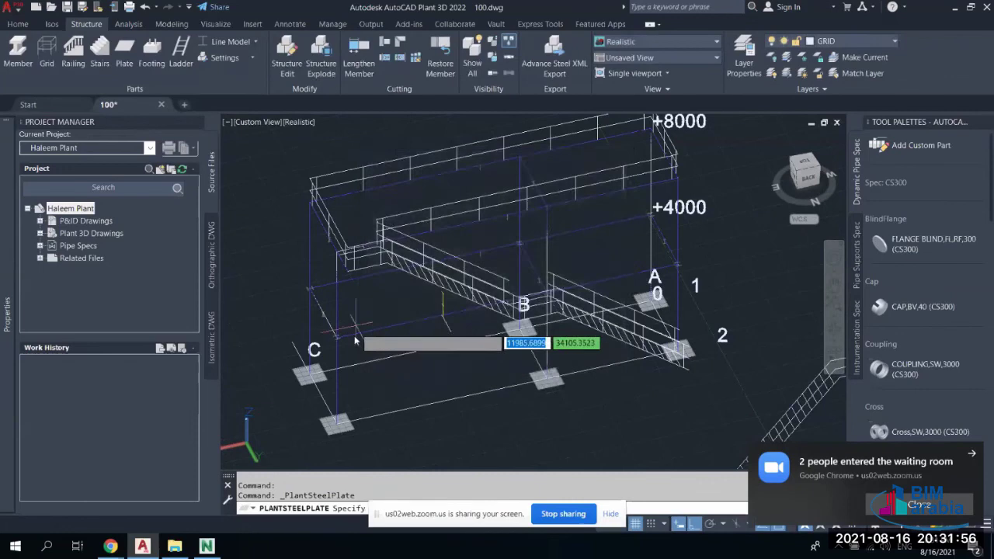
pyautogui.scroll(5, 354, 336)
pyautogui.click(317, 326)
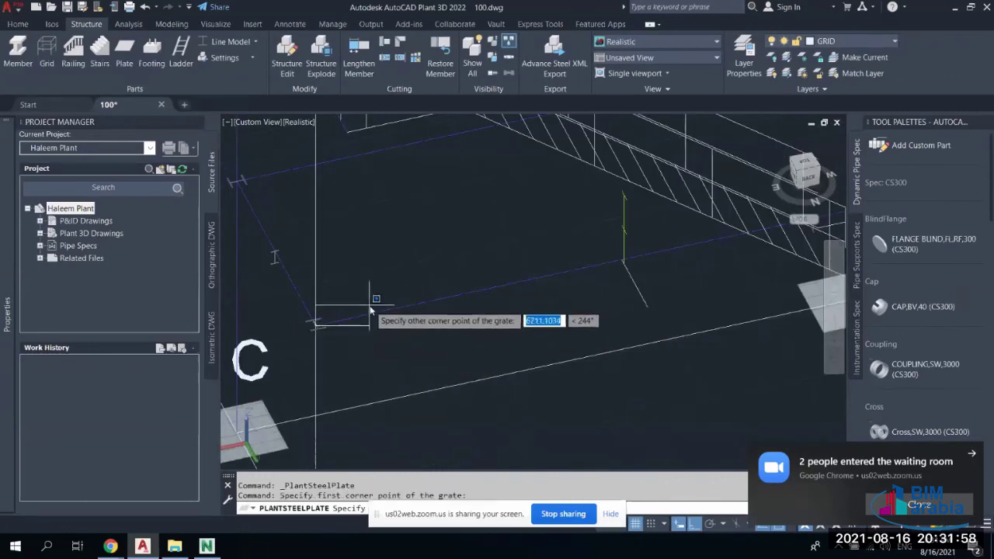
pyautogui.press('Escape')
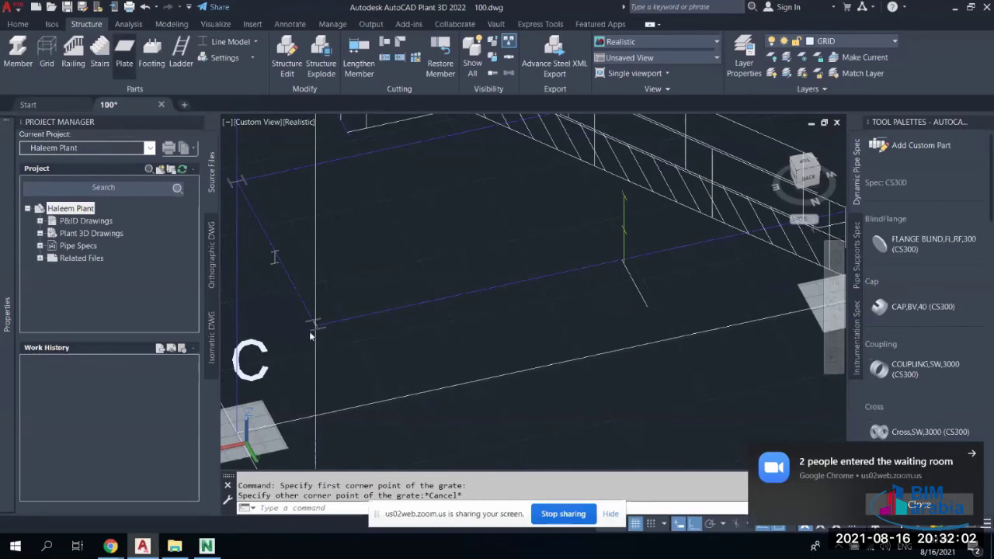
# Restart the grate and place its first corner at the beam end, orbiting toward the opposite corner
pyautogui.press('Return')
pyautogui.click(471, 365)
pyautogui.scroll(4, 334, 326)
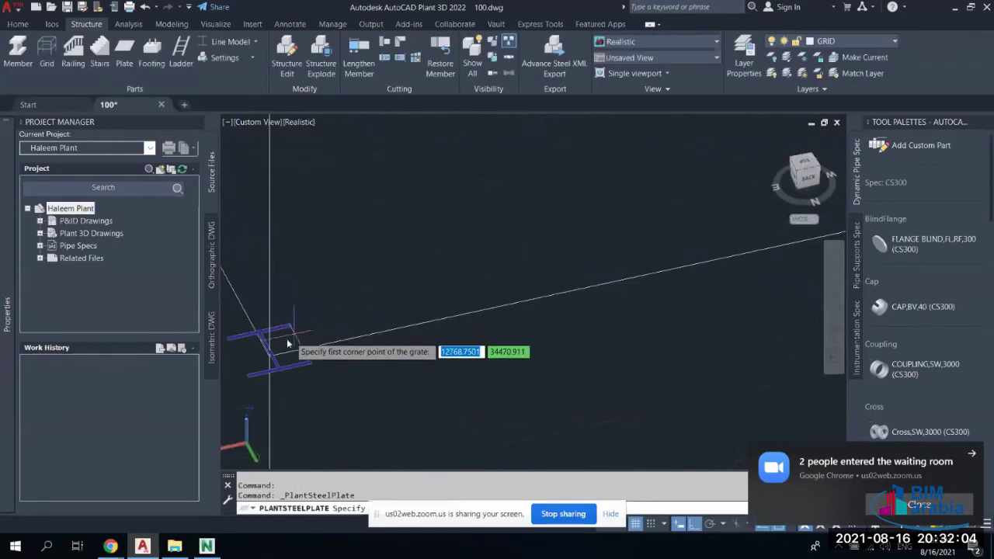
pyautogui.scroll(4, 254, 375)
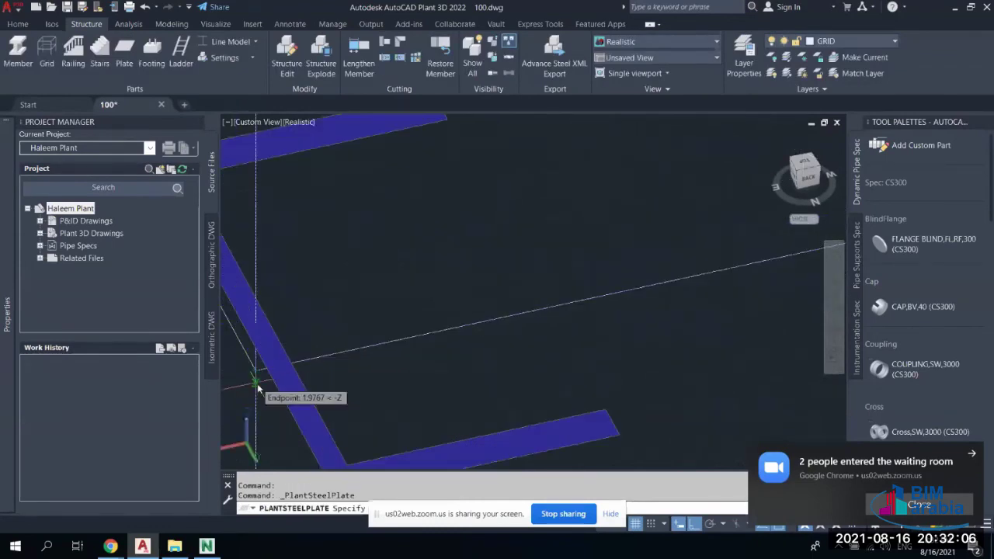
pyautogui.click(255, 375)
pyautogui.scroll(-8, 419, 353)
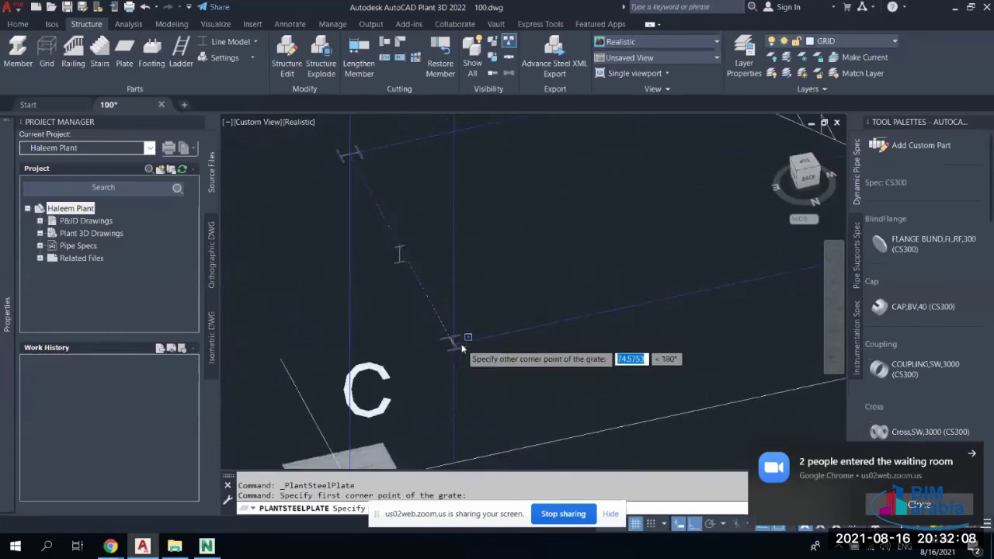
pyautogui.scroll(10, 728, 294)
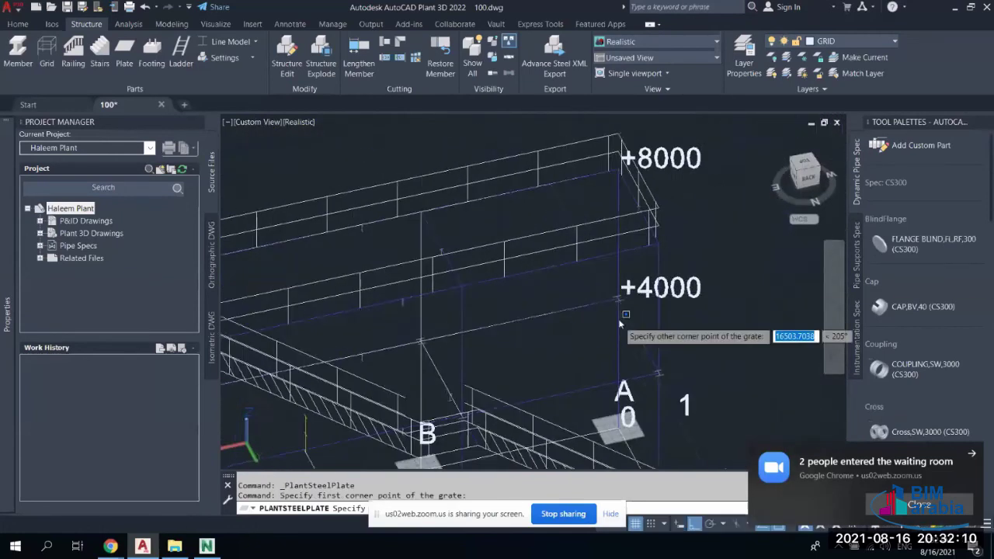
pyautogui.keyDown('shift'); pyautogui.moveTo(611, 321); pyautogui.dragTo(630, 328, button='middle'); pyautogui.keyUp('shift')
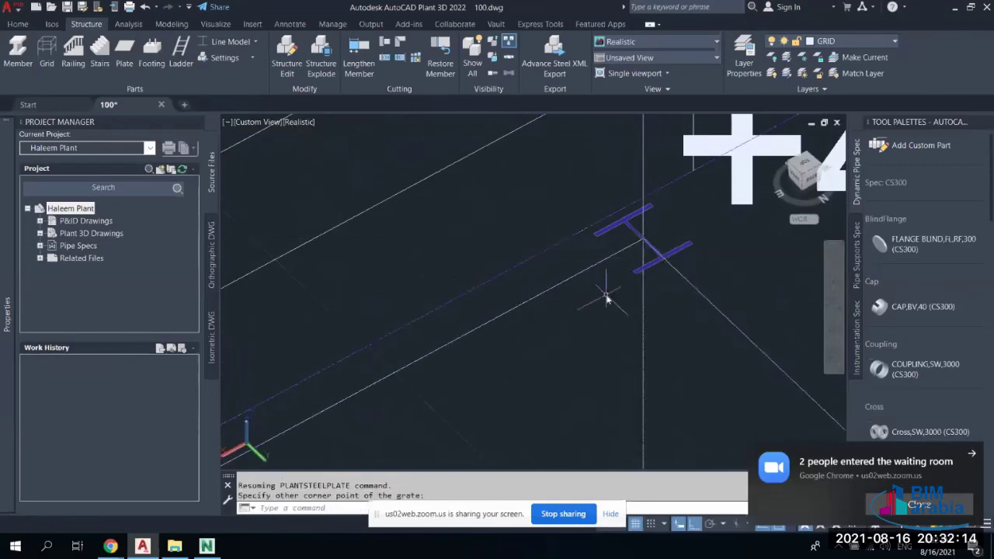
pyautogui.scroll(-6, 610, 290)
pyautogui.scroll(2, 536, 248)
# End the grate command and review the model display style options
pyautogui.press('Escape')
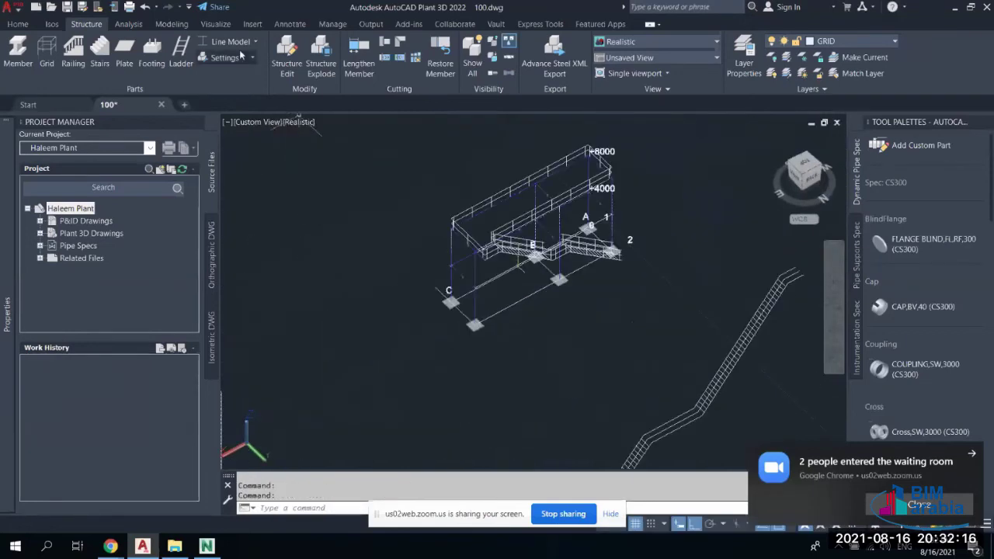
pyautogui.click(253, 42)
pyautogui.press('Escape')
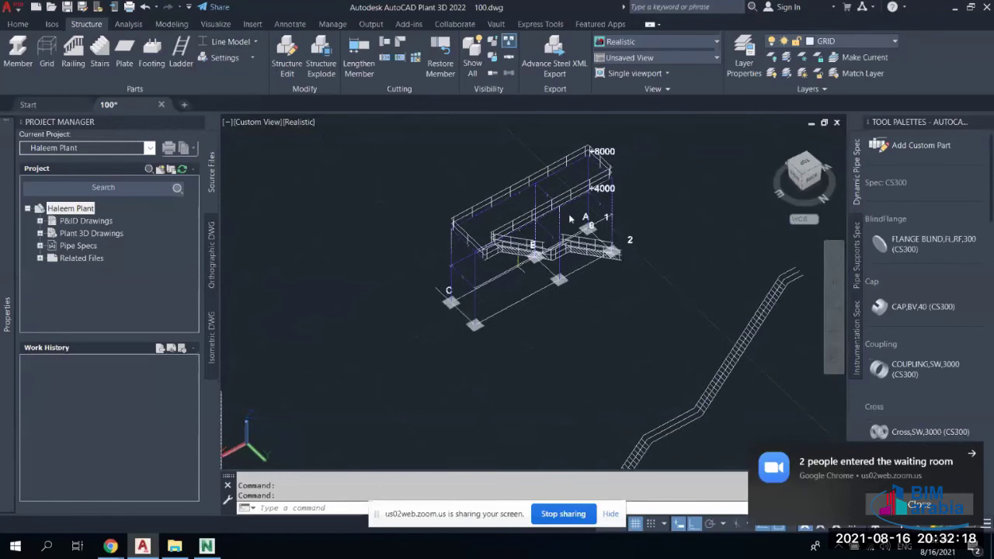
# Orbit around the stairs to inspect the flights and their railings
pyautogui.scroll(6, 535, 254)
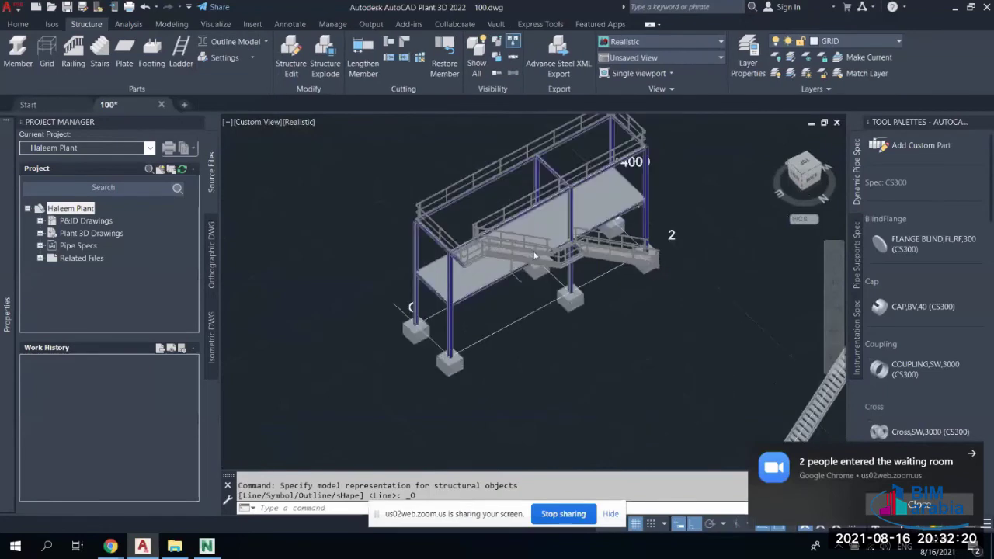
pyautogui.keyDown('shift'); pyautogui.moveTo(504, 313); pyautogui.dragTo(394, 290, button='middle'); pyautogui.keyUp('shift')
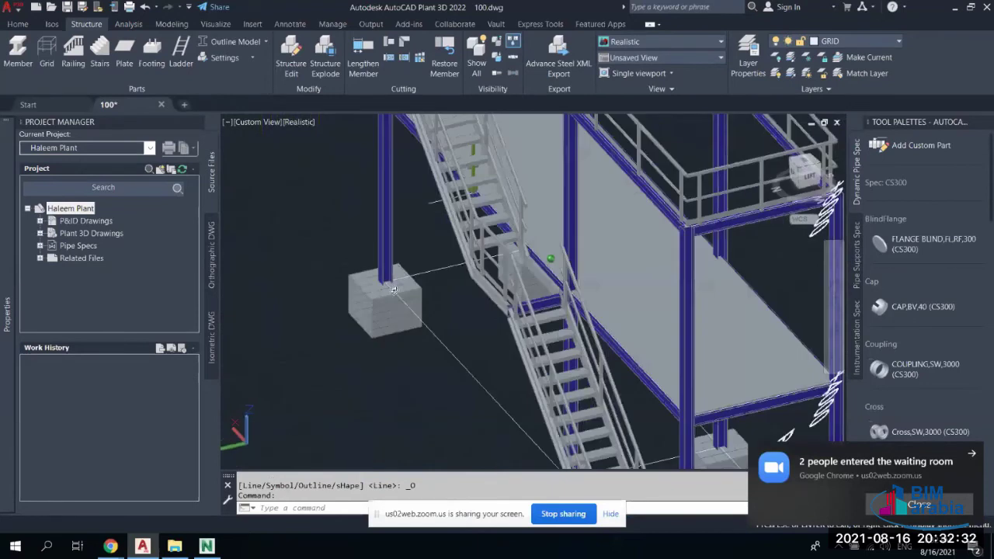
pyautogui.keyDown('shift'); pyautogui.moveTo(394, 289); pyautogui.dragTo(473, 293, button='middle'); pyautogui.keyUp('shift')
pyautogui.scroll(-3, 473, 293)
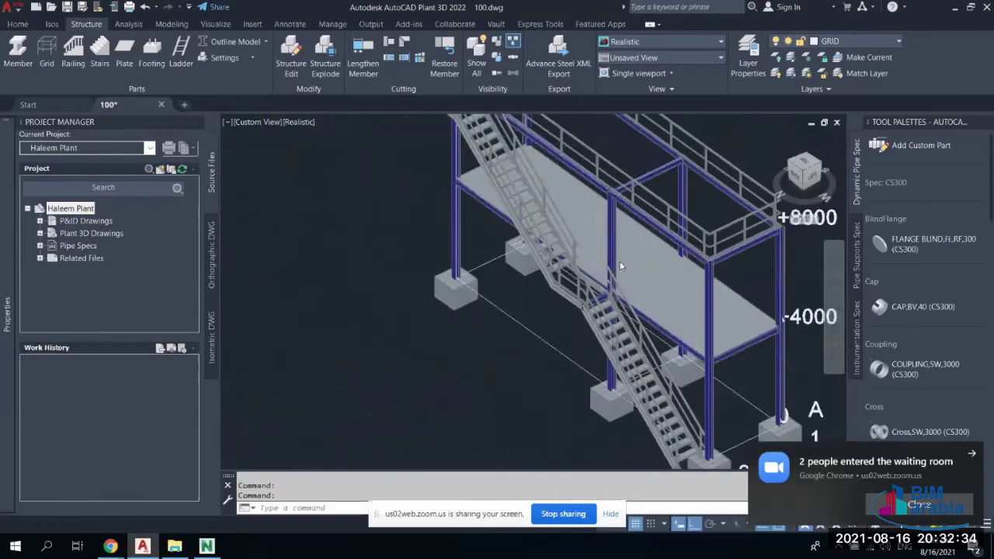
pyautogui.scroll(3, 484, 179)
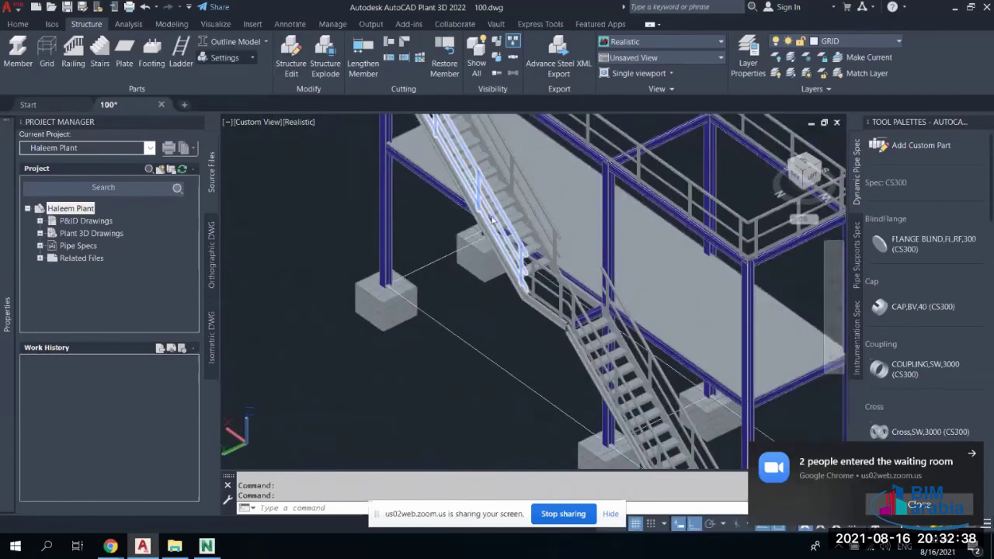
pyautogui.keyDown('shift'); pyautogui.moveTo(492, 220); pyautogui.dragTo(503, 315, button='middle'); pyautogui.keyUp('shift')
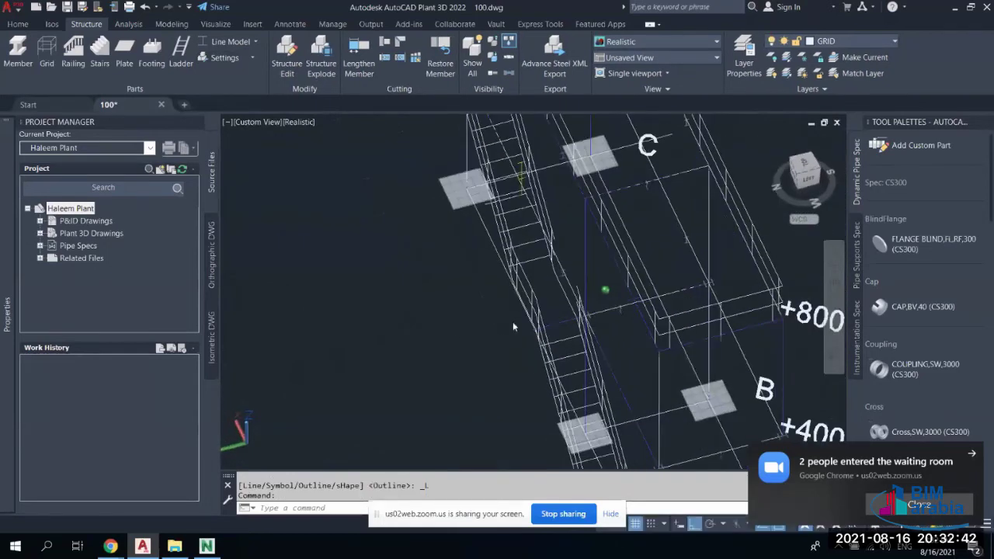
# Start a steel railing near grid B at +4000 and pick its start and next points
pyautogui.scroll(5, 513, 322)
pyautogui.press('Return')
pyautogui.click(575, 220)
pyautogui.scroll(-5, 575, 219)
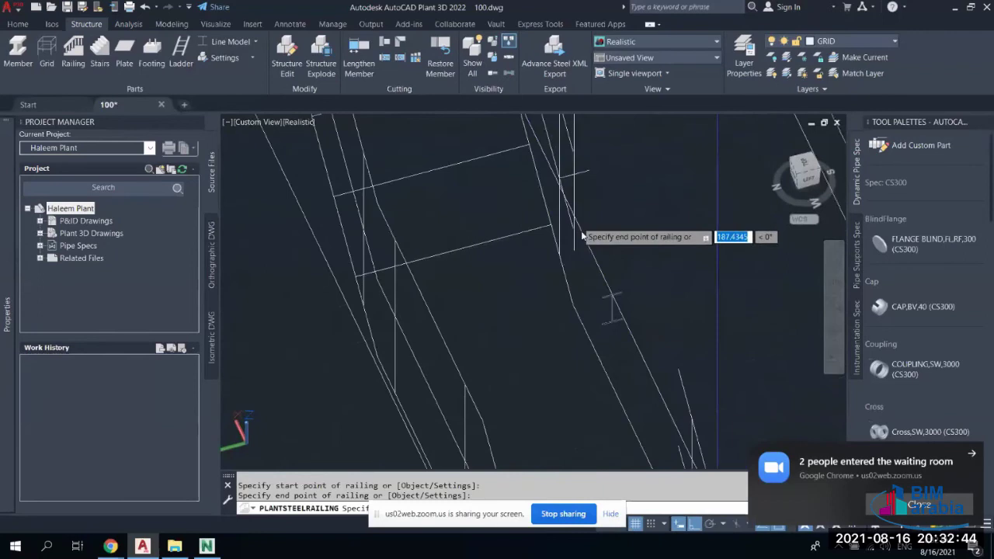
pyautogui.scroll(4, 569, 319)
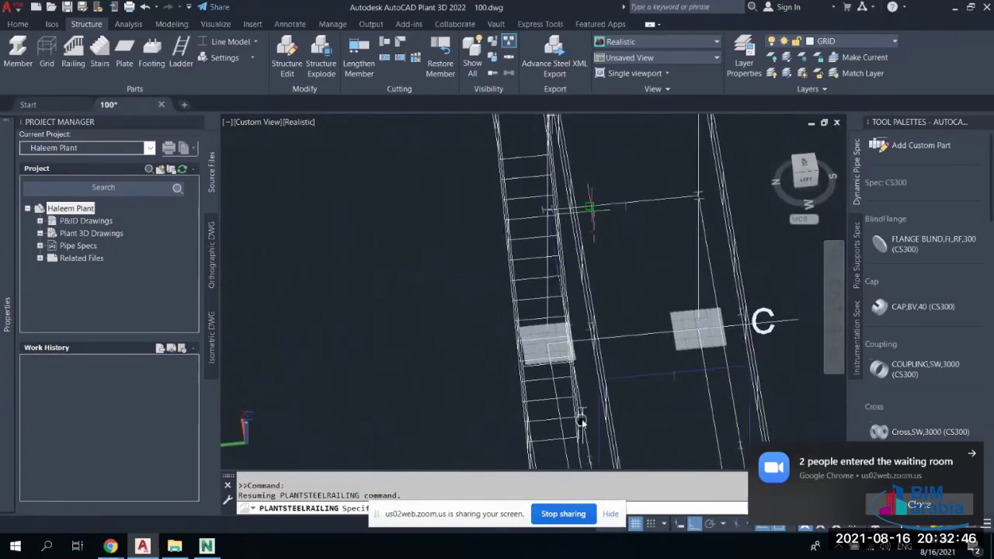
pyautogui.keyDown('shift'); pyautogui.moveTo(539, 222); pyautogui.dragTo(549, 144, button='middle'); pyautogui.keyUp('shift')
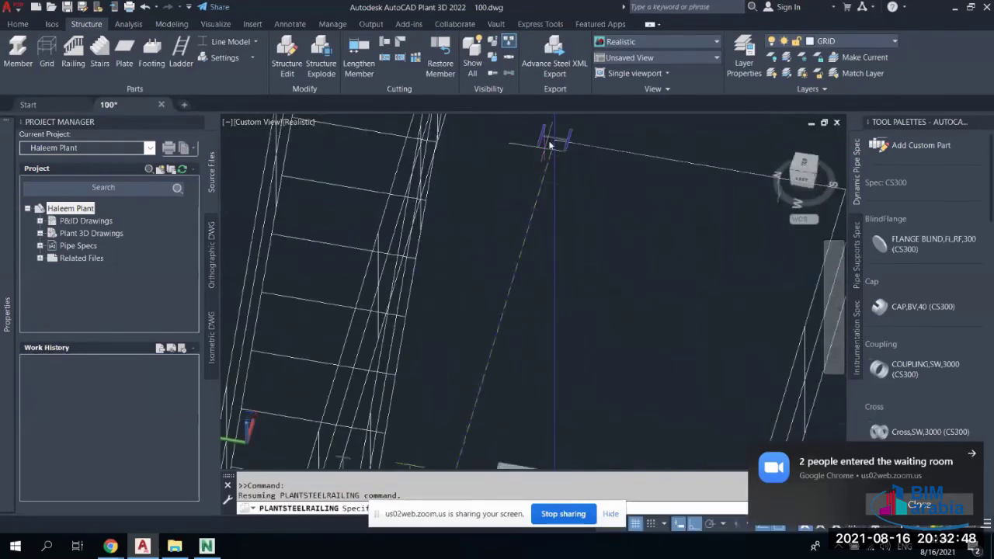
pyautogui.click(571, 151)
# Check the railing end around grid B and finish the run with Enter
pyautogui.scroll(-3, 604, 344)
pyautogui.scroll(5, 590, 295)
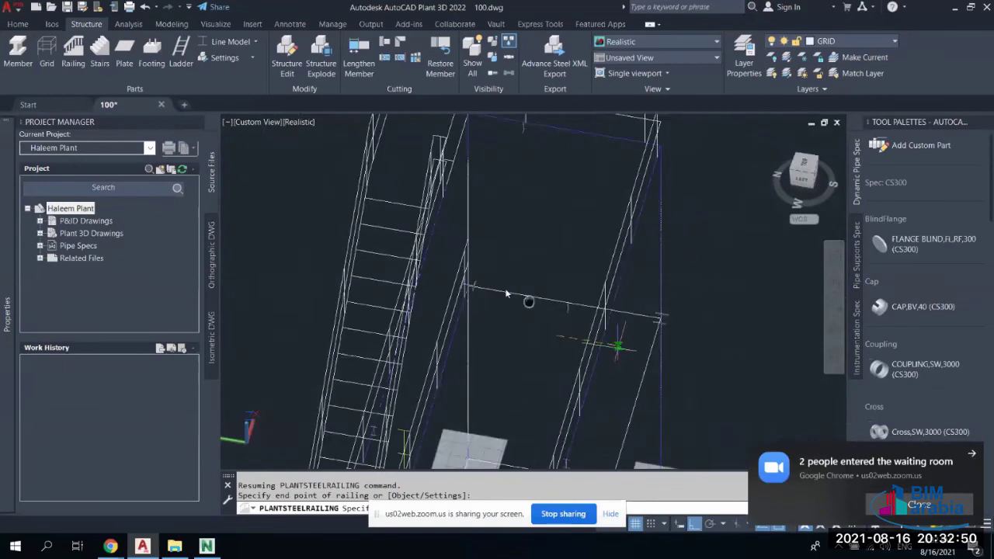
pyautogui.scroll(-5, 598, 303)
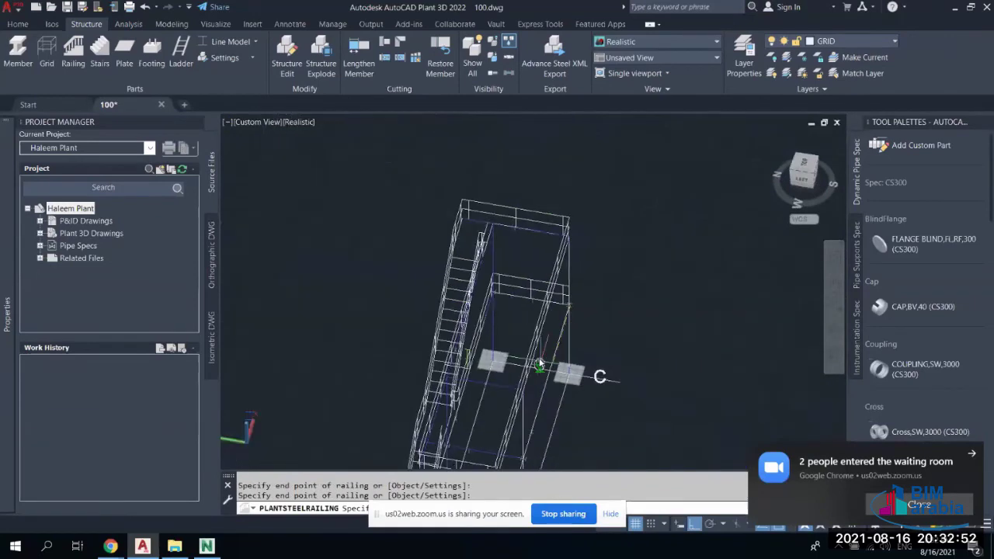
pyautogui.scroll(5, 555, 373)
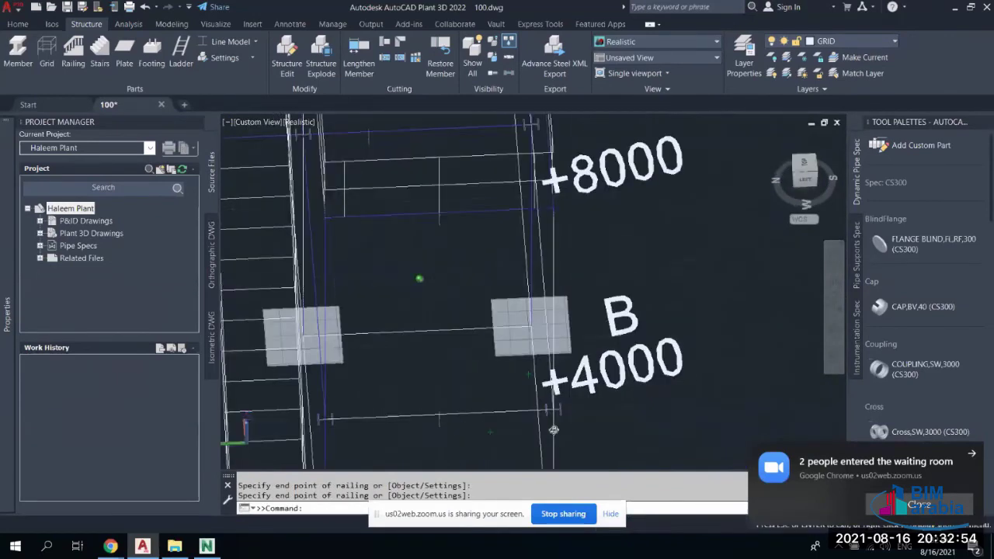
pyautogui.keyDown('shift'); pyautogui.moveTo(590, 365); pyautogui.dragTo(682, 222, button='middle'); pyautogui.keyUp('shift')
pyautogui.scroll(8, 678, 217)
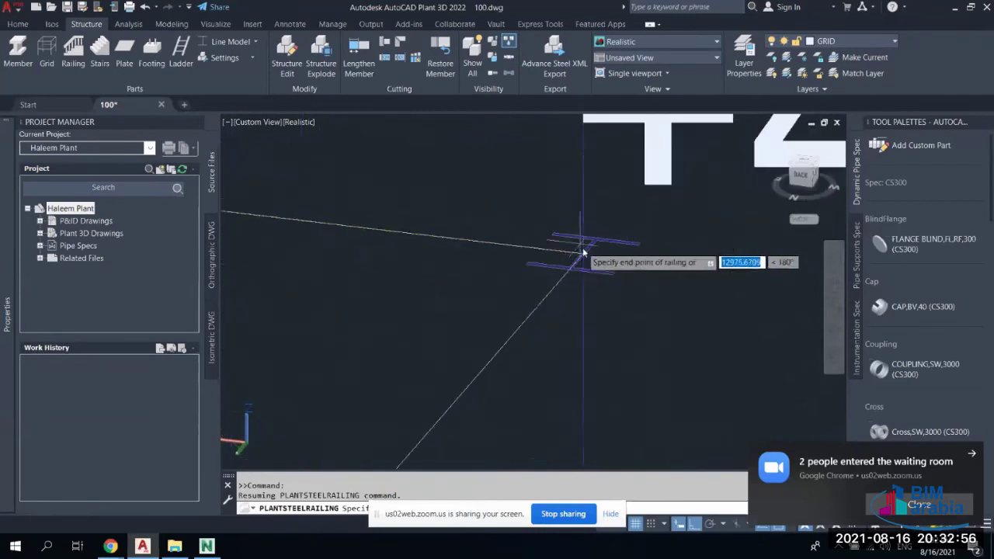
pyautogui.scroll(-4, 540, 302)
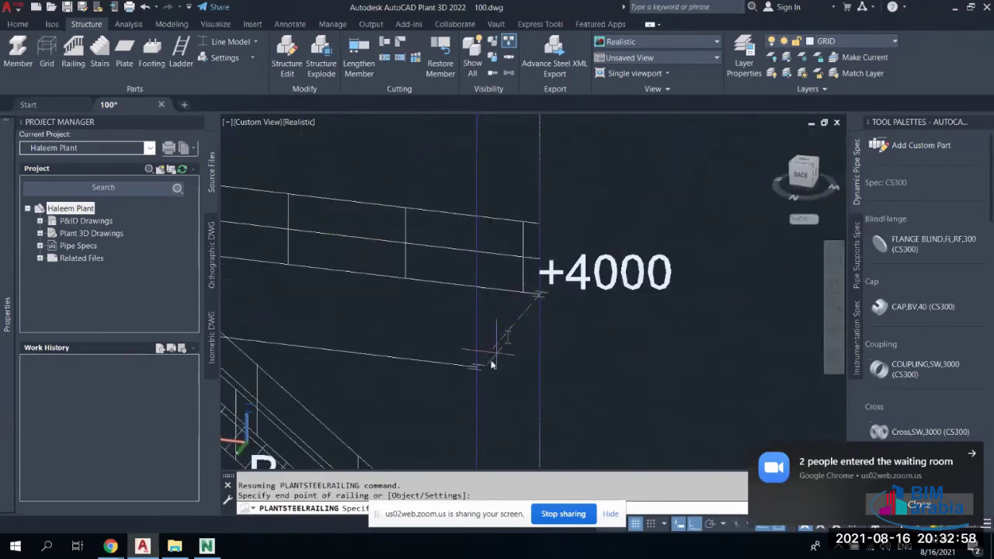
pyautogui.scroll(4, 475, 370)
pyautogui.keyDown('shift'); pyautogui.moveTo(476, 372); pyautogui.dragTo(474, 387, button='middle'); pyautogui.keyUp('shift')
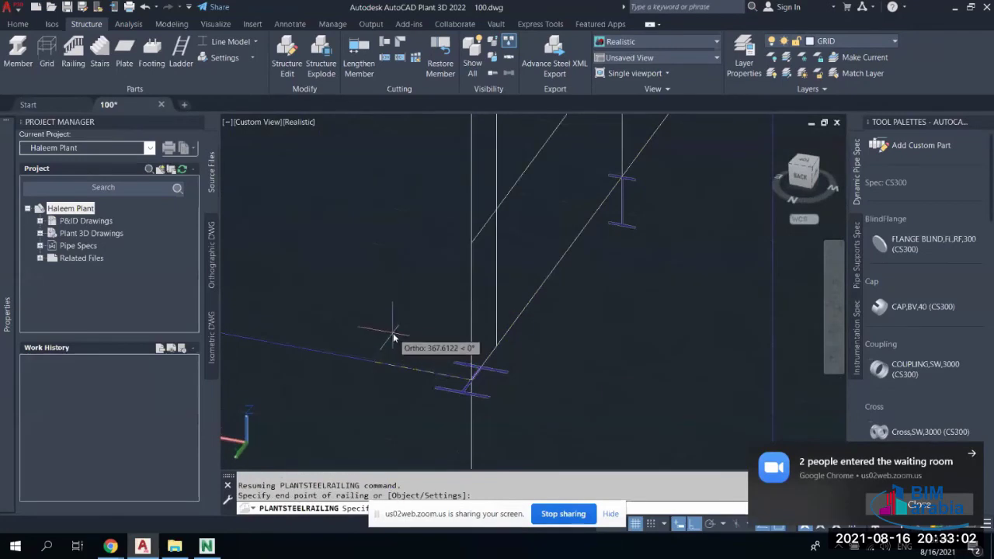
pyautogui.moveTo(391, 333); pyautogui.dragTo(421, 386, button='middle')
pyautogui.scroll(-8, 571, 358)
pyautogui.scroll(6, 403, 349)
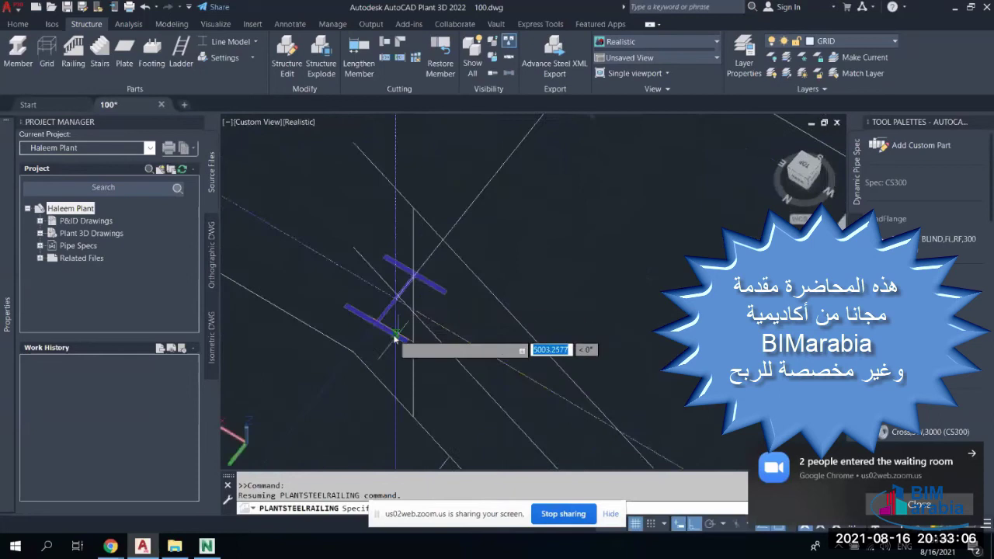
pyautogui.keyDown('shift'); pyautogui.moveTo(395, 335); pyautogui.dragTo(426, 329, button='middle'); pyautogui.keyUp('shift')
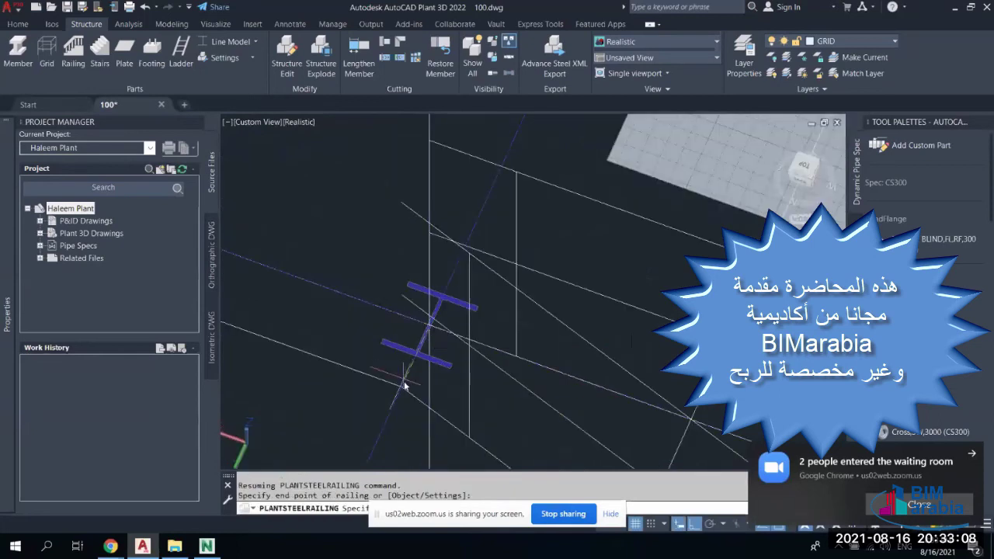
pyautogui.rightClick(372, 251)
pyautogui.click(414, 256)
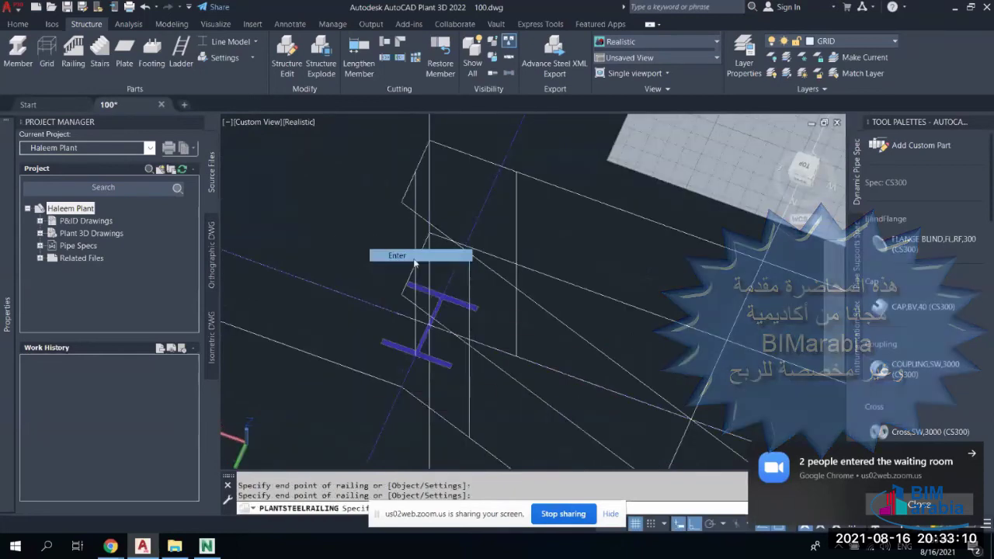
pyautogui.scroll(-8, 267, 181)
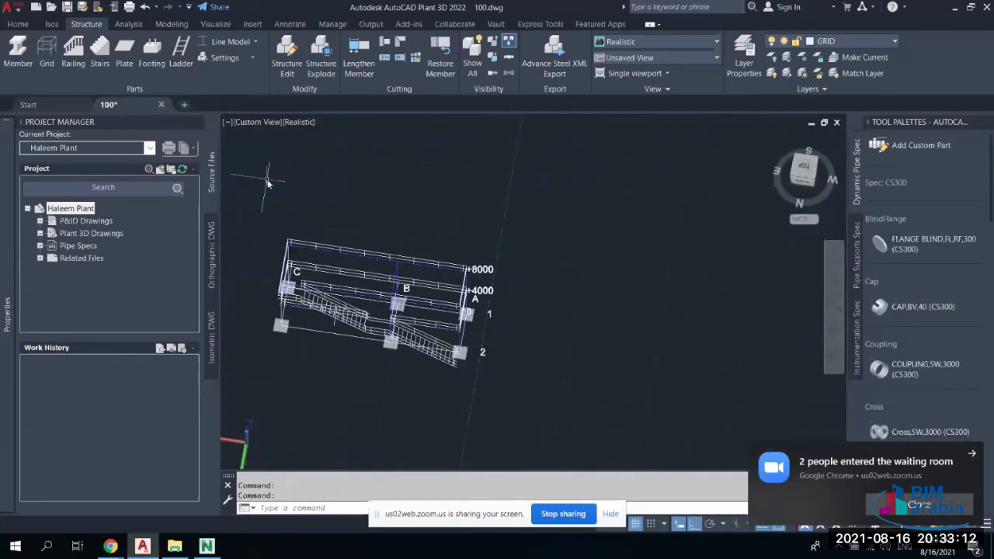
# Switch members to Outline Model and review the stair and upper platform railings
pyautogui.click(230, 42)
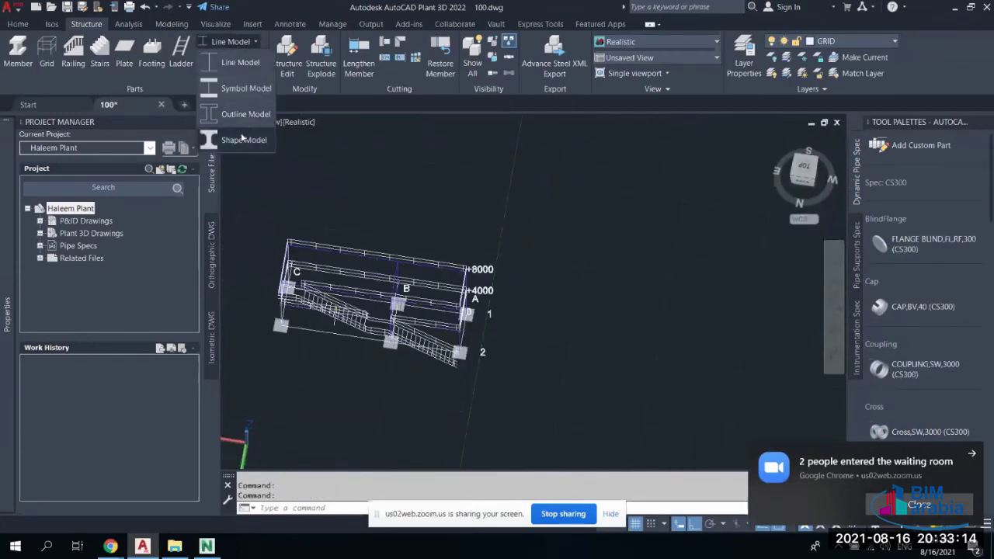
pyautogui.click(243, 138)
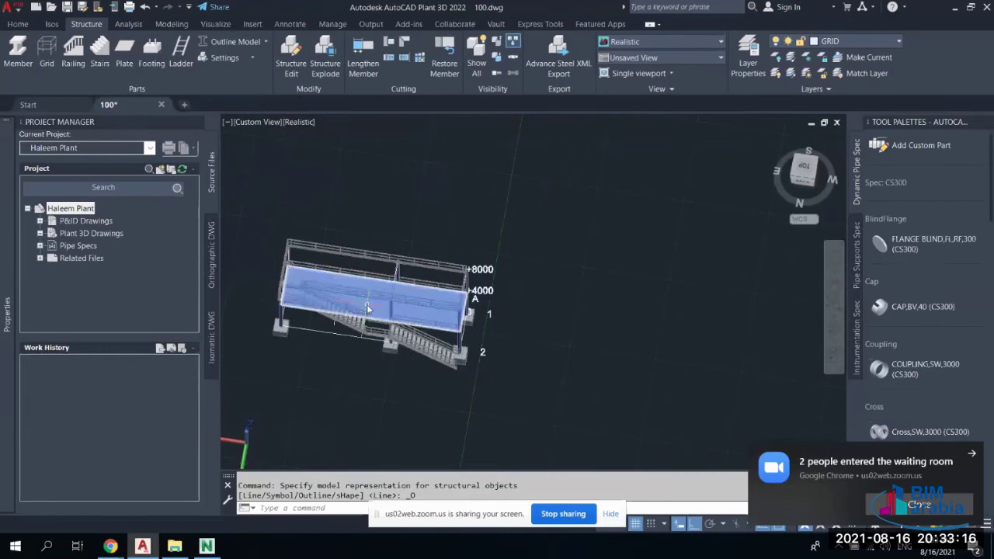
pyautogui.scroll(6, 357, 314)
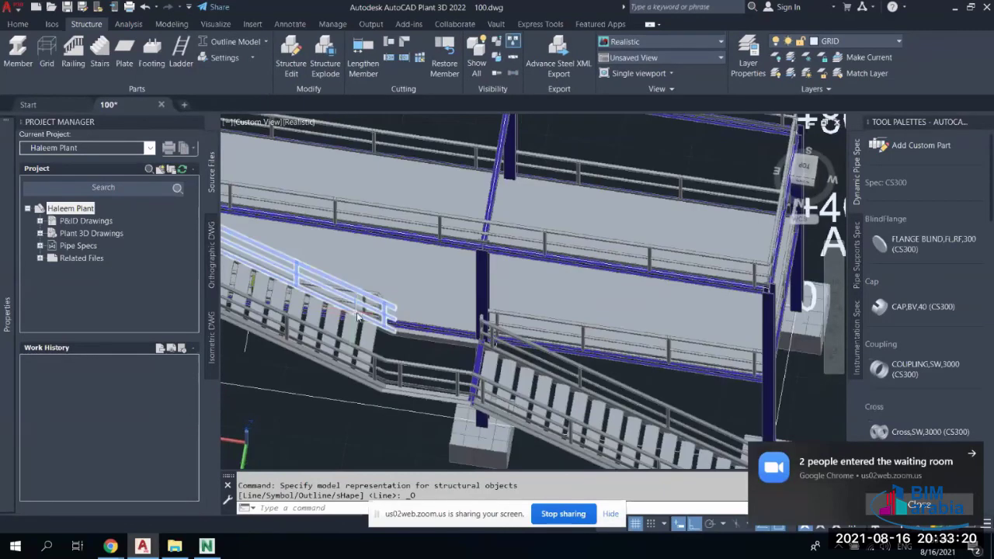
pyautogui.keyDown('shift'); pyautogui.moveTo(358, 315); pyautogui.dragTo(501, 311, button='middle'); pyautogui.keyUp('shift')
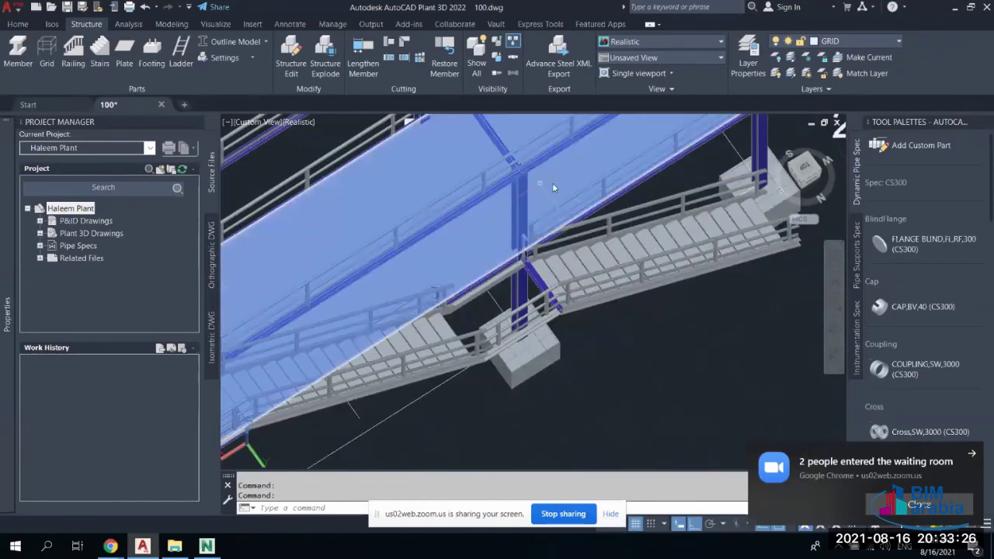
pyautogui.scroll(-5, 430, 278)
pyautogui.scroll(5, 430, 278)
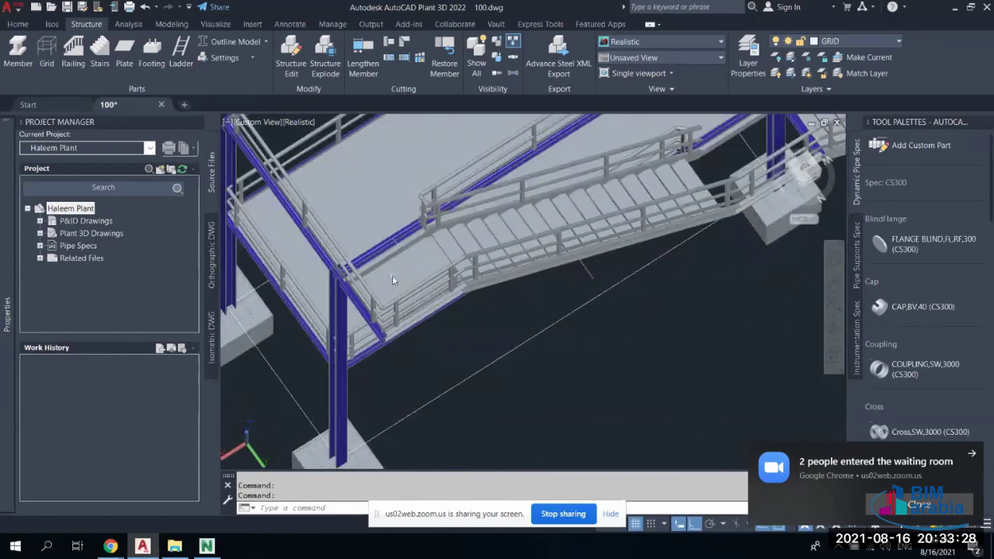
pyautogui.keyDown('shift'); pyautogui.moveTo(393, 275); pyautogui.dragTo(326, 393, button='middle'); pyautogui.keyUp('shift')
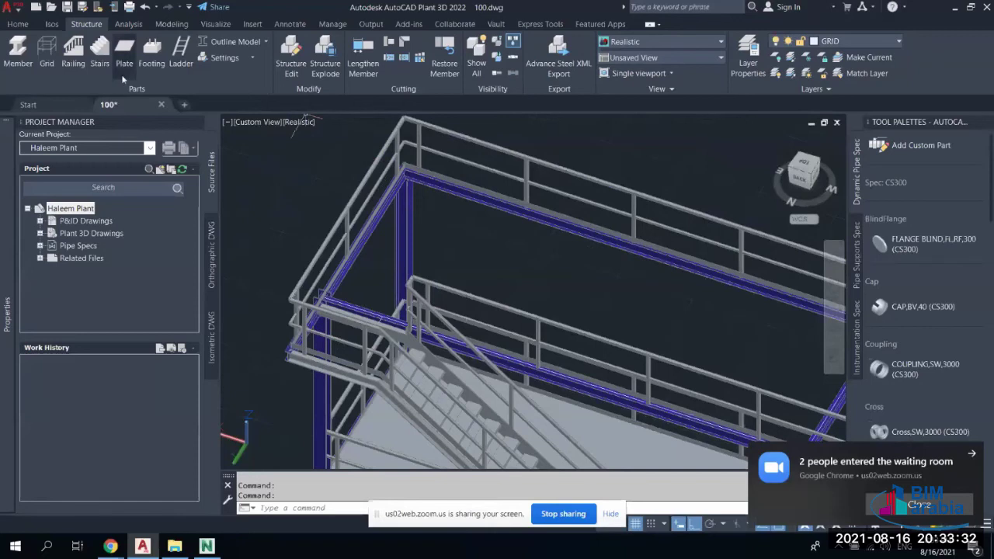
# Start a grating plate with default settings and switch members to wireframe Line Model
pyautogui.click(124, 50)
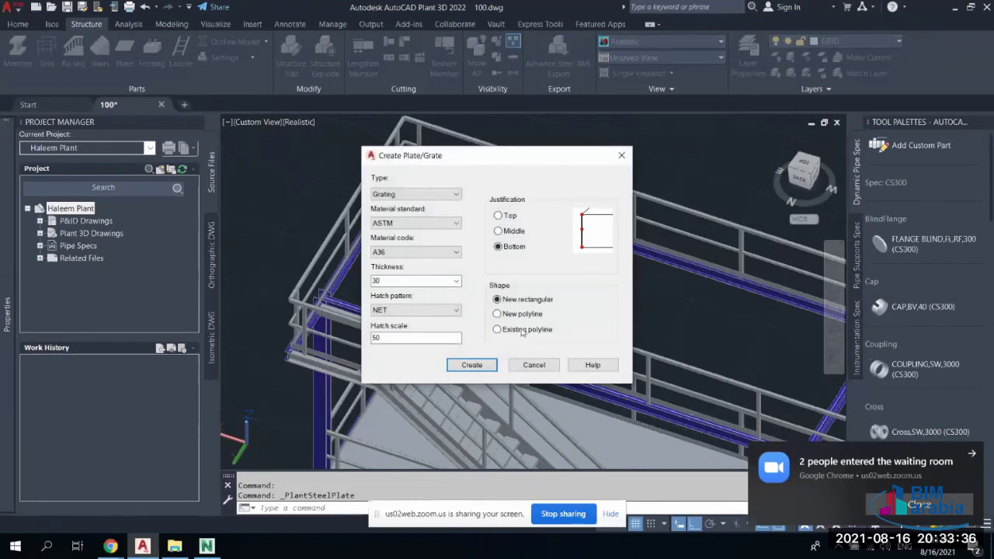
pyautogui.click(475, 369)
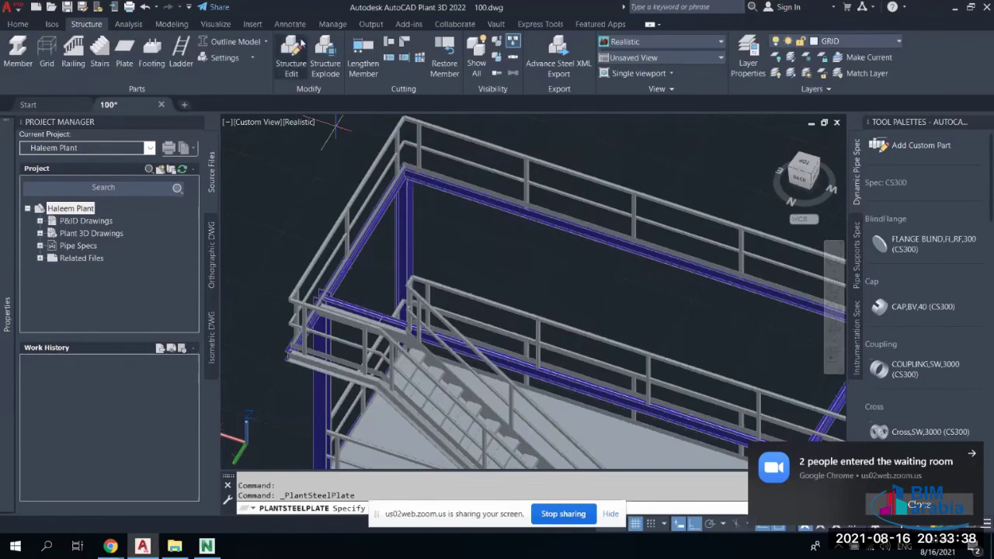
pyautogui.click(238, 44)
pyautogui.click(238, 66)
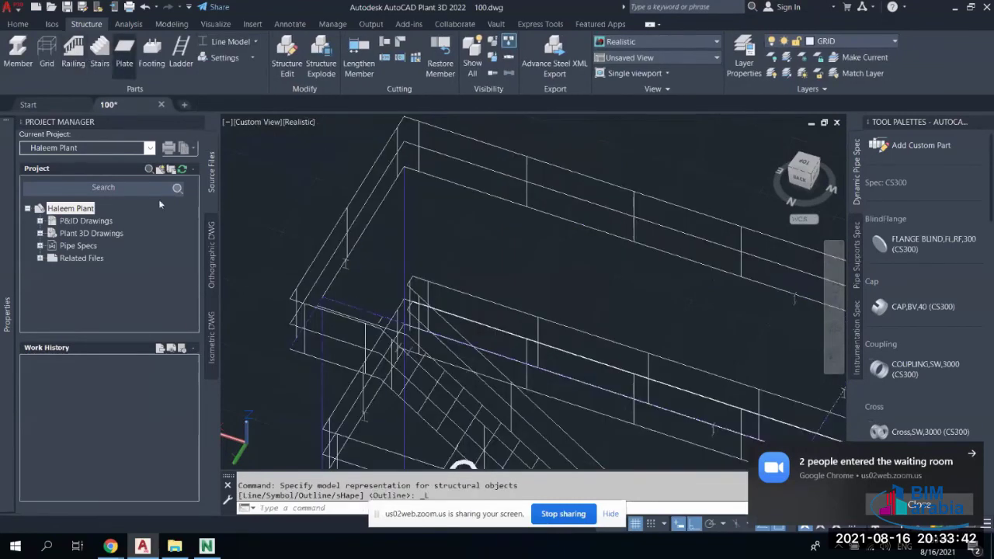
# Begin a new grate plate and pick the first corner of the +8000 deck
pyautogui.click(124, 54)
pyautogui.click(474, 365)
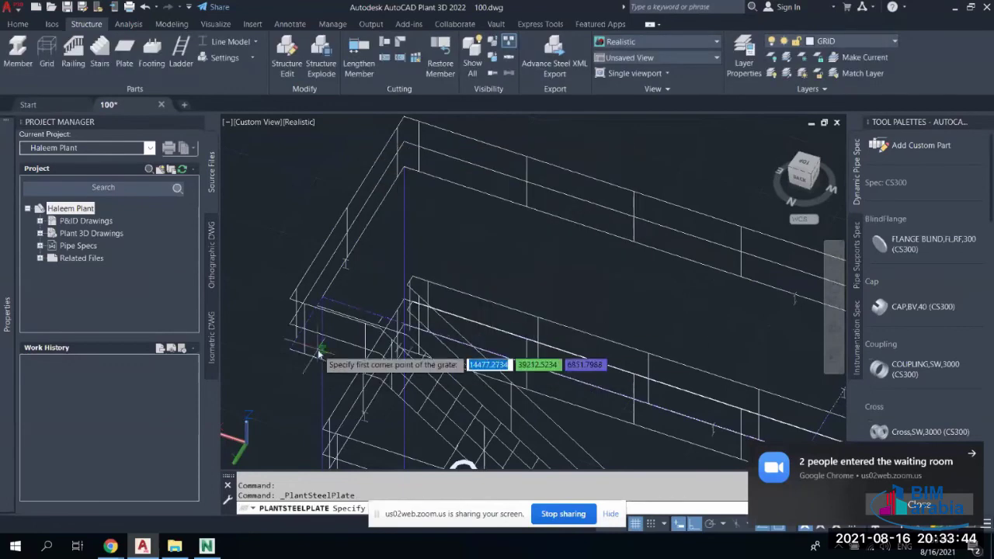
pyautogui.keyDown('shift'); pyautogui.moveTo(450, 397); pyautogui.dragTo(406, 288, button='middle'); pyautogui.keyUp('shift')
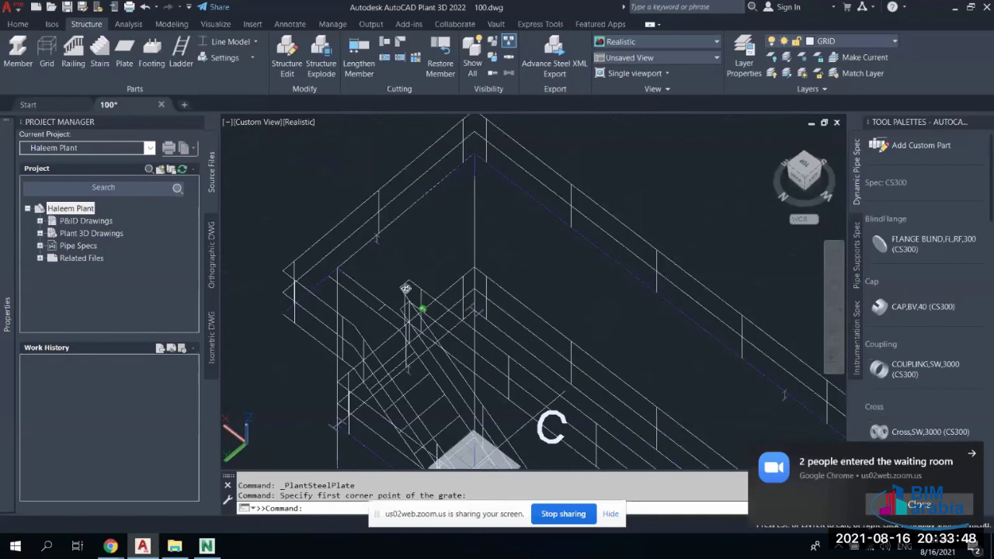
pyautogui.keyDown('shift'); pyautogui.moveTo(406, 288); pyautogui.dragTo(526, 223, button='middle'); pyautogui.keyUp('shift')
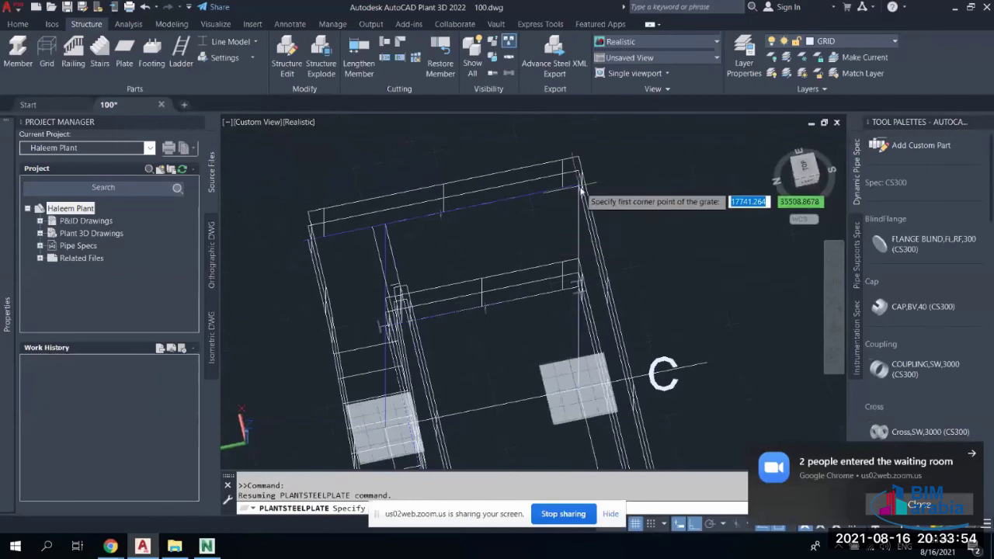
pyautogui.scroll(5, 585, 214)
pyautogui.click(585, 215)
pyautogui.scroll(-4, 586, 202)
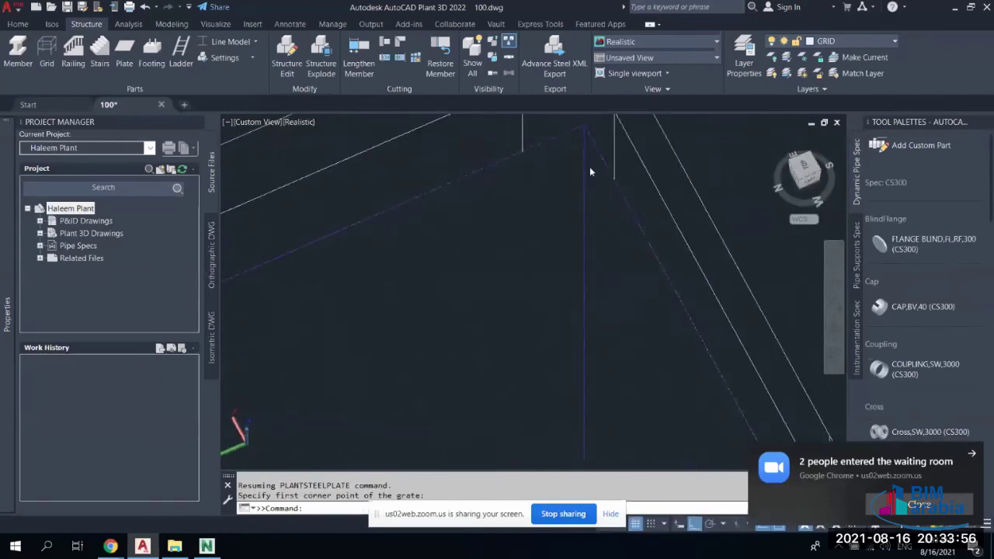
pyautogui.click(553, 223)
pyautogui.scroll(-3, 536, 249)
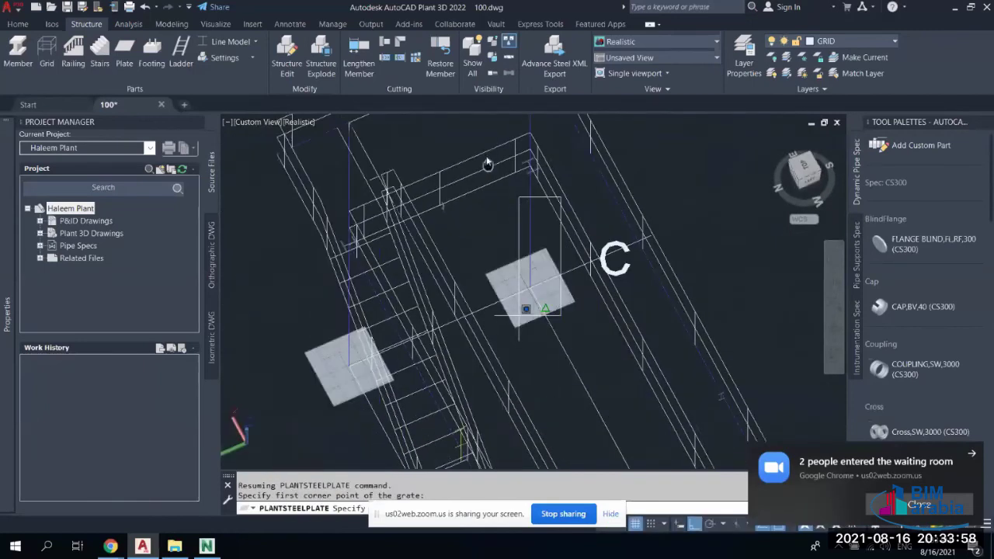
# Snap the opposite deck corner to complete the grate at +8000
pyautogui.moveTo(487, 163); pyautogui.dragTo(485, 152, button='middle')
pyautogui.click(505, 329)
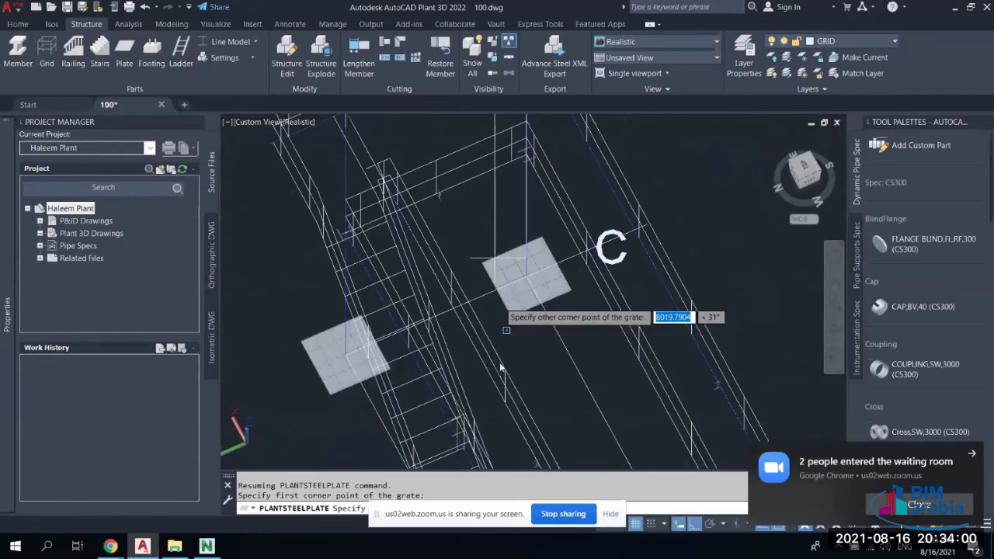
pyautogui.moveTo(506, 329); pyautogui.dragTo(548, 298, button='middle')
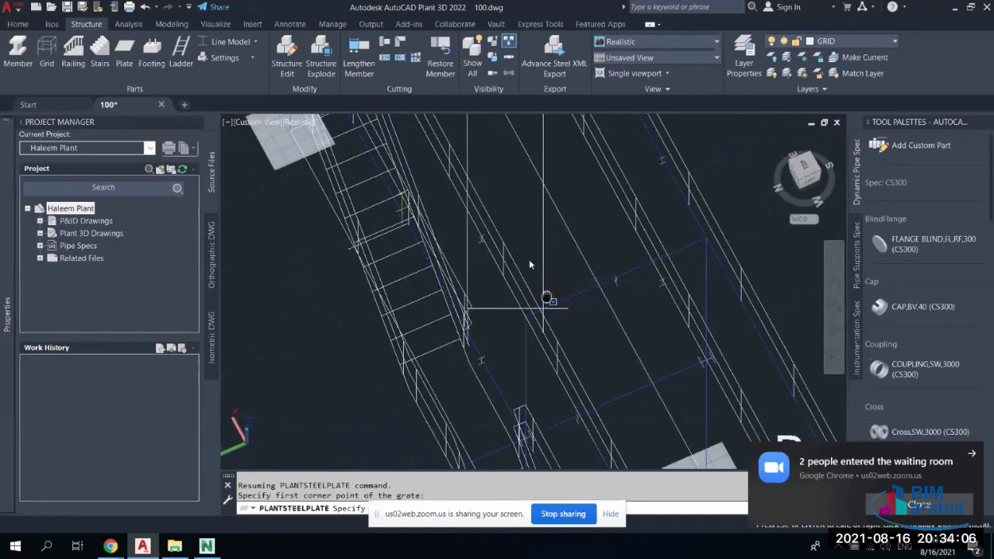
pyautogui.scroll(-5, 529, 259)
pyautogui.scroll(5, 392, 261)
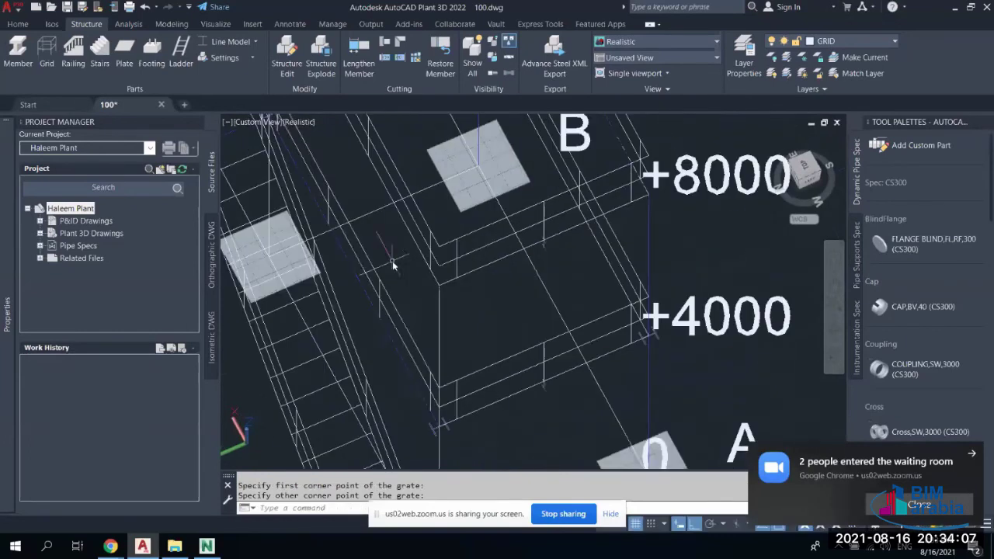
pyautogui.click(474, 249)
pyautogui.scroll(-5, 497, 244)
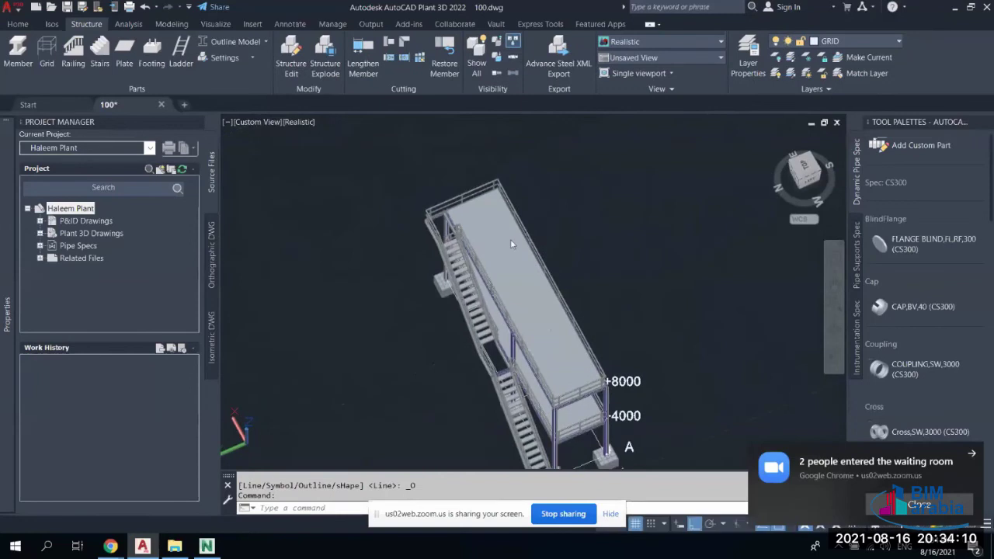
# Zoom in on the stair and select the stair flight
pyautogui.scroll(4, 508, 235)
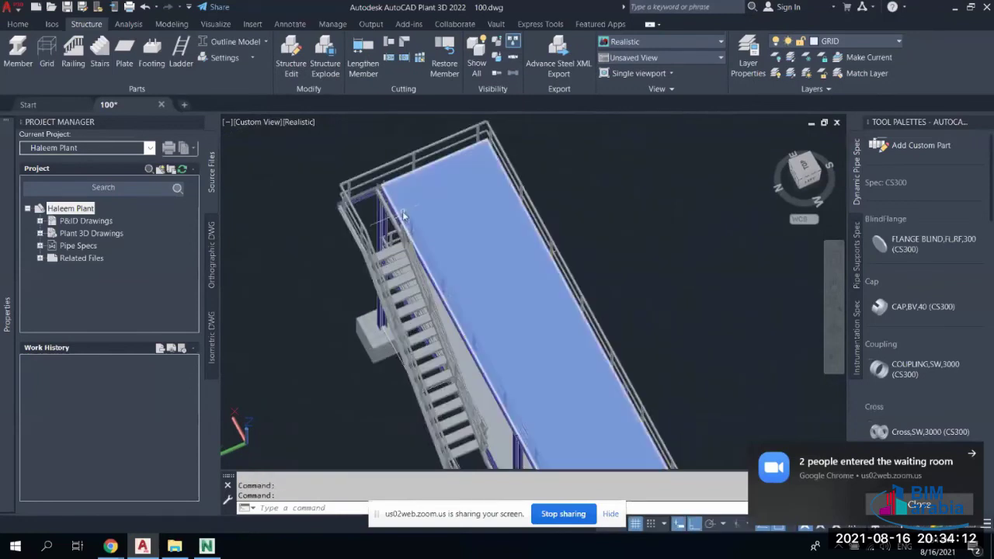
pyautogui.scroll(2, 371, 224)
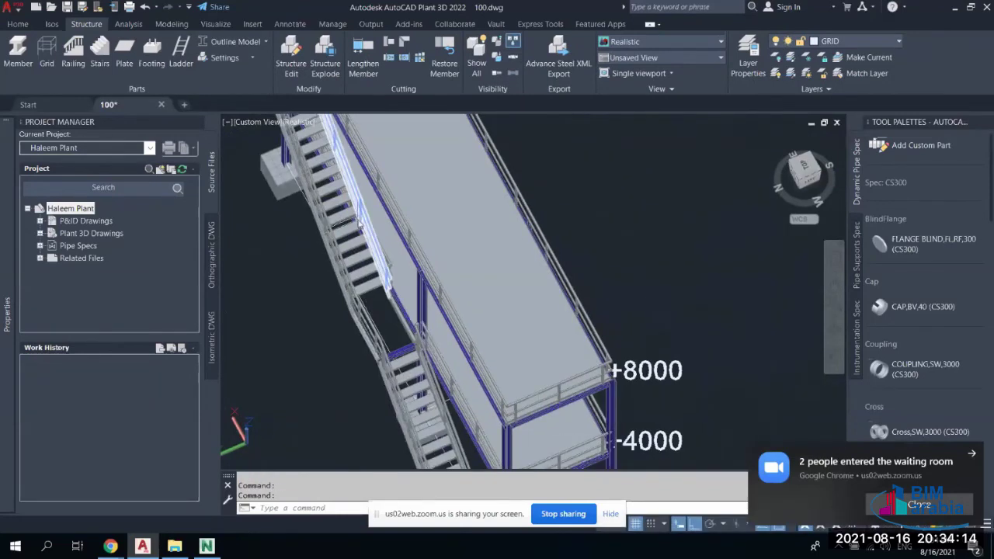
pyautogui.click(359, 223)
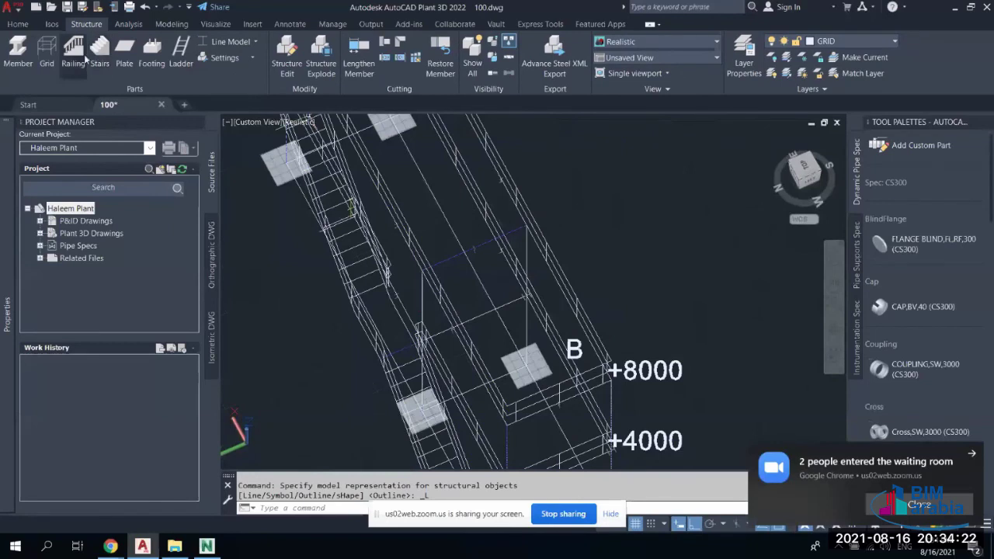
# Create a grate on the lower level near grid C by snapping two opposite corners
pyautogui.click(126, 62)
pyautogui.click(473, 362)
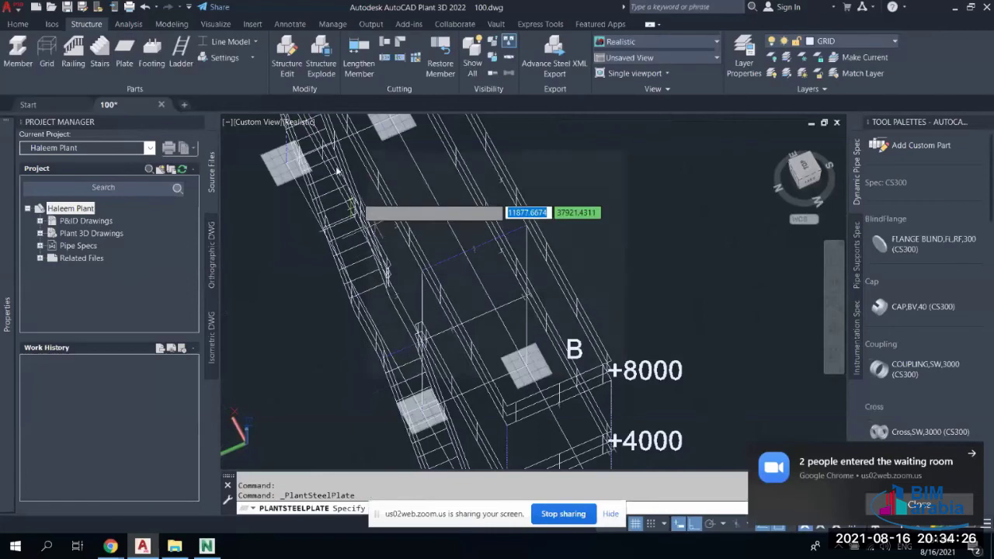
pyautogui.keyDown('shift'); pyautogui.moveTo(310, 161); pyautogui.dragTo(385, 153, button='middle'); pyautogui.keyUp('shift')
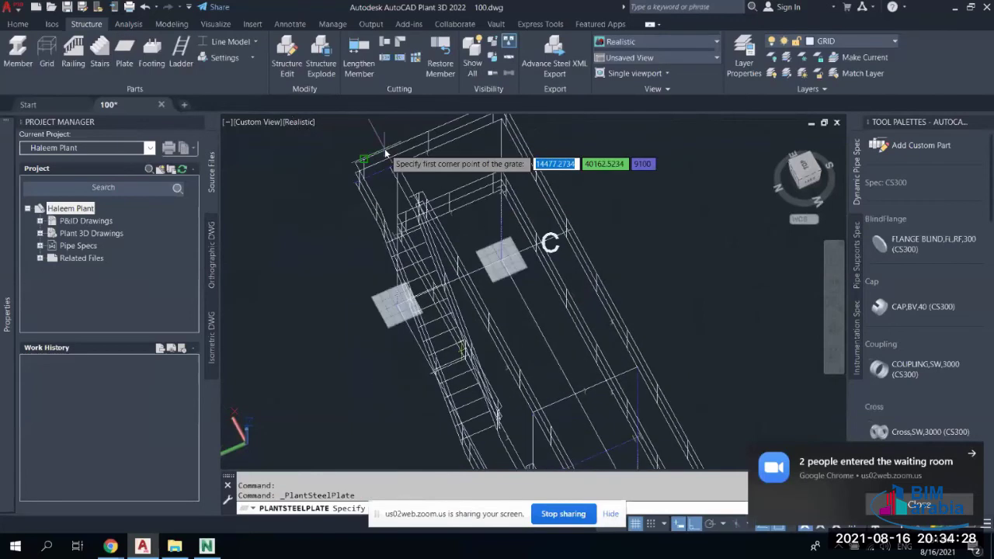
pyautogui.scroll(5, 437, 303)
pyautogui.keyDown('shift'); pyautogui.moveTo(437, 304); pyautogui.dragTo(355, 217, button='middle'); pyautogui.keyUp('shift')
pyautogui.click(355, 218)
pyautogui.click(377, 345)
pyautogui.keyDown('shift'); pyautogui.moveTo(376, 345); pyautogui.dragTo(377, 345, button='middle'); pyautogui.keyUp('shift')
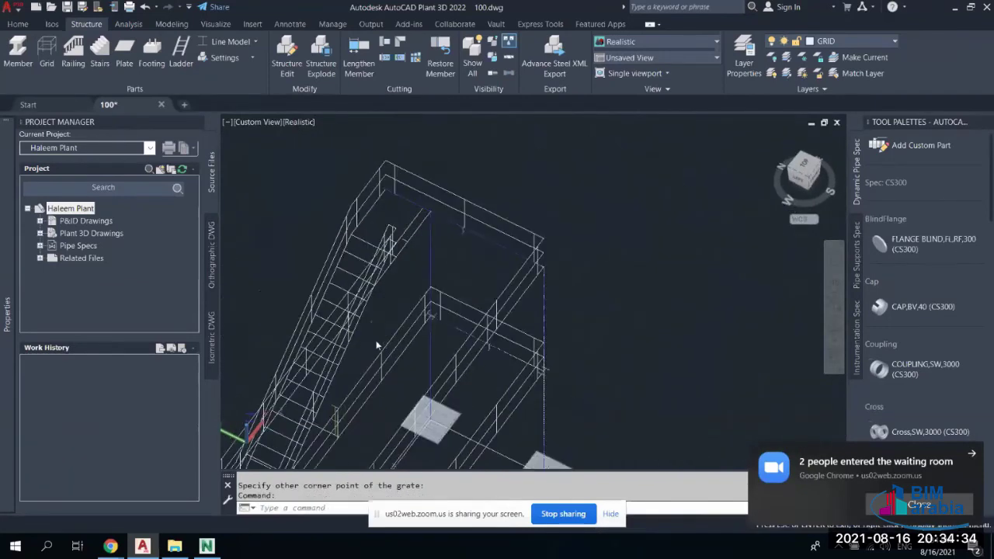
pyautogui.click(376, 344)
pyautogui.scroll(2, 380, 322)
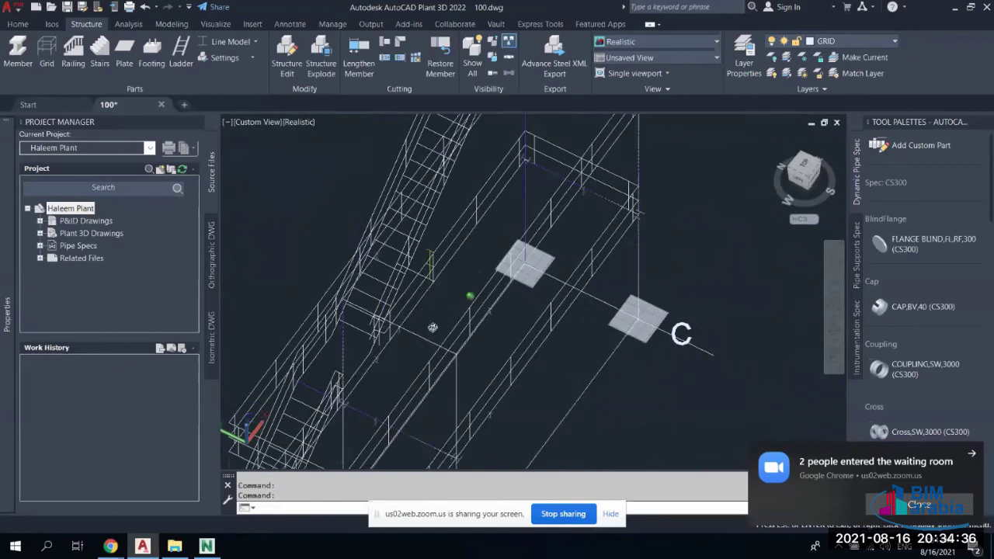
# Add a grate on the stair landing by snapping its two opposite corners
pyautogui.keyDown('shift'); pyautogui.moveTo(433, 328); pyautogui.dragTo(320, 265, button='middle'); pyautogui.keyUp('shift')
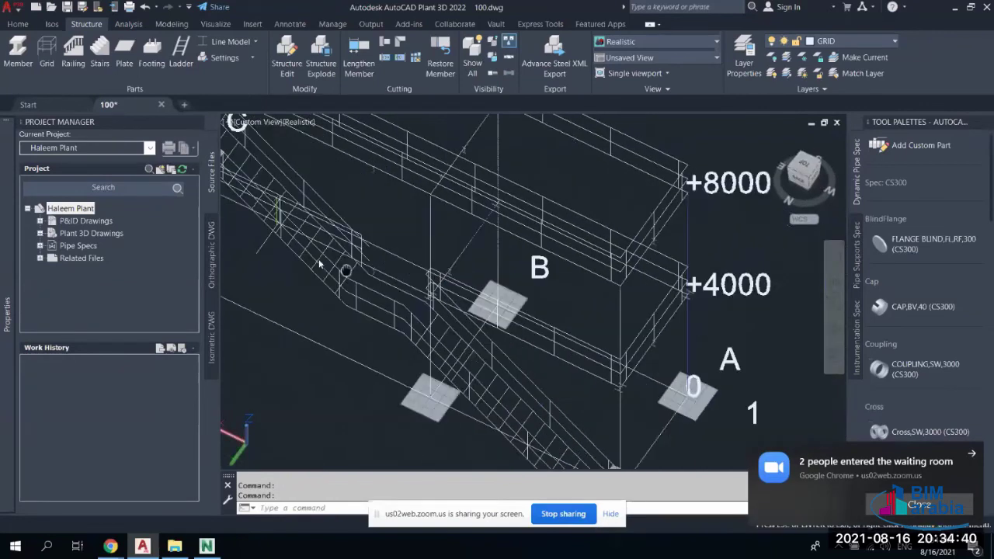
pyautogui.scroll(5, 319, 265)
pyautogui.moveTo(384, 277)
pyautogui.keyDown('shift'); pyautogui.mouseDown(button='middle')
pyautogui.moveTo(478, 339)
pyautogui.moveTo(492, 327)
pyautogui.moveTo(586, 307)
pyautogui.moveTo(631, 309)
pyautogui.mouseUp(button='middle'); pyautogui.keyUp('shift')
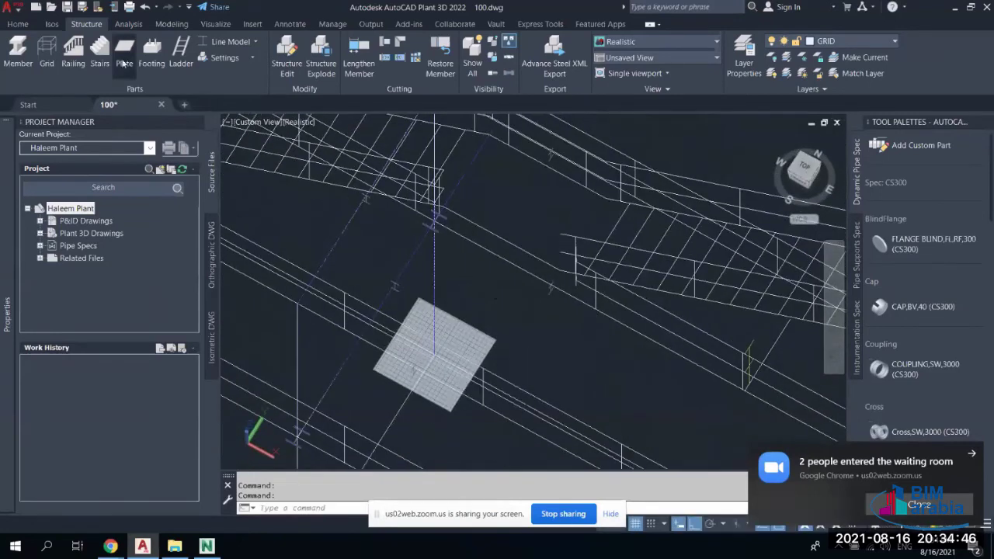
pyautogui.click(468, 422)
pyautogui.scroll(4, 604, 271)
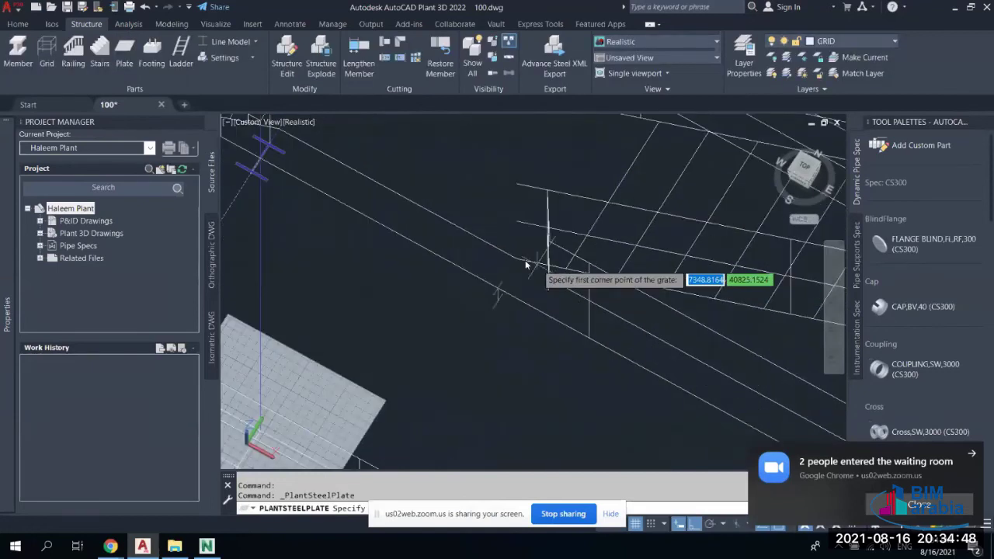
pyautogui.click(516, 256)
pyautogui.scroll(-5, 455, 198)
pyautogui.scroll(6, 466, 256)
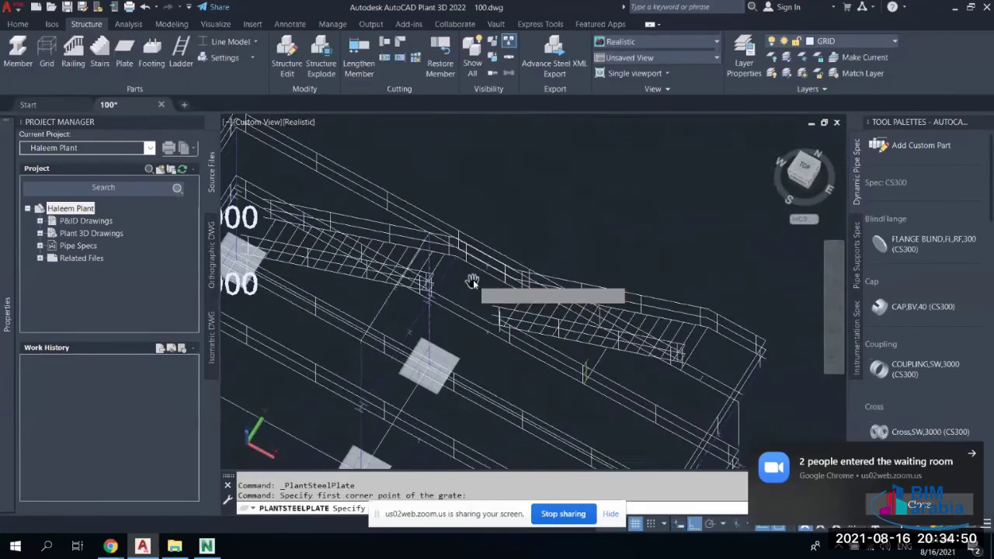
pyautogui.scroll(3, 450, 256)
pyautogui.click(476, 269)
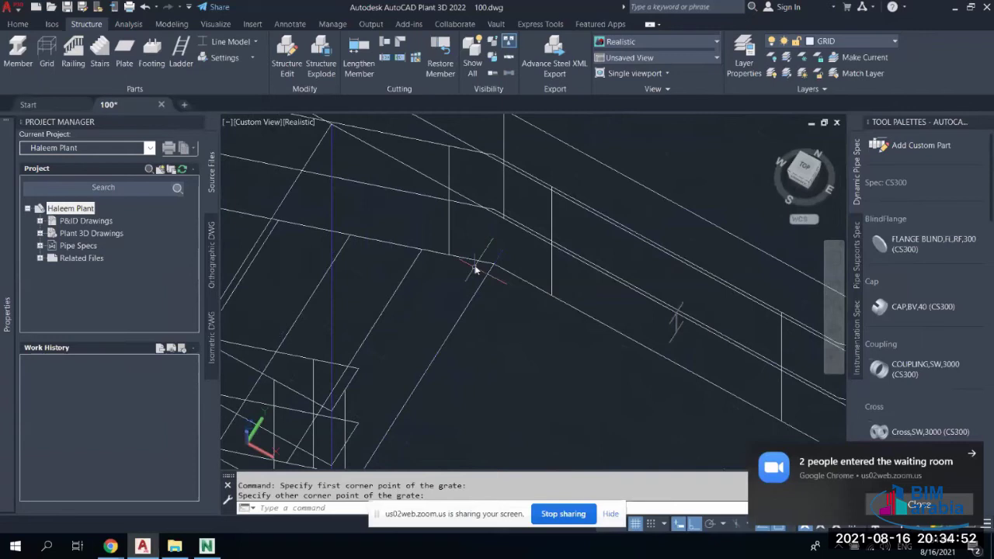
pyautogui.rightClick(474, 250)
pyautogui.scroll(-6, 611, 241)
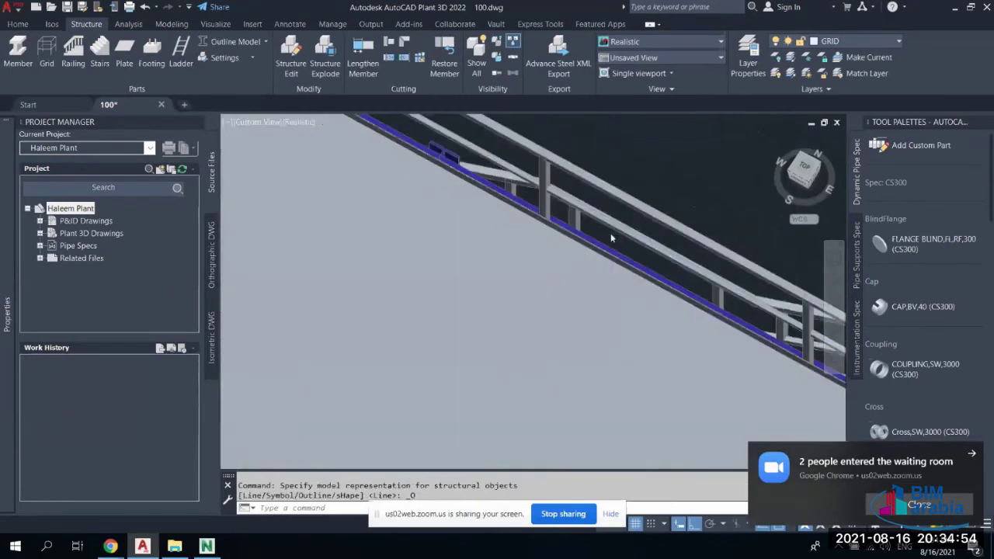
pyautogui.keyDown('shift'); pyautogui.moveTo(611, 242); pyautogui.dragTo(533, 311, button='middle'); pyautogui.keyUp('shift')
pyautogui.scroll(5, 533, 310)
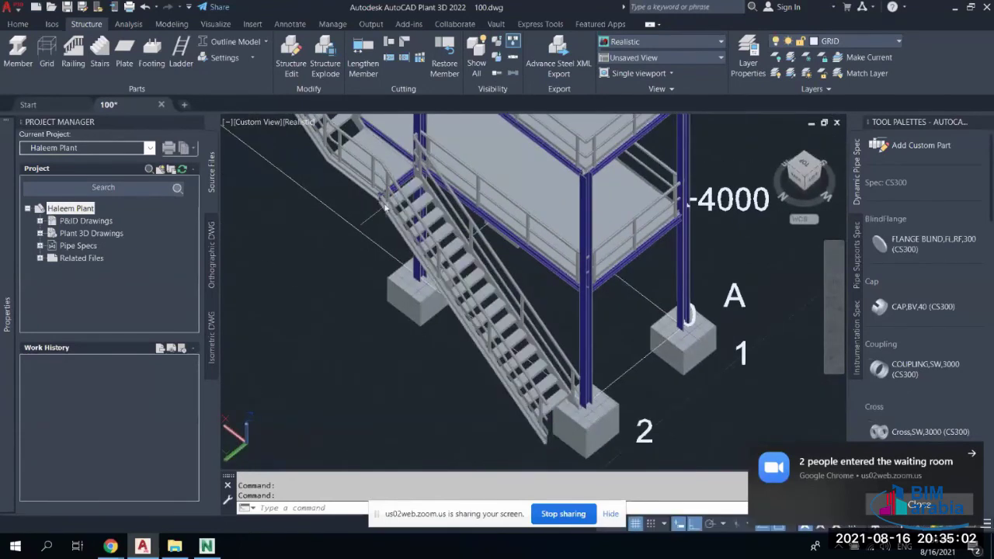
pyautogui.moveTo(417, 220); pyautogui.dragTo(466, 326, button='middle')
pyautogui.scroll(6, 457, 284)
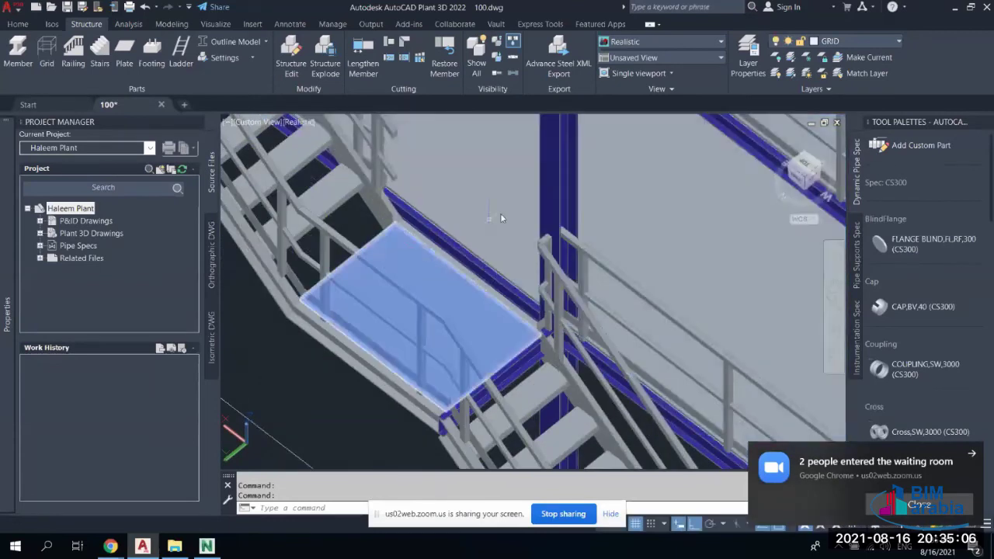
pyautogui.moveTo(501, 219)
pyautogui.keyDown('shift'); pyautogui.mouseDown(button='middle')
pyautogui.moveTo(472, 229)
pyautogui.moveTo(490, 313)
pyautogui.mouseUp(button='middle'); pyautogui.keyUp('shift')
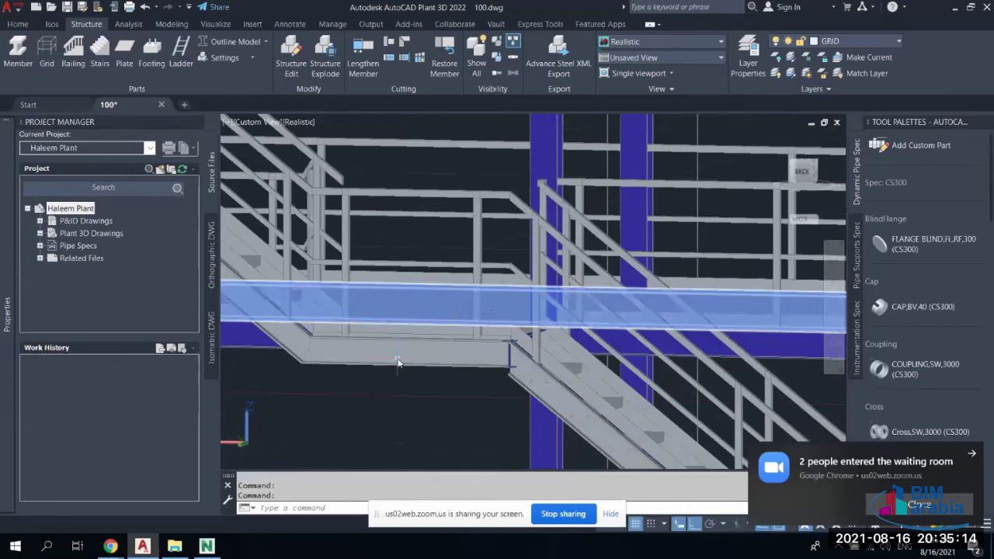
pyautogui.keyDown('shift'); pyautogui.moveTo(396, 362); pyautogui.dragTo(466, 310, button='middle'); pyautogui.keyUp('shift')
pyautogui.scroll(-5, 466, 311)
pyautogui.scroll(4, 537, 247)
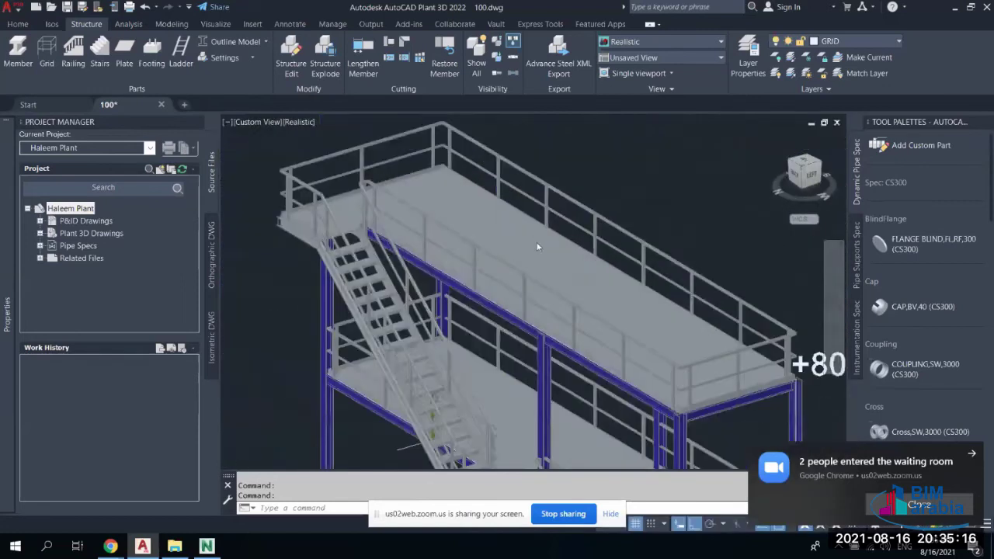
pyautogui.scroll(3, 537, 247)
pyautogui.click(265, 41)
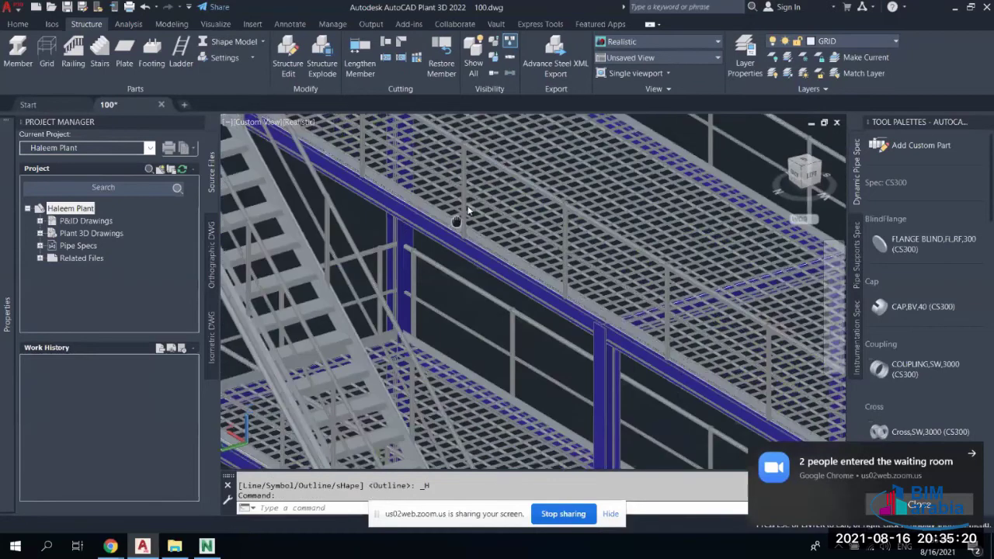
# Orbit and zoom to inspect the grating floors at +4000 and +8000 beside the stairs
pyautogui.scroll(-6, 468, 210)
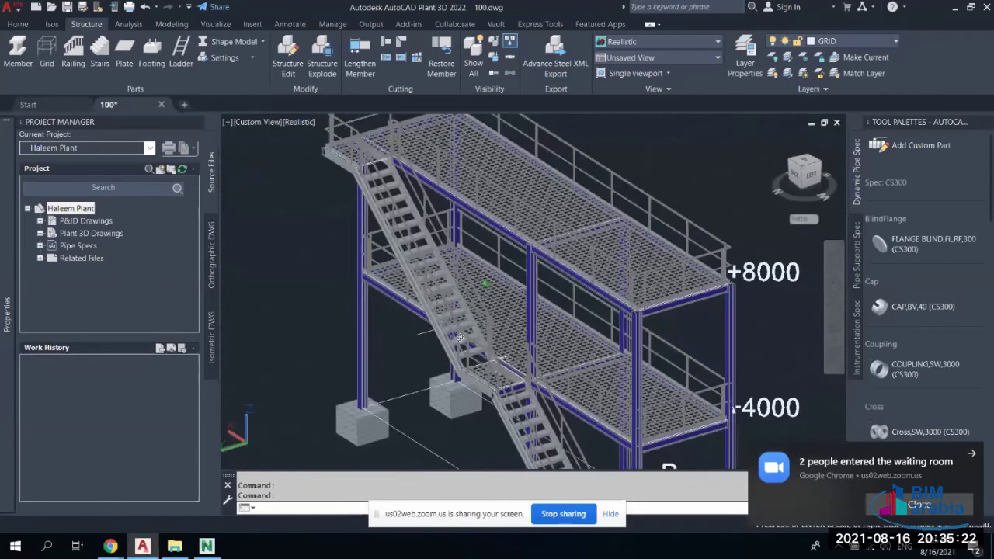
pyautogui.keyDown('shift'); pyautogui.moveTo(459, 338); pyautogui.dragTo(513, 379, button='middle'); pyautogui.keyUp('shift')
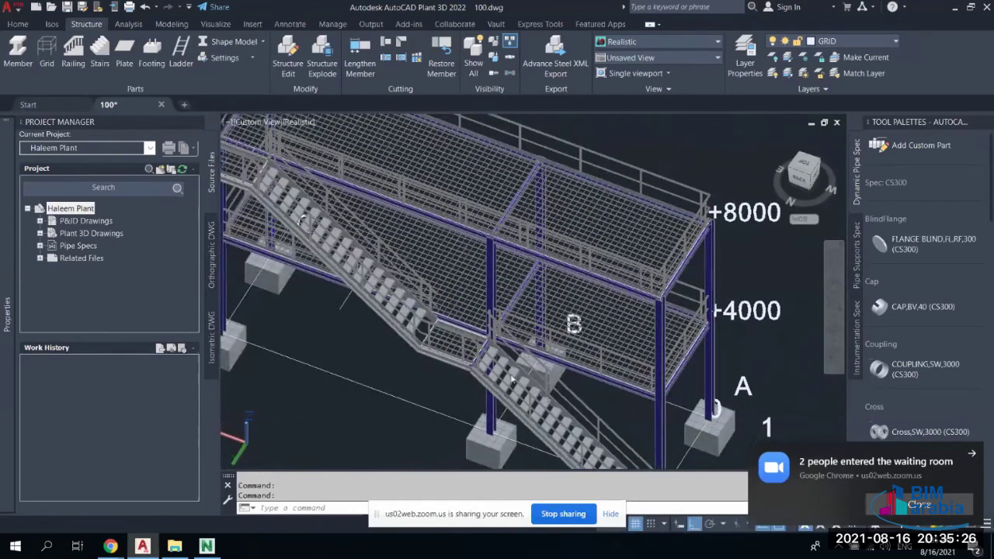
pyautogui.scroll(-5, 512, 378)
pyautogui.scroll(4, 489, 334)
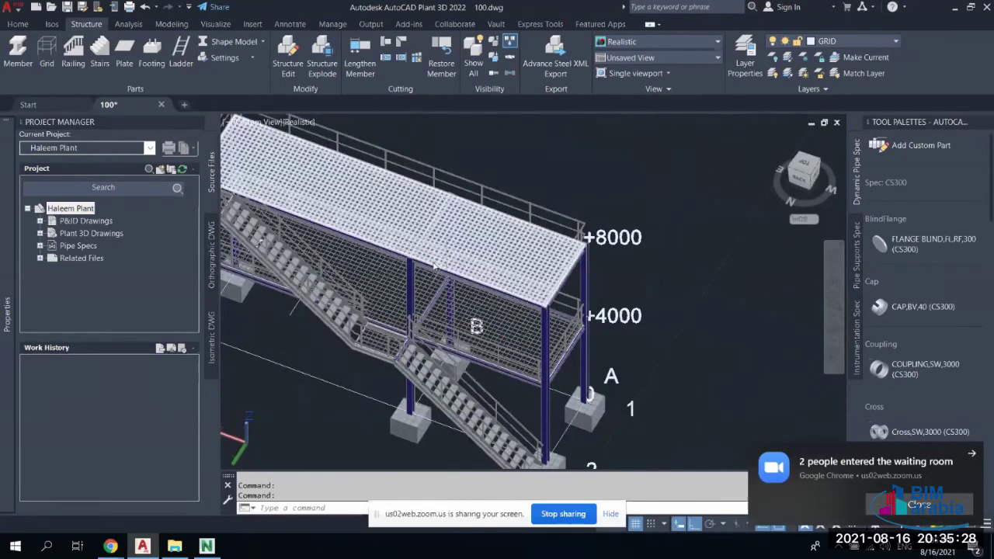
pyautogui.scroll(5, 401, 329)
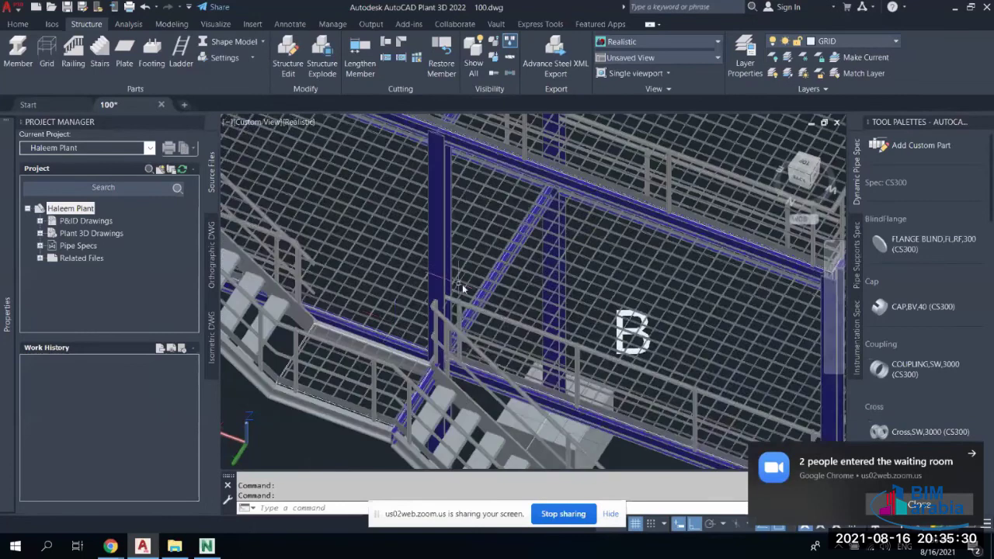
pyautogui.scroll(-6, 512, 299)
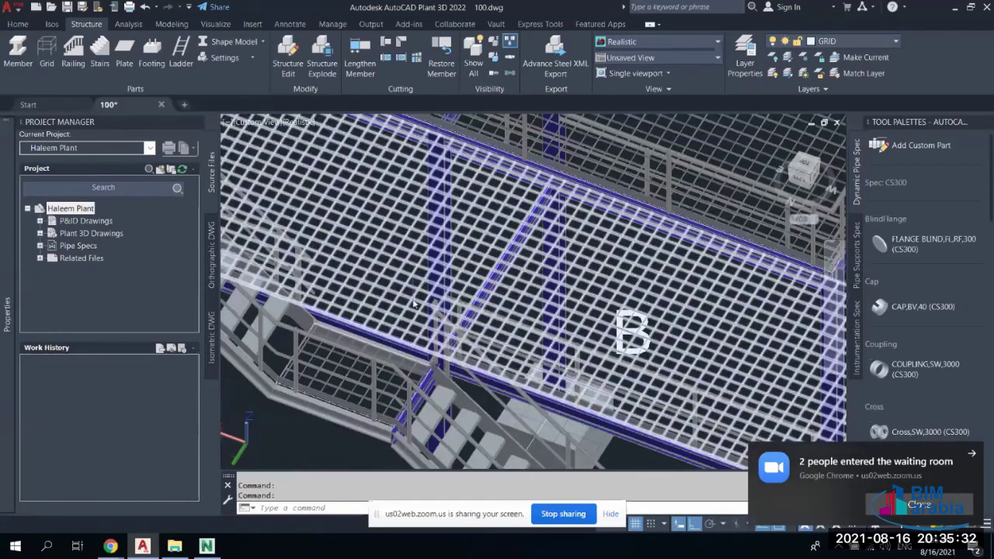
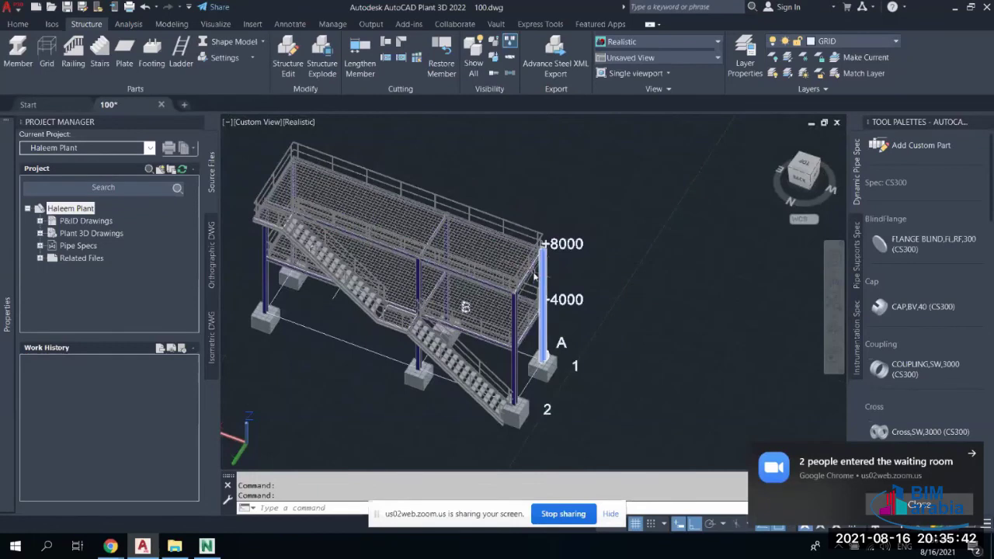
# Switch the Shape Model display to Line Model so the steel members show as lines
pyautogui.moveTo(535, 275)
pyautogui.keyDown('shift'); pyautogui.mouseDown(button='middle')
pyautogui.moveTo(337, 276)
pyautogui.moveTo(330, 267)
pyautogui.moveTo(347, 186)
pyautogui.mouseUp(button='middle'); pyautogui.keyUp('shift')
pyautogui.scroll(3, 330, 267)
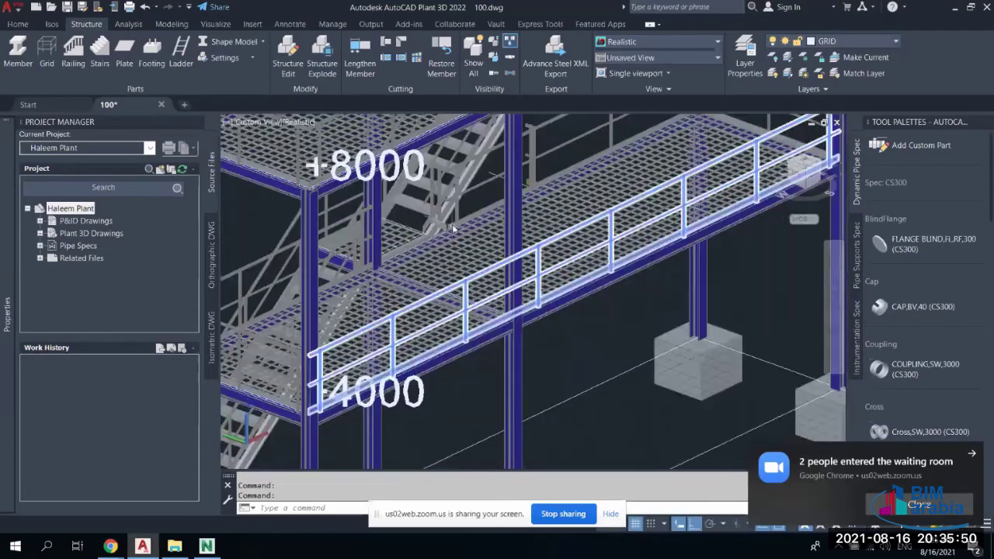
pyautogui.scroll(-5, 480, 373)
pyautogui.scroll(4, 480, 373)
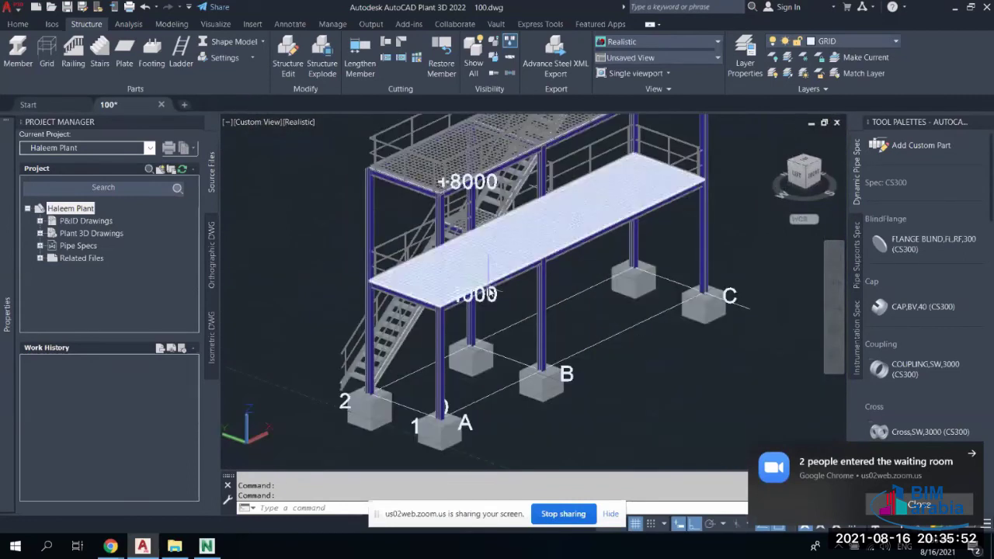
pyautogui.click(235, 41)
pyautogui.click(247, 63)
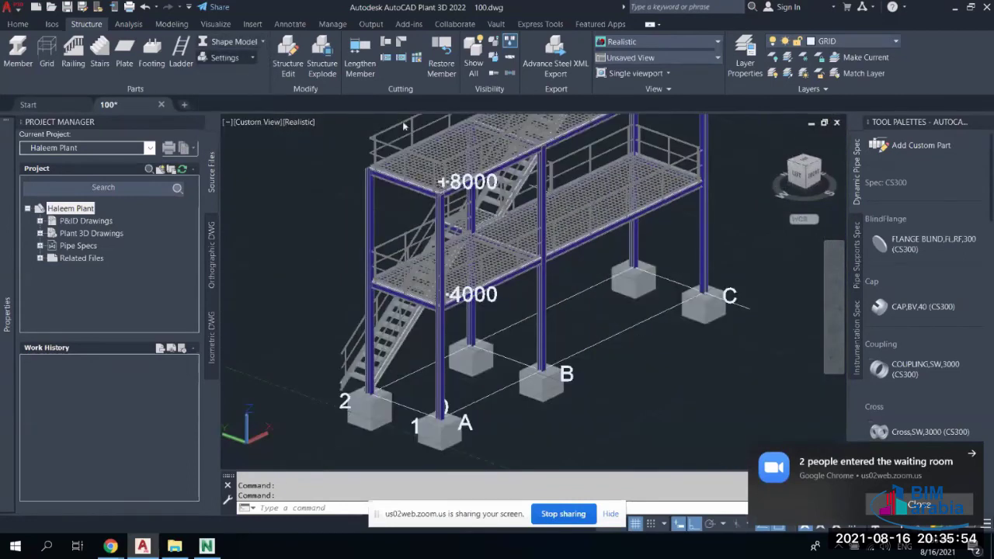
pyautogui.keyDown('shift'); pyautogui.moveTo(531, 357); pyautogui.dragTo(576, 425, button='middle'); pyautogui.keyUp('shift')
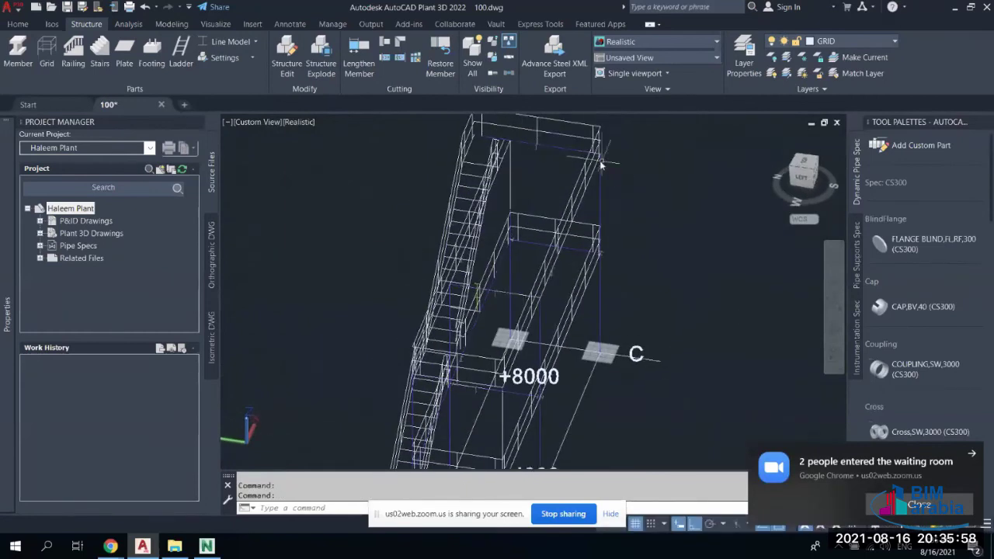
# Draw a line from the railing corner with segments of 1000 and 150
pyautogui.scroll(2, 601, 165)
pyautogui.scroll(-3, 599, 175)
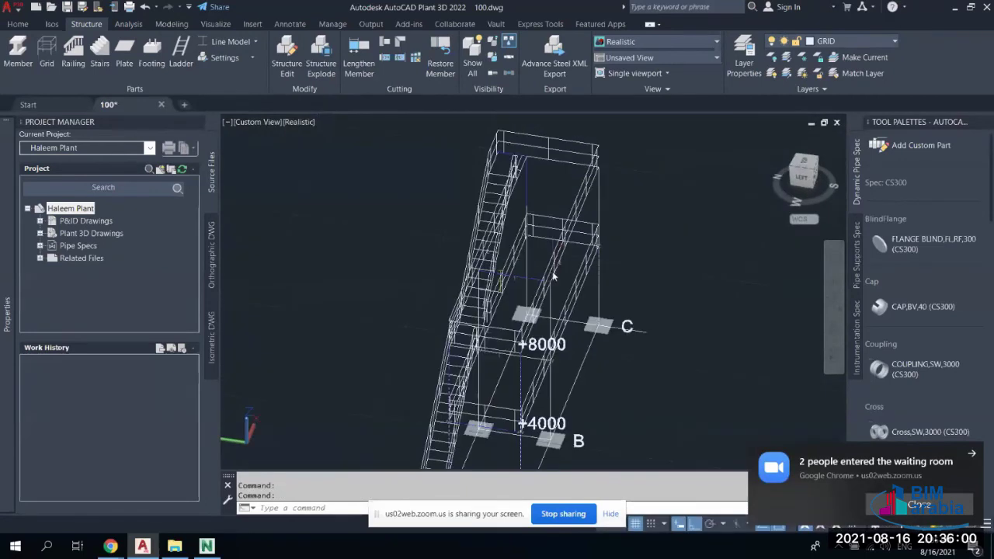
pyautogui.keyDown('shift'); pyautogui.moveTo(554, 276); pyautogui.dragTo(693, 306, button='middle'); pyautogui.keyUp('shift')
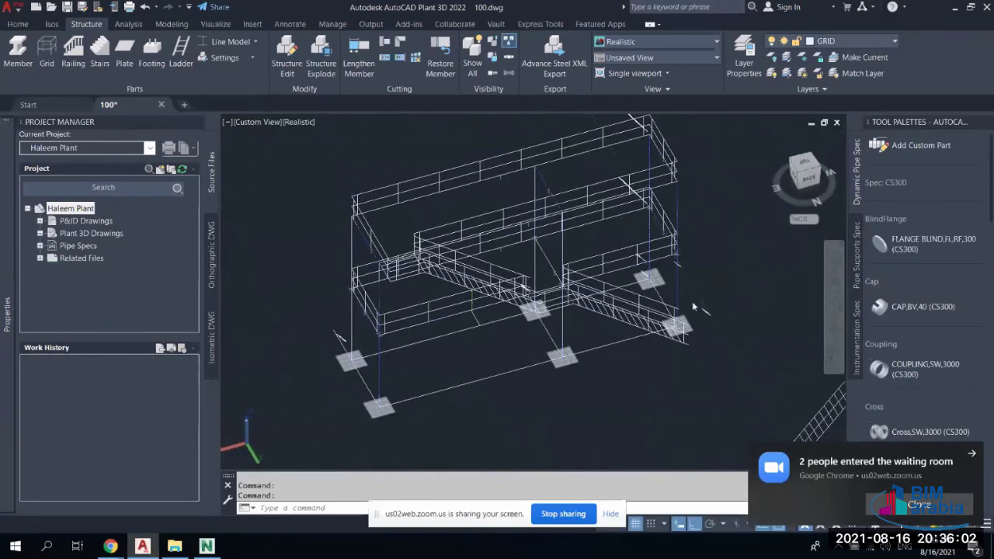
pyautogui.scroll(4, 683, 279)
pyautogui.press('l')
pyautogui.press('Return')
pyautogui.scroll(1, 660, 237)
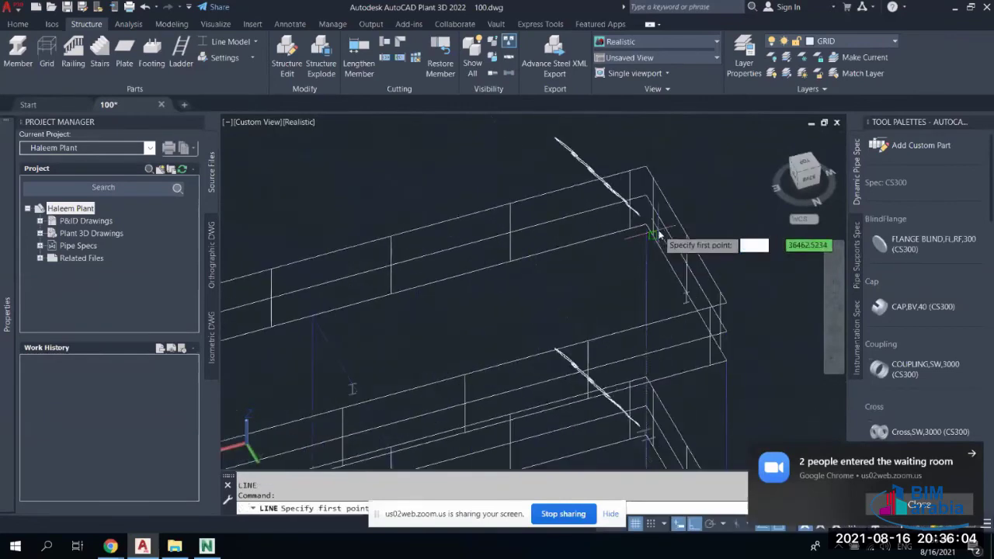
pyautogui.scroll(1, 659, 235)
pyautogui.click(640, 224)
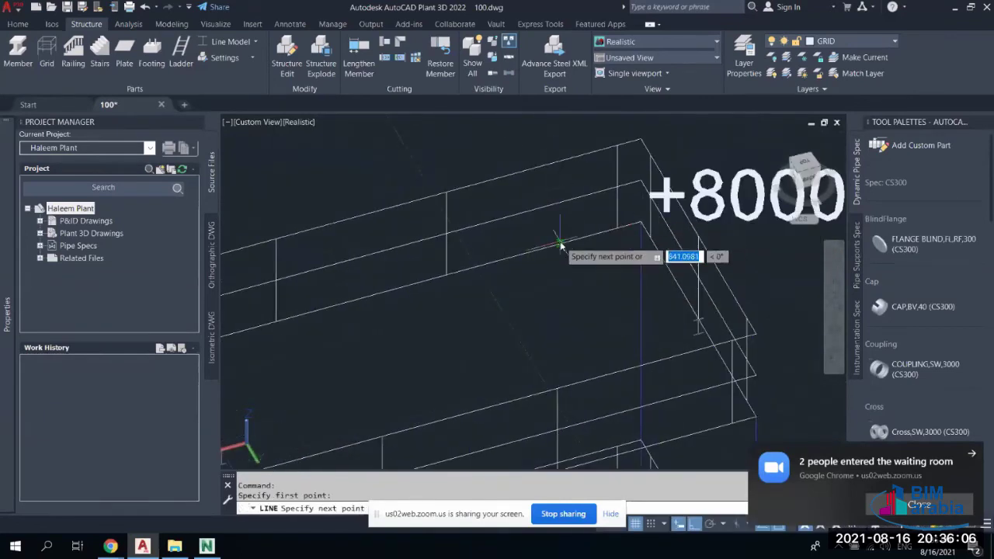
pyautogui.write('1000')
pyautogui.press('Return')
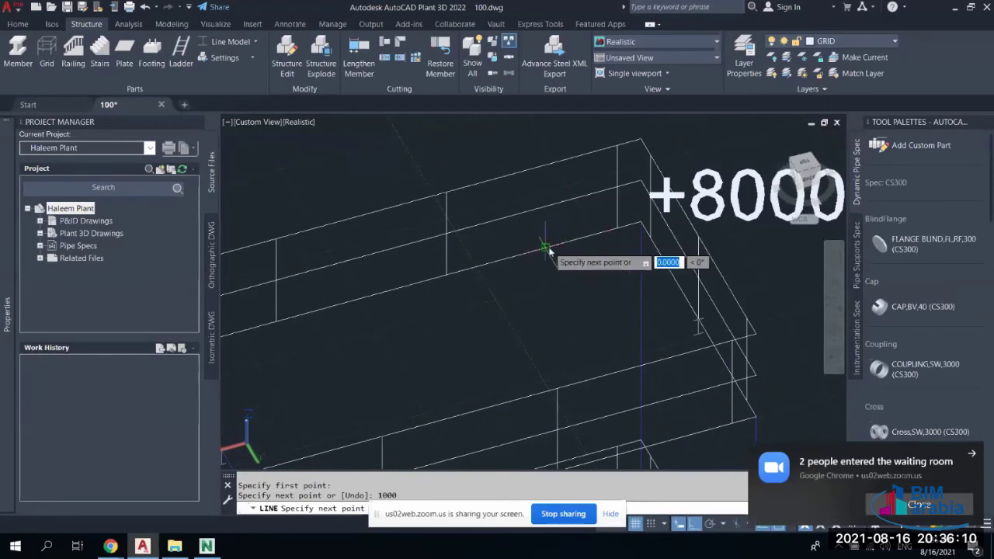
pyautogui.keyDown('shift'); pyautogui.moveTo(548, 249); pyautogui.dragTo(455, 328, button='middle'); pyautogui.keyUp('shift')
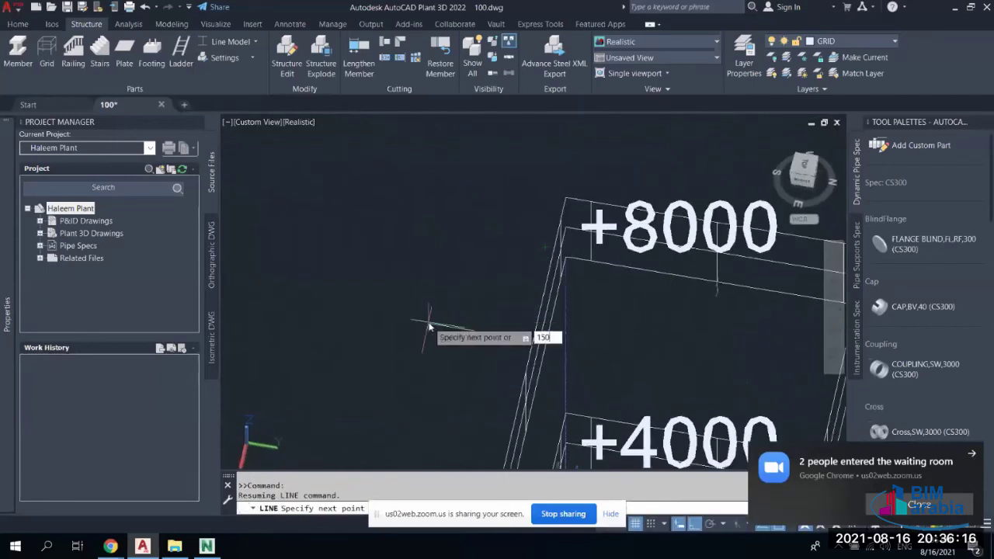
pyautogui.press('Return')
pyautogui.press('Escape')
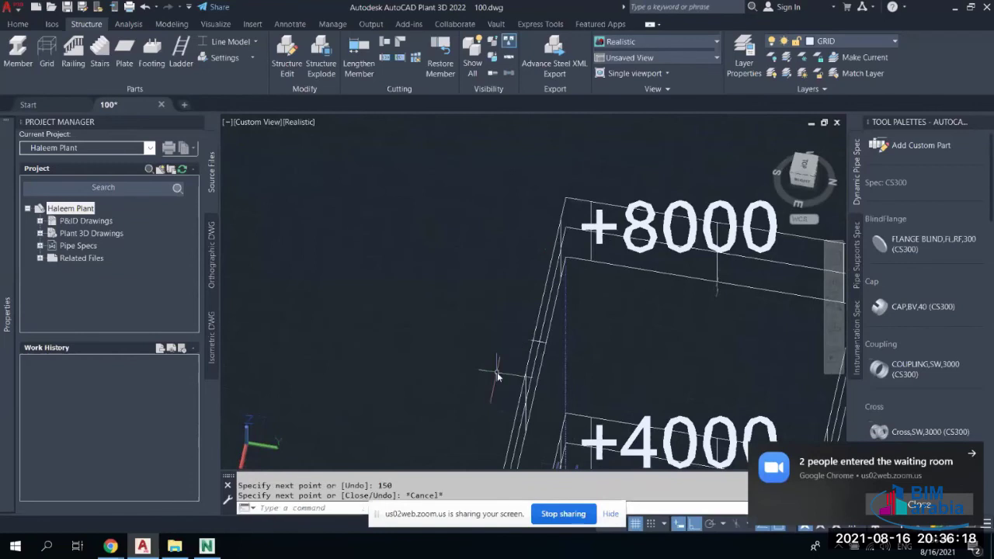
# Draw a line on the lower level from the top point down to the grid plate
pyautogui.keyDown('shift'); pyautogui.moveTo(498, 377); pyautogui.dragTo(428, 219, button='middle'); pyautogui.keyUp('shift')
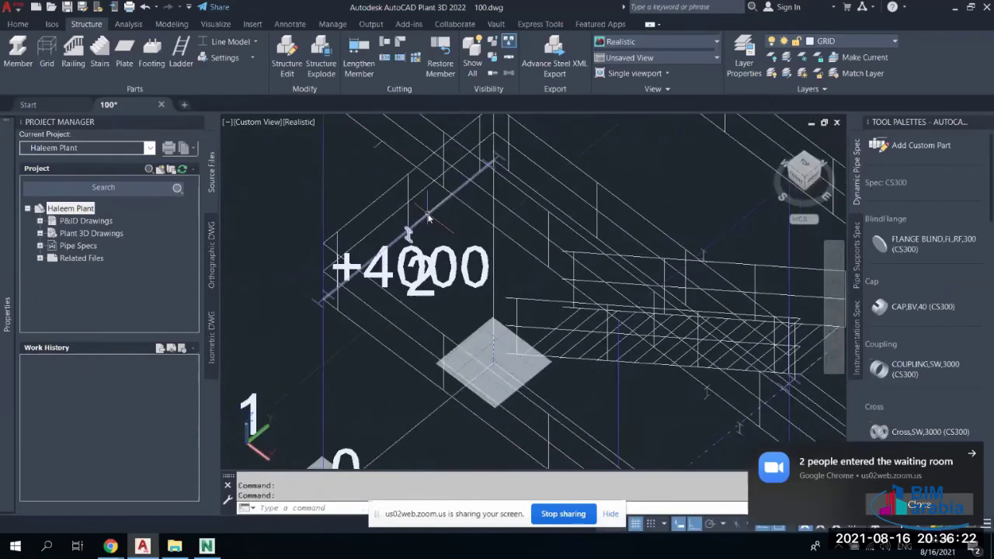
pyautogui.write('l')
pyautogui.press('Return')
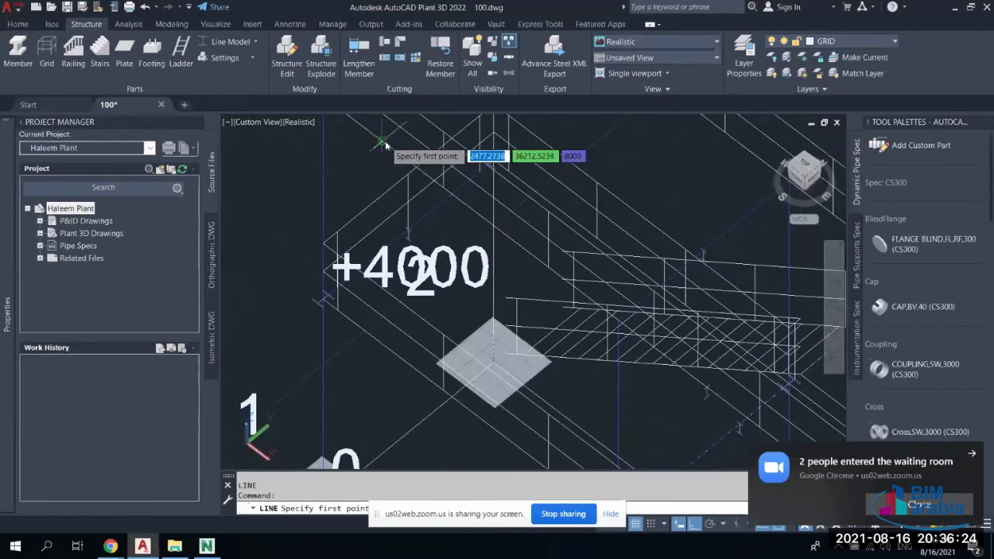
pyautogui.click(380, 146)
pyautogui.scroll(-4, 374, 231)
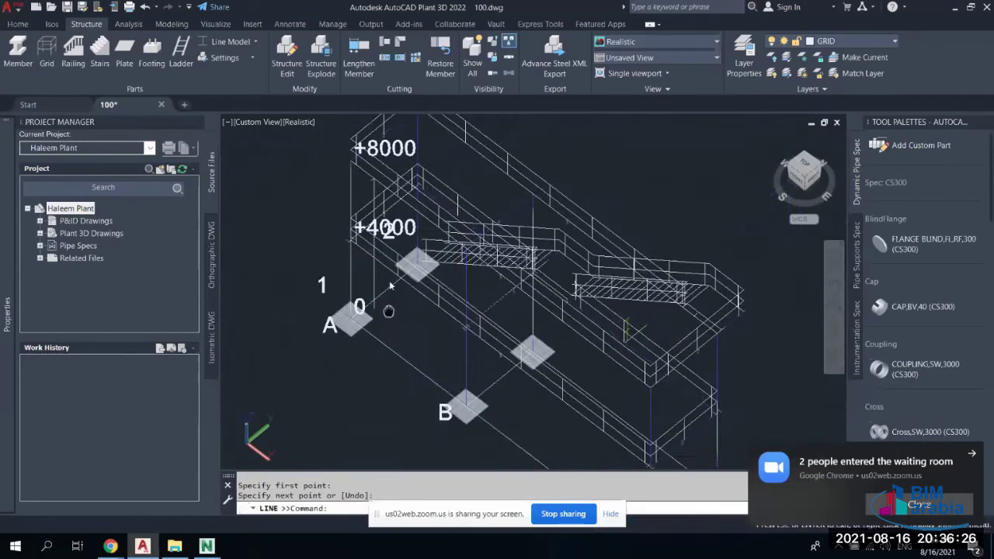
pyautogui.scroll(2, 390, 280)
pyautogui.scroll(3, 373, 272)
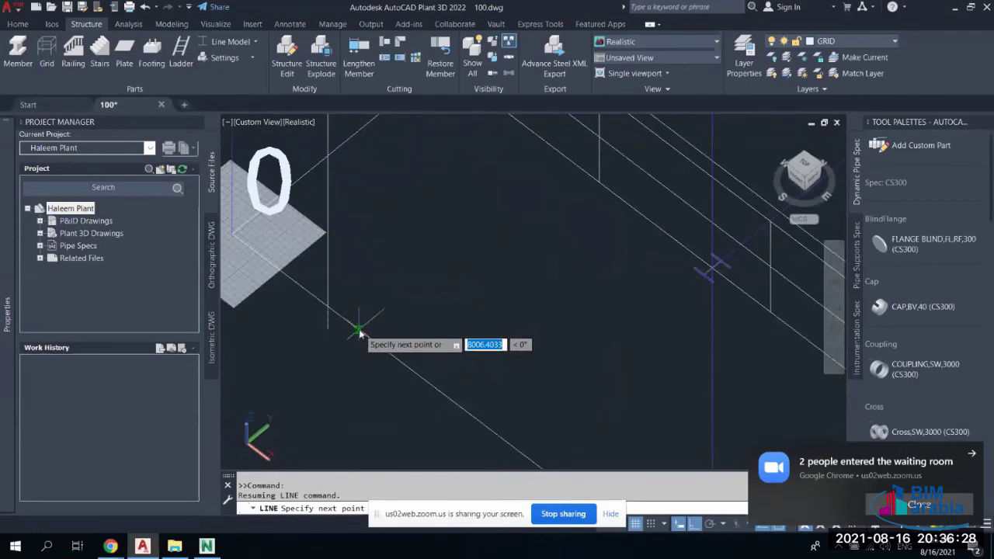
pyautogui.click(360, 332)
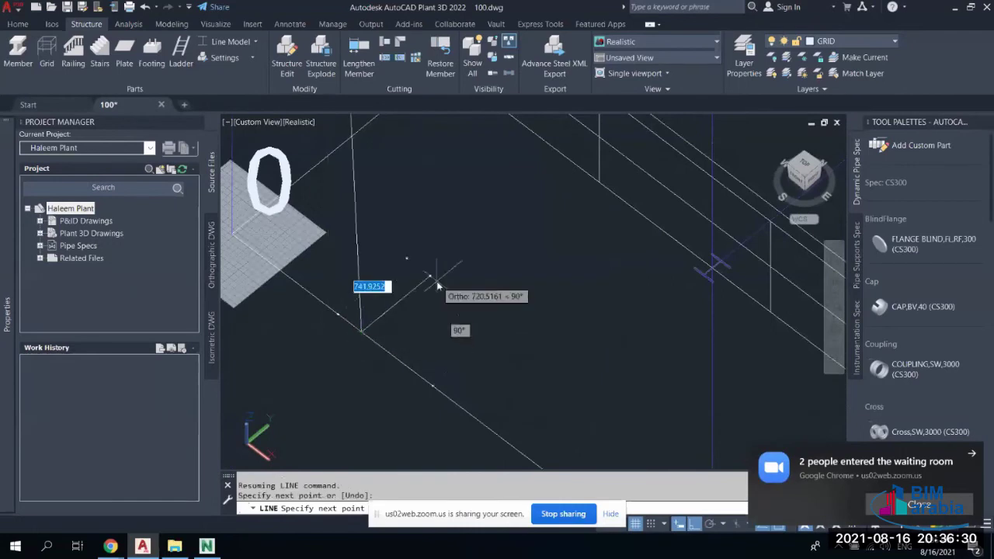
pyautogui.press('Escape')
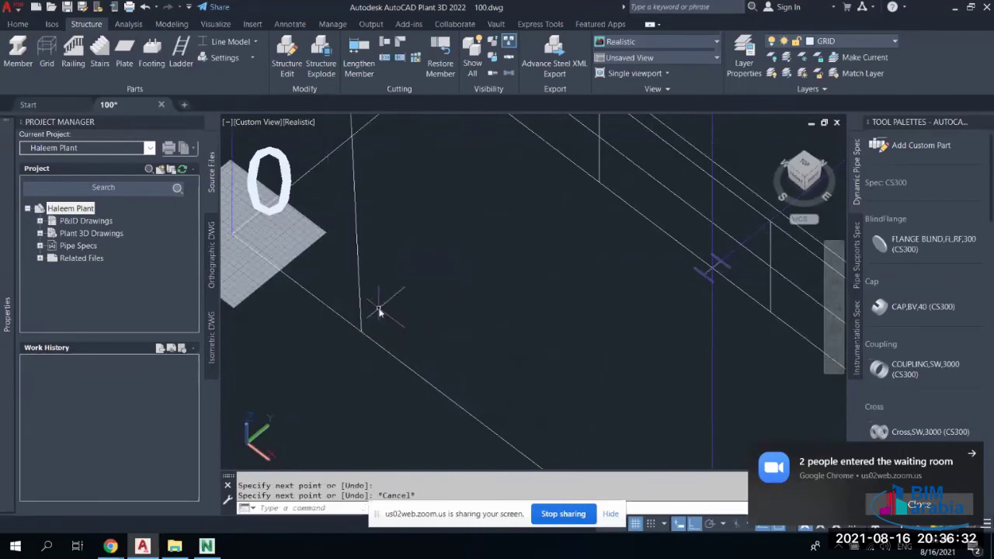
# Start another line and turn on the Nearest object snap
pyautogui.scroll(-6, 378, 311)
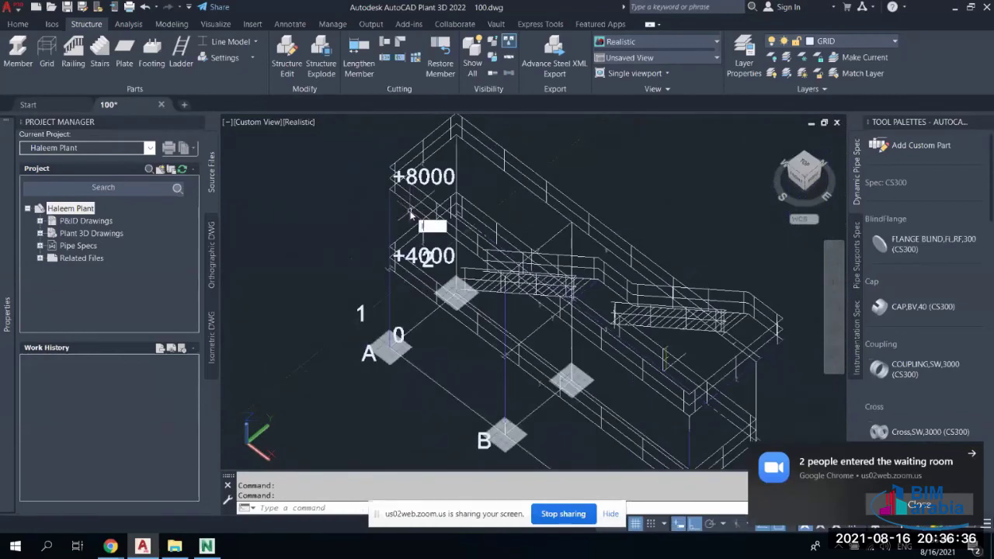
pyautogui.press('Return')
pyautogui.scroll(3, 408, 215)
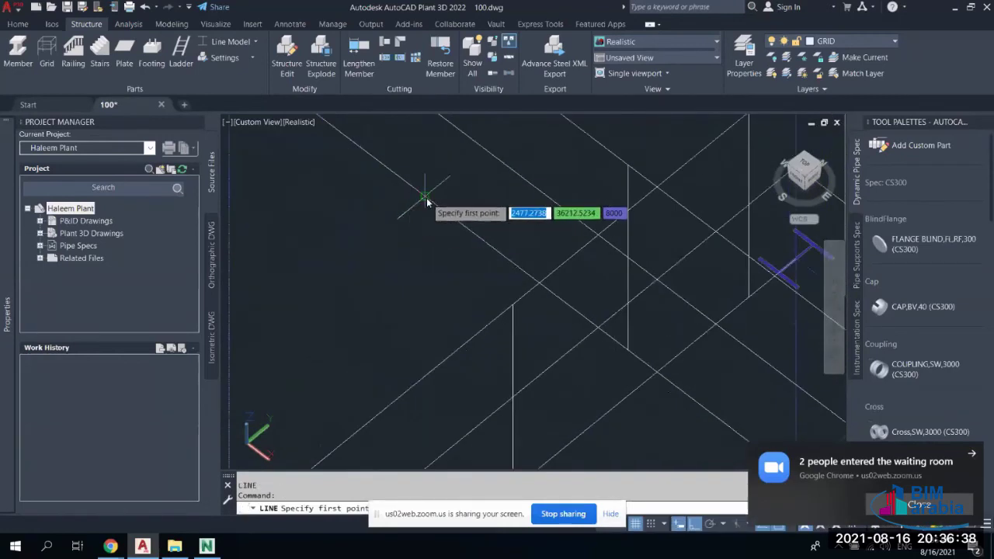
pyautogui.click(427, 202)
pyautogui.scroll(-4, 396, 388)
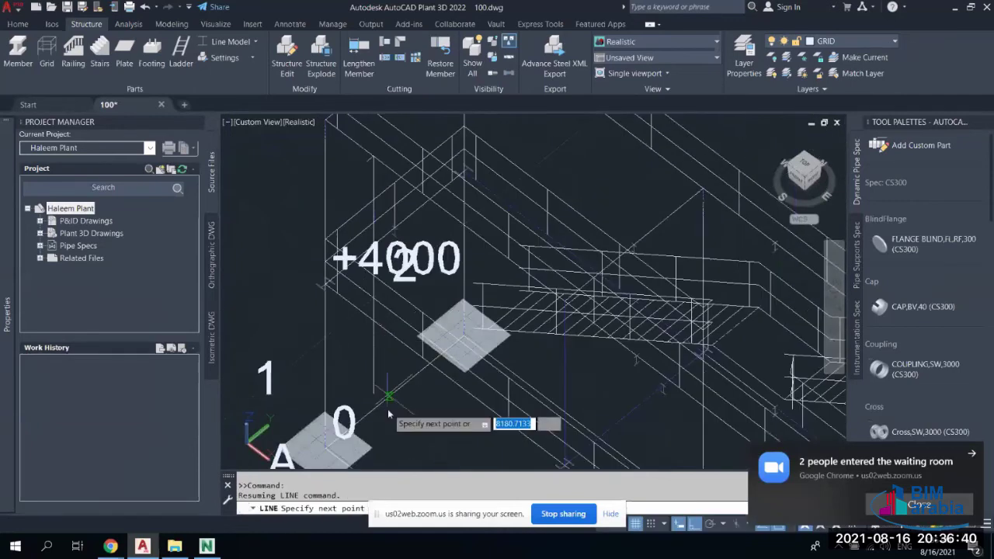
pyautogui.scroll(4, 388, 414)
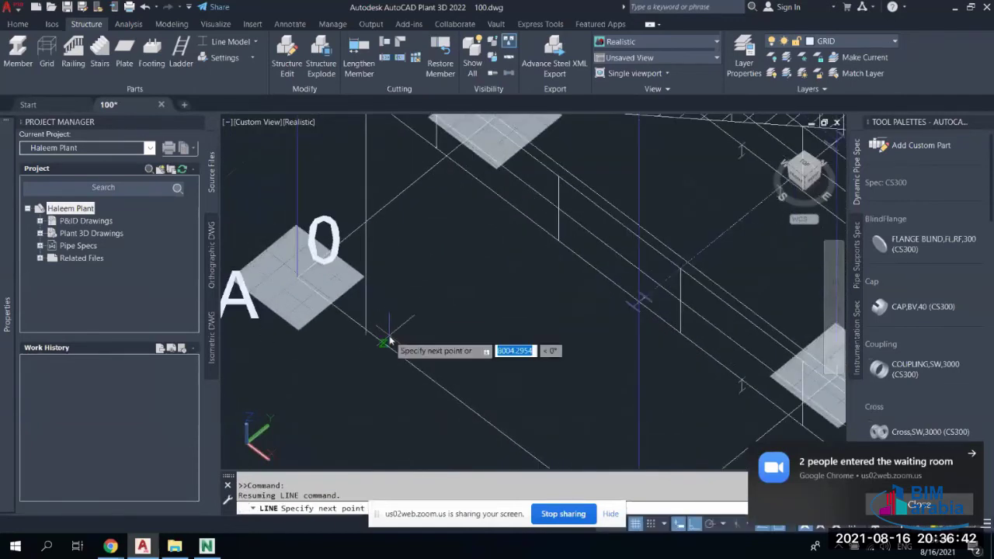
pyautogui.click(972, 454)
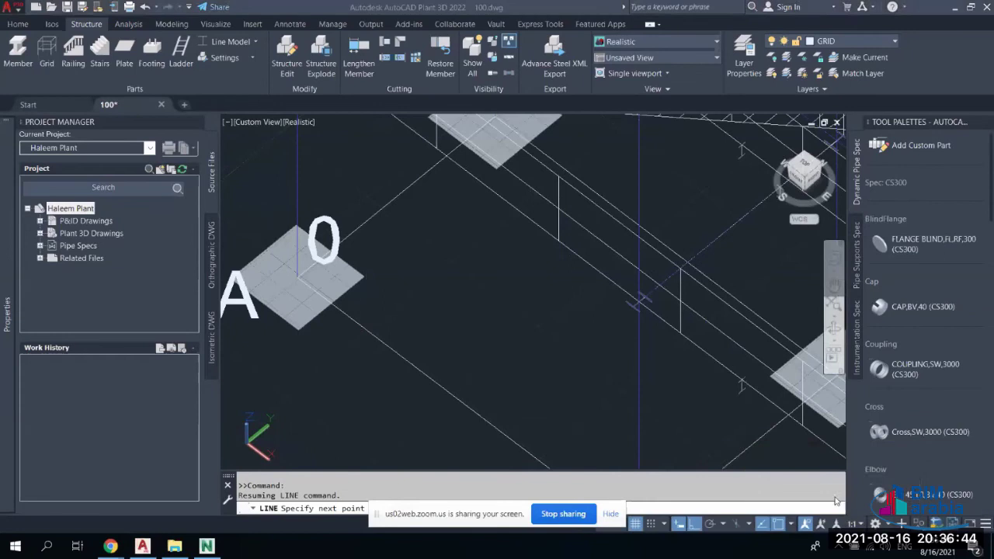
pyautogui.click(791, 526)
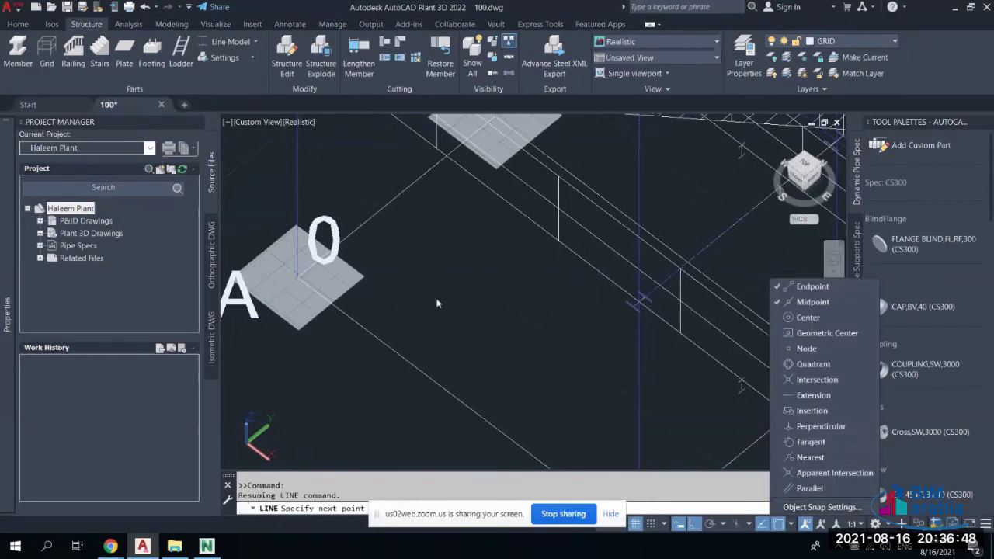
pyautogui.click(808, 458)
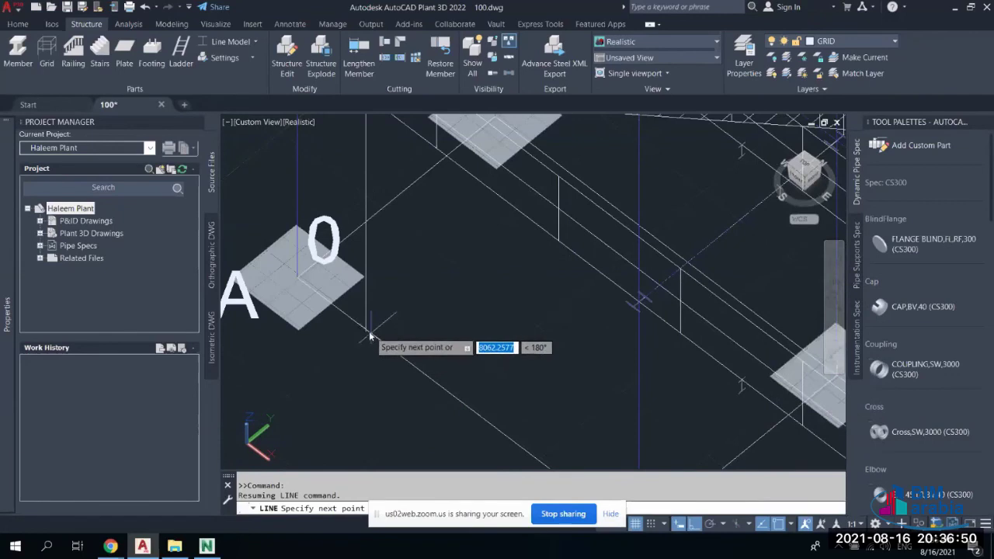
# Finish a vertical 8000-long line beside the grid A footing and check it
pyautogui.scroll(3, 375, 337)
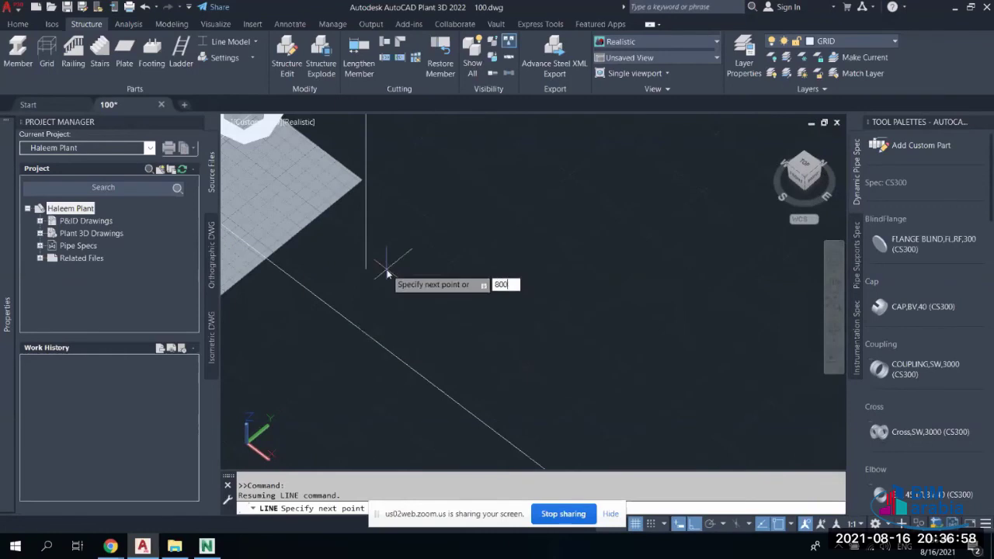
pyautogui.press('Return')
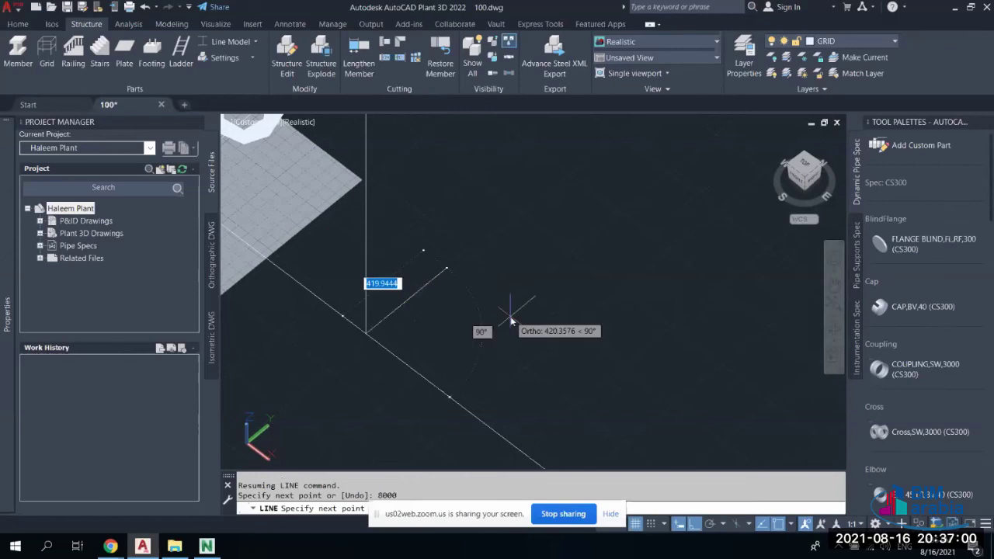
pyautogui.press('Escape')
pyautogui.keyDown('shift'); pyautogui.moveTo(394, 371); pyautogui.dragTo(403, 335, button='middle'); pyautogui.keyUp('shift')
pyautogui.scroll(-3, 400, 318)
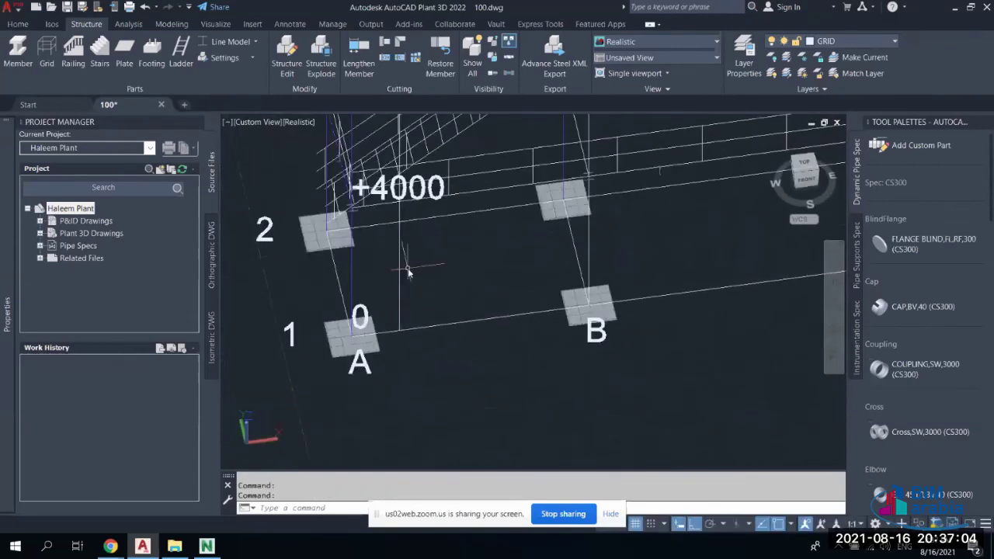
pyautogui.keyDown('shift'); pyautogui.moveTo(408, 268); pyautogui.dragTo(485, 233, button='middle'); pyautogui.keyUp('shift')
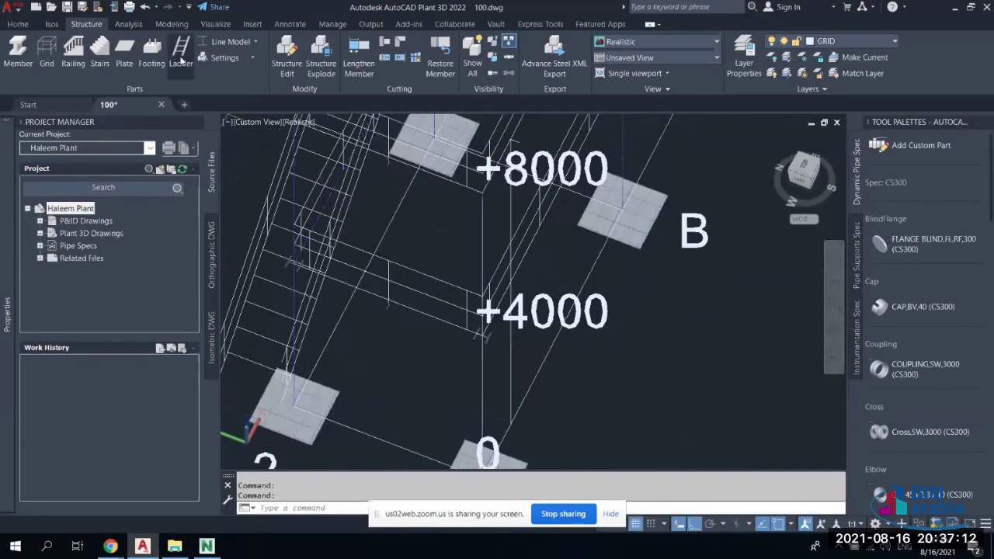
pyautogui.click(181, 54)
pyautogui.click(510, 425)
pyautogui.scroll(5, 509, 146)
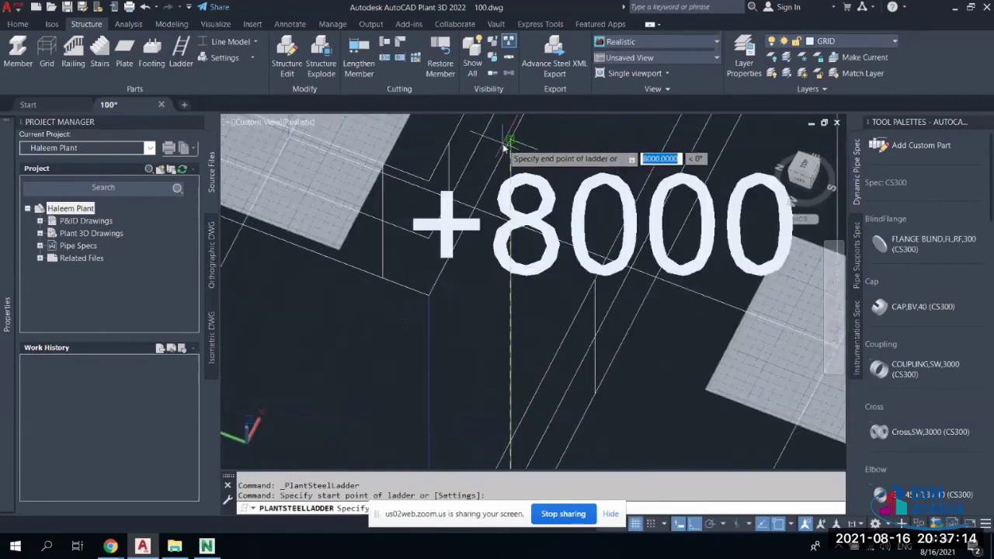
pyautogui.click(531, 163)
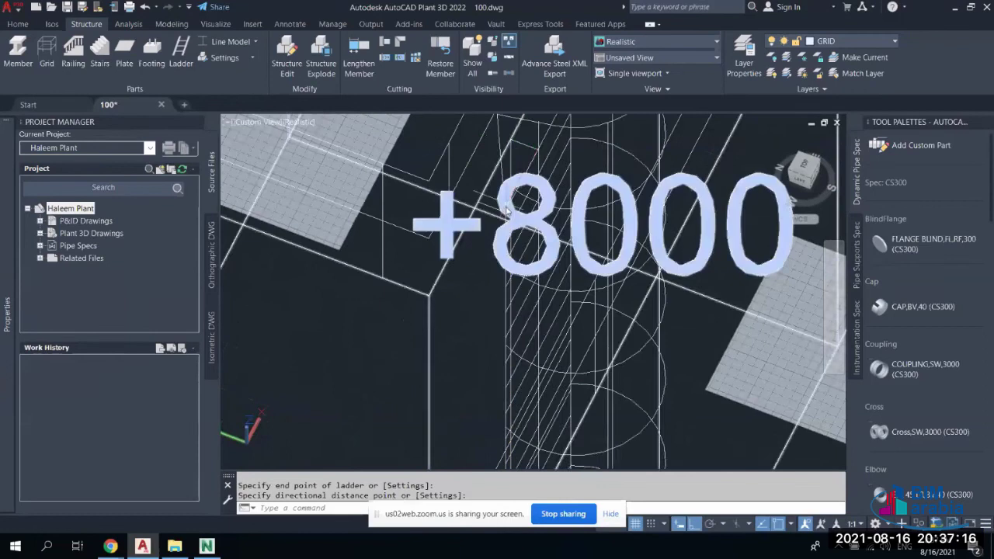
pyautogui.scroll(-5, 517, 211)
pyautogui.click(569, 384)
pyautogui.keyDown('shift'); pyautogui.moveTo(569, 385); pyautogui.dragTo(522, 388, button='middle'); pyautogui.keyUp('shift')
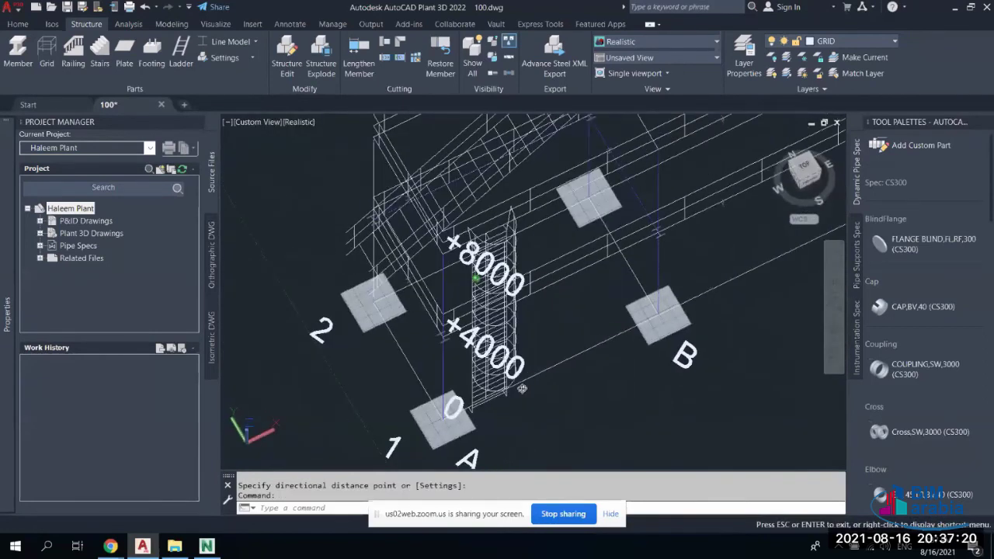
pyautogui.keyDown('shift'); pyautogui.moveTo(522, 388); pyautogui.dragTo(404, 412, button='middle'); pyautogui.keyUp('shift')
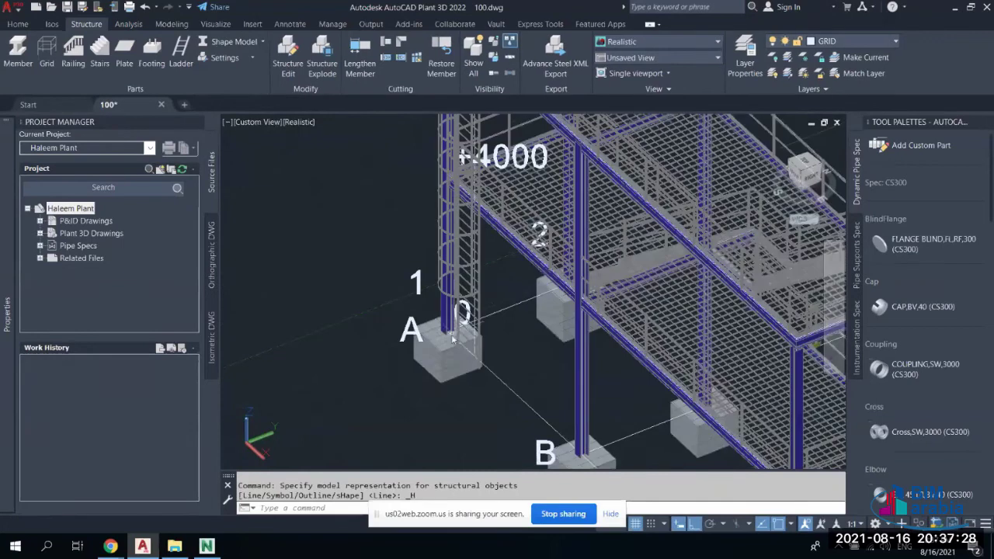
pyautogui.scroll(3, 452, 334)
pyautogui.keyDown('shift'); pyautogui.moveTo(451, 334); pyautogui.dragTo(483, 427, button='middle'); pyautogui.keyUp('shift')
pyautogui.scroll(-5, 526, 332)
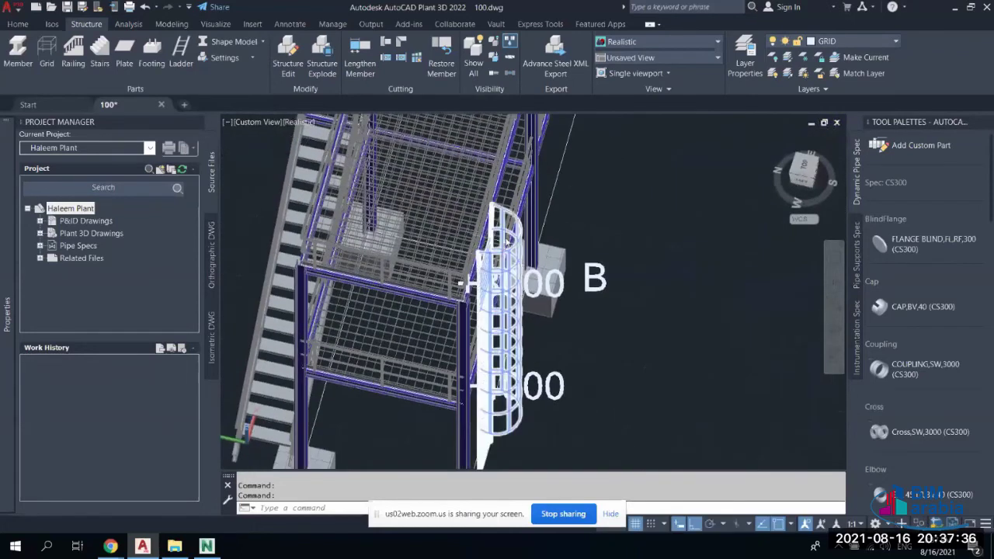
pyautogui.scroll(2, 507, 239)
pyautogui.keyDown('shift'); pyautogui.moveTo(506, 239); pyautogui.dragTo(499, 373, button='middle'); pyautogui.keyUp('shift')
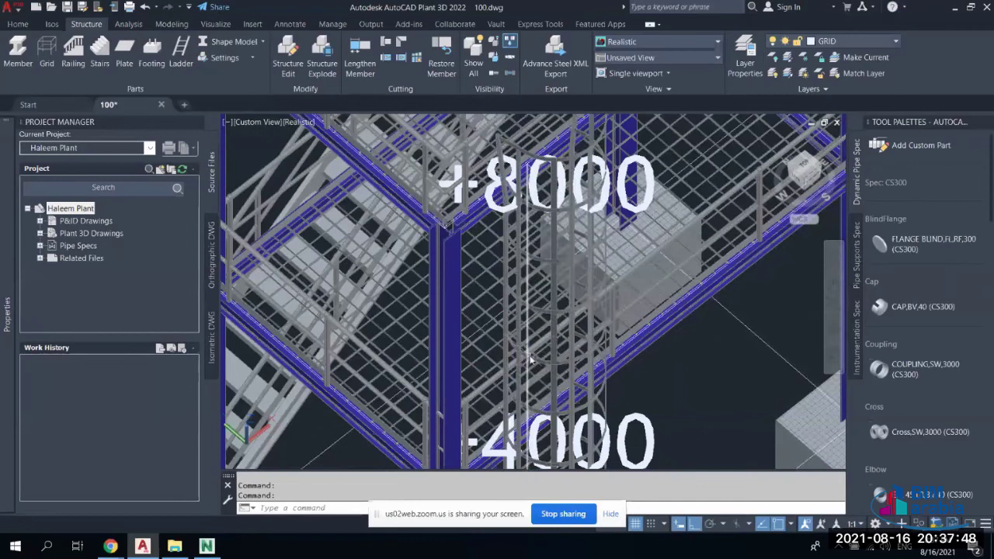
pyautogui.keyDown('shift'); pyautogui.moveTo(559, 326); pyautogui.dragTo(589, 136, button='middle'); pyautogui.keyUp('shift')
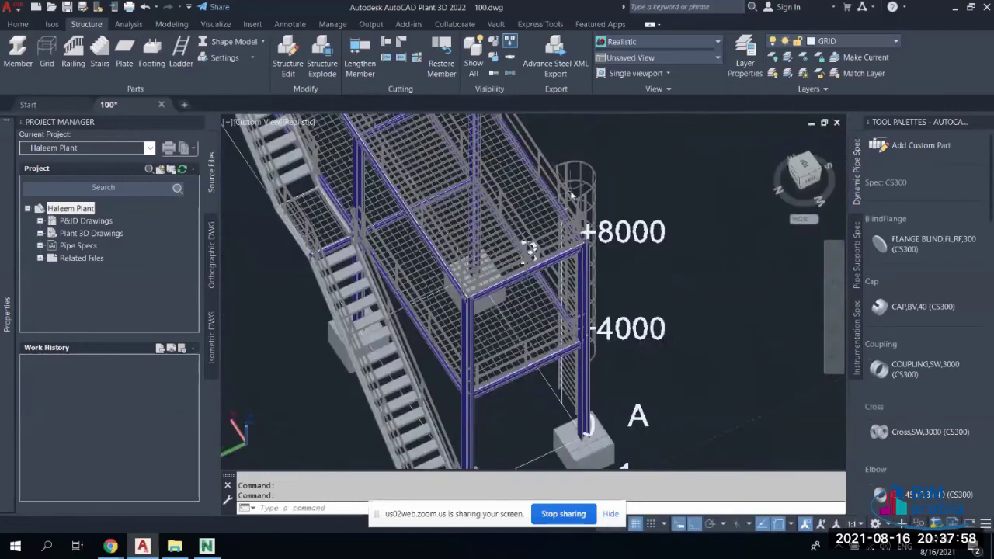
# Delete the selected object near the ladder cage
pyautogui.scroll(5, 572, 193)
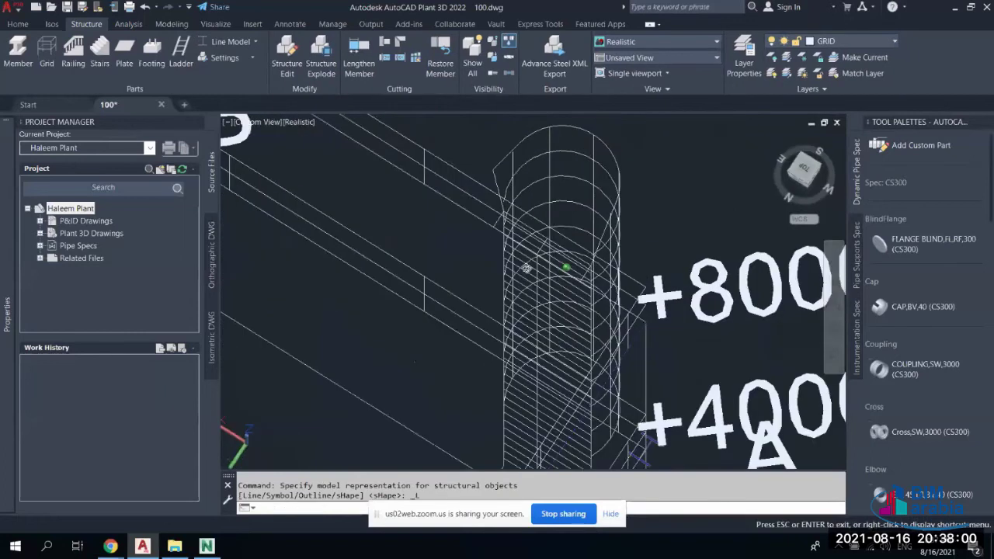
pyautogui.keyDown('shift'); pyautogui.moveTo(527, 268); pyautogui.dragTo(542, 273, button='middle'); pyautogui.keyUp('shift')
pyautogui.scroll(3, 542, 273)
pyautogui.press('Delete')
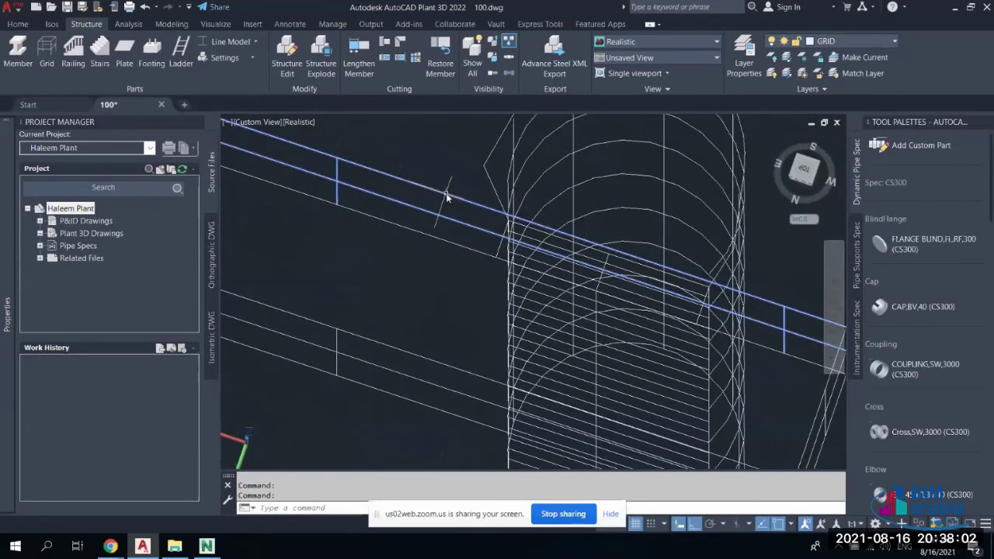
# Place a steel railing starting at corner C
pyautogui.click(73, 54)
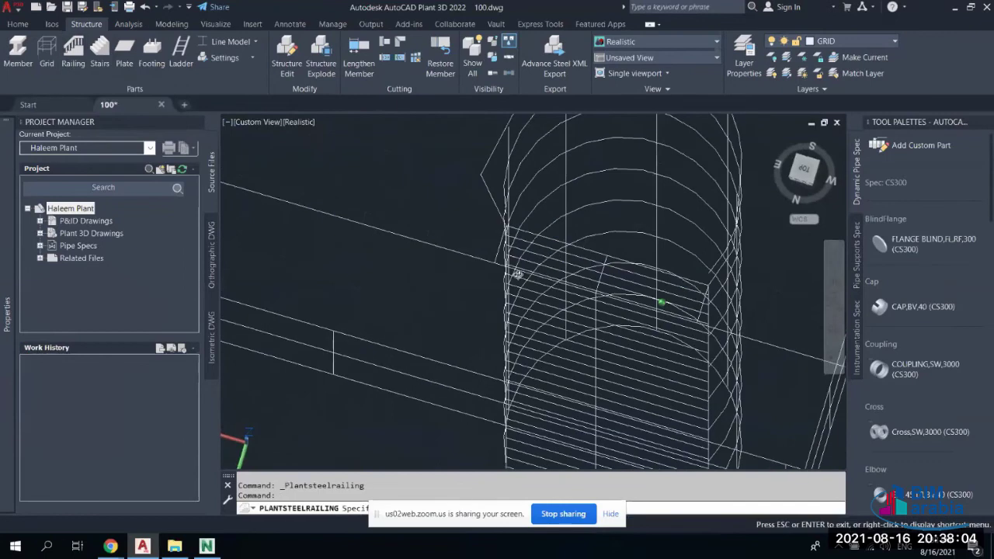
pyautogui.keyDown('shift'); pyautogui.moveTo(497, 303); pyautogui.dragTo(466, 275, button='middle'); pyautogui.keyUp('shift')
pyautogui.scroll(-3, 497, 221)
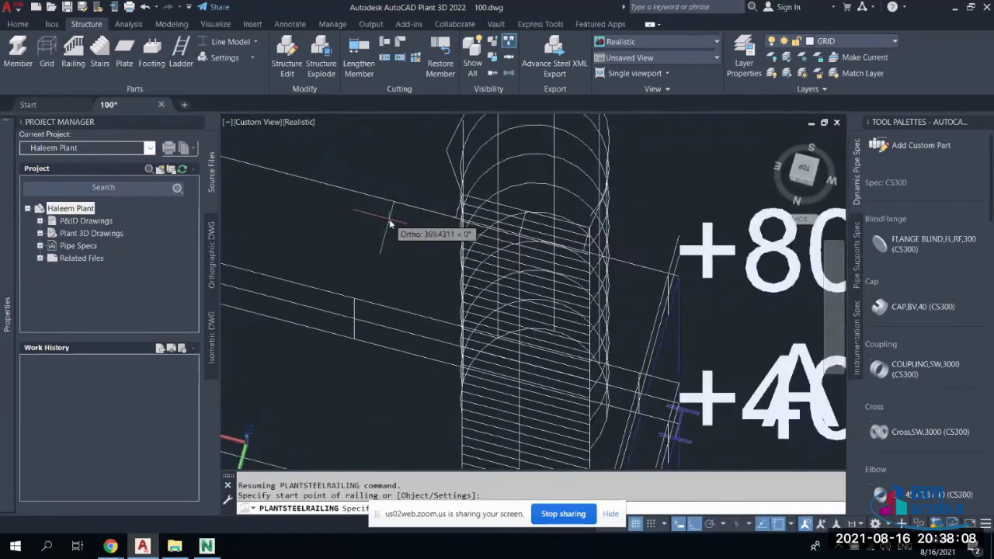
pyautogui.scroll(3, 754, 373)
pyautogui.scroll(-1, 380, 275)
pyautogui.scroll(-2, 380, 274)
pyautogui.scroll(4, 512, 311)
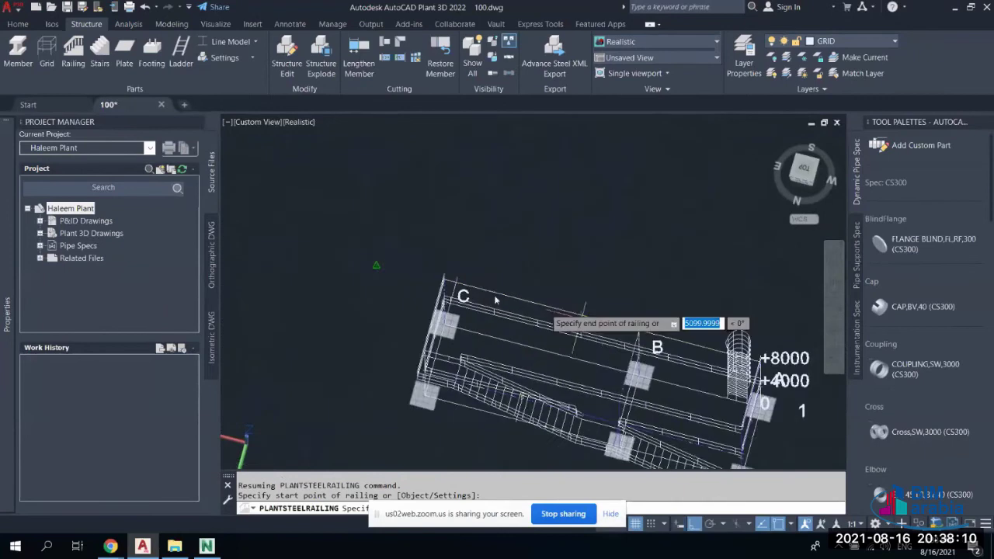
pyautogui.click(487, 283)
pyautogui.rightClick(501, 253)
pyautogui.click(512, 257)
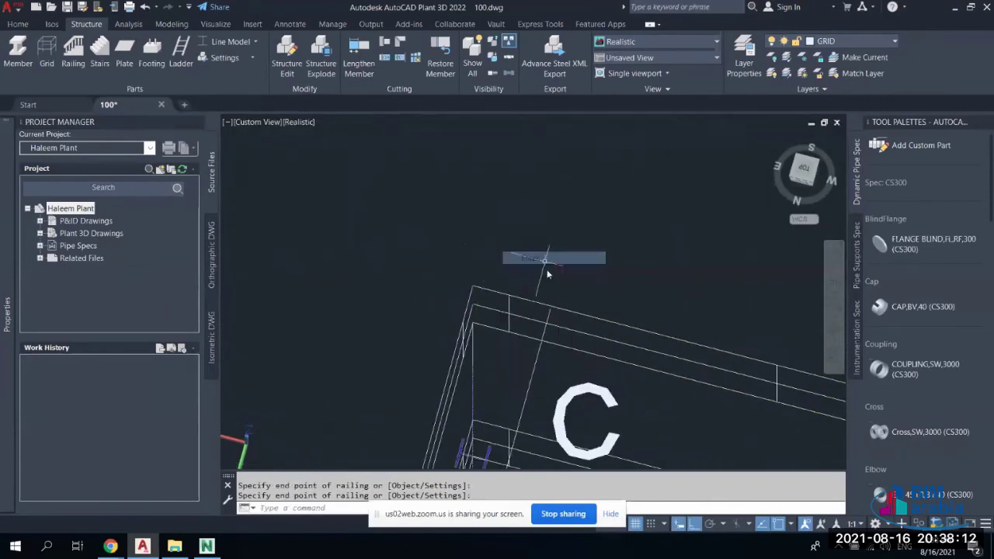
# Place a railing on the upper platform edge beside the ladder
pyautogui.scroll(-4, 373, 249)
pyautogui.scroll(2, 621, 305)
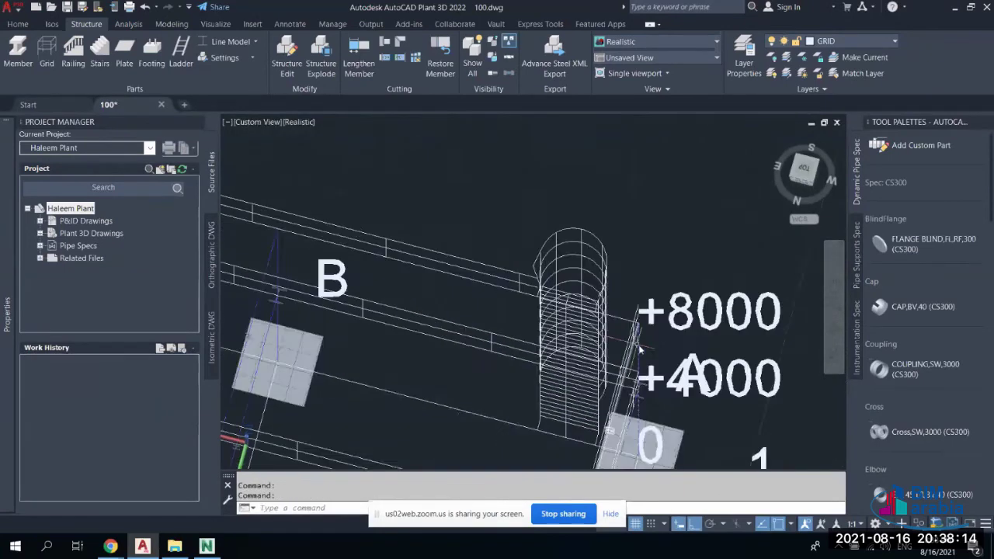
pyautogui.keyDown('shift'); pyautogui.moveTo(621, 305); pyautogui.dragTo(490, 226, button='middle'); pyautogui.keyUp('shift')
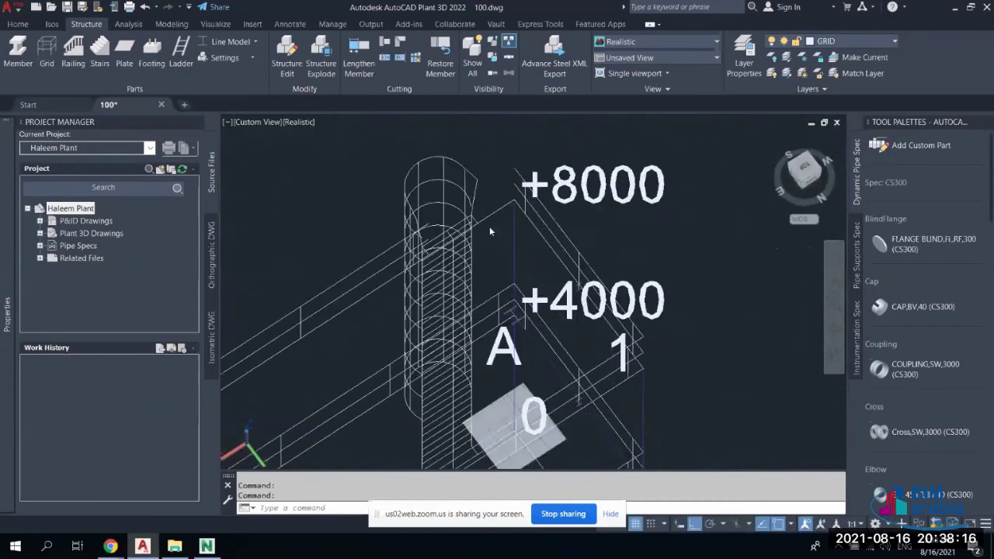
pyautogui.scroll(3, 489, 226)
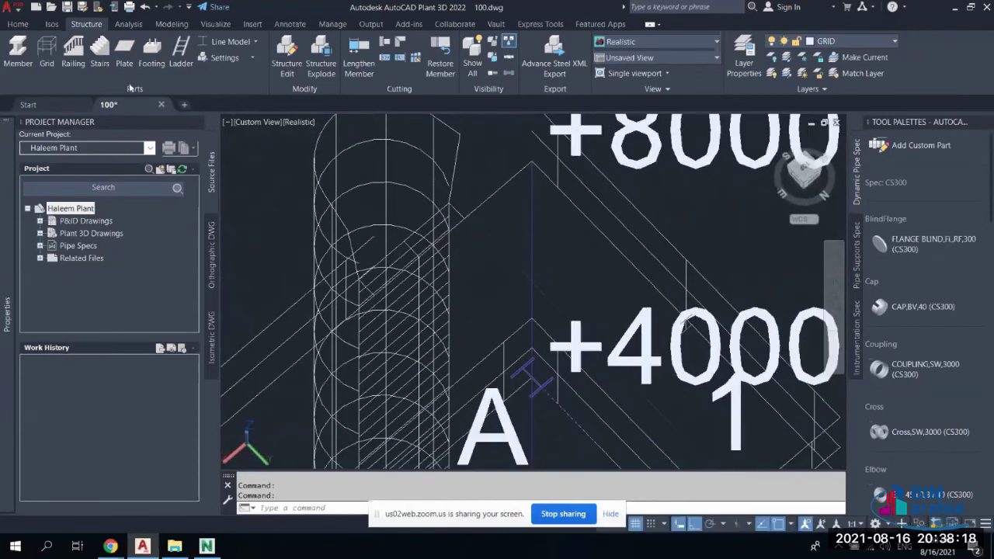
pyautogui.click(536, 167)
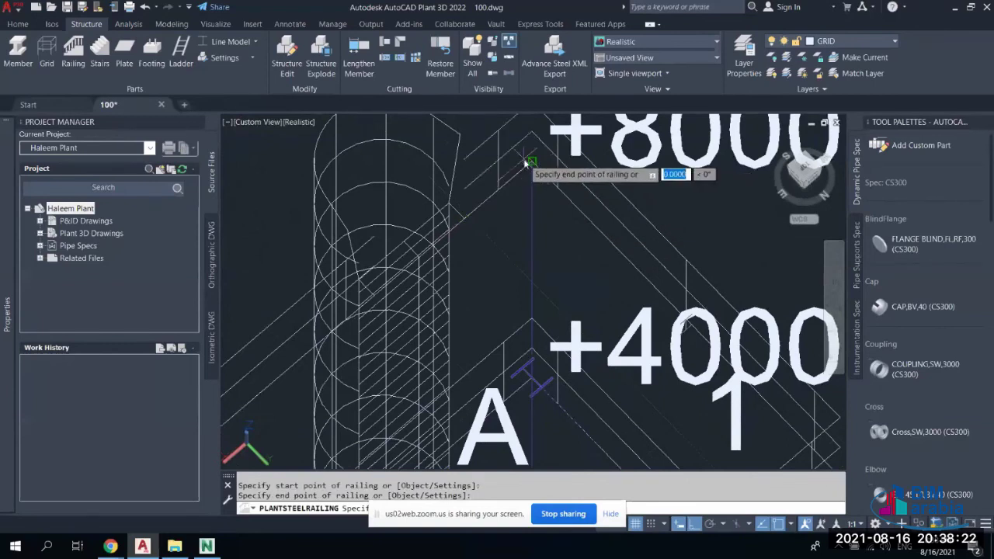
pyautogui.rightClick(529, 162)
pyautogui.click(551, 167)
pyautogui.scroll(-5, 469, 249)
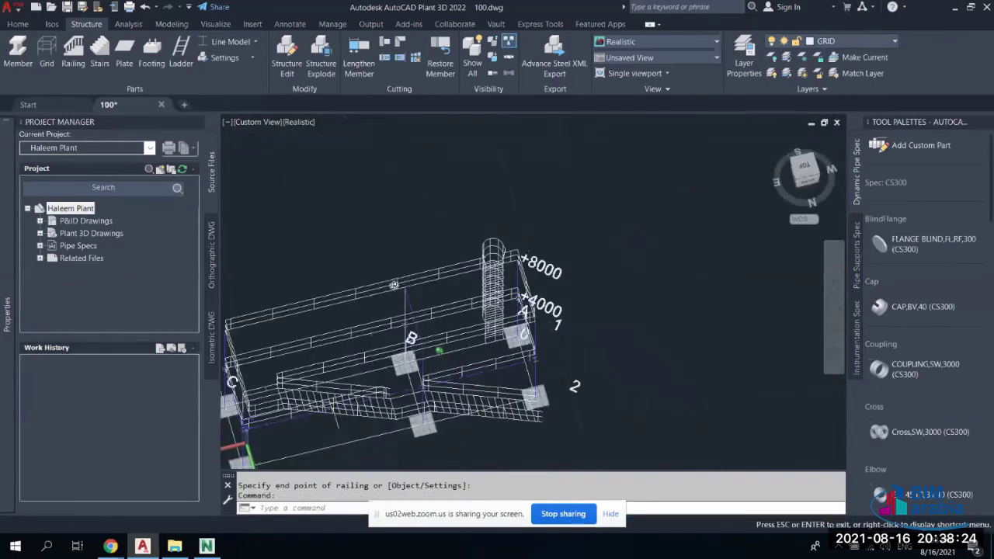
pyautogui.click(231, 42)
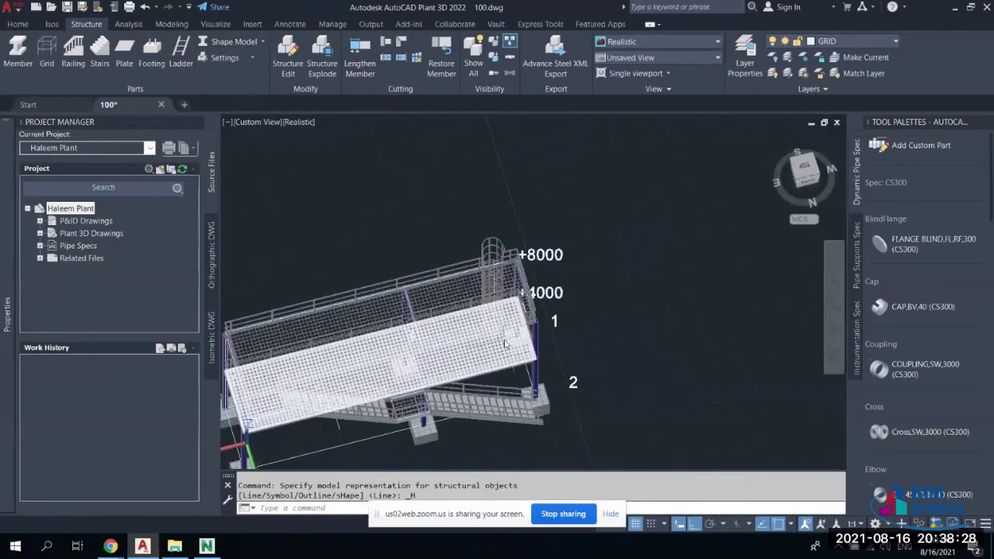
# Erase the stray objects away from the platform with a selection window
pyautogui.keyDown('shift'); pyautogui.moveTo(472, 256); pyautogui.dragTo(559, 241, button='middle'); pyautogui.keyUp('shift')
pyautogui.scroll(-4, 625, 240)
pyautogui.scroll(5, 651, 250)
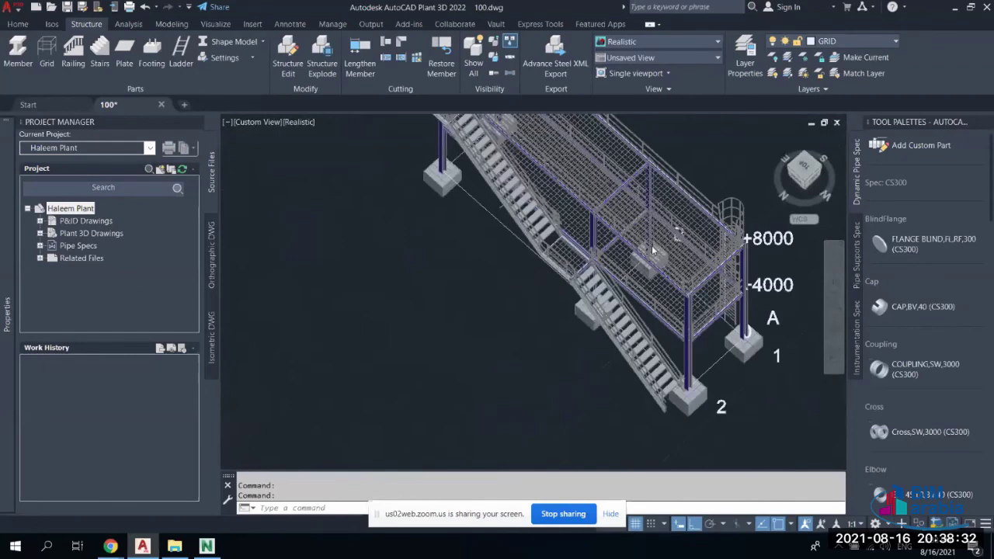
pyautogui.keyDown('shift'); pyautogui.moveTo(653, 250); pyautogui.dragTo(653, 362, button='middle'); pyautogui.keyUp('shift')
pyautogui.scroll(-10, 653, 361)
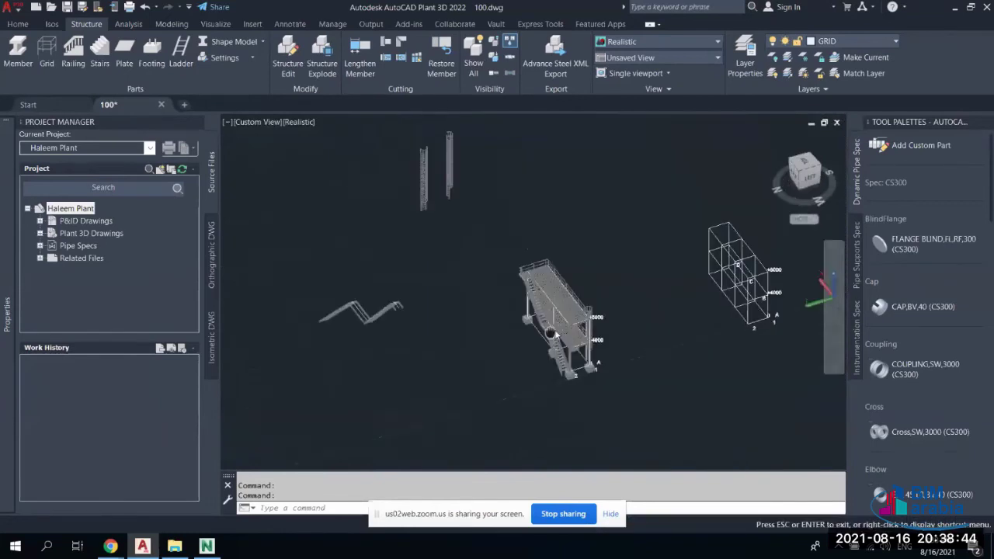
pyautogui.press('Delete')
pyautogui.click(421, 224)
pyautogui.click(323, 349)
# Zoom in on the +8000 ladder top and show the corner column's quick properties
pyautogui.moveTo(571, 300); pyautogui.dragTo(520, 250, button='middle')
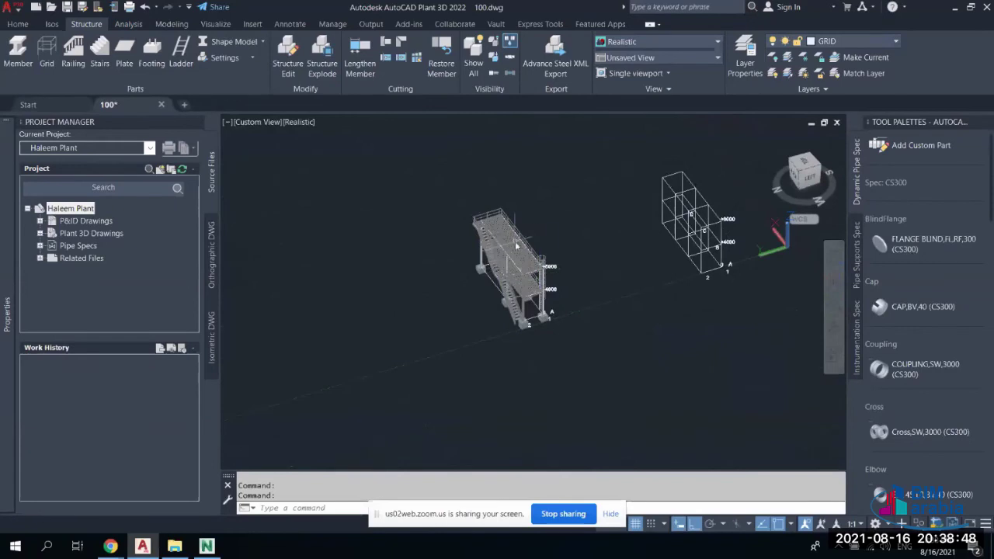
pyautogui.scroll(5, 481, 261)
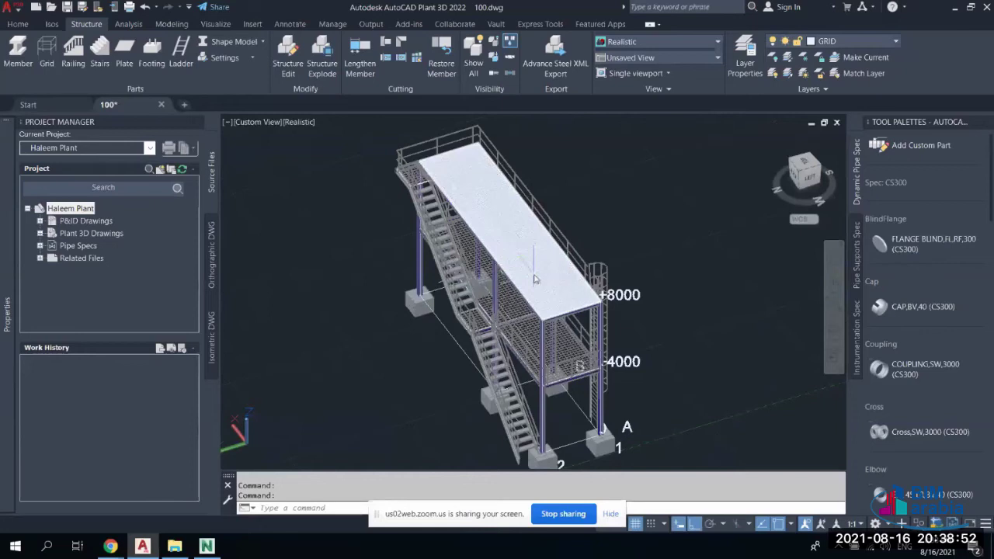
pyautogui.scroll(5, 535, 280)
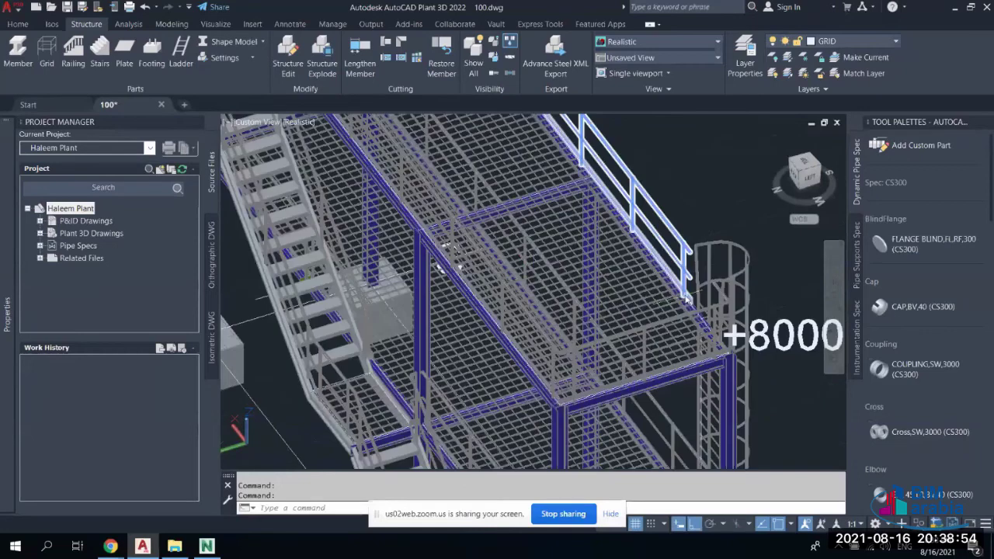
pyautogui.scroll(3, 534, 279)
pyautogui.doubleClick(604, 404)
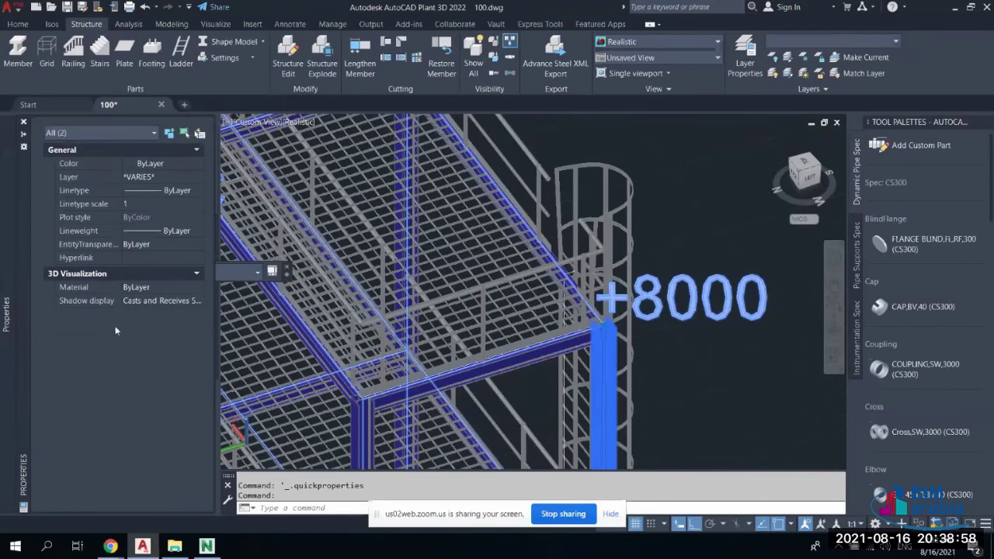
pyautogui.press('Escape')
pyautogui.press('Escape')
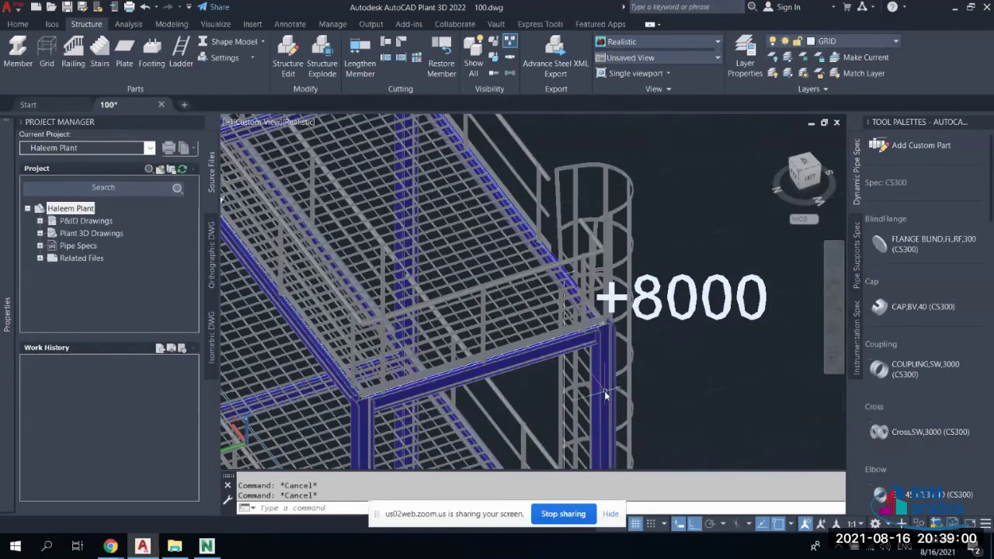
pyautogui.click(594, 372)
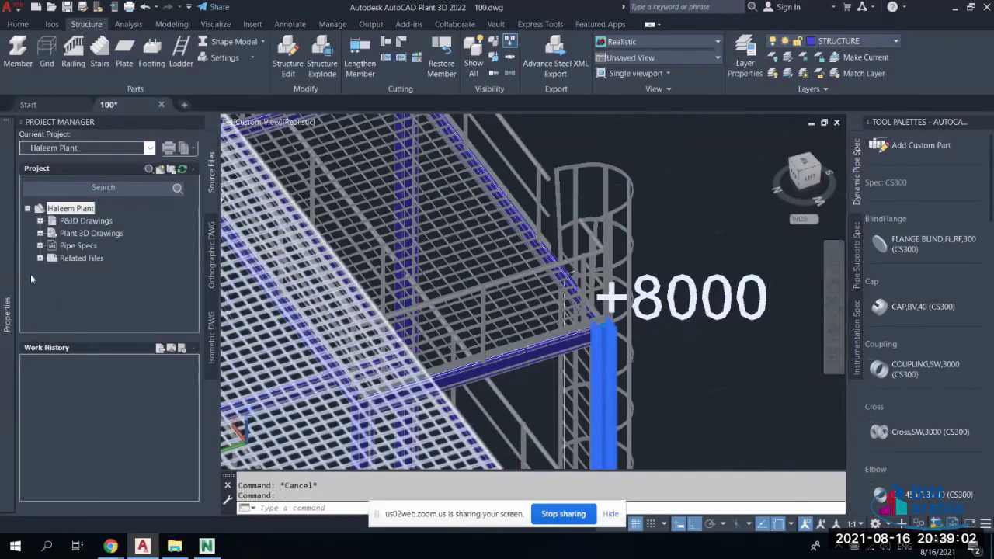
pyautogui.moveTo(7, 287)
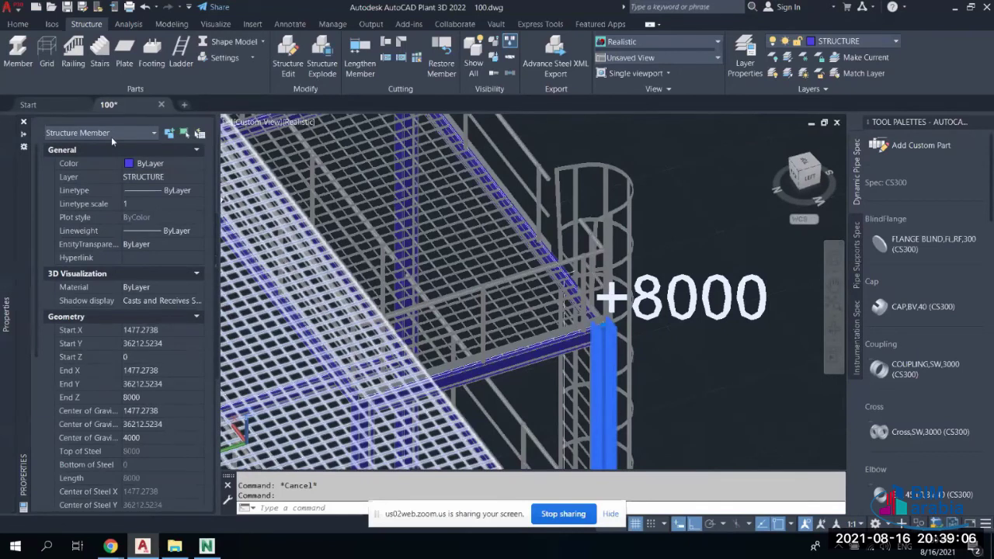
pyautogui.scroll(-3, 99, 381)
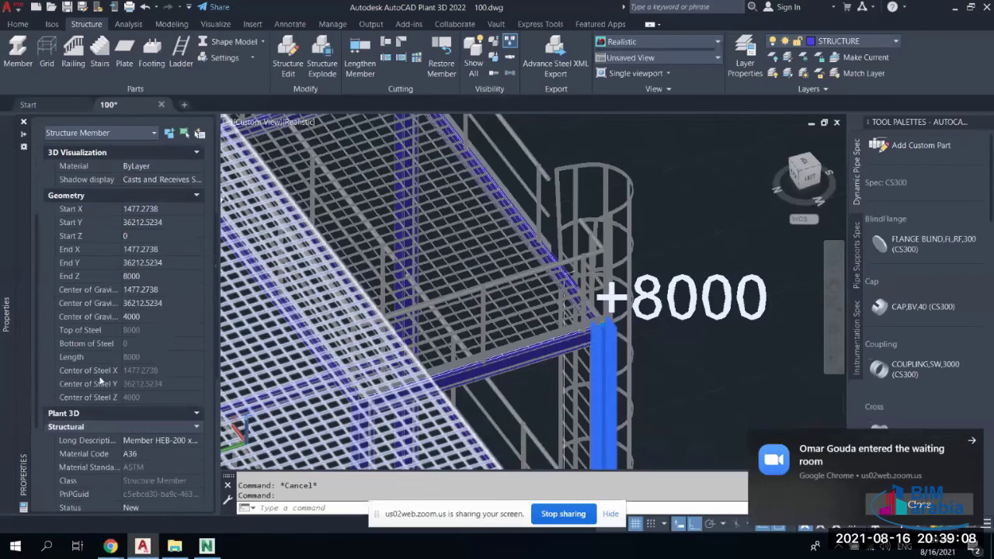
pyautogui.scroll(3, 66, 194)
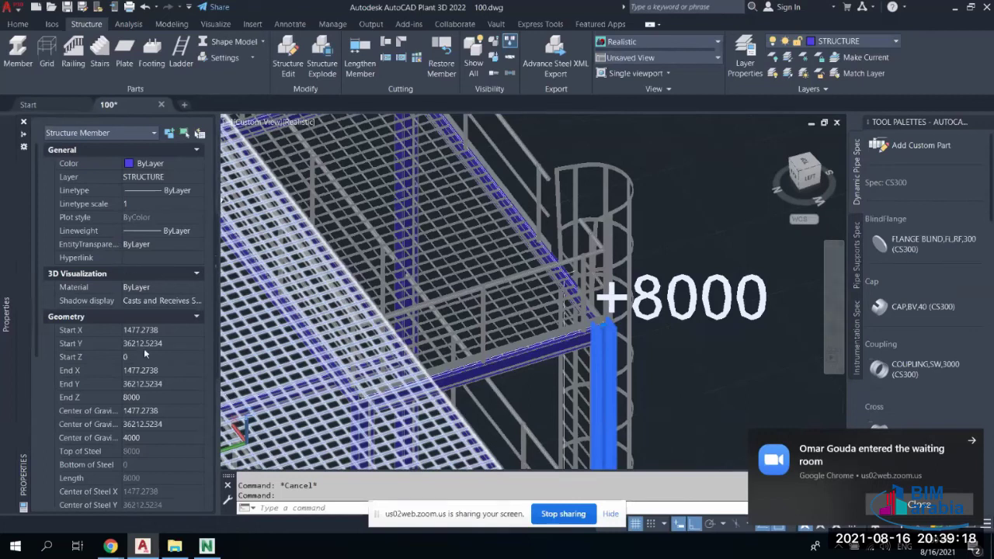
pyautogui.scroll(-2, 142, 355)
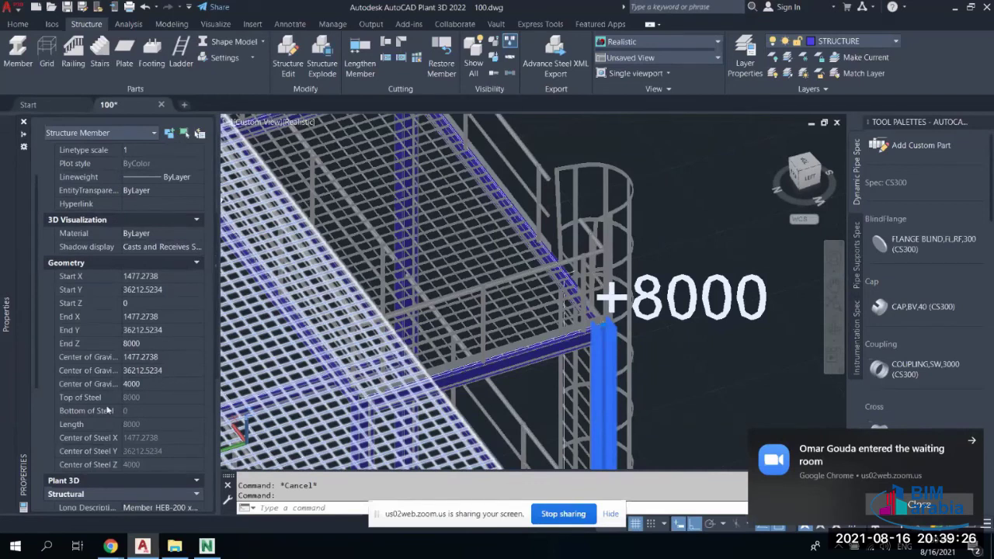
pyautogui.scroll(-3, 153, 344)
pyautogui.scroll(-3, 154, 344)
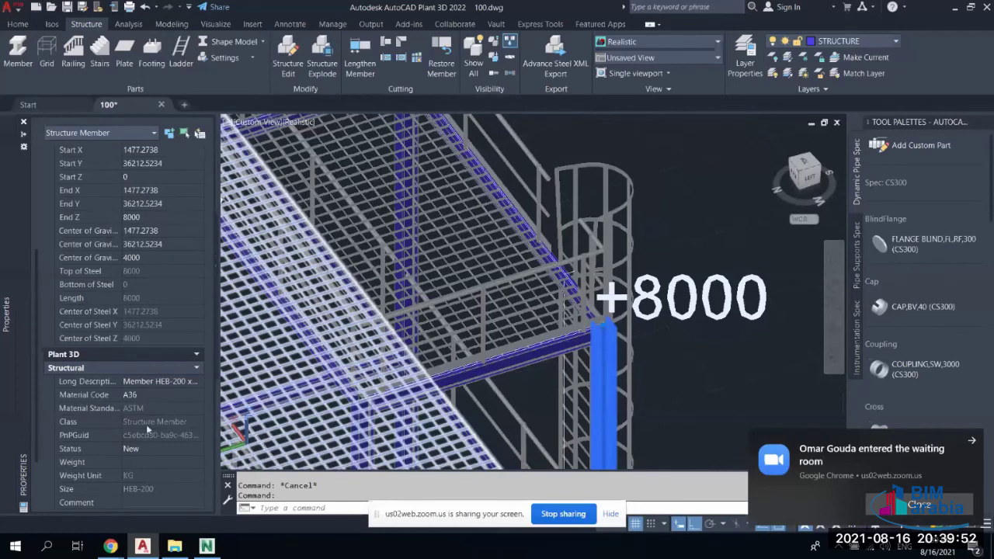
pyautogui.scroll(-2, 147, 438)
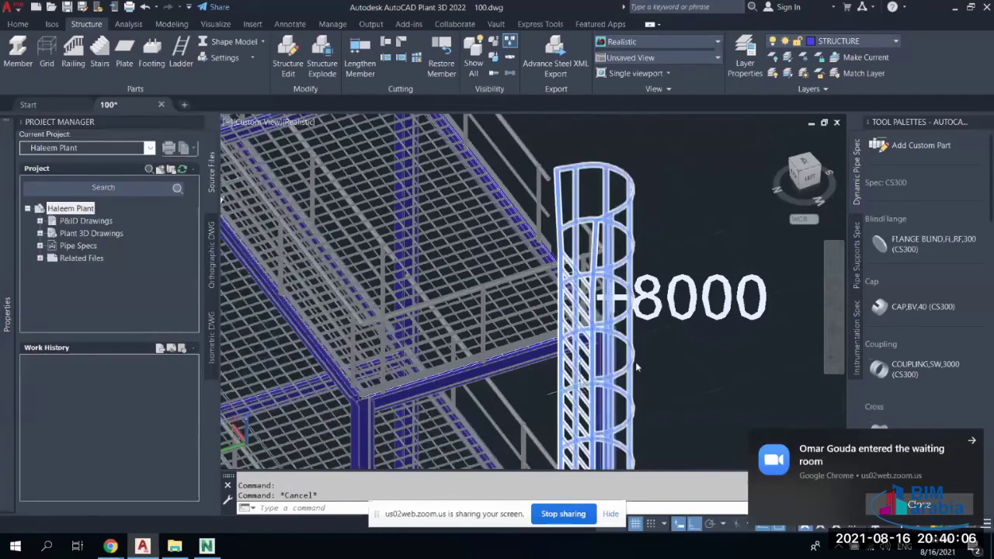
pyautogui.press('Escape')
pyautogui.scroll(-4, 641, 365)
# Select the two upper-corner columns and set their Status to Existing
pyautogui.moveTo(551, 303); pyautogui.dragTo(502, 172, button='middle')
pyautogui.click(571, 326)
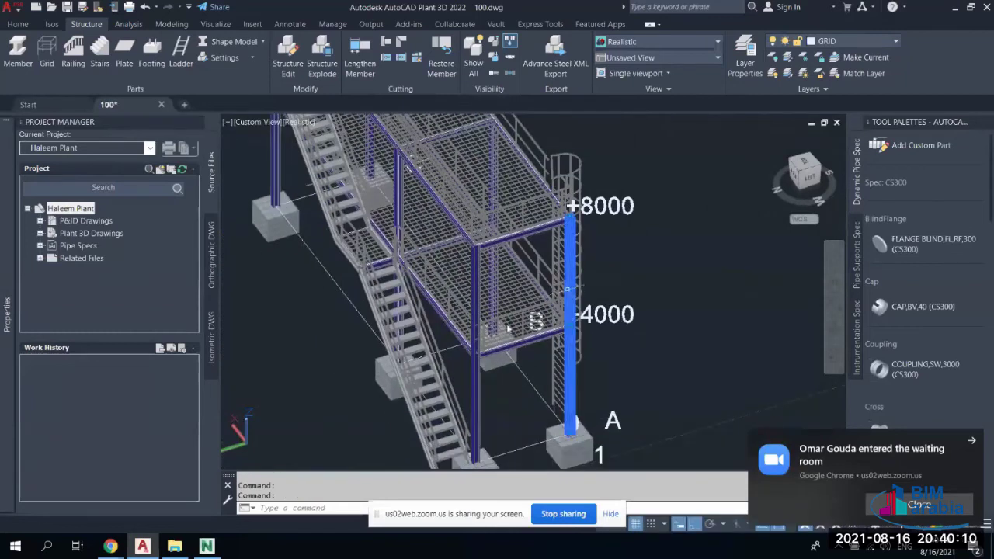
pyautogui.click(476, 330)
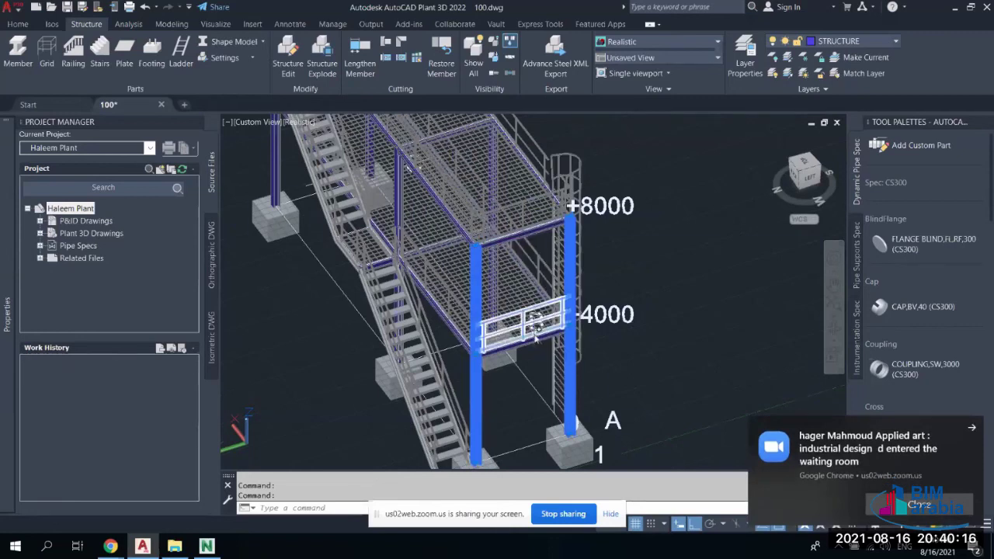
pyautogui.press('Escape')
pyautogui.press('Escape')
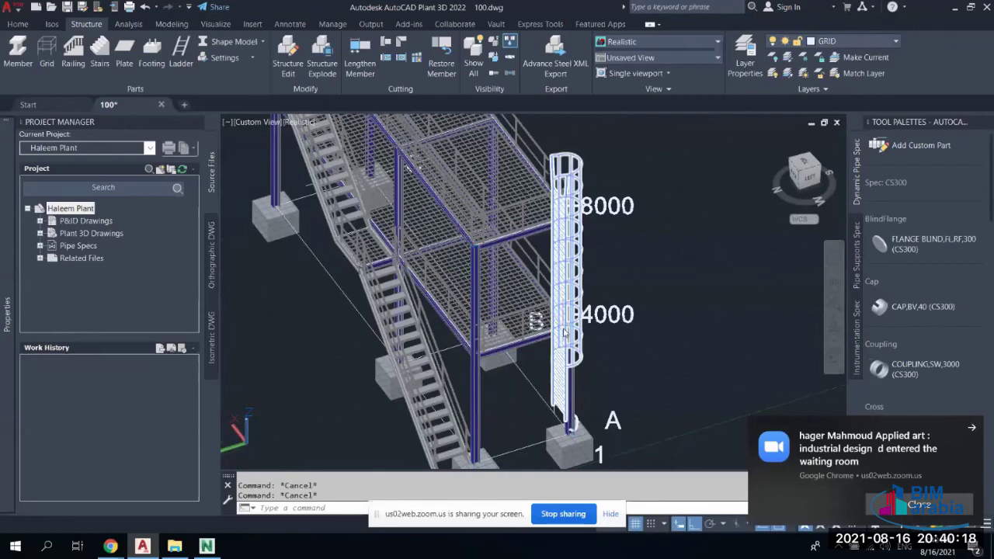
pyautogui.scroll(3, 557, 333)
pyautogui.click(565, 330)
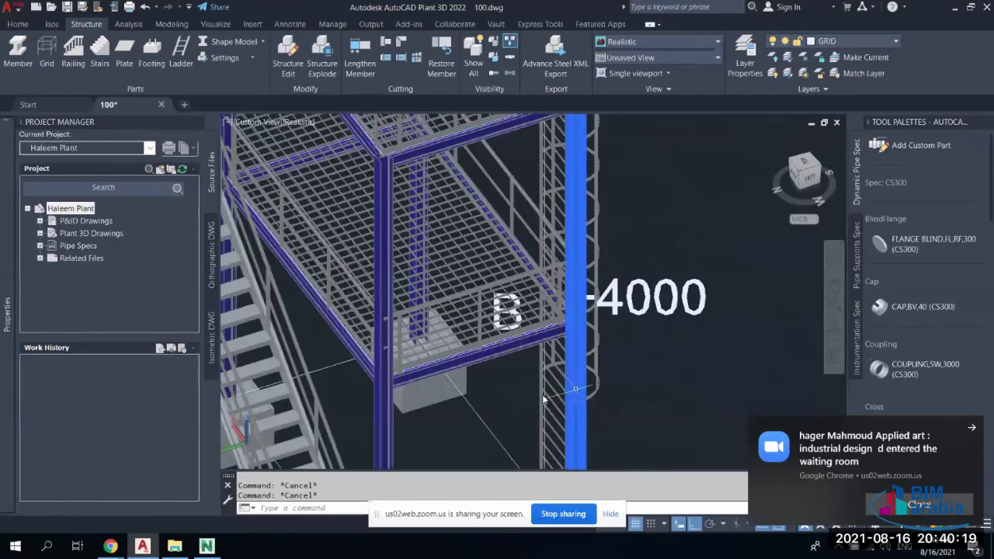
pyautogui.click(395, 400)
pyautogui.press('Escape')
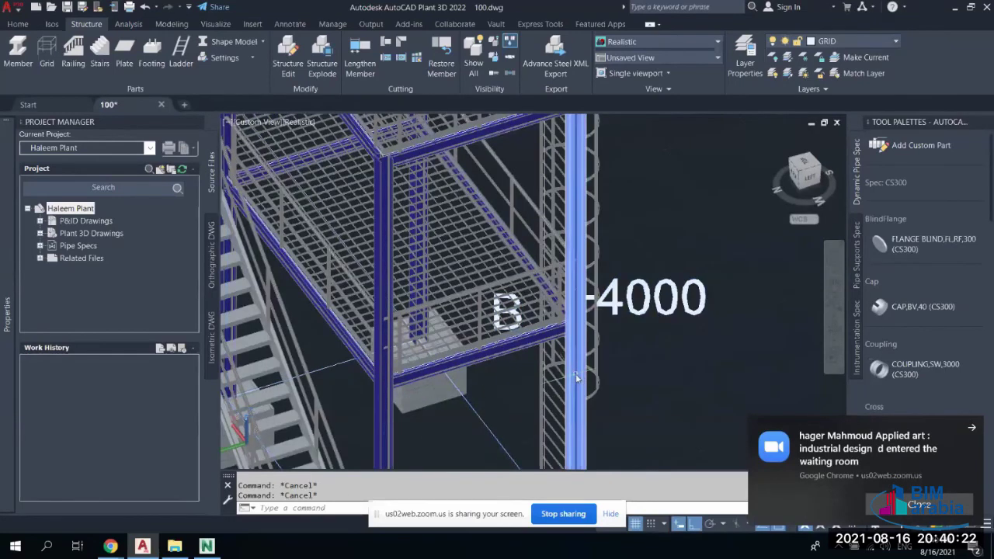
pyautogui.click(377, 397)
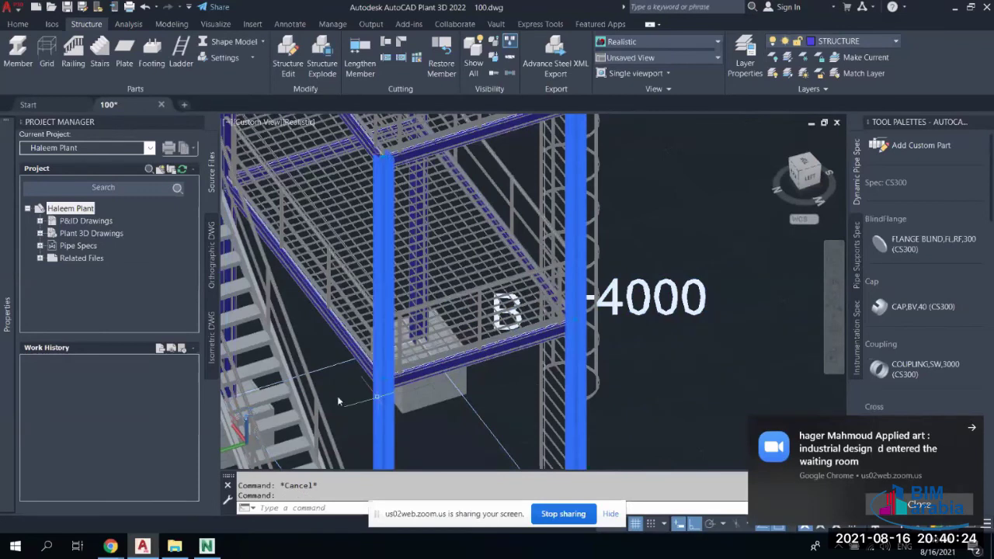
pyautogui.moveTo(8, 364)
pyautogui.scroll(-5, 131, 416)
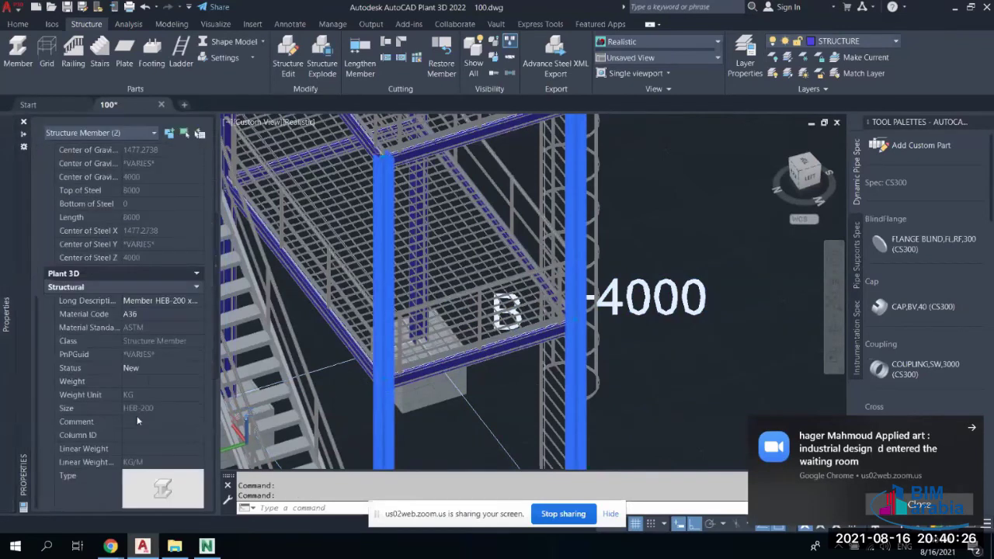
pyautogui.click(169, 371)
pyautogui.click(168, 370)
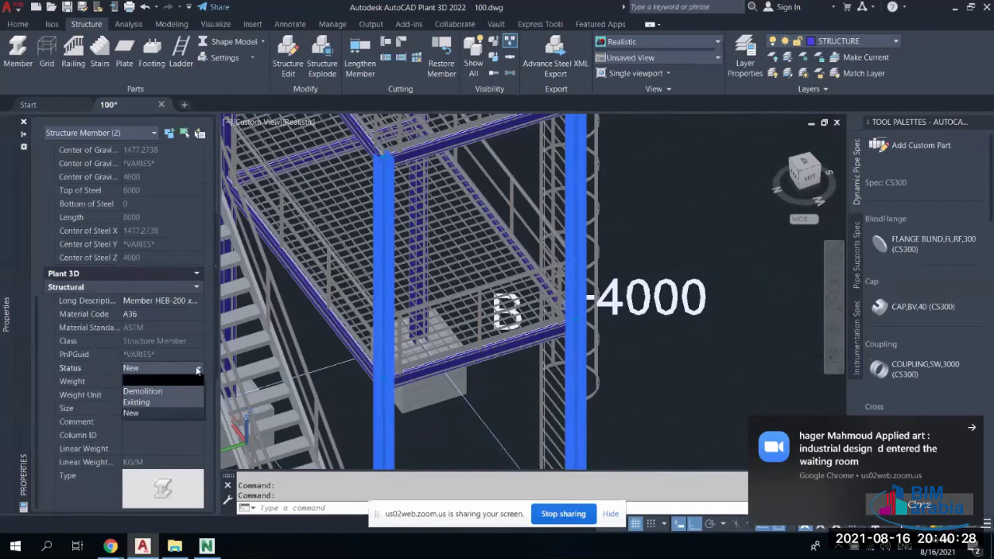
pyautogui.click(137, 402)
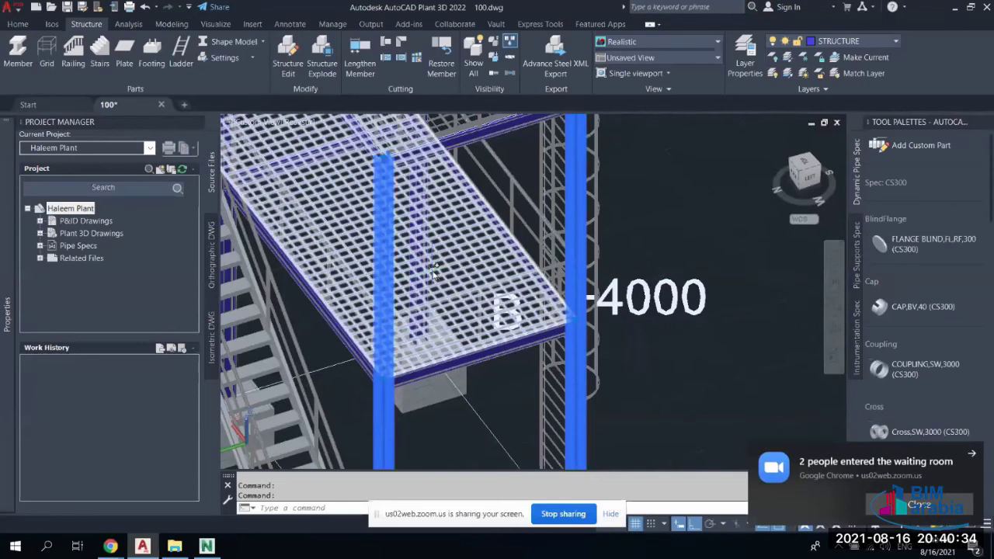
# Reselect both columns and change their Status back to New
pyautogui.press('Escape')
pyautogui.press('Escape')
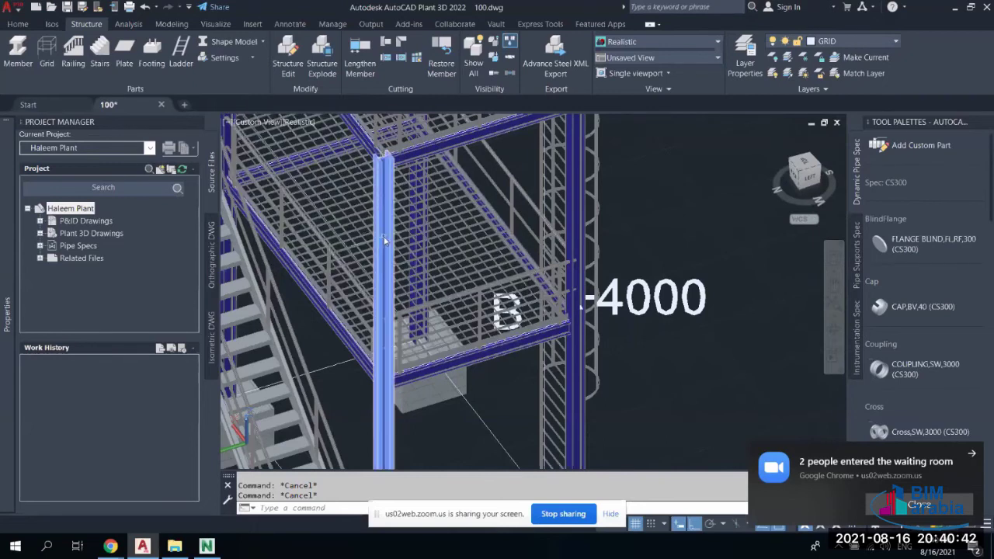
pyautogui.click(384, 239)
pyautogui.click(577, 242)
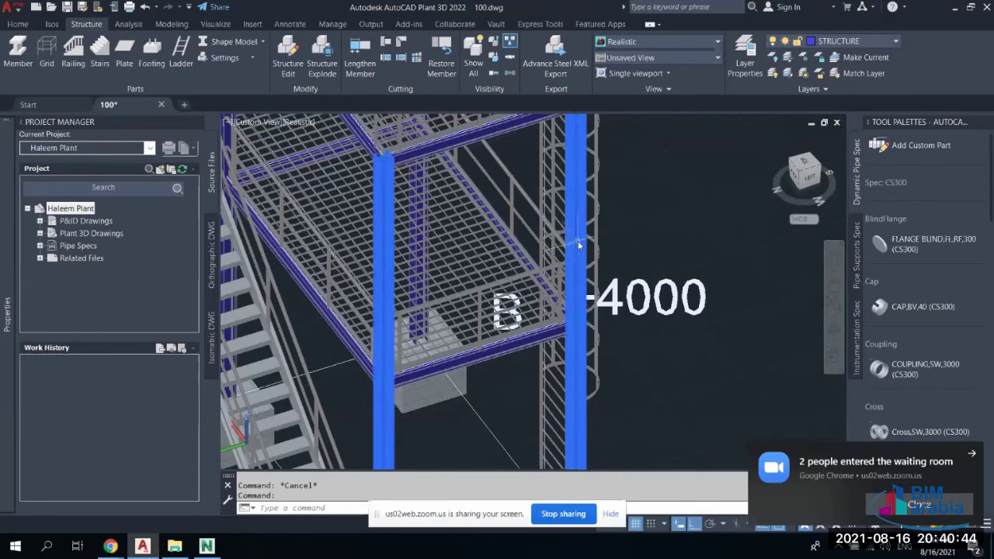
pyautogui.hotkey('ctrl', '1')
pyautogui.scroll(-8, 185, 403)
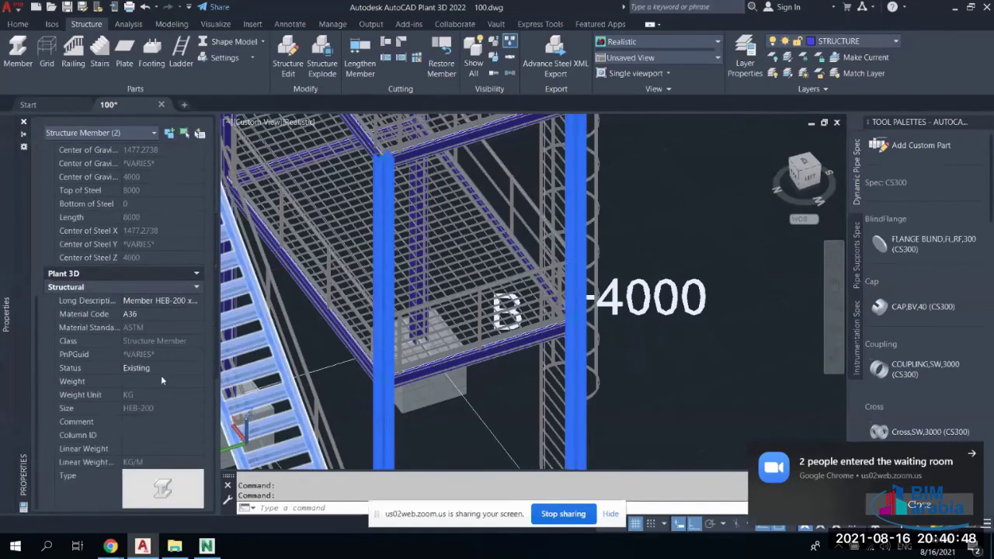
pyautogui.click(160, 372)
pyautogui.click(141, 410)
pyautogui.press('Escape')
pyautogui.press('Escape')
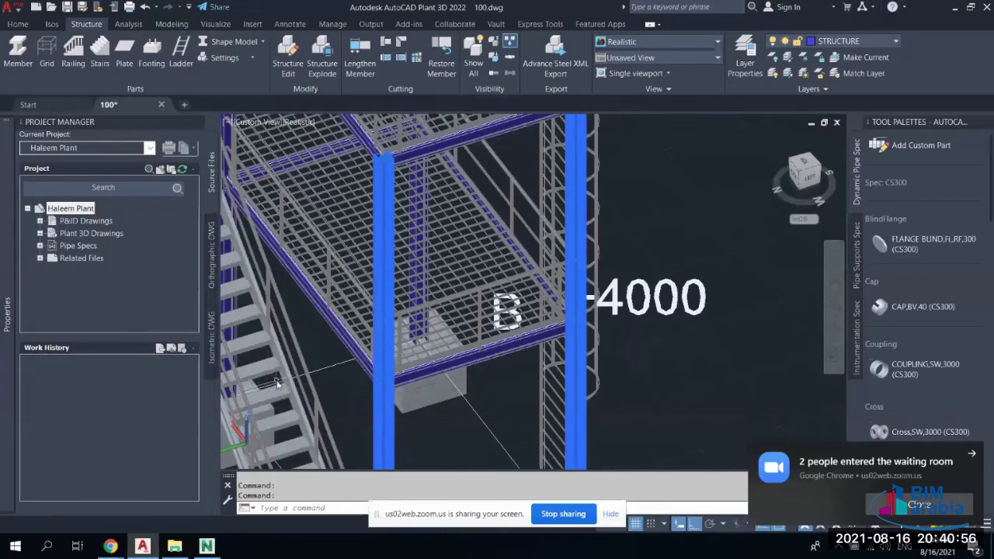
pyautogui.click(432, 248)
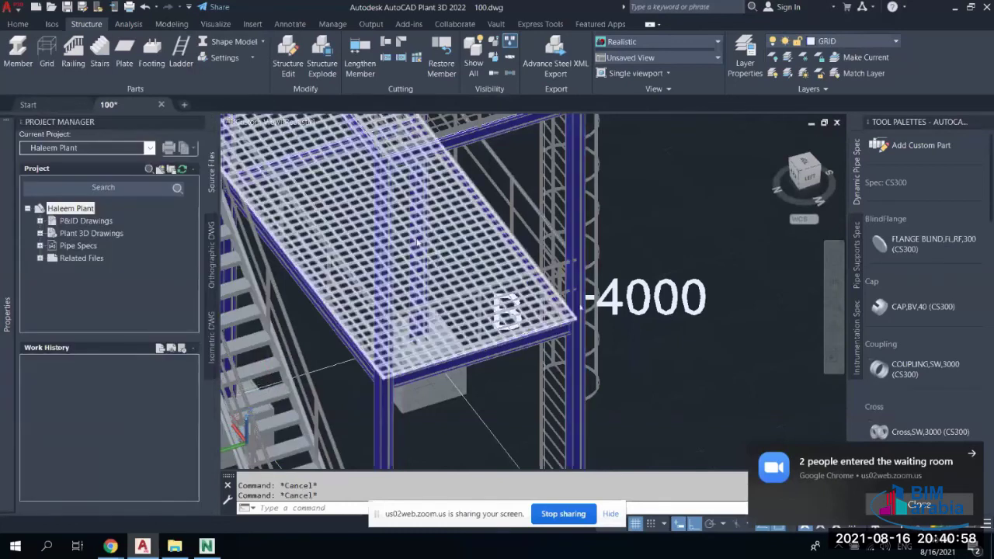
pyautogui.click(17, 24)
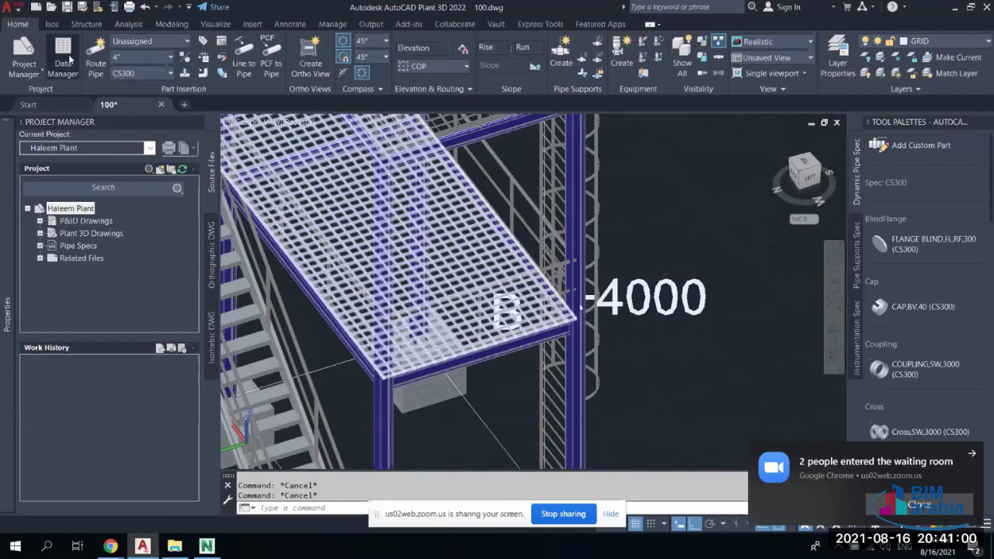
# Open the Data Manager and browse the Status values down to PnPID 649
pyautogui.click(65, 68)
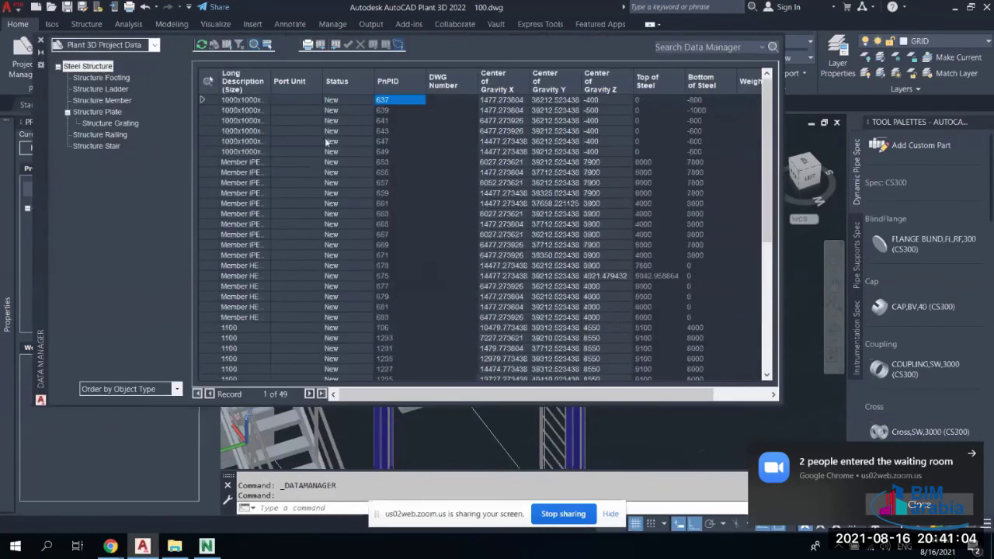
pyautogui.click(339, 101)
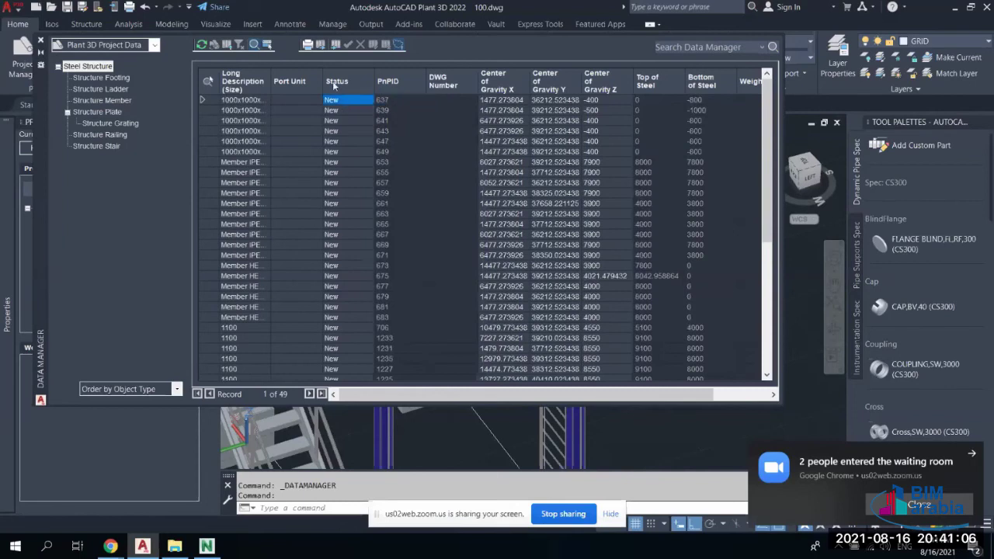
pyautogui.click(346, 111)
pyautogui.click(350, 121)
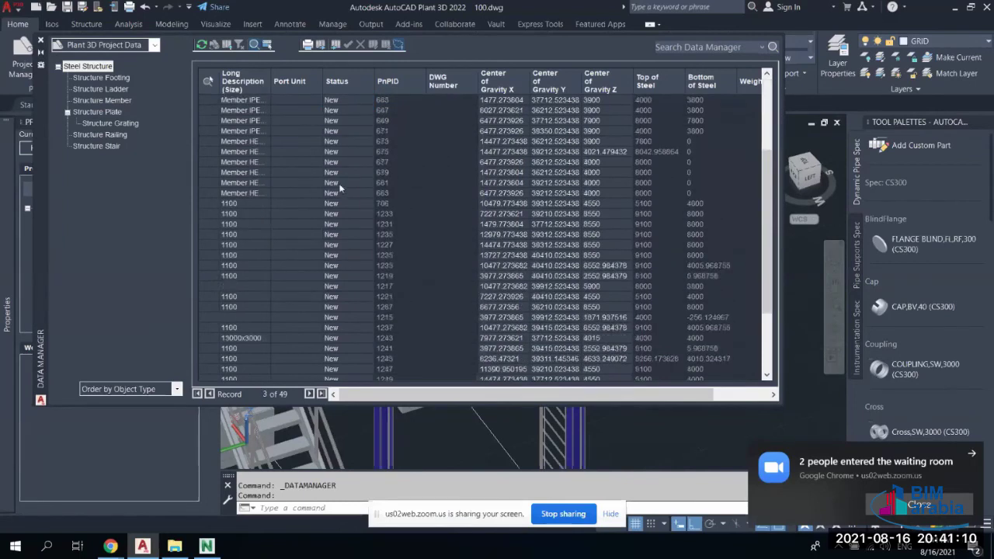
pyautogui.click(336, 152)
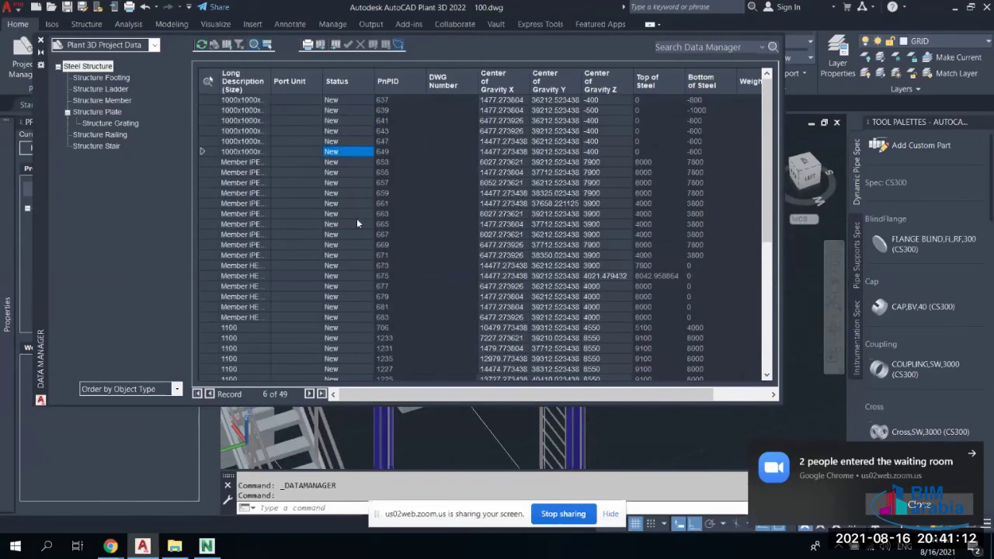
# Widen the Long Description column and select the PnPID 657 record
pyautogui.doubleClick(269, 80)
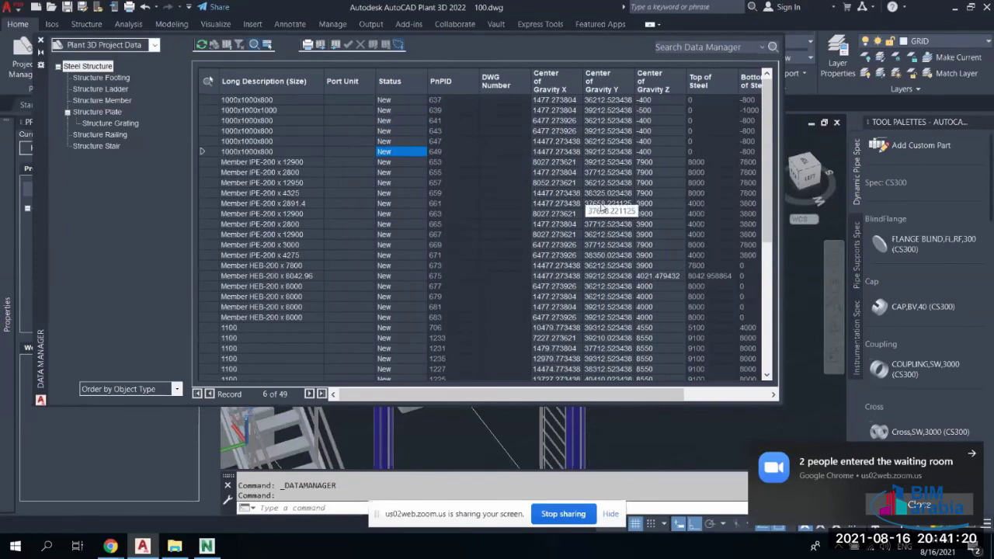
pyautogui.moveTo(590, 394); pyautogui.dragTo(677, 398)
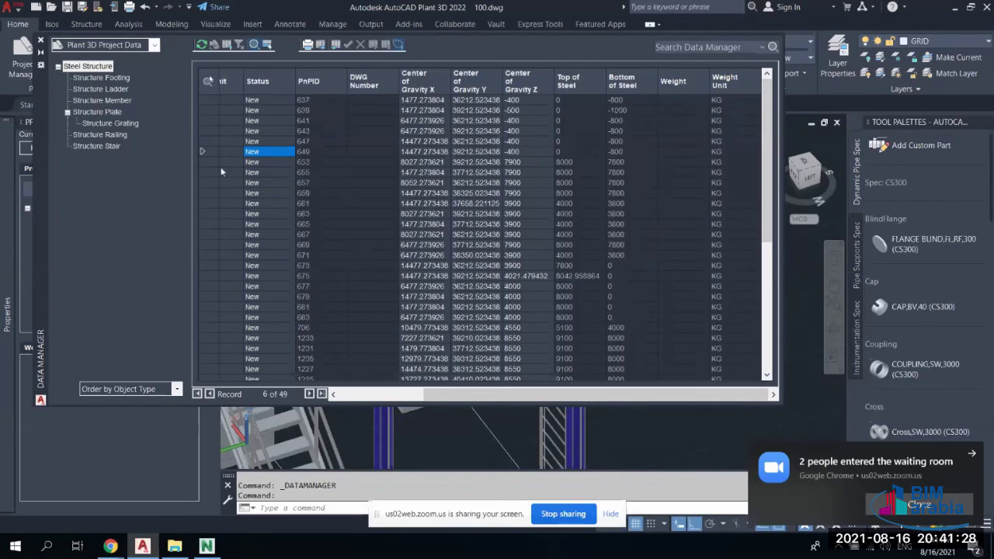
pyautogui.click(262, 175)
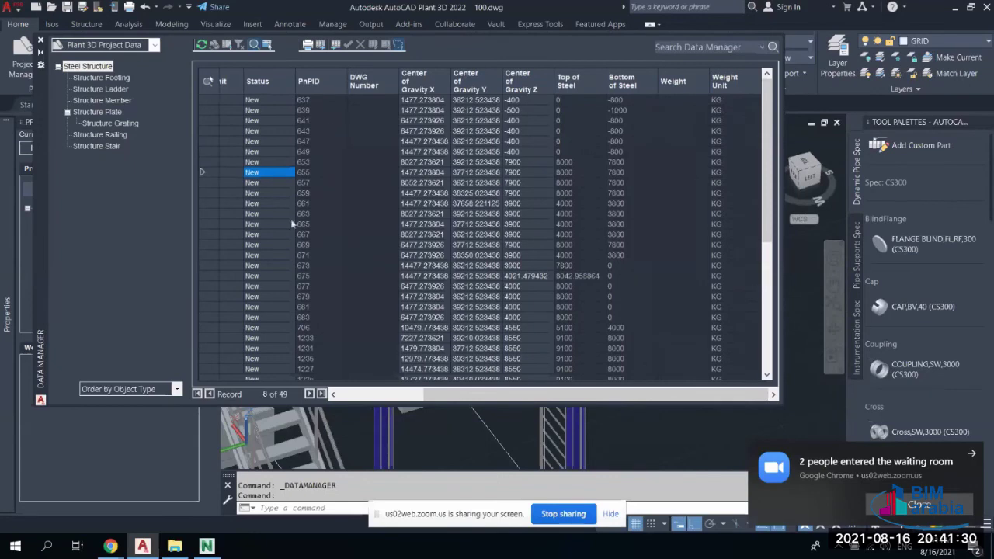
pyautogui.moveTo(526, 395); pyautogui.dragTo(360, 409)
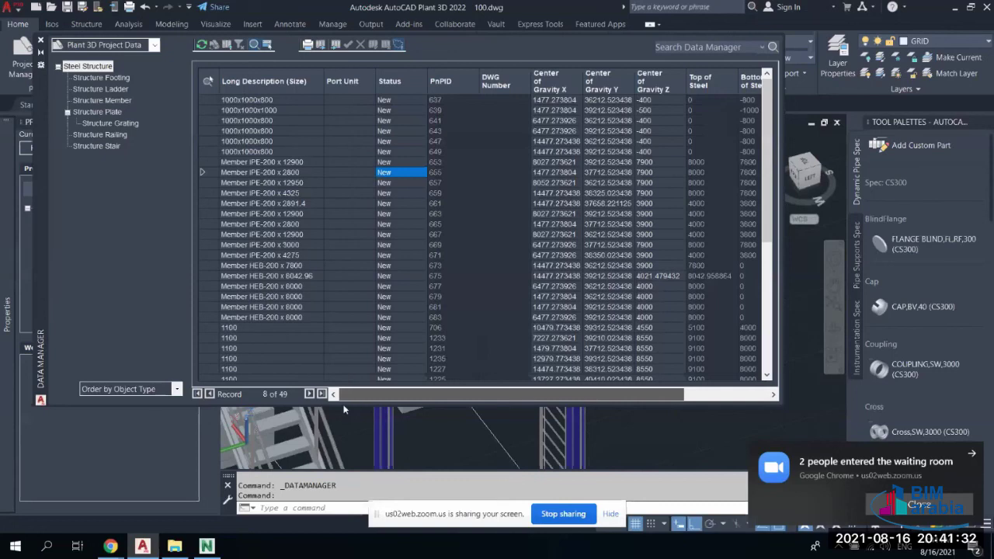
pyautogui.click(268, 183)
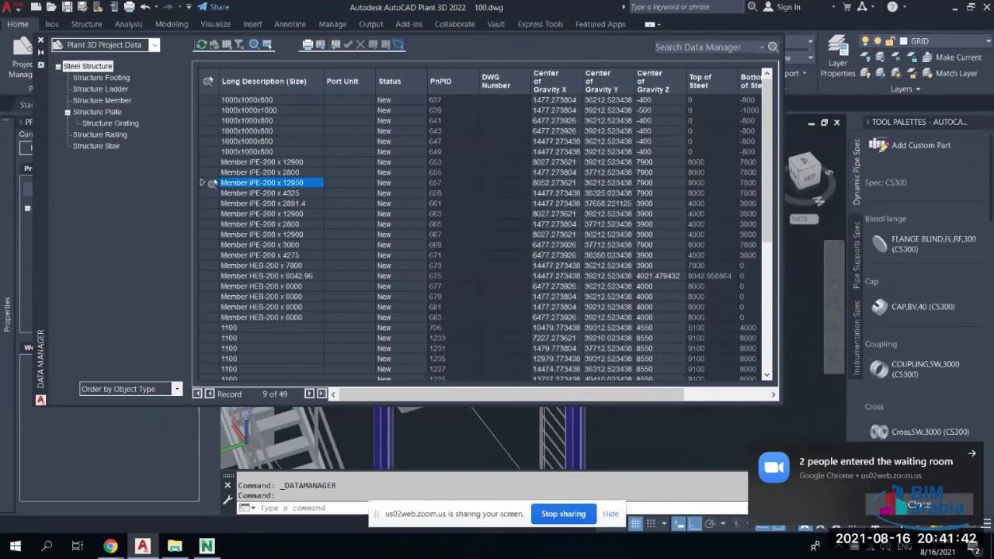
pyautogui.click(211, 183)
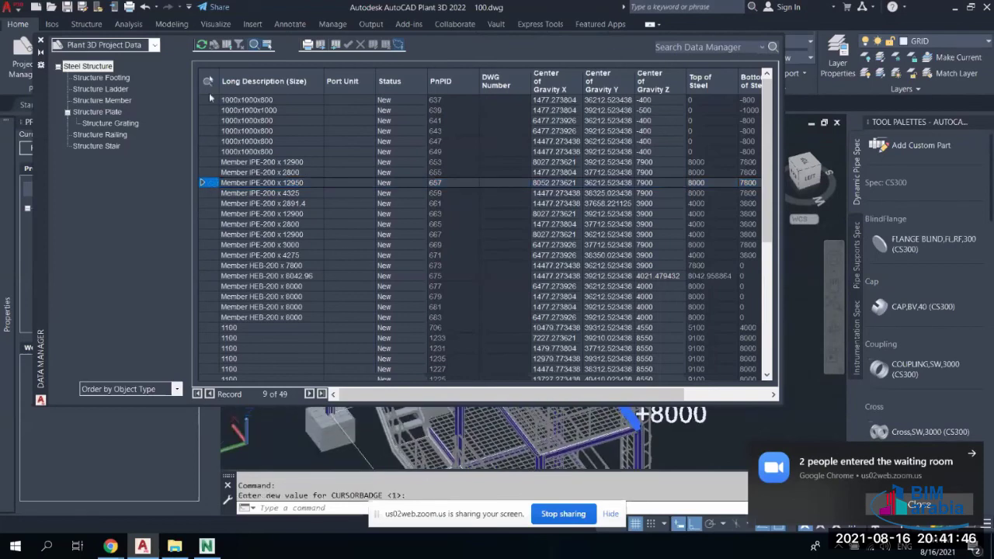
# Reopen the project data table and zoom to the PnPID 643 record
pyautogui.click(41, 40)
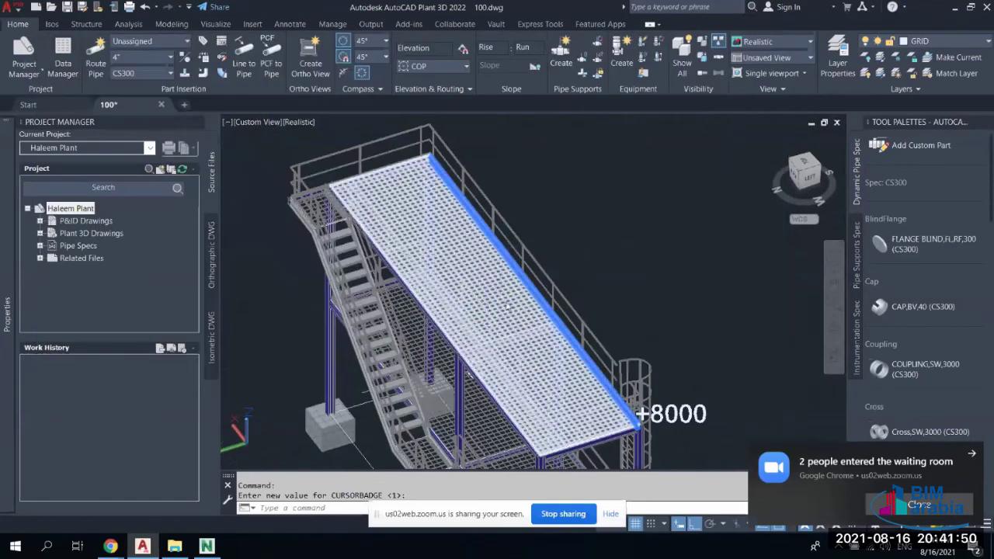
pyautogui.click(62, 56)
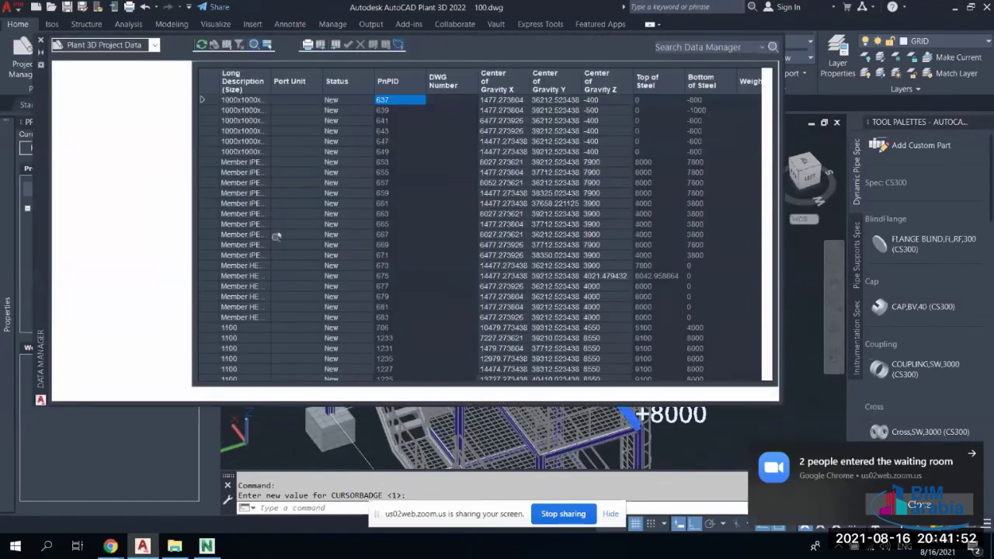
pyautogui.click(207, 131)
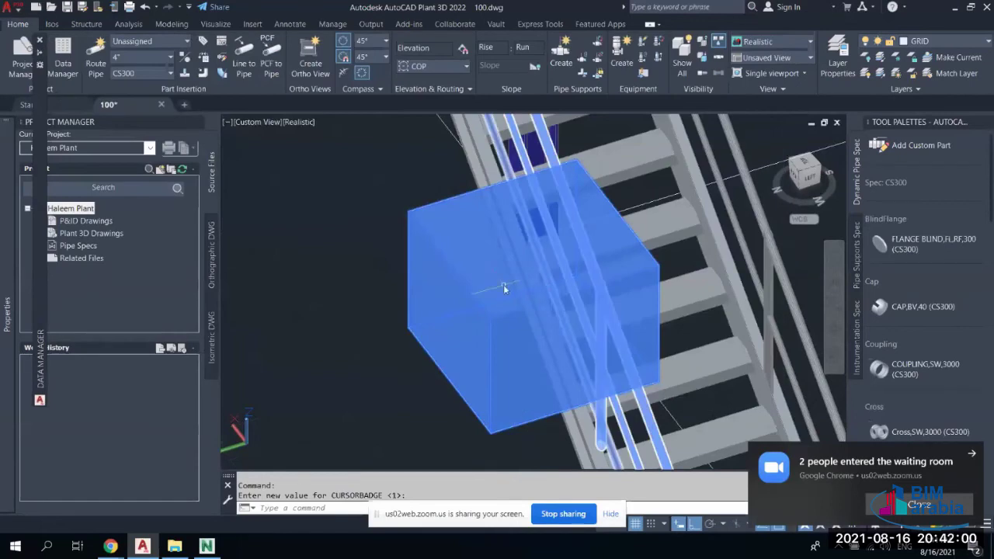
pyautogui.scroll(-5, 505, 286)
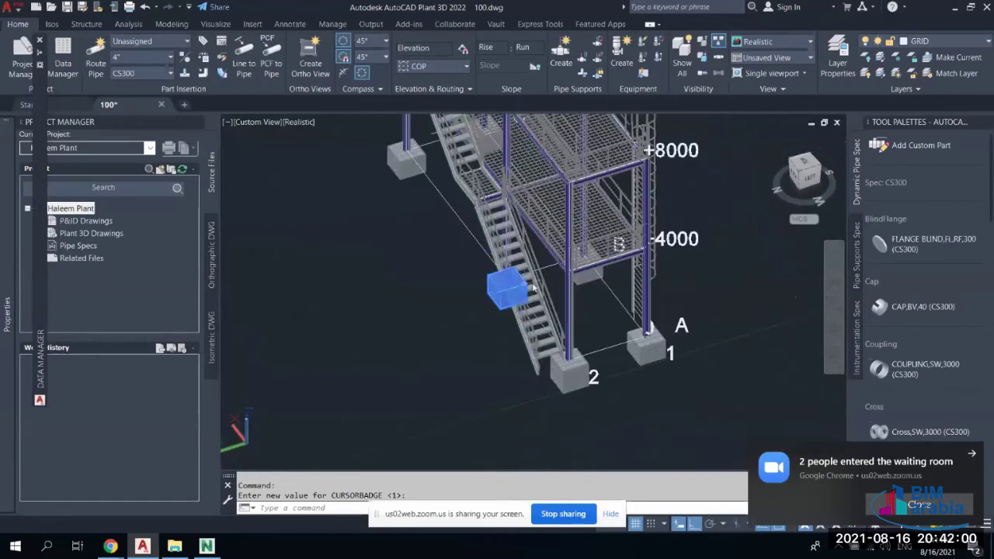
pyautogui.click(72, 73)
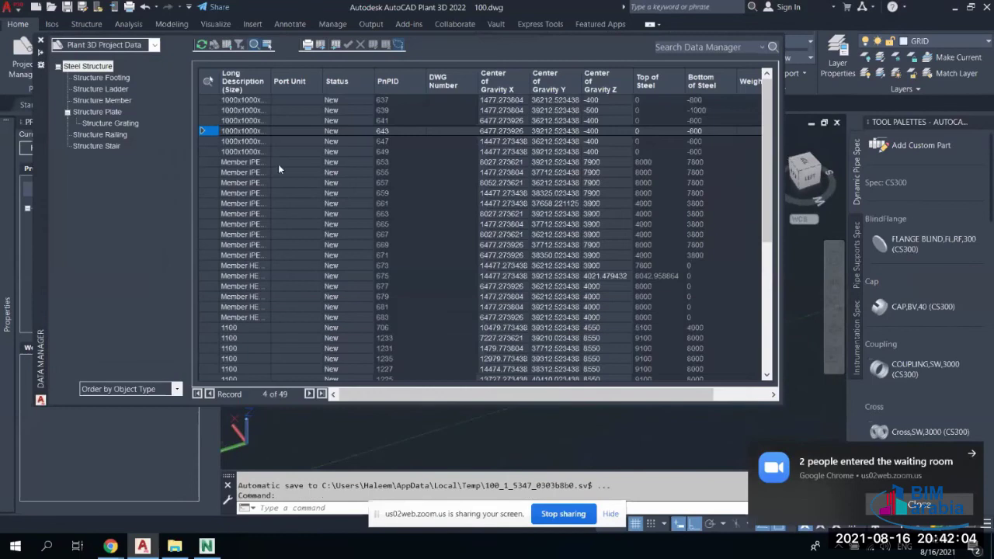
pyautogui.scroll(-4, 264, 235)
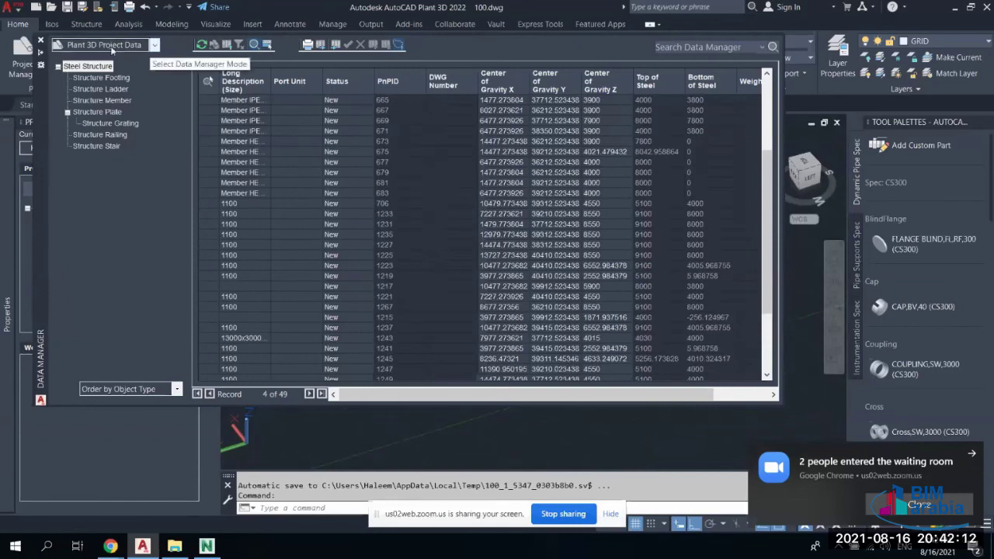
# View the Control Valve, Document Registry, Equipment and Instrument List project reports
pyautogui.click(152, 48)
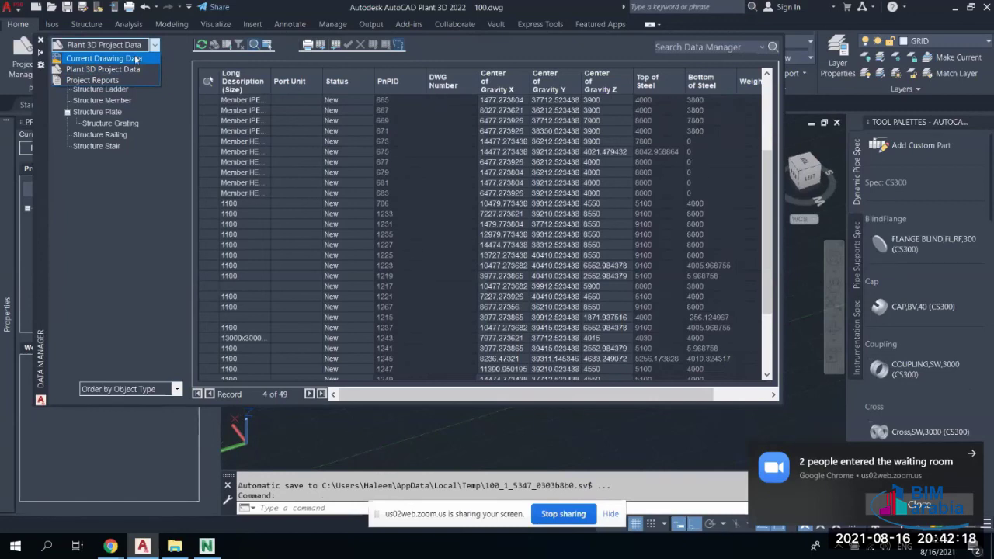
pyautogui.click(91, 80)
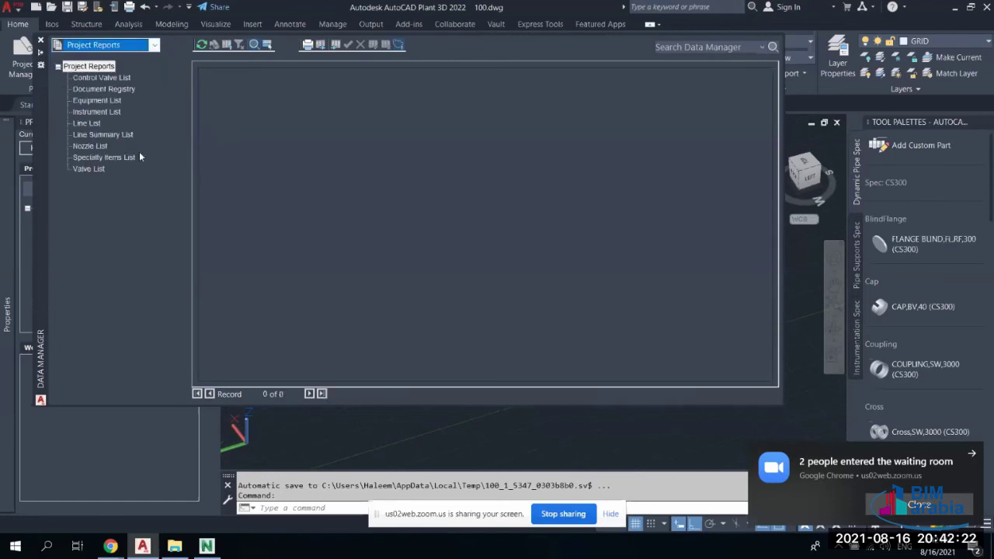
pyautogui.click(109, 77)
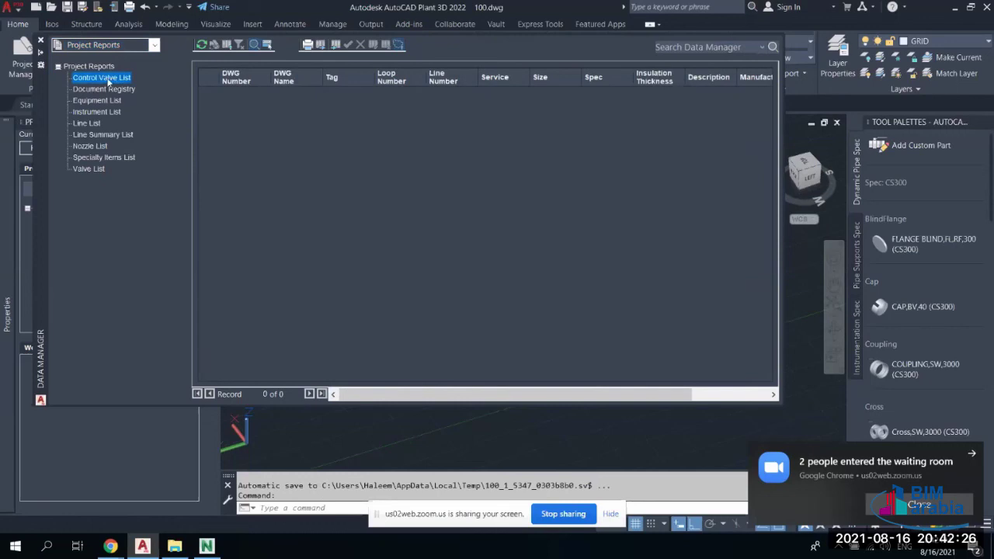
pyautogui.click(99, 90)
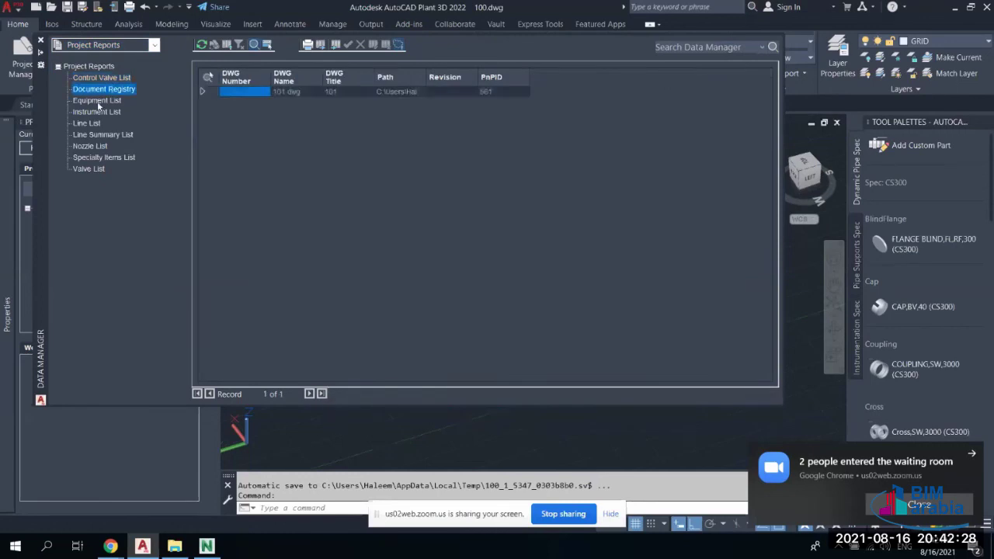
pyautogui.click(98, 101)
pyautogui.click(95, 112)
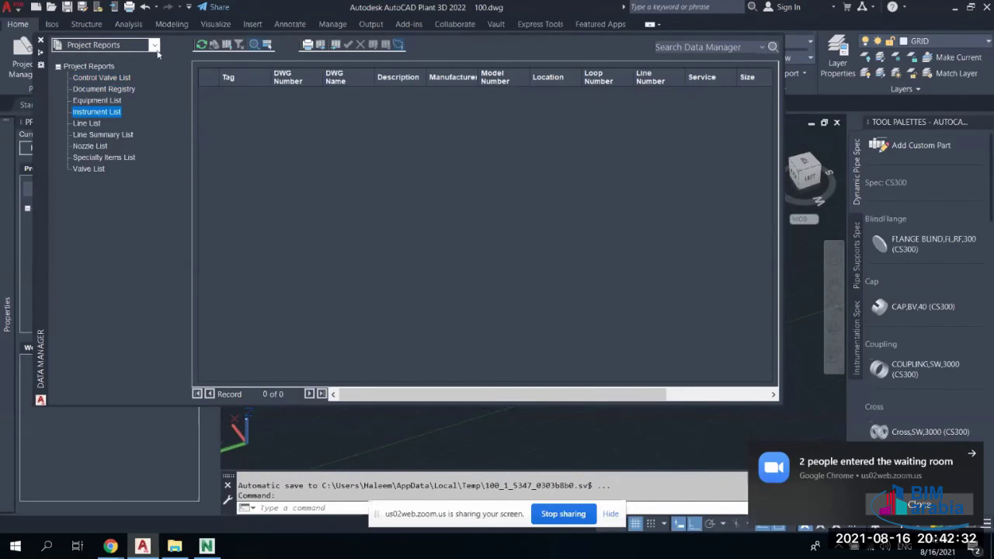
# Switch to Current Drawing Data, then close the Data Manager
pyautogui.click(105, 44)
pyautogui.click(107, 59)
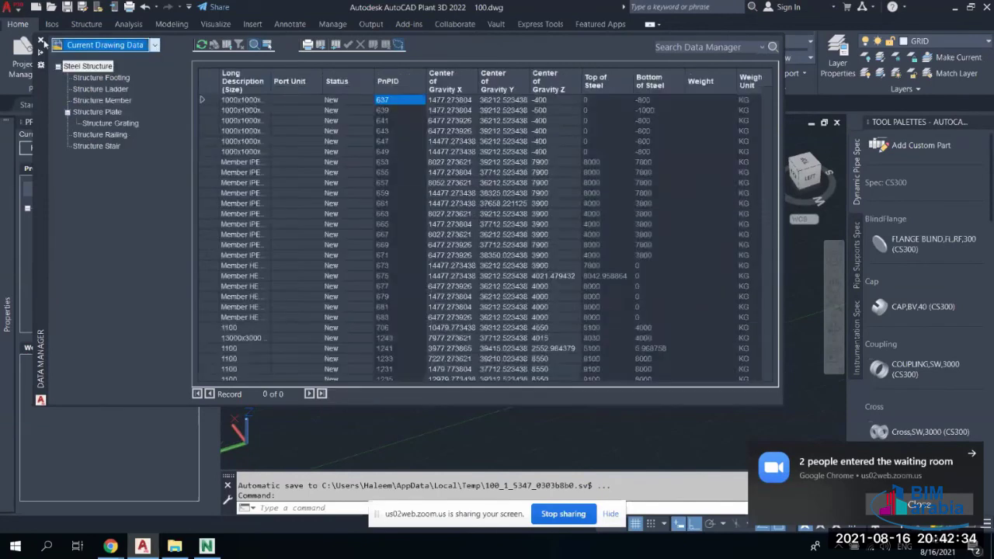
pyautogui.click(42, 42)
# View the platform's long side, show the Structure tab, and pan over the decks
pyautogui.scroll(-4, 544, 342)
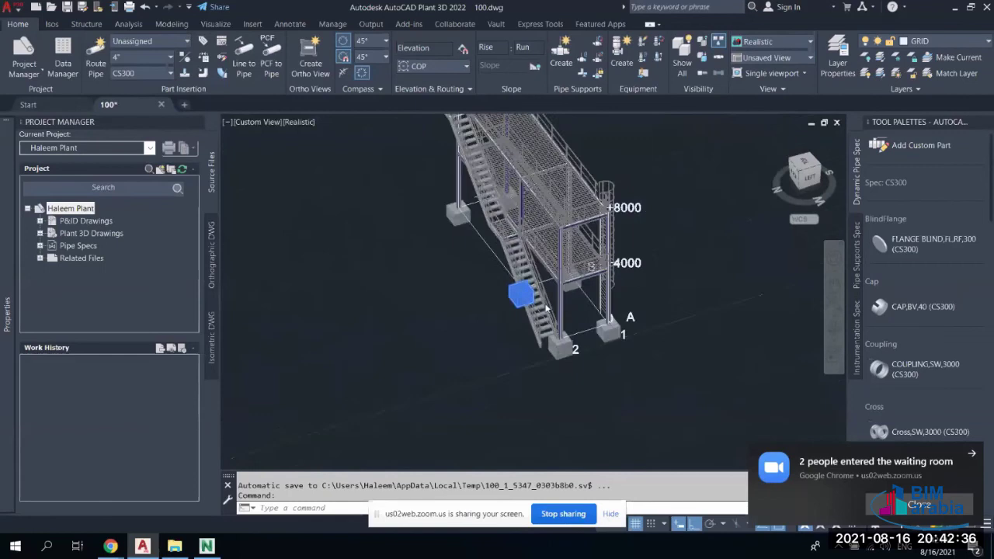
pyautogui.keyDown('shift'); pyautogui.moveTo(546, 383); pyautogui.dragTo(560, 334, button='middle'); pyautogui.keyUp('shift')
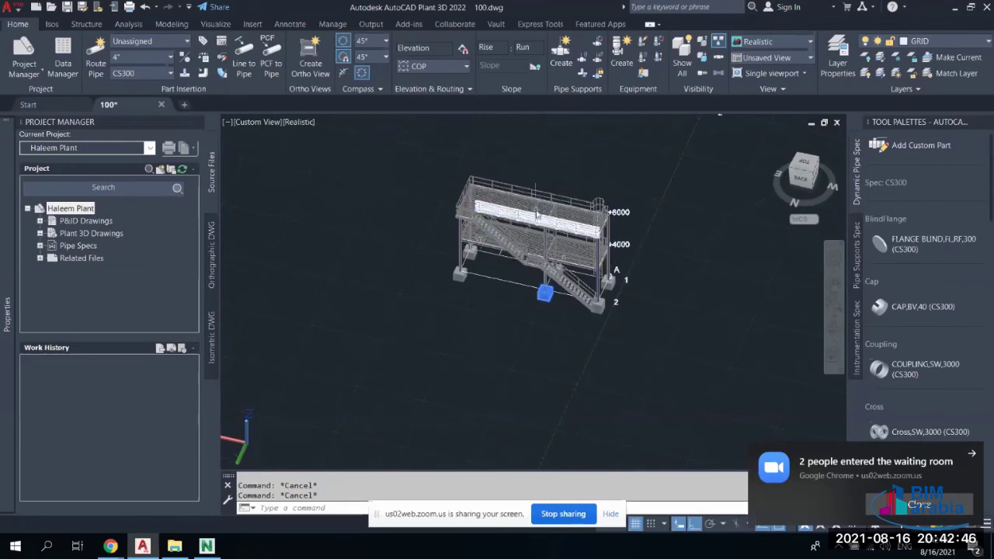
pyautogui.scroll(3, 536, 209)
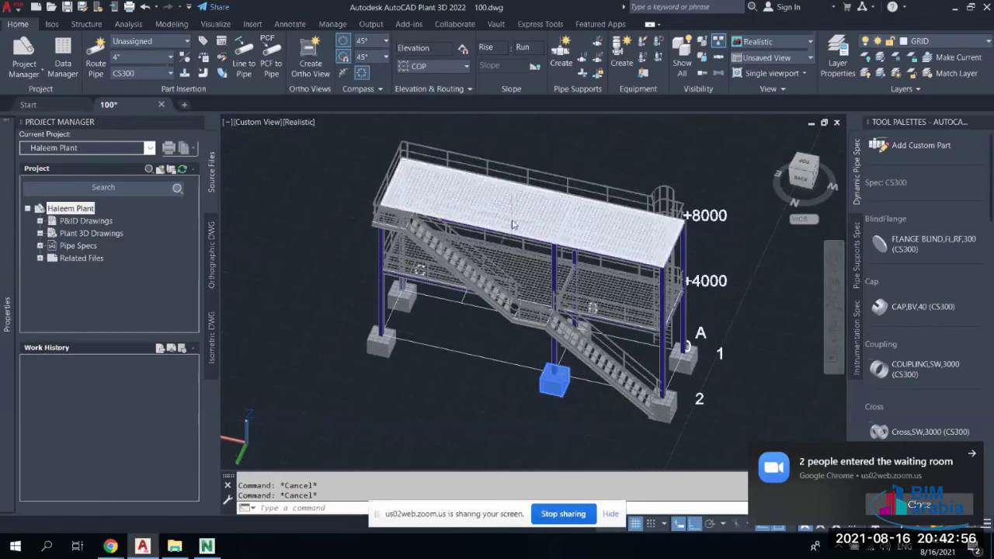
pyautogui.scroll(-3, 508, 225)
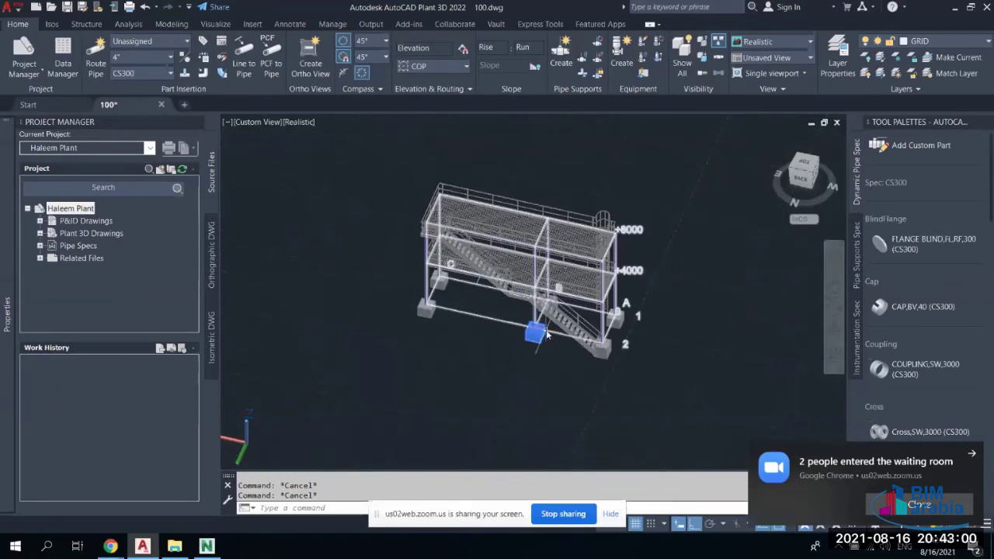
pyautogui.click(86, 24)
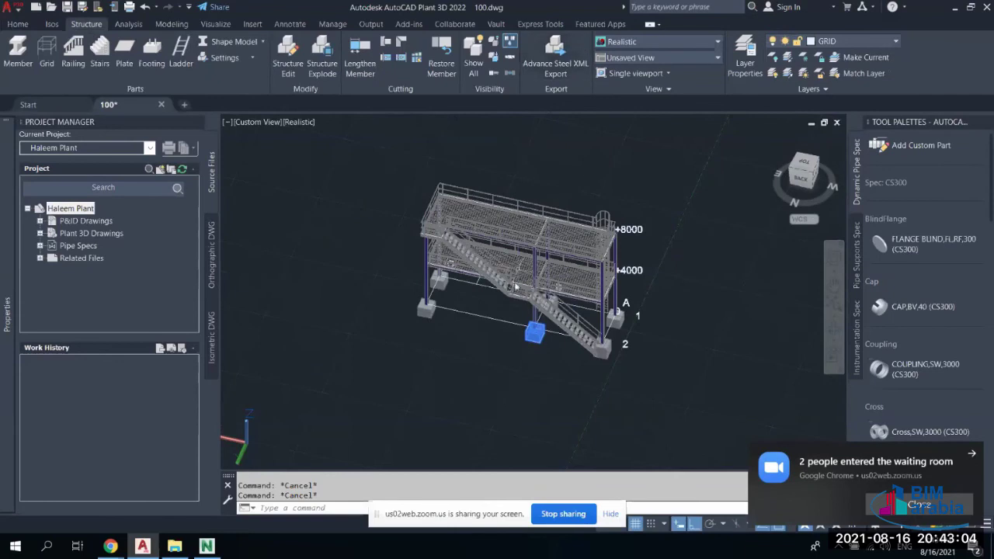
pyautogui.scroll(3, 539, 229)
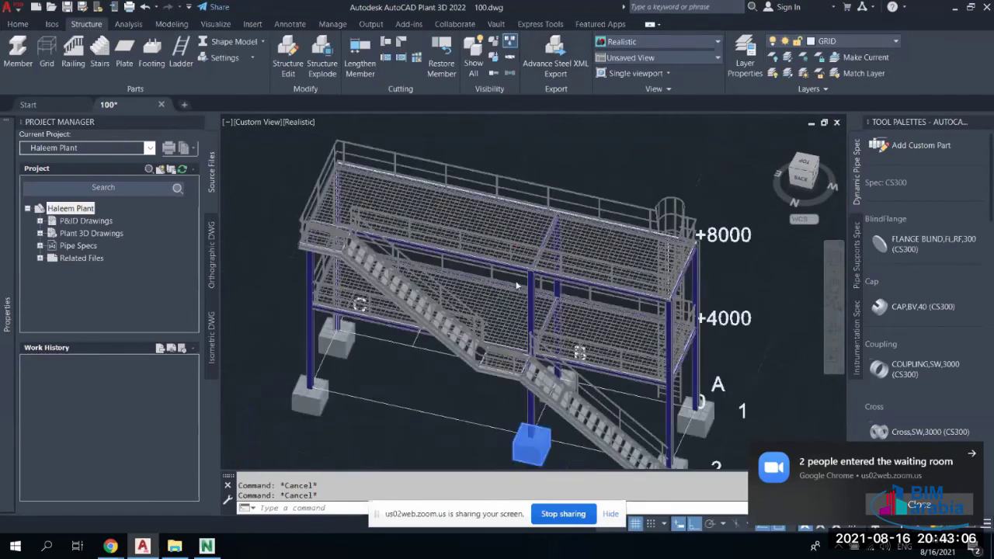
pyautogui.scroll(5, 561, 262)
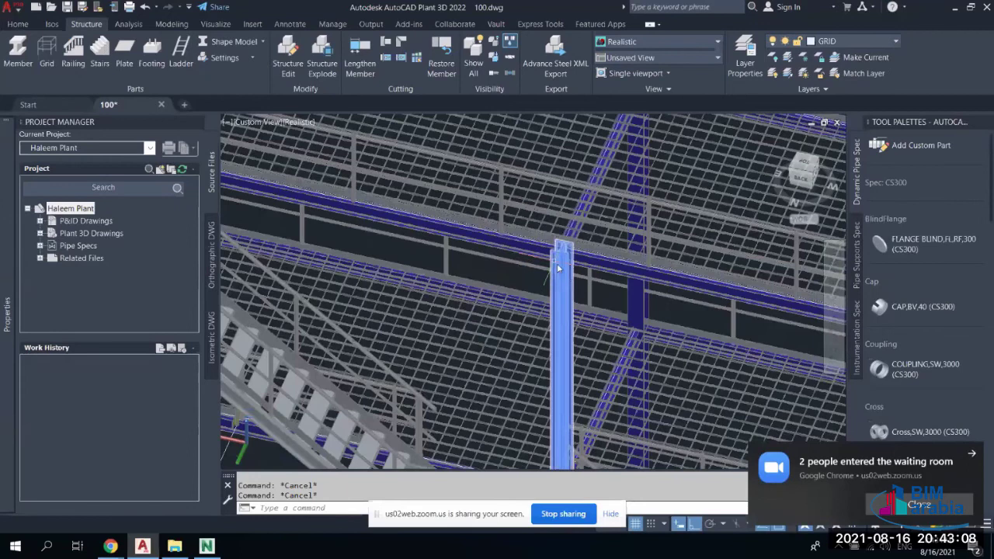
pyautogui.scroll(-10, 577, 327)
pyautogui.moveTo(578, 327); pyautogui.dragTo(511, 250, button='middle')
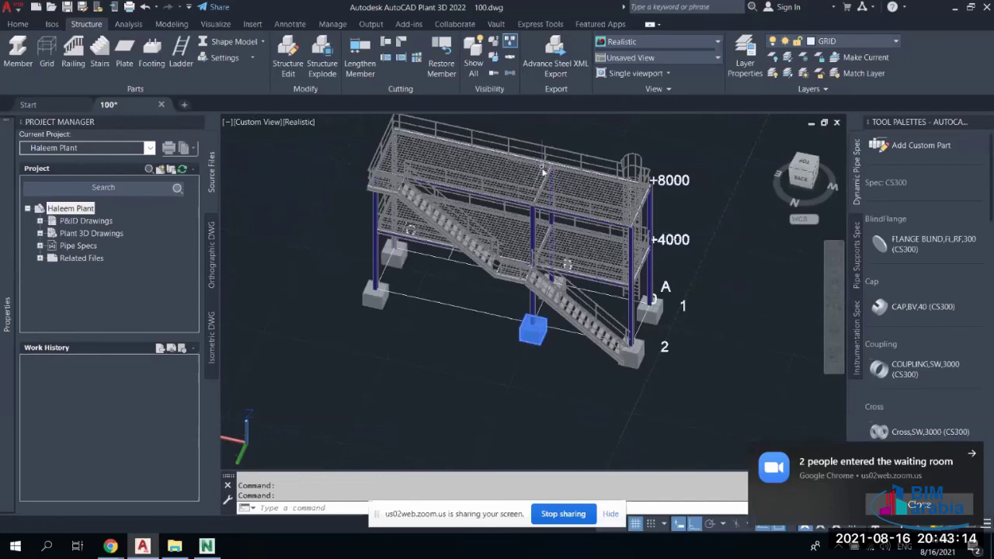
# Start an Advance Steel XML export that saves a new .smlx file on the Desktop
pyautogui.click(556, 56)
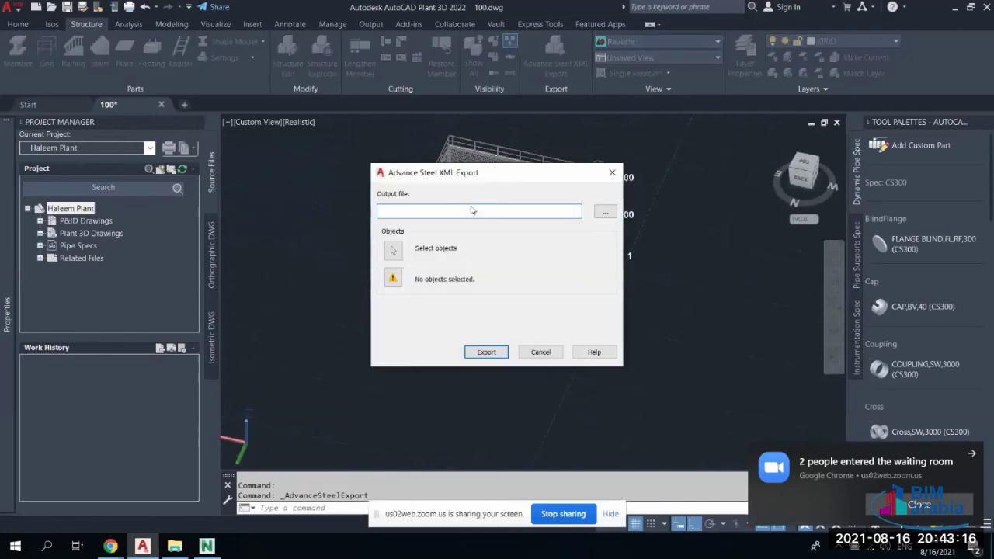
pyautogui.click(605, 212)
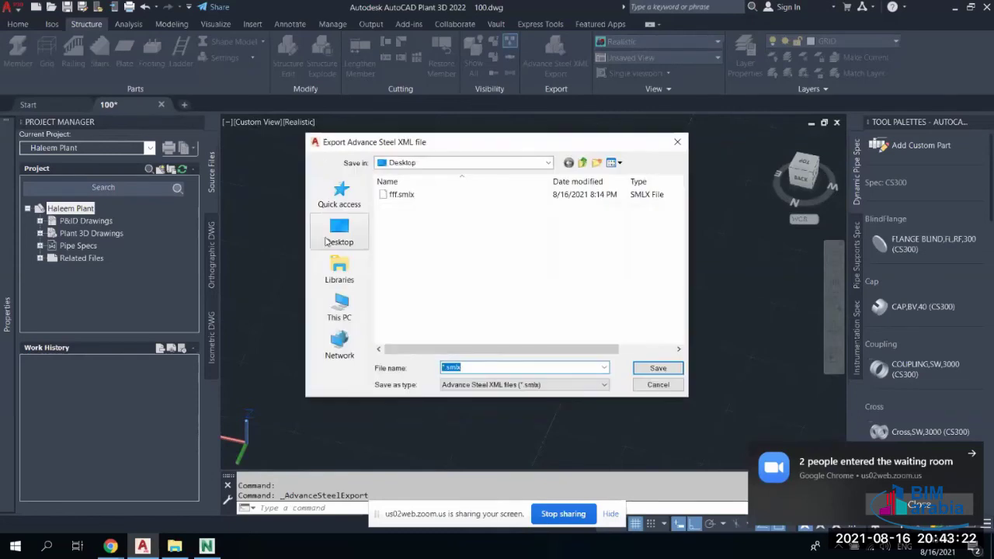
pyautogui.click(337, 232)
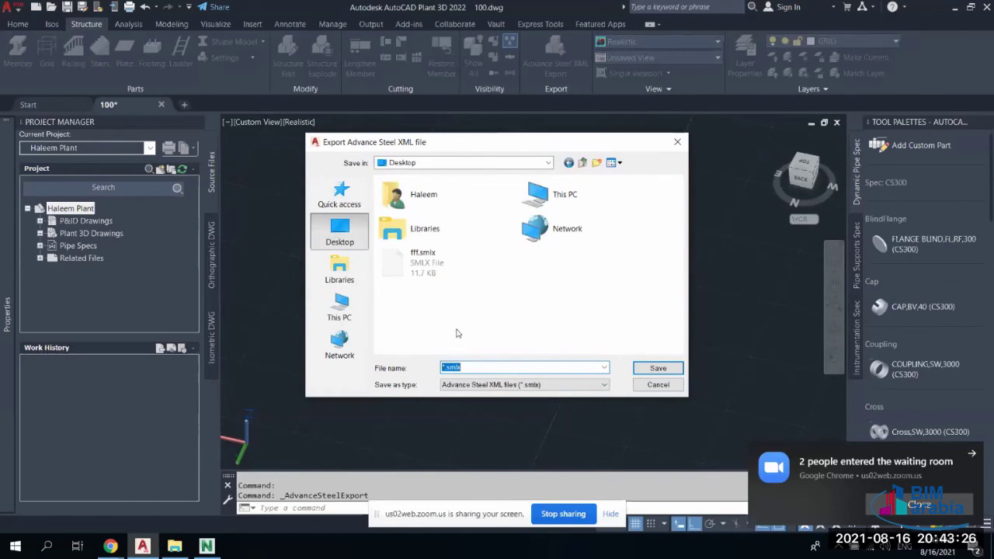
pyautogui.write('ha')
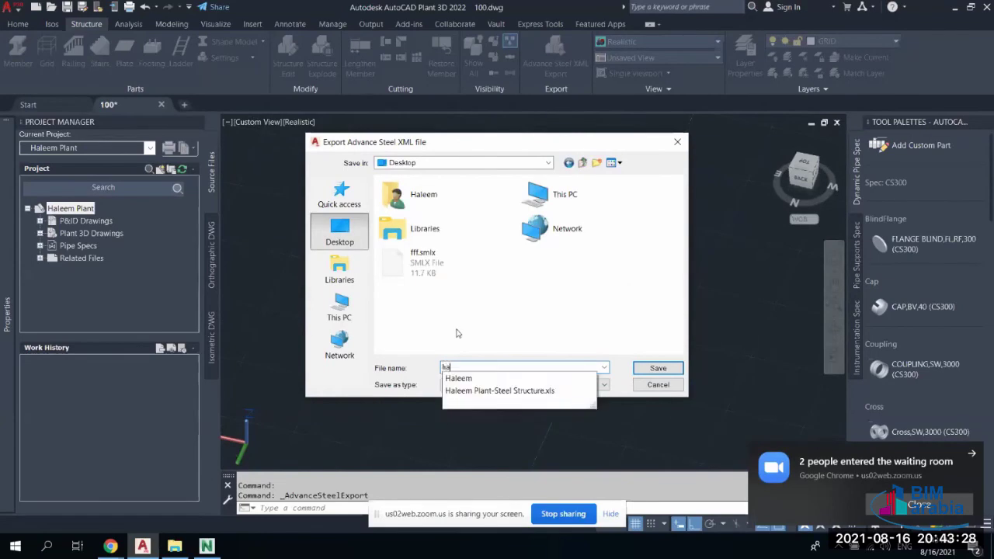
pyautogui.write('leem plant')
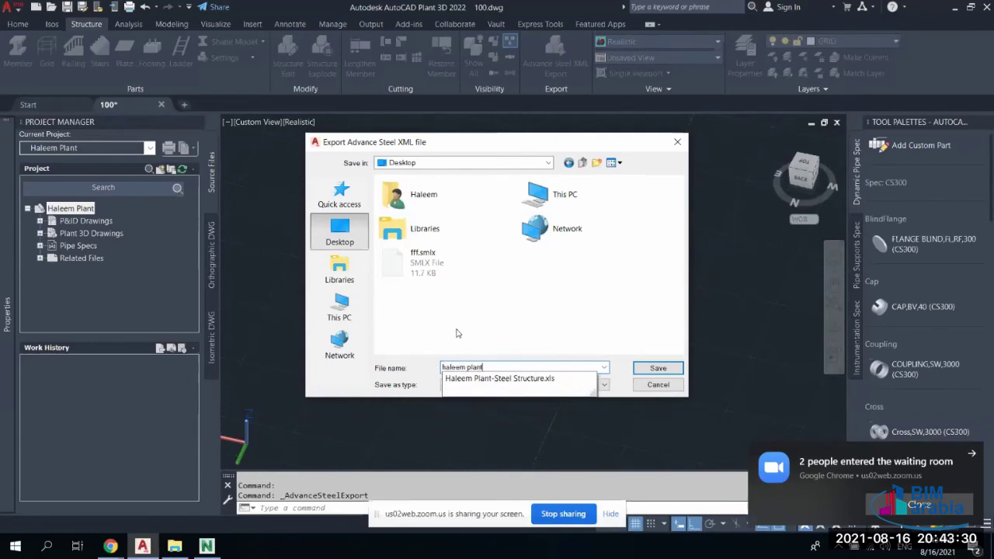
pyautogui.press('Escape')
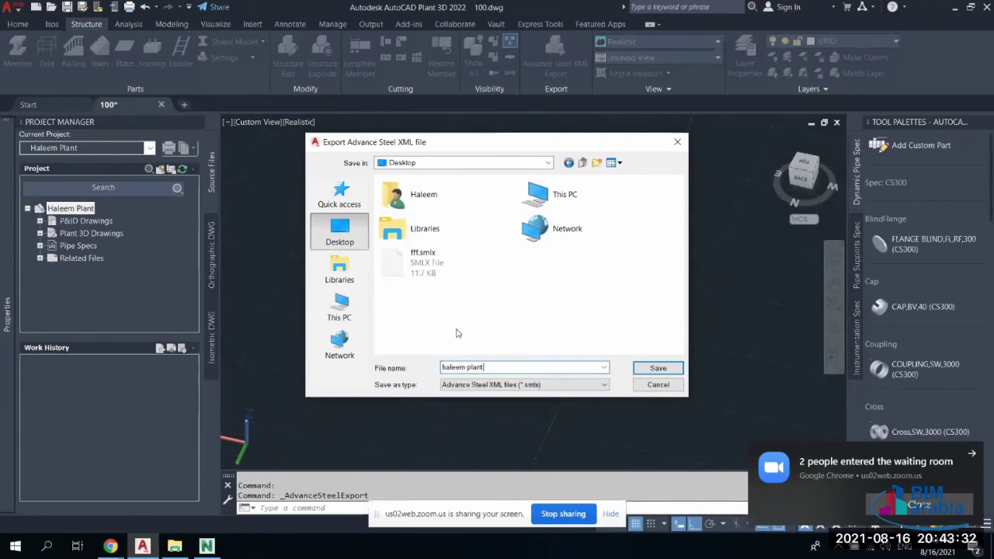
pyautogui.write('cd')
pyautogui.click(666, 369)
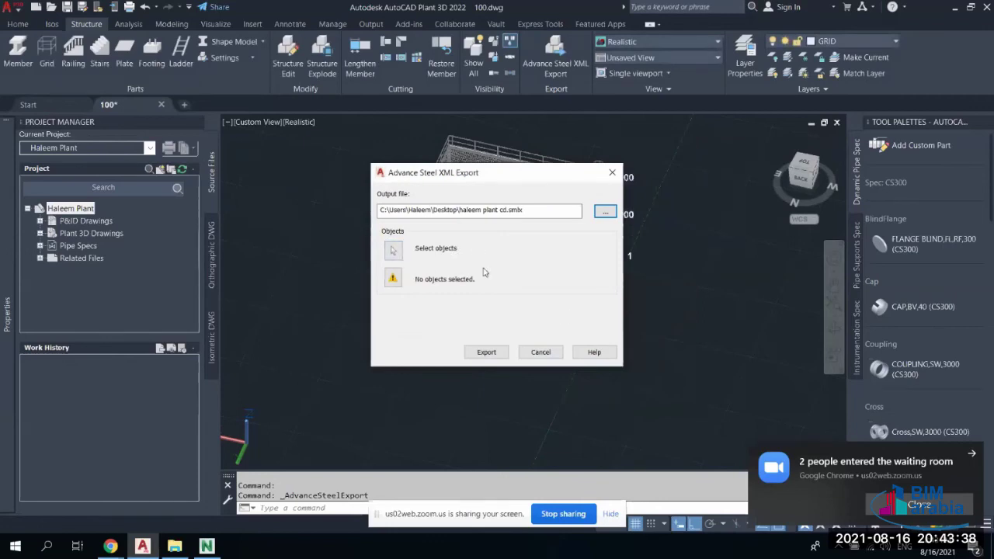
# Crossing-window select all 44 platform objects and export them to the Desktop .smlx file
pyautogui.click(395, 250)
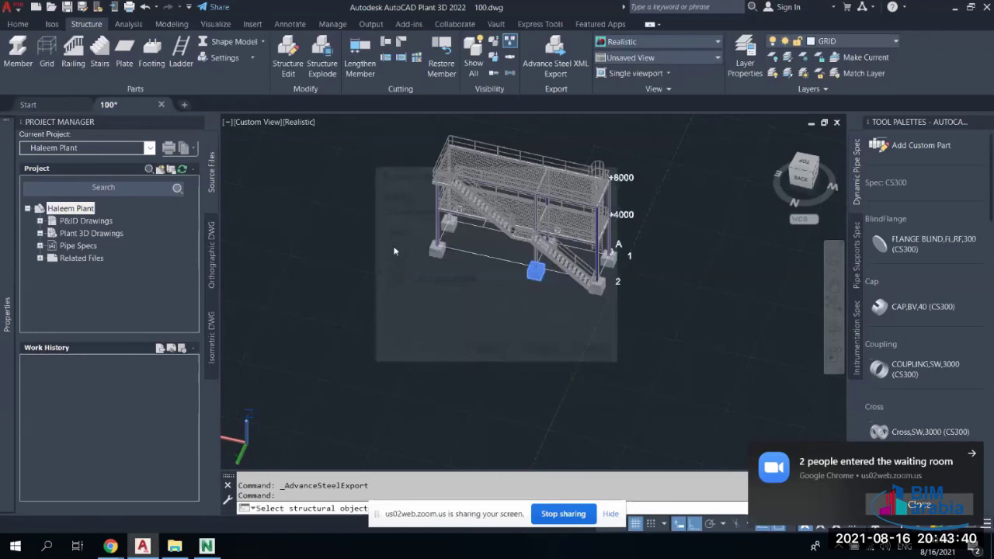
pyautogui.click(675, 120)
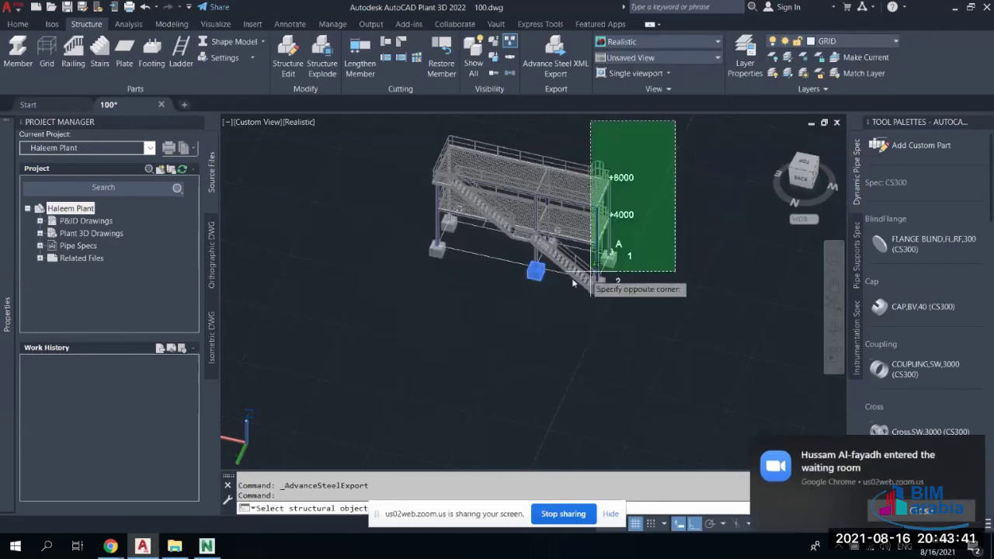
pyautogui.click(378, 339)
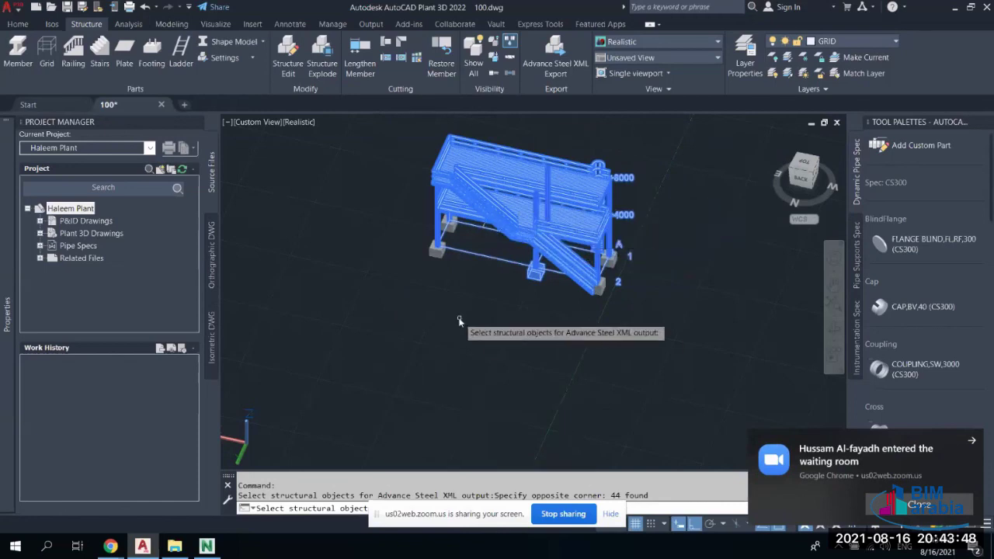
pyautogui.press('Return')
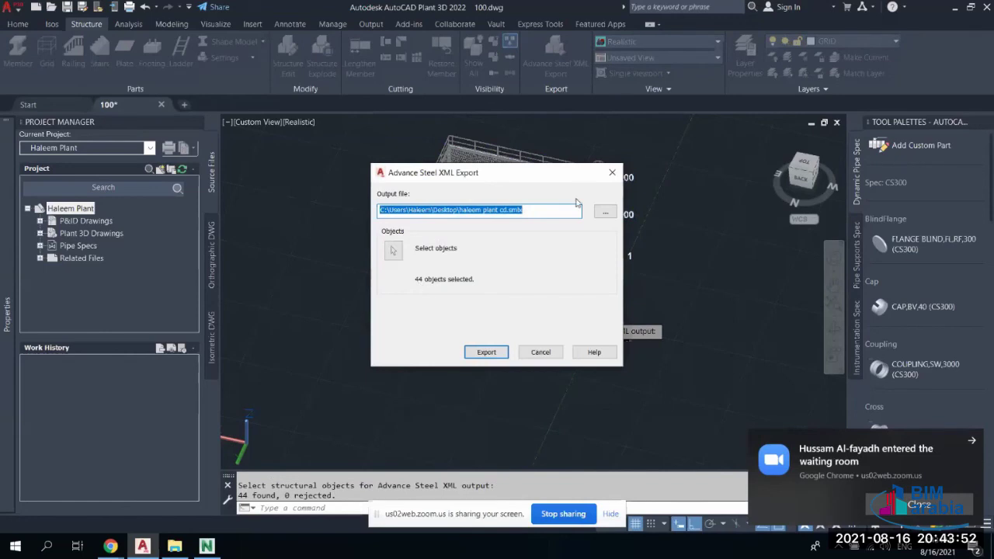
pyautogui.moveTo(579, 172); pyautogui.dragTo(492, 237)
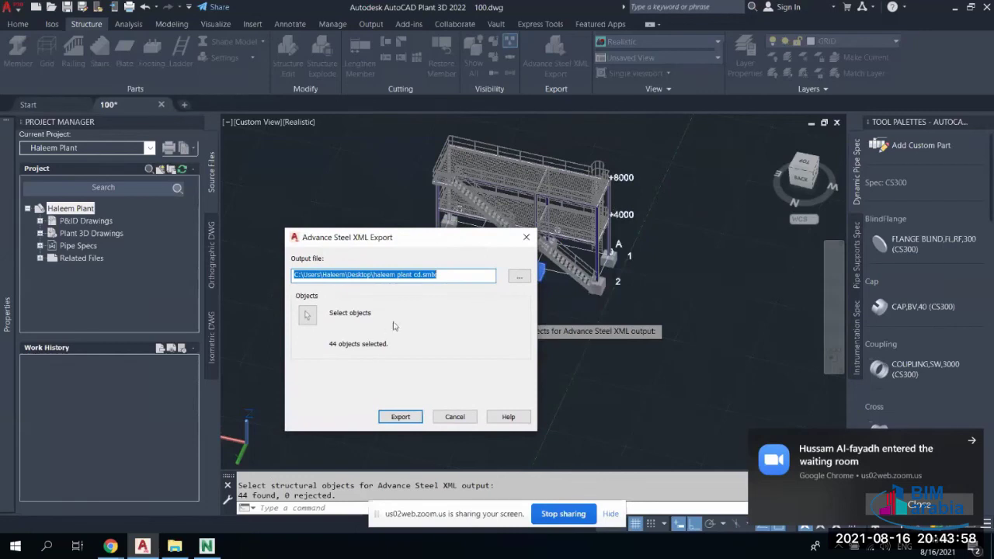
pyautogui.click(400, 417)
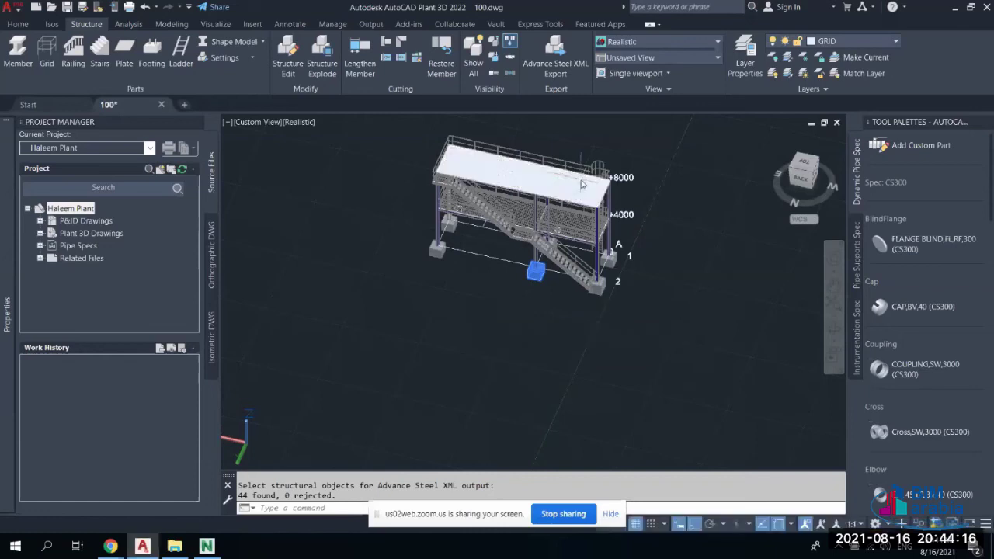
# Pan and zoom to the top deck, then window-select its four grating and railing pieces
pyautogui.moveTo(509, 234); pyautogui.dragTo(494, 291, button='middle')
pyautogui.press('Escape')
pyautogui.press('Escape')
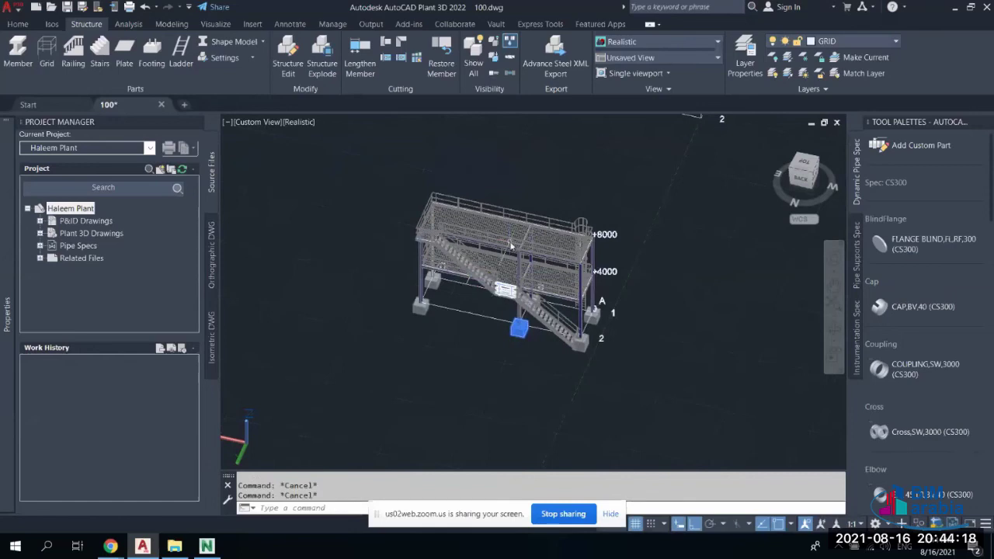
pyautogui.scroll(2, 501, 230)
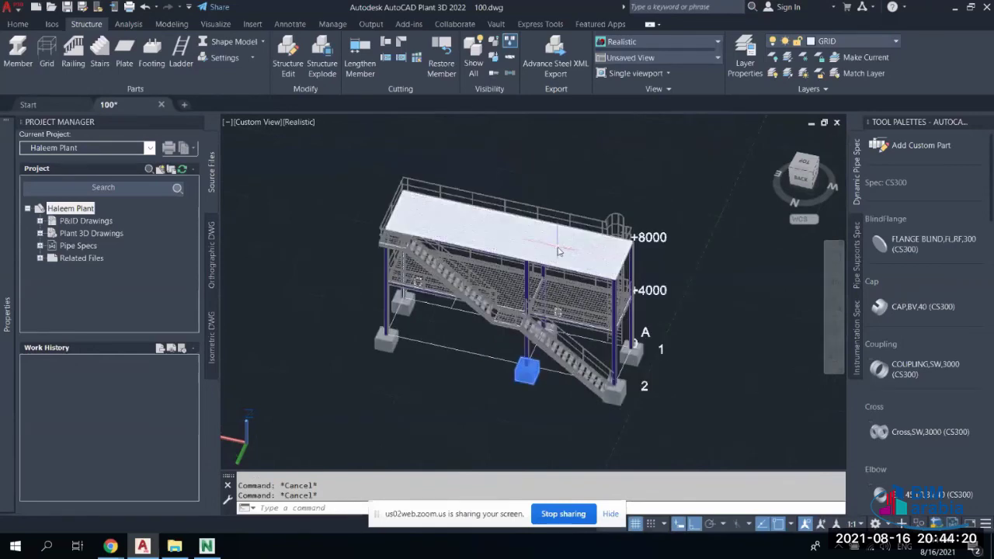
pyautogui.click(669, 186)
pyautogui.press('Escape')
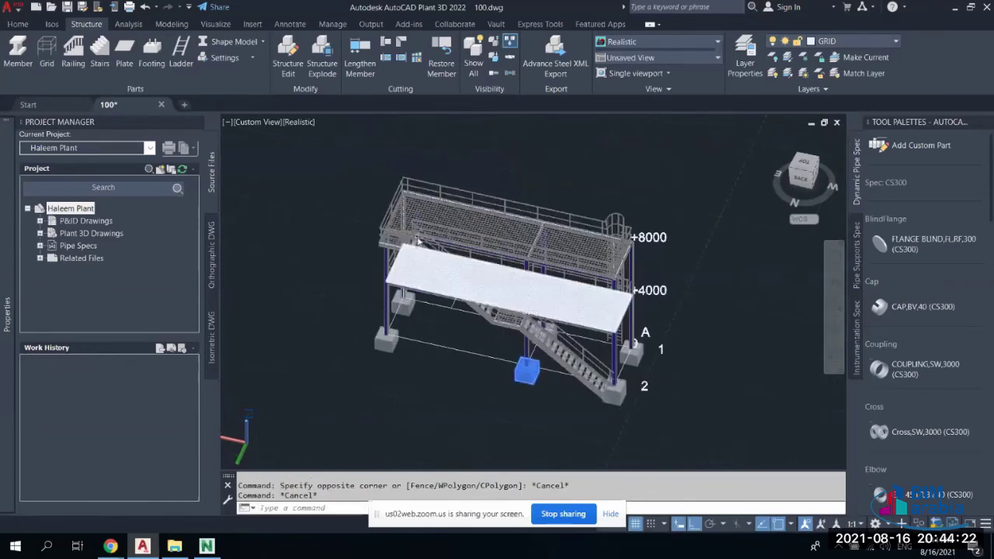
pyautogui.scroll(5, 518, 235)
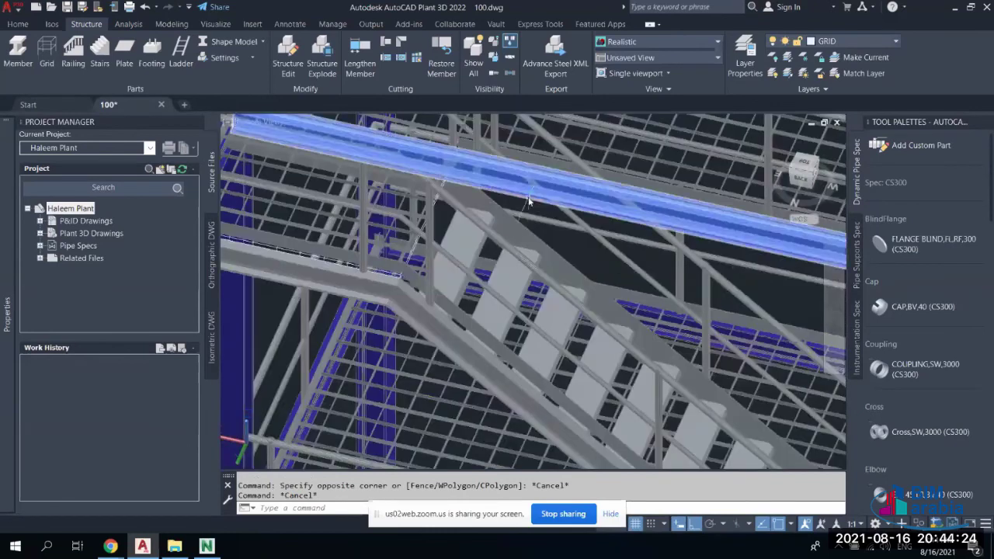
pyautogui.scroll(-6, 491, 268)
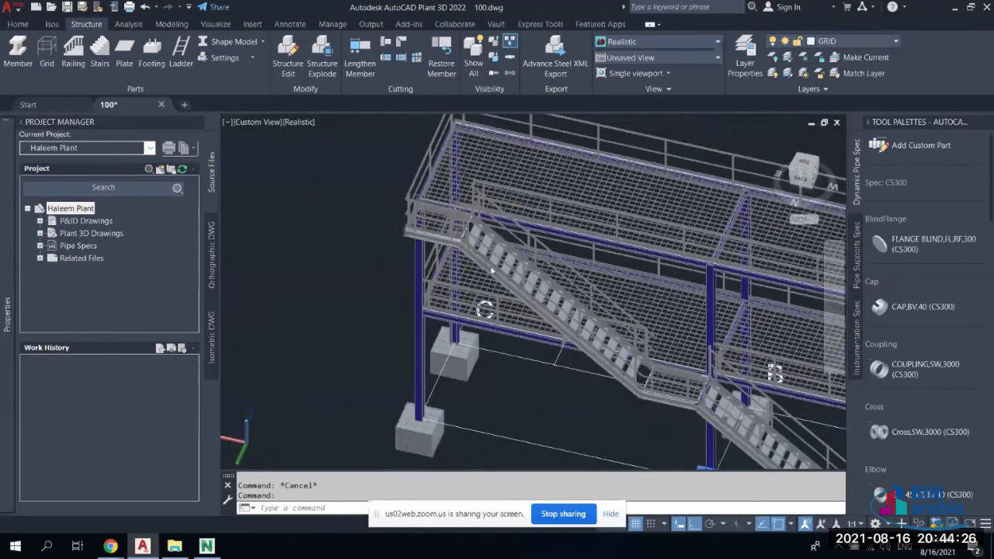
pyautogui.click(601, 251)
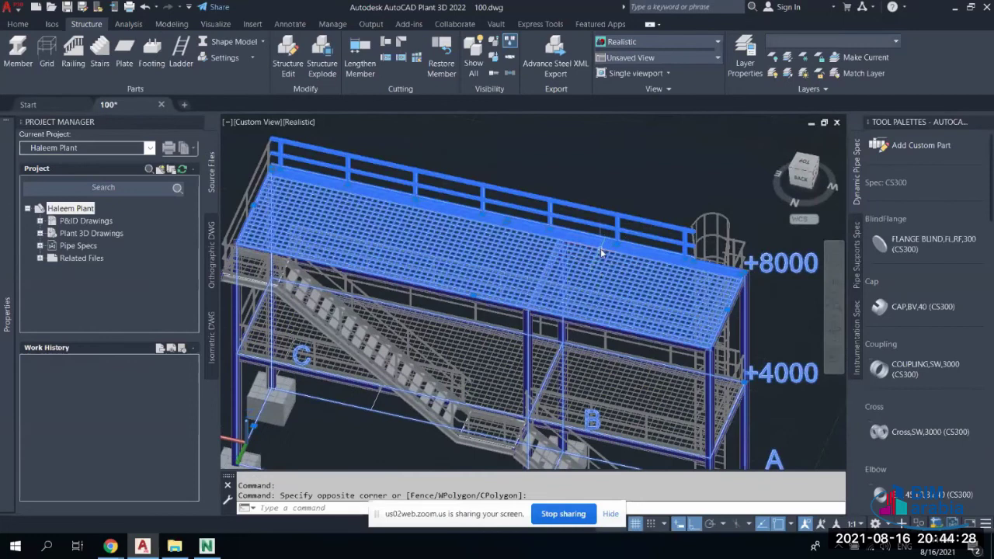
pyautogui.scroll(2, 601, 249)
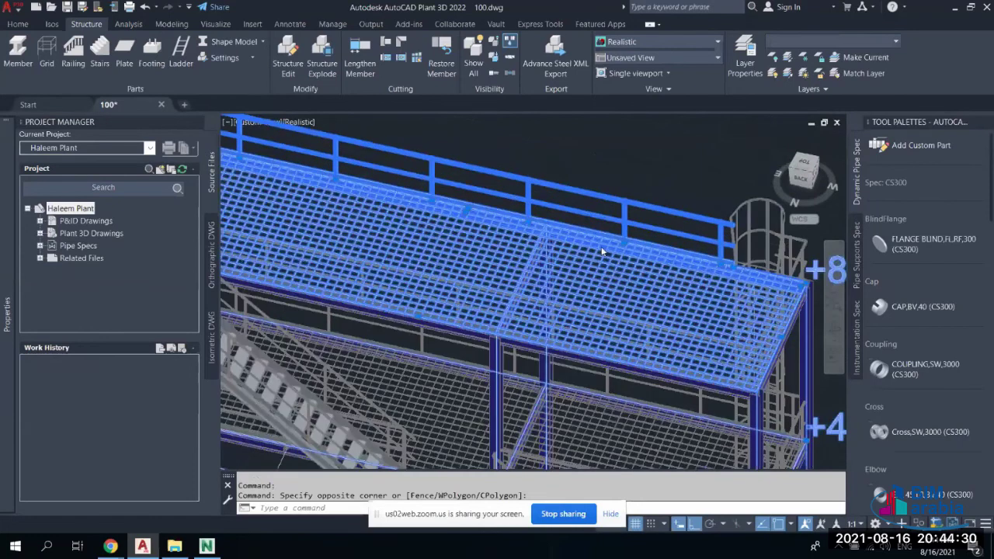
pyautogui.scroll(2, 601, 250)
# Filter the Properties palette to show the Railing, then Grid, then Plate properties
pyautogui.moveTo(10, 226)
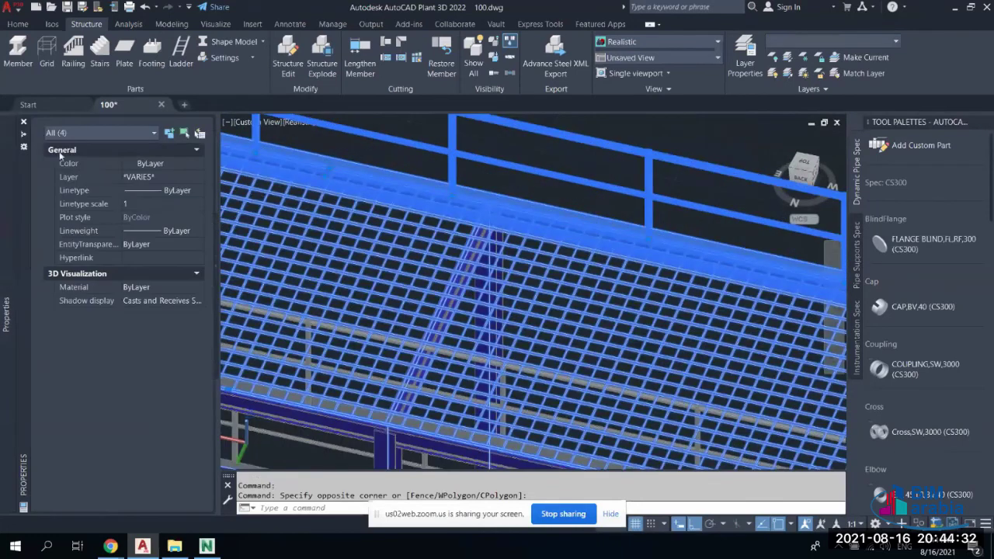
pyautogui.click(77, 136)
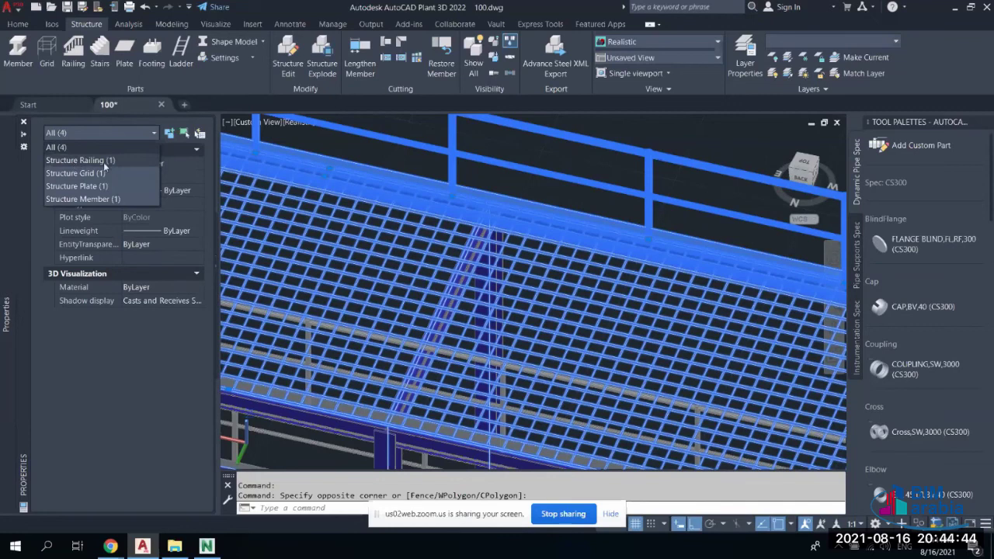
pyautogui.click(104, 161)
pyautogui.scroll(-3, 114, 287)
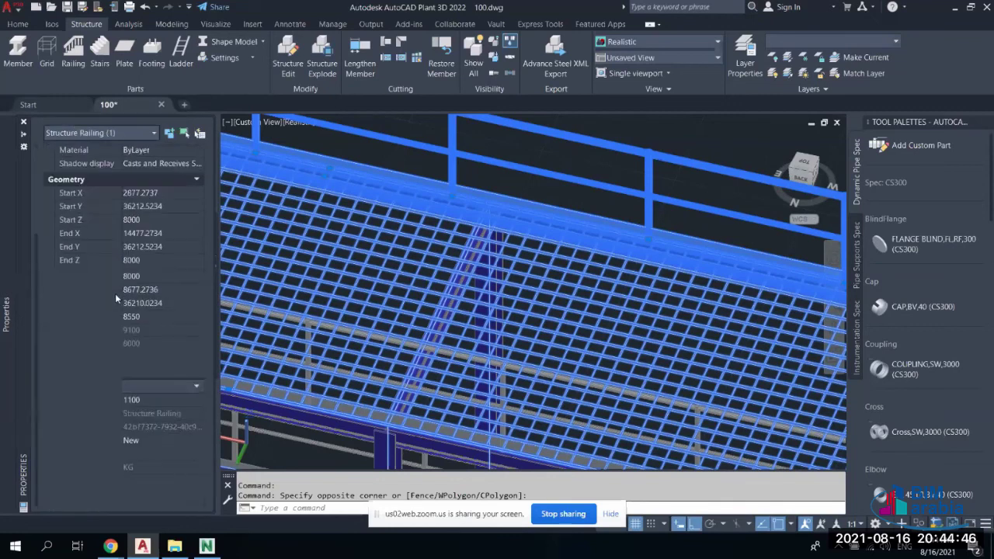
pyautogui.scroll(3, 129, 218)
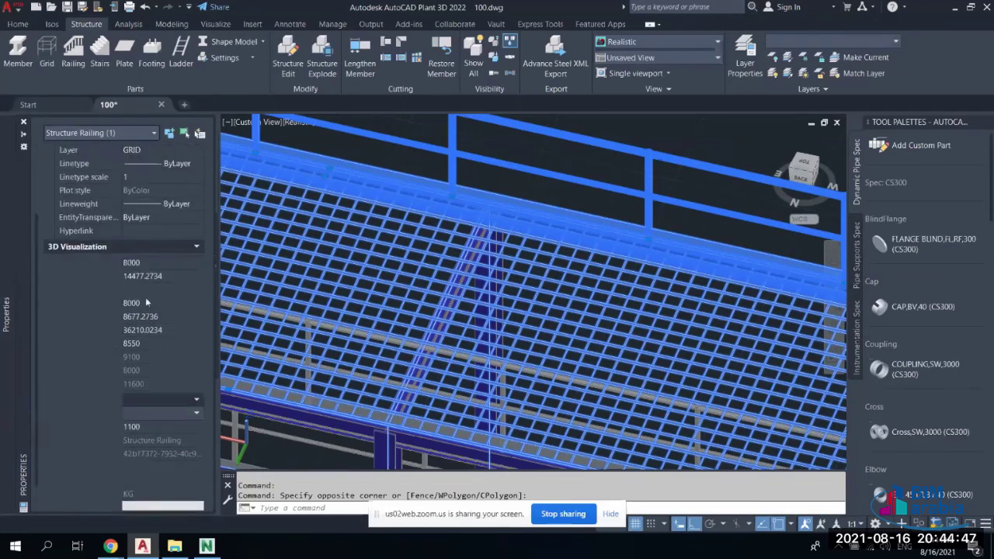
pyautogui.click(141, 137)
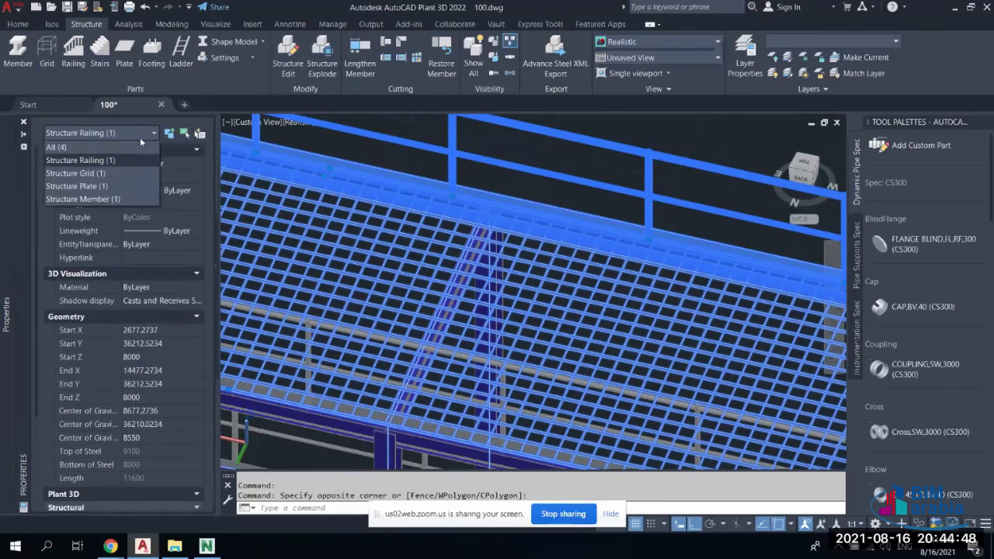
pyautogui.click(94, 172)
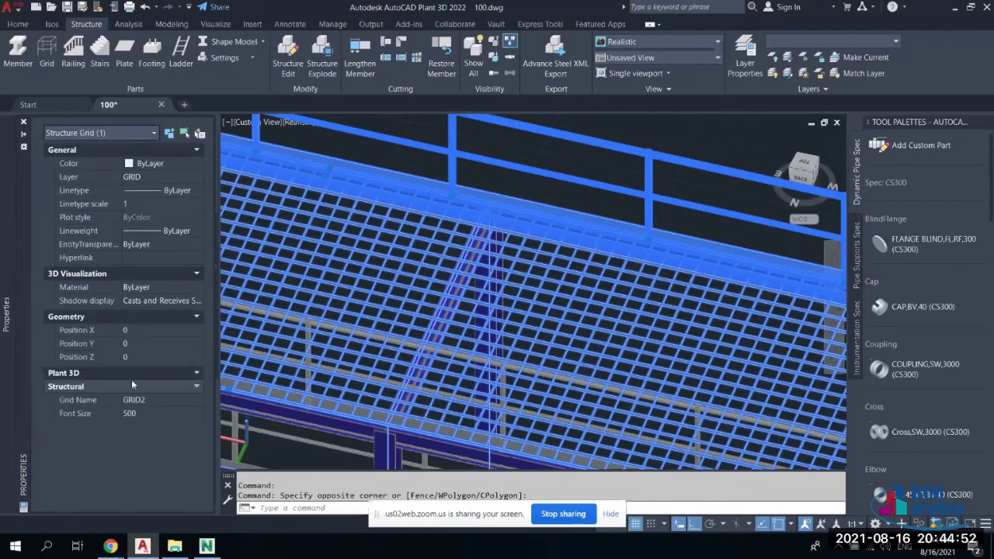
pyautogui.click(81, 133)
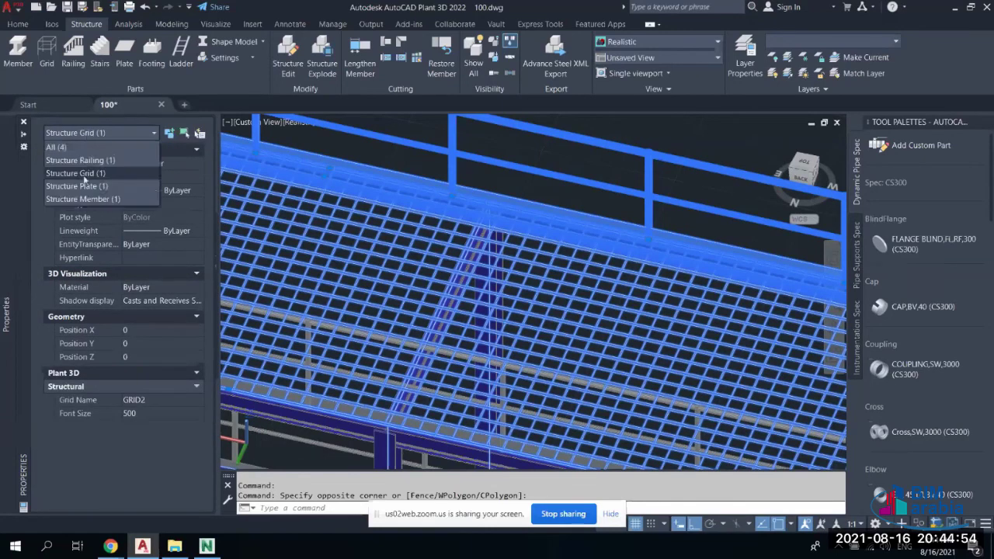
pyautogui.click(107, 188)
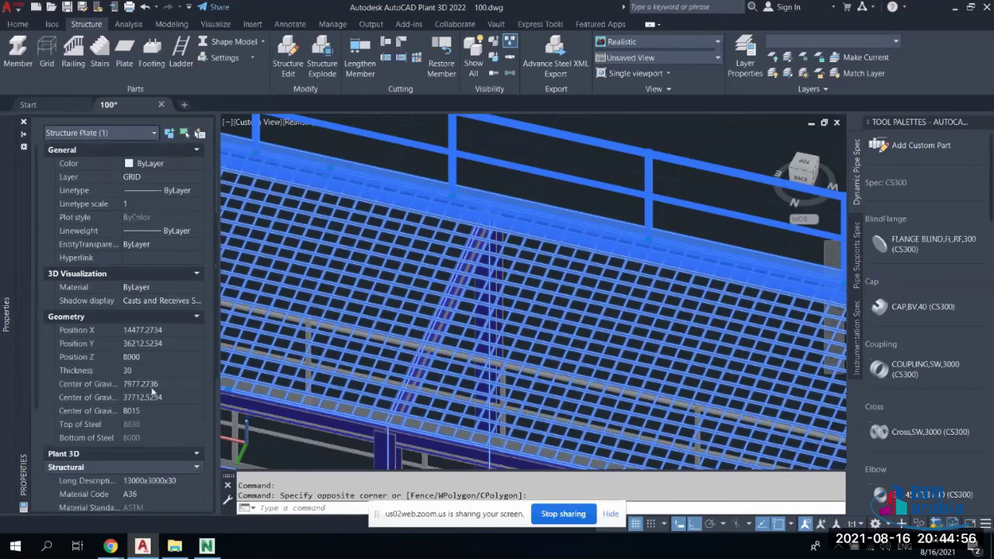
pyautogui.scroll(-5, 153, 393)
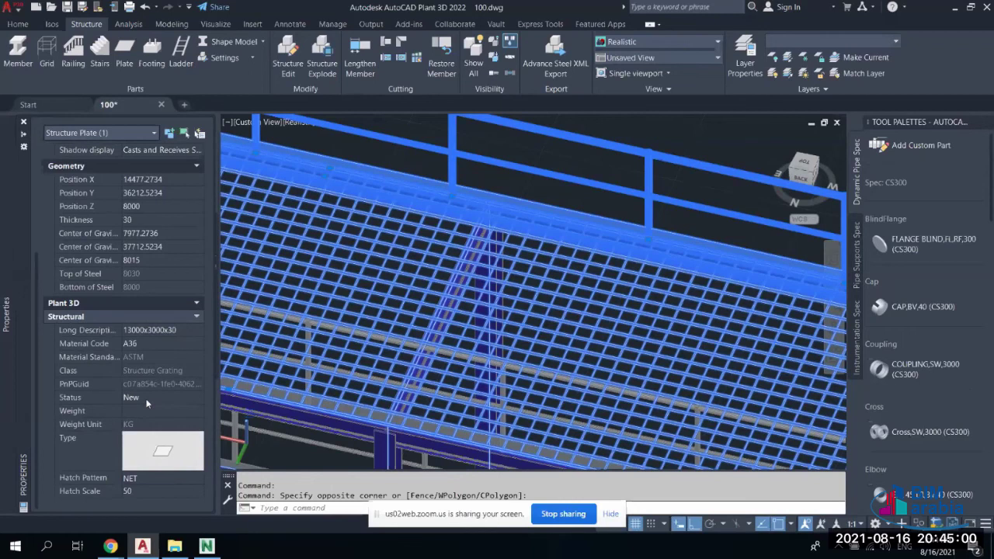
# Crossing-select all 24 platform objects and filter the properties to the nine railings
pyautogui.press('Escape')
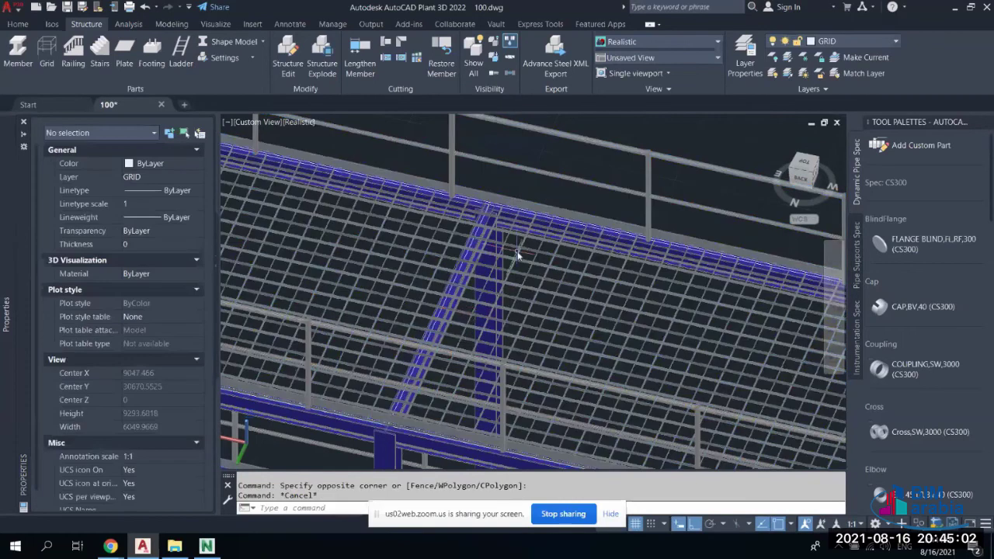
pyautogui.scroll(-10, 519, 255)
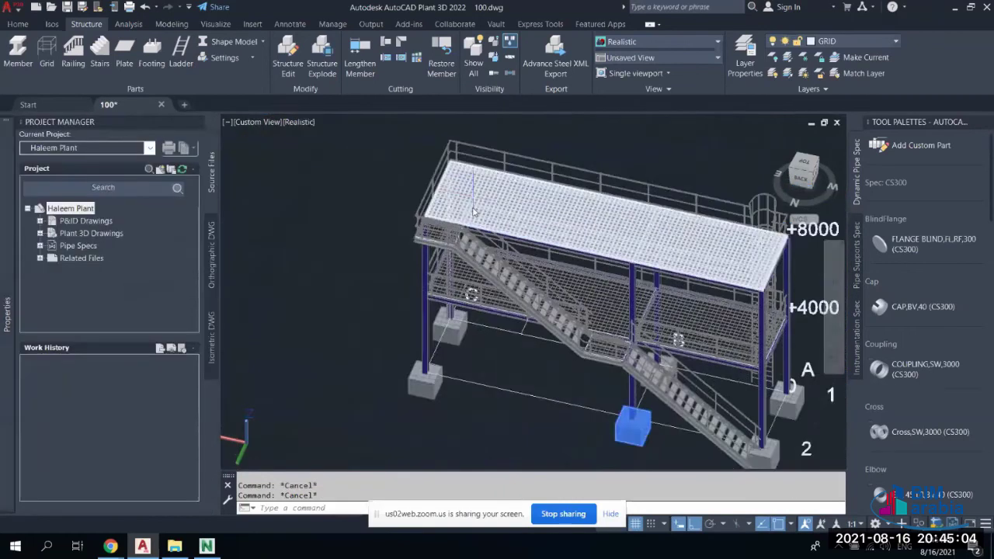
pyautogui.keyDown('shift'); pyautogui.moveTo(497, 256); pyautogui.dragTo(458, 202, button='middle'); pyautogui.keyUp('shift')
pyautogui.click(453, 193)
pyautogui.click(361, 329)
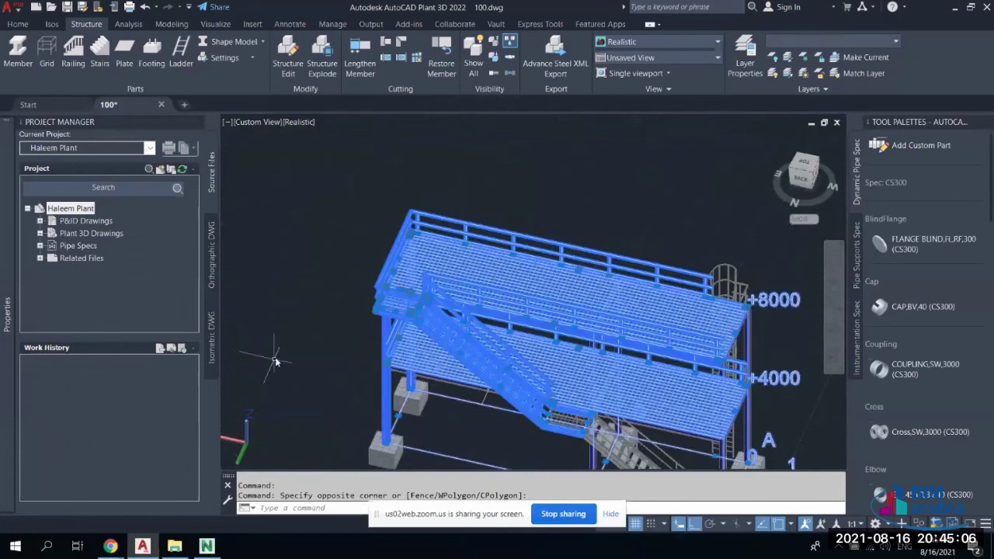
pyautogui.moveTo(9, 231)
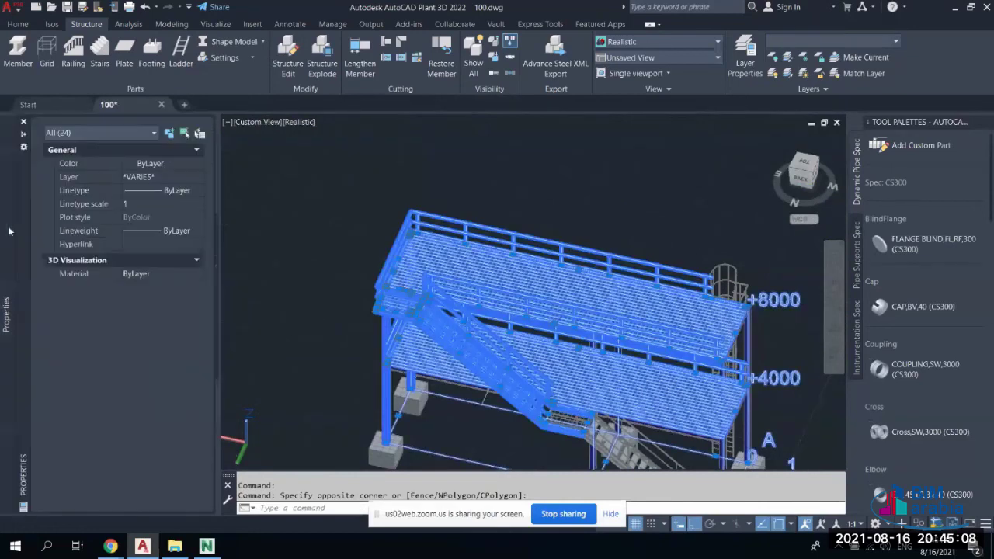
pyautogui.click(143, 133)
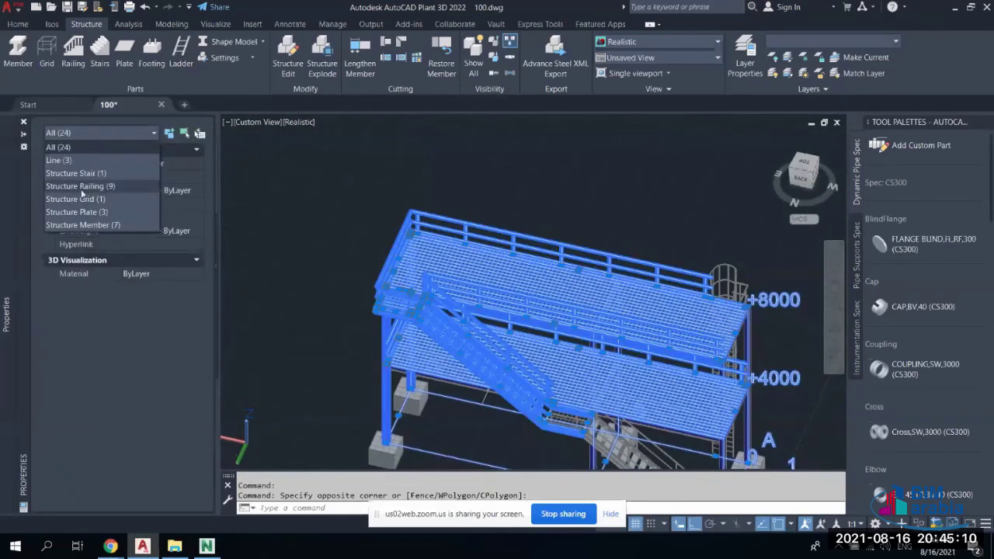
pyautogui.click(101, 187)
pyautogui.scroll(-10, 133, 400)
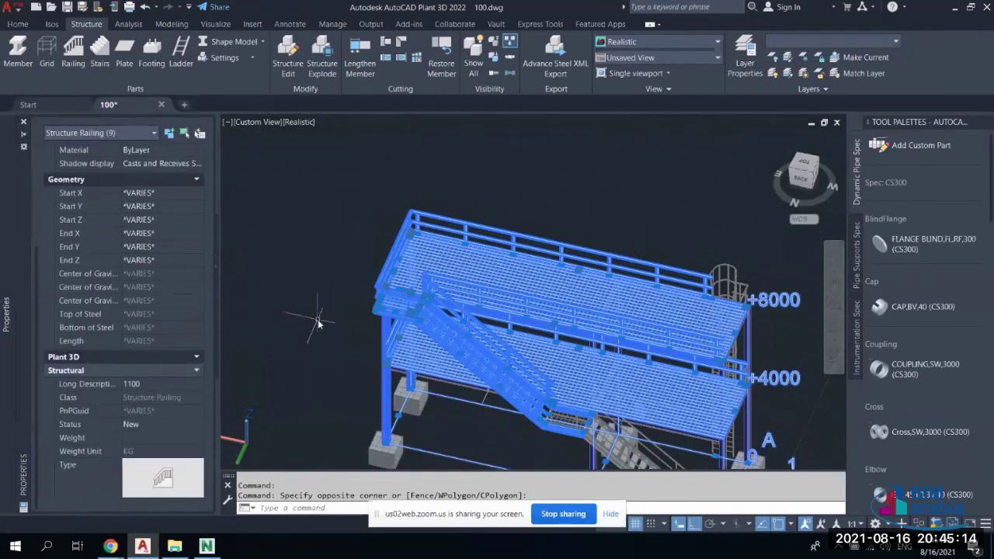
# Select every platform railing with Select Similar from an upper-deck railing
pyautogui.press('Escape')
pyautogui.press('Escape')
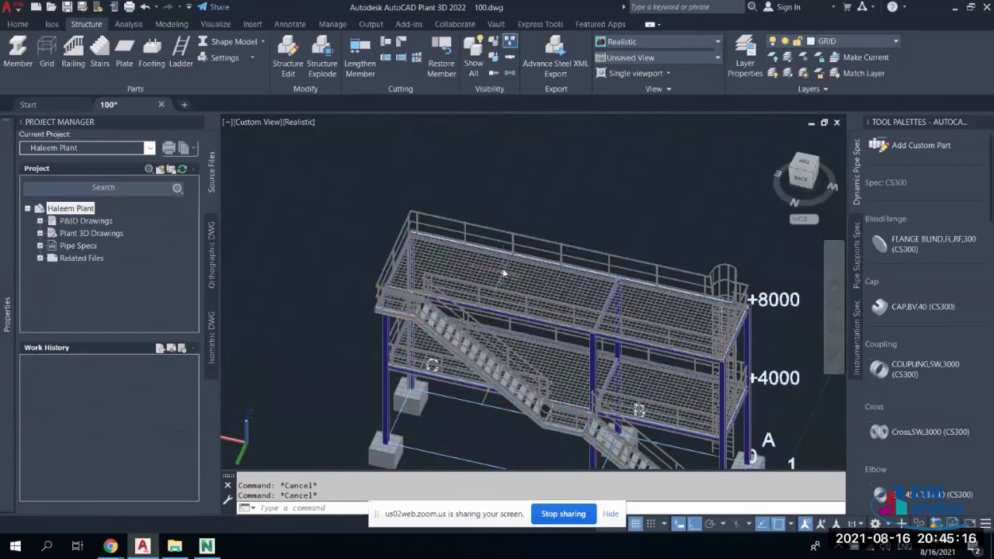
pyautogui.scroll(3, 489, 226)
pyautogui.click(455, 229)
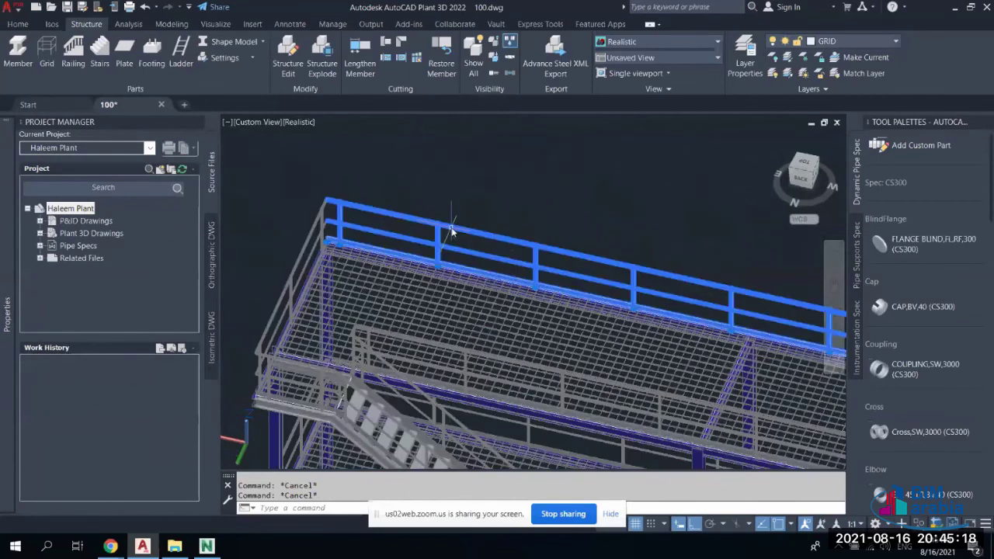
pyautogui.rightClick(459, 226)
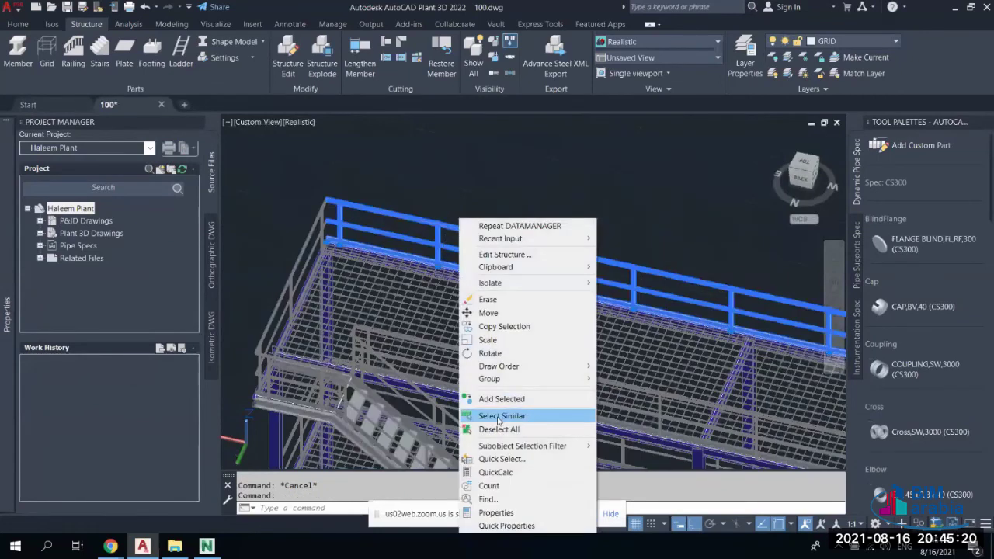
pyautogui.click(525, 417)
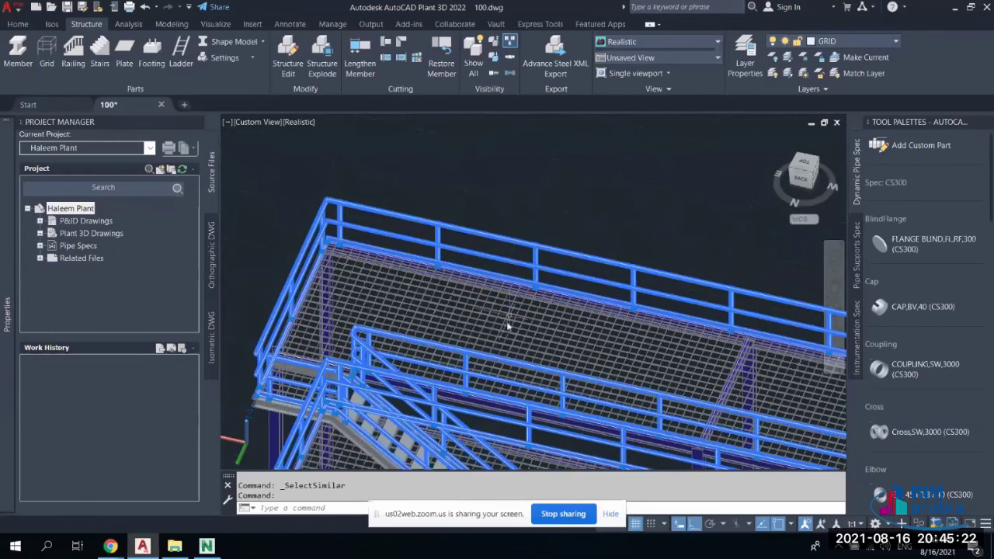
# Zoom out and check the Layer list, which includes the RAILING layer
pyautogui.moveTo(542, 371); pyautogui.dragTo(479, 263, button='middle')
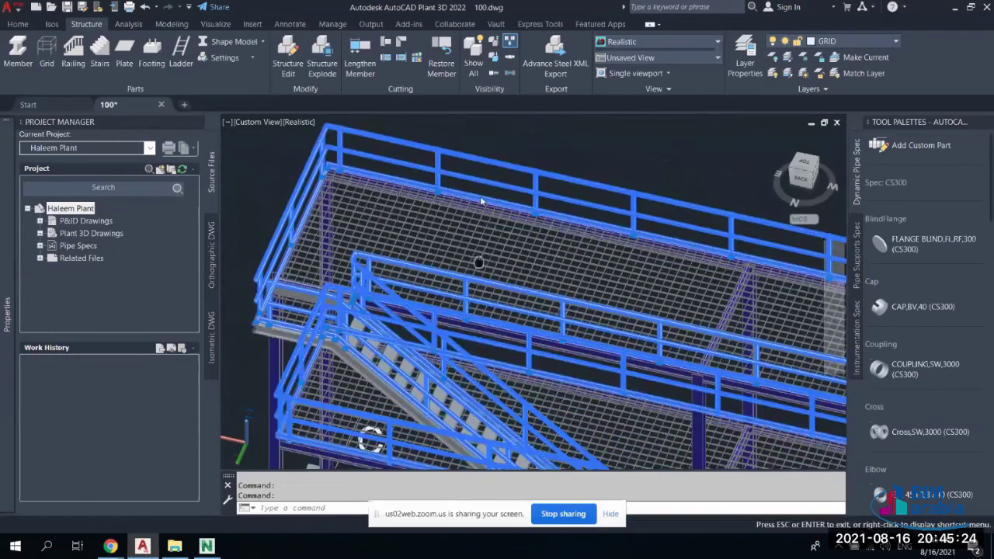
pyautogui.scroll(-5, 481, 202)
pyautogui.click(854, 40)
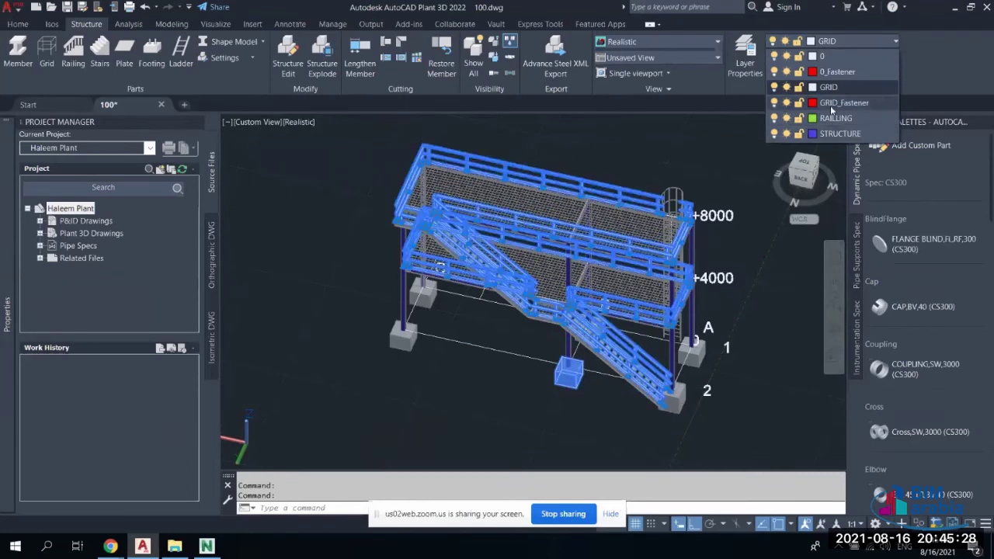
pyautogui.press('Escape')
pyautogui.press('Escape')
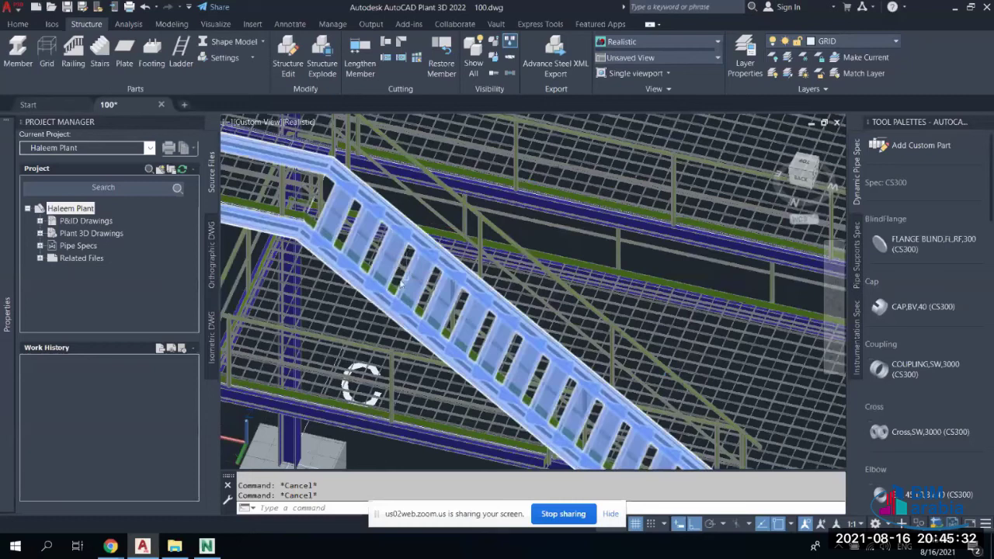
pyautogui.keyDown('shift'); pyautogui.moveTo(416, 254); pyautogui.dragTo(422, 200, button='middle'); pyautogui.keyUp('shift')
pyautogui.scroll(-8, 422, 200)
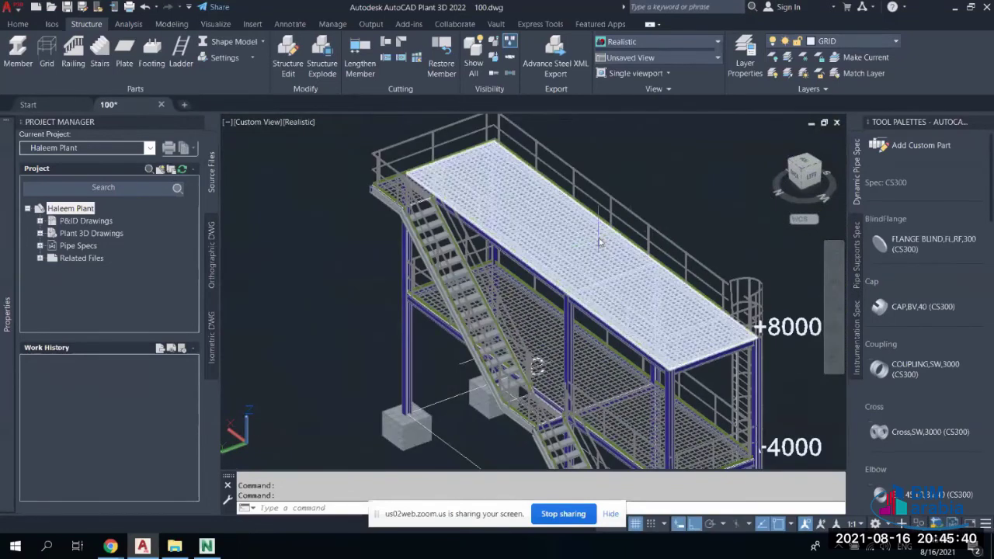
pyautogui.keyDown('shift'); pyautogui.moveTo(458, 309); pyautogui.dragTo(513, 266, button='middle'); pyautogui.keyUp('shift')
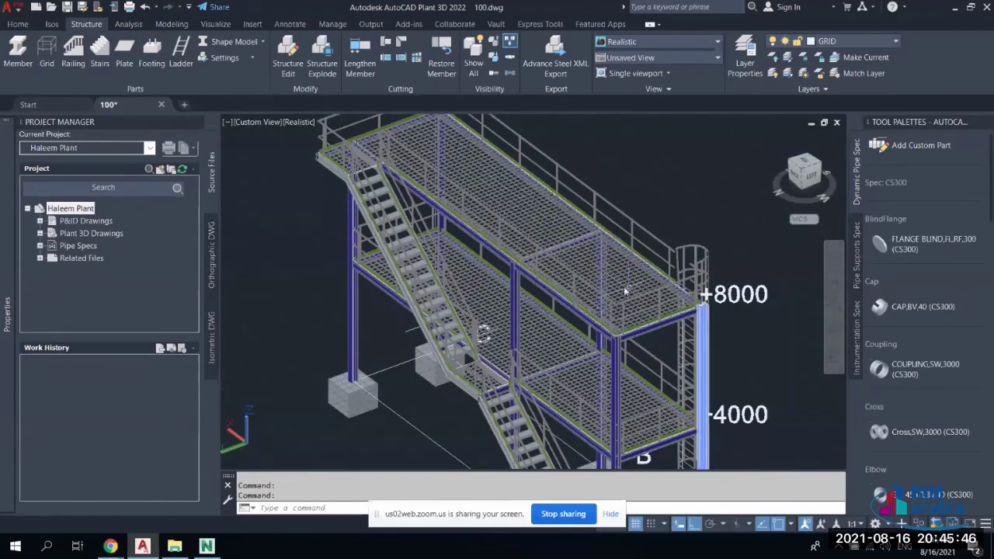
pyautogui.moveTo(641, 290); pyautogui.dragTo(541, 291, button='middle')
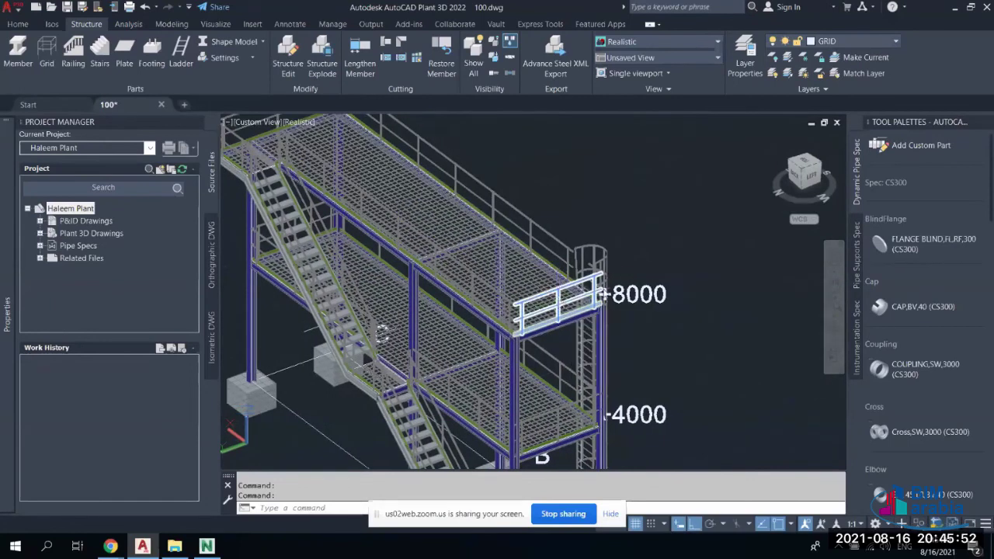
pyautogui.moveTo(650, 238); pyautogui.dragTo(703, 247, button='middle')
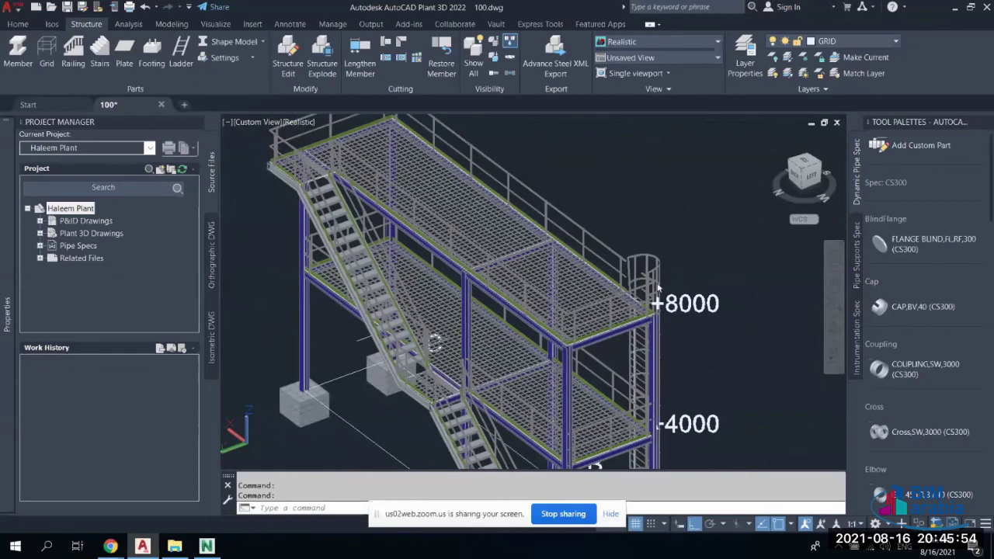
pyautogui.moveTo(610, 268)
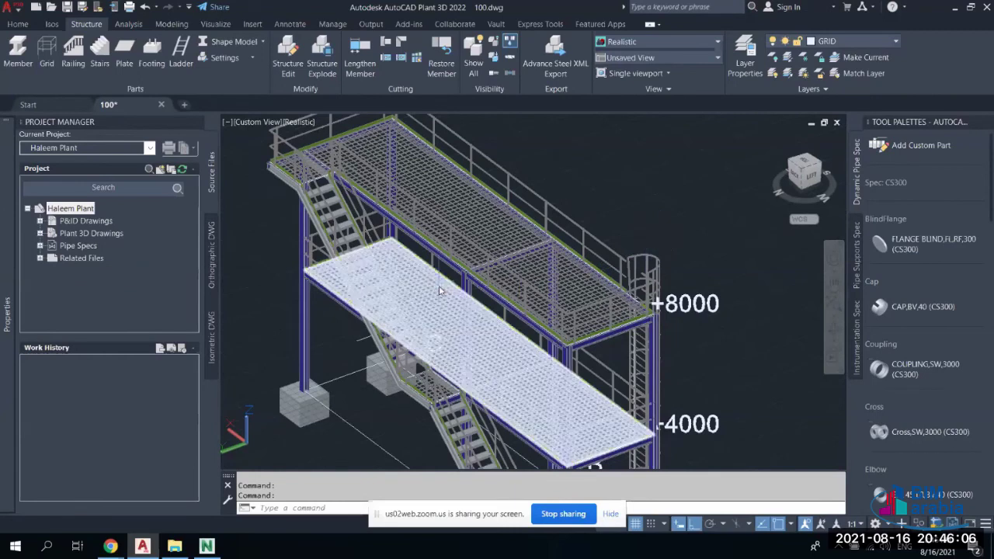
pyautogui.moveTo(477, 311)
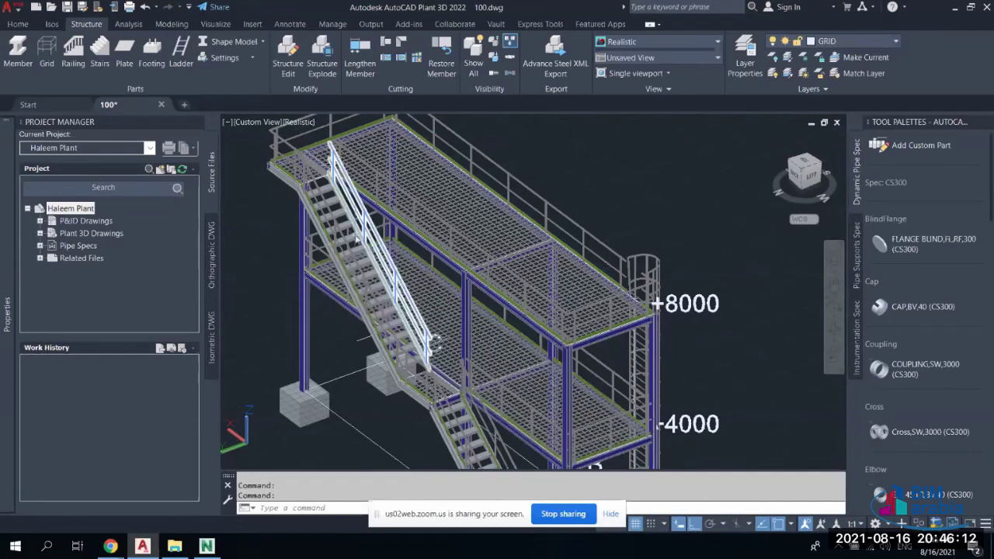
pyautogui.moveTo(358, 266); pyautogui.dragTo(533, 256, button='middle')
pyautogui.scroll(-5, 533, 256)
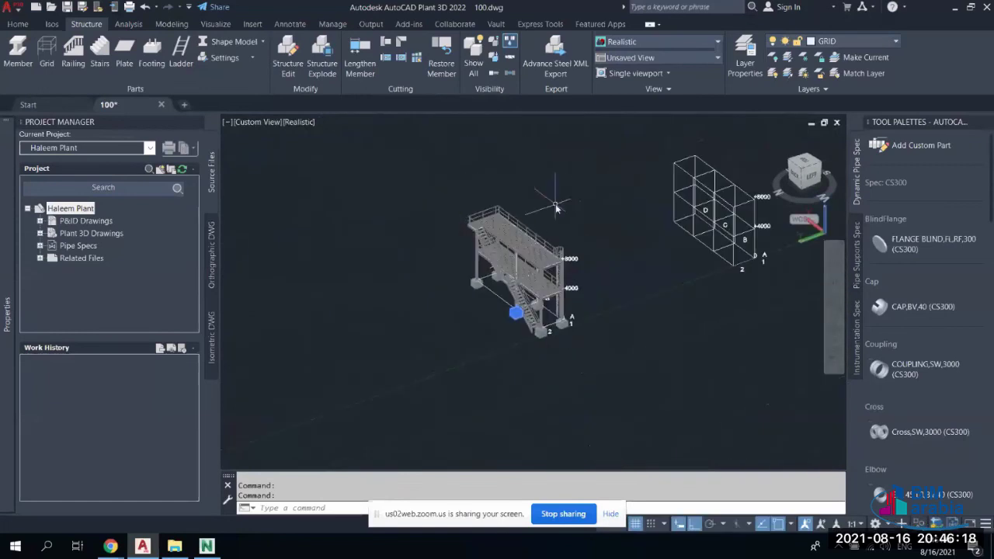
pyautogui.press('Escape')
pyautogui.press('Escape')
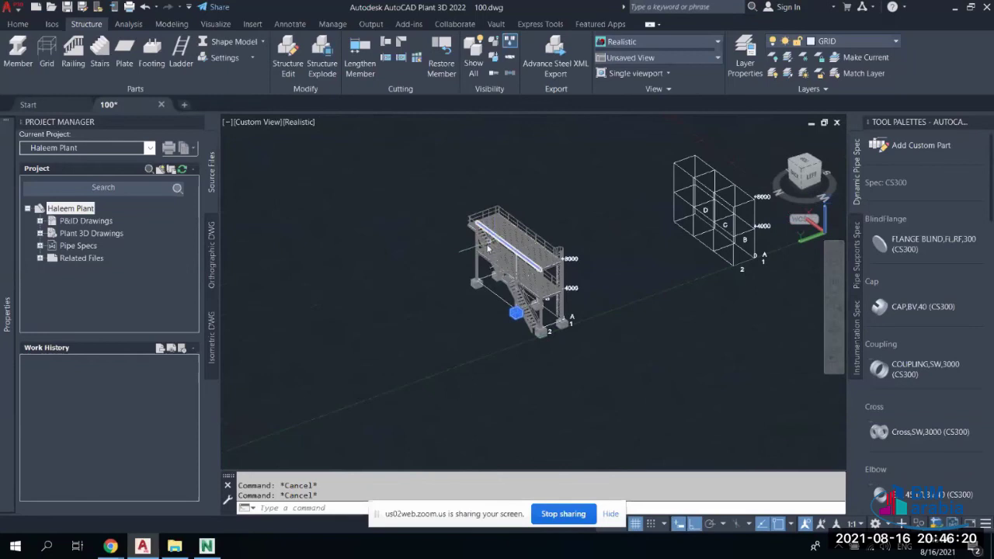
pyautogui.scroll(2, 503, 302)
pyautogui.scroll(3, 497, 303)
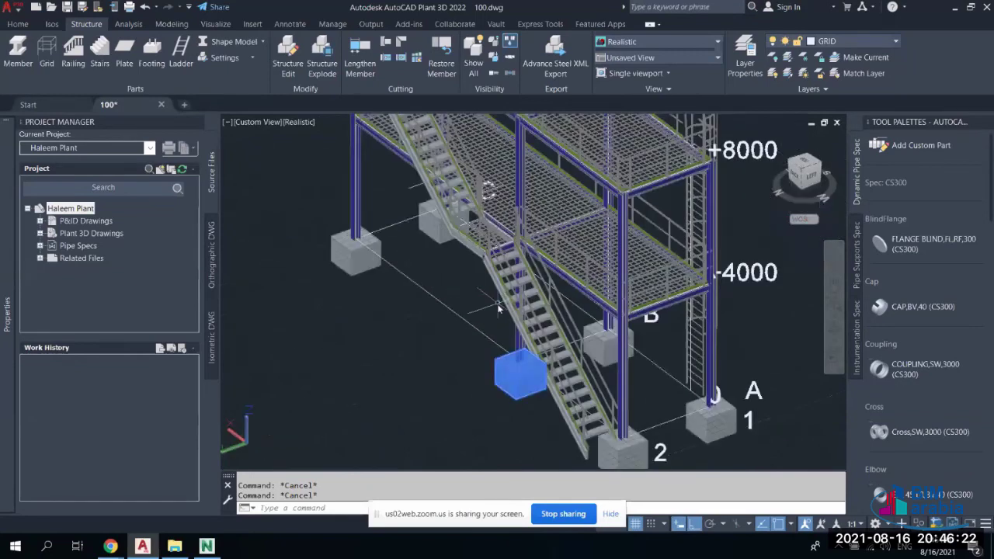
pyautogui.scroll(1, 388, 345)
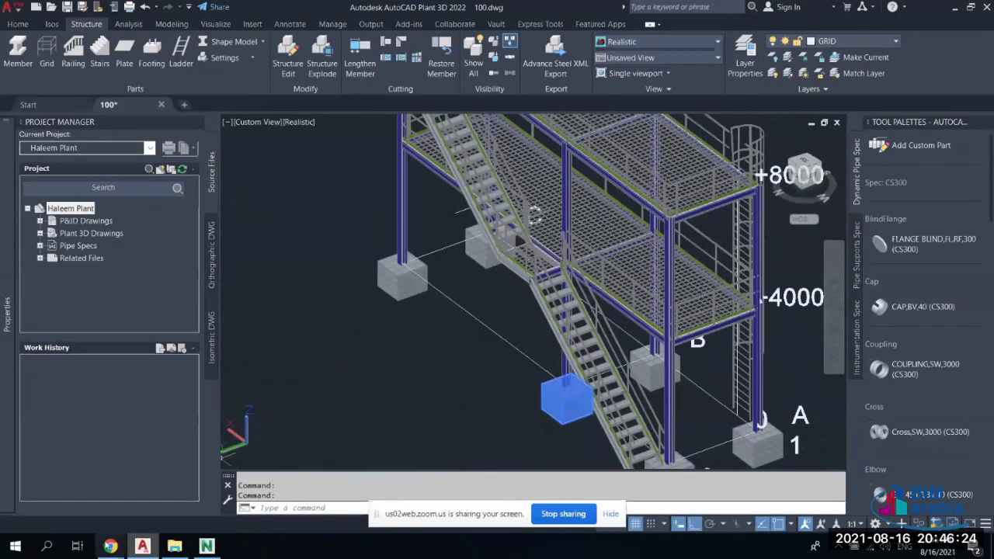
# Switch from the Zoom meeting back to the 100.dwg platform drawing
pyautogui.moveTo(110, 546)
pyautogui.click(128, 488)
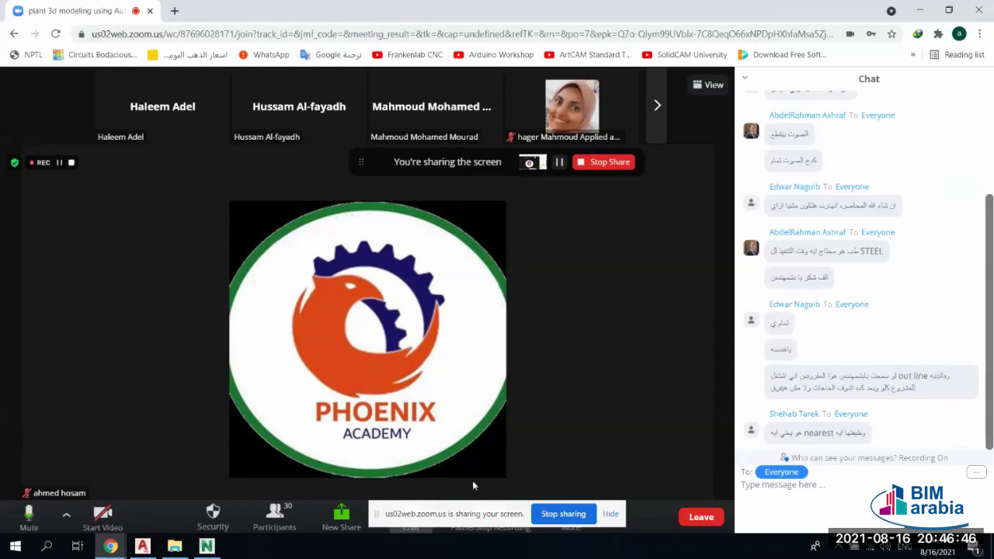
pyautogui.click(144, 547)
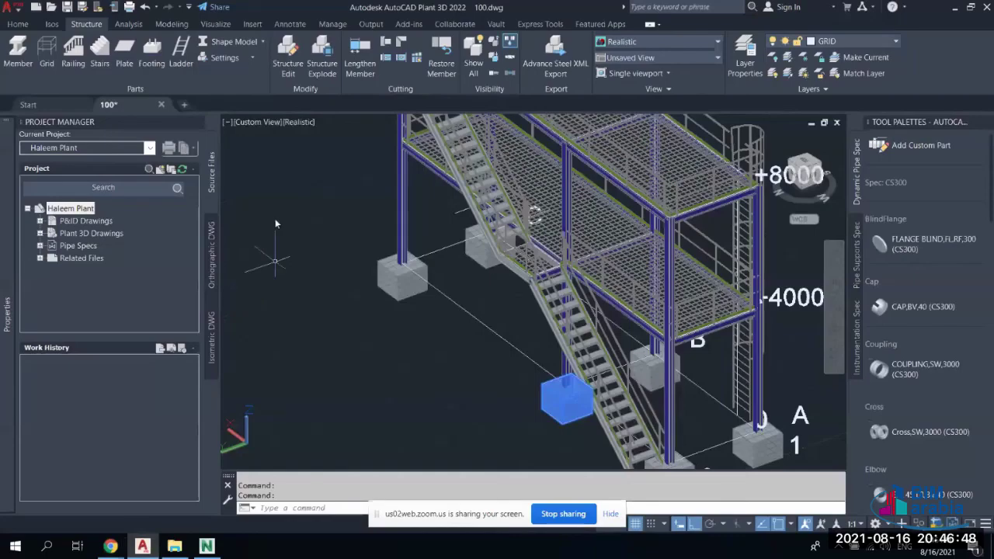
# Preview the steel structure as an Outline Model, then as a Line Model
pyautogui.click(254, 41)
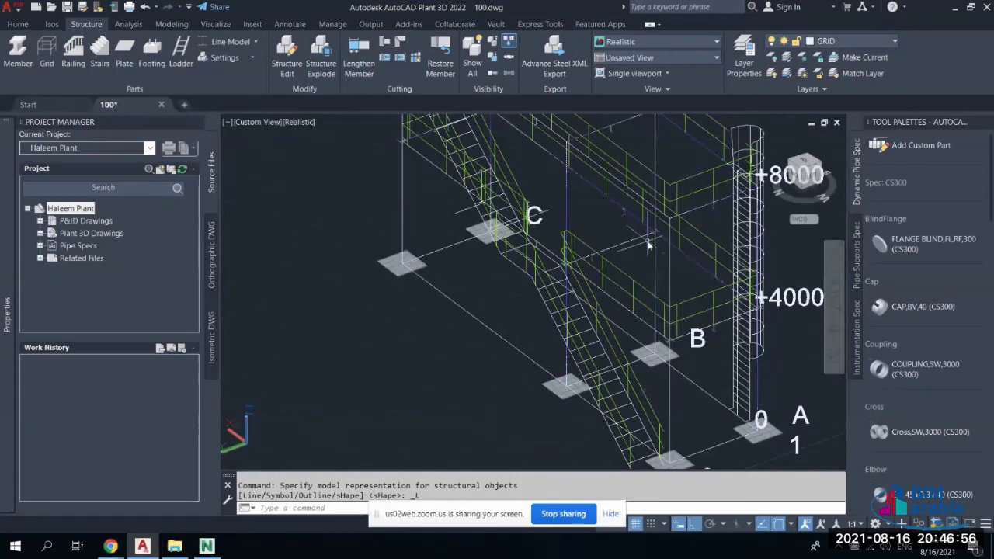
pyautogui.click(232, 41)
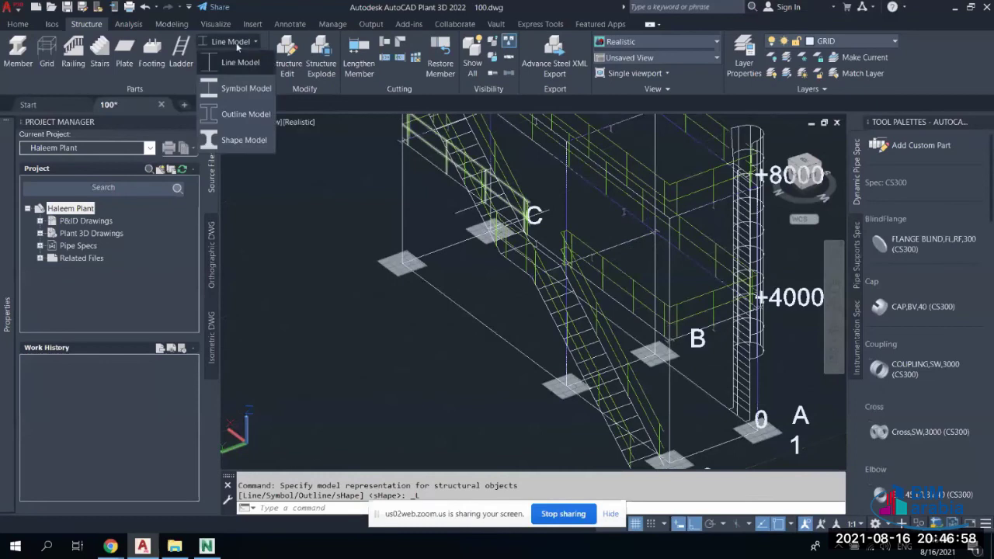
pyautogui.click(242, 117)
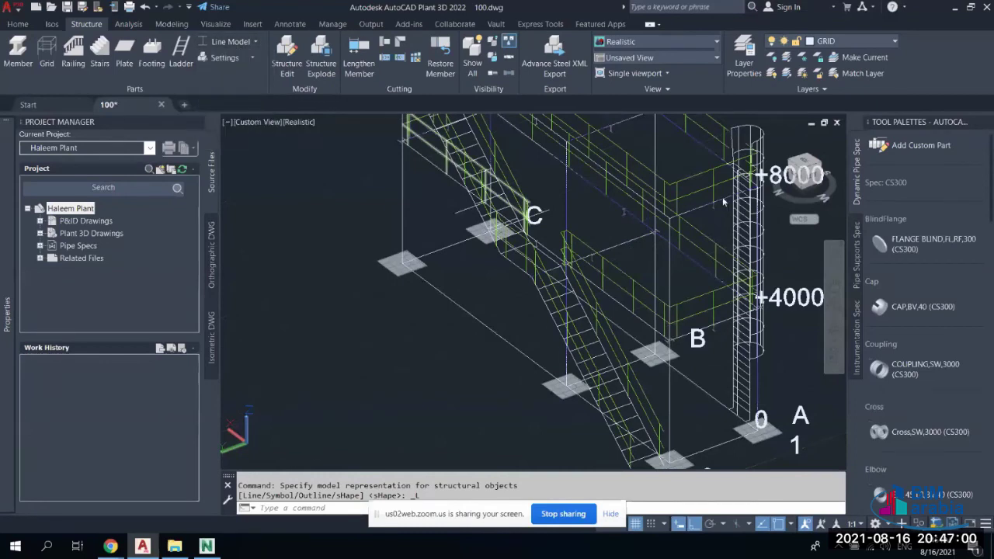
pyautogui.scroll(3, 658, 211)
pyautogui.scroll(2, 658, 211)
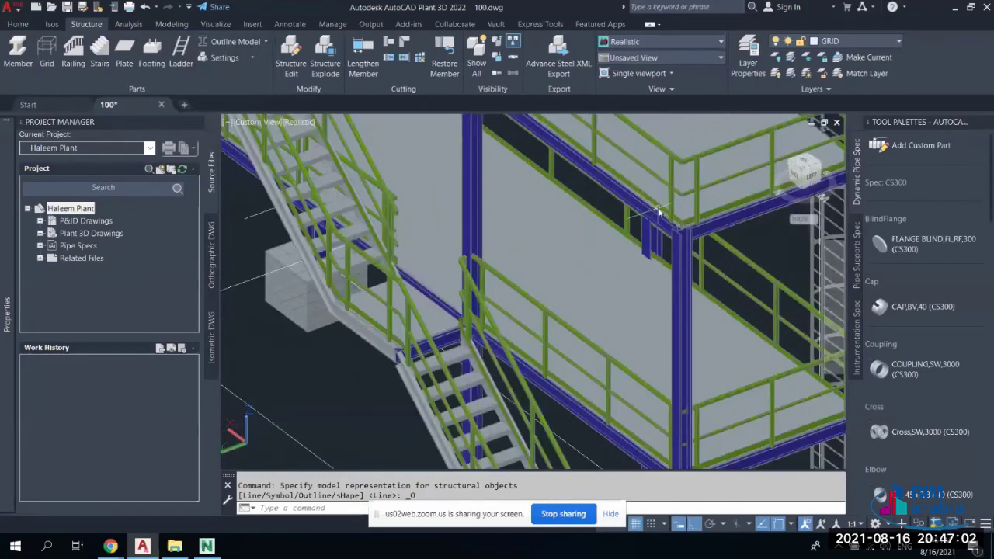
pyautogui.click(239, 43)
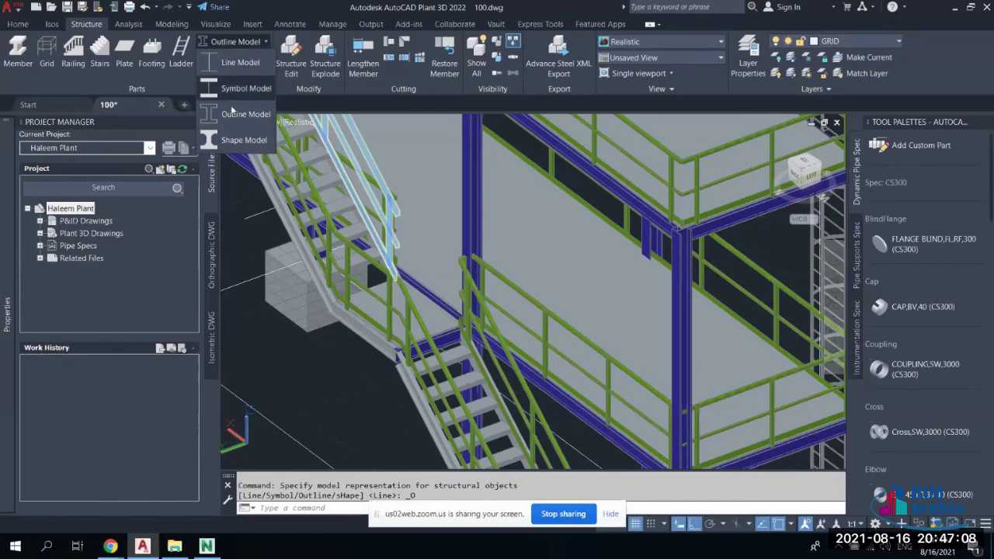
pyautogui.click(247, 62)
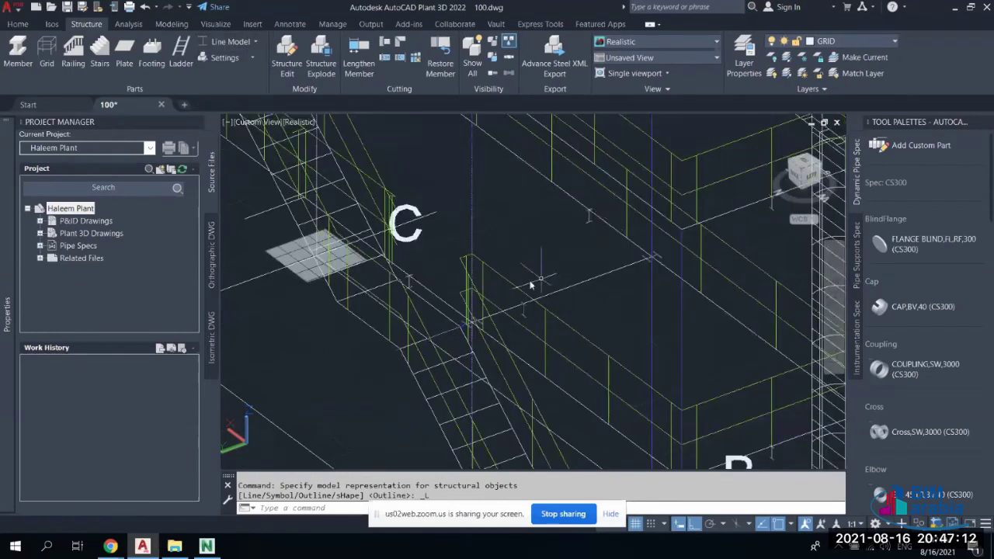
pyautogui.scroll(-6, 559, 221)
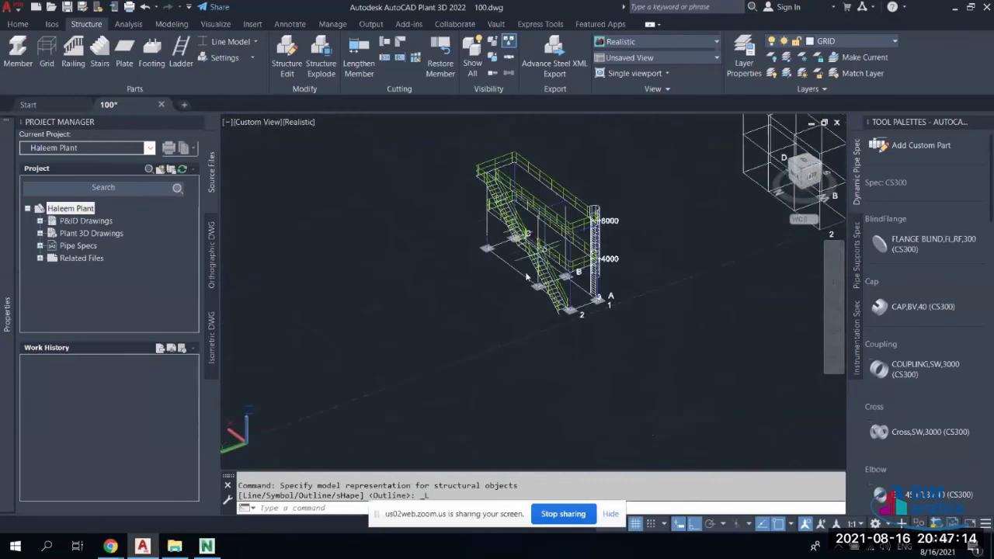
pyautogui.scroll(3, 530, 223)
pyautogui.scroll(5, 530, 223)
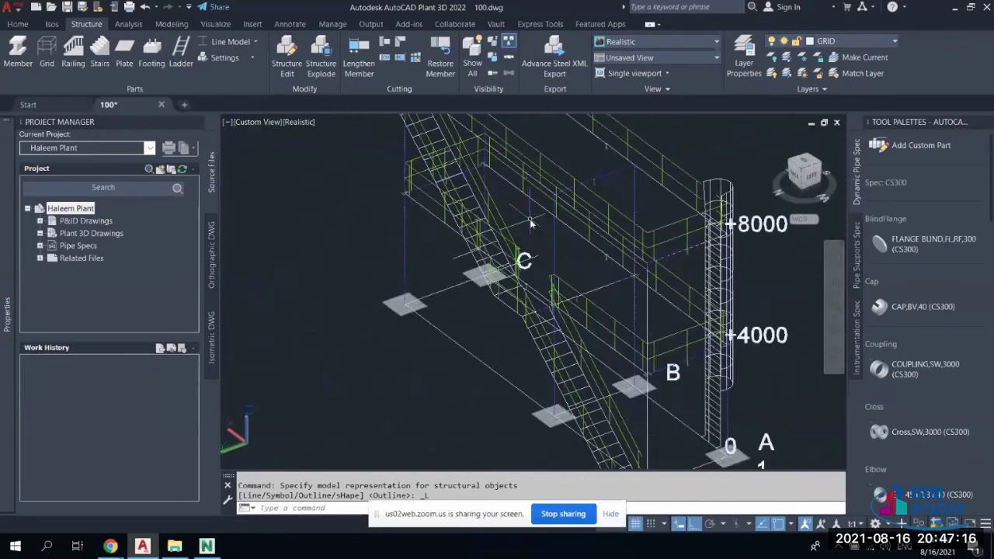
# Switch the structure to Symbol, then Outline, then back to Shape Model
pyautogui.click(255, 42)
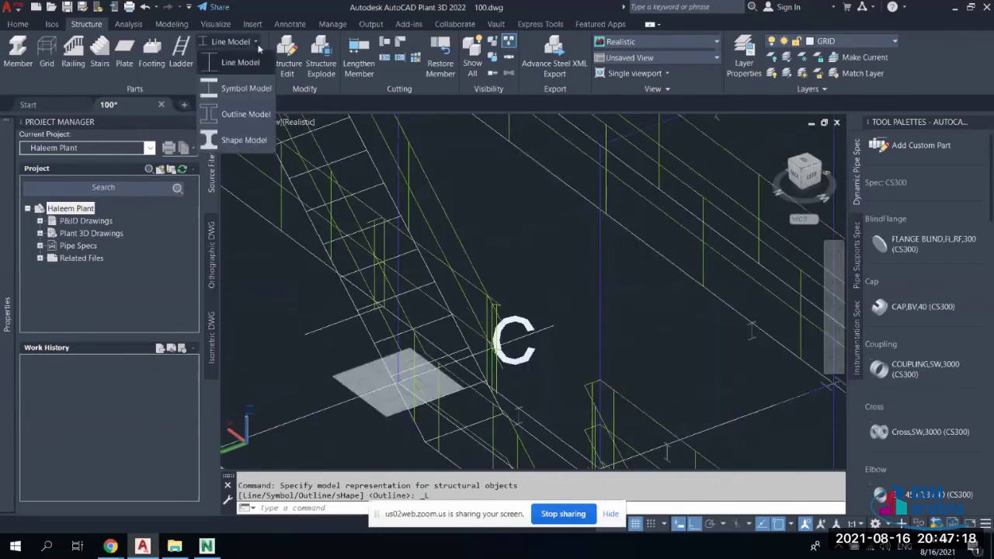
pyautogui.click(247, 94)
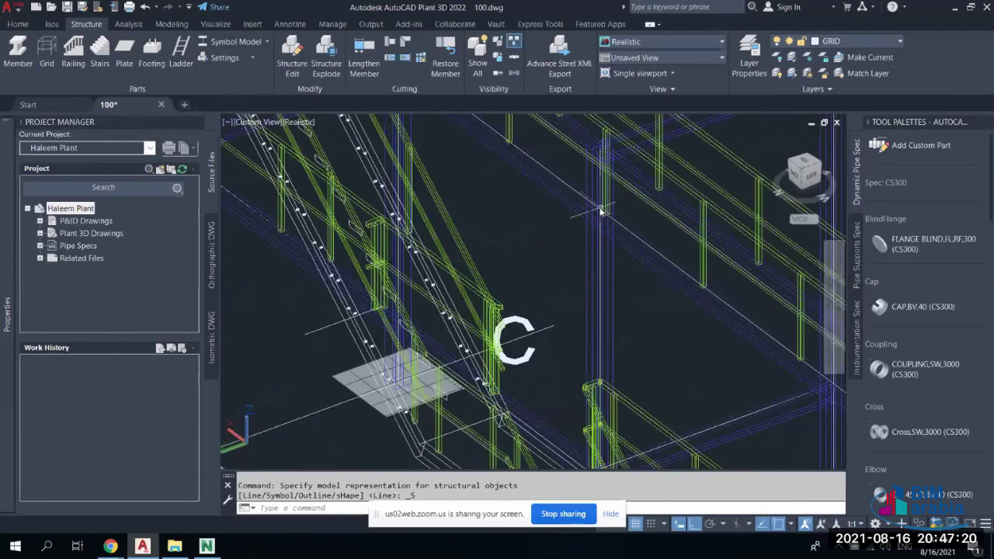
pyautogui.scroll(3, 528, 189)
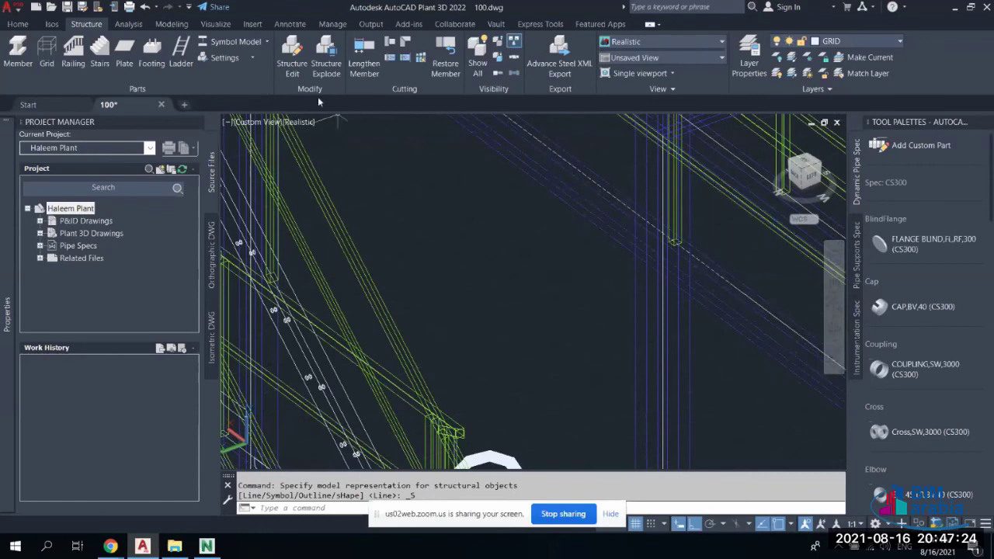
pyautogui.click(235, 42)
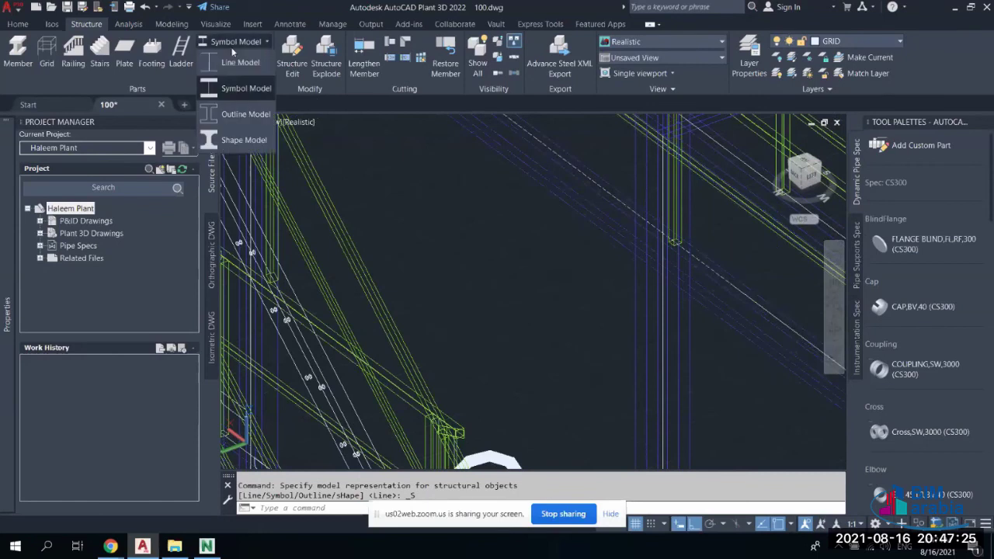
pyautogui.click(238, 116)
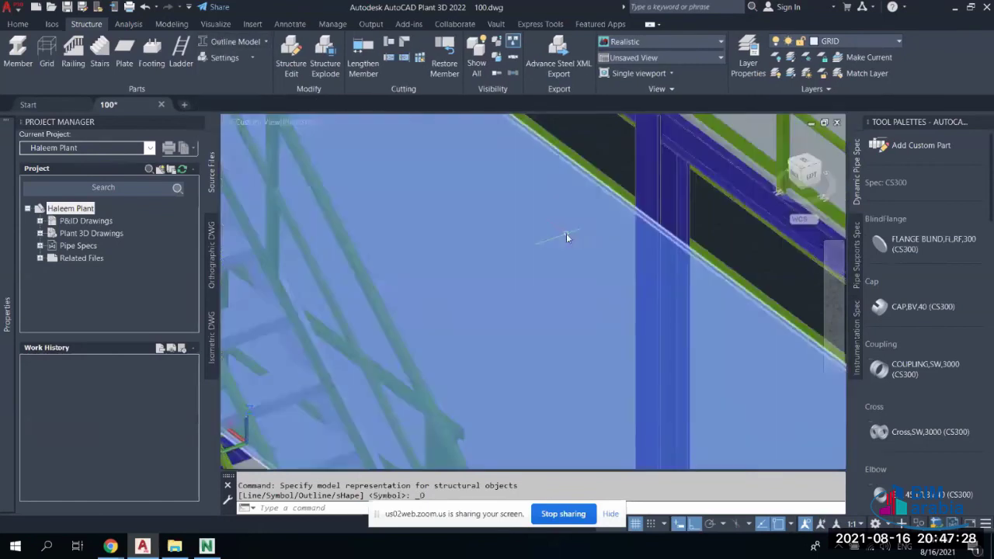
pyautogui.scroll(10, 613, 205)
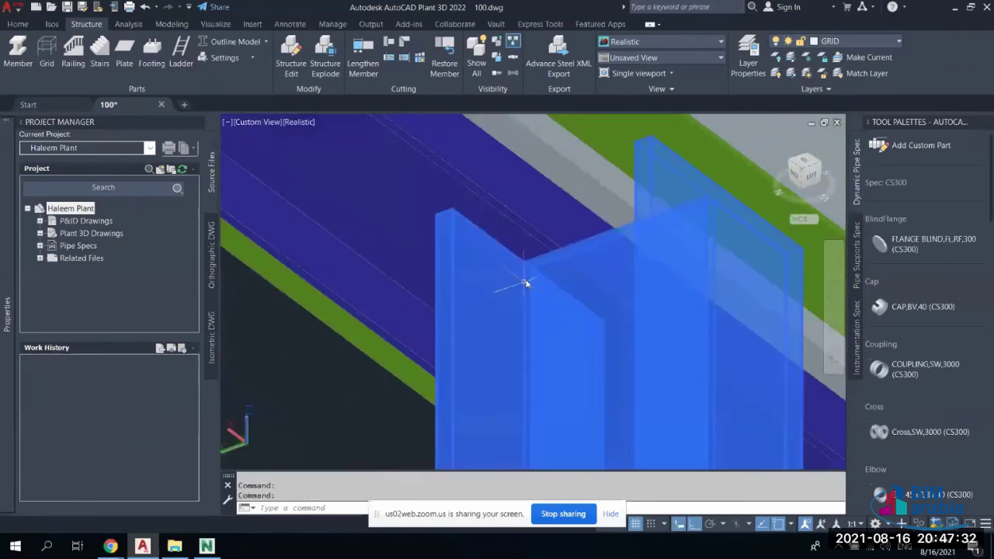
pyautogui.click(525, 281)
pyautogui.scroll(5, 543, 272)
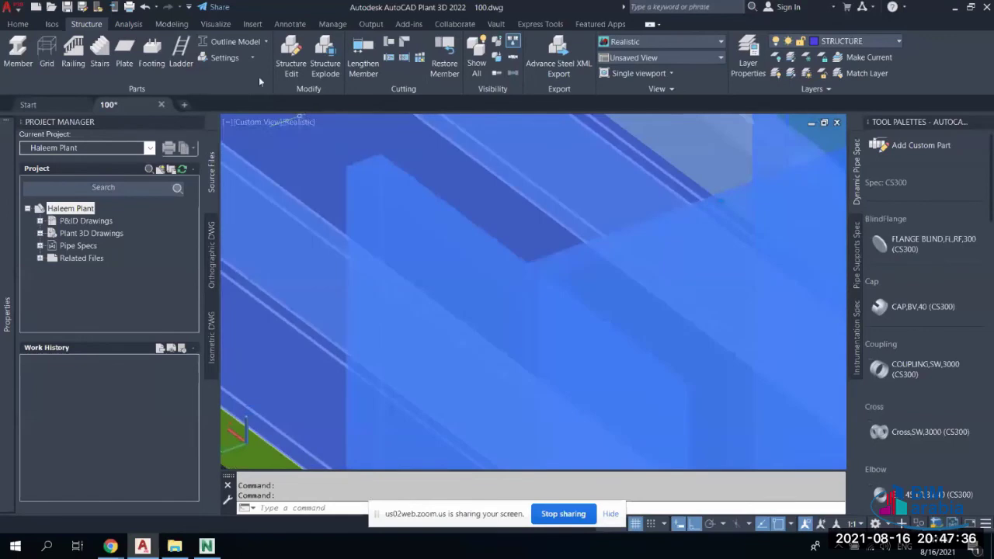
pyautogui.click(233, 42)
pyautogui.click(234, 144)
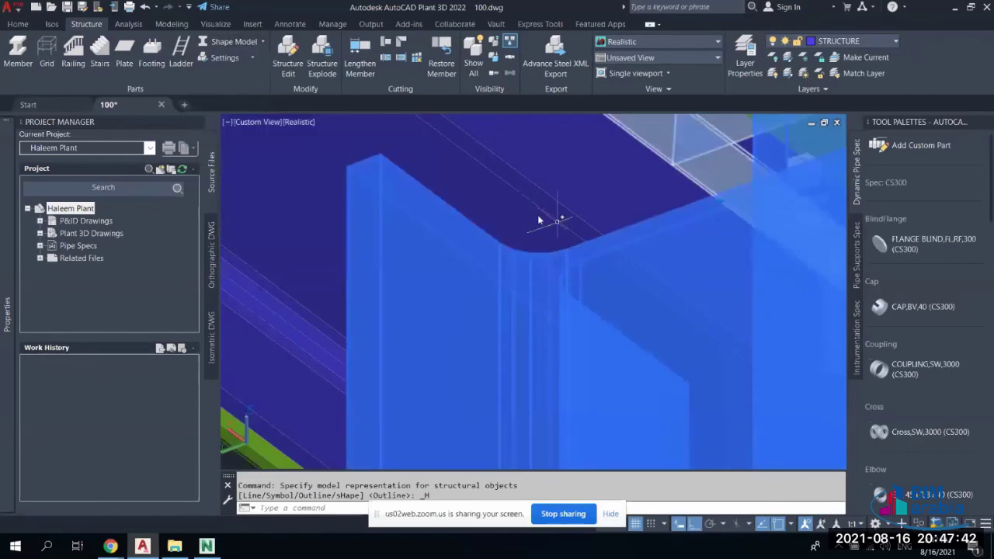
pyautogui.scroll(-3, 536, 226)
pyautogui.scroll(-2, 531, 231)
pyautogui.keyDown('shift'); pyautogui.moveTo(515, 277); pyautogui.dragTo(373, 242, button='middle'); pyautogui.keyUp('shift')
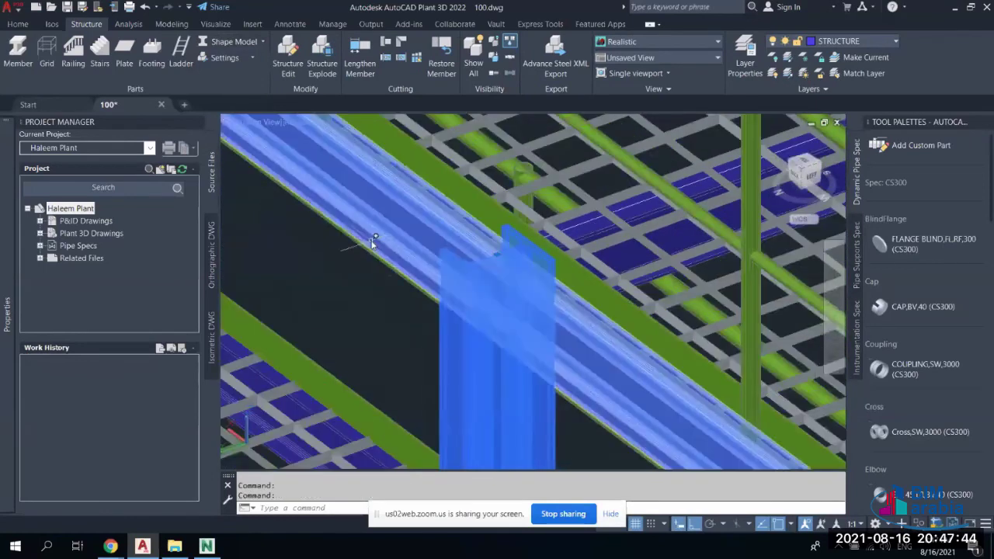
pyautogui.scroll(3, 374, 243)
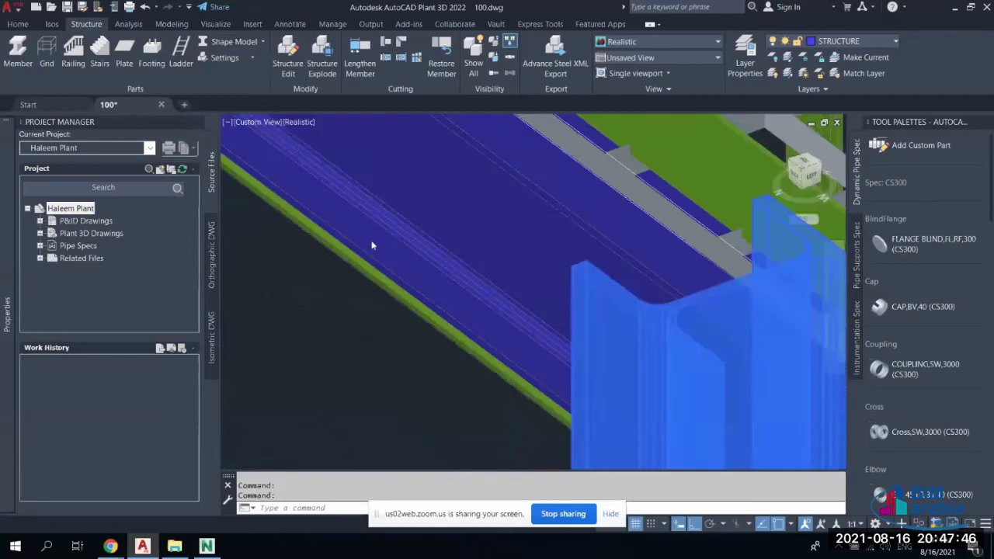
pyautogui.click(236, 41)
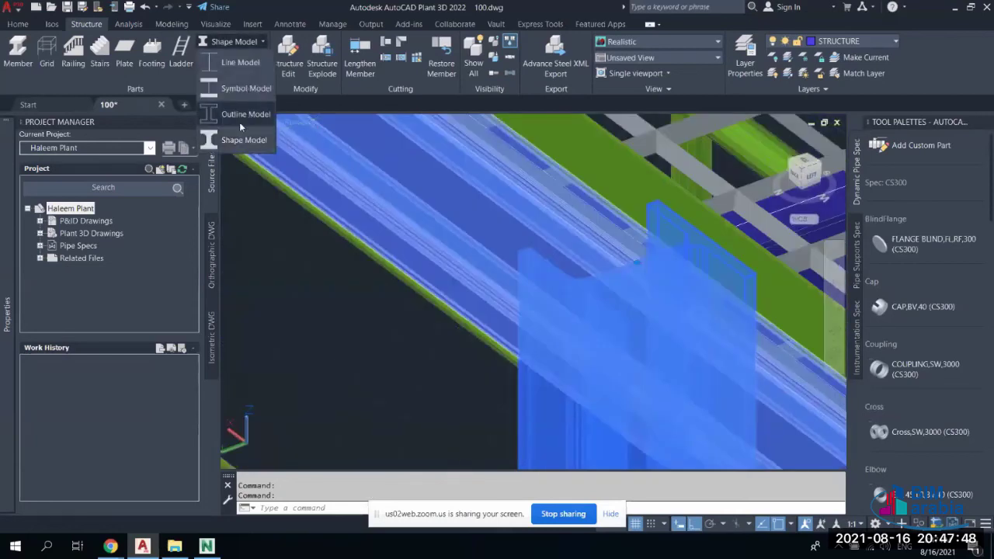
pyautogui.click(618, 251)
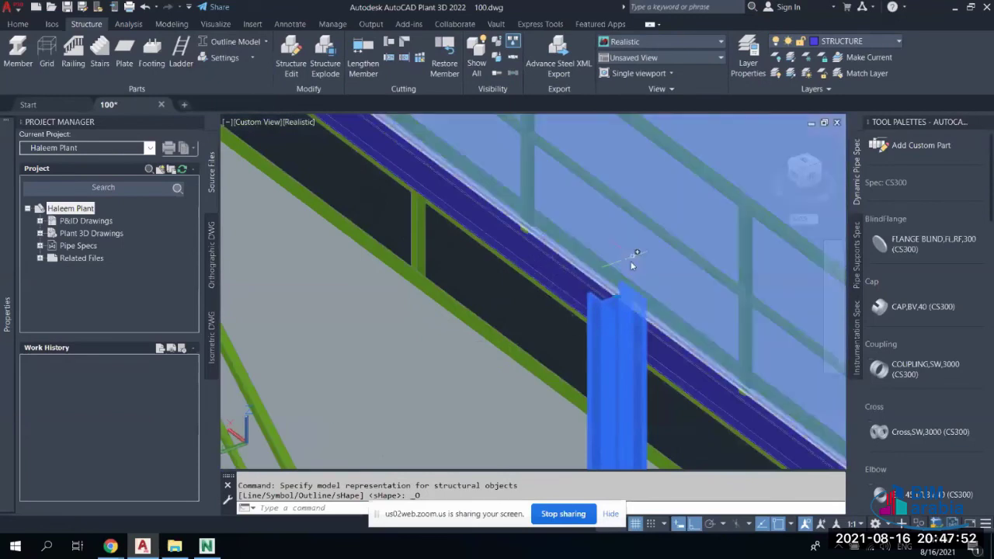
pyautogui.keyDown('shift'); pyautogui.moveTo(633, 265); pyautogui.dragTo(547, 226, button='middle'); pyautogui.keyUp('shift')
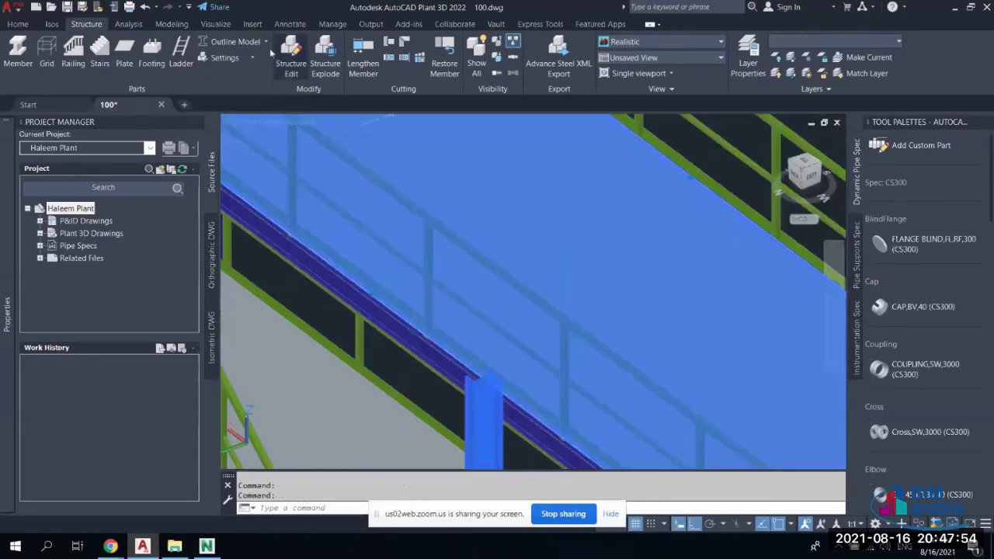
pyautogui.click(233, 41)
pyautogui.click(236, 64)
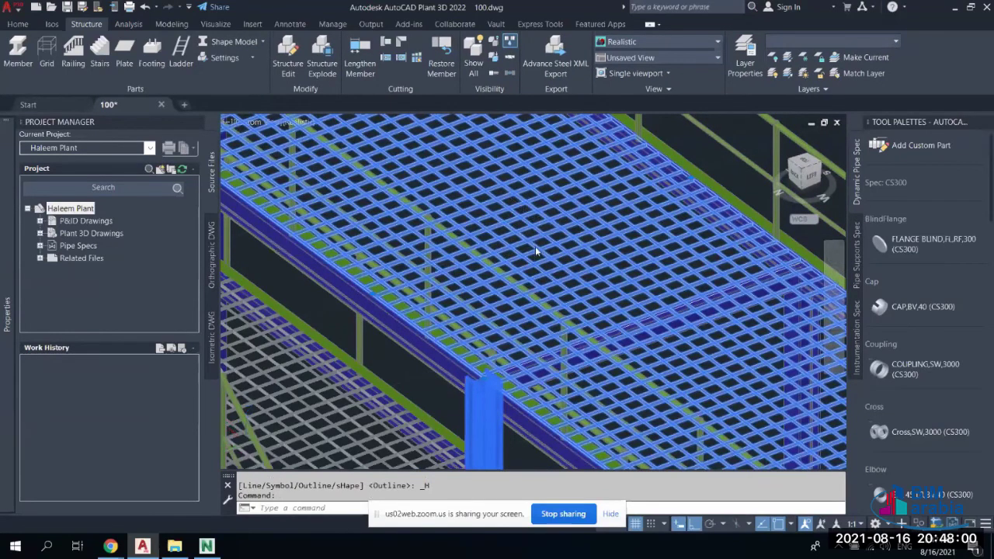
pyautogui.scroll(3, 535, 247)
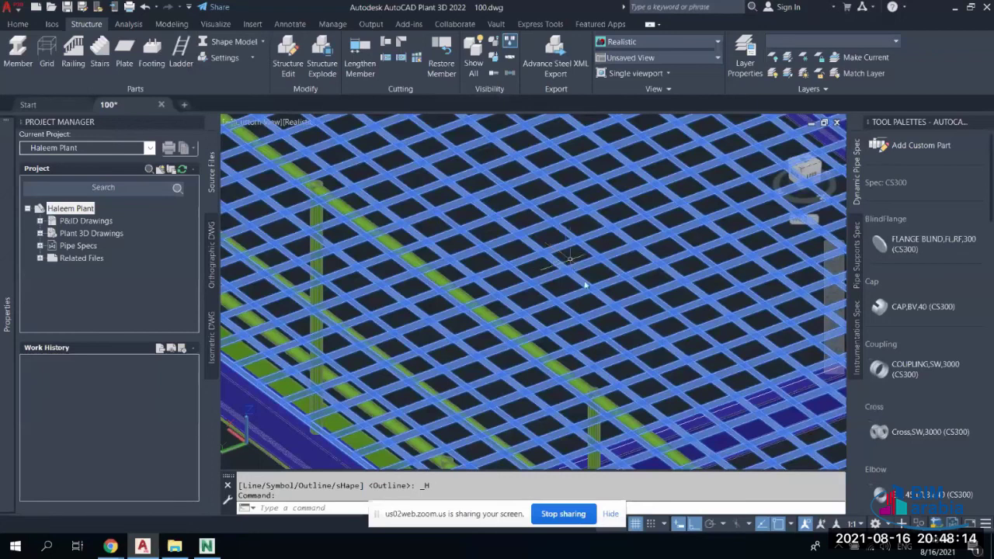
pyautogui.scroll(-2, 526, 325)
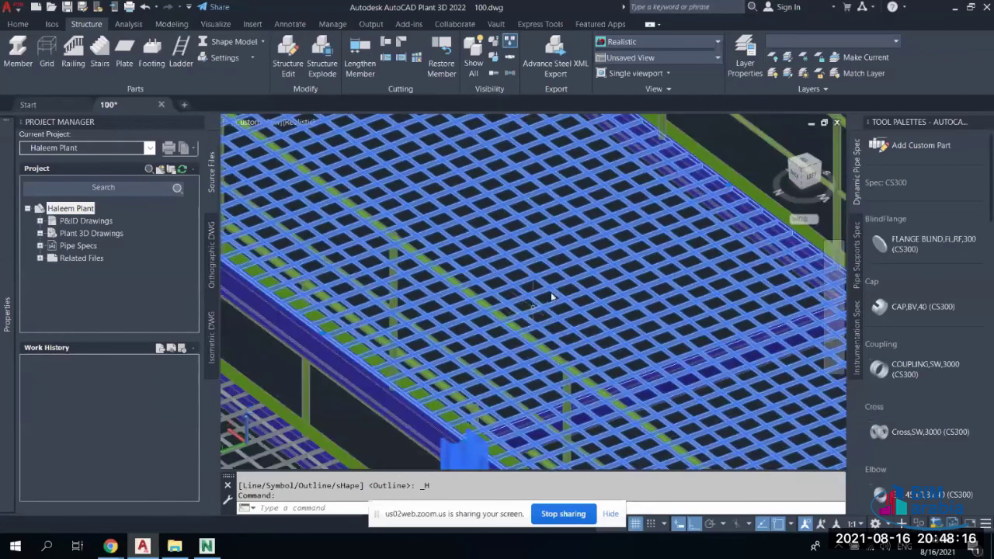
pyautogui.press('Escape')
pyautogui.press('Escape')
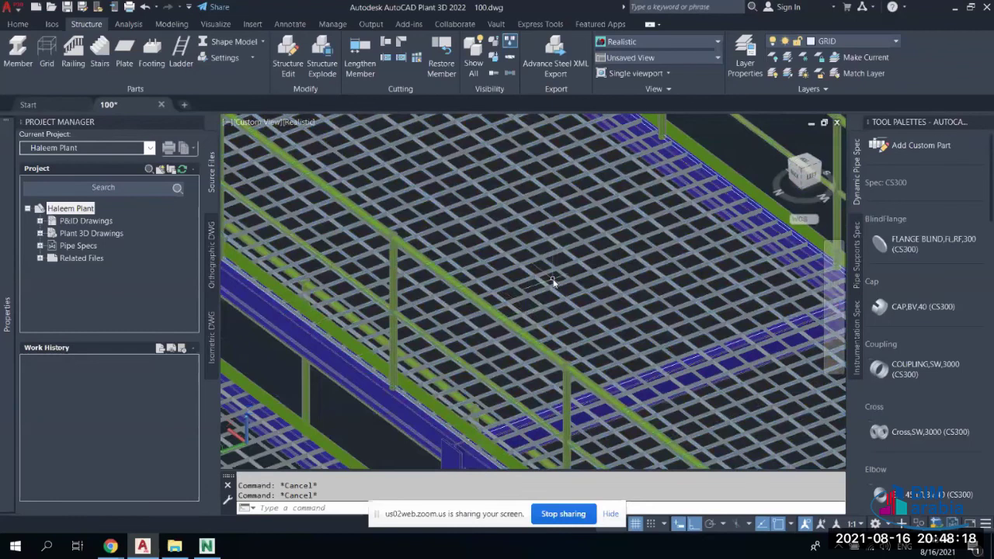
pyautogui.click(553, 281)
pyautogui.moveTo(9, 349)
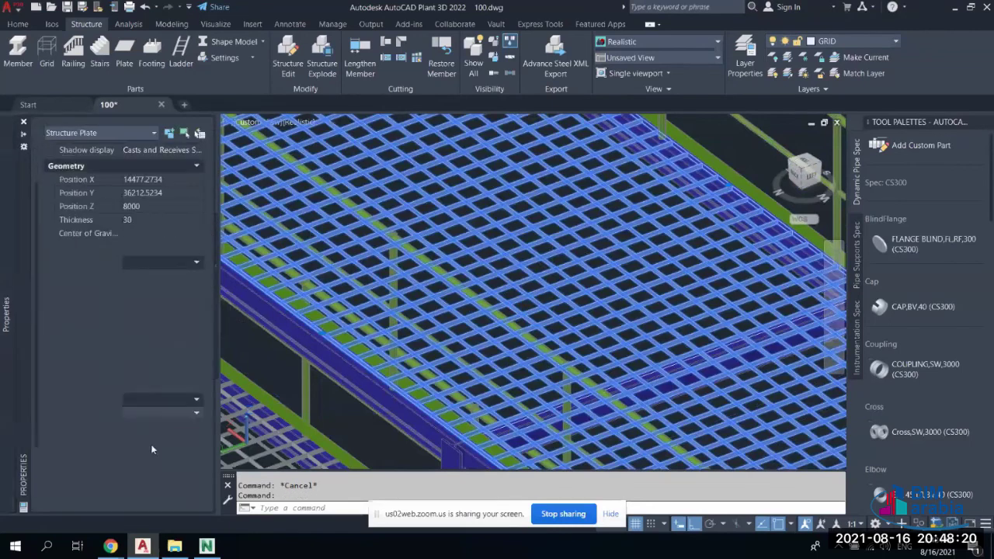
pyautogui.click(133, 490)
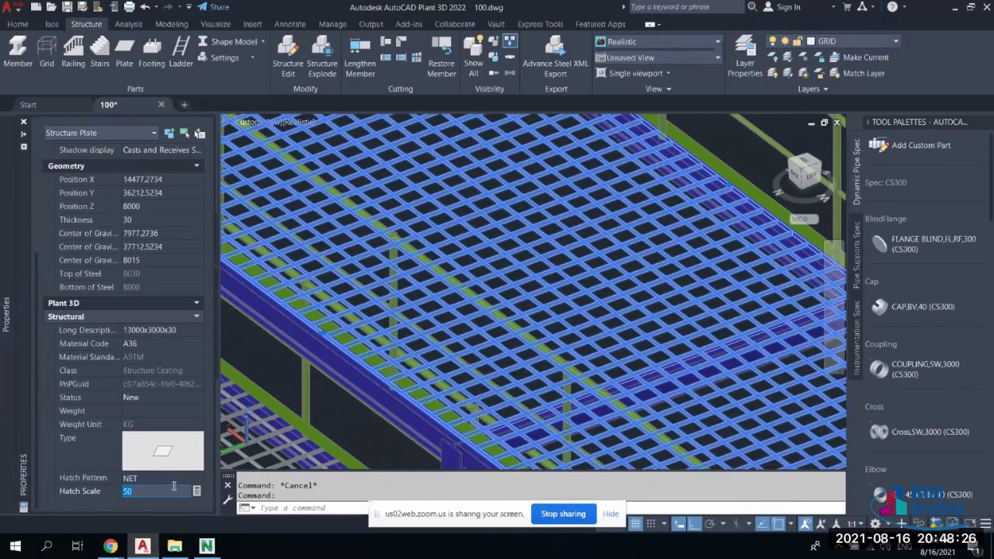
pyautogui.press('Return')
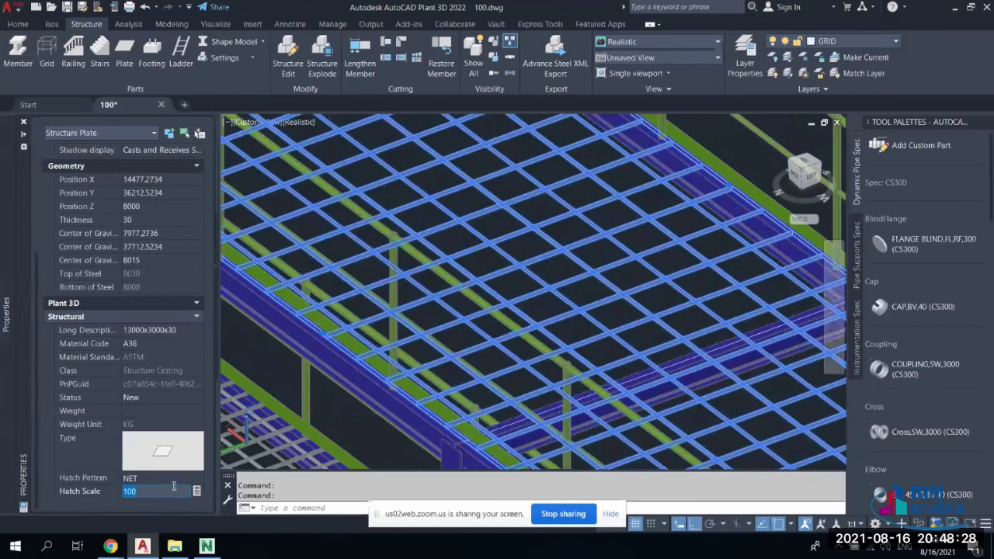
pyautogui.scroll(-6, 588, 250)
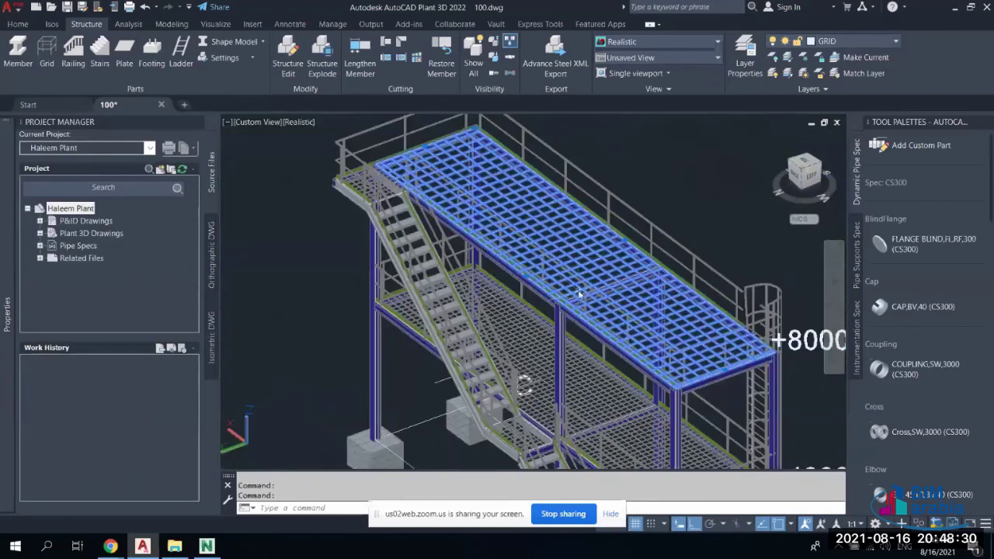
pyautogui.press('Escape')
pyautogui.press('Escape')
pyautogui.scroll(5, 566, 251)
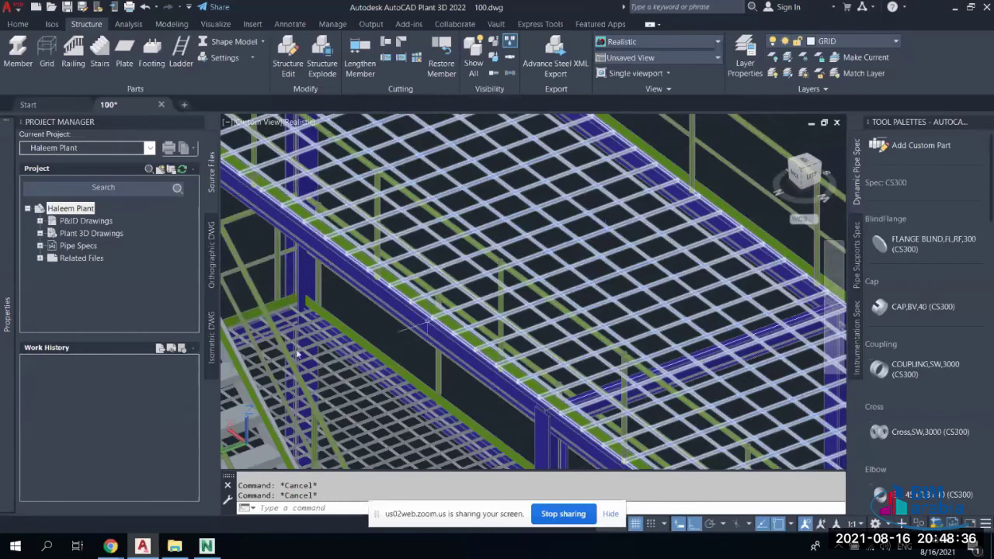
pyautogui.moveTo(11, 411)
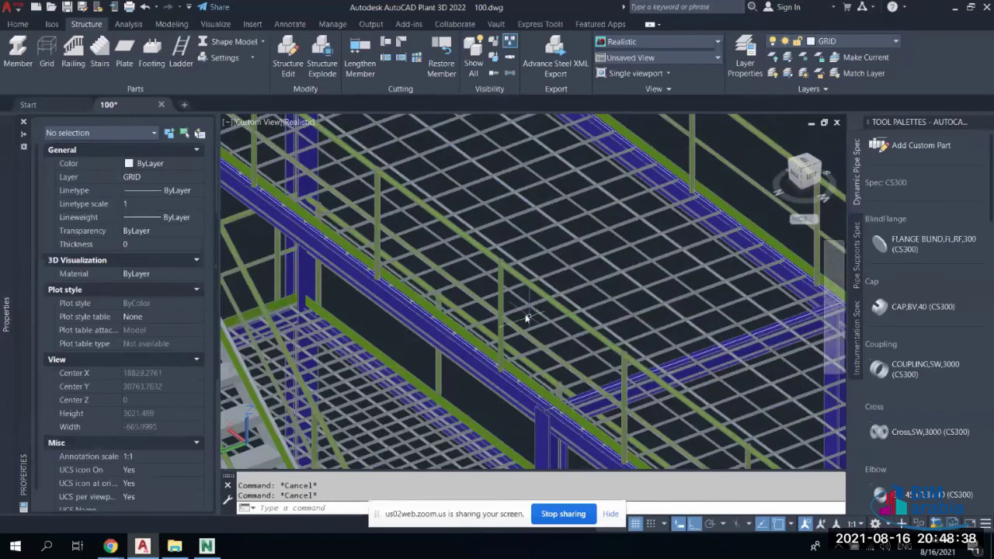
pyautogui.scroll(-8, 538, 270)
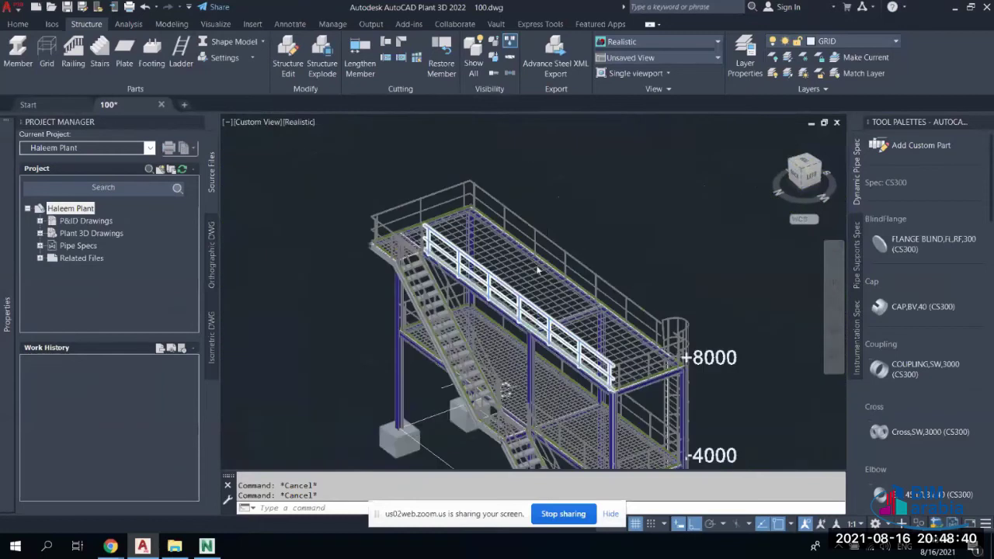
pyautogui.scroll(8, 538, 271)
pyautogui.scroll(2, 540, 267)
pyautogui.scroll(2, 540, 267)
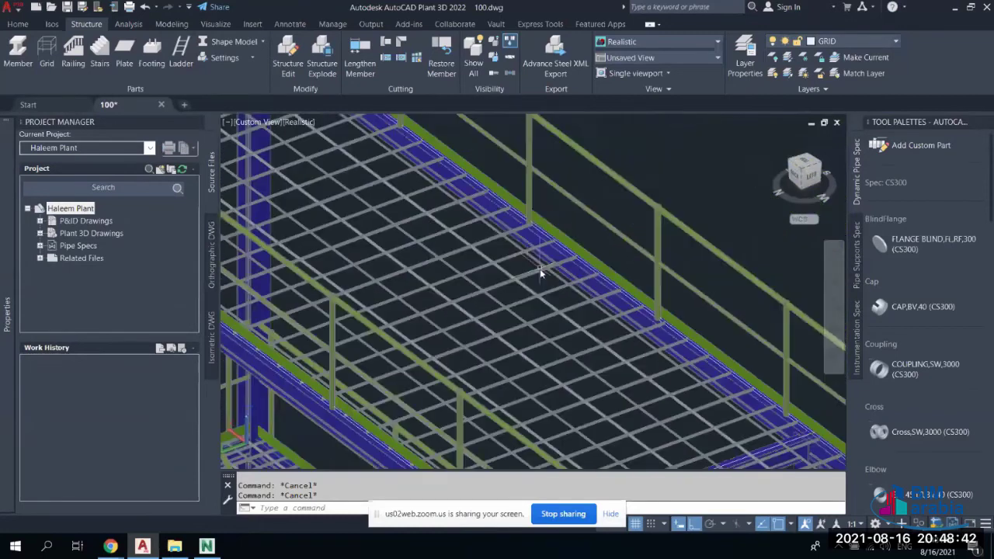
pyautogui.scroll(-2, 542, 273)
pyautogui.scroll(2, 540, 272)
pyautogui.scroll(-8, 540, 272)
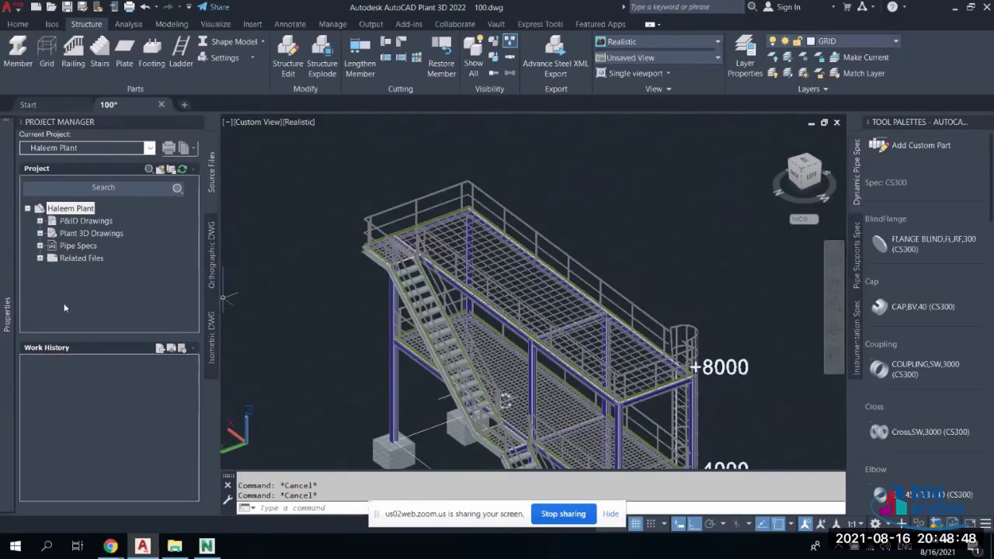
pyautogui.moveTo(4, 311)
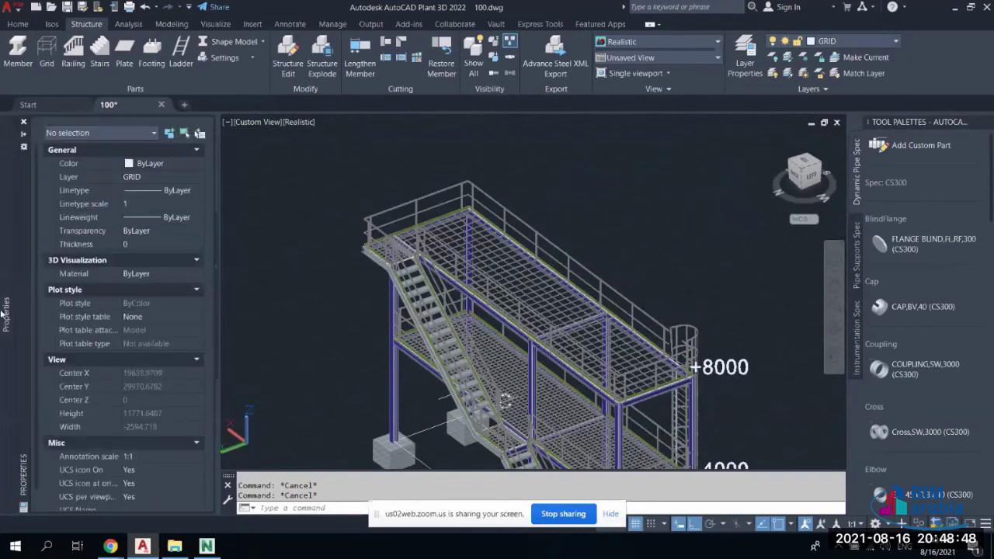
pyautogui.click(233, 41)
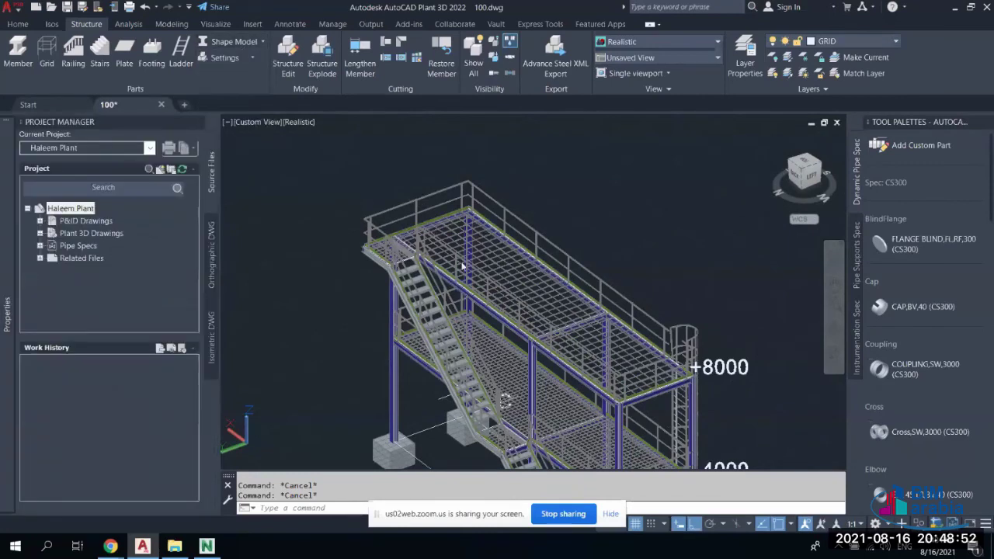
# Clear the selection, pan the model, and minimize AutoCAD to reveal the Zoom meeting
pyautogui.scroll(3, 543, 292)
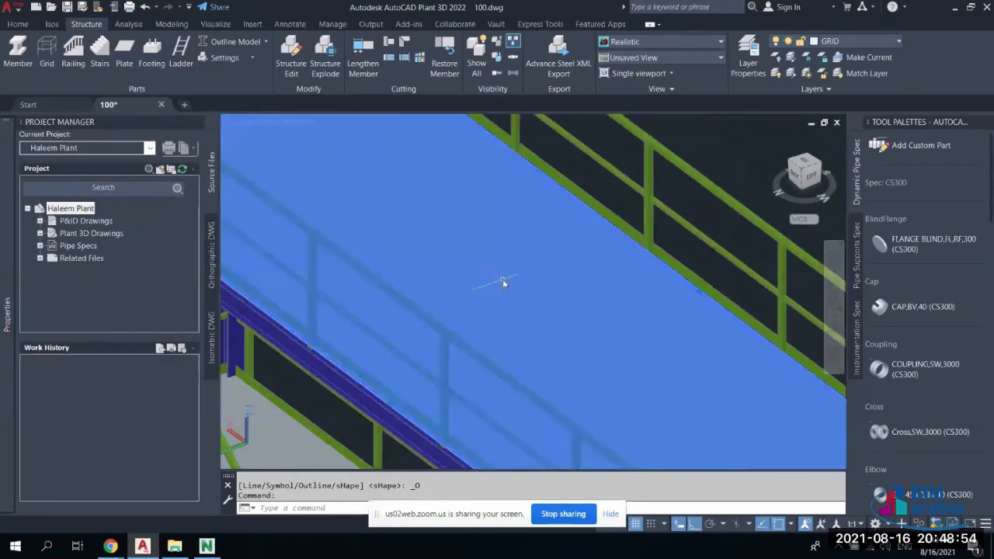
pyautogui.scroll(-4, 522, 219)
pyautogui.scroll(-3, 561, 215)
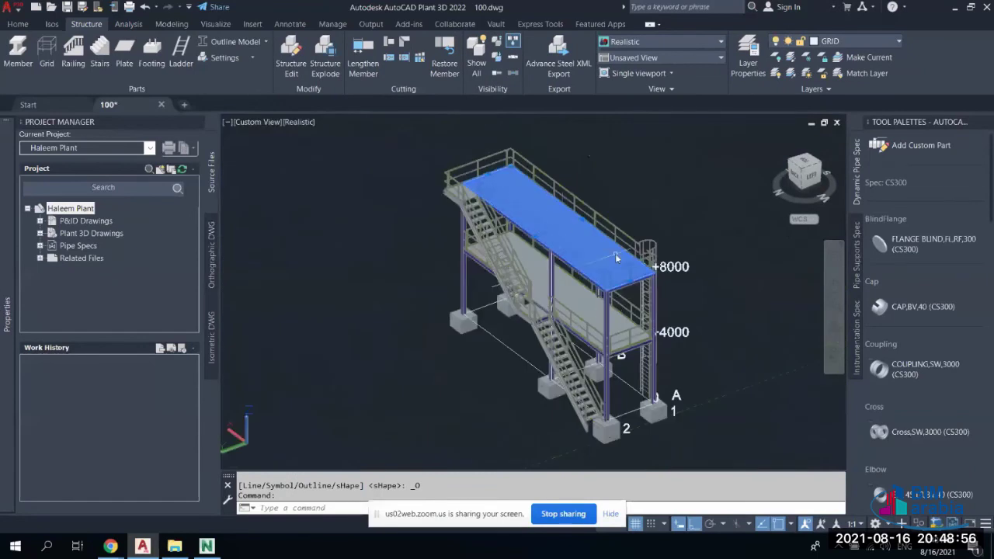
pyautogui.press('Escape')
pyautogui.moveTo(498, 392); pyautogui.dragTo(415, 306, button='middle')
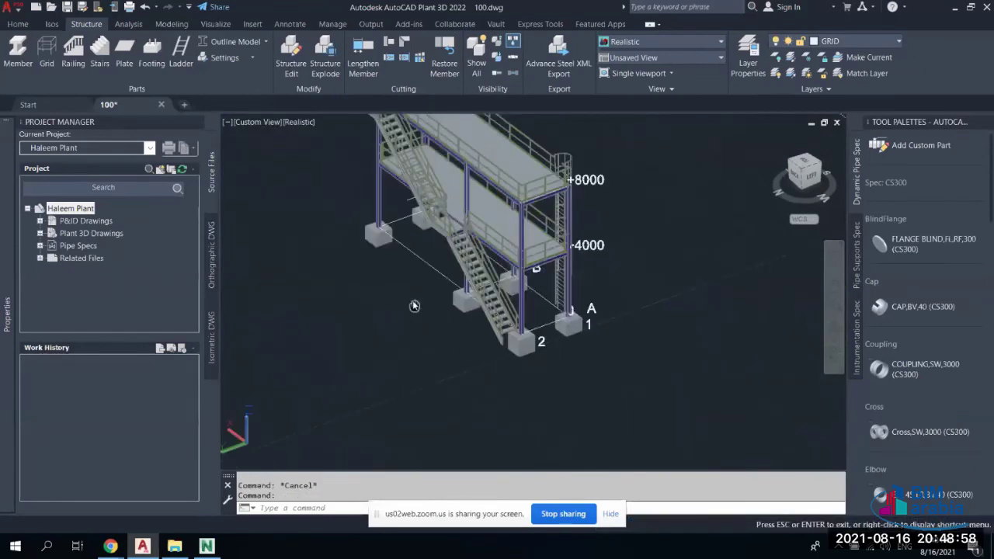
pyautogui.click(141, 547)
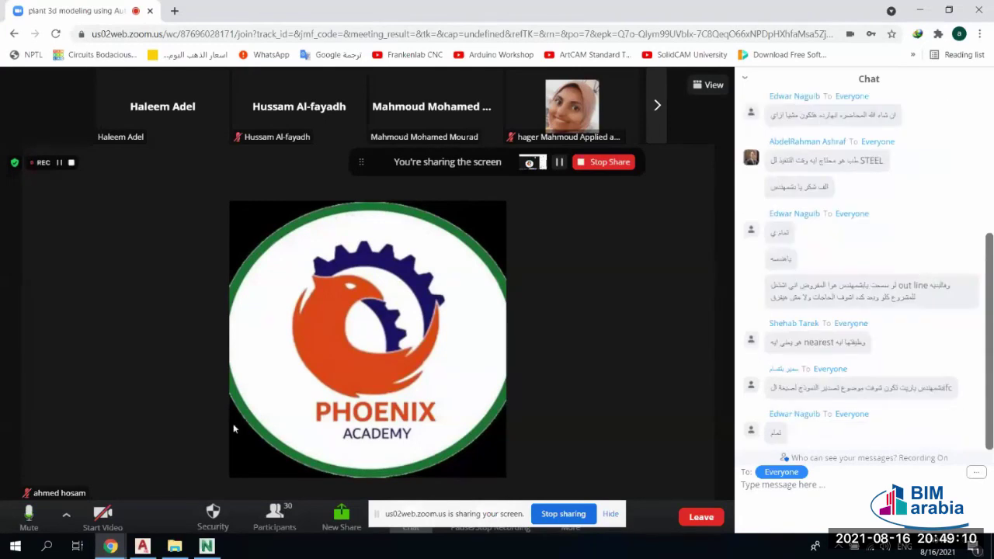
# Restore the AutoCAD Plant 3D platform drawing from the taskbar
pyautogui.click(142, 547)
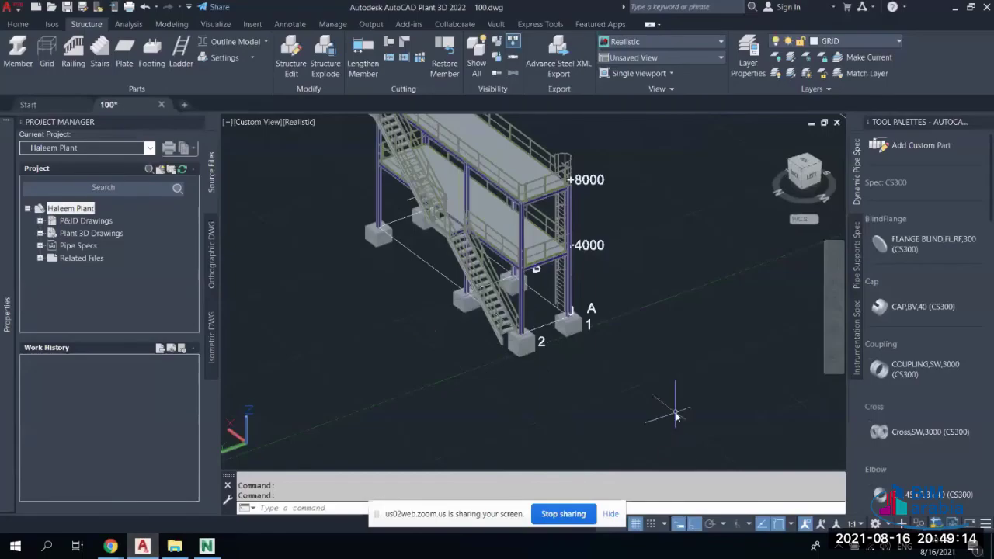
# Draw a long line between two points in empty space beside the structure
pyautogui.click(790, 526)
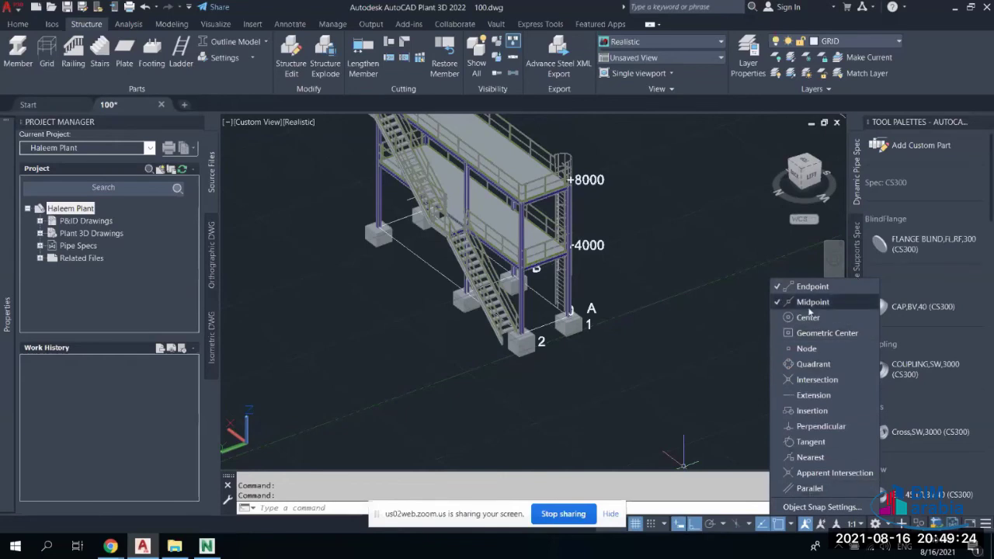
pyautogui.press('Escape')
pyautogui.press('Escape')
pyautogui.scroll(-4, 671, 336)
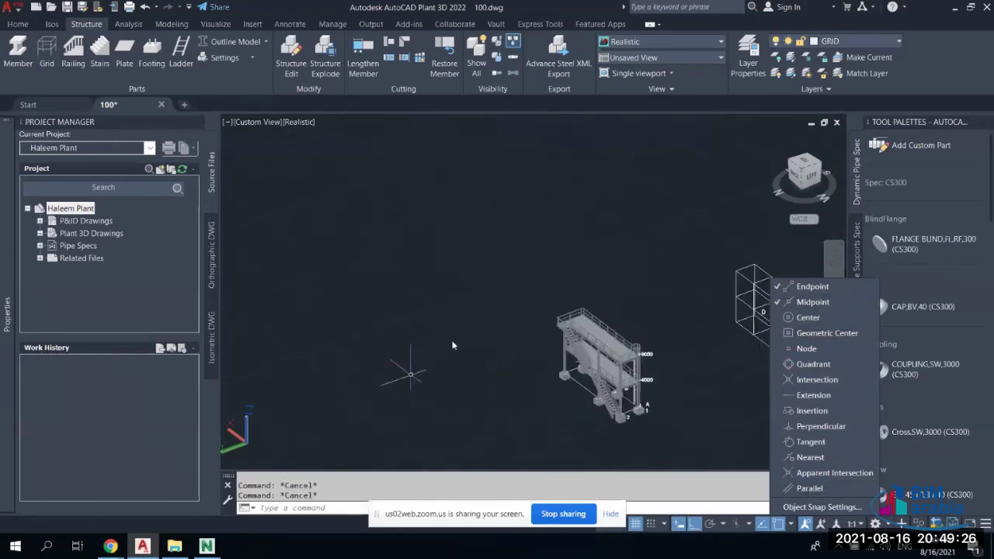
pyautogui.scroll(2, 480, 305)
pyautogui.scroll(3, 435, 306)
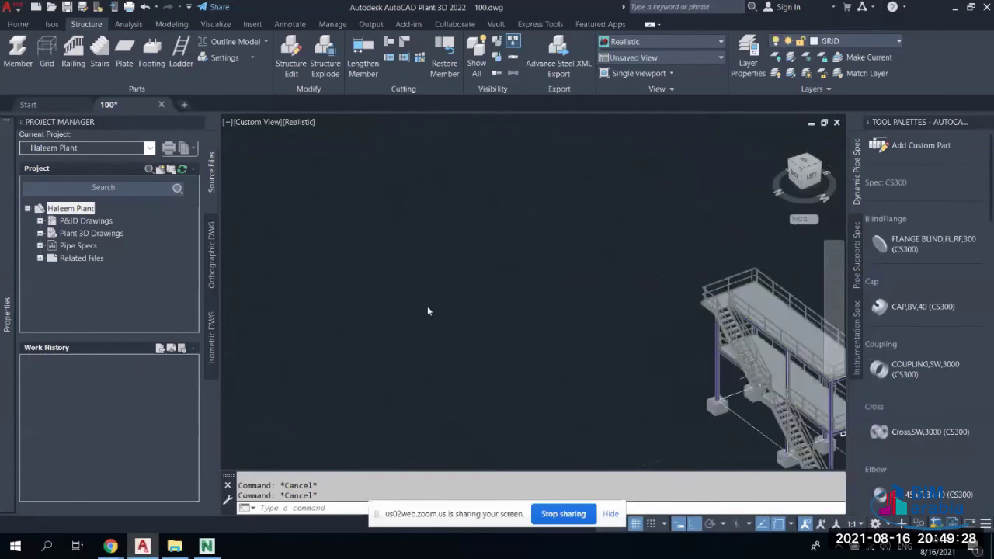
pyautogui.write('l')
pyautogui.press('Return')
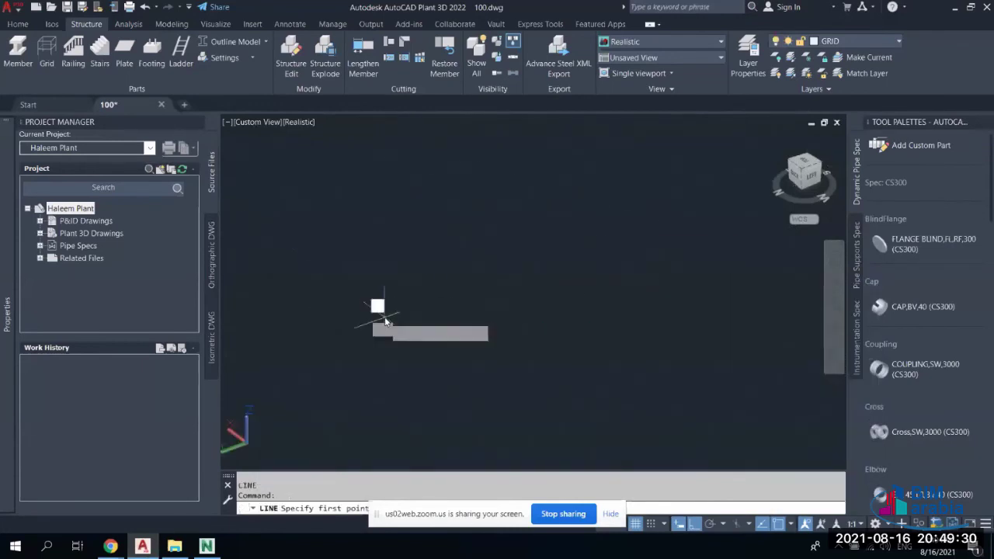
pyautogui.click(386, 317)
pyautogui.click(635, 226)
pyautogui.press('Escape')
pyautogui.moveTo(477, 288)
pyautogui.mouseDown(button='middle')
pyautogui.moveTo(389, 328)
pyautogui.moveTo(382, 350)
pyautogui.moveTo(344, 353)
pyautogui.mouseUp(button='middle')
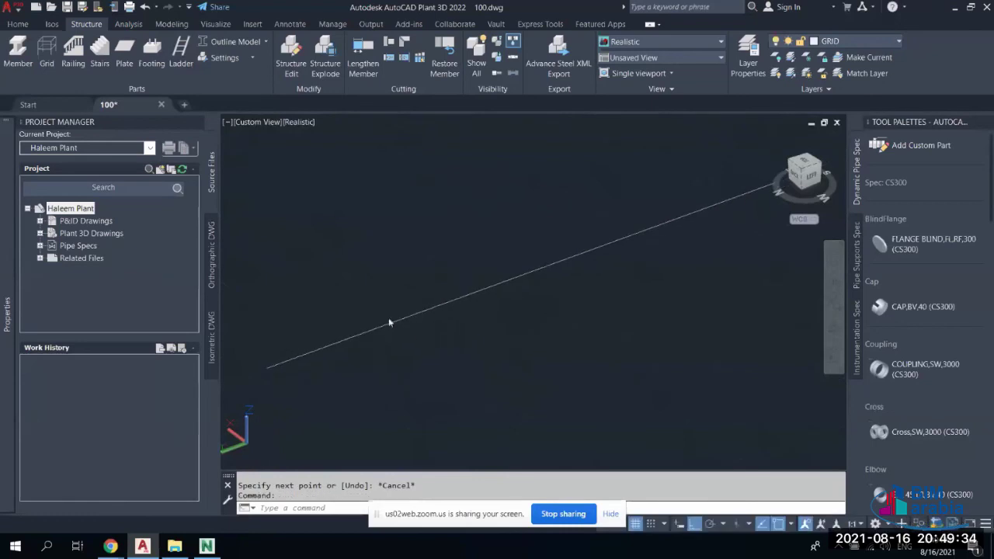
# Turn object snap off, draw a short crossing line, then delete it
pyautogui.click(792, 525)
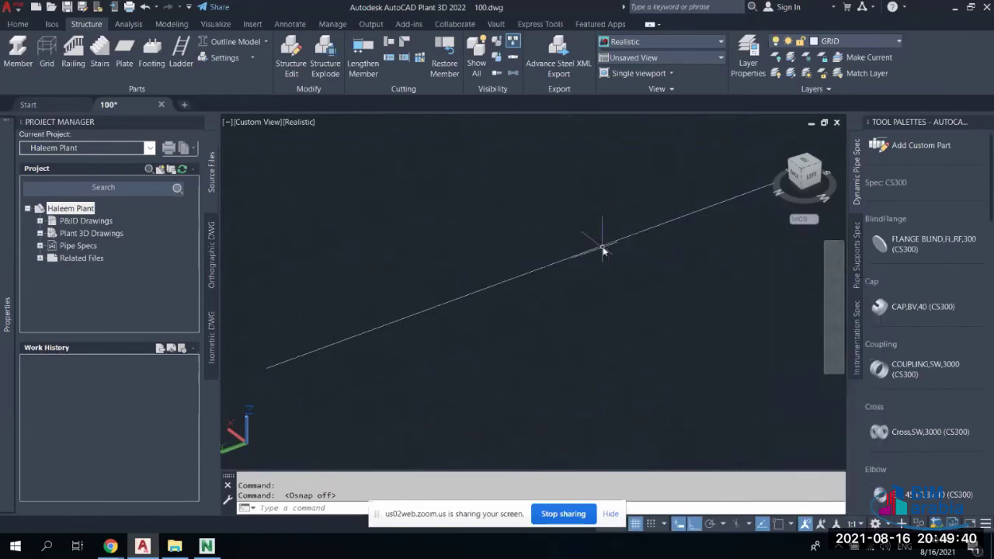
pyautogui.write('l')
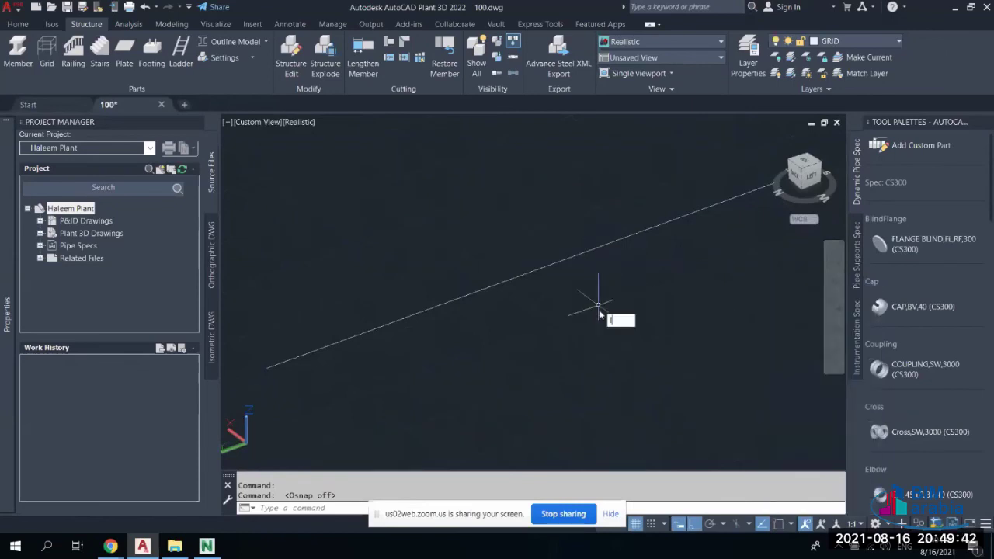
pyautogui.press('Return')
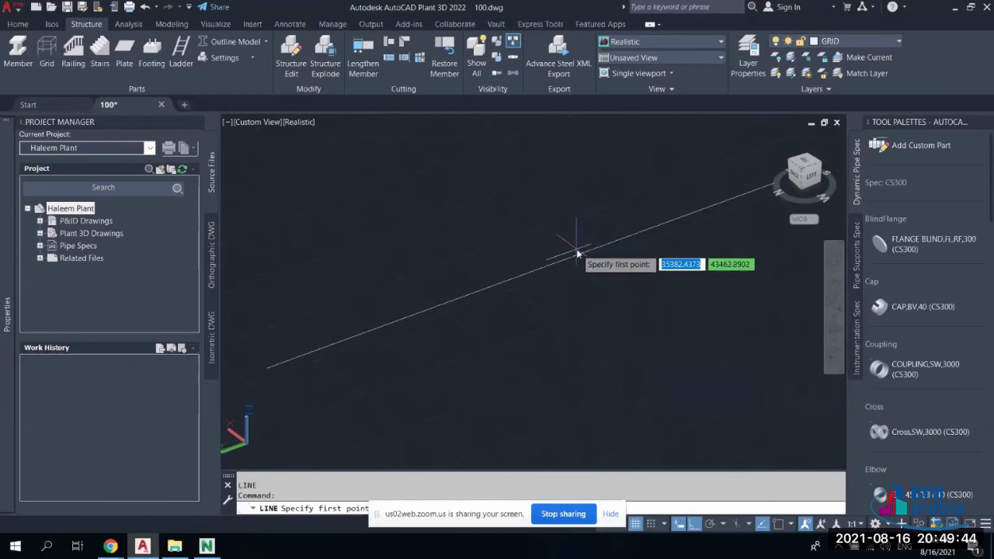
pyautogui.click(576, 255)
pyautogui.click(614, 313)
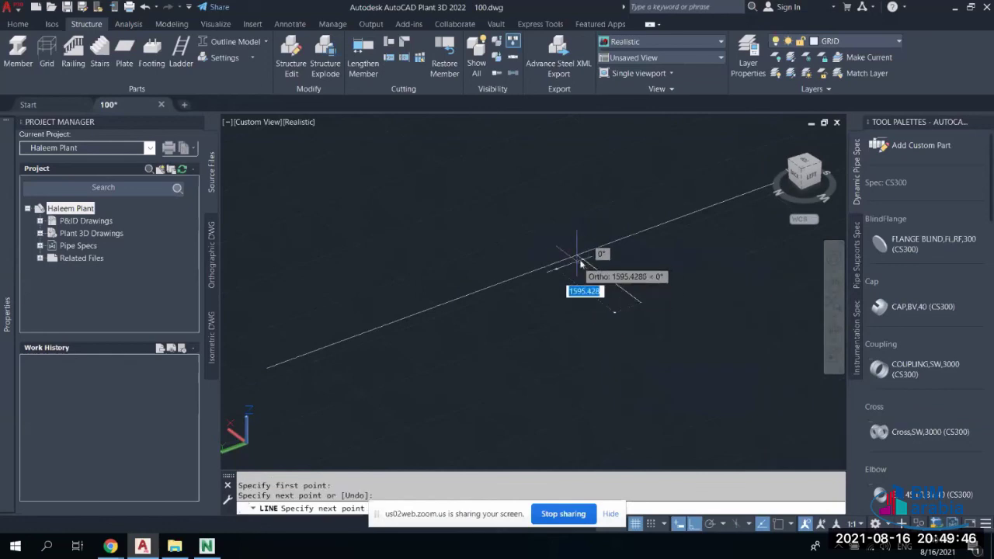
pyautogui.press('Escape')
pyautogui.scroll(5, 582, 259)
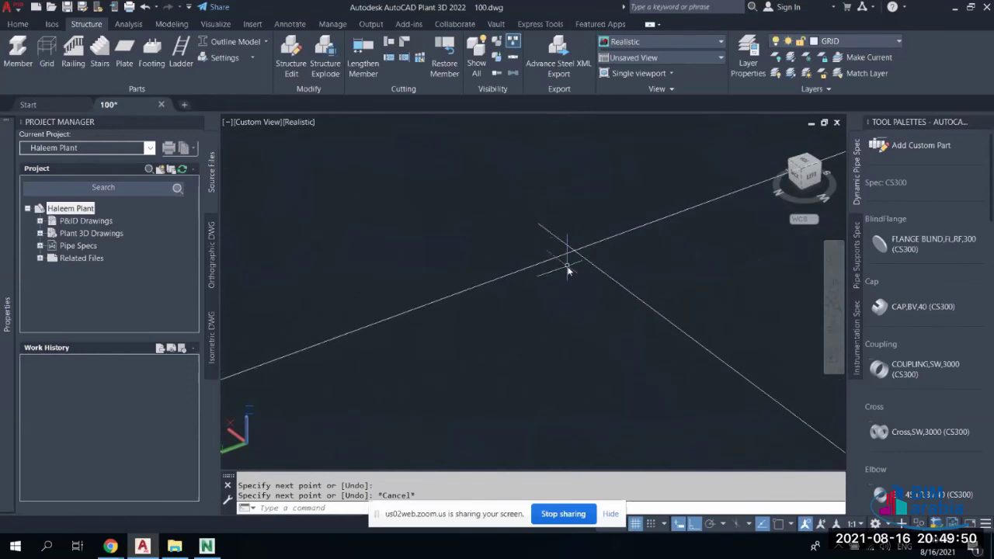
pyautogui.press('Escape')
pyautogui.press('Escape')
pyautogui.click(628, 292)
pyautogui.press('Delete')
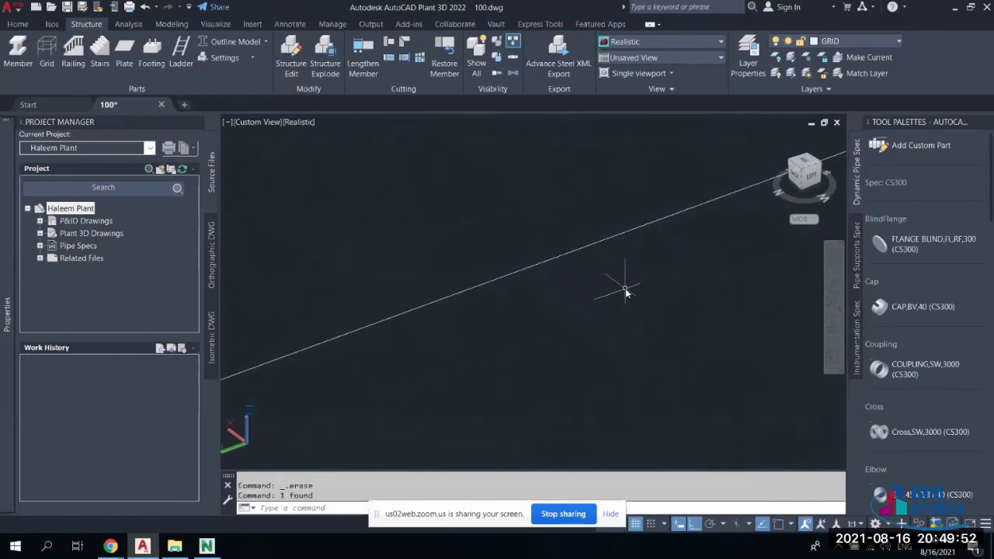
pyautogui.moveTo(626, 285); pyautogui.dragTo(604, 322, button='middle')
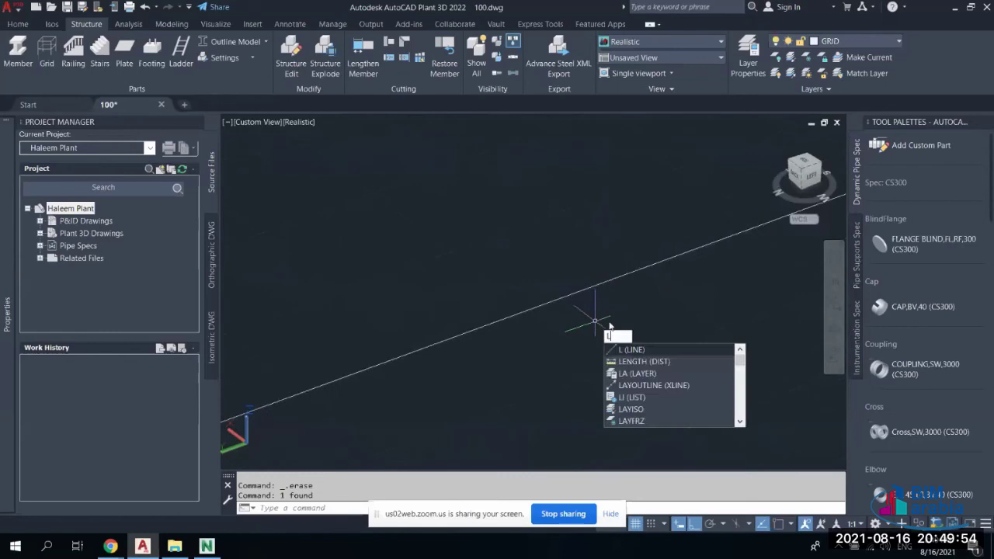
# Turn object snapping back on with F3 and start a line at the long line's endpoint
pyautogui.press('Return')
pyautogui.scroll(-2, 528, 369)
pyautogui.moveTo(479, 396); pyautogui.dragTo(586, 279, button='middle')
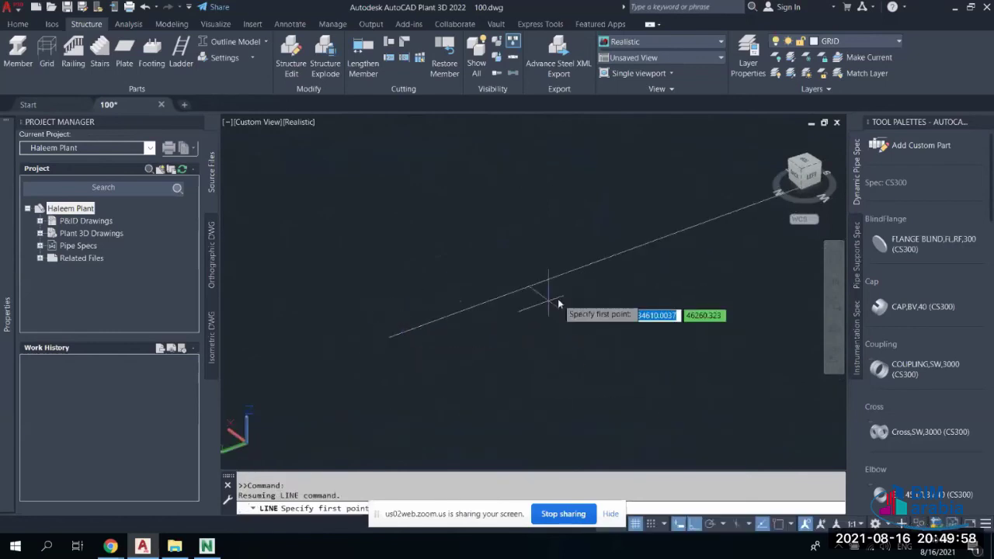
pyautogui.moveTo(548, 309); pyautogui.dragTo(362, 383, button='middle')
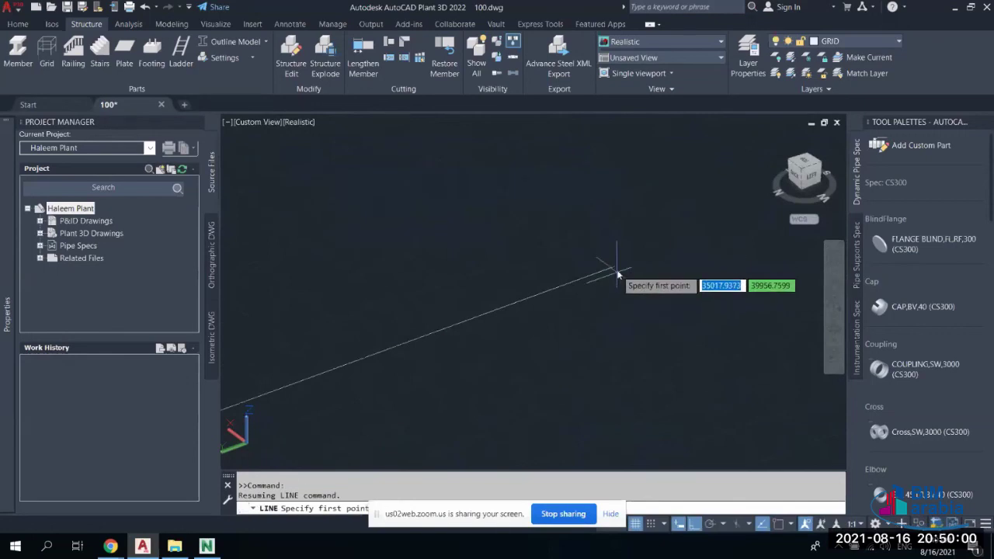
pyautogui.click(790, 525)
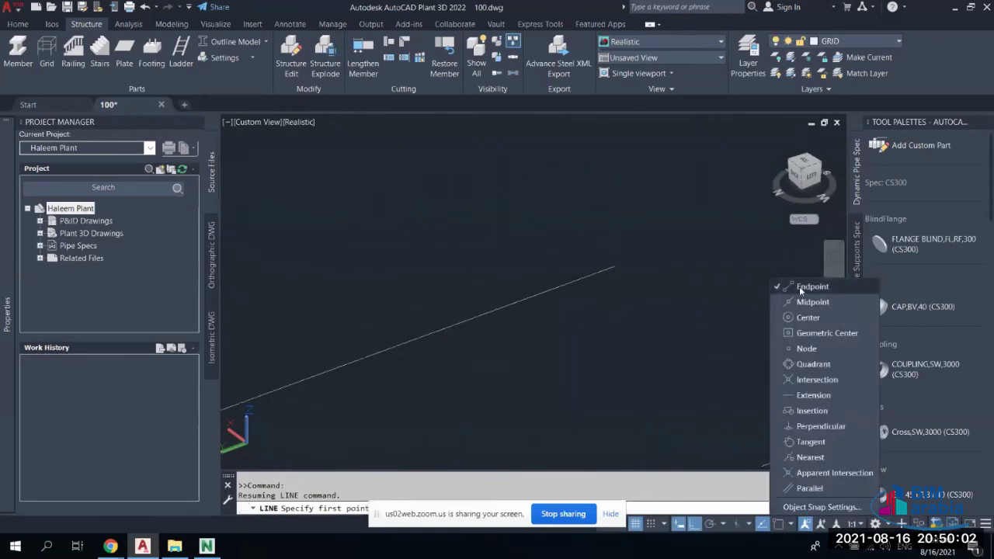
pyautogui.click(793, 529)
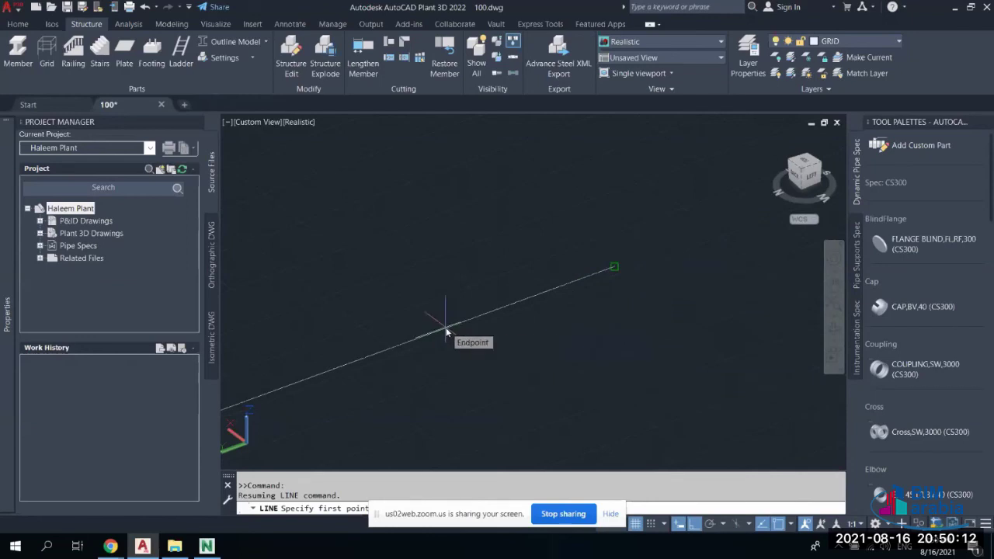
pyautogui.press('F3')
pyautogui.click(613, 267)
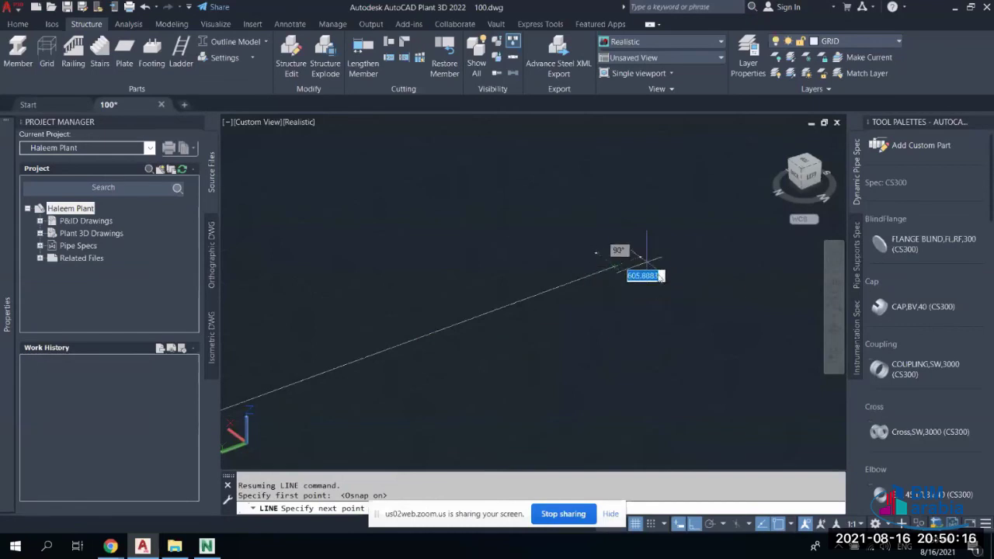
# Restart LINE, snap to the reference line's endpoint, and cancel before the second point
pyautogui.click(788, 524)
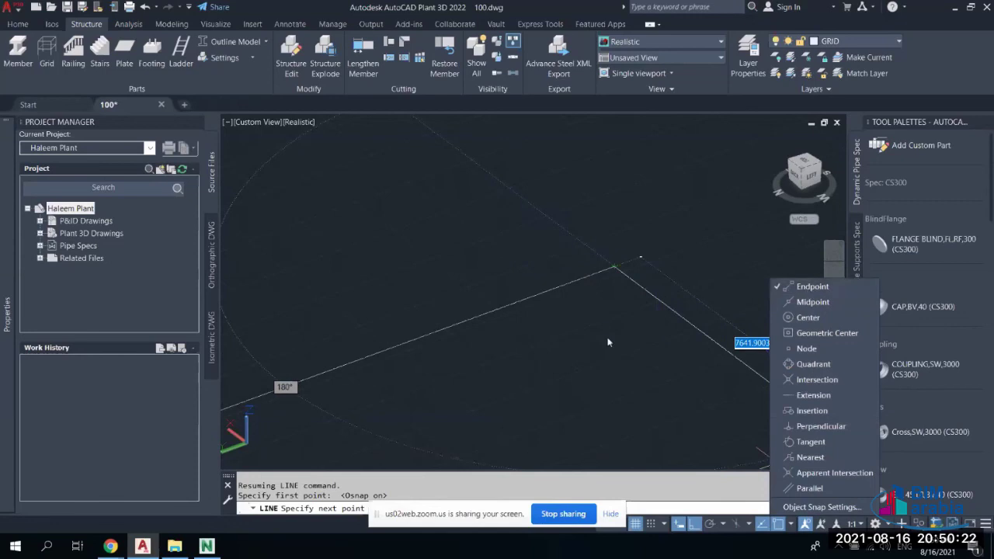
pyautogui.press('Escape')
pyautogui.press('Escape')
pyautogui.scroll(-3, 580, 339)
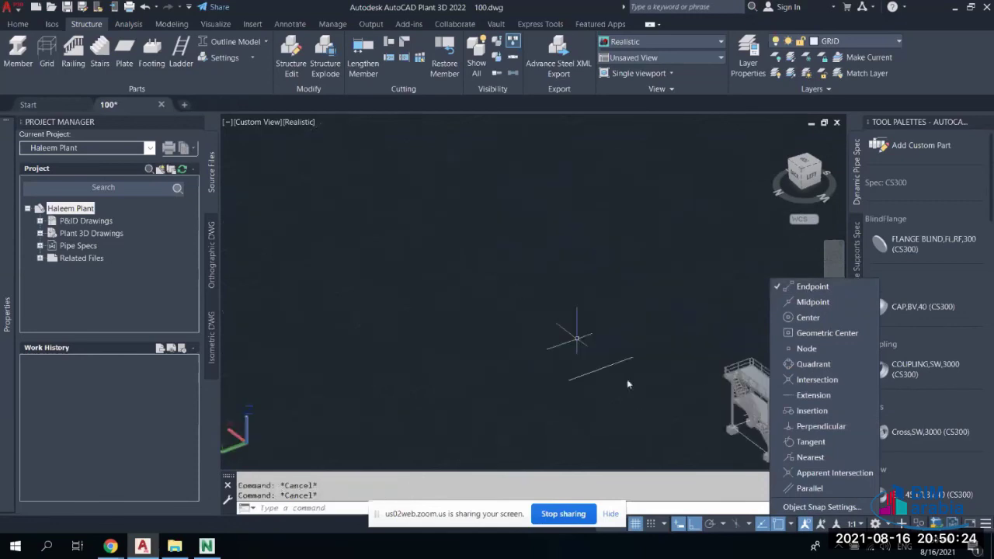
pyautogui.scroll(4, 627, 379)
pyautogui.click(566, 350)
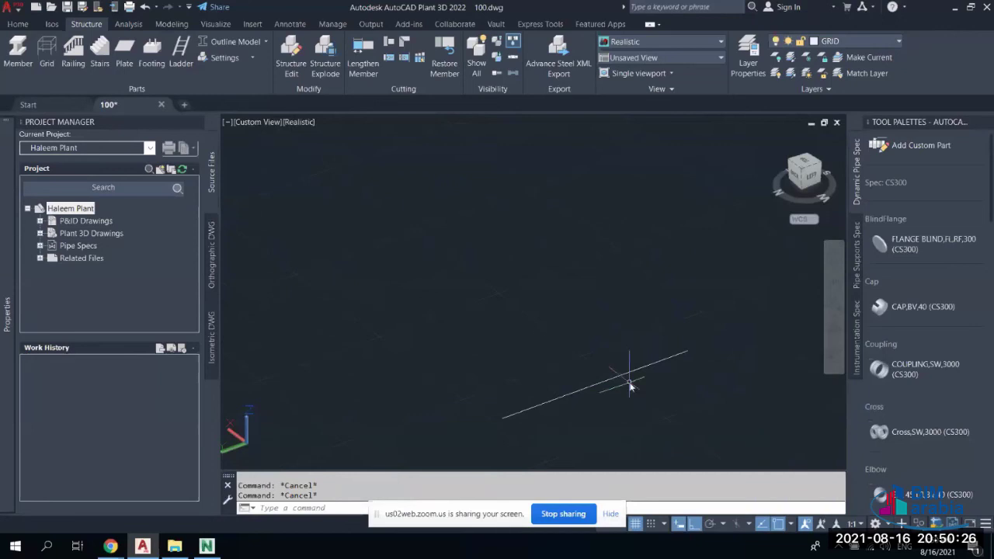
pyautogui.moveTo(641, 402); pyautogui.dragTo(567, 319, button='middle')
pyautogui.write('l')
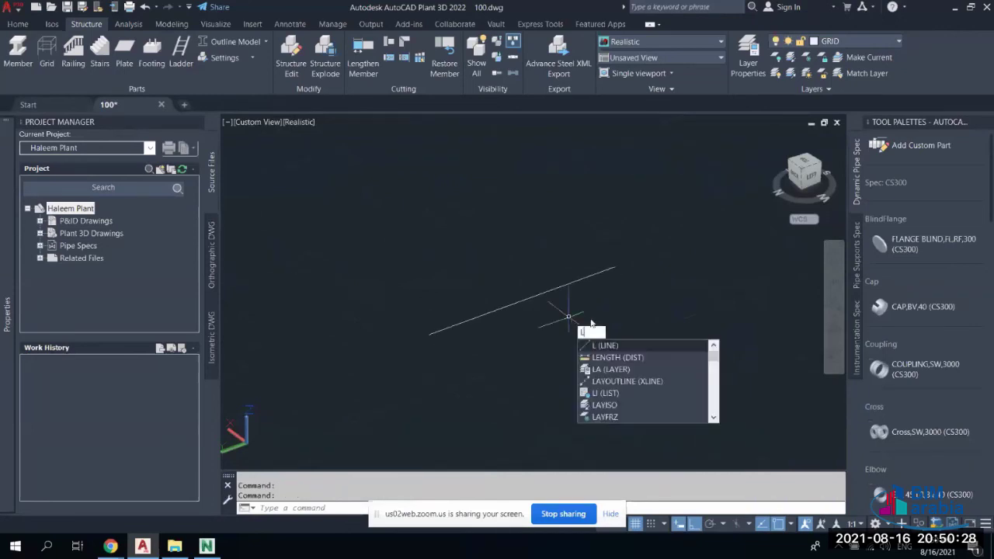
pyautogui.press('Return')
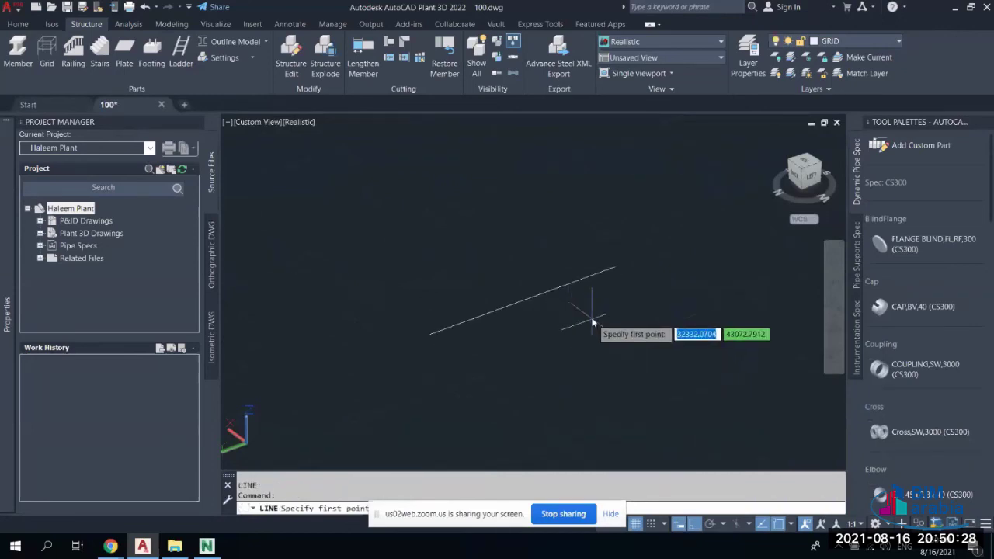
pyautogui.click(530, 304)
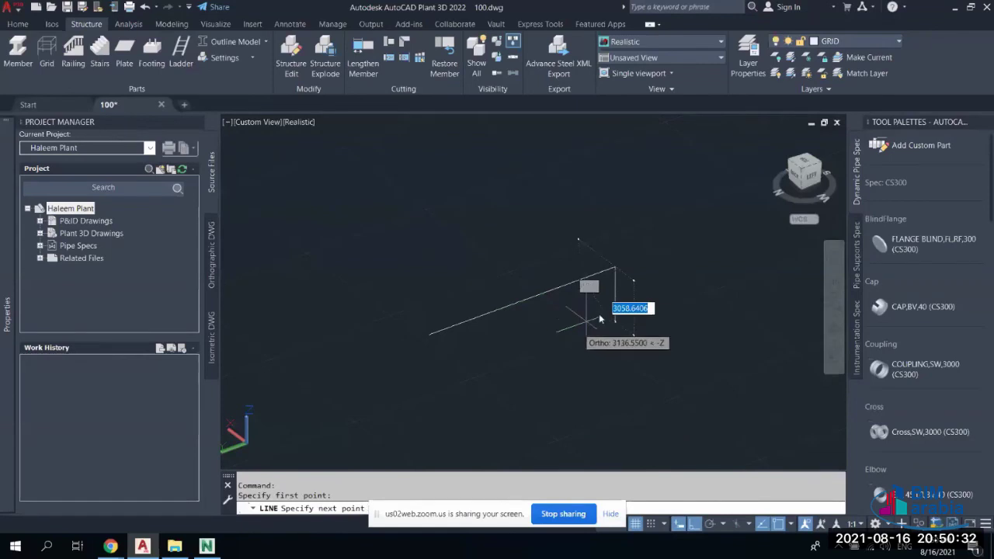
pyautogui.press('Escape')
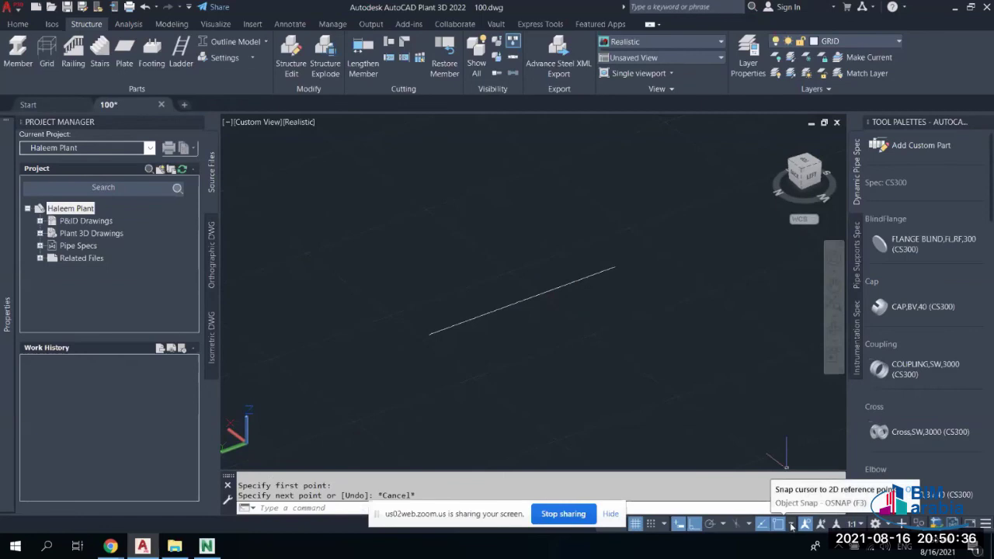
# Turn off Midpoint snapping in the object snap options
pyautogui.click(792, 526)
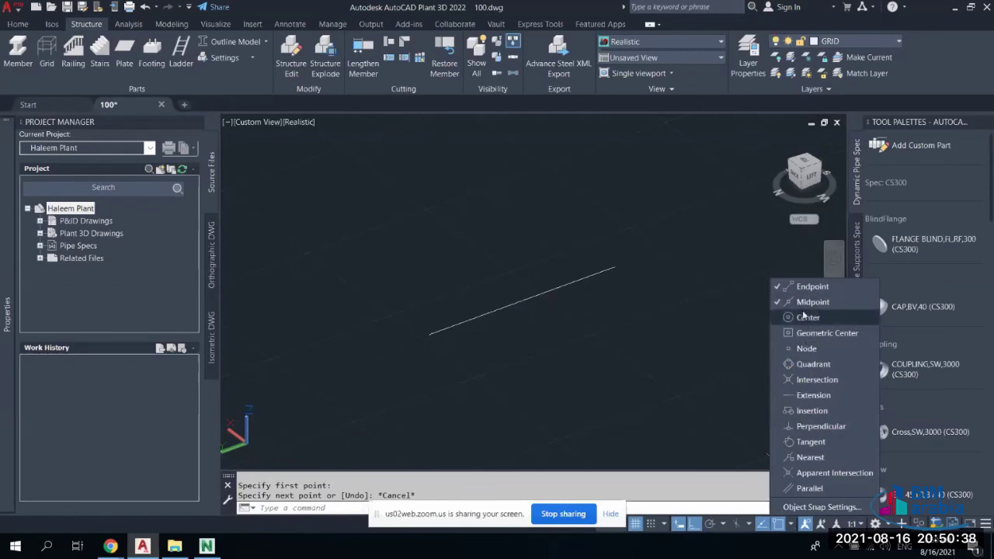
pyautogui.click(645, 335)
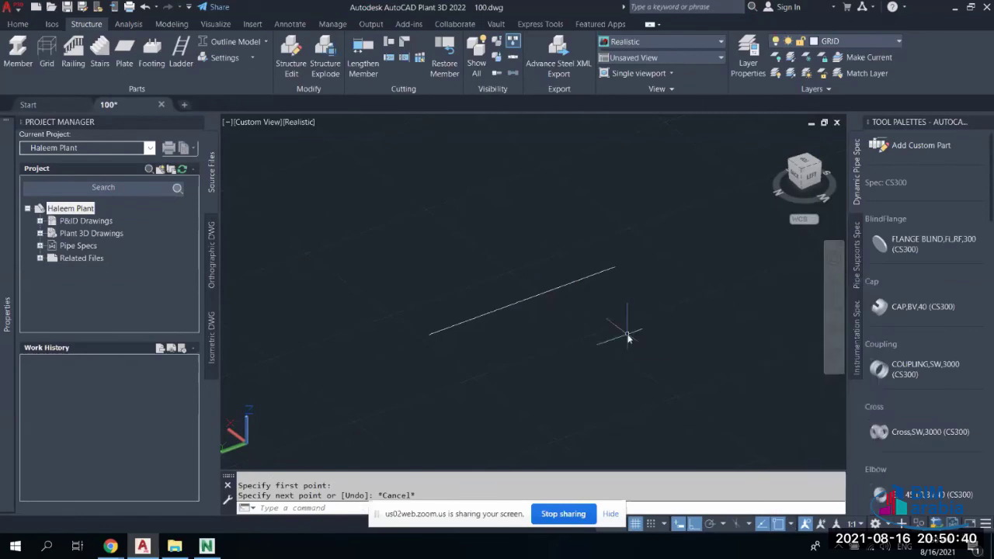
pyautogui.write('l')
pyautogui.press('Return')
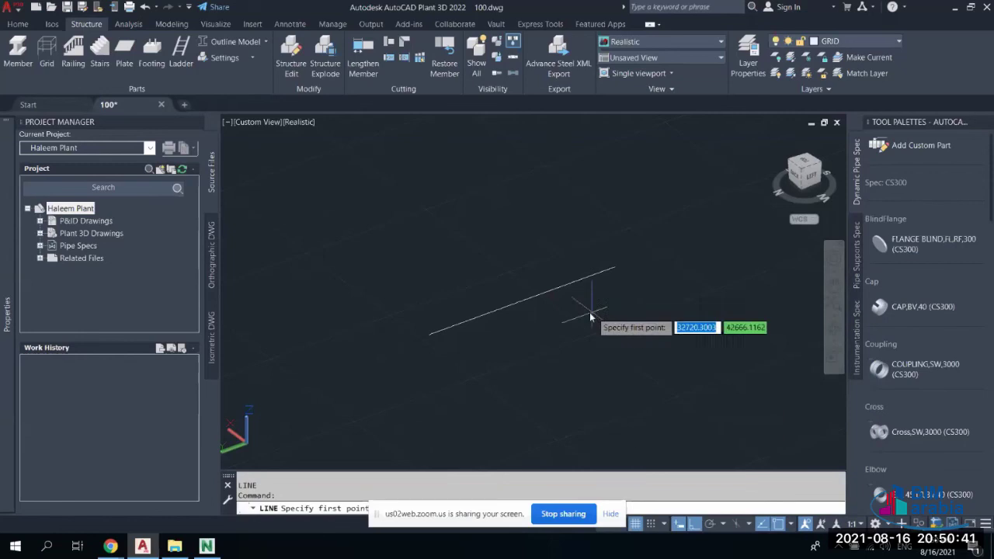
pyautogui.click(615, 270)
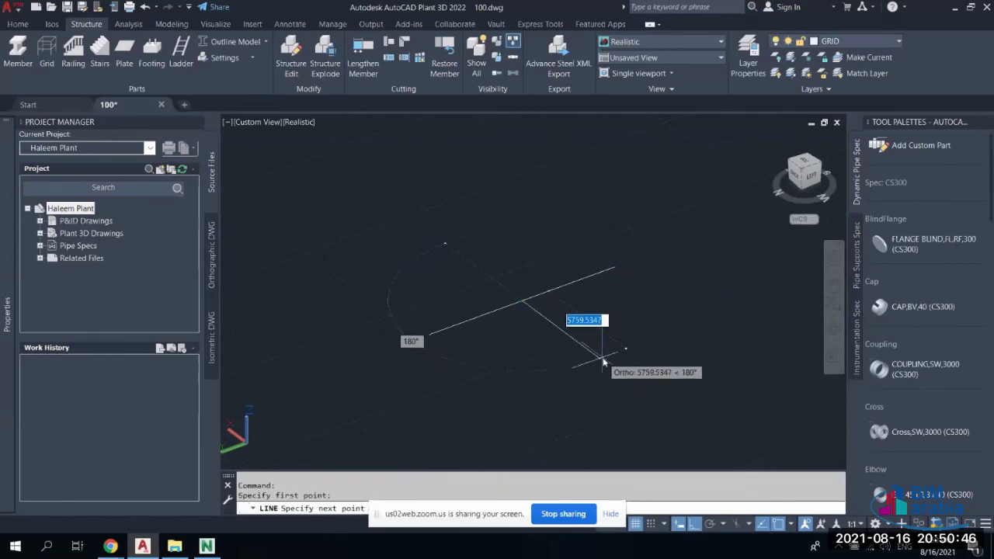
pyautogui.click(791, 526)
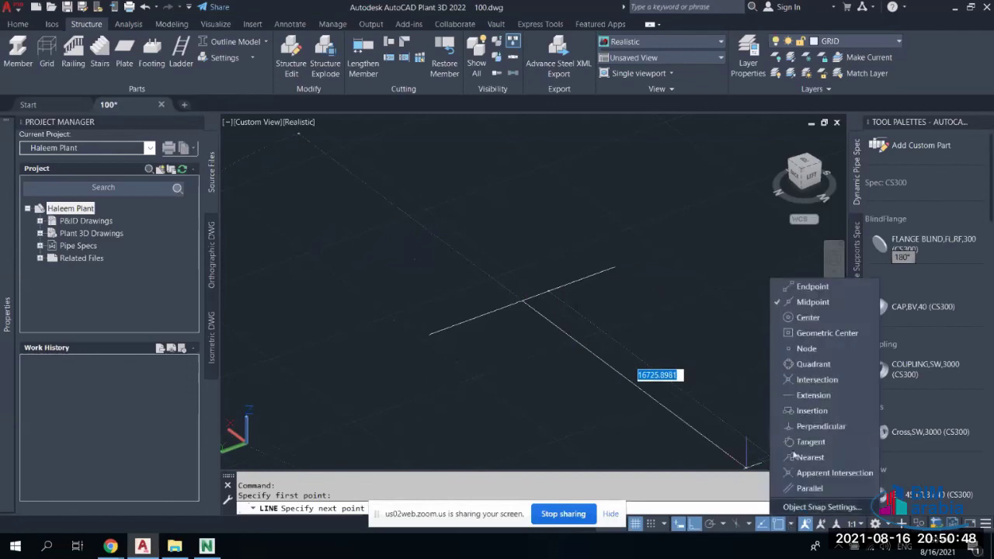
pyautogui.click(816, 303)
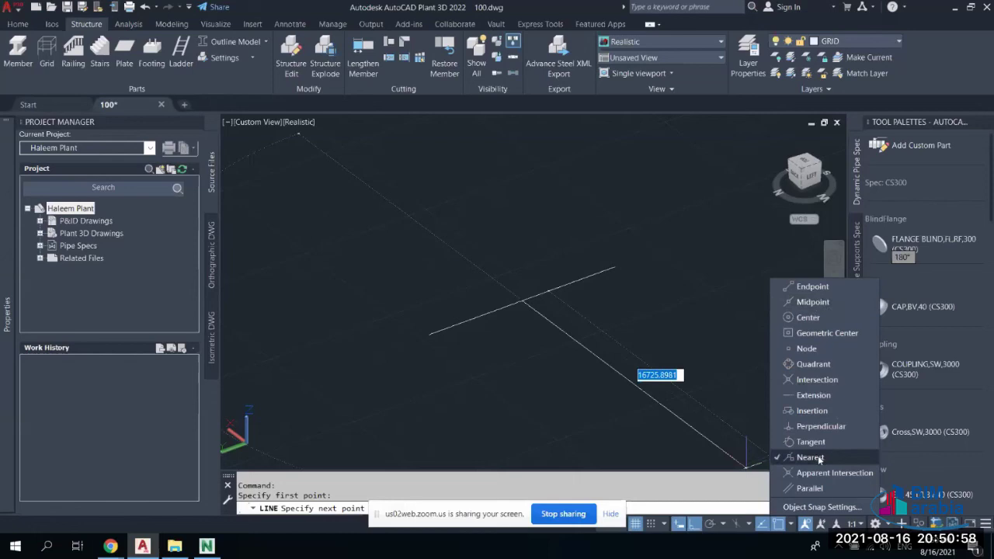
pyautogui.press('Escape')
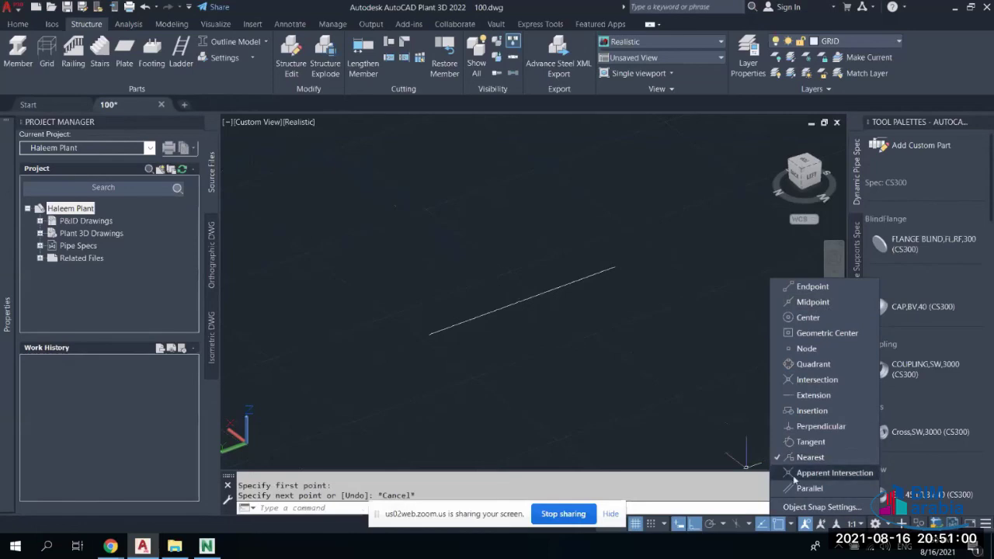
pyautogui.click(794, 475)
# Delete the stray short line segment lying near the long line
pyautogui.press('Return')
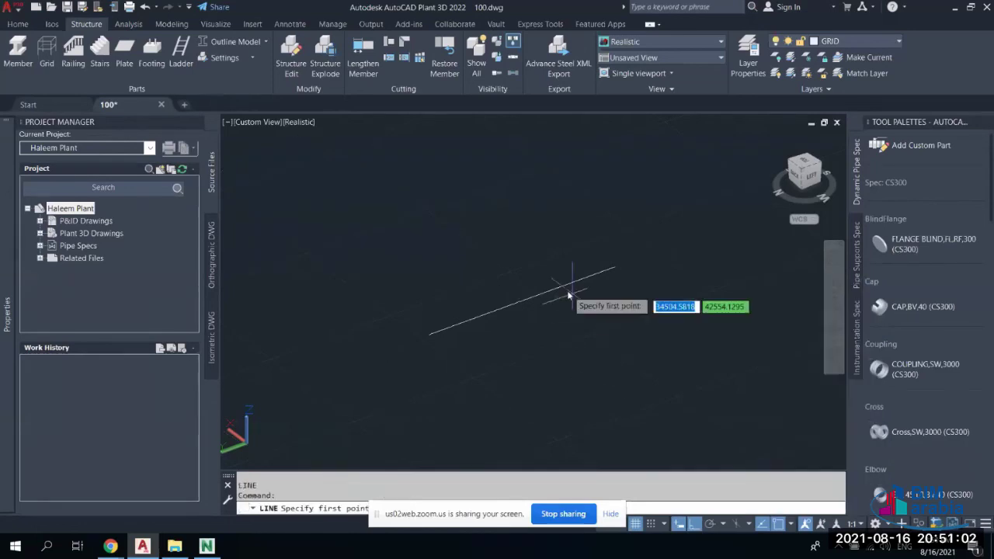
pyautogui.scroll(3, 573, 284)
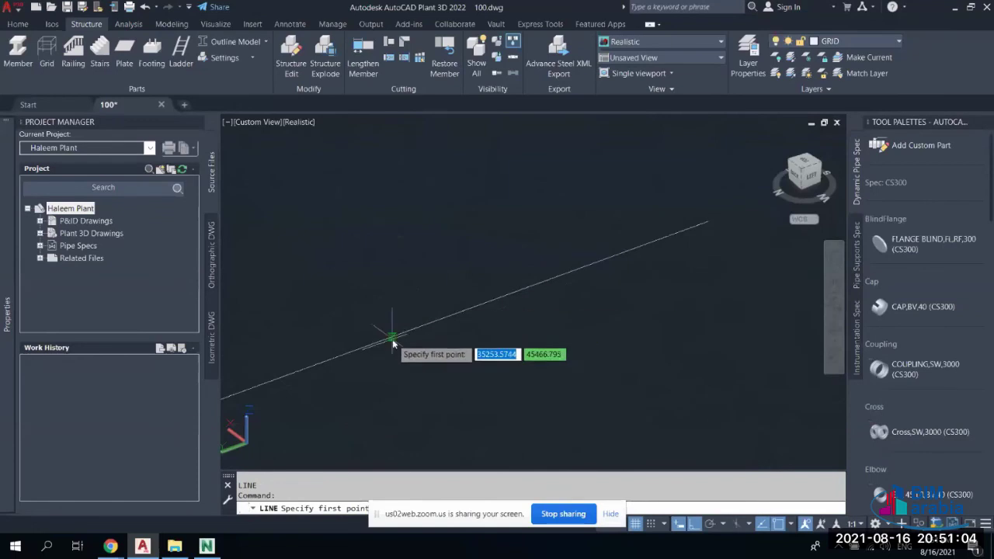
pyautogui.click(497, 319)
pyautogui.press('Escape')
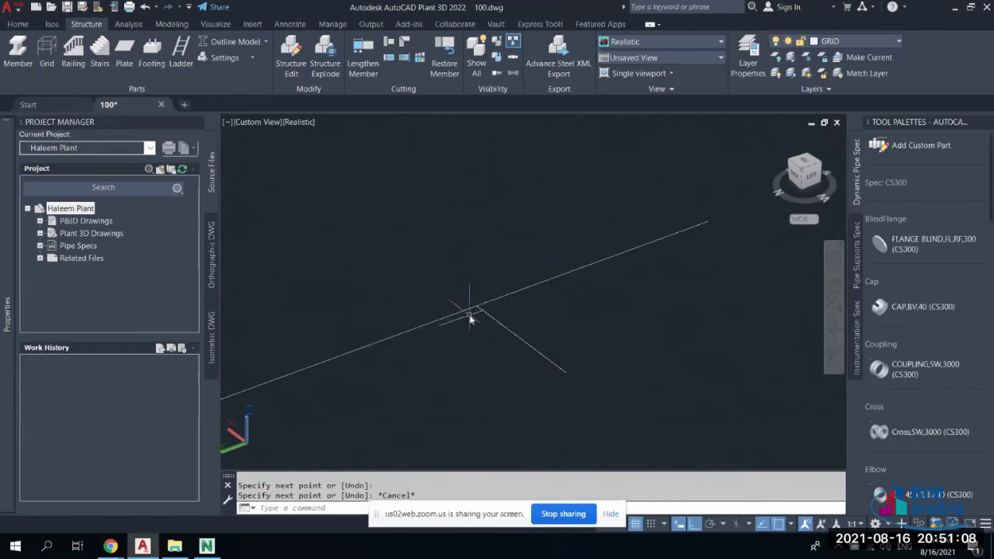
pyautogui.moveTo(469, 318)
pyautogui.mouseDown(button='middle')
pyautogui.moveTo(507, 275)
pyautogui.moveTo(483, 311)
pyautogui.mouseUp(button='middle')
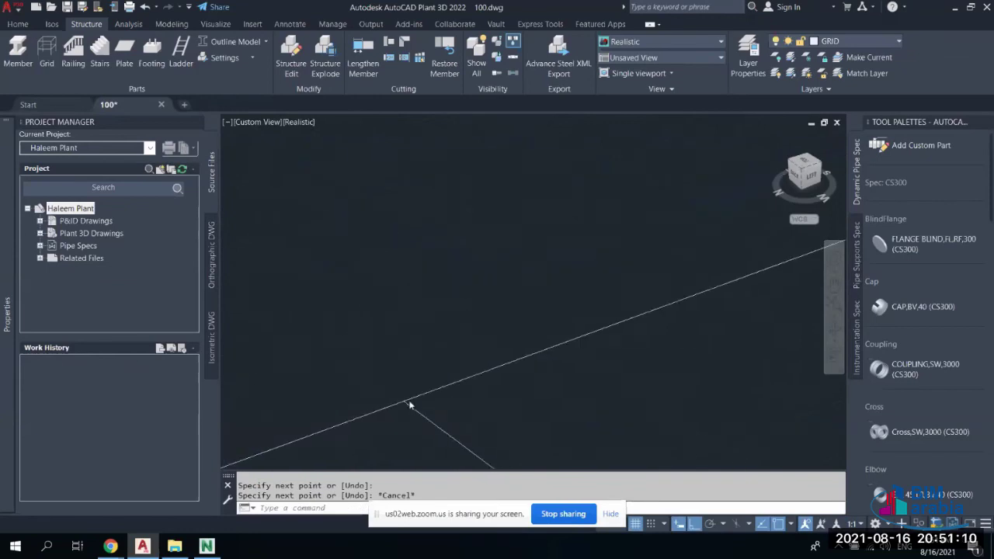
pyautogui.moveTo(411, 406); pyautogui.dragTo(455, 328, button='middle')
pyautogui.scroll(-4, 516, 362)
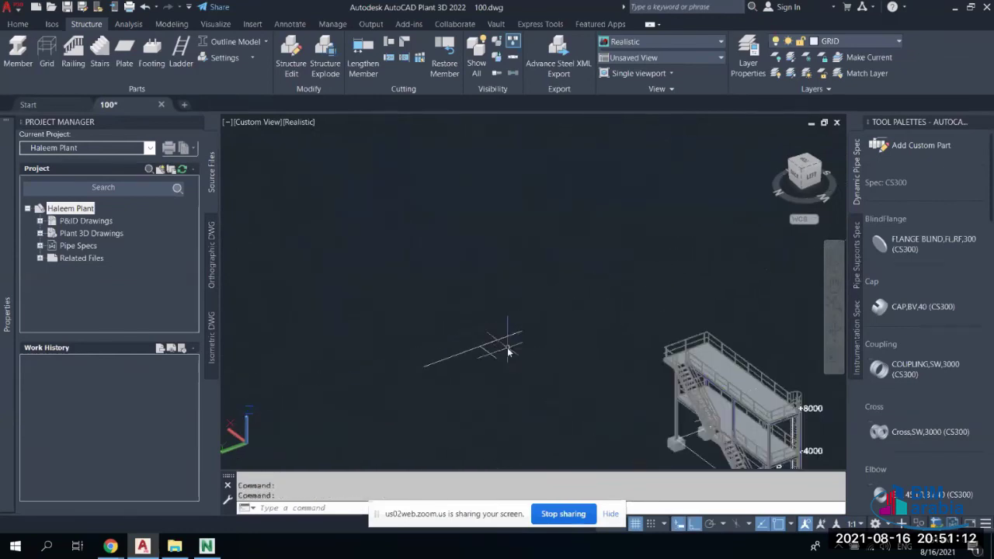
pyautogui.scroll(5, 507, 347)
pyautogui.click(487, 346)
pyautogui.click(483, 380)
pyautogui.click(504, 398)
pyautogui.press('Delete')
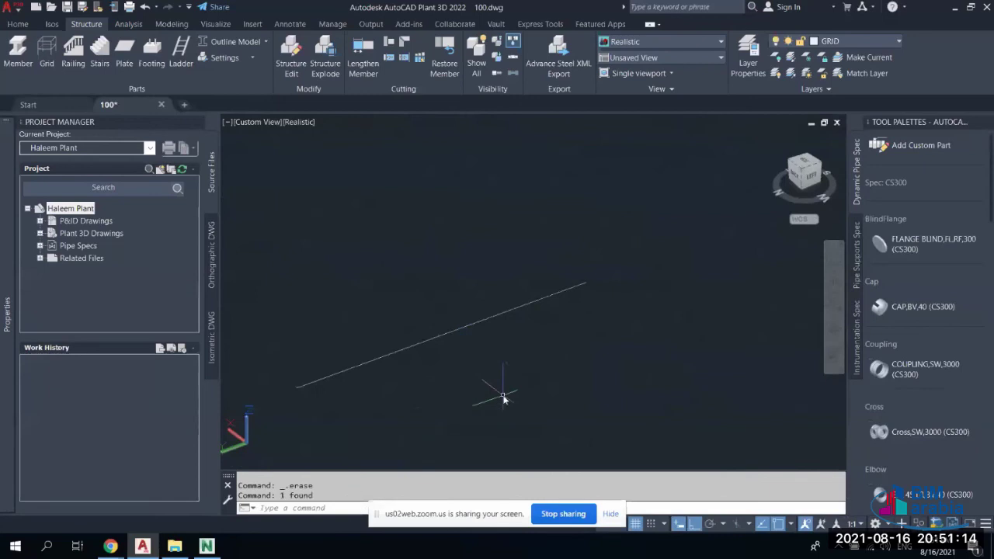
pyautogui.scroll(2, 447, 370)
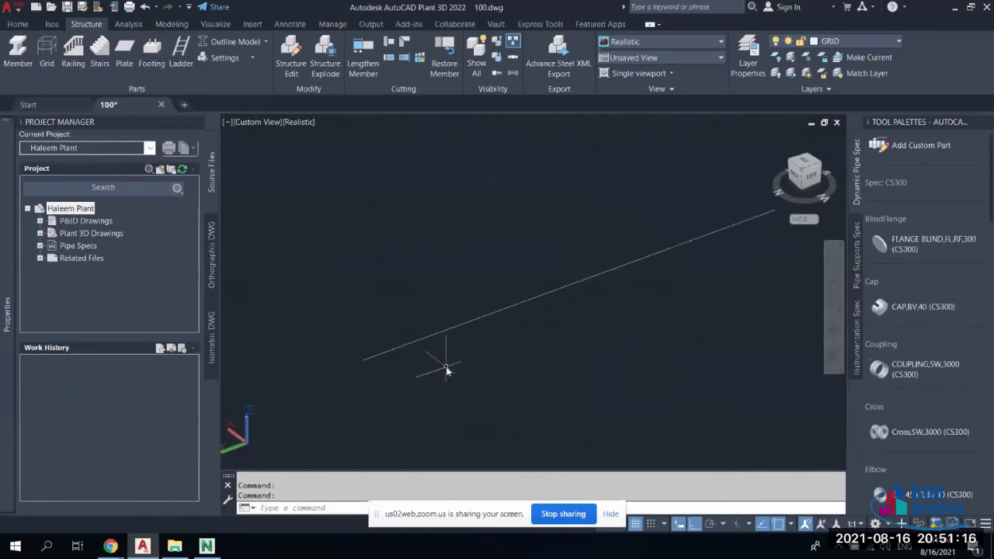
# Try starting a line at a 1000 distance, then cancel it
pyautogui.write('l')
pyautogui.press('Return')
pyautogui.scroll(1, 401, 353)
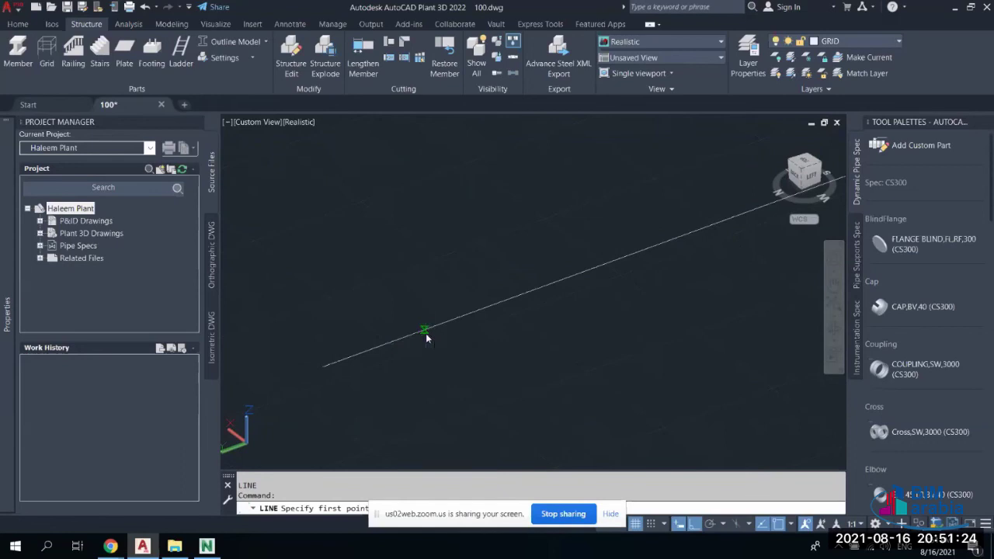
pyautogui.write('1000')
pyautogui.press('Return')
pyautogui.scroll(-2, 544, 357)
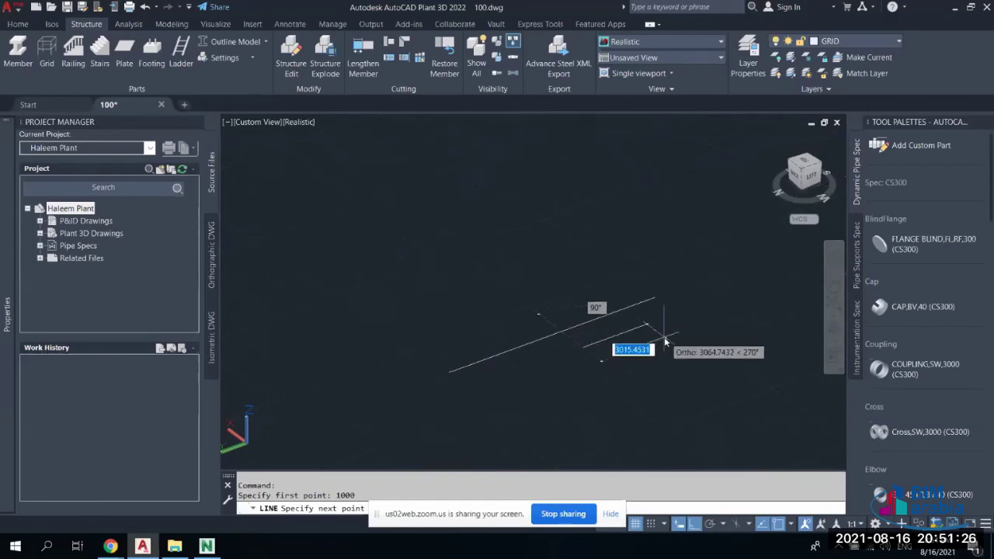
pyautogui.press('Escape')
pyautogui.press('Escape')
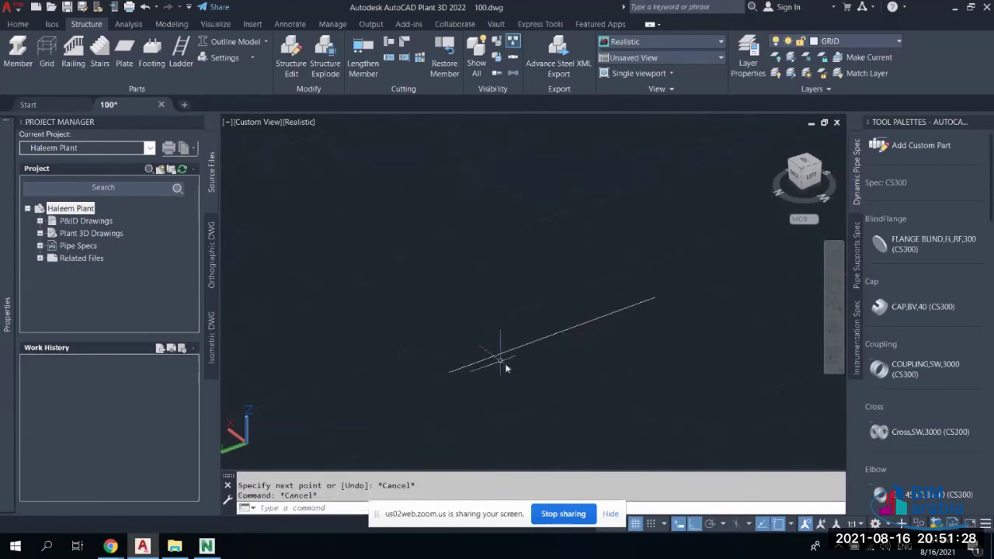
pyautogui.scroll(4, 558, 335)
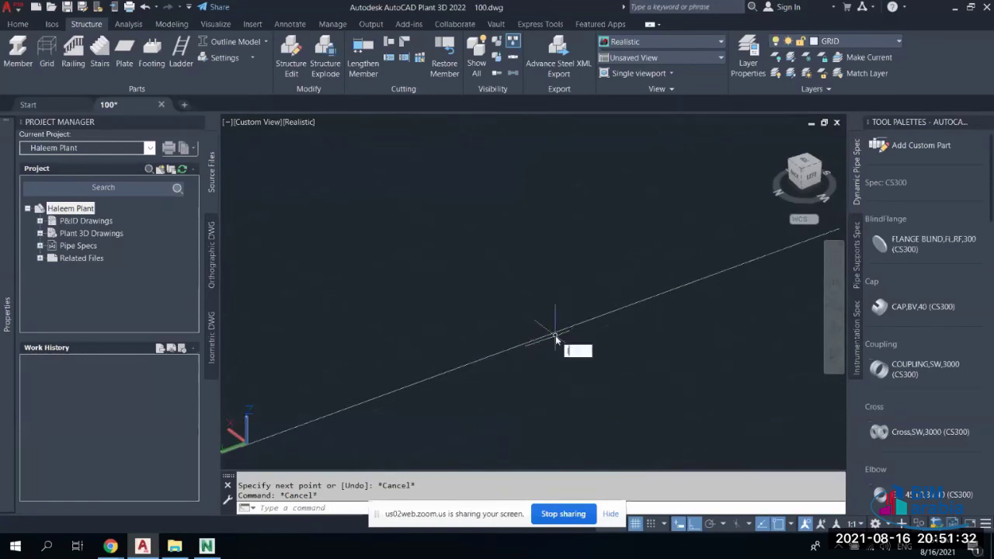
# Draw an angled branch line and a vertical line off the long sloped line, then select the sketch lines
pyautogui.press('Return')
pyautogui.click(525, 345)
pyautogui.click(635, 425)
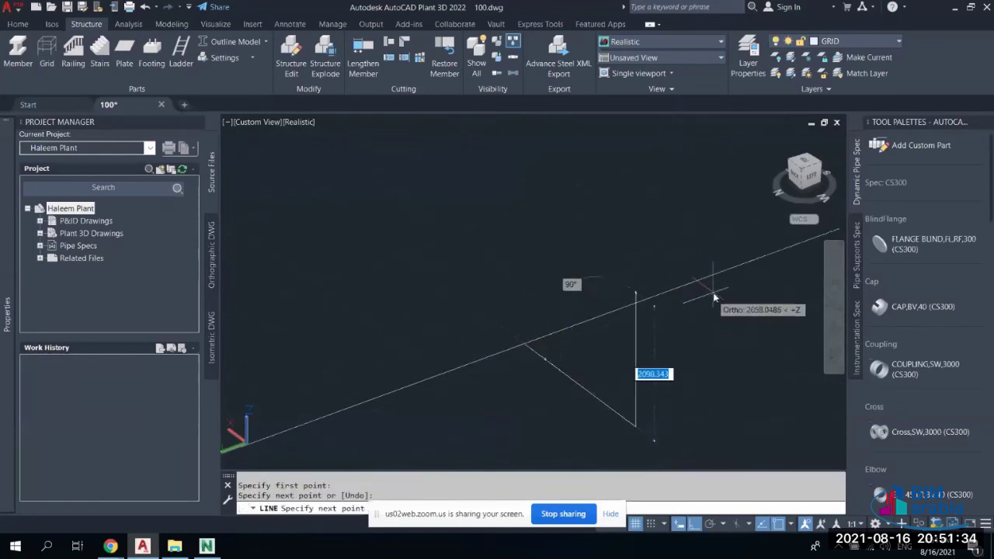
pyautogui.press('Escape')
pyautogui.press('Return')
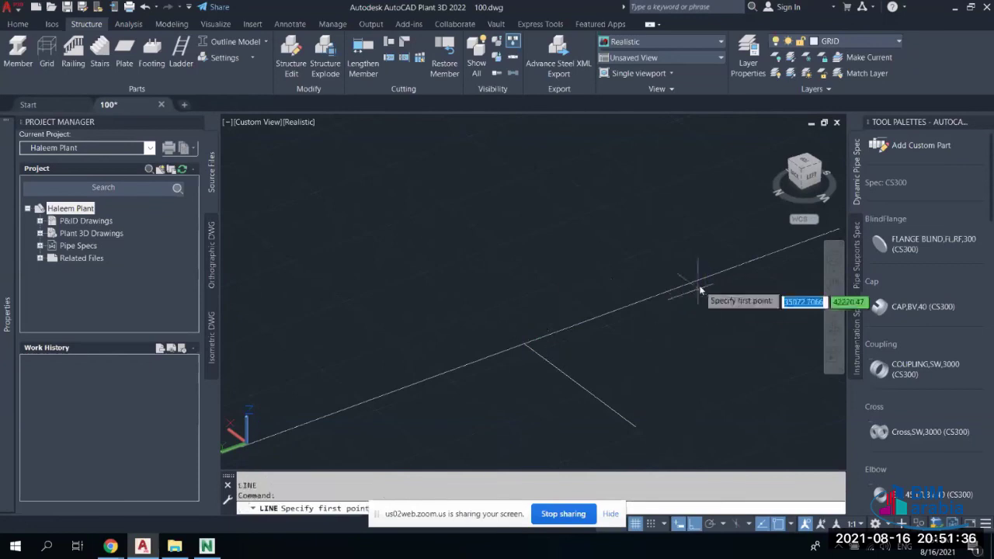
pyautogui.click(698, 281)
pyautogui.click(737, 362)
pyautogui.press('Escape')
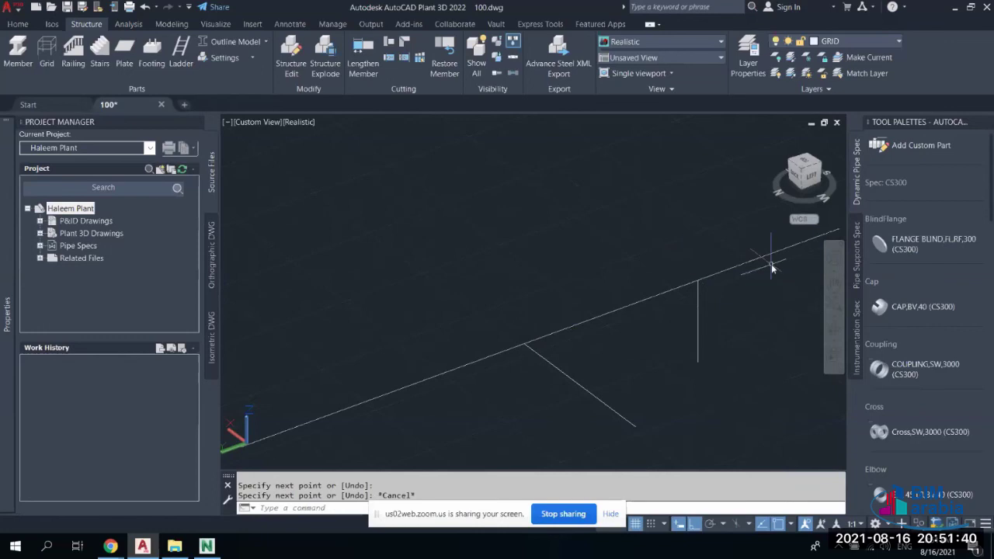
pyautogui.click(792, 525)
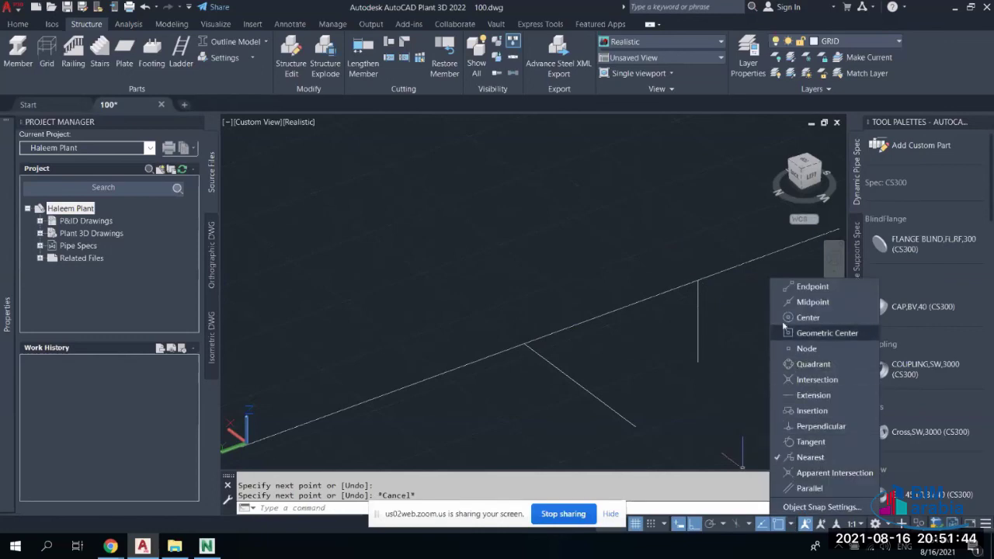
pyautogui.press('Escape')
pyautogui.press('Escape')
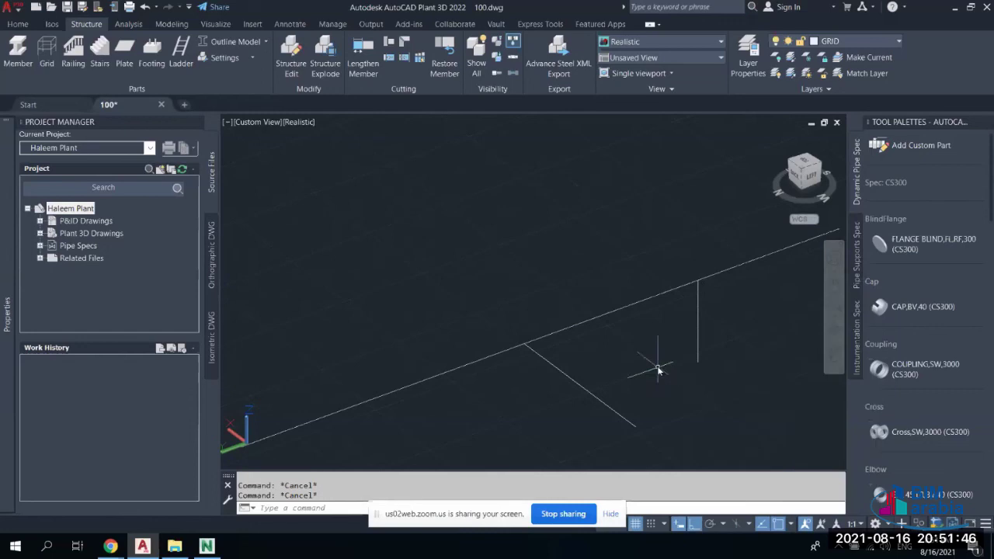
pyautogui.click(715, 262)
# Erase the three selected sketch lines and zoom out to show the steel platform
pyautogui.click(493, 408)
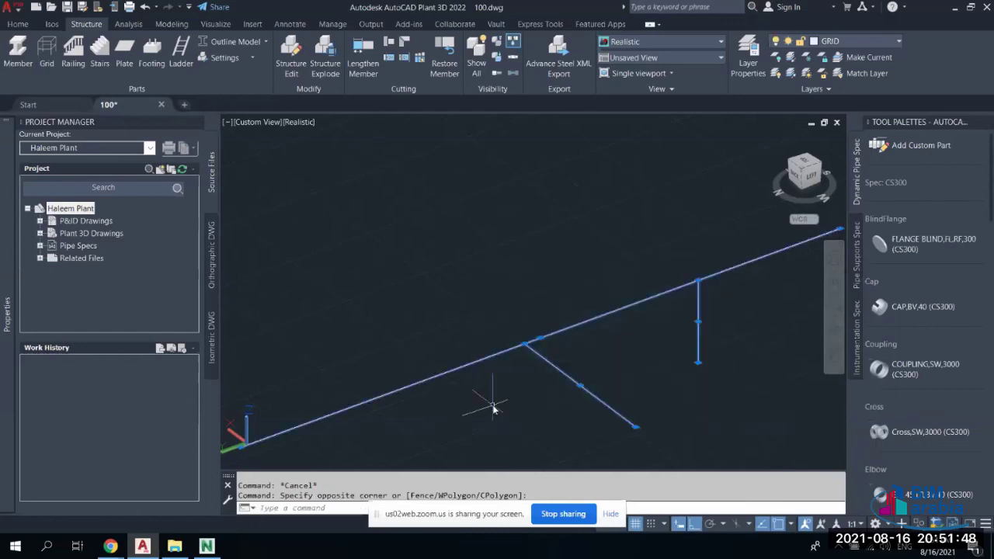
pyautogui.press('Delete')
pyautogui.scroll(-5, 485, 381)
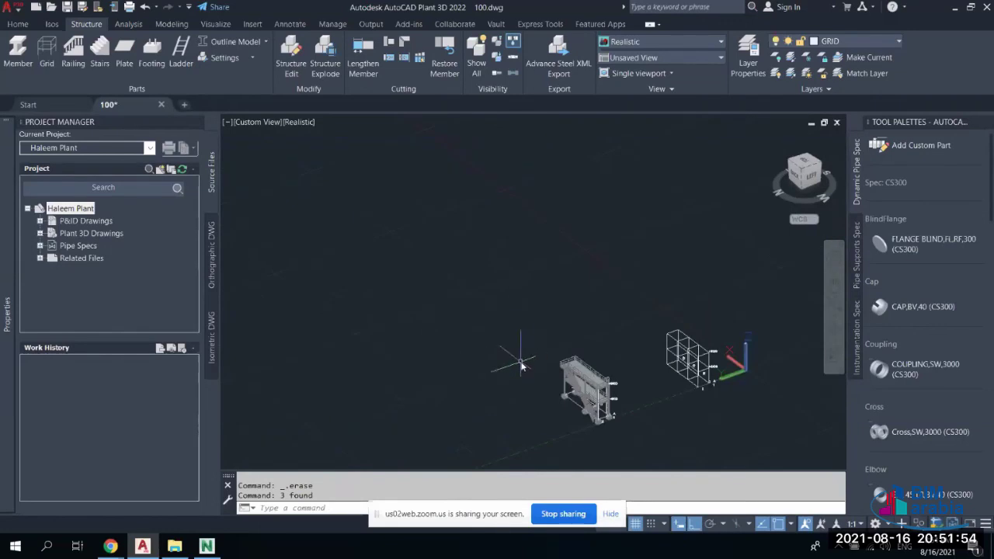
pyautogui.scroll(3, 548, 373)
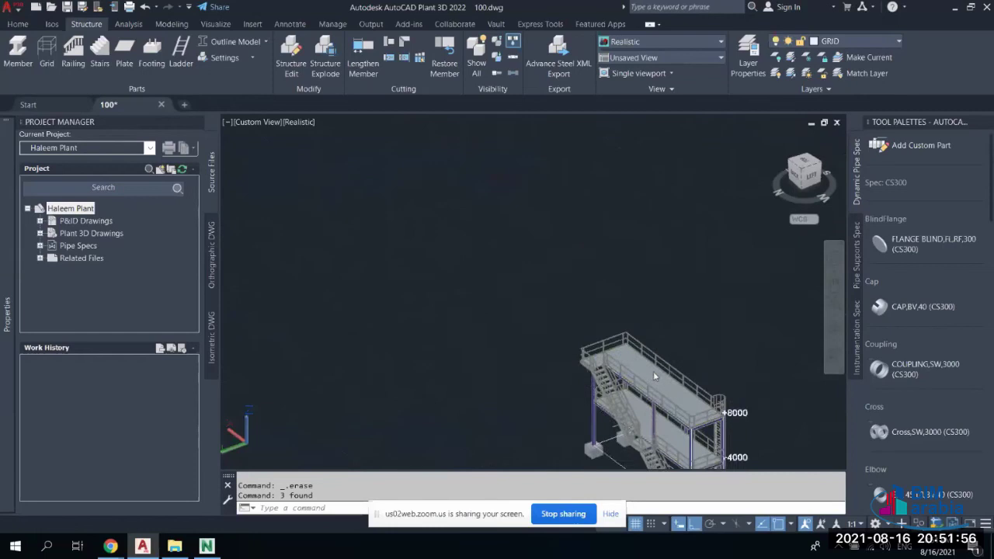
pyautogui.scroll(-1, 660, 349)
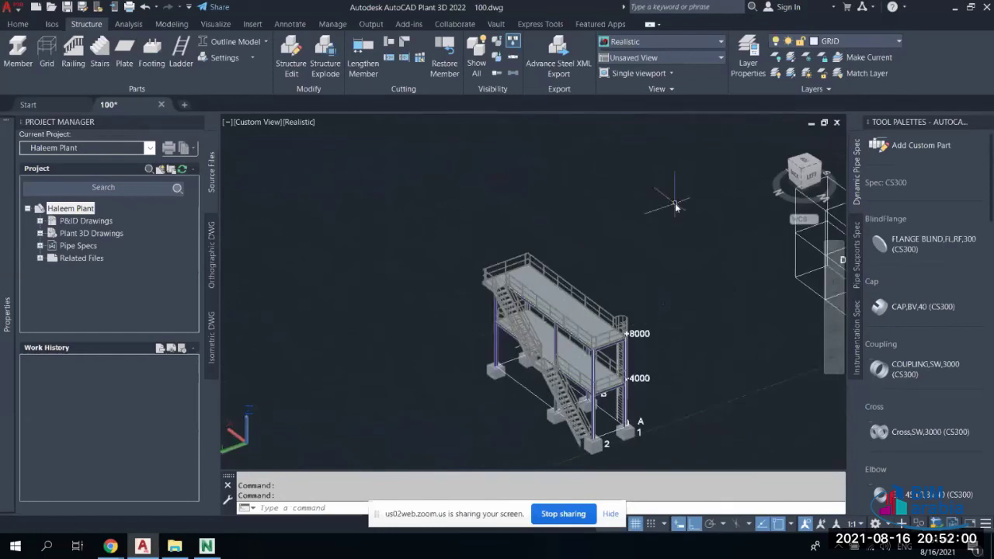
pyautogui.moveTo(111, 546)
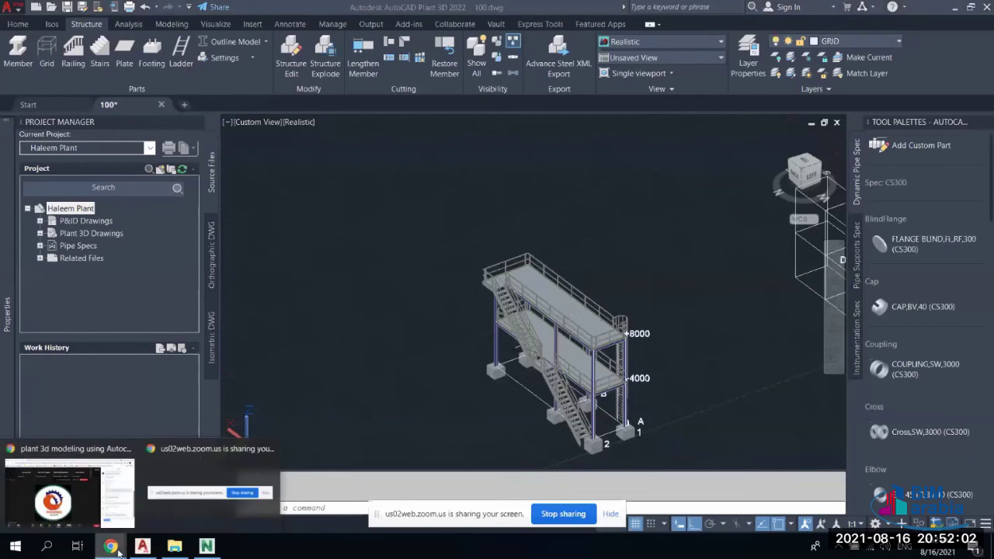
pyautogui.click(66, 485)
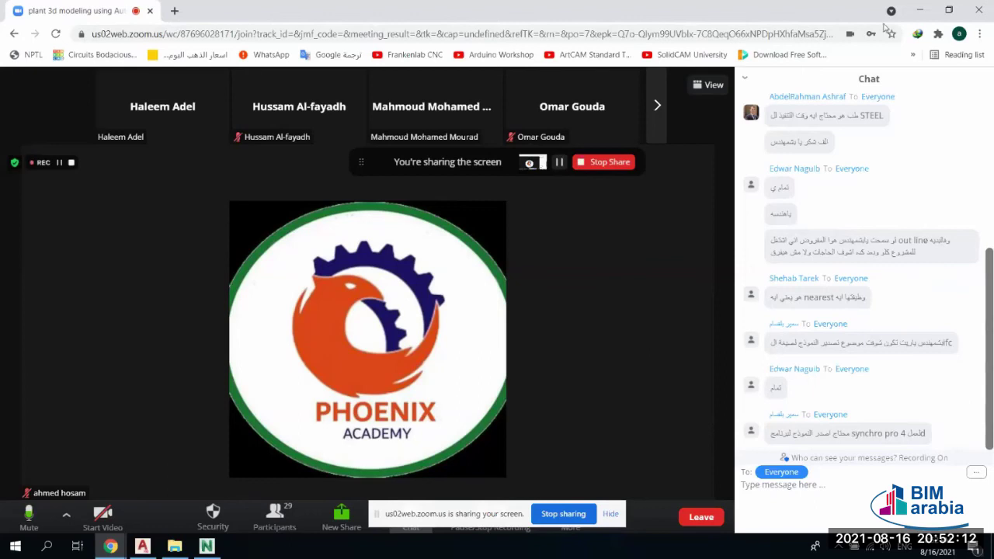
pyautogui.click(922, 14)
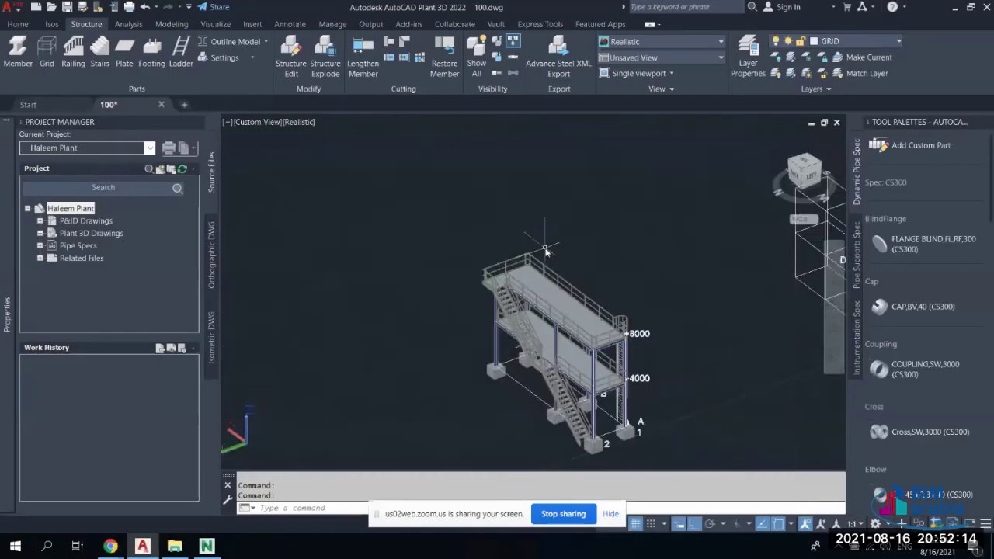
# Export the drawing with the NWC export command as 100.nwc to the Desktop
pyautogui.scroll(-3, 441, 201)
pyautogui.scroll(4, 482, 253)
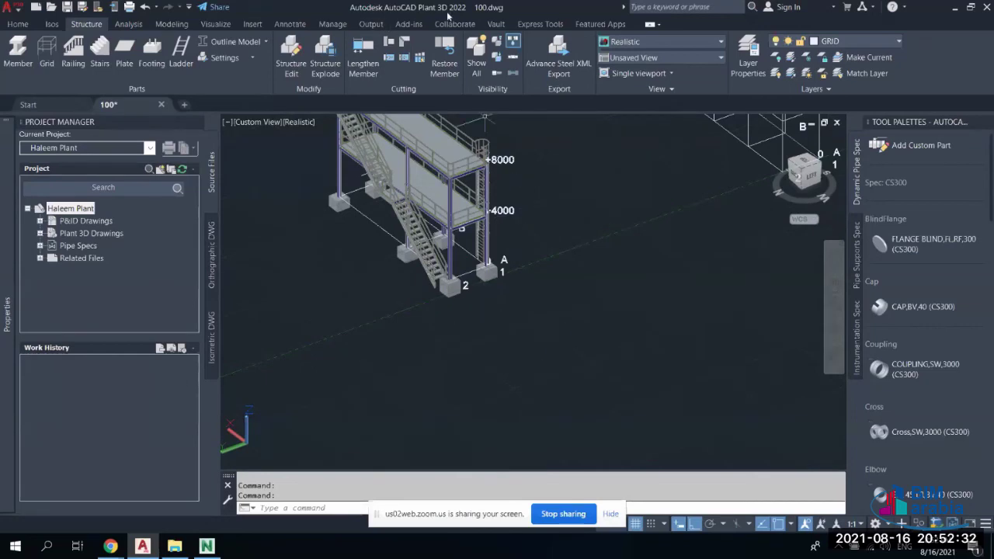
pyautogui.press('Escape')
pyautogui.press('Escape')
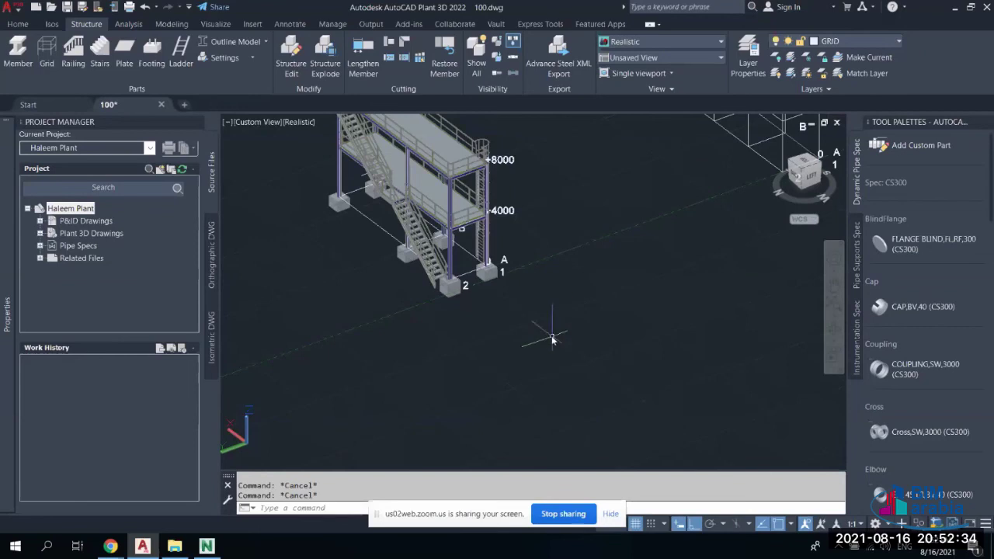
pyautogui.write('NWCOUT')
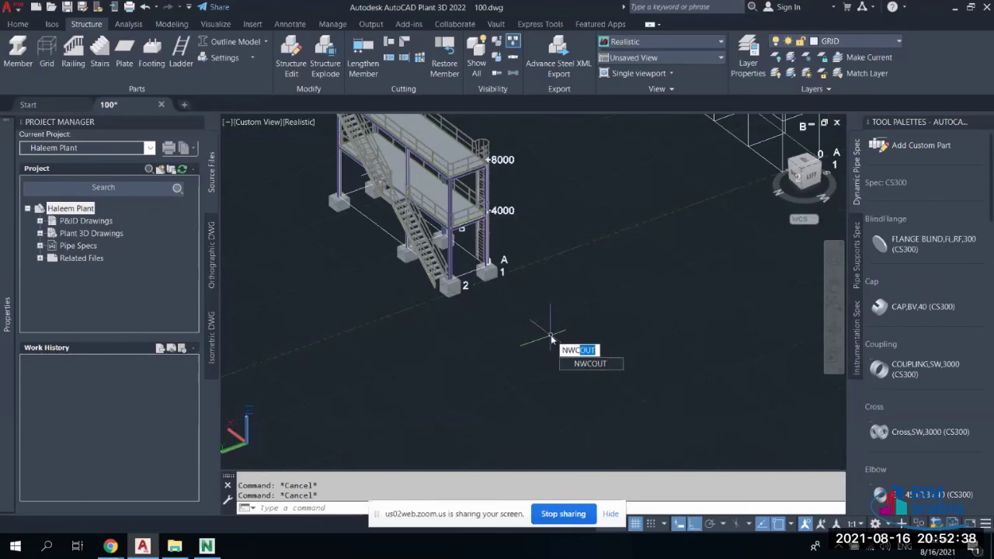
pyautogui.press('Return')
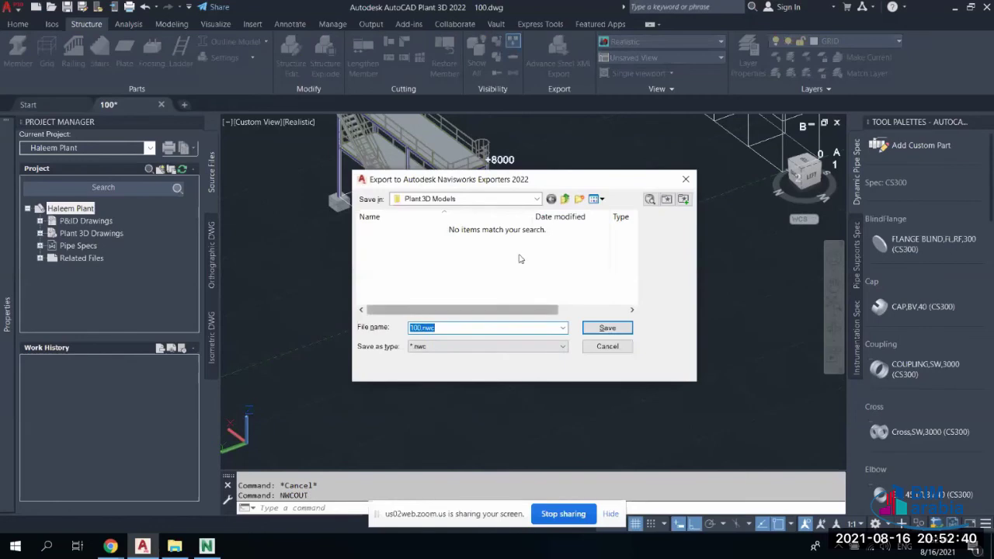
pyautogui.click(537, 198)
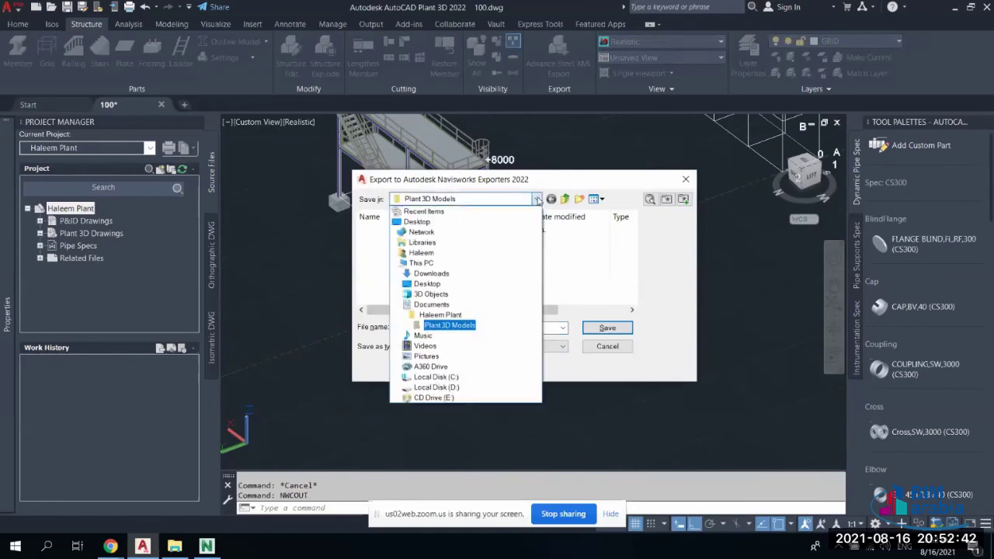
pyautogui.click(424, 224)
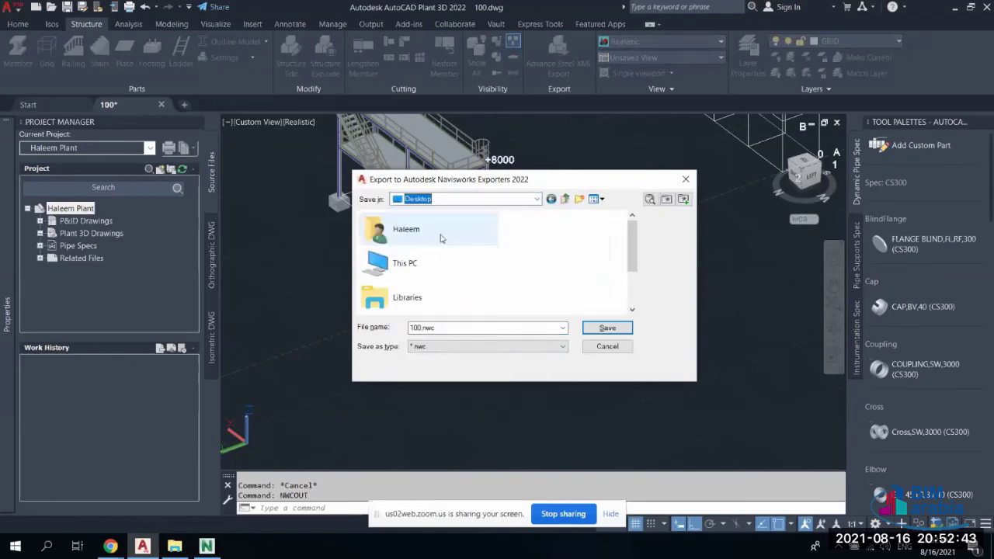
pyautogui.click(608, 328)
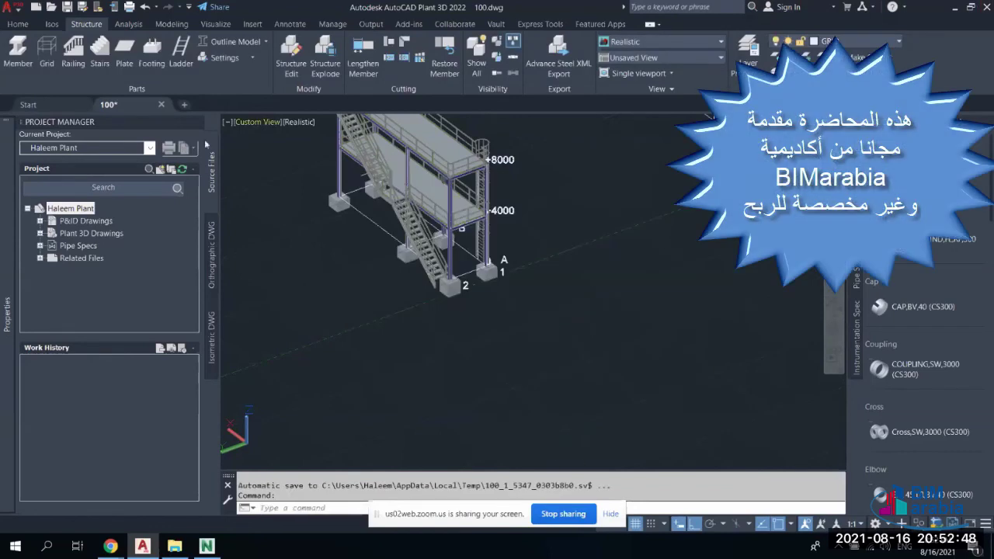
# Minimize AutoCAD, Navisworks and the Course 2022 folder, then open 100.nwc from the desktop
pyautogui.click(952, 9)
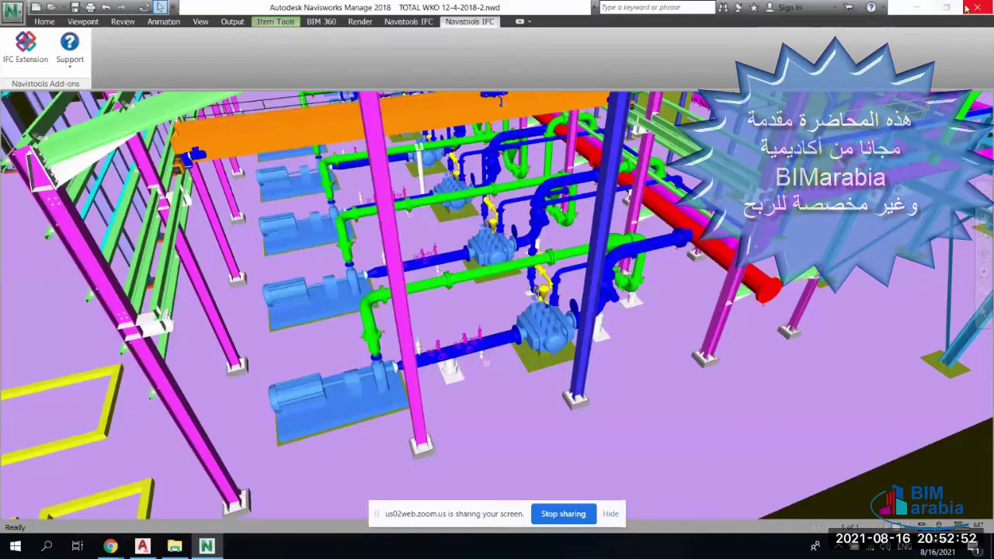
pyautogui.click(925, 12)
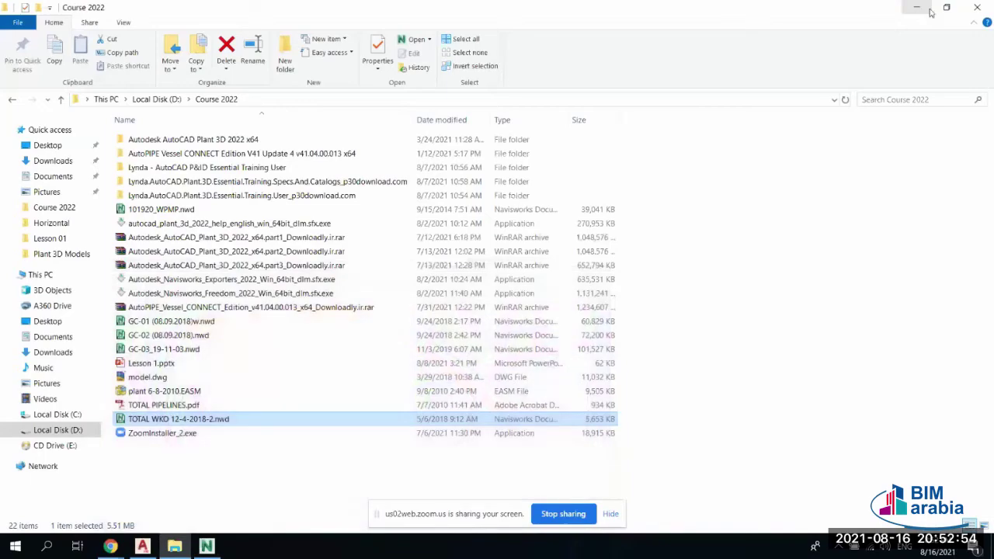
pyautogui.click(910, 13)
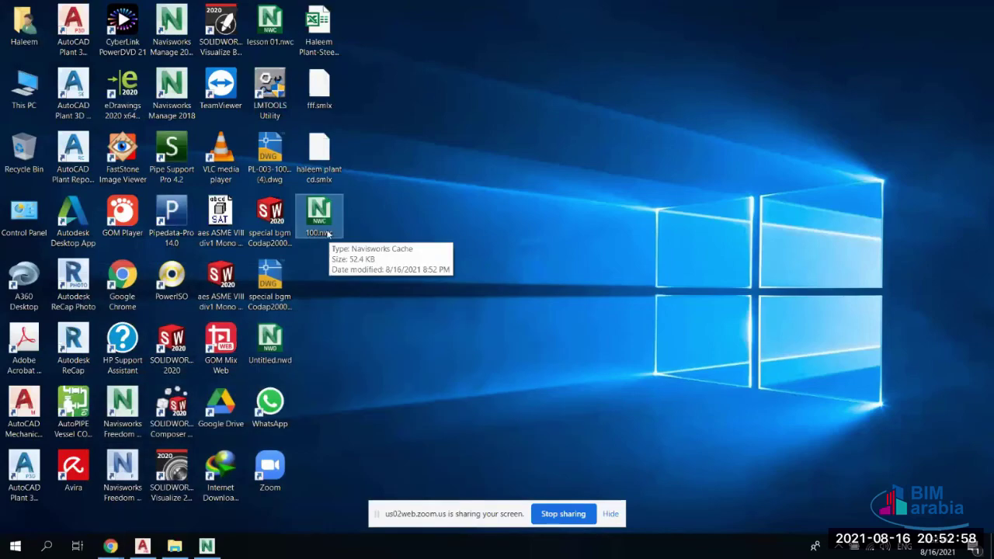
pyautogui.doubleClick(319, 221)
# Show the Navistools IFC ribbon tab and zoom and orbit to frame the whole platform
pyautogui.click(392, 210)
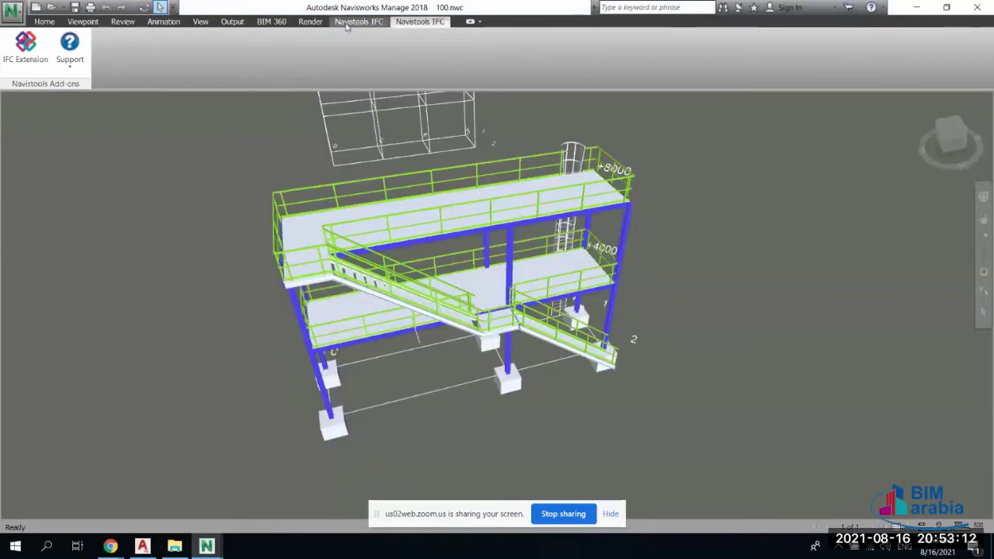
pyautogui.click(366, 25)
pyautogui.scroll(2, 481, 388)
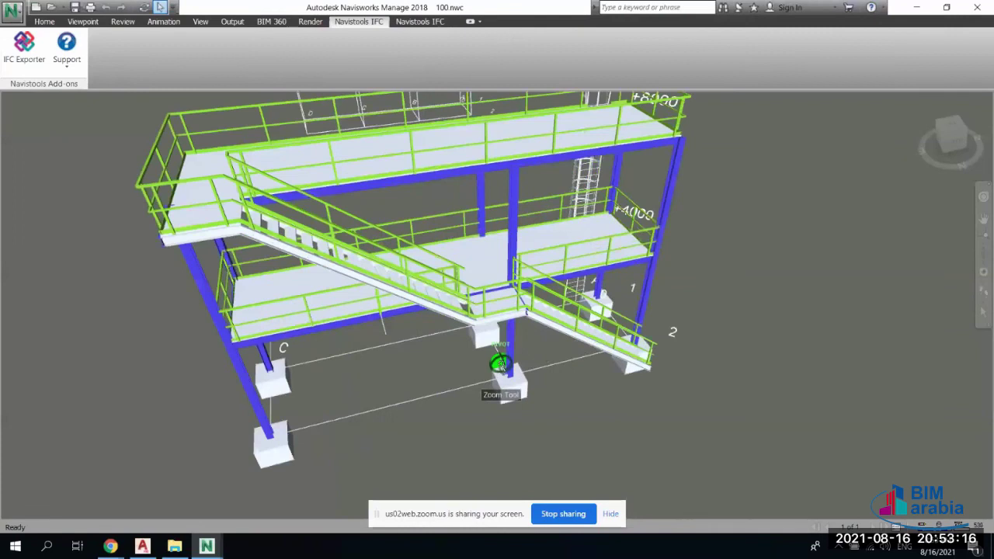
pyautogui.scroll(2, 499, 364)
pyautogui.scroll(-6, 506, 356)
pyautogui.keyDown('shift'); pyautogui.moveTo(506, 356); pyautogui.dragTo(372, 295, button='middle'); pyautogui.keyUp('shift')
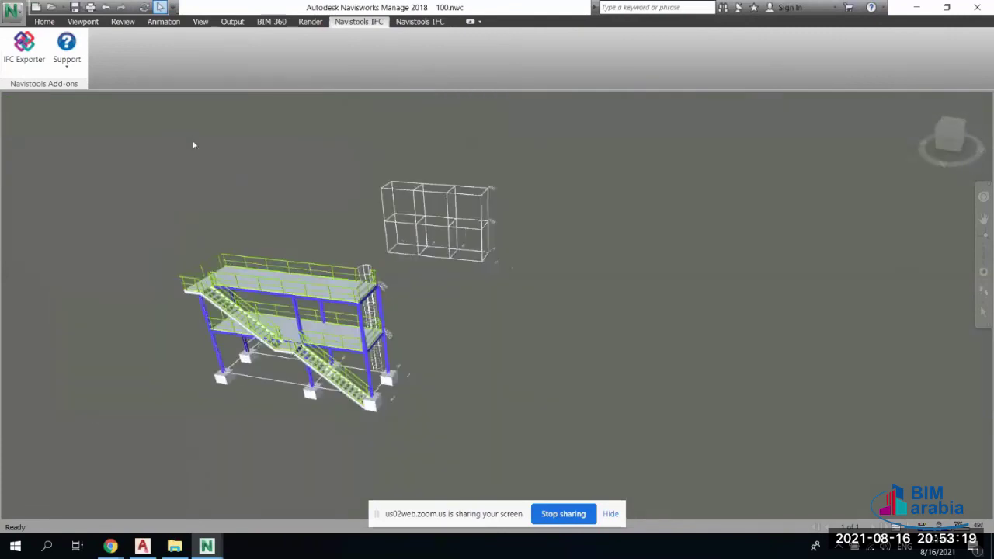
# Open IFC Exporter with the IFC4 schema and review the class and property mapping tabs
pyautogui.click(27, 53)
pyautogui.click(514, 316)
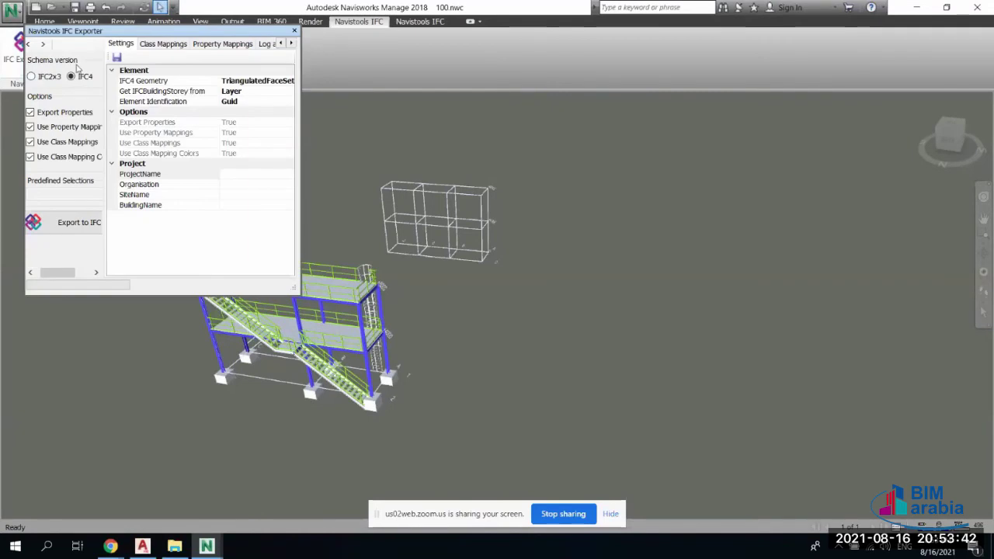
pyautogui.click(49, 76)
pyautogui.click(83, 77)
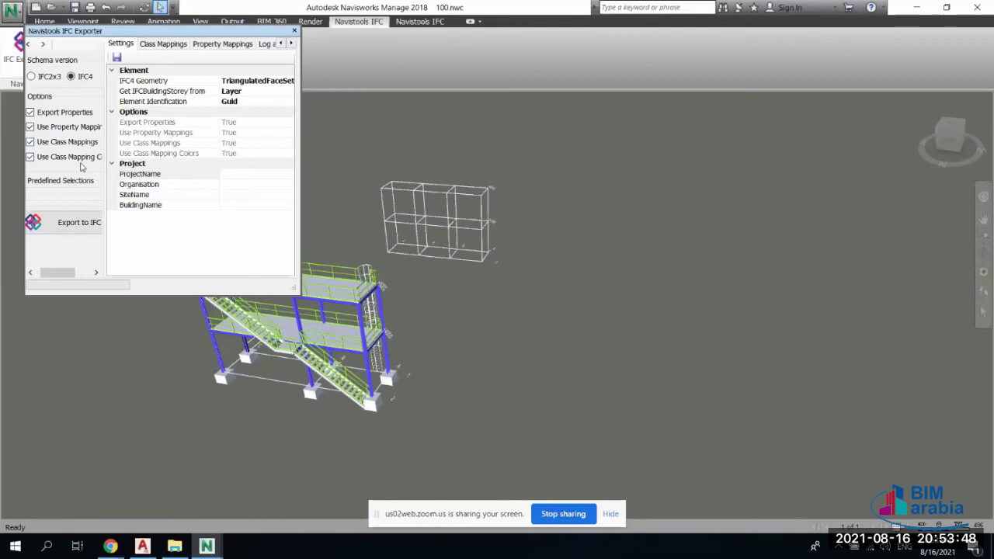
pyautogui.hscroll(2, 78, 222)
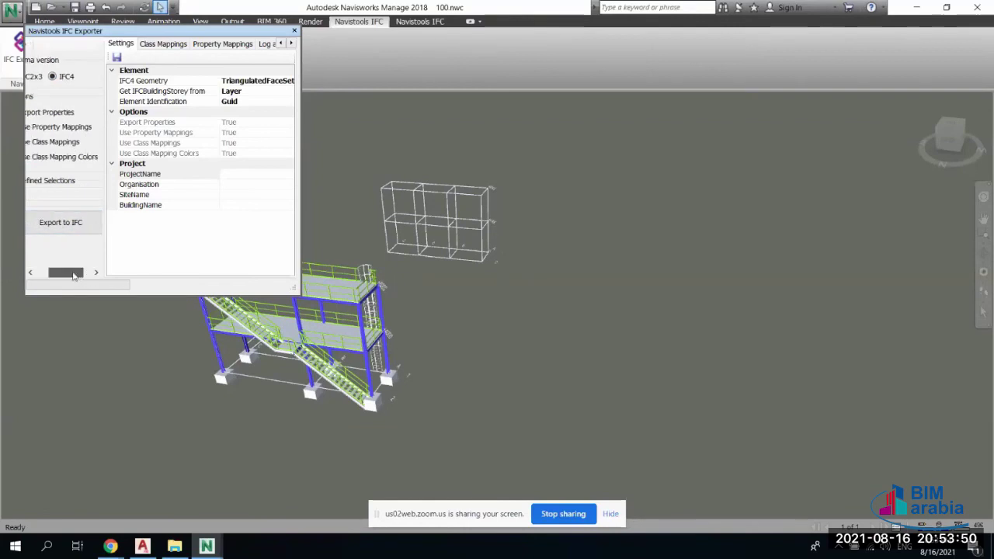
pyautogui.hscroll(-3, 68, 224)
pyautogui.click(163, 43)
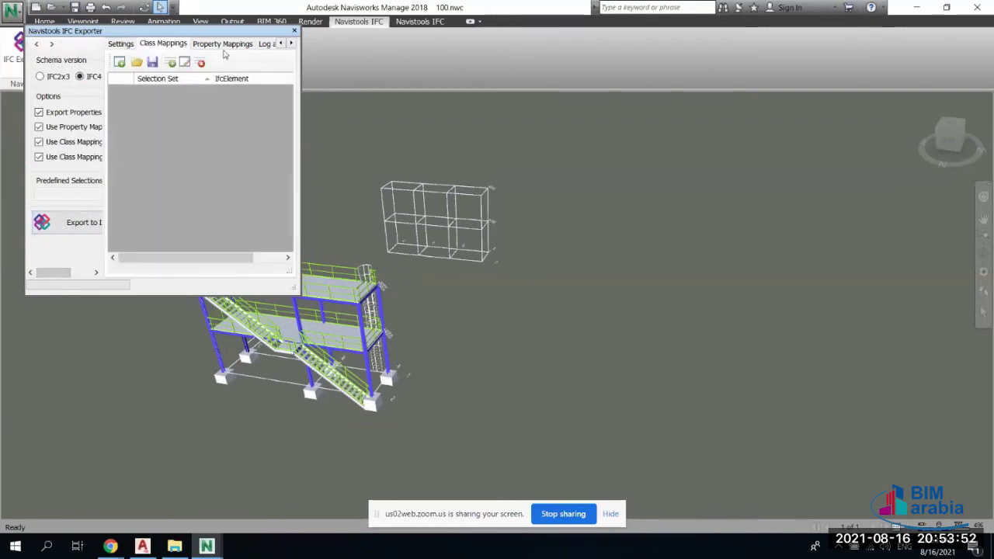
pyautogui.click(223, 43)
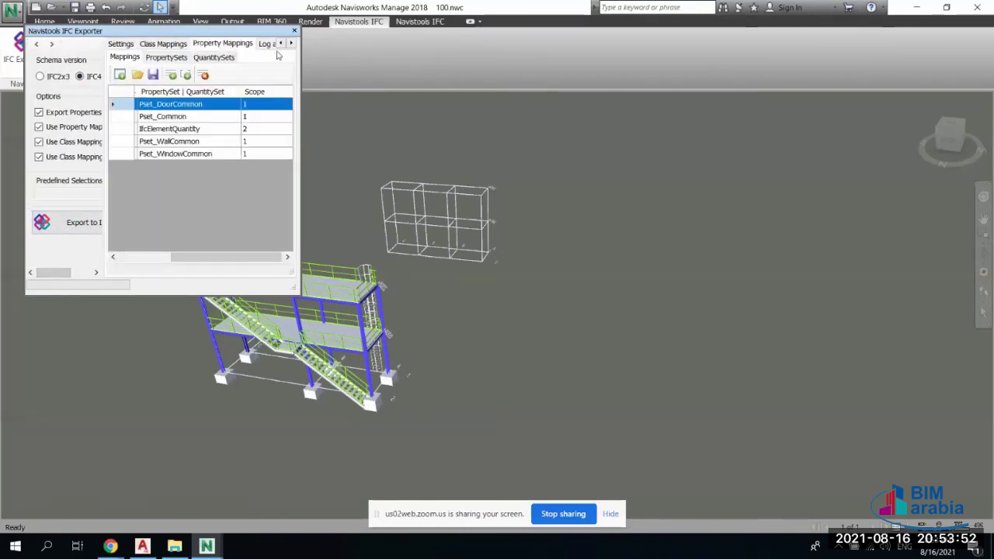
# Export the model to IFC as sdasdfs on the Desktop and confirm the success message
pyautogui.click(73, 226)
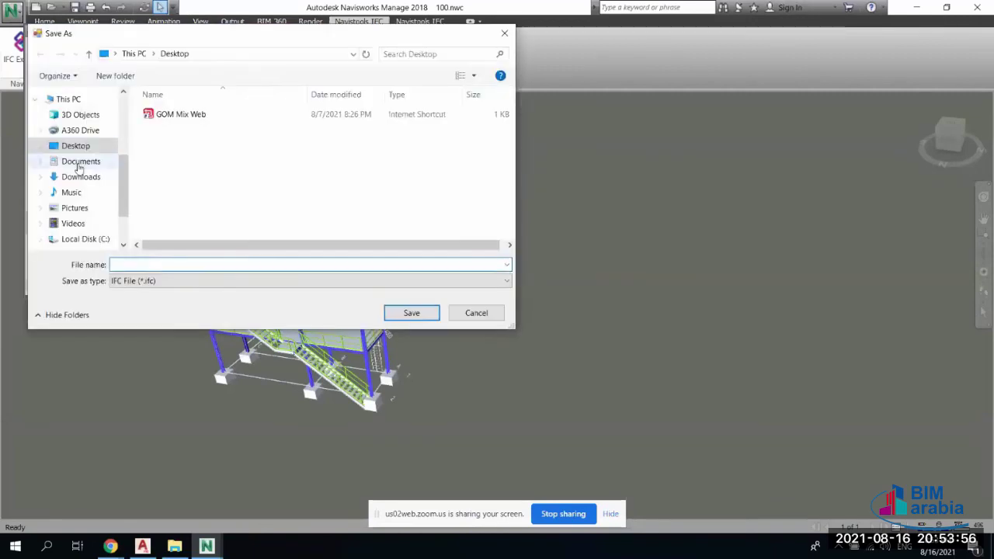
pyautogui.click(182, 268)
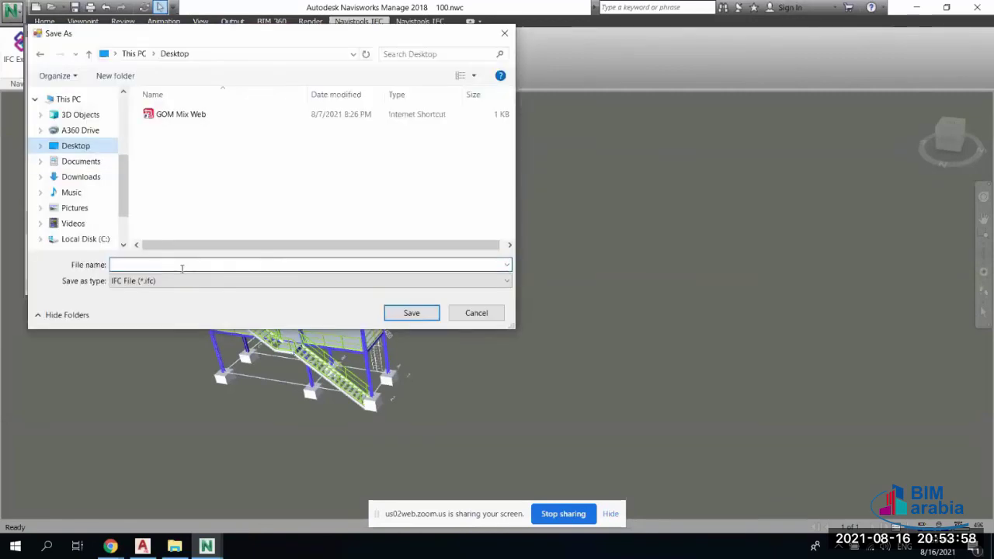
pyautogui.write('sdasdfs')
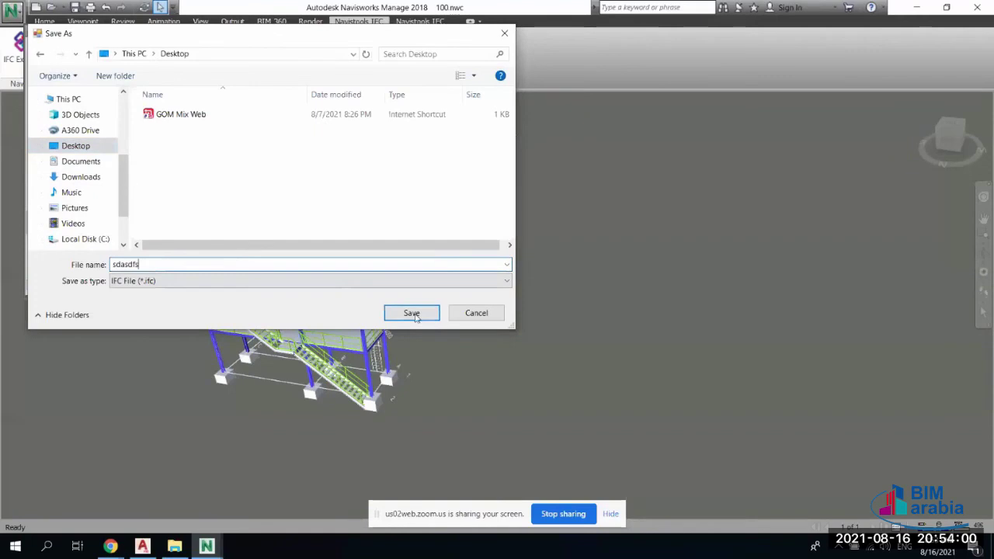
pyautogui.click(414, 313)
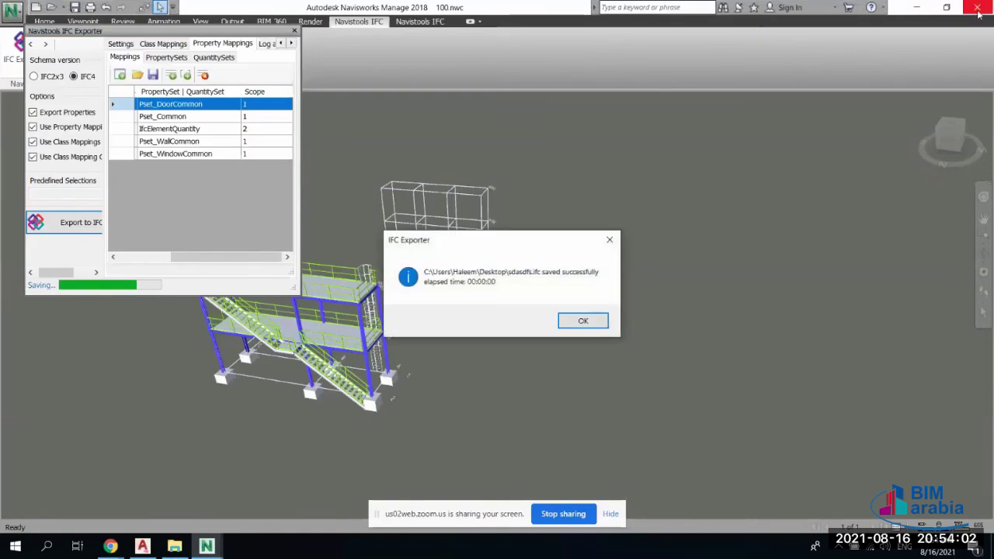
pyautogui.click(579, 320)
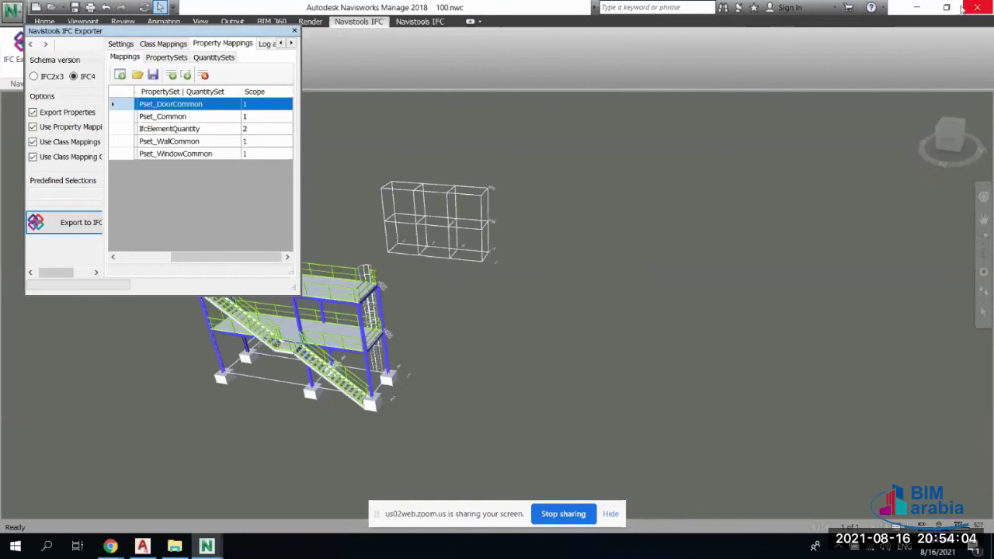
pyautogui.click(918, 8)
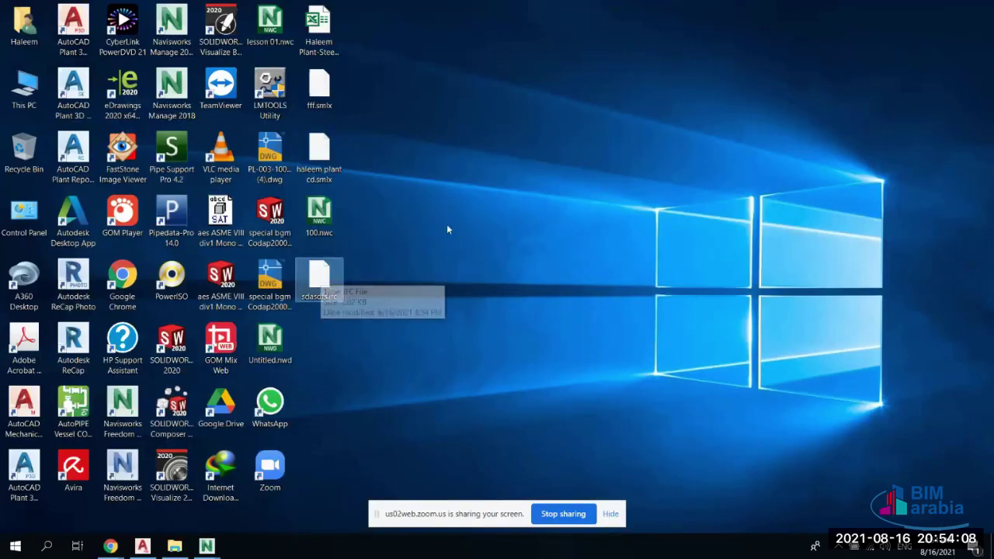
# Restore AutoCAD, then switch to the Zoom meeting in Chrome
pyautogui.click(143, 546)
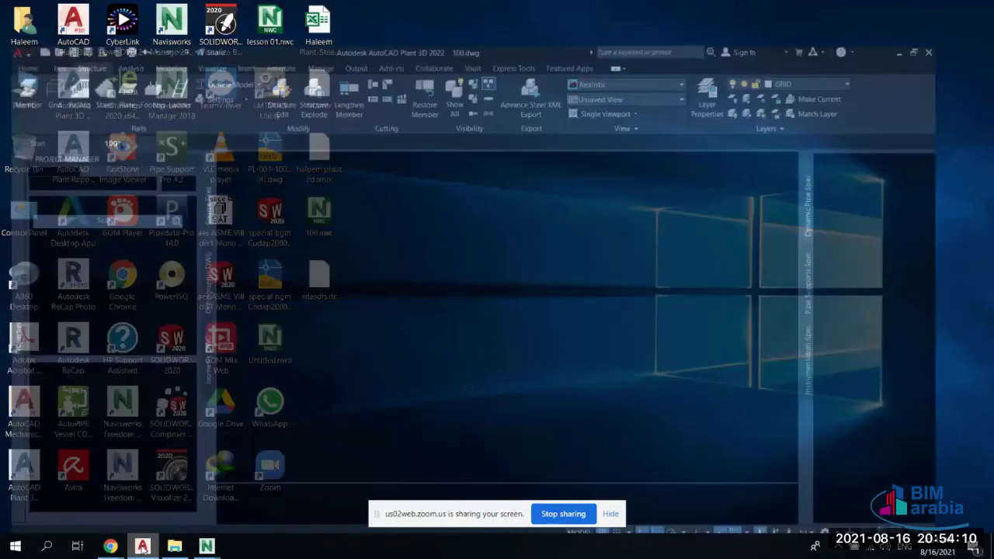
pyautogui.moveTo(113, 547)
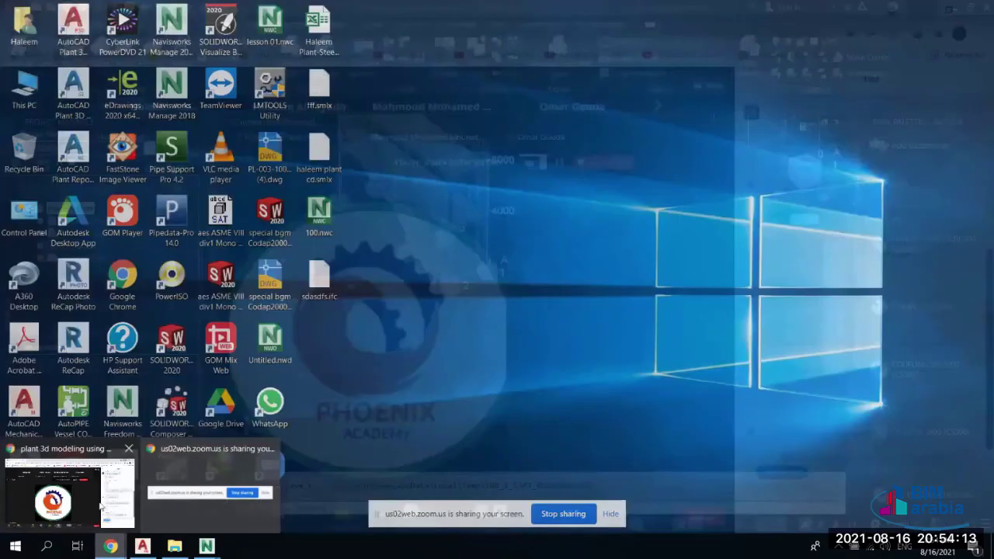
pyautogui.click(62, 505)
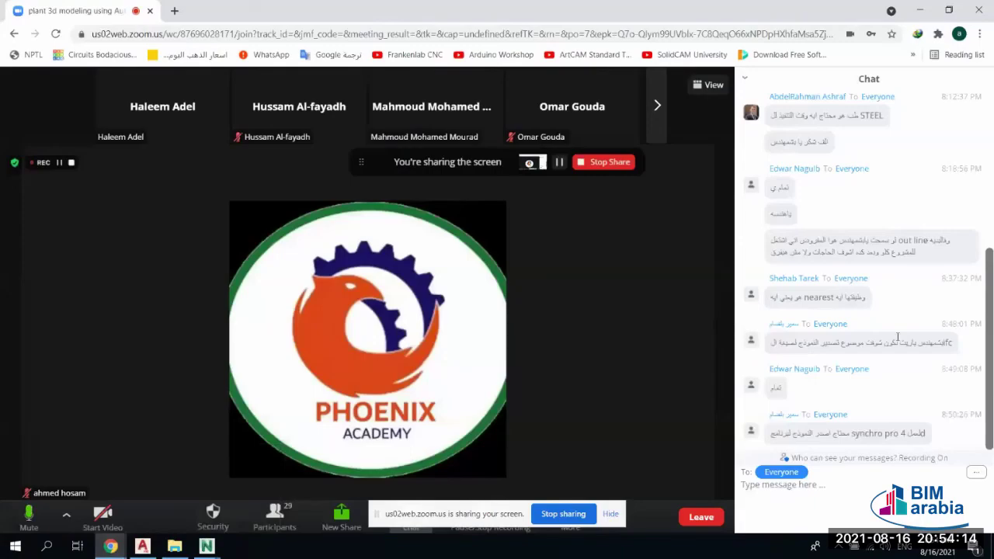
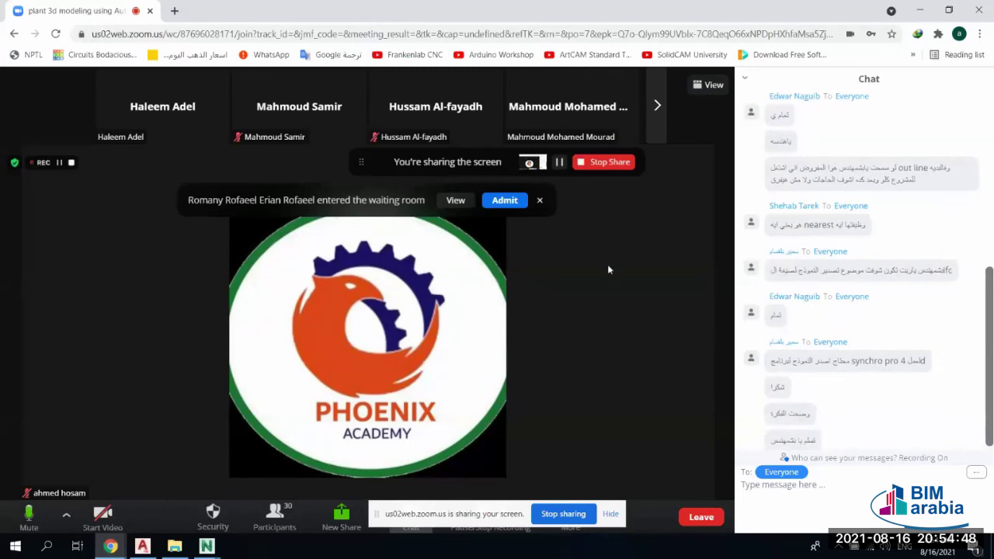
# Close the Zoom waiting-room notice and minimize Chrome so drawing 100.dwg shows
pyautogui.click(502, 201)
pyautogui.scroll(-1, 873, 287)
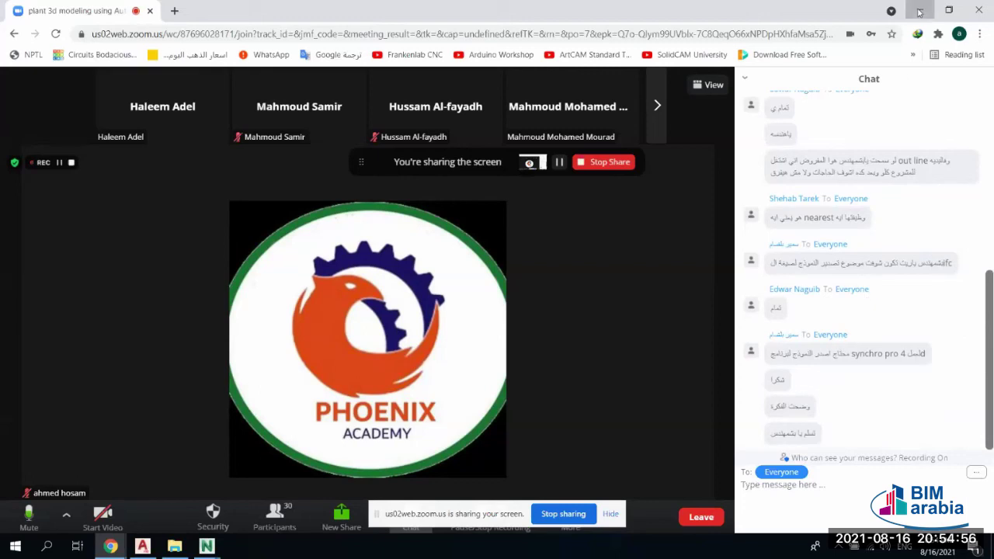
pyautogui.click(919, 11)
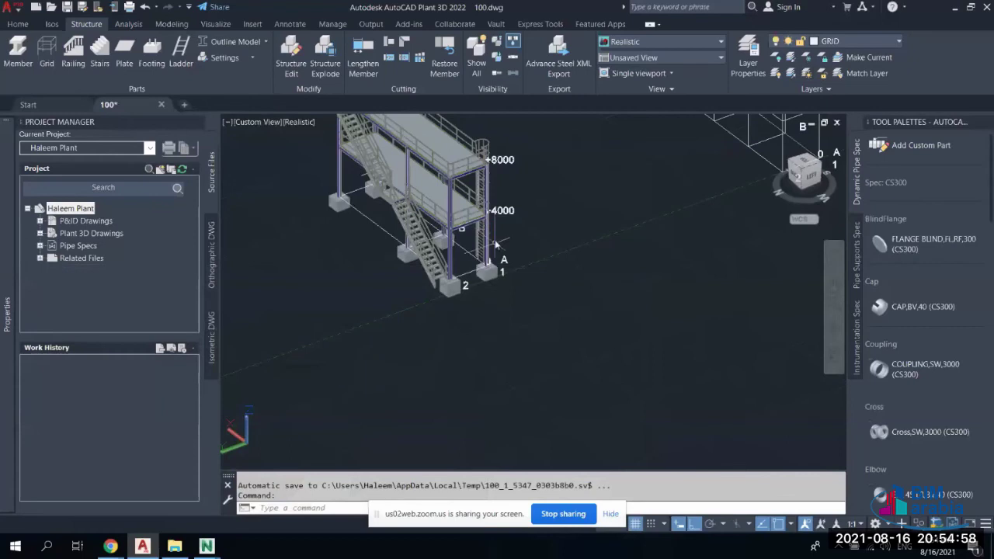
# Crossing-select the whole steel platform structure and MOVE it up and to the left
pyautogui.scroll(5, 512, 271)
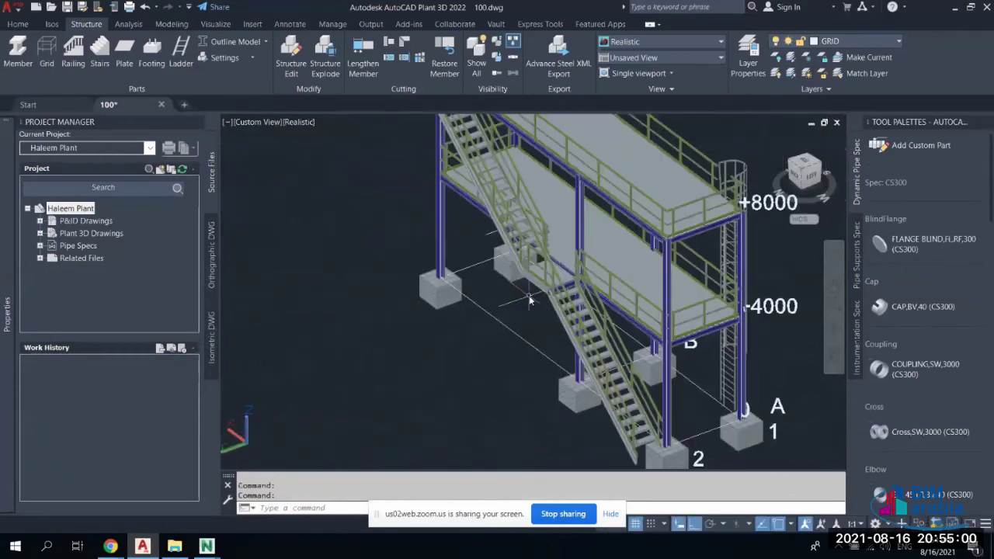
pyautogui.keyDown('shift'); pyautogui.moveTo(531, 300); pyautogui.dragTo(505, 311, button='middle'); pyautogui.keyUp('shift')
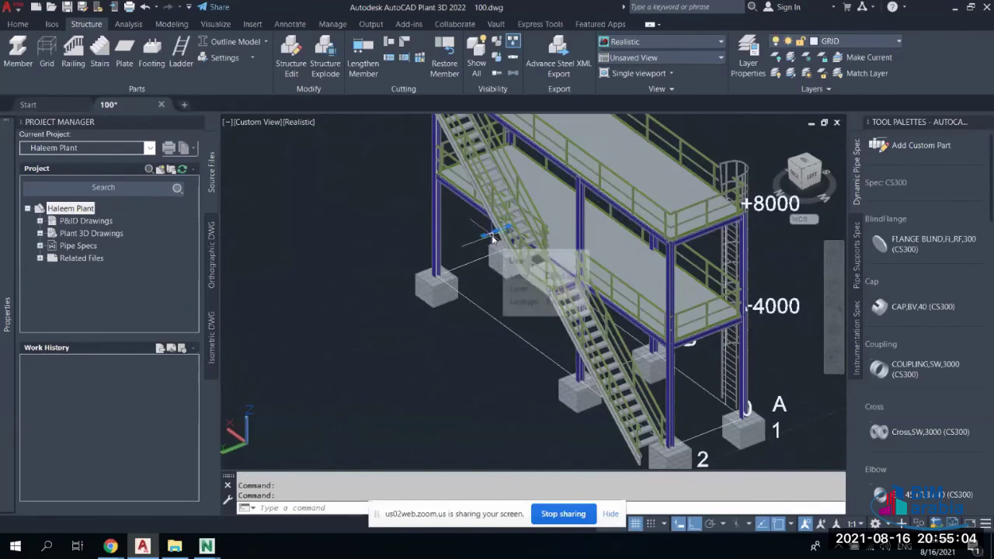
pyautogui.scroll(-8, 489, 287)
pyautogui.keyDown('shift'); pyautogui.moveTo(384, 318); pyautogui.dragTo(466, 303, button='middle'); pyautogui.keyUp('shift')
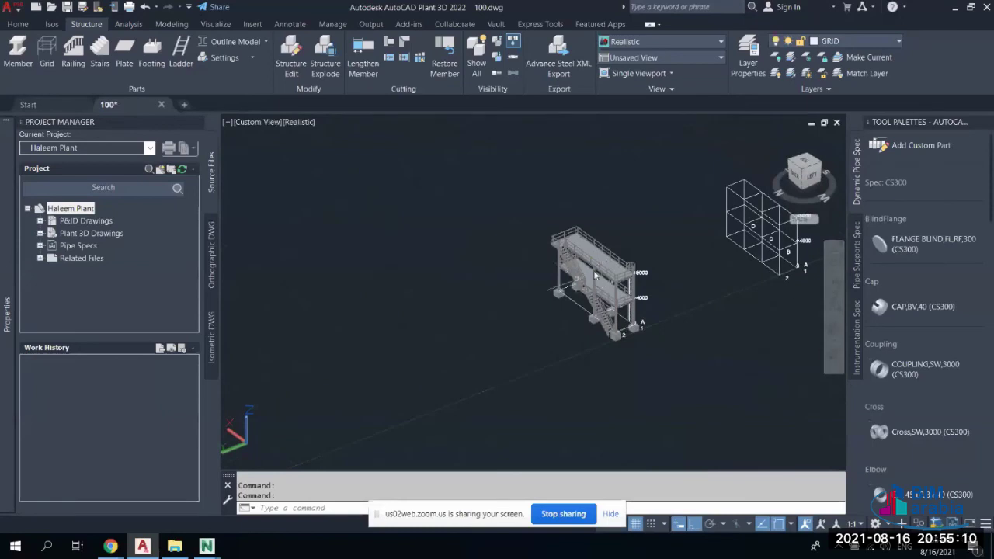
pyautogui.scroll(3, 576, 262)
pyautogui.scroll(-2, 576, 262)
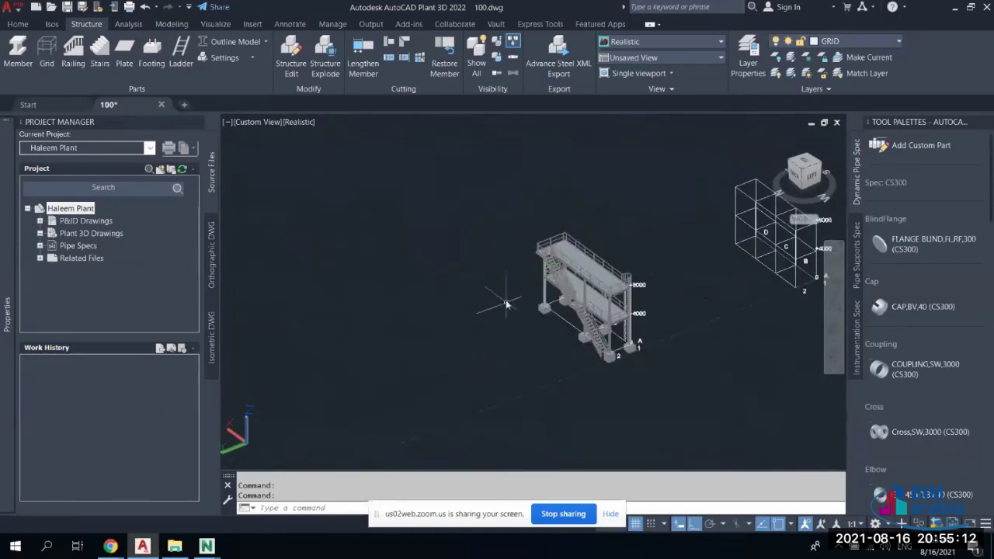
pyautogui.click(649, 211)
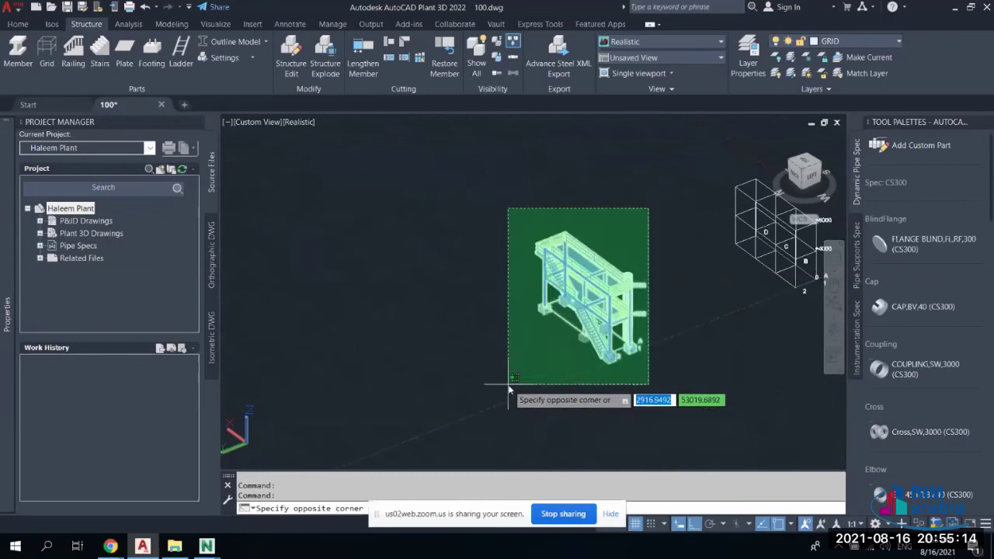
pyautogui.click(507, 385)
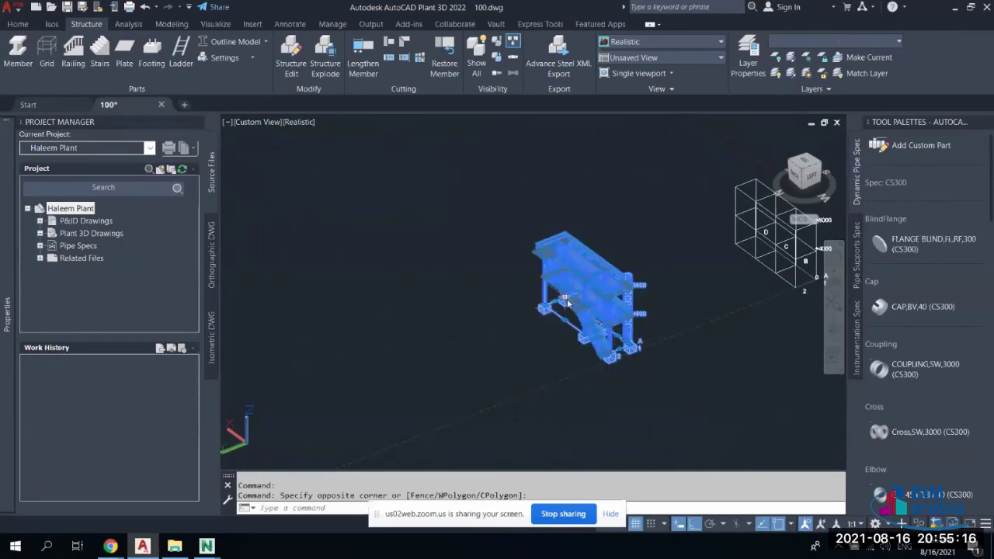
pyautogui.press('m')
pyautogui.press('Return')
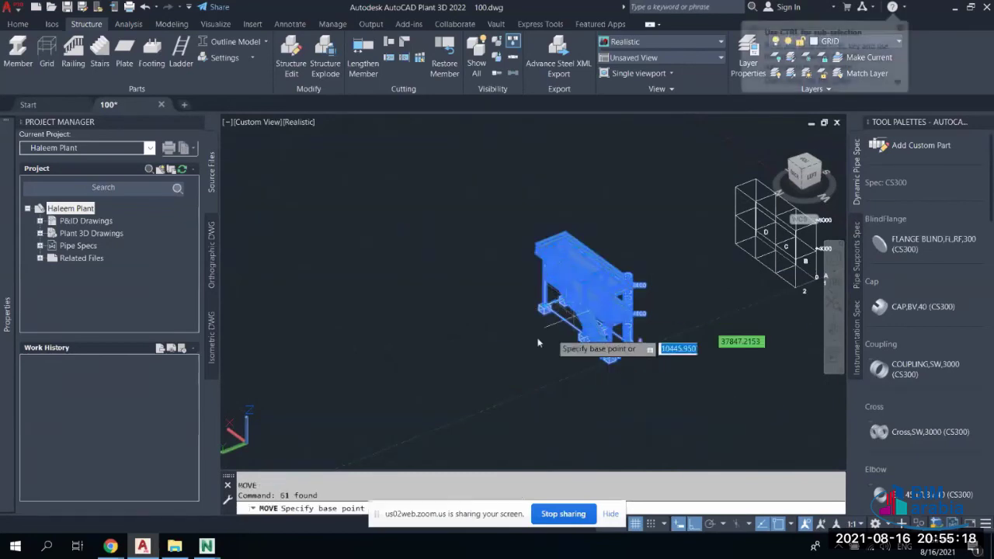
pyautogui.click(499, 348)
pyautogui.click(334, 350)
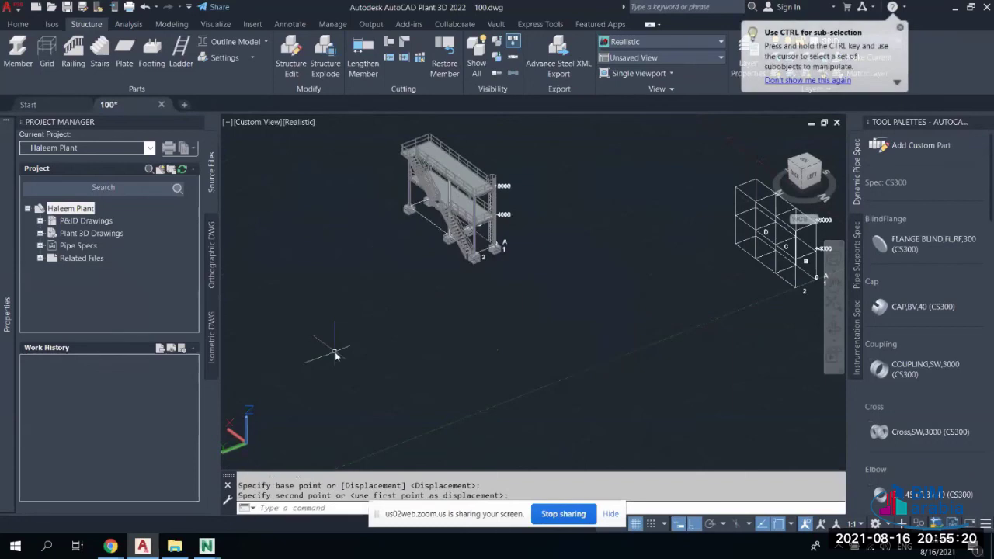
# Reselect the moved structure, then clear the selection and cancel the leftover prompt
pyautogui.click(528, 184)
pyautogui.click(418, 245)
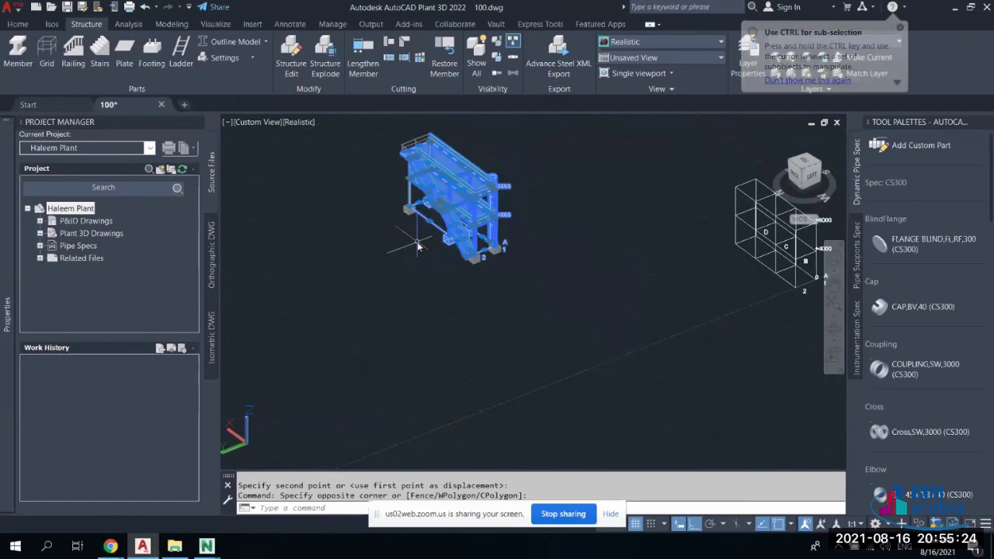
pyautogui.press('Escape')
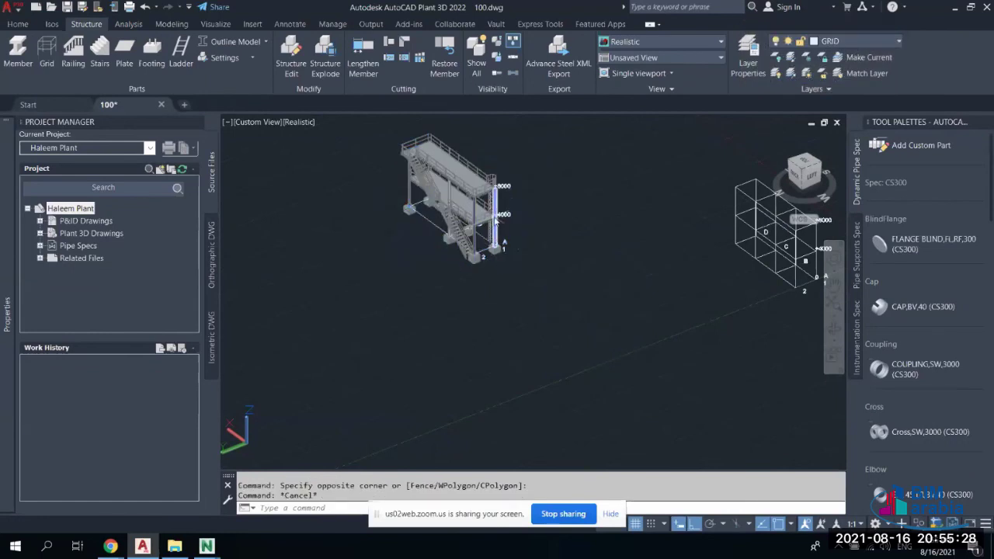
pyautogui.moveTo(495, 221)
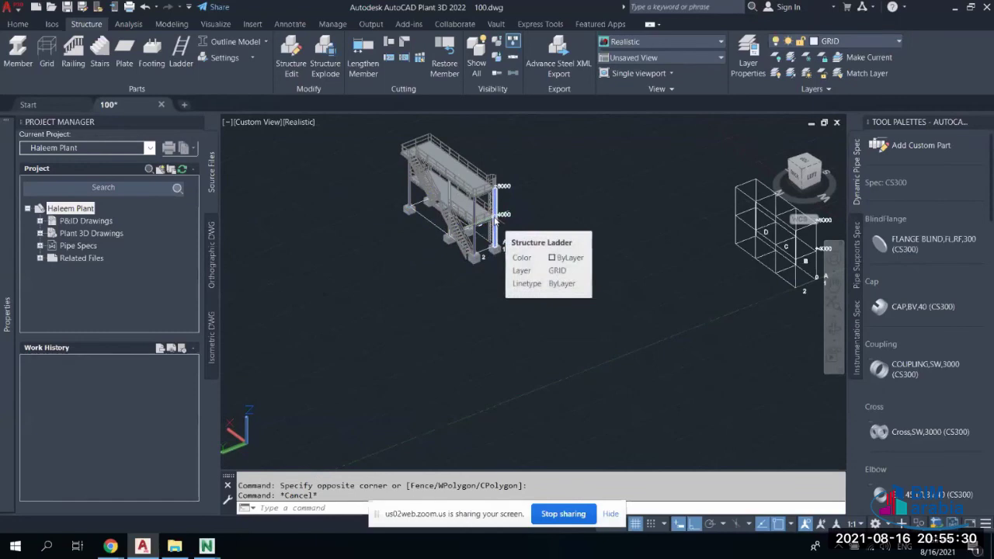
pyautogui.scroll(-2, 532, 255)
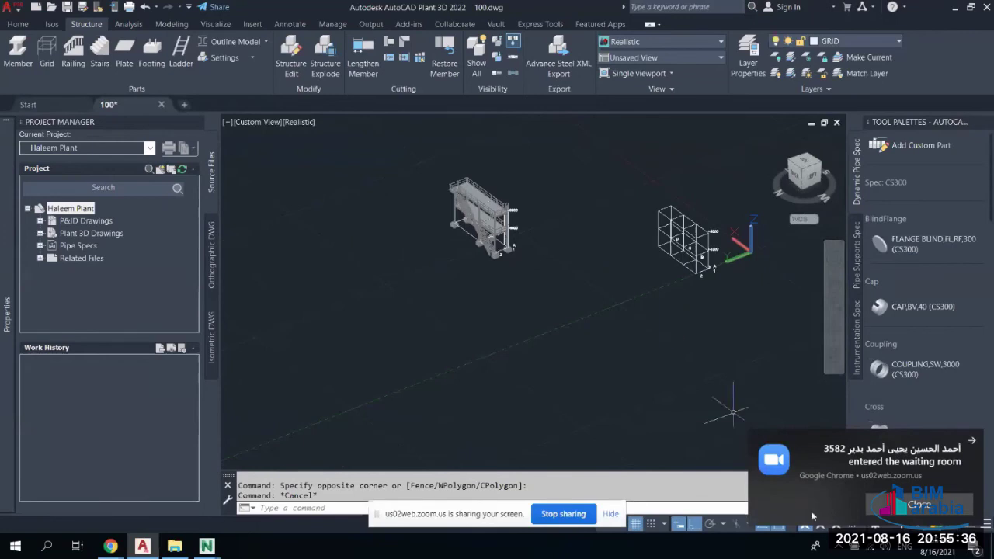
pyautogui.scroll(5, 485, 202)
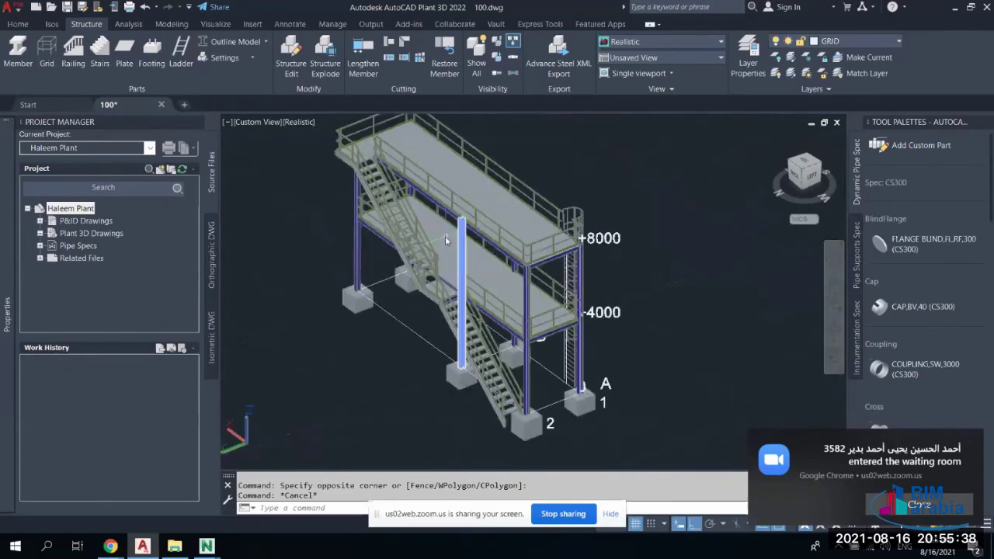
pyautogui.scroll(-6, 419, 265)
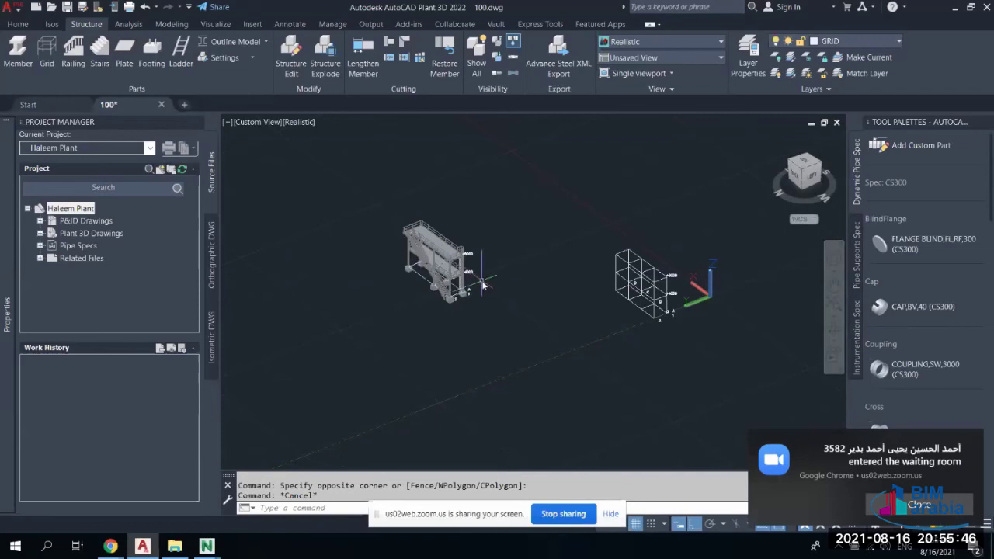
pyautogui.press('Escape')
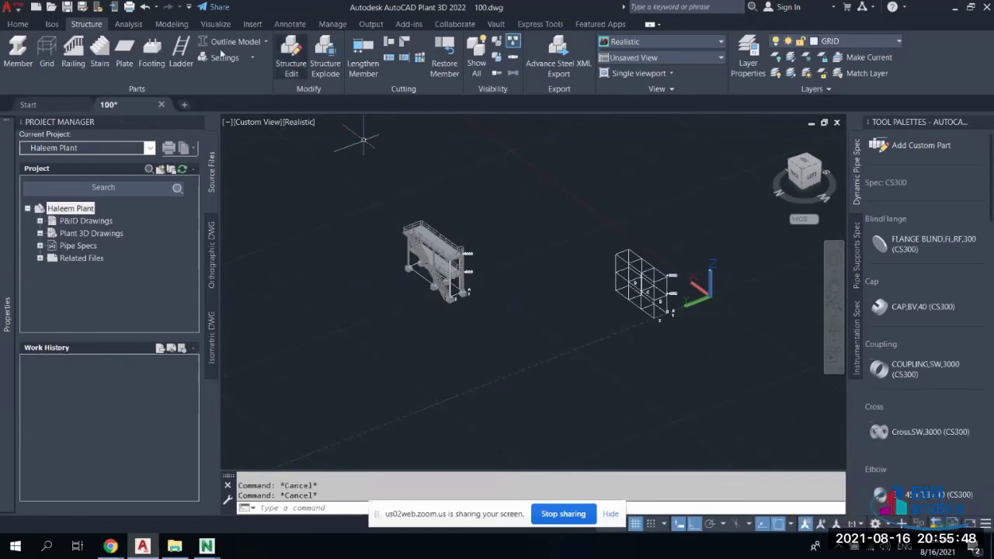
pyautogui.click(18, 25)
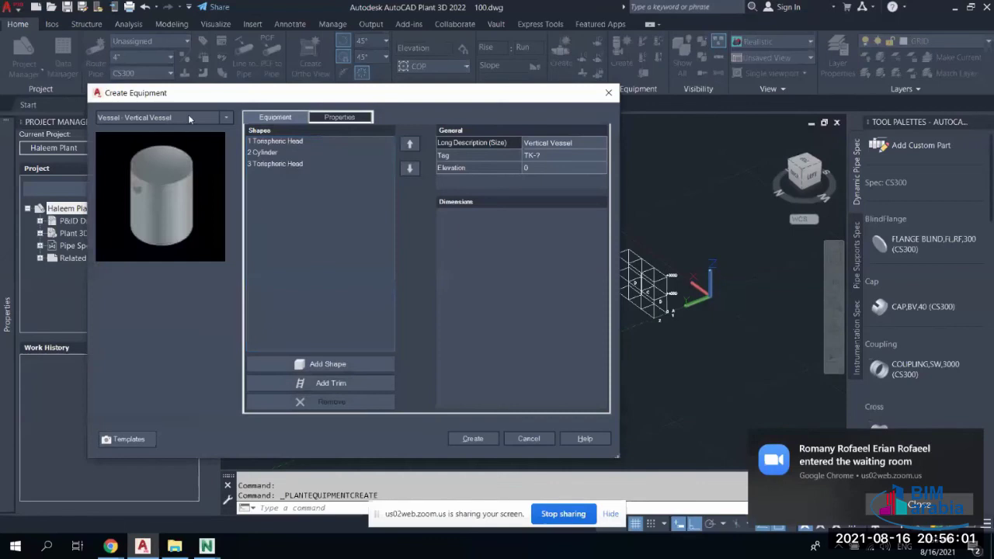
pyautogui.click(188, 117)
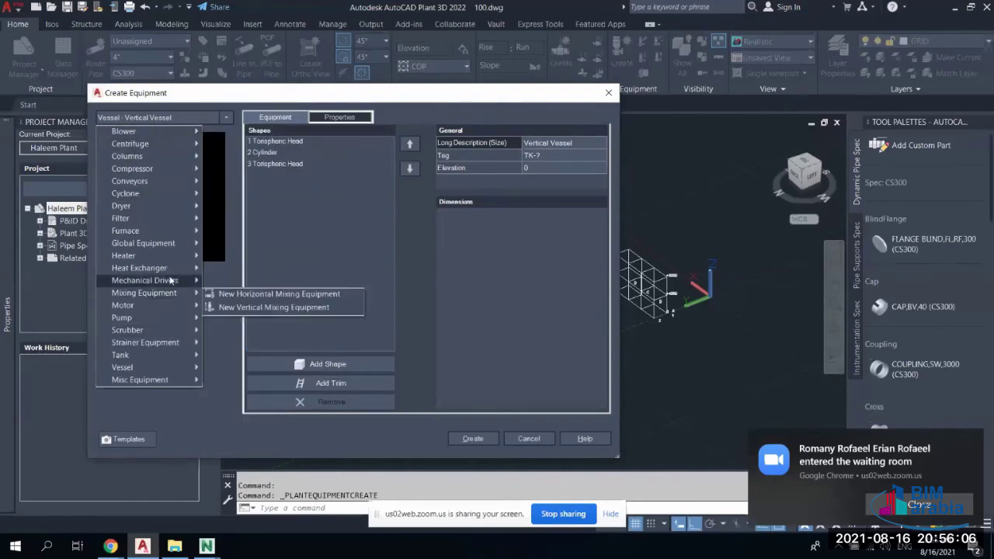
pyautogui.moveTo(171, 280)
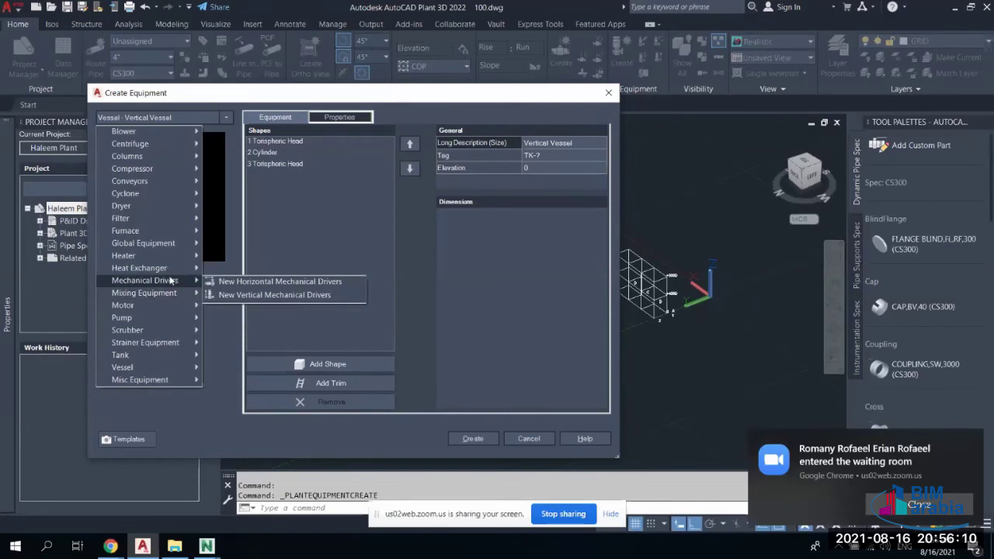
pyautogui.click(327, 232)
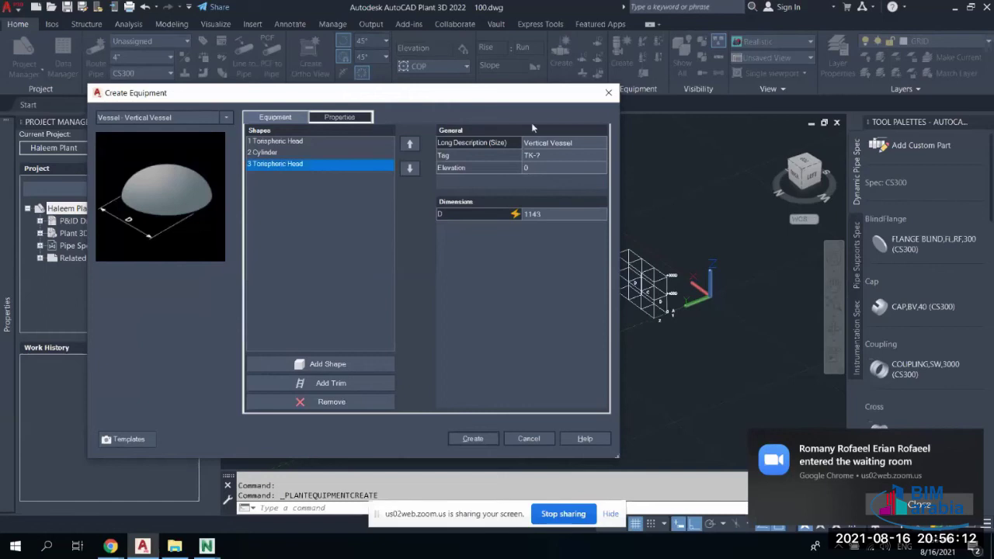
pyautogui.click(609, 92)
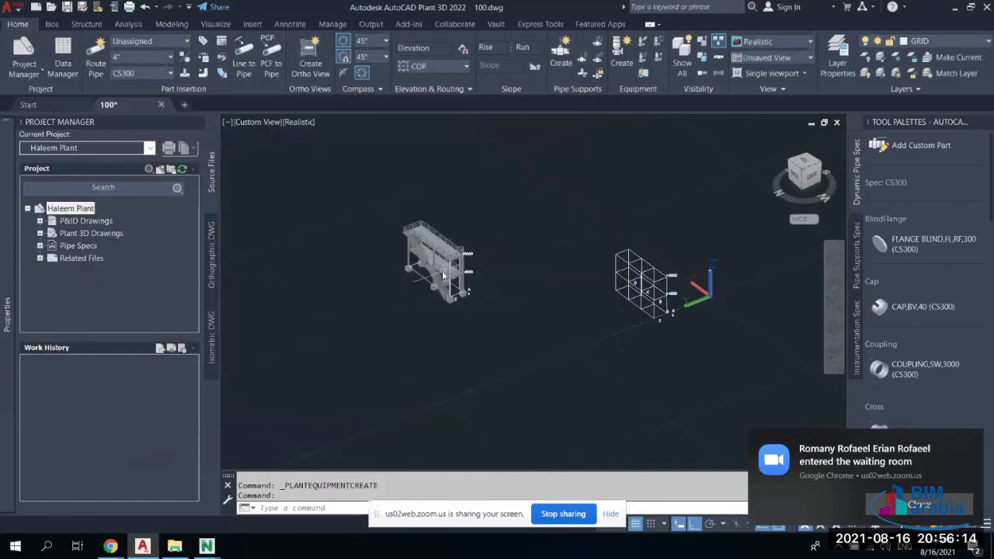
pyautogui.scroll(3, 427, 272)
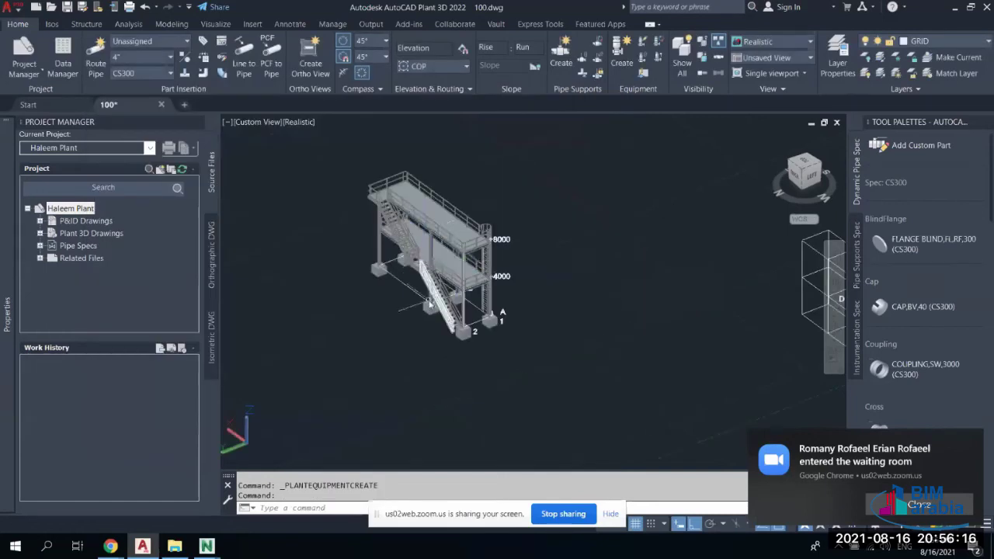
pyautogui.scroll(2, 428, 268)
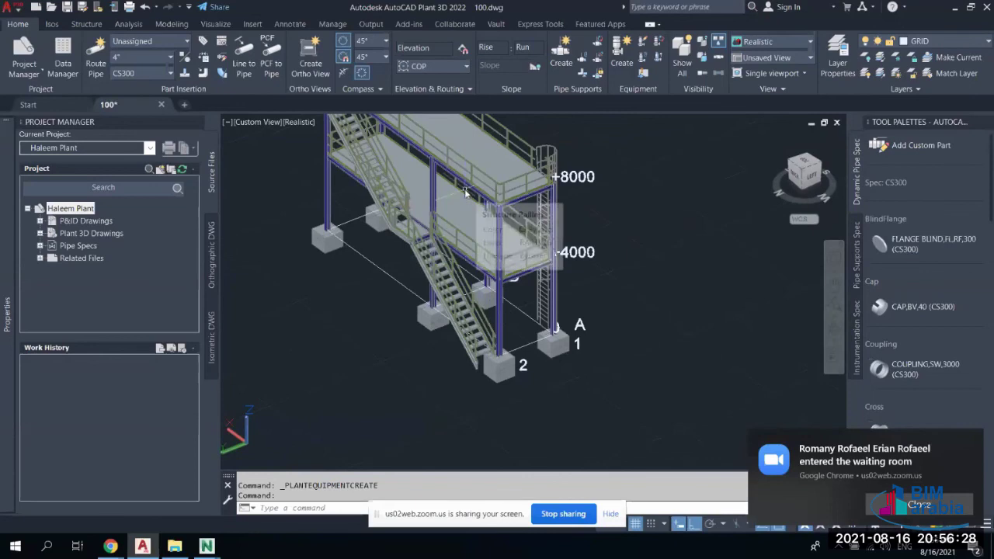
pyautogui.moveTo(434, 198); pyautogui.dragTo(551, 264, button='middle')
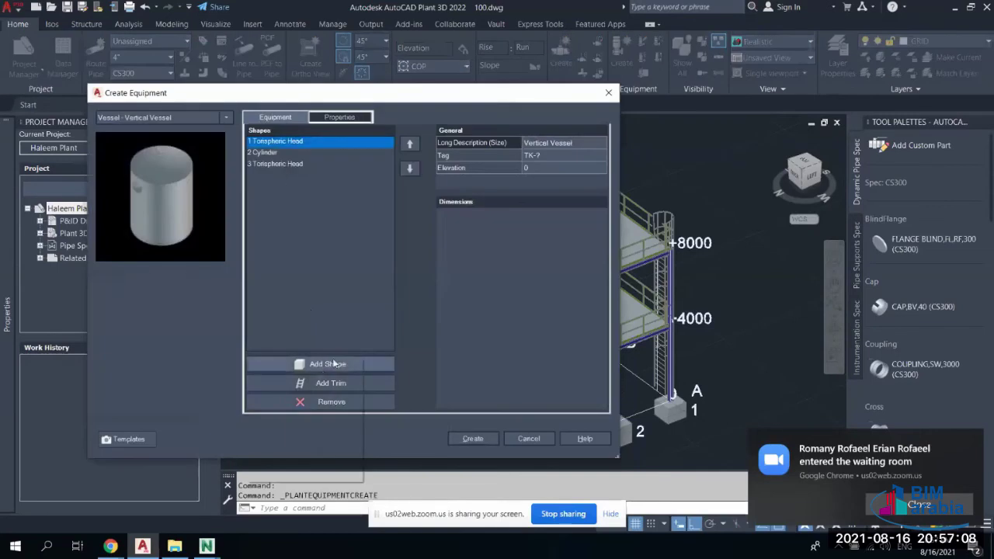
# Review the Add Shape list without adding, then open the equipment type list at Tank
pyautogui.click(334, 364)
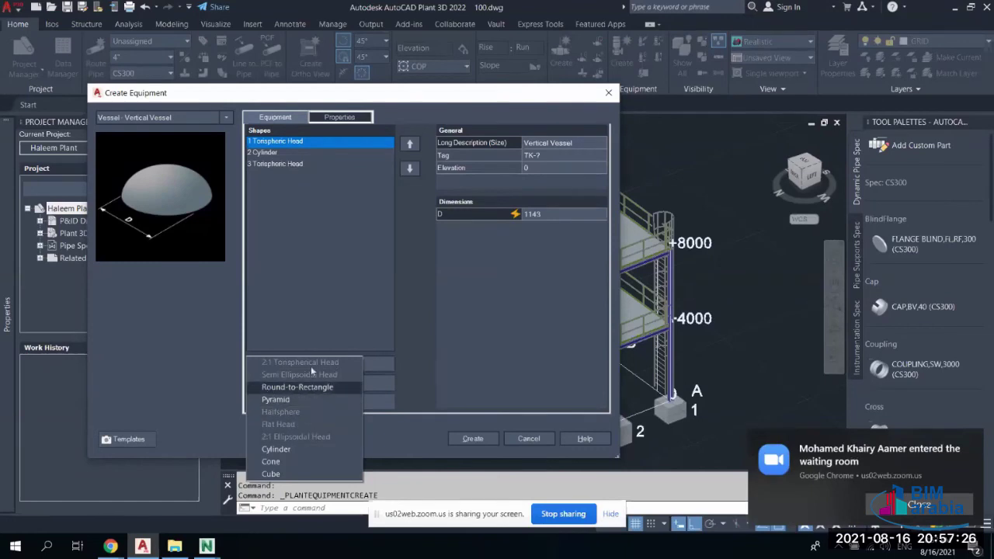
pyautogui.click(287, 277)
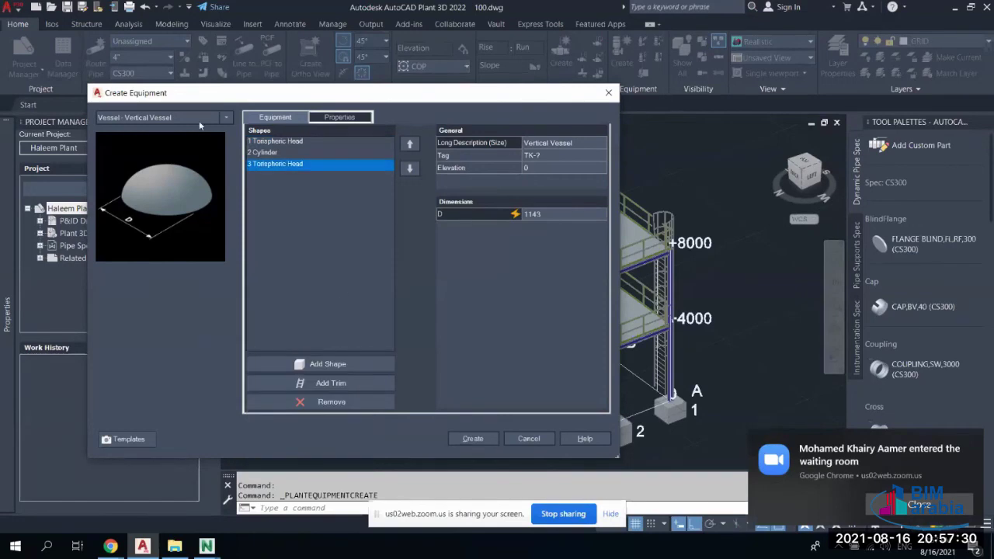
pyautogui.click(199, 119)
pyautogui.moveTo(163, 356)
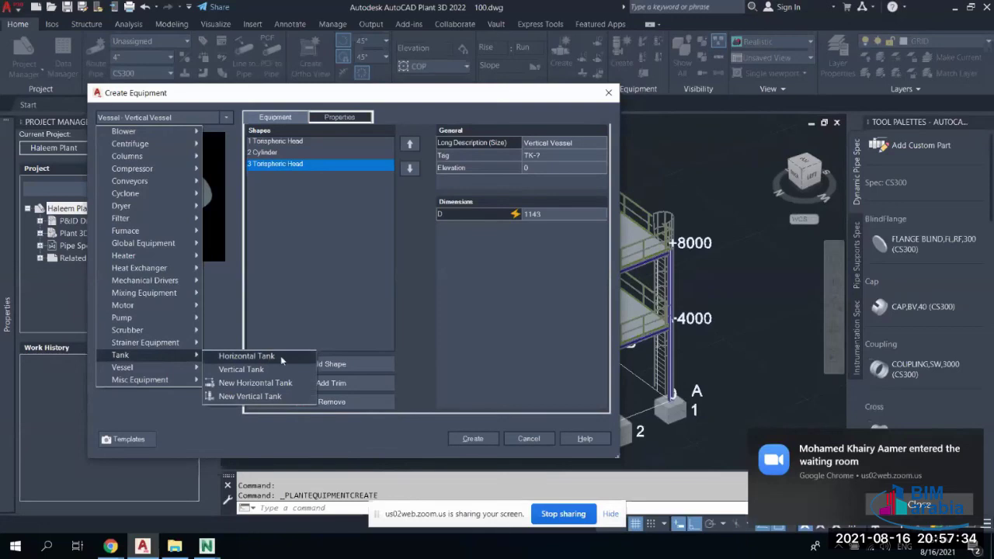
# Set the equipment type to Vertical Tank and review its Flat Head, Platform 1 and Cylinder shapes
pyautogui.click(261, 369)
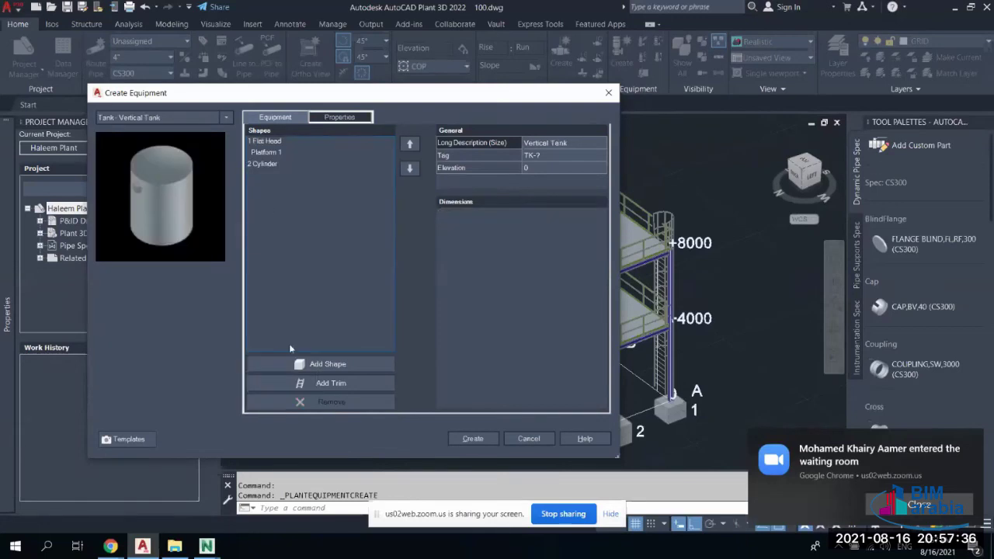
pyautogui.click(263, 142)
pyautogui.click(272, 154)
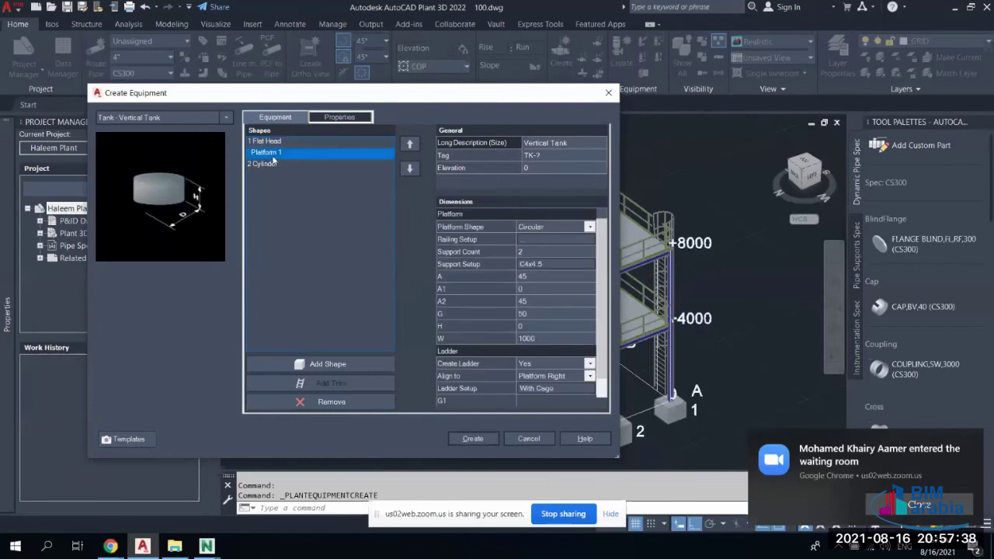
pyautogui.click(272, 163)
pyautogui.click(269, 153)
pyautogui.click(266, 142)
pyautogui.click(269, 153)
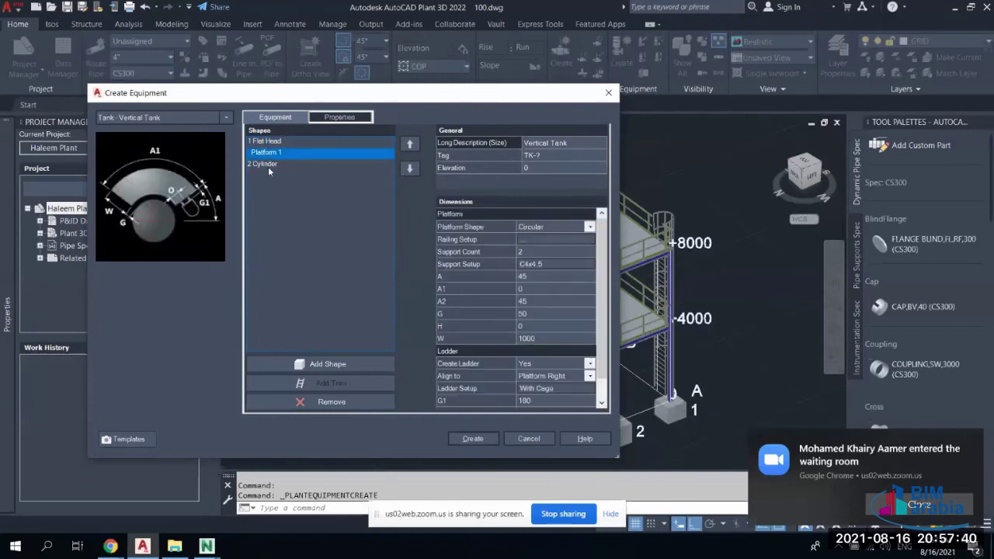
pyautogui.click(264, 142)
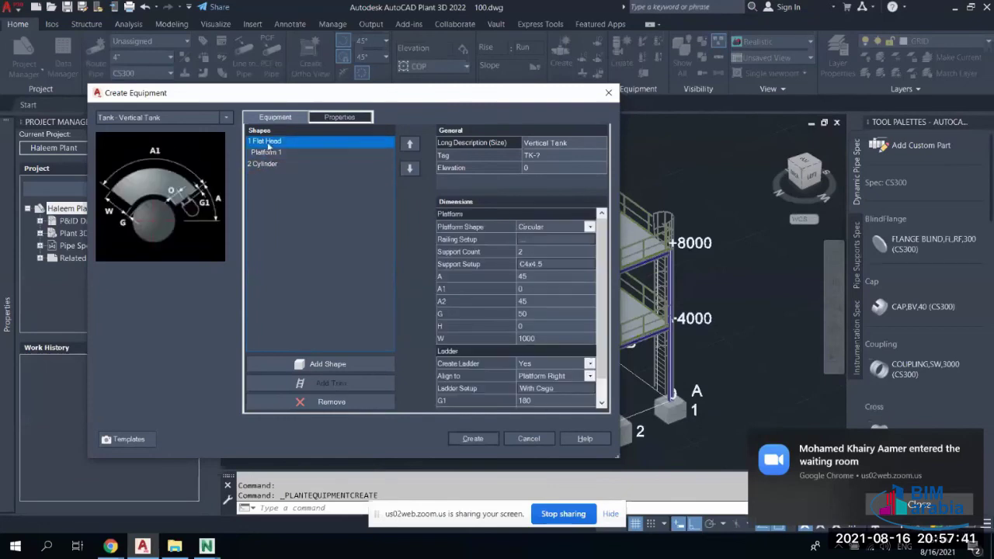
# Remove the Flat Head with its trim and the Cylinder, then open Assign Tag
pyautogui.click(323, 403)
pyautogui.click(466, 265)
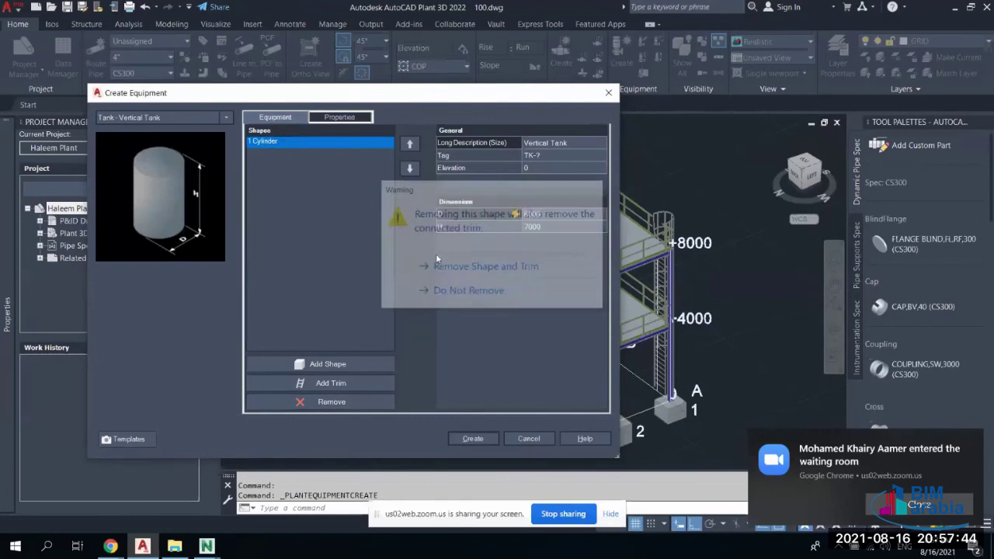
pyautogui.click(323, 402)
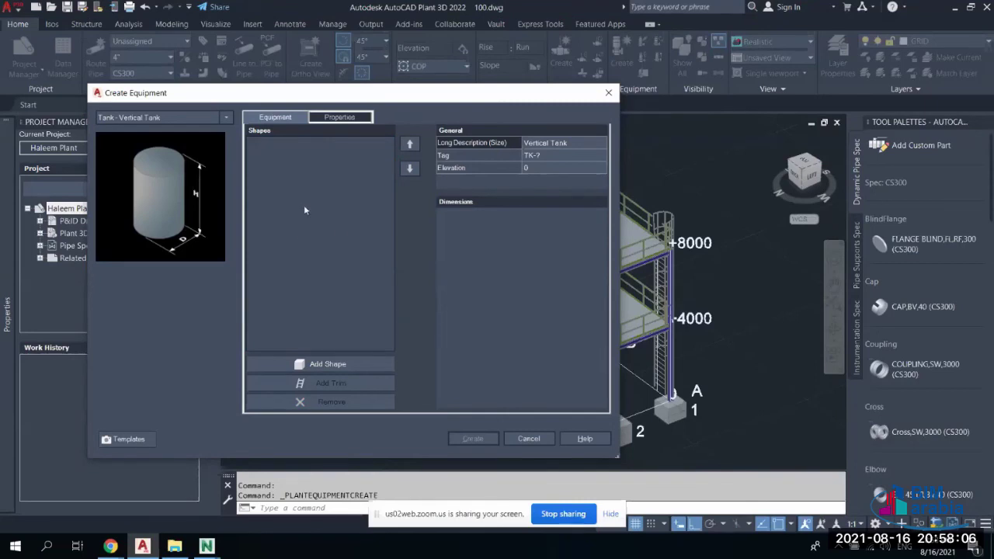
pyautogui.click(540, 157)
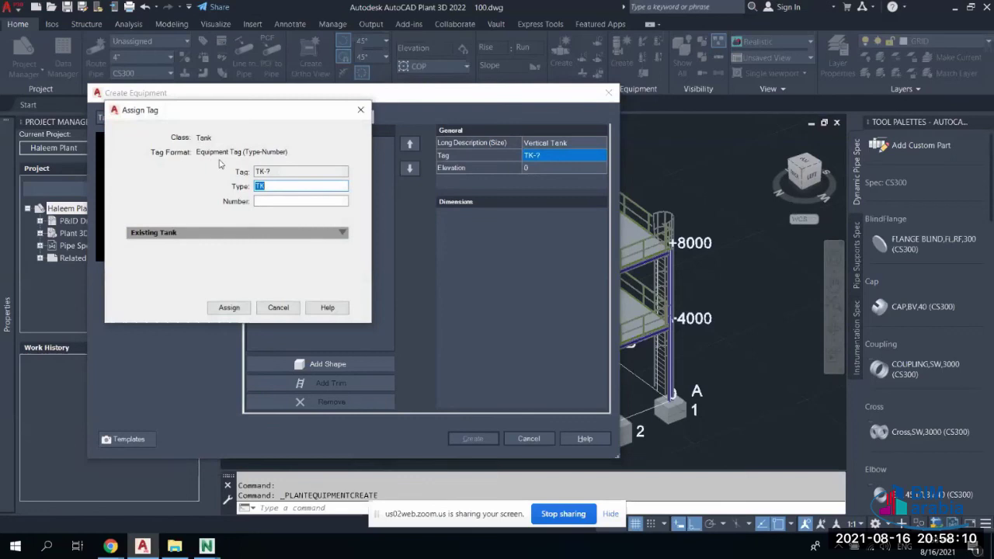
# Append -001 to the tag type and auto-fill the number, then delete the -001 again
pyautogui.click(279, 186)
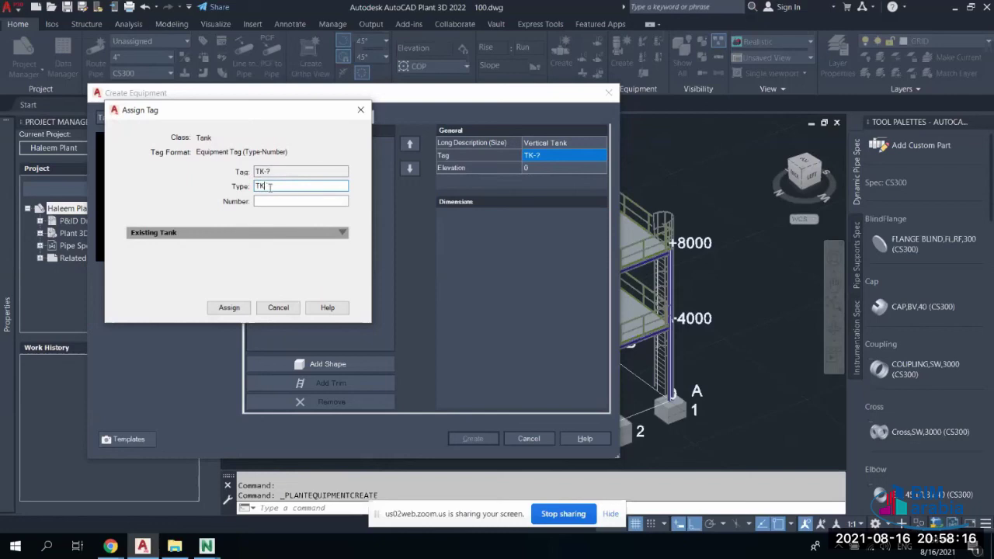
pyautogui.write('-001')
pyautogui.click(296, 201)
pyautogui.click(342, 202)
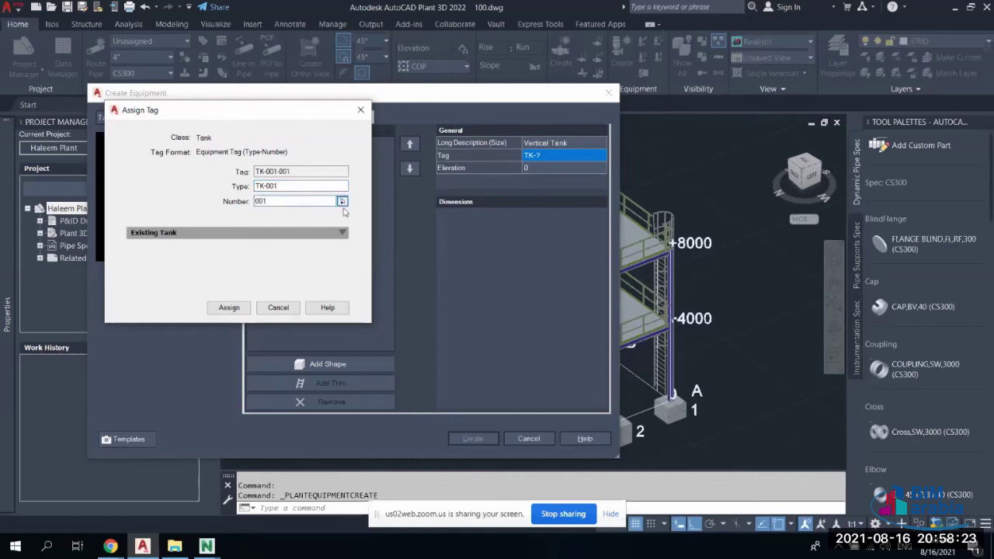
pyautogui.click(268, 188)
pyautogui.moveTo(266, 188); pyautogui.dragTo(292, 186)
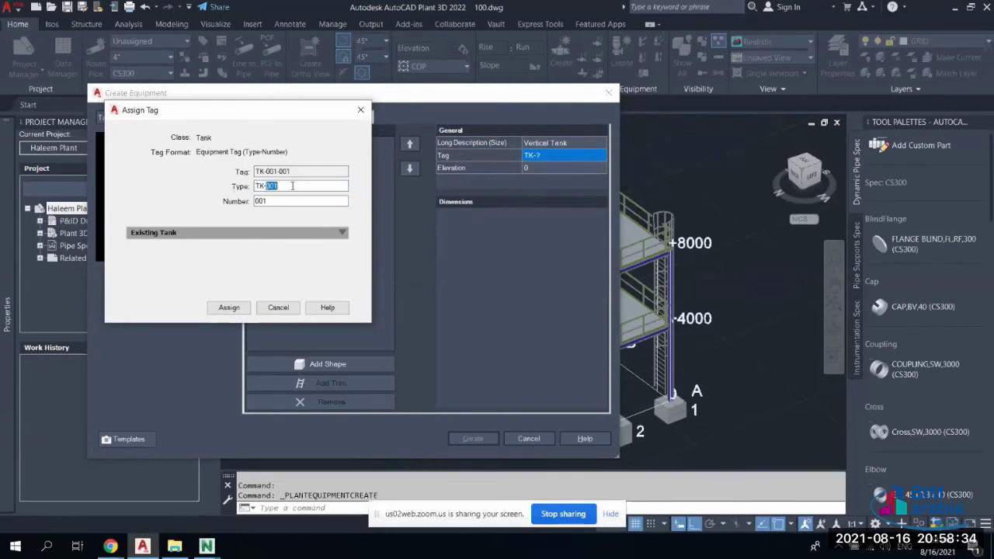
pyautogui.press('BackSpace')
# Set tag type TK-CRW with auto number 001 and assign tag TK-CRW-001
pyautogui.write('crw')
pyautogui.press('BackSpace')
pyautogui.press('BackSpace')
pyautogui.press('BackSpace')
pyautogui.write('CRW')
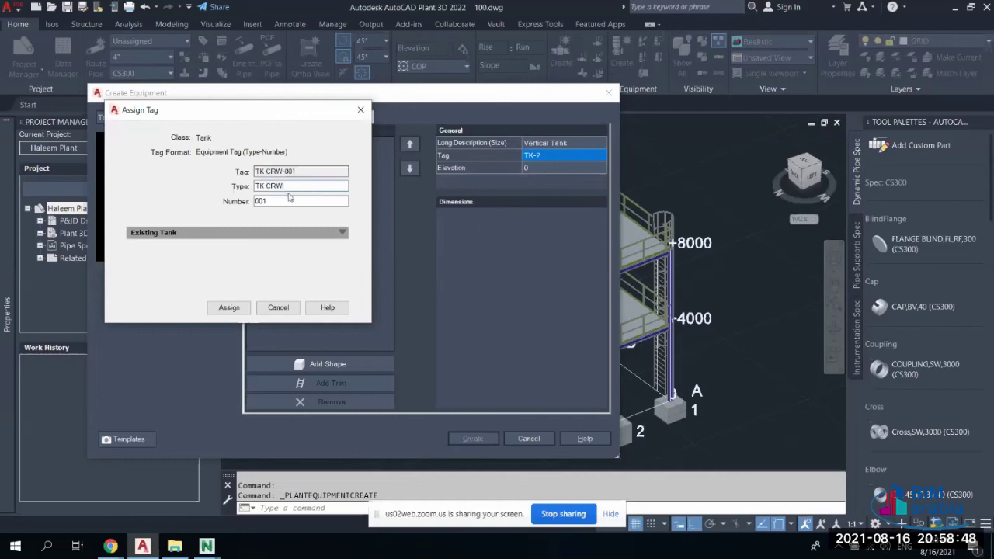
pyautogui.click(289, 201)
pyautogui.doubleClick(289, 201)
pyautogui.press('BackSpace')
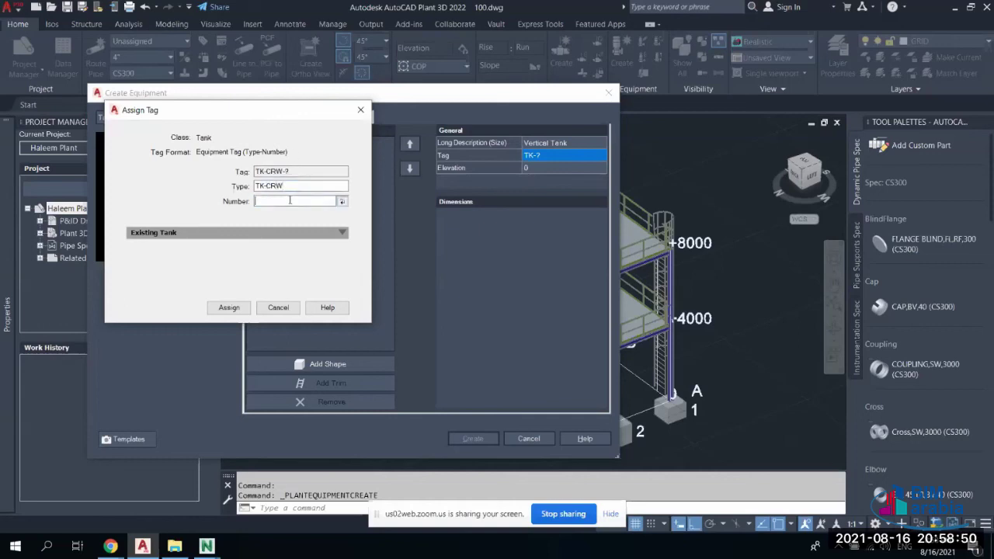
pyautogui.click(342, 201)
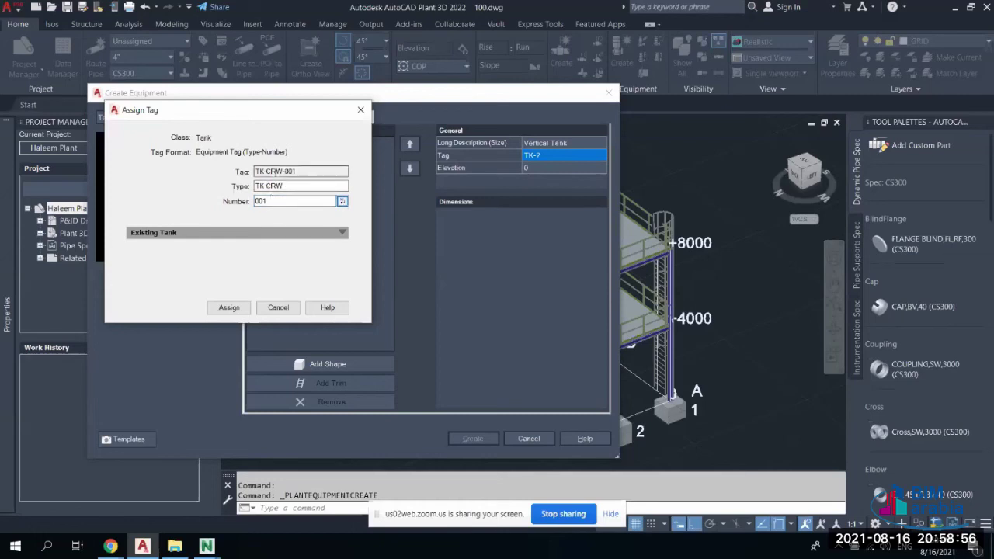
pyautogui.click(228, 308)
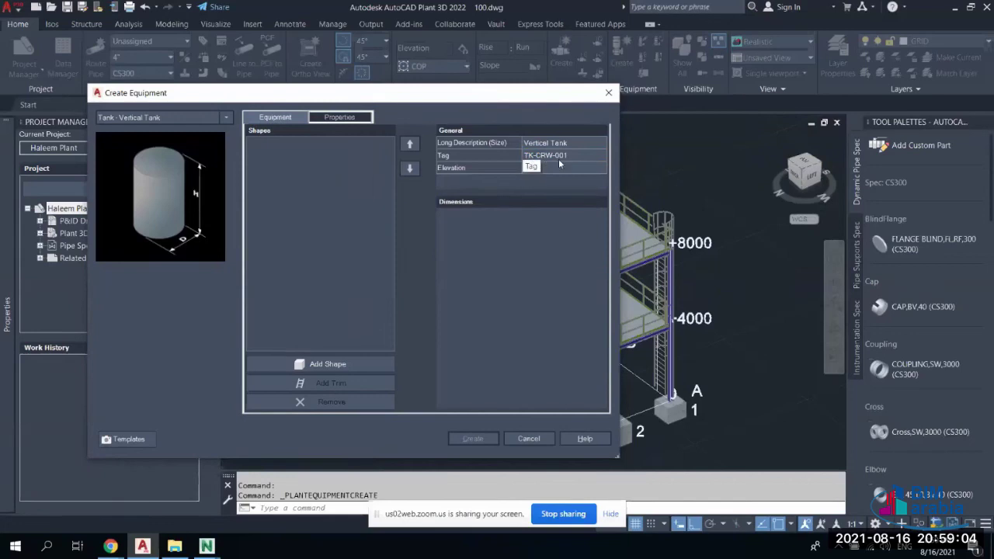
pyautogui.click(536, 168)
# Keep elevation 0 and add a Flat Head shape with D 8000 and H 100
pyautogui.click(271, 244)
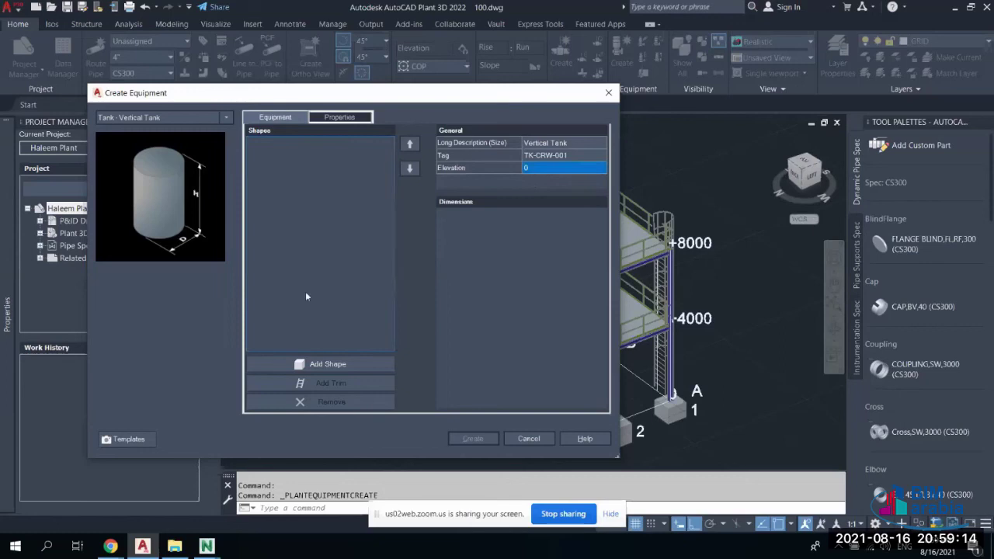
pyautogui.click(308, 365)
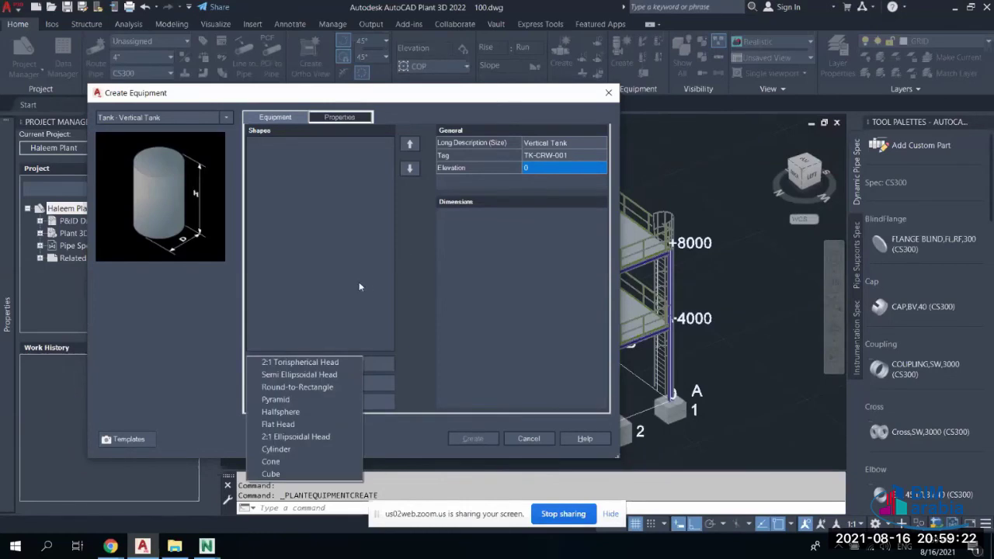
pyautogui.click(314, 424)
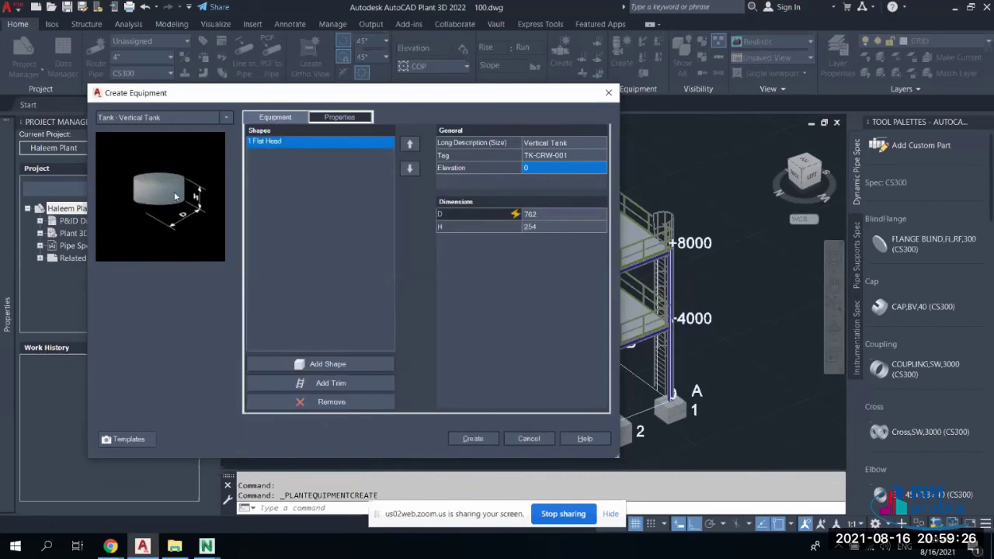
pyautogui.click(539, 215)
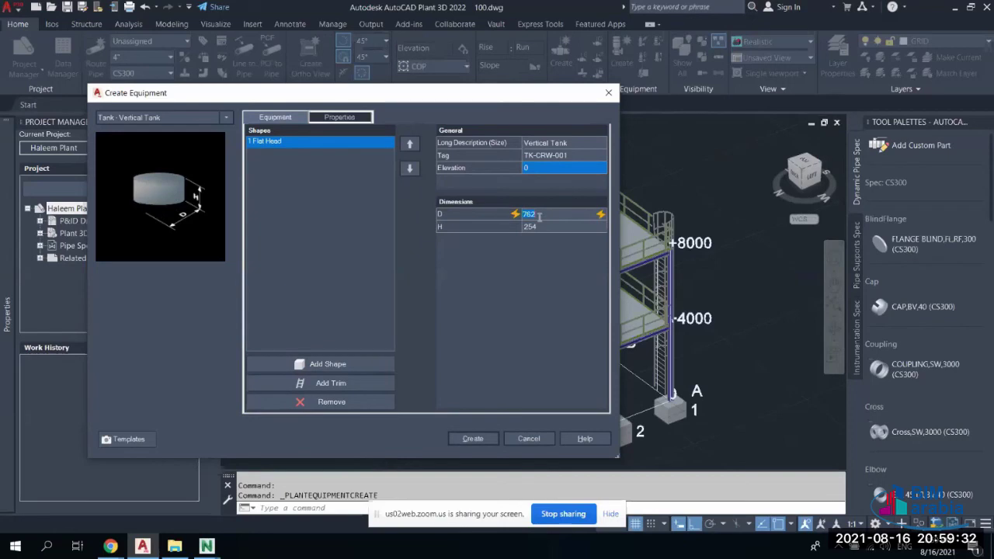
pyautogui.write('80')
pyautogui.click(539, 225)
pyautogui.write('100')
# Add a Cylinder shape of D 8000 and height 6900, dismissing the Bentley sign-in window
pyautogui.click(332, 363)
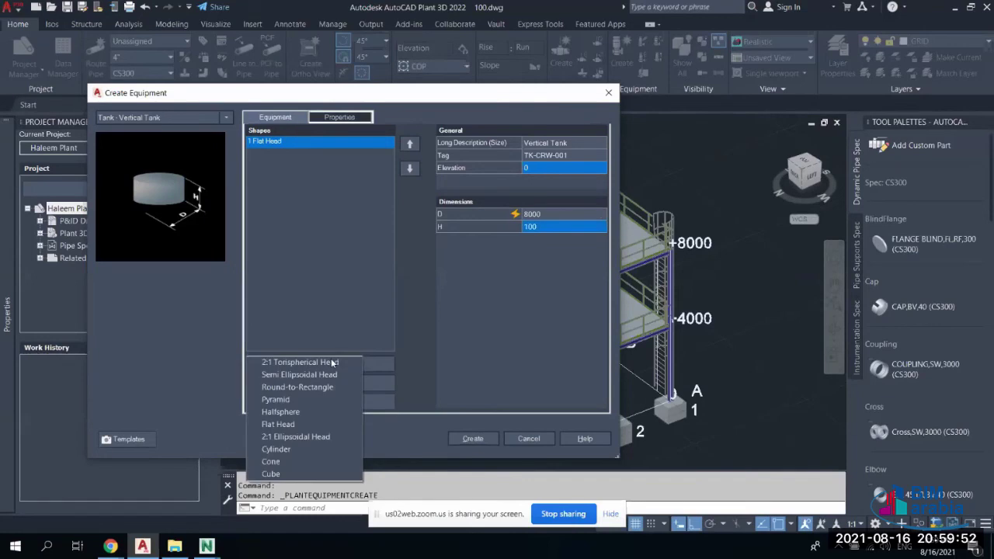
pyautogui.click(276, 449)
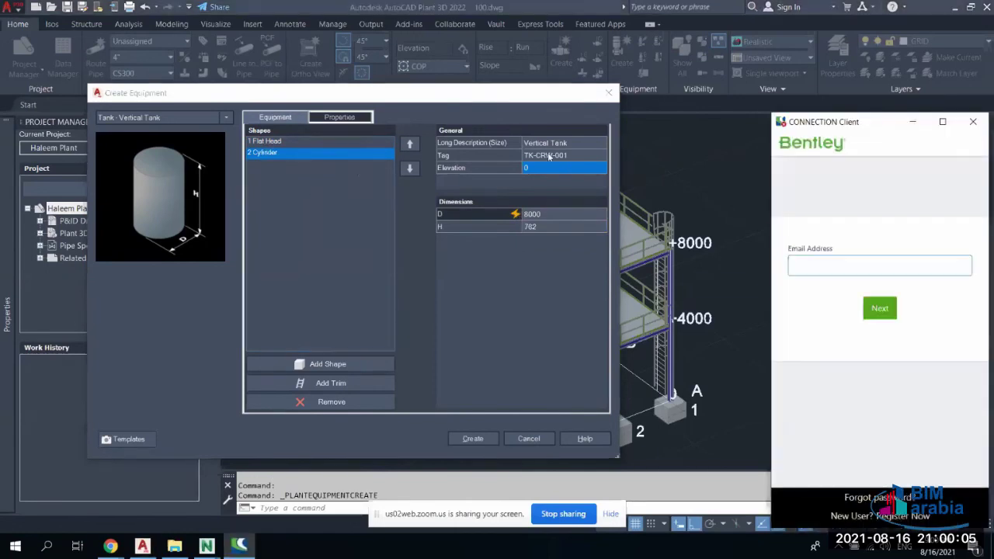
pyautogui.click(973, 122)
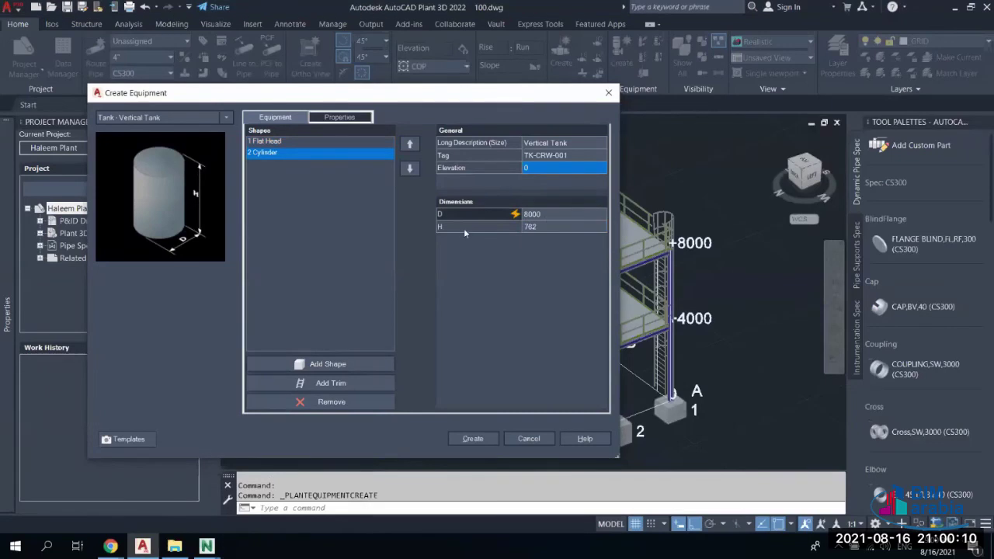
pyautogui.click(548, 227)
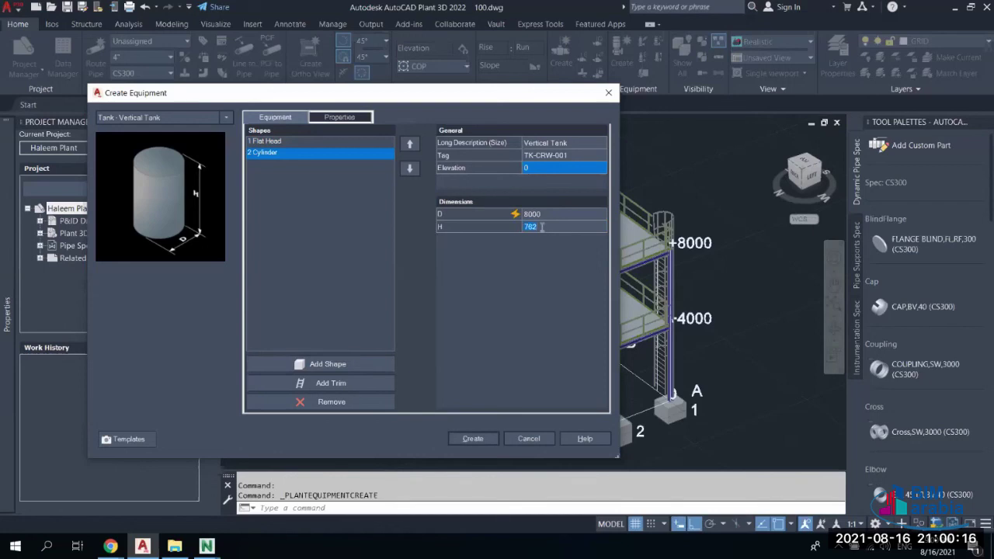
pyautogui.write('6900')
pyautogui.click(274, 142)
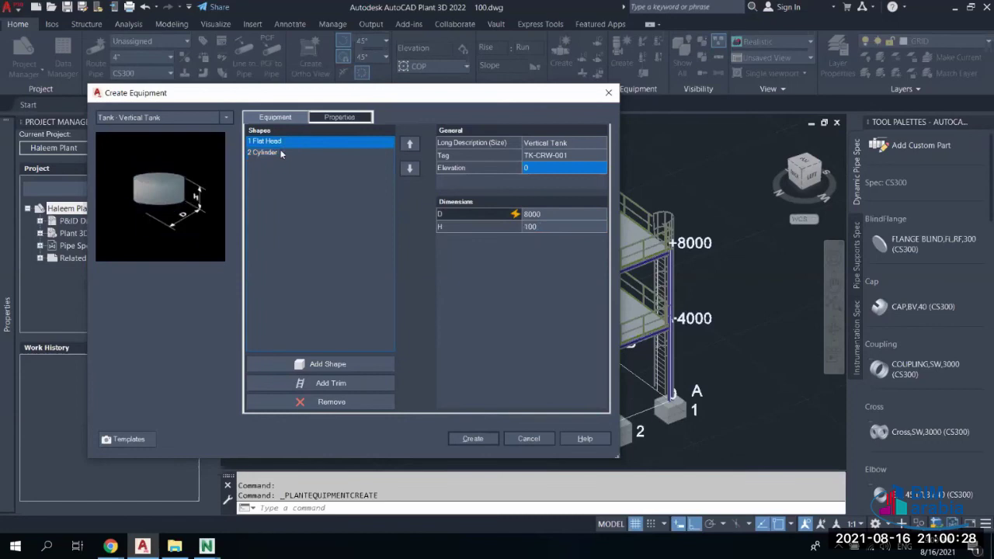
pyautogui.click(281, 153)
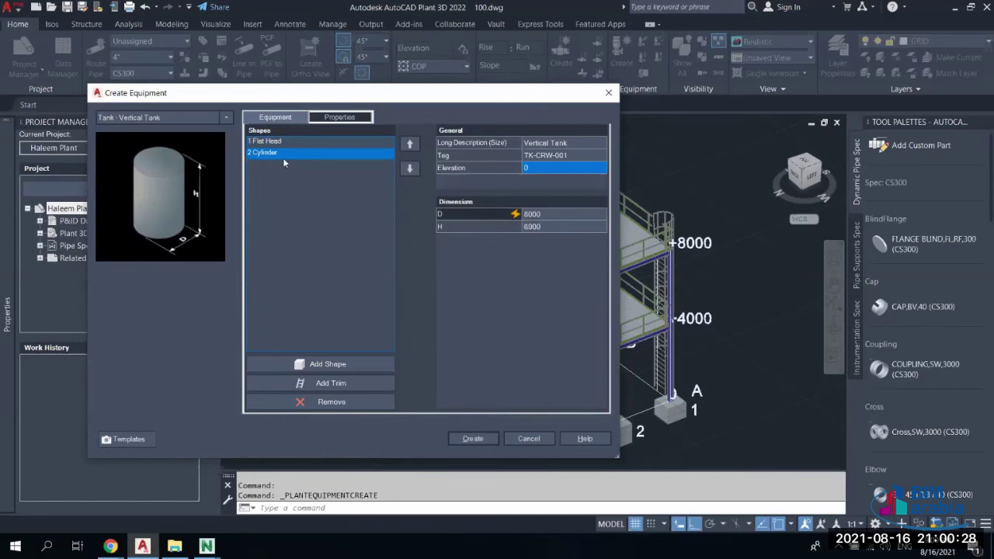
# Create the tank and insert it left of the steel structure with rotation 0
pyautogui.click(473, 439)
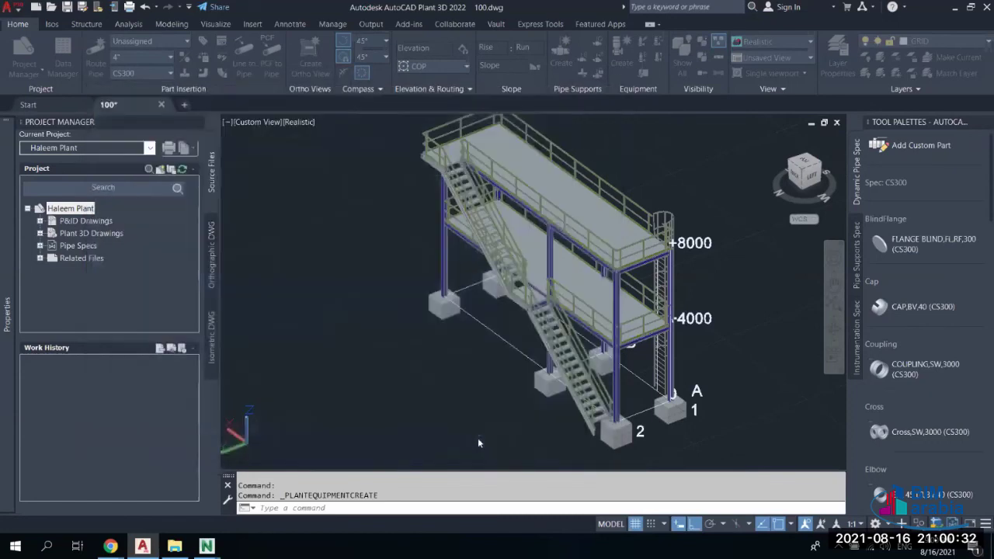
pyautogui.scroll(-5, 466, 326)
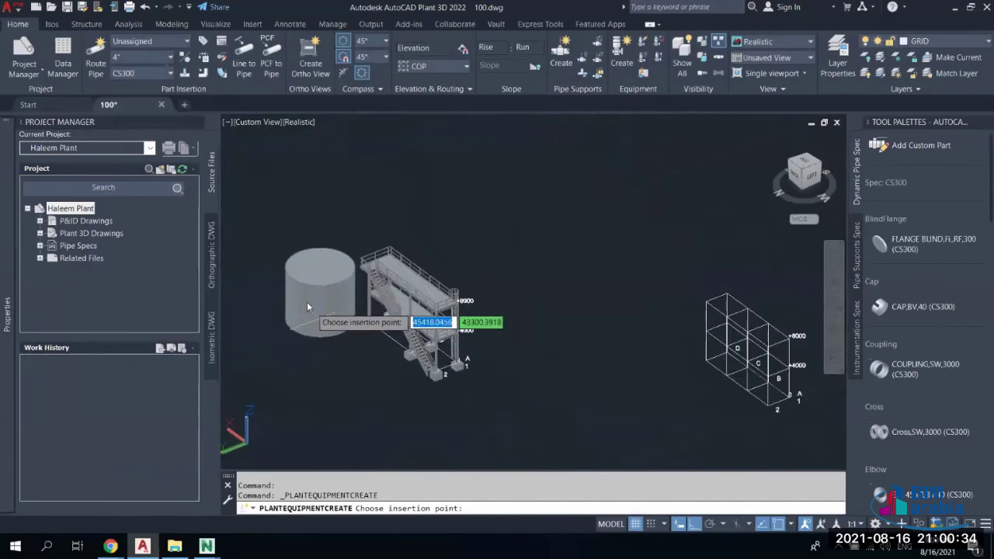
pyautogui.moveTo(306, 301); pyautogui.dragTo(629, 319, button='middle')
pyautogui.click(501, 307)
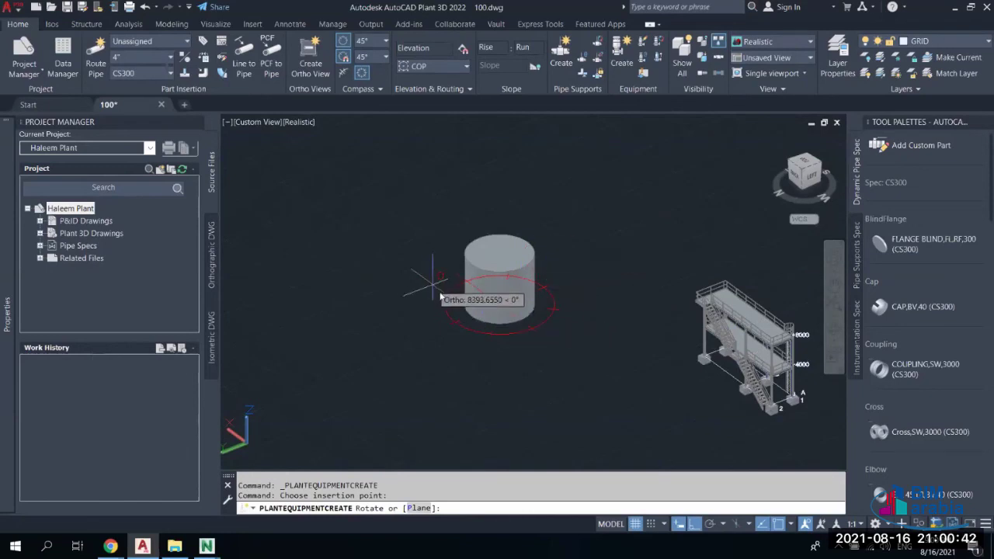
pyautogui.scroll(5, 463, 302)
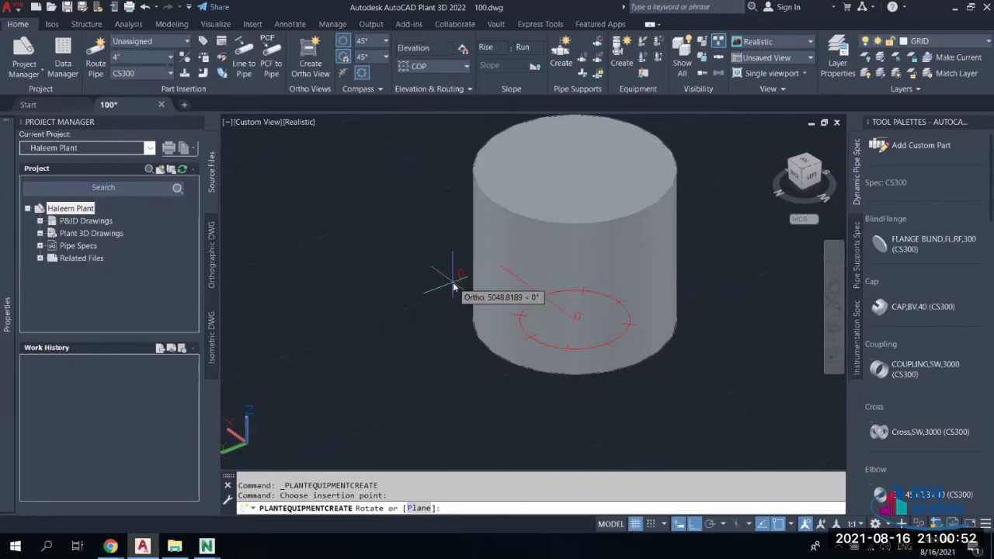
pyautogui.write('0')
pyautogui.press('Return')
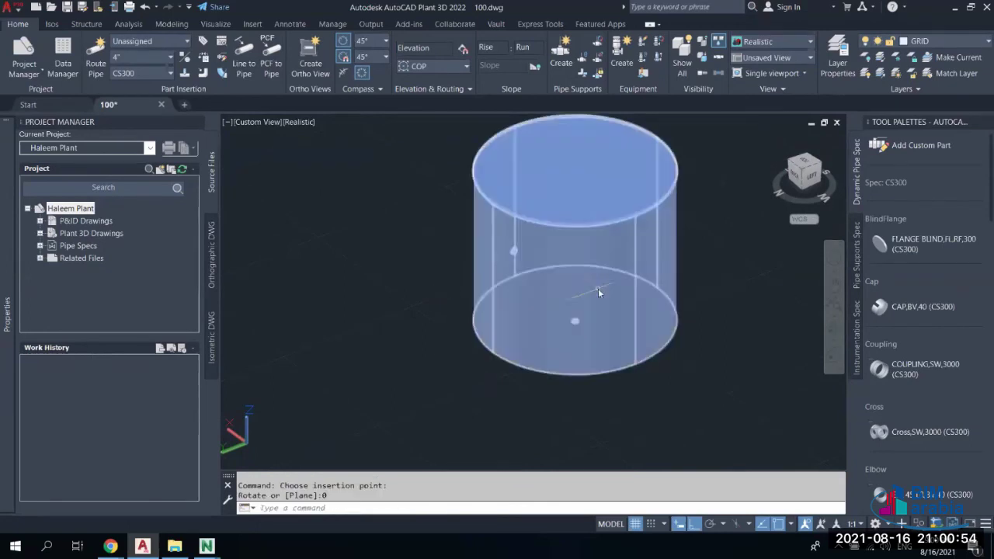
pyautogui.scroll(-4, 608, 234)
pyautogui.scroll(3, 576, 218)
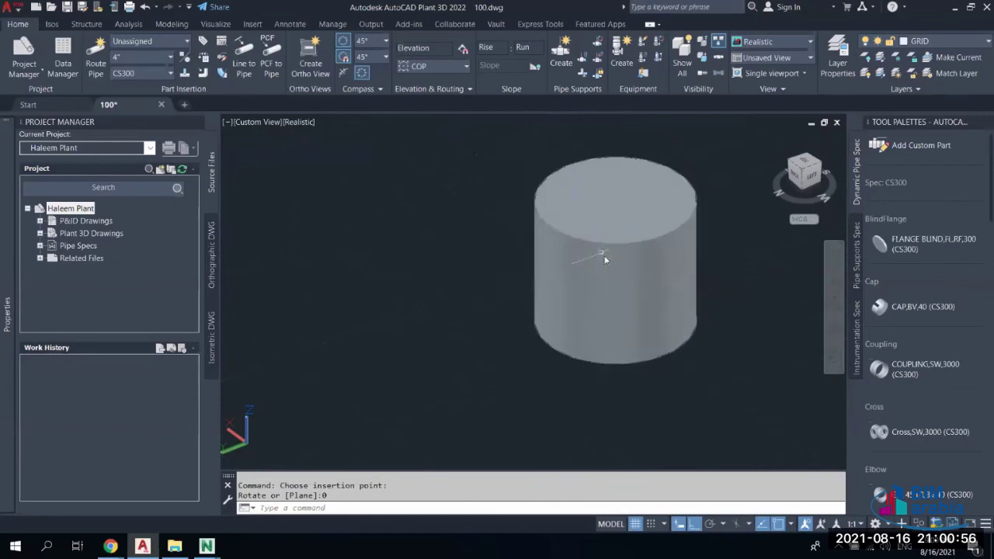
pyautogui.click(590, 267)
pyautogui.scroll(-3, 594, 280)
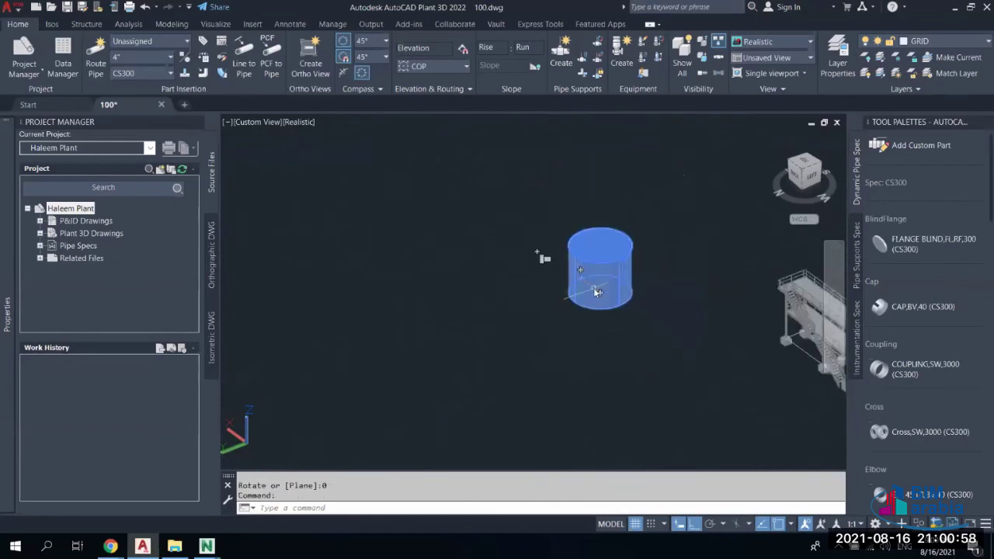
pyautogui.scroll(2, 596, 286)
pyautogui.scroll(3, 610, 311)
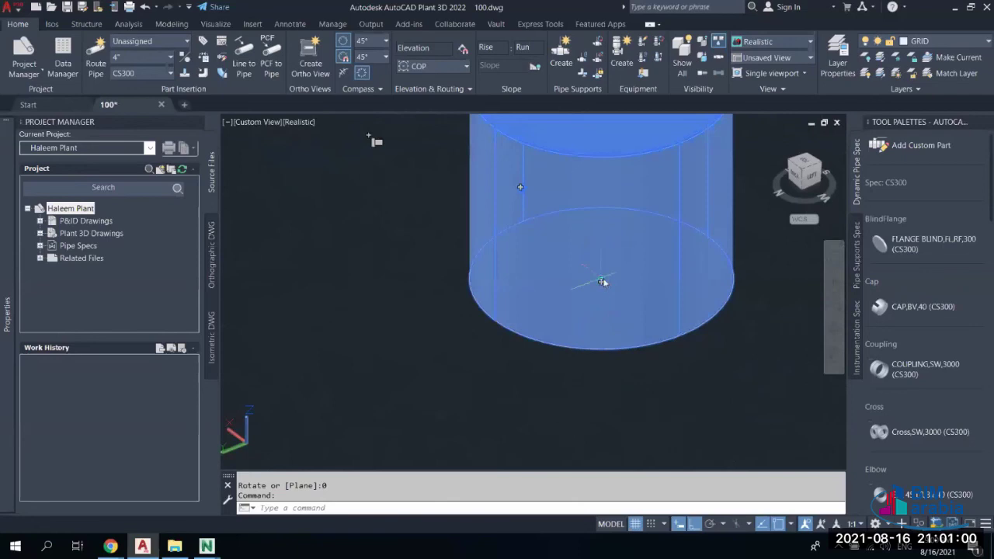
pyautogui.scroll(1, 602, 284)
pyautogui.scroll(-2, 605, 289)
pyautogui.keyDown('shift'); pyautogui.moveTo(603, 290); pyautogui.dragTo(694, 304, button='middle'); pyautogui.keyUp('shift')
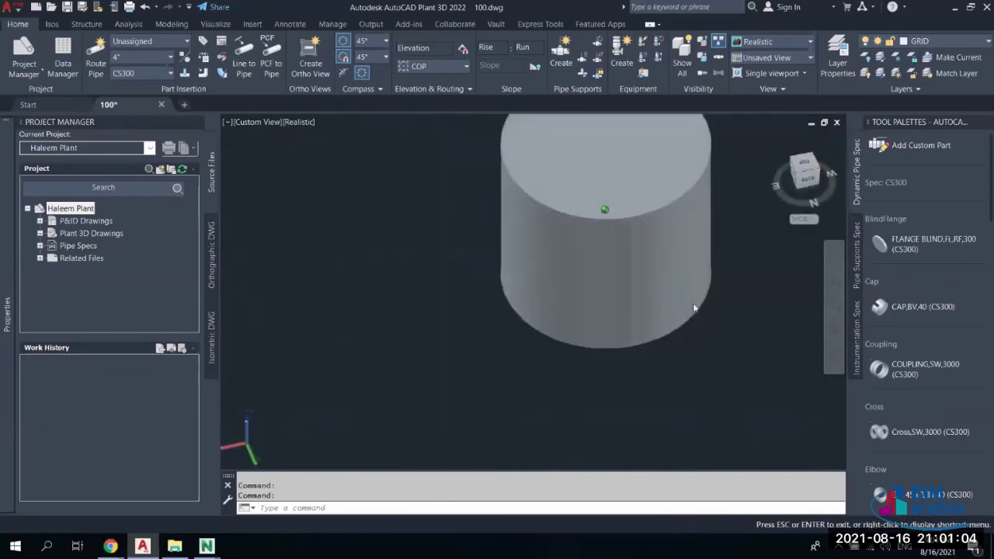
pyautogui.click(691, 303)
pyautogui.scroll(2, 509, 276)
pyautogui.scroll(-3, 613, 322)
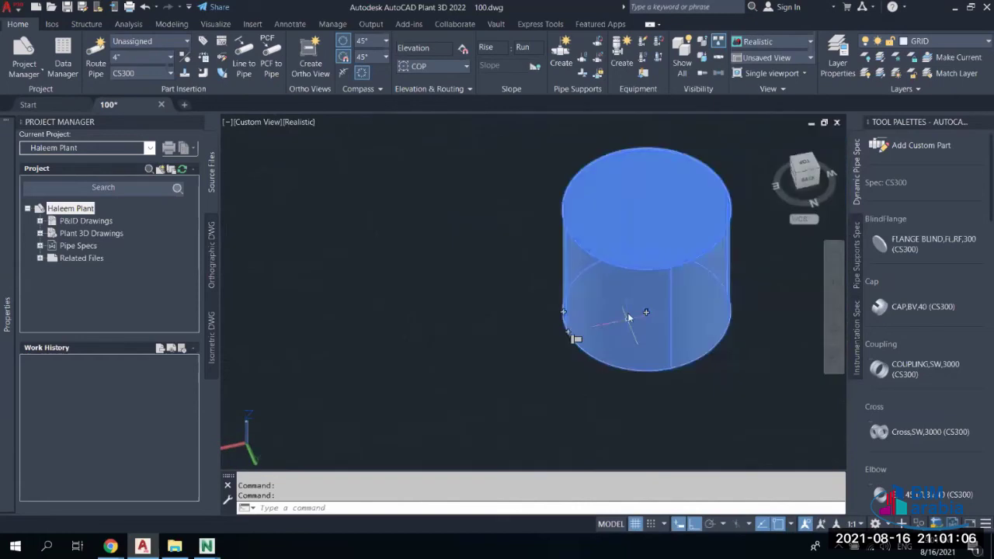
pyautogui.keyDown('shift'); pyautogui.moveTo(627, 312); pyautogui.dragTo(580, 281, button='middle'); pyautogui.keyUp('shift')
pyautogui.click(580, 311)
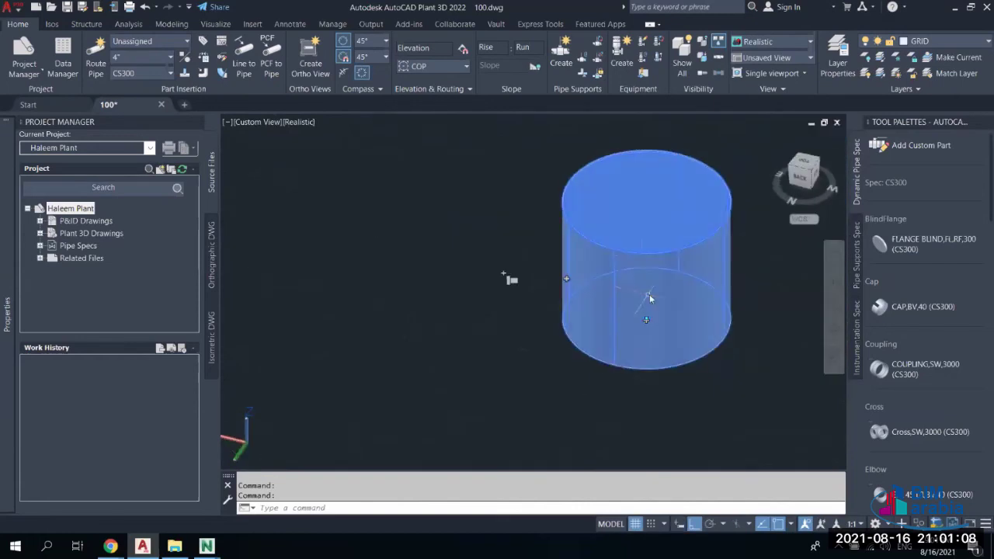
pyautogui.scroll(3, 643, 266)
pyautogui.scroll(2, 606, 223)
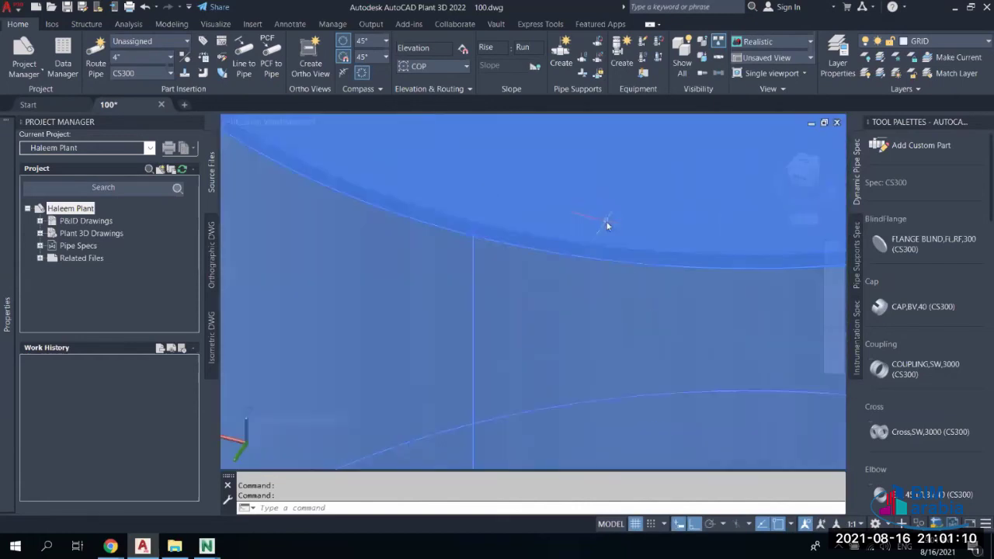
pyautogui.scroll(2, 505, 236)
pyautogui.scroll(-4, 515, 277)
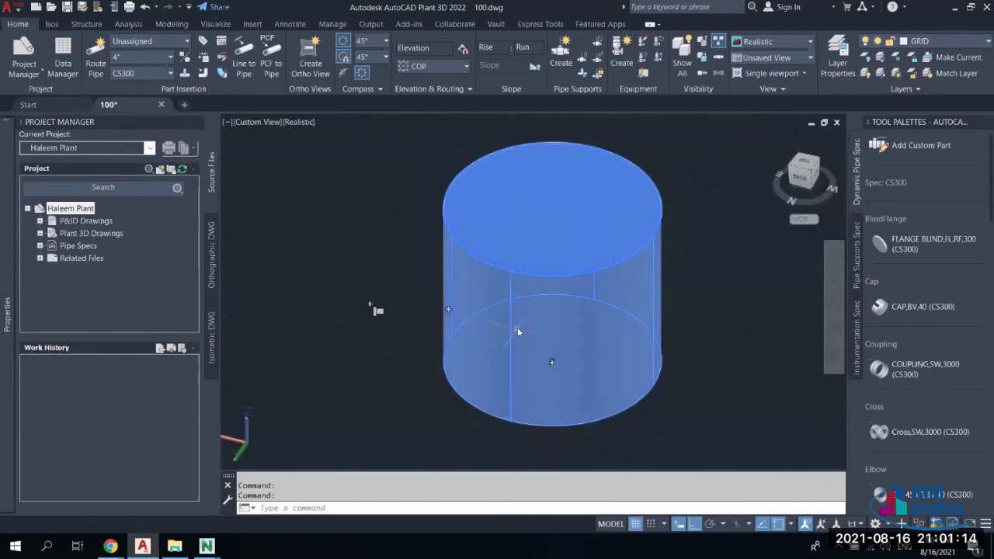
pyautogui.scroll(3, 517, 328)
pyautogui.scroll(-5, 513, 342)
pyautogui.scroll(2, 519, 295)
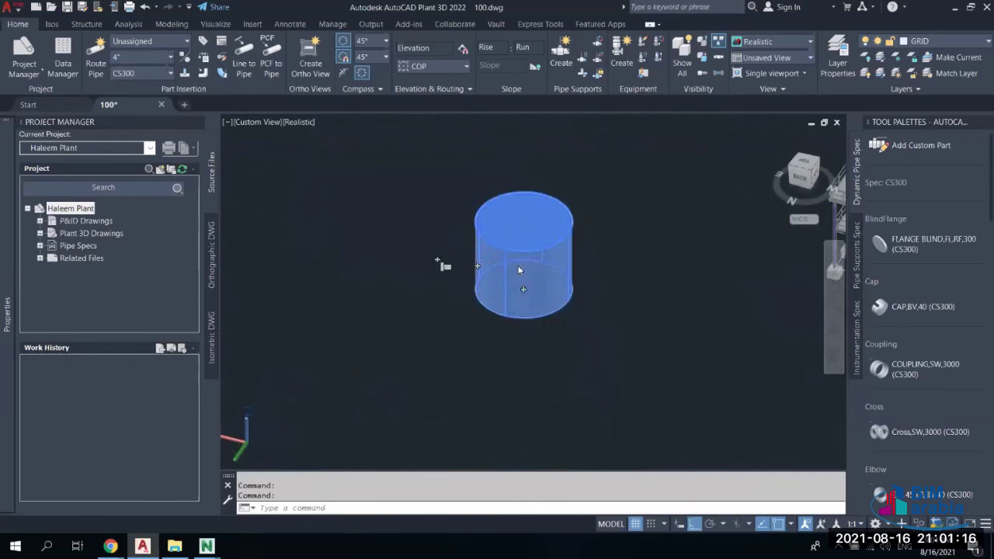
pyautogui.press('Escape')
pyautogui.scroll(3, 519, 267)
pyautogui.click(523, 283)
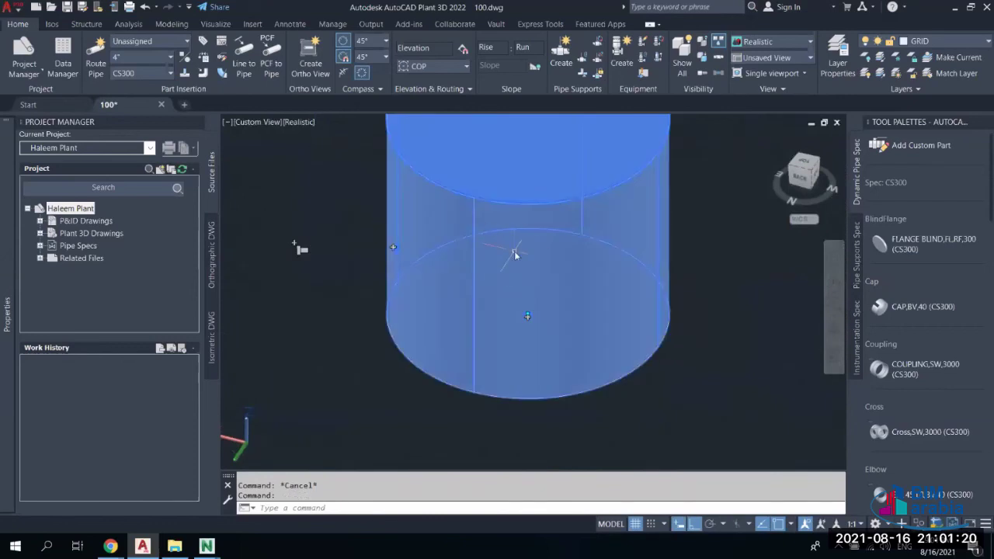
# Open Modify Equipment for TK-CRW-001, select 2 Cylinder and show the Add Trim list
pyautogui.rightClick(543, 240)
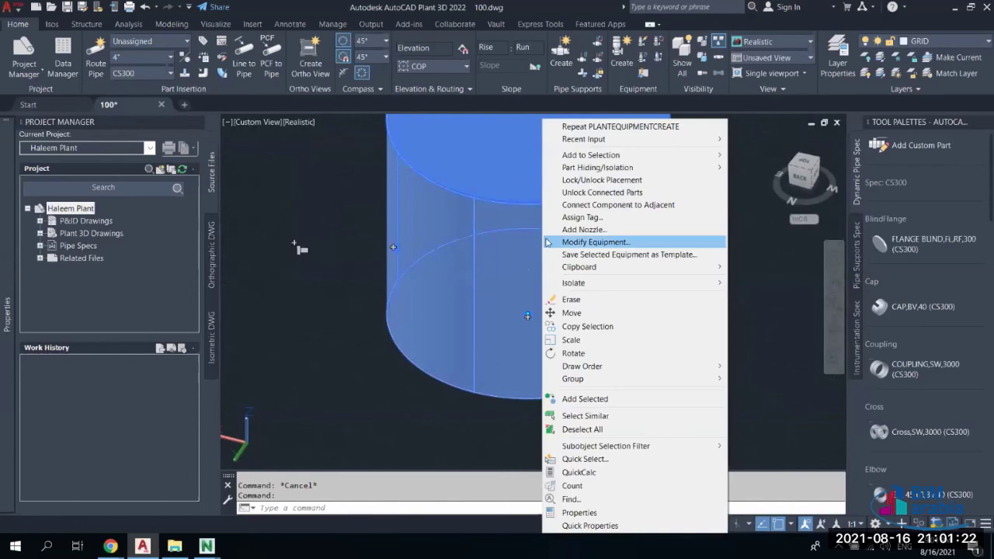
pyautogui.click(598, 243)
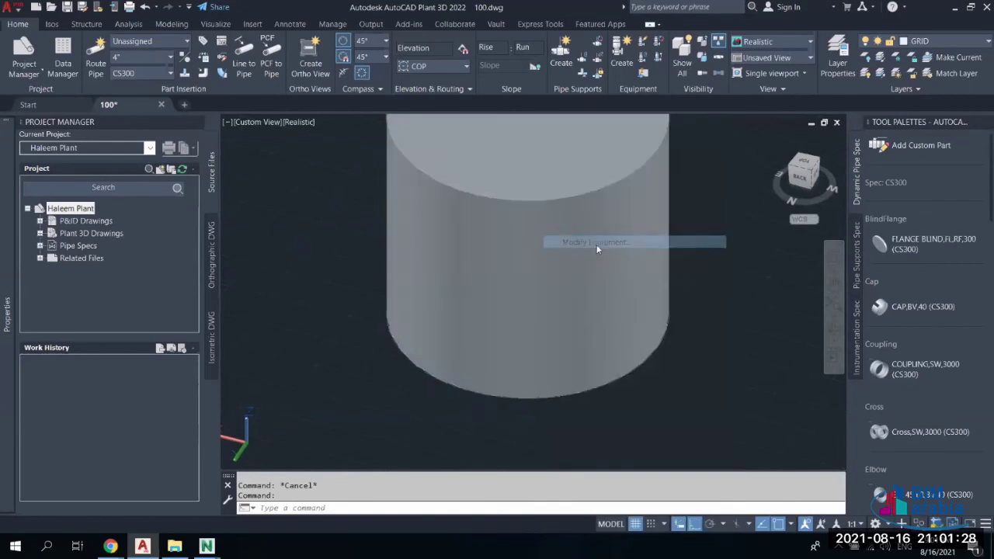
pyautogui.moveTo(602, 23); pyautogui.dragTo(437, 39)
pyautogui.click(411, 86)
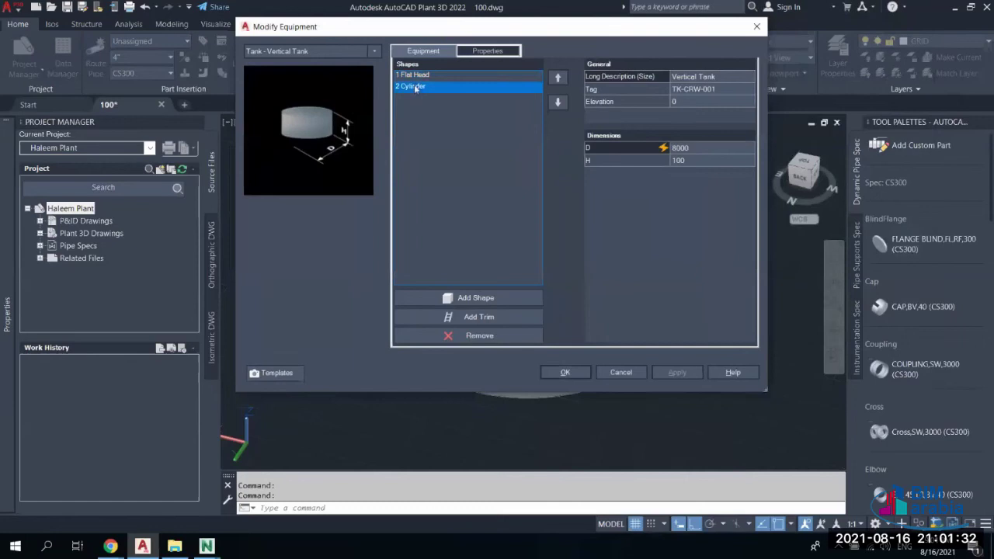
pyautogui.click(491, 299)
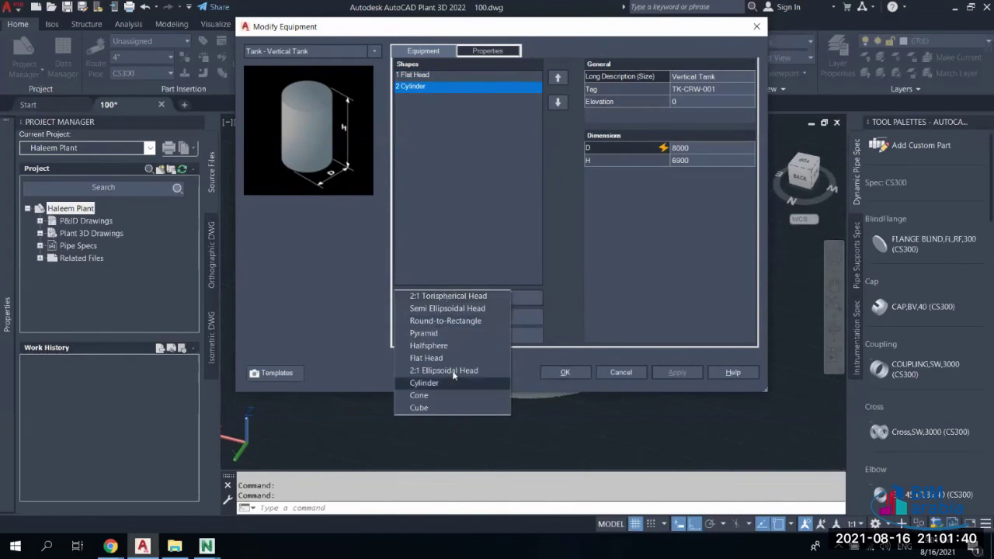
pyautogui.click(476, 253)
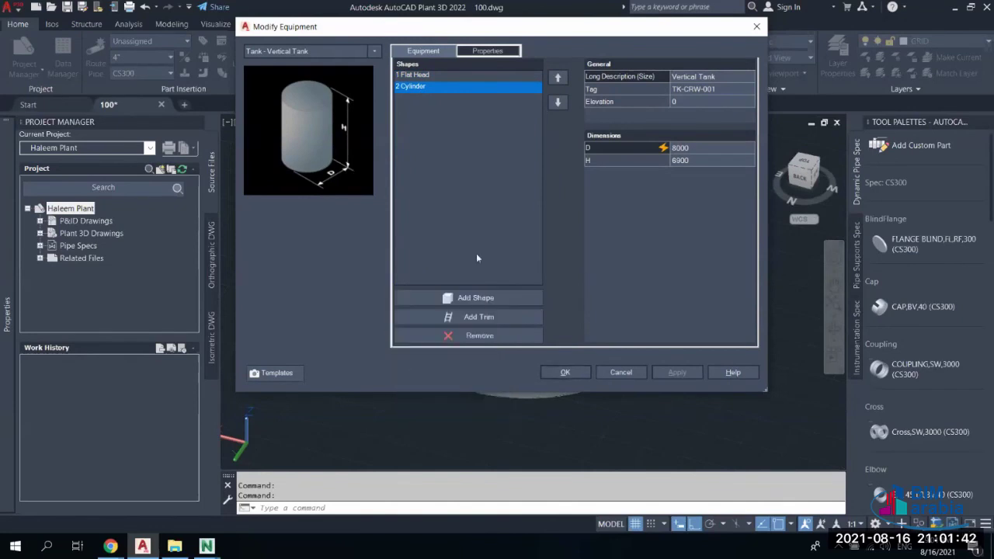
pyautogui.click(470, 318)
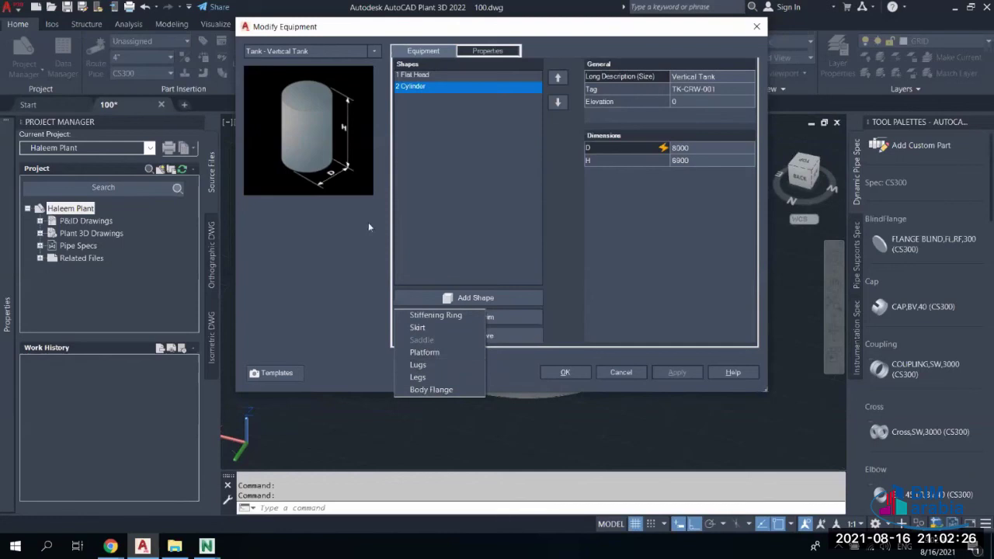
pyautogui.click(419, 365)
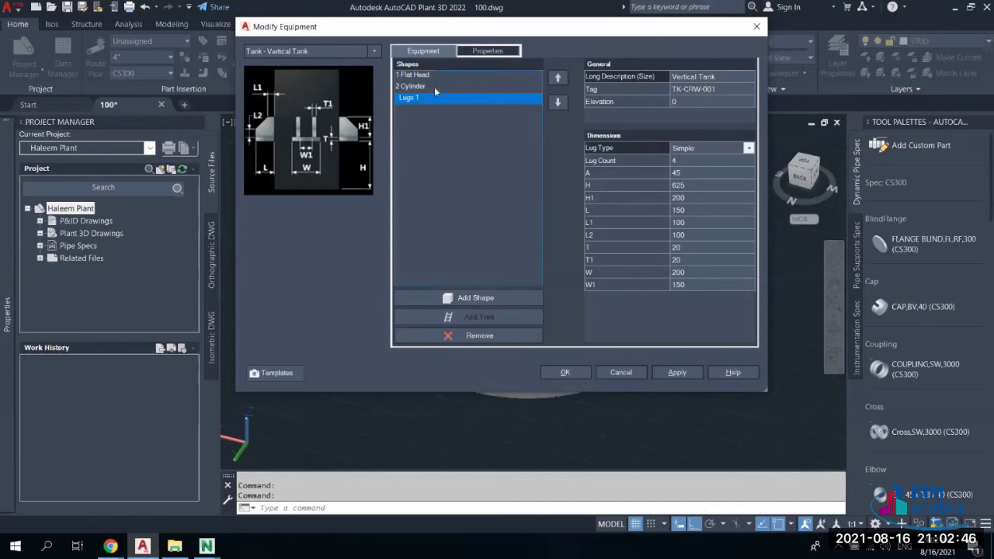
pyautogui.click(412, 86)
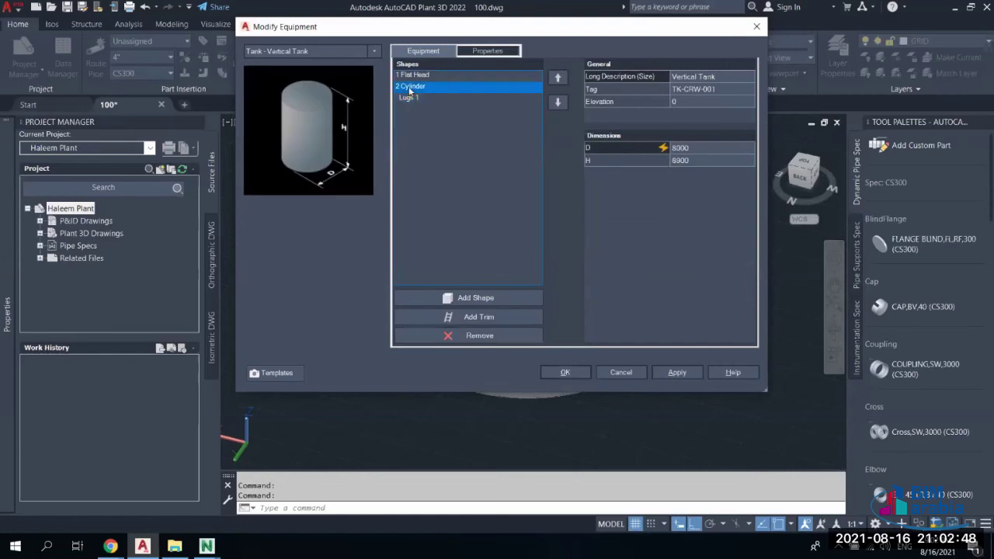
pyautogui.click(411, 98)
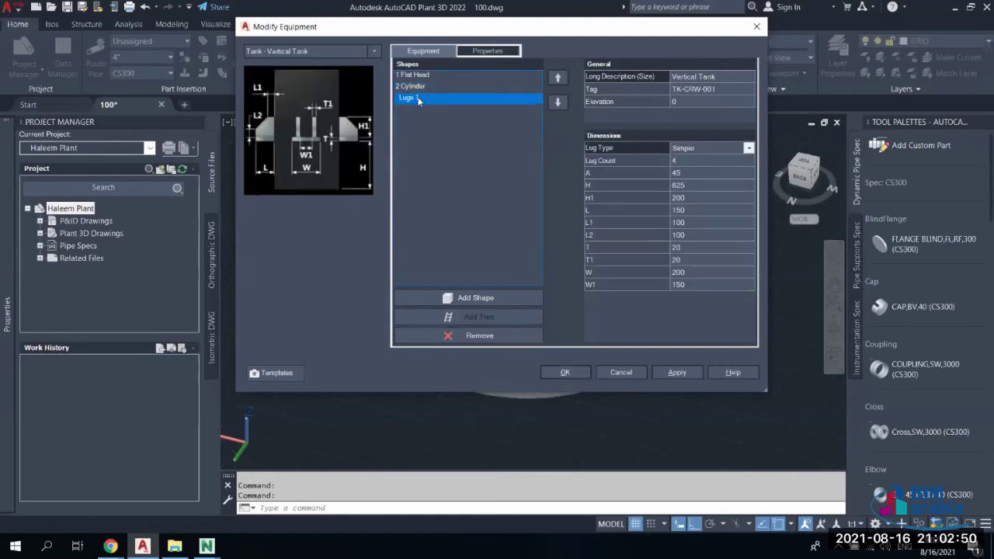
pyautogui.click(463, 334)
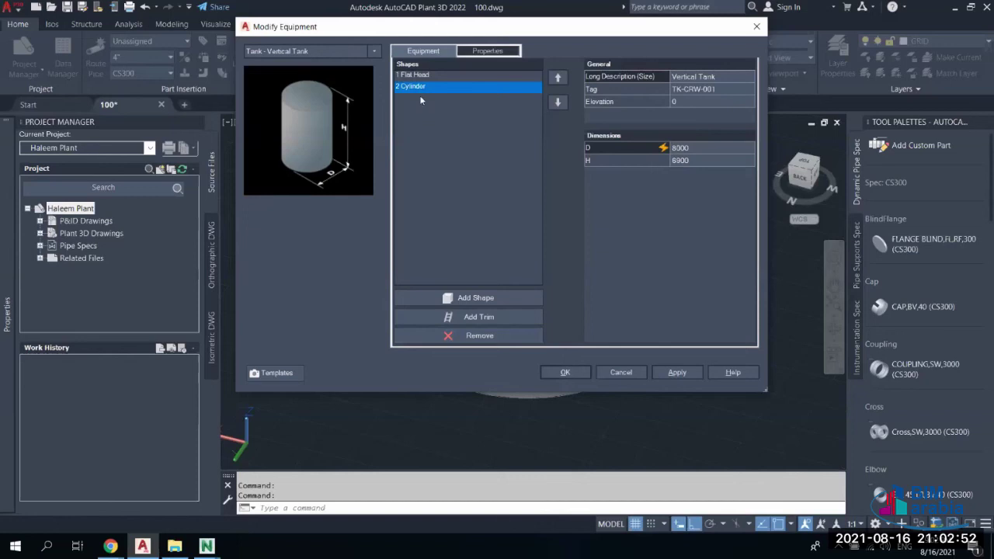
pyautogui.click(470, 299)
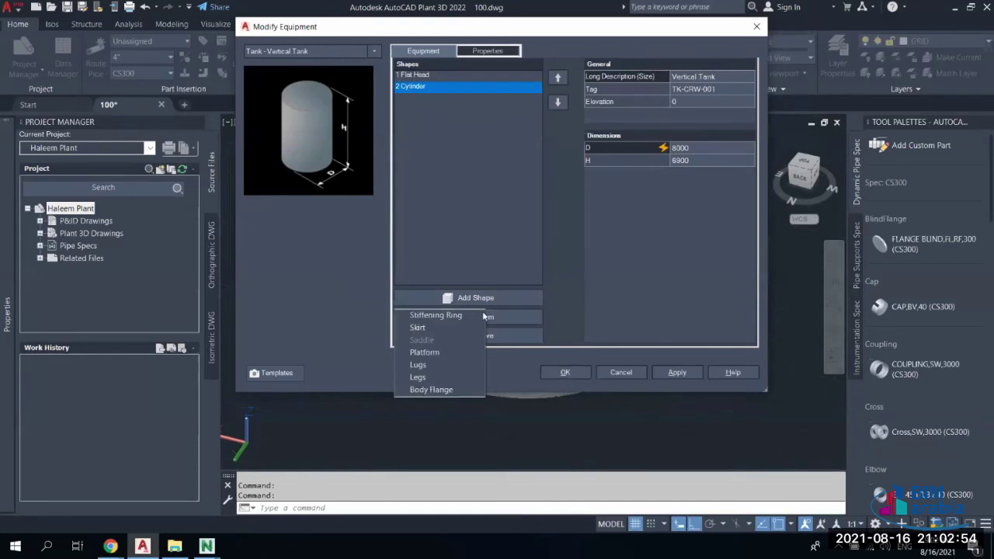
pyautogui.click(418, 94)
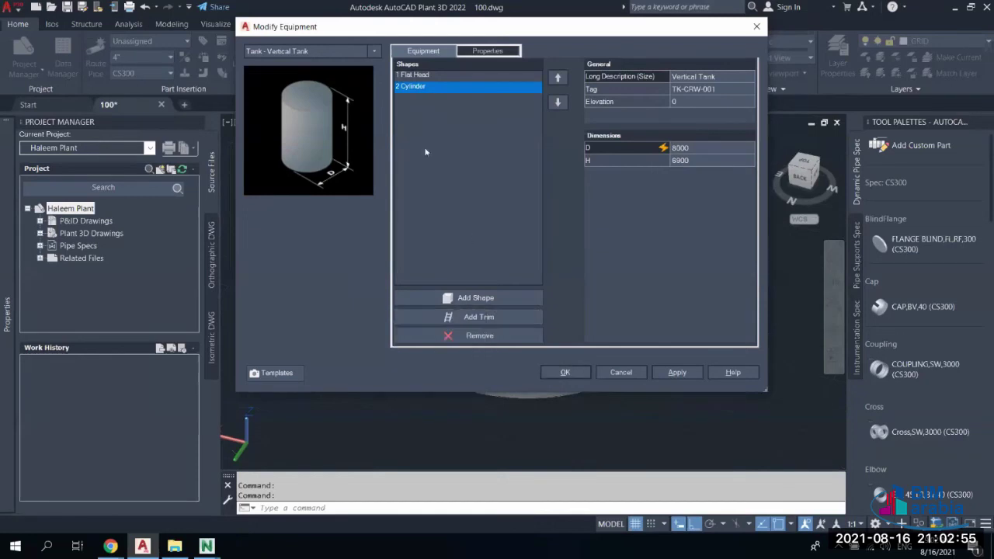
pyautogui.click(418, 76)
pyautogui.click(473, 298)
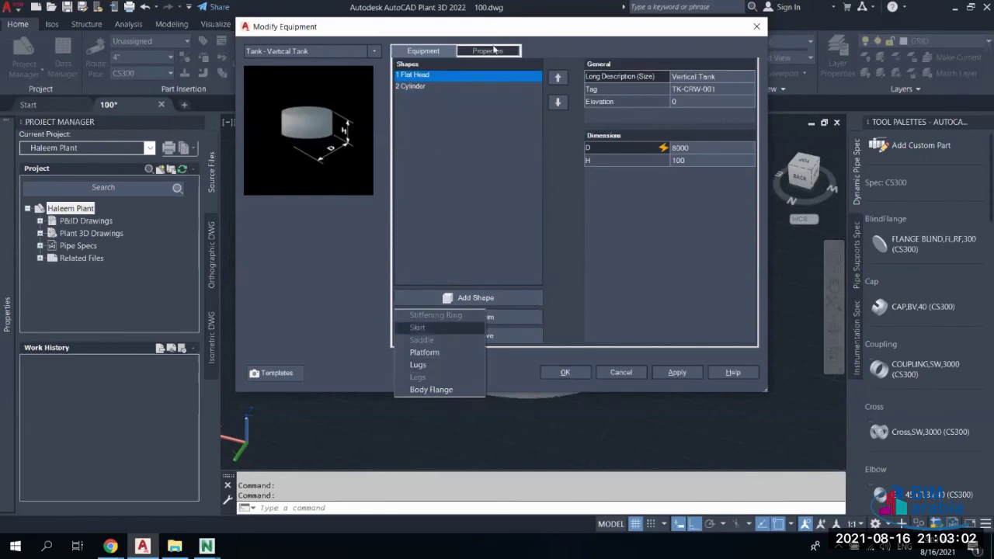
# Select the 2 Cylinder shape and add a Lugs trim to it
pyautogui.moveTo(425, 31); pyautogui.dragTo(729, 77)
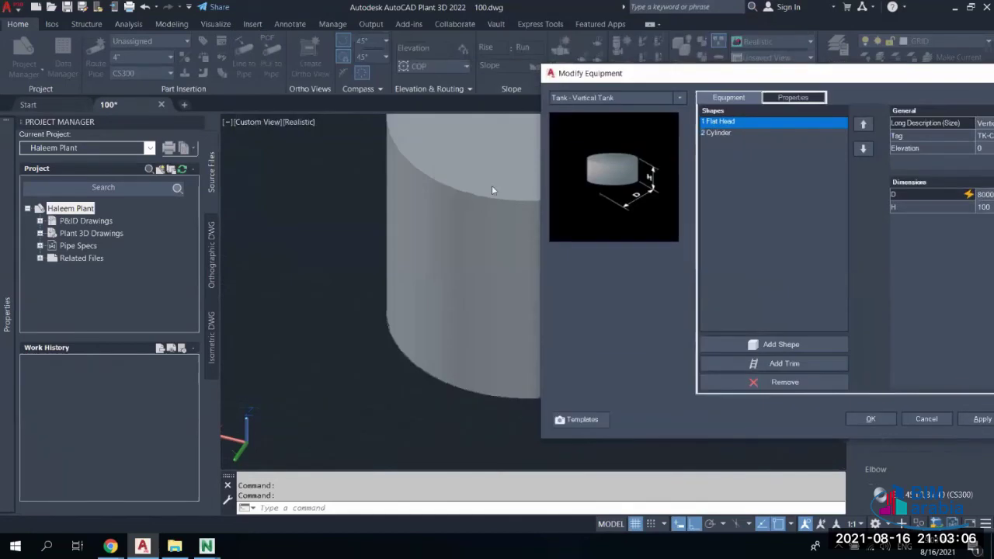
pyautogui.click(719, 132)
pyautogui.moveTo(744, 77); pyautogui.dragTo(496, 52)
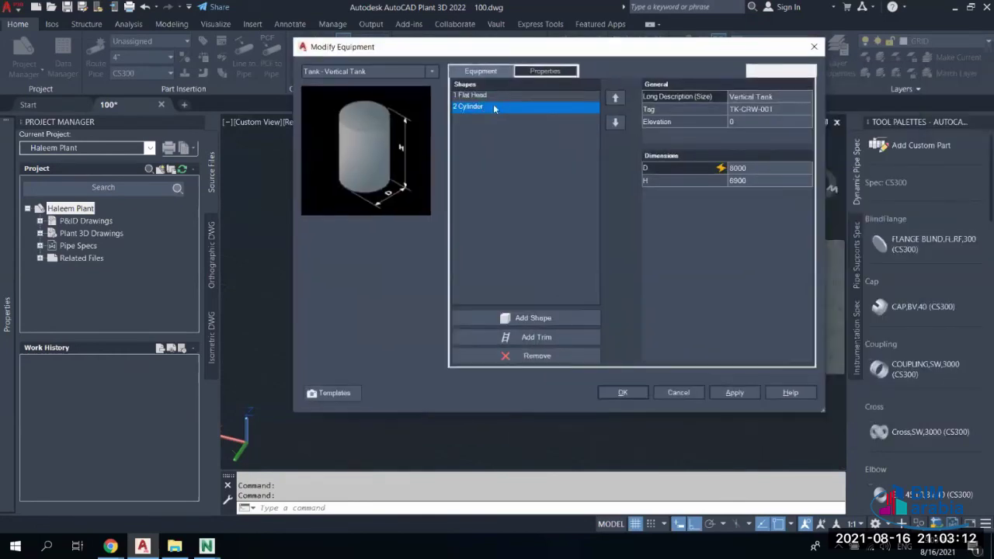
pyautogui.click(538, 320)
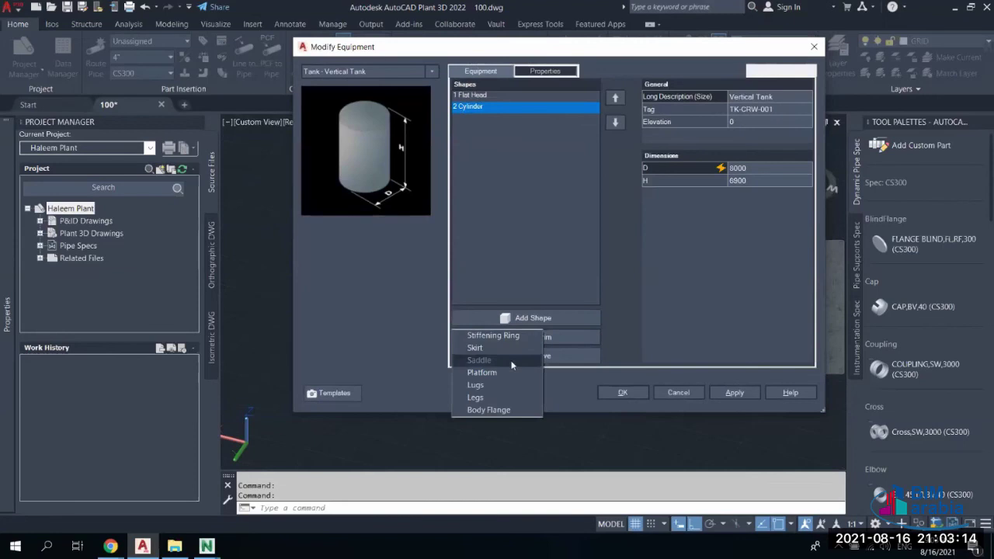
pyautogui.click(475, 385)
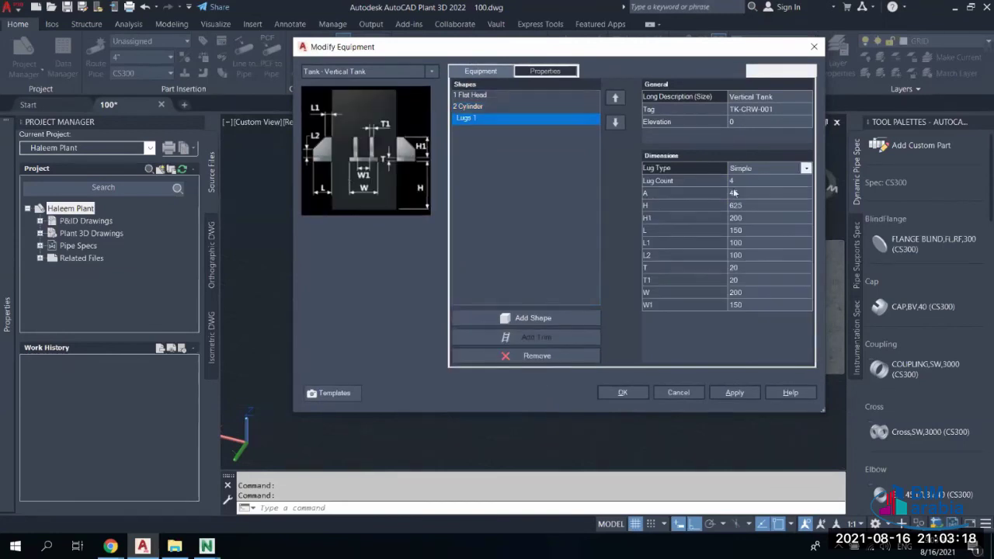
# Try the With Top Plate and With Top Plate Ring lug types, then settle on Simple
pyautogui.click(806, 168)
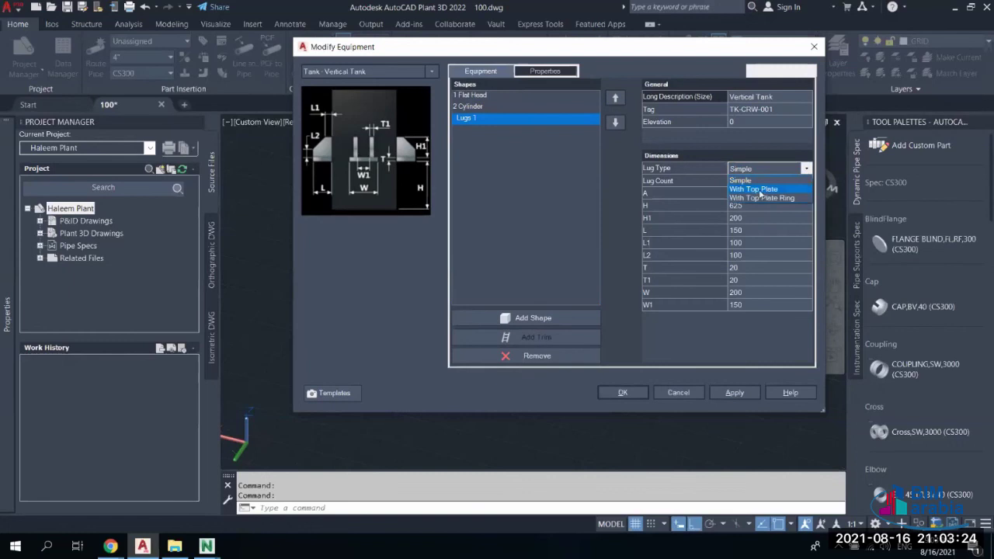
pyautogui.click(778, 191)
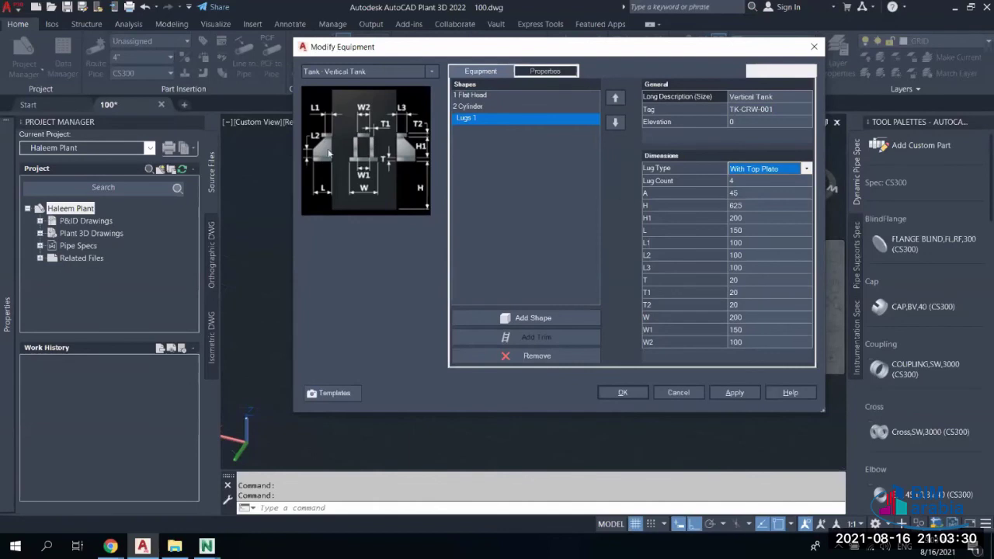
pyautogui.click(808, 168)
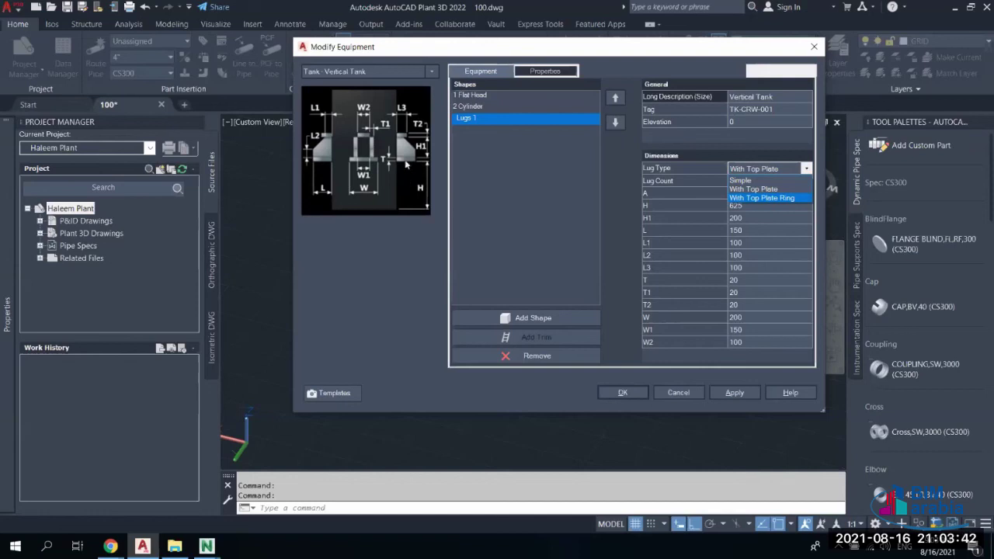
pyautogui.click(788, 200)
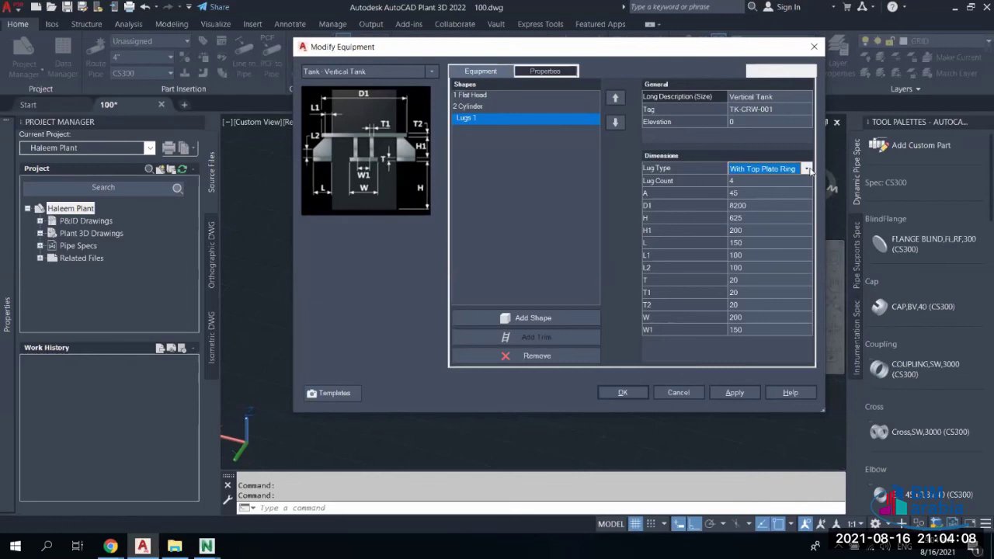
pyautogui.click(807, 169)
pyautogui.click(768, 181)
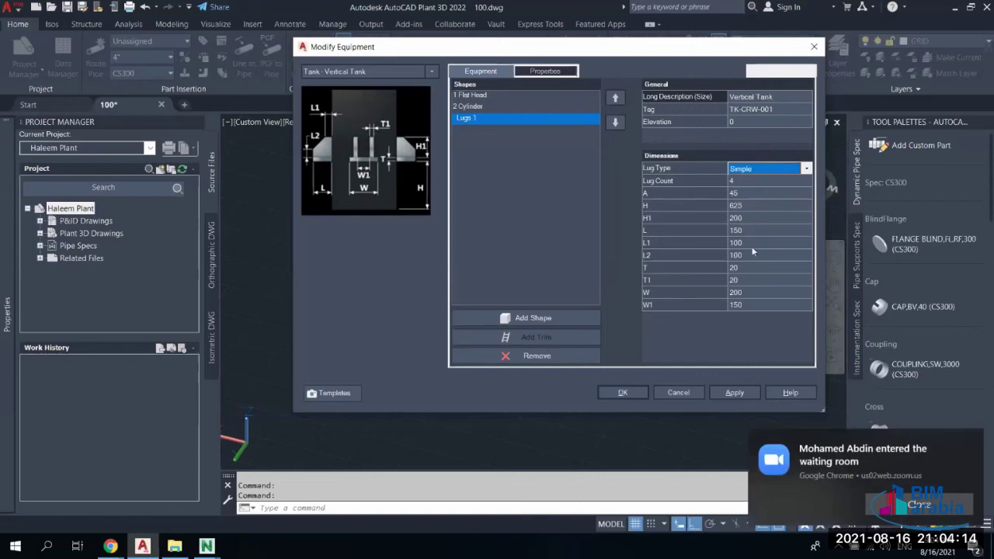
pyautogui.click(743, 180)
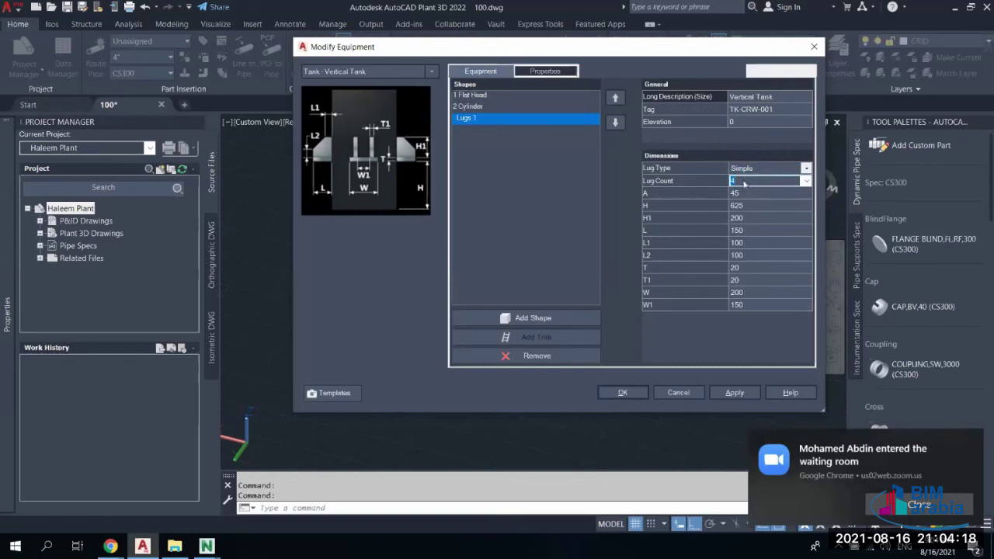
# Set the tank to 8 lugs and the lug height H to 0
pyautogui.click(807, 181)
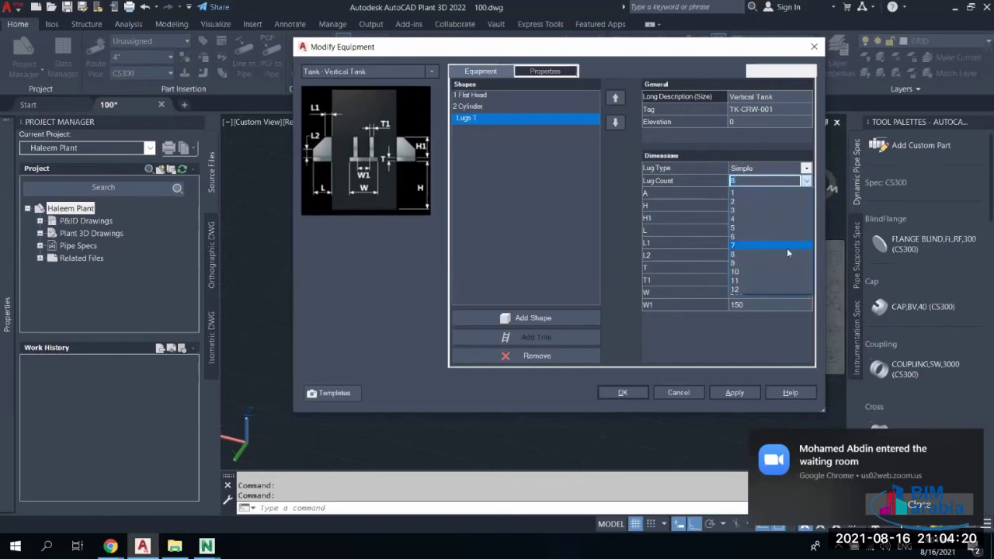
pyautogui.click(747, 256)
pyautogui.click(748, 192)
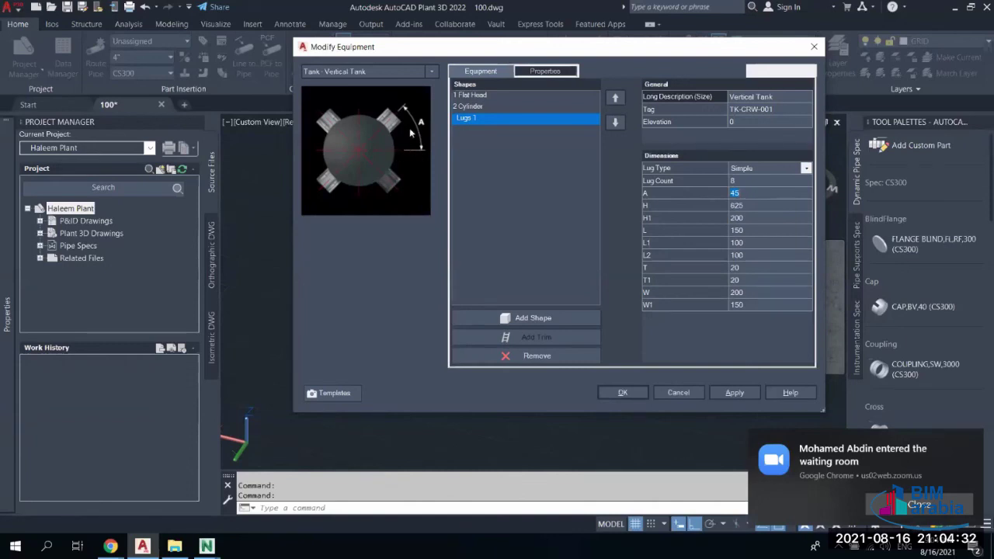
pyautogui.click(746, 211)
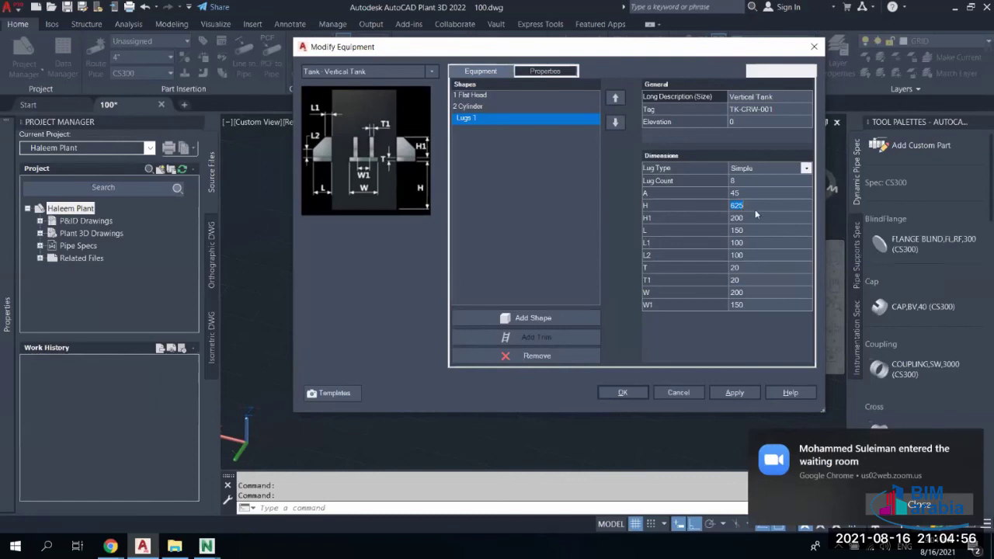
pyautogui.write('0')
pyautogui.click(760, 219)
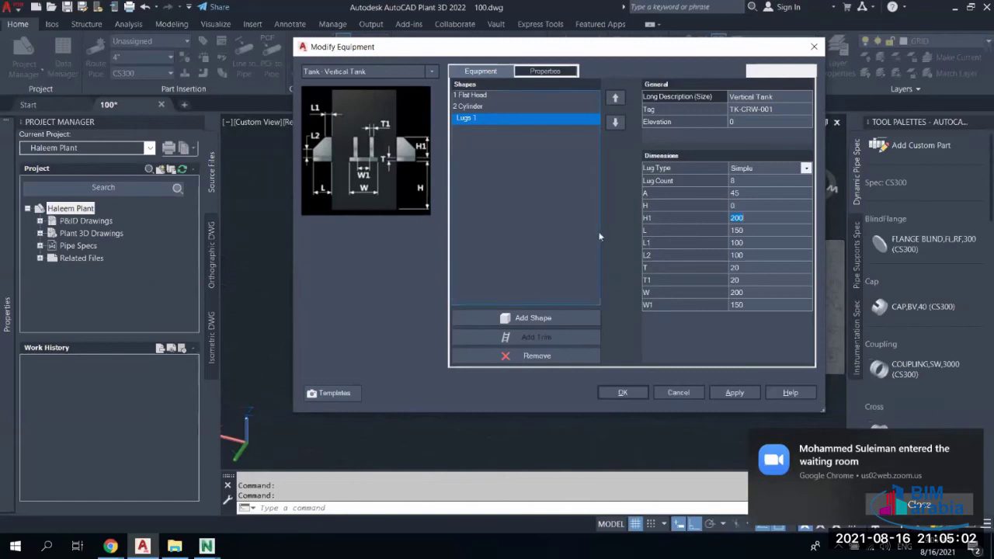
# Enter the remaining lug dimensions (W 350, W1 200, T1 0), apply them and close the editor
pyautogui.write('300300')
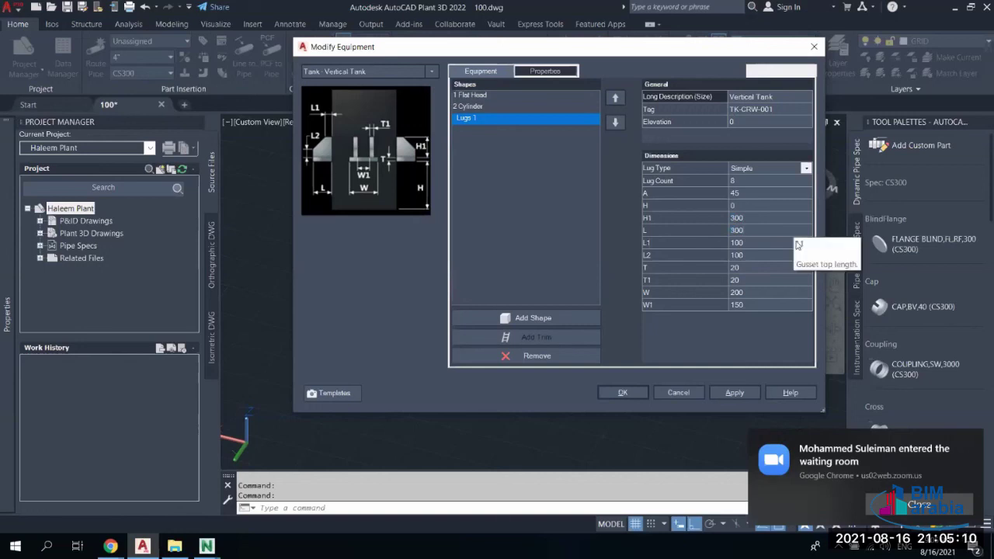
pyautogui.press('BackSpace')
pyautogui.press('BackSpace')
pyautogui.write('250')
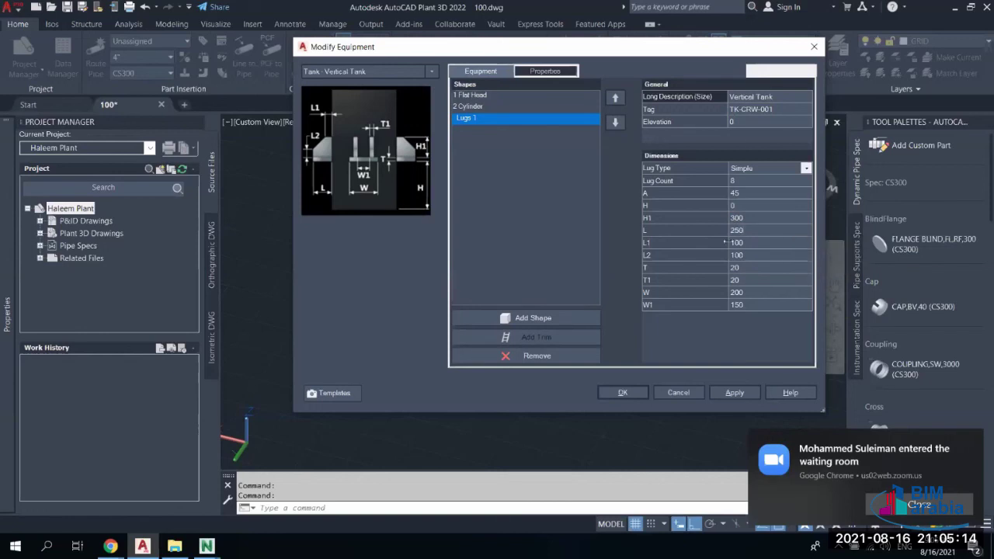
pyautogui.click(756, 242)
pyautogui.click(751, 255)
pyautogui.click(741, 267)
pyautogui.click(744, 281)
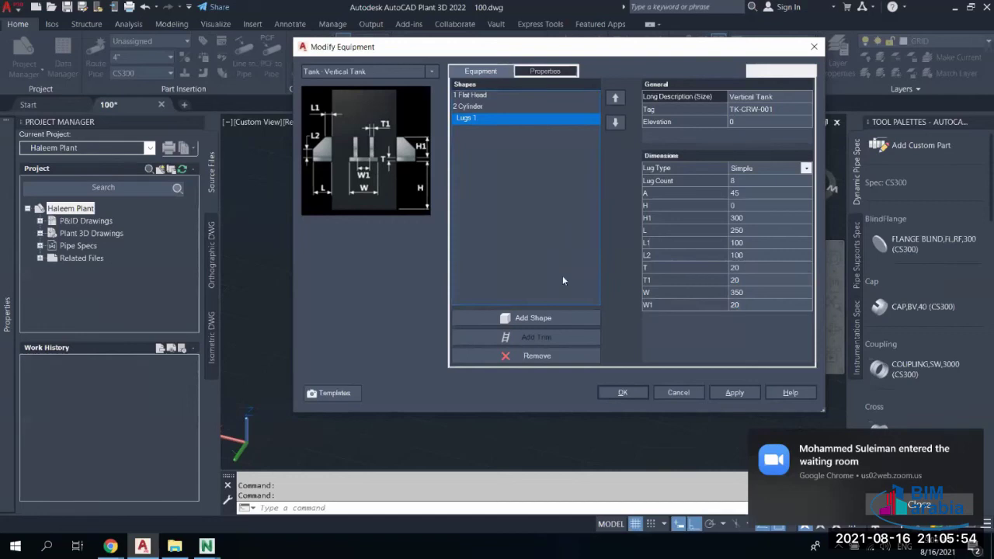
pyautogui.write('0')
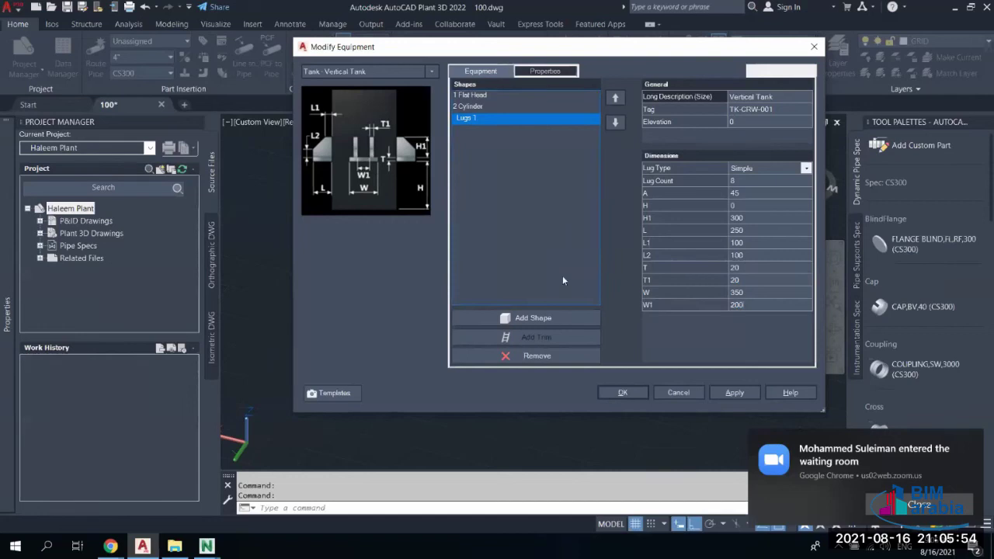
pyautogui.click(728, 392)
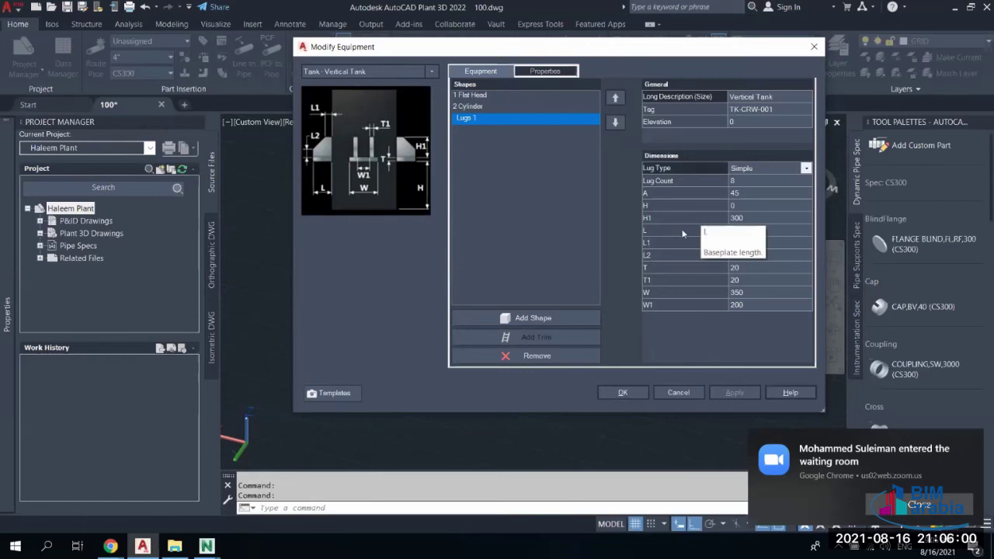
pyautogui.click(621, 392)
# Select the tank and zoom in to inspect the eight resized lugs at its base
pyautogui.click(466, 402)
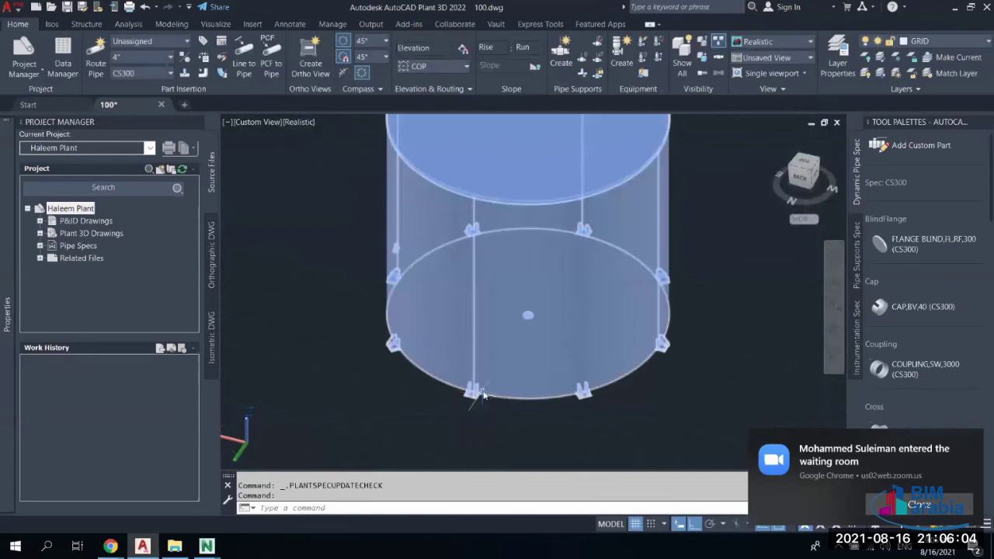
pyautogui.scroll(5, 466, 403)
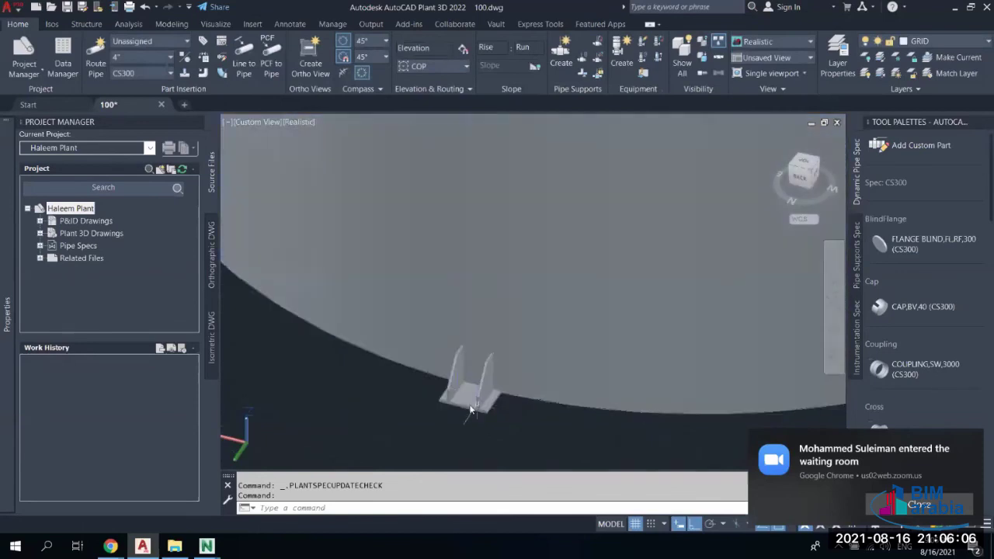
pyautogui.scroll(-5, 433, 403)
pyautogui.scroll(-4, 641, 265)
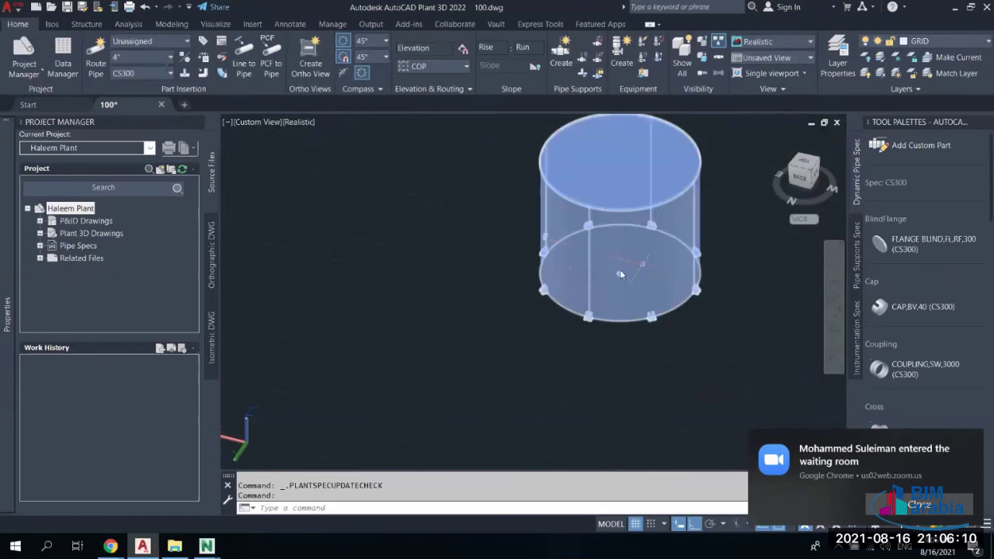
pyautogui.scroll(3, 620, 283)
pyautogui.scroll(-3, 620, 290)
pyautogui.press('Escape')
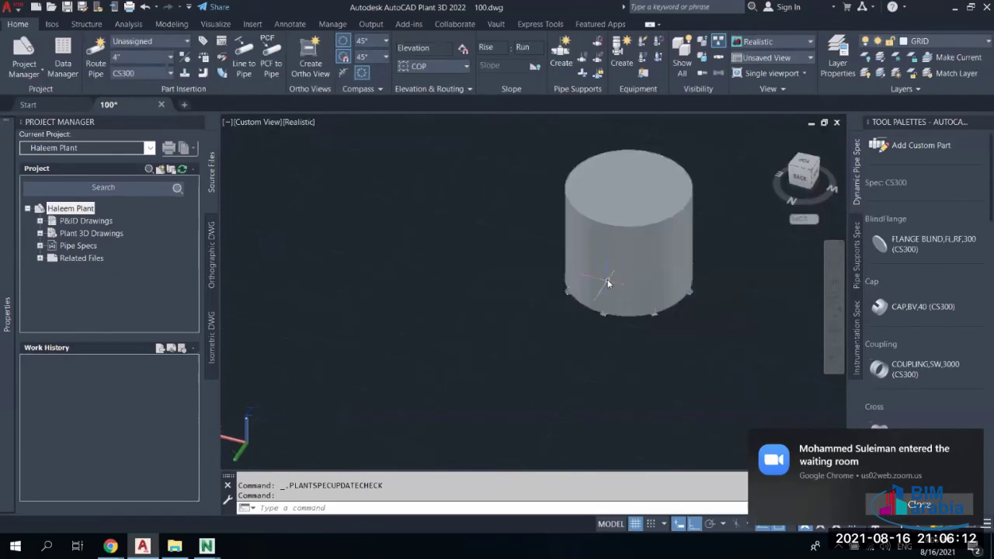
pyautogui.click(574, 268)
pyautogui.press('Escape')
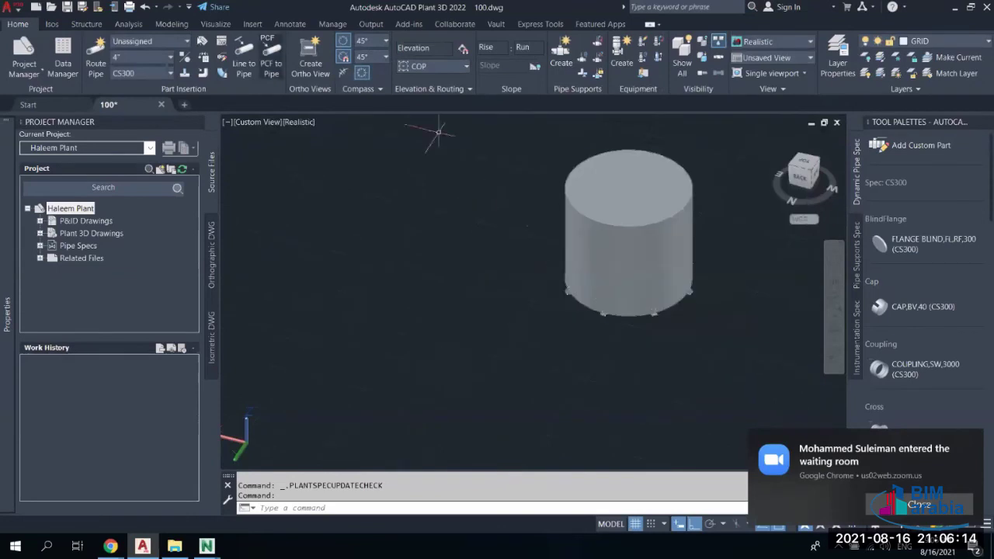
# Start a steel Footing from the Structure tab, review its size settings, then cancel it
pyautogui.click(86, 24)
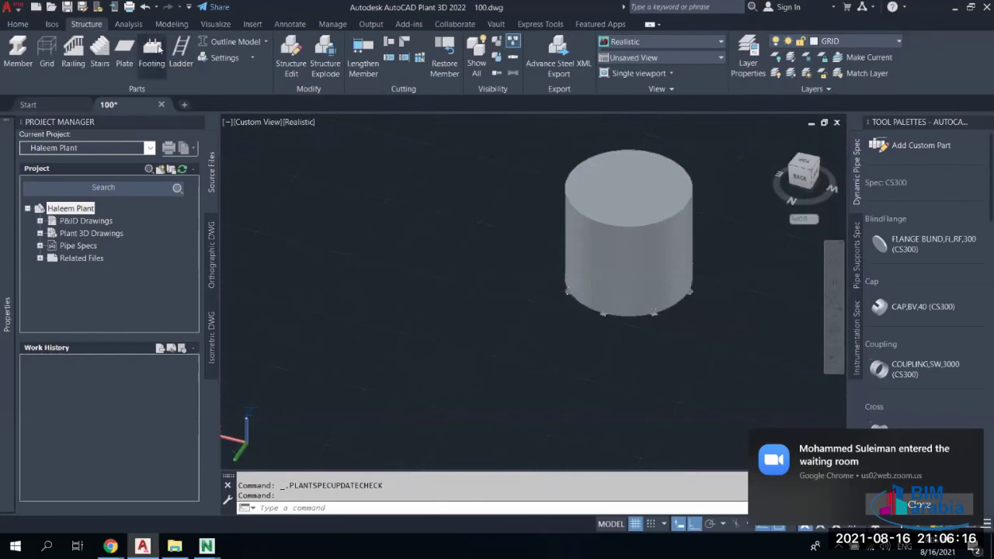
pyautogui.click(153, 49)
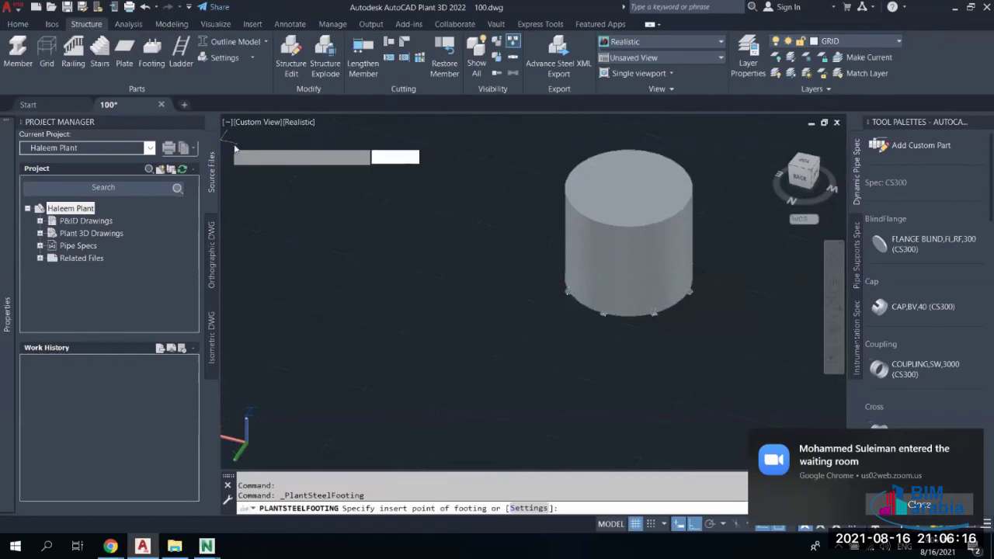
pyautogui.click(243, 59)
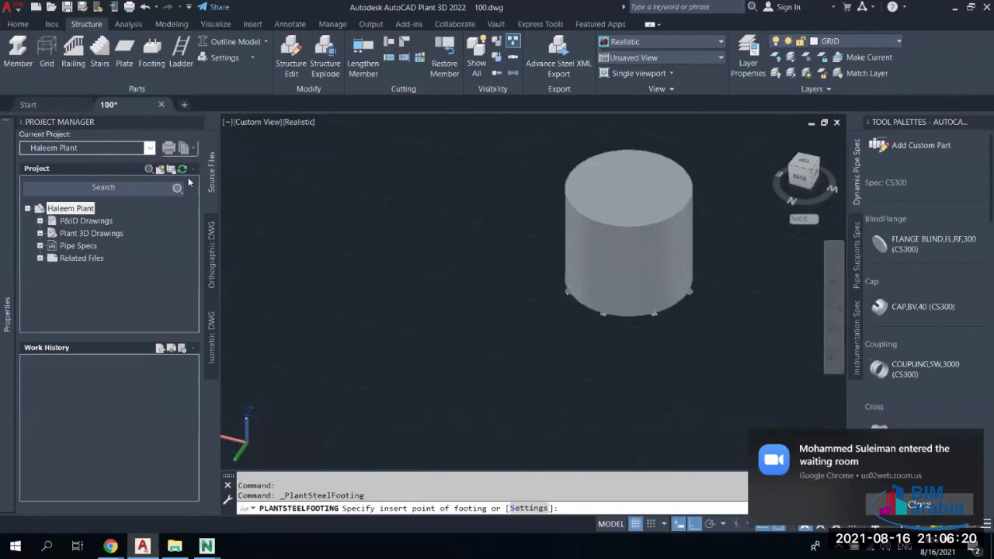
pyautogui.write('s')
pyautogui.press('Return')
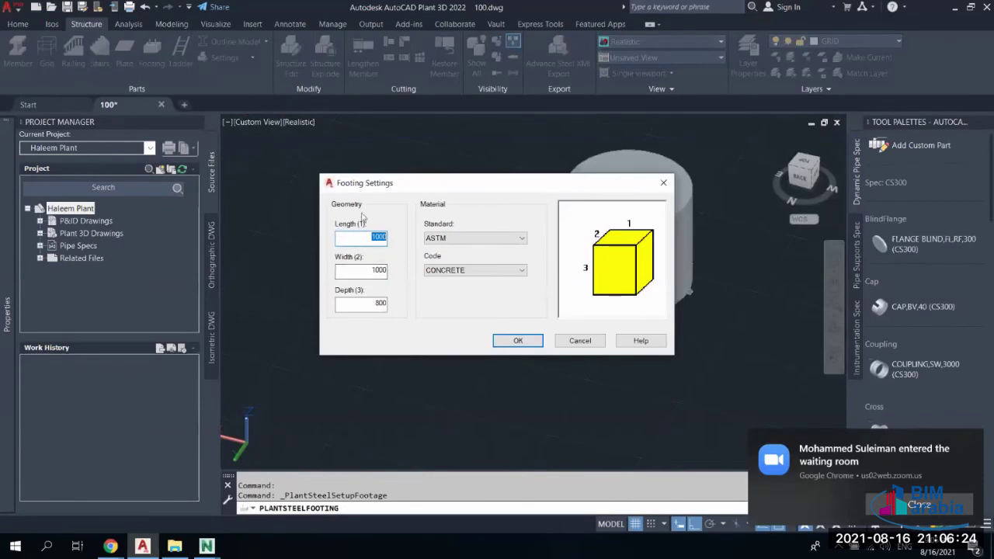
pyautogui.click(580, 341)
pyautogui.press('Escape')
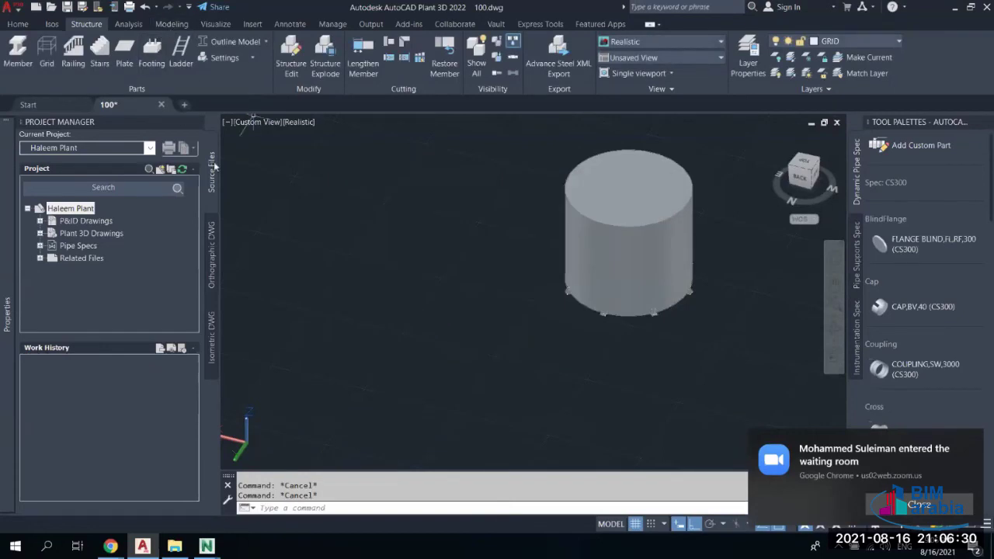
pyautogui.click(652, 291)
# Draw a circle of radius 4500 on the ground to the left of the tank
pyautogui.click(658, 285)
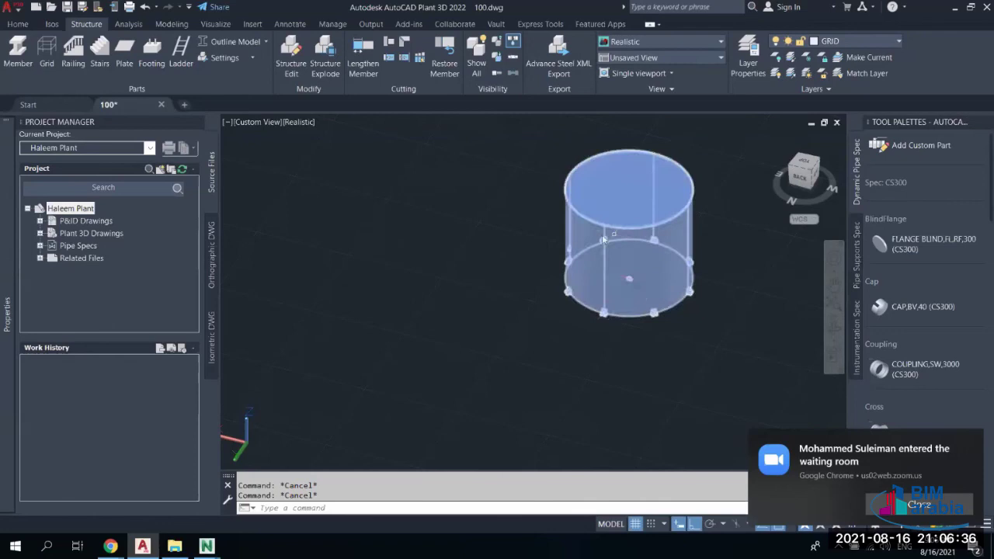
pyautogui.press('Escape')
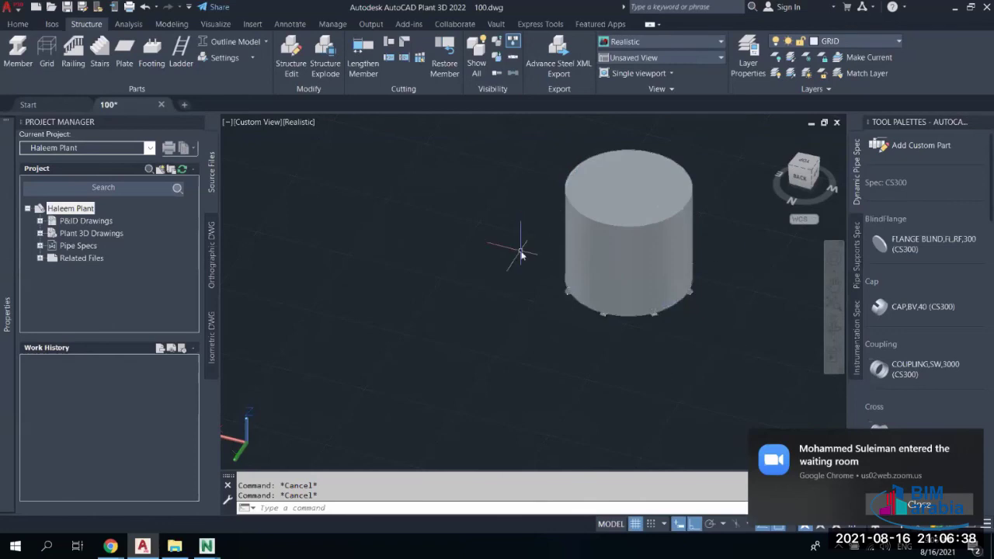
pyautogui.write('c')
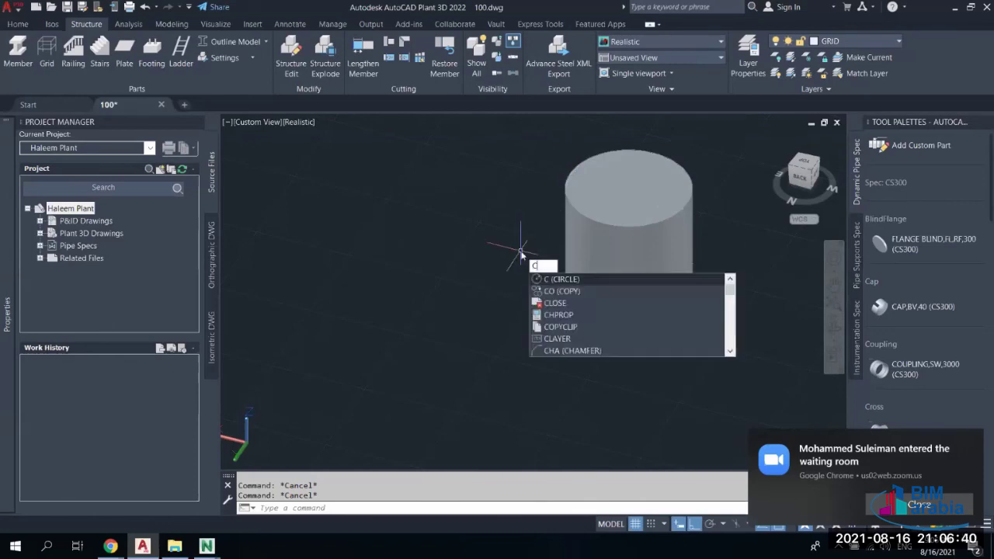
pyautogui.press('Return')
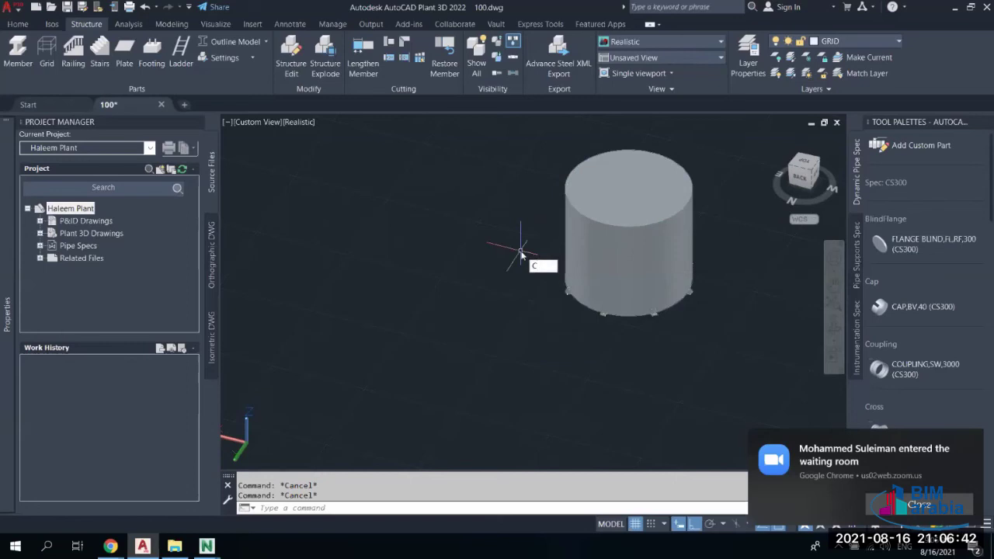
pyautogui.click(351, 287)
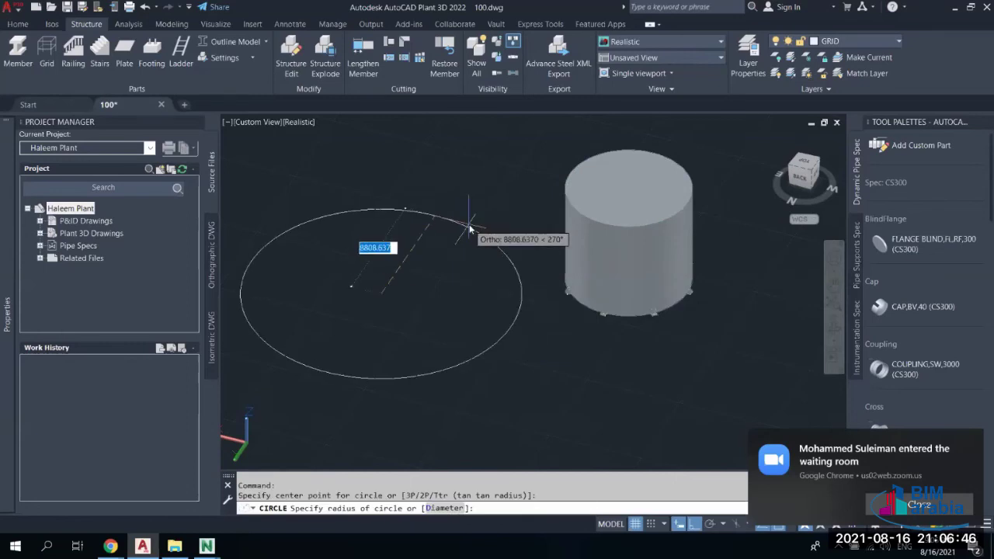
pyautogui.write('4500')
pyautogui.press('Return')
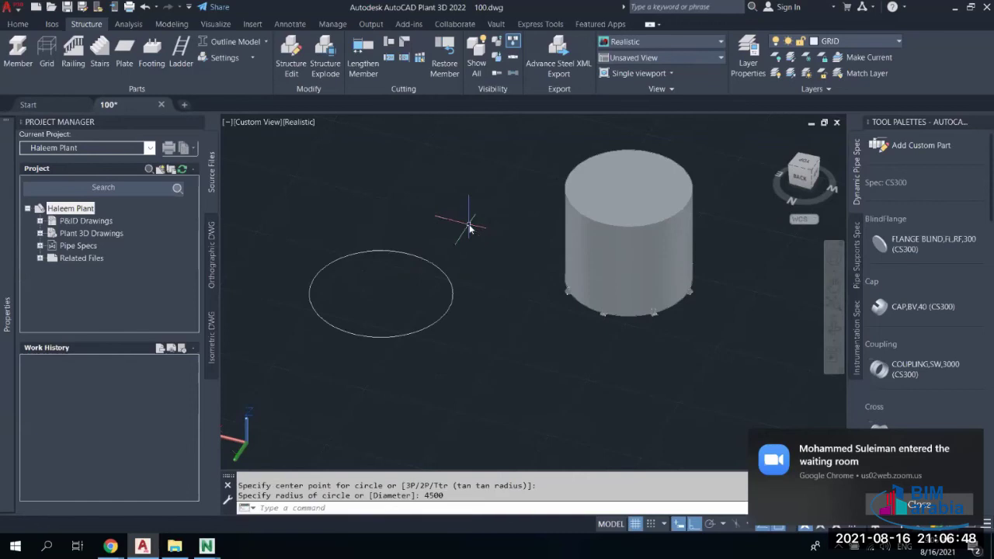
# Select the new circle and confirm its diameter reads 9000 in Properties
pyautogui.click(364, 254)
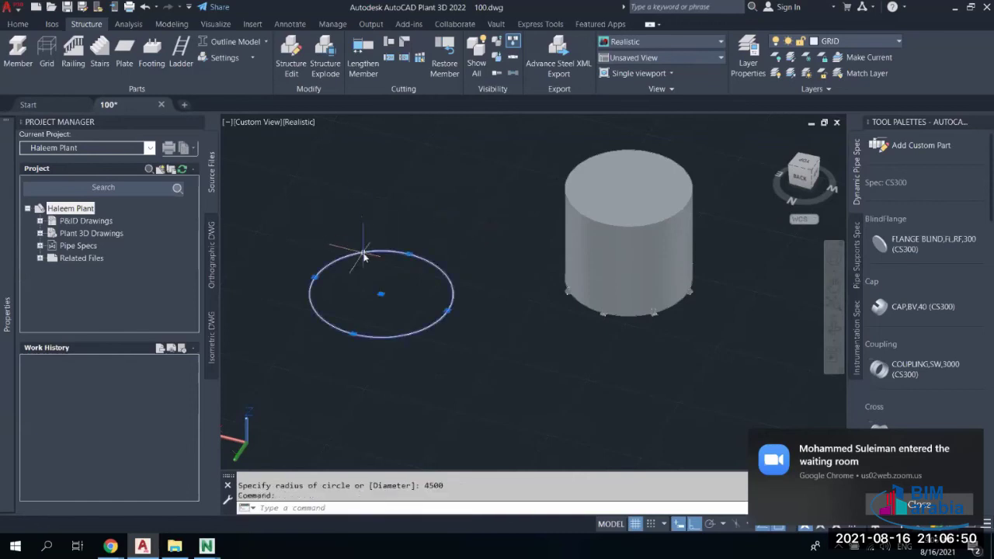
pyautogui.moveTo(6, 297)
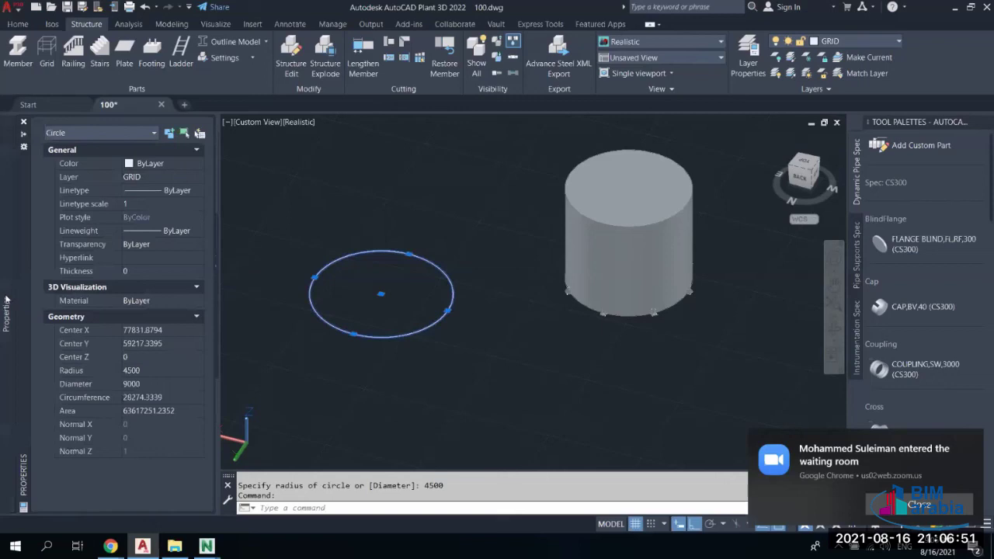
pyautogui.click(150, 385)
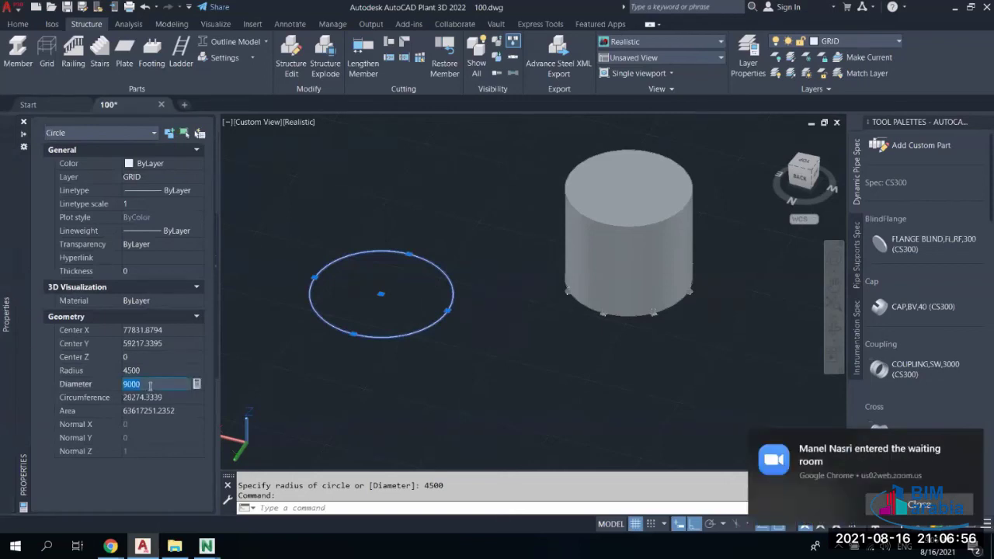
pyautogui.press('Escape')
pyautogui.click(437, 269)
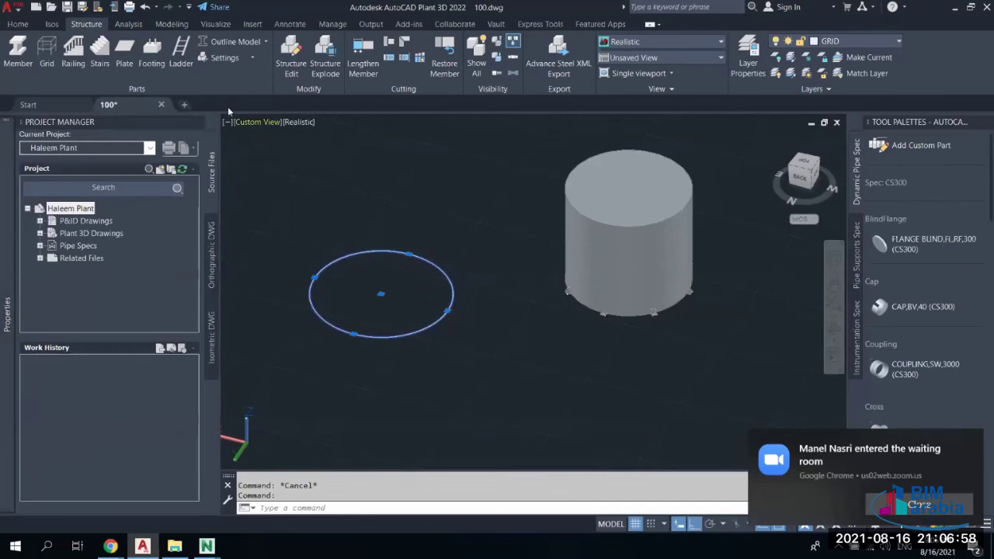
pyautogui.click(173, 24)
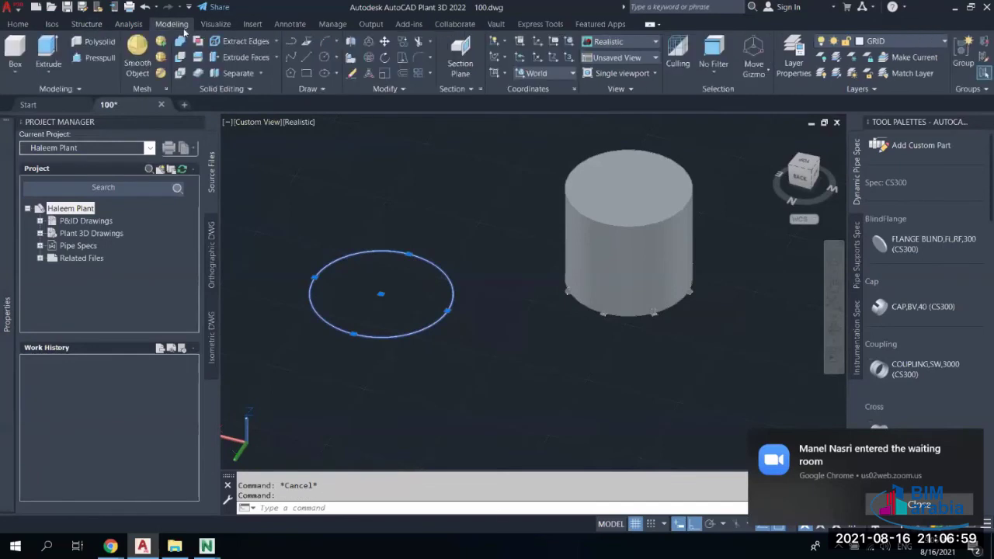
# Extrude the 4500-radius circle 1000 high into a solid foundation disc
pyautogui.click(46, 55)
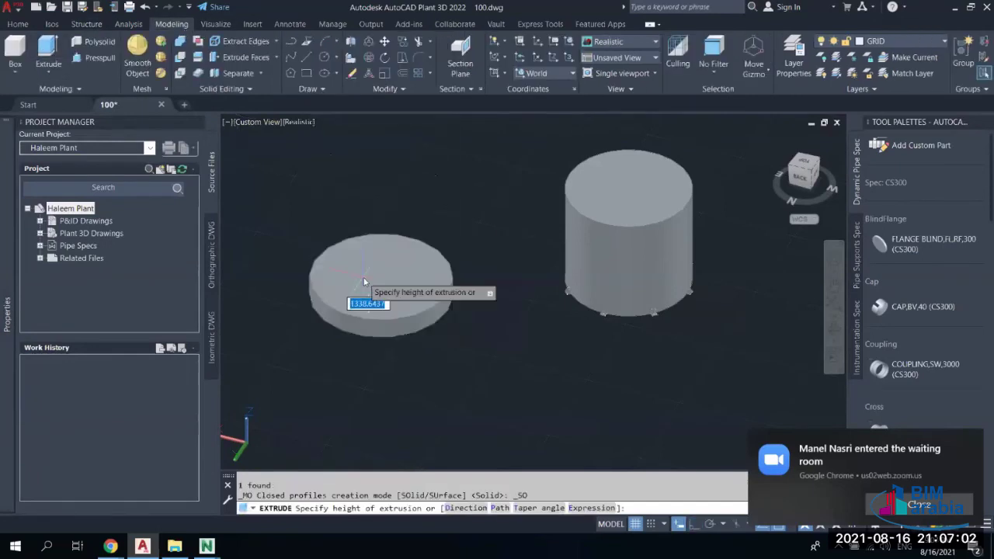
pyautogui.press('Escape')
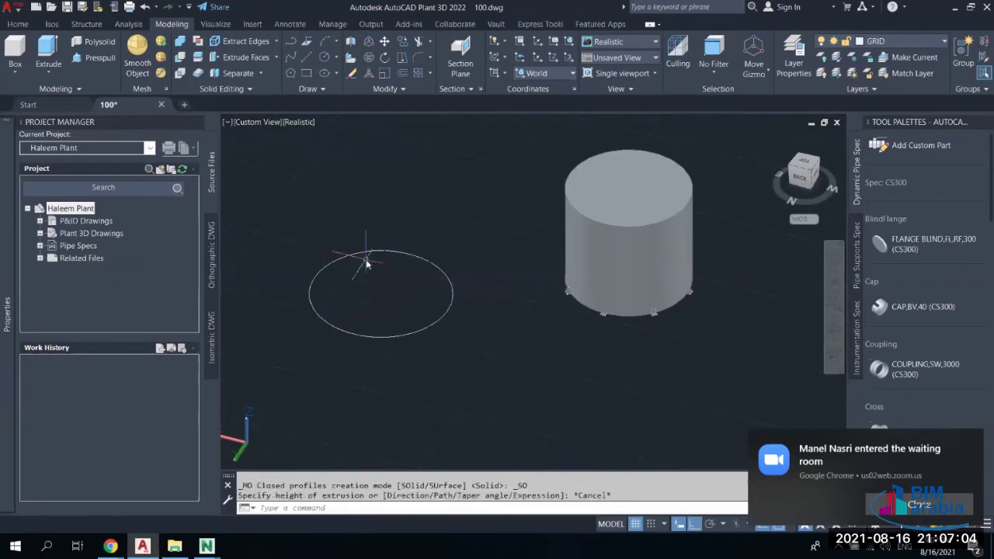
pyautogui.press('Escape')
pyautogui.press('Escape')
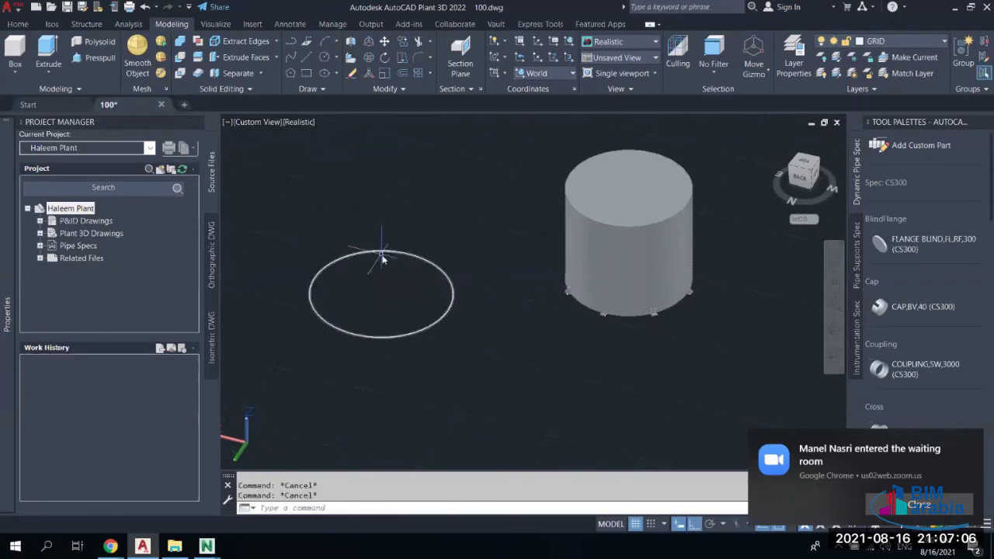
pyautogui.click(50, 53)
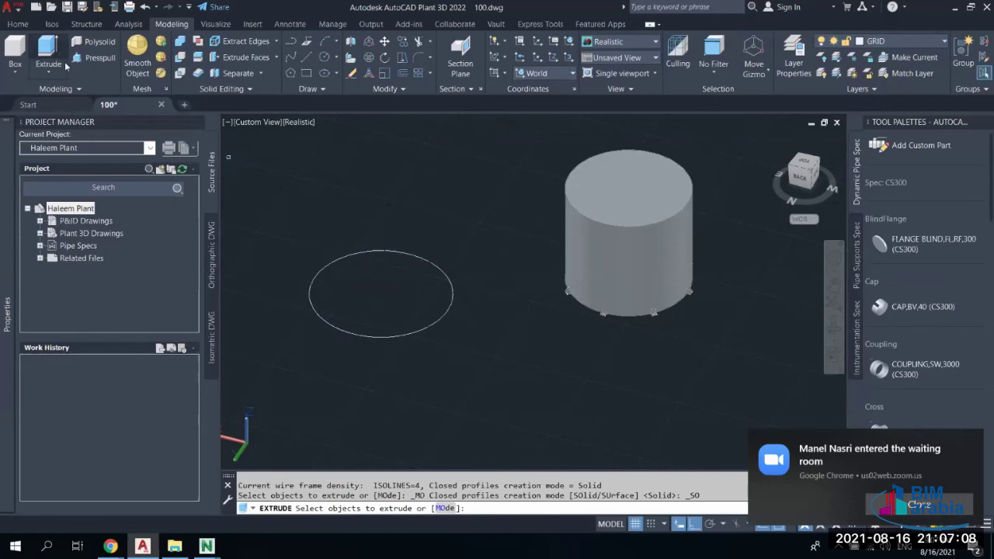
pyautogui.click(404, 253)
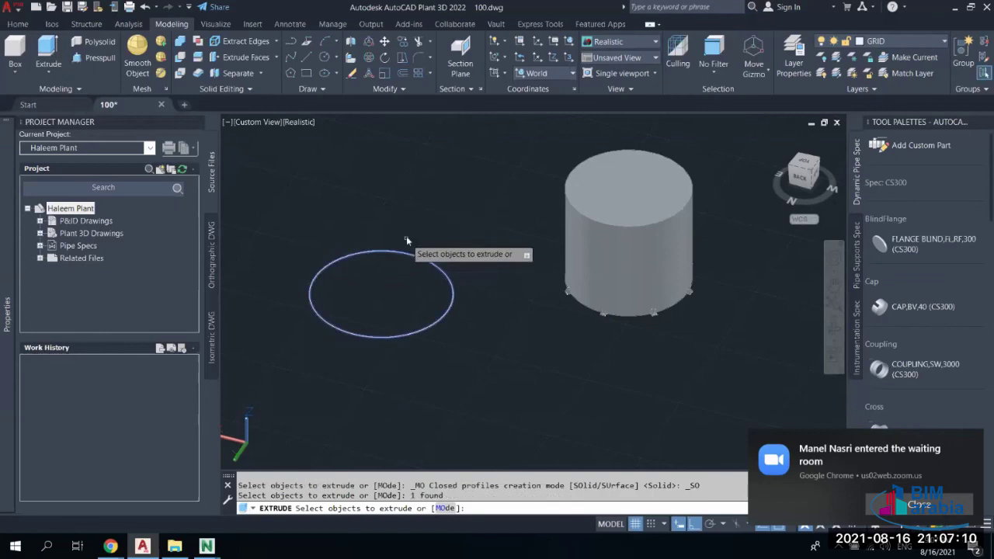
pyautogui.rightClick(407, 204)
pyautogui.click(424, 213)
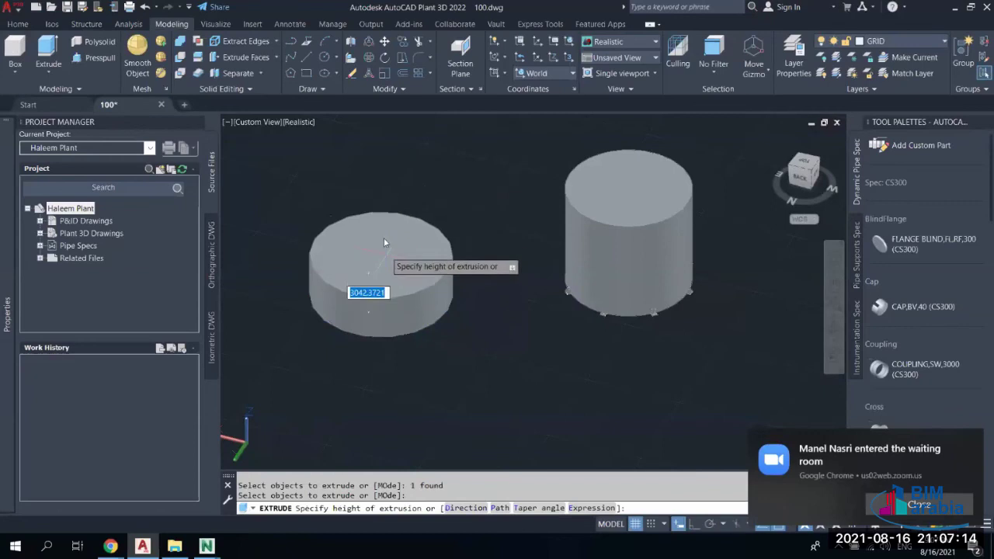
pyautogui.write('1000')
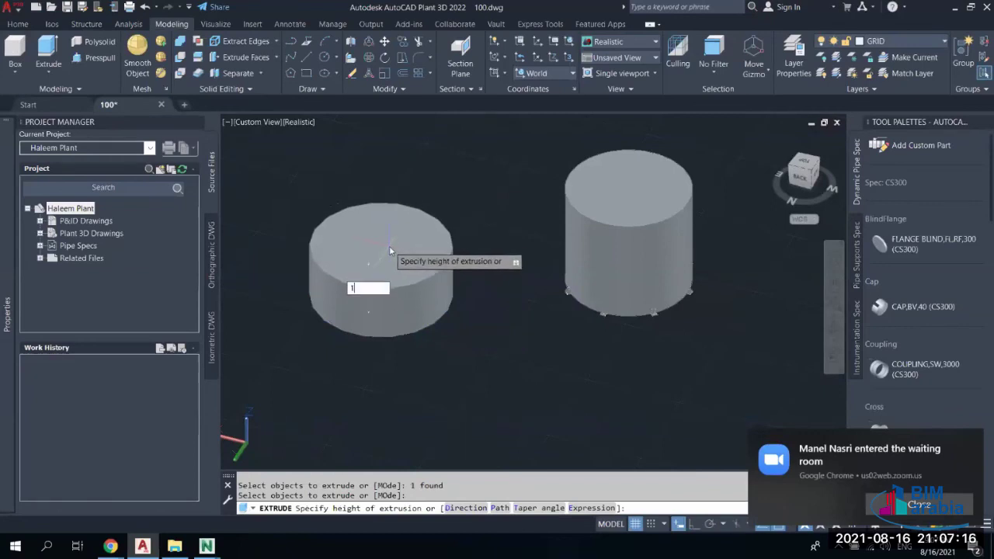
pyautogui.press('Return')
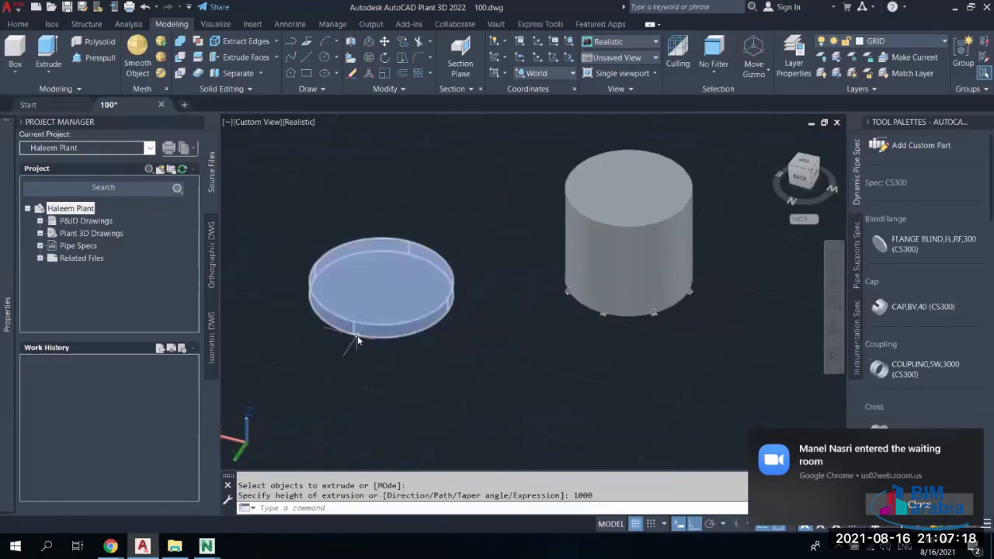
pyautogui.press('Escape')
pyautogui.press('Escape')
# Try selecting the tank by its base centre, cancelling the accidental pipe routing
pyautogui.click(598, 227)
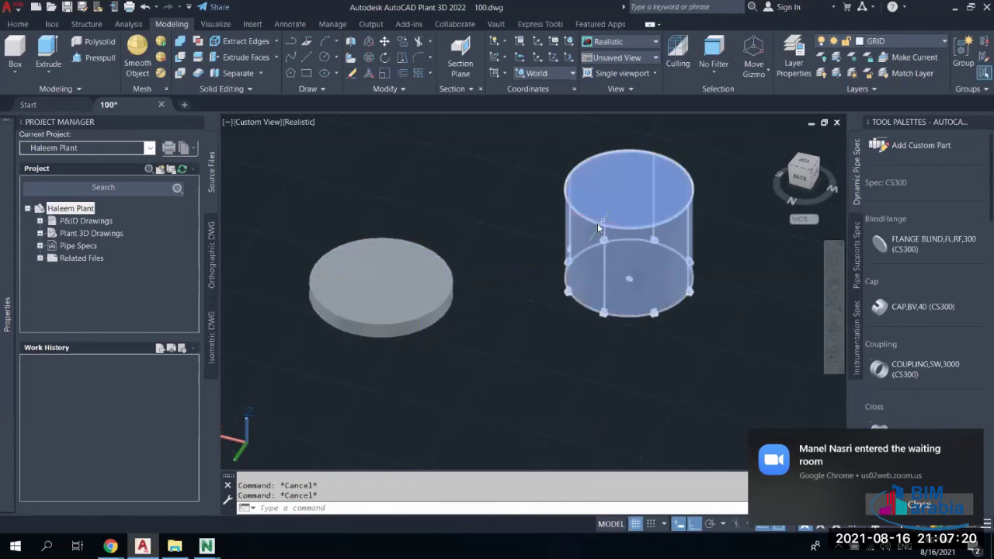
pyautogui.press('Escape')
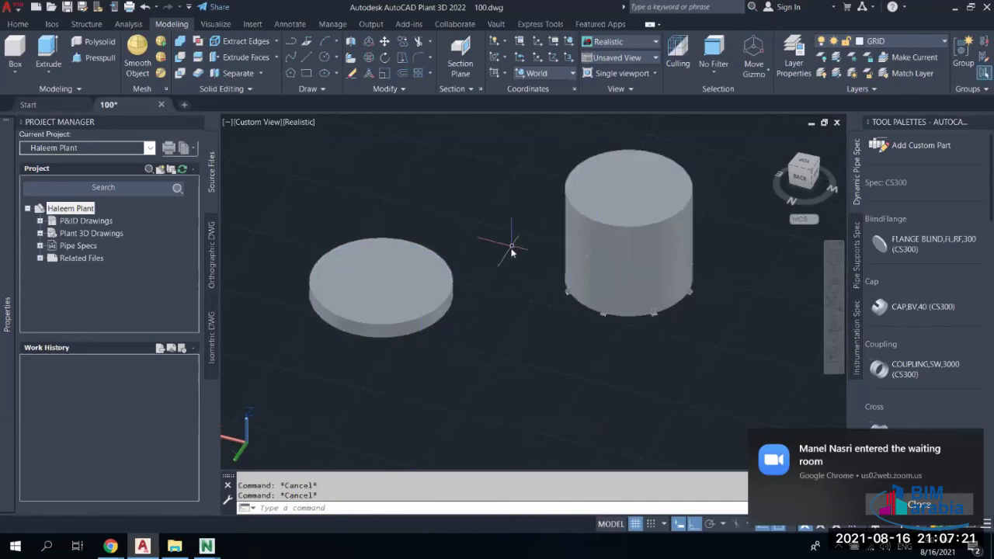
pyautogui.click(598, 244)
pyautogui.press('Escape')
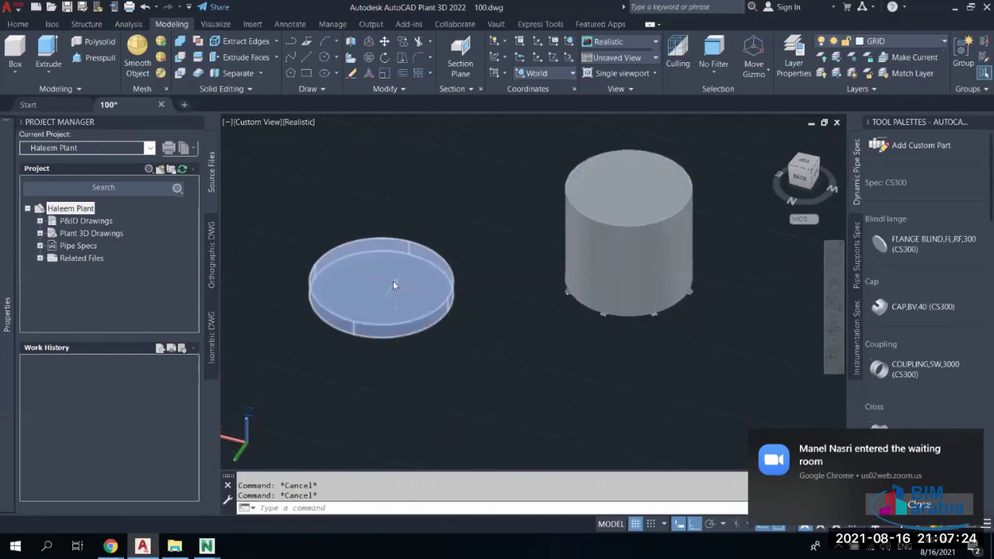
pyautogui.click(632, 282)
pyautogui.press('Escape')
pyautogui.click(628, 220)
pyautogui.press('Escape')
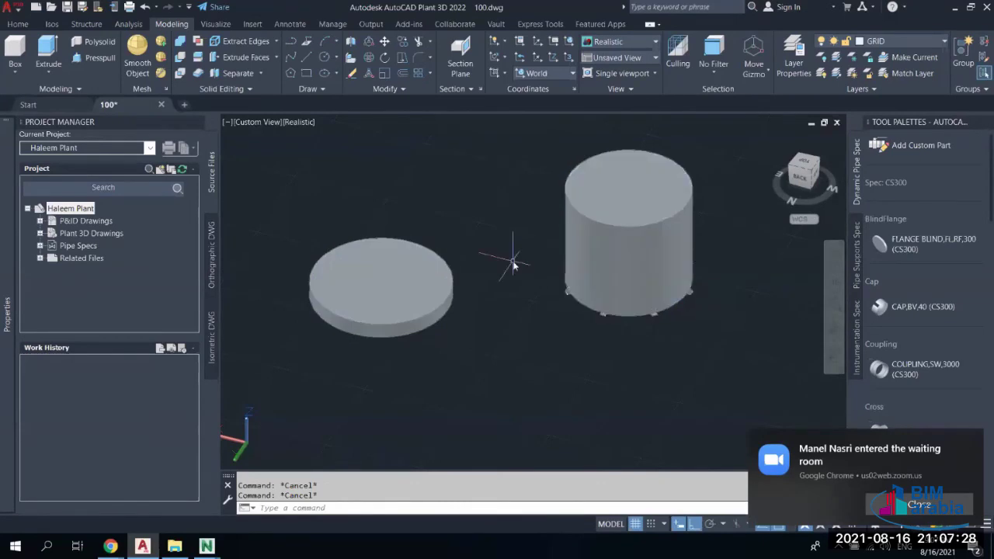
pyautogui.click(628, 274)
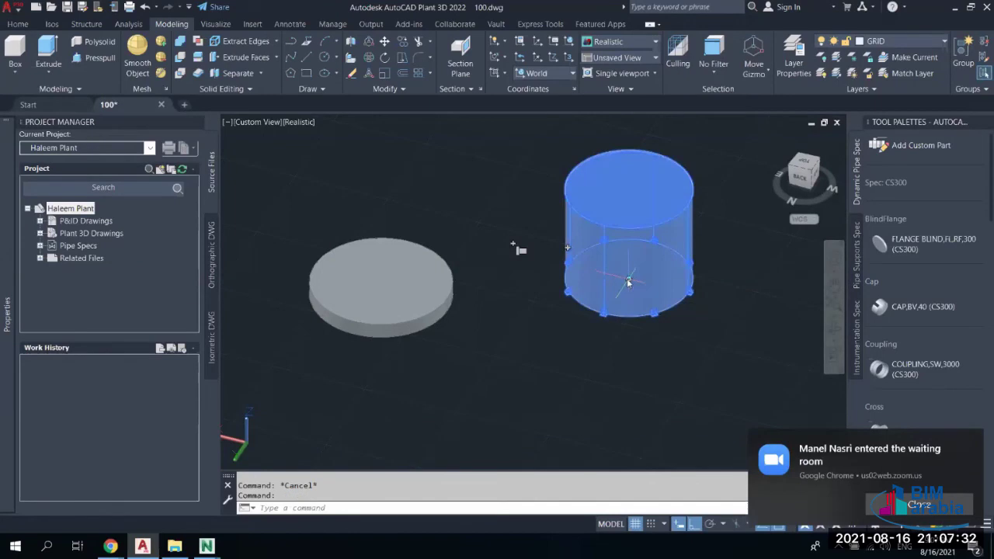
pyautogui.click(629, 280)
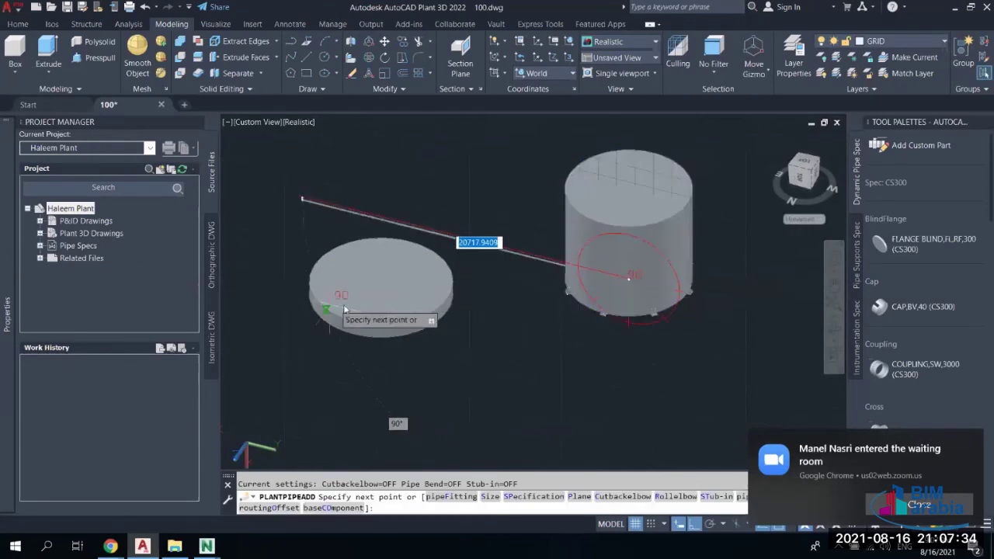
pyautogui.press('Escape')
pyautogui.press('Escape')
# Start moving the tank by its base point with the disc in view, then cancel the move
pyautogui.click(631, 283)
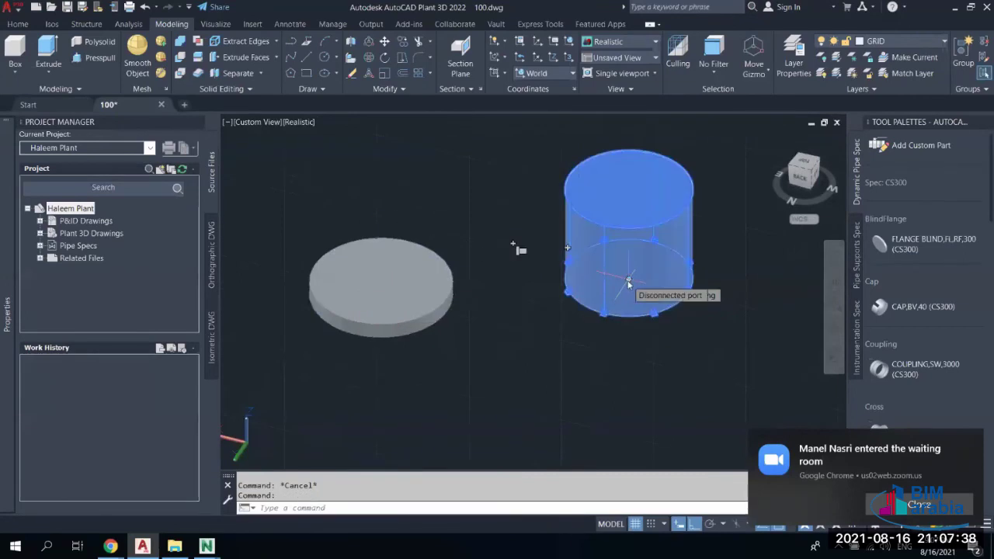
pyautogui.press('Escape')
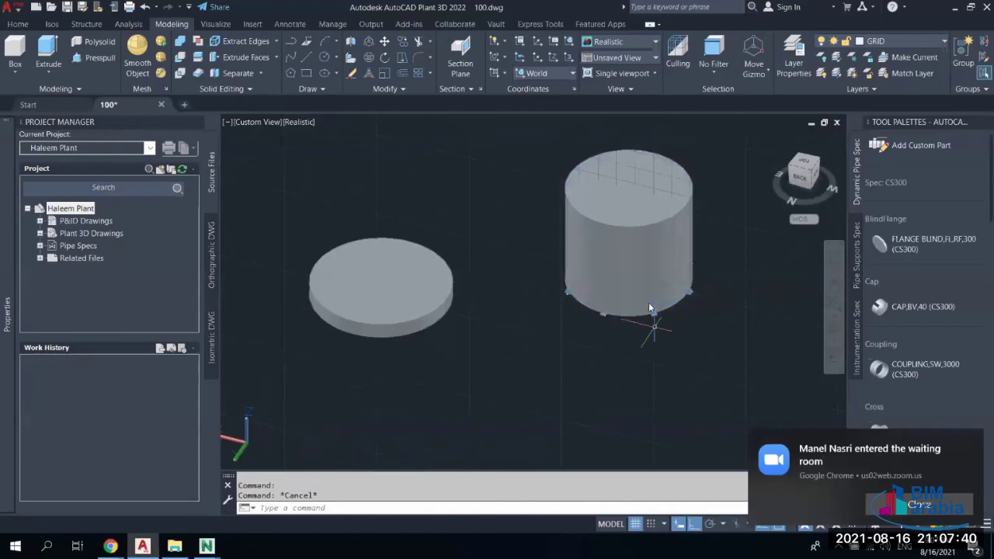
pyautogui.scroll(5, 649, 299)
pyautogui.click(592, 271)
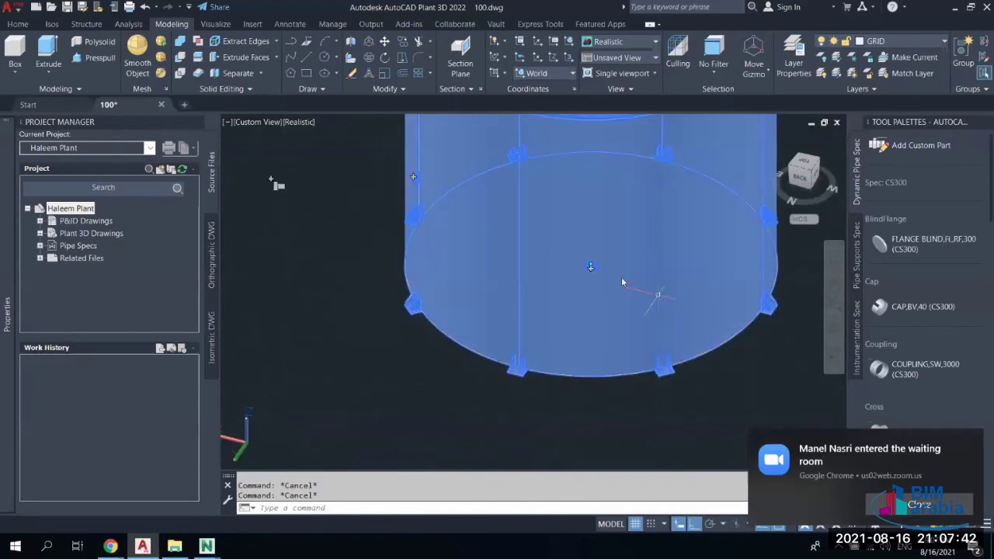
pyautogui.click(592, 268)
pyautogui.scroll(-4, 588, 262)
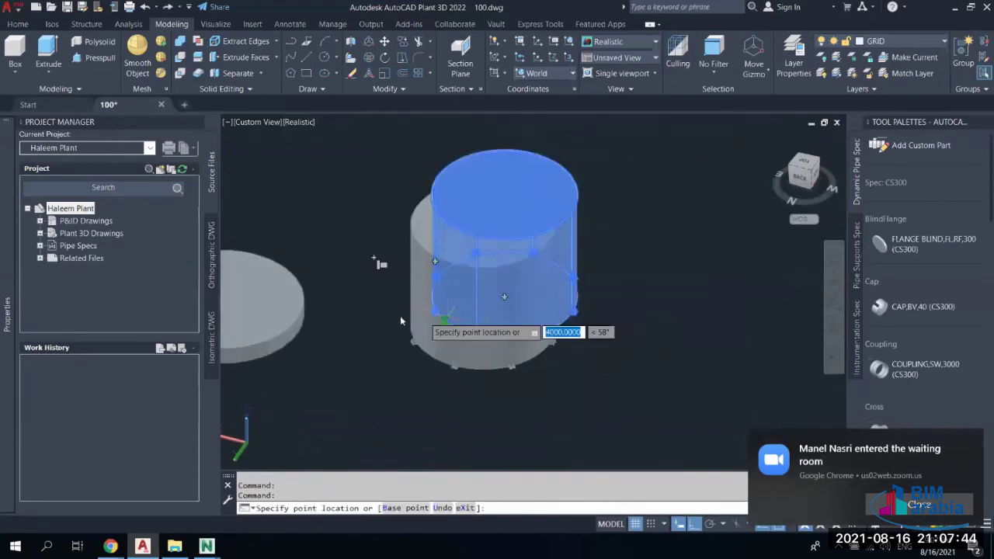
pyautogui.moveTo(355, 319); pyautogui.dragTo(658, 322, button='middle')
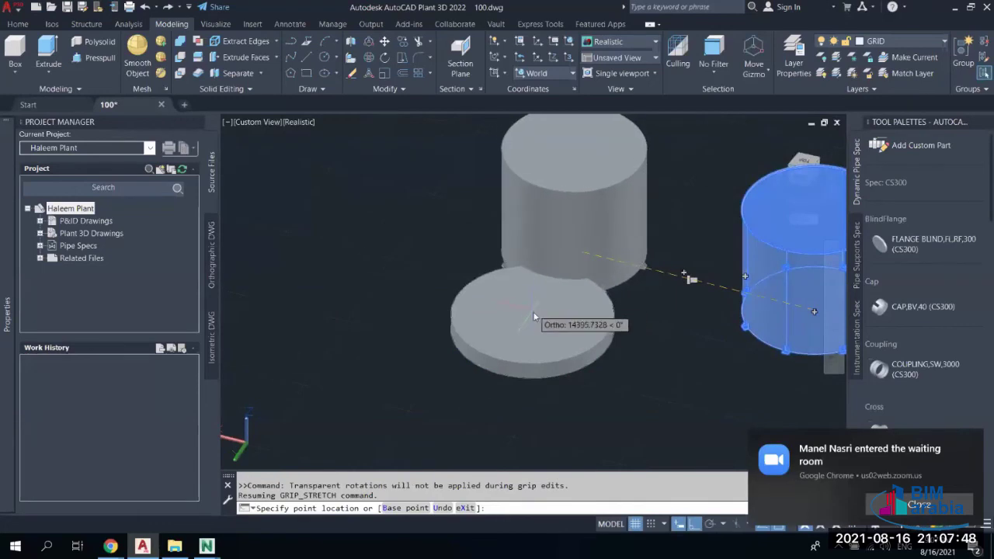
pyautogui.press('Escape')
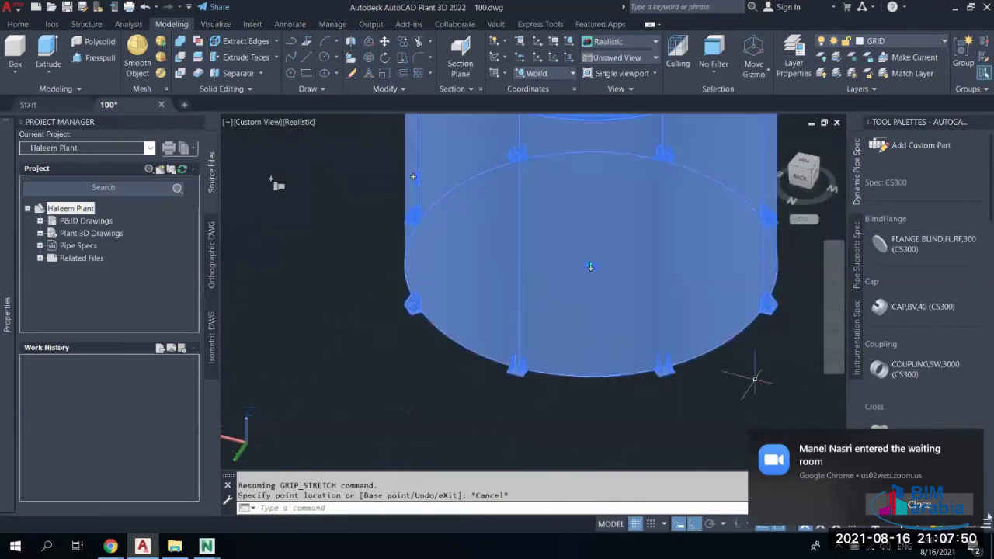
# Turn off Nearest in the object snap options, leaving Center snap active
pyautogui.click(791, 525)
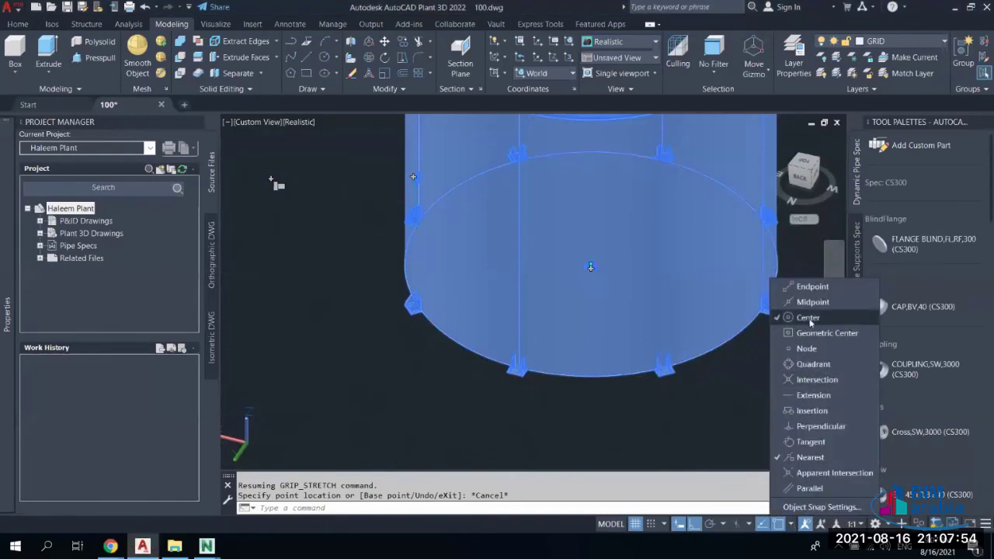
pyautogui.click(810, 457)
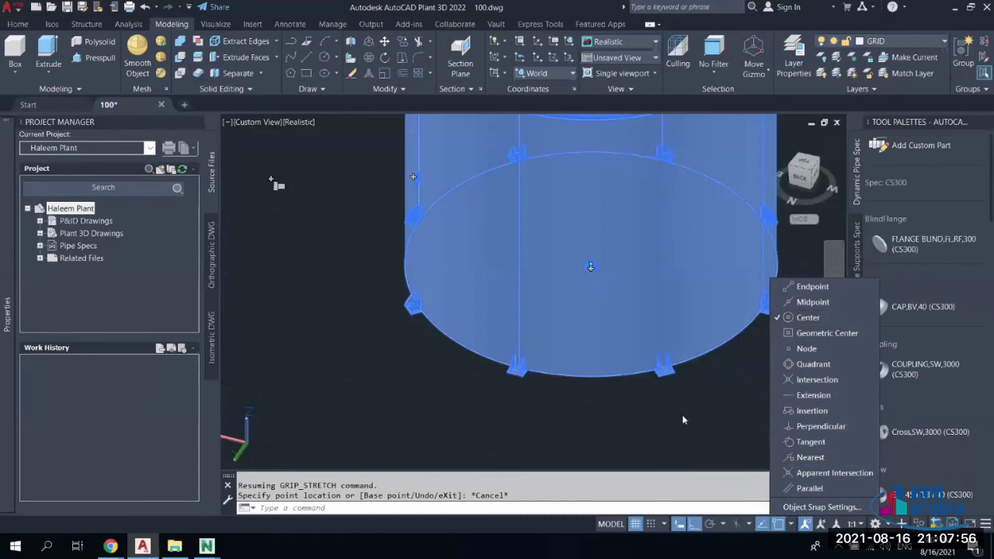
pyautogui.press('Escape')
pyautogui.press('Escape')
pyautogui.press('Escape')
pyautogui.scroll(-5, 661, 406)
pyautogui.click(629, 368)
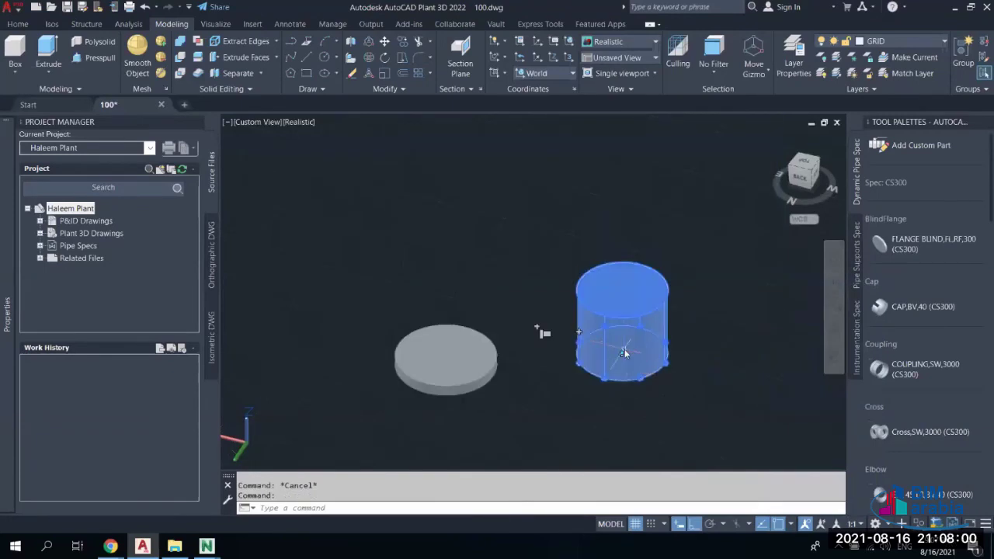
# Move the tank by its base centre grip onto the disc's centre point
pyautogui.click(623, 353)
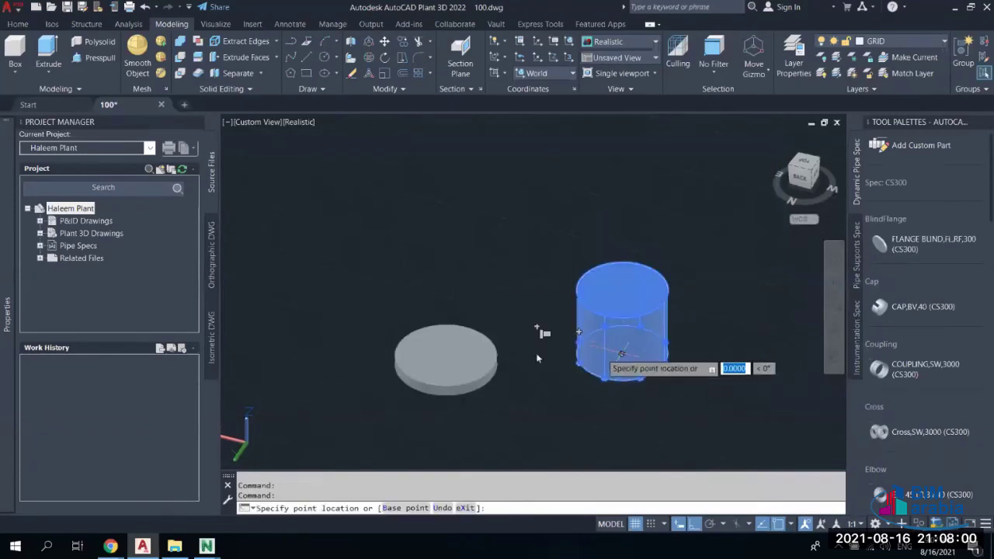
pyautogui.click(445, 357)
pyautogui.press('Escape')
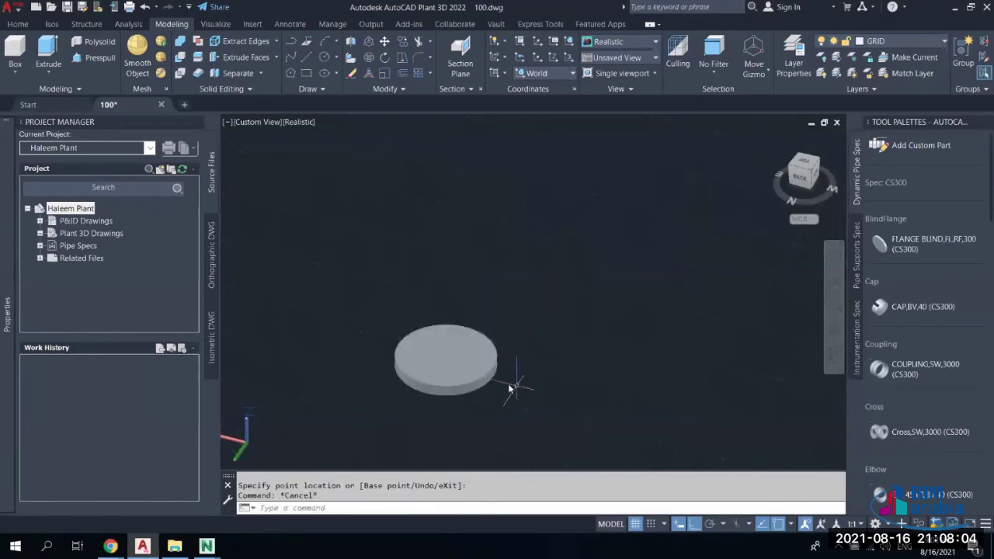
pyautogui.press('Escape')
# Pan and zoom to check the tank sits centred on the foundation disc
pyautogui.moveTo(444, 380); pyautogui.dragTo(677, 300, button='middle')
pyautogui.scroll(2, 676, 299)
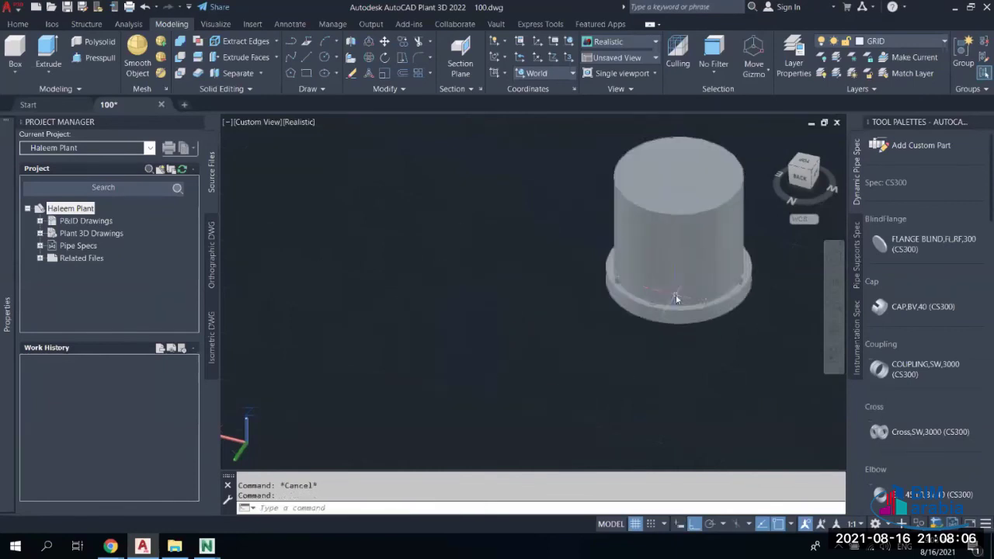
pyautogui.scroll(4, 672, 295)
pyautogui.click(660, 297)
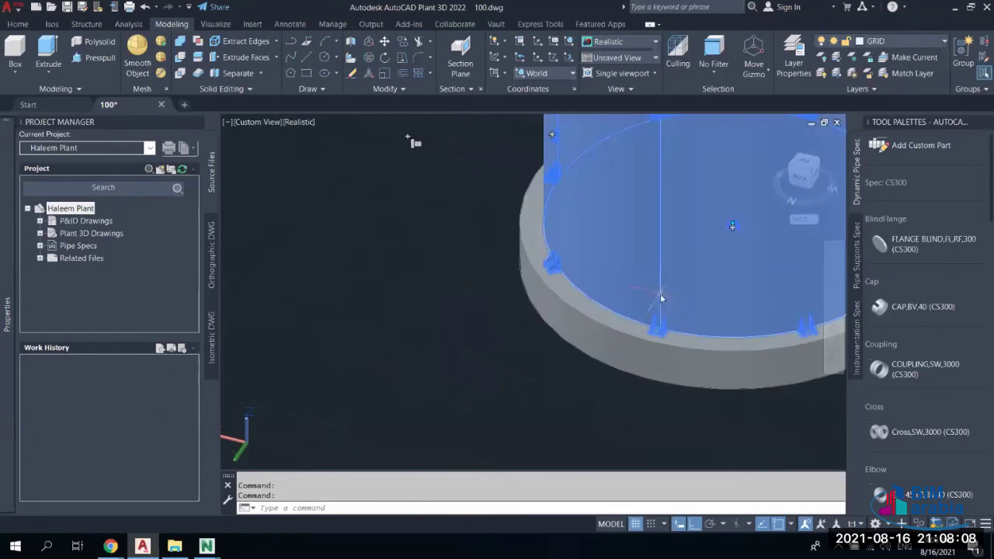
pyautogui.click(660, 337)
pyautogui.scroll(3, 653, 339)
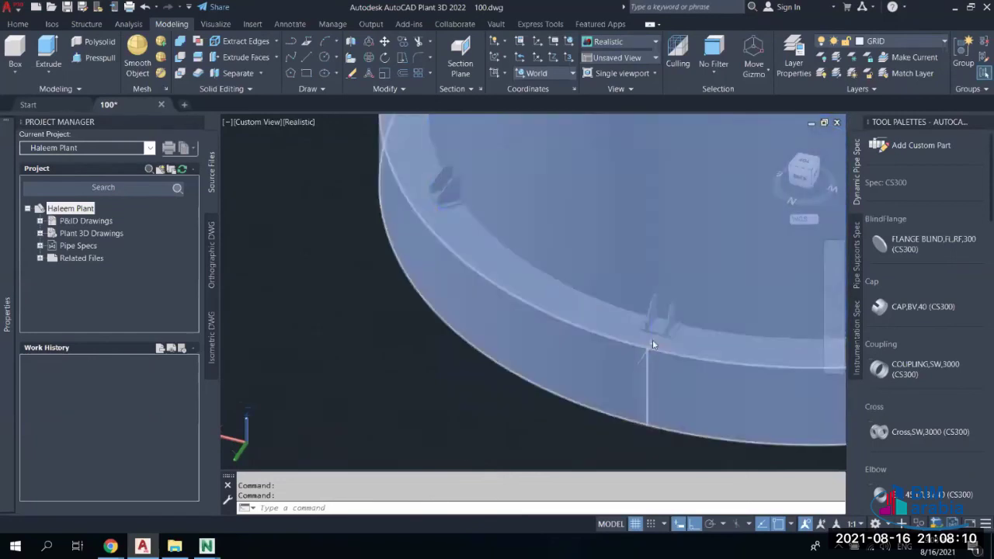
pyautogui.press('Escape')
pyautogui.press('Escape')
pyautogui.scroll(3, 652, 344)
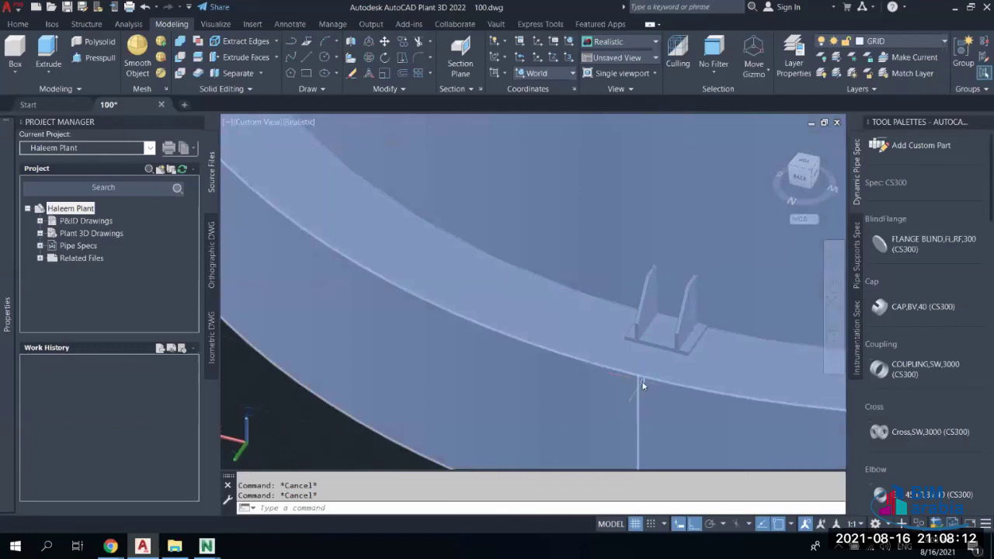
pyautogui.scroll(-3, 659, 330)
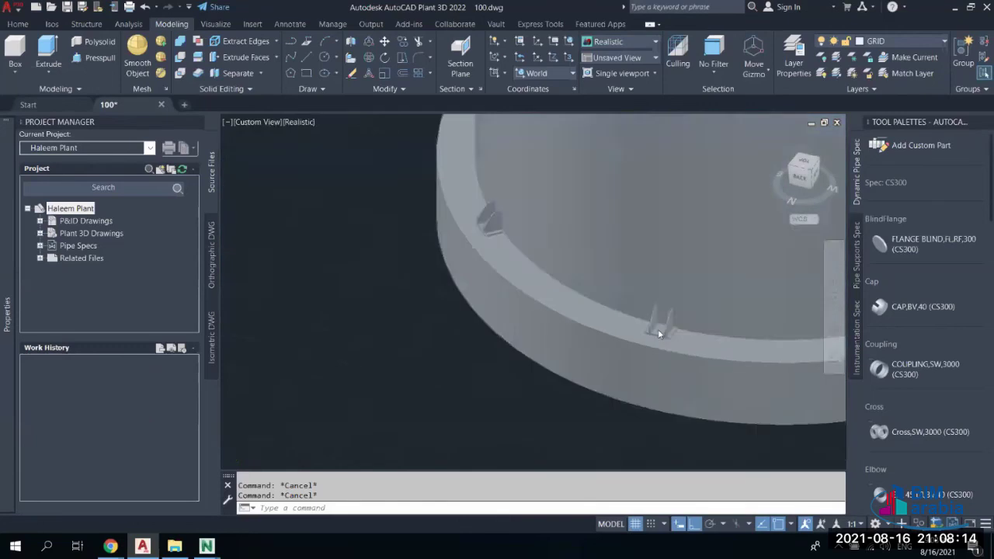
pyautogui.scroll(2, 665, 333)
pyautogui.scroll(-4, 669, 331)
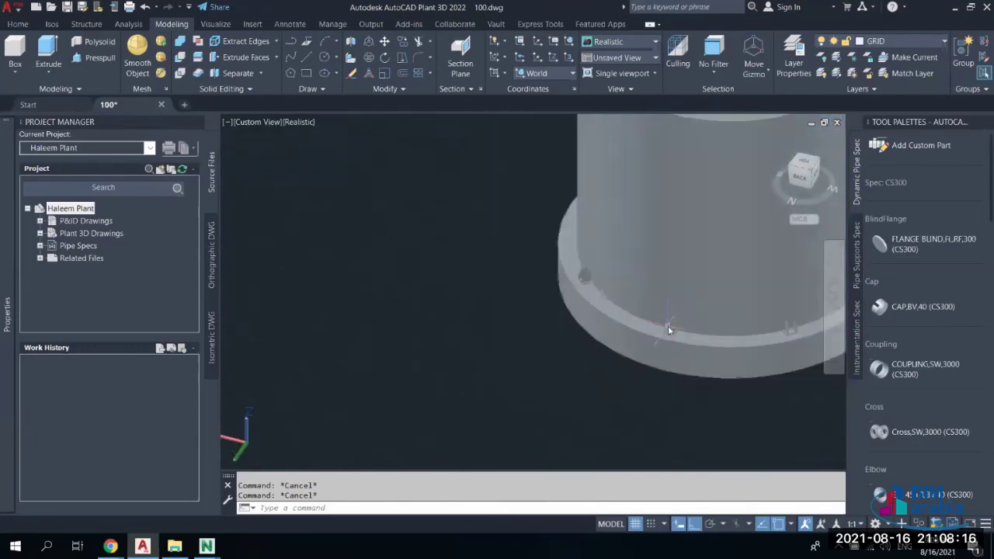
pyautogui.moveTo(728, 316); pyautogui.dragTo(586, 341, button='middle')
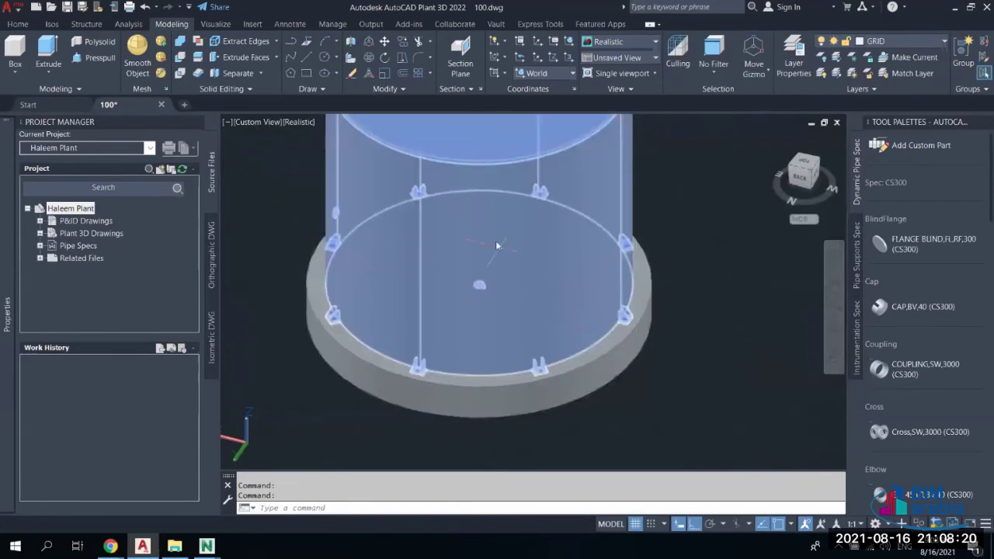
pyautogui.scroll(-5, 501, 245)
pyautogui.click(496, 214)
pyautogui.scroll(4, 498, 214)
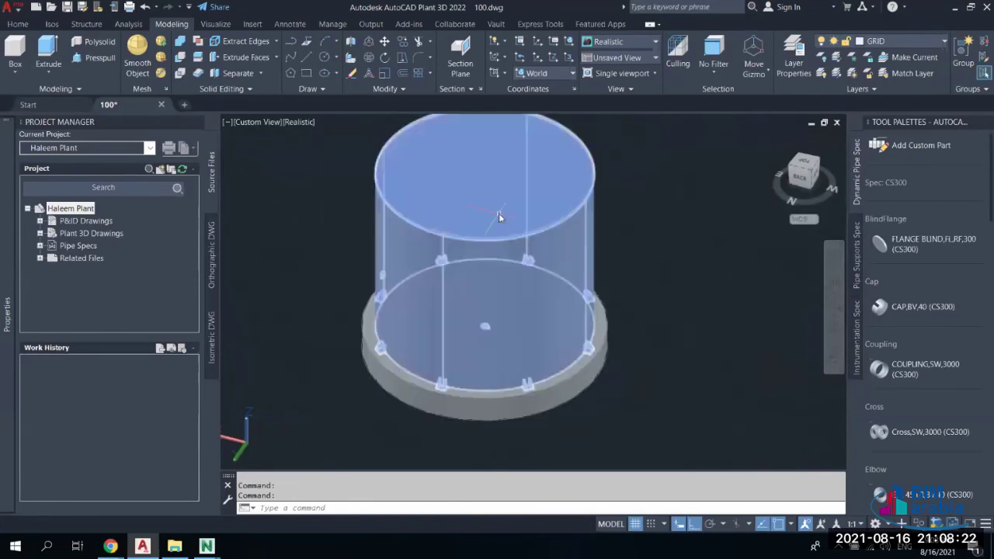
# Open the tank's Modify Equipment settings and add a platform to it
pyautogui.rightClick(476, 262)
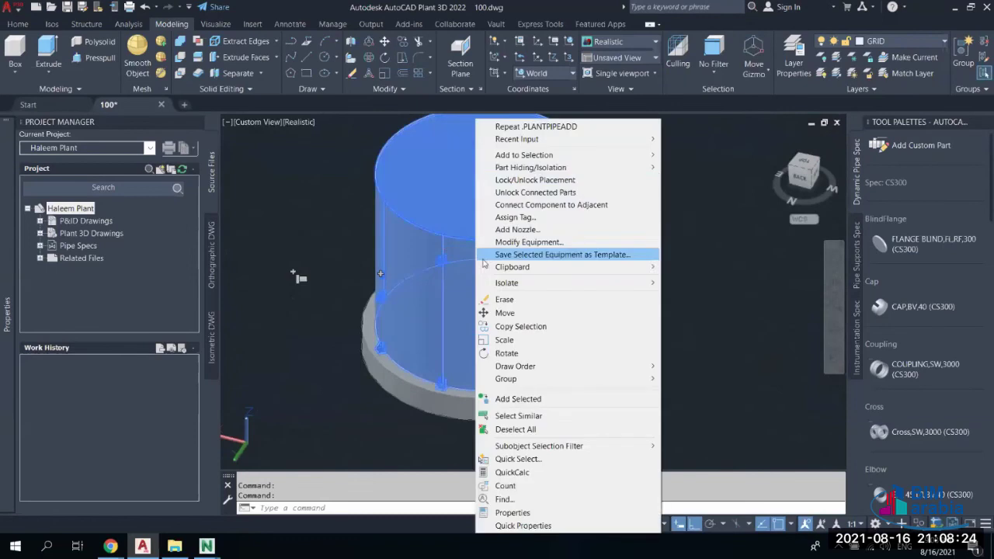
pyautogui.click(546, 243)
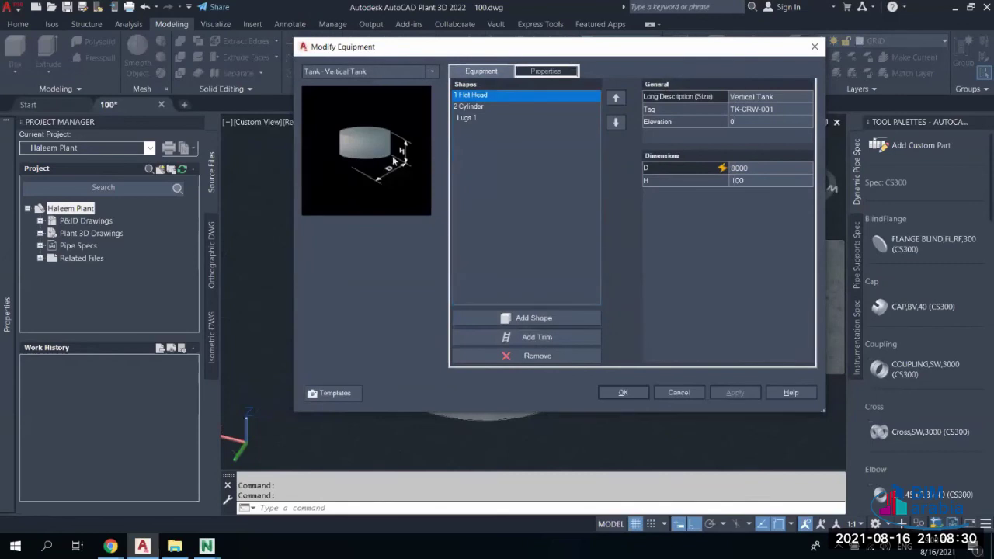
pyautogui.moveTo(513, 54); pyautogui.dragTo(469, 178)
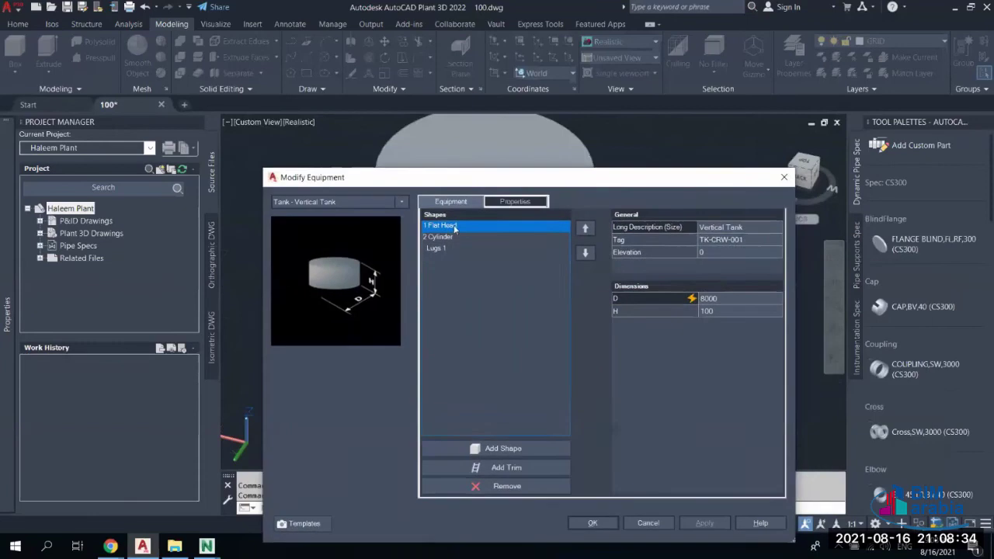
pyautogui.click(520, 467)
pyautogui.click(452, 487)
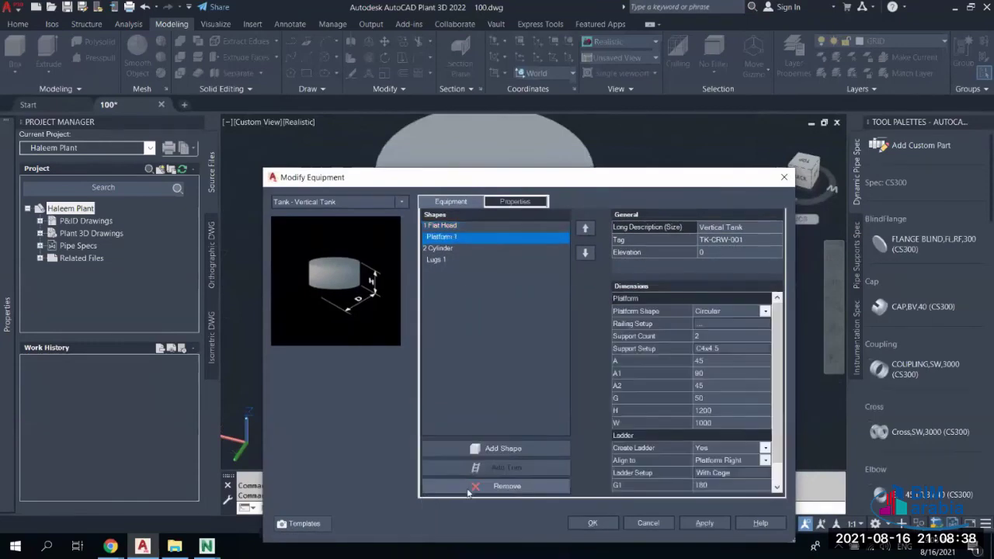
pyautogui.moveTo(593, 183); pyautogui.dragTo(561, 95)
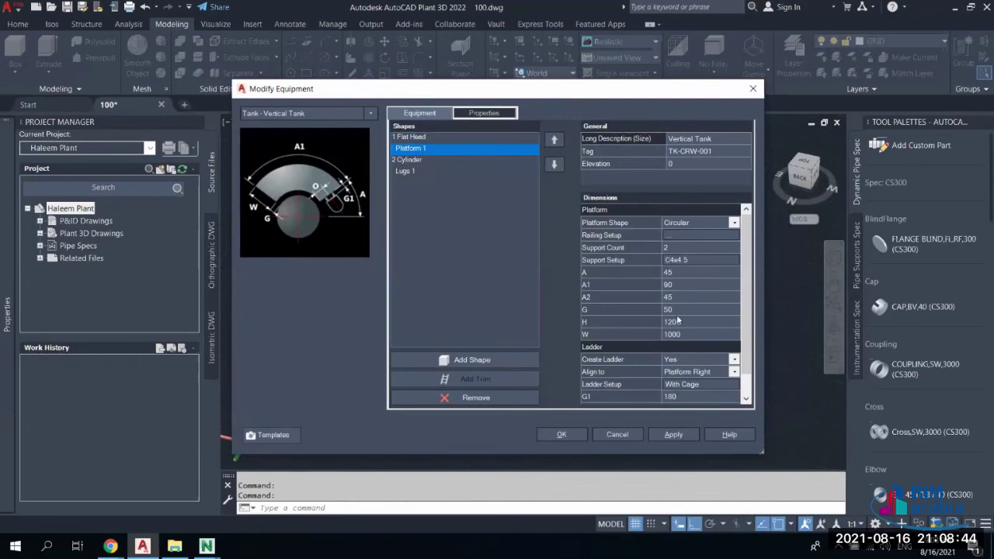
# Set the platform shape to Circular and bring up its Railing Settings
pyautogui.click(734, 223)
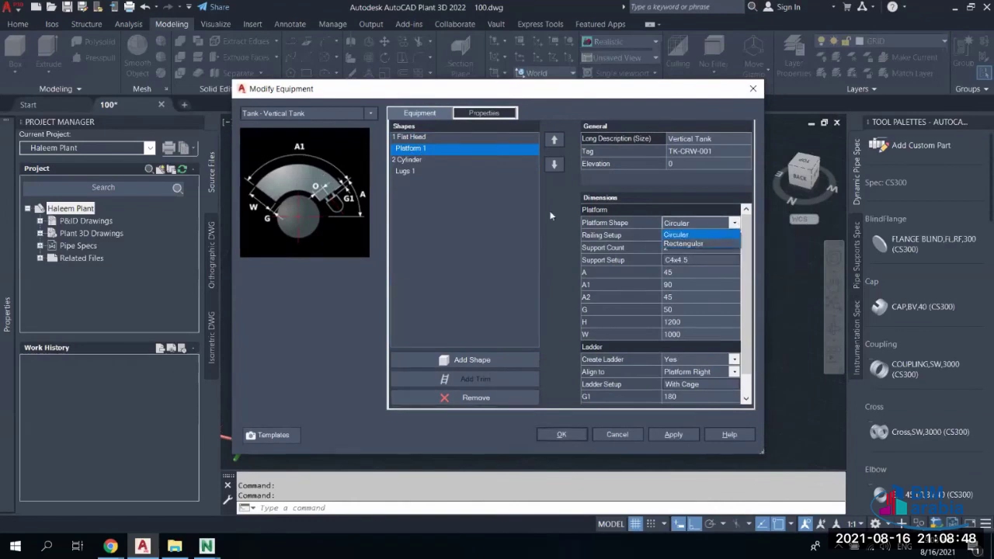
pyautogui.click(685, 245)
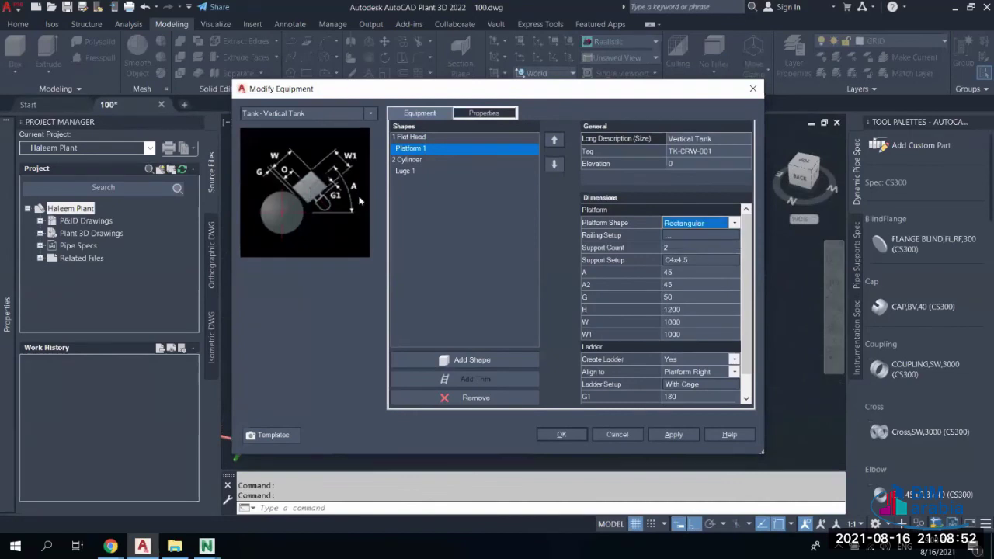
pyautogui.click(734, 224)
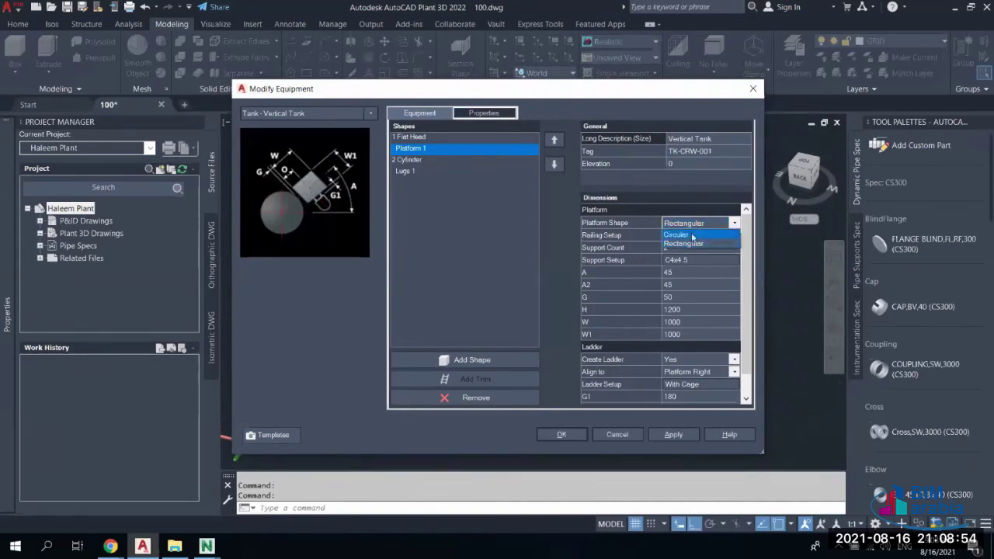
pyautogui.click(695, 235)
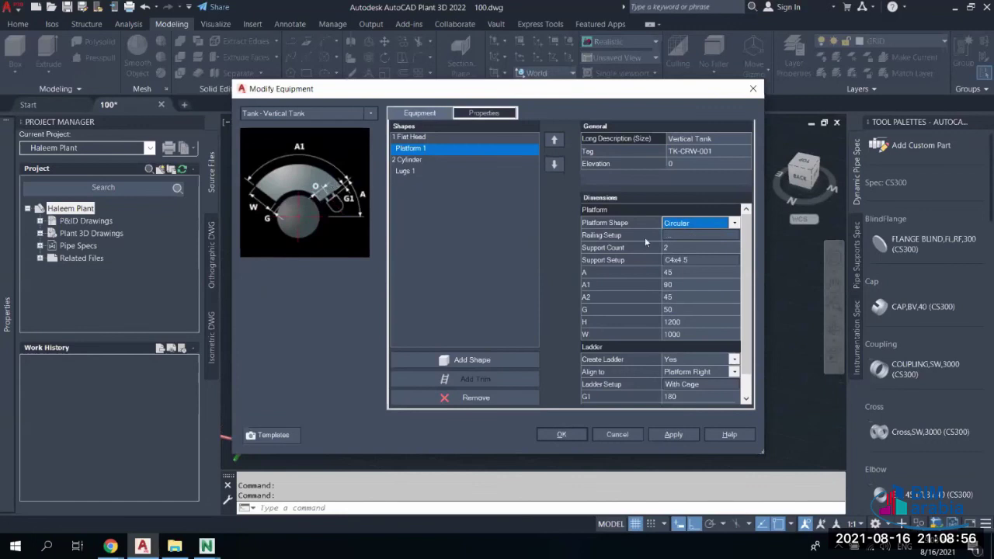
pyautogui.click(682, 241)
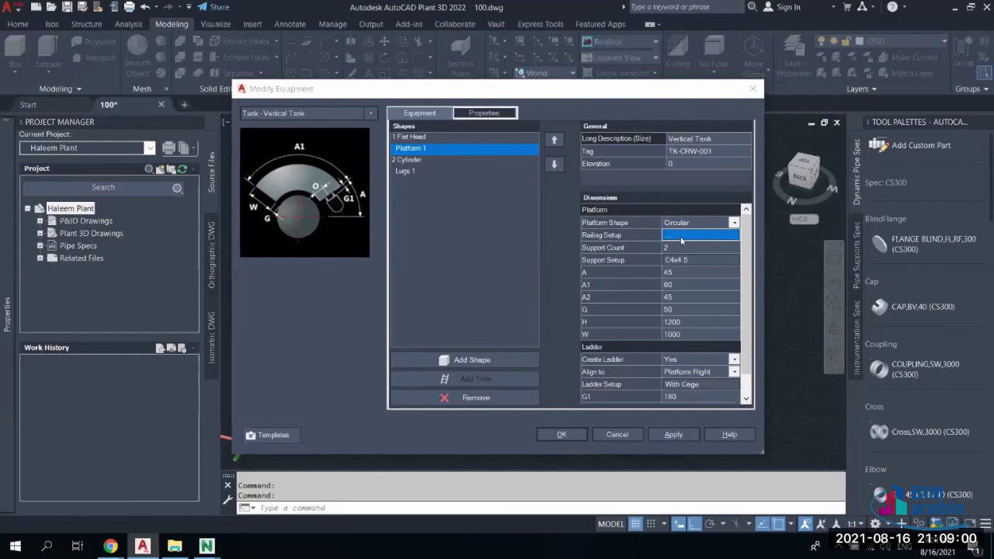
pyautogui.click(682, 236)
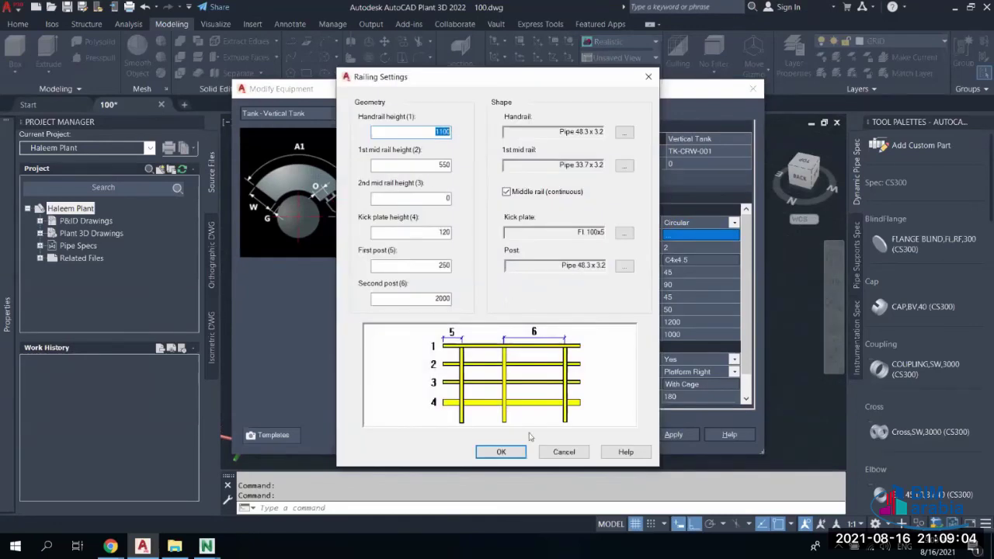
# Accept Railing Settings unchanged and bring up the support member settings
pyautogui.click(501, 453)
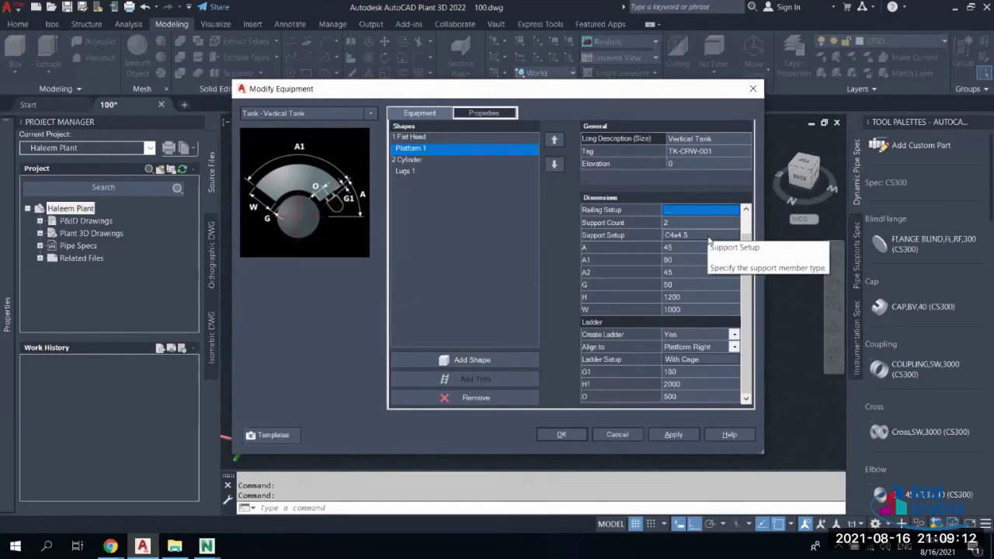
pyautogui.click(707, 237)
pyautogui.click(708, 237)
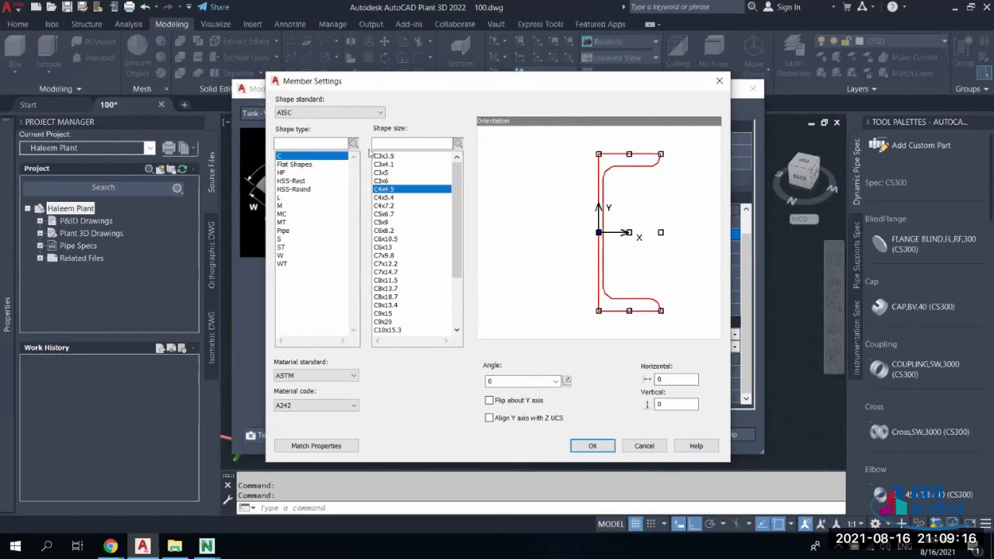
# Browse the DIN IPE-220 profile, then cancel to keep the C4x4.5 supports
pyautogui.click(334, 112)
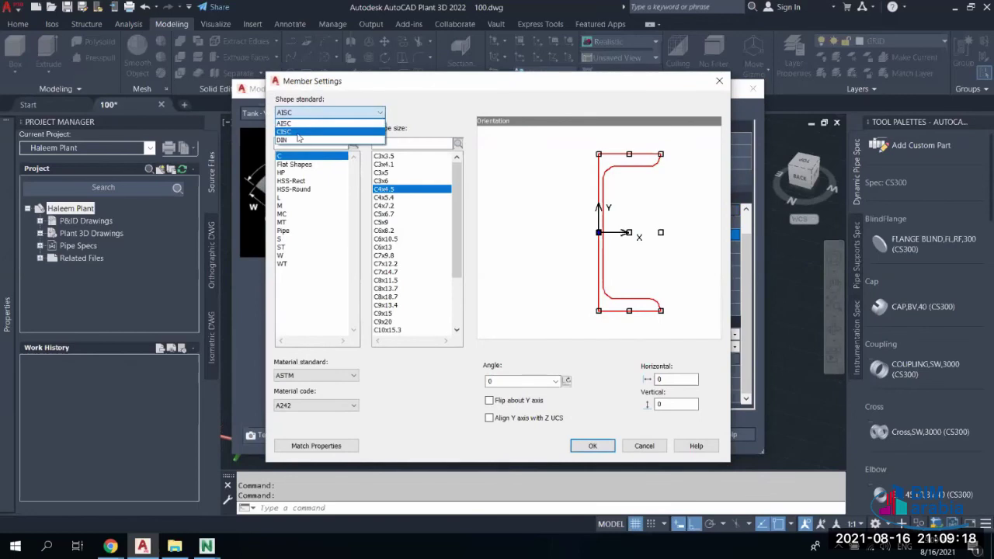
pyautogui.click(290, 141)
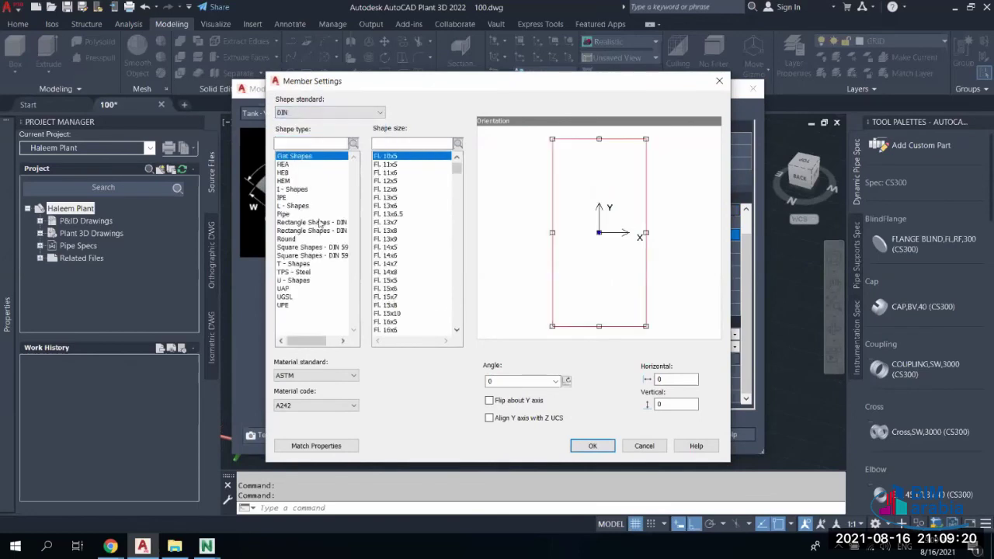
pyautogui.click(282, 197)
pyautogui.click(387, 214)
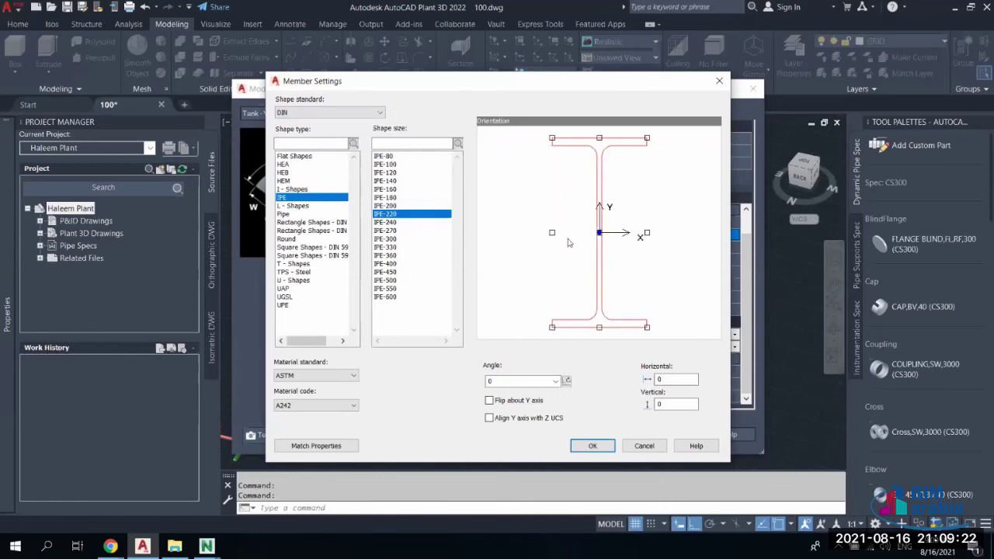
pyautogui.click(645, 447)
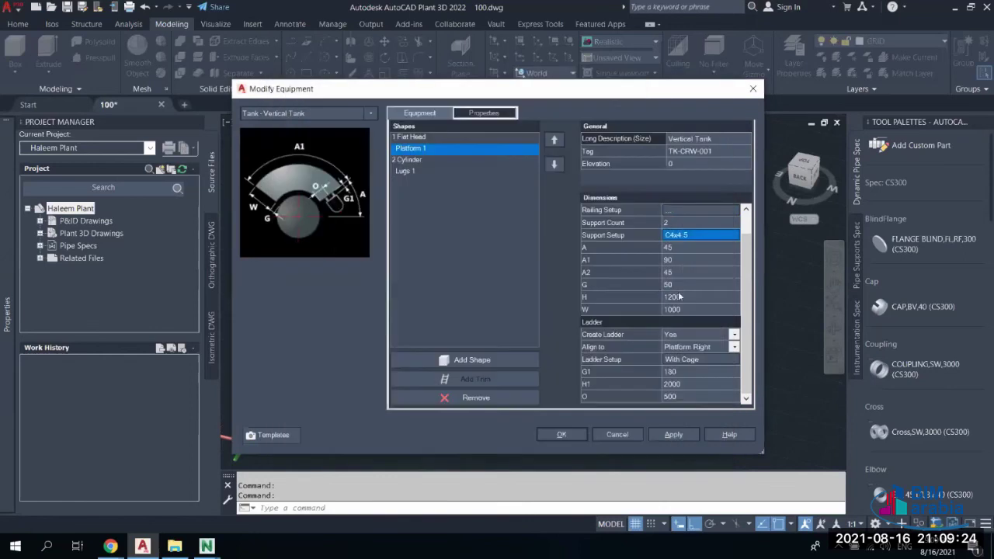
# Set the platform dimensions A1 to 360, H to 0 and width W to 800
pyautogui.click(685, 247)
pyautogui.press('Tab')
pyautogui.write('360')
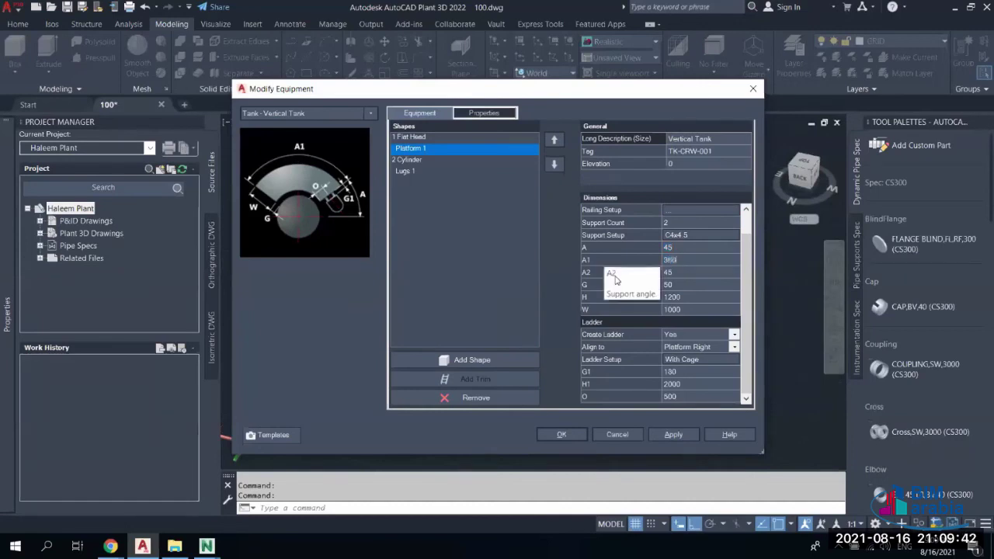
pyautogui.click(692, 273)
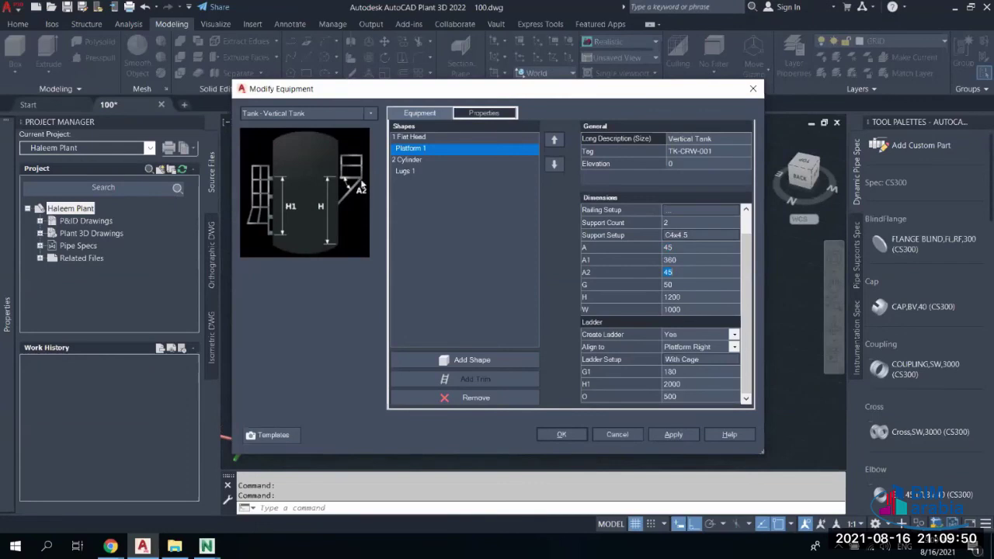
pyautogui.click(669, 285)
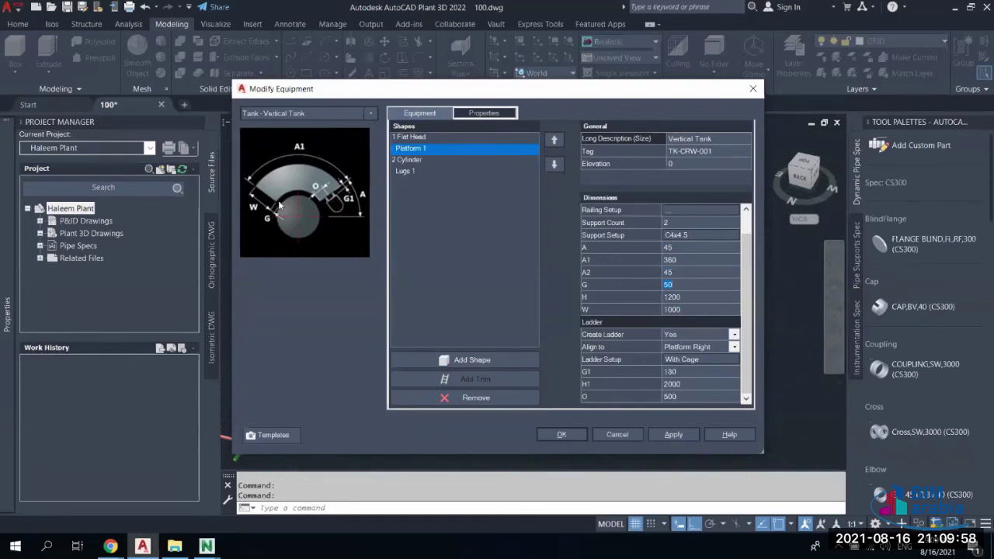
pyautogui.click(684, 298)
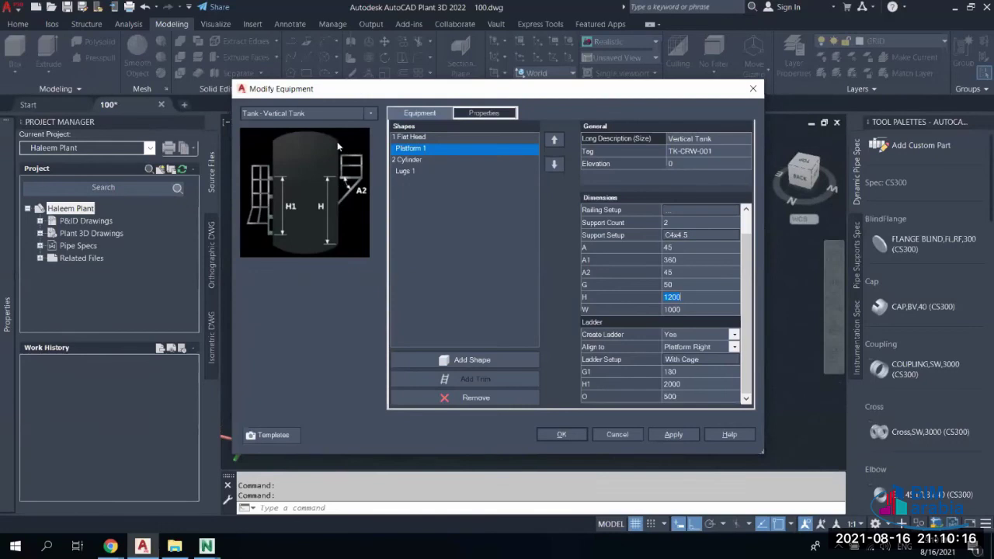
pyautogui.write('0')
pyautogui.doubleClick(674, 298)
pyautogui.click(677, 311)
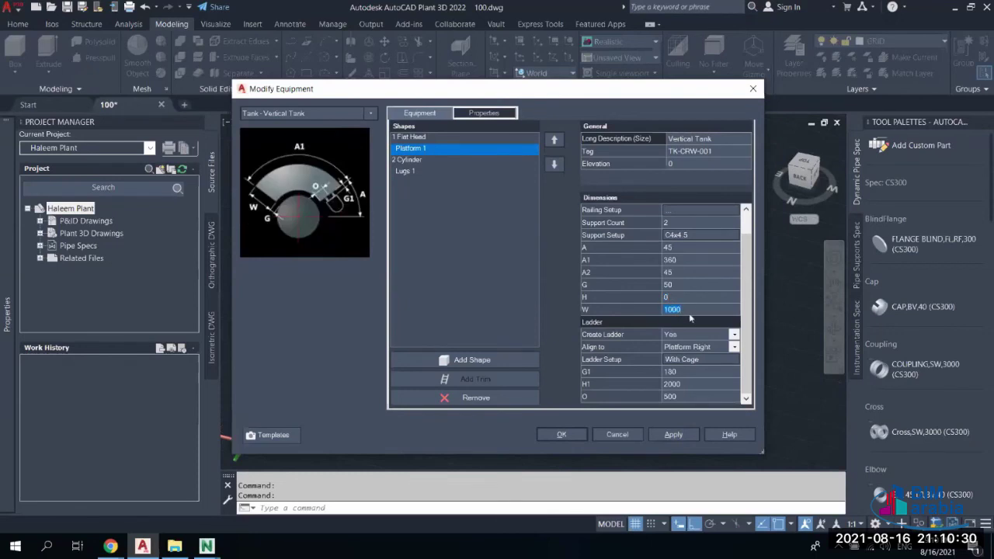
pyautogui.press('Return')
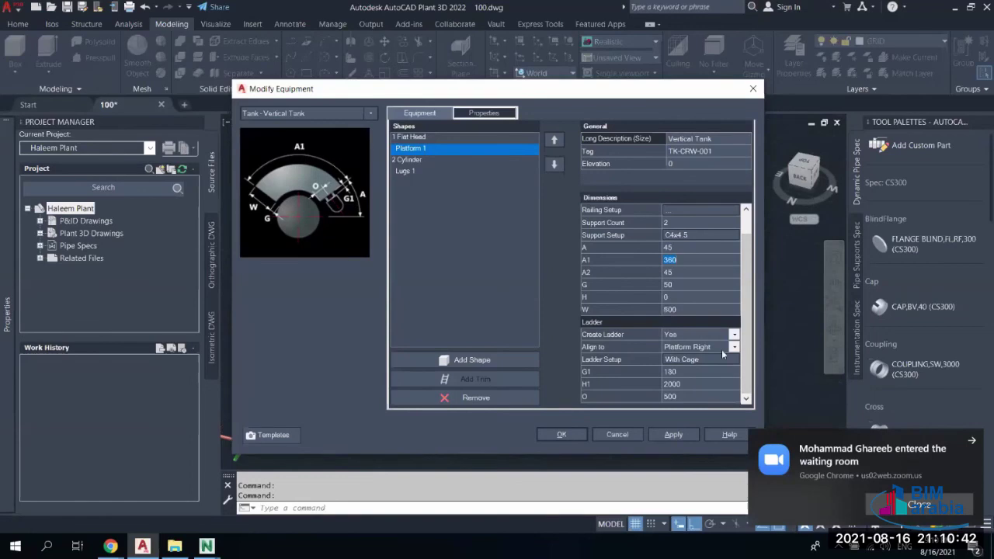
# Keep the Create Ladder setting at Yes
pyautogui.click(702, 336)
pyautogui.click(684, 336)
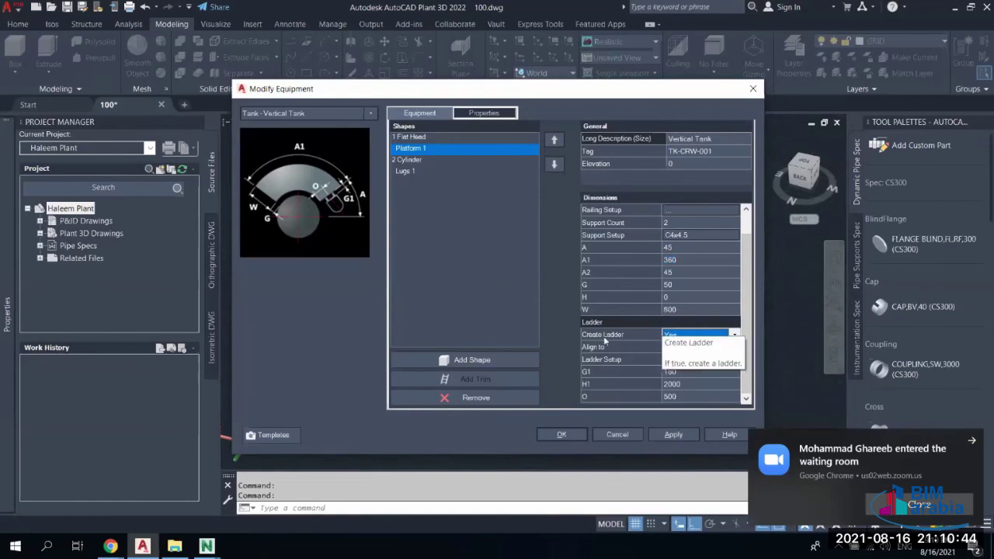
pyautogui.click(719, 338)
pyautogui.click(733, 335)
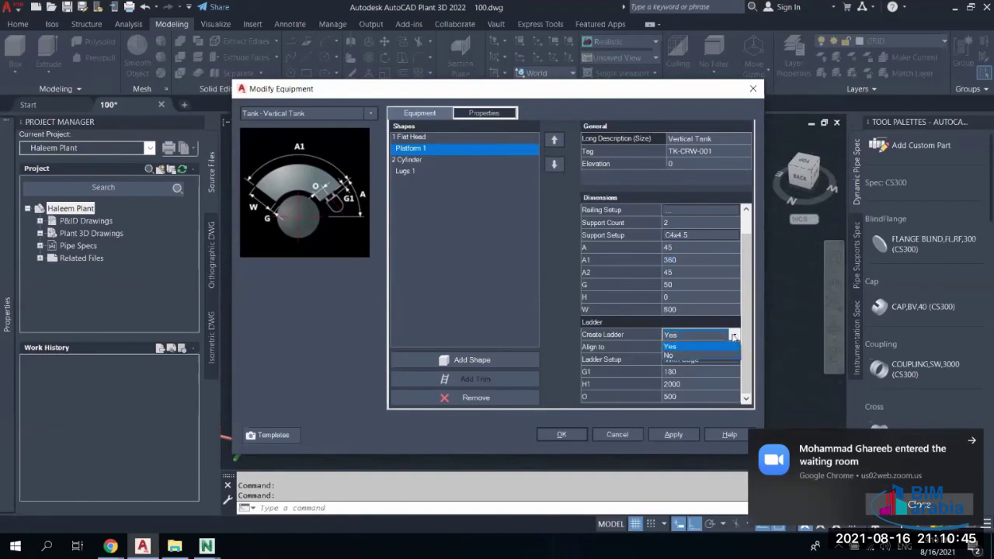
pyautogui.click(677, 344)
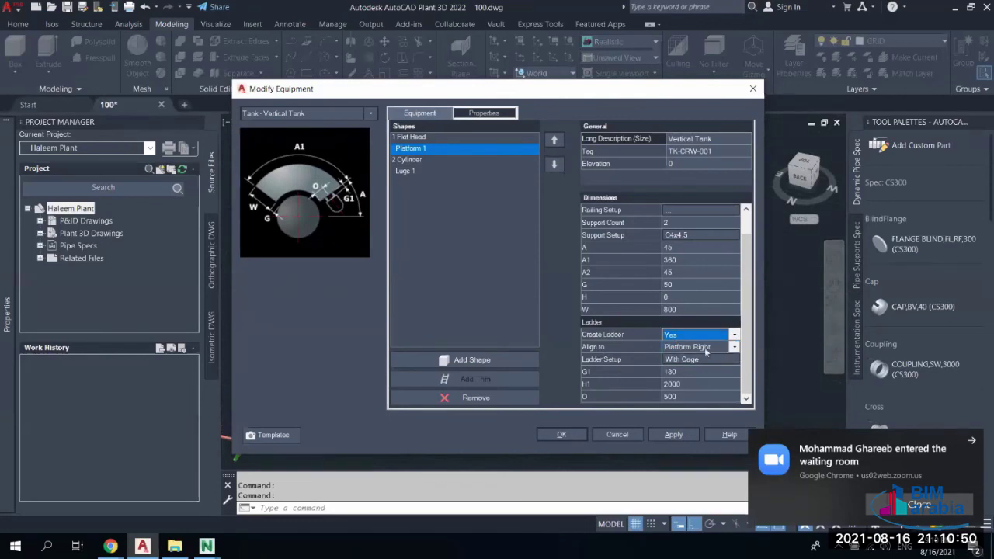
# Align the ladder to Platform Right after trying Vessel and Platform Left, then open With Cage setup
pyautogui.click(706, 348)
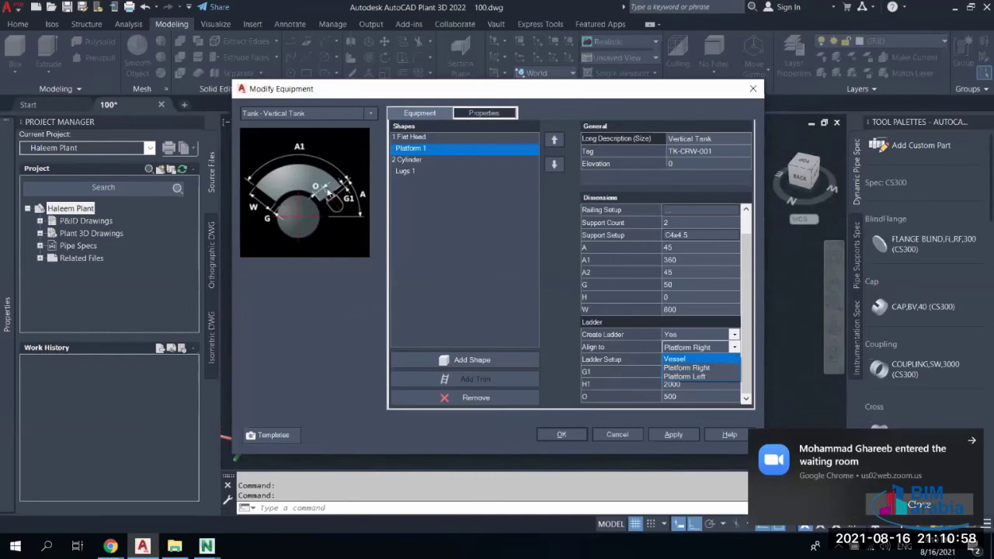
pyautogui.click(677, 359)
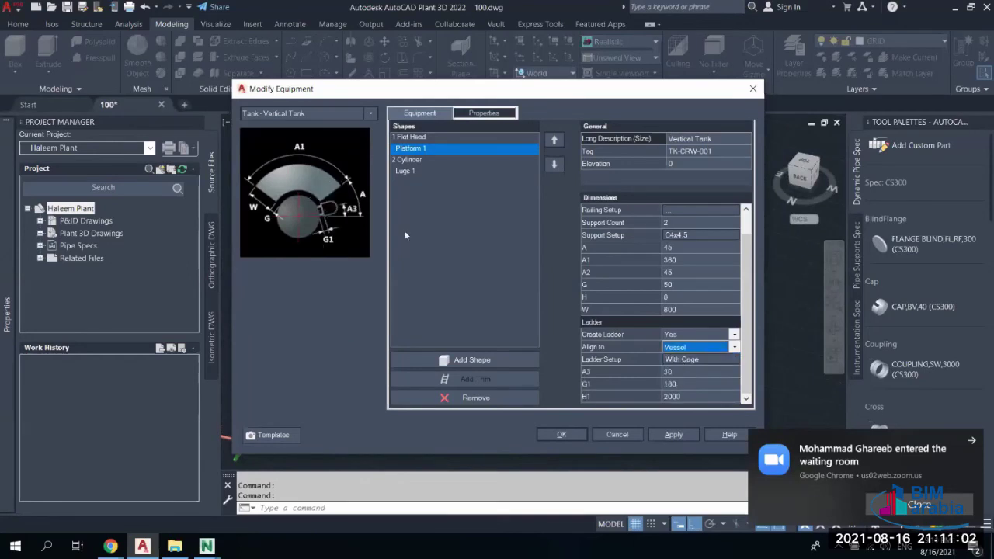
pyautogui.click(687, 360)
pyautogui.click(687, 383)
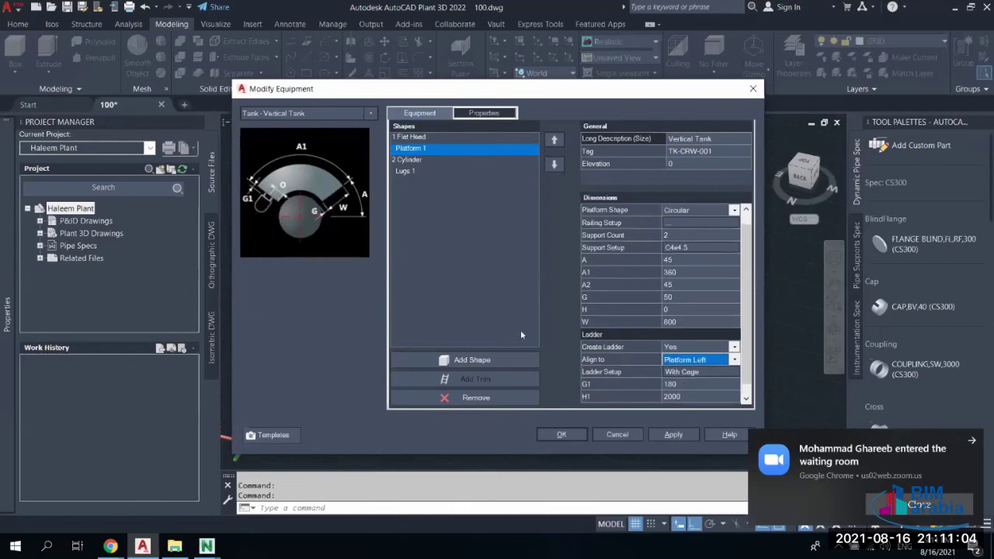
pyautogui.click(688, 360)
pyautogui.click(687, 381)
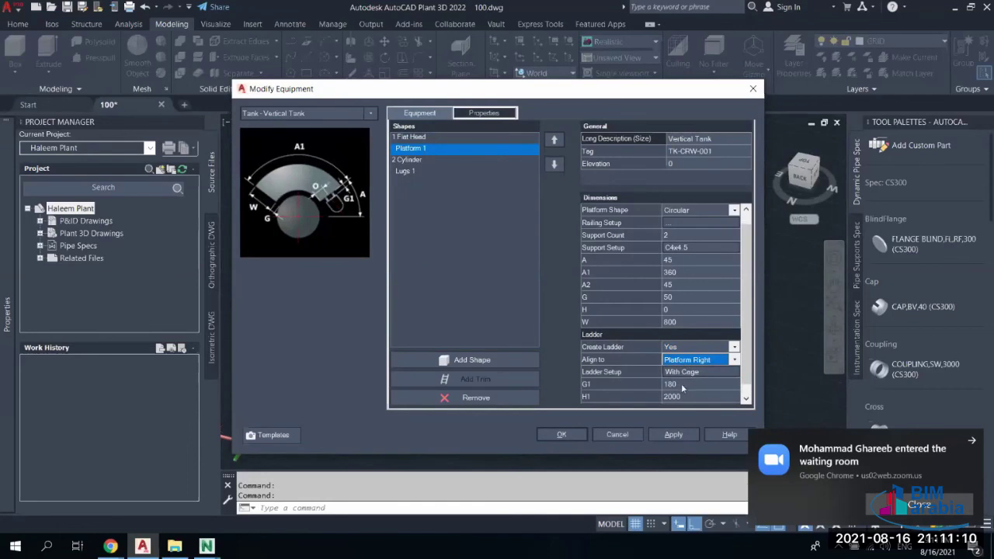
pyautogui.click(684, 372)
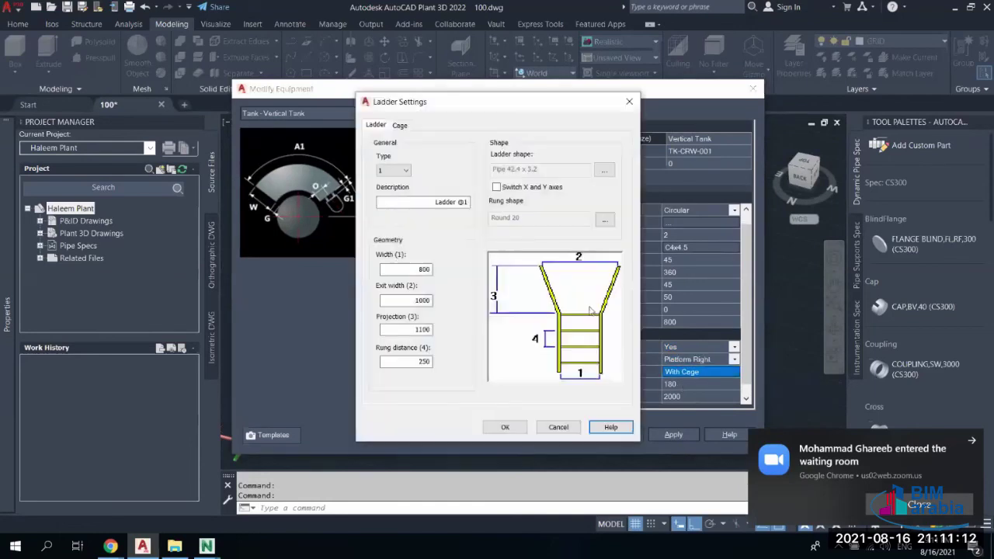
# Review the Cage tab dimensions and accept the Ladder Settings
pyautogui.click(401, 125)
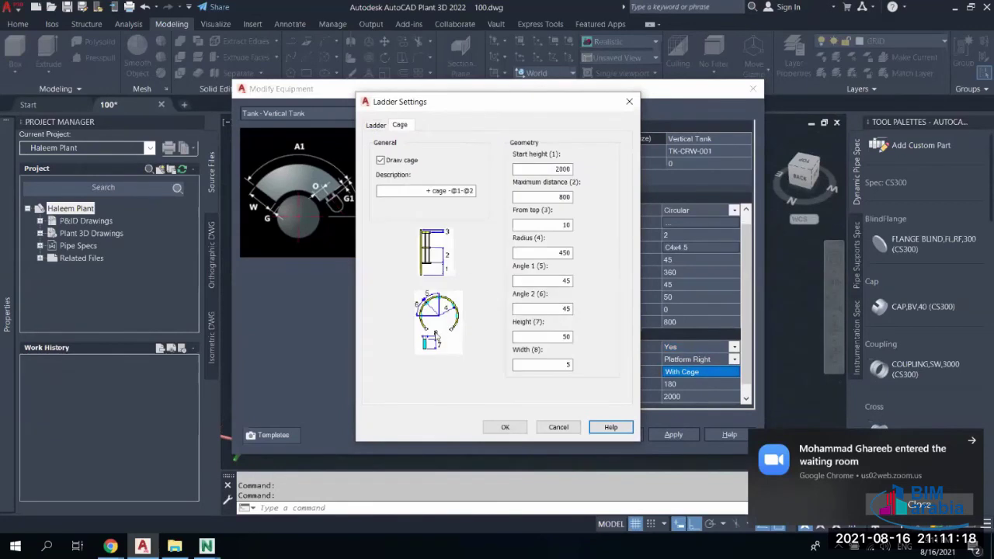
pyautogui.click(504, 427)
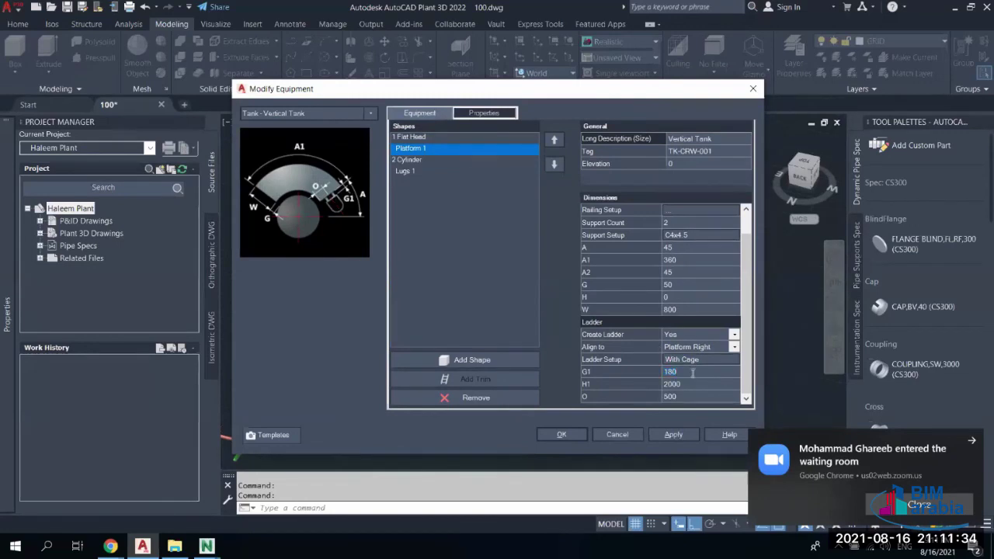
# Enter ladder G1 100, H1 7000 and O 400 in Modify Equipment and apply them
pyautogui.write('100')
pyautogui.click(687, 383)
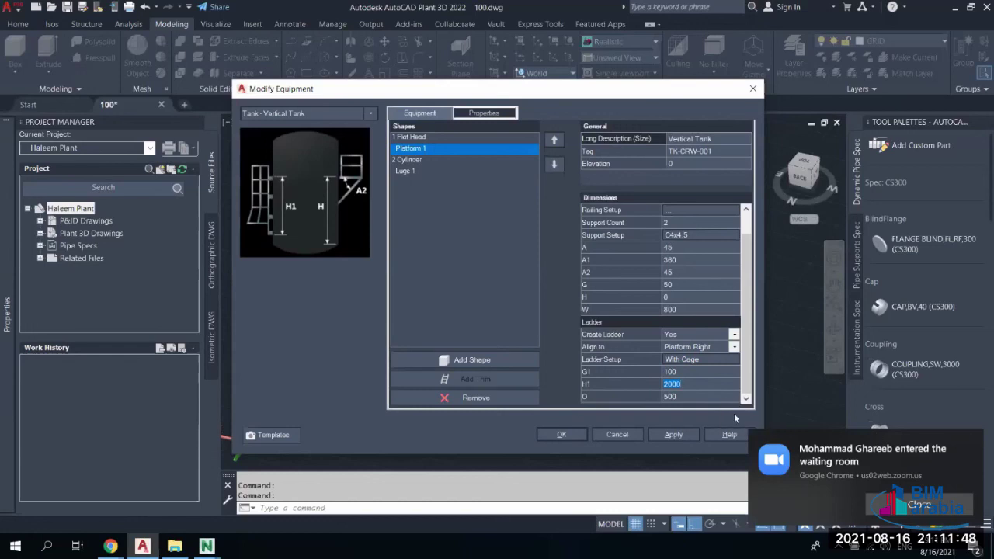
pyautogui.write('7000')
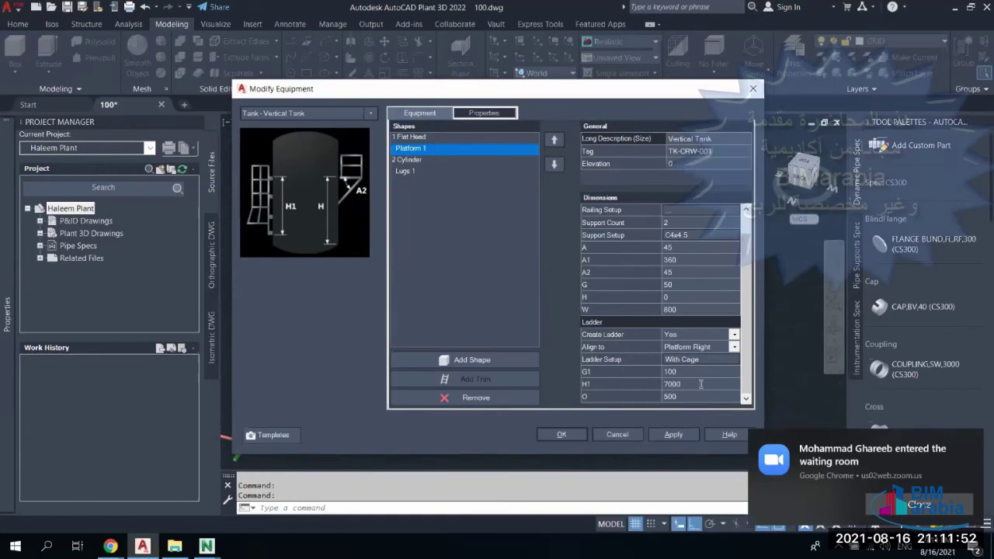
pyautogui.click(691, 396)
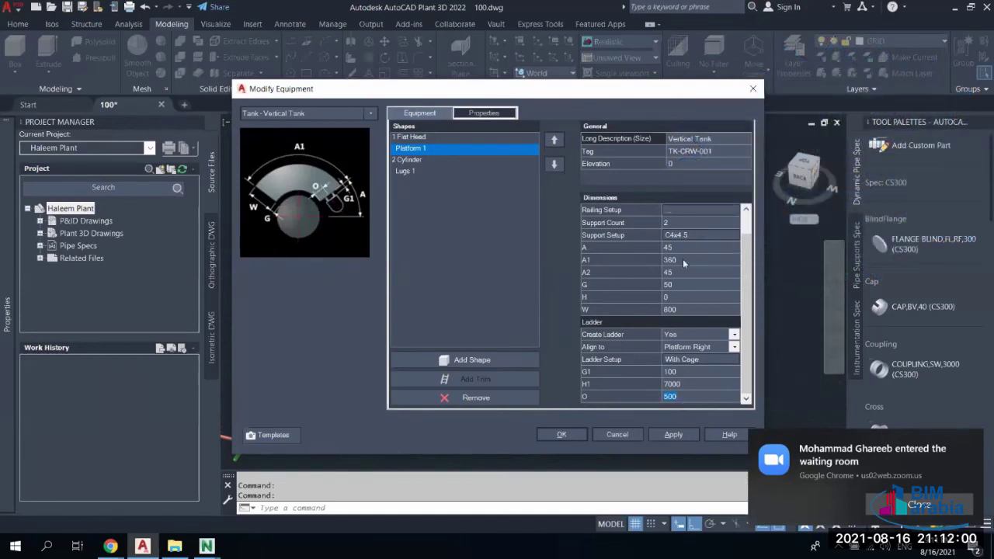
pyautogui.click(684, 334)
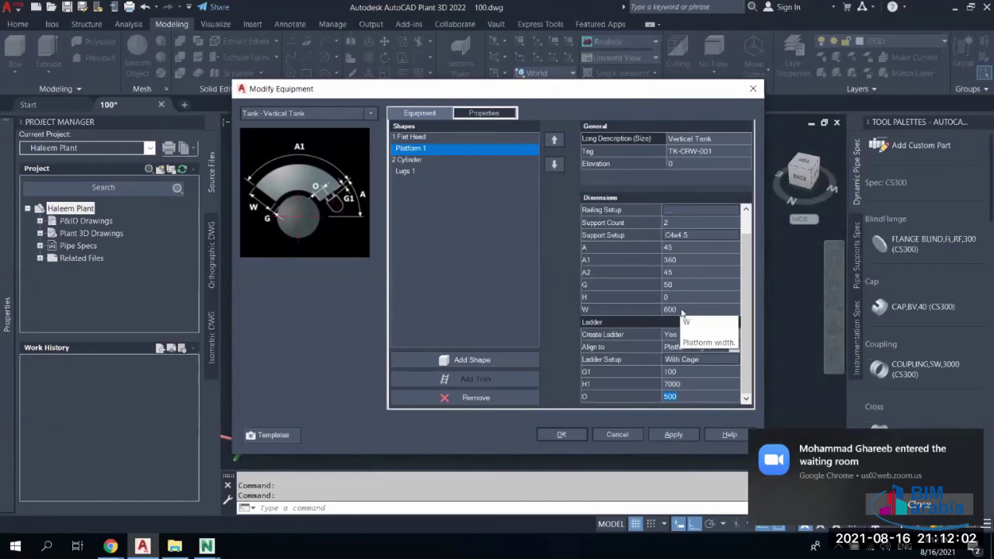
pyautogui.click(683, 343)
pyautogui.write('4')
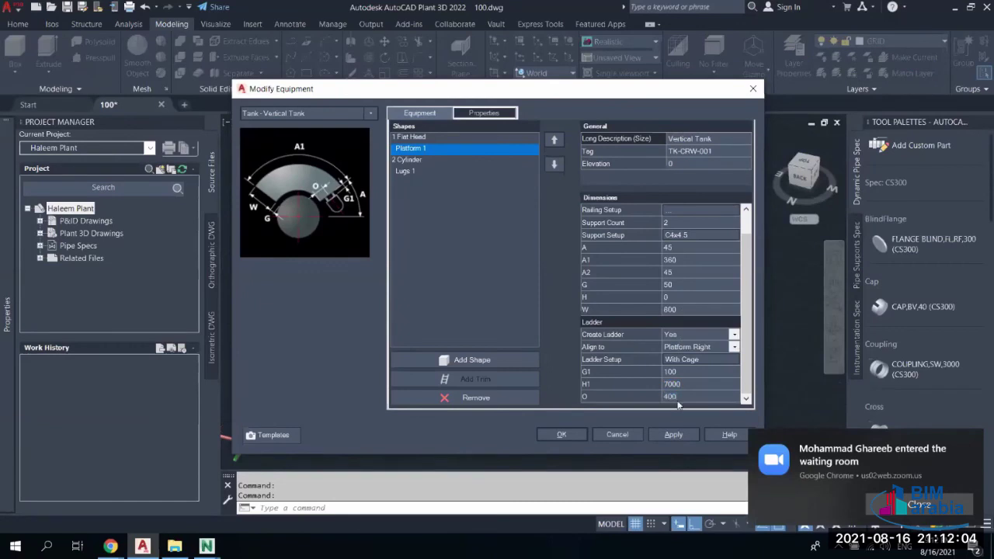
pyautogui.click(579, 439)
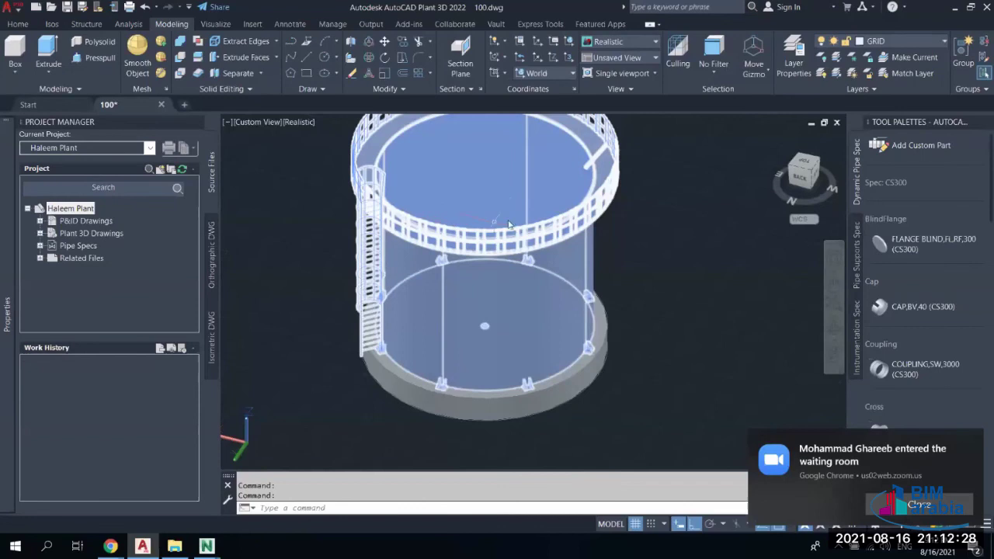
pyautogui.keyDown('shift'); pyautogui.moveTo(506, 208); pyautogui.dragTo(701, 279, button='middle'); pyautogui.keyUp('shift')
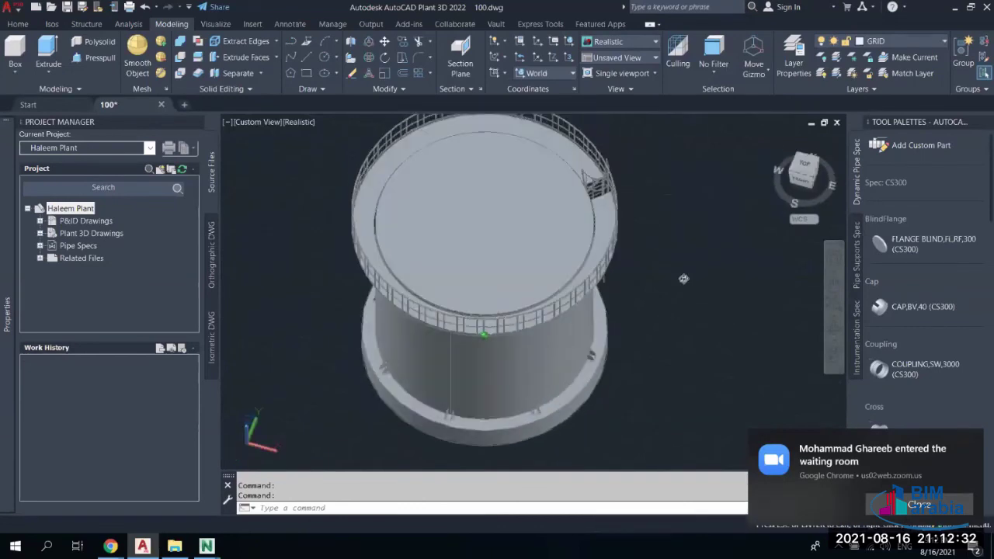
pyautogui.scroll(3, 598, 204)
pyautogui.scroll(3, 537, 240)
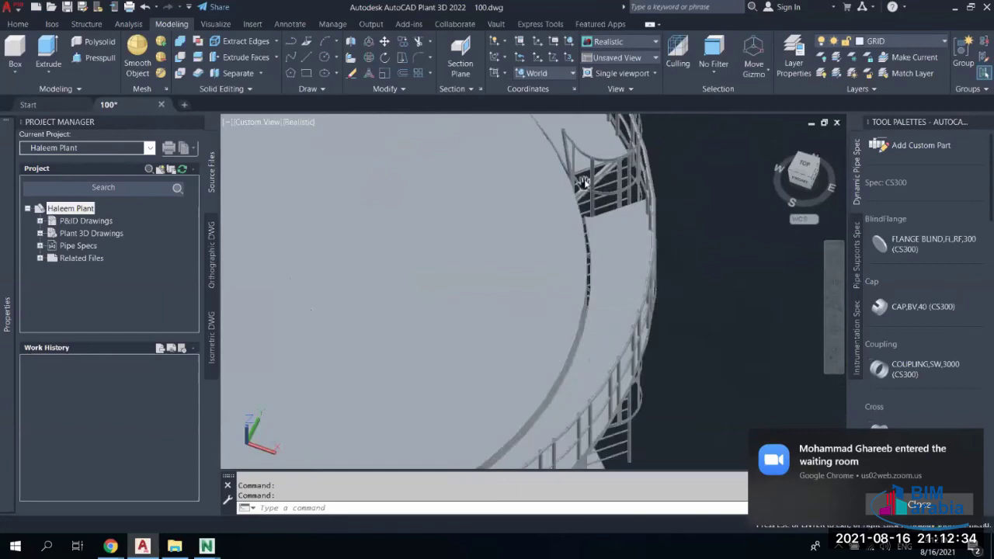
pyautogui.moveTo(595, 208); pyautogui.dragTo(525, 250, button='middle')
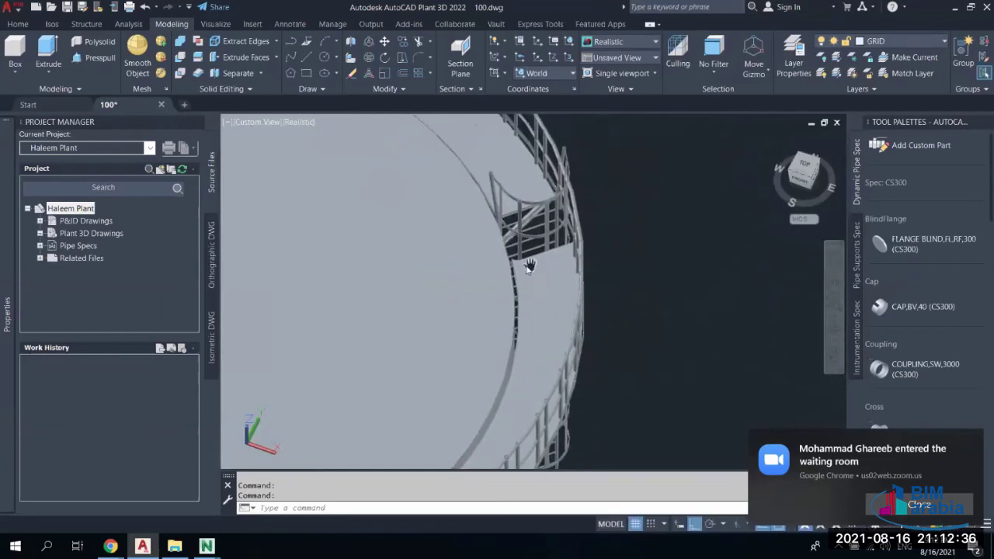
pyautogui.moveTo(592, 265); pyautogui.dragTo(533, 267)
pyautogui.rightClick(539, 266)
pyautogui.click(558, 273)
pyautogui.click(432, 329)
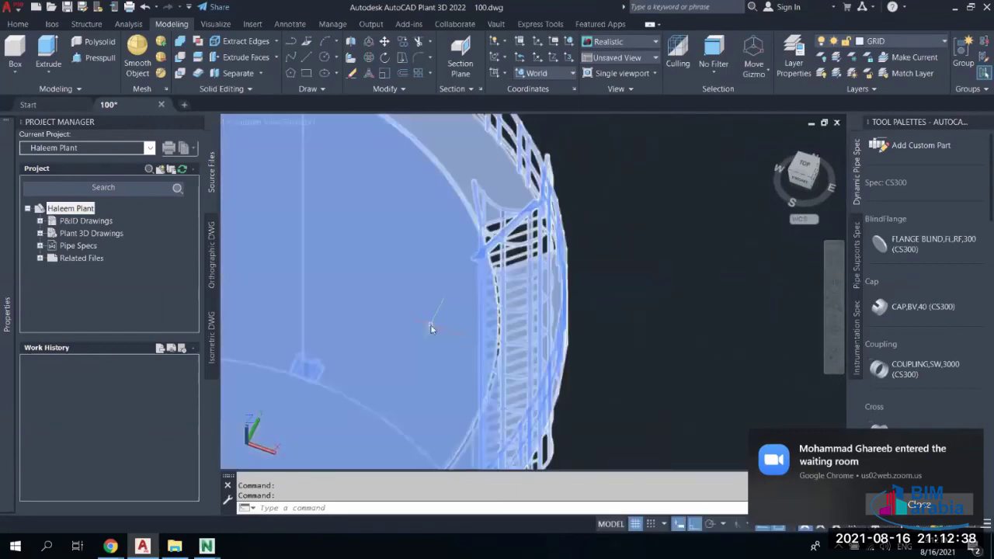
pyautogui.keyDown('shift'); pyautogui.moveTo(432, 329); pyautogui.dragTo(462, 422, button='middle'); pyautogui.keyUp('shift')
pyautogui.press('Escape')
pyautogui.click(463, 422)
pyautogui.press('Escape')
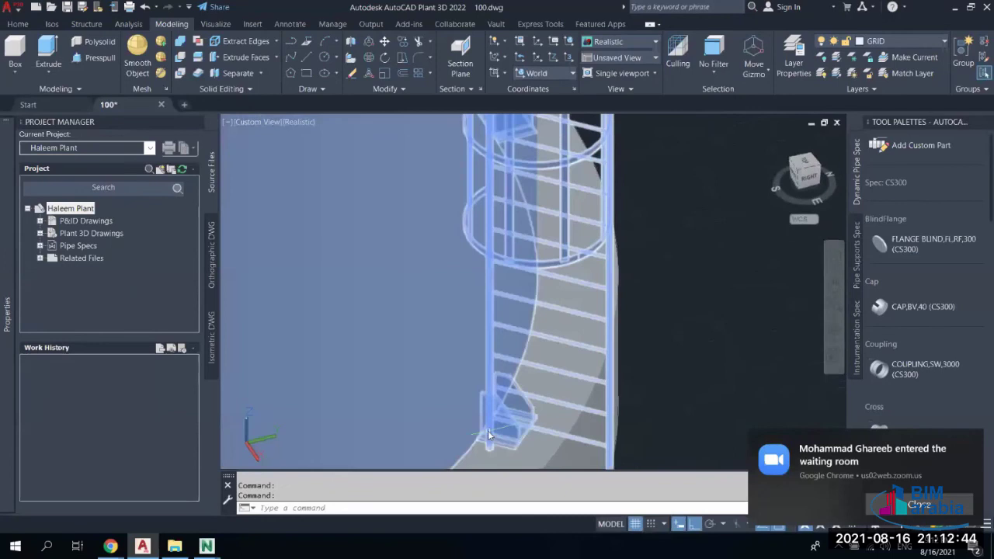
pyautogui.scroll(-3, 502, 421)
pyautogui.scroll(-2, 506, 225)
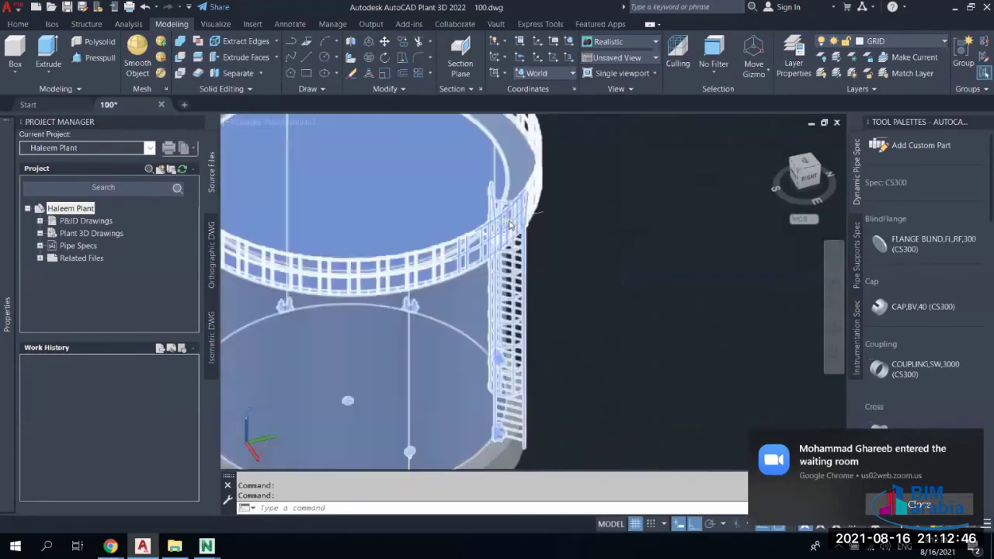
pyautogui.scroll(3, 476, 254)
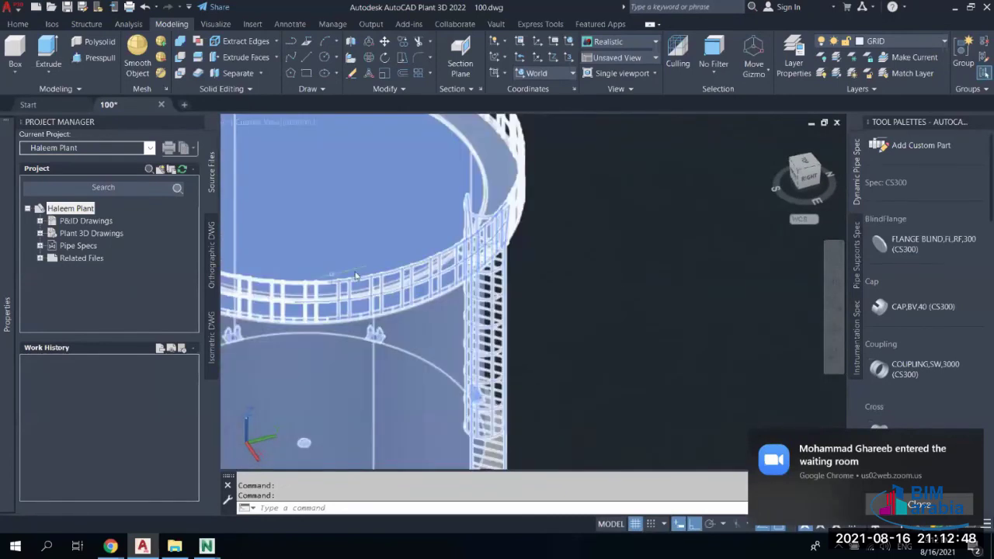
pyautogui.keyDown('shift'); pyautogui.moveTo(475, 255); pyautogui.dragTo(420, 187, button='middle'); pyautogui.keyUp('shift')
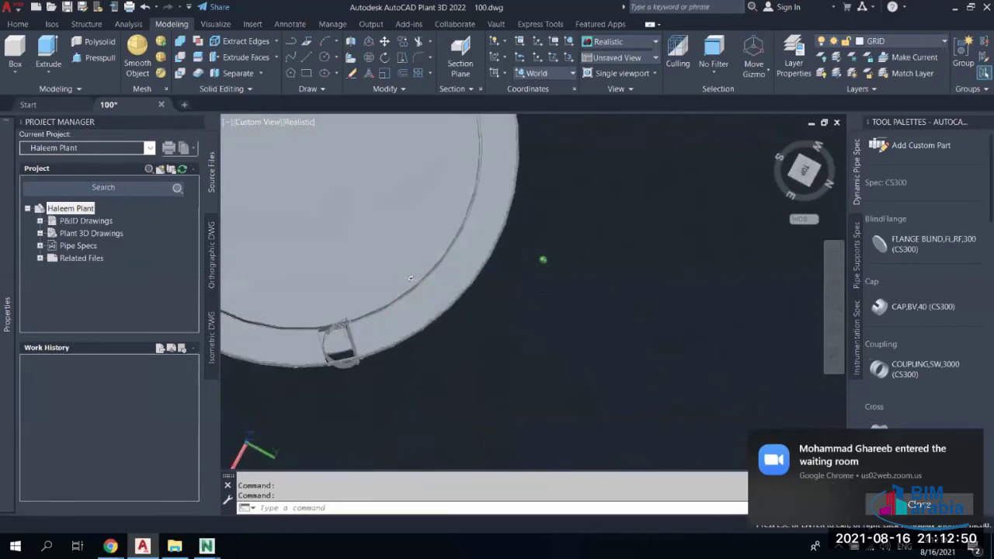
pyautogui.scroll(-3, 361, 179)
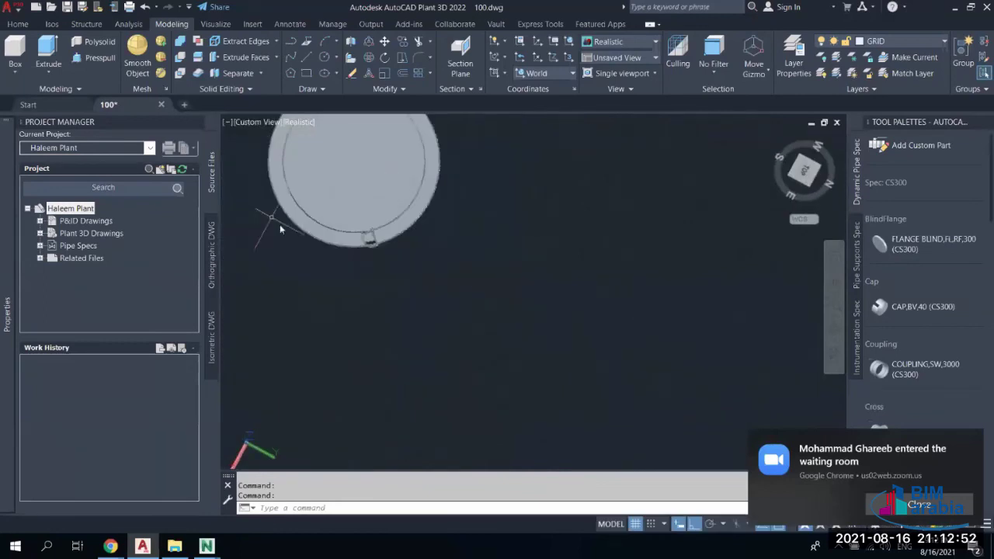
pyautogui.moveTo(388, 198); pyautogui.dragTo(389, 183, button='middle')
pyautogui.scroll(4, 308, 165)
pyautogui.scroll(-2, 309, 165)
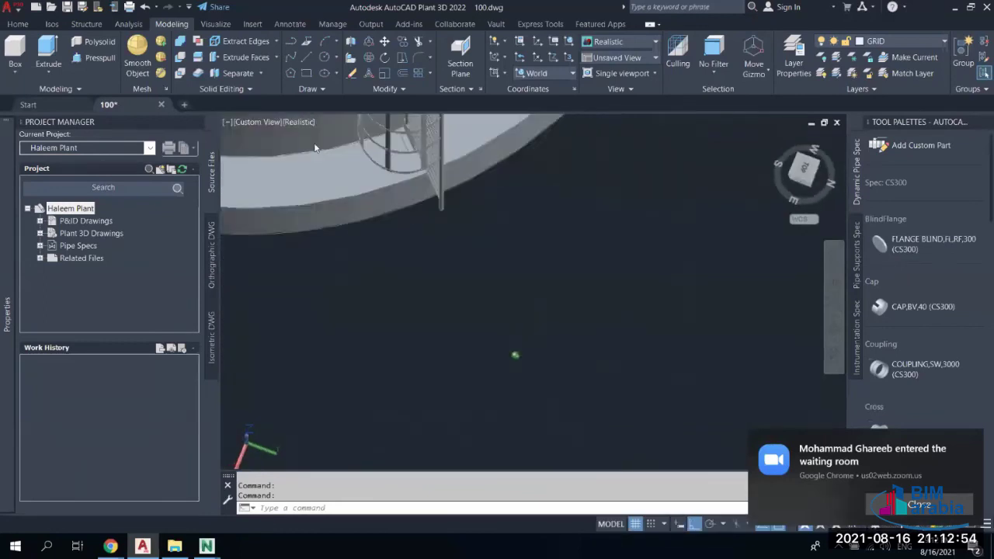
pyautogui.scroll(-3, 466, 334)
pyautogui.scroll(8, 468, 186)
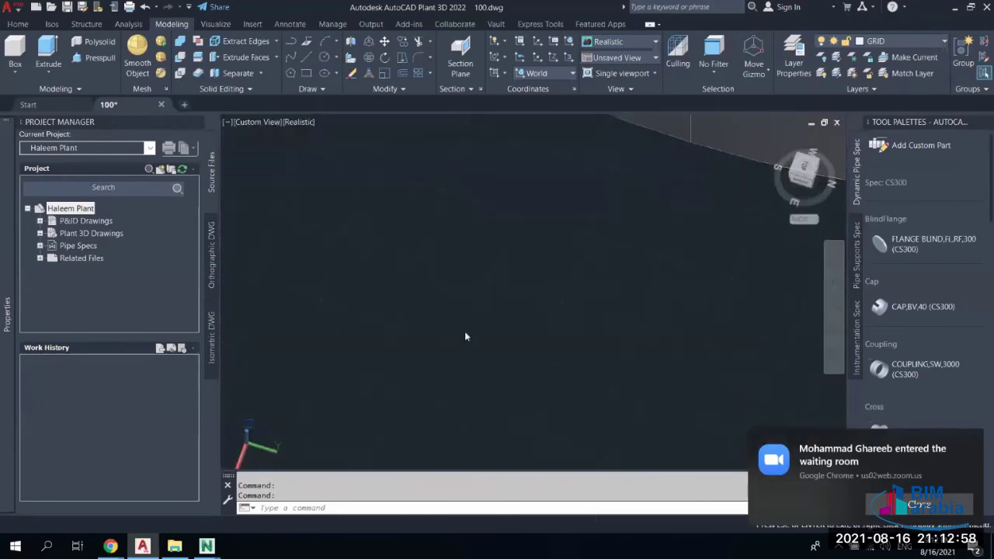
pyautogui.moveTo(533, 227); pyautogui.dragTo(511, 311, button='middle')
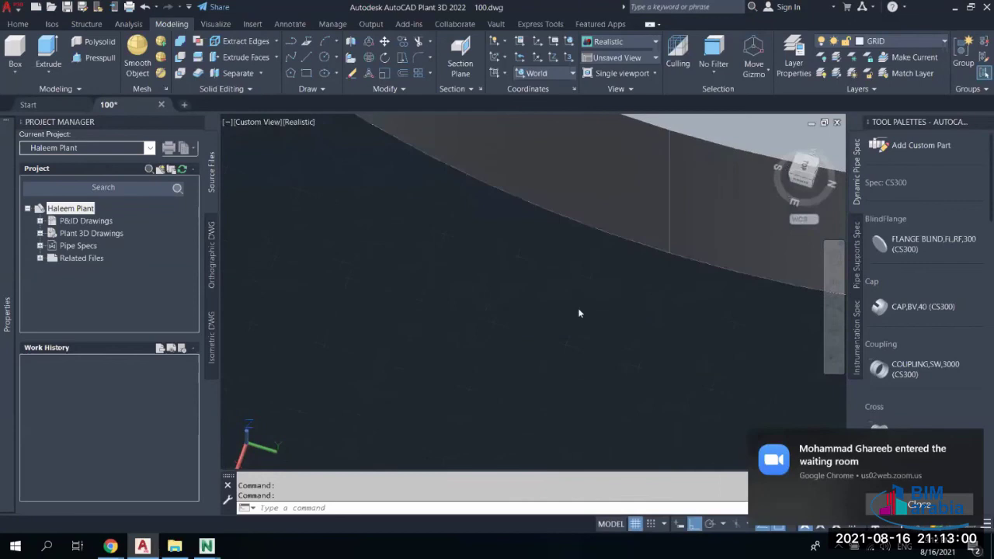
pyautogui.scroll(-4, 502, 395)
pyautogui.keyDown('shift'); pyautogui.moveTo(545, 311); pyautogui.dragTo(373, 459, button='middle'); pyautogui.keyUp('shift')
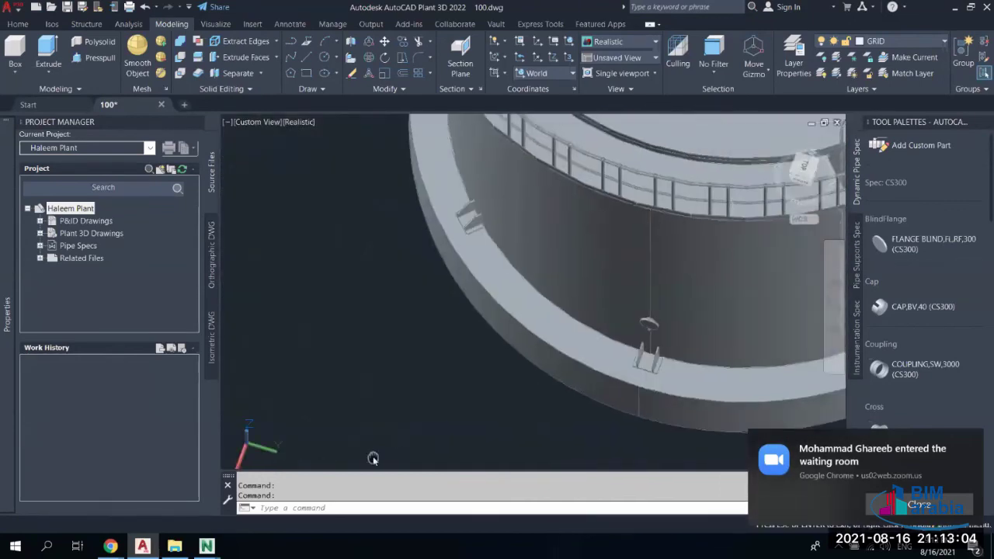
pyautogui.keyDown('shift'); pyautogui.moveTo(633, 249); pyautogui.dragTo(561, 315, button='middle'); pyautogui.keyUp('shift')
pyautogui.scroll(5, 563, 291)
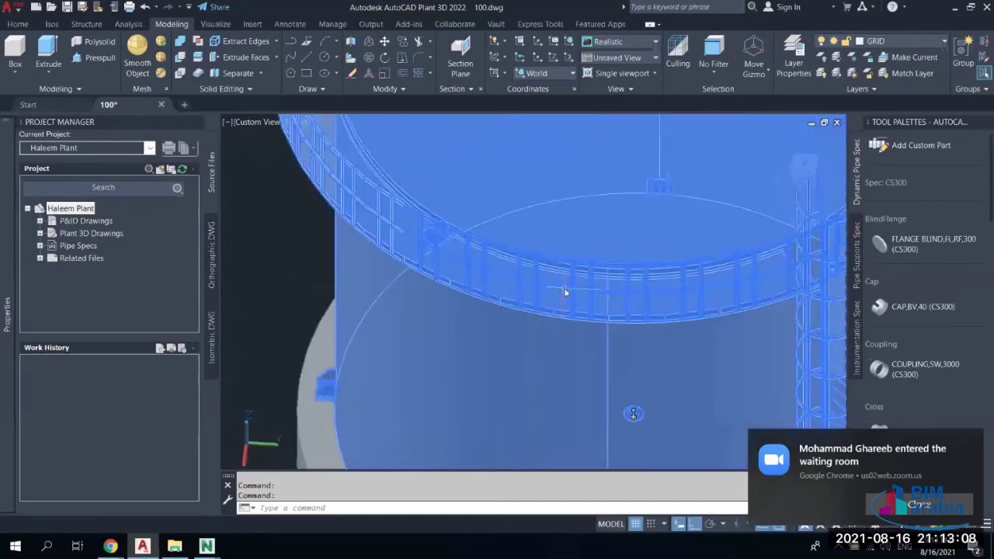
pyautogui.press('Escape')
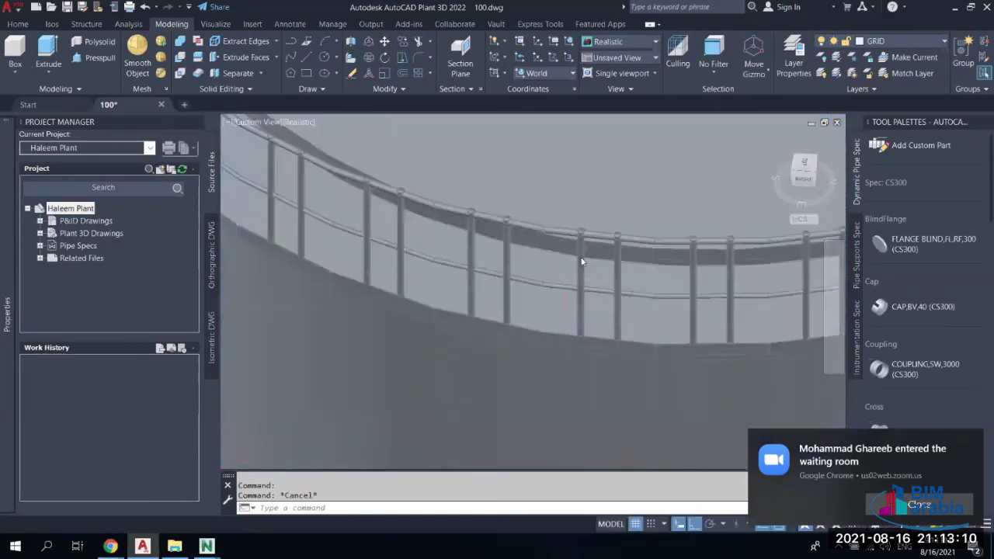
pyautogui.scroll(4, 567, 269)
pyautogui.keyDown('shift'); pyautogui.moveTo(513, 286); pyautogui.dragTo(538, 312, button='middle'); pyautogui.keyUp('shift')
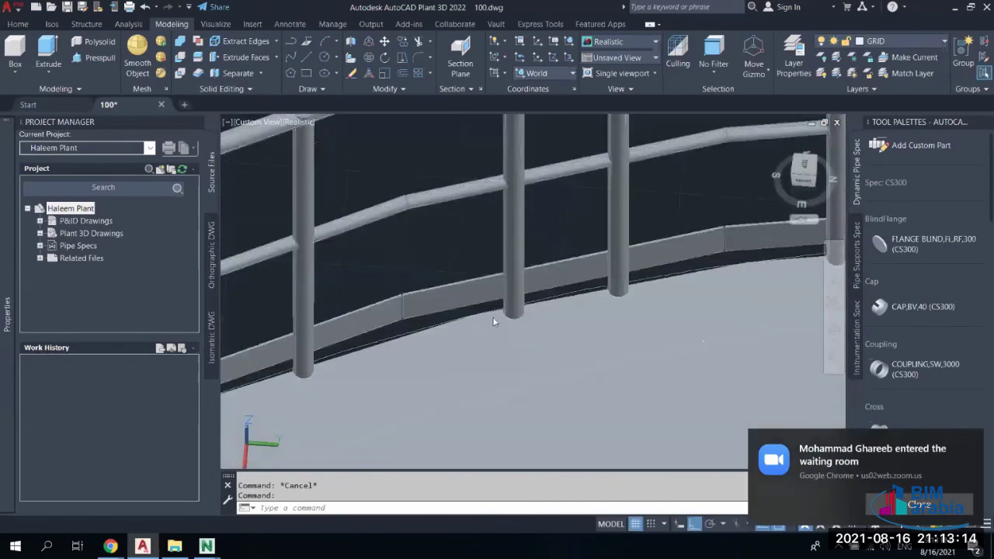
pyautogui.scroll(3, 494, 322)
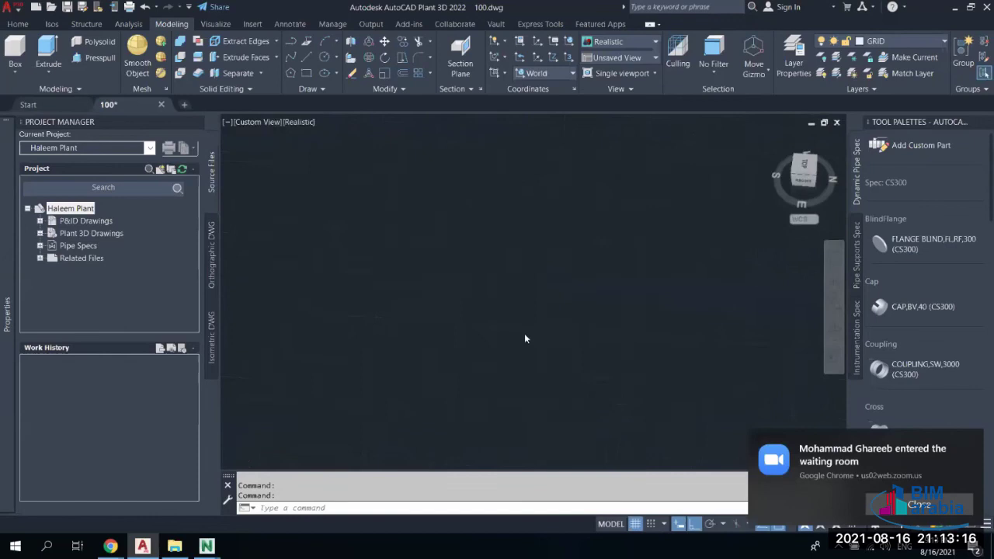
pyautogui.scroll(-2, 524, 339)
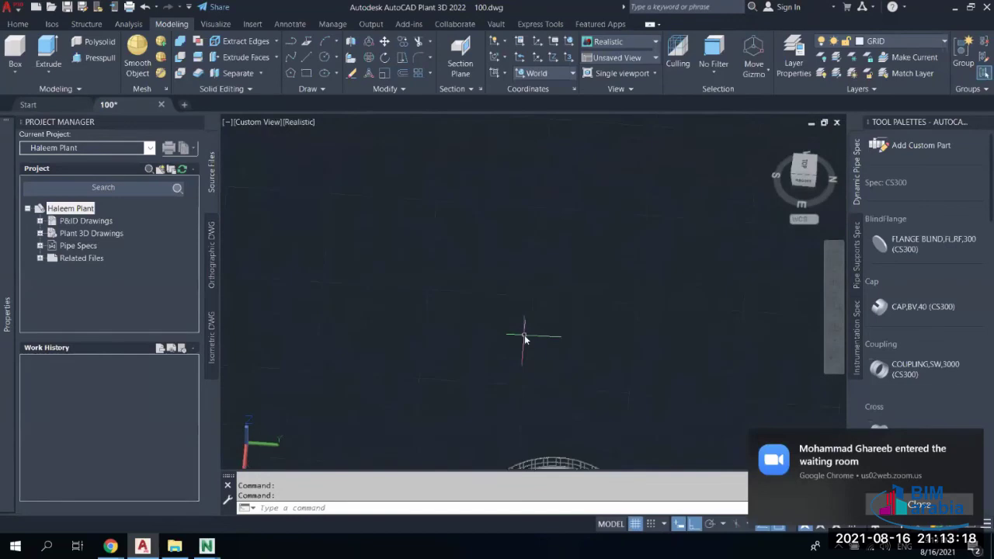
pyautogui.scroll(-1, 550, 385)
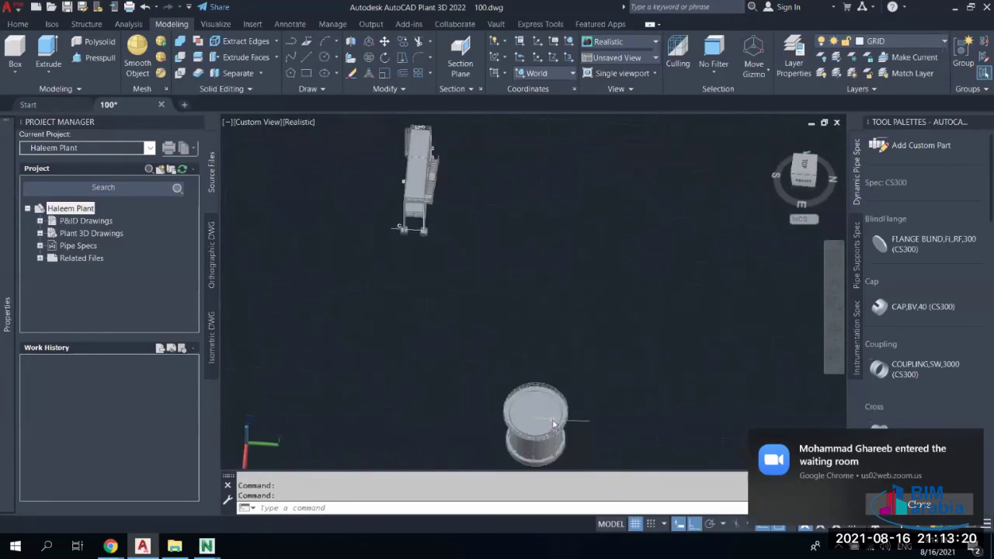
pyautogui.moveTo(562, 412); pyautogui.dragTo(547, 235, button='middle')
pyautogui.scroll(3, 547, 235)
pyautogui.scroll(4, 547, 234)
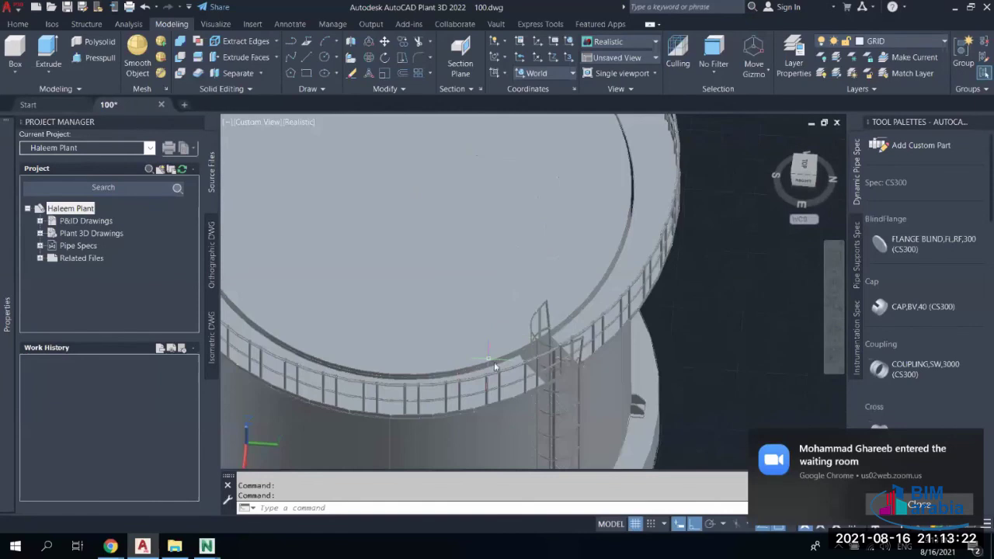
pyautogui.keyDown('shift'); pyautogui.moveTo(495, 388); pyautogui.dragTo(459, 402, button='middle'); pyautogui.keyUp('shift')
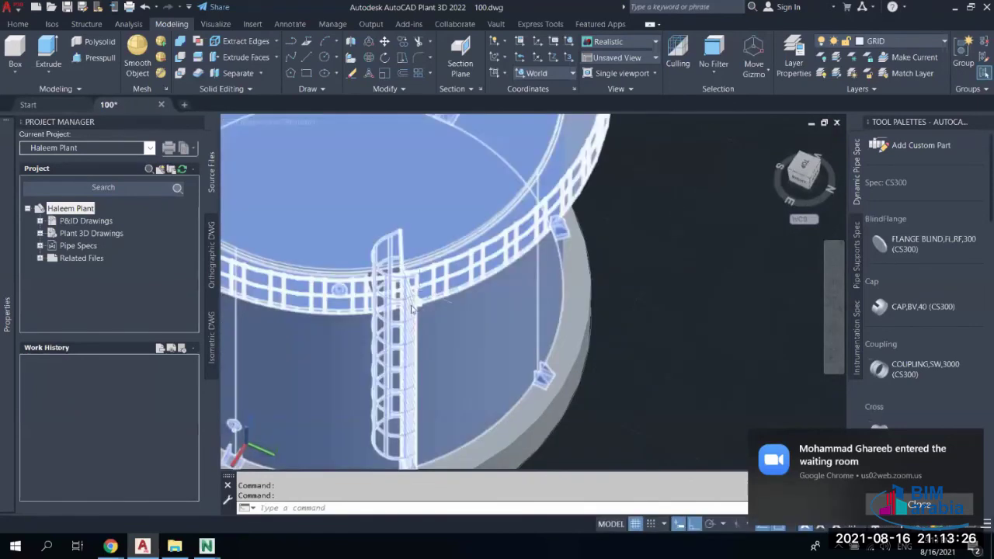
pyautogui.scroll(-5, 412, 308)
pyautogui.scroll(5, 447, 292)
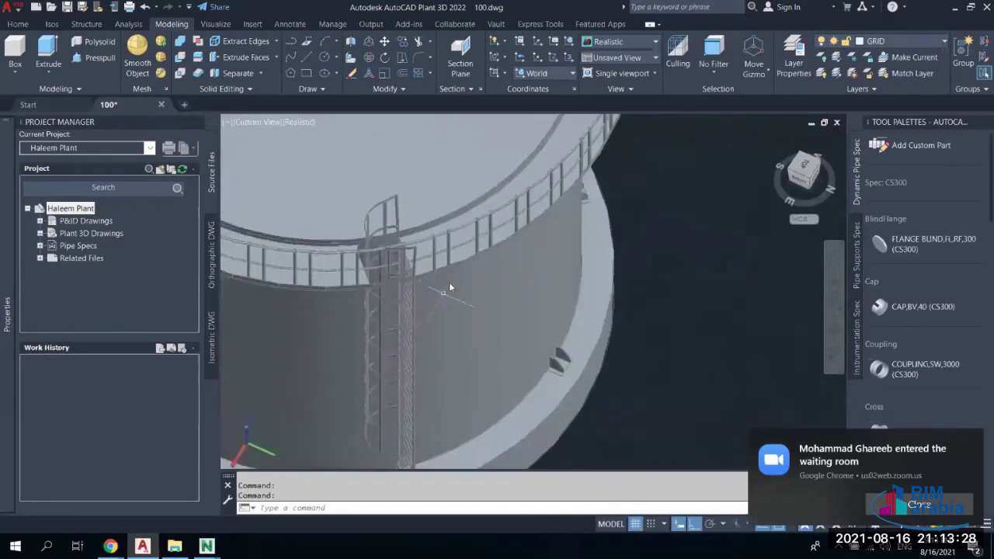
pyautogui.keyDown('shift'); pyautogui.moveTo(449, 288); pyautogui.dragTo(414, 350, button='middle'); pyautogui.keyUp('shift')
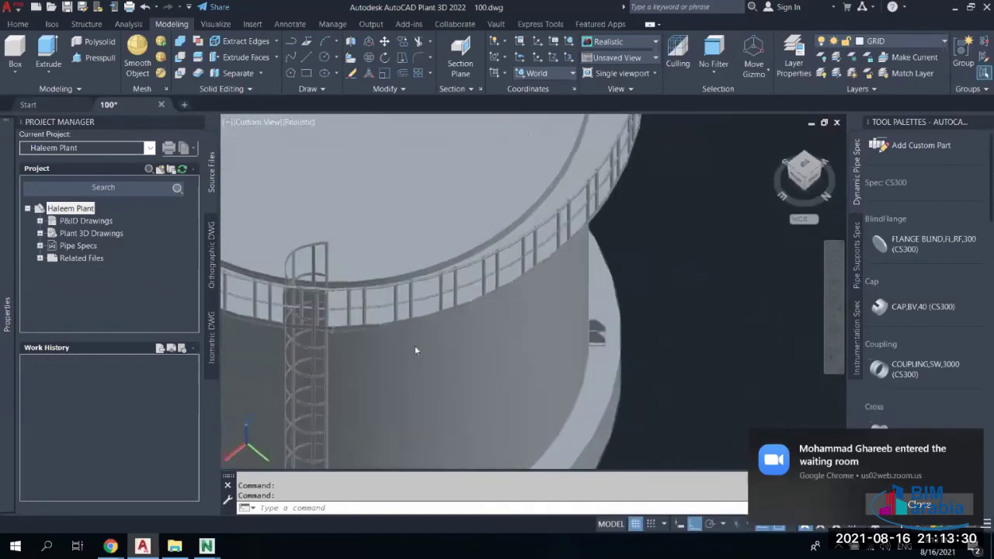
pyautogui.scroll(3, 356, 308)
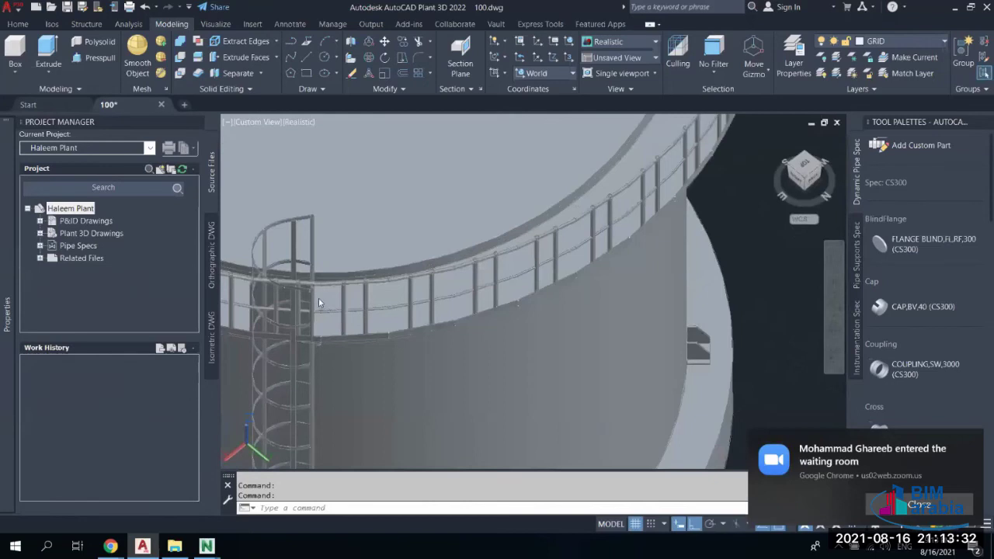
pyautogui.keyDown('shift'); pyautogui.moveTo(320, 302); pyautogui.dragTo(369, 342, button='middle'); pyautogui.keyUp('shift')
pyautogui.click(370, 341)
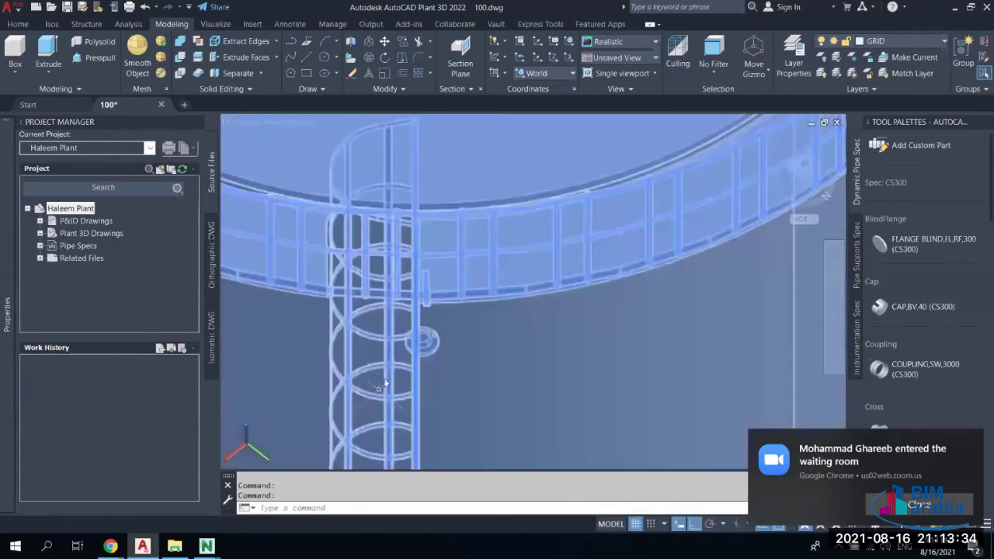
pyautogui.press('Delete')
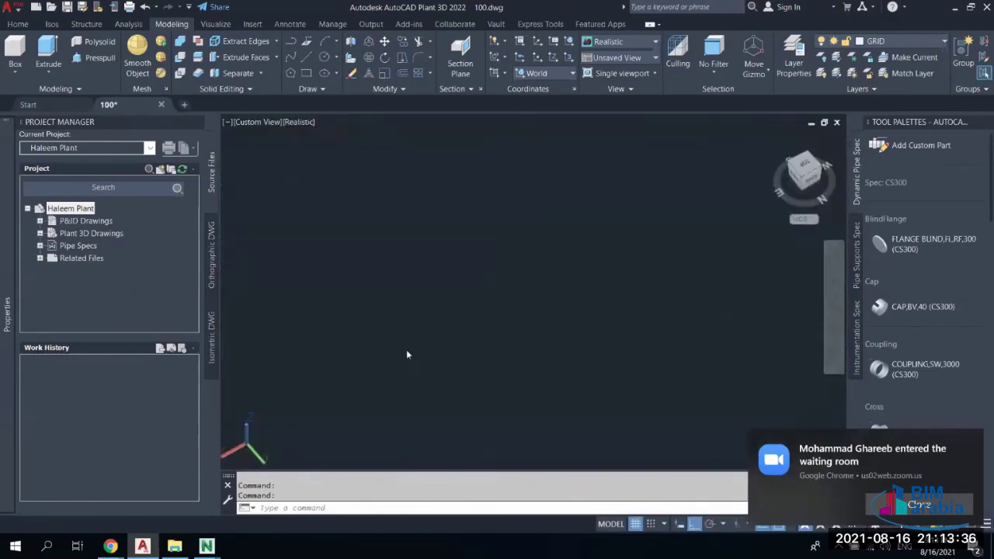
pyautogui.rightClick(435, 329)
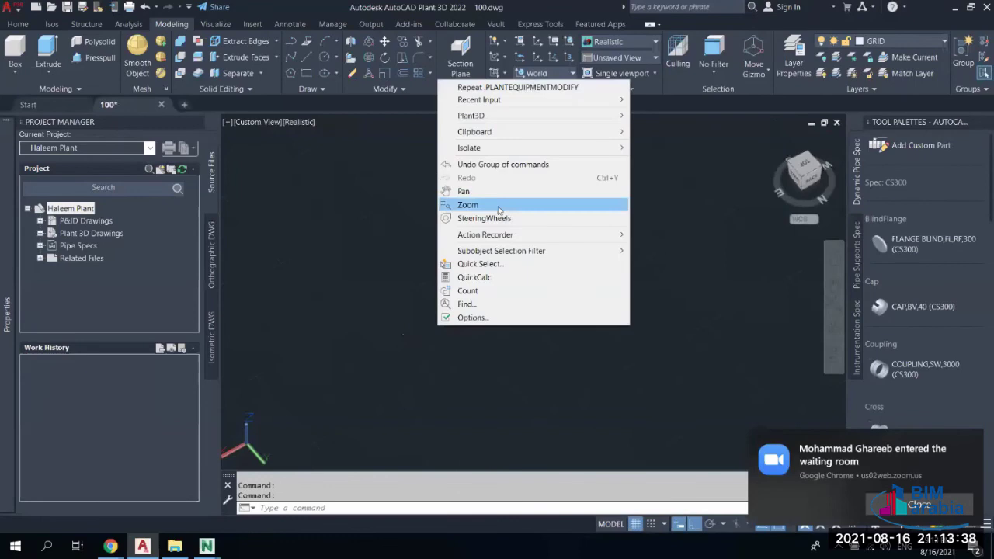
pyautogui.press('Escape')
pyautogui.press('Escape')
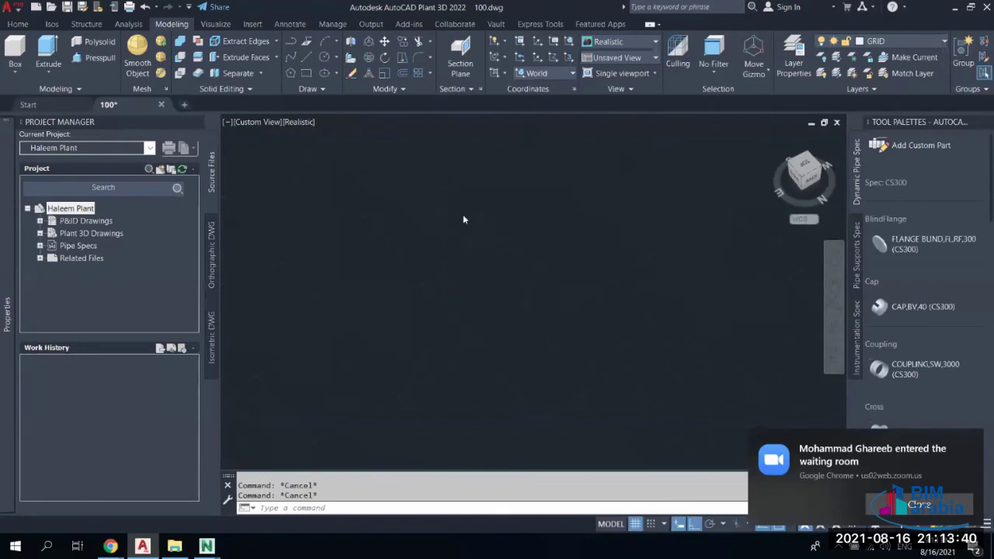
pyautogui.hotkey('ctrl', 'z')
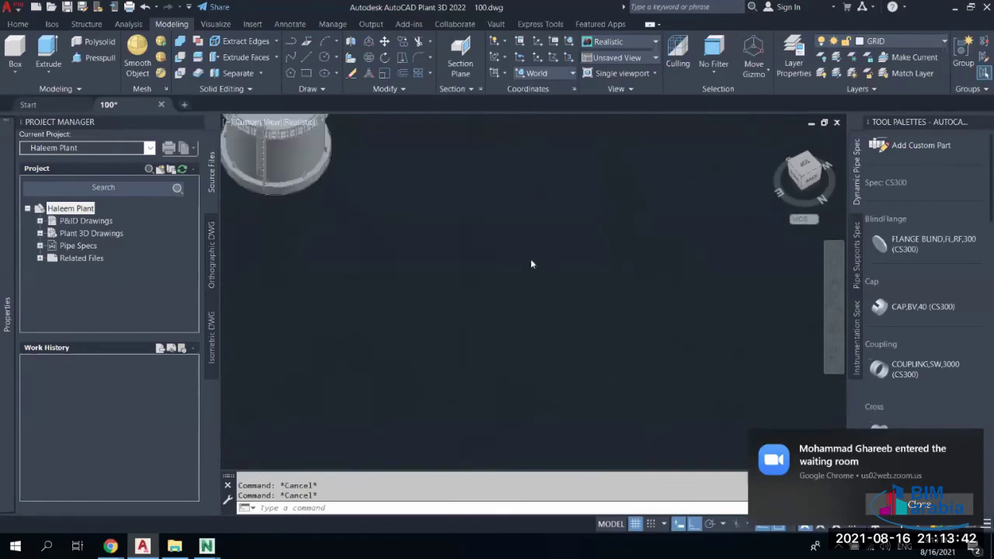
pyautogui.scroll(-3, 428, 204)
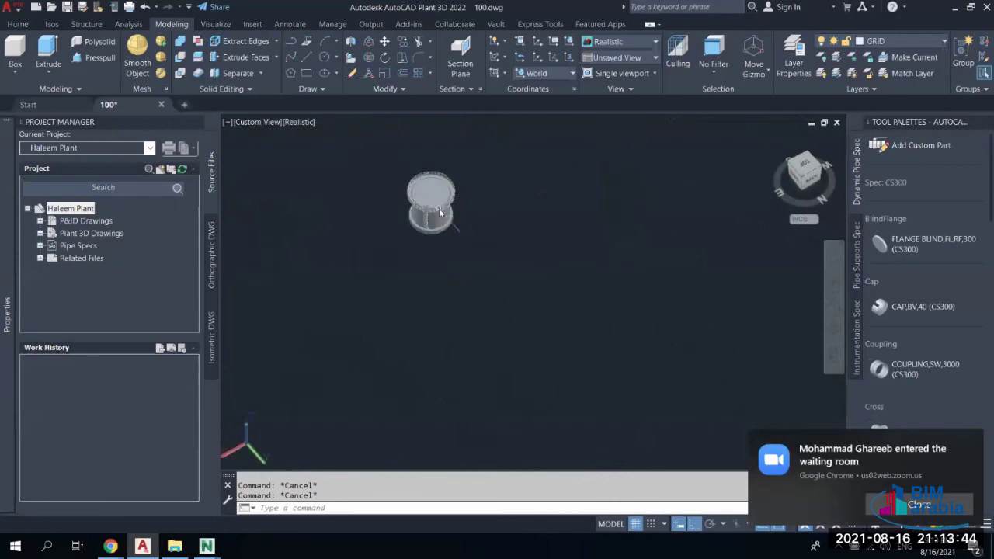
pyautogui.scroll(-3, 443, 226)
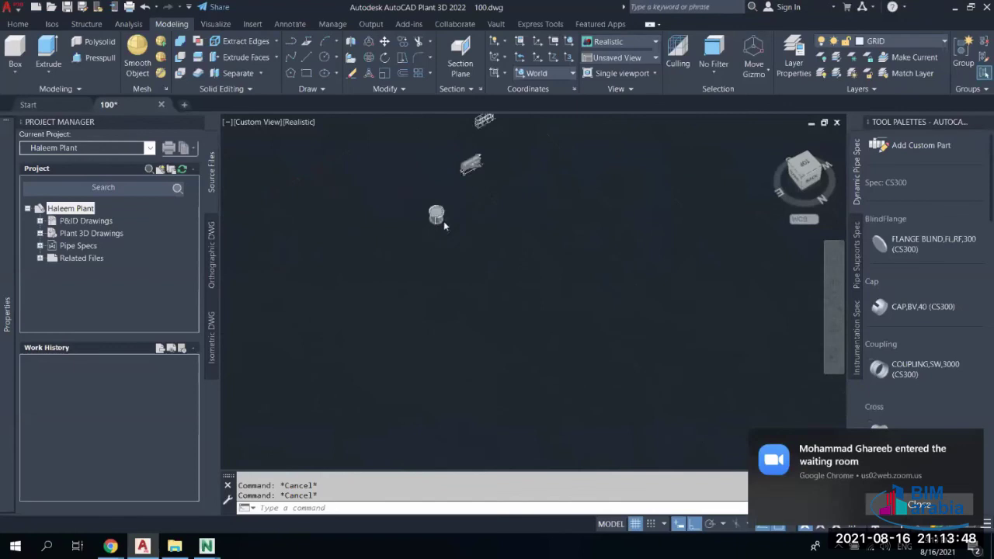
pyautogui.scroll(3, 451, 220)
pyautogui.moveTo(487, 137); pyautogui.dragTo(572, 222, button='middle')
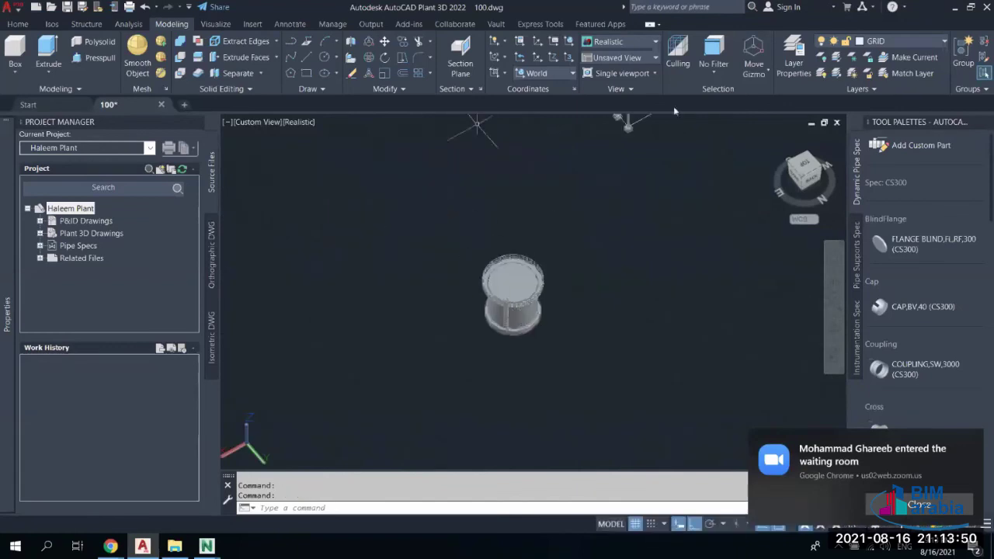
pyautogui.scroll(2, 602, 194)
pyautogui.scroll(2, 602, 198)
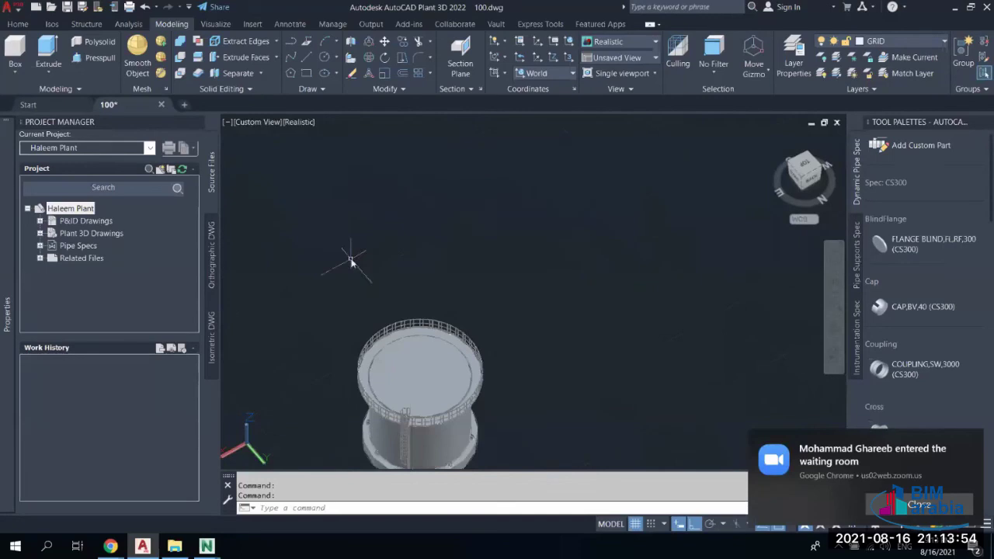
pyautogui.moveTo(396, 327); pyautogui.dragTo(493, 238, button='middle')
pyautogui.click(511, 305)
pyautogui.rightClick(512, 305)
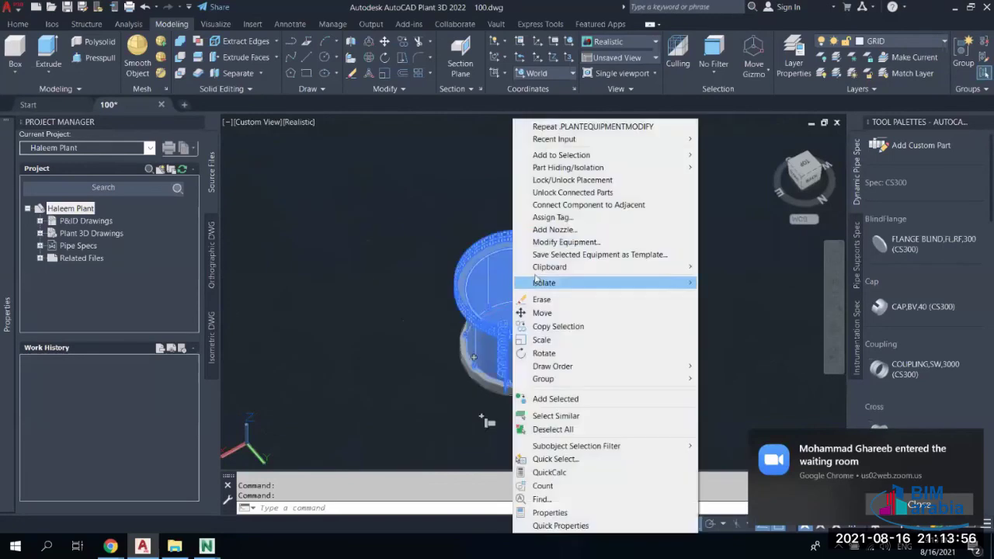
pyautogui.moveTo(566, 287)
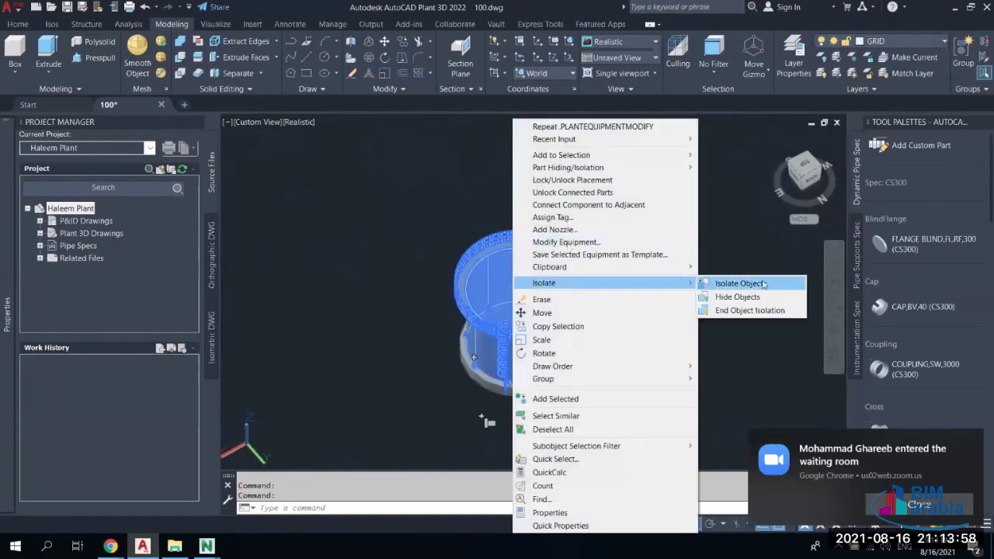
pyautogui.click(758, 284)
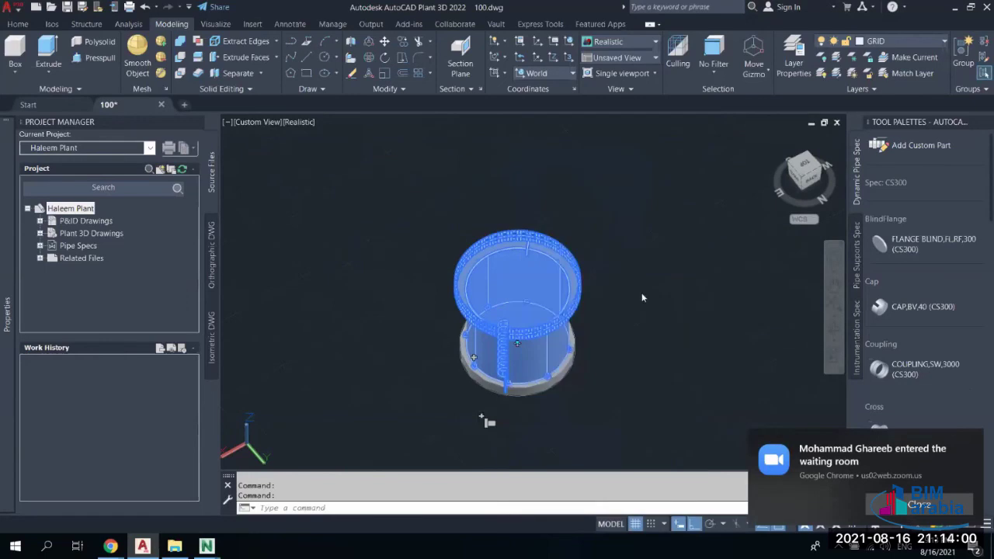
pyautogui.scroll(-2, 750, 272)
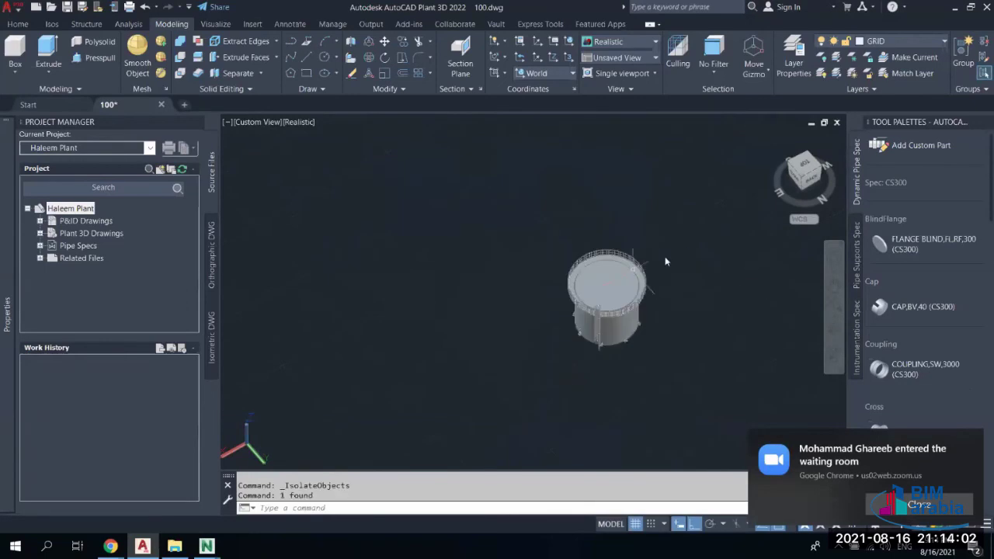
pyautogui.moveTo(665, 257); pyautogui.dragTo(633, 269, button='middle')
pyautogui.scroll(3, 586, 343)
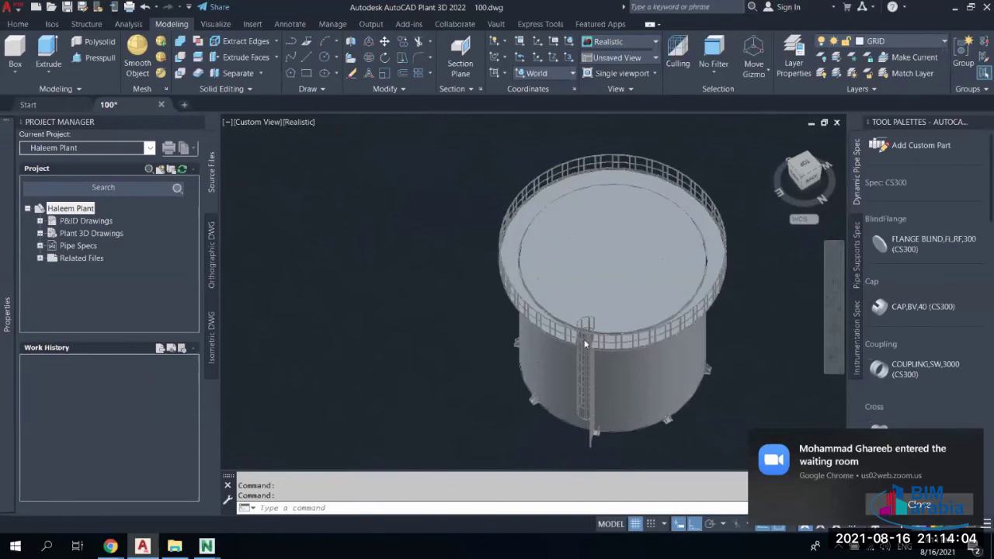
pyautogui.scroll(2, 550, 334)
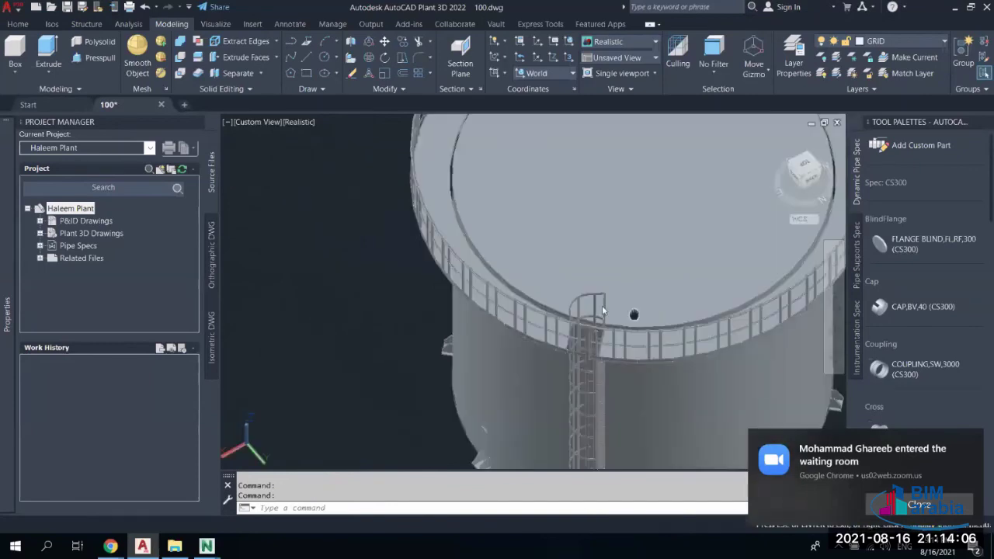
pyautogui.moveTo(633, 311); pyautogui.dragTo(501, 271)
pyautogui.rightClick(501, 270)
pyautogui.click(528, 281)
pyautogui.click(526, 223)
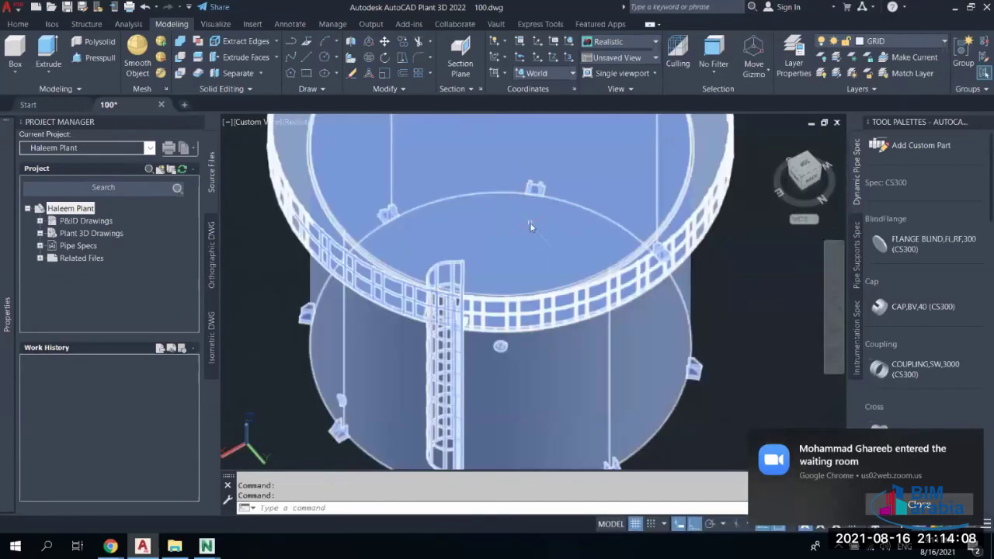
pyautogui.rightClick(473, 237)
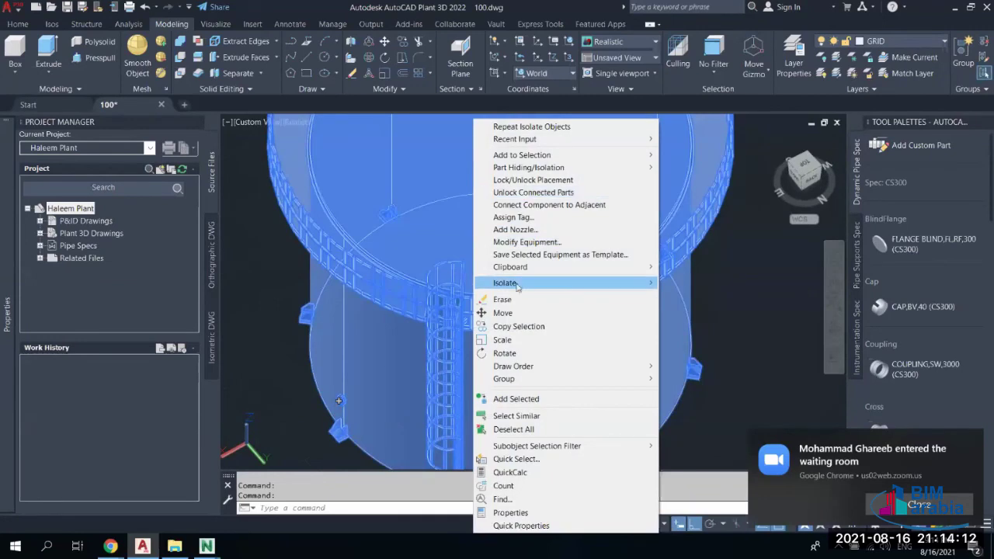
pyautogui.moveTo(524, 284)
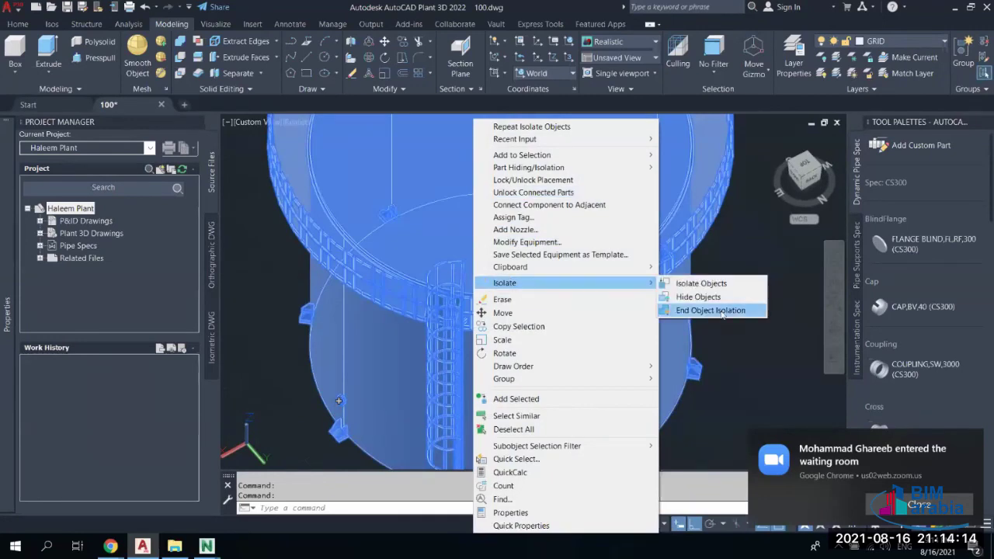
pyautogui.click(722, 310)
pyautogui.press('Escape')
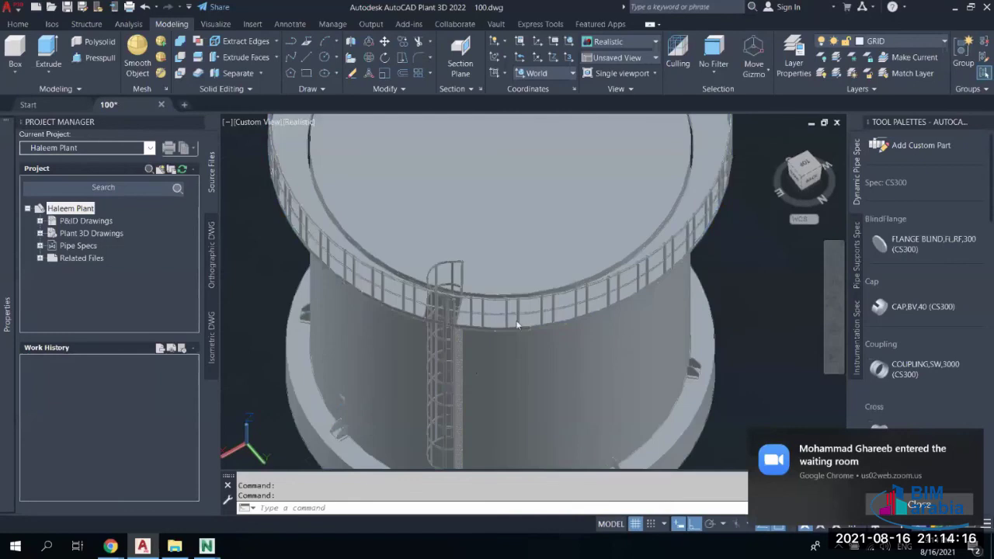
# Isolate tank TK-CRW-001 so every other object is hidden
pyautogui.scroll(-3, 664, 311)
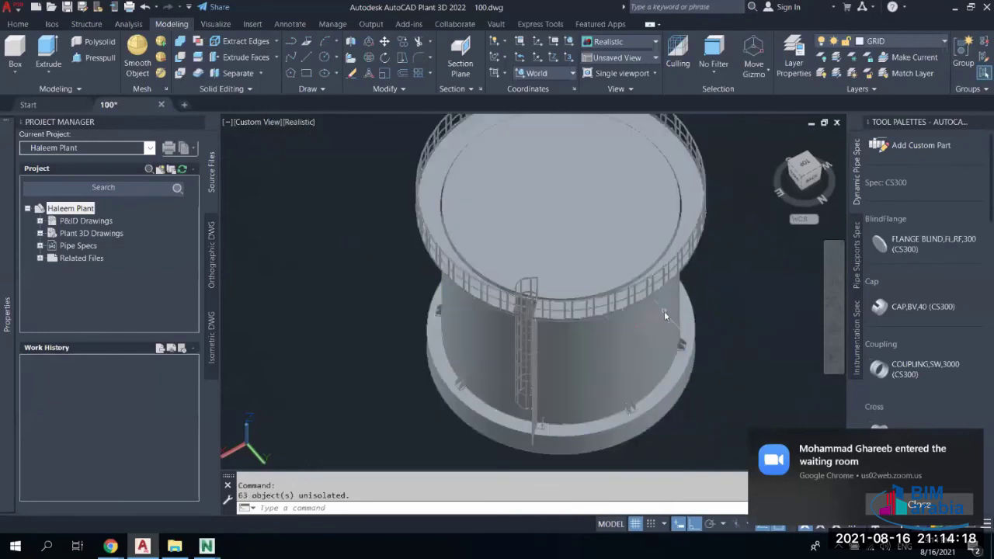
pyautogui.click(664, 310)
pyautogui.rightClick(646, 215)
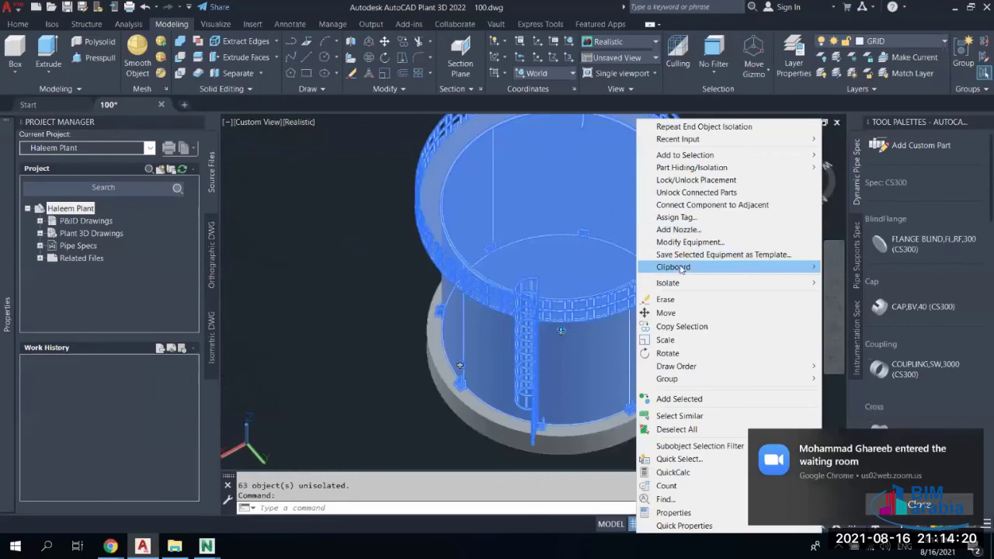
pyautogui.moveTo(690, 285)
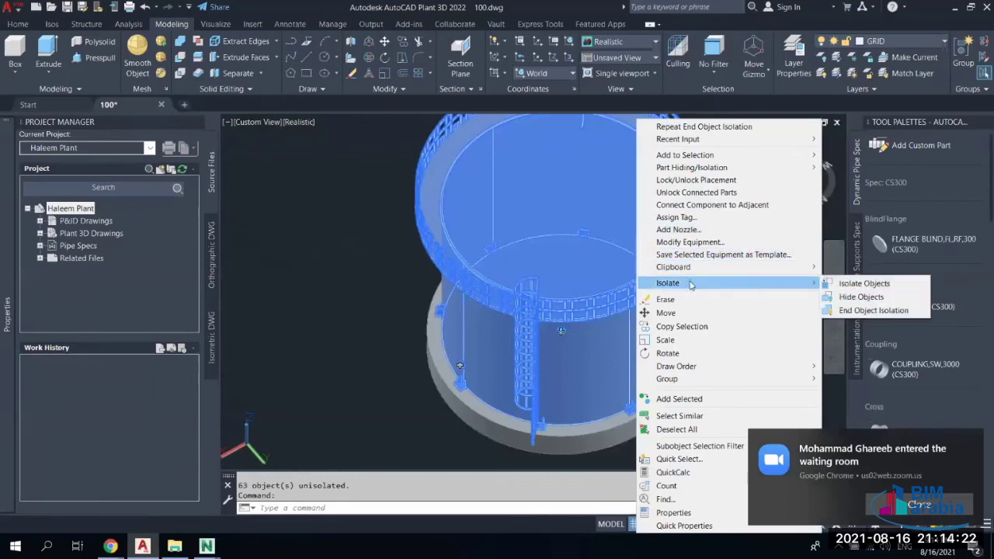
pyautogui.click(764, 286)
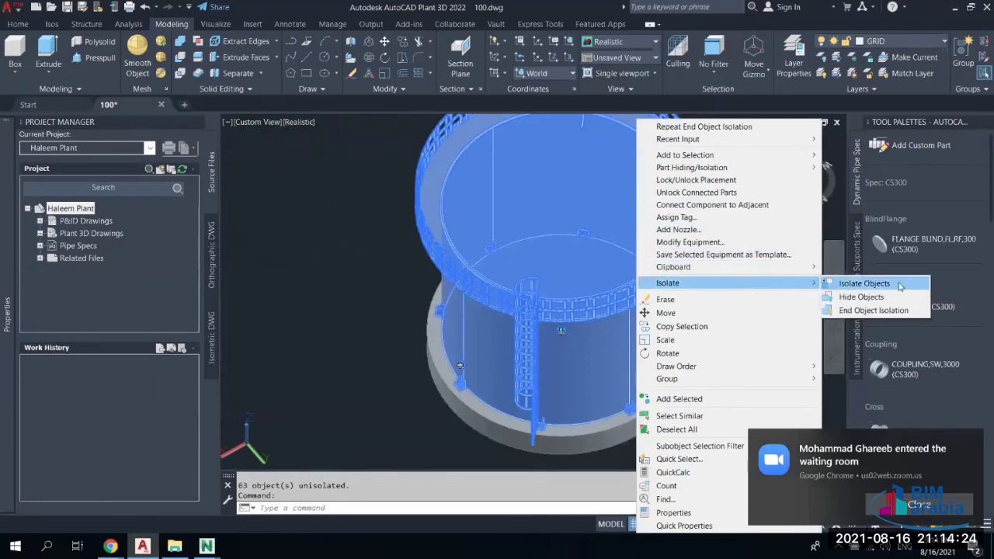
pyautogui.click(898, 284)
pyautogui.press('Escape')
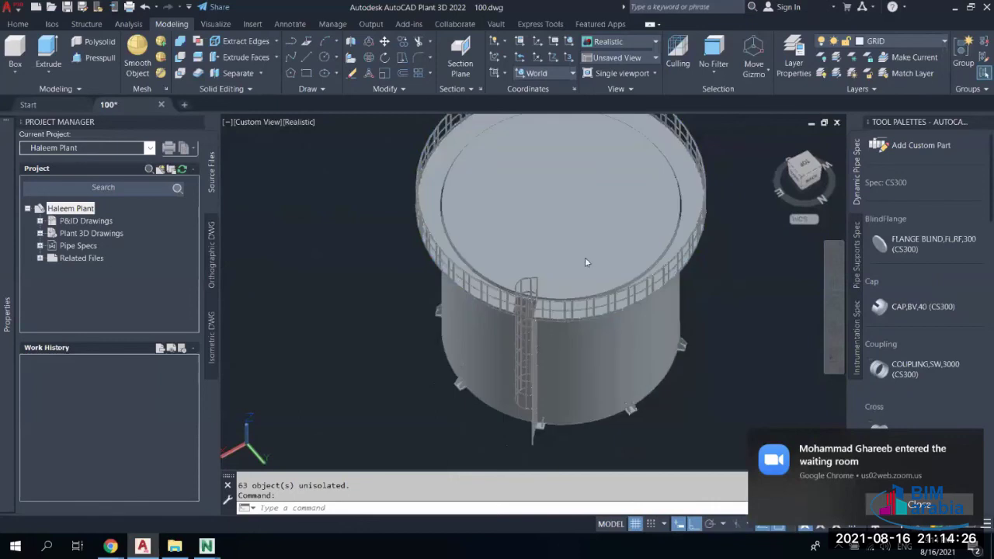
# Orbit to look down on the tank's railed top platform
pyautogui.scroll(5, 522, 325)
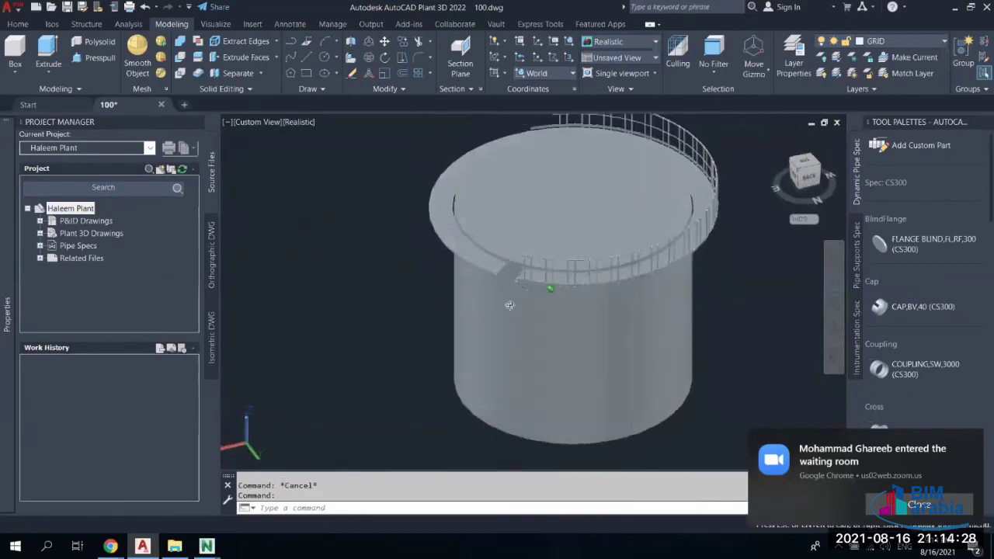
pyautogui.click(511, 307)
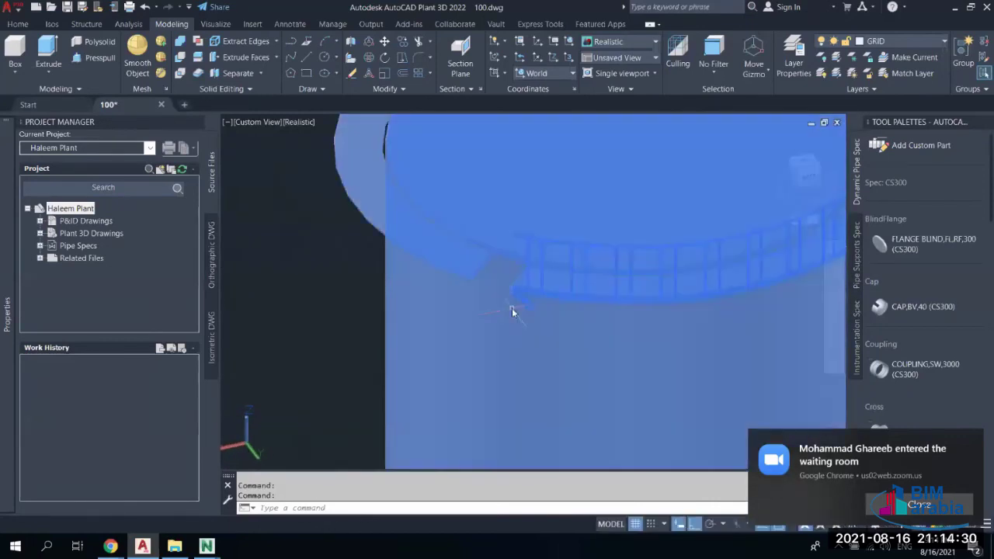
pyautogui.press('Escape')
pyautogui.press('Escape')
pyautogui.keyDown('shift'); pyautogui.moveTo(530, 320); pyautogui.dragTo(415, 337, button='middle'); pyautogui.keyUp('shift')
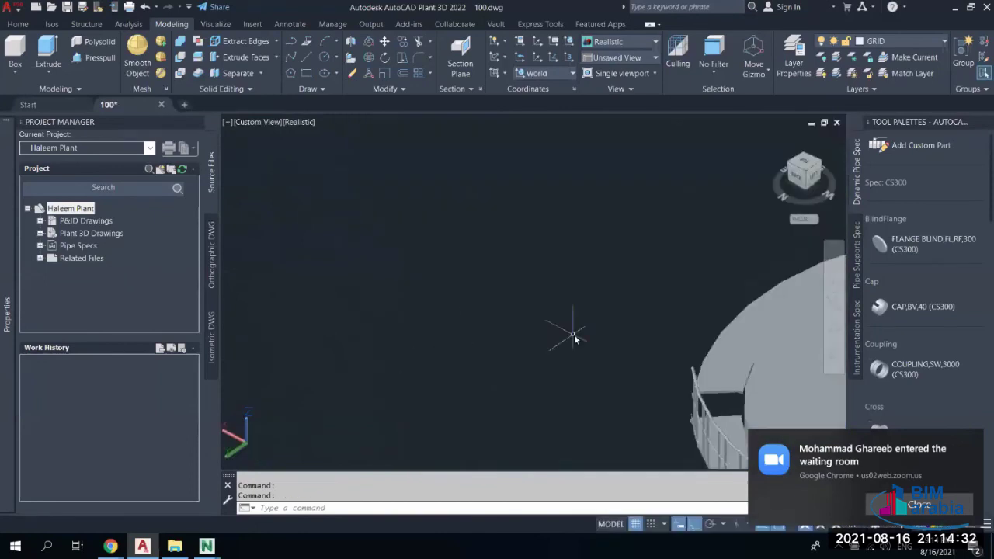
pyautogui.keyDown('shift'); pyautogui.moveTo(577, 338); pyautogui.dragTo(438, 281, button='middle'); pyautogui.keyUp('shift')
pyautogui.scroll(-5, 437, 282)
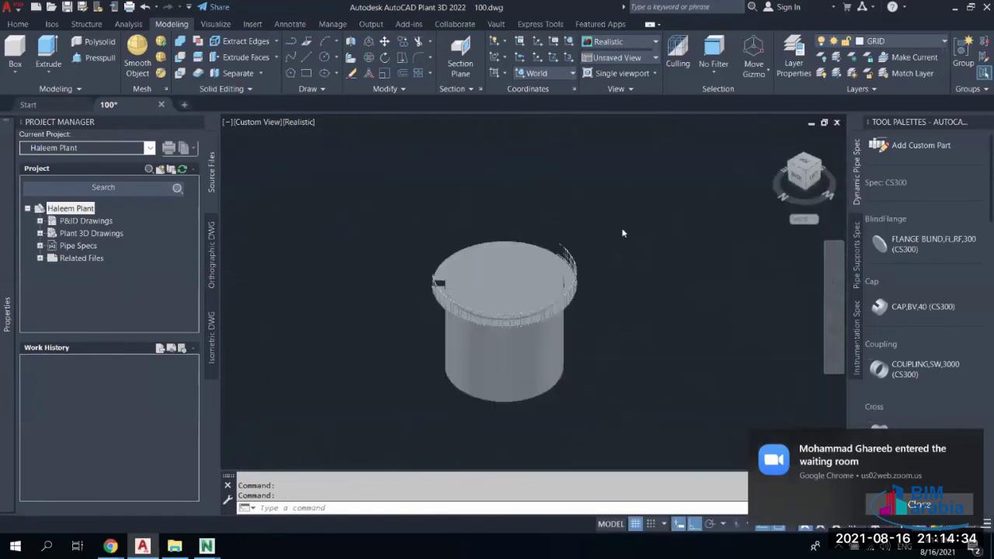
pyautogui.scroll(5, 482, 244)
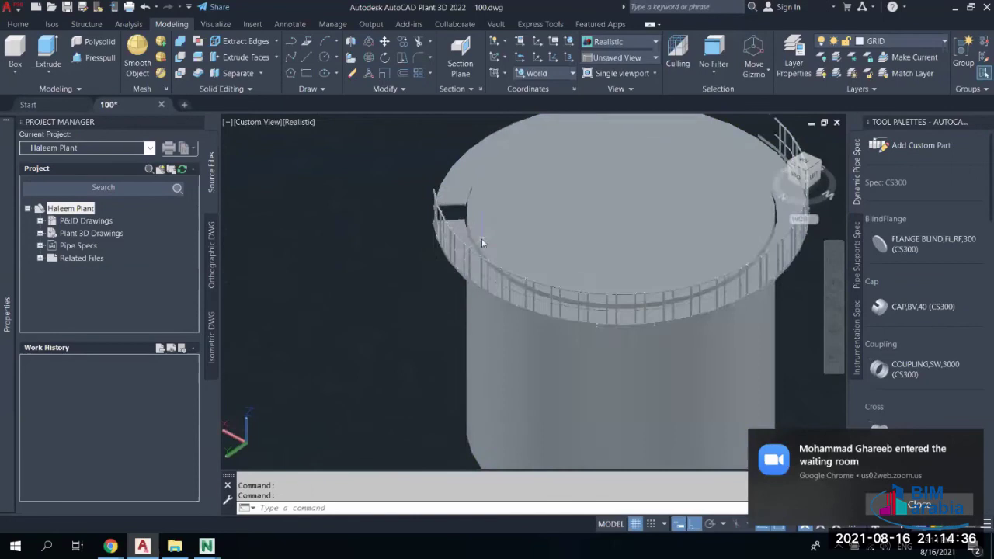
# Orbit to a level front view of the tank and select it
pyautogui.click(510, 296)
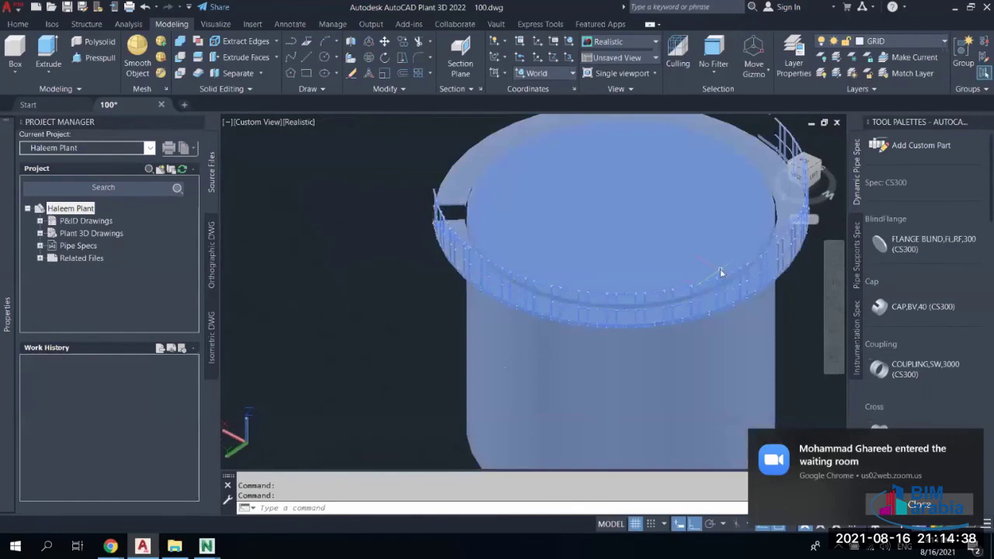
pyautogui.scroll(-6, 519, 278)
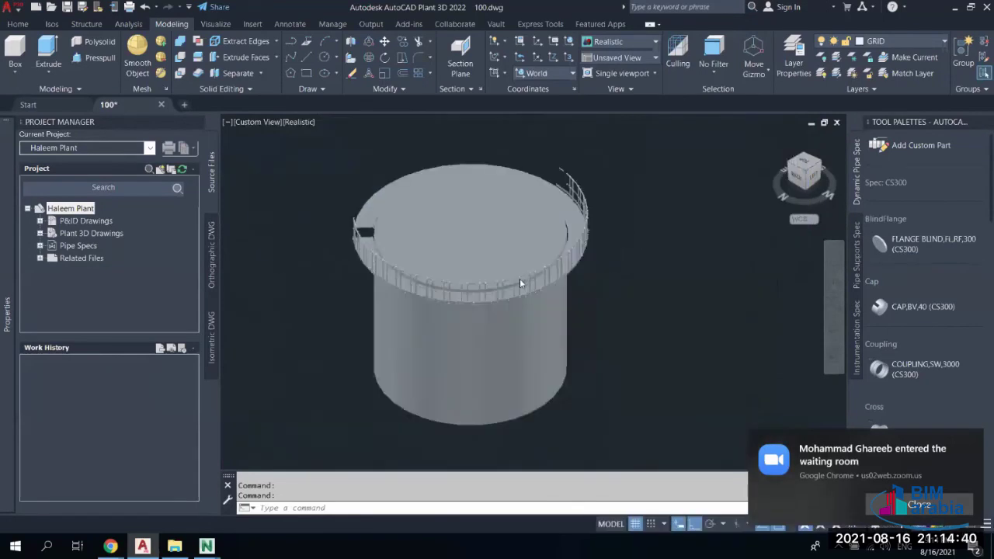
pyautogui.keyDown('shift'); pyautogui.moveTo(513, 286); pyautogui.dragTo(539, 250, button='middle'); pyautogui.keyUp('shift')
pyautogui.scroll(5, 420, 237)
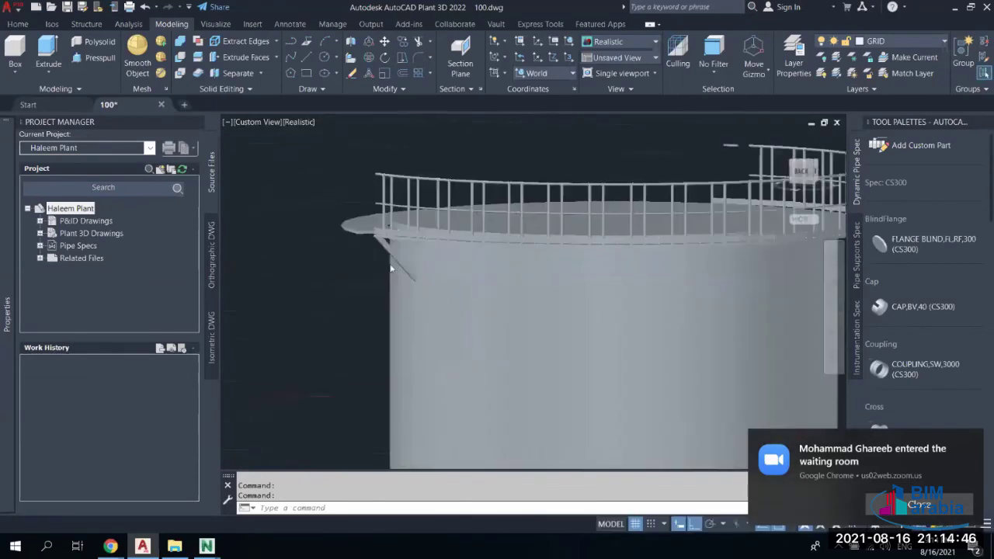
pyautogui.scroll(-6, 391, 268)
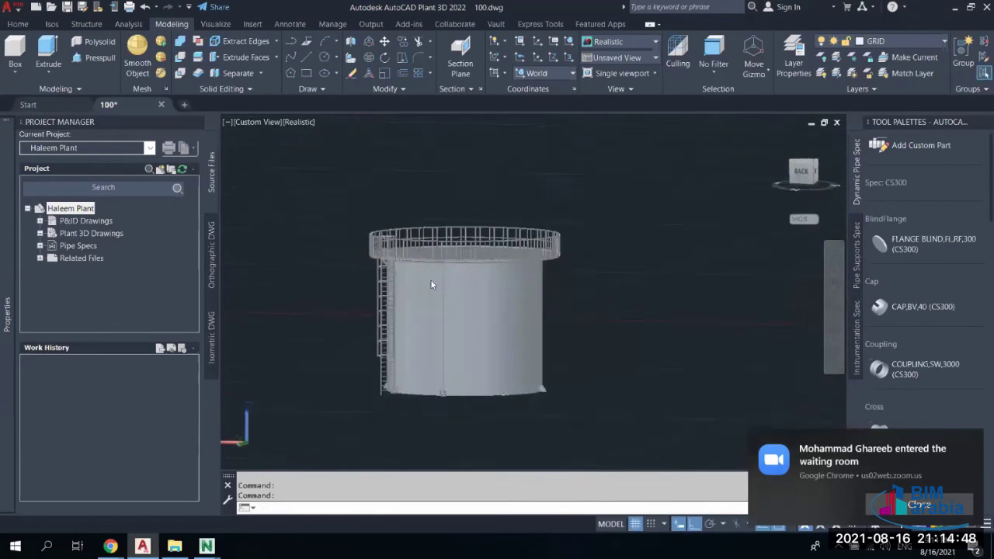
pyautogui.keyDown('shift'); pyautogui.moveTo(431, 280); pyautogui.dragTo(520, 313, button='middle'); pyautogui.keyUp('shift')
pyautogui.click(548, 273)
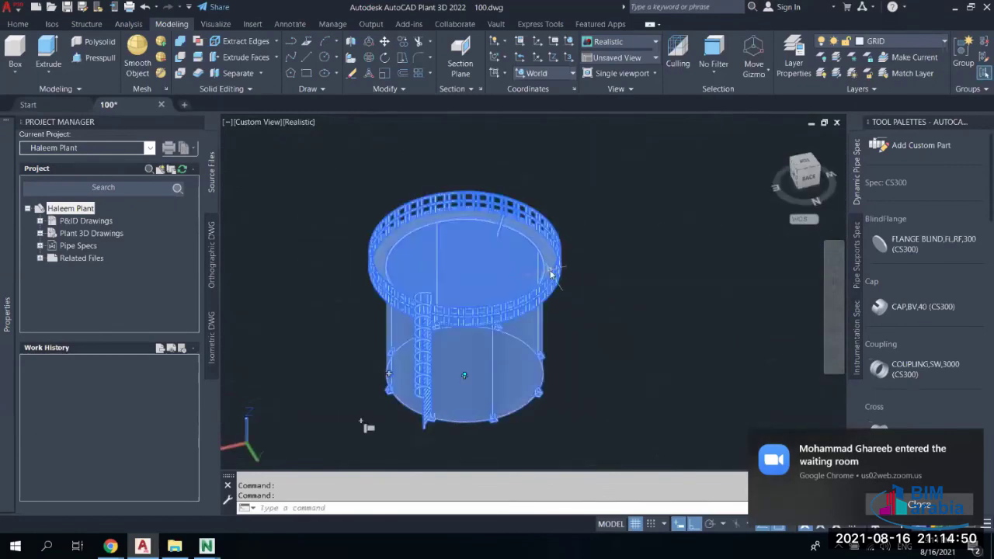
# Give Platform 1 a Support Count of 8 in Modify Equipment
pyautogui.rightClick(552, 271)
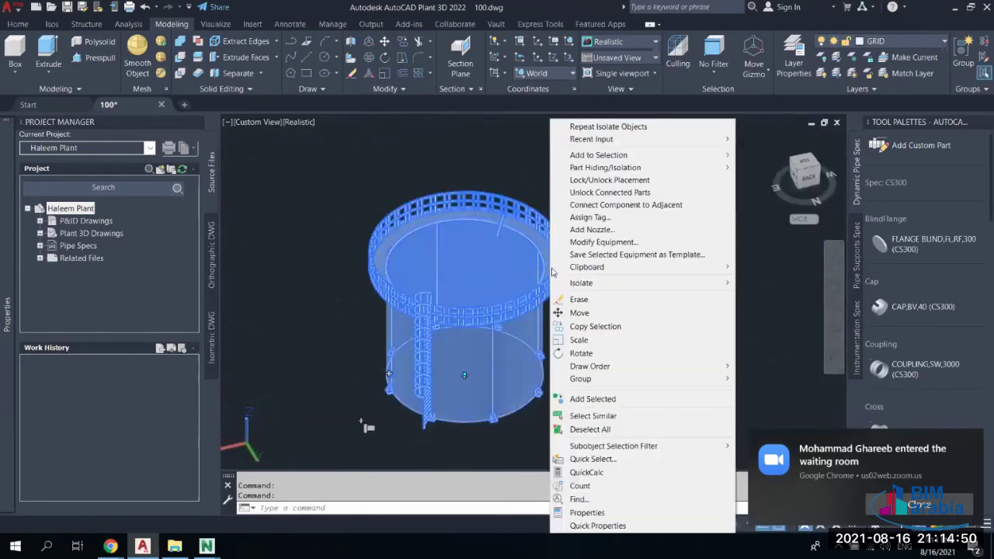
pyautogui.click(599, 242)
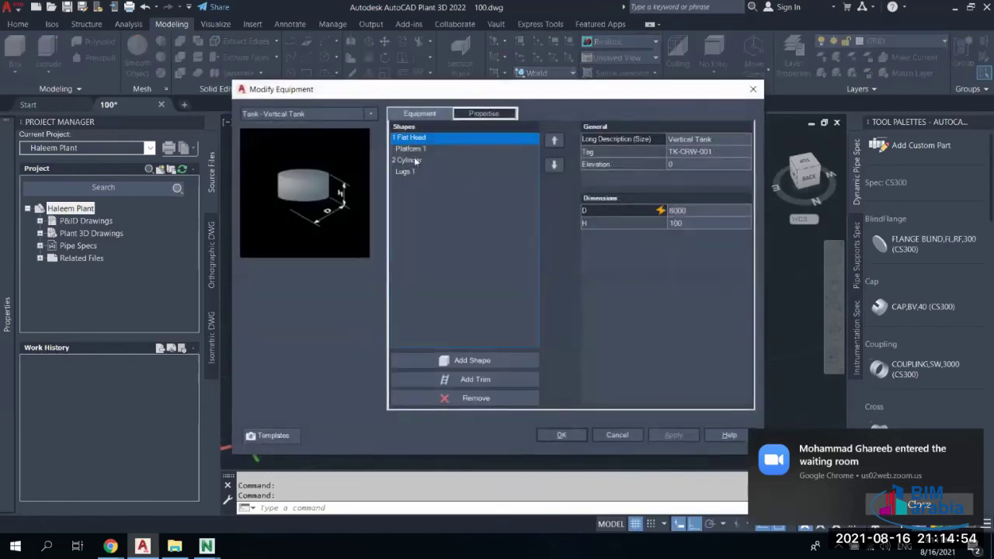
pyautogui.click(411, 148)
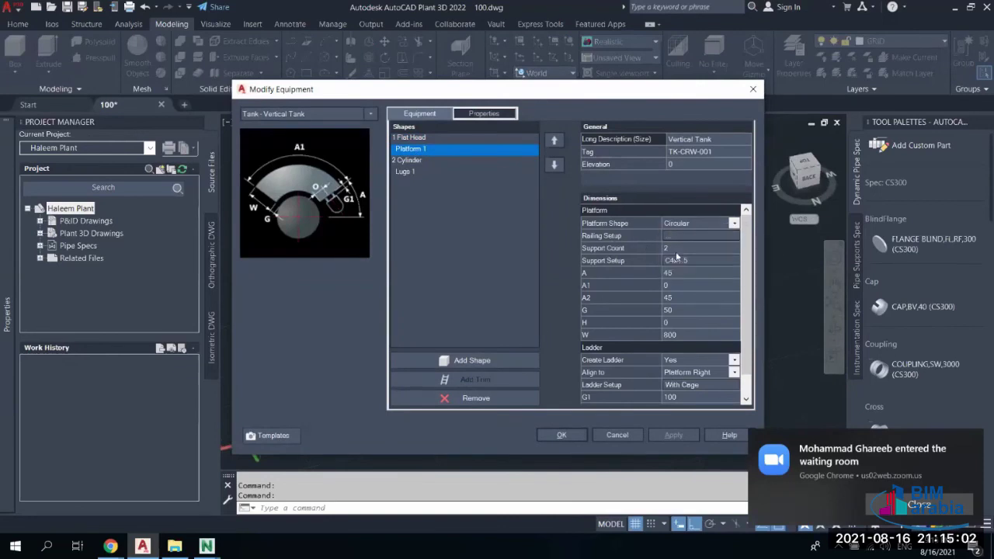
pyautogui.click(679, 248)
pyautogui.write('8')
pyautogui.click(708, 276)
# Widen the platform W to 1000 and apply the changes to the tank
pyautogui.click(682, 335)
pyautogui.write('1000')
pyautogui.scroll(-2, 742, 294)
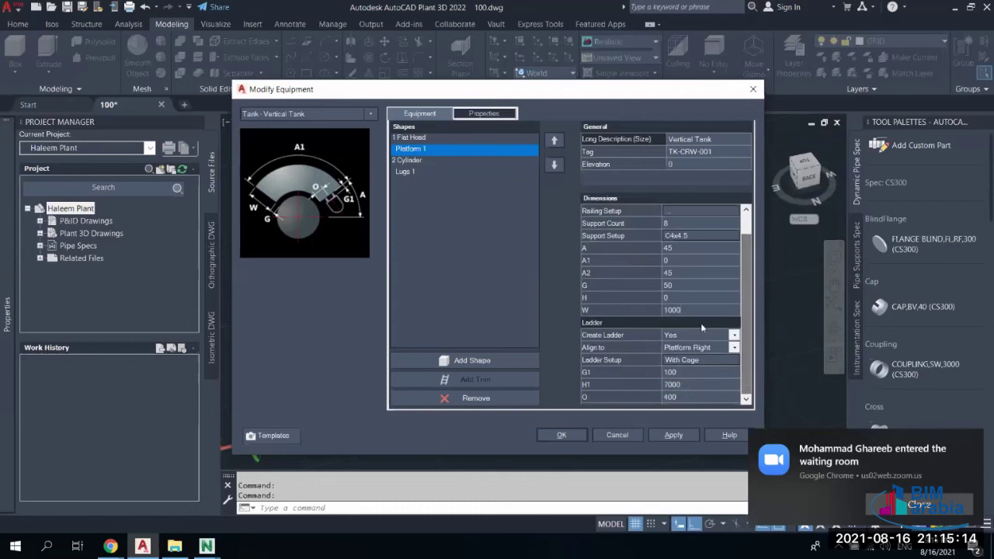
pyautogui.click(562, 435)
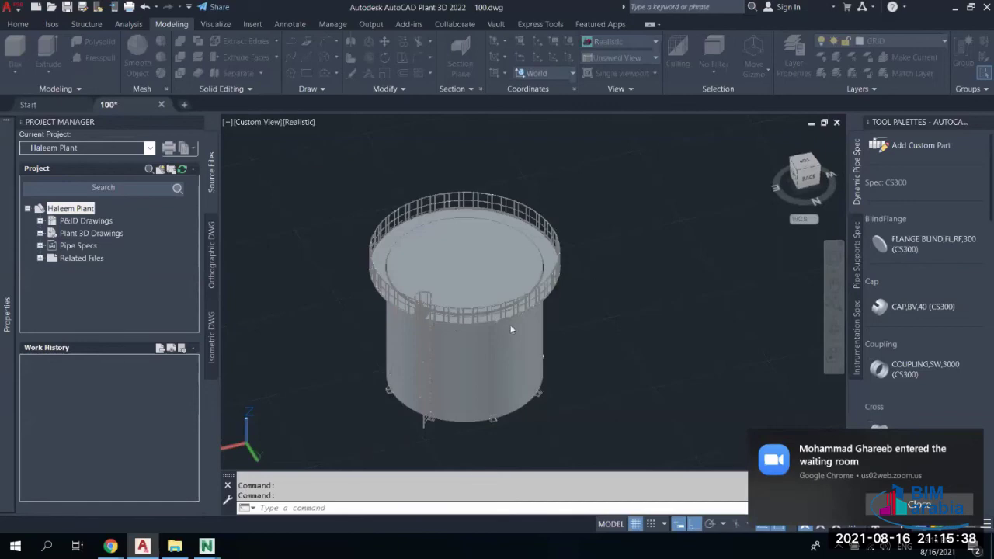
# Orbit and zoom around the tank to frame its upper platform and ladder
pyautogui.scroll(1, 546, 422)
pyautogui.scroll(3, 446, 361)
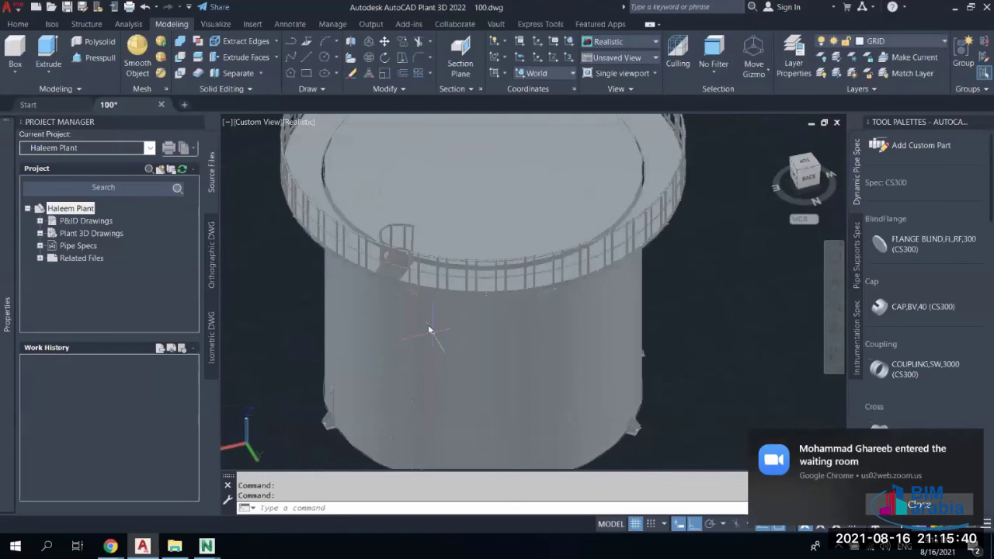
pyautogui.moveTo(404, 321)
pyautogui.keyDown('shift'); pyautogui.mouseDown(button='middle')
pyautogui.moveTo(366, 323)
pyautogui.moveTo(665, 234)
pyautogui.mouseUp(button='middle'); pyautogui.keyUp('shift')
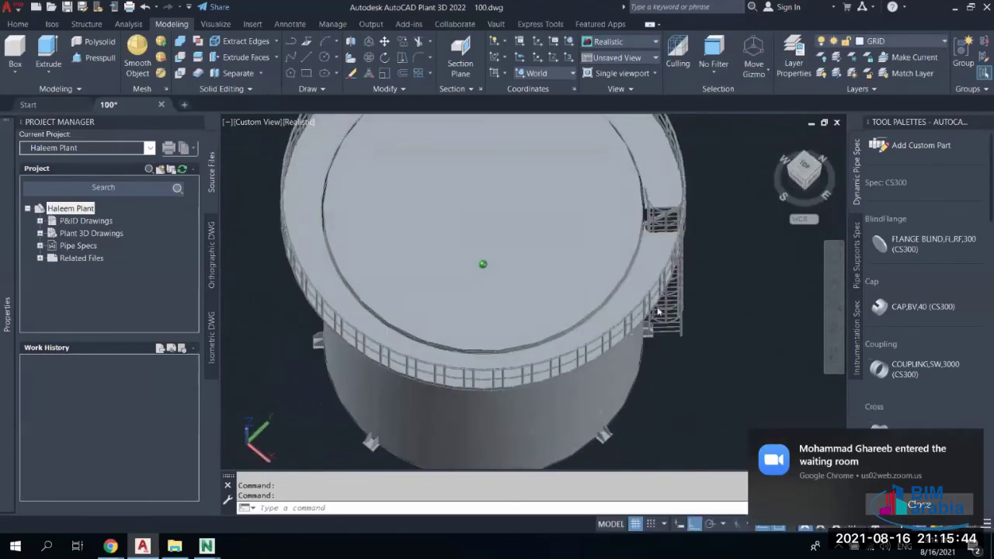
pyautogui.scroll(4, 638, 223)
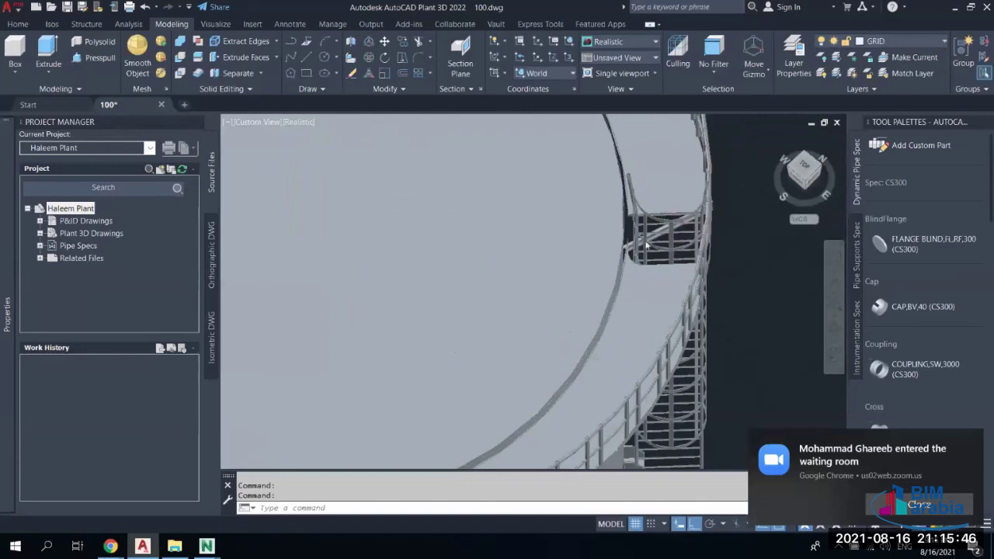
pyautogui.scroll(3, 633, 287)
pyautogui.keyDown('shift'); pyautogui.moveTo(661, 340); pyautogui.dragTo(606, 326, button='middle'); pyautogui.keyUp('shift')
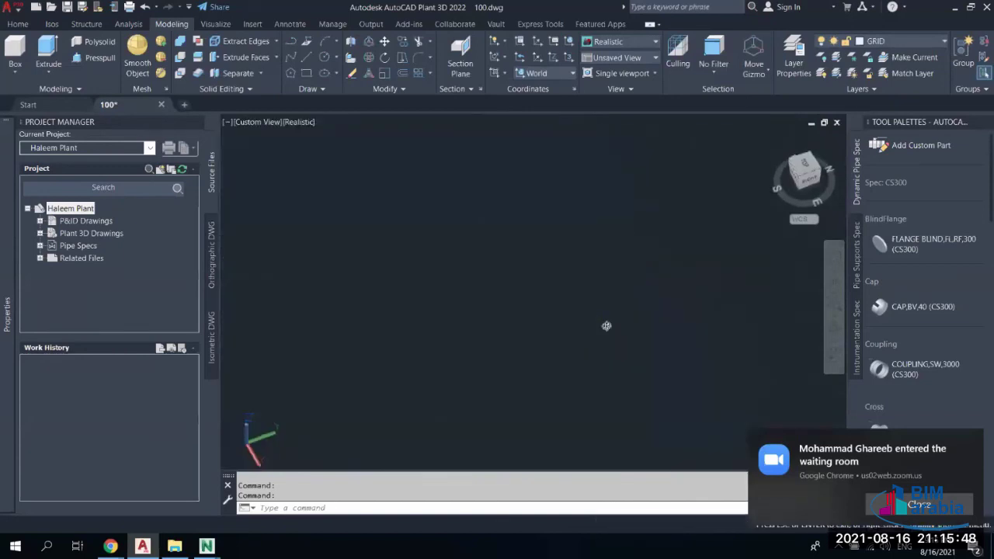
pyautogui.scroll(-4, 595, 331)
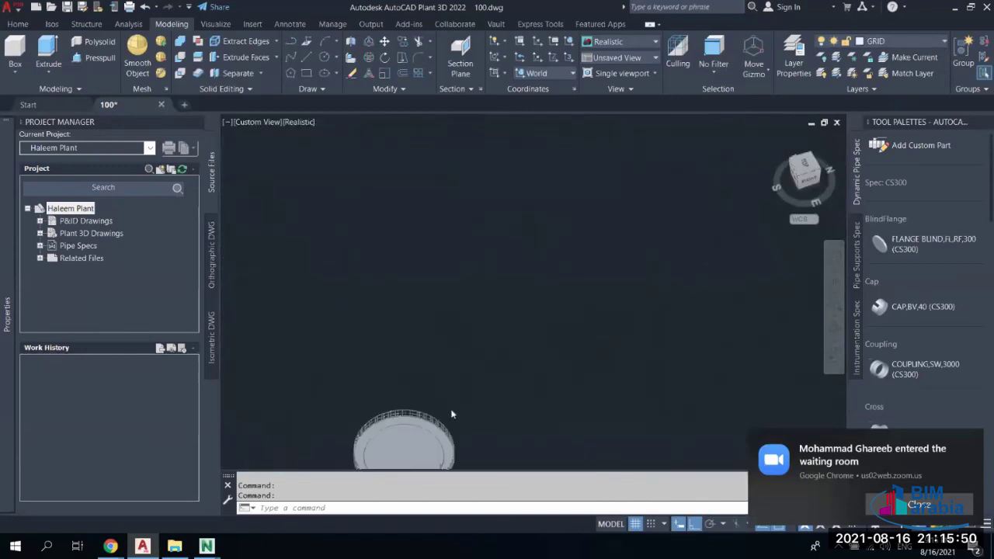
pyautogui.scroll(-3, 456, 398)
pyautogui.moveTo(531, 385); pyautogui.dragTo(493, 282, button='middle')
pyautogui.scroll(5, 590, 309)
pyautogui.press('Escape')
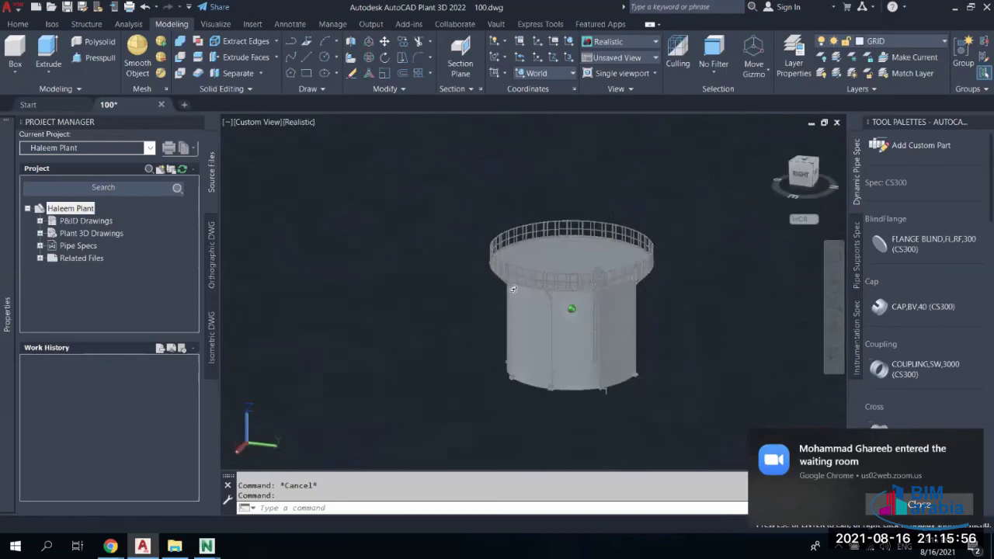
pyautogui.scroll(3, 568, 310)
pyautogui.keyDown('shift'); pyautogui.moveTo(508, 344); pyautogui.dragTo(520, 280, button='middle'); pyautogui.keyUp('shift')
pyautogui.scroll(5, 559, 246)
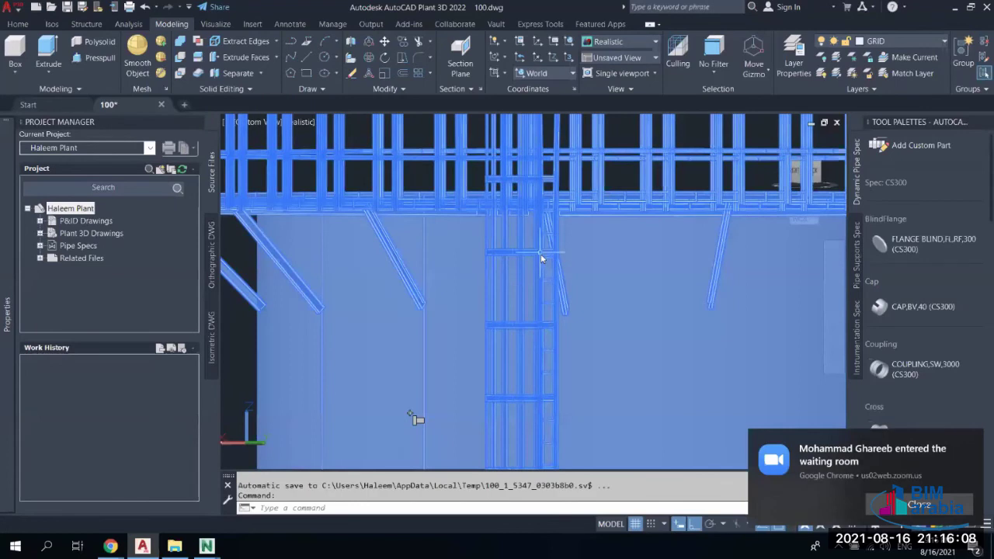
pyautogui.scroll(-5, 462, 358)
pyautogui.scroll(5, 542, 424)
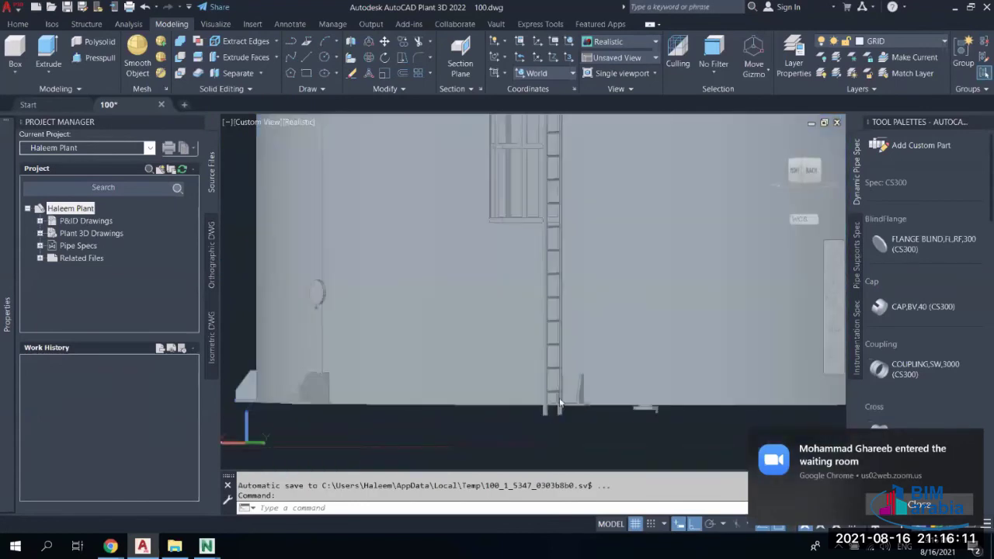
# In Modify Equipment, change angle A from 45 to 25 for Platform 1 and Lugs 1
pyautogui.click(618, 320)
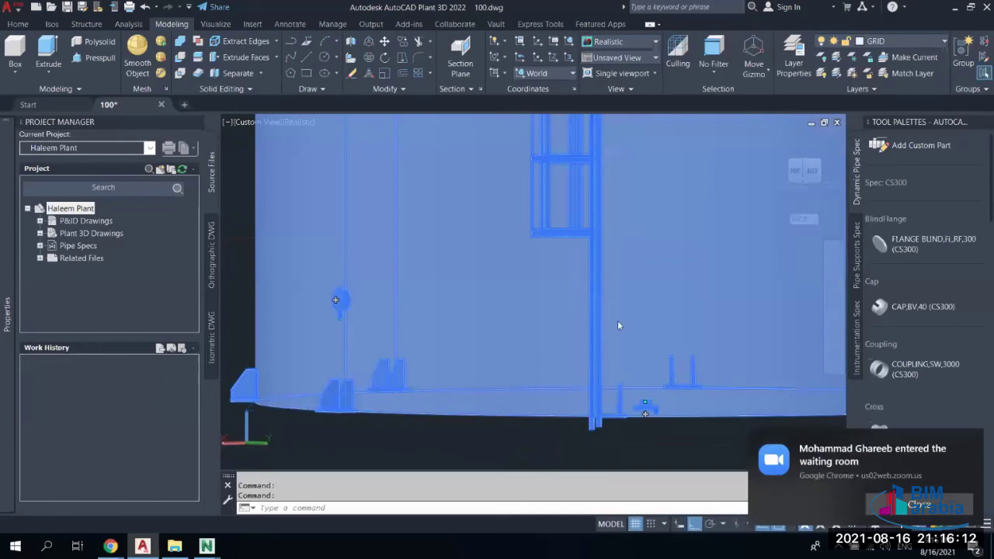
pyautogui.rightClick(617, 320)
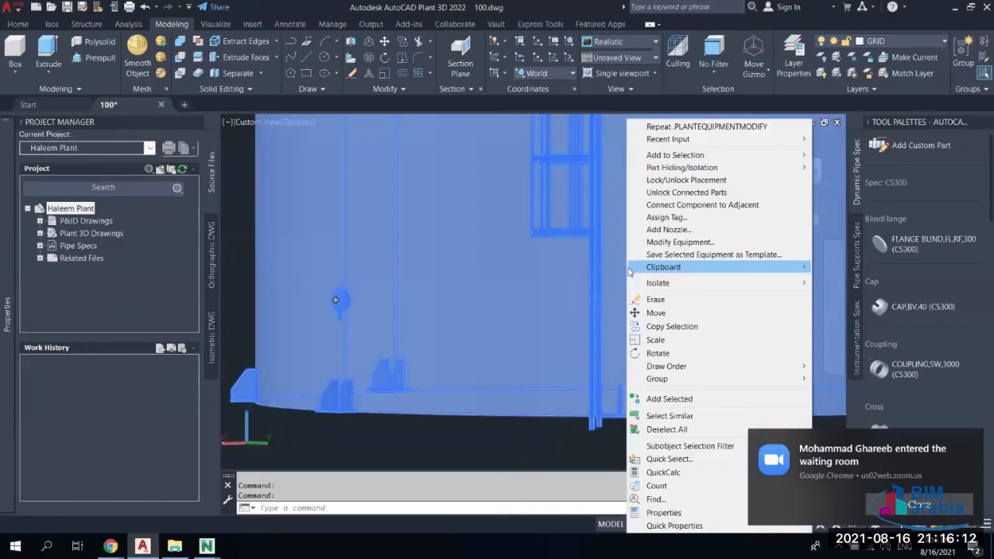
pyautogui.click(676, 243)
pyautogui.click(410, 148)
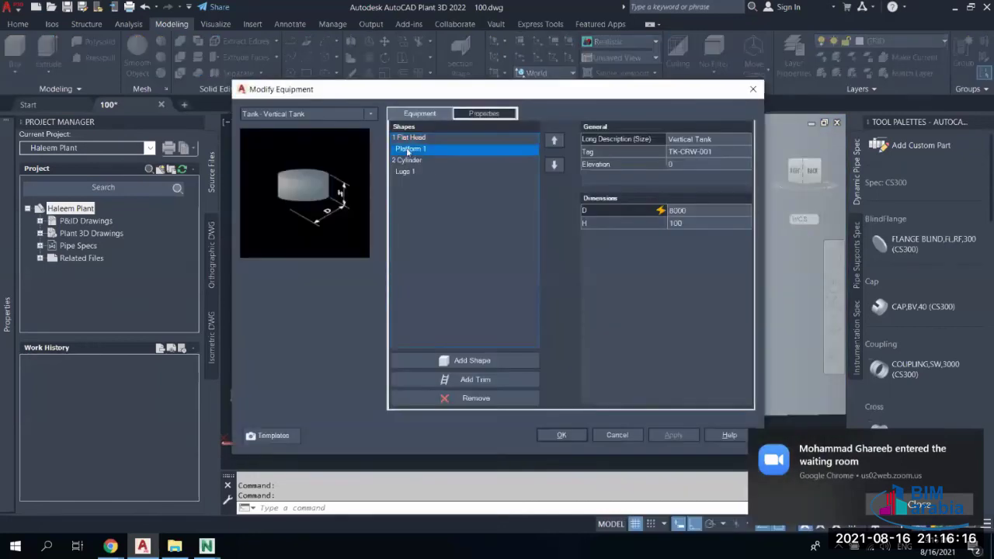
pyautogui.click(676, 276)
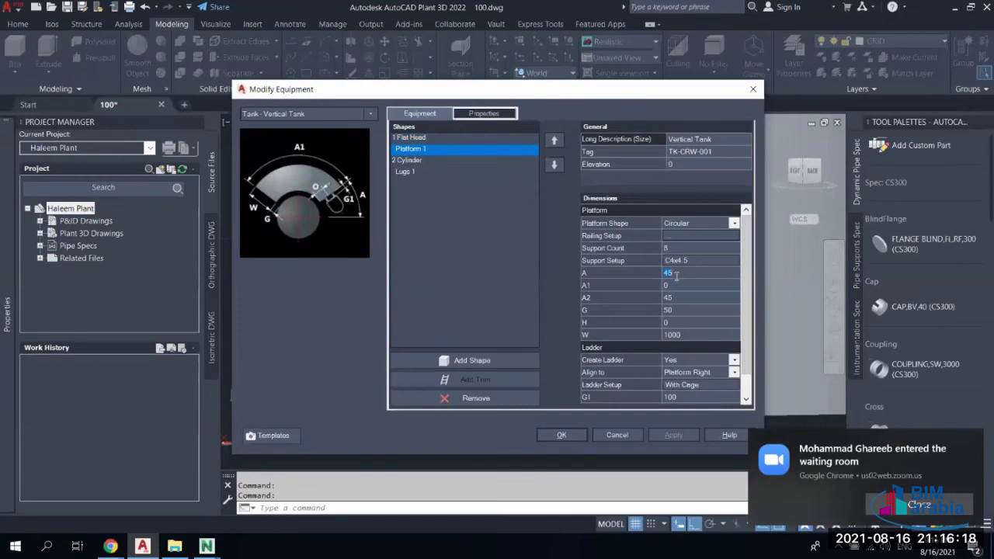
pyautogui.write('25')
pyautogui.click(680, 295)
pyautogui.click(405, 171)
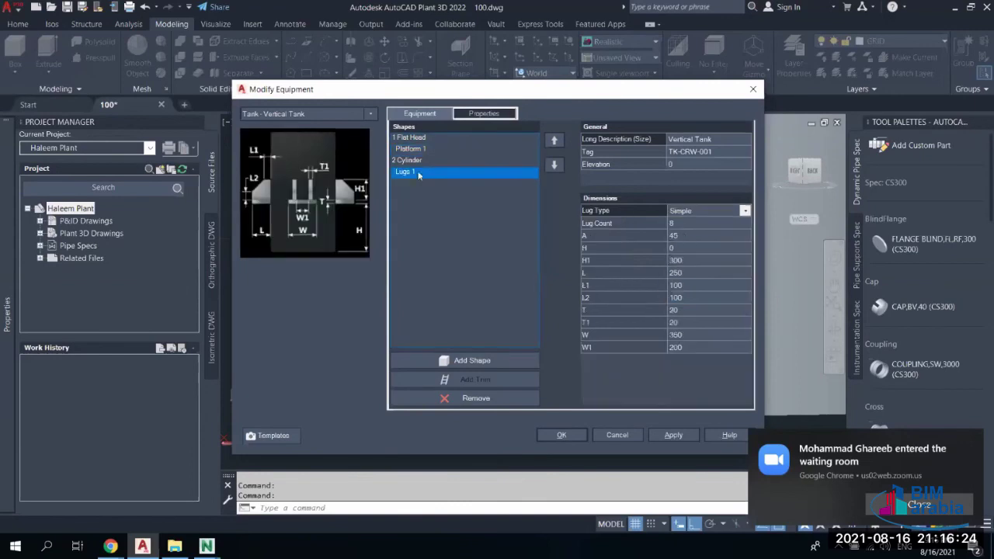
pyautogui.click(697, 235)
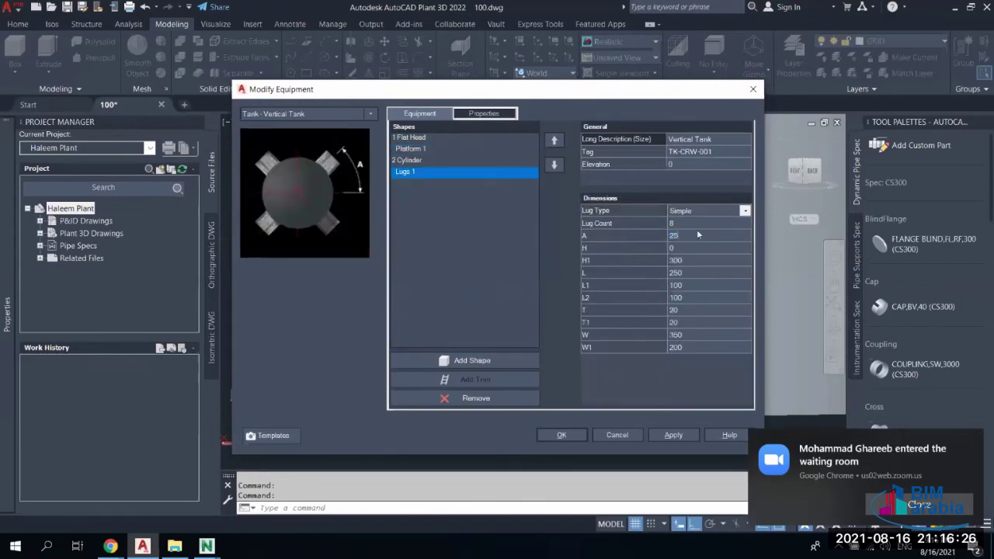
pyautogui.write('25')
pyautogui.click(561, 435)
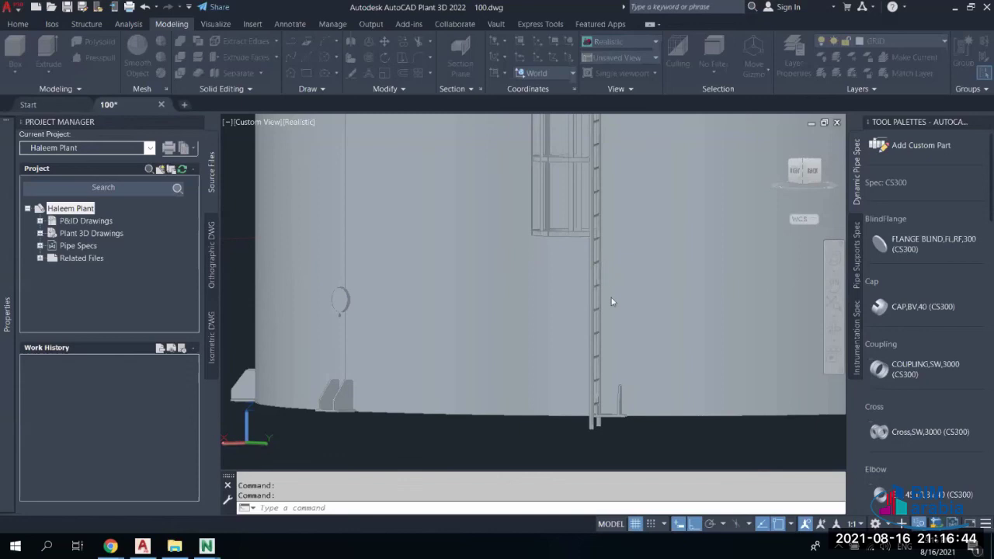
# Orbit around the tank base to check the new ladder and lug positions
pyautogui.keyDown('shift'); pyautogui.moveTo(611, 301); pyautogui.dragTo(610, 302, button='middle'); pyautogui.keyUp('shift')
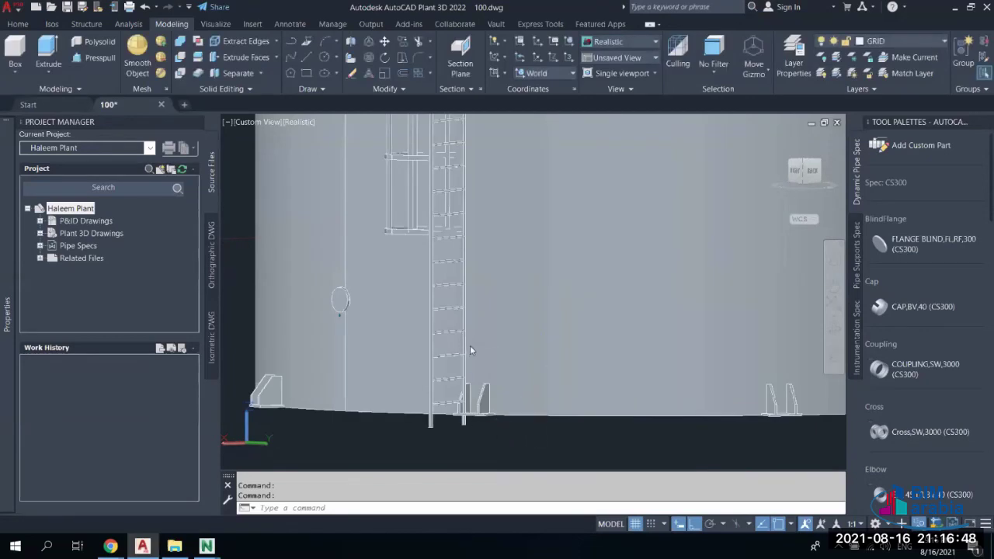
pyautogui.keyDown('shift'); pyautogui.moveTo(470, 345); pyautogui.dragTo(489, 360, button='middle'); pyautogui.keyUp('shift')
pyautogui.click(577, 377)
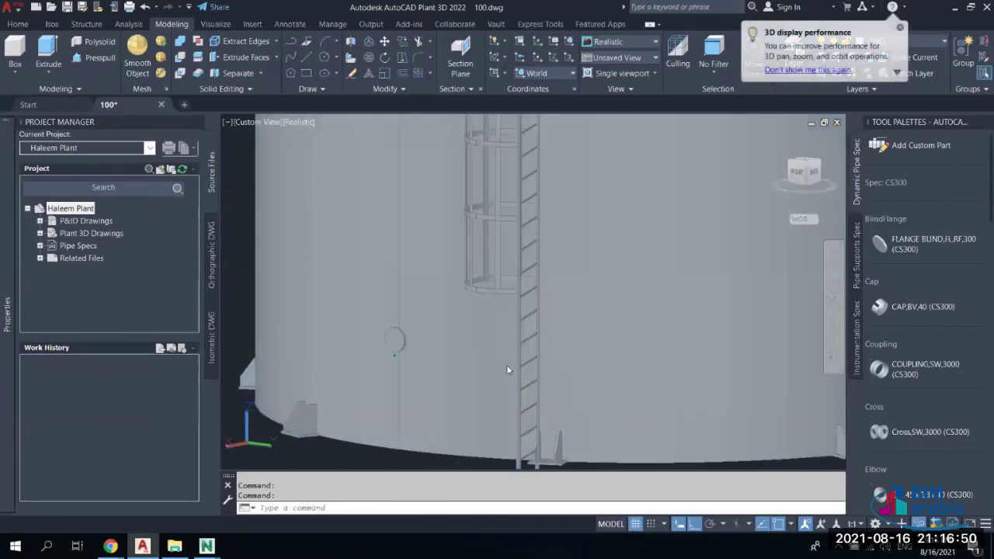
pyautogui.keyDown('shift'); pyautogui.moveTo(577, 377); pyautogui.dragTo(564, 369, button='middle'); pyautogui.keyUp('shift')
pyautogui.keyDown('shift'); pyautogui.moveTo(473, 308); pyautogui.dragTo(514, 430, button='middle'); pyautogui.keyUp('shift')
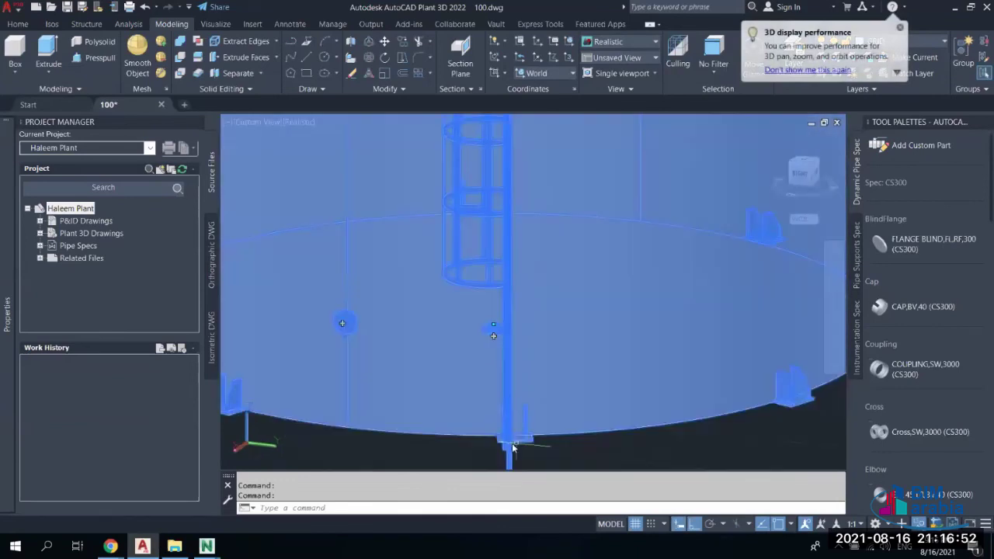
pyautogui.press('Escape')
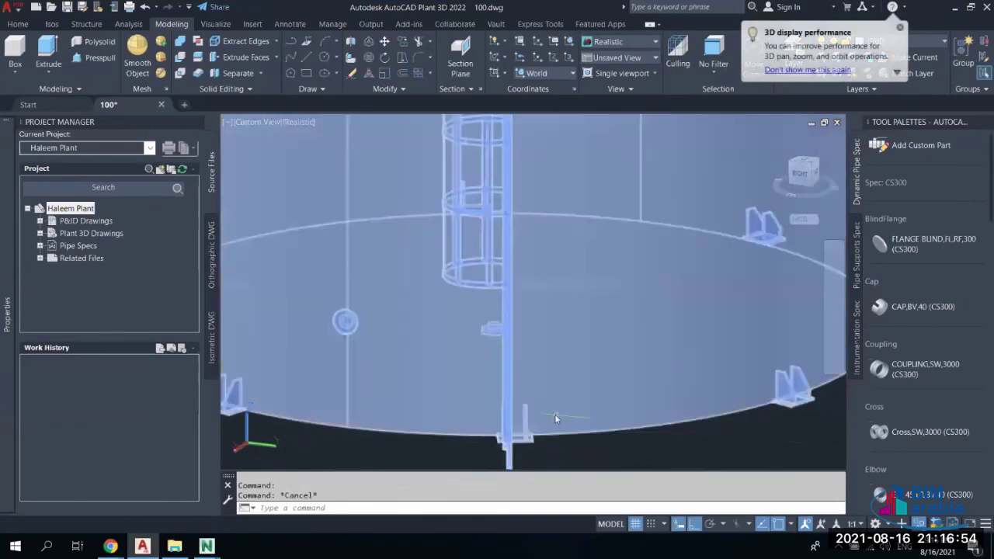
pyautogui.scroll(-5, 544, 406)
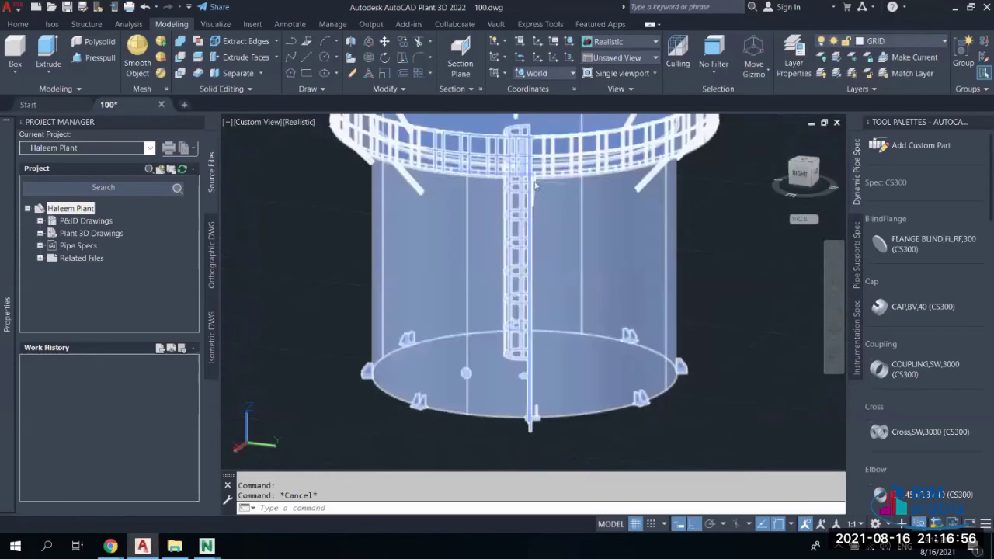
pyautogui.scroll(5, 532, 214)
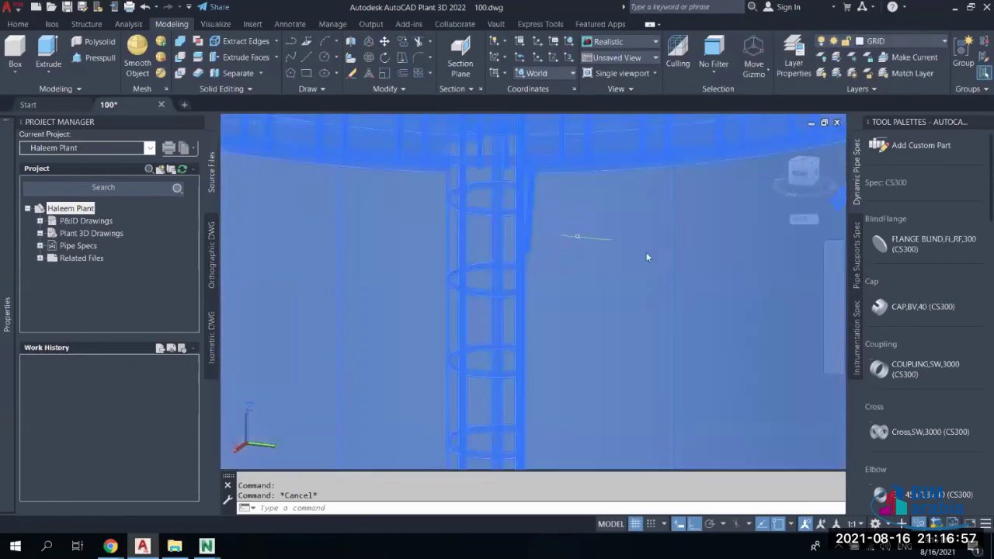
# Revisit the Platform 1 and Lugs 1 angle values in Modify Equipment and confirm with OK
pyautogui.rightClick(647, 257)
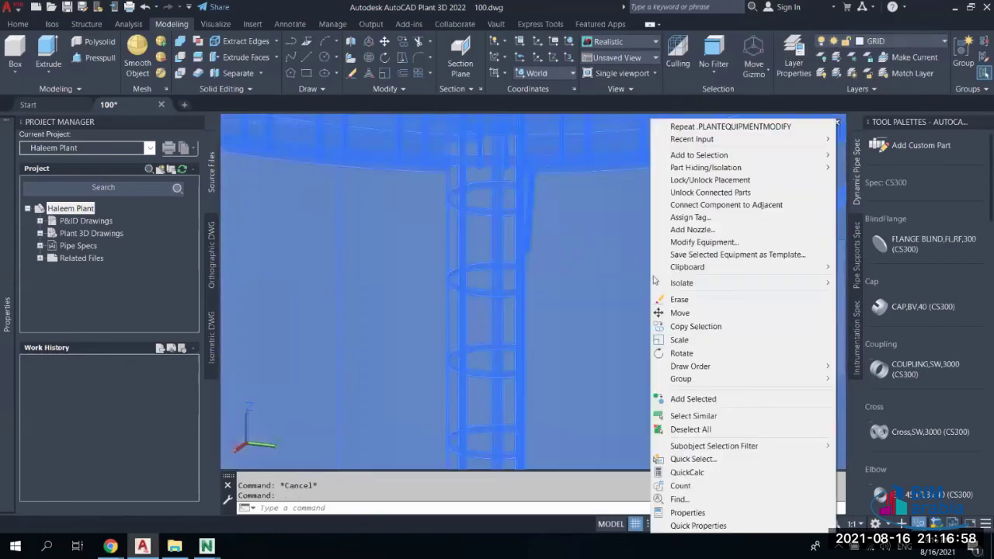
pyautogui.click(697, 243)
pyautogui.click(420, 148)
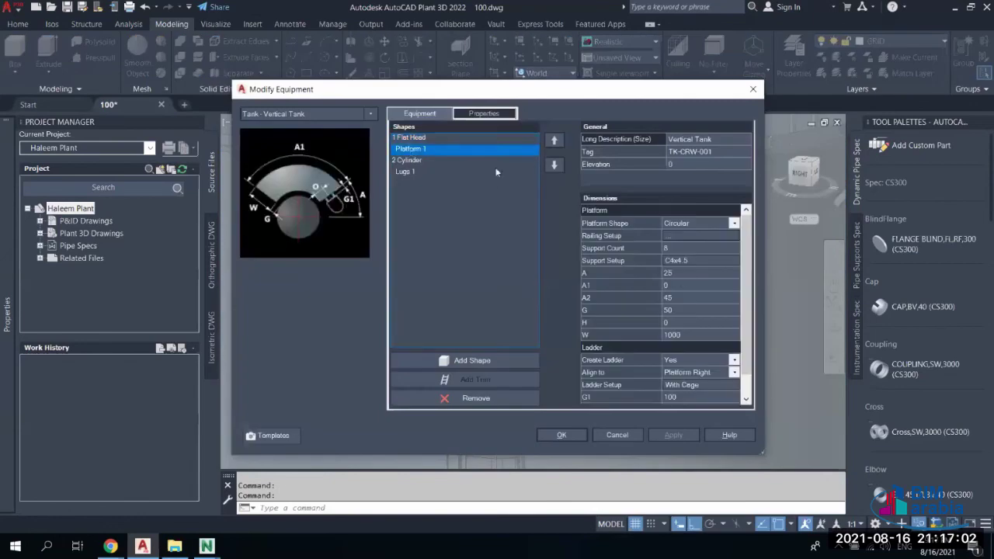
pyautogui.write('10')
pyautogui.click(406, 171)
pyautogui.click(681, 237)
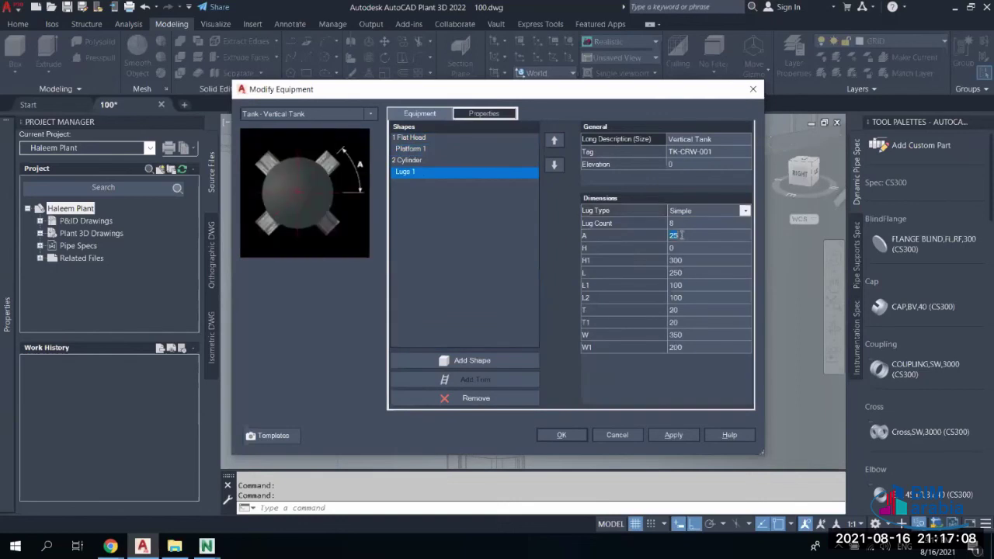
pyautogui.click(567, 438)
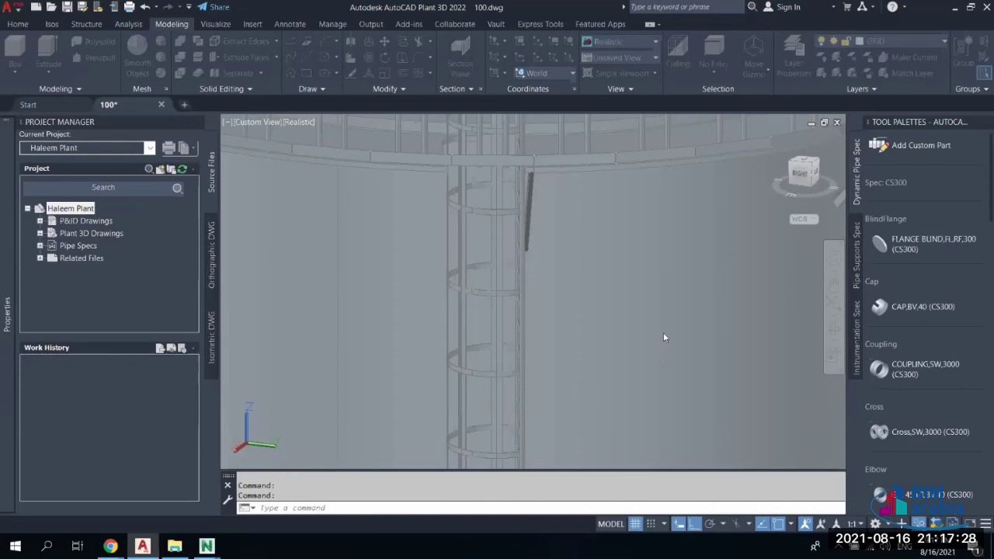
# Orbit, deselect the tank and zoom out to see the whole tank
pyautogui.scroll(3, 597, 320)
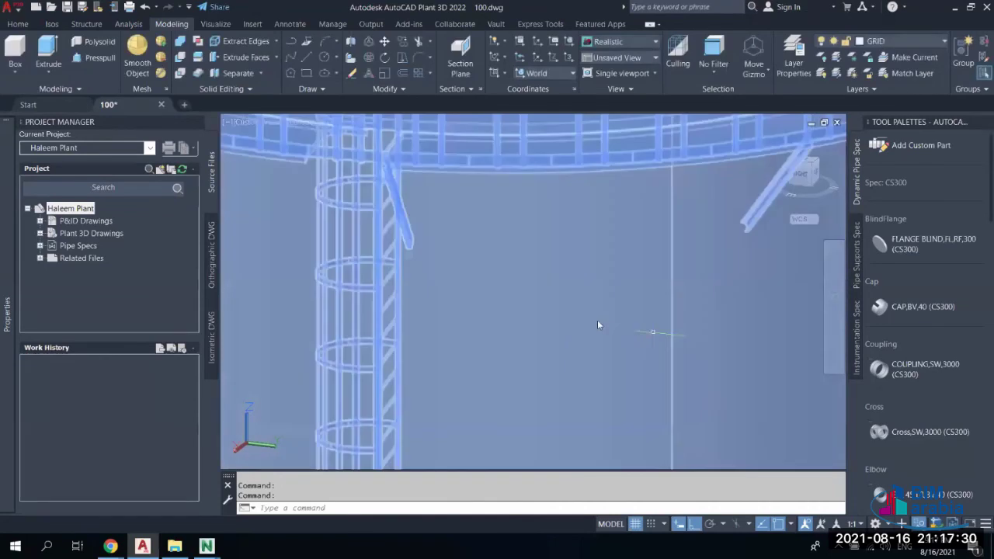
pyautogui.scroll(-2, 422, 262)
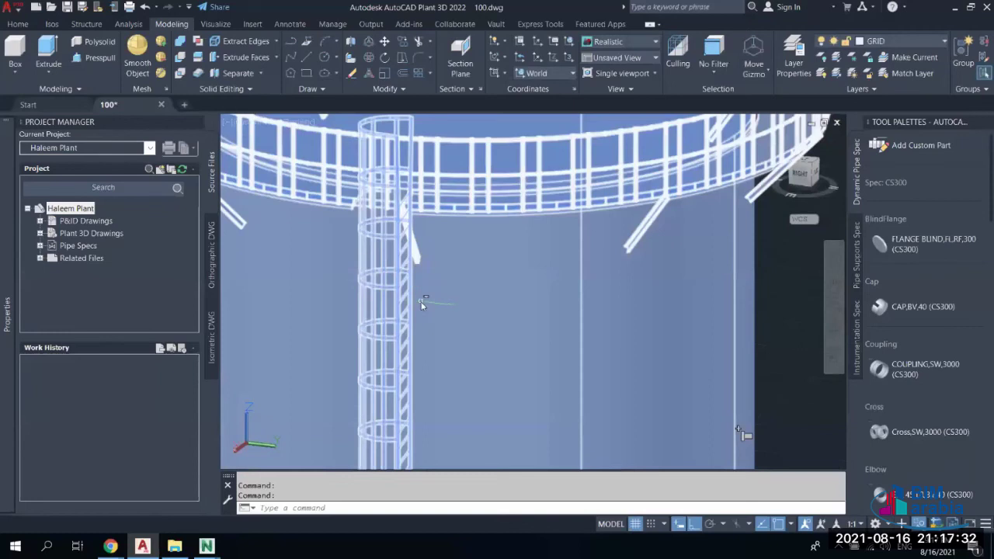
pyautogui.keyDown('shift'); pyautogui.moveTo(424, 297); pyautogui.dragTo(456, 308, button='middle'); pyautogui.keyUp('shift')
pyautogui.scroll(5, 465, 236)
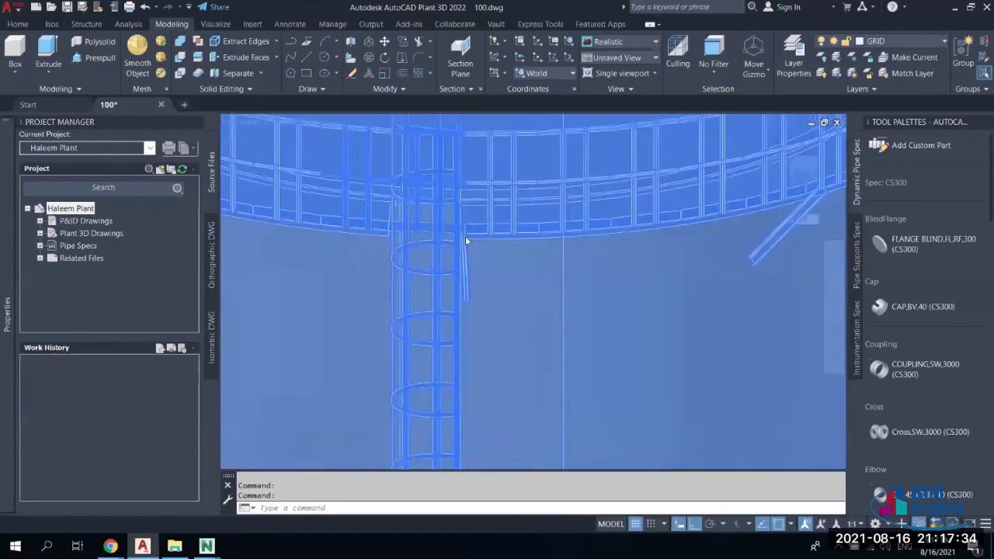
pyautogui.scroll(-4, 464, 284)
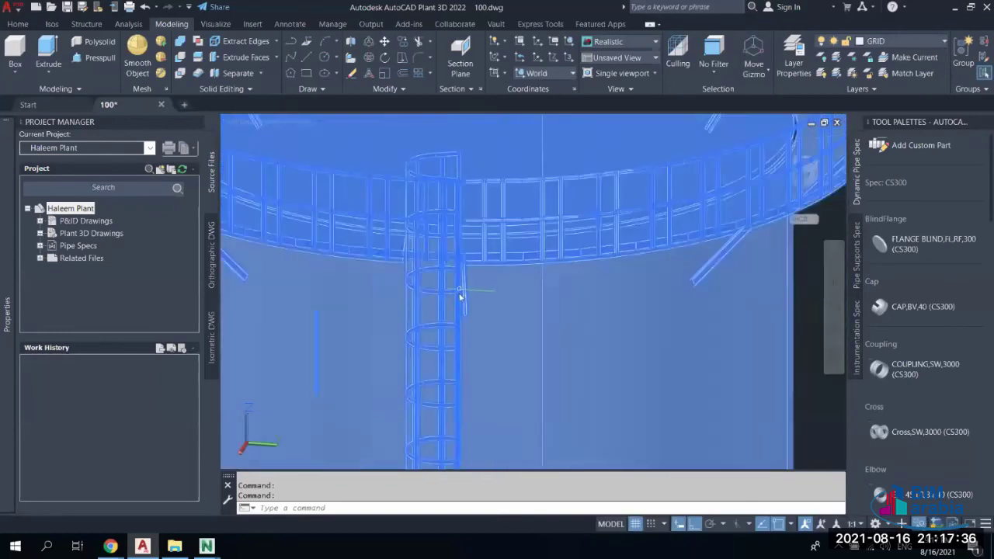
pyautogui.keyDown('shift'); pyautogui.moveTo(443, 315); pyautogui.dragTo(527, 160, button='middle'); pyautogui.keyUp('shift')
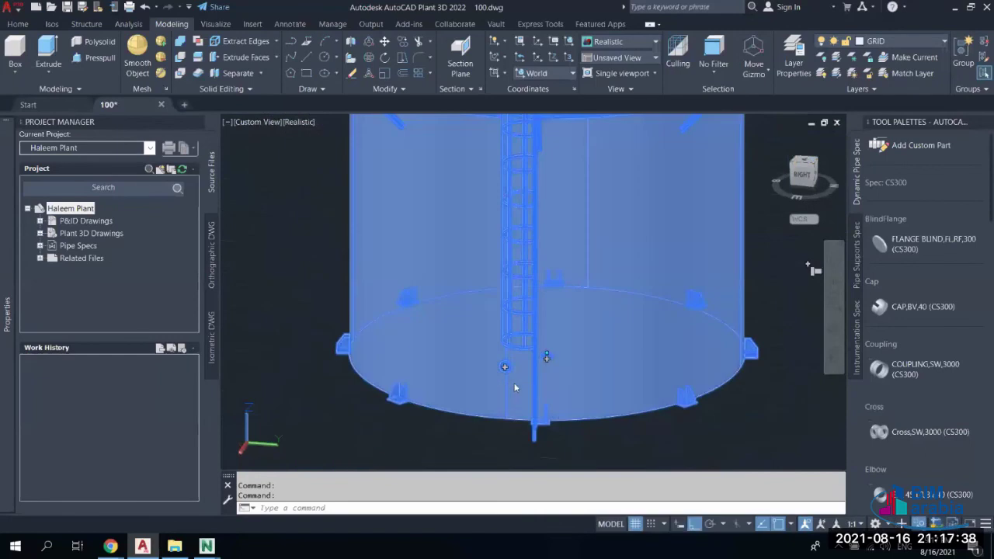
pyautogui.press('Escape')
pyautogui.press('Escape')
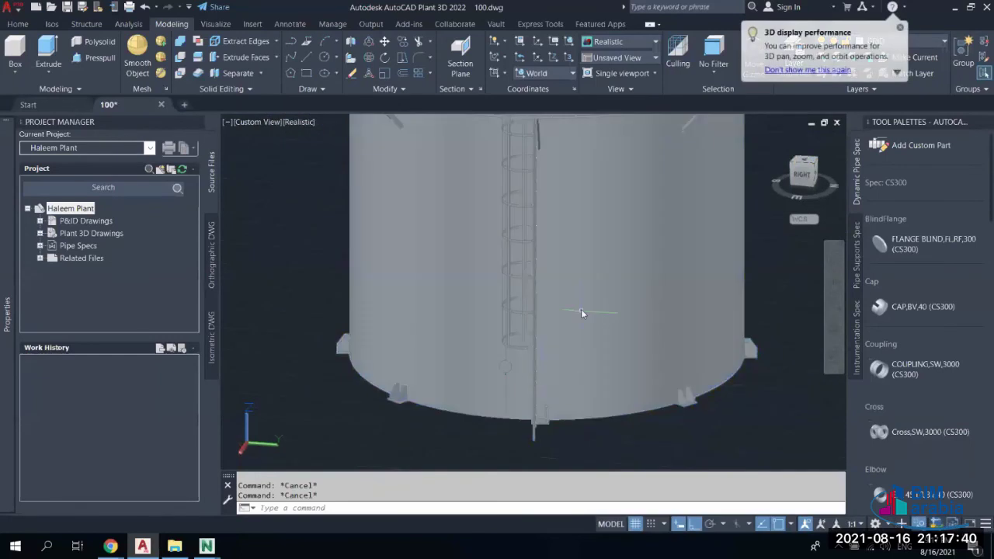
pyautogui.scroll(-5, 531, 257)
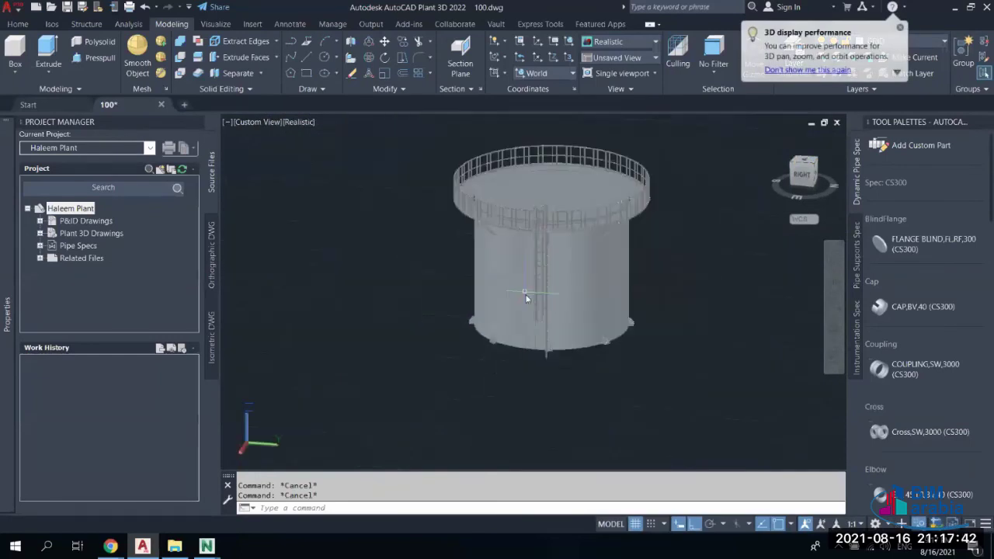
# Set Platform 1's ladder alignment to Platform Left and apply it to the tank
pyautogui.click(543, 305)
pyautogui.rightClick(589, 218)
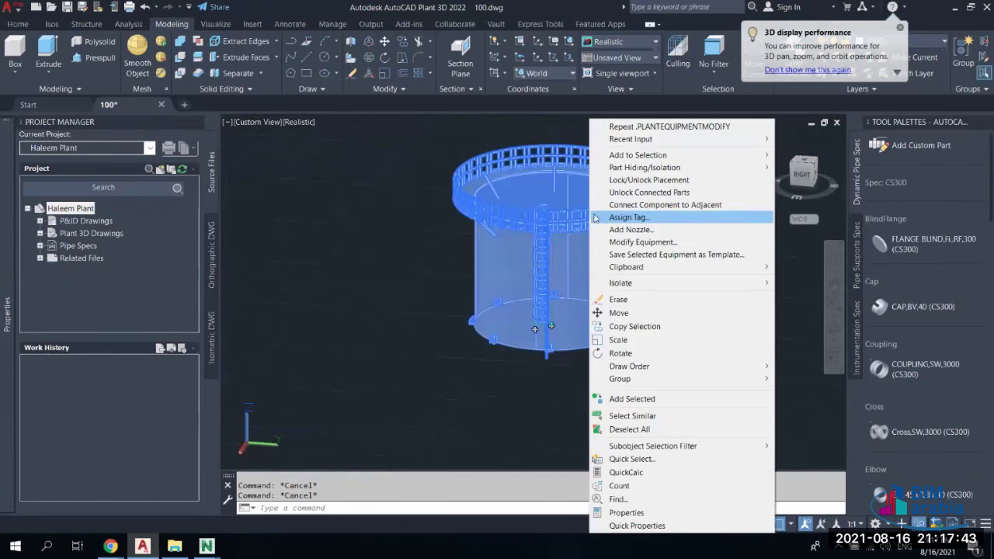
pyautogui.click(627, 242)
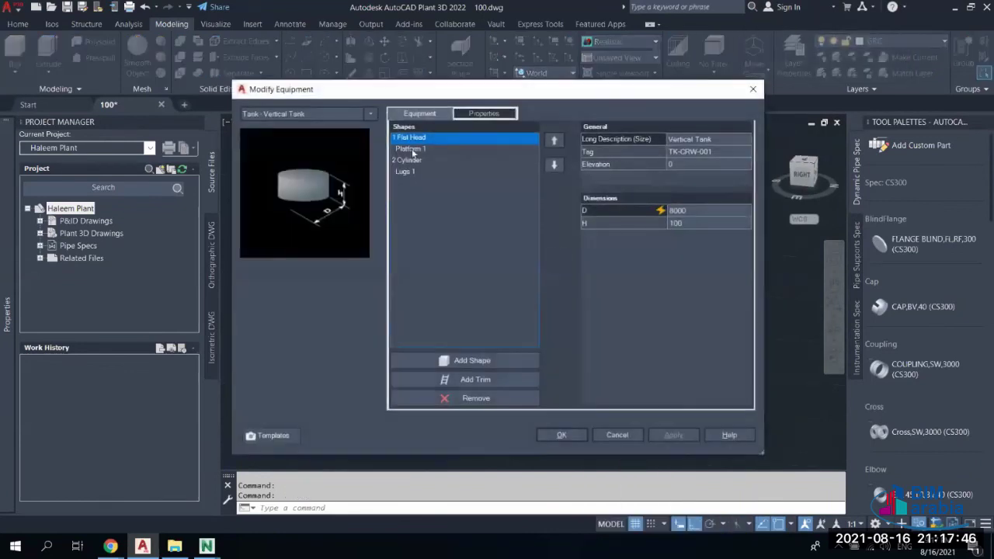
pyautogui.click(420, 152)
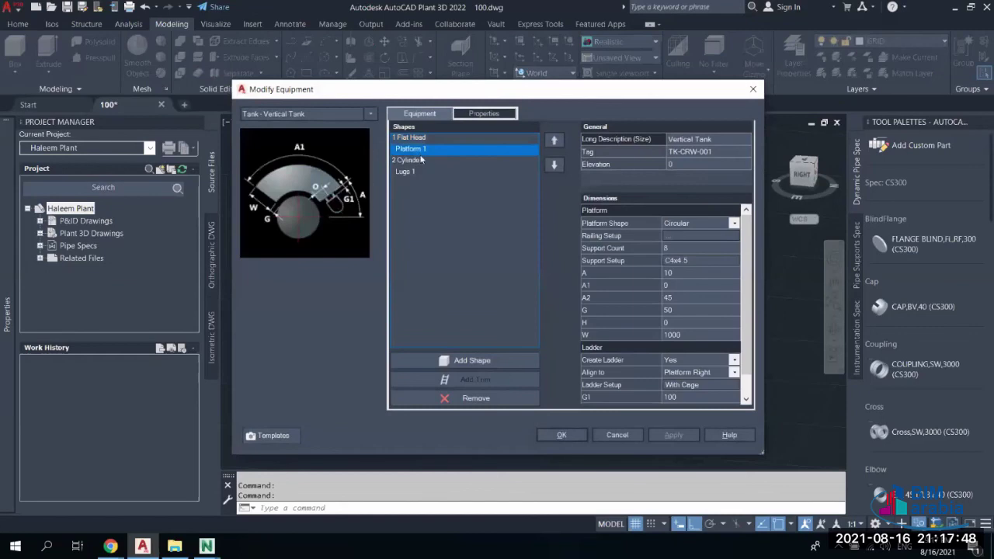
pyautogui.click(684, 373)
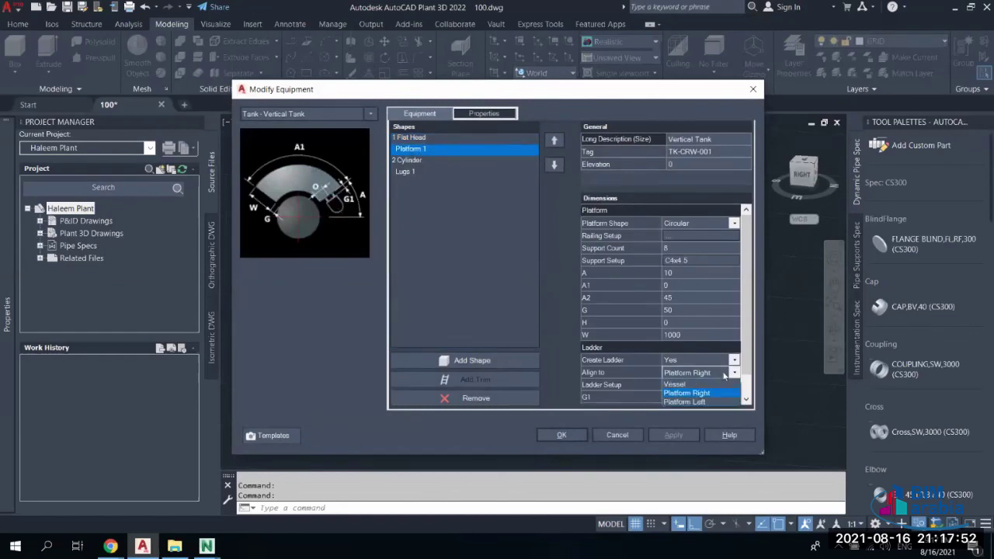
pyautogui.click(682, 401)
pyautogui.click(560, 435)
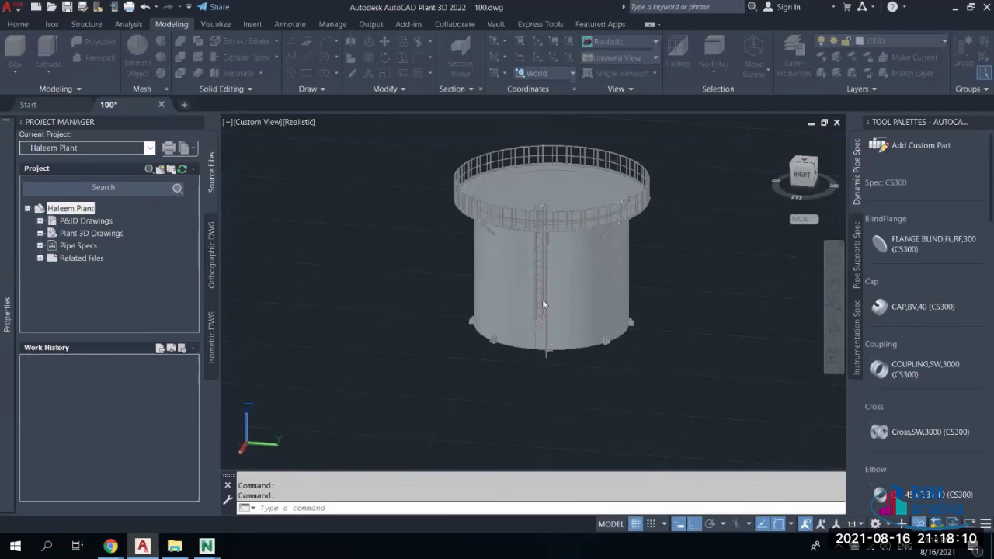
pyautogui.click(536, 242)
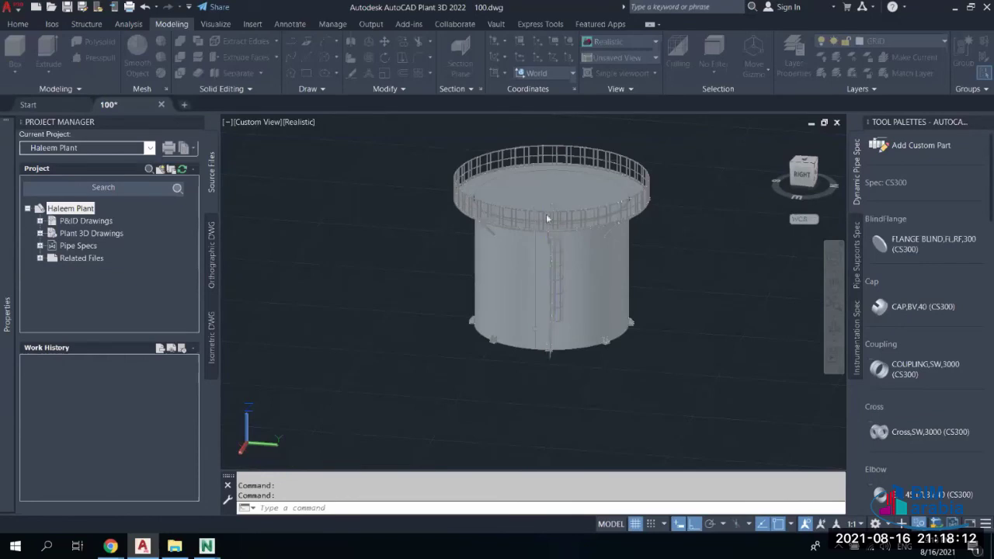
pyautogui.scroll(2, 557, 331)
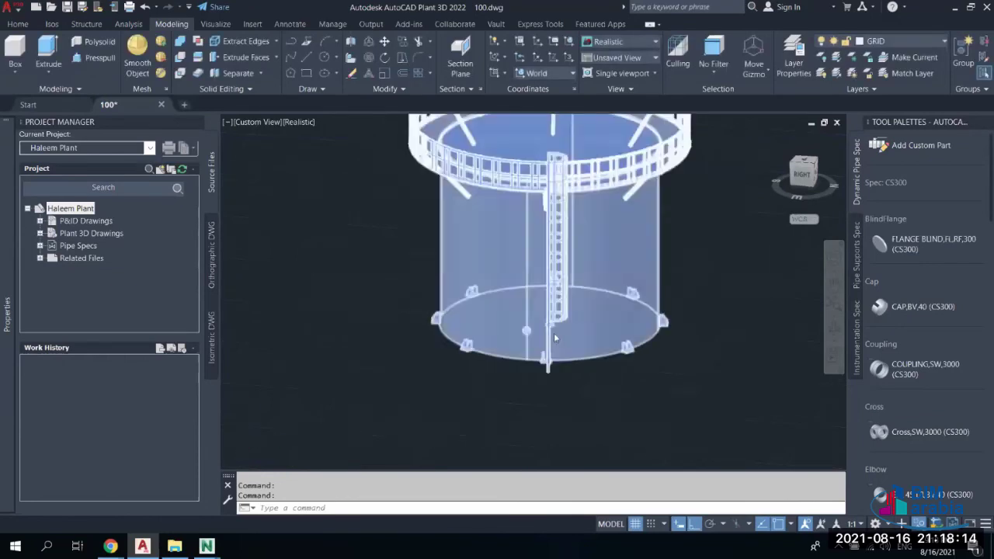
pyautogui.scroll(4, 555, 339)
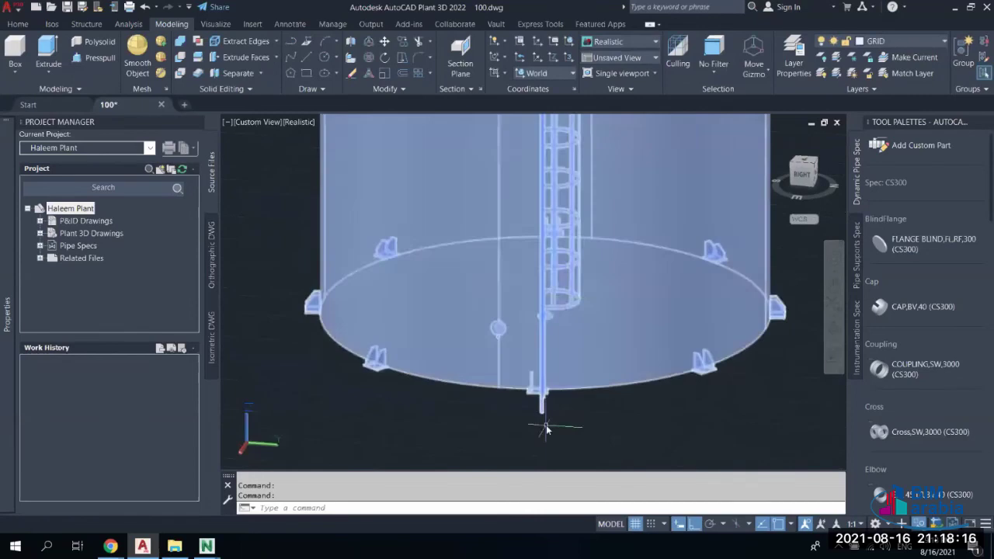
# In Modify Equipment, enter 5 for angle A on Platform 1 and on Lugs 1
pyautogui.click(578, 328)
pyautogui.rightClick(603, 243)
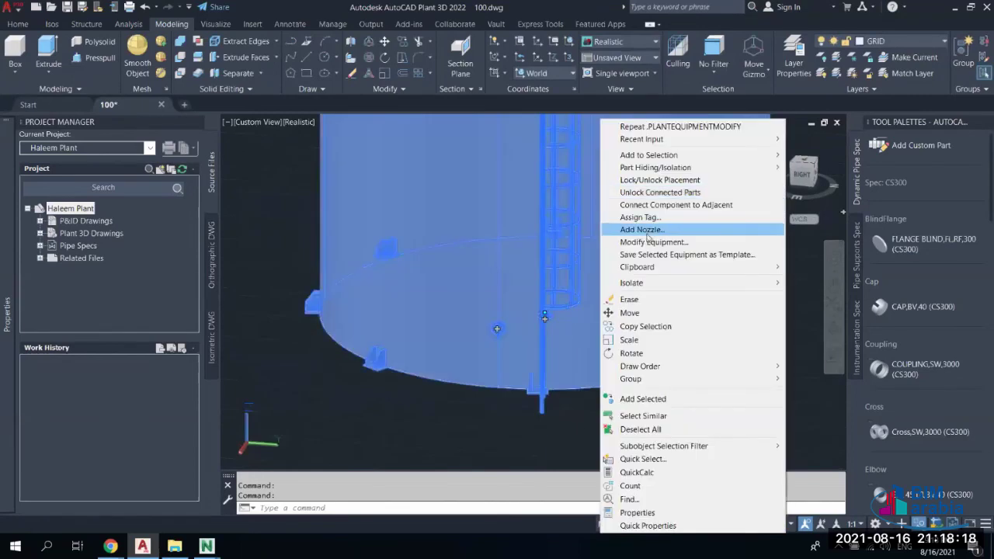
pyautogui.click(641, 242)
pyautogui.press('Down')
pyautogui.press('Down')
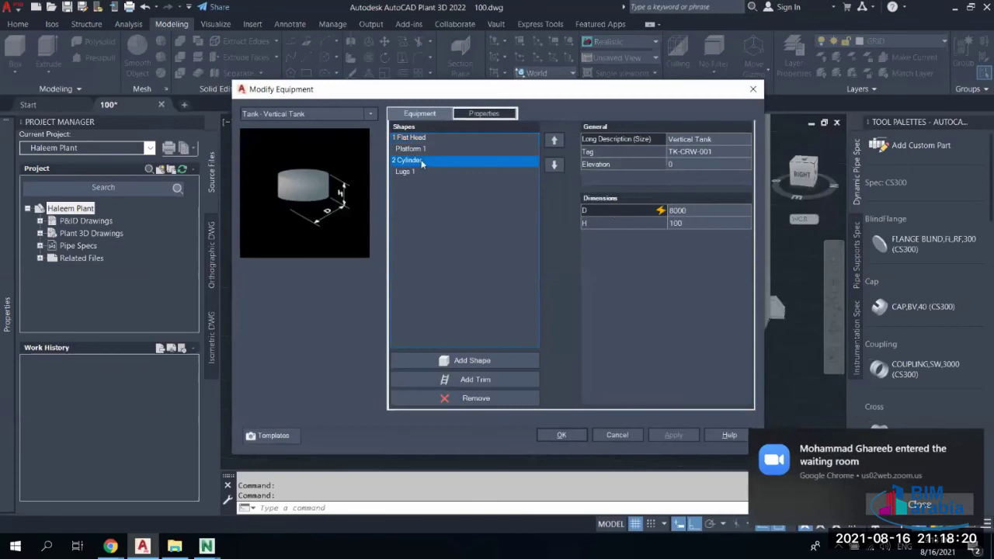
pyautogui.press('Up')
pyautogui.click(684, 274)
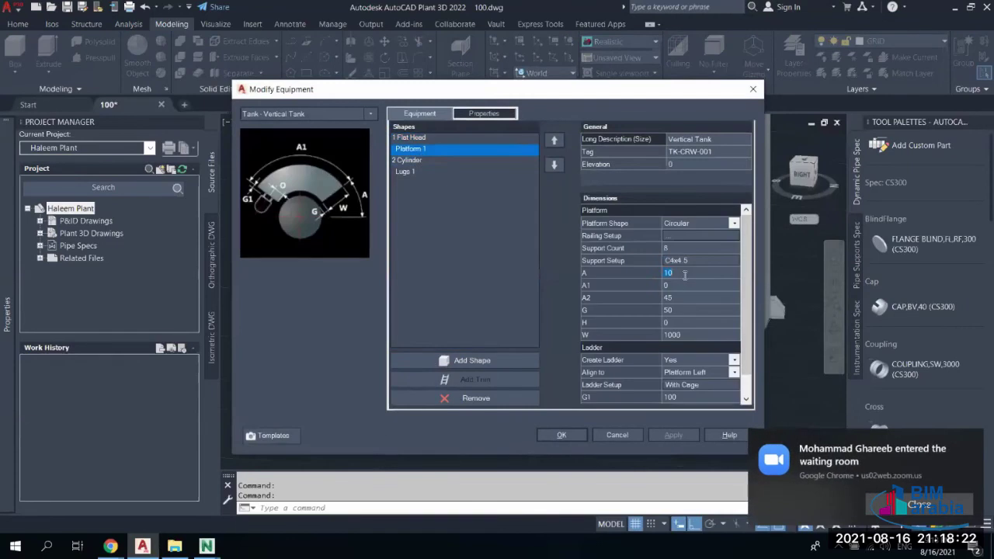
pyautogui.write('5')
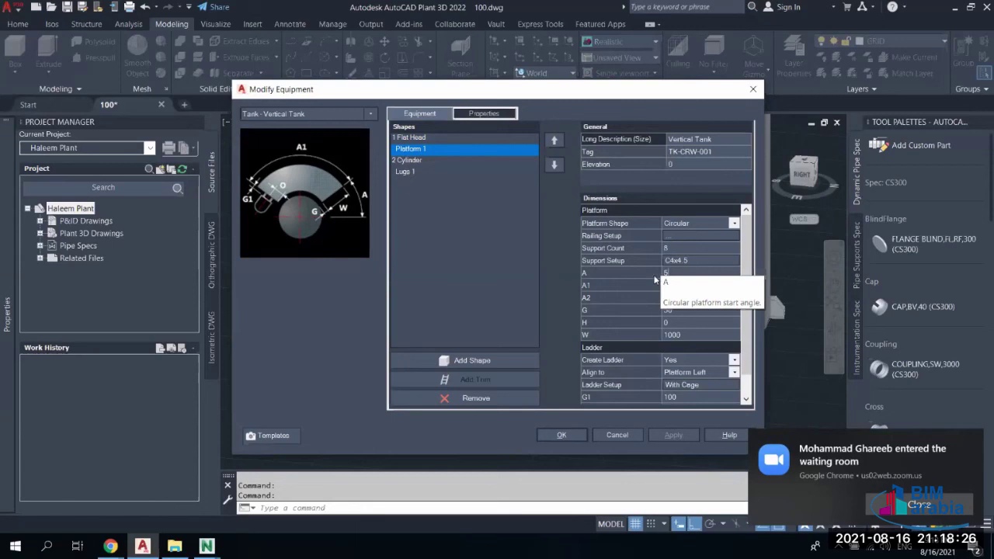
pyautogui.click(407, 170)
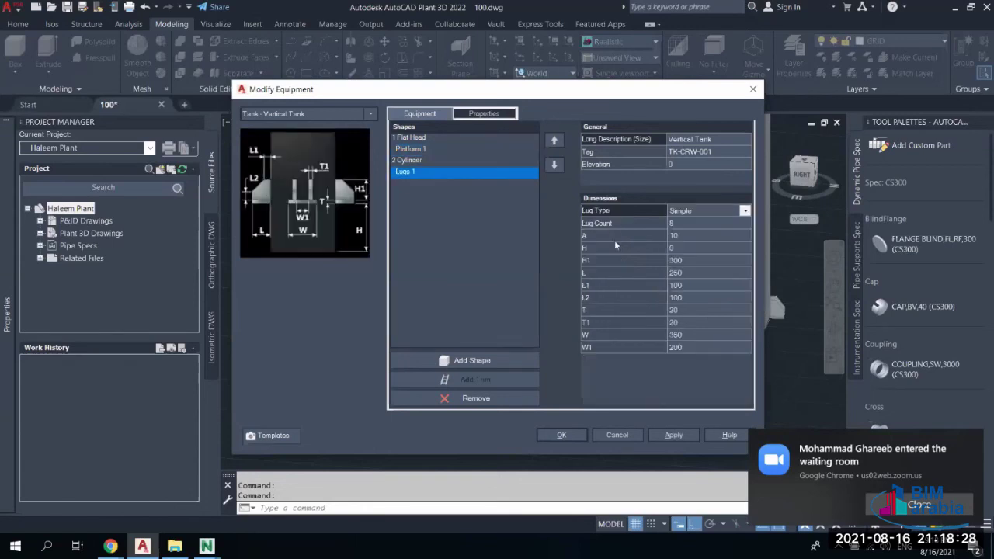
pyautogui.click(690, 237)
pyautogui.write('5')
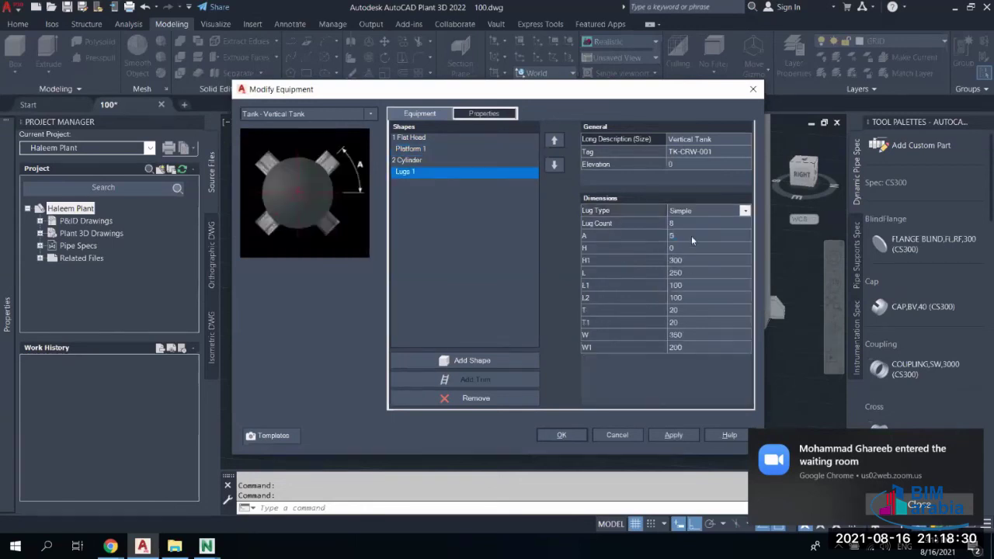
pyautogui.click(562, 435)
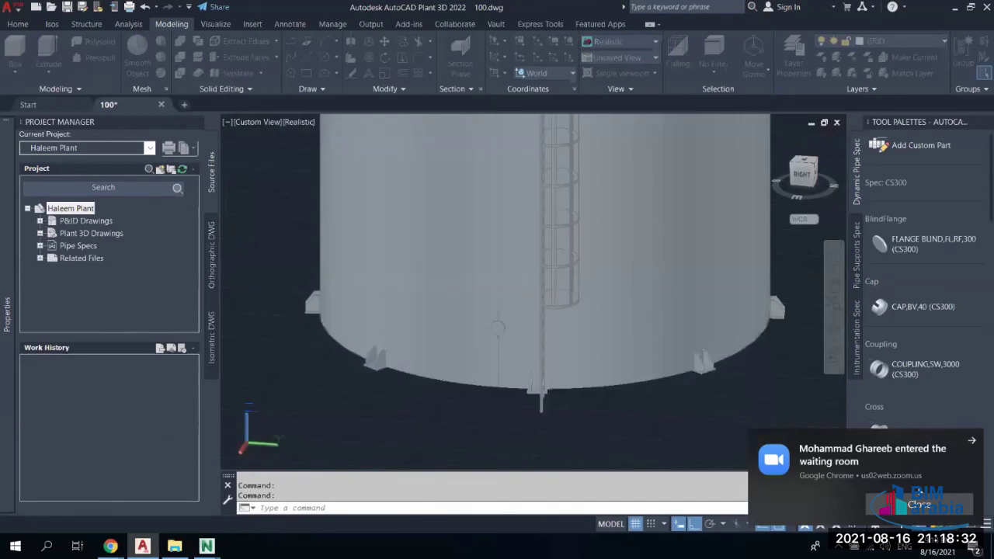
# Dismiss the Zoom notification and orbit to look over the updated tank
pyautogui.click(917, 505)
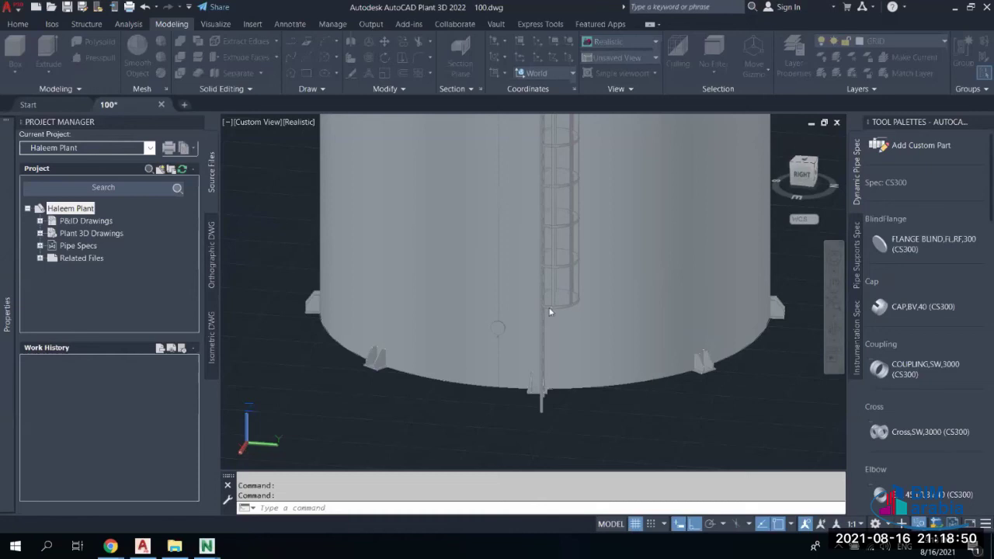
pyautogui.keyDown('shift'); pyautogui.moveTo(552, 312); pyautogui.dragTo(525, 207, button='middle'); pyautogui.keyUp('shift')
pyautogui.scroll(-2, 540, 311)
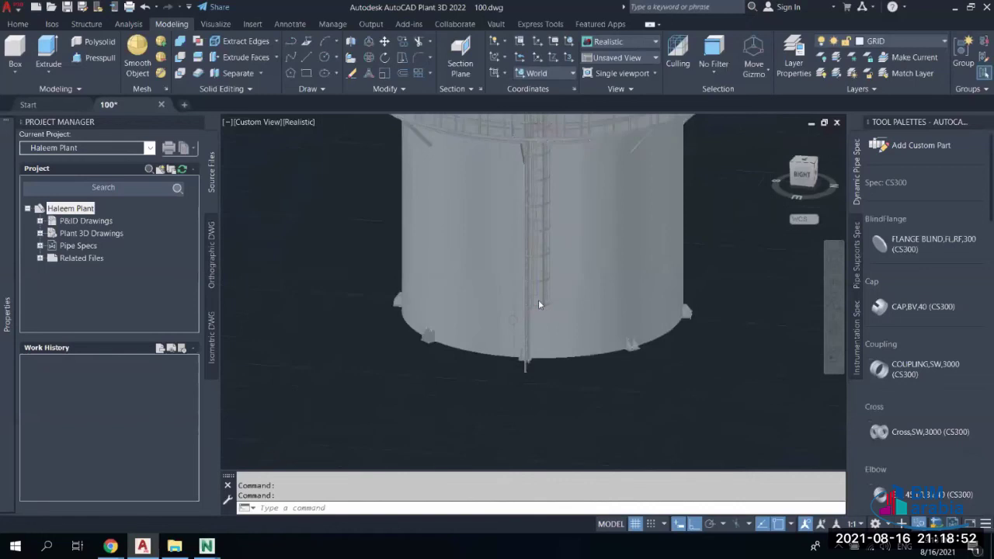
pyautogui.scroll(-2, 544, 248)
pyautogui.scroll(4, 543, 248)
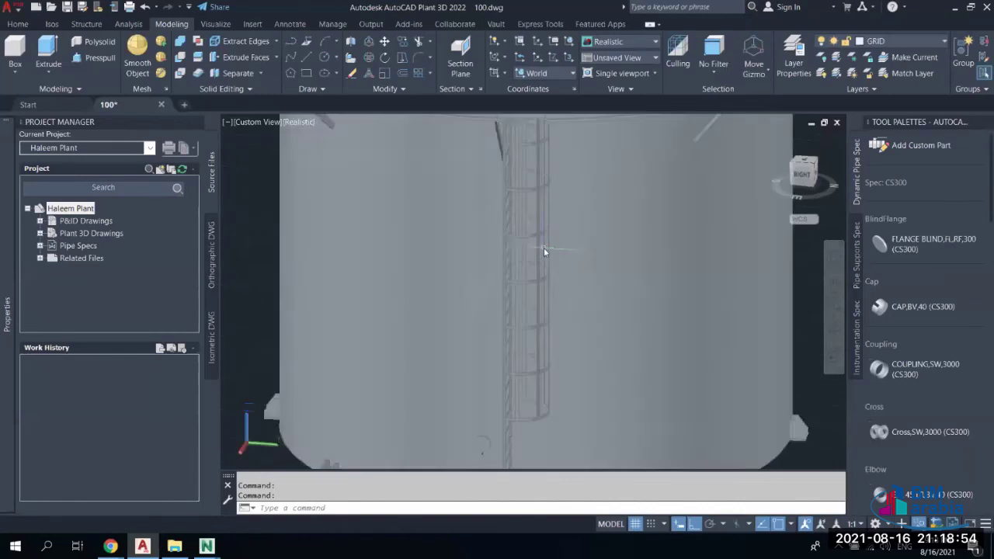
pyautogui.scroll(-5, 544, 248)
# Window-select the tank, orbit to view its top, then select it again
pyautogui.click(644, 160)
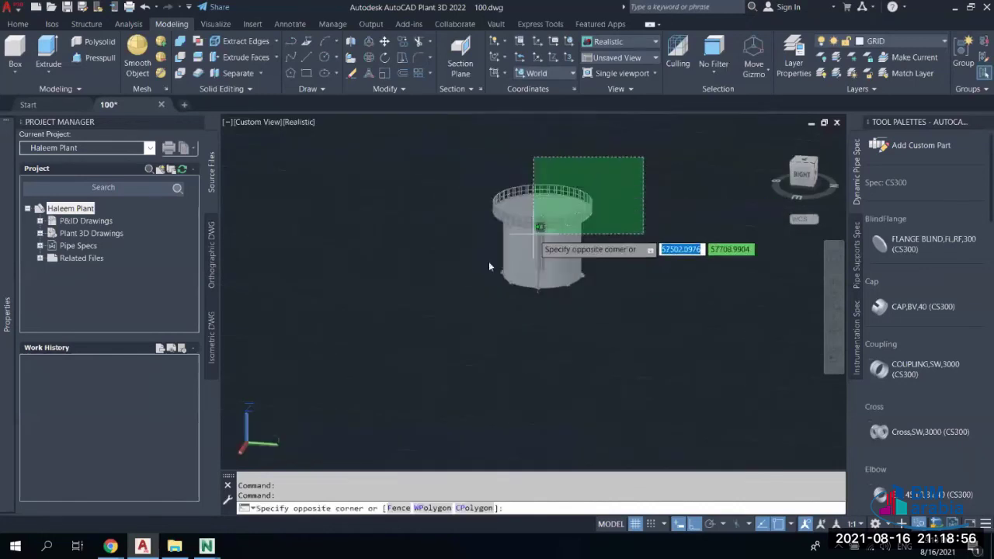
pyautogui.click(464, 325)
pyautogui.scroll(5, 583, 261)
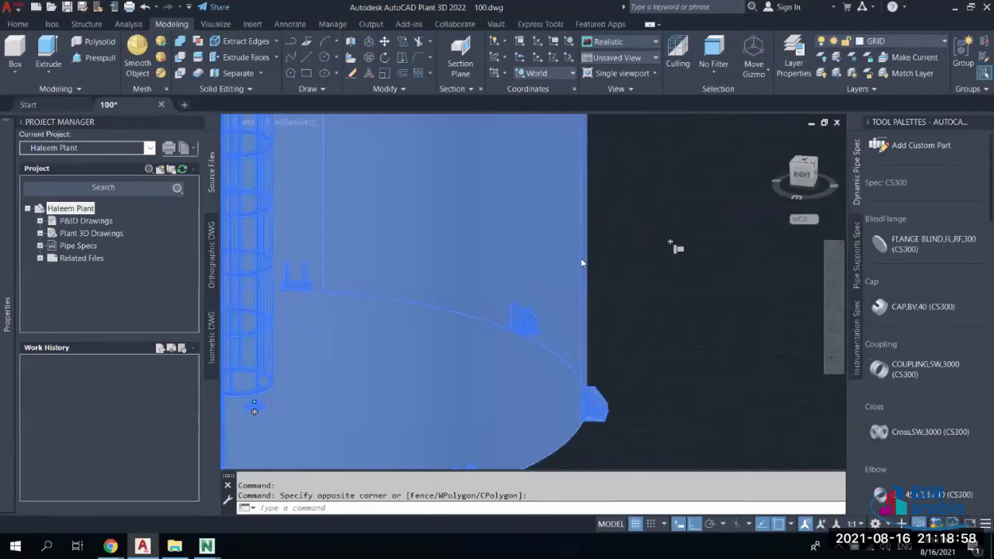
pyautogui.press('Escape')
pyautogui.press('Escape')
pyautogui.scroll(-3, 537, 282)
pyautogui.keyDown('shift'); pyautogui.moveTo(468, 316); pyautogui.dragTo(524, 357, button='middle'); pyautogui.keyUp('shift')
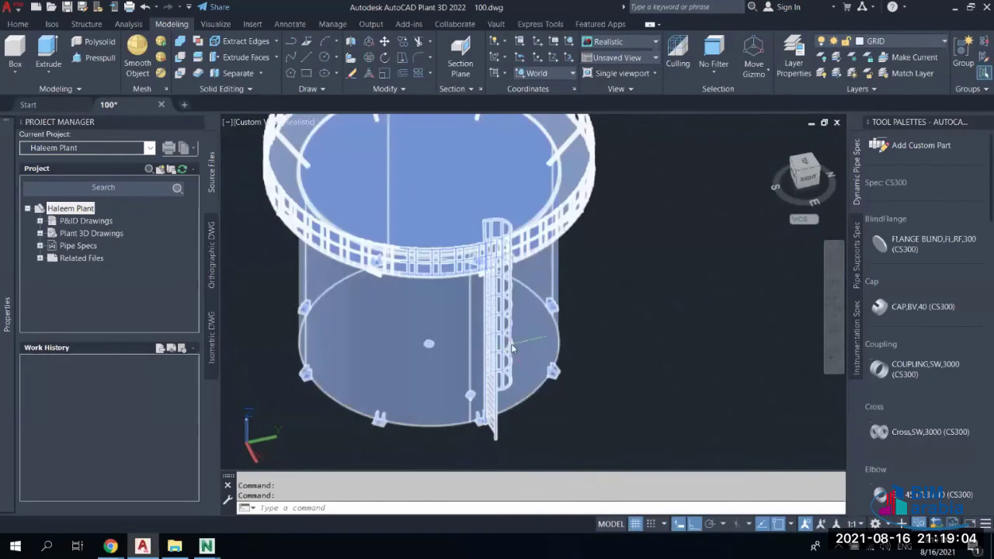
pyautogui.scroll(3, 494, 323)
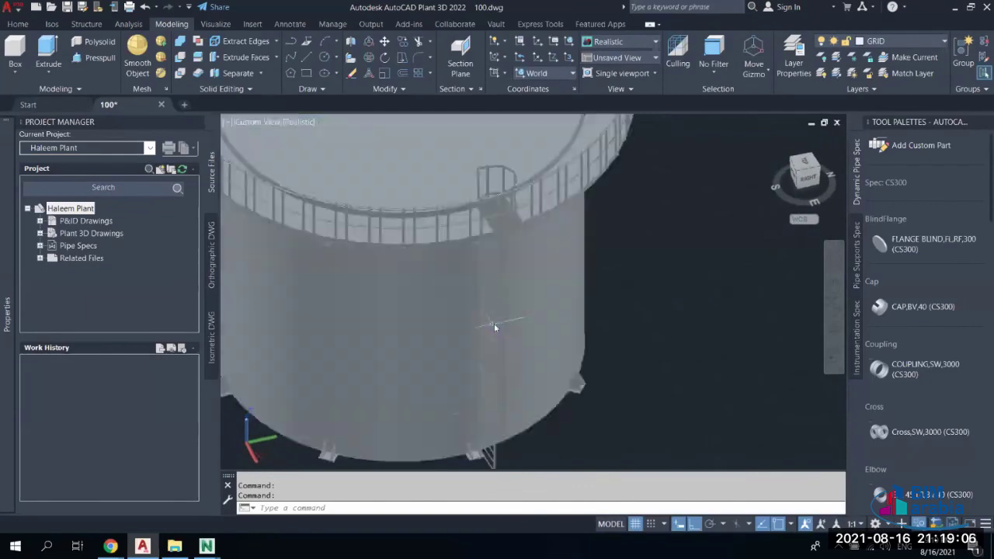
pyautogui.scroll(-2, 438, 325)
pyautogui.click(438, 324)
# Enter 0 for a Platform 1 value, review Lugs 1 angle A, and apply the lug settings
pyautogui.rightClick(430, 326)
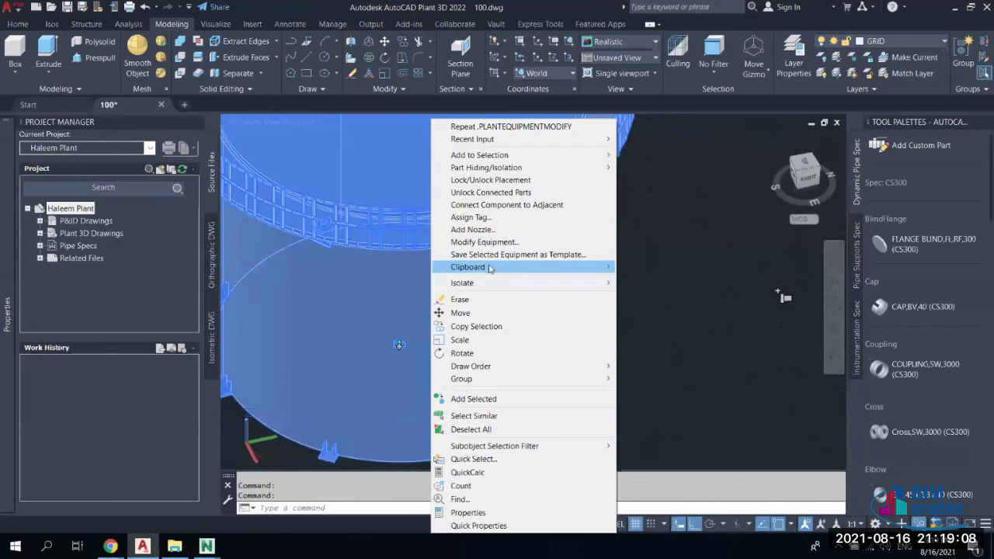
pyautogui.click(557, 243)
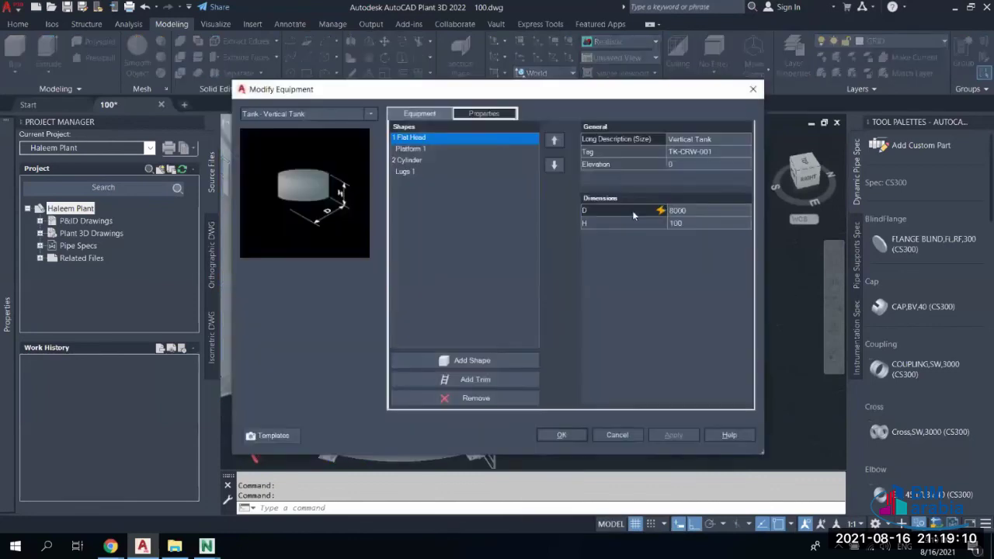
pyautogui.click(420, 160)
pyautogui.click(419, 149)
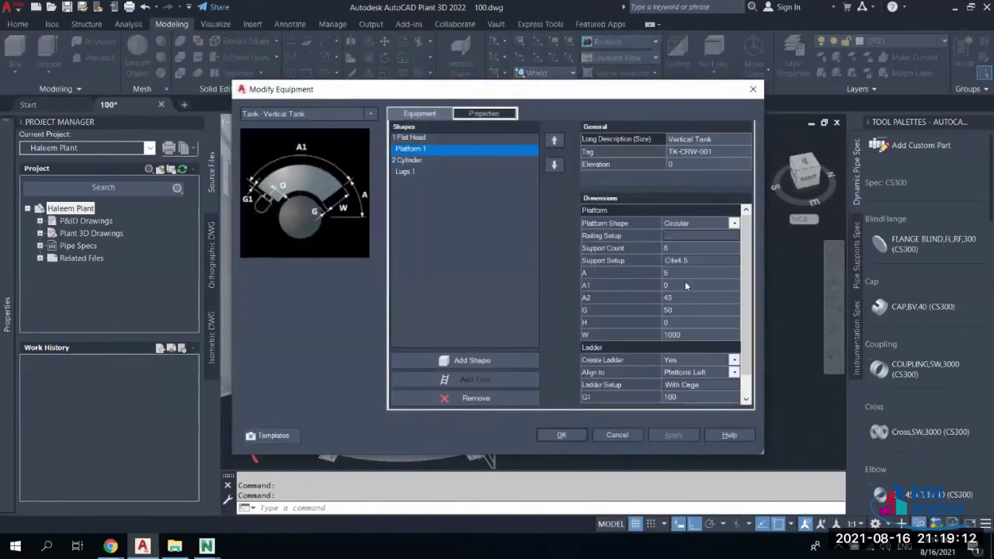
pyautogui.write('0')
pyautogui.click(436, 171)
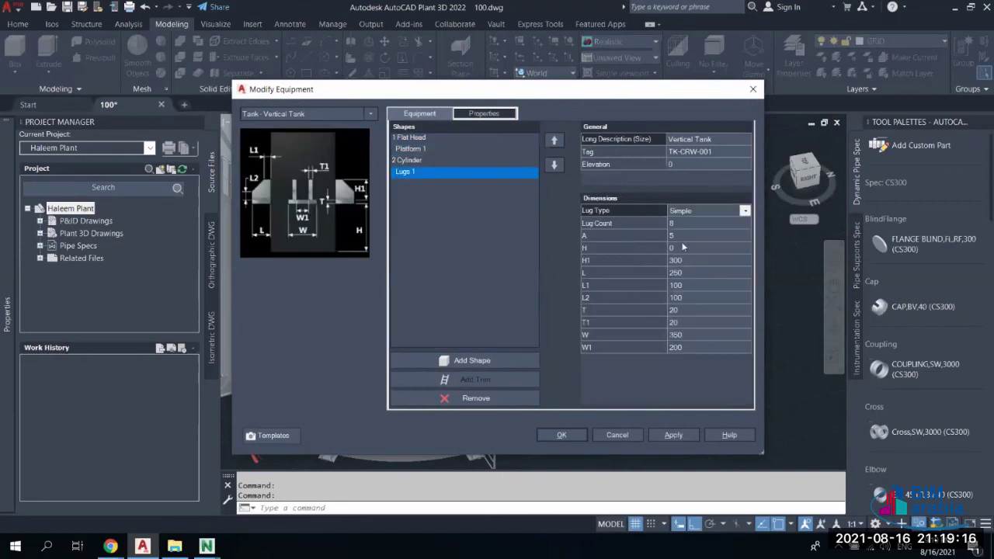
pyautogui.click(678, 235)
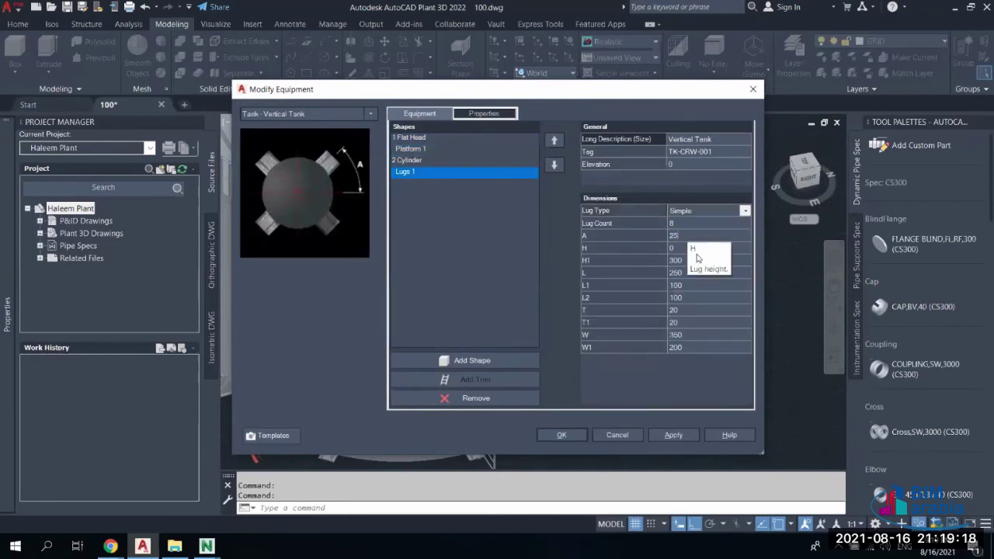
pyautogui.click(581, 435)
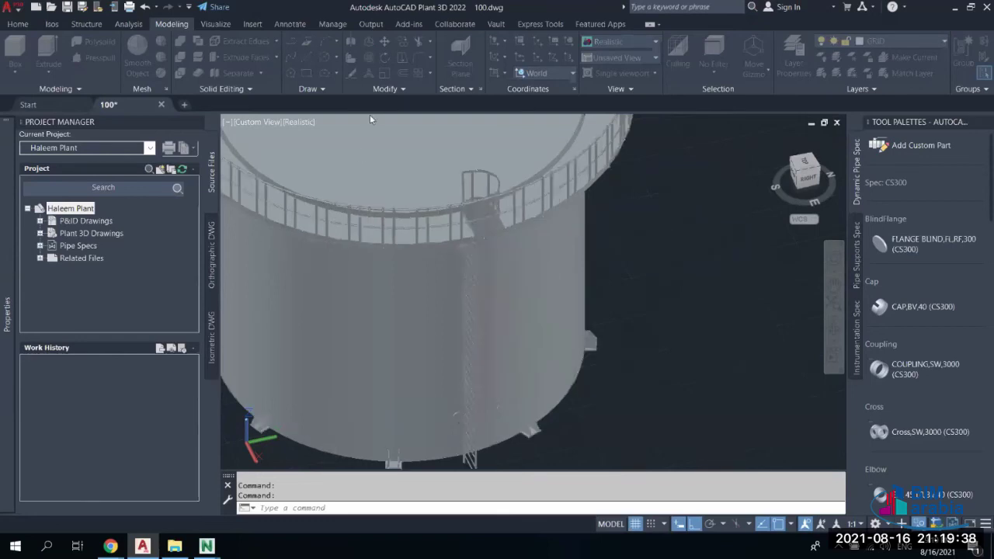
# Orbit, pan and zoom to inspect the tank's underside and ladder, then select the tank
pyautogui.scroll(5, 485, 388)
pyautogui.scroll(-3, 490, 372)
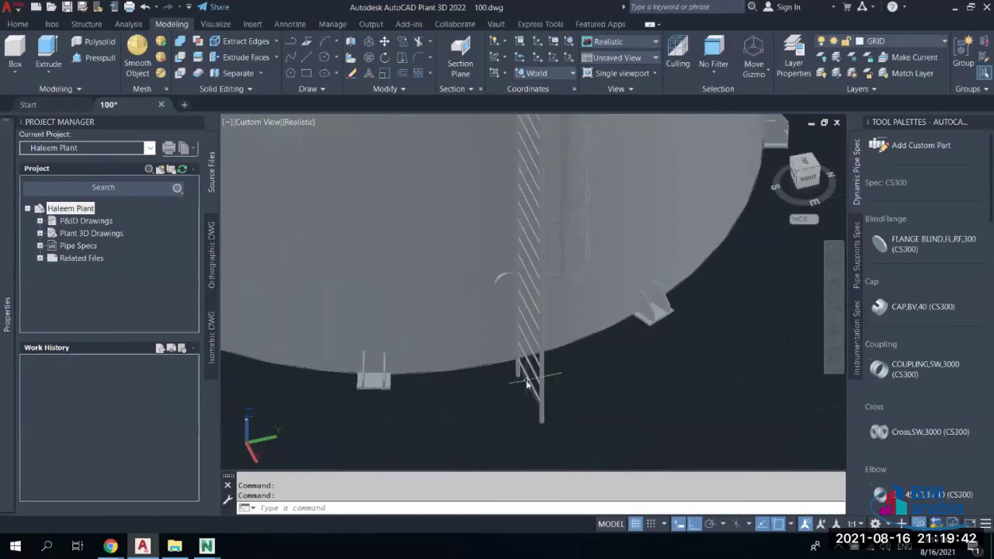
pyautogui.keyDown('shift'); pyautogui.moveTo(528, 373); pyautogui.dragTo(471, 359, button='middle'); pyautogui.keyUp('shift')
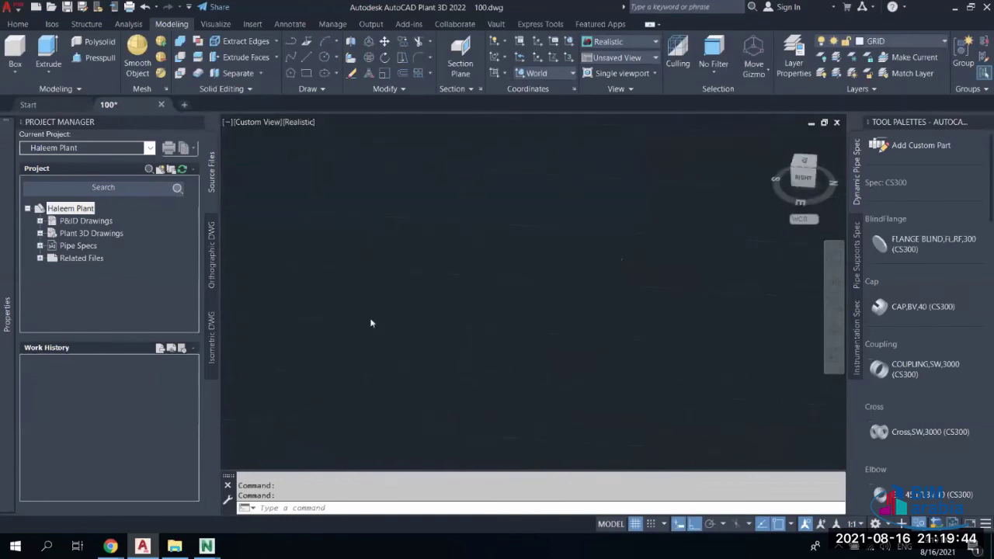
pyautogui.press('Escape')
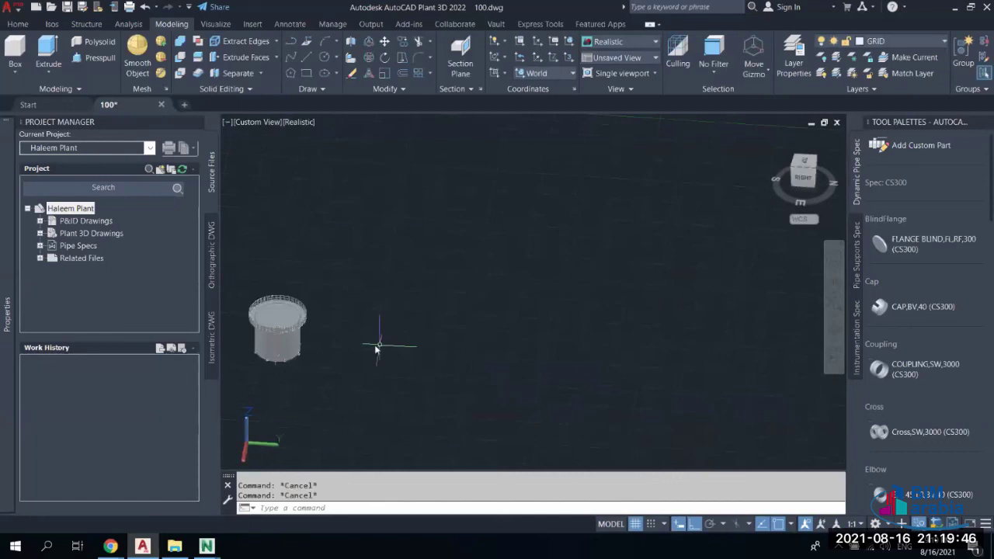
pyautogui.moveTo(382, 337); pyautogui.dragTo(522, 339, button='middle')
pyautogui.scroll(8, 441, 355)
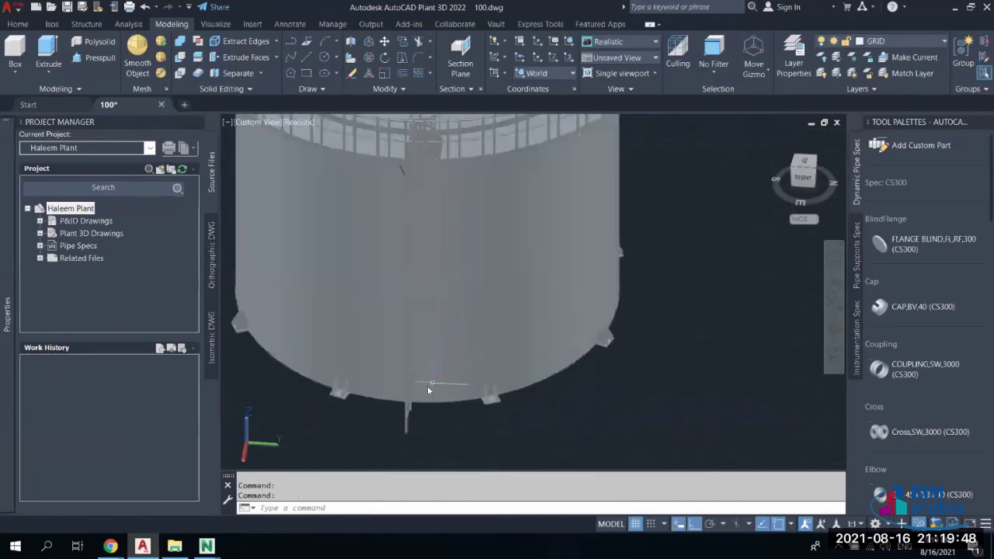
pyautogui.scroll(6, 438, 318)
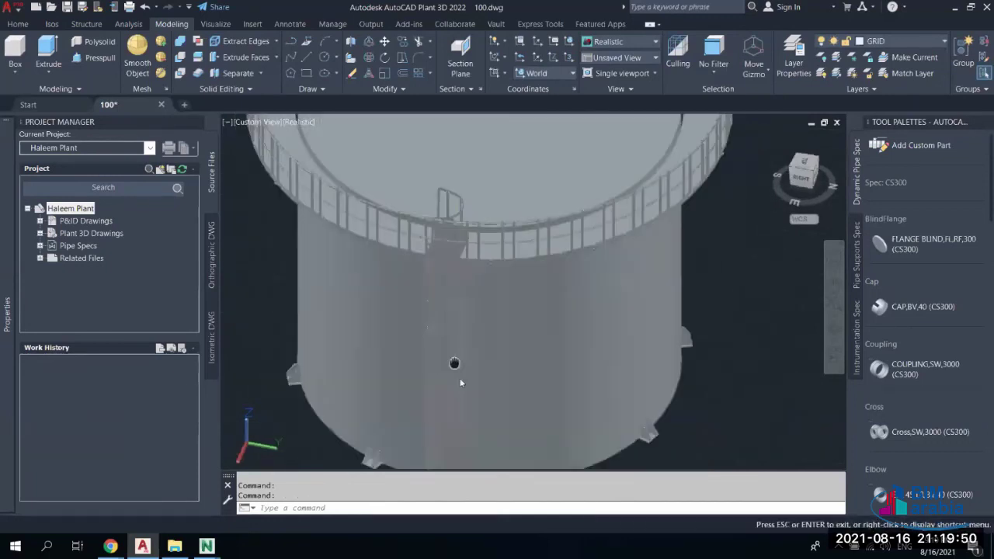
pyautogui.keyDown('shift'); pyautogui.moveTo(469, 331); pyautogui.dragTo(476, 326, button='middle'); pyautogui.keyUp('shift')
pyautogui.scroll(-8, 476, 326)
pyautogui.keyDown('shift'); pyautogui.moveTo(532, 298); pyautogui.dragTo(539, 274, button='middle'); pyautogui.keyUp('shift')
pyautogui.click(540, 279)
pyautogui.rightClick(526, 280)
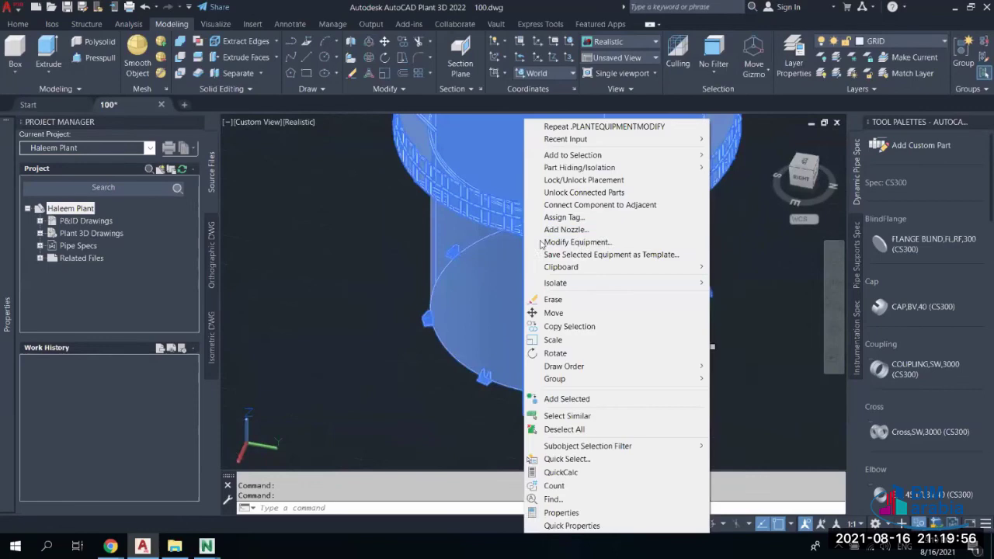
pyautogui.click(580, 242)
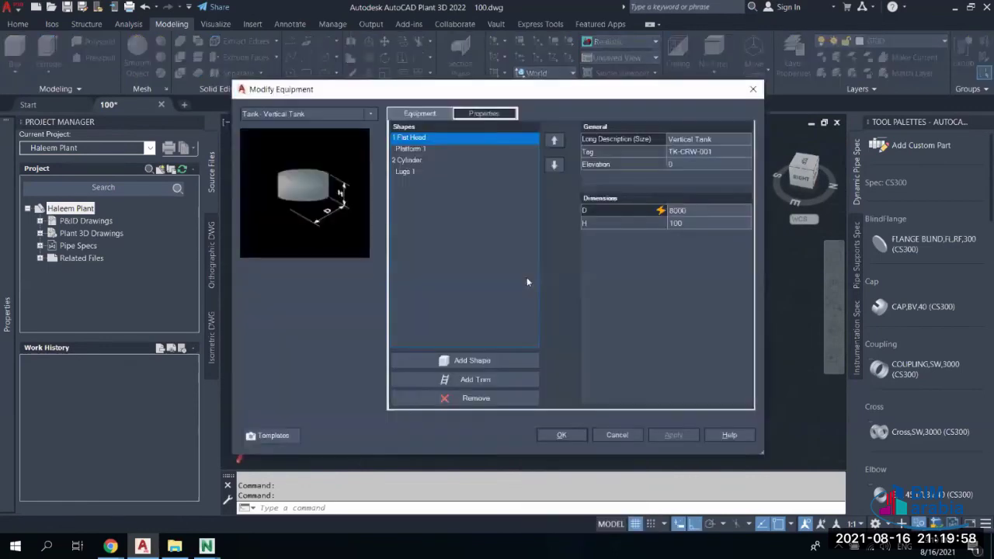
pyautogui.click(483, 114)
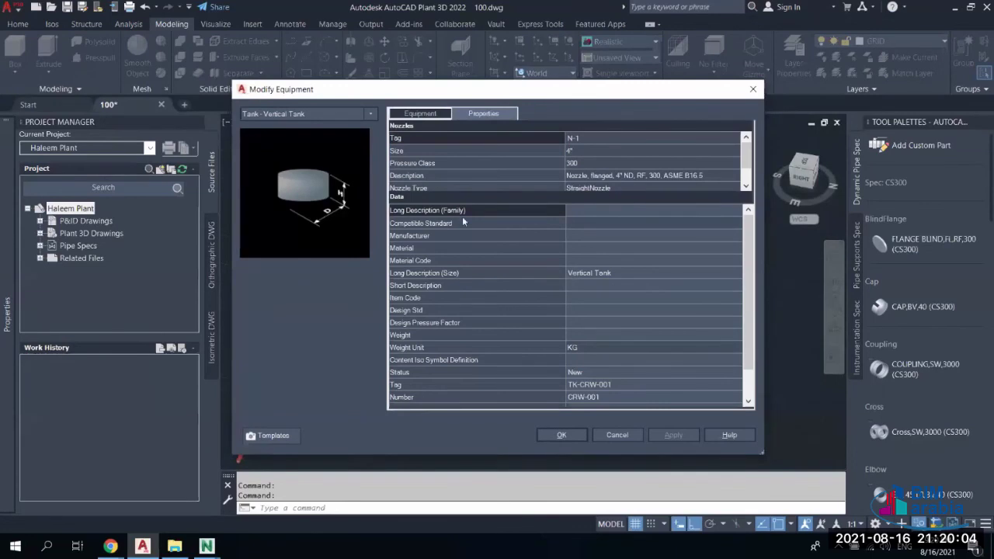
pyautogui.click(612, 225)
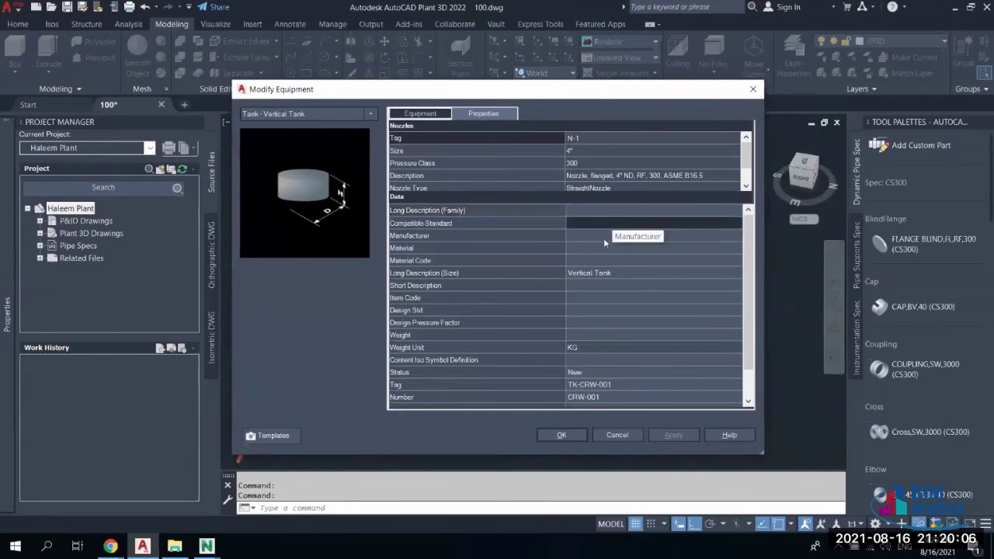
pyautogui.click(603, 237)
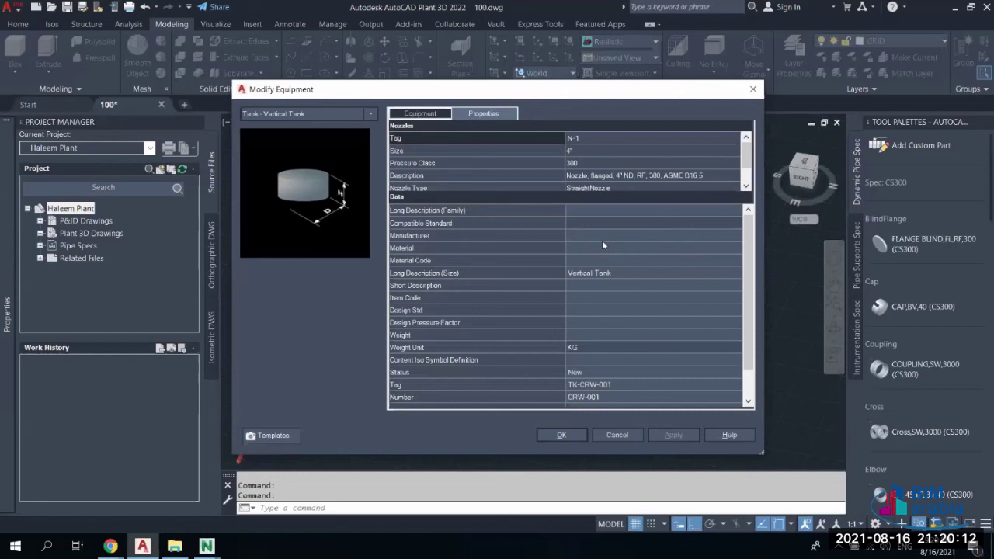
pyautogui.press('Return')
pyautogui.click(575, 274)
pyautogui.scroll(-1, 590, 313)
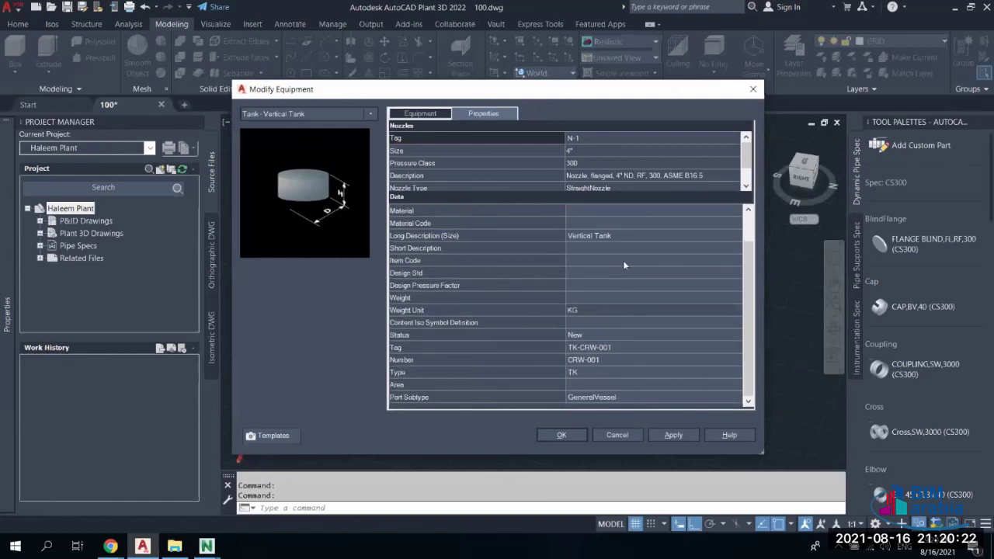
pyautogui.scroll(1, 624, 266)
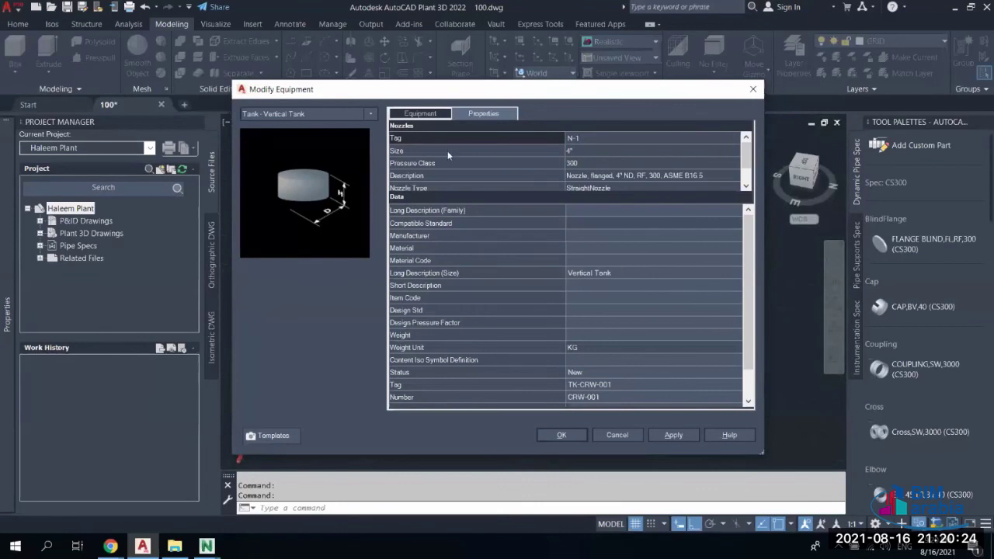
pyautogui.click(605, 171)
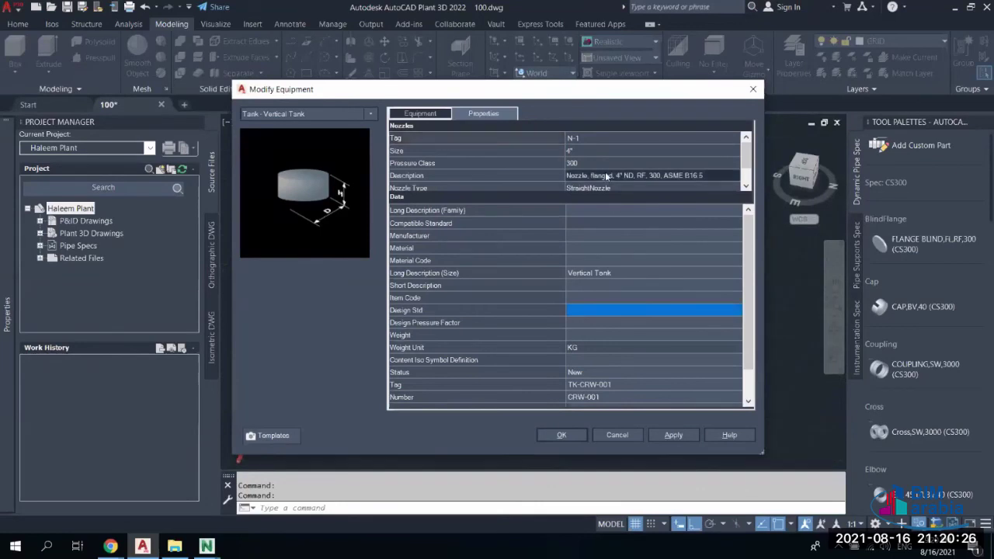
pyautogui.click(594, 151)
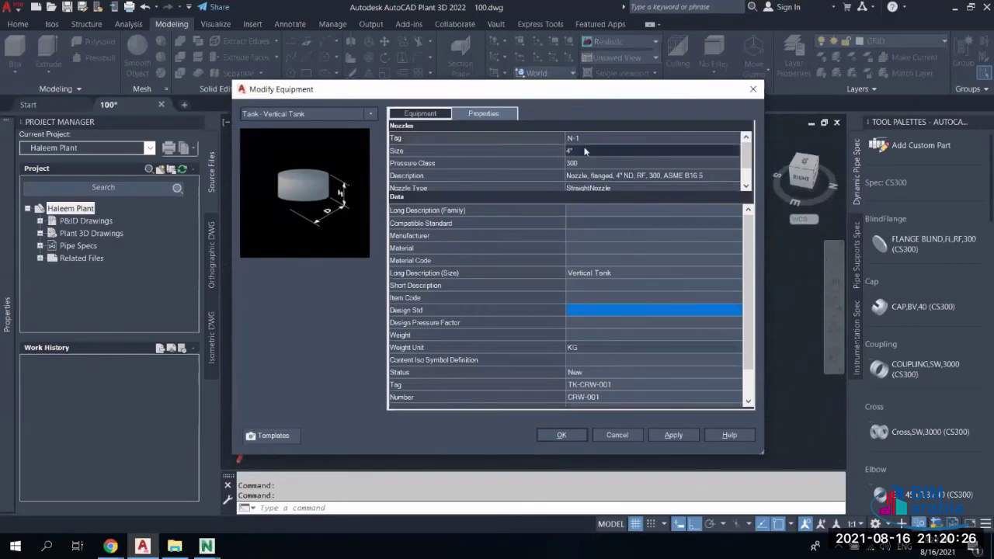
pyautogui.click(442, 115)
pyautogui.click(471, 115)
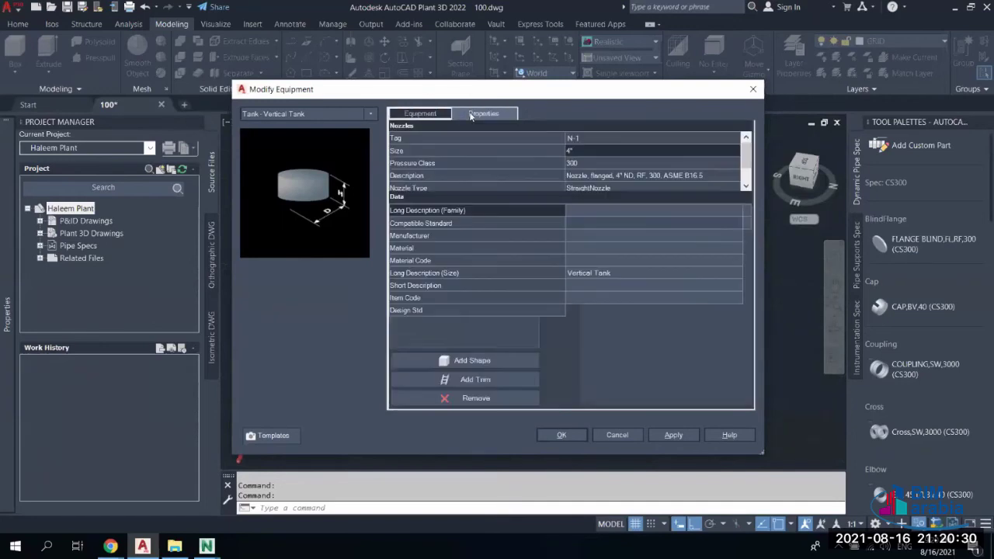
pyautogui.moveTo(744, 172); pyautogui.dragTo(746, 181)
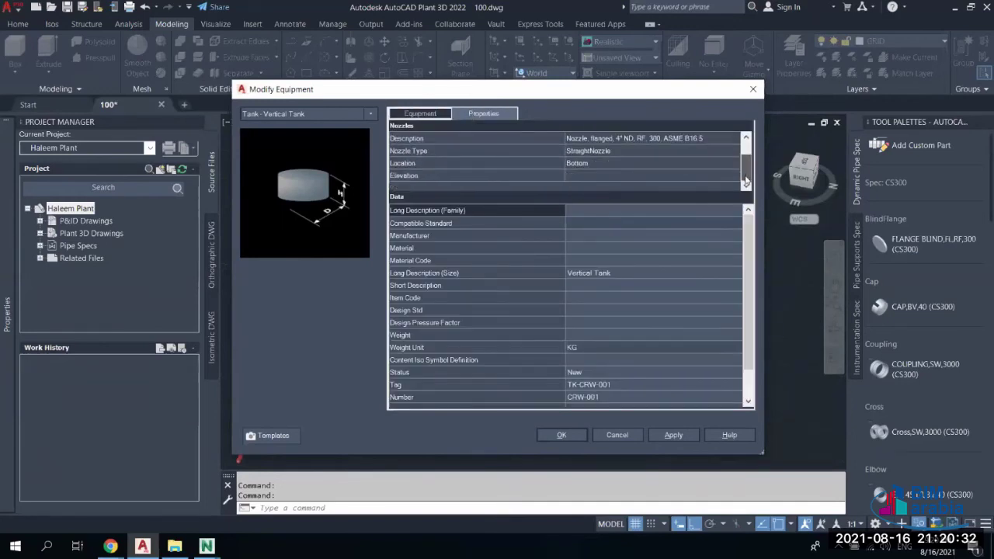
pyautogui.click(561, 436)
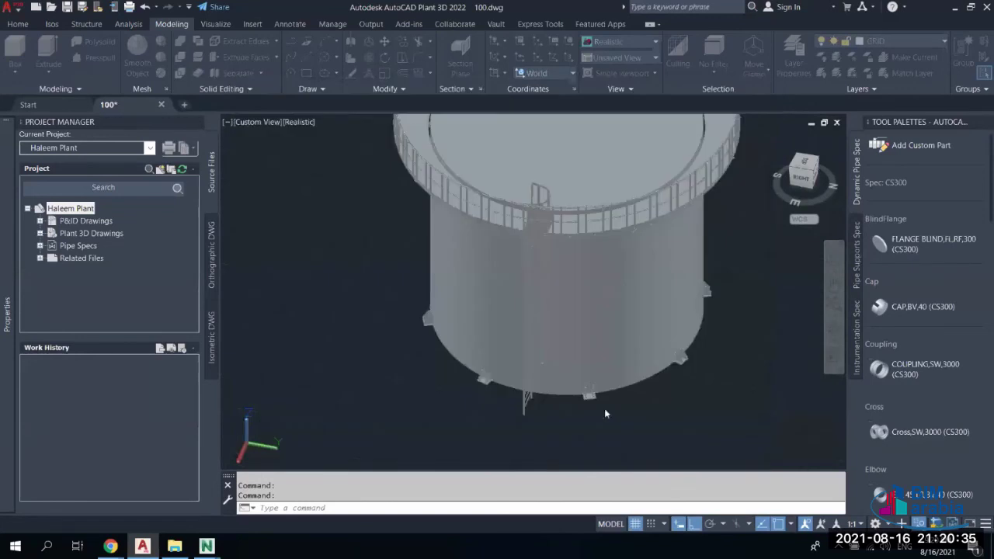
# Launch Add Nozzle on the tank and move its palette clear of the model
pyautogui.click(602, 322)
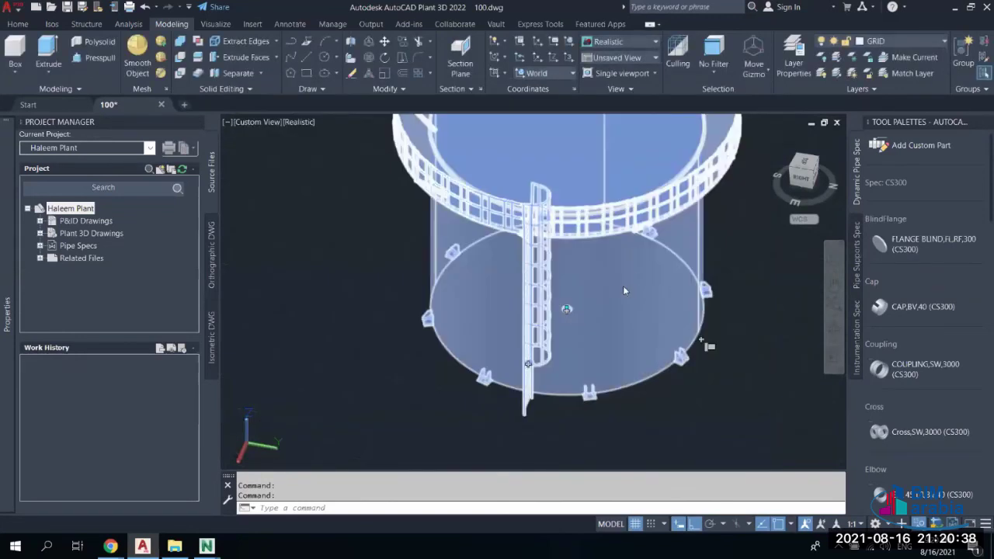
pyautogui.rightClick(623, 290)
pyautogui.click(659, 253)
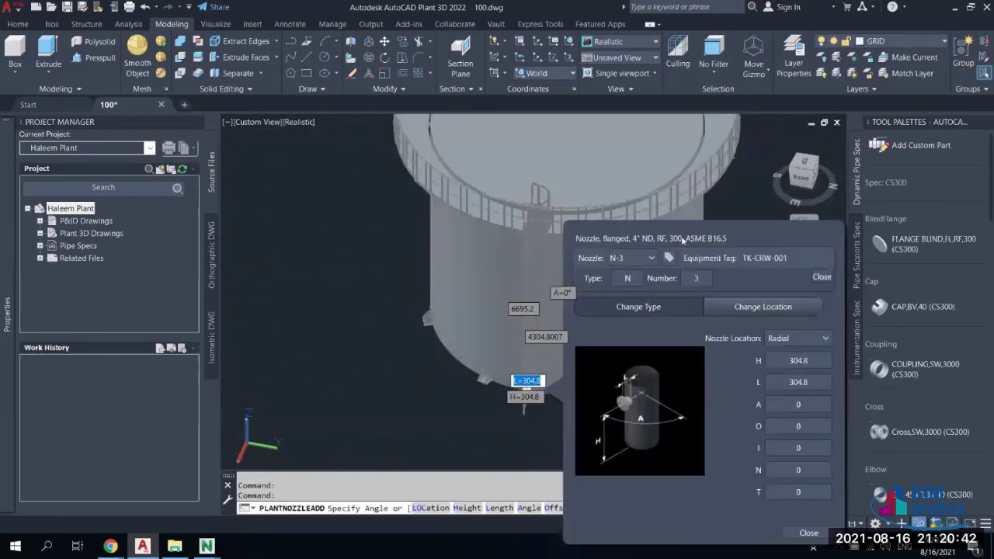
pyautogui.moveTo(683, 240); pyautogui.dragTo(291, 133)
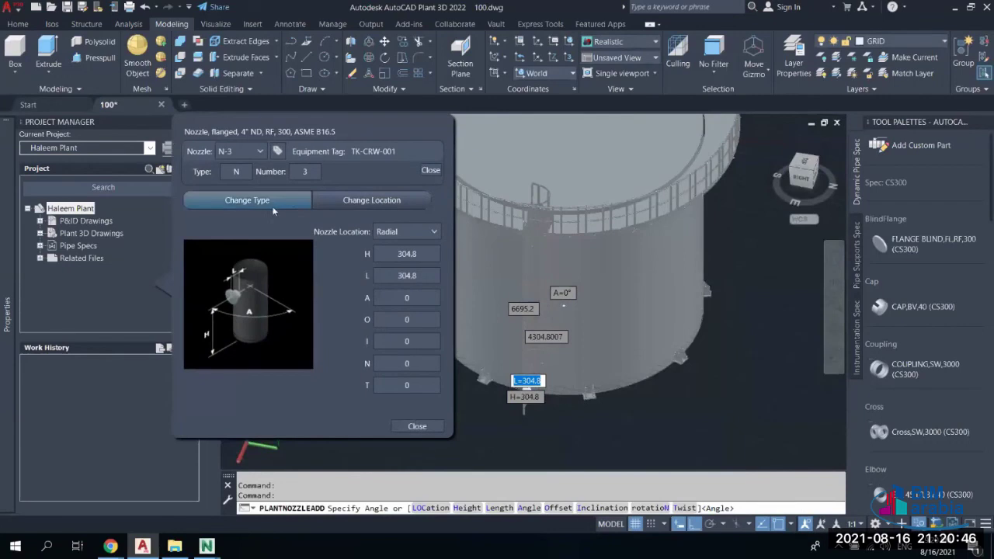
pyautogui.click(260, 153)
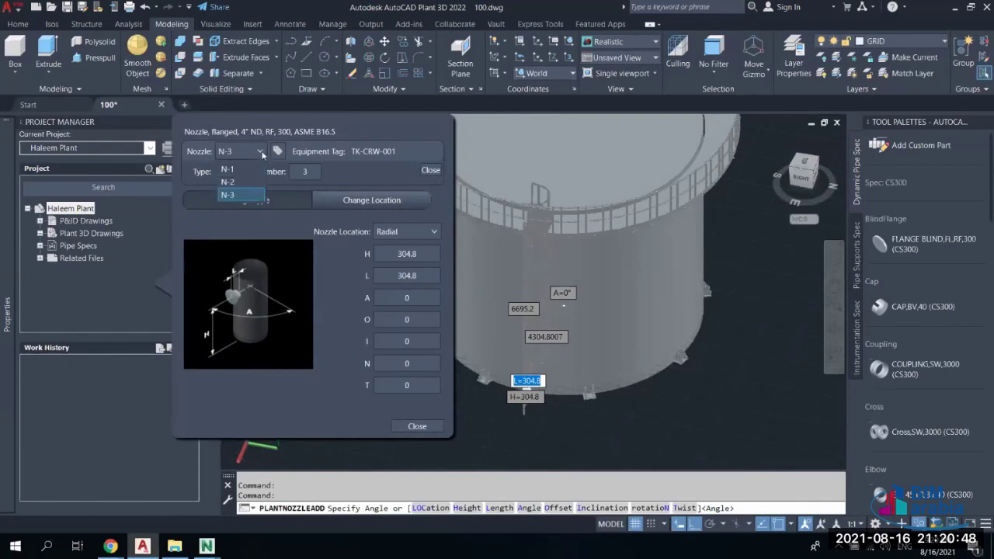
pyautogui.click(259, 154)
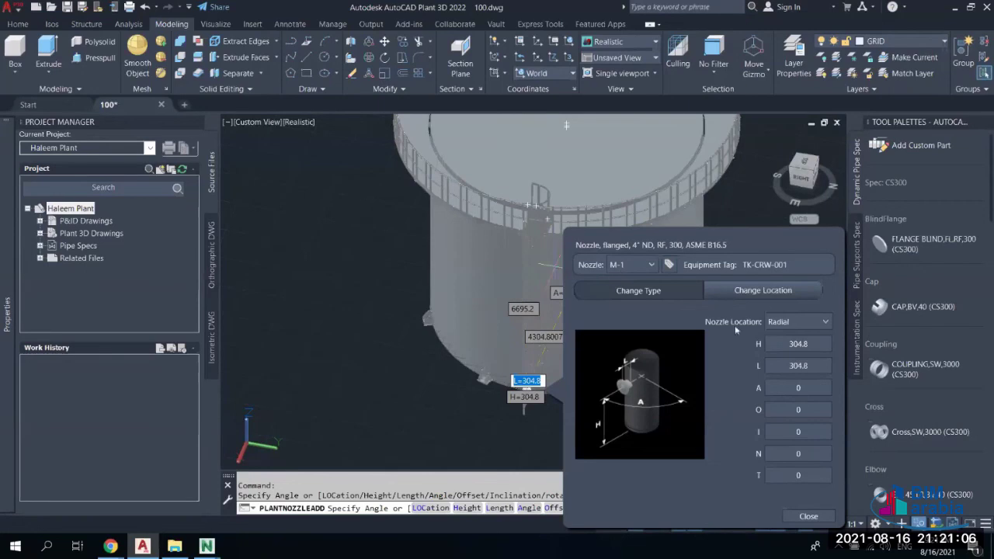
# Keep Nozzle Location at Radial and select the height H value for editing
pyautogui.click(795, 322)
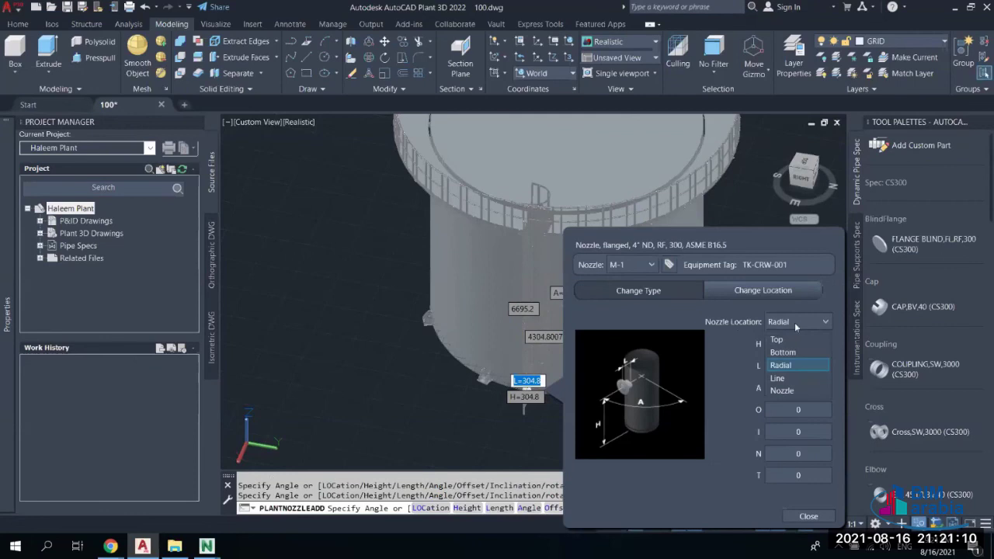
pyautogui.click(791, 365)
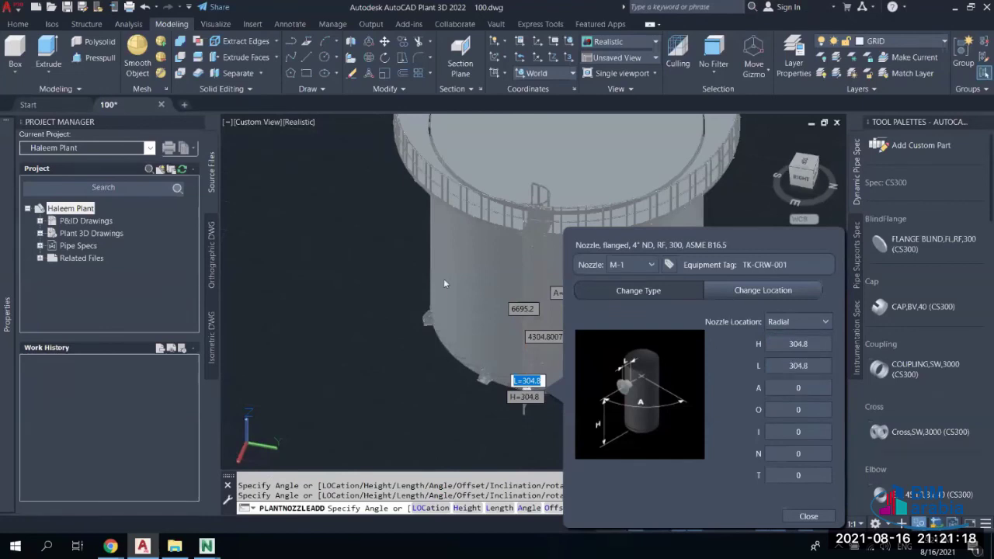
pyautogui.doubleClick(798, 345)
pyautogui.click(829, 342)
# Enter nozzle height H 600, length L 200 and angle A 45
pyautogui.moveTo(830, 342); pyautogui.dragTo(772, 350)
pyautogui.write('600')
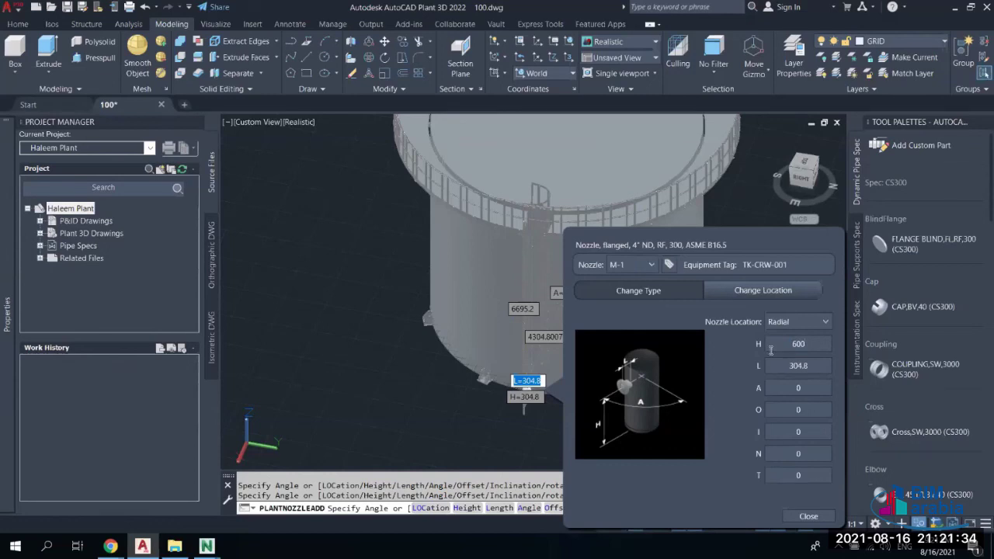
pyautogui.doubleClick(786, 371)
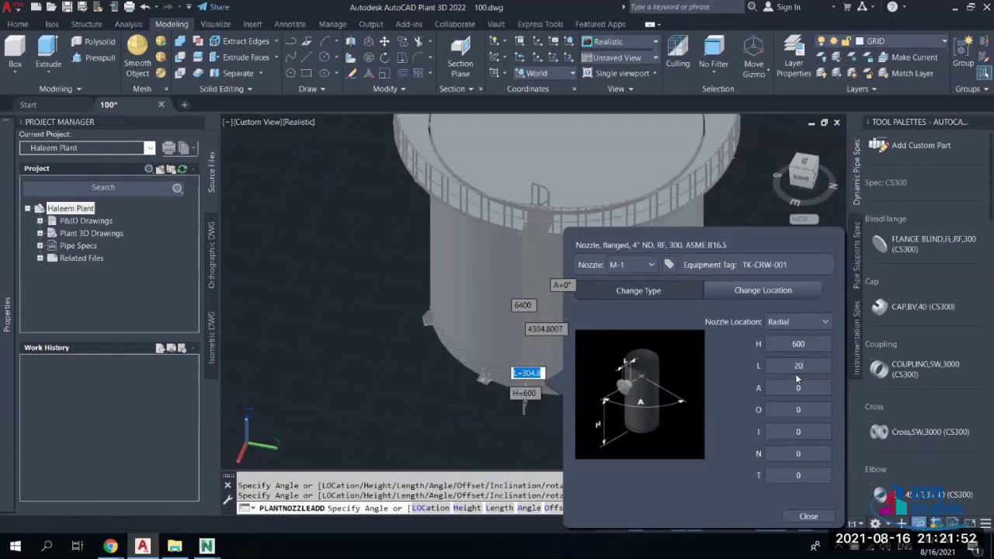
pyautogui.write('0')
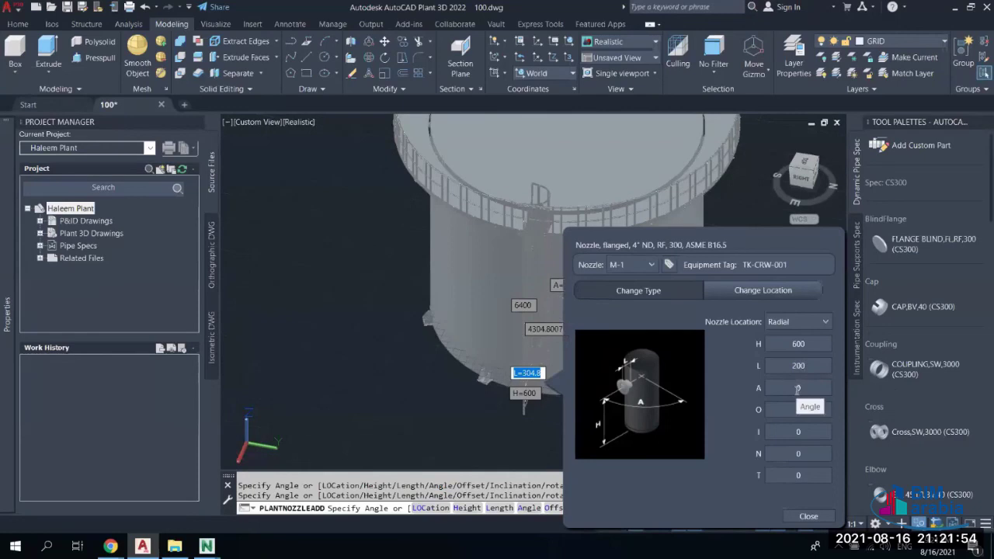
pyautogui.click(797, 388)
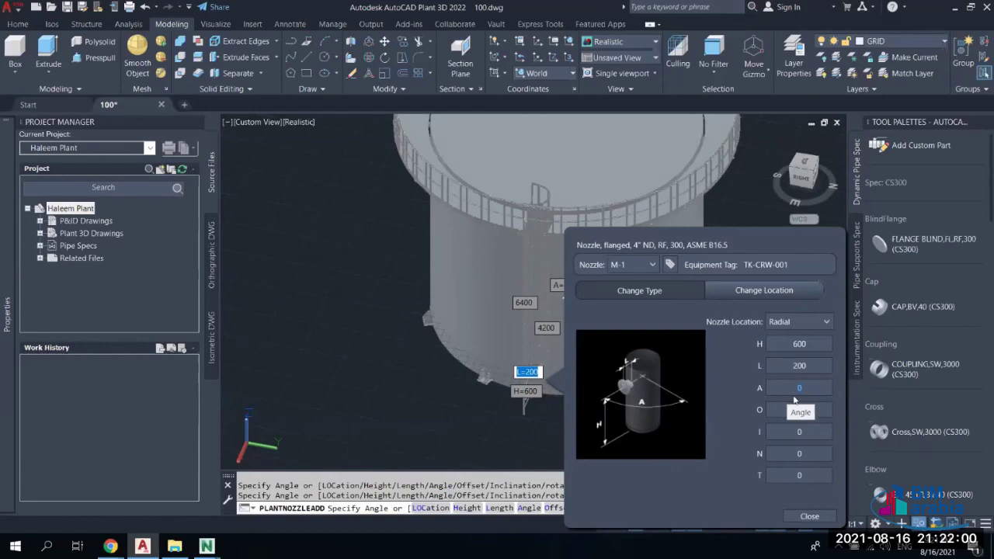
pyautogui.write('45')
pyautogui.click(797, 415)
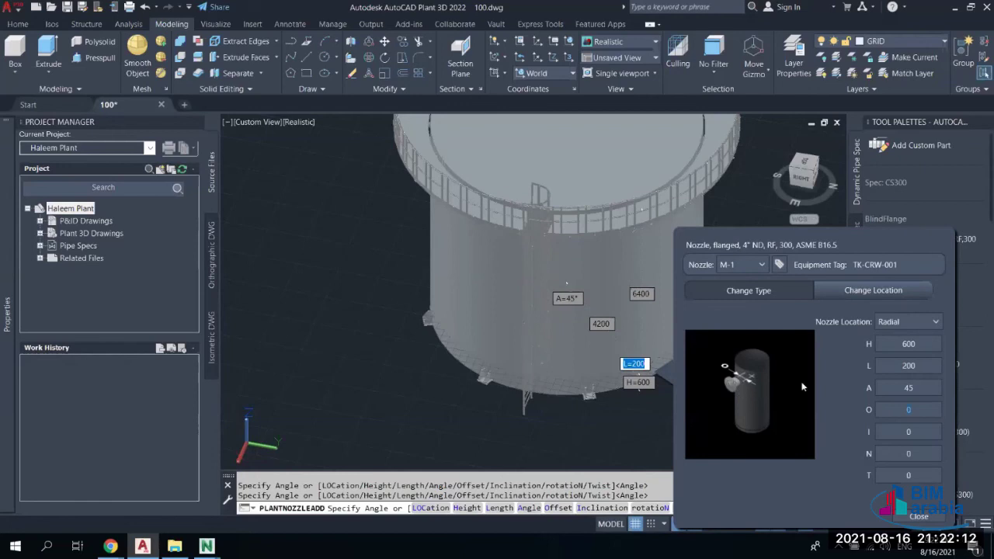
# Change the nozzle type to Manway, size 24", keeping the BV end type
pyautogui.click(918, 433)
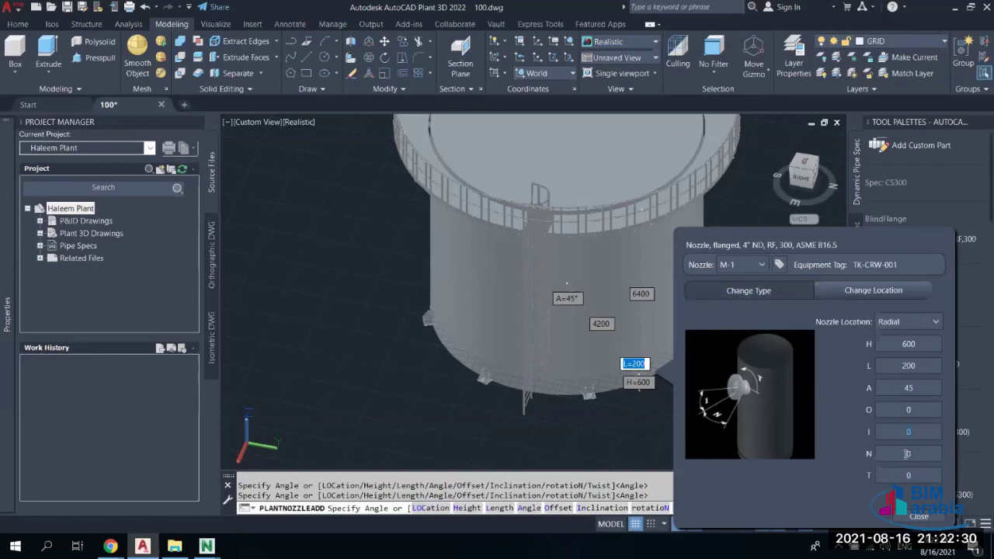
pyautogui.click(783, 295)
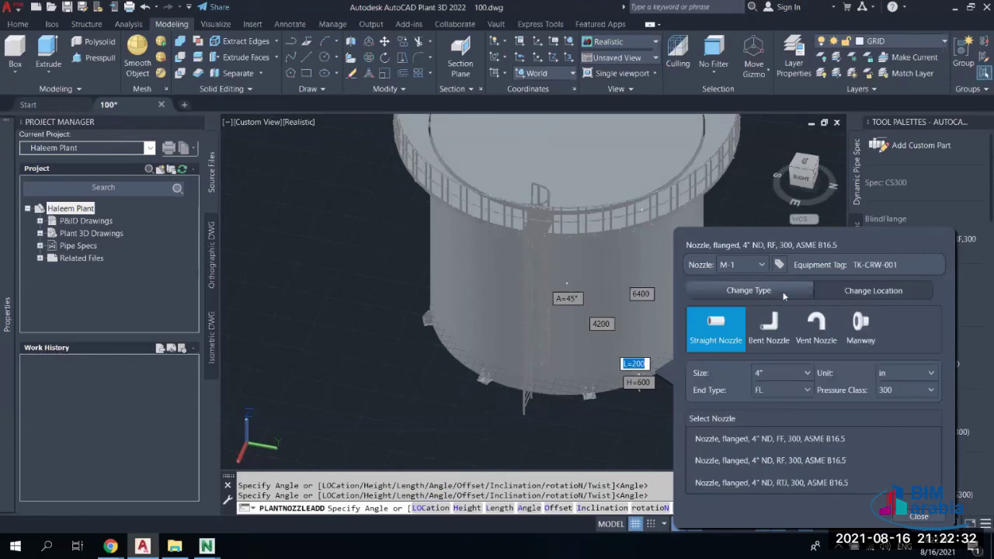
pyautogui.click(862, 333)
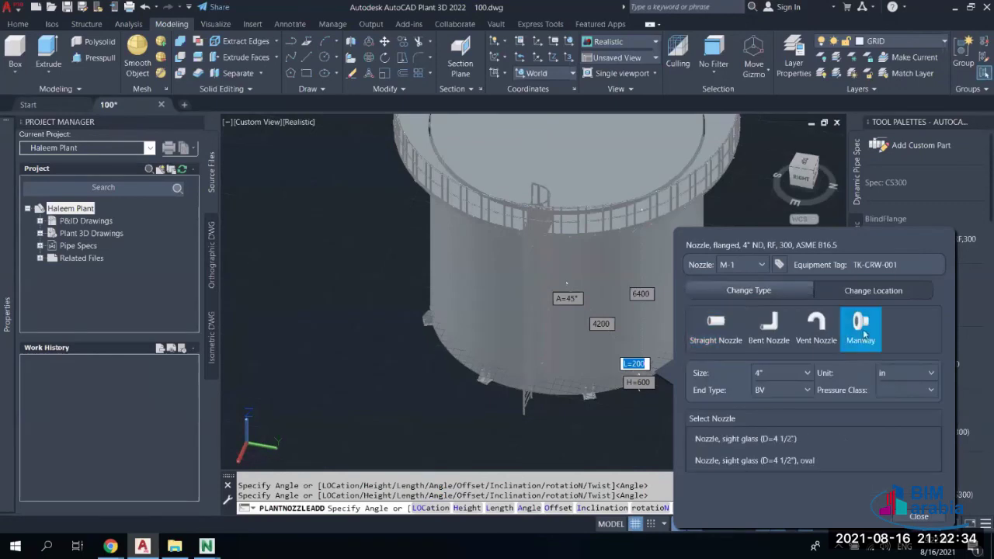
pyautogui.click(802, 374)
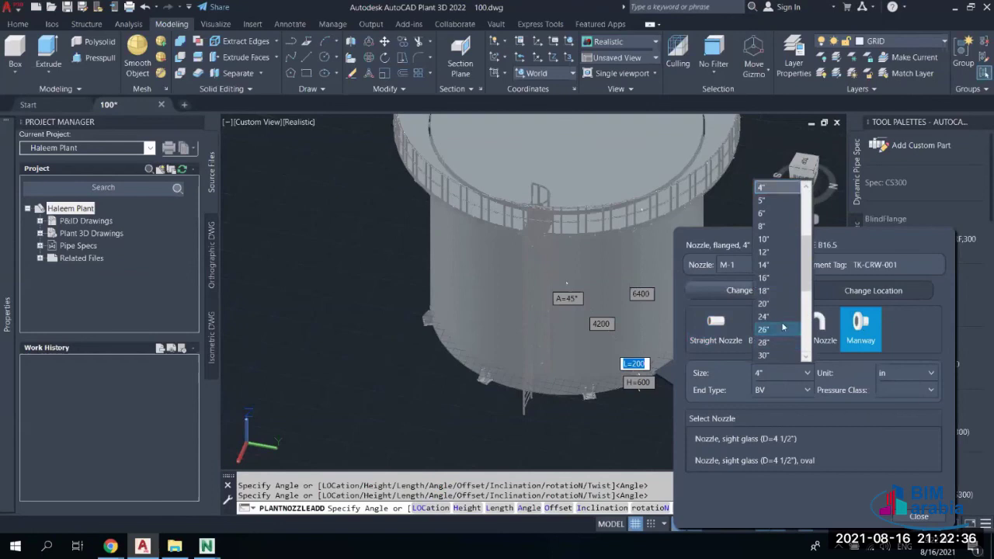
pyautogui.click(776, 316)
pyautogui.click(780, 390)
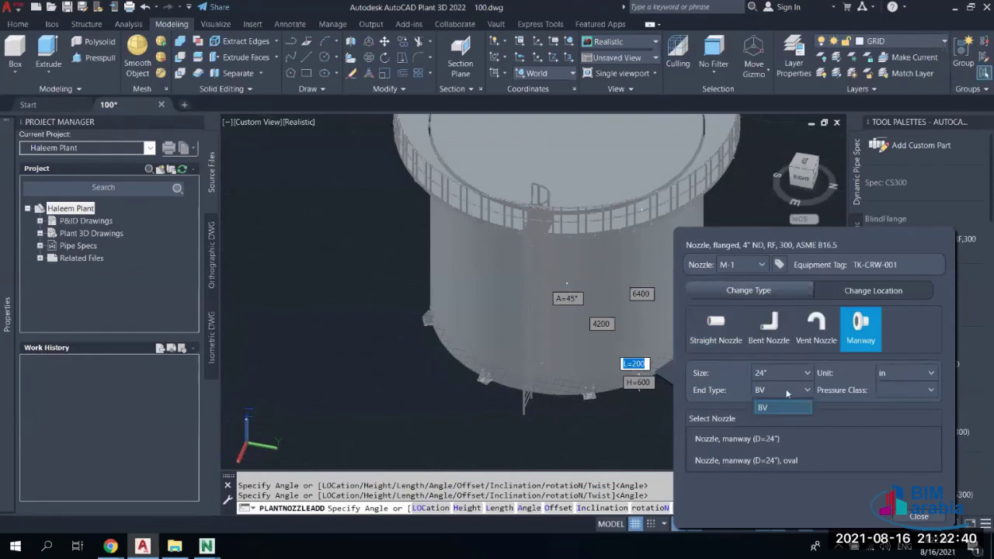
pyautogui.click(787, 394)
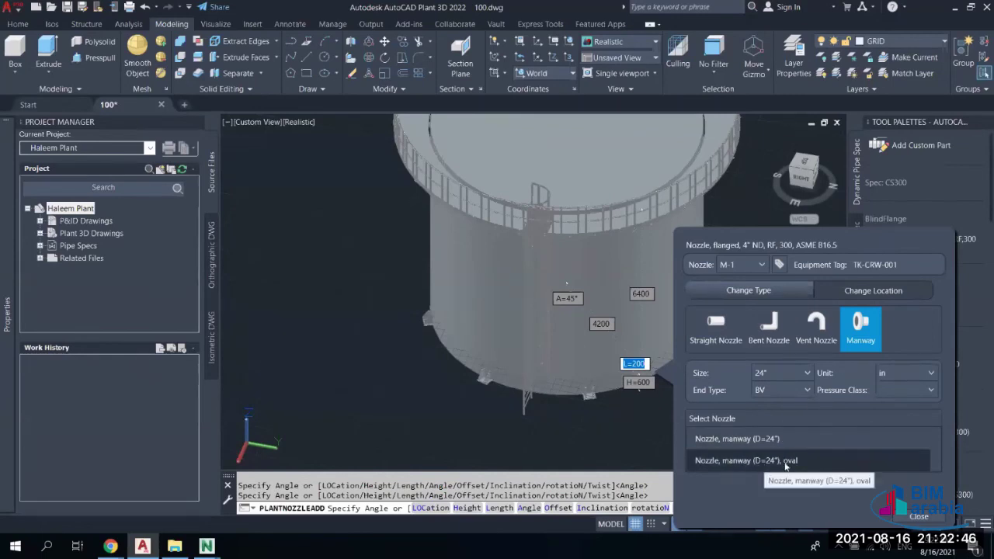
# Choose Nozzle, manway (D=24"), keep inches, and finish placing the manway
pyautogui.click(771, 441)
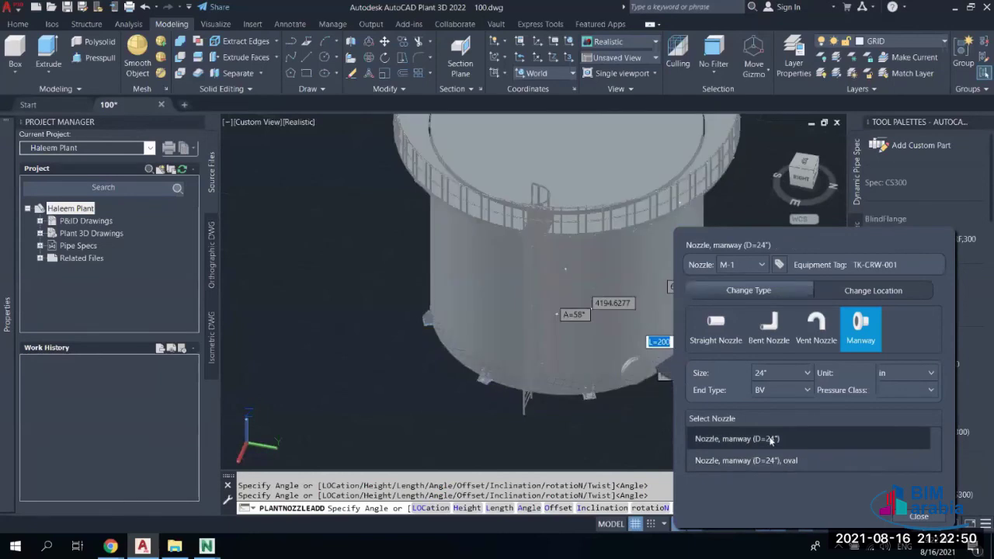
pyautogui.click(773, 440)
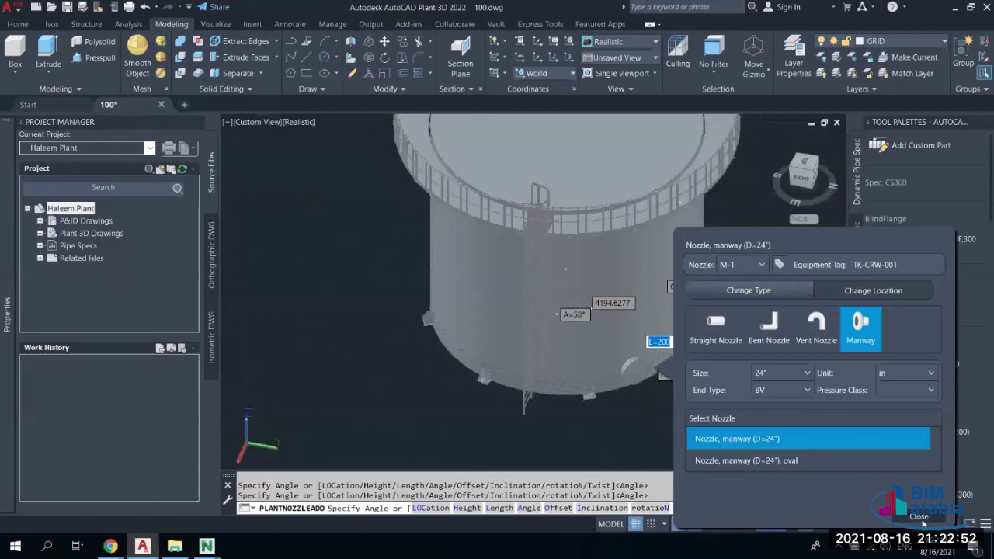
pyautogui.click(776, 441)
pyautogui.click(931, 374)
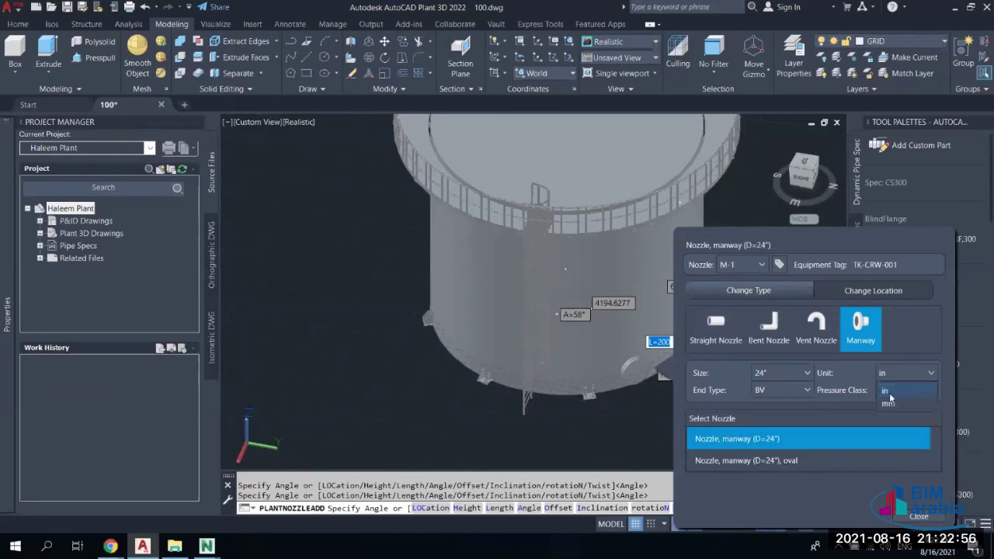
pyautogui.click(893, 392)
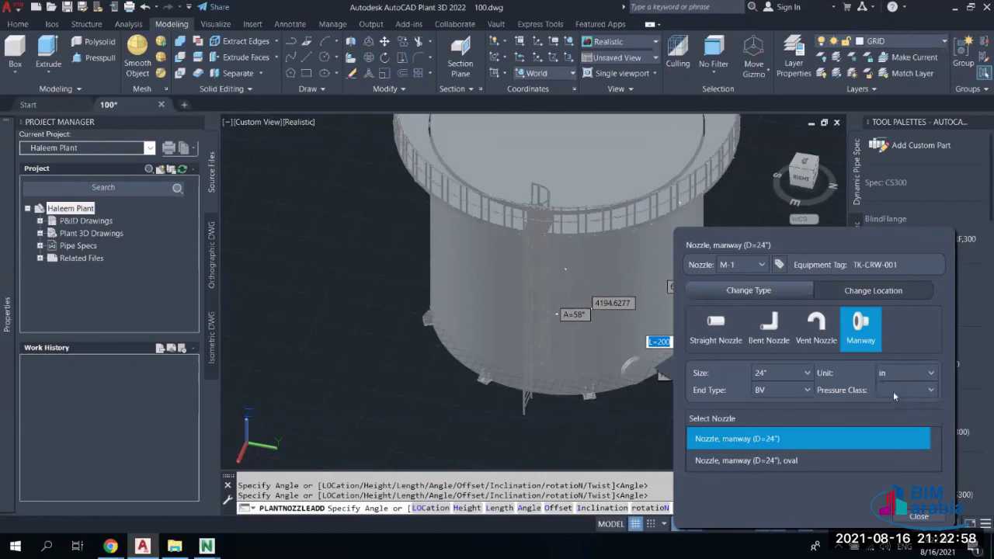
pyautogui.click(894, 393)
pyautogui.click(888, 388)
pyautogui.click(919, 515)
# Finish placing the 24" manway on the tank shell and end the nozzle command
pyautogui.scroll(3, 636, 372)
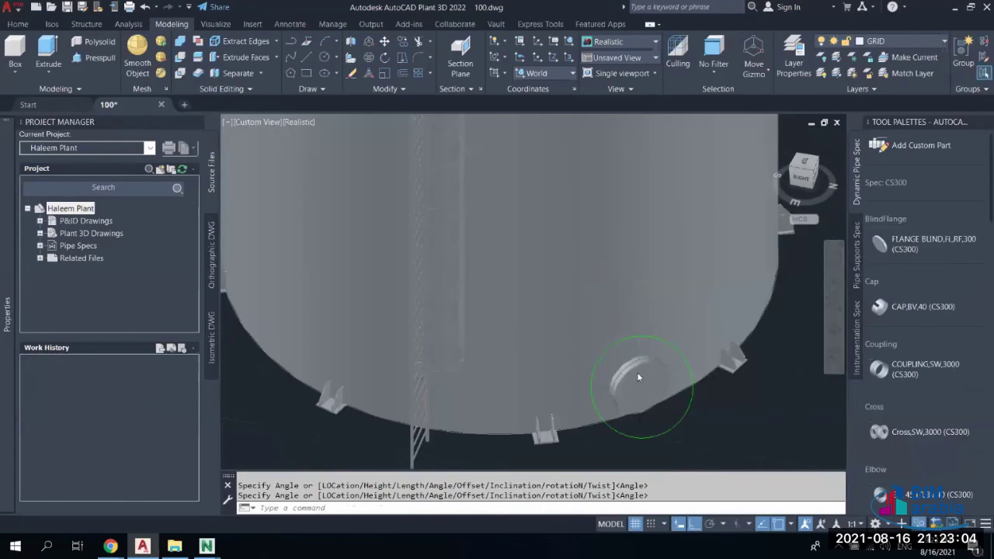
pyautogui.scroll(5, 637, 372)
pyautogui.press('Escape')
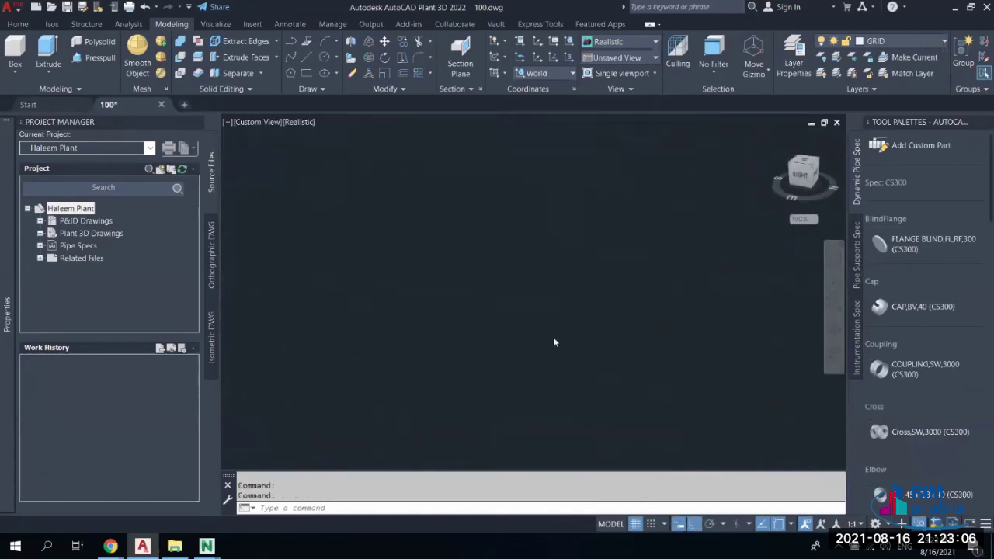
pyautogui.scroll(-4, 427, 322)
# Select the tank and manway M-1, and reopen the manway's nozzle settings
pyautogui.click(513, 211)
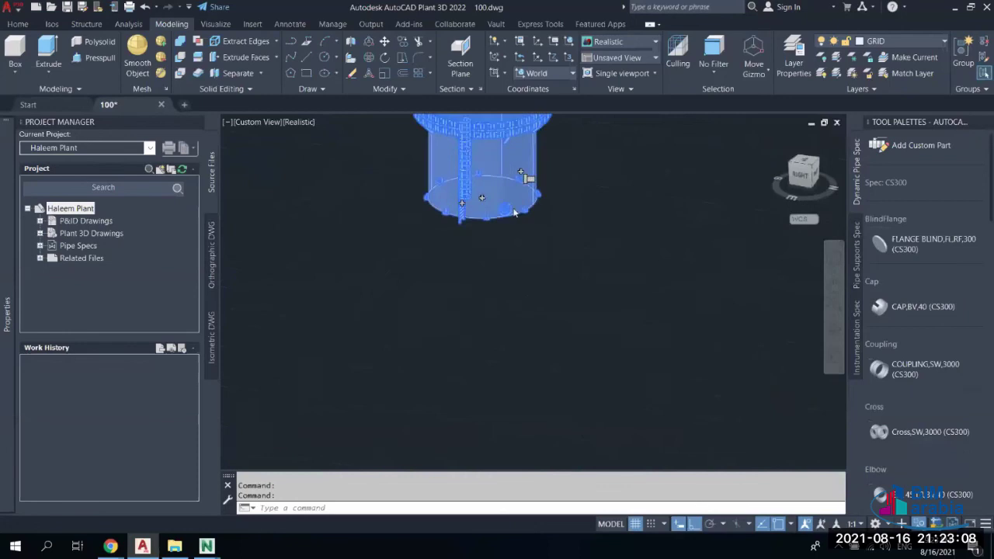
pyautogui.scroll(5, 520, 190)
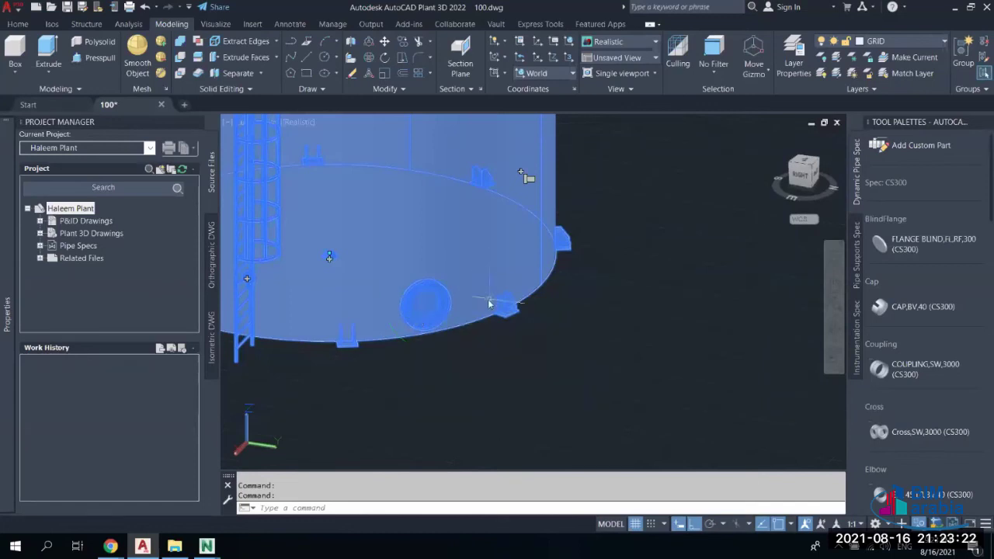
pyautogui.press('Escape')
pyautogui.press('Escape')
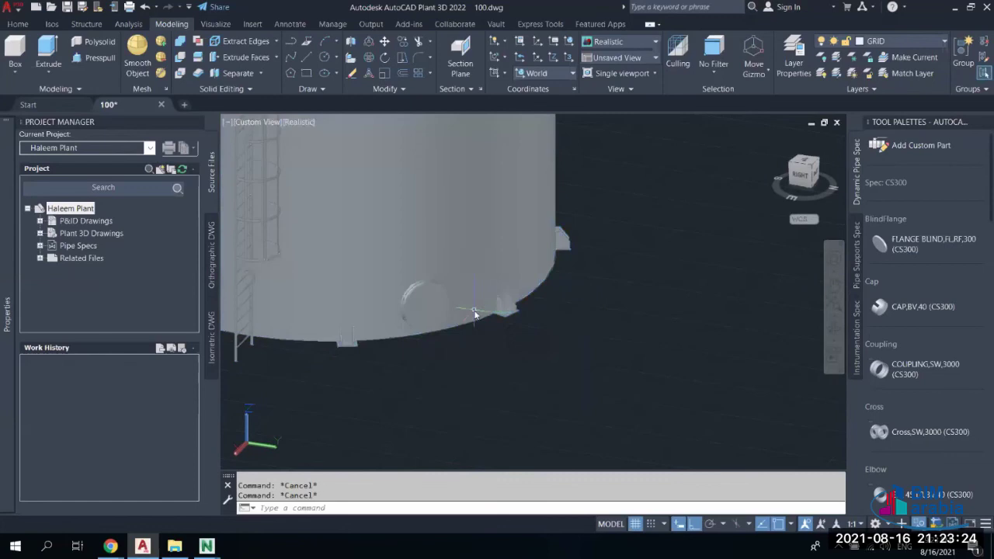
pyautogui.click(427, 307)
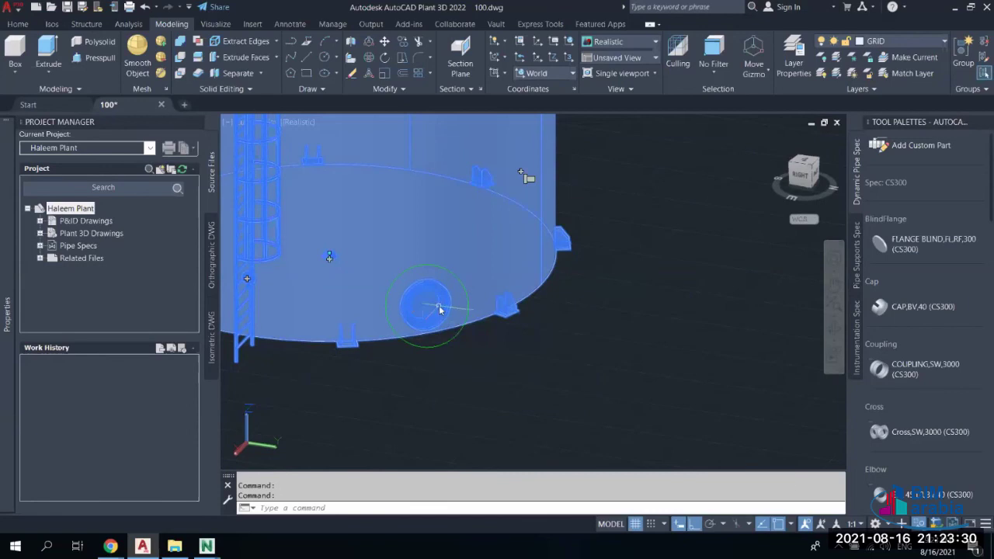
pyautogui.keyDown('ctrl'); pyautogui.click(440, 310); pyautogui.keyUp('ctrl')
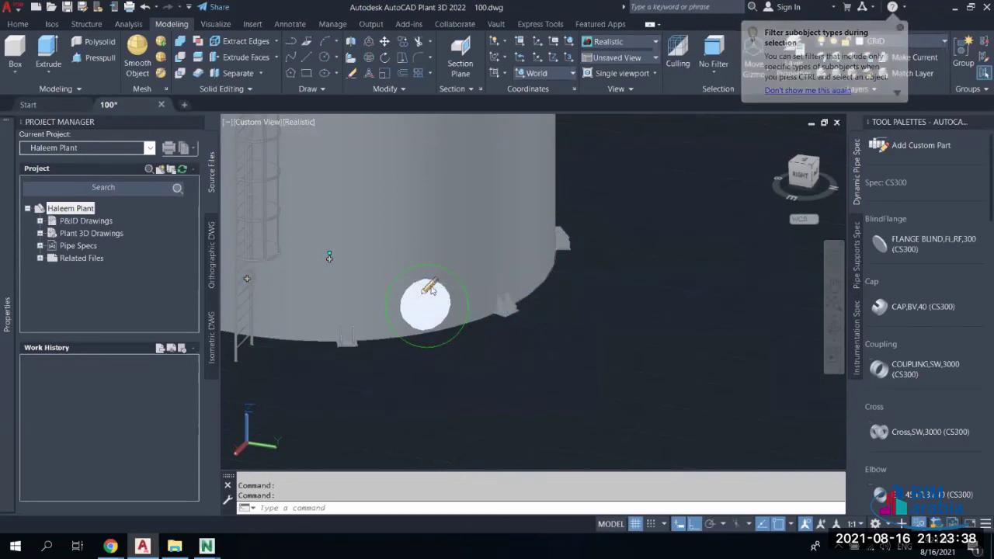
pyautogui.click(431, 287)
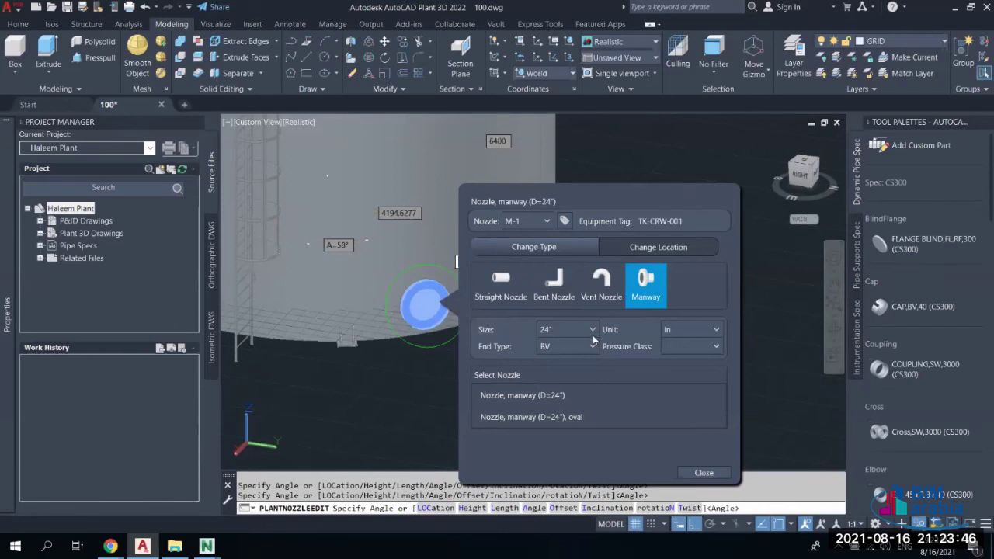
# Switch manway M-1 to the oval 24" manway and close the nozzle editor
pyautogui.click(574, 419)
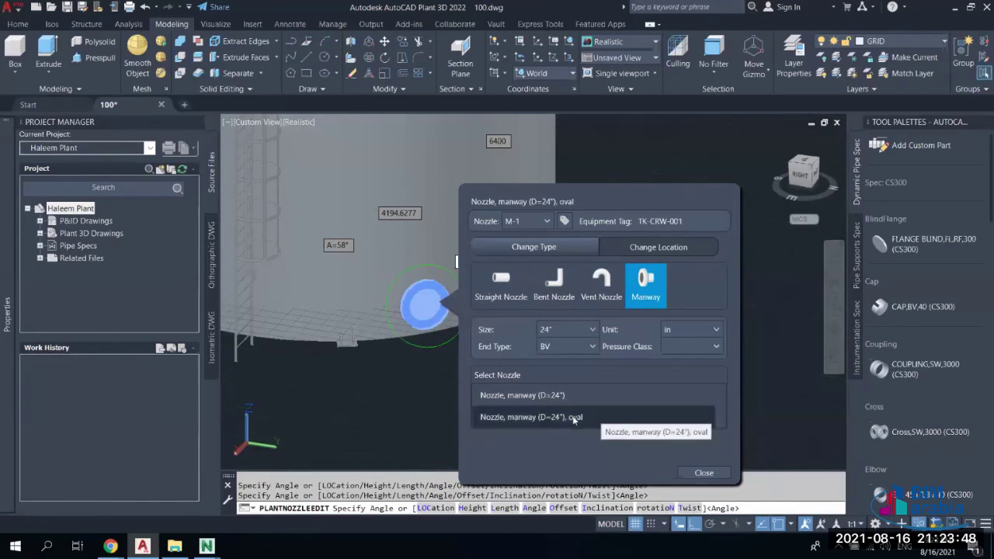
pyautogui.click(702, 472)
pyautogui.click(425, 292)
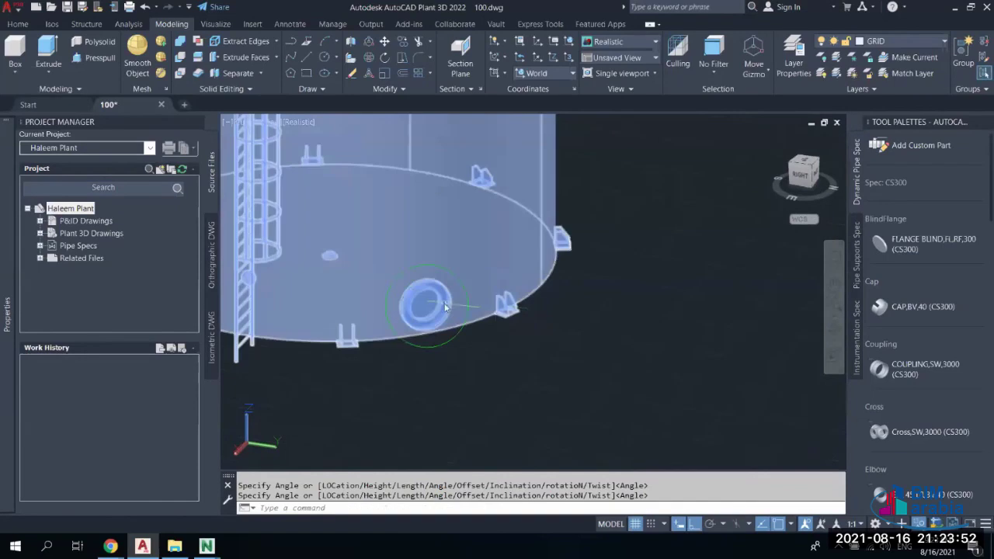
pyautogui.press('Escape')
# Reselect the tank and cancel an accidental pipe route from the small shell nozzle
pyautogui.click(331, 257)
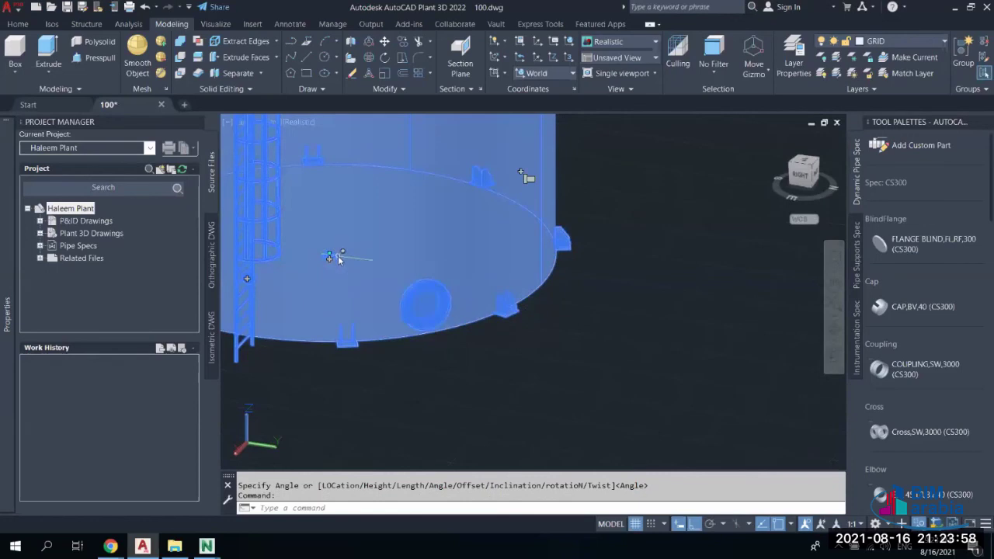
pyautogui.click(330, 257)
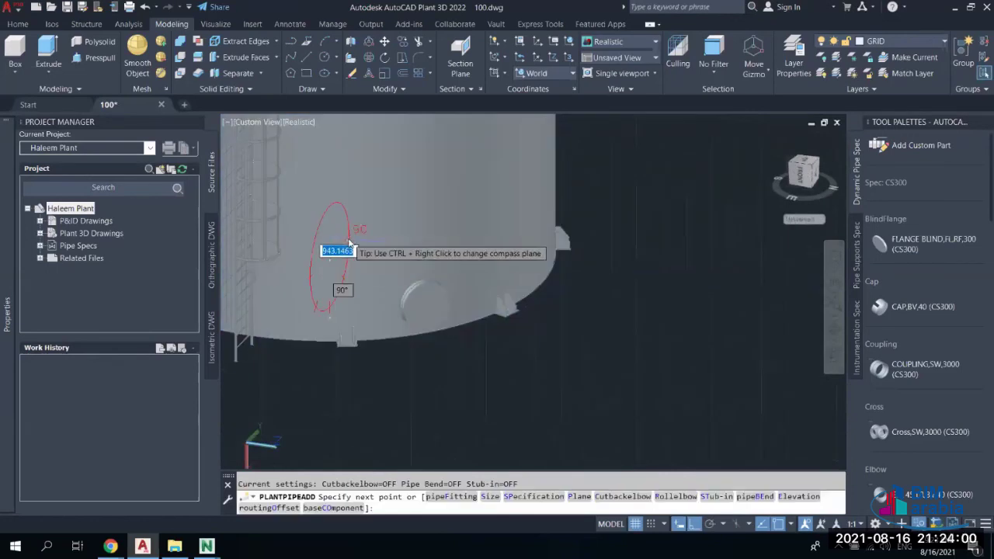
pyautogui.press('Escape')
pyautogui.press('Escape')
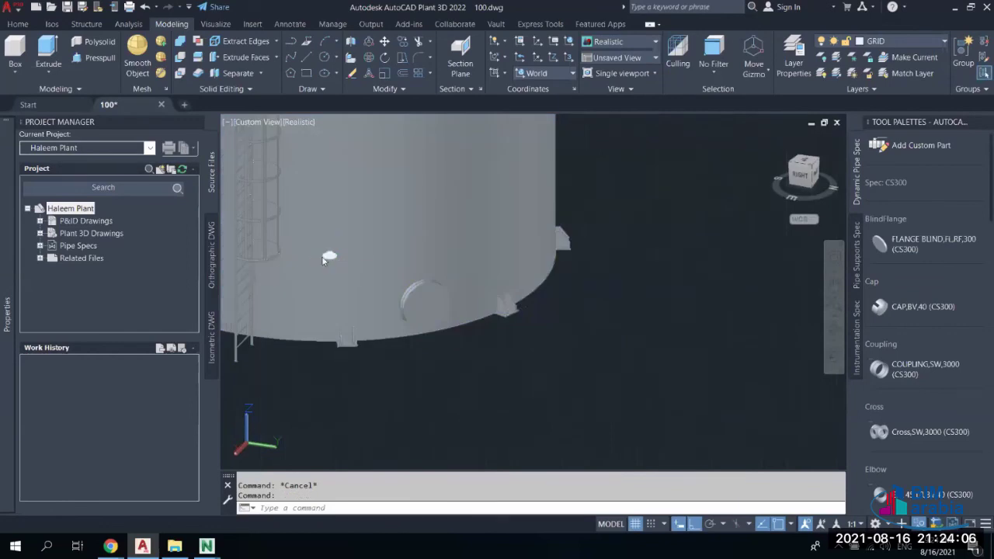
# Open nozzle N-1's 4" flanged class-300 settings, check its tag type and number, and show its location
pyautogui.doubleClick(325, 260)
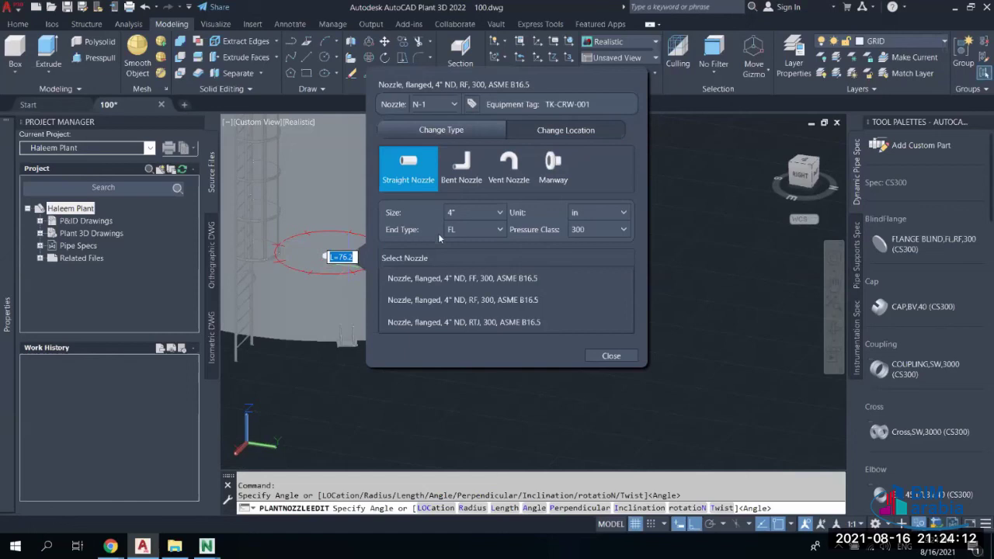
pyautogui.click(473, 104)
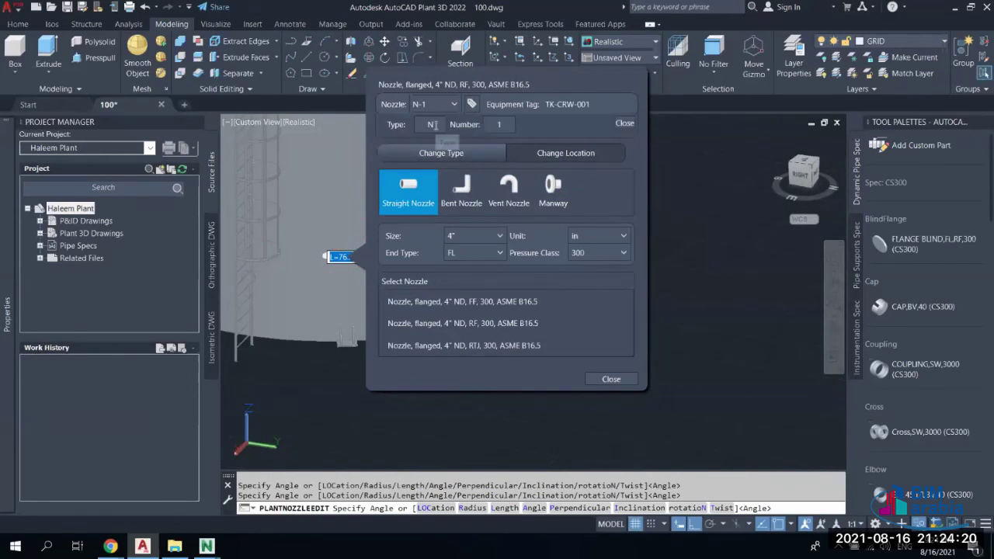
pyautogui.click(496, 123)
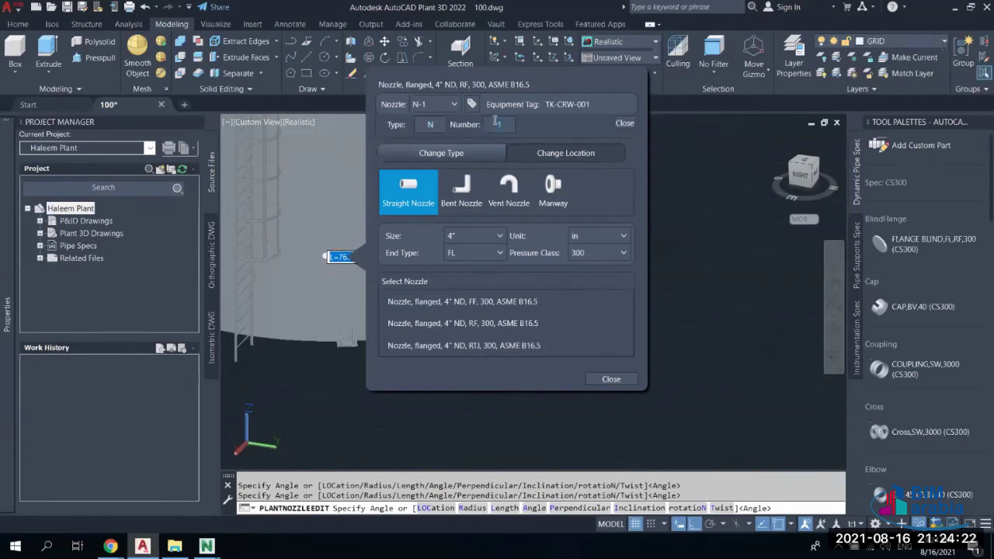
pyautogui.click(624, 124)
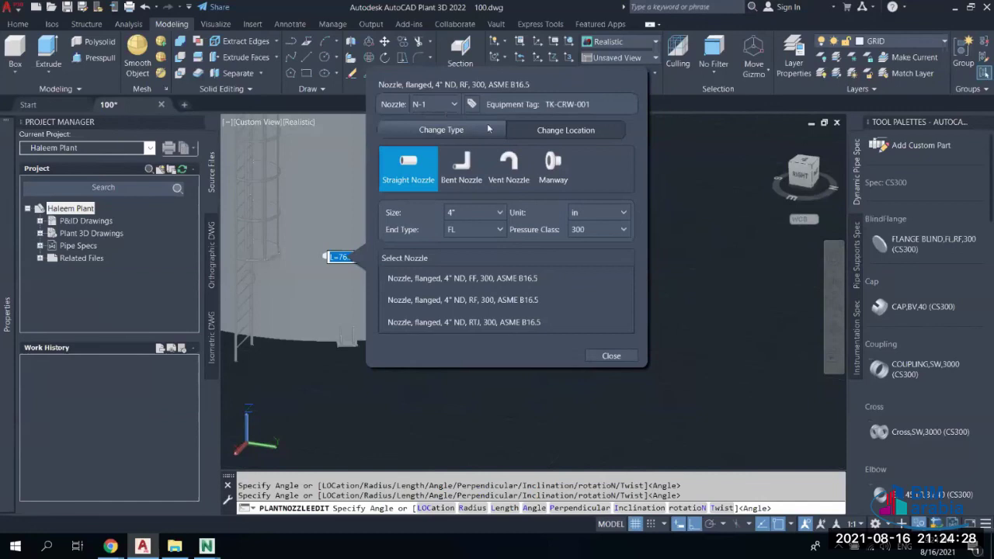
pyautogui.click(580, 131)
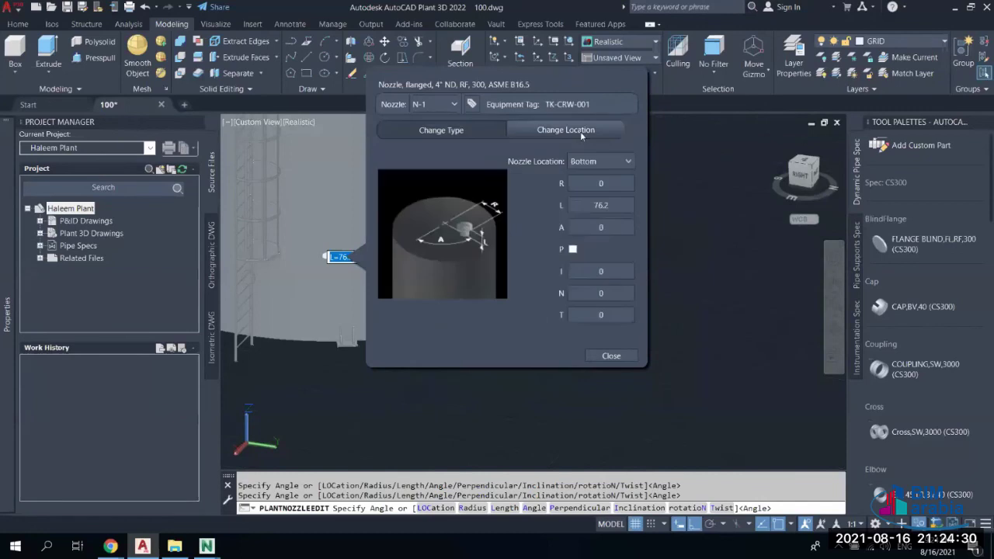
# Set nozzle N-1's location type to Radial on the tank shell
pyautogui.click(598, 163)
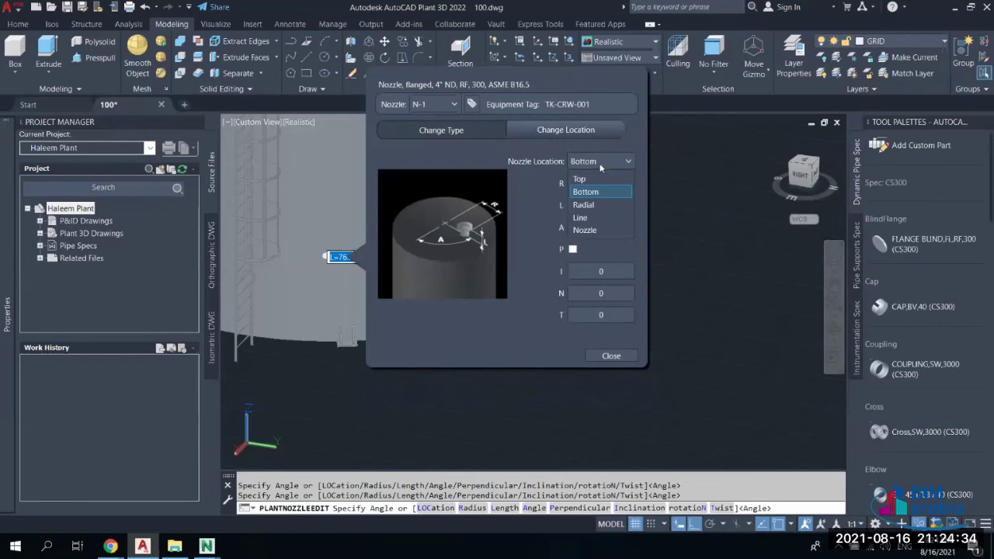
pyautogui.click(601, 207)
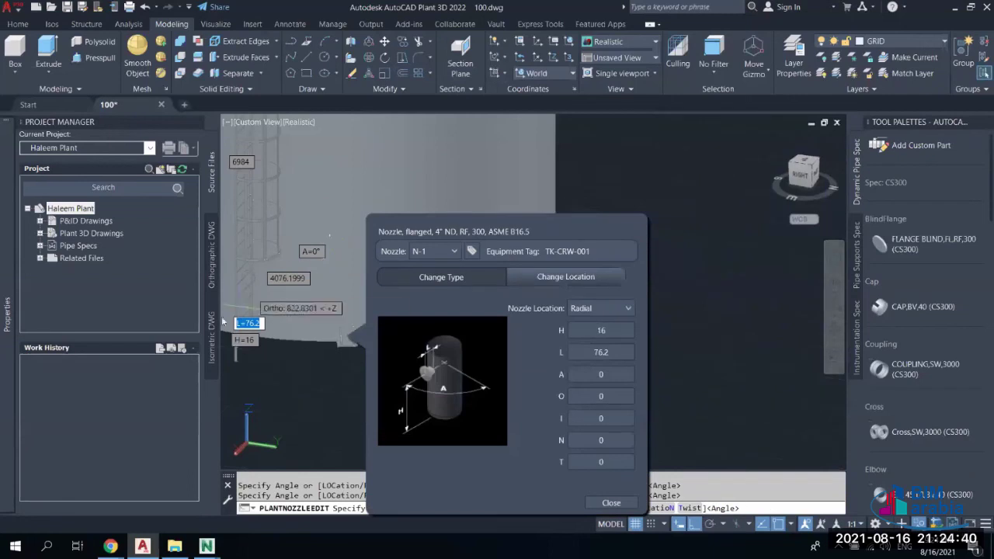
pyautogui.moveTo(315, 222); pyautogui.dragTo(754, 213, button='middle')
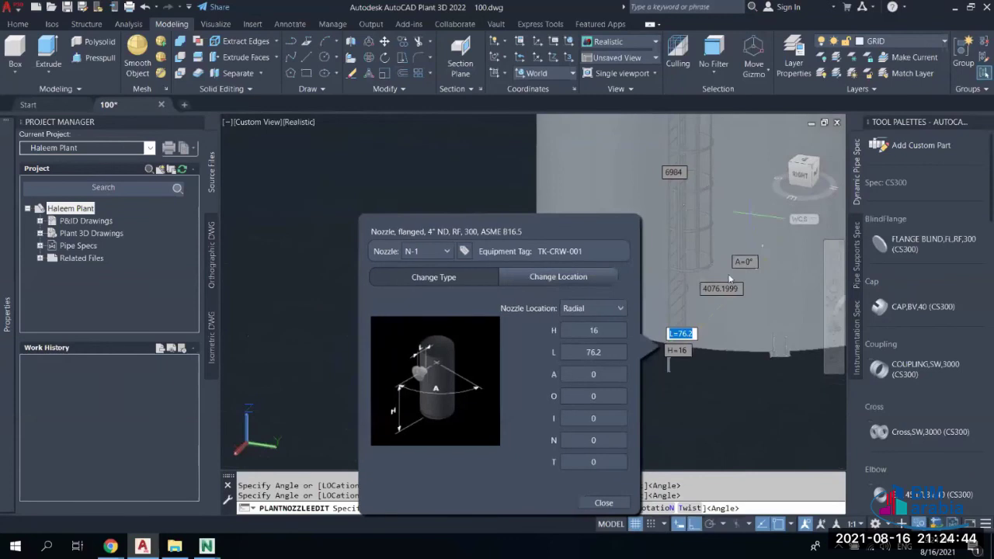
pyautogui.scroll(3, 684, 342)
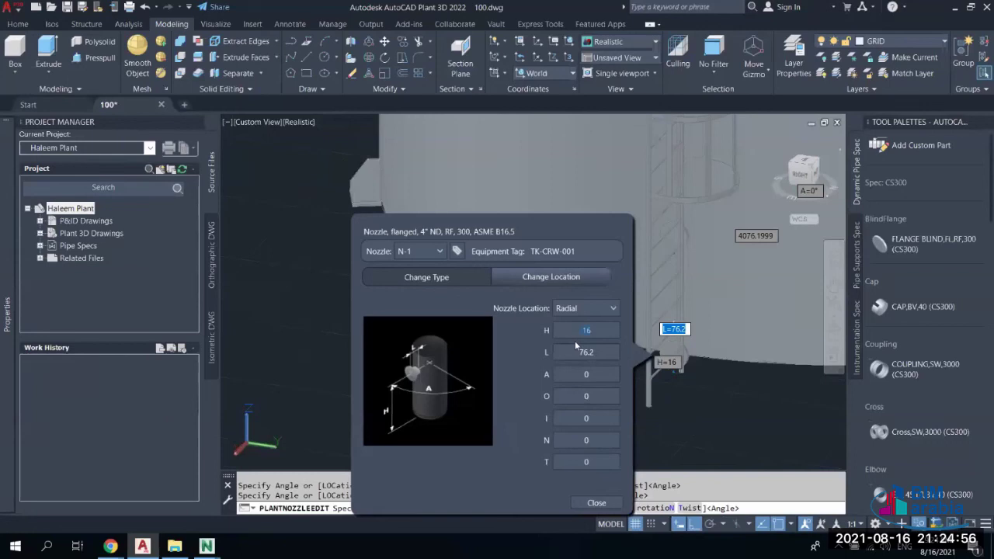
# Enter height 2000, length 200, angle 315 and offset 1000 for nozzle N-1
pyautogui.write('000')
pyautogui.press('Tab')
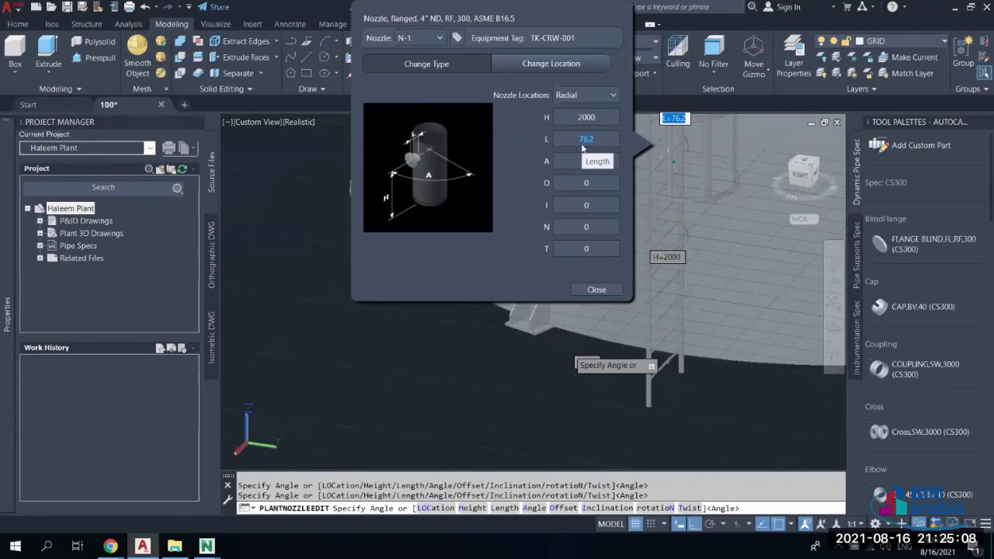
pyautogui.write('200')
pyautogui.click(598, 164)
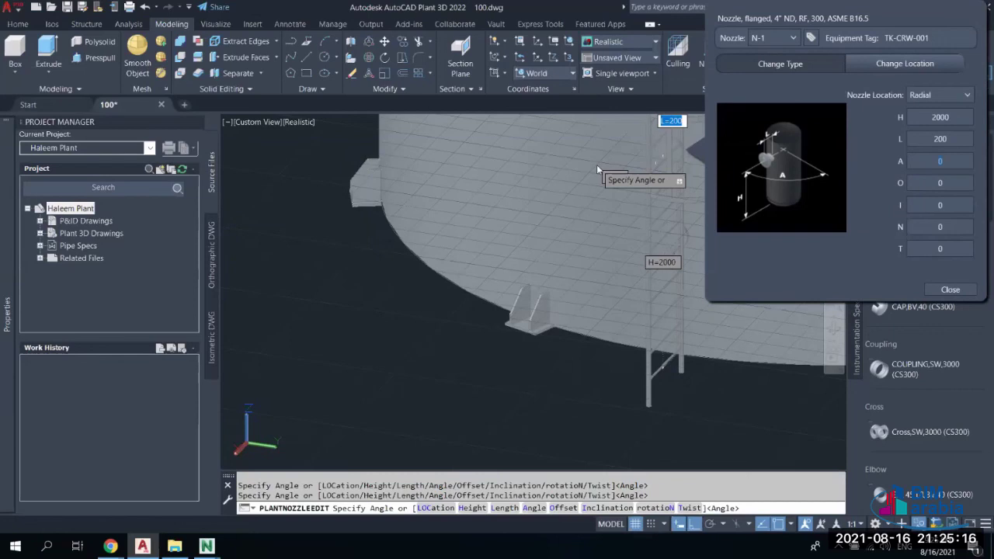
pyautogui.press('BackSpace')
pyautogui.click(912, 184)
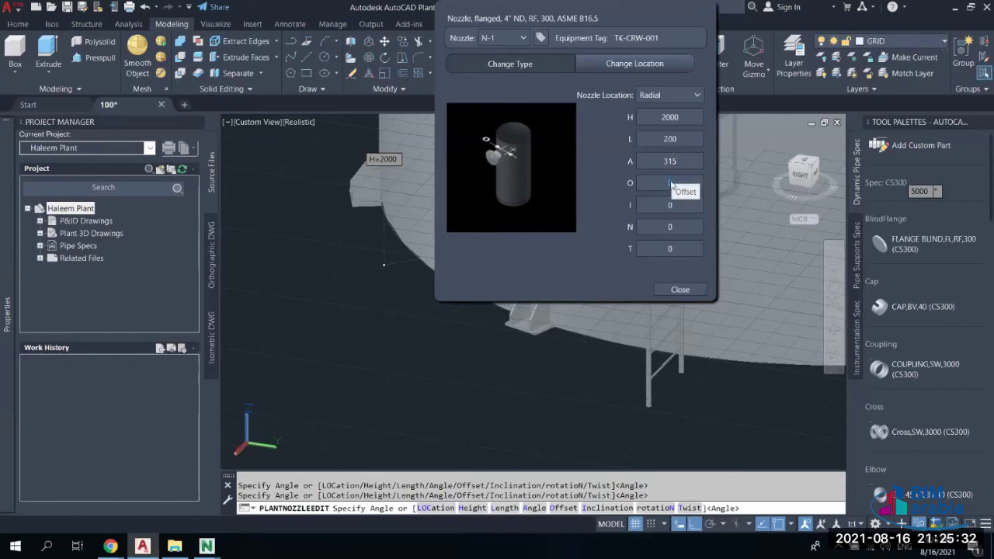
pyautogui.write('000')
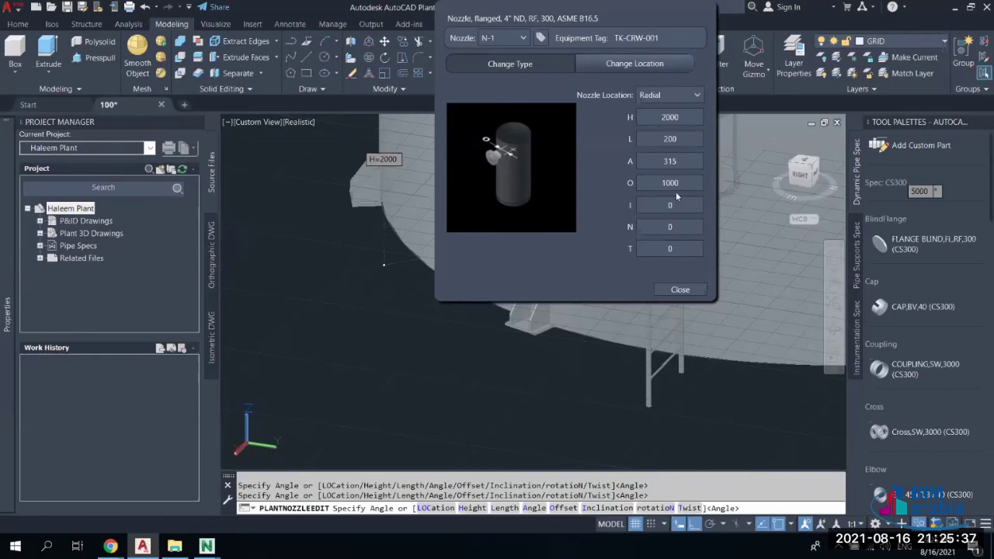
pyautogui.click(680, 207)
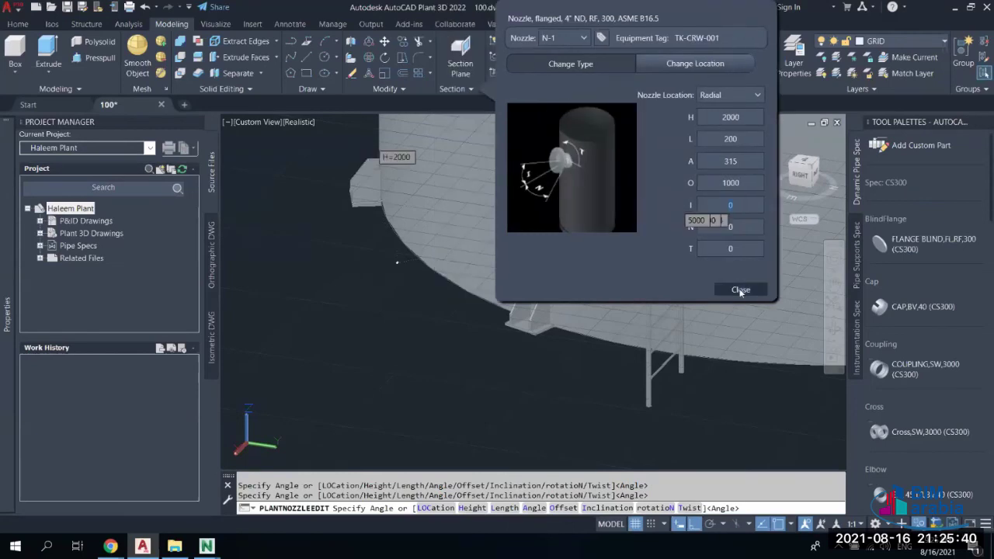
# Set nozzle N-1's size to 10" with the FL end type
pyautogui.click(569, 65)
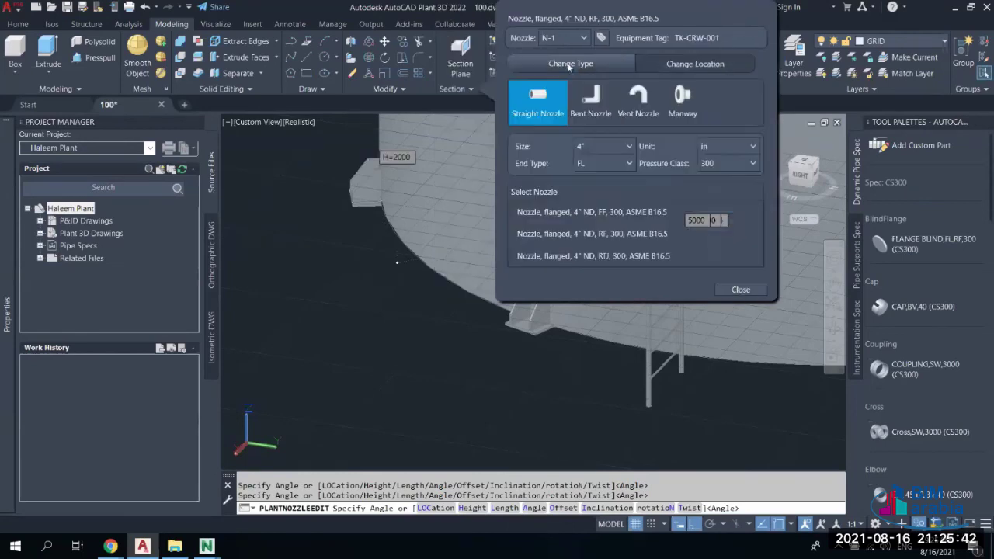
pyautogui.click(598, 148)
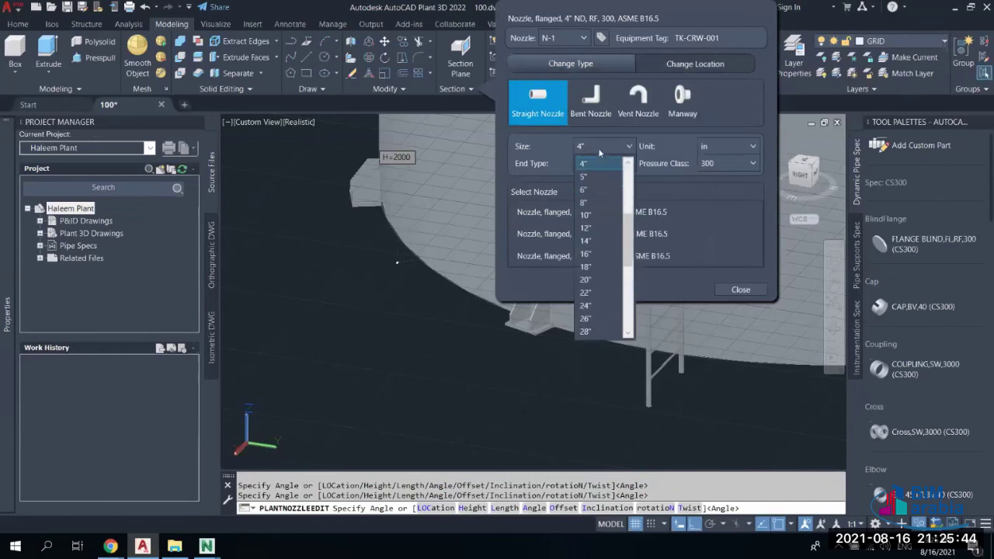
pyautogui.click(597, 217)
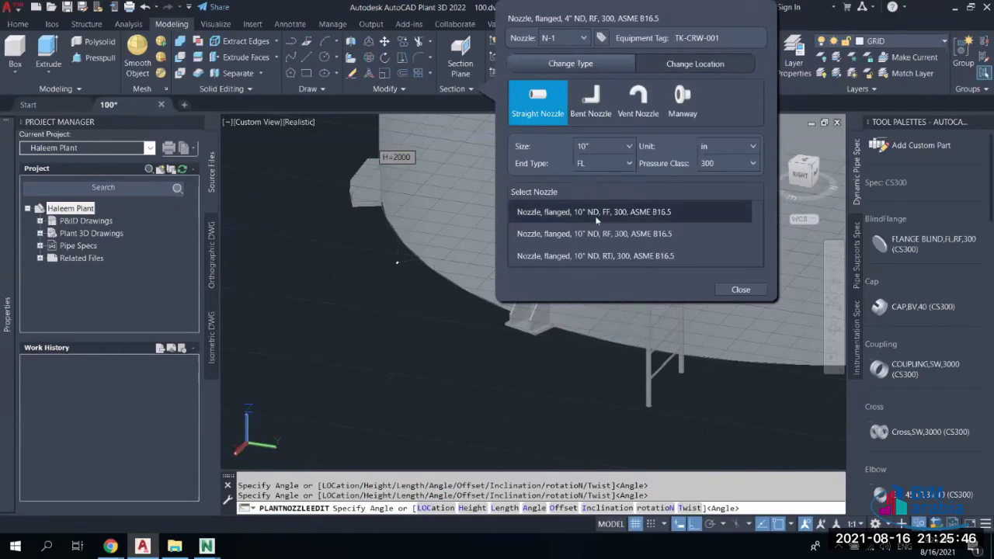
pyautogui.click(598, 165)
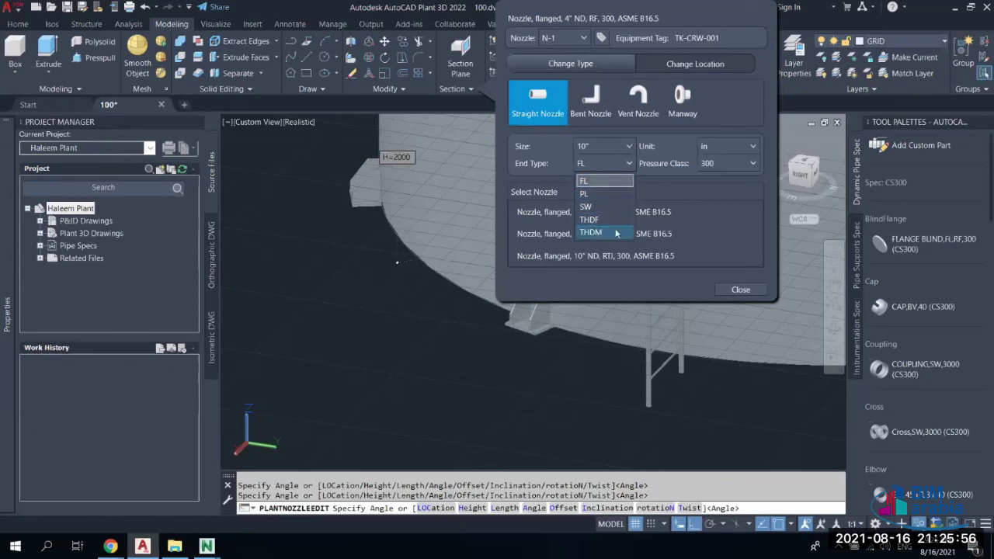
pyautogui.click(594, 181)
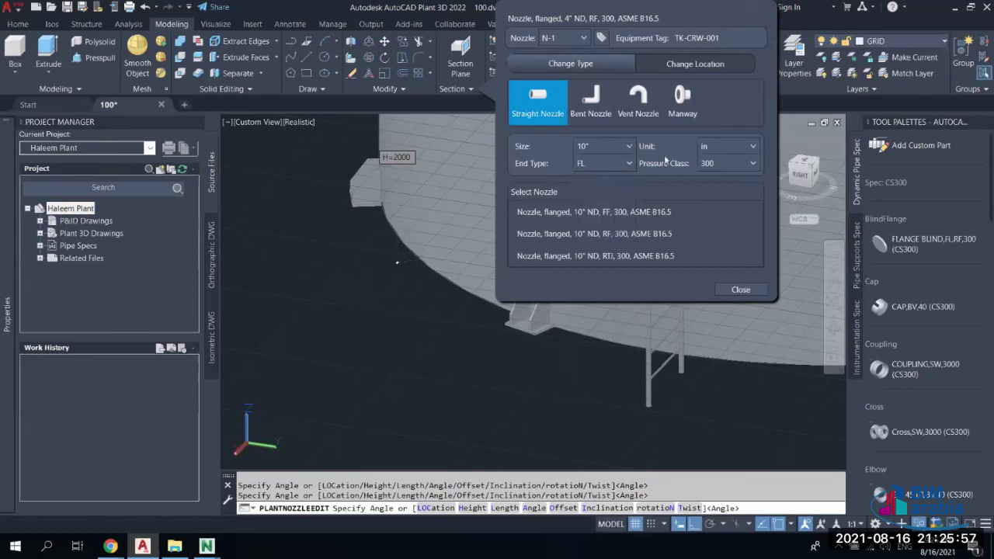
# Keep class 300, choose 'Nozzle, flanged, 10" ND, RF, 300, ASME B16.5', and close the editor
pyautogui.click(722, 146)
pyautogui.click(722, 146)
pyautogui.click(715, 167)
pyautogui.click(716, 208)
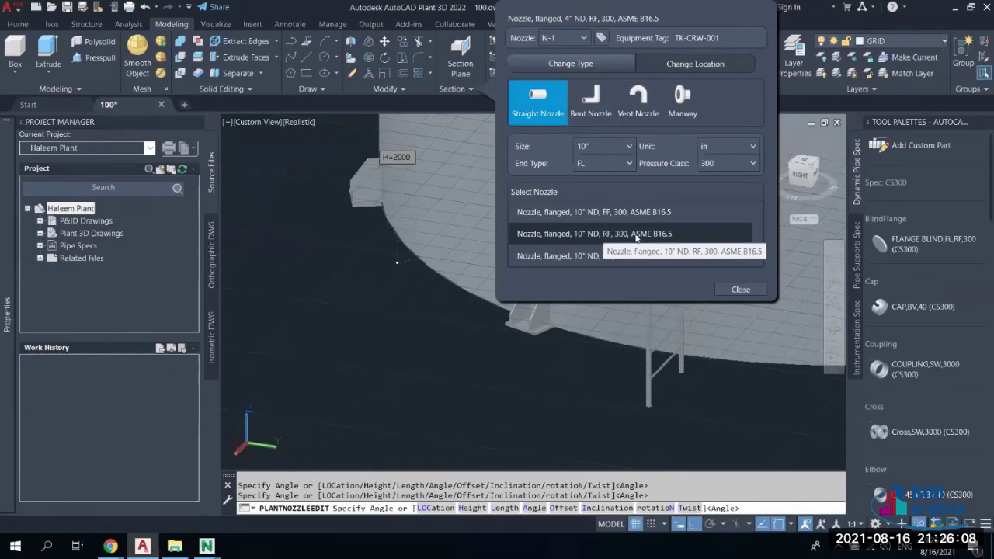
pyautogui.click(665, 237)
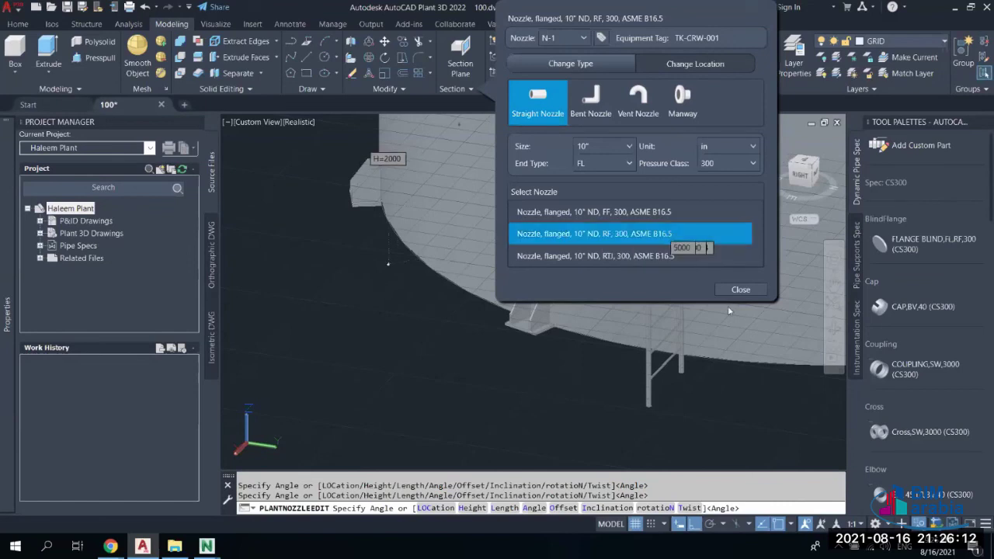
pyautogui.click(744, 289)
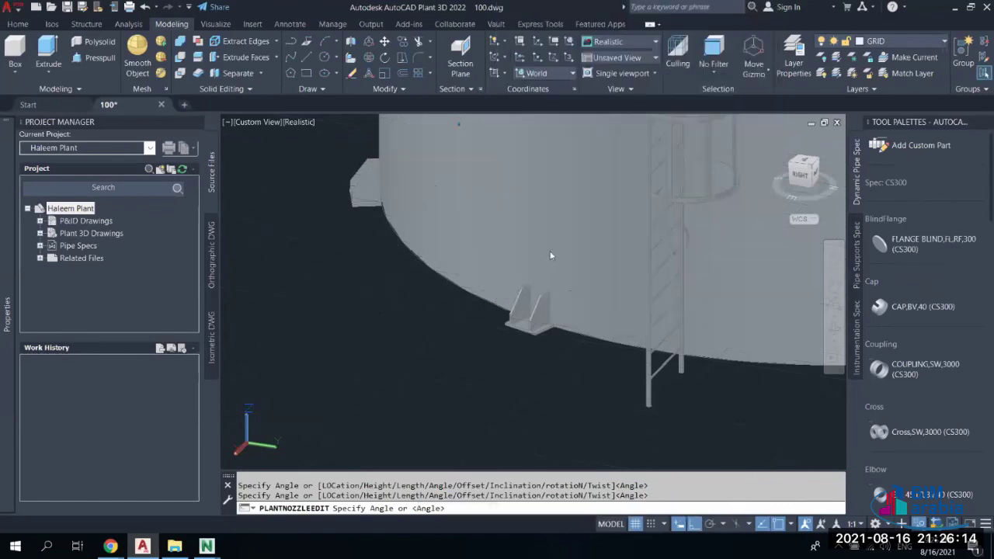
pyautogui.press('Return')
pyautogui.scroll(-2, 519, 179)
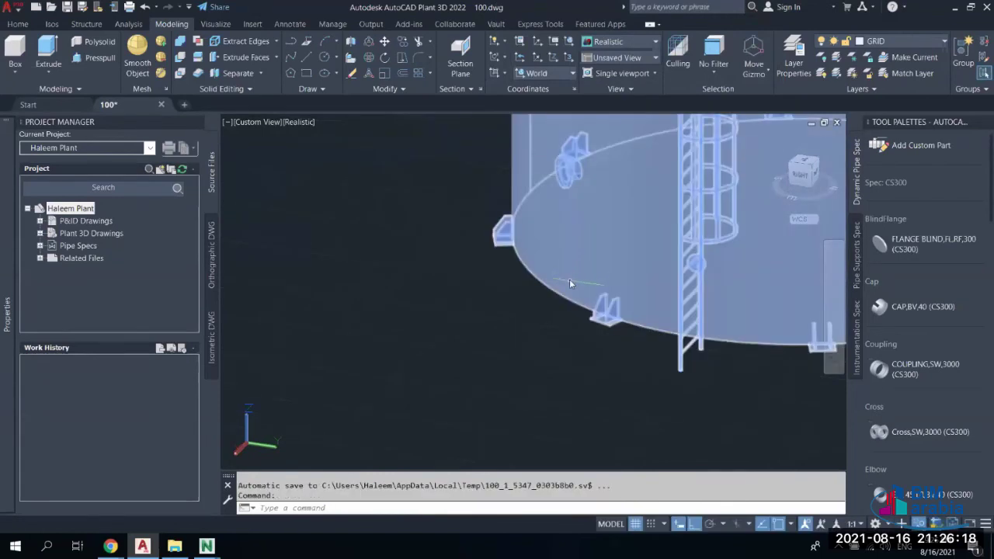
pyautogui.moveTo(570, 283); pyautogui.dragTo(522, 210, button='middle')
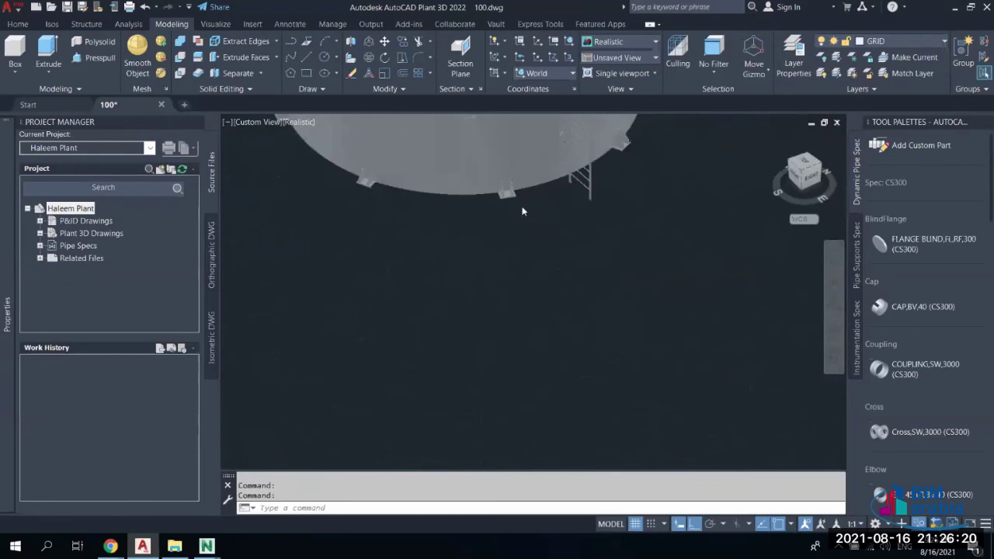
pyautogui.scroll(-2, 493, 155)
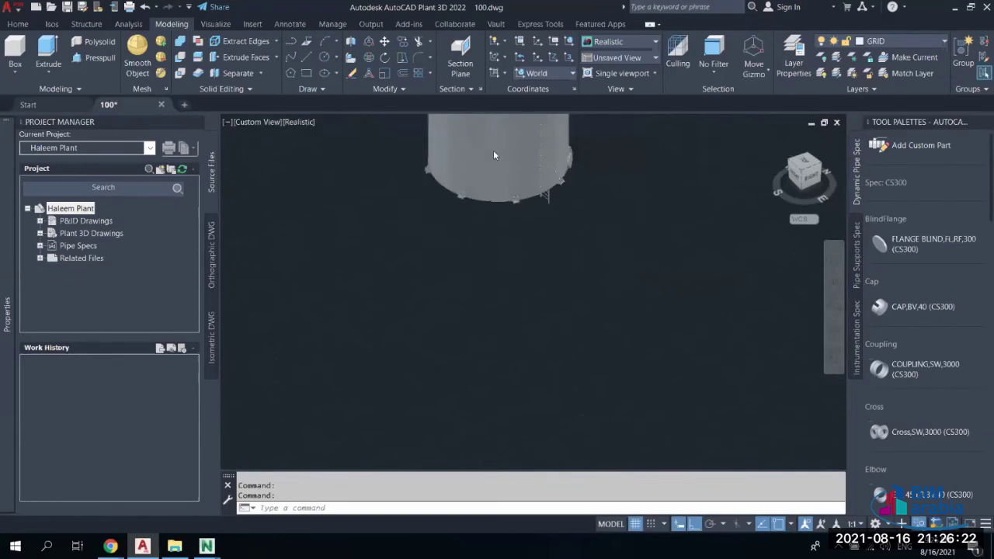
pyautogui.scroll(-2, 490, 201)
pyautogui.moveTo(491, 201); pyautogui.dragTo(522, 282, button='middle')
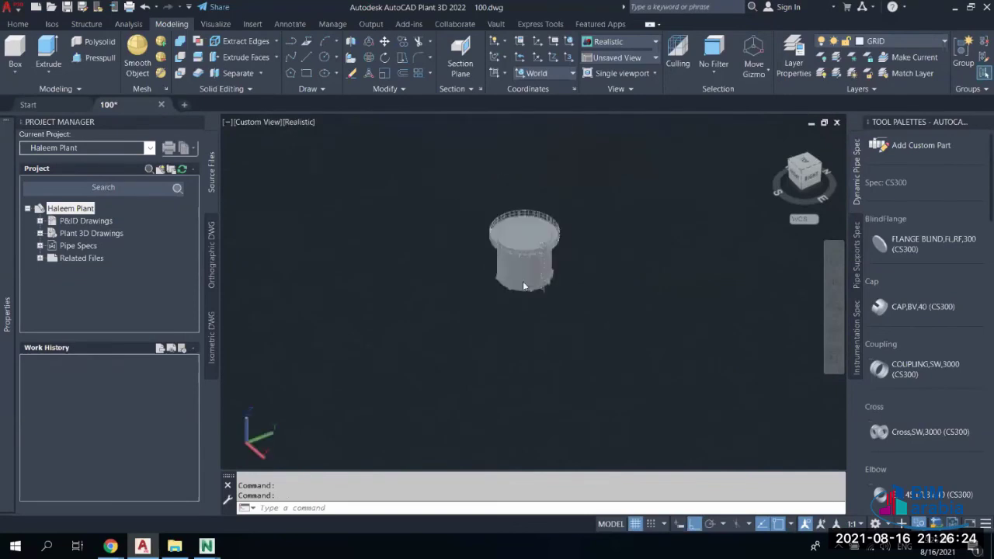
pyautogui.scroll(5, 522, 281)
pyautogui.scroll(10, 522, 281)
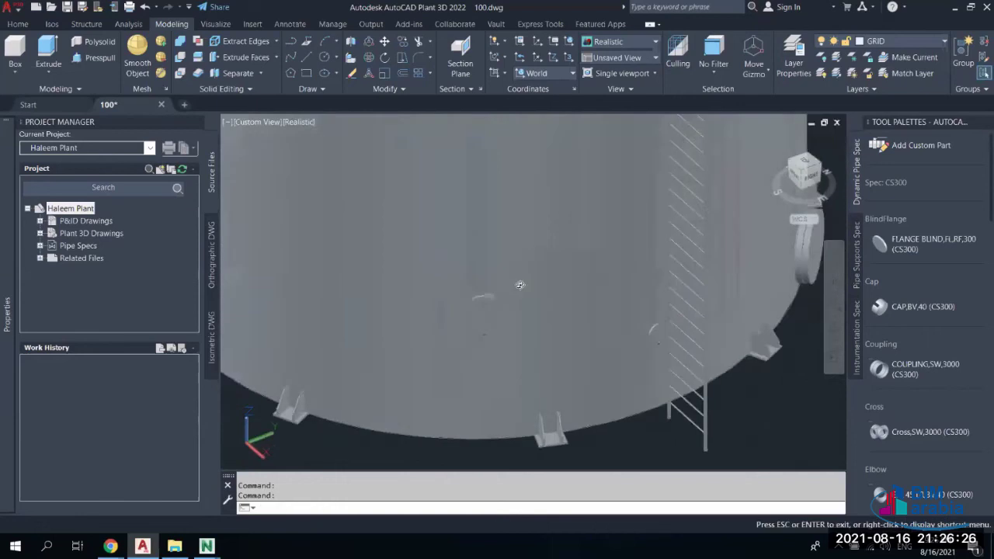
pyautogui.press('Escape')
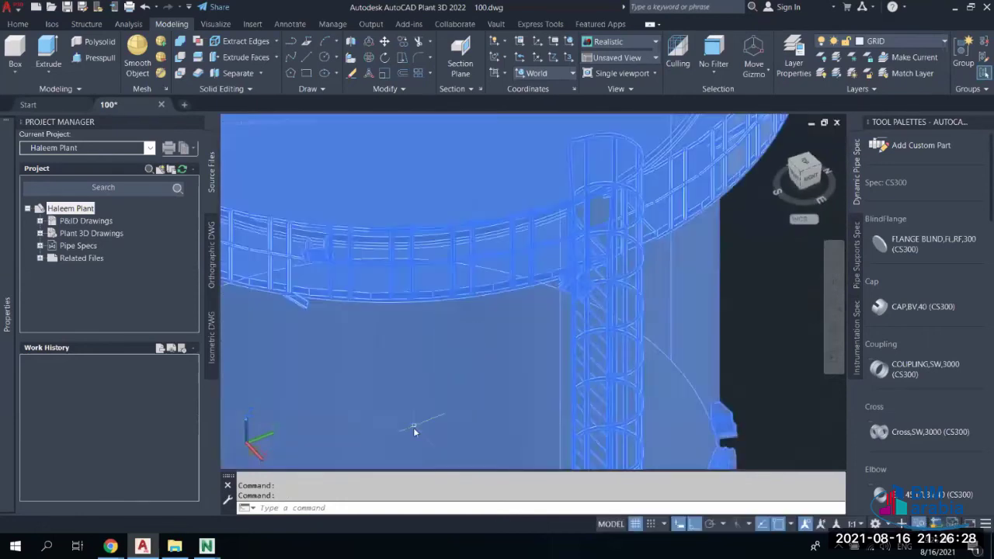
pyautogui.scroll(-8, 411, 423)
pyautogui.moveTo(457, 339); pyautogui.dragTo(528, 256, button='middle')
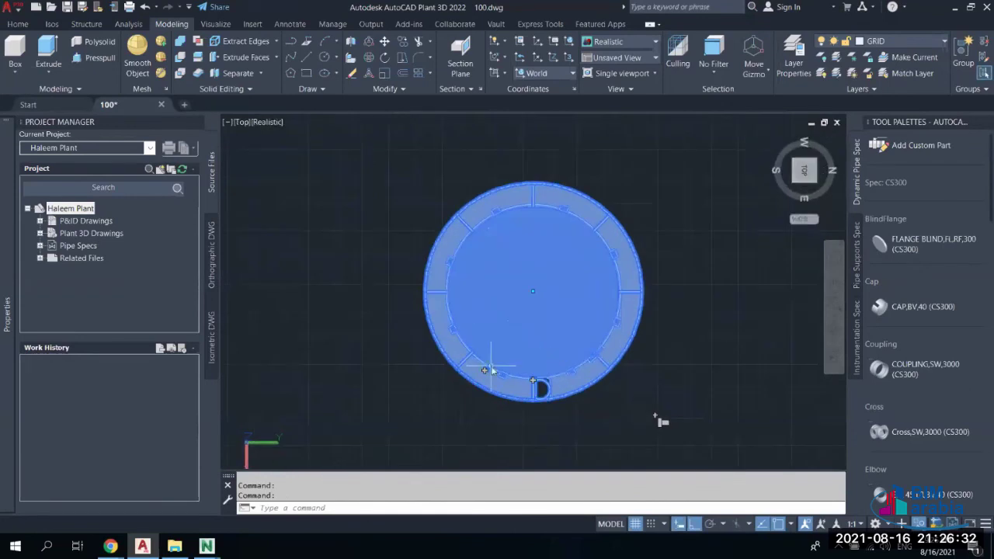
pyautogui.scroll(2, 482, 396)
pyautogui.scroll(3, 494, 374)
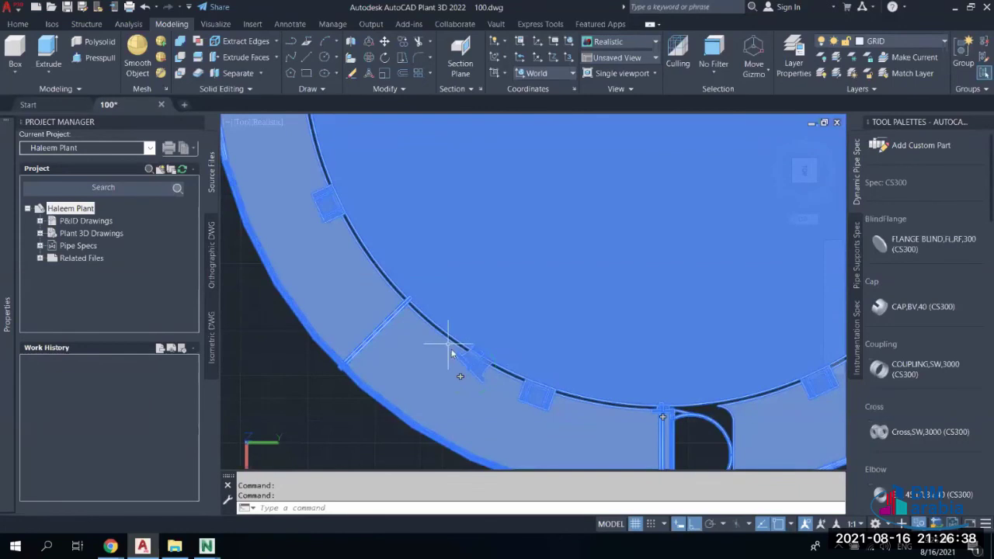
pyautogui.moveTo(567, 402); pyautogui.dragTo(435, 381, button='middle')
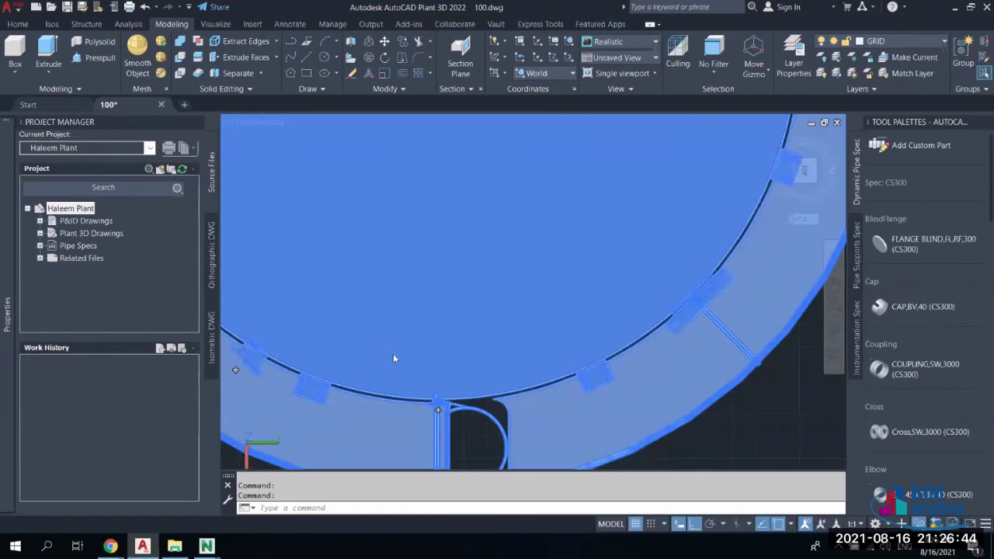
pyautogui.moveTo(393, 354); pyautogui.dragTo(434, 296, button='middle')
pyautogui.scroll(2, 397, 315)
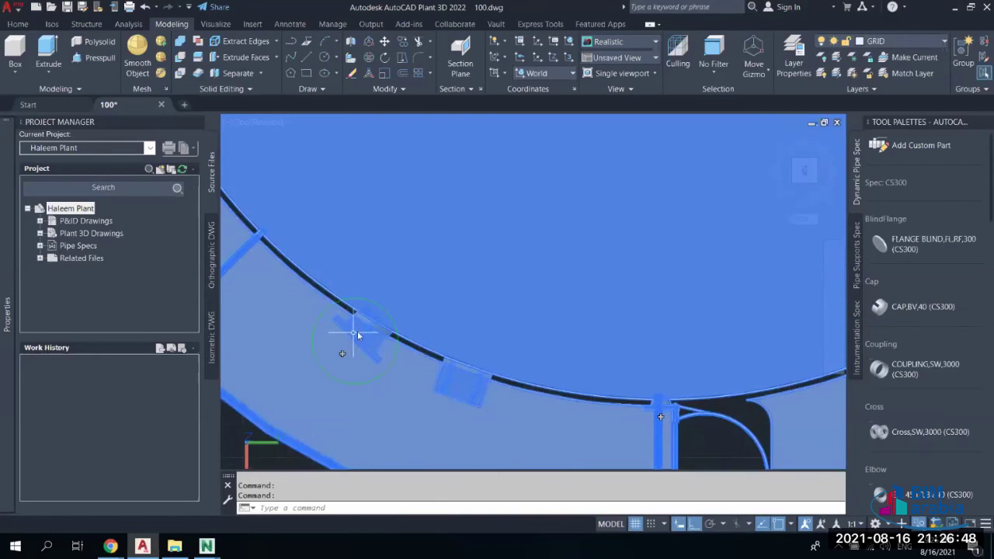
pyautogui.scroll(-3, 353, 335)
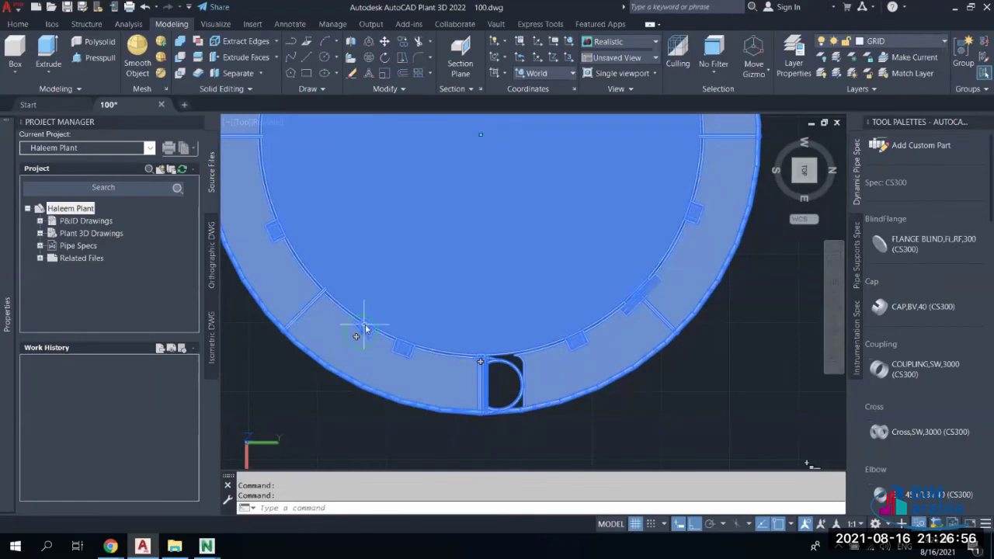
pyautogui.moveTo(359, 342); pyautogui.dragTo(539, 398, button='middle')
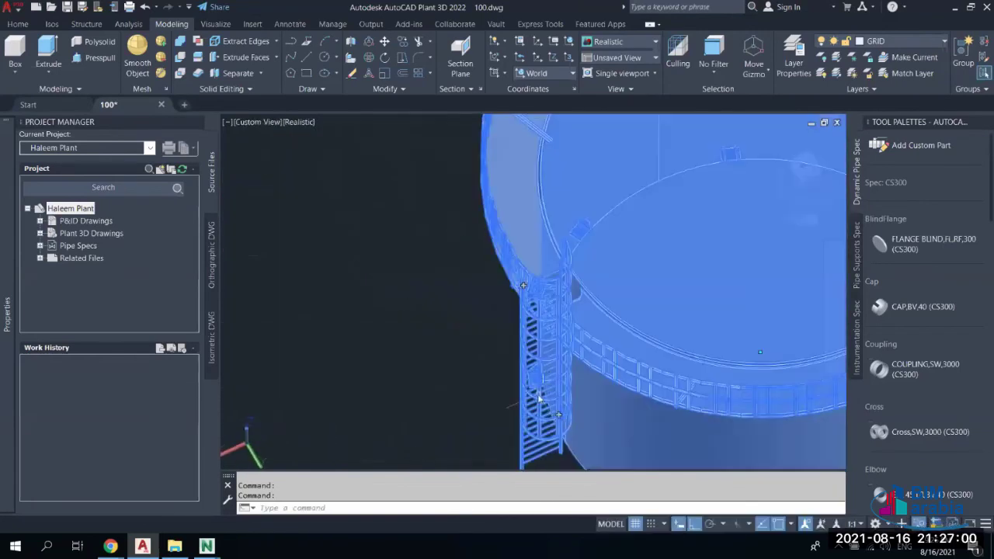
pyautogui.scroll(-5, 539, 398)
pyautogui.keyDown('shift'); pyautogui.moveTo(572, 455); pyautogui.dragTo(632, 306, button='middle'); pyautogui.keyUp('shift')
pyautogui.click(632, 306)
pyautogui.scroll(5, 657, 347)
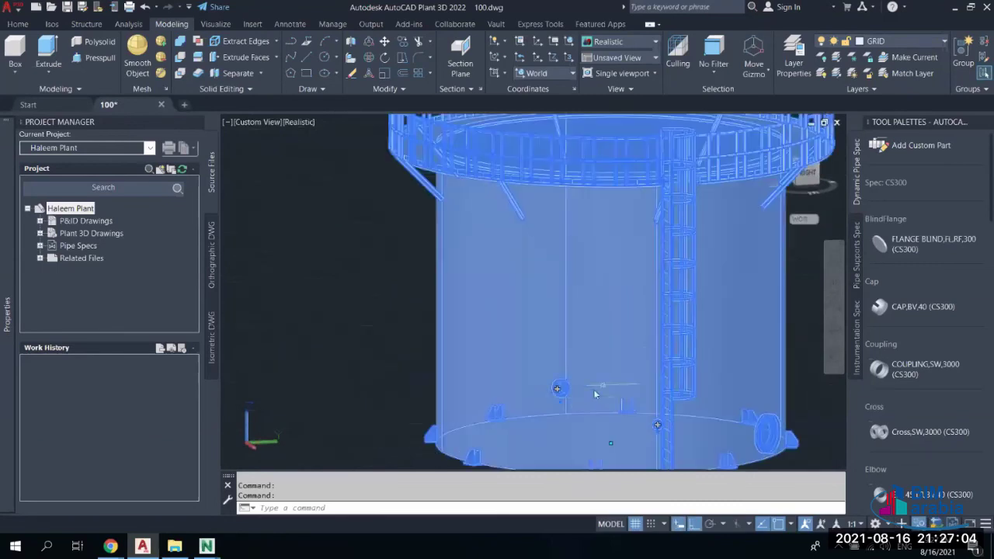
pyautogui.keyDown('shift'); pyautogui.moveTo(595, 395); pyautogui.dragTo(571, 286, button='middle'); pyautogui.keyUp('shift')
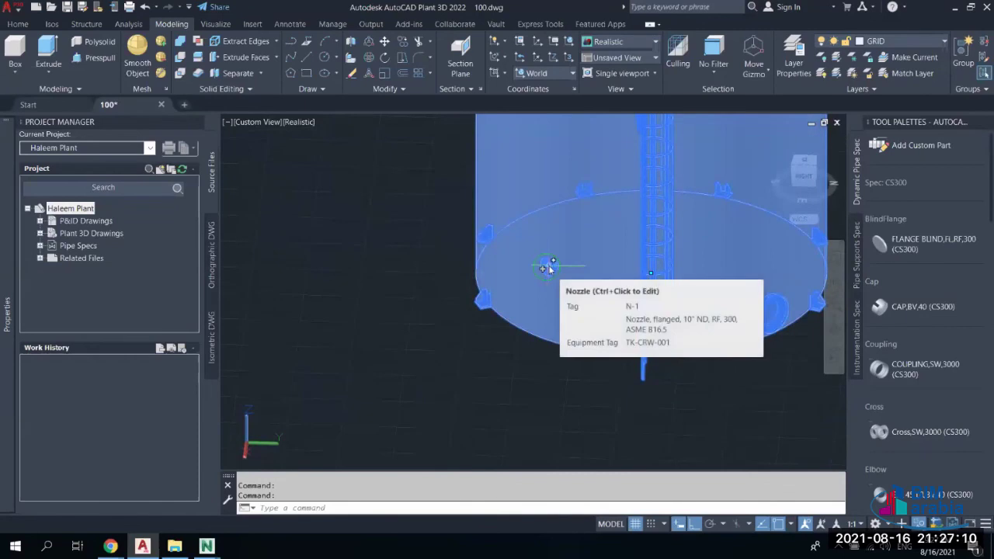
# Reopen nozzle N-1's location settings and replace its offset of 1000 with 0
pyautogui.keyDown('ctrl'); pyautogui.click(549, 268); pyautogui.keyUp('ctrl')
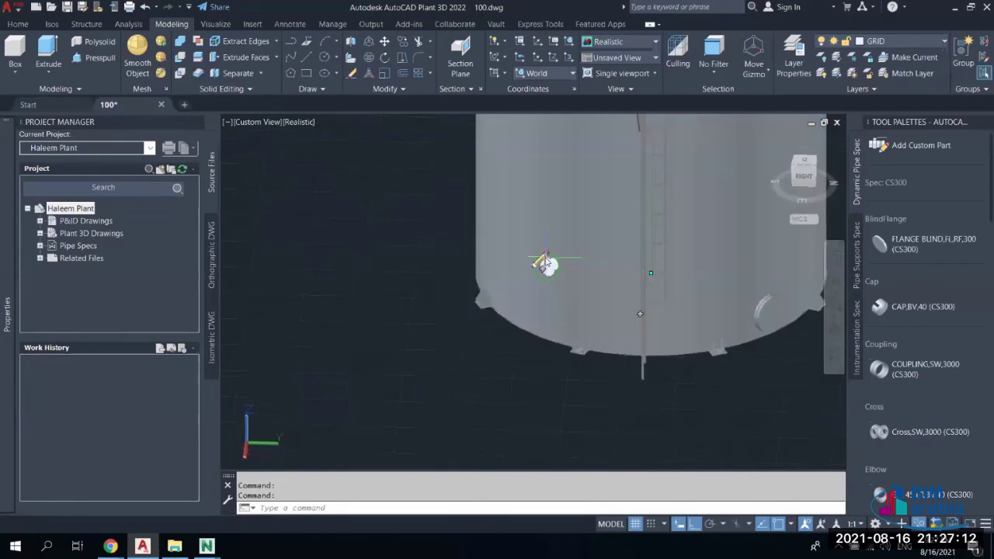
pyautogui.click(543, 262)
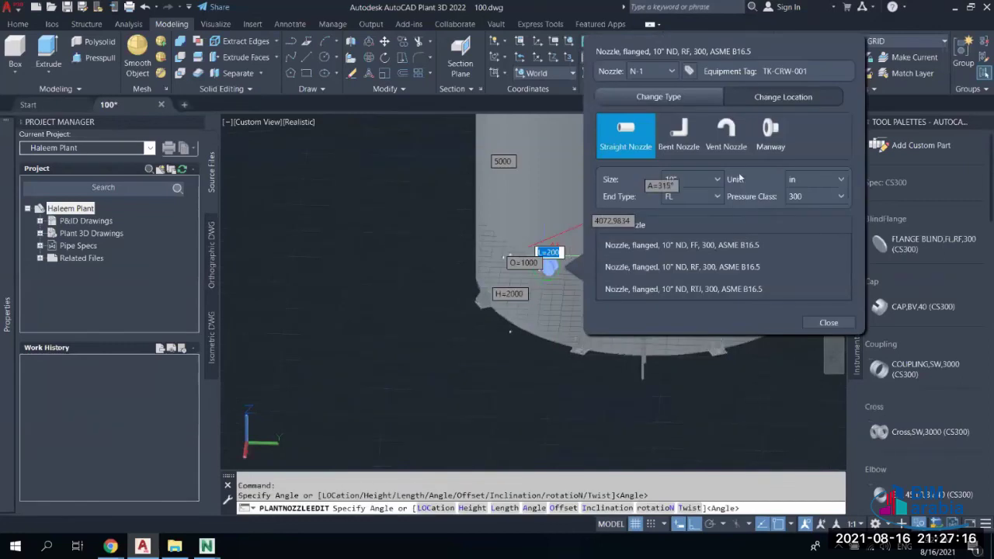
pyautogui.click(787, 101)
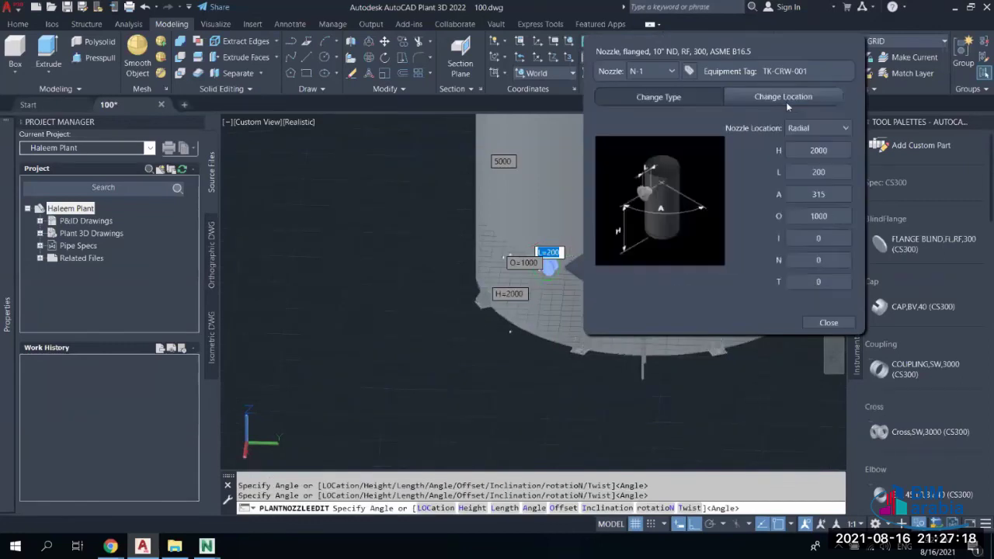
pyautogui.doubleClick(818, 217)
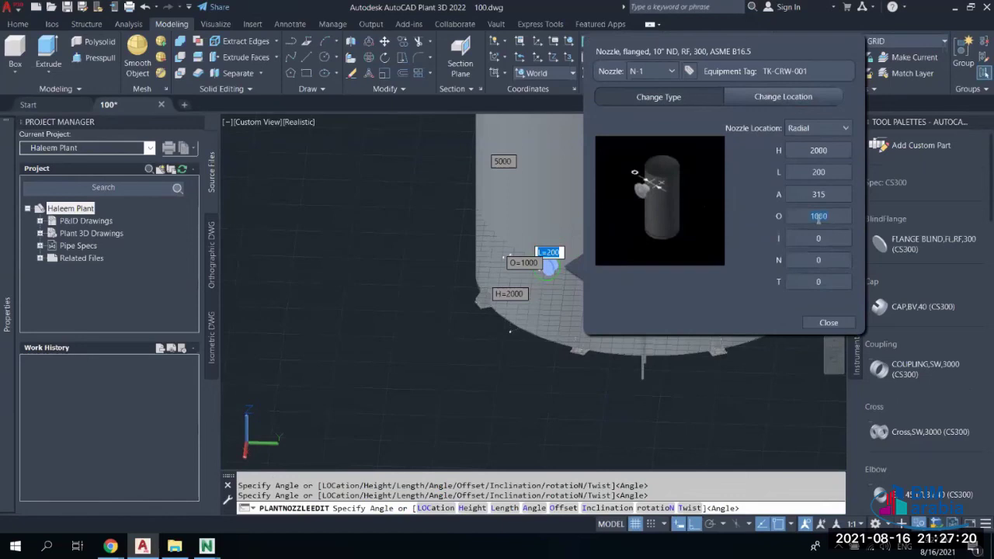
pyautogui.write('0')
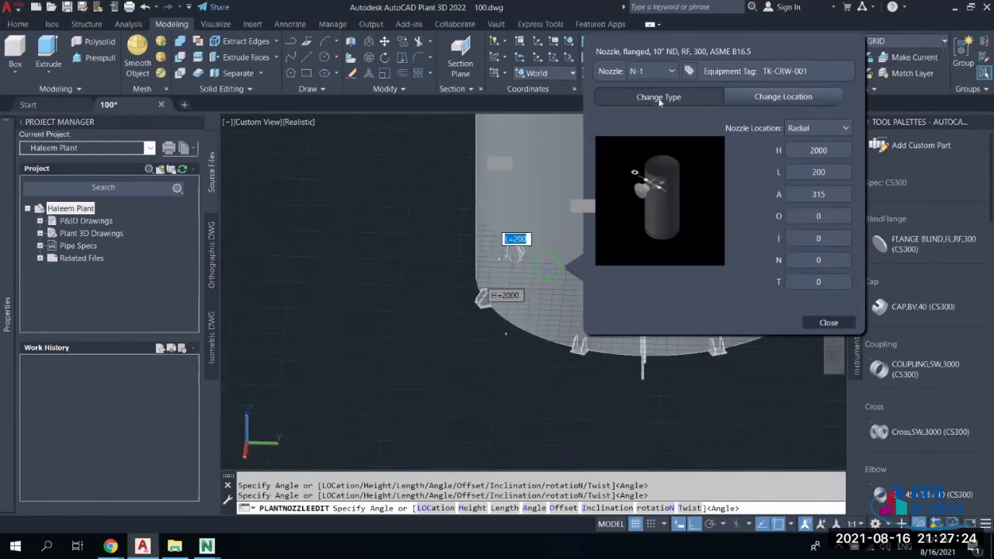
pyautogui.press('Return')
pyautogui.click(518, 254)
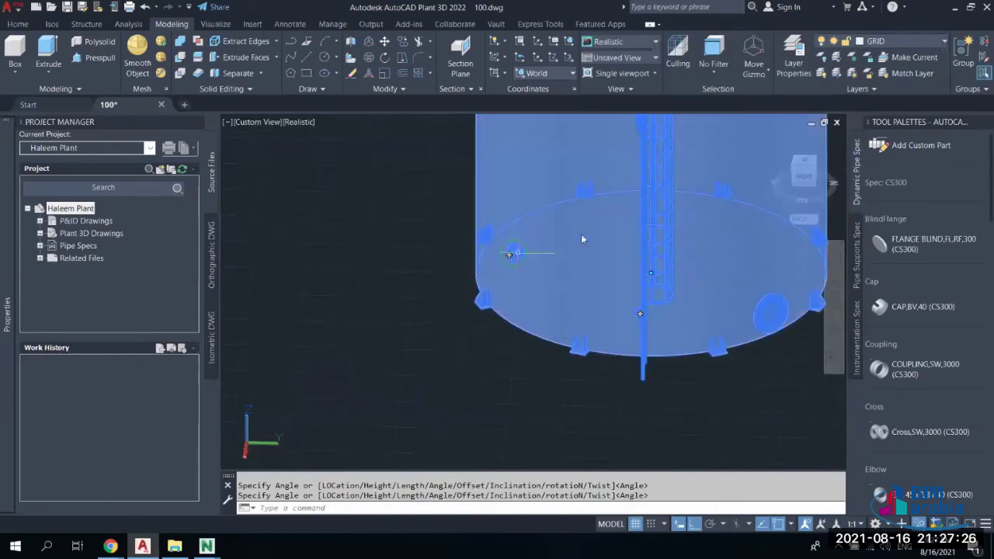
pyautogui.click(805, 165)
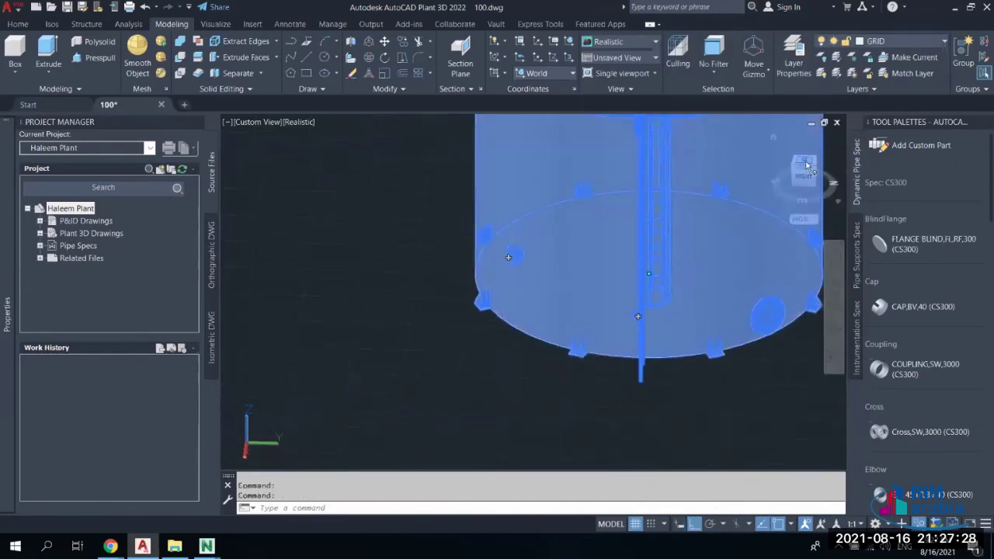
pyautogui.scroll(5, 471, 361)
pyautogui.scroll(2, 469, 361)
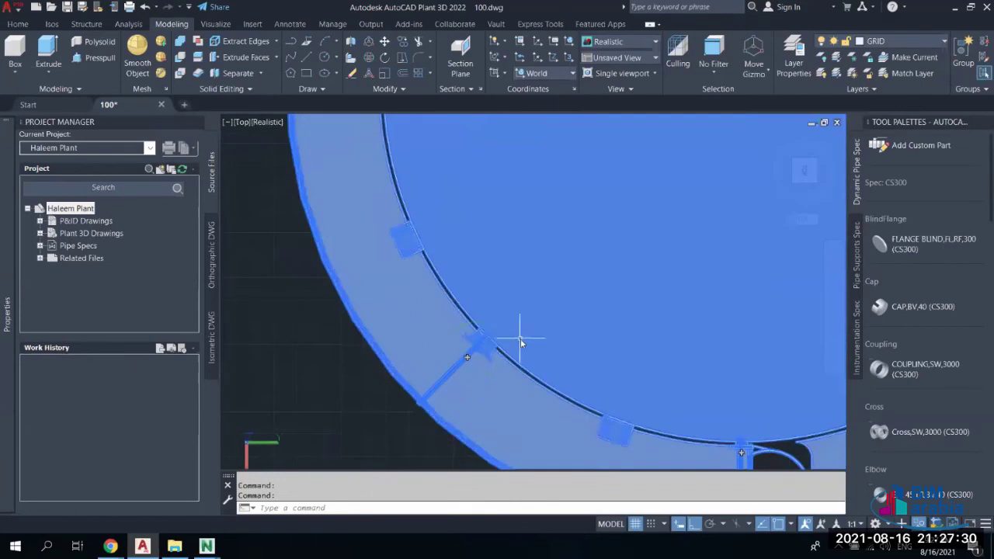
pyautogui.scroll(3, 468, 356)
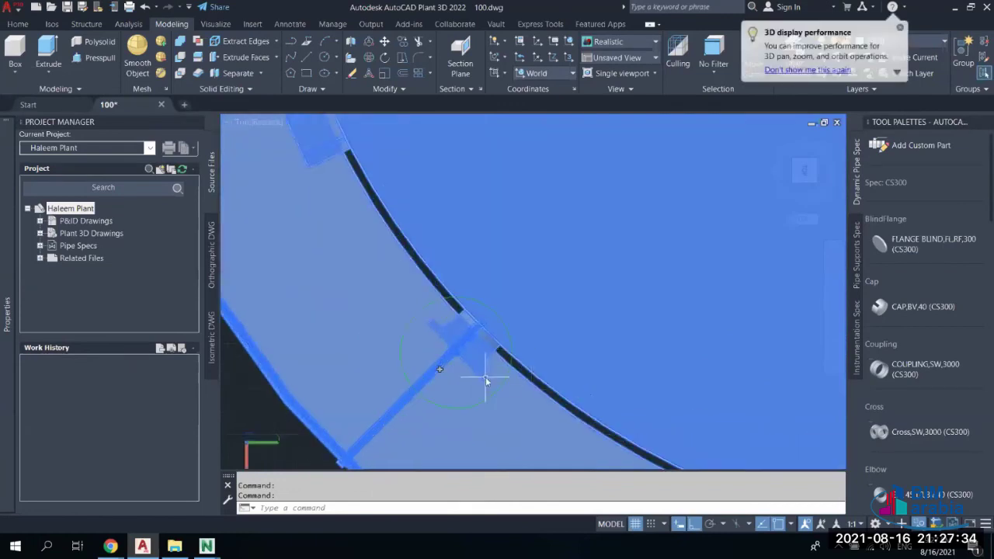
pyautogui.keyDown('shift'); pyautogui.moveTo(484, 378); pyautogui.dragTo(504, 311, button='middle'); pyautogui.keyUp('shift')
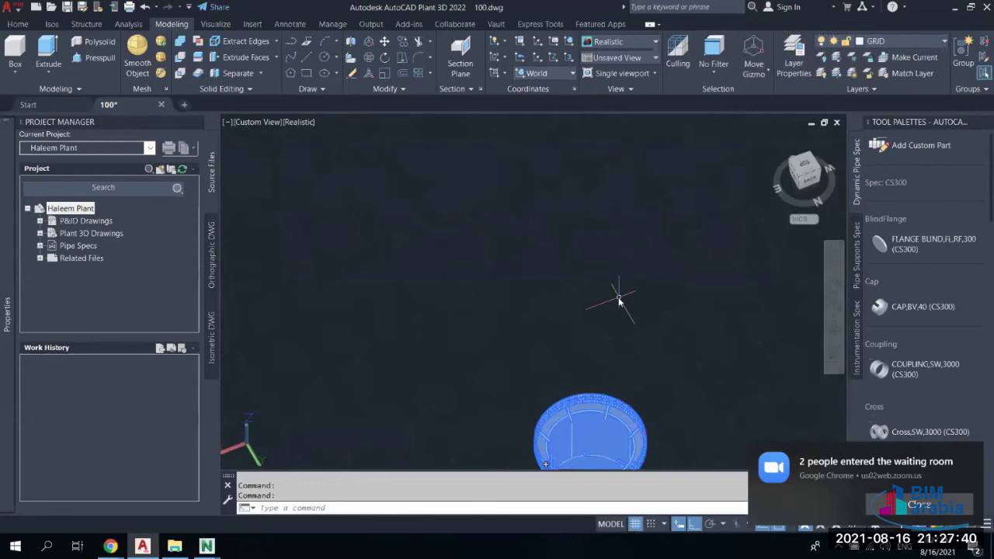
pyautogui.rightClick(482, 381)
pyautogui.click(415, 280)
pyautogui.press('Escape')
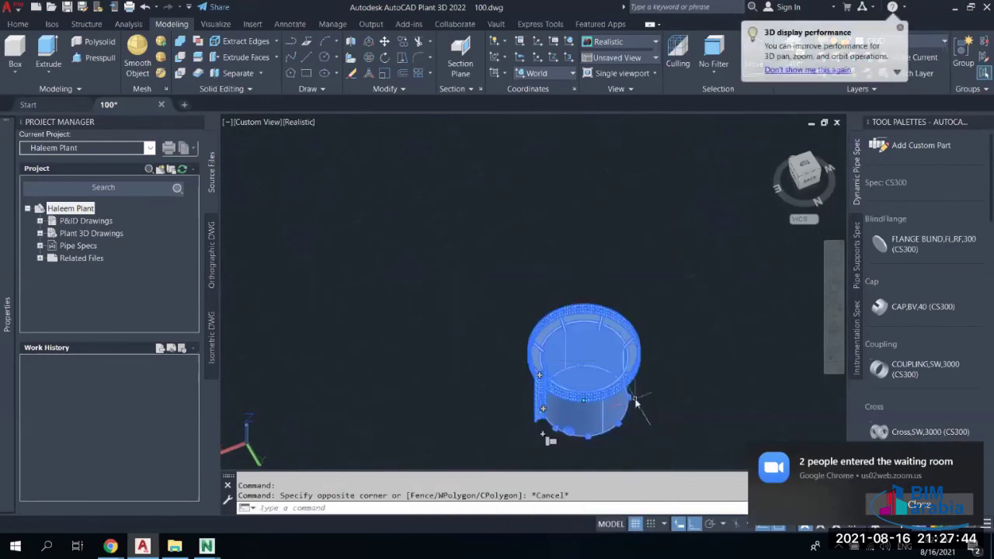
pyautogui.scroll(3, 544, 315)
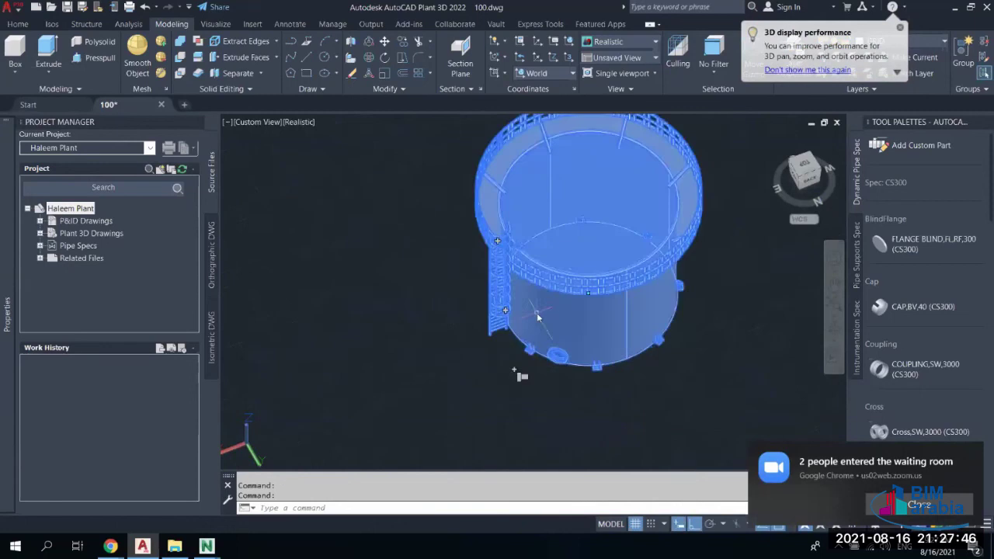
pyautogui.keyDown('shift'); pyautogui.moveTo(537, 317); pyautogui.dragTo(663, 254, button='middle'); pyautogui.keyUp('shift')
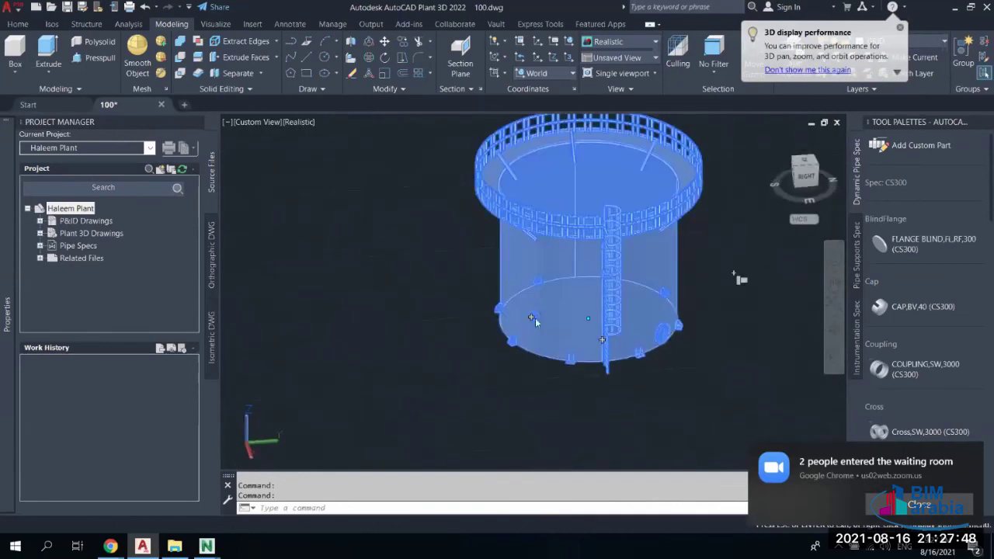
pyautogui.scroll(6, 536, 319)
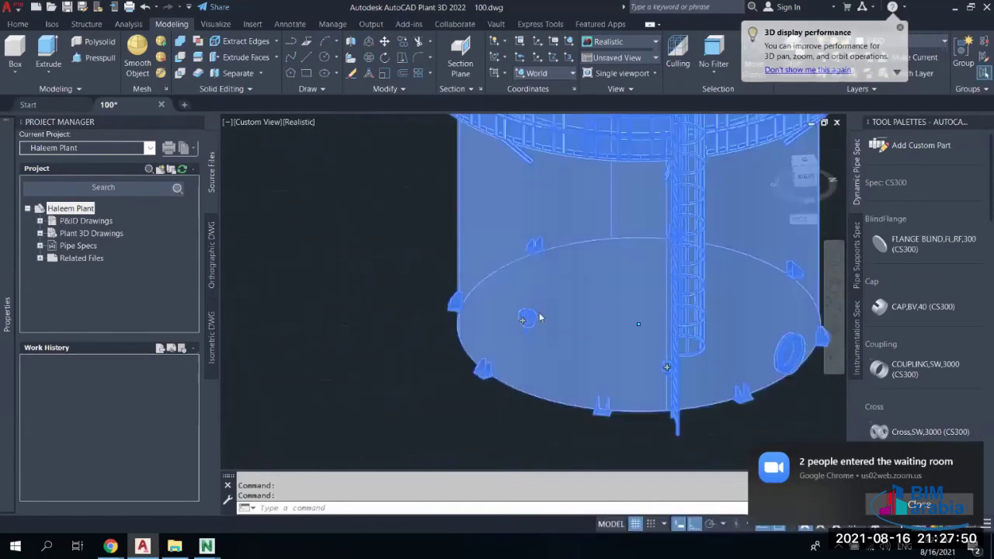
pyautogui.scroll(-6, 525, 320)
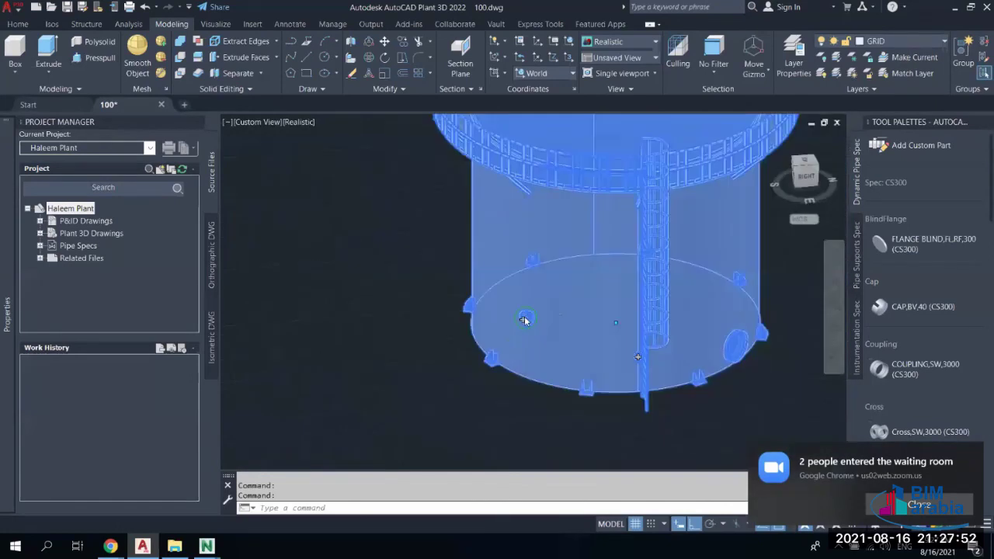
pyautogui.press('Escape')
pyautogui.press('Escape')
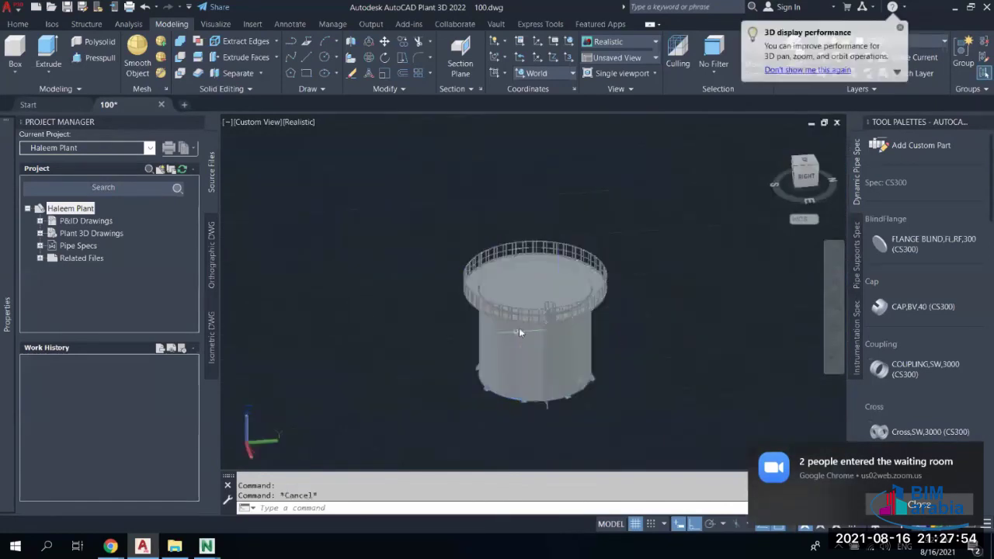
pyautogui.scroll(3, 542, 305)
pyautogui.click(528, 282)
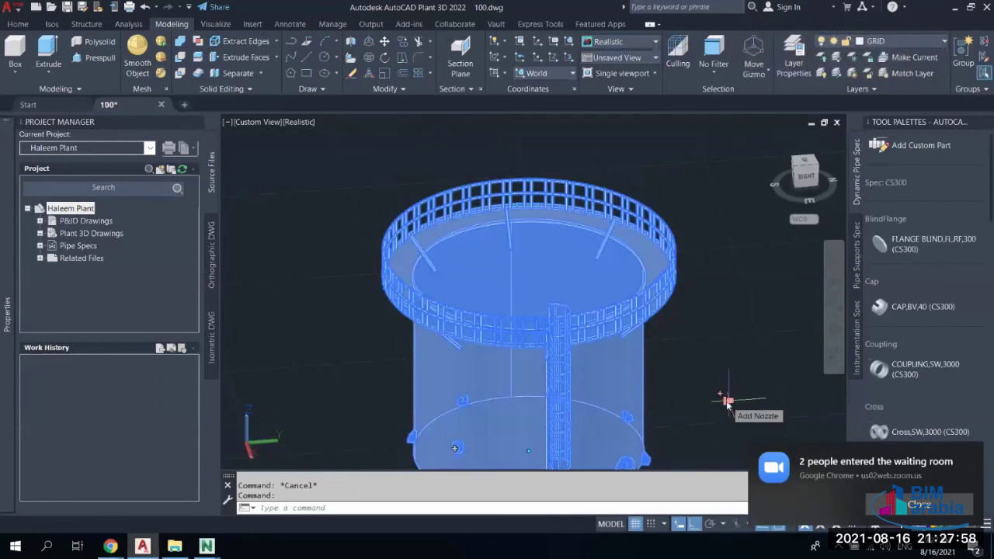
# Tag the new nozzle V-1 and set its location to the tank top
pyautogui.press('Escape')
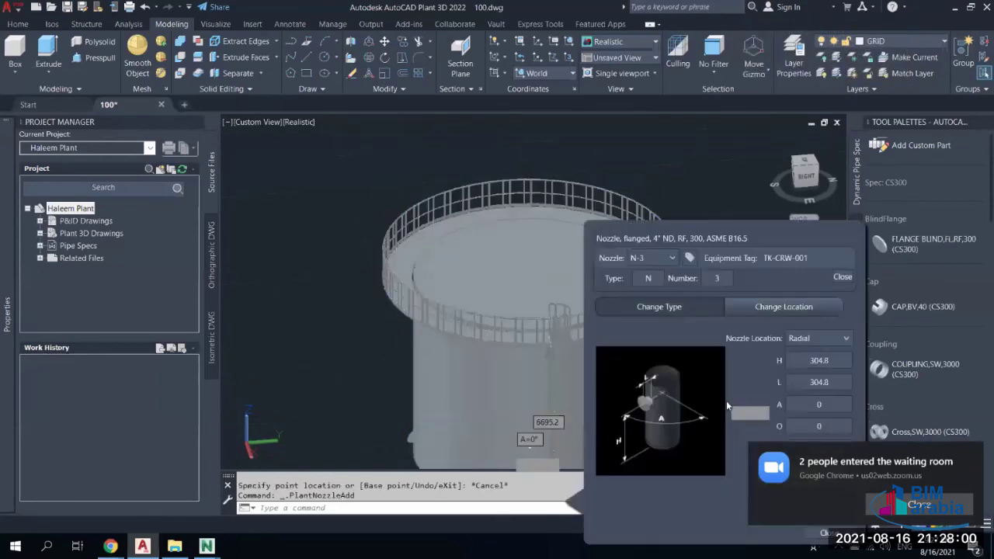
pyautogui.moveTo(696, 239); pyautogui.dragTo(577, 158)
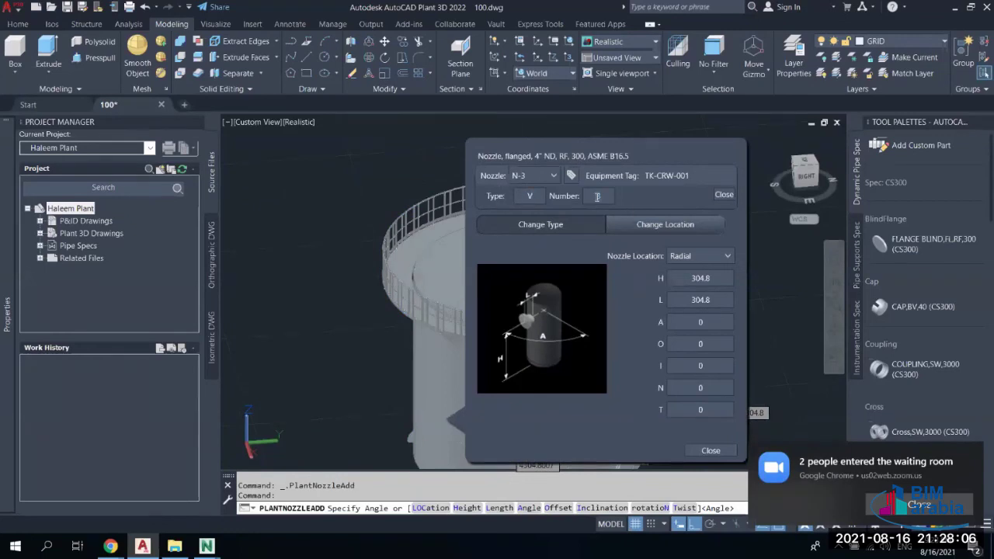
pyautogui.press('Return')
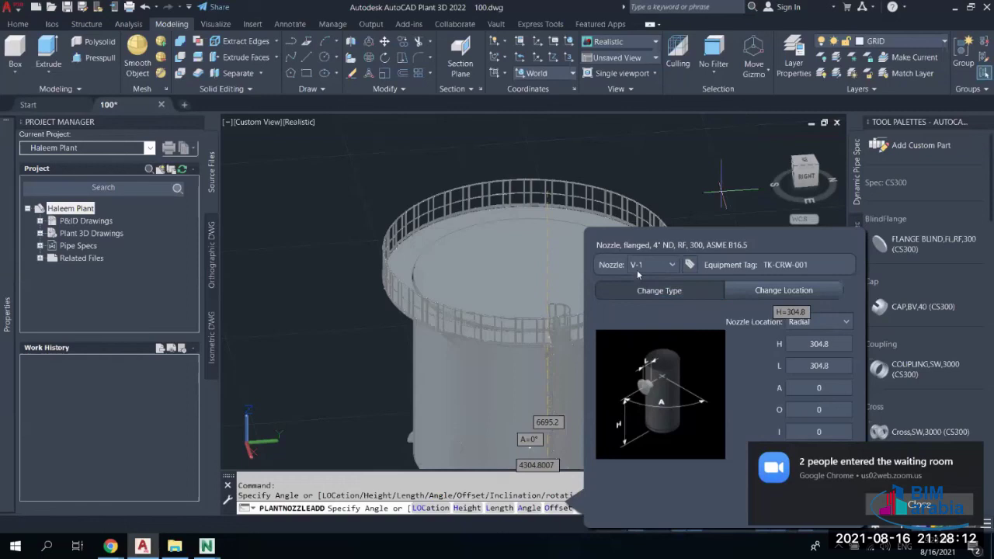
pyautogui.moveTo(674, 247); pyautogui.dragTo(574, 154)
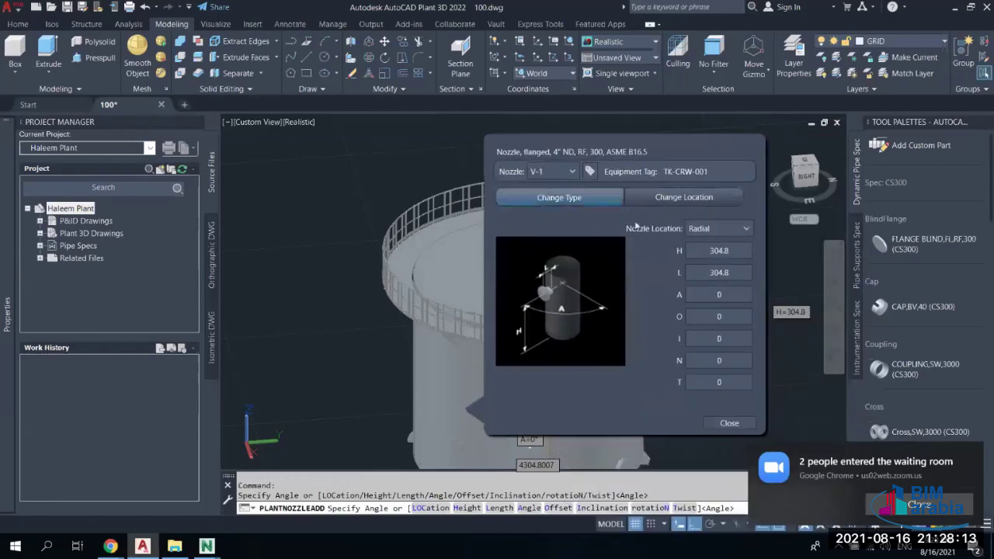
pyautogui.click(744, 230)
pyautogui.click(719, 247)
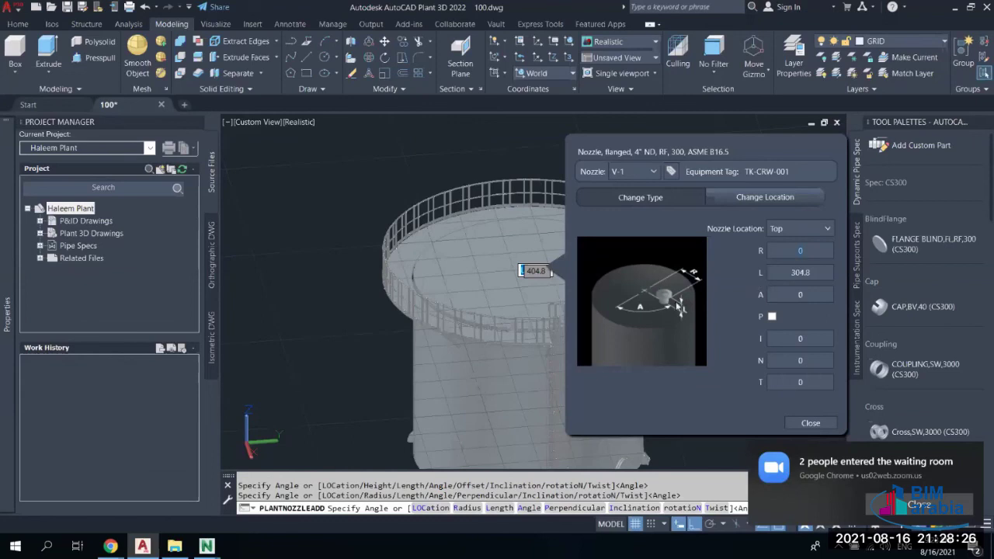
# Review the top nozzle's length (304.8), angle, inclination and rotation settings
pyautogui.click(802, 274)
pyautogui.click(799, 296)
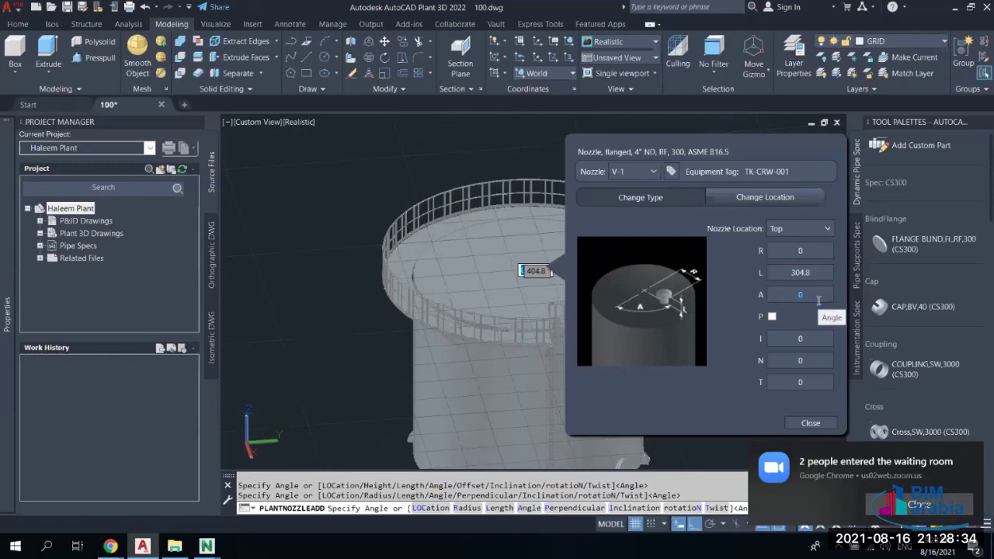
pyautogui.click(773, 338)
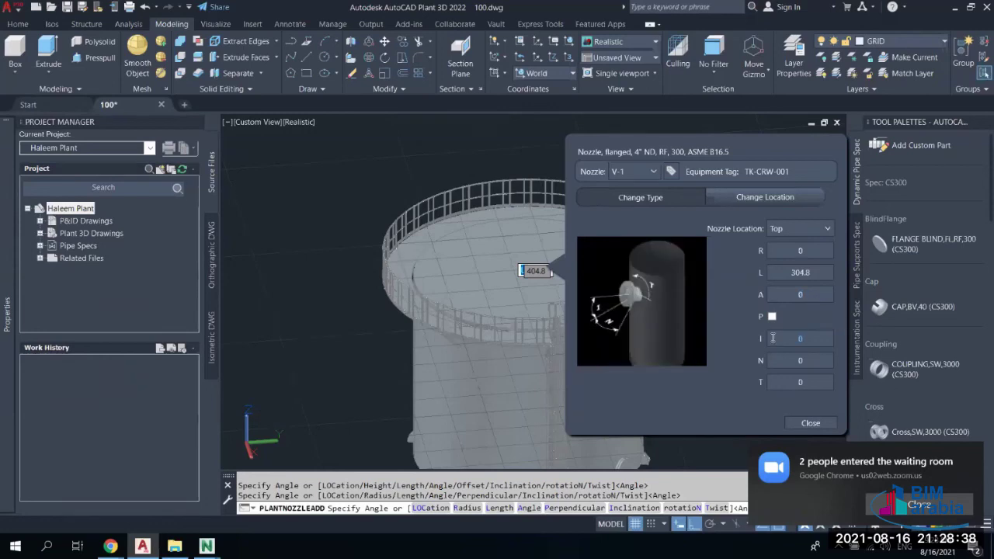
pyautogui.click(786, 359)
pyautogui.click(801, 294)
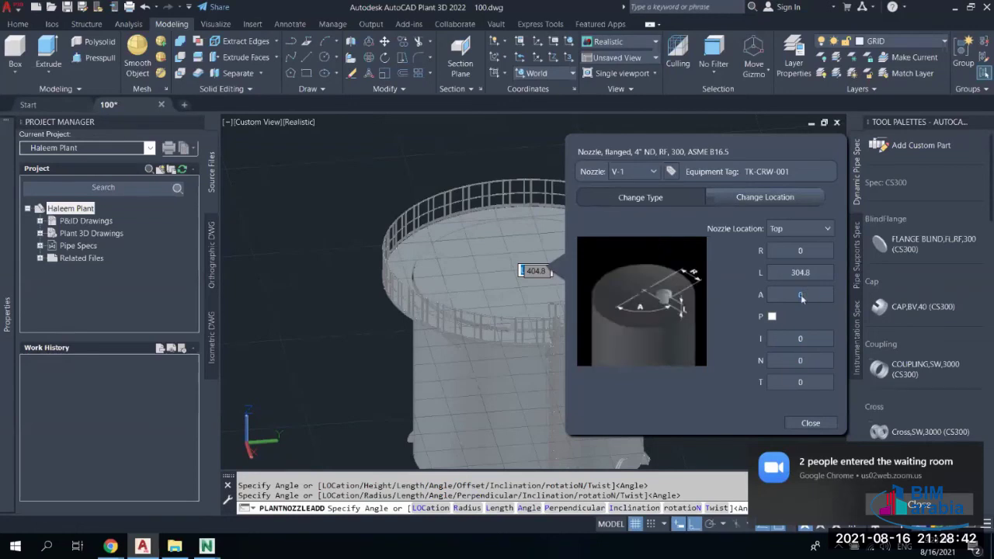
pyautogui.click(664, 199)
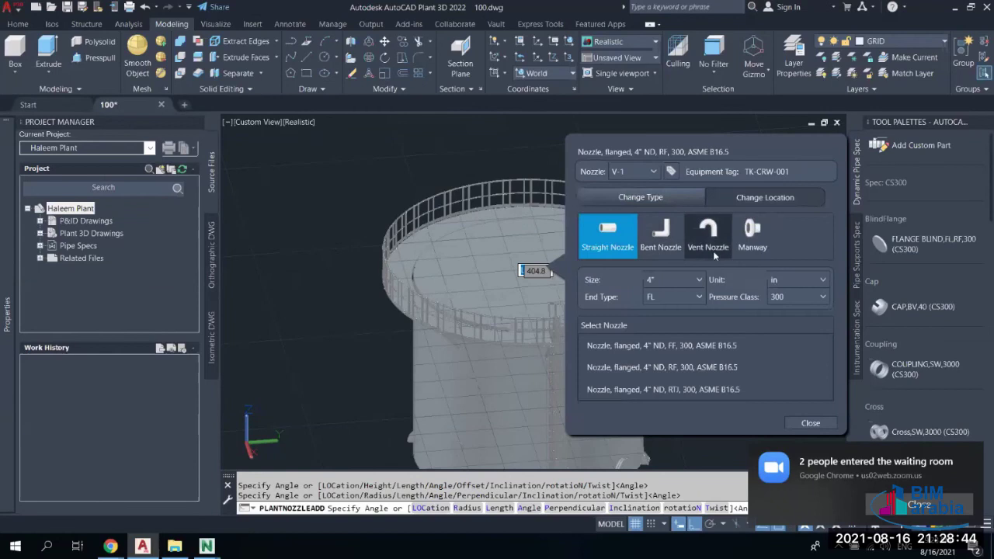
# Make V-1 a 6" BV vent nozzle of type 'Nozzle, vent (R=6"), 6" ND, ASME B16.9'
pyautogui.click(707, 242)
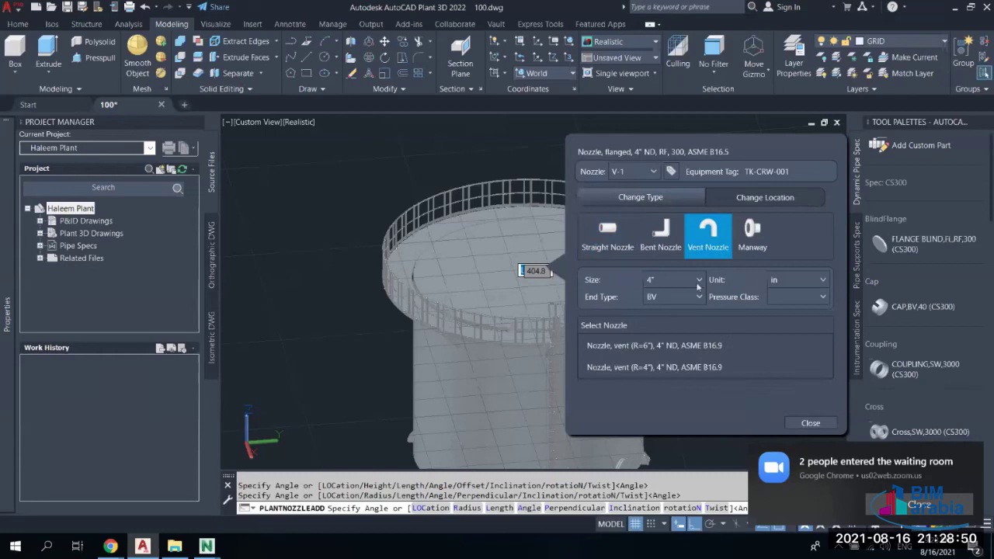
pyautogui.click(697, 285)
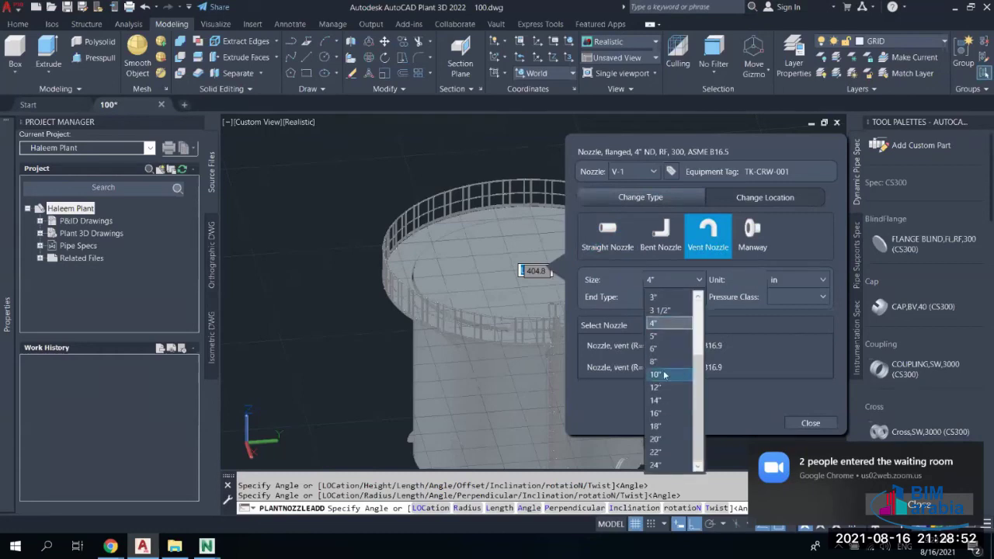
pyautogui.click(664, 348)
pyautogui.click(695, 301)
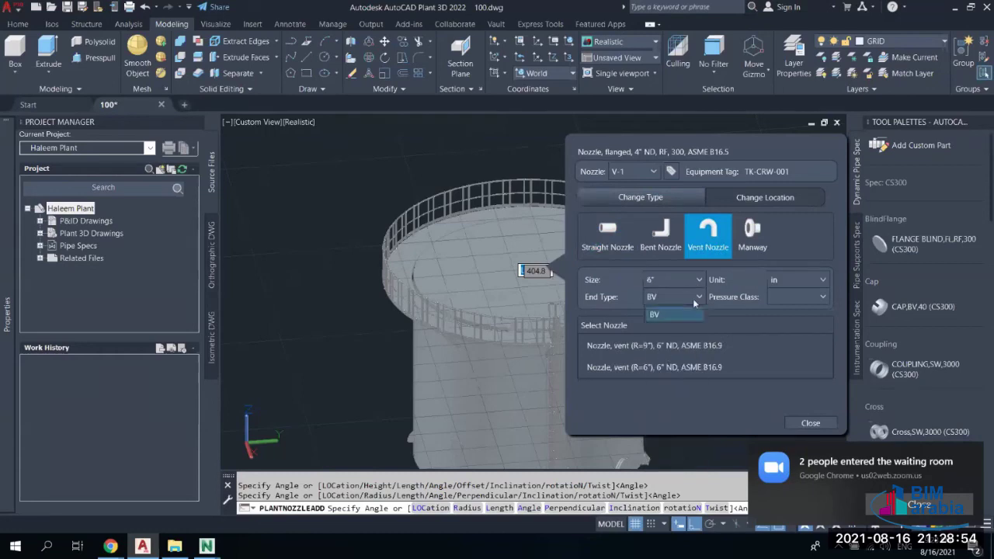
pyautogui.click(677, 314)
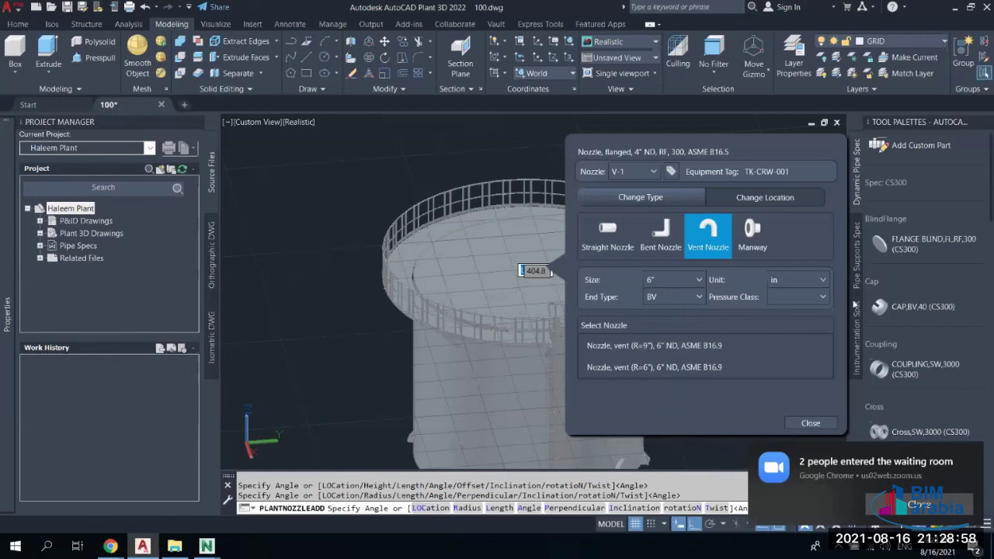
pyautogui.click(663, 347)
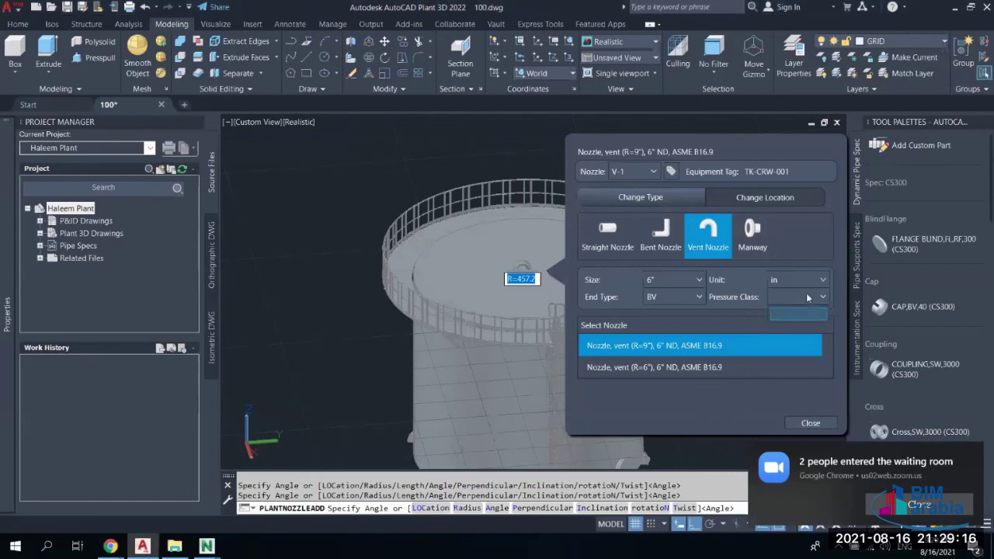
pyautogui.click(646, 369)
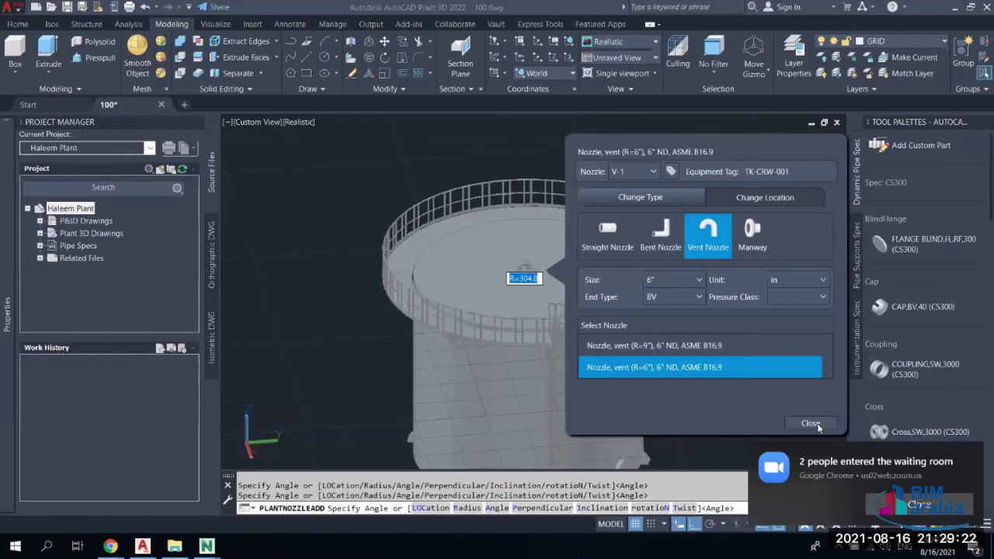
# Make the roof nozzle perpendicular to the roof in its location settings
pyautogui.click(787, 199)
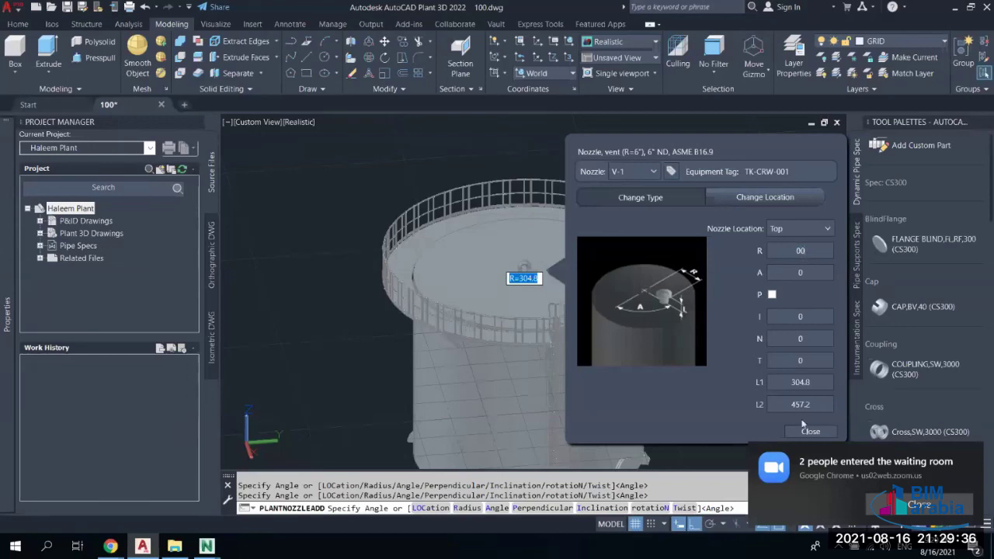
pyautogui.click(773, 382)
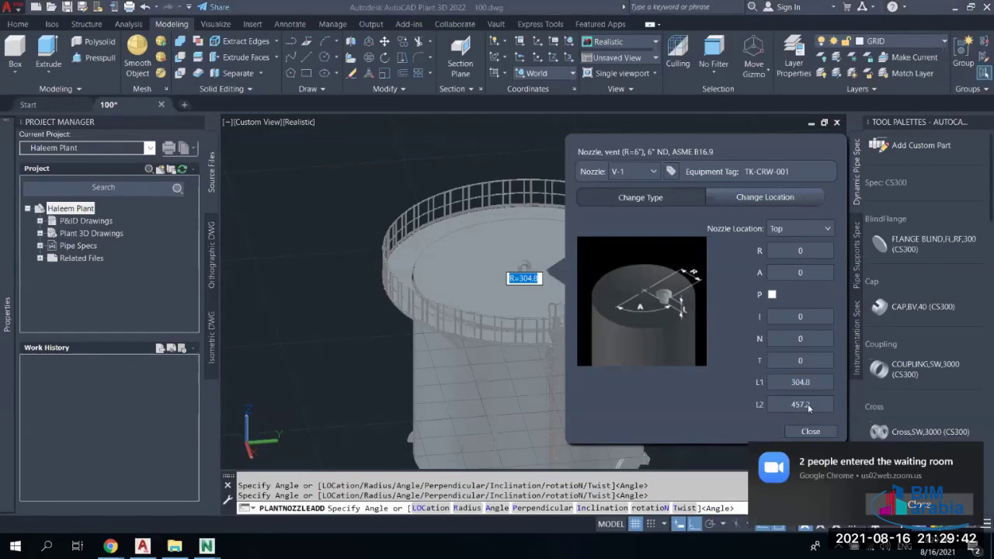
pyautogui.click(794, 386)
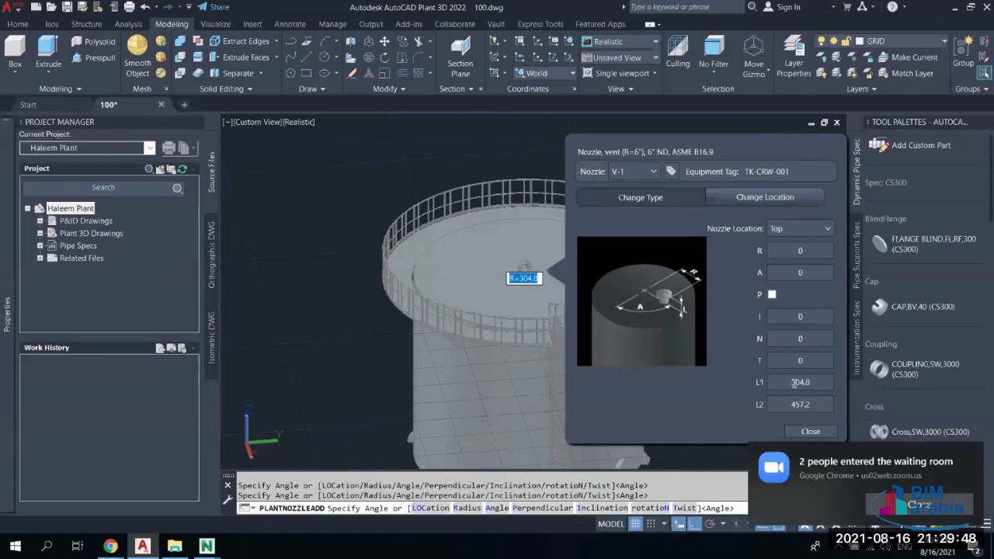
pyautogui.click(773, 296)
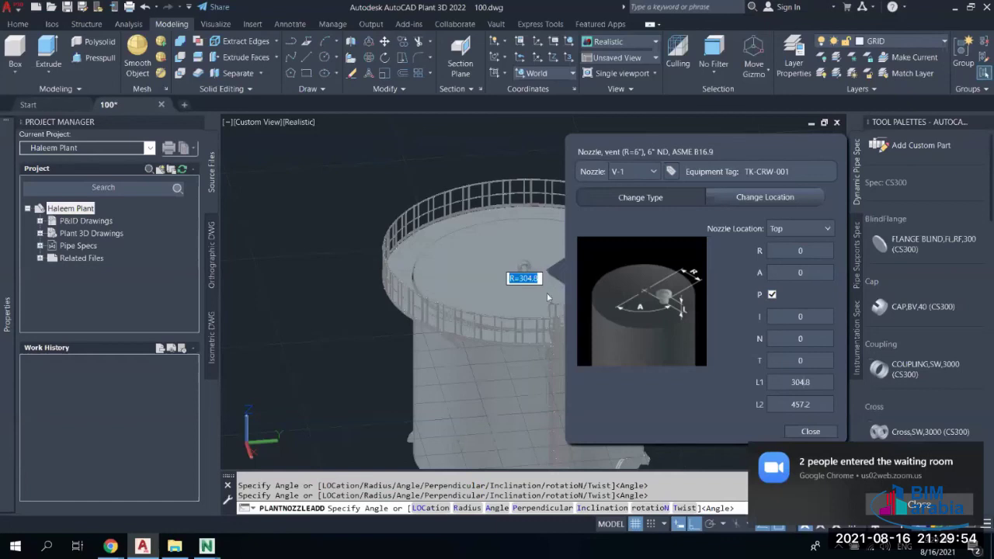
# Set the nozzle's L1 length to 200 and its angle to 300
pyautogui.click(785, 383)
pyautogui.write('200')
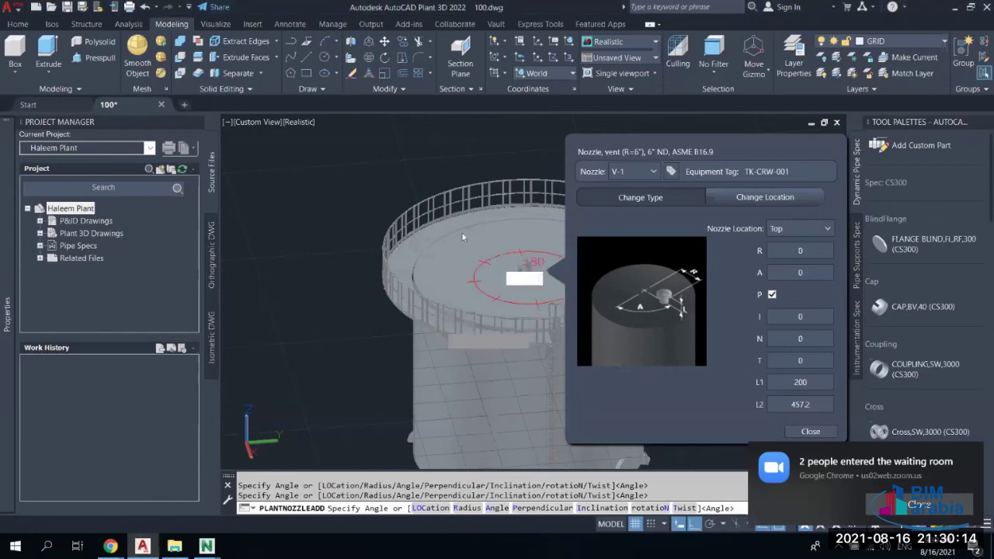
pyautogui.click(439, 185)
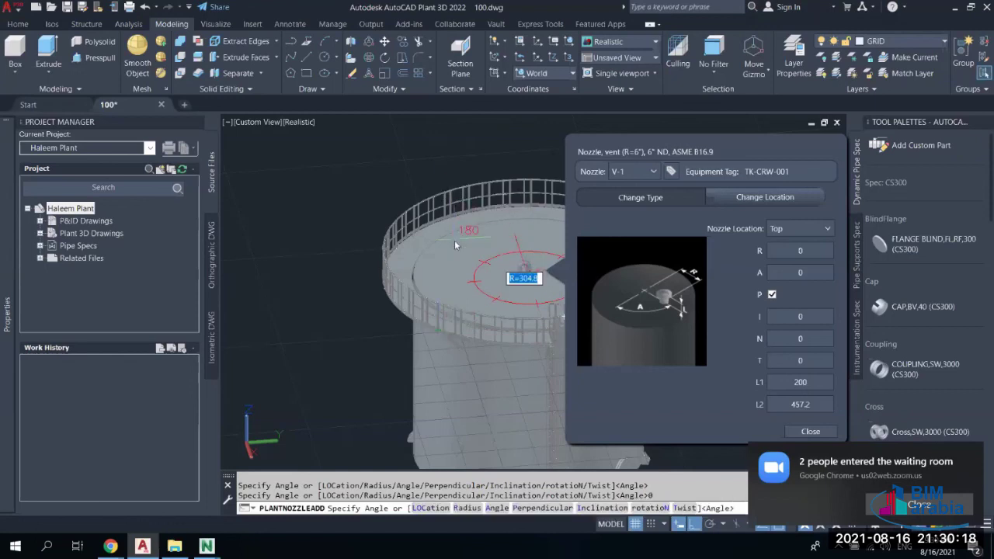
pyautogui.click(423, 181)
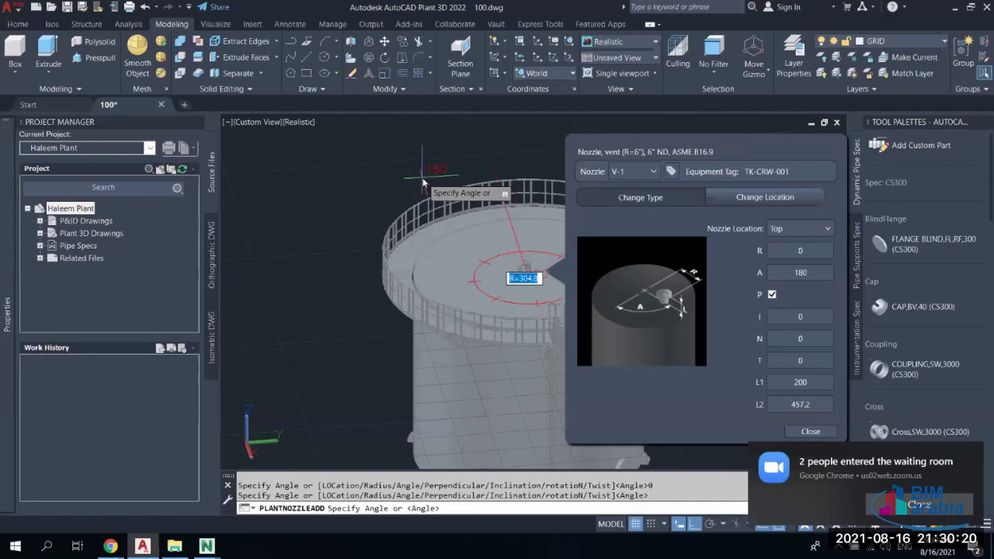
pyautogui.click(271, 287)
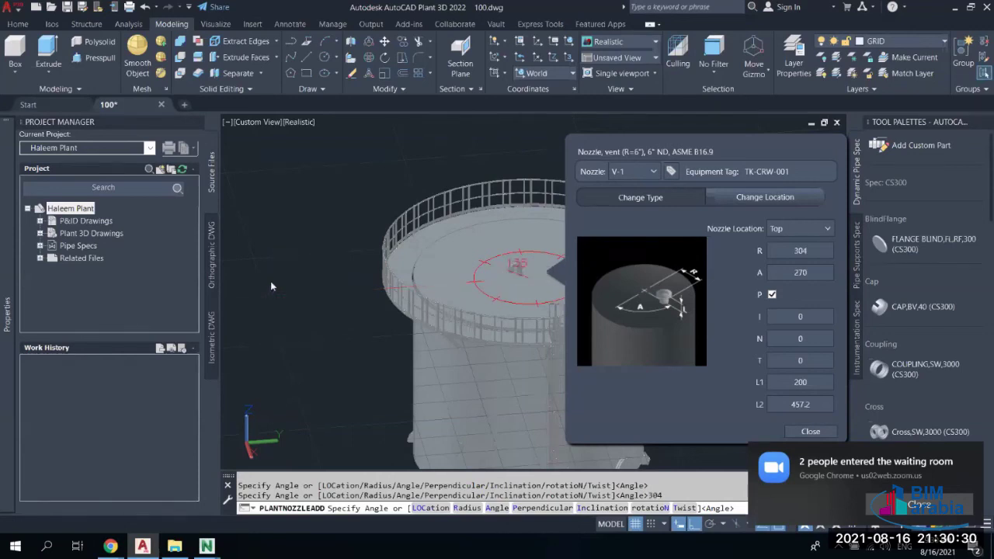
pyautogui.write('300')
pyautogui.press('Return')
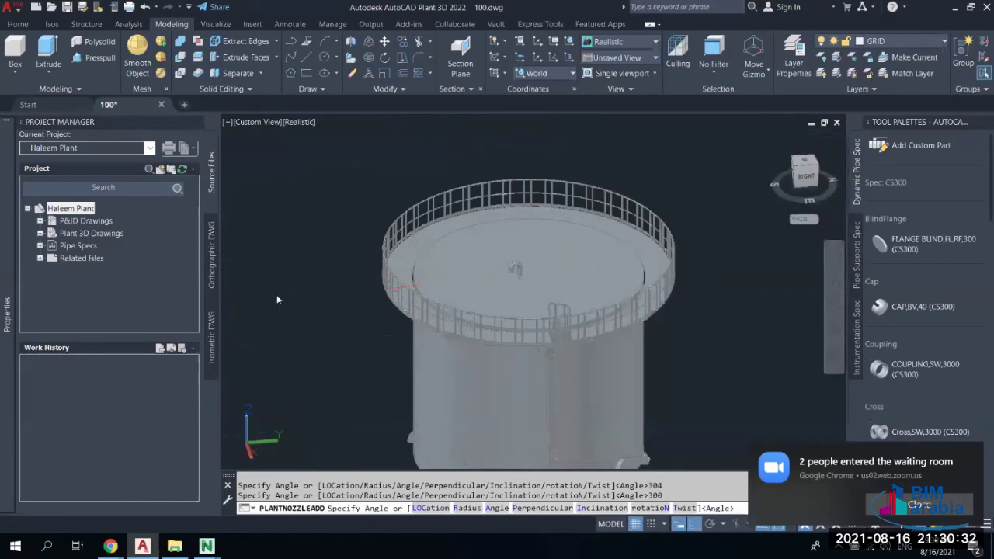
# Cancel the roof nozzle placement and orbit the view to inspect the tank roof
pyautogui.press('Escape')
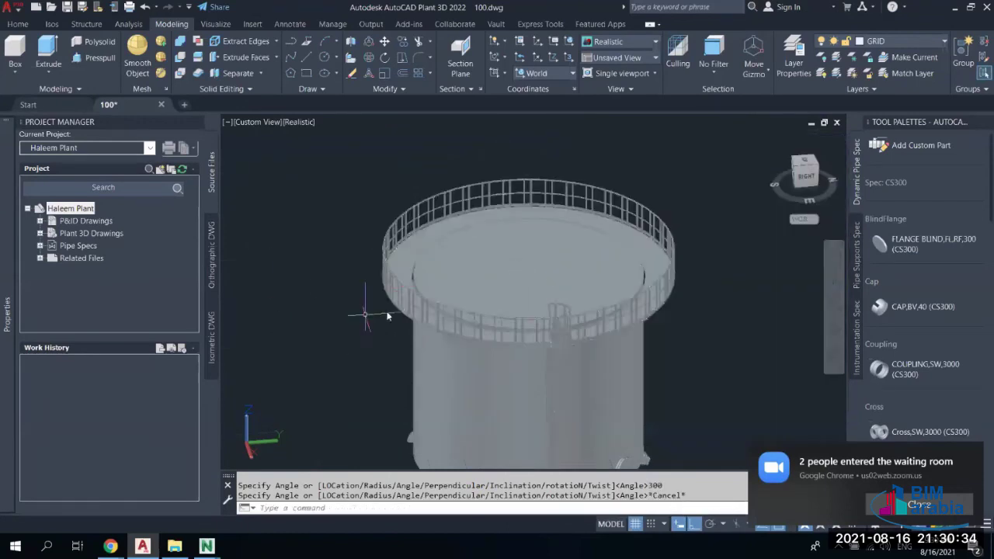
pyautogui.keyDown('shift'); pyautogui.moveTo(387, 316); pyautogui.dragTo(556, 280, button='middle'); pyautogui.keyUp('shift')
pyautogui.scroll(4, 556, 280)
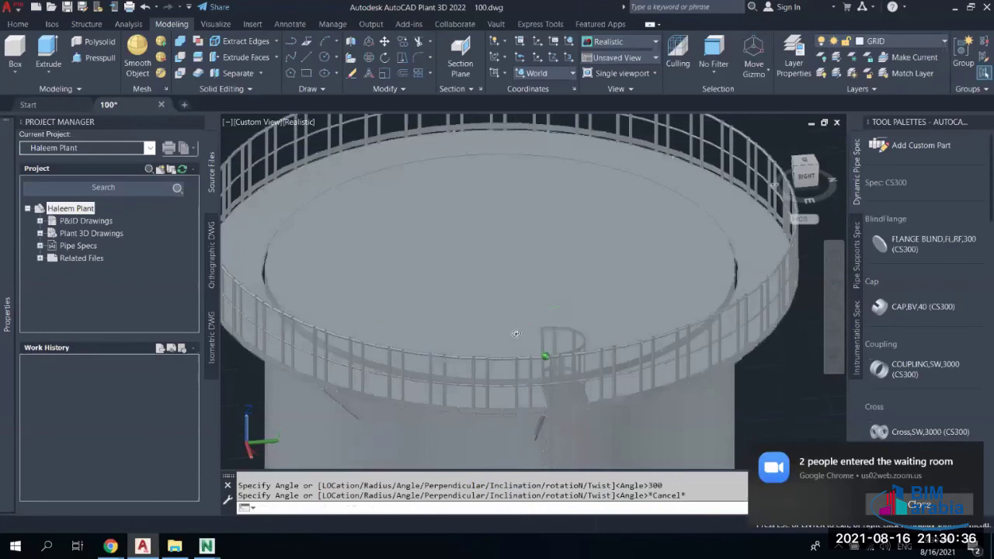
pyautogui.keyDown('shift'); pyautogui.moveTo(516, 333); pyautogui.dragTo(488, 339, button='middle'); pyautogui.keyUp('shift')
pyautogui.scroll(-3, 531, 286)
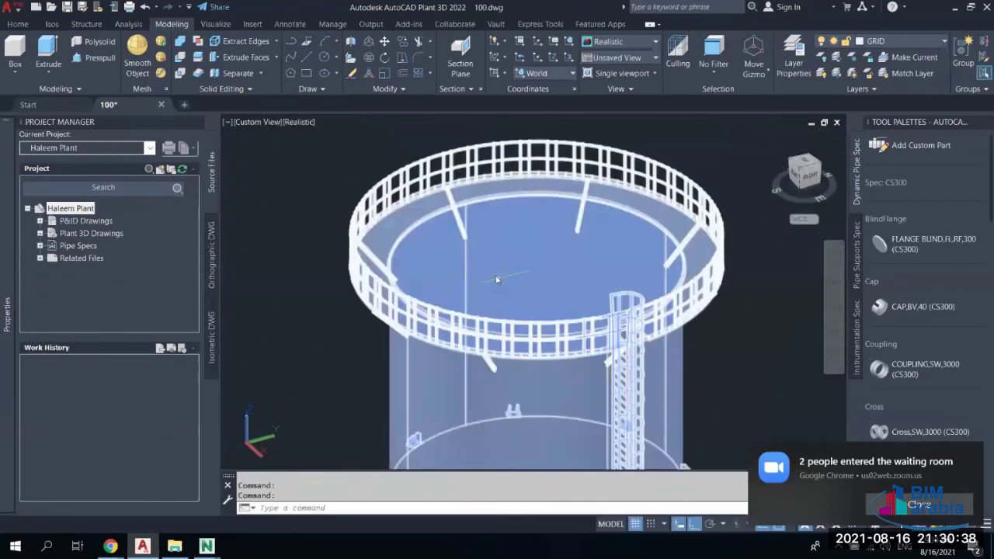
pyautogui.click(527, 260)
pyautogui.scroll(-2, 524, 304)
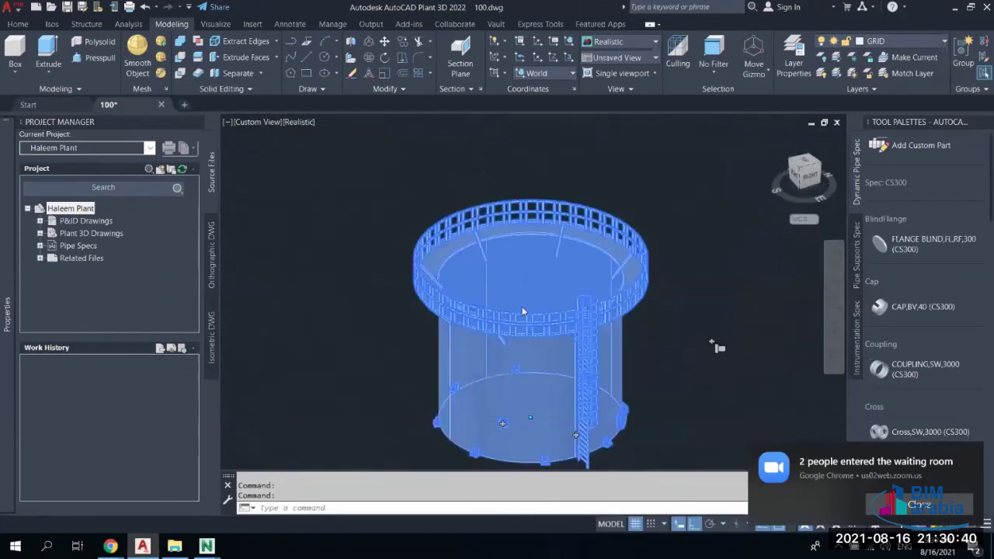
pyautogui.scroll(-2, 710, 349)
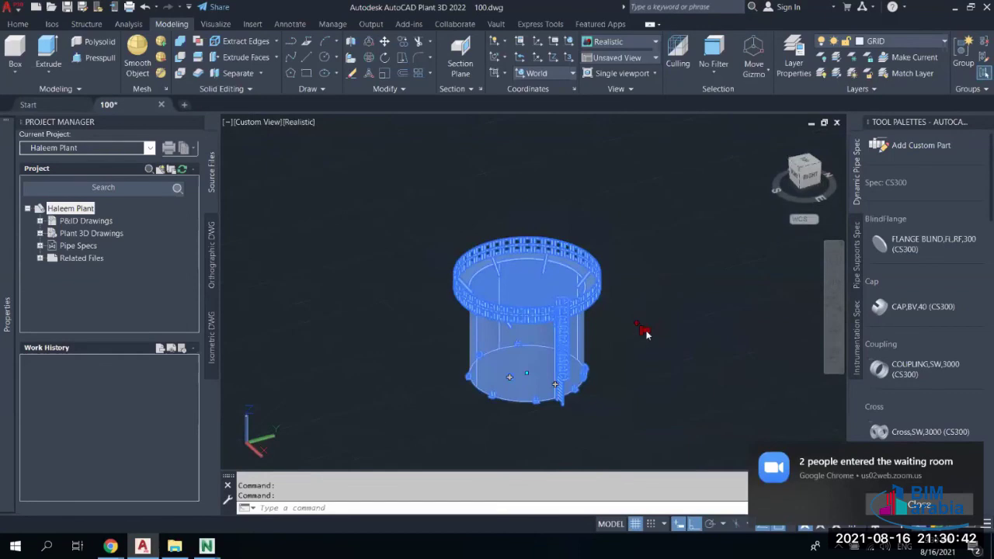
pyautogui.press('Escape')
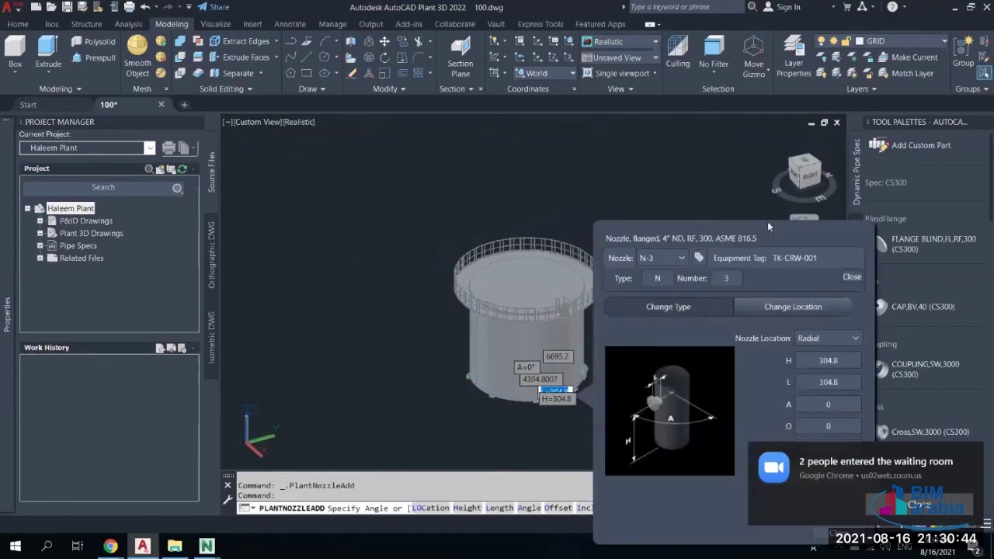
# Tag the new nozzle V-1 and place it on the tank top
pyautogui.moveTo(767, 222); pyautogui.dragTo(679, 165)
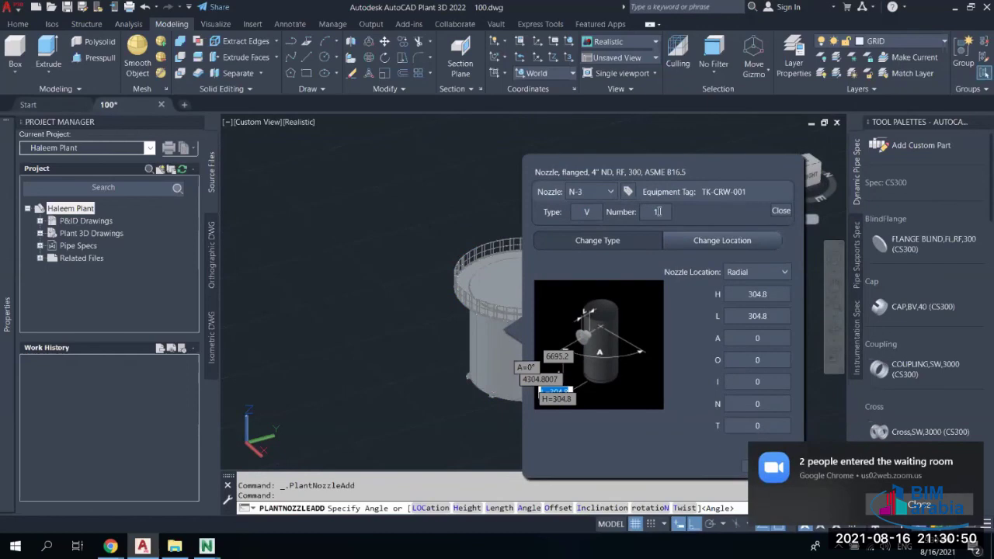
pyautogui.click(781, 211)
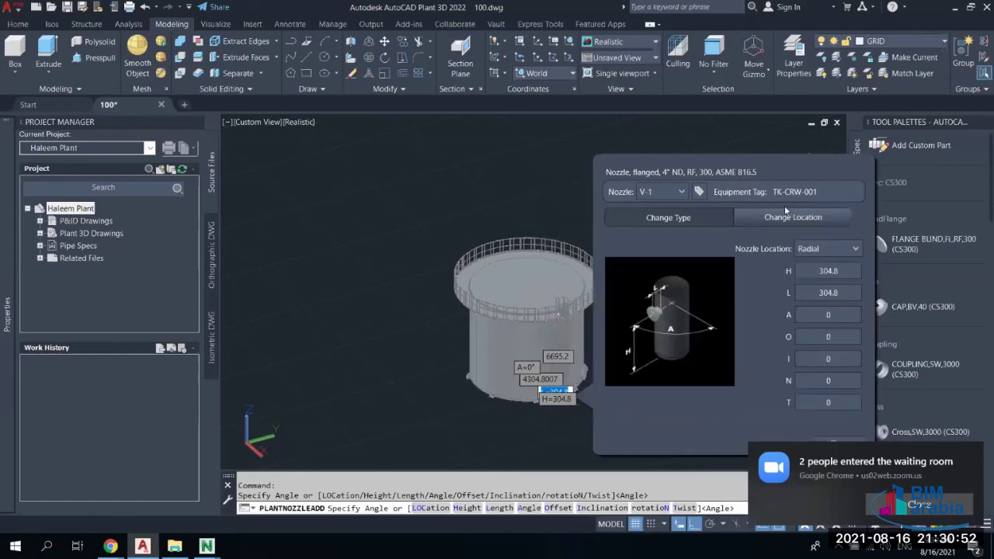
pyautogui.click(838, 272)
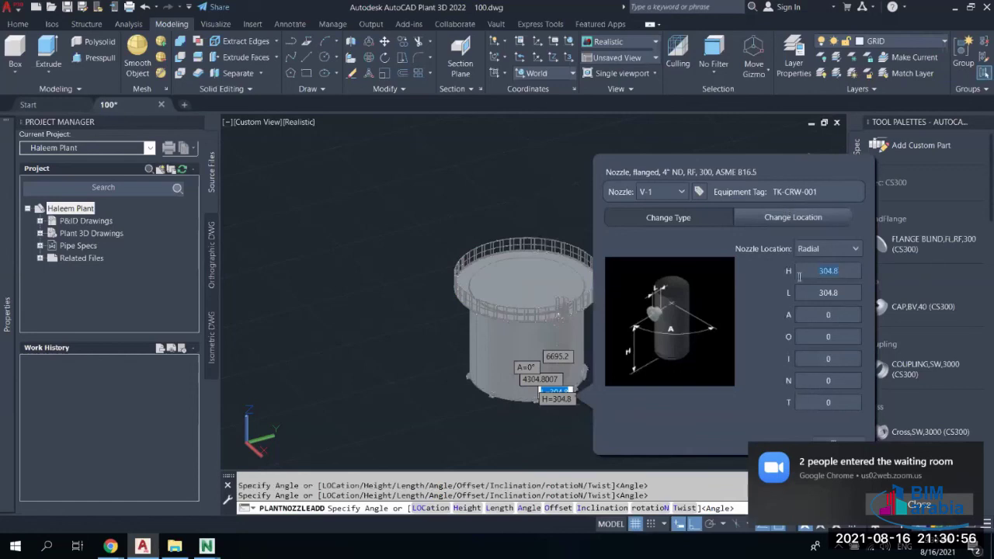
pyautogui.click(825, 252)
pyautogui.click(827, 269)
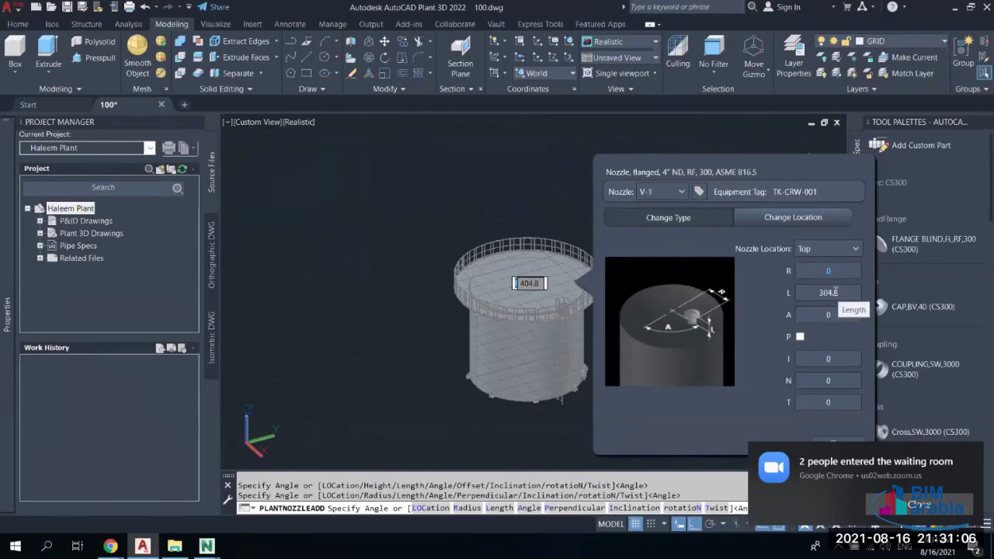
pyautogui.doubleClick(833, 292)
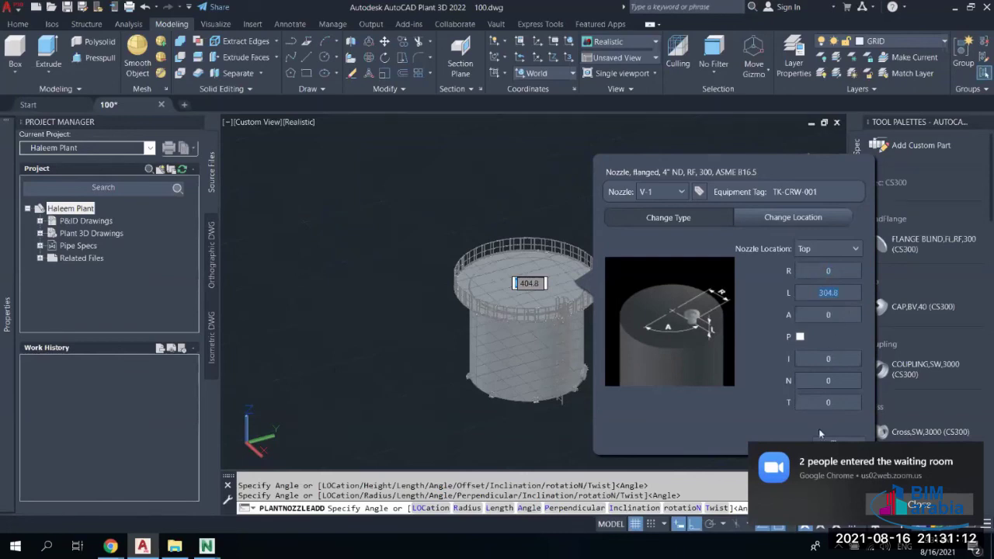
# Make V-1 an 8" vent nozzle, type 'Nozzle, vent (R=12"), 8" ND, ASME B16.9'
pyautogui.click(683, 219)
pyautogui.click(733, 266)
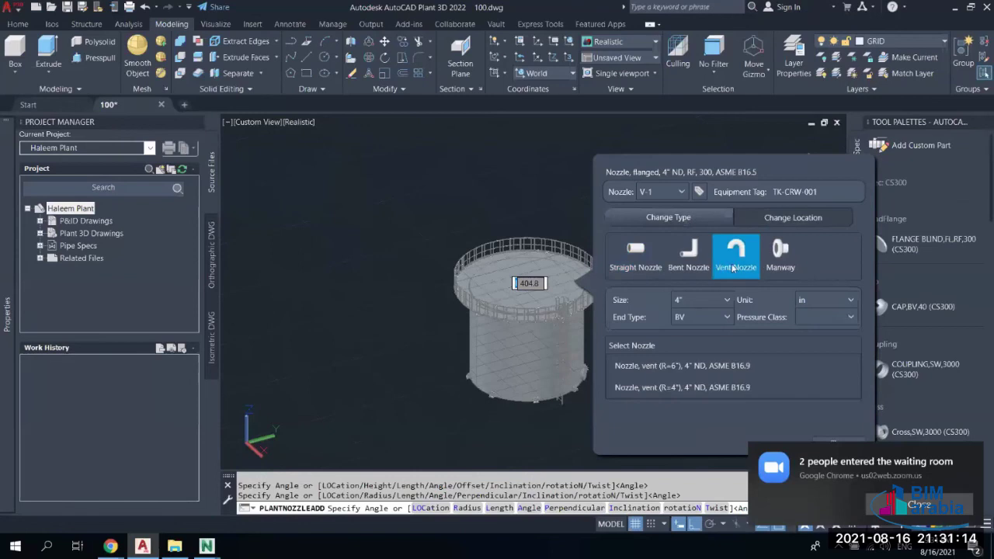
pyautogui.click(727, 301)
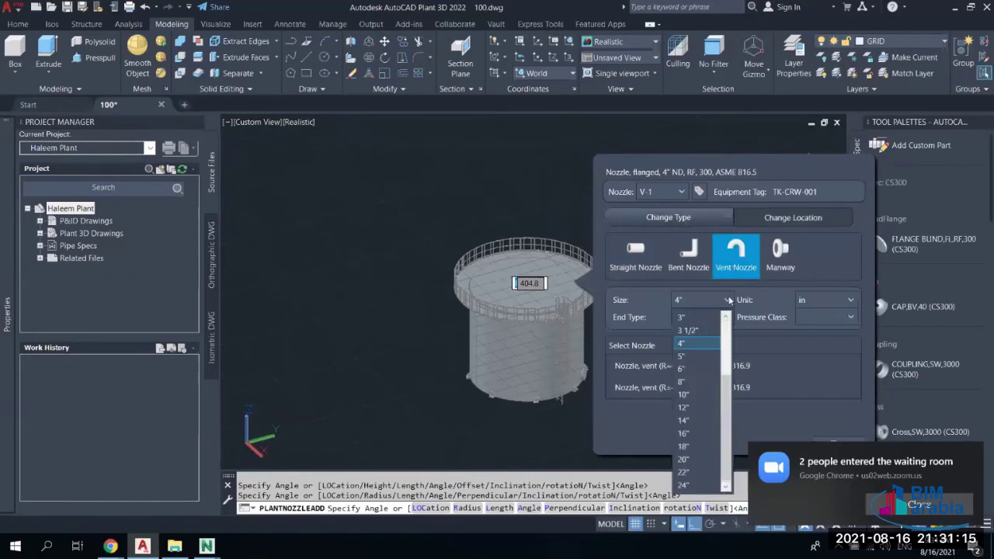
pyautogui.click(699, 370)
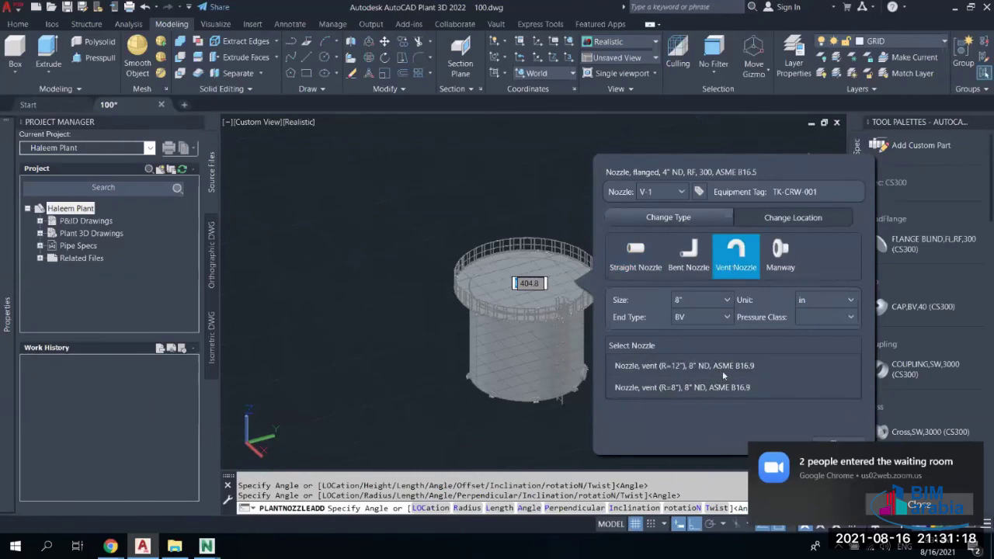
pyautogui.click(723, 370)
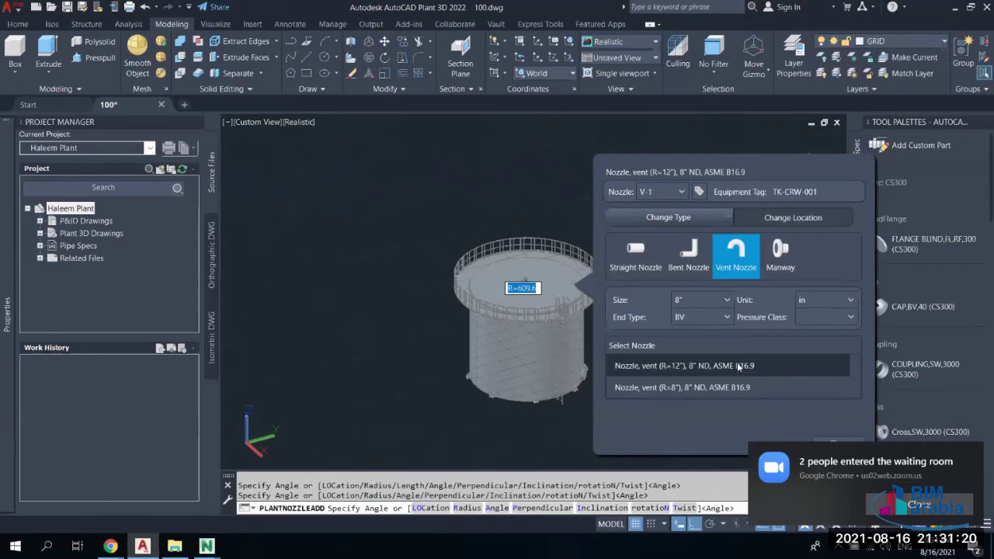
pyautogui.click(737, 366)
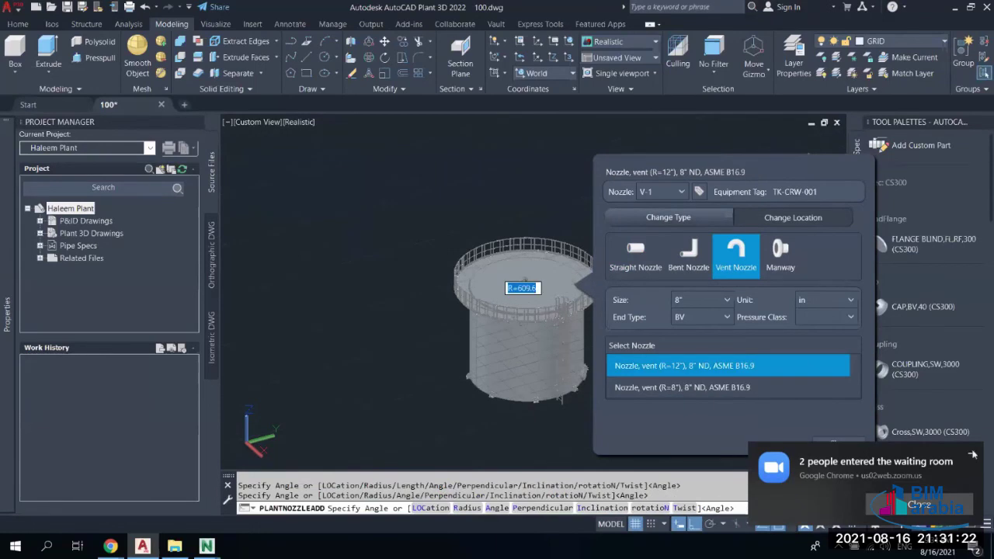
pyautogui.scroll(2, 518, 281)
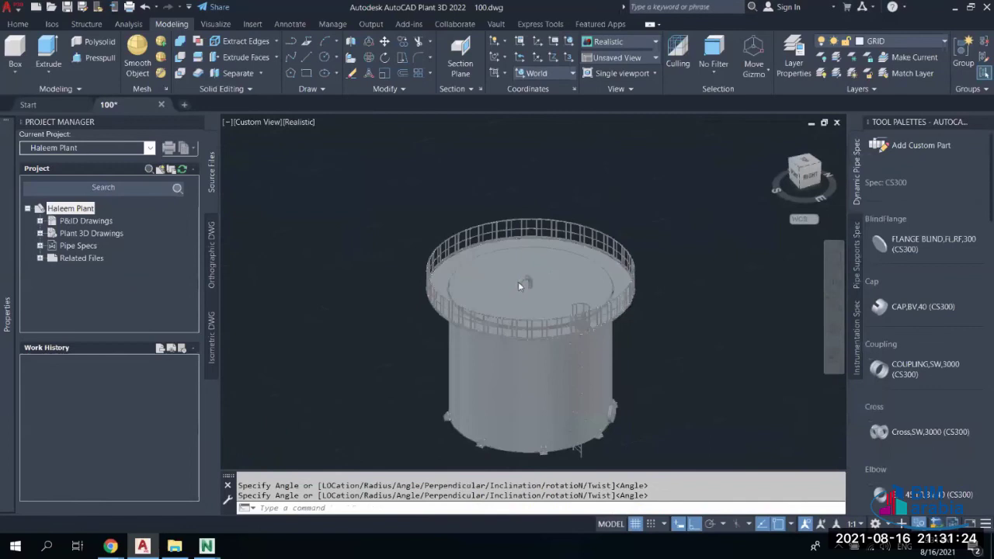
pyautogui.scroll(3, 522, 288)
pyautogui.moveTo(522, 289)
pyautogui.keyDown('shift'); pyautogui.mouseDown(button='middle')
pyautogui.moveTo(534, 330)
pyautogui.moveTo(494, 315)
pyautogui.moveTo(481, 275)
pyautogui.moveTo(536, 212)
pyautogui.moveTo(536, 180)
pyautogui.moveTo(535, 277)
pyautogui.mouseUp(button='middle'); pyautogui.keyUp('shift')
pyautogui.scroll(2, 508, 268)
pyautogui.scroll(2, 490, 287)
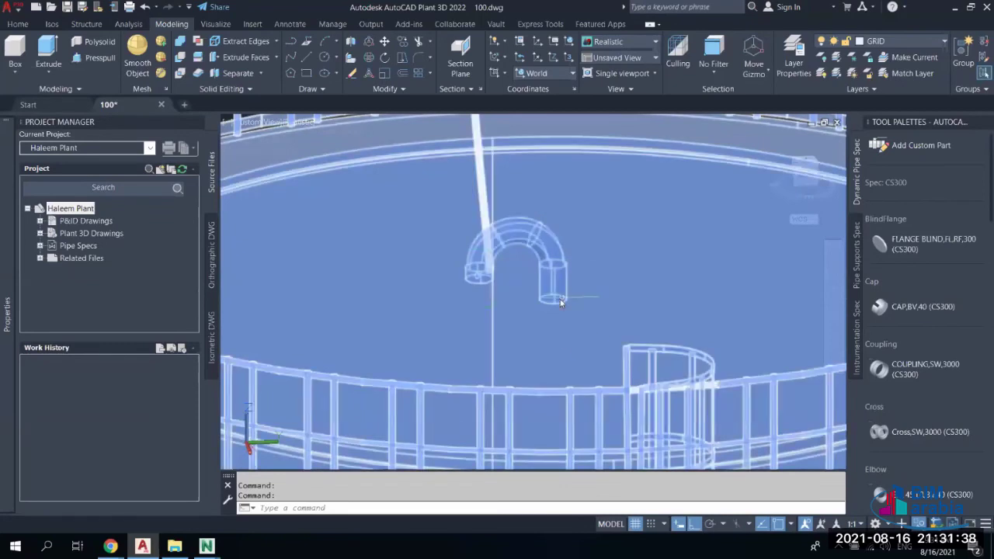
pyautogui.scroll(3, 474, 263)
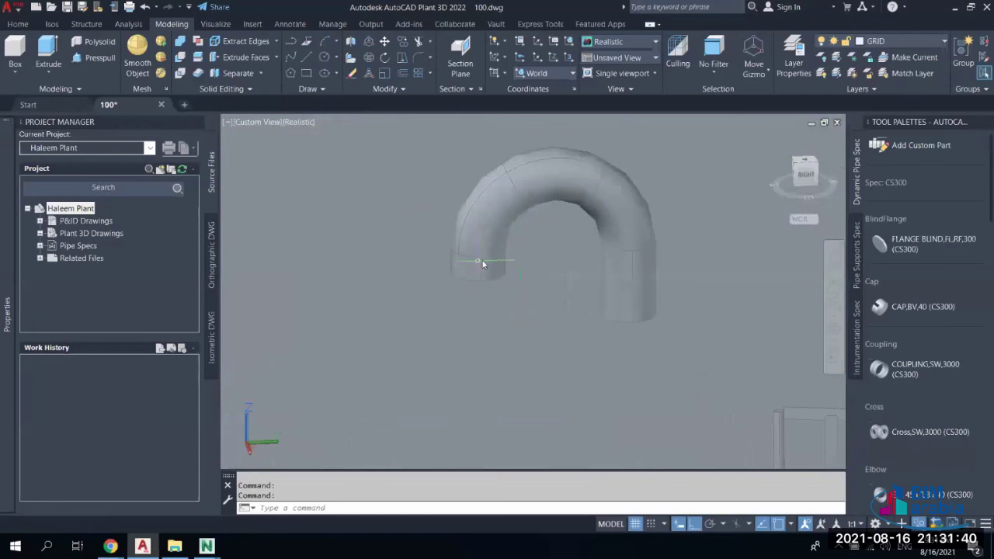
pyautogui.scroll(-5, 493, 283)
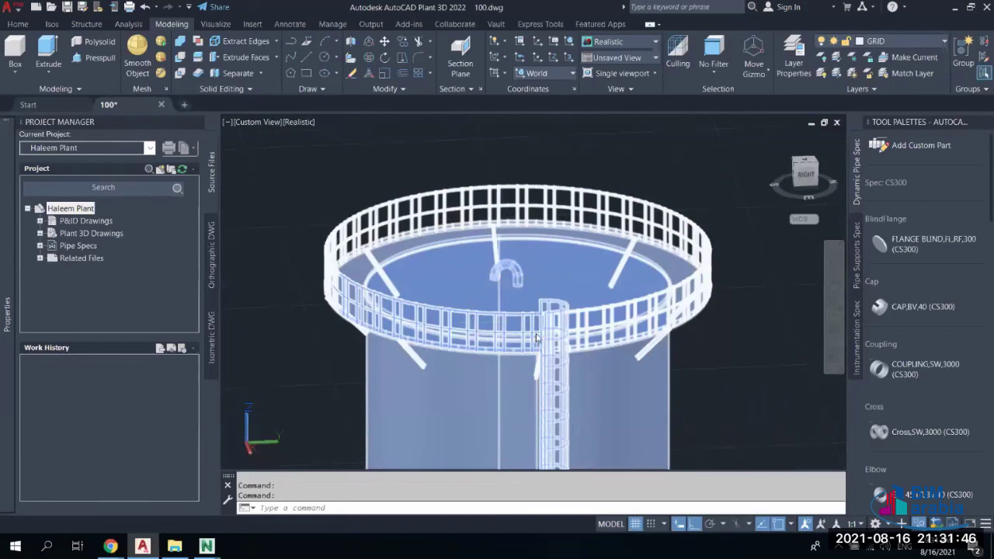
pyautogui.scroll(-5, 474, 309)
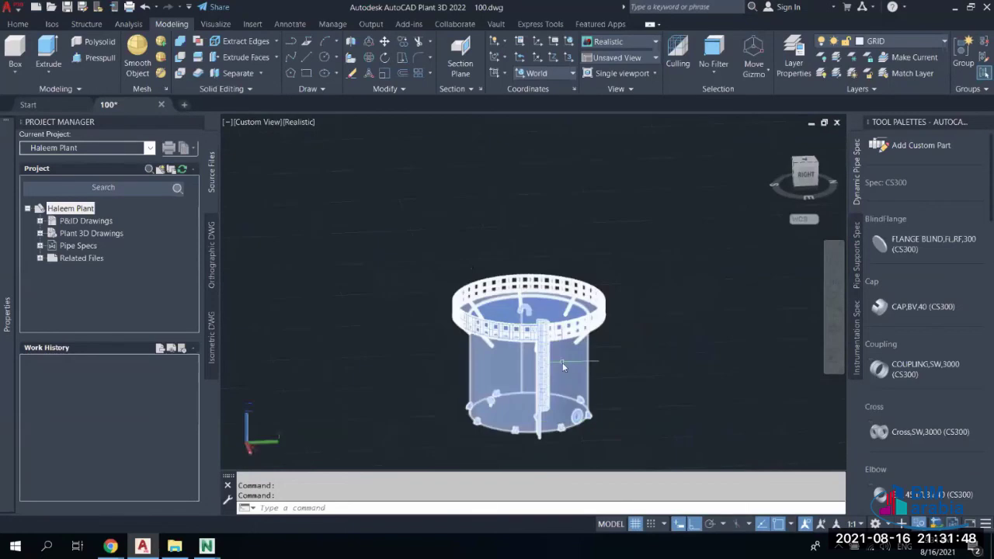
pyautogui.scroll(6, 562, 363)
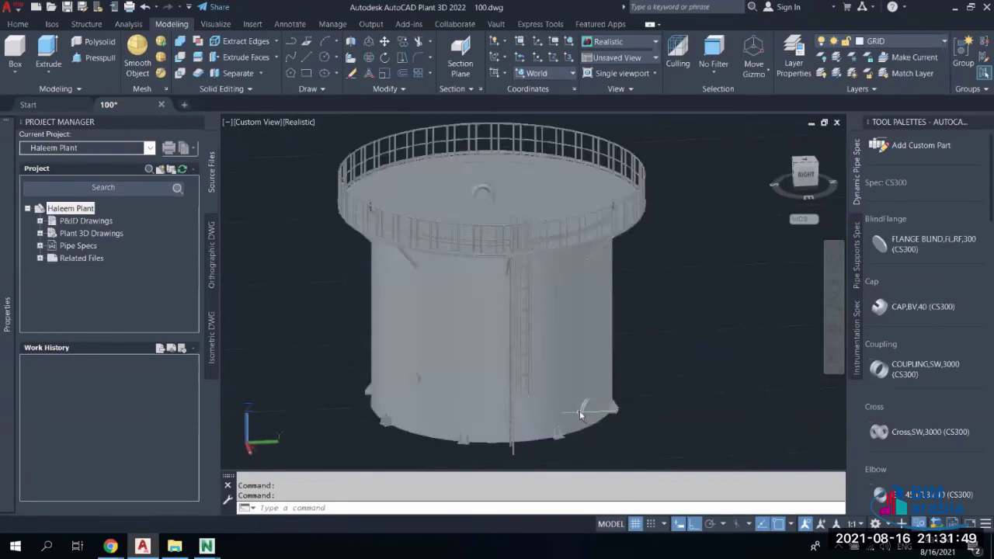
pyautogui.click(414, 390)
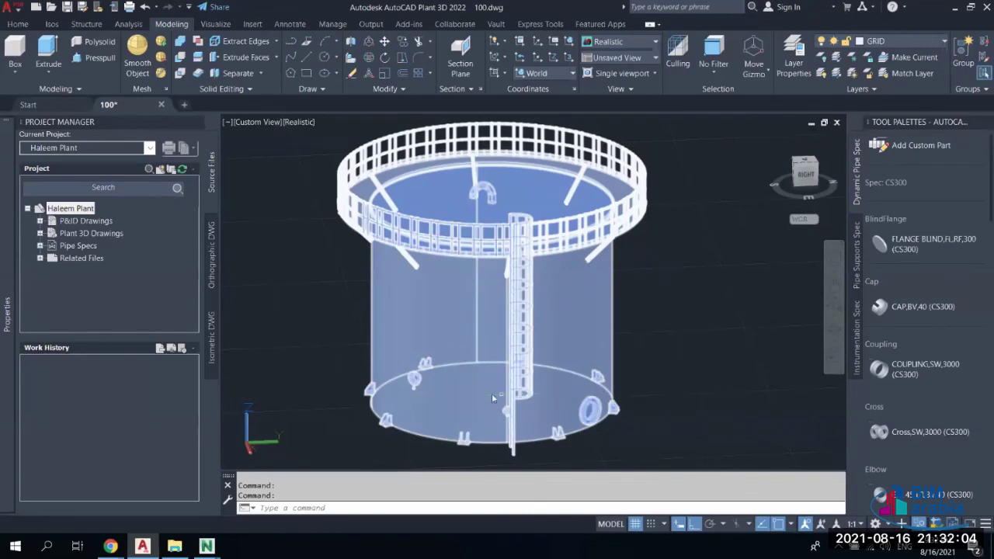
pyautogui.scroll(-3, 546, 313)
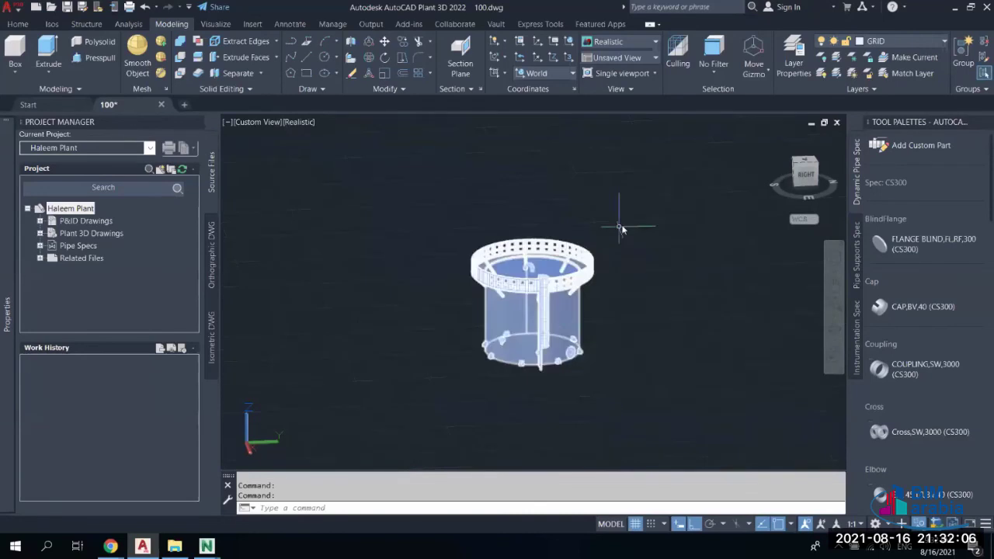
# End object isolation so the other equipment shows again around the tank
pyautogui.rightClick(628, 224)
pyautogui.moveTo(677, 296)
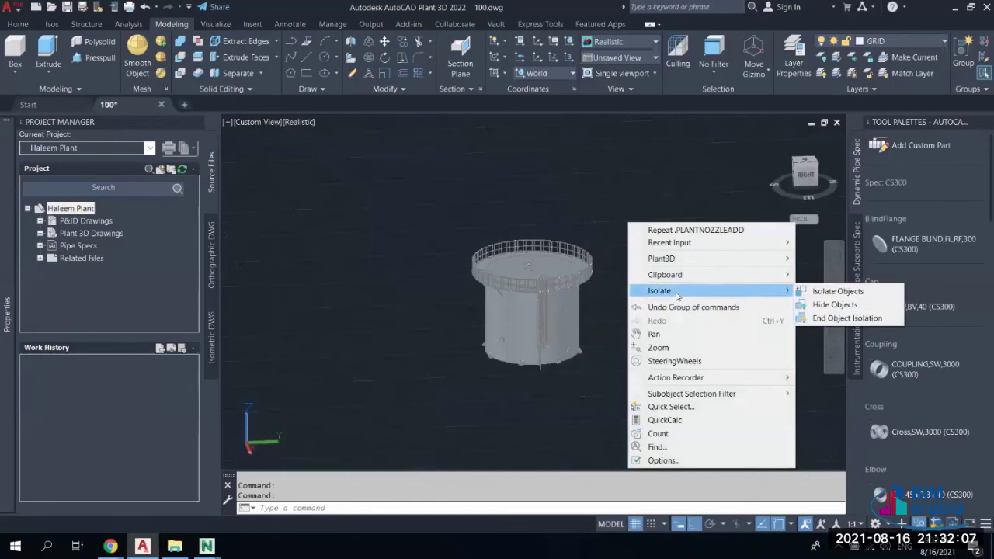
pyautogui.click(847, 315)
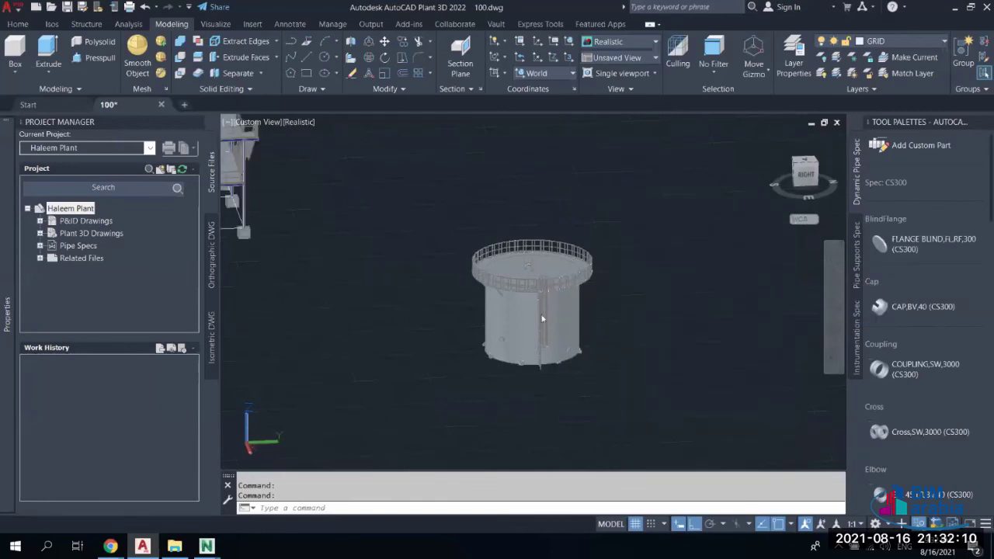
pyautogui.scroll(-2, 528, 314)
pyautogui.scroll(3, 593, 292)
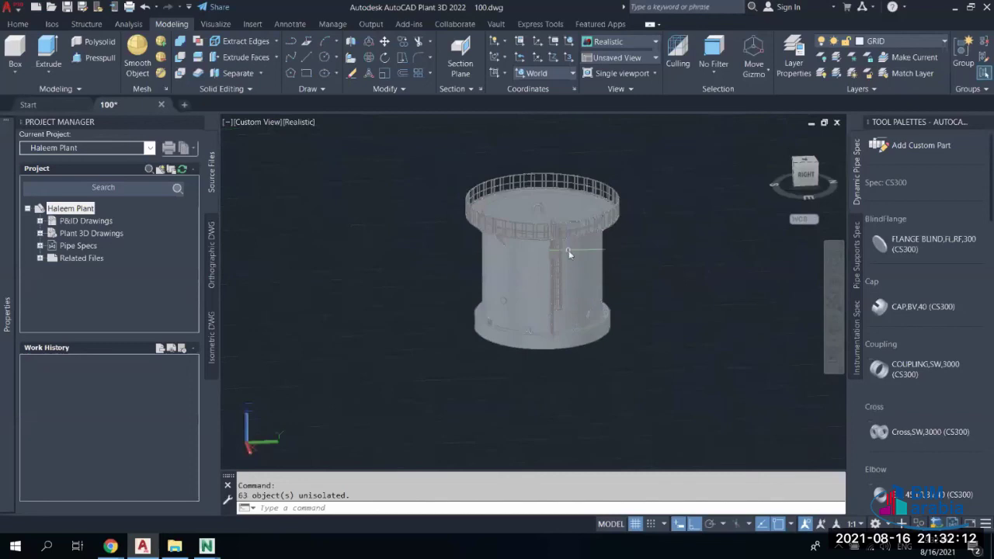
pyautogui.moveTo(288, 244); pyautogui.dragTo(588, 349, button='middle')
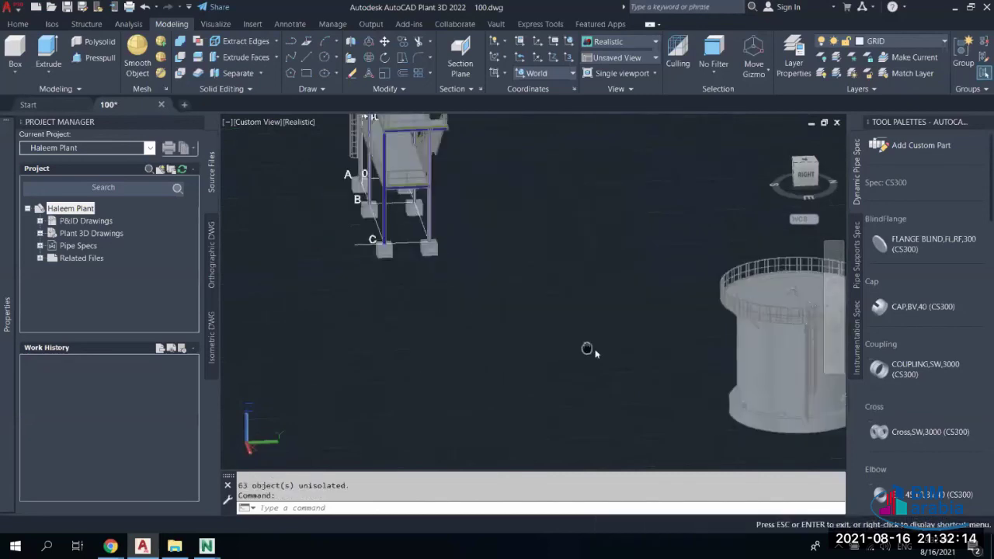
pyautogui.scroll(-3, 581, 240)
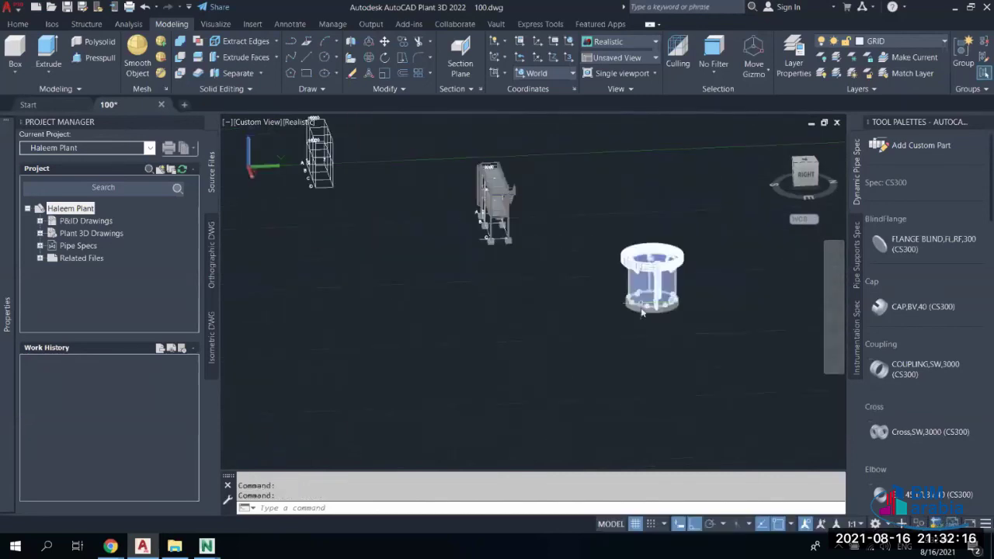
pyautogui.keyDown('shift'); pyautogui.moveTo(665, 302); pyautogui.dragTo(571, 331, button='middle'); pyautogui.keyUp('shift')
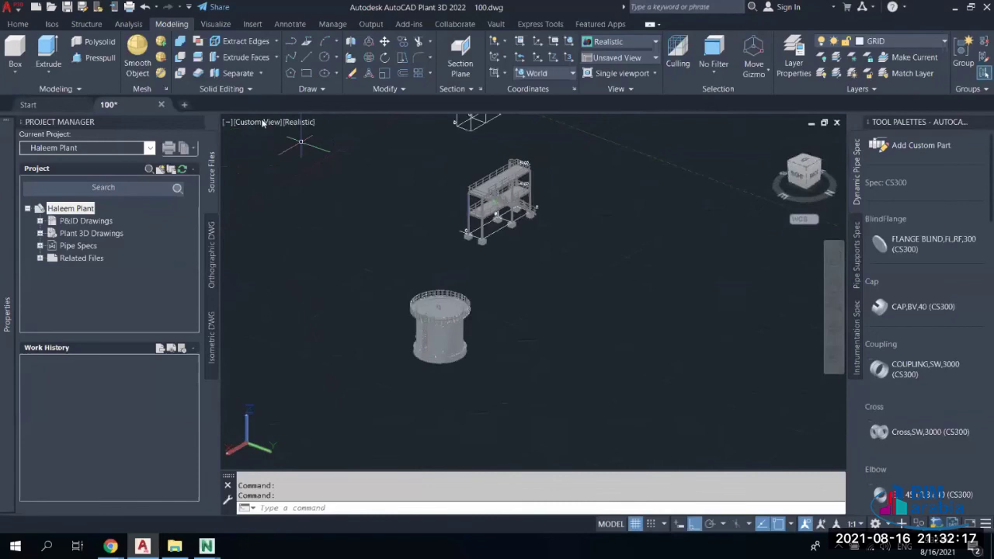
# Switch the structure display to Shape Model
pyautogui.click(86, 24)
pyautogui.click(250, 41)
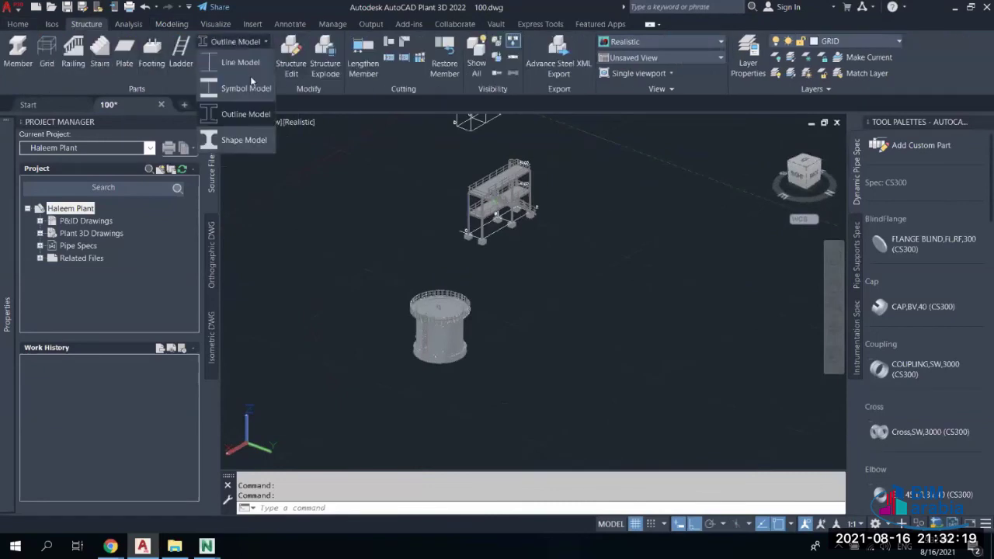
pyautogui.click(244, 140)
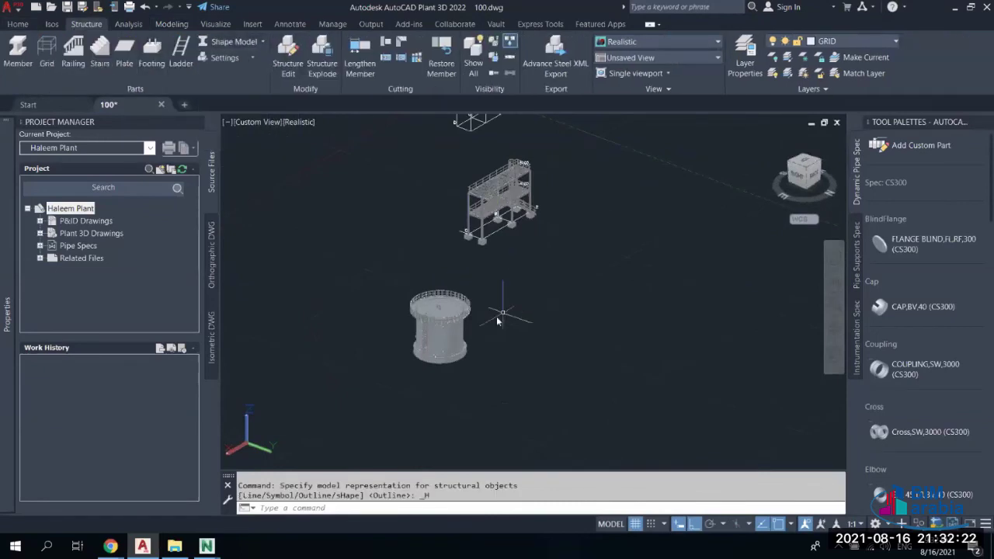
pyautogui.scroll(5, 466, 319)
pyautogui.scroll(3, 429, 358)
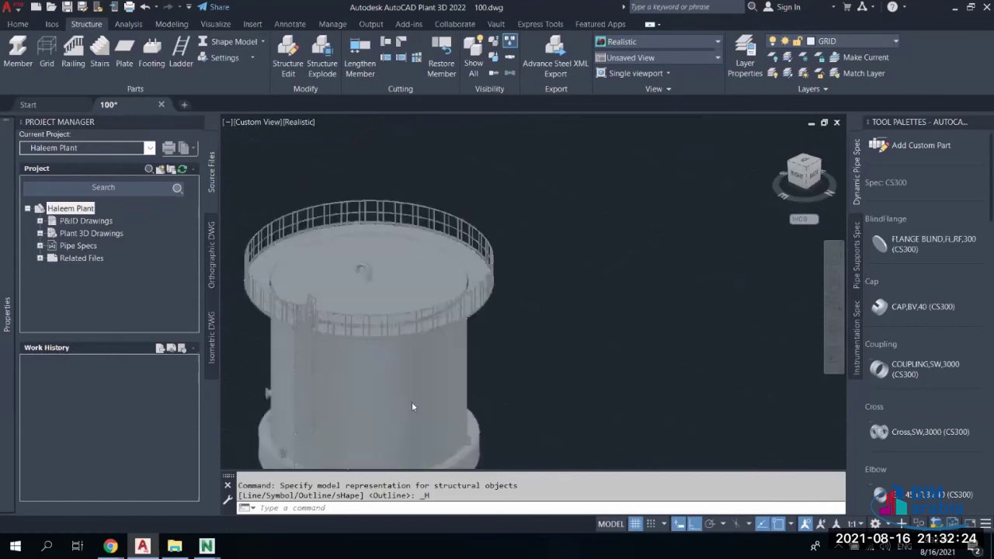
pyautogui.scroll(2, 411, 402)
pyautogui.scroll(-5, 403, 191)
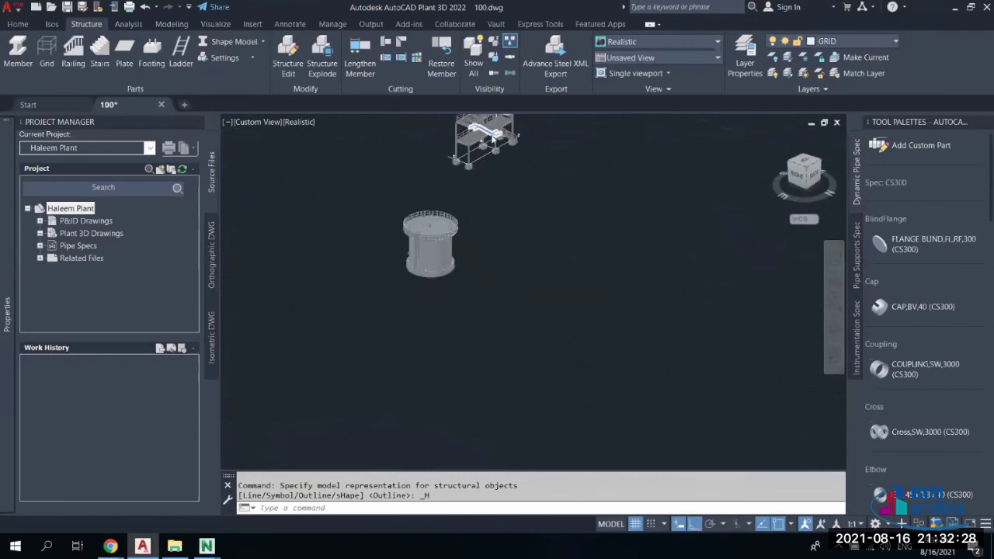
pyautogui.scroll(8, 500, 185)
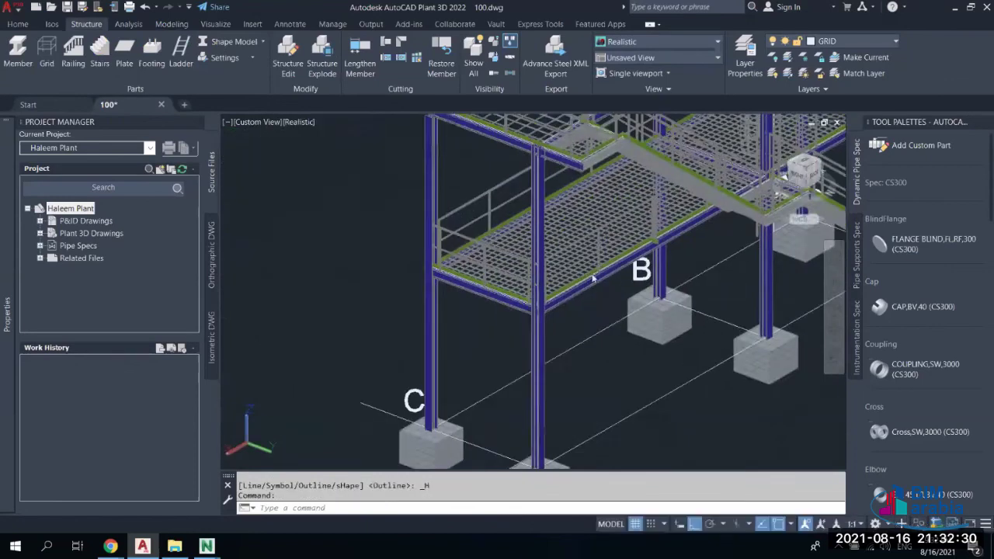
pyautogui.scroll(-6, 473, 362)
pyautogui.scroll(6, 497, 215)
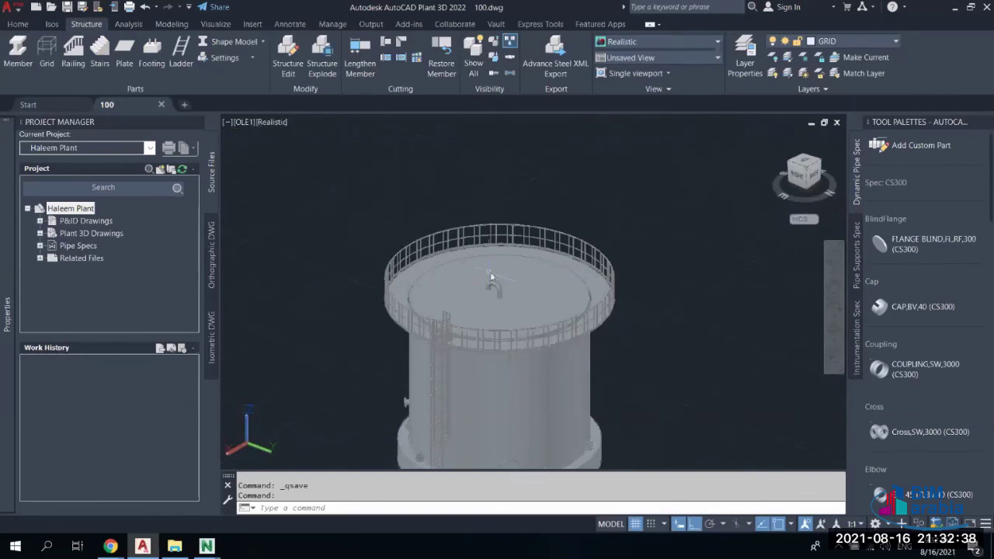
# Save 100.dwg, turn on ortho mode, and bring the Zoom meeting browser window forward
pyautogui.hotkey('ctrl', 'z')
pyautogui.press('F8')
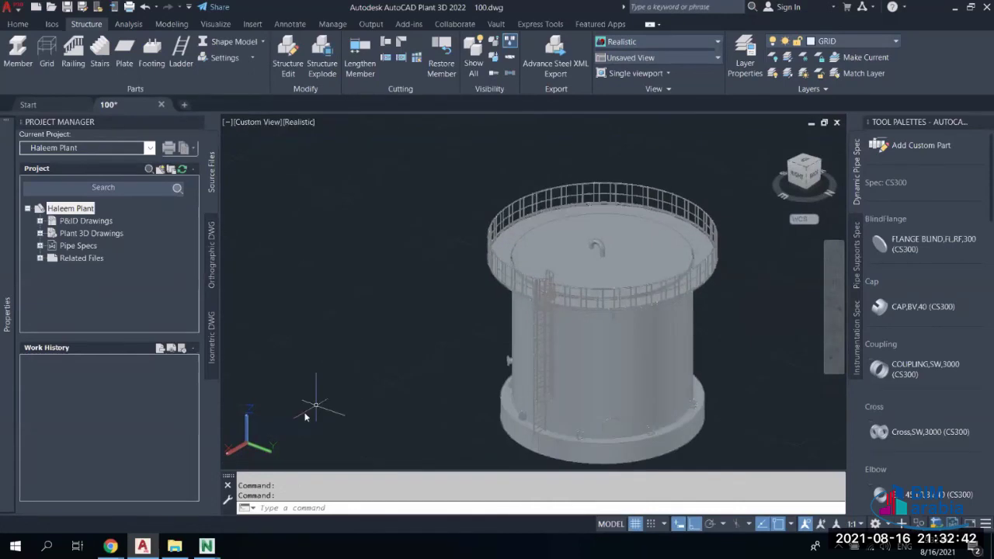
pyautogui.click(99, 549)
pyautogui.moveTo(111, 546)
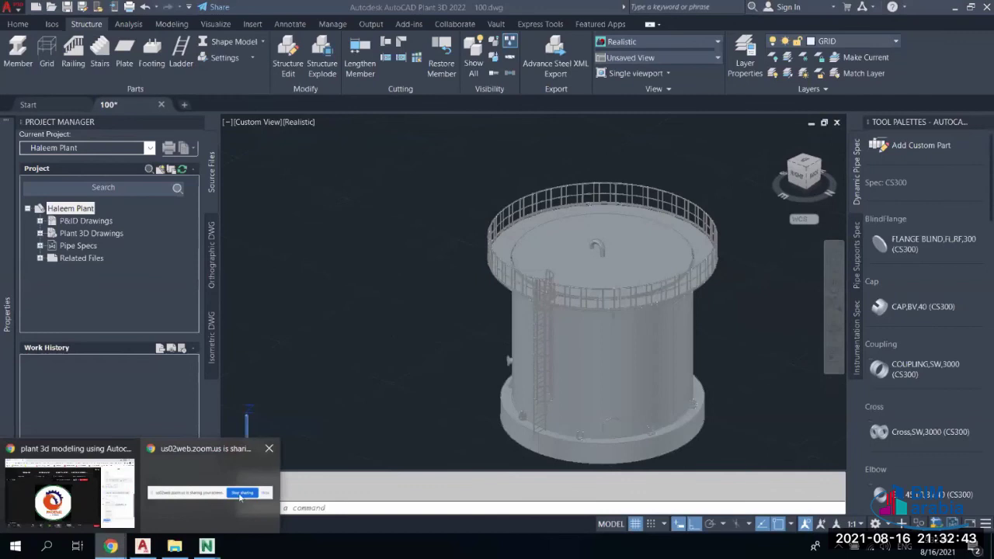
pyautogui.click(108, 494)
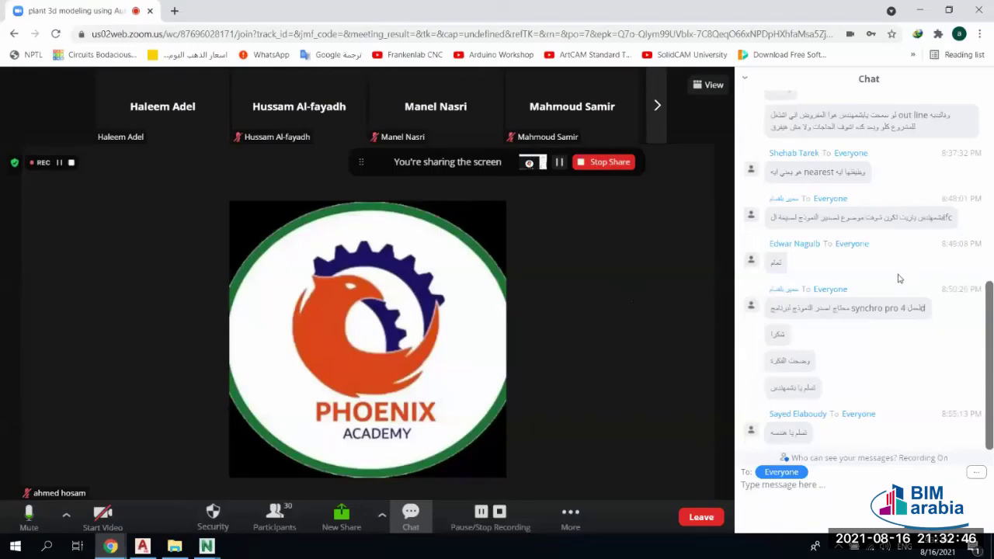
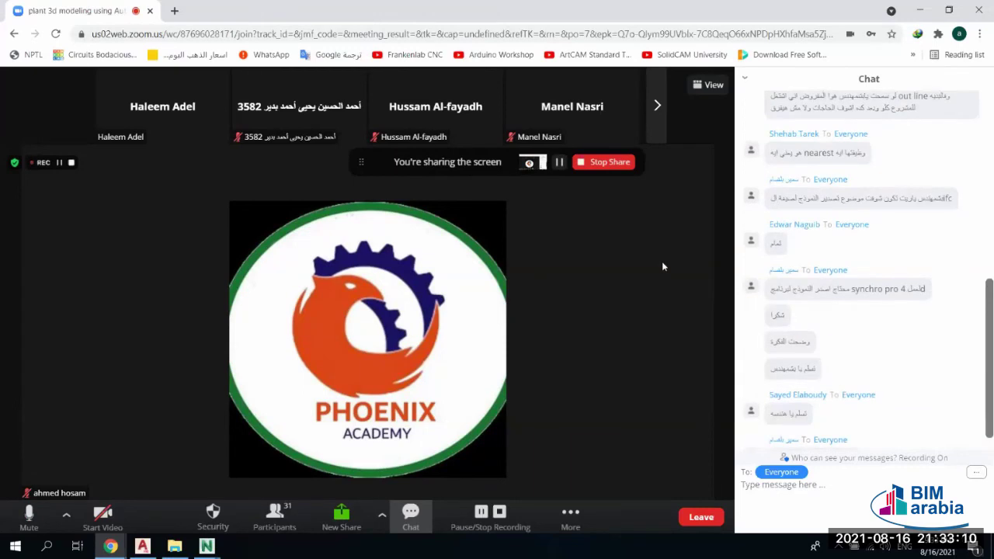
# Bring drawing 100.dwg to the front and select the tank's round base slab
pyautogui.scroll(-1, 950, 350)
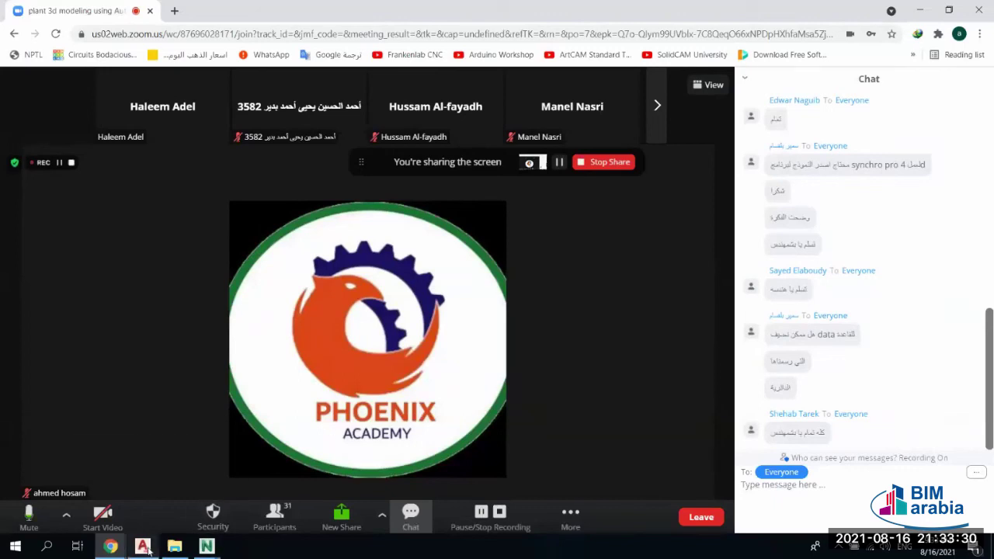
pyautogui.moveTo(148, 549)
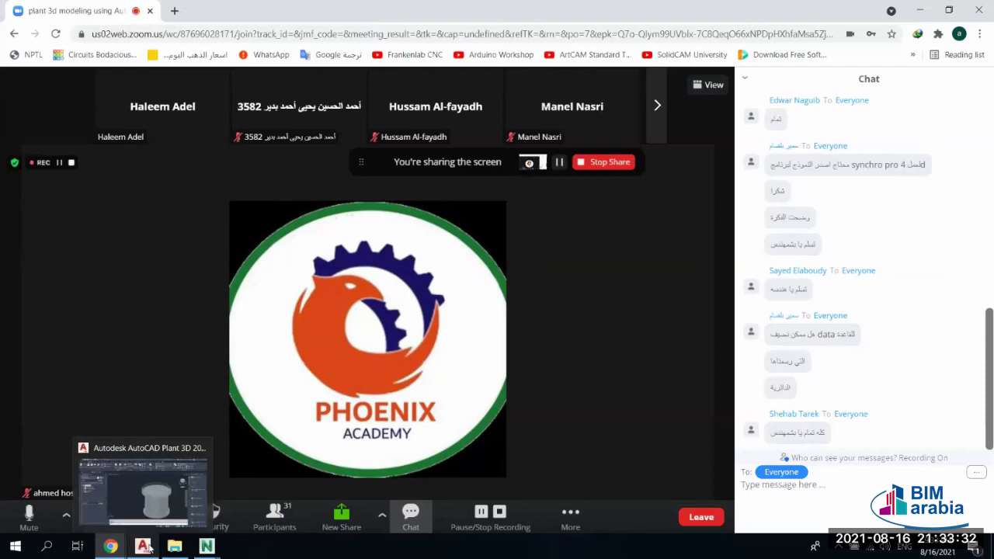
pyautogui.click(145, 547)
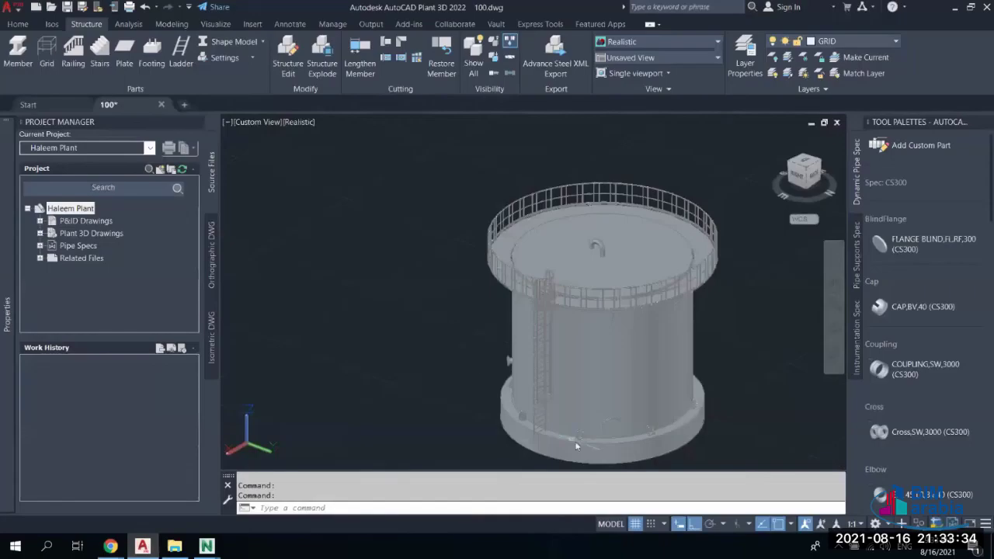
pyautogui.scroll(5, 469, 336)
pyautogui.click(468, 335)
pyautogui.rightClick(469, 336)
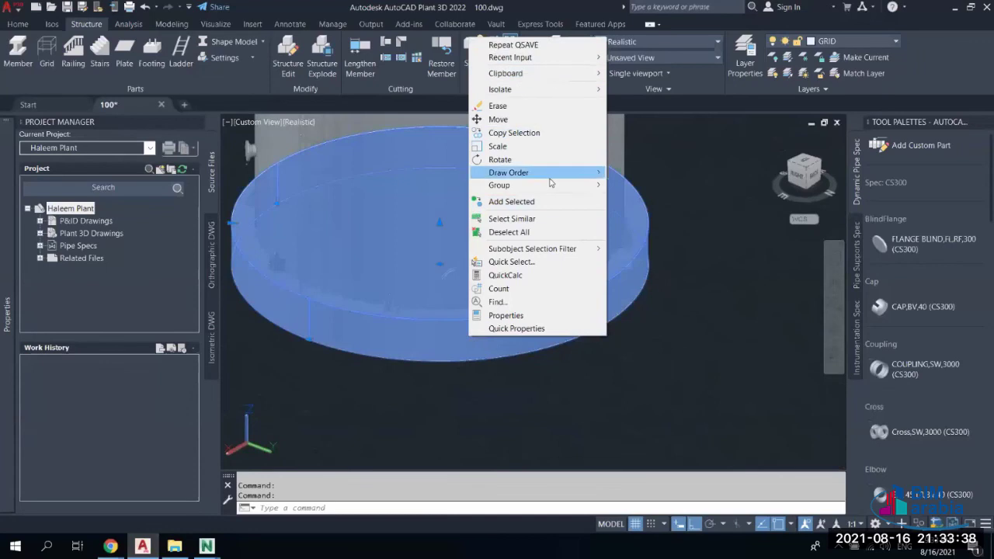
pyautogui.moveTo(550, 182)
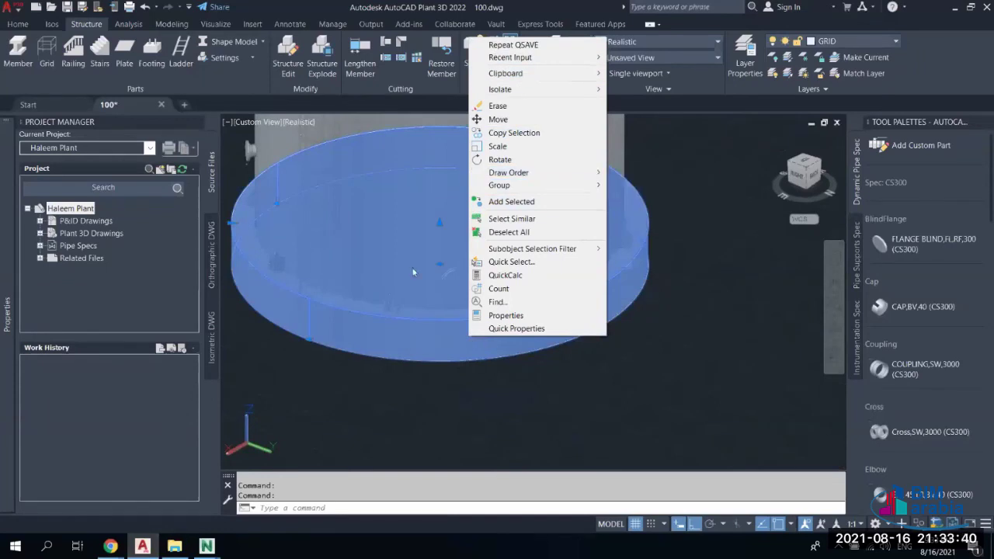
pyautogui.press('Escape')
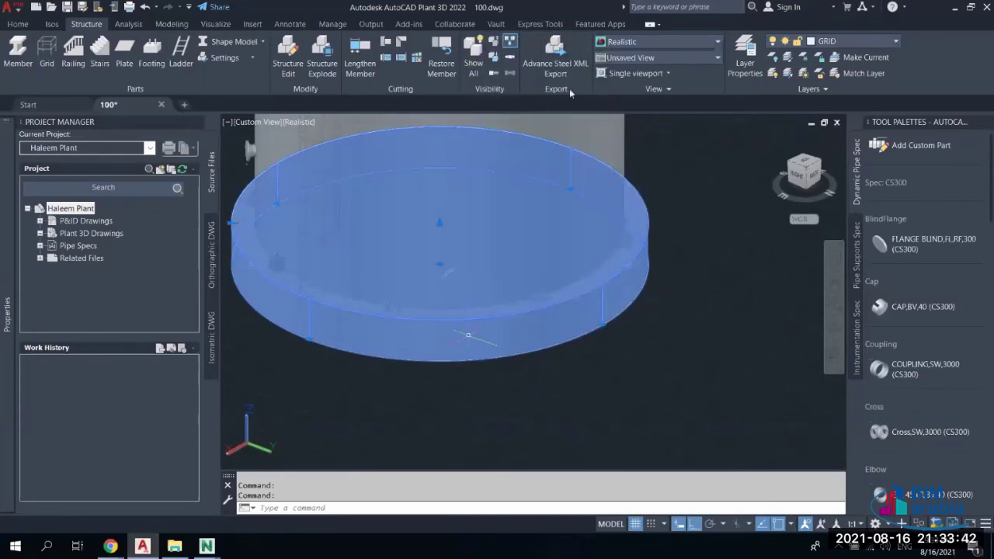
# Switch to the Home ribbon tab, grip-stretch the base edge left, then undo the stretch
pyautogui.click(19, 24)
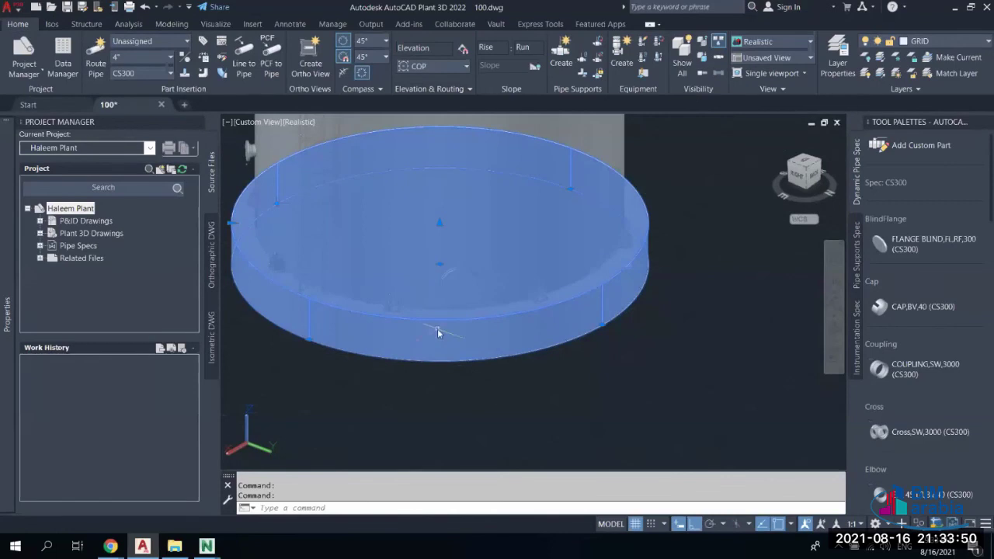
pyautogui.press('Escape')
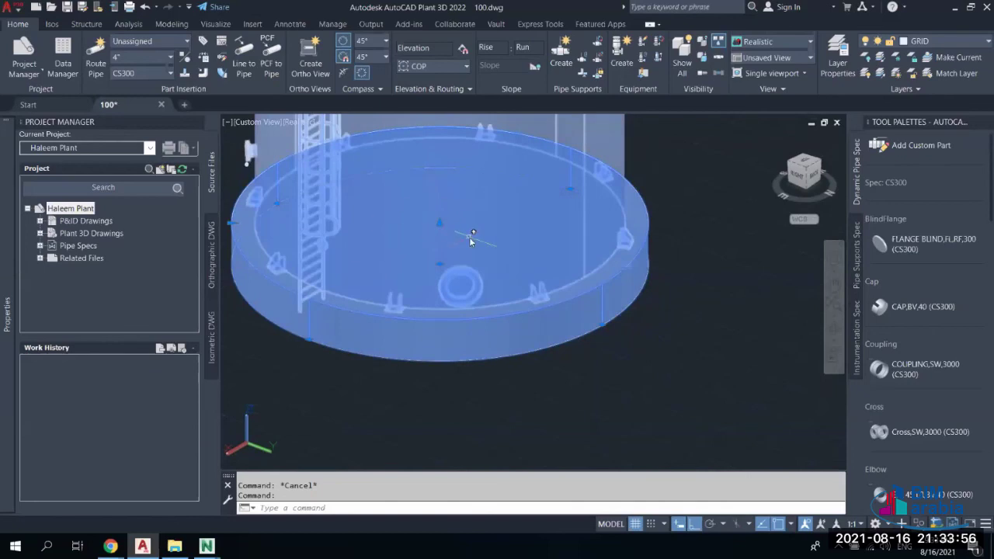
pyautogui.moveTo(410, 285)
pyautogui.mouseDown(button='middle')
pyautogui.moveTo(451, 286)
pyautogui.moveTo(412, 246)
pyautogui.mouseUp(button='middle')
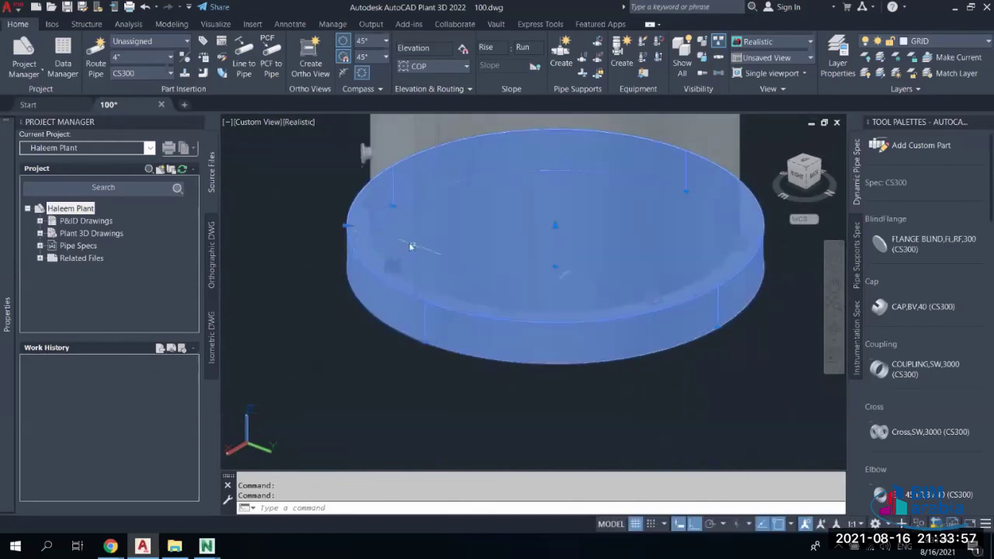
pyautogui.click(347, 227)
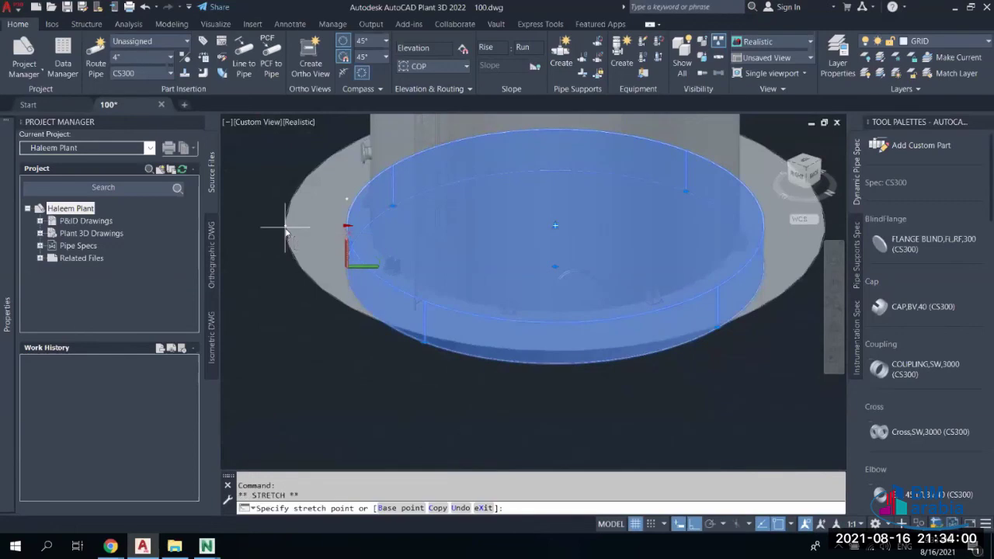
pyautogui.click(286, 228)
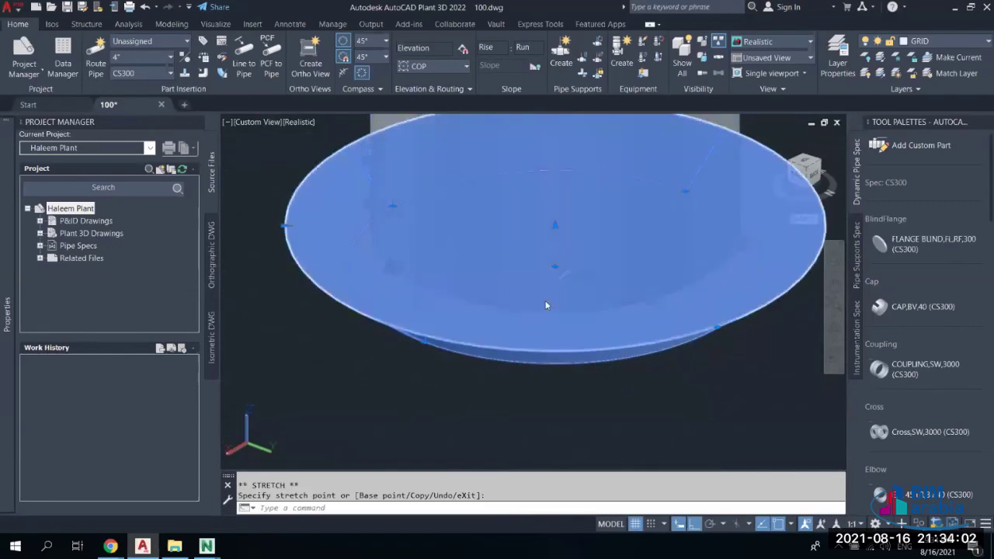
pyautogui.hotkey('ctrl', 'z')
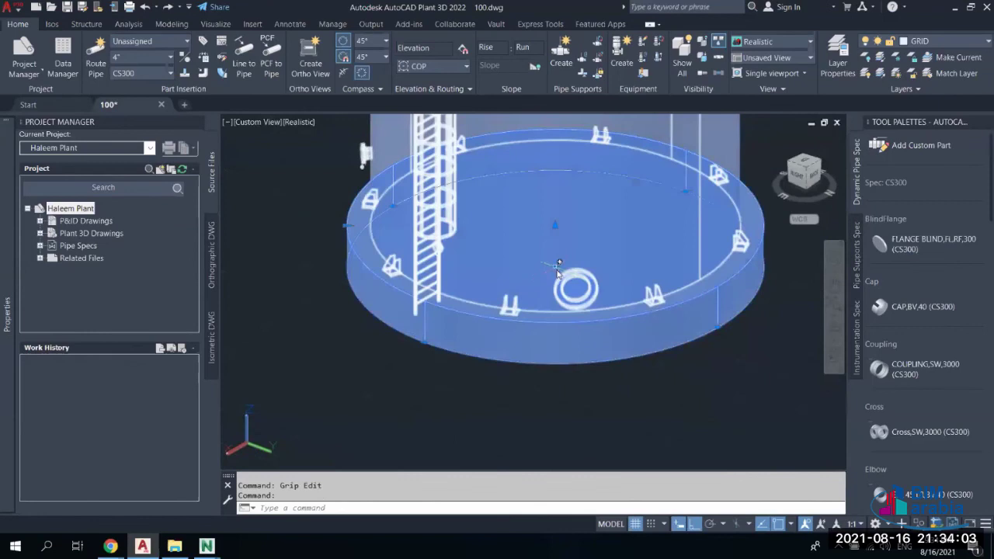
pyautogui.click(554, 226)
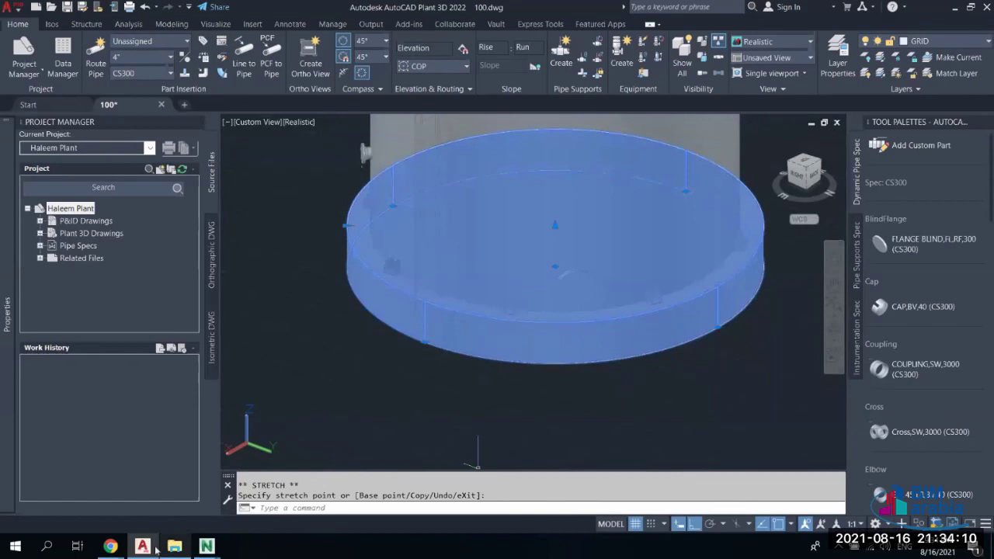
pyautogui.moveTo(110, 546)
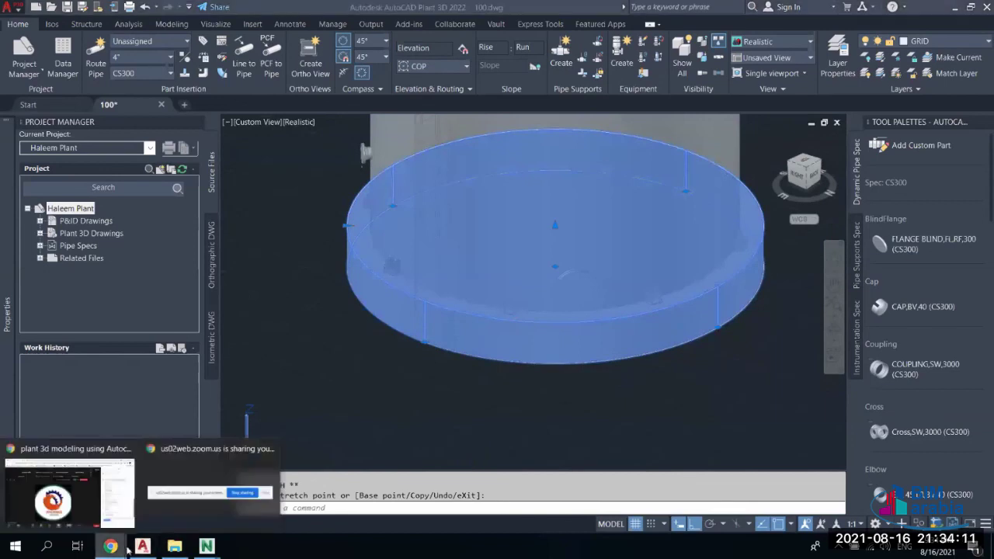
pyautogui.click(100, 509)
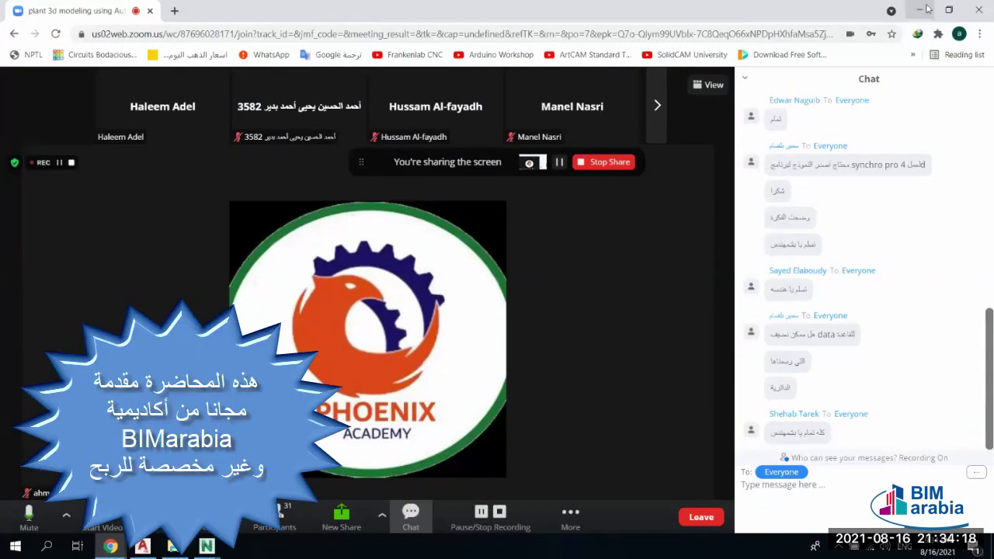
pyautogui.click(921, 10)
pyautogui.scroll(-5, 482, 339)
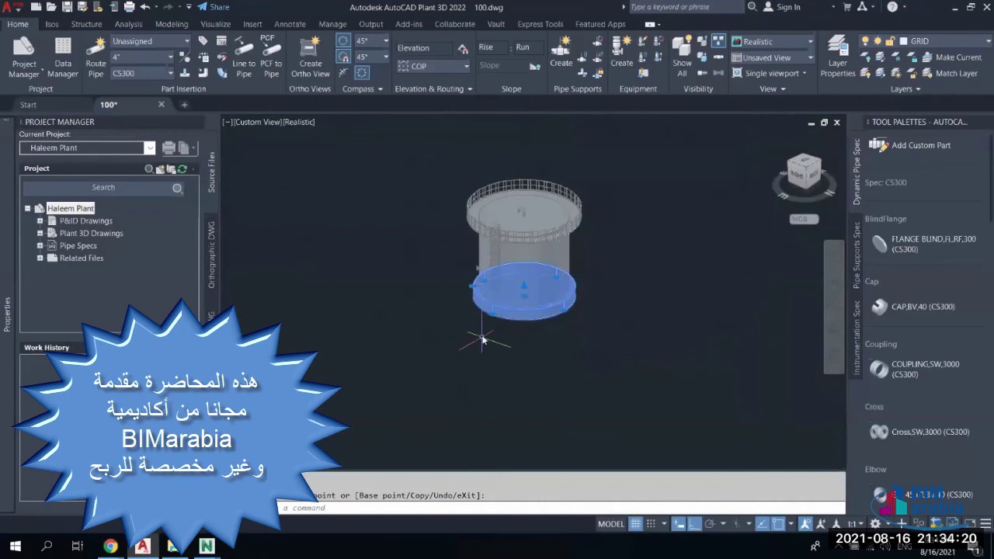
# Clear the base selection, zoom out to the tank and steel structure, and start Equipment > Create
pyautogui.scroll(4, 483, 340)
pyautogui.press('Escape')
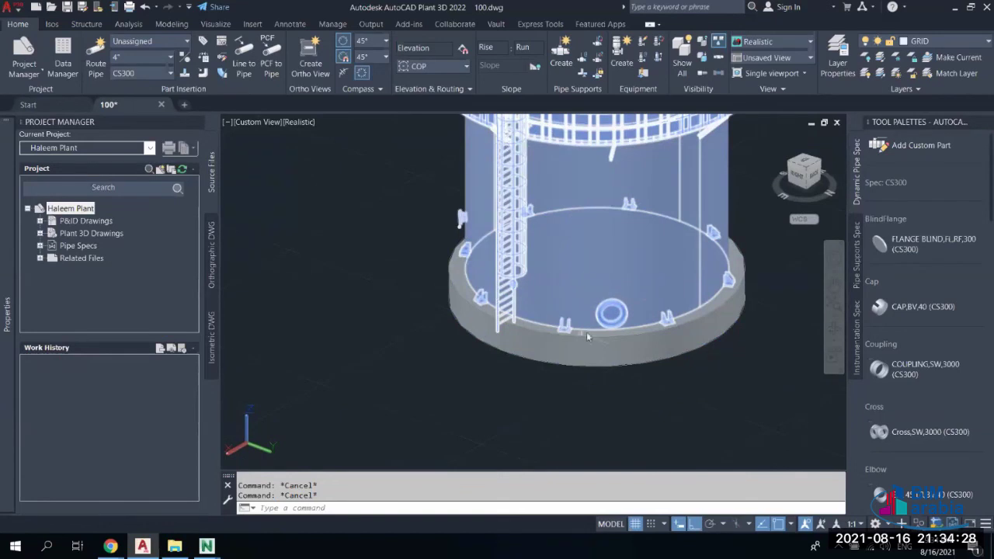
pyautogui.scroll(-2, 610, 315)
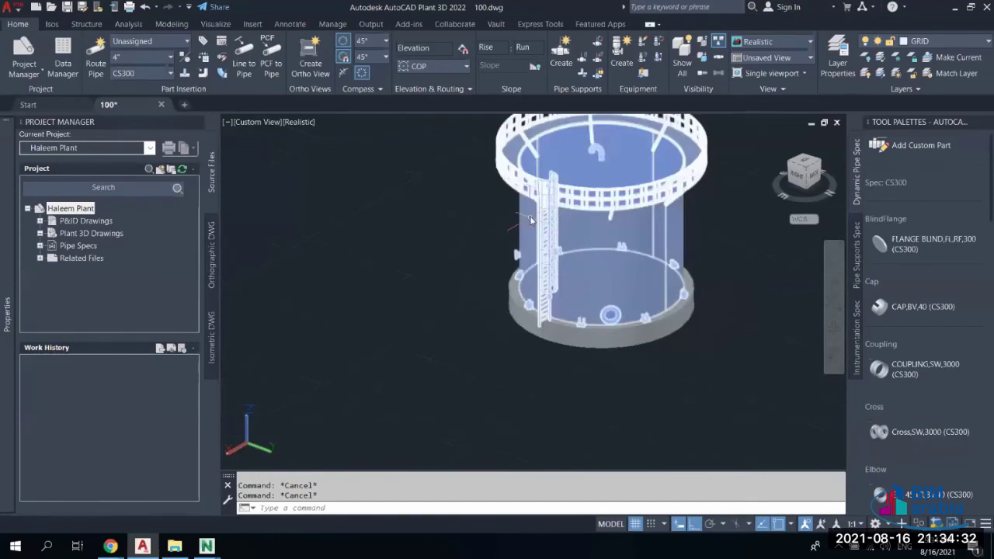
pyautogui.moveTo(471, 247)
pyautogui.mouseDown(button='middle')
pyautogui.moveTo(530, 267)
pyautogui.moveTo(455, 239)
pyautogui.mouseUp(button='middle')
pyautogui.scroll(-3, 530, 266)
pyautogui.scroll(2, 435, 239)
pyautogui.scroll(1, 412, 240)
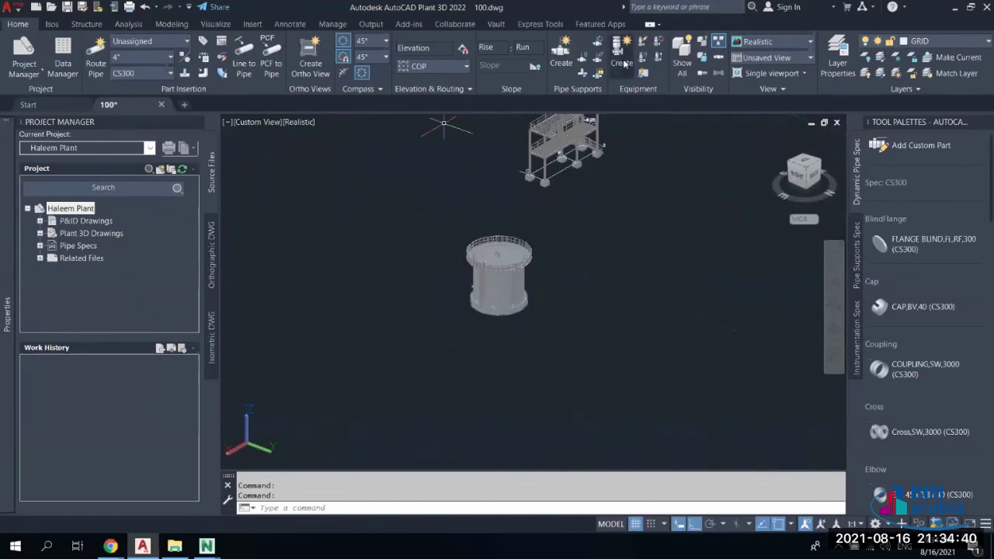
pyautogui.click(624, 63)
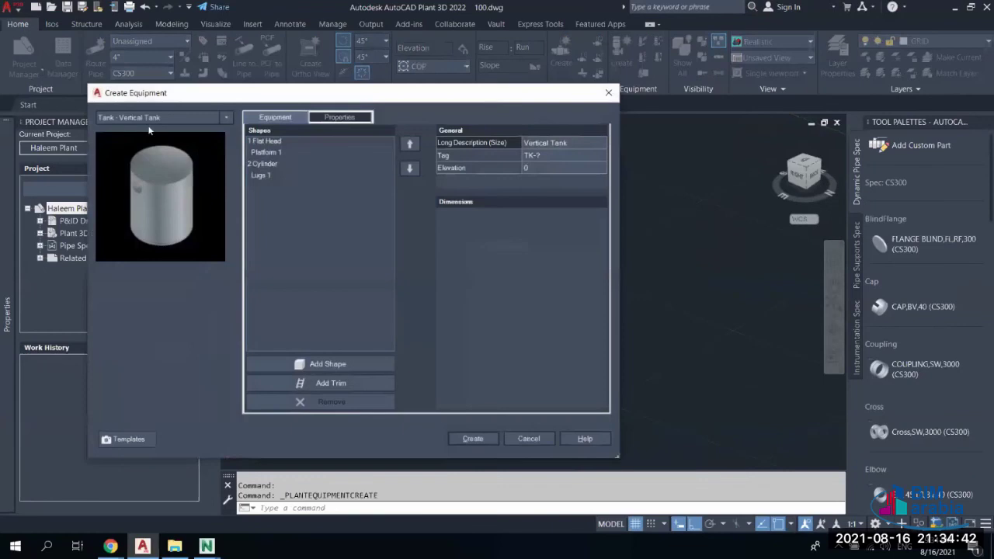
# Set the equipment type to Vessel > Horizontal Vessel
pyautogui.click(143, 118)
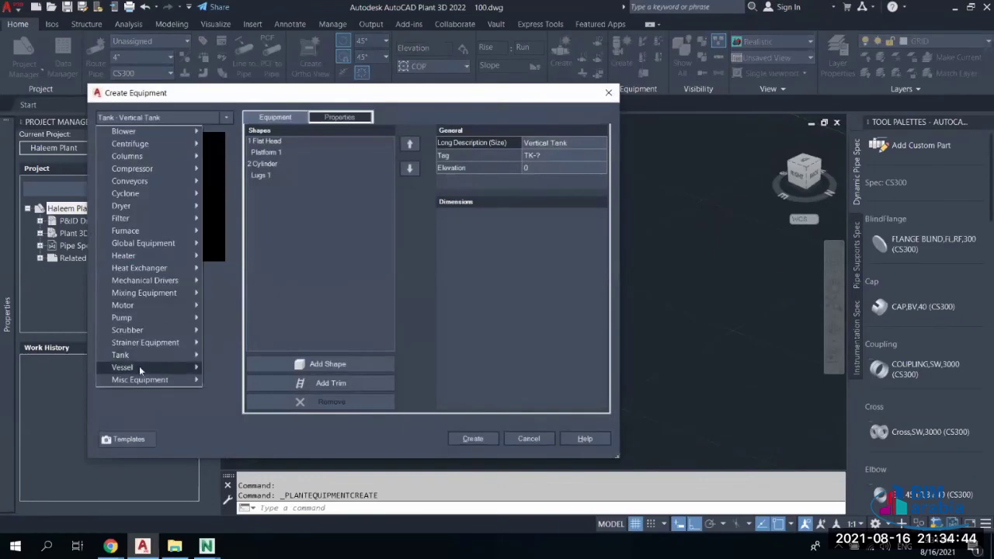
pyautogui.moveTo(139, 367)
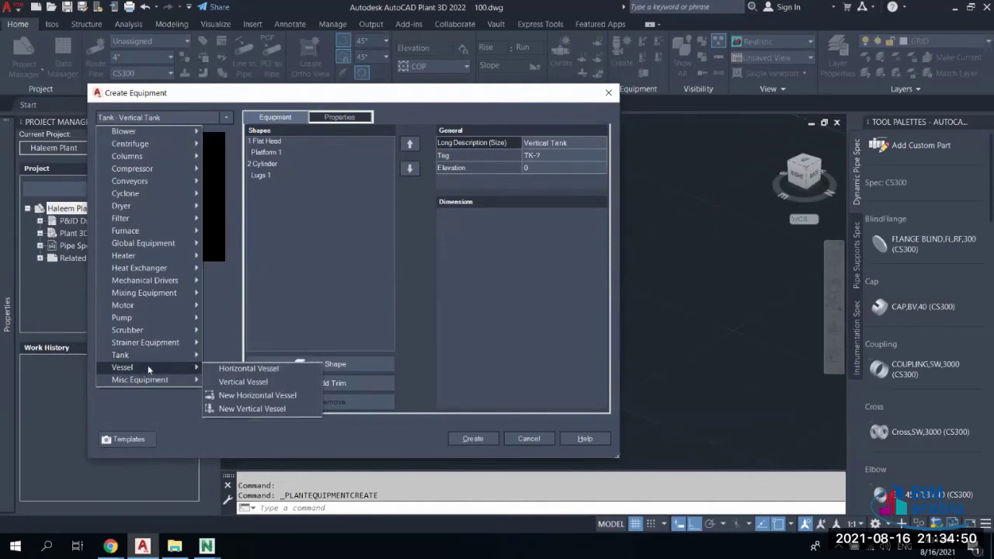
pyautogui.click(256, 369)
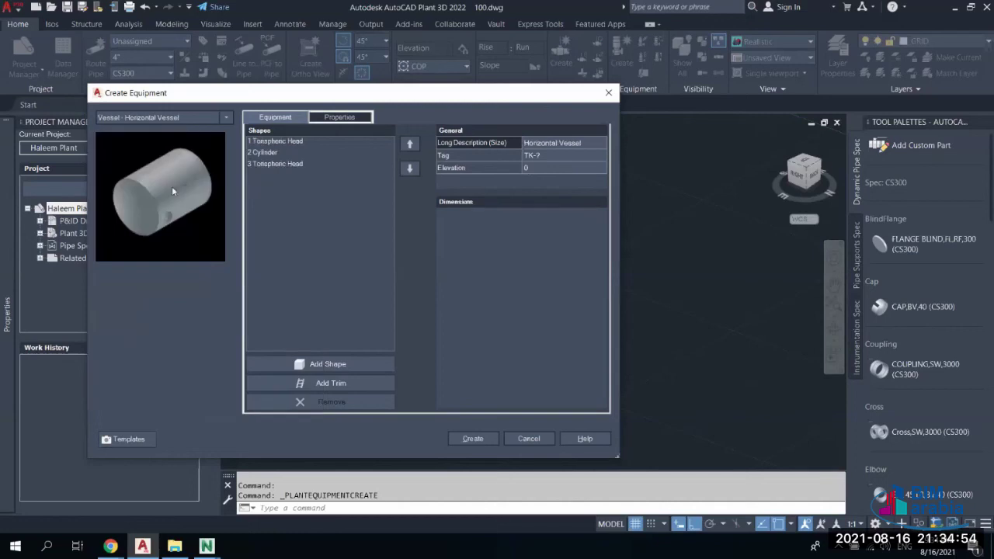
# Review the default head and cylinder shapes, then remove the first Torispheric Head and the Cylinder
pyautogui.click(303, 141)
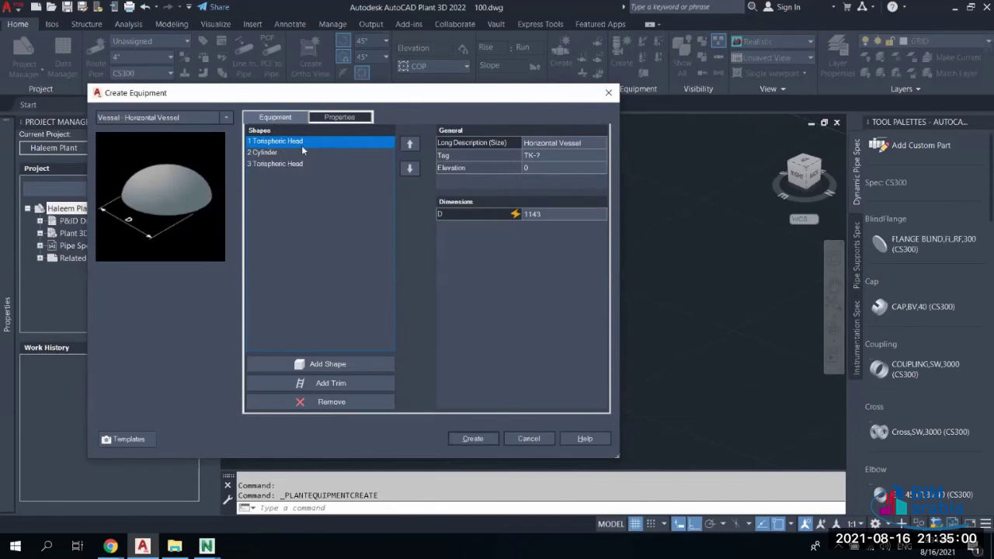
pyautogui.click(274, 155)
pyautogui.click(272, 166)
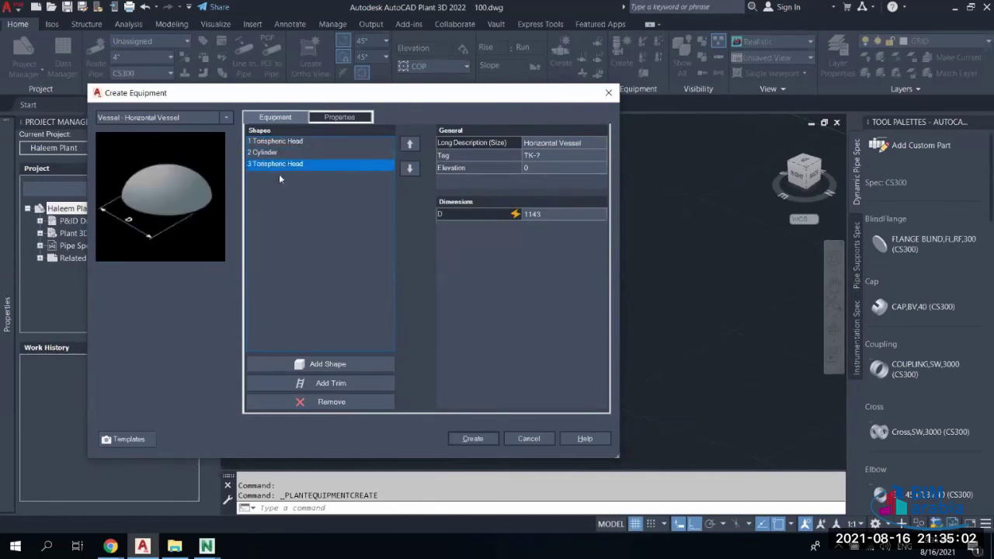
pyautogui.click(288, 141)
pyautogui.click(279, 153)
pyautogui.click(277, 164)
pyautogui.click(288, 142)
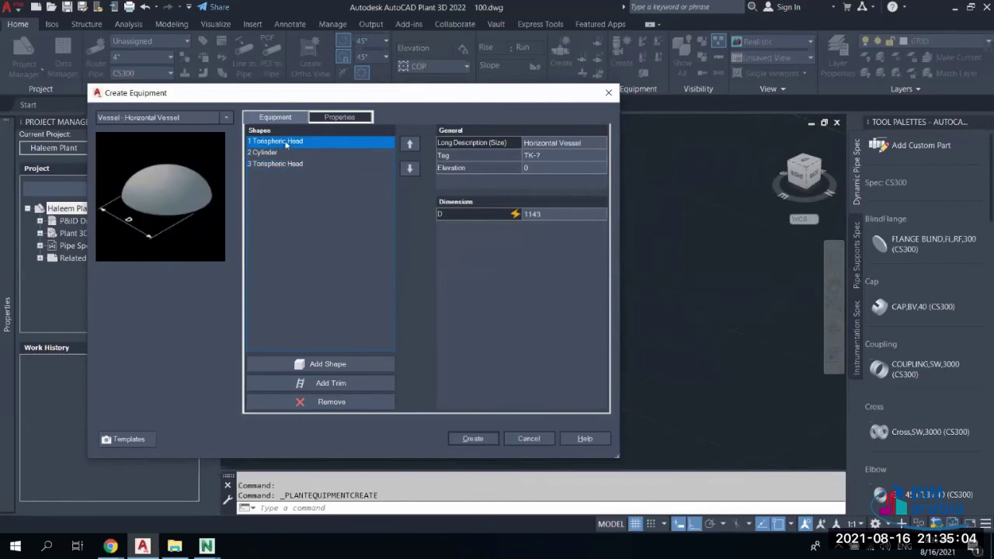
pyautogui.click(332, 402)
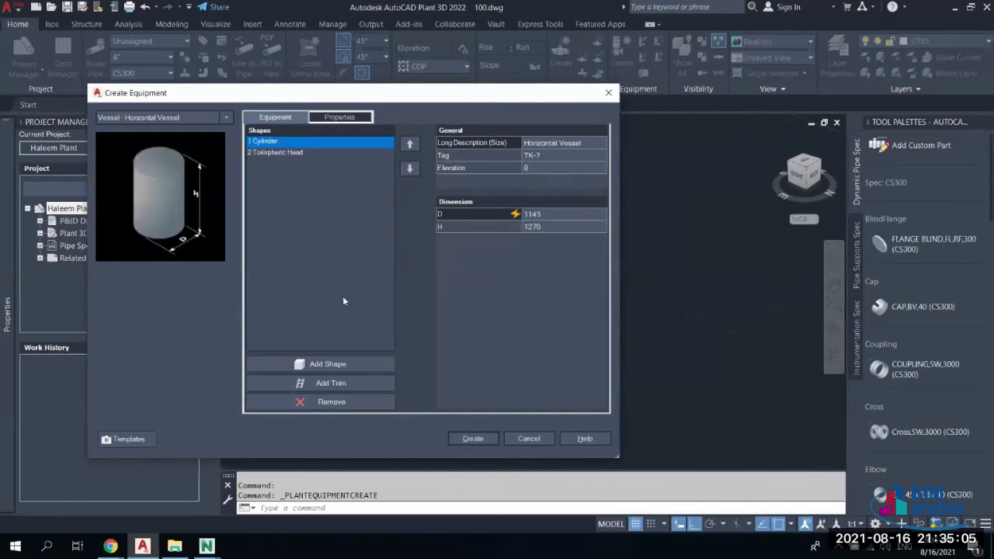
pyautogui.click(334, 402)
# Remove the last default head, then add a 2:1 torispherical head, a cylinder and another 2:1 head
pyautogui.click(333, 402)
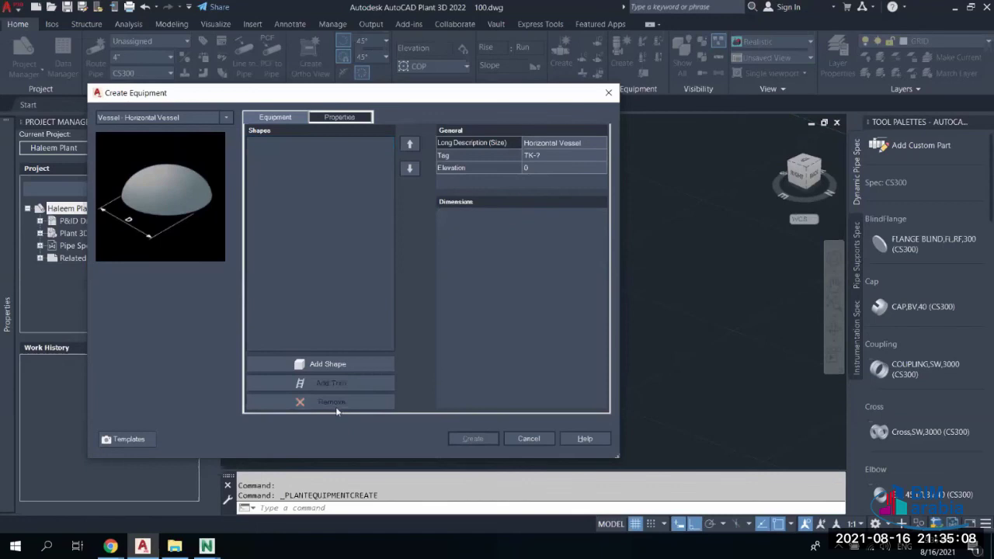
pyautogui.click(318, 364)
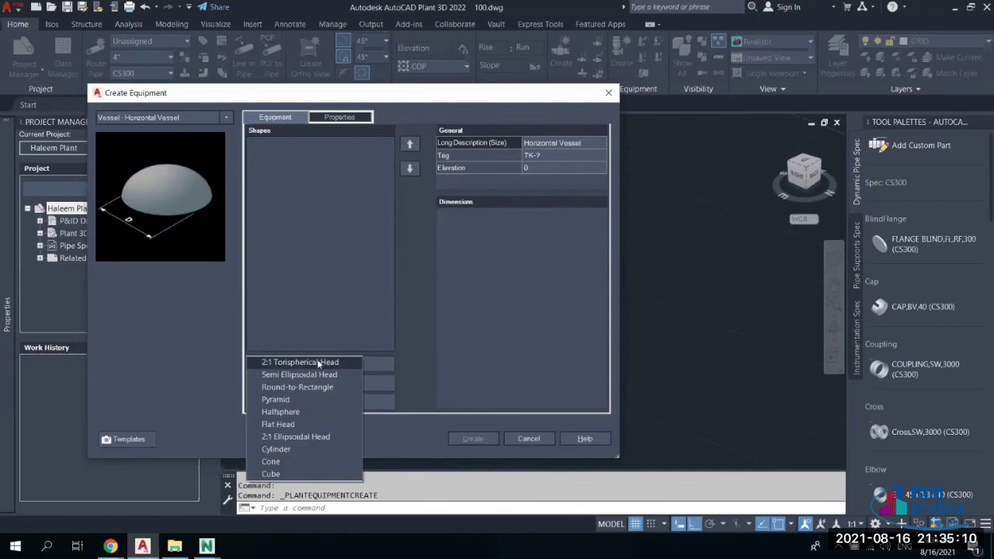
pyautogui.click(317, 363)
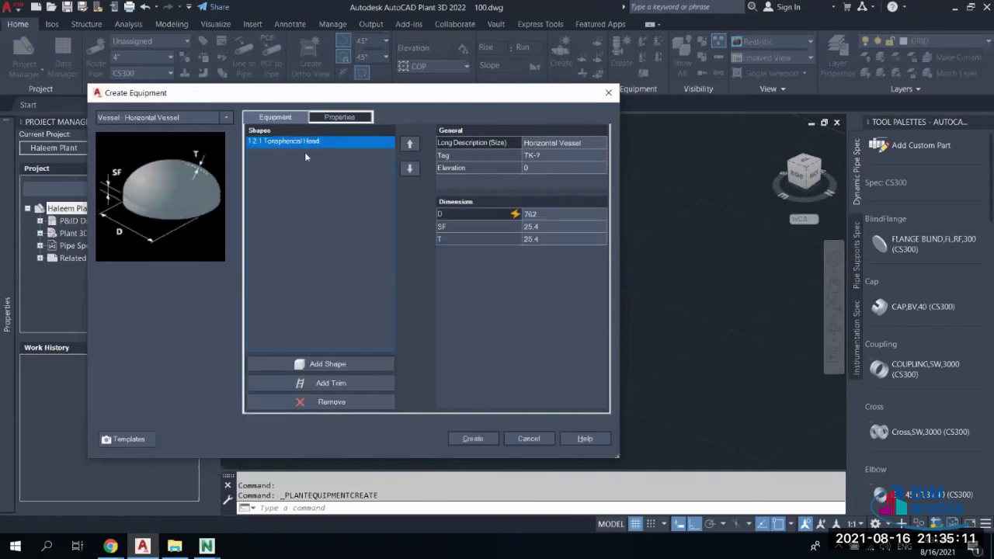
pyautogui.click(314, 363)
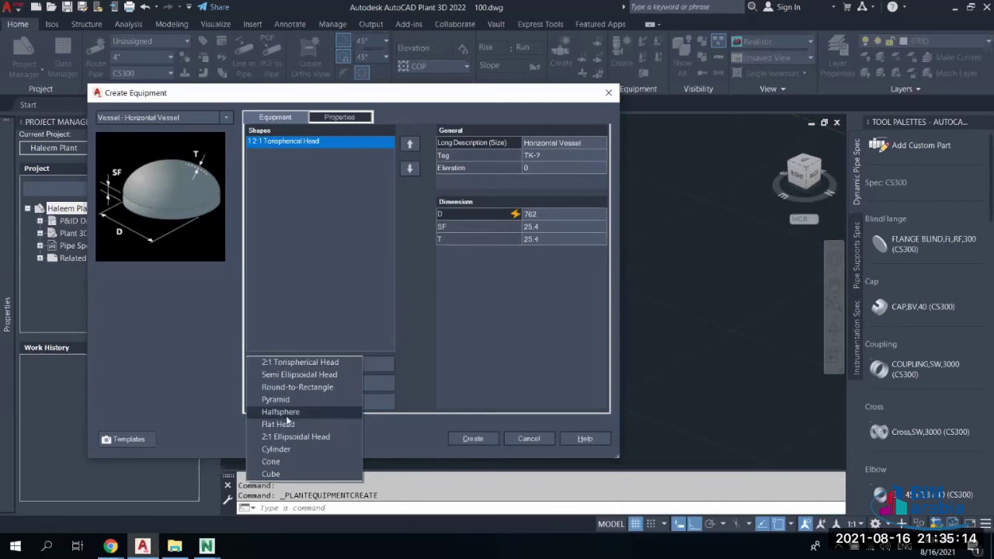
pyautogui.click(284, 449)
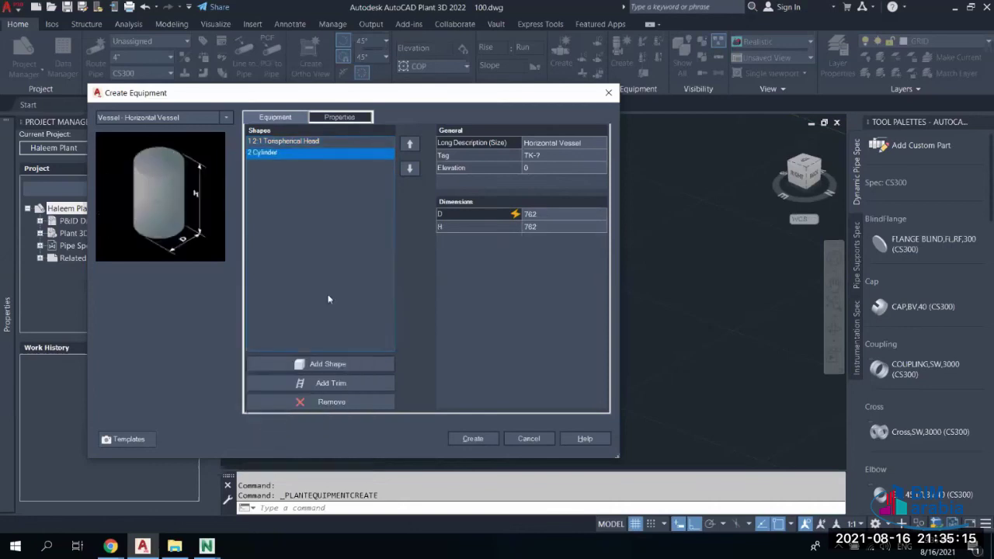
pyautogui.click(321, 365)
pyautogui.click(318, 360)
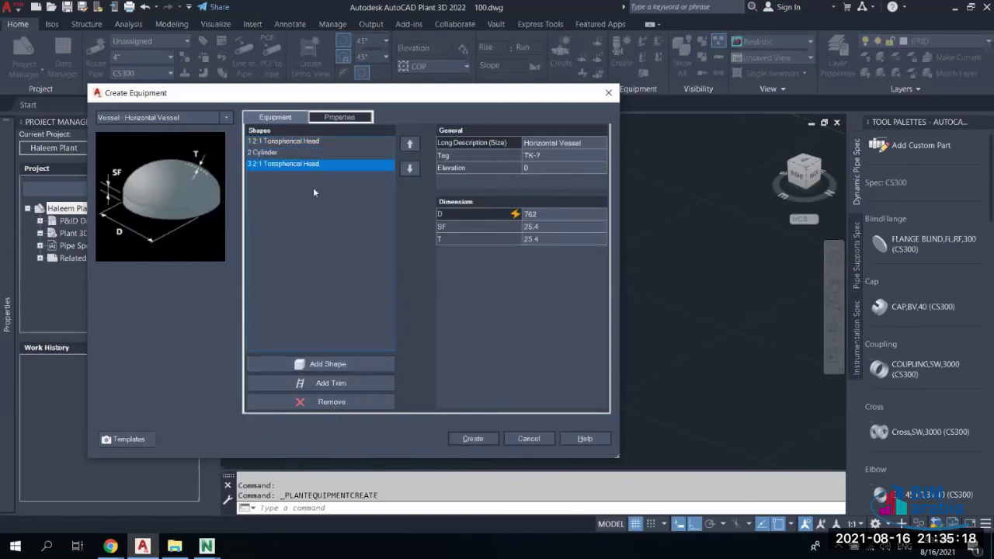
# Review the three new shapes and begin editing the first head's diameter D
pyautogui.click(281, 141)
pyautogui.click(281, 152)
pyautogui.click(281, 164)
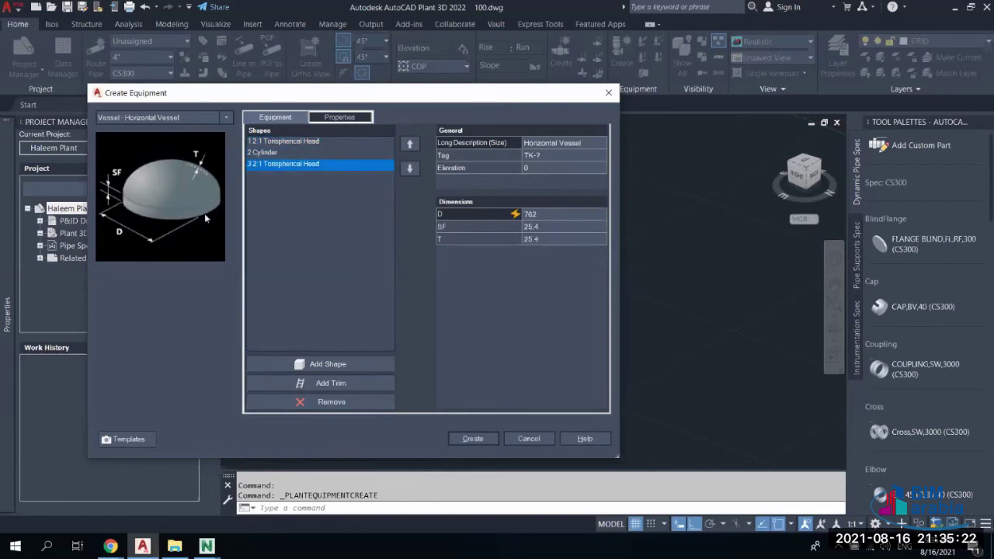
pyautogui.click(278, 141)
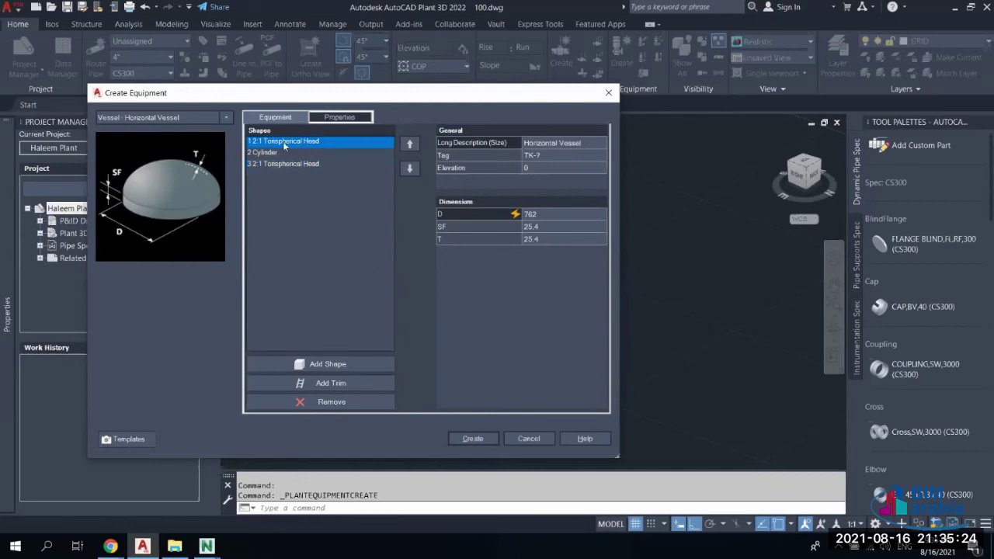
pyautogui.click(546, 213)
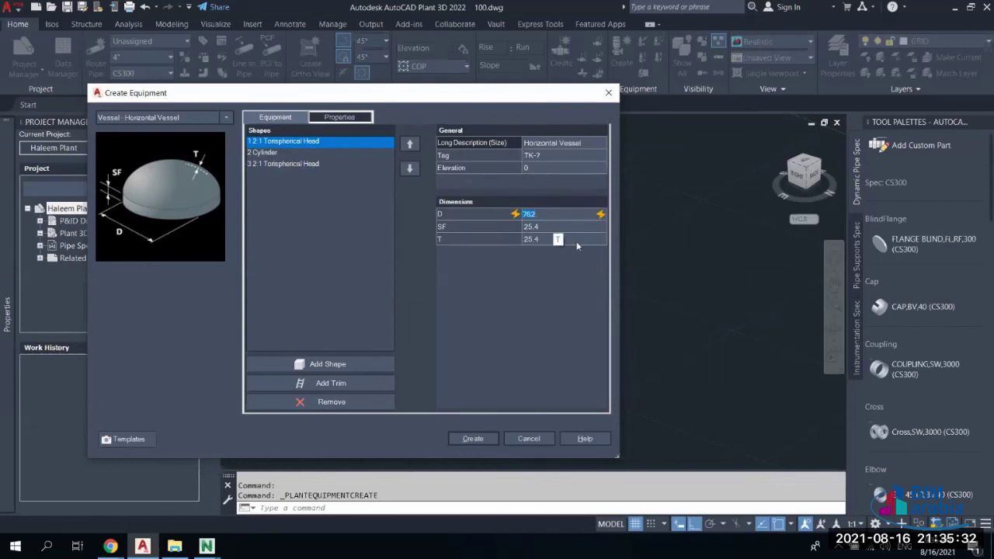
# Give the first head diameter 2500, SF 0 and thickness 20
pyautogui.write('2500')
pyautogui.click(551, 230)
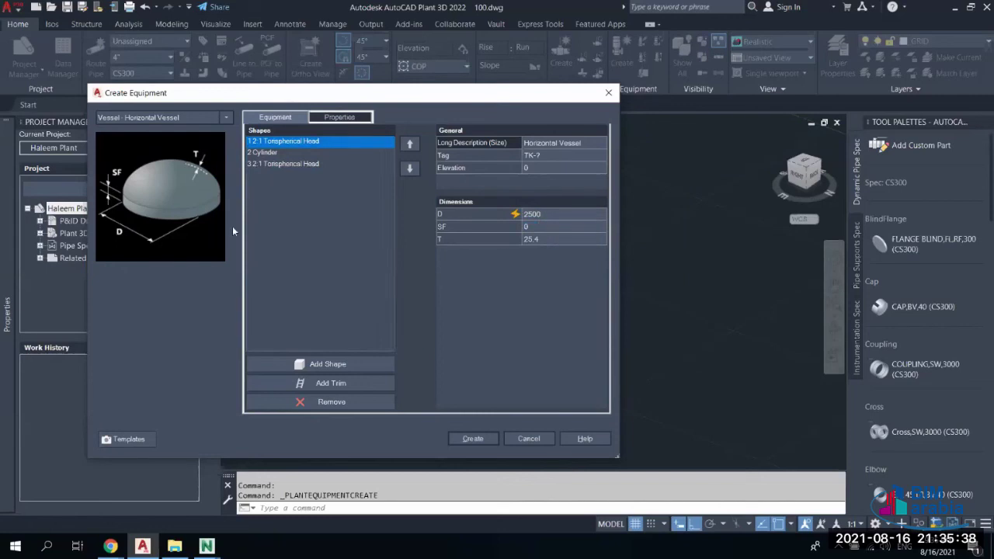
pyautogui.press('Tab')
pyautogui.write('20')
# Set the cylinder shell to D 2500 and height 8000
pyautogui.click(264, 152)
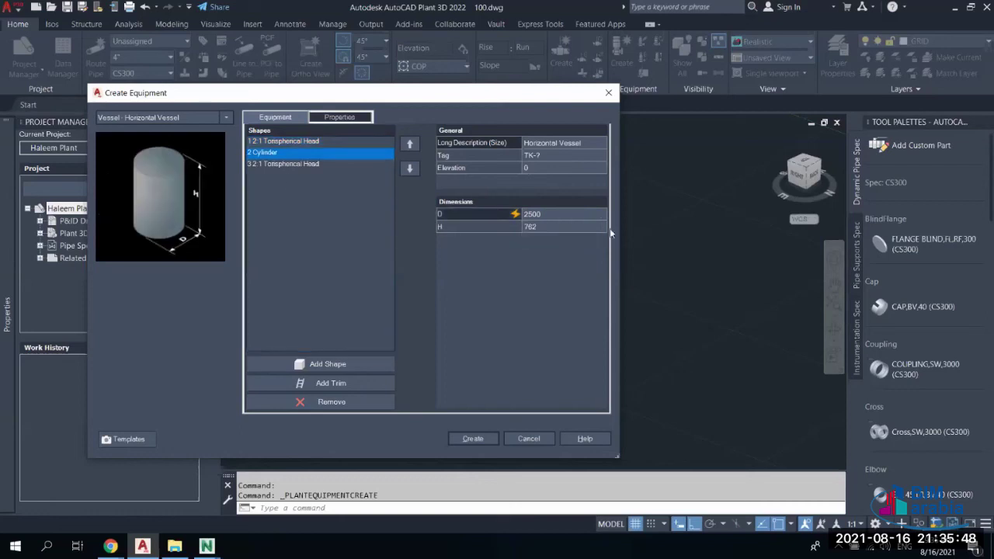
pyautogui.click(544, 213)
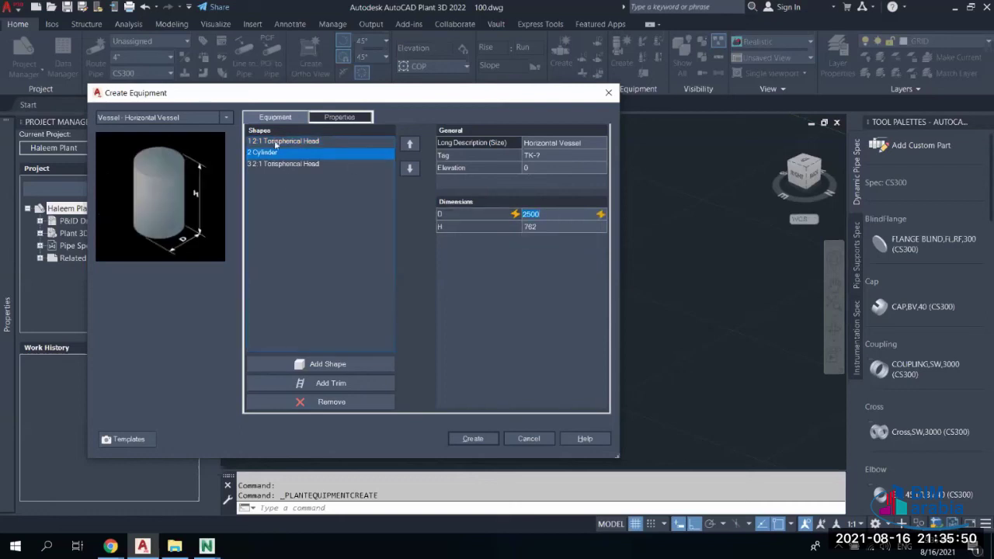
pyautogui.click(549, 230)
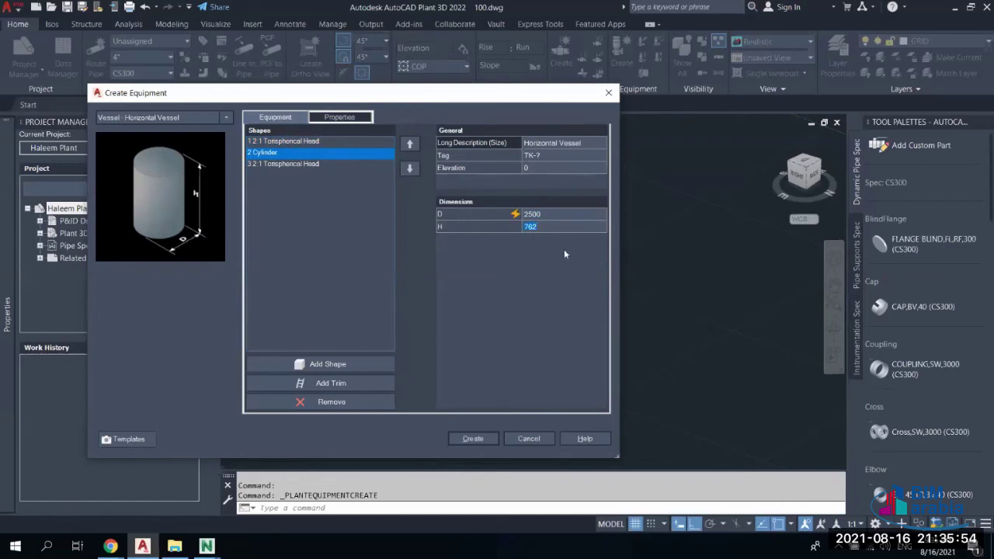
pyautogui.write('8000')
# Set the second head to D 2500, SF 0 and thickness 20
pyautogui.click(287, 164)
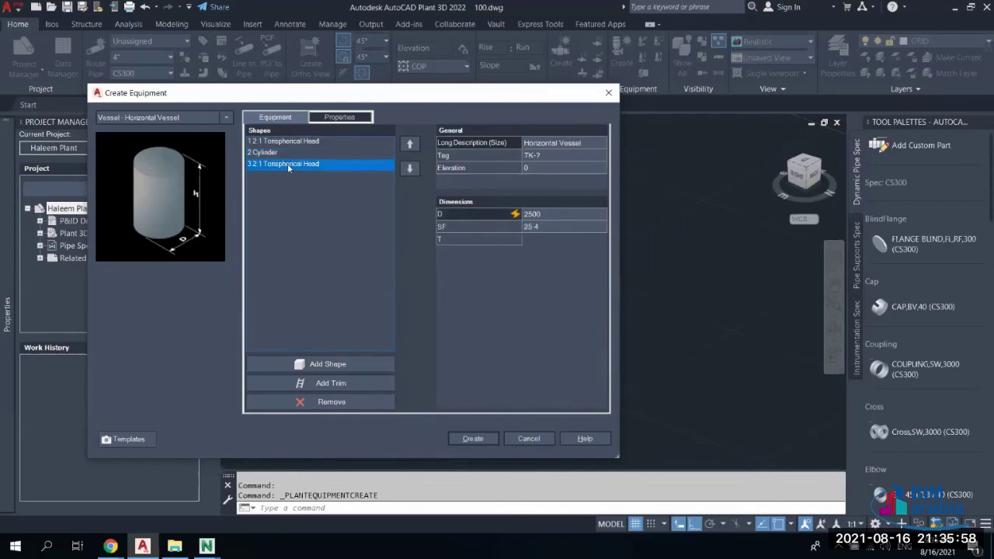
pyautogui.click(542, 215)
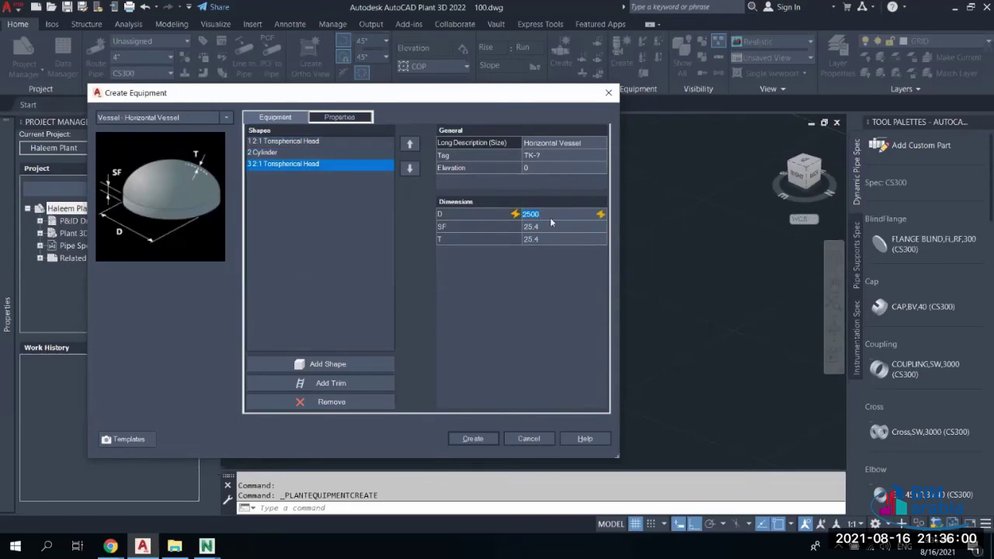
pyautogui.click(554, 228)
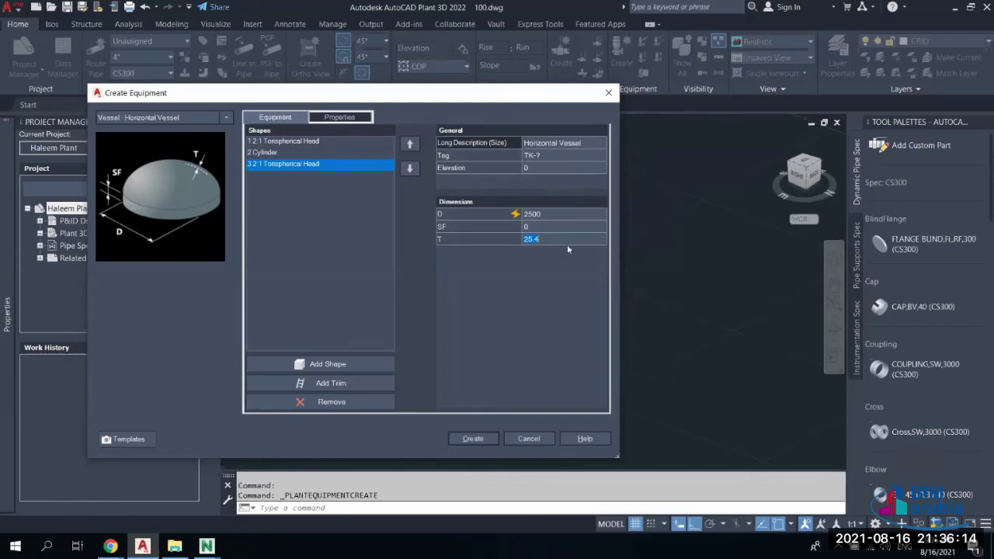
pyautogui.write('20')
# Open Assign Tag and enter tag type V with number 001
pyautogui.click(544, 156)
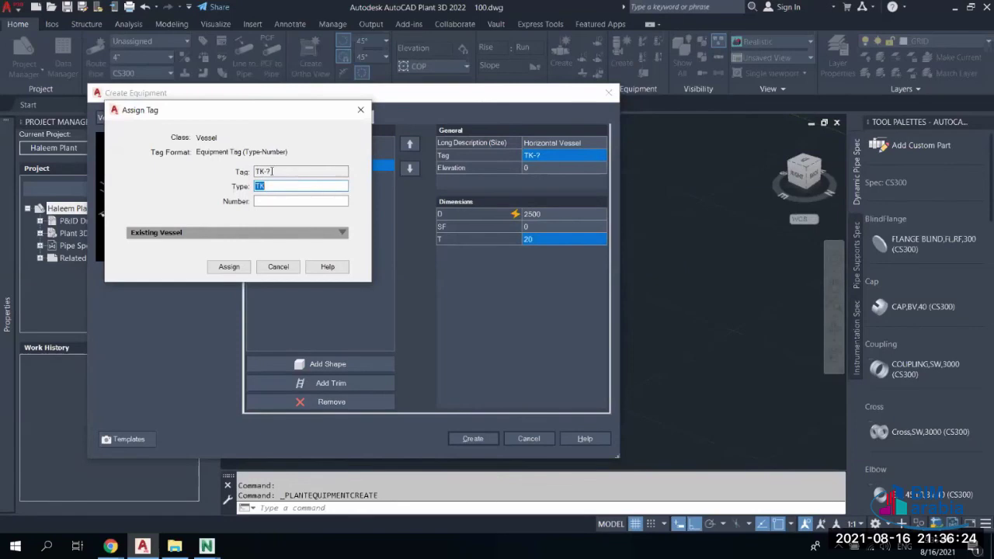
pyautogui.hotkey('shift', 'Tab')
pyautogui.press('Tab')
pyautogui.write('V')
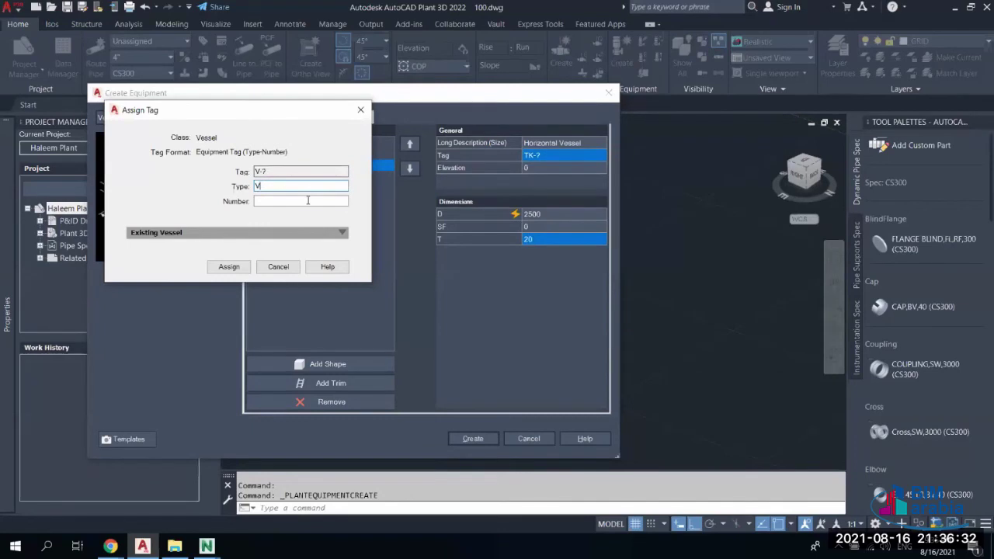
pyautogui.click(307, 200)
pyautogui.write('001')
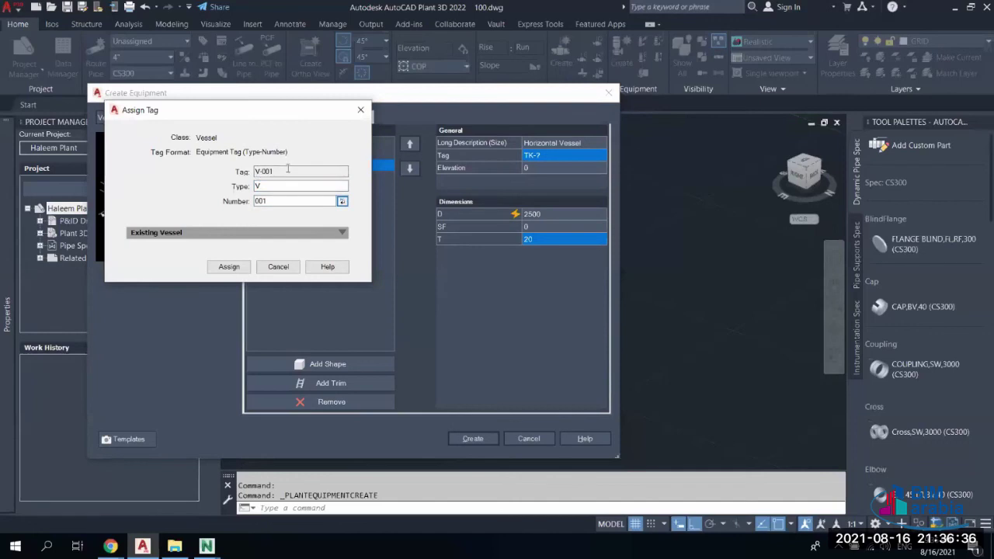
# Change the tag to TK-CRW-001 and try assigning it
pyautogui.click(343, 233)
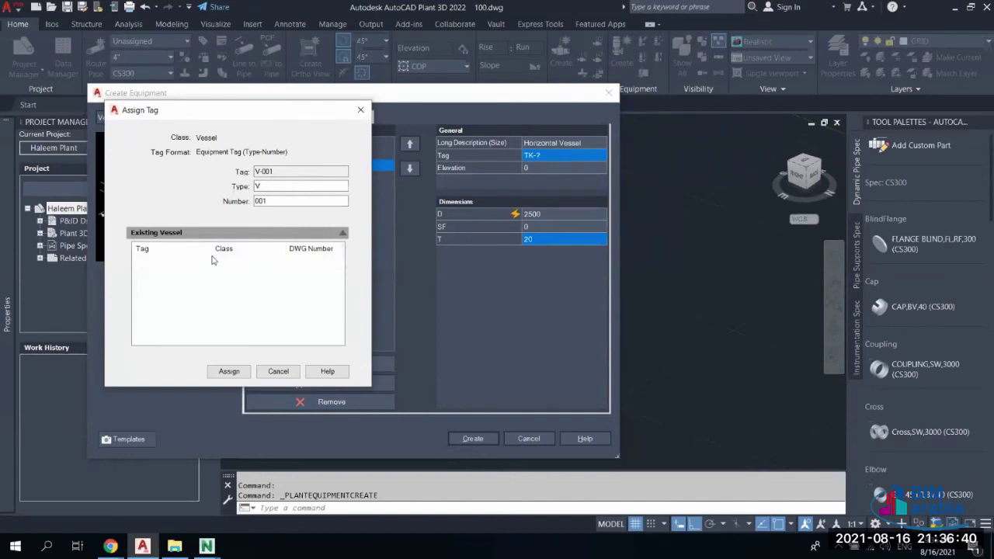
pyautogui.click(266, 186)
pyautogui.doubleClick(266, 186)
pyautogui.write('TK')
pyautogui.click(284, 199)
pyautogui.click(291, 184)
pyautogui.click(299, 185)
pyautogui.write('-CRW')
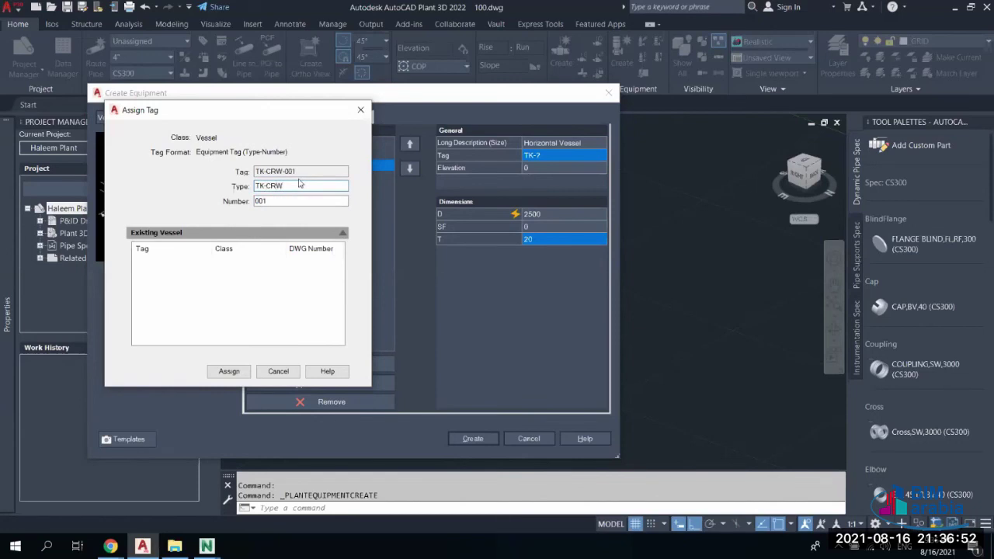
pyautogui.press('Tab')
pyautogui.click(343, 201)
pyautogui.click(264, 201)
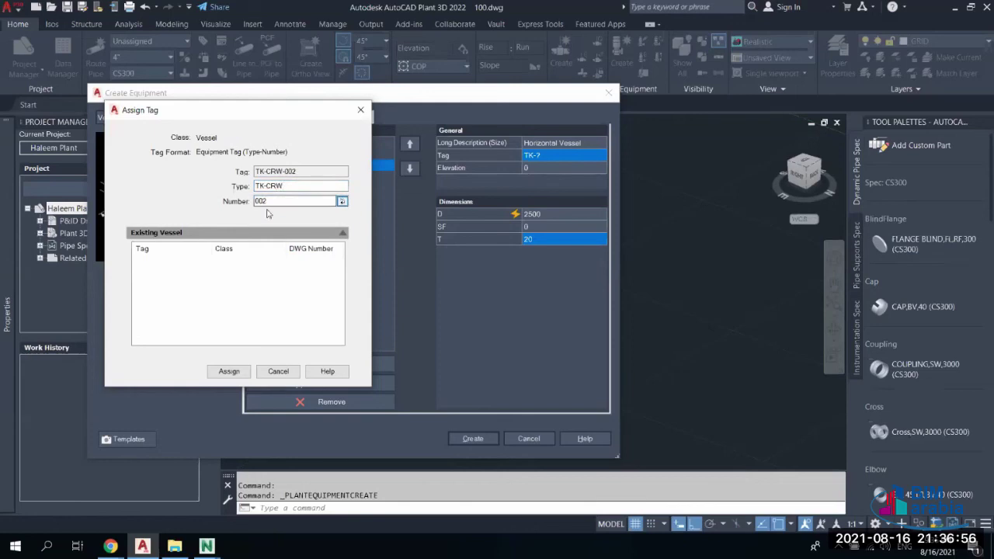
pyautogui.moveTo(263, 201); pyautogui.dragTo(268, 200)
pyautogui.write('1')
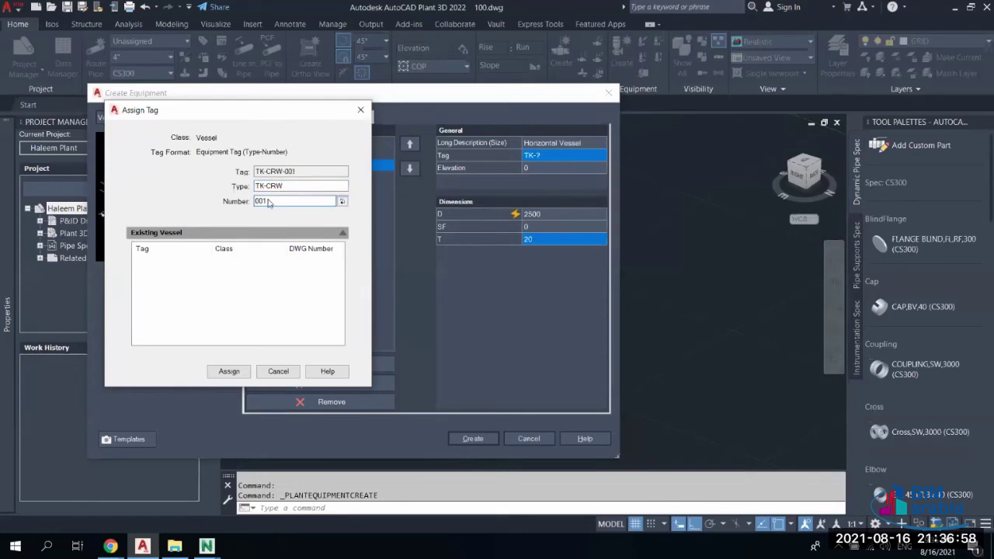
pyautogui.click(249, 369)
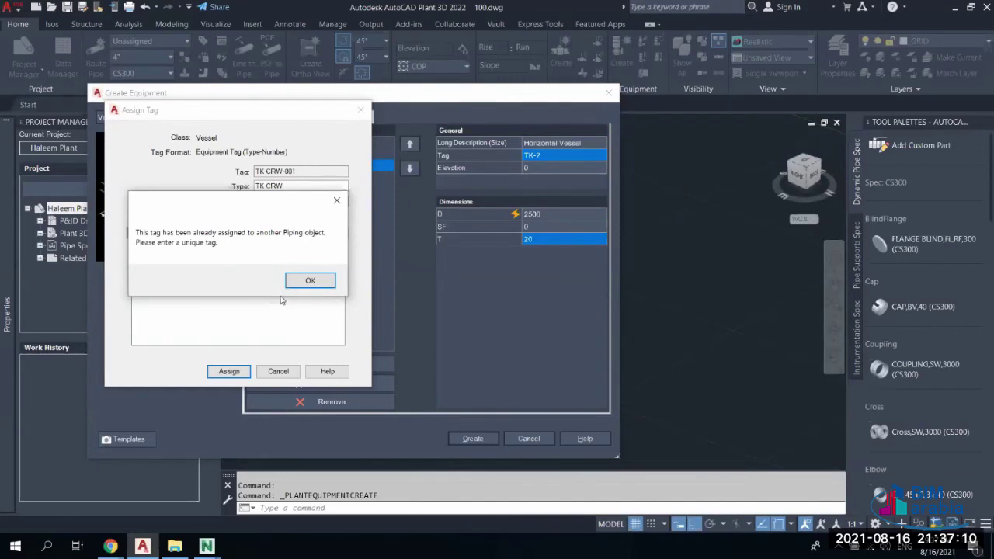
# Dismiss the duplicate-tag warning, restore type V and number 001, and assign V-001
pyautogui.click(311, 284)
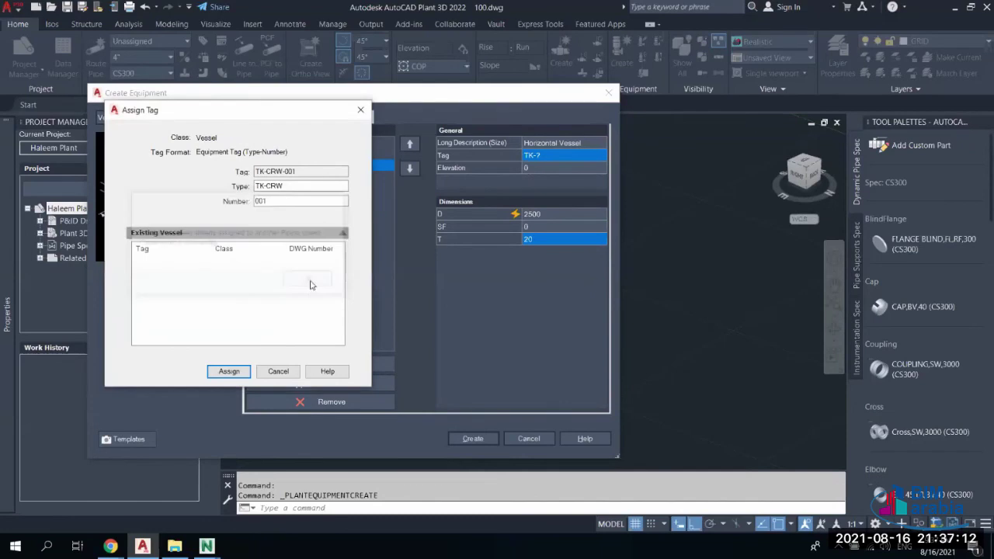
pyautogui.click(344, 201)
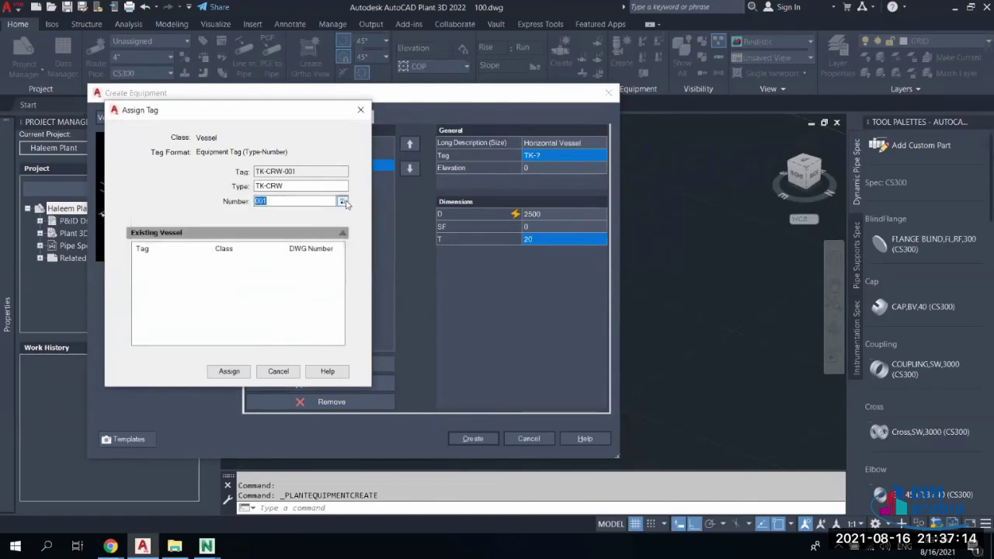
pyautogui.click(342, 201)
pyautogui.doubleClick(298, 186)
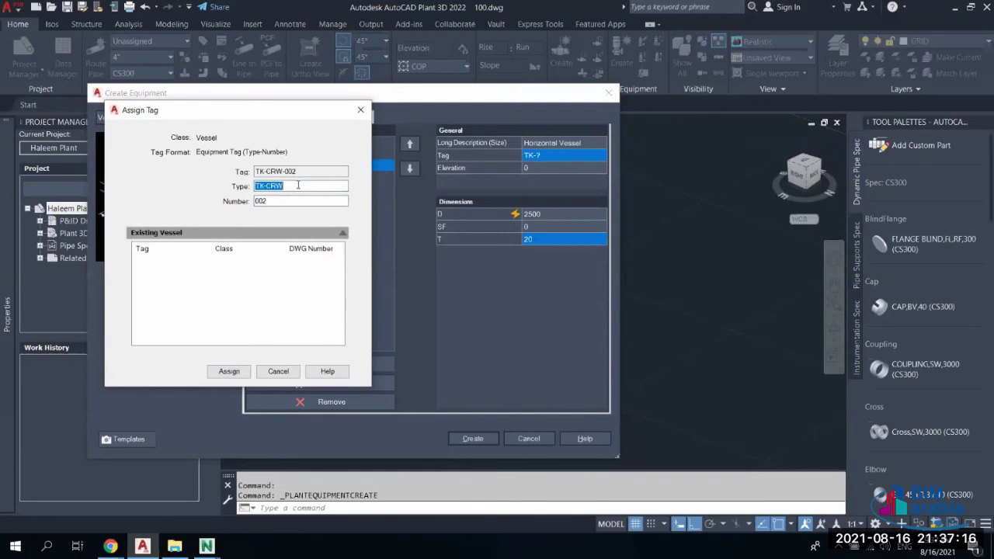
pyautogui.write('V')
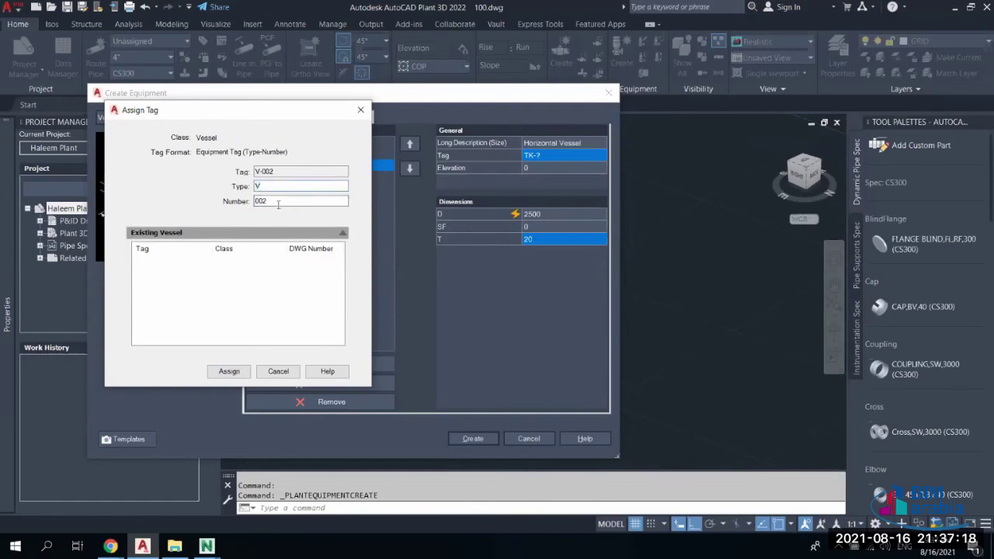
pyautogui.click(343, 201)
pyautogui.click(342, 202)
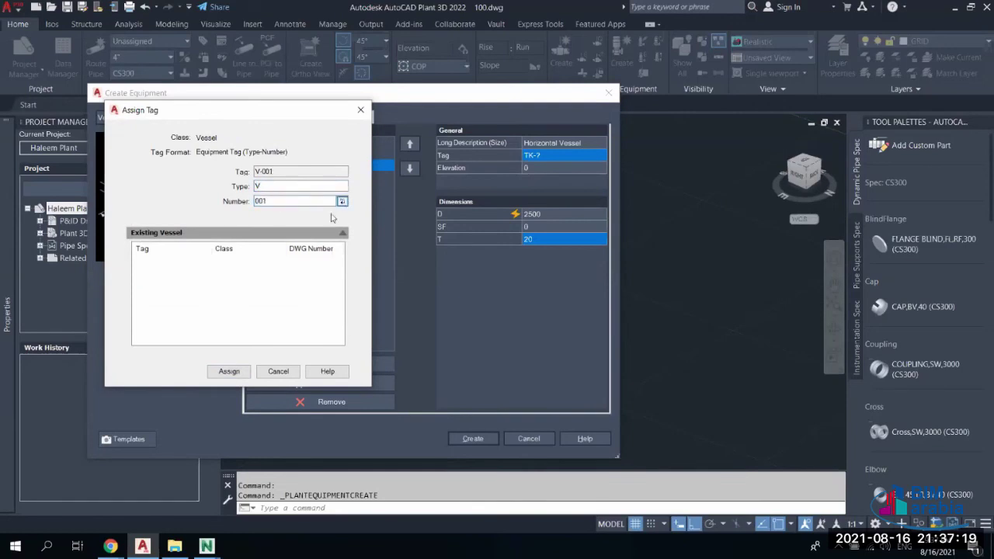
pyautogui.click(243, 370)
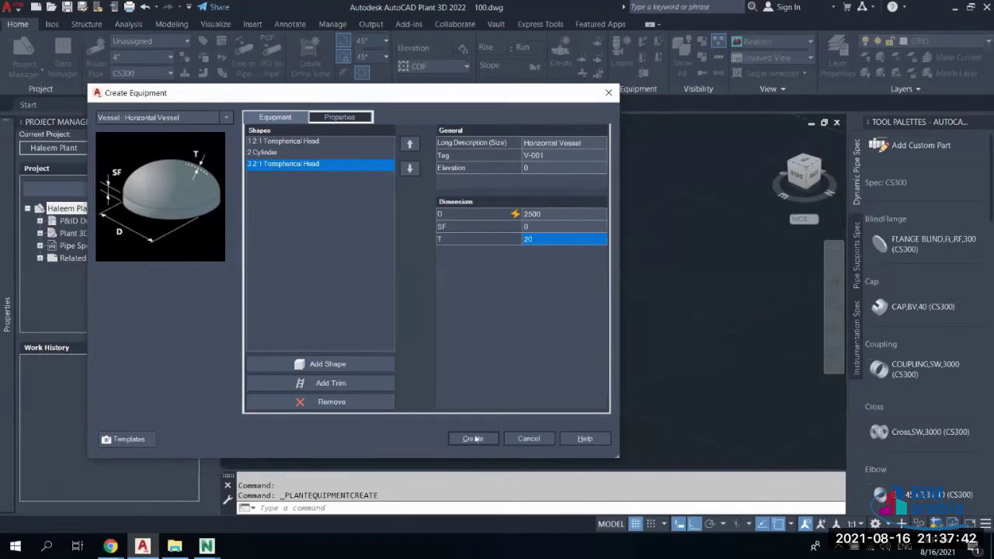
# Set the vessel's manufacturer to ASCO and family description to URIC ACID, then create it
pyautogui.click(342, 118)
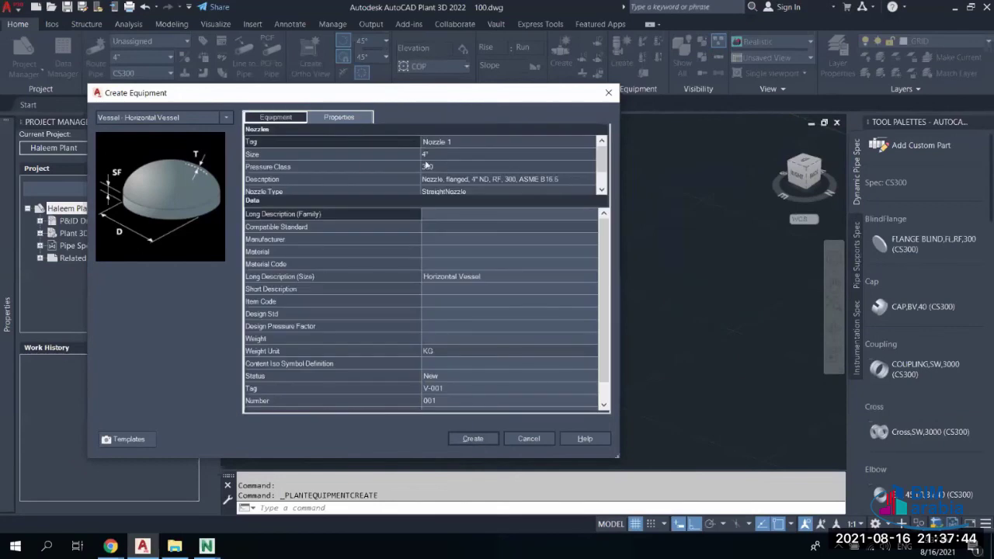
pyautogui.scroll(-1, 462, 240)
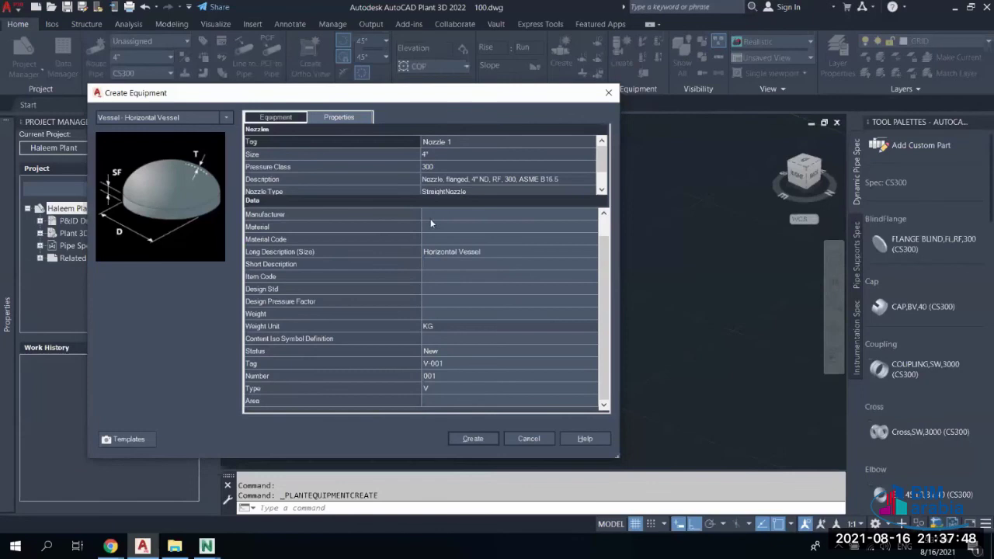
pyautogui.scroll(1, 442, 234)
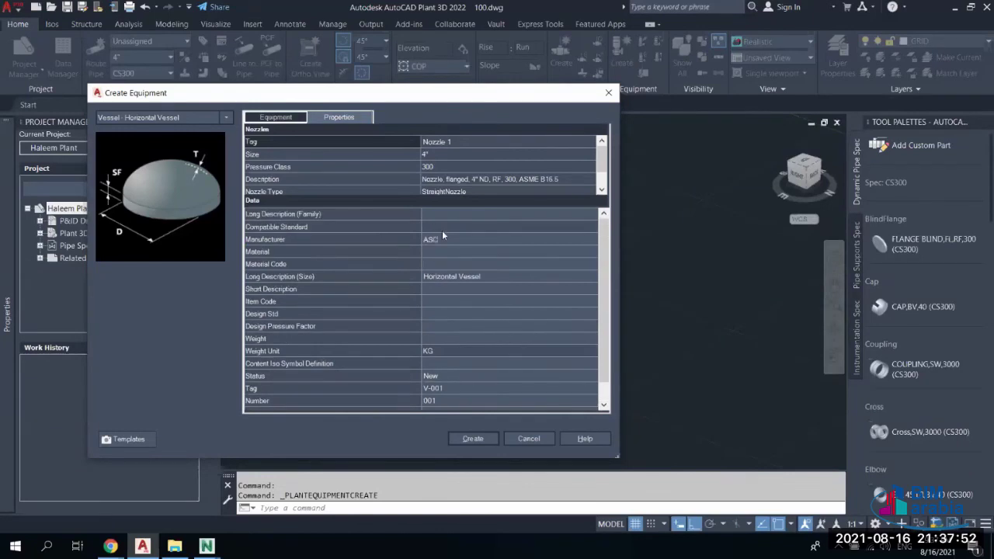
pyautogui.write('O')
pyautogui.click(443, 213)
pyautogui.write('URIC ACID')
pyautogui.click(462, 226)
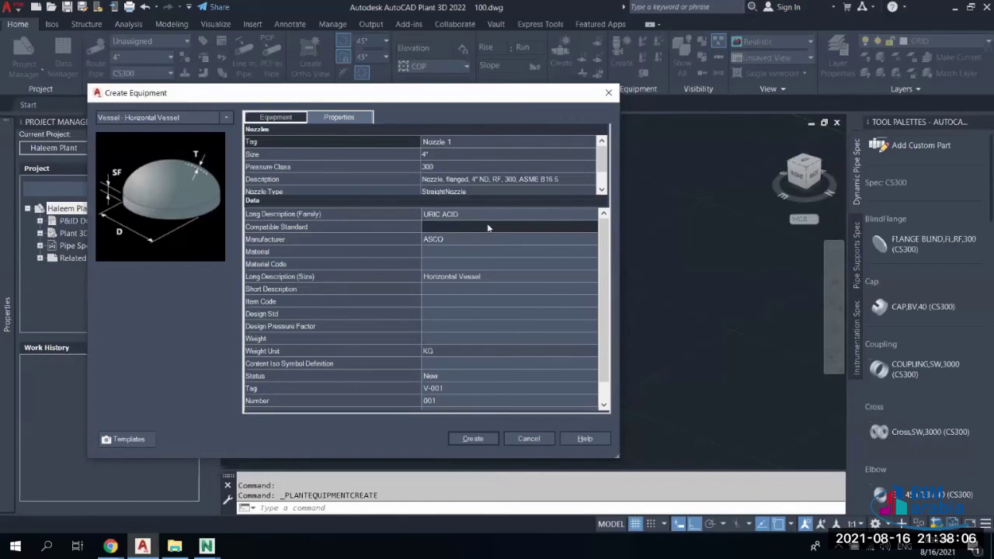
pyautogui.click(469, 252)
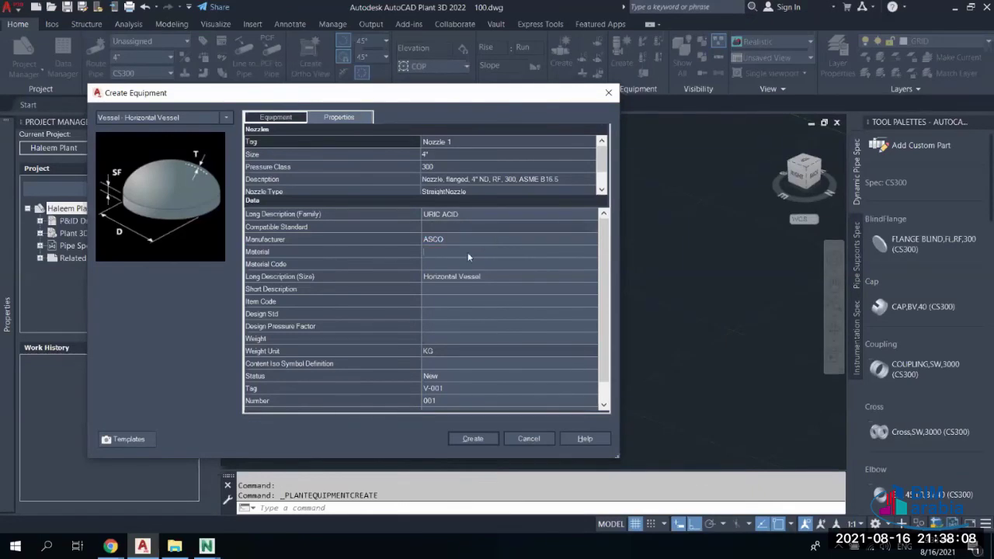
pyautogui.click(473, 439)
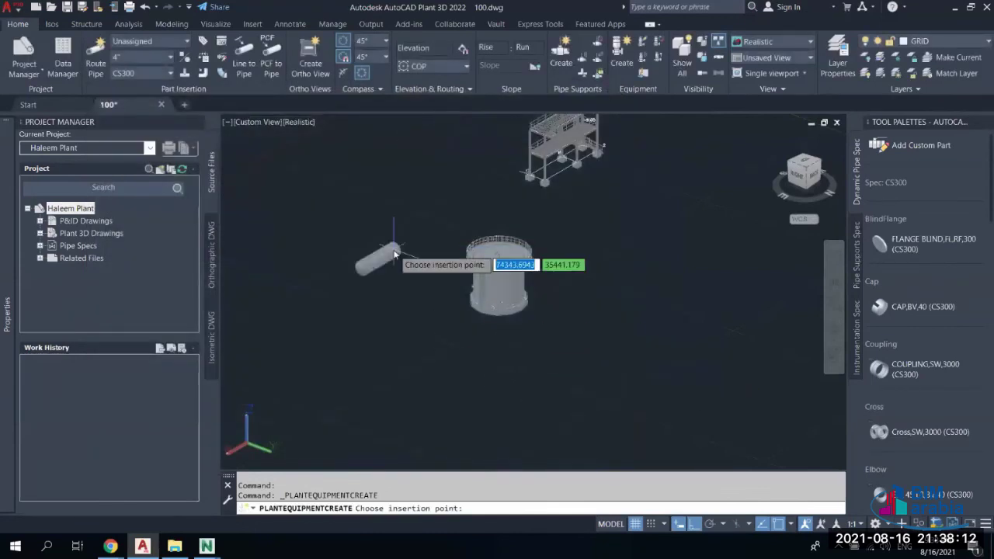
# Place the vessel left of the tank, set its rotation, then select it for its context menu
pyautogui.scroll(5, 399, 249)
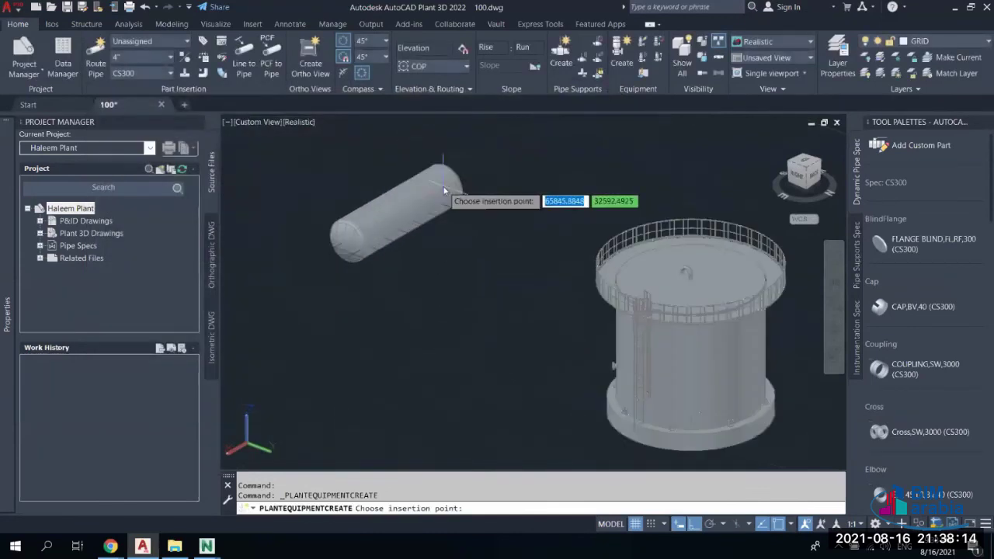
pyautogui.click(443, 187)
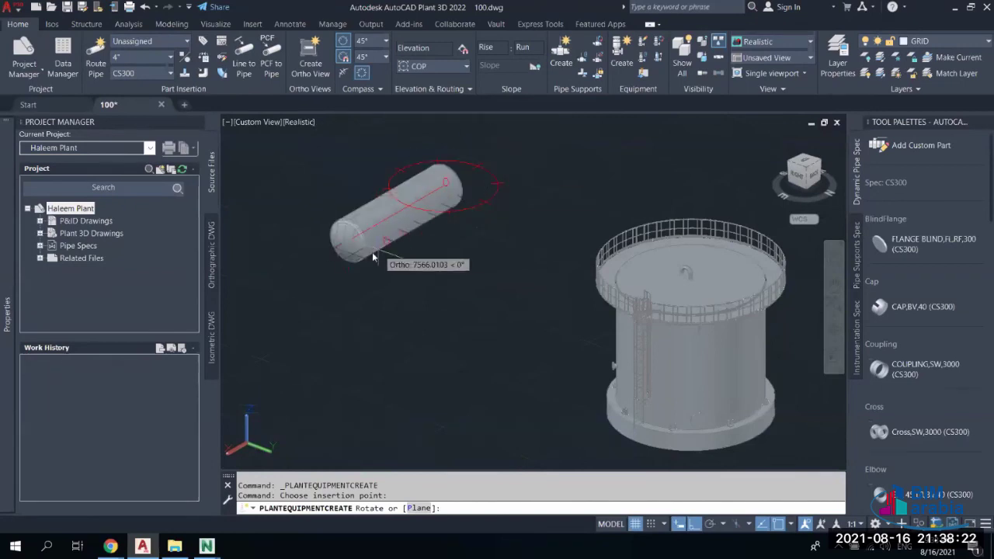
pyautogui.click(363, 264)
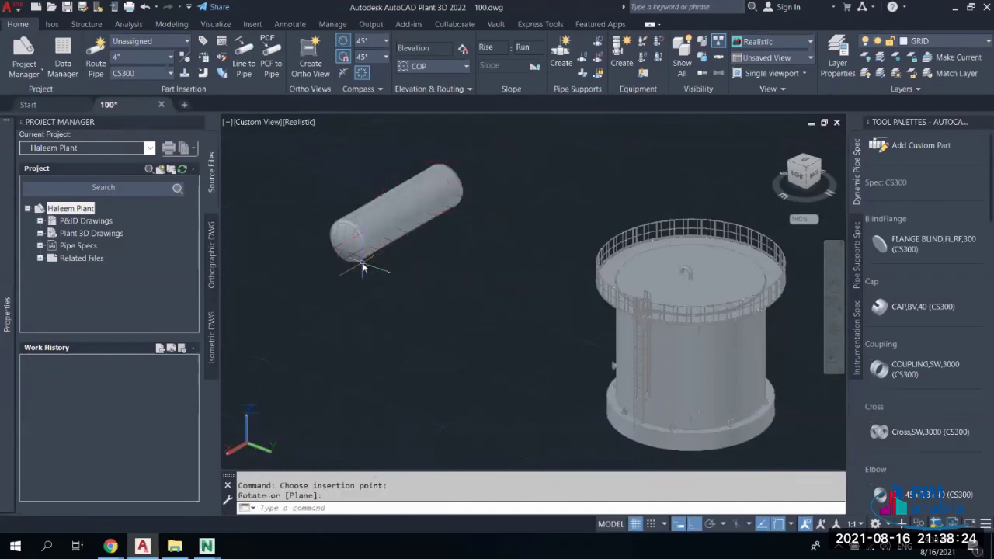
pyautogui.scroll(5, 392, 214)
pyautogui.scroll(-7, 393, 214)
pyautogui.scroll(5, 408, 223)
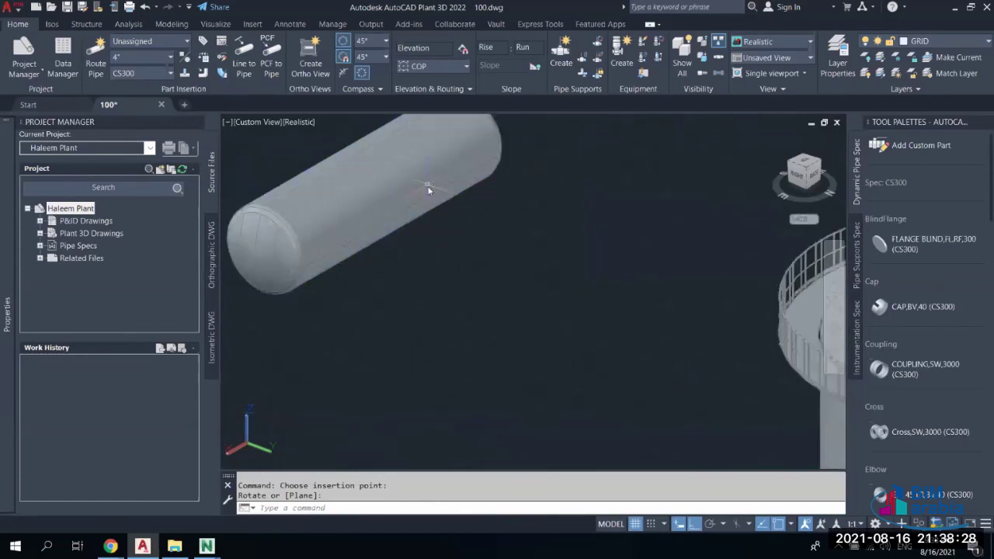
pyautogui.scroll(-3, 418, 240)
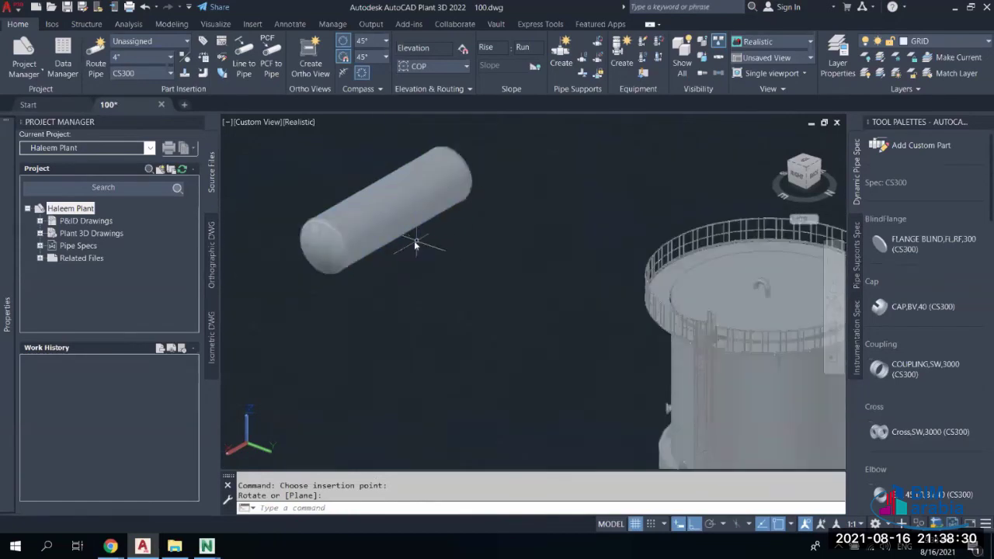
pyautogui.click(369, 204)
pyautogui.scroll(4, 369, 204)
pyautogui.rightClick(371, 208)
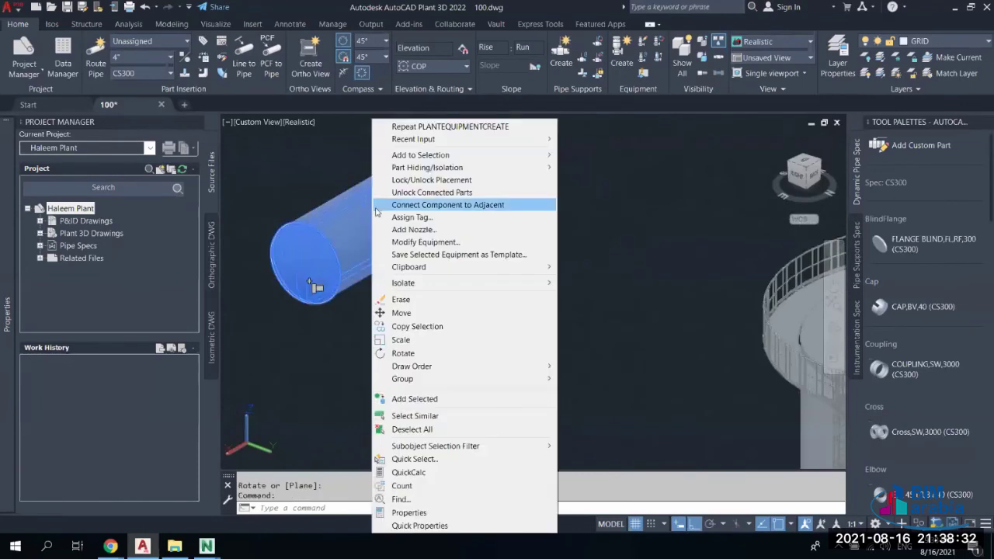
# Open the vessel in Modify Equipment, check its shapes, and cancel without changes
pyautogui.click(427, 241)
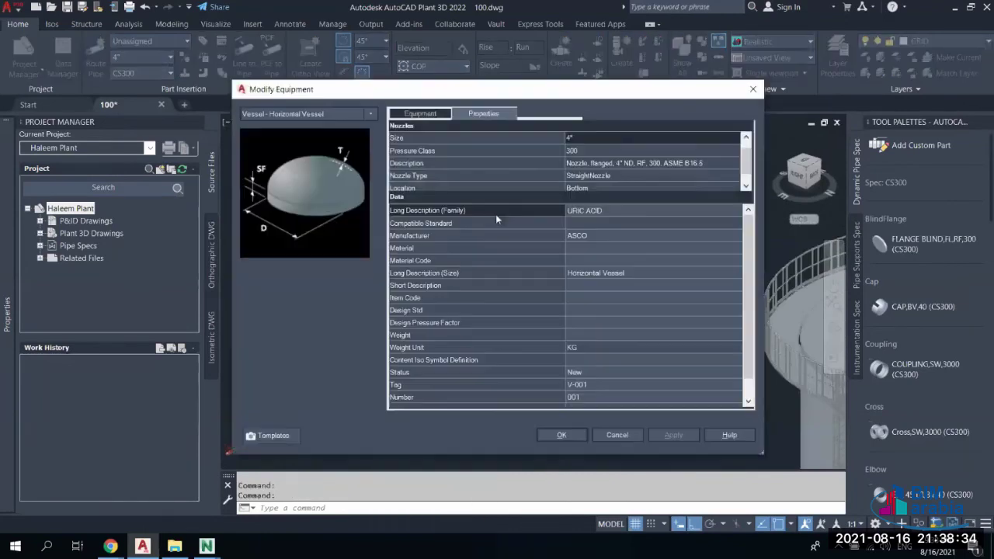
pyautogui.click(422, 115)
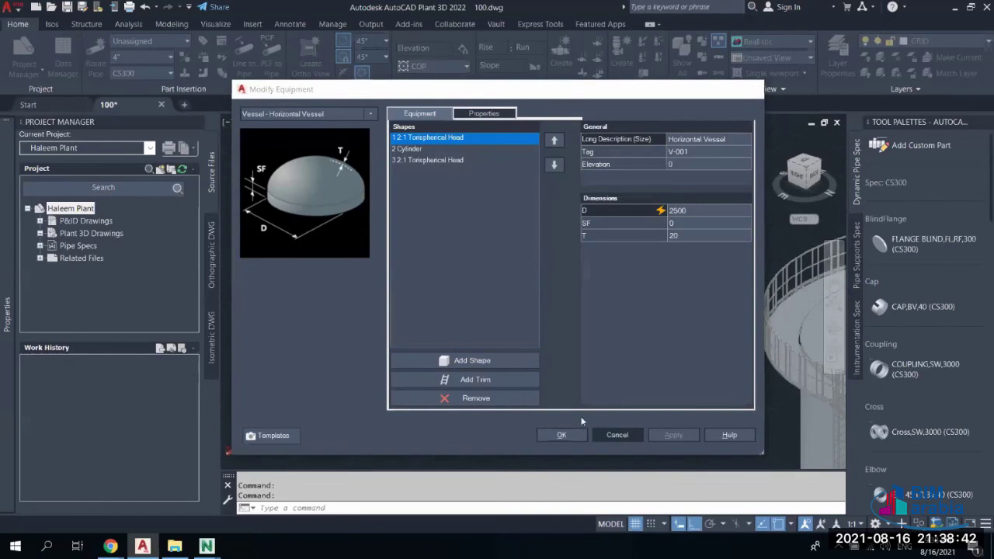
pyautogui.click(561, 435)
# Isolate vessel V-001 so the rest of the plant model is hidden
pyautogui.click(384, 217)
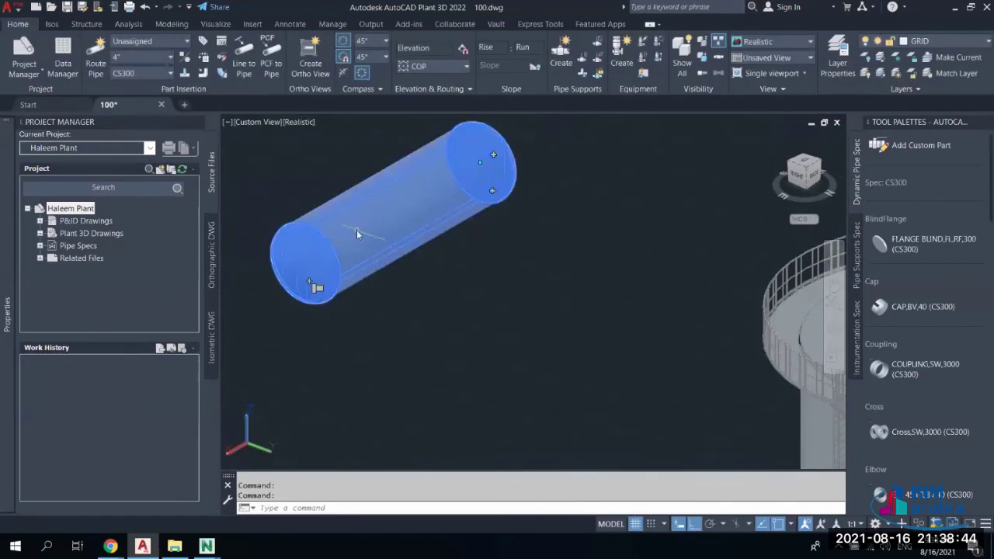
pyautogui.rightClick(356, 230)
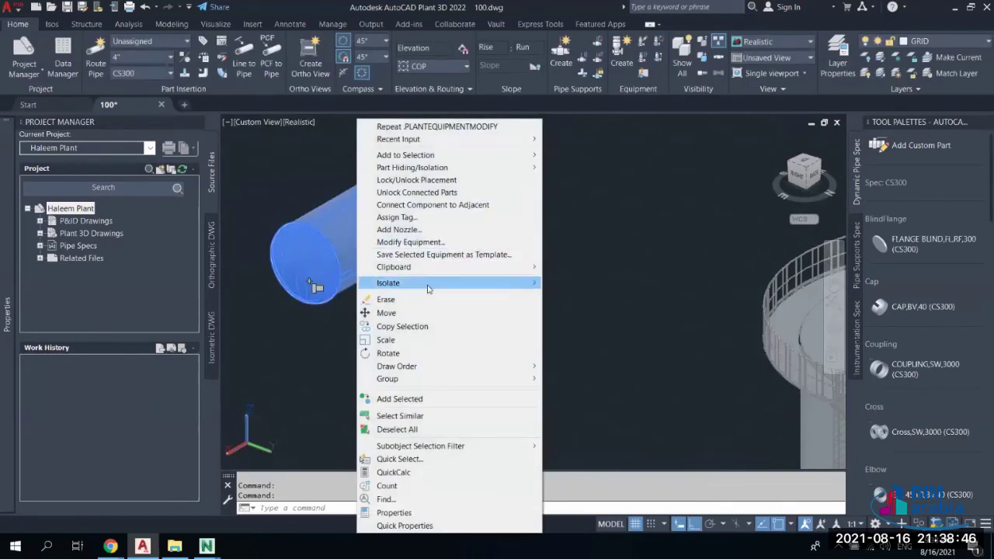
pyautogui.moveTo(427, 284)
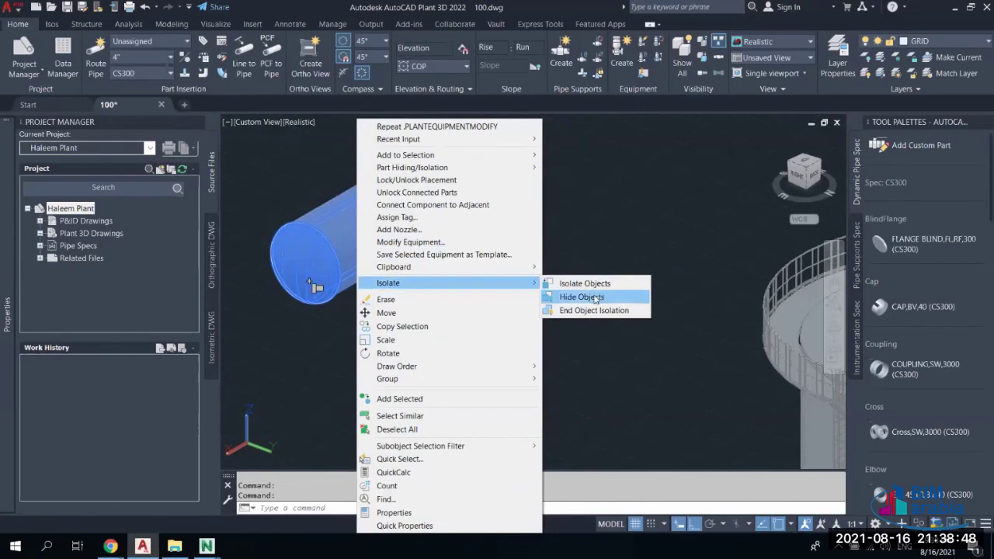
pyautogui.press('Escape')
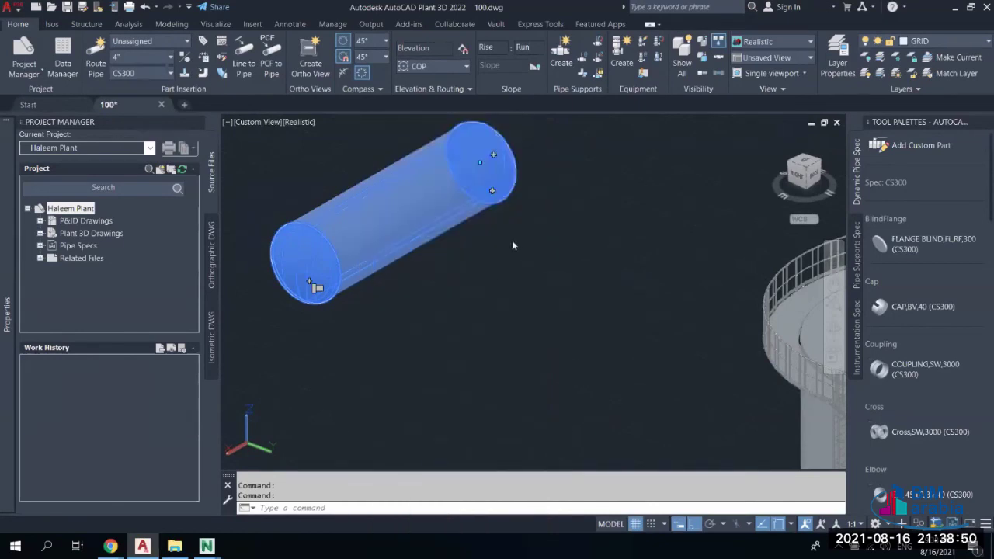
pyautogui.scroll(3, 462, 223)
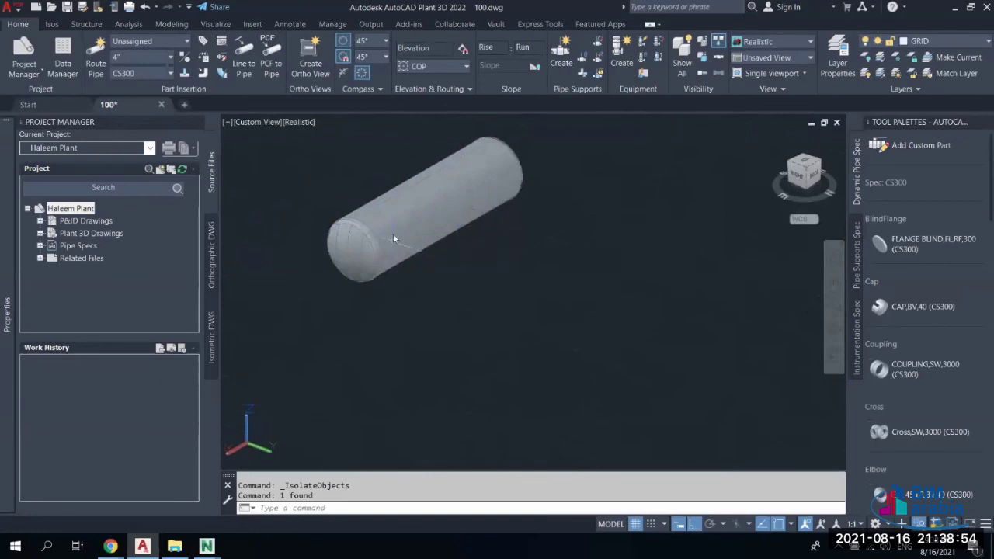
pyautogui.scroll(3, 411, 232)
pyautogui.click(408, 220)
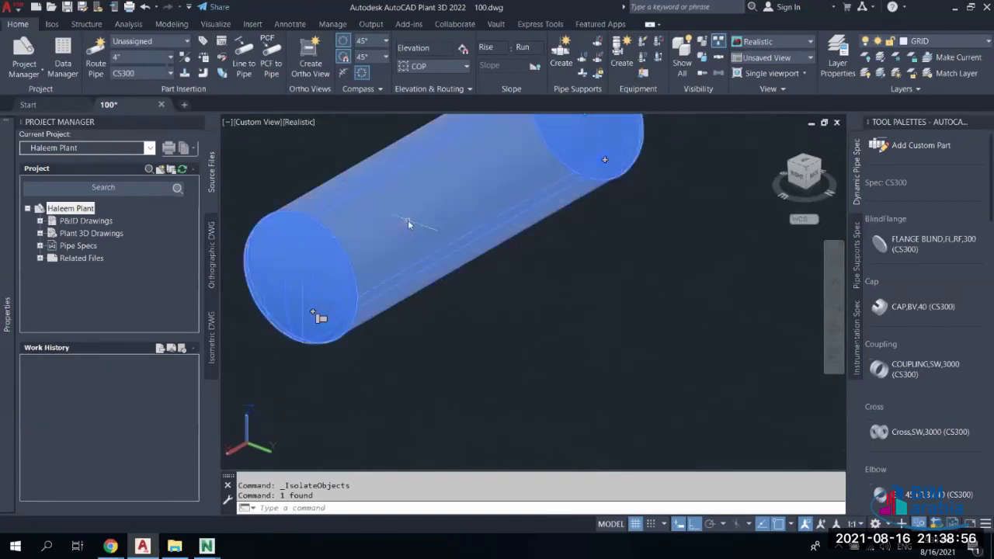
pyautogui.rightClick(408, 220)
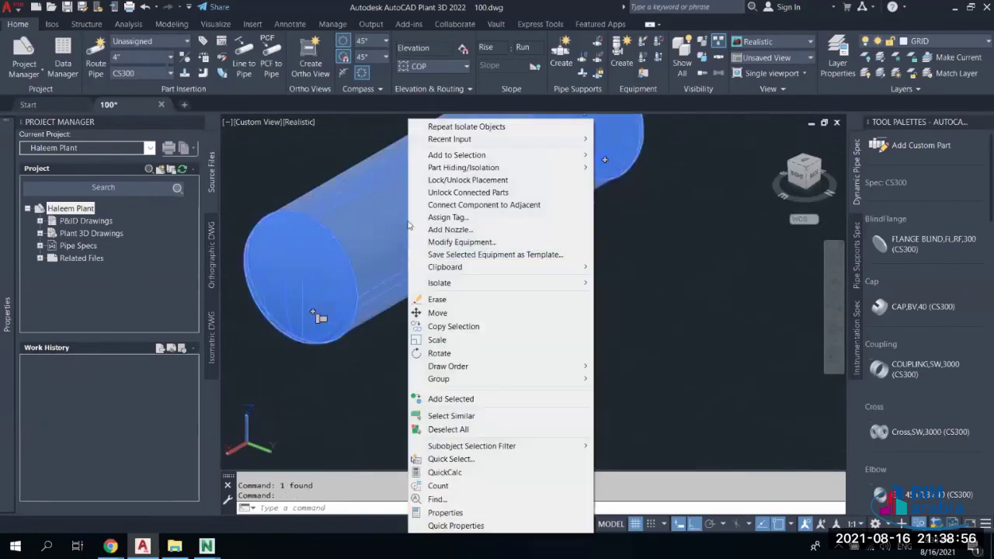
# Add a Stiffening Ring trim to the 2 Cylinder shape with B 20 and D1 2350
pyautogui.click(470, 244)
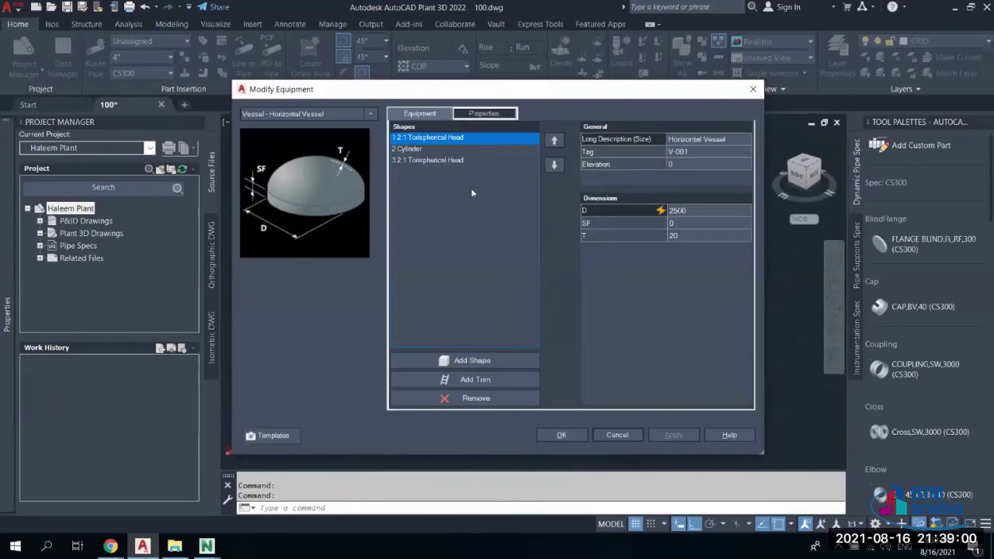
pyautogui.click(407, 149)
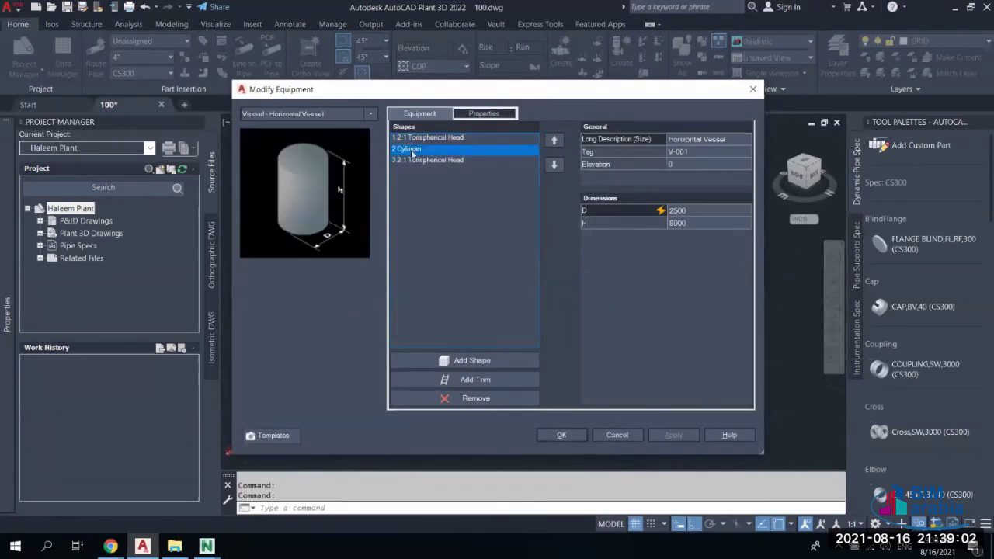
pyautogui.click(458, 379)
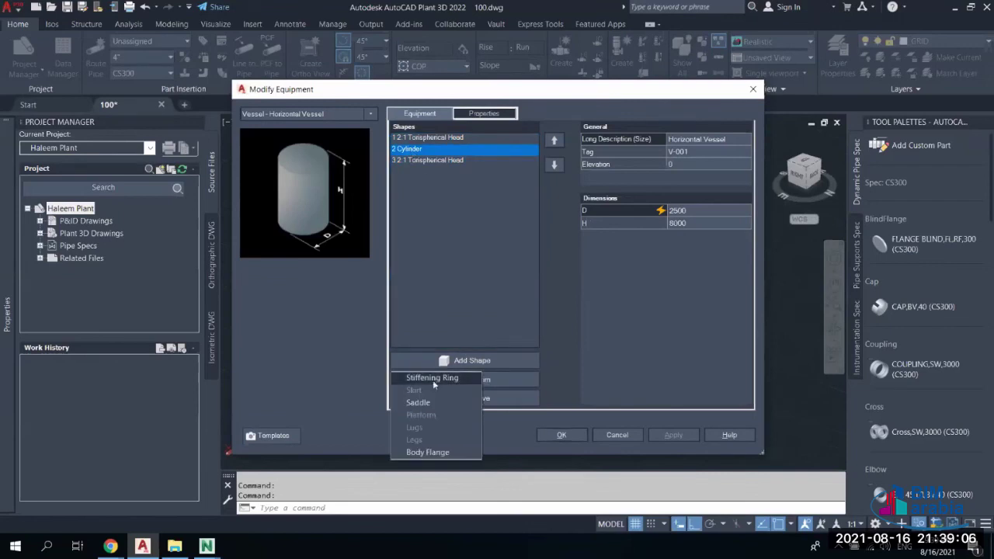
pyautogui.click(452, 378)
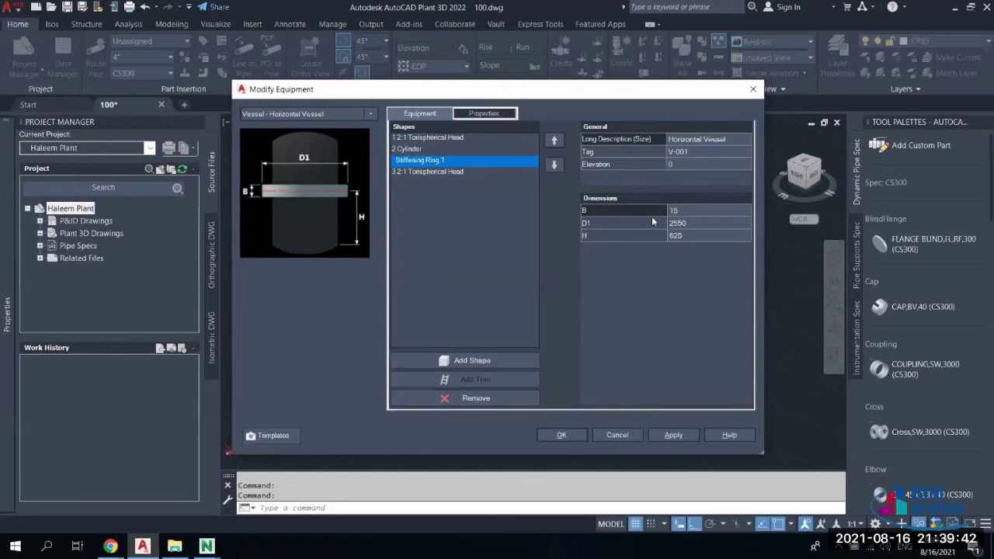
pyautogui.click(690, 210)
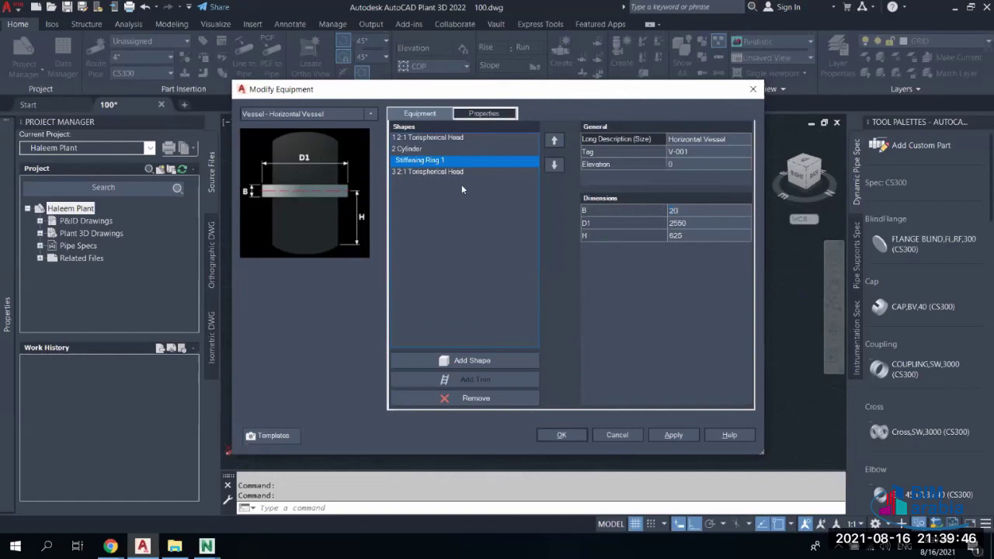
pyautogui.press('Tab')
pyautogui.write('0')
pyautogui.press('Tab')
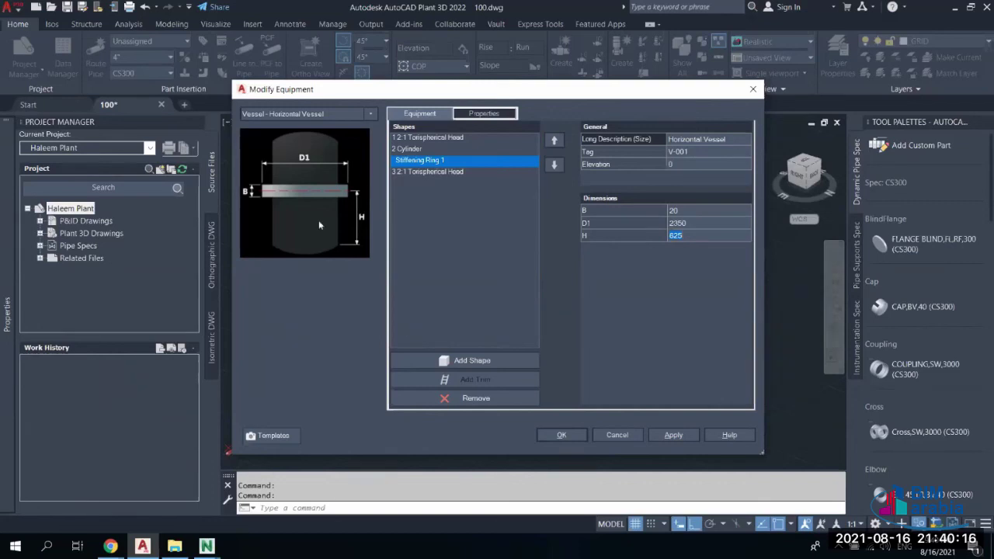
# Set the stiffening ring's H position to 1000 and apply it with OK
pyautogui.click(408, 149)
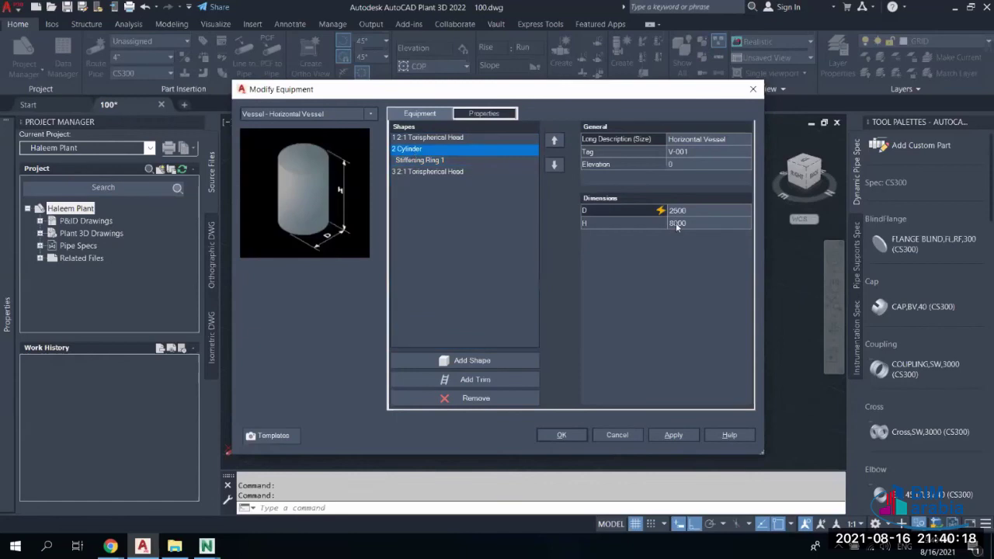
pyautogui.click(440, 161)
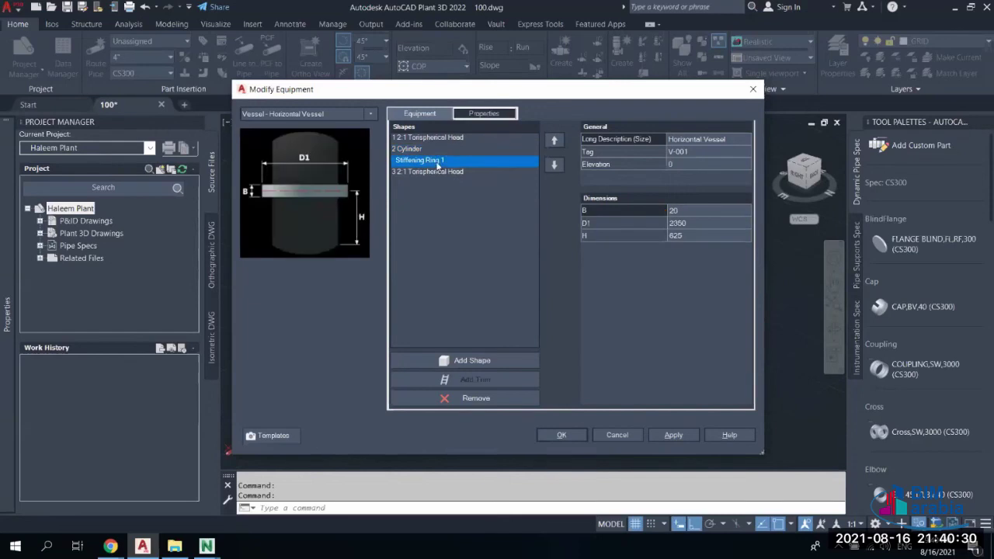
pyautogui.click(429, 172)
pyautogui.click(433, 162)
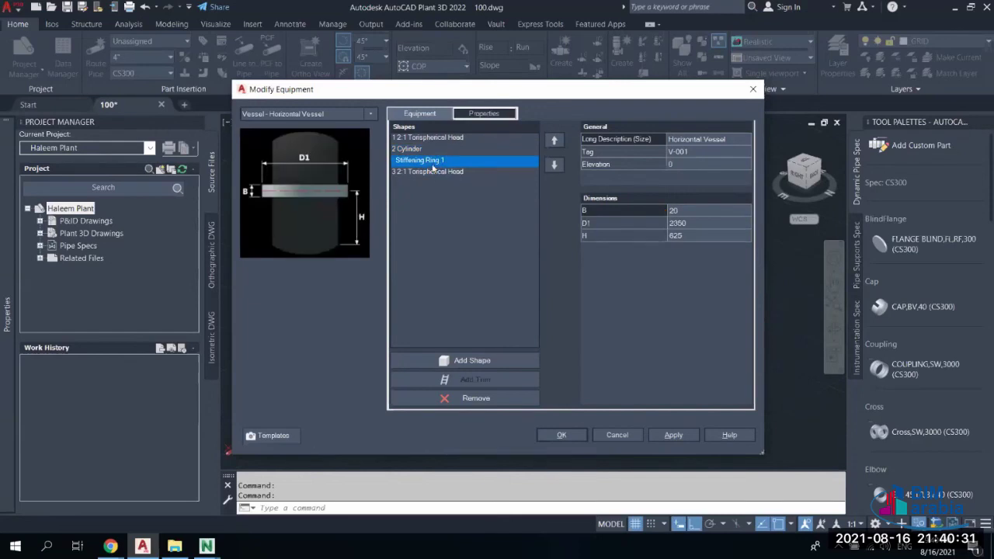
pyautogui.click(683, 235)
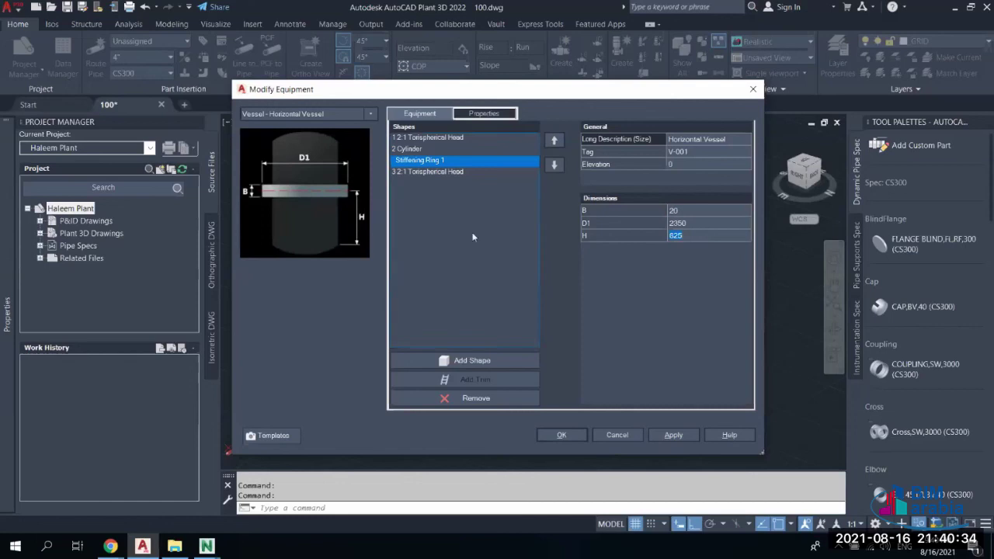
pyautogui.write('1000')
pyautogui.press('Return')
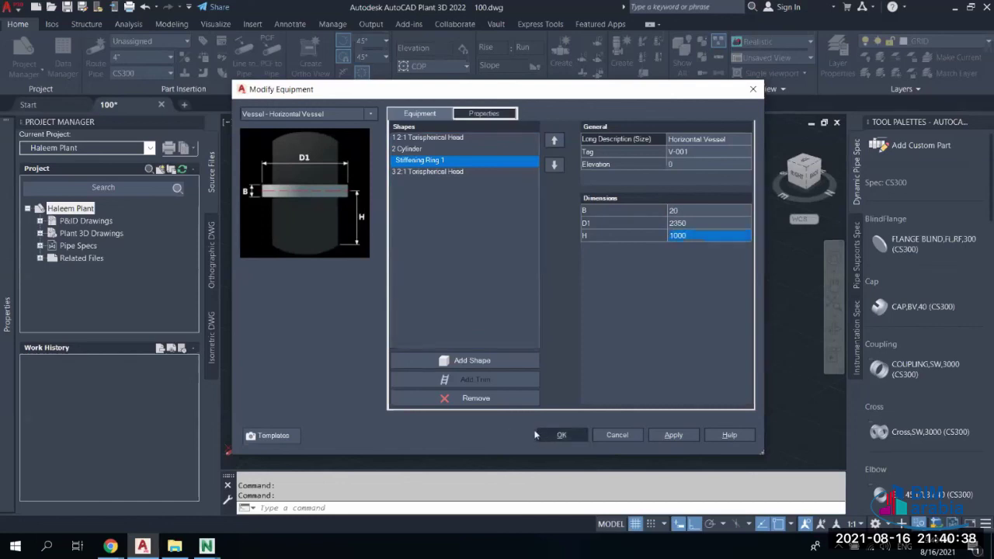
pyautogui.click(535, 435)
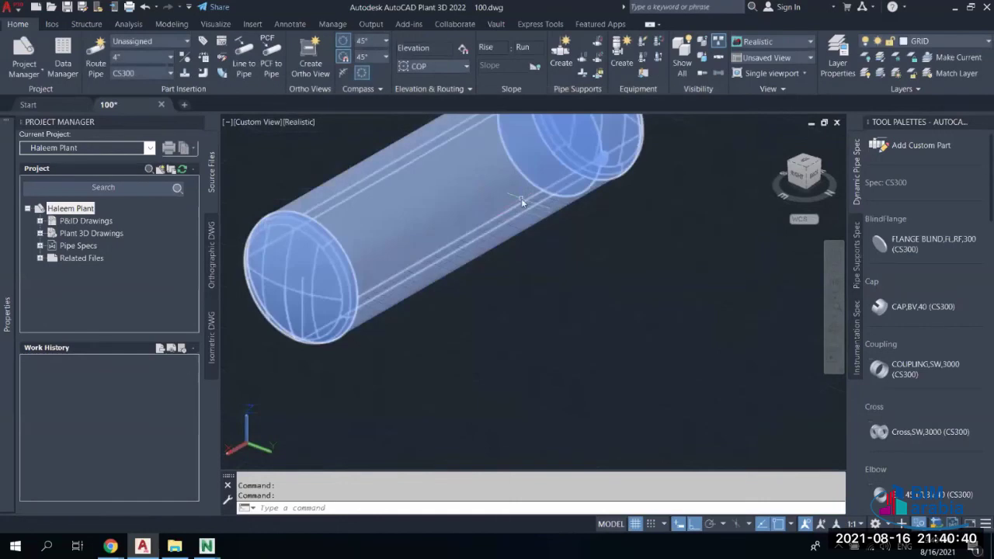
# Set Stiffening Ring 1's diameter D1 to 2850 in Modify Equipment and apply it
pyautogui.scroll(-3, 522, 198)
pyautogui.scroll(6, 544, 152)
pyautogui.scroll(-2, 537, 178)
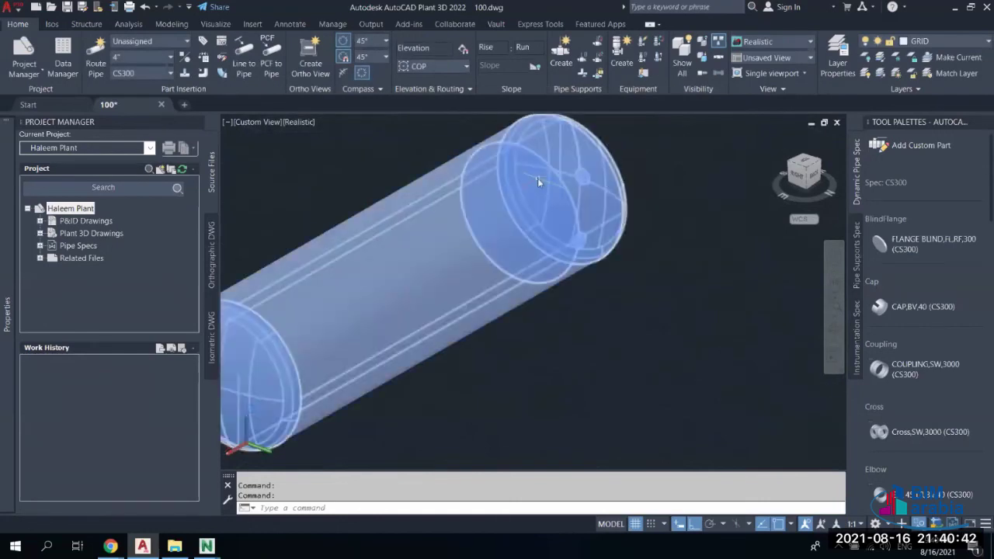
pyautogui.keyDown('shift'); pyautogui.moveTo(538, 178); pyautogui.dragTo(583, 280, button='middle'); pyautogui.keyUp('shift')
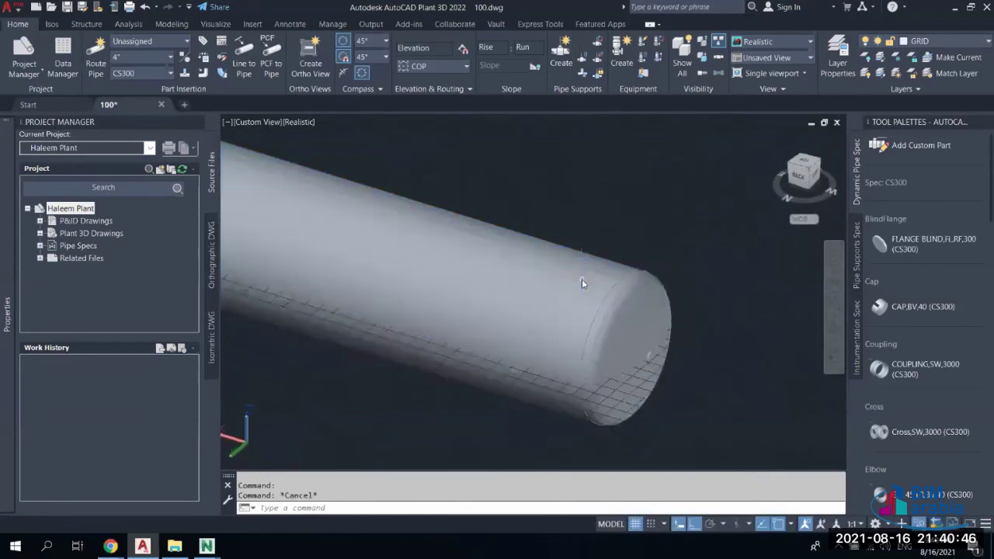
pyautogui.click(582, 279)
pyautogui.scroll(4, 582, 288)
pyautogui.scroll(-4, 536, 233)
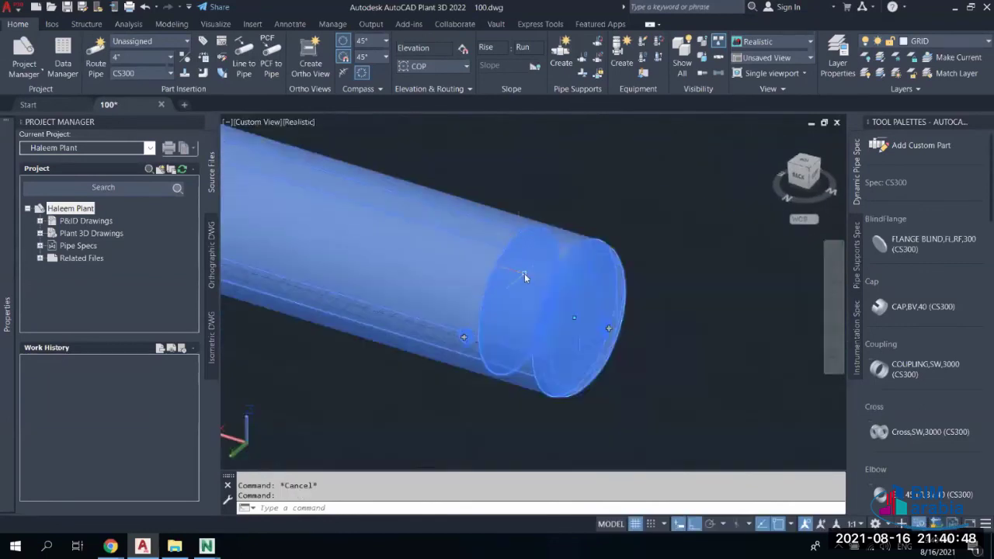
pyautogui.rightClick(524, 274)
pyautogui.click(575, 241)
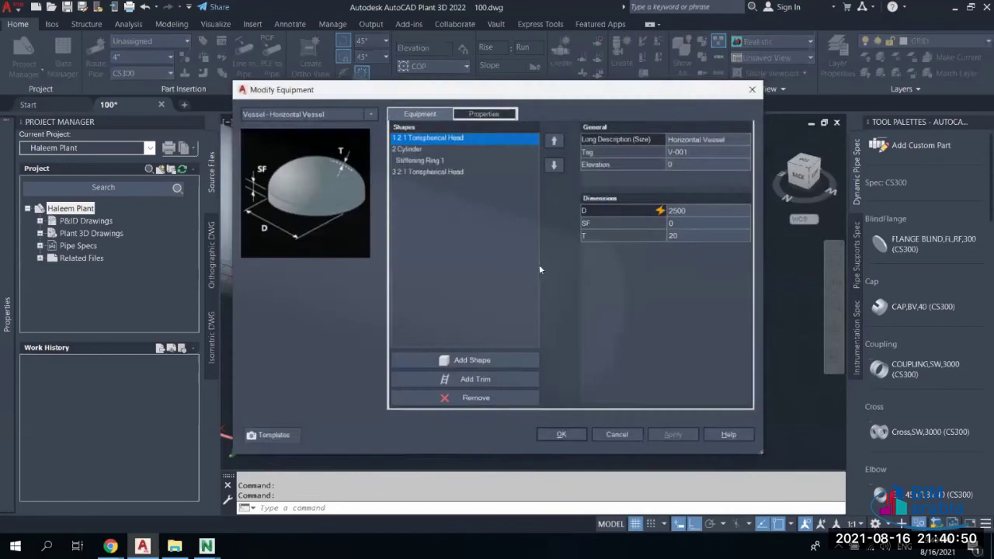
pyautogui.click(435, 160)
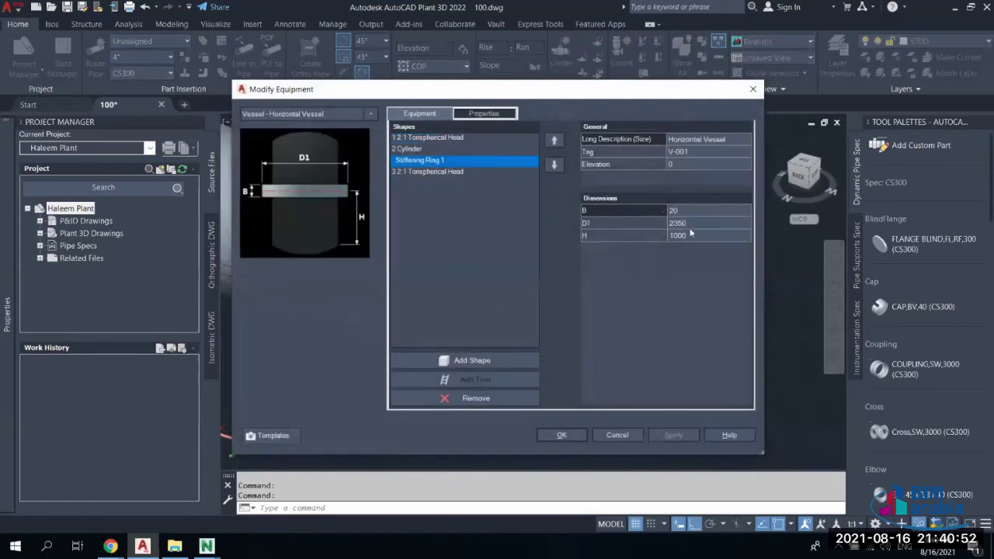
pyautogui.click(688, 223)
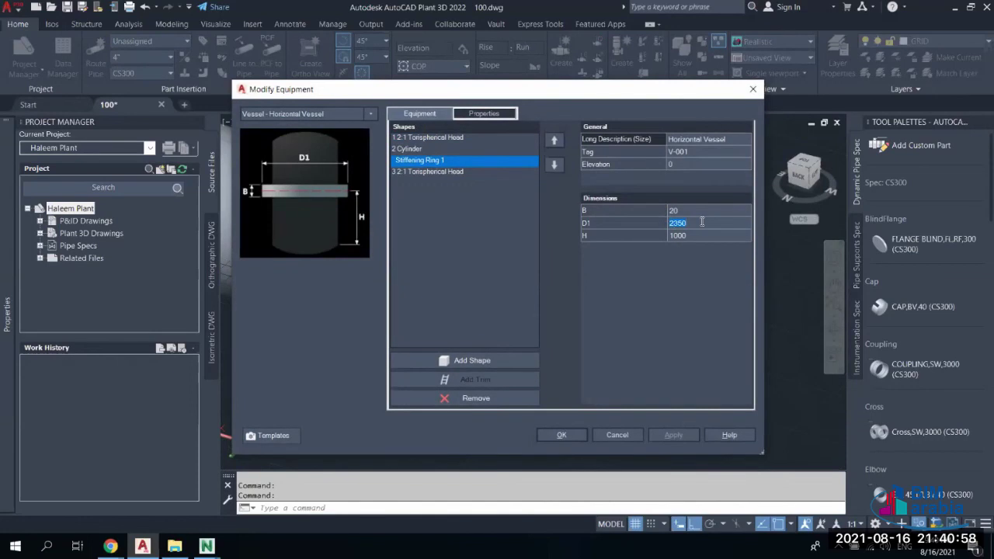
pyautogui.write('2850')
pyautogui.click(567, 436)
# Reopen V-001's Modify Equipment and change Stiffening Ring 1's D1 to 2700
pyautogui.scroll(5, 533, 303)
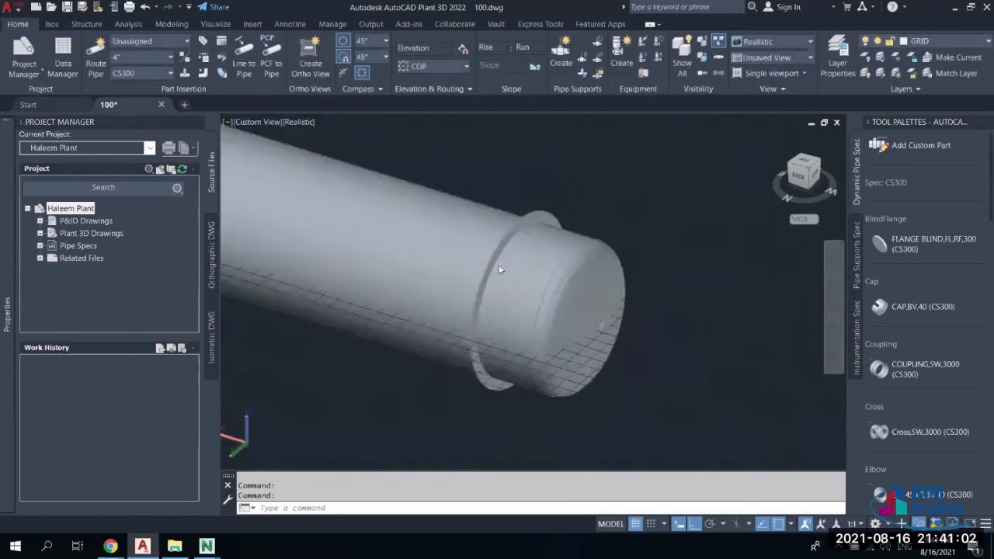
pyautogui.keyDown('shift'); pyautogui.moveTo(502, 236); pyautogui.dragTo(492, 244, button='middle'); pyautogui.keyUp('shift')
pyautogui.scroll(-5, 505, 264)
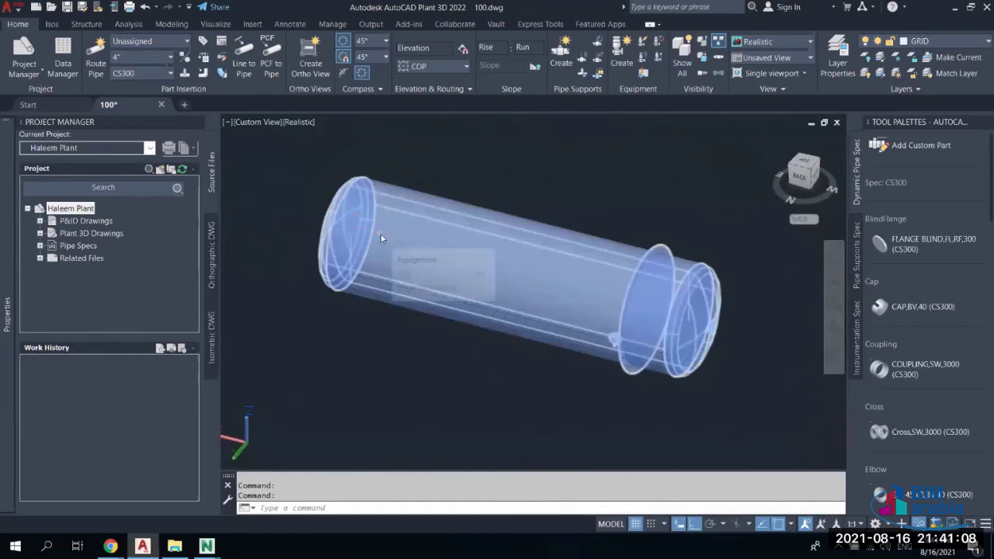
pyautogui.click(649, 274)
pyautogui.rightClick(651, 273)
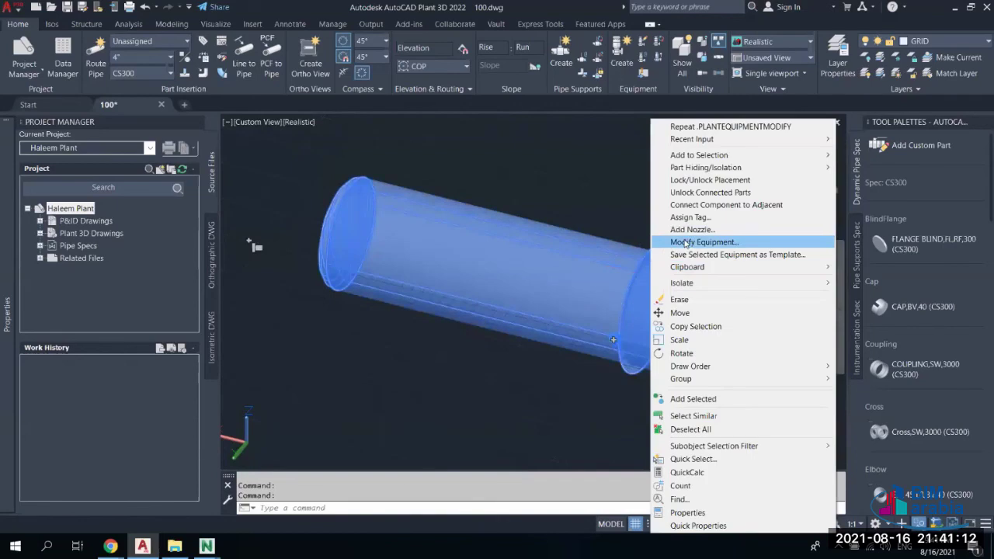
pyautogui.click(686, 242)
pyautogui.click(412, 161)
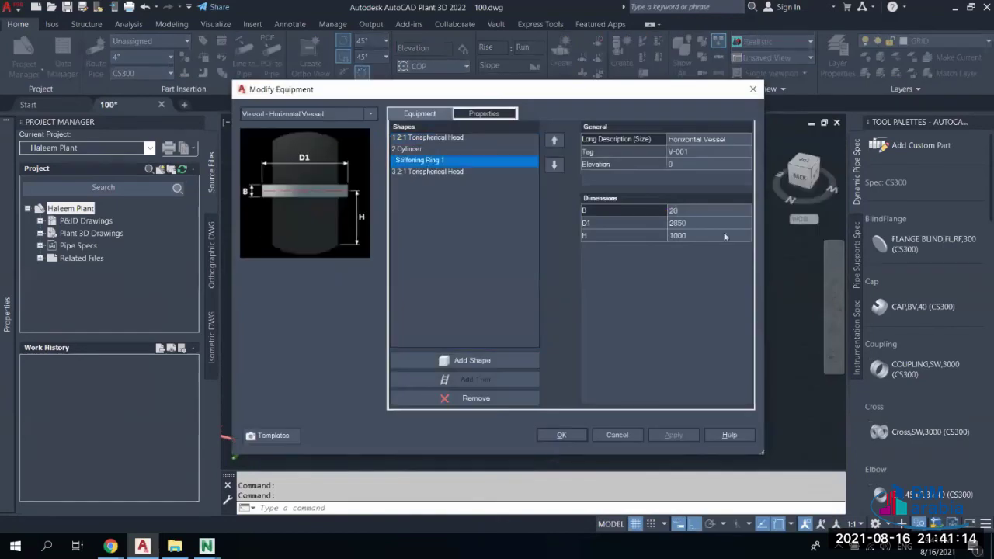
pyautogui.click(687, 224)
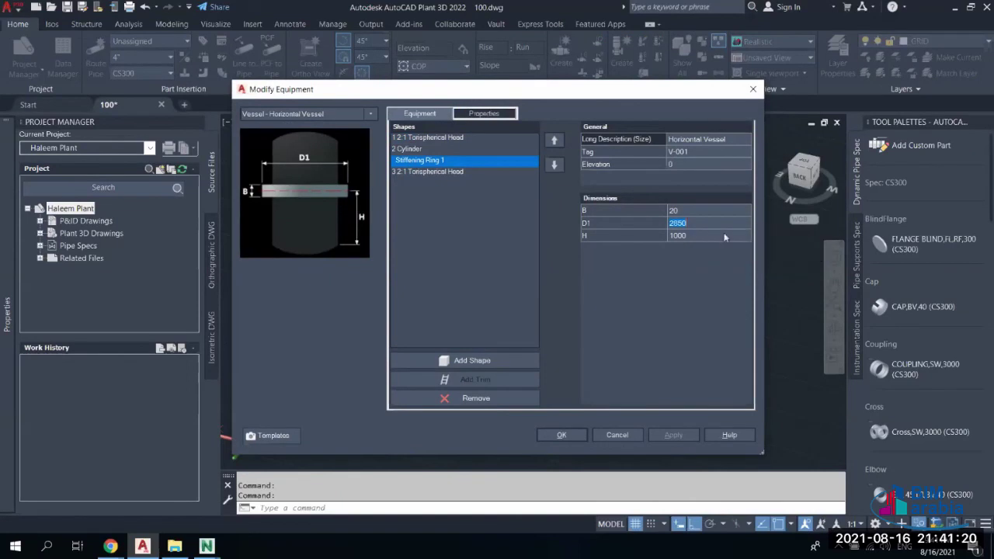
pyautogui.write('2700')
# Add a second stiffening ring to the cylinder with B 20, D1 2700, H 4000
pyautogui.click(410, 153)
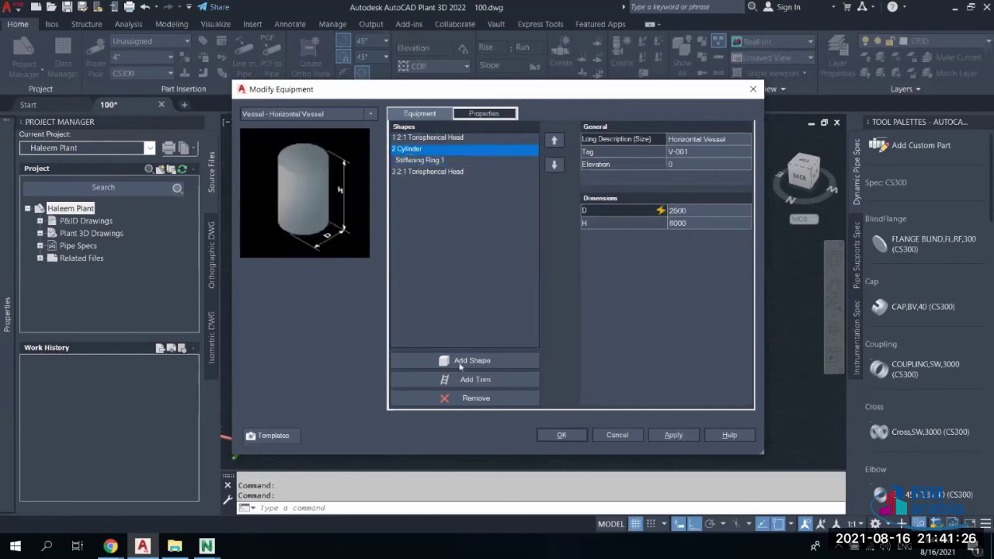
pyautogui.click(476, 385)
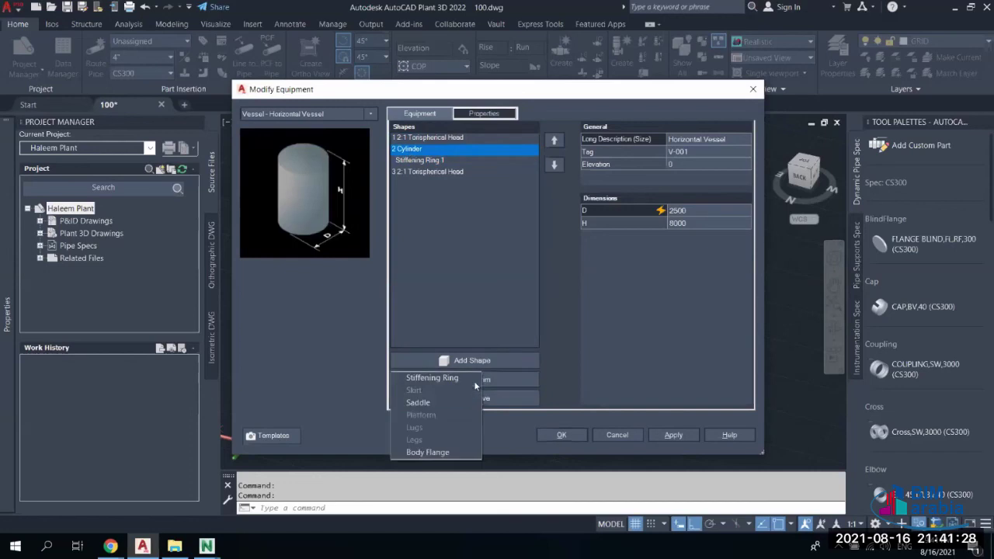
pyautogui.click(446, 380)
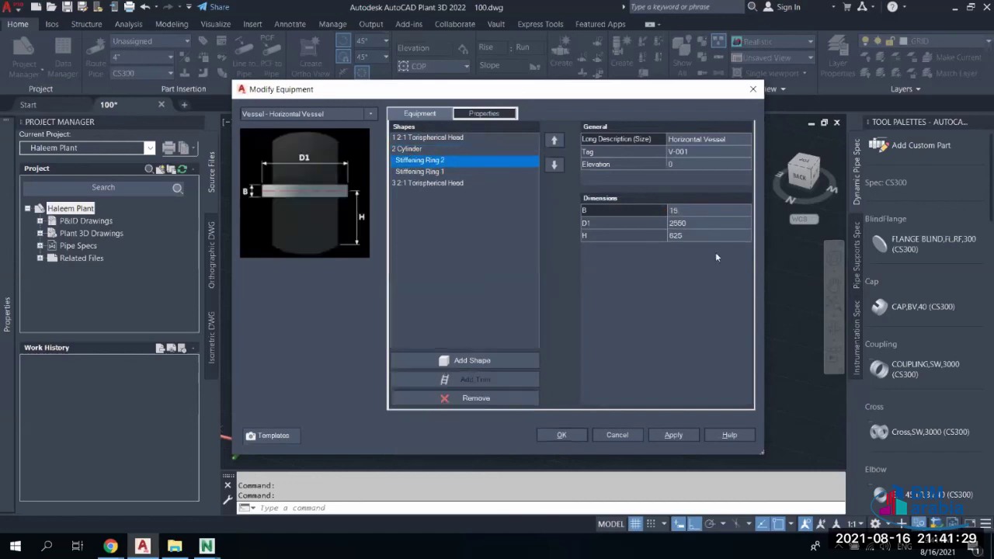
pyautogui.click(683, 211)
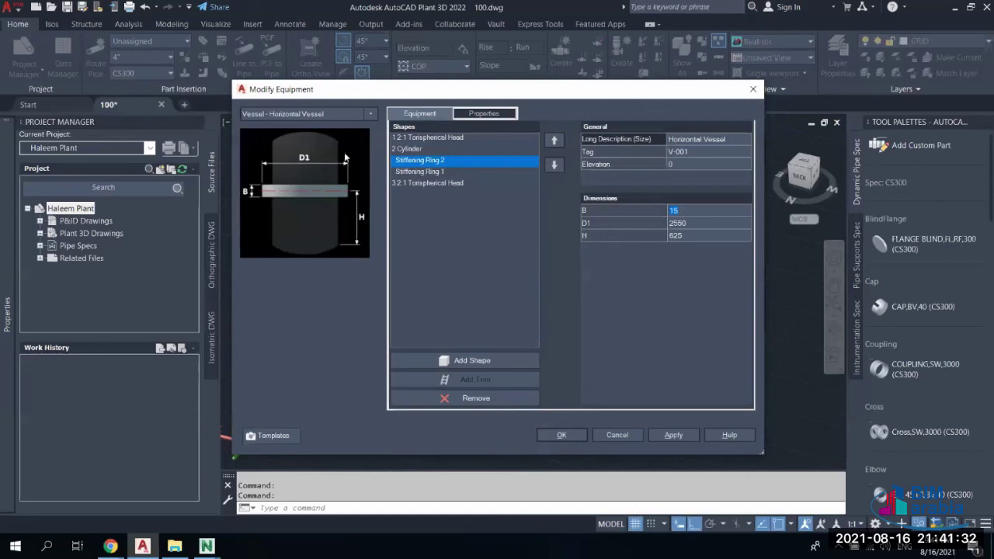
pyautogui.write('2')
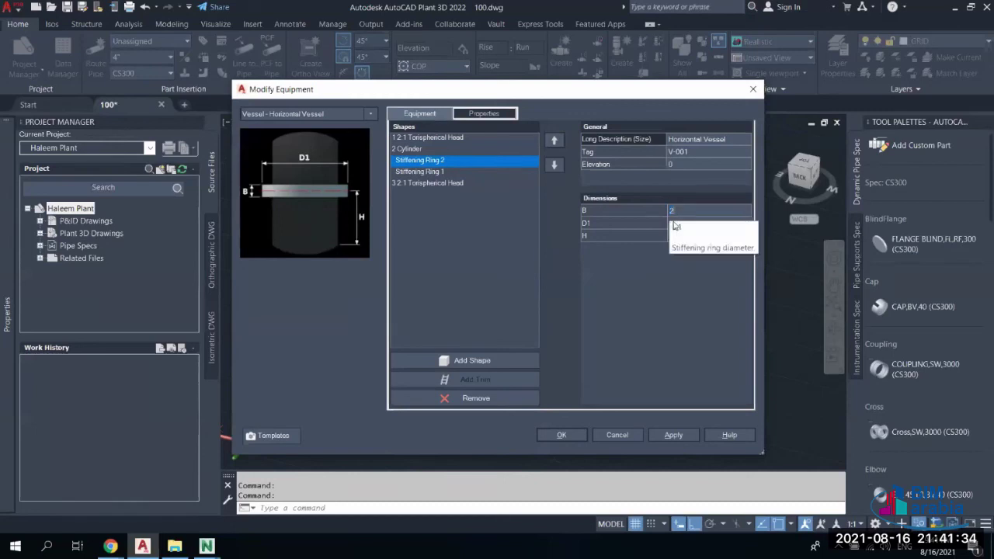
pyautogui.write('0')
pyautogui.press('Tab')
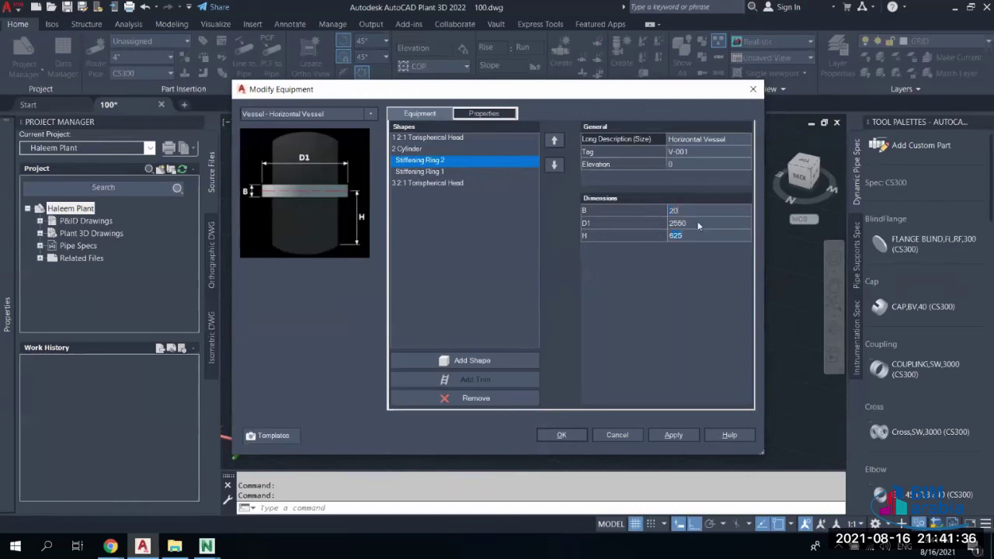
pyautogui.write('2700')
pyautogui.write('4000')
# Add a third stiffening ring with B 20, D1 2700 and H 7000
pyautogui.click(407, 149)
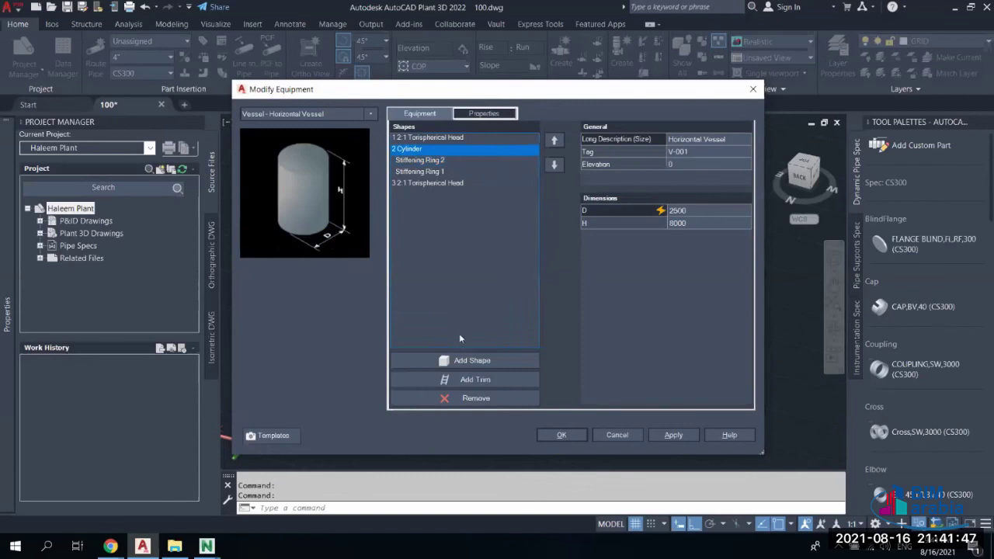
pyautogui.click(466, 380)
pyautogui.click(442, 380)
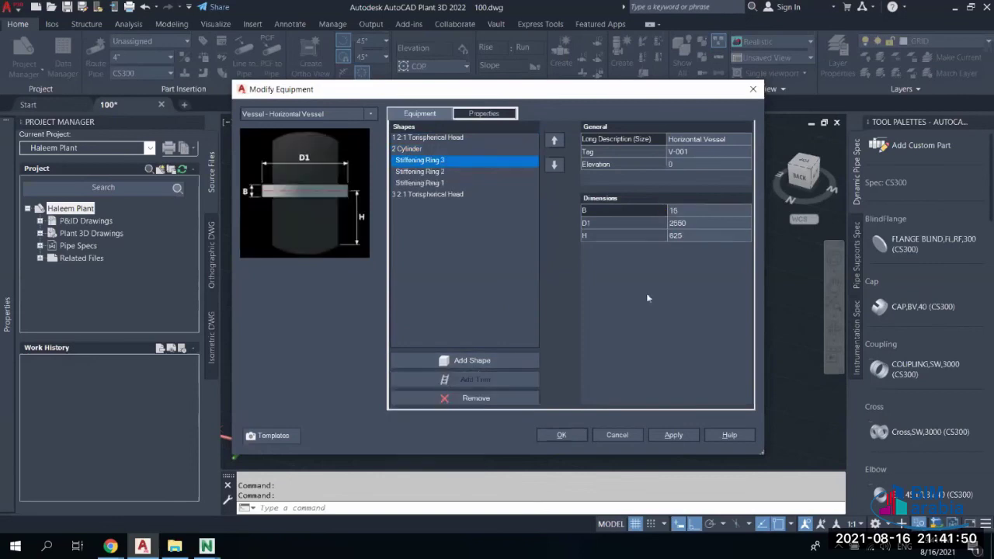
pyautogui.click(693, 223)
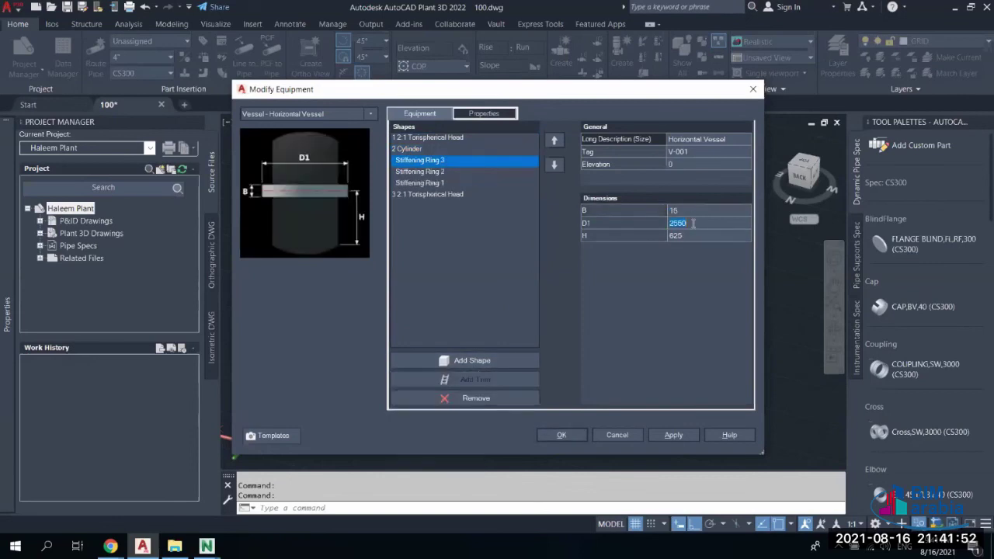
pyautogui.click(693, 213)
pyautogui.write('20')
pyautogui.click(704, 223)
pyautogui.write('2700')
pyautogui.press('Tab')
pyautogui.write('700')
# Apply the ring changes and orbit to a front-on view showing V-001's three rings
pyautogui.click(562, 435)
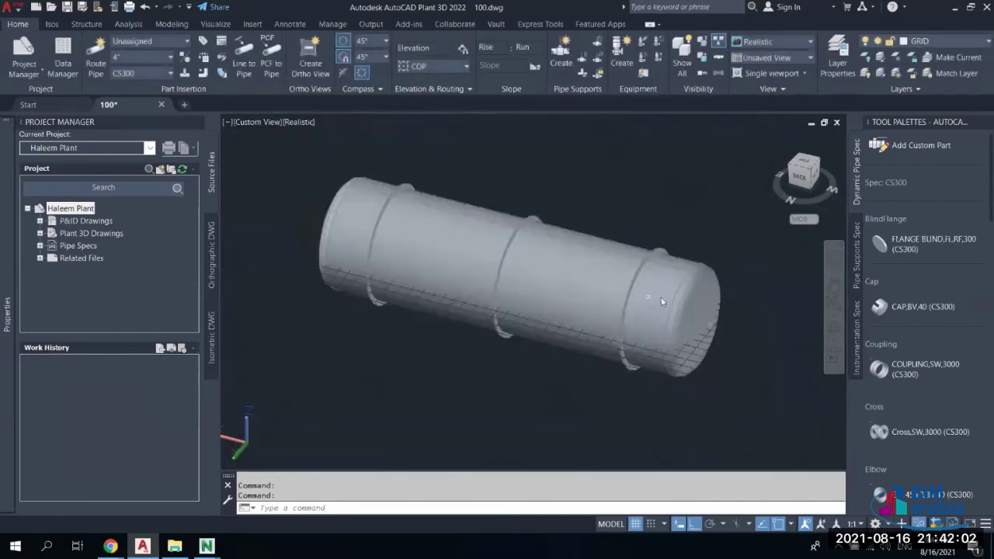
pyautogui.scroll(3, 683, 284)
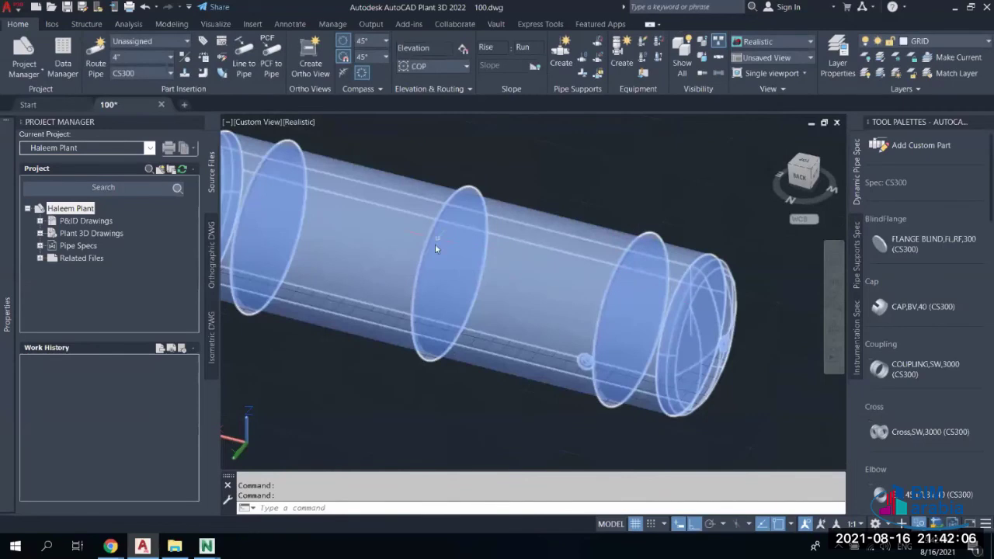
pyautogui.scroll(-3, 444, 222)
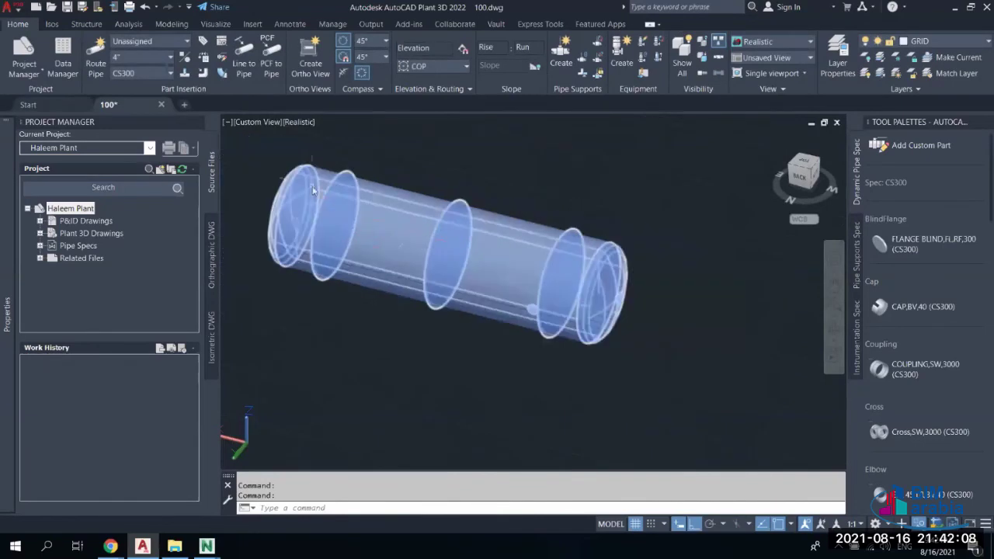
pyautogui.moveTo(396, 251)
pyautogui.keyDown('shift'); pyautogui.mouseDown(button='middle')
pyautogui.moveTo(481, 212)
pyautogui.moveTo(484, 236)
pyautogui.mouseUp(button='middle'); pyautogui.keyUp('shift')
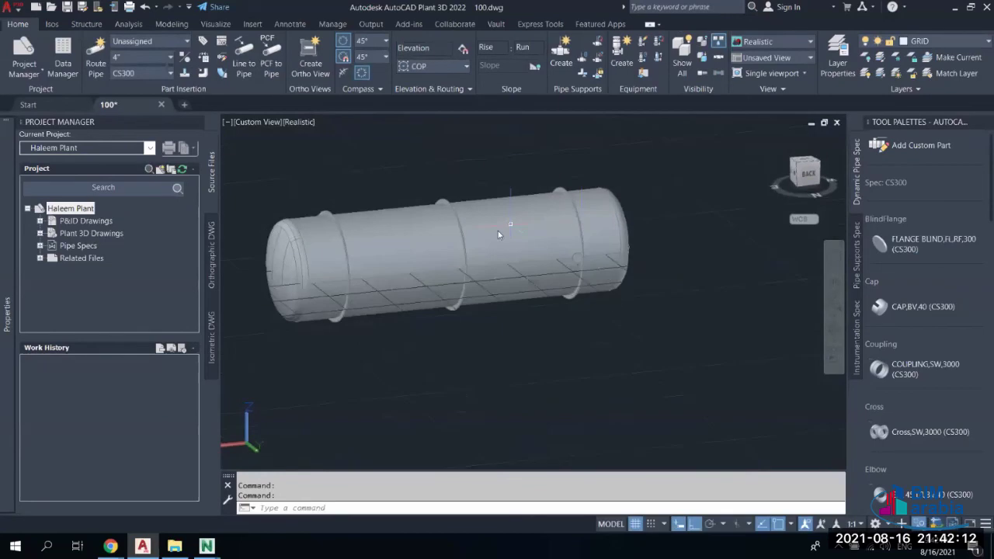
pyautogui.click(498, 231)
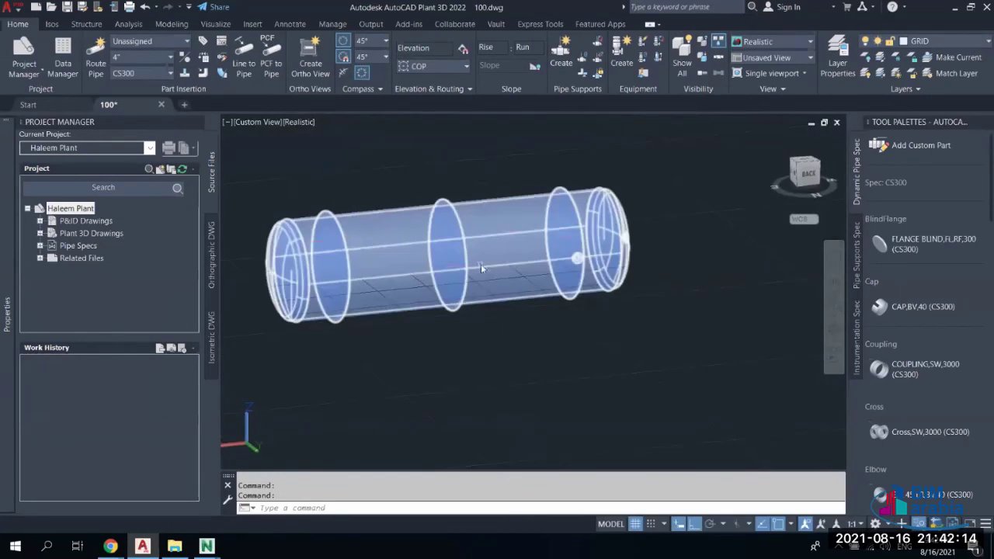
pyautogui.keyDown('shift'); pyautogui.moveTo(480, 264); pyautogui.dragTo(507, 243, button='middle'); pyautogui.keyUp('shift')
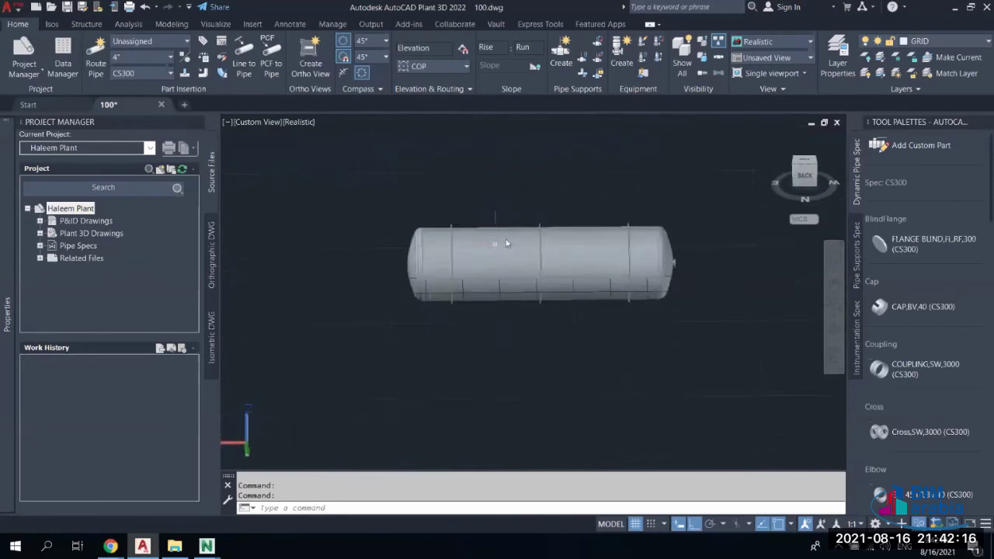
pyautogui.scroll(5, 519, 258)
pyautogui.scroll(-4, 519, 258)
pyautogui.click(454, 283)
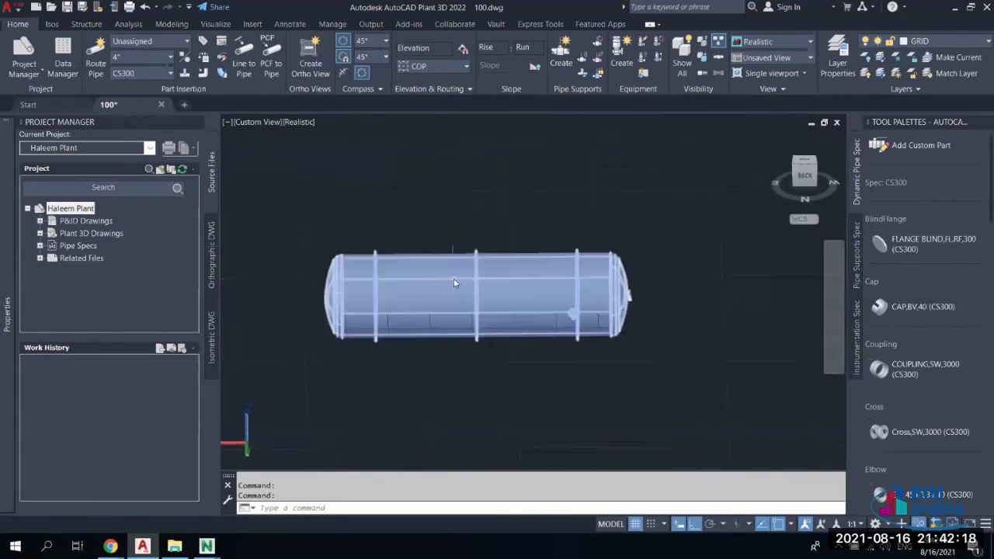
pyautogui.scroll(1, 455, 282)
# Add a saddle support trim to V-001's cylinder shell
pyautogui.rightClick(442, 279)
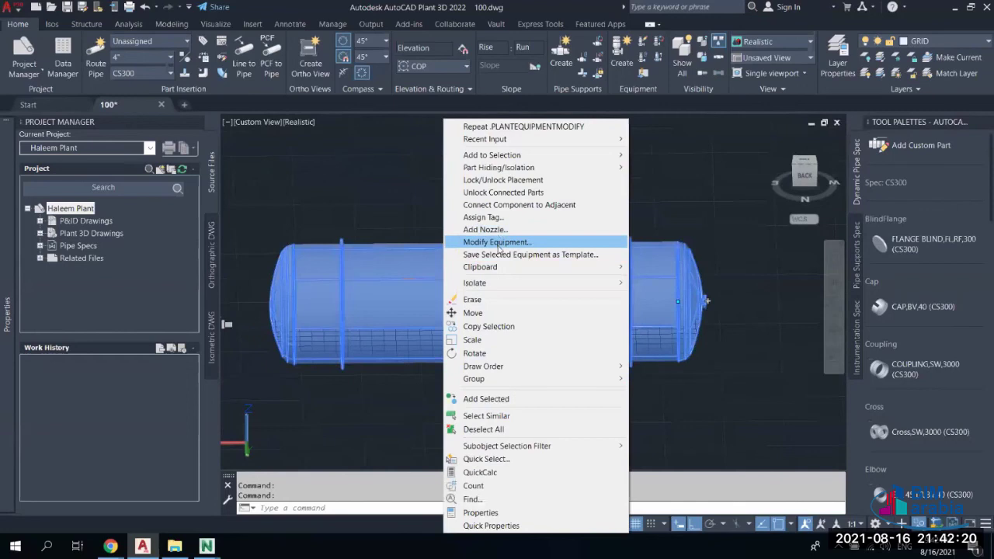
pyautogui.click(500, 246)
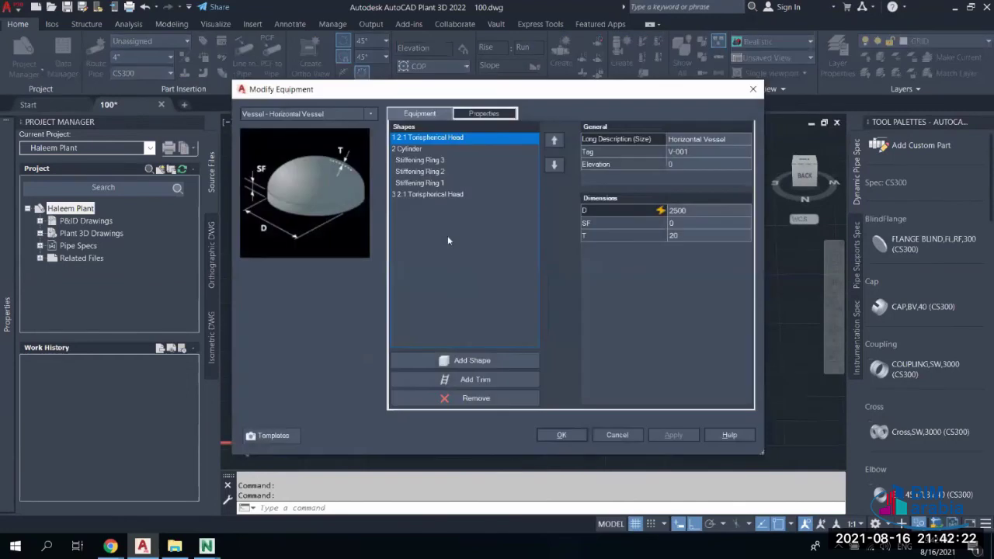
pyautogui.click(408, 150)
pyautogui.click(477, 380)
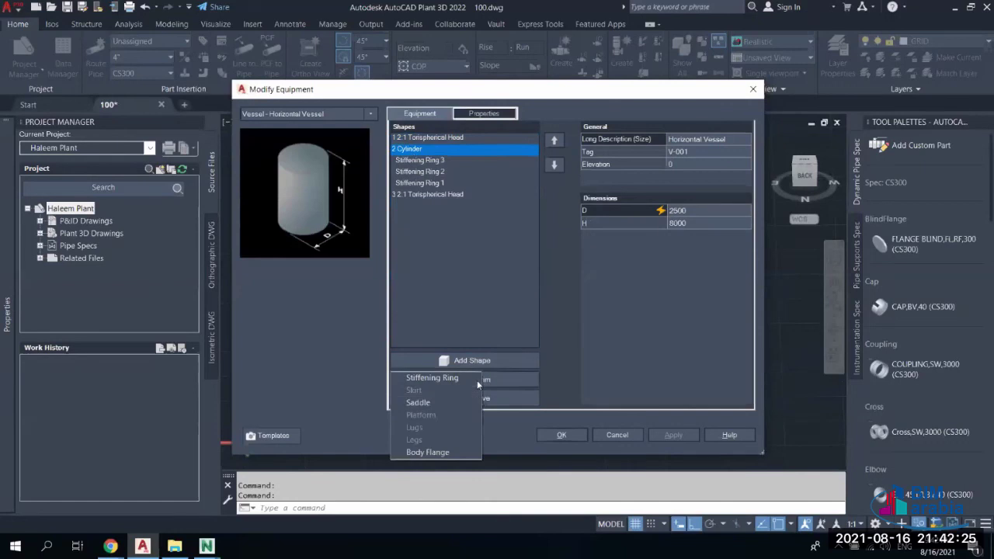
pyautogui.click(420, 403)
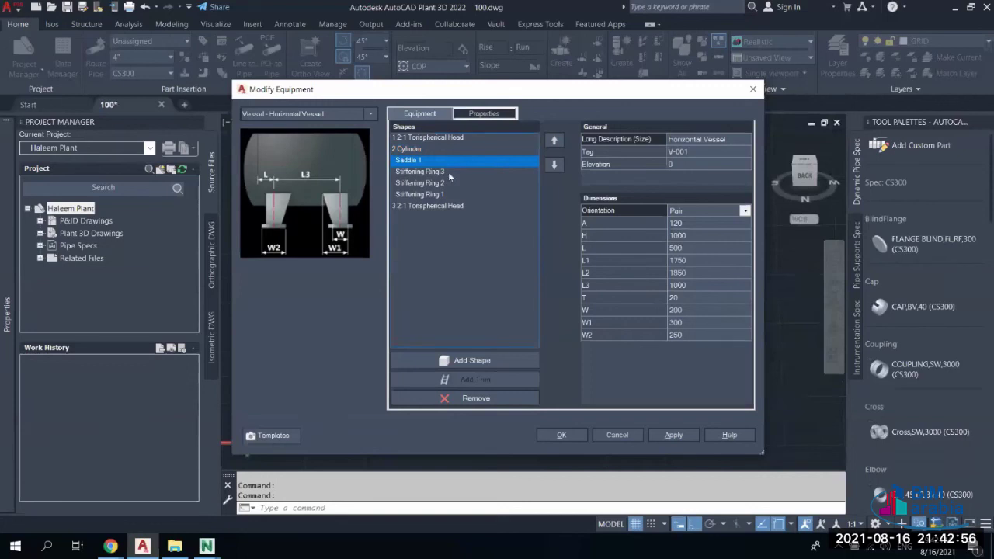
# Try Left and Right saddle orientations, then set the saddles back to Pair
pyautogui.click(718, 213)
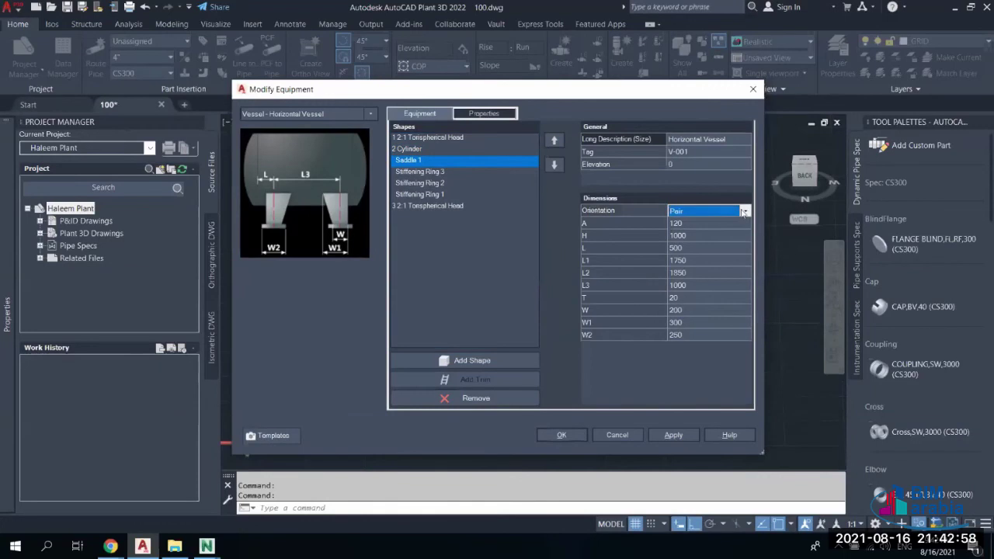
pyautogui.click(745, 211)
pyautogui.click(704, 231)
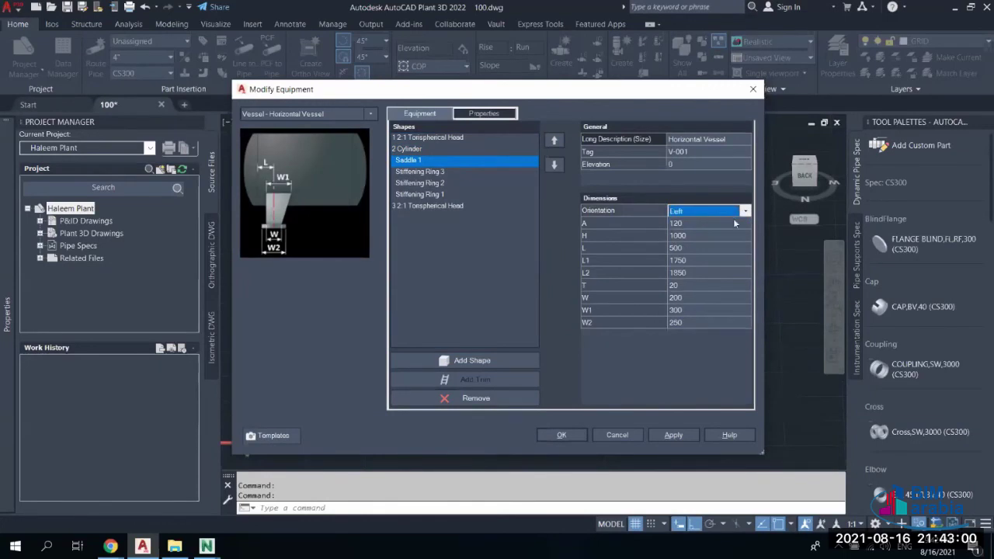
pyautogui.click(730, 214)
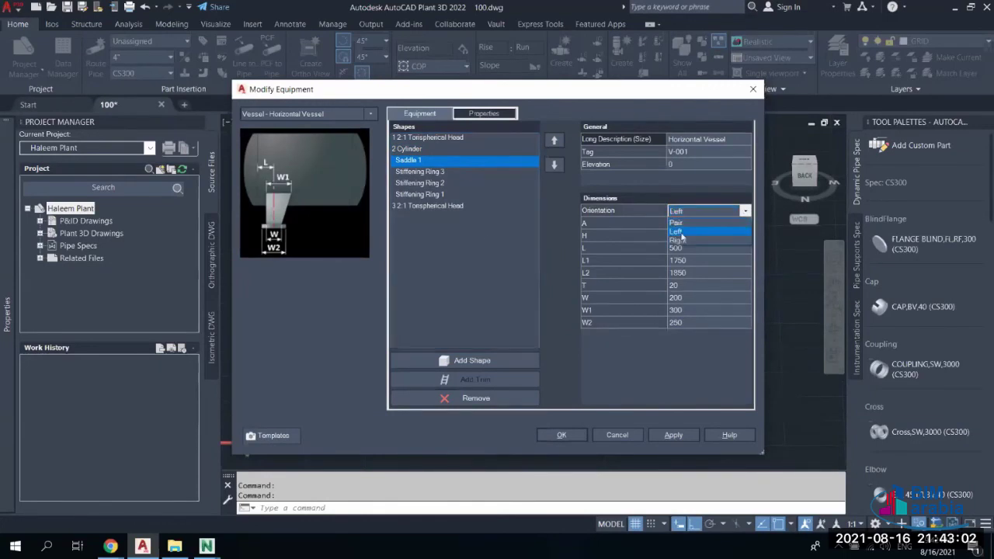
pyautogui.click(683, 243)
pyautogui.click(745, 211)
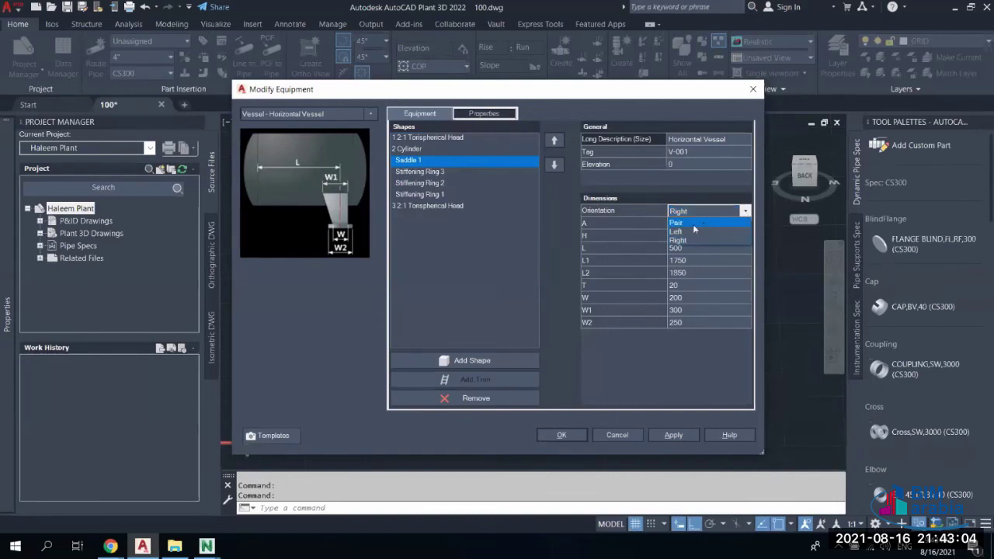
pyautogui.click(693, 224)
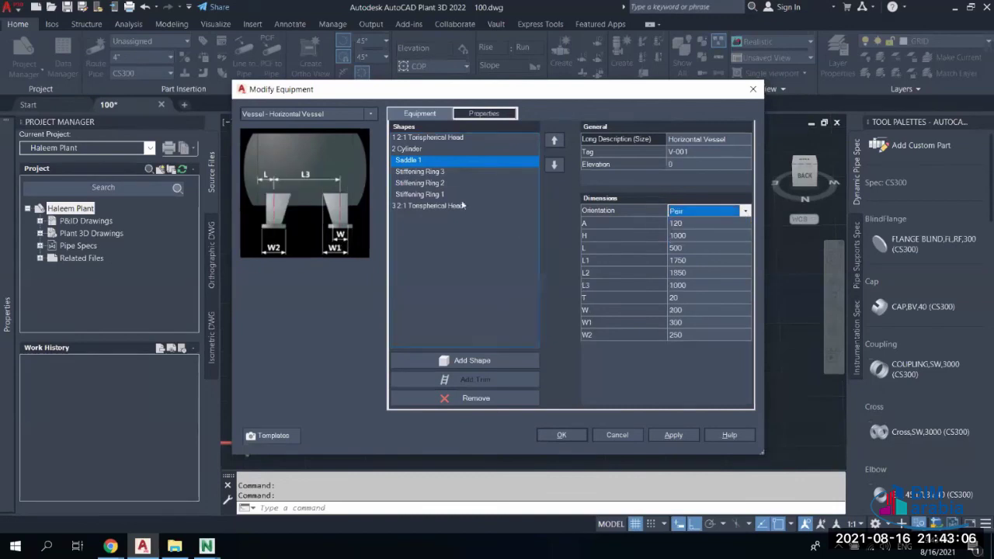
pyautogui.press('Tab')
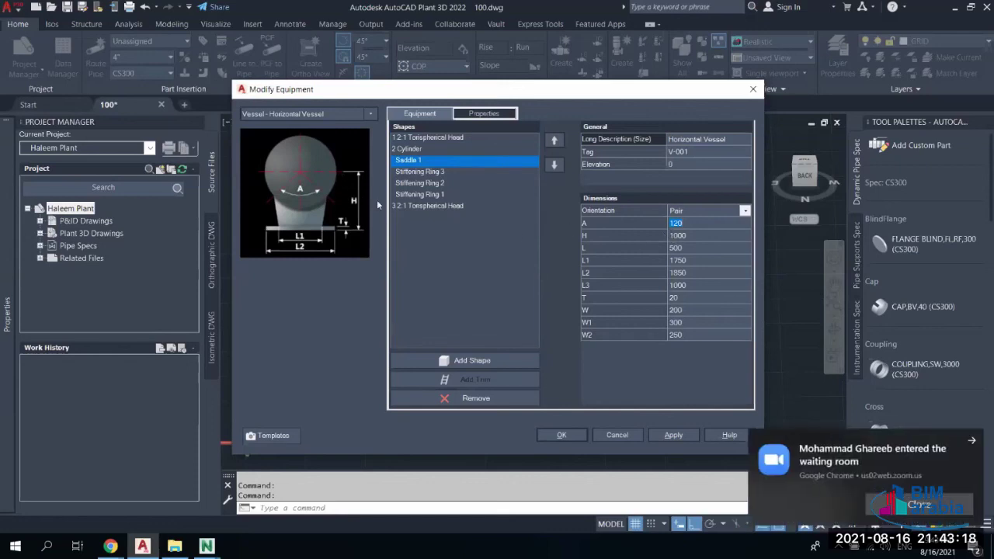
# Set the saddle height H to 1850 and offset L to 600
pyautogui.click(635, 235)
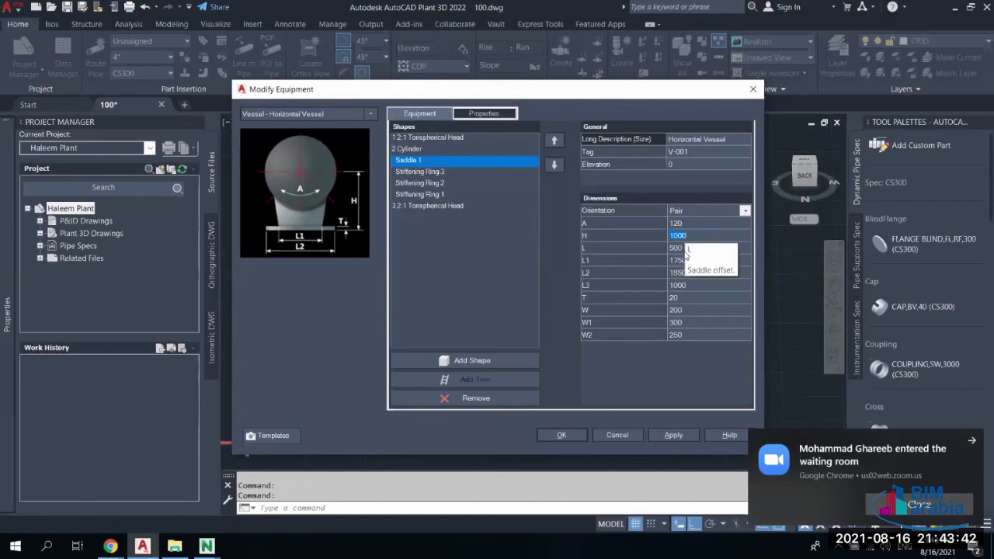
pyautogui.write('1')
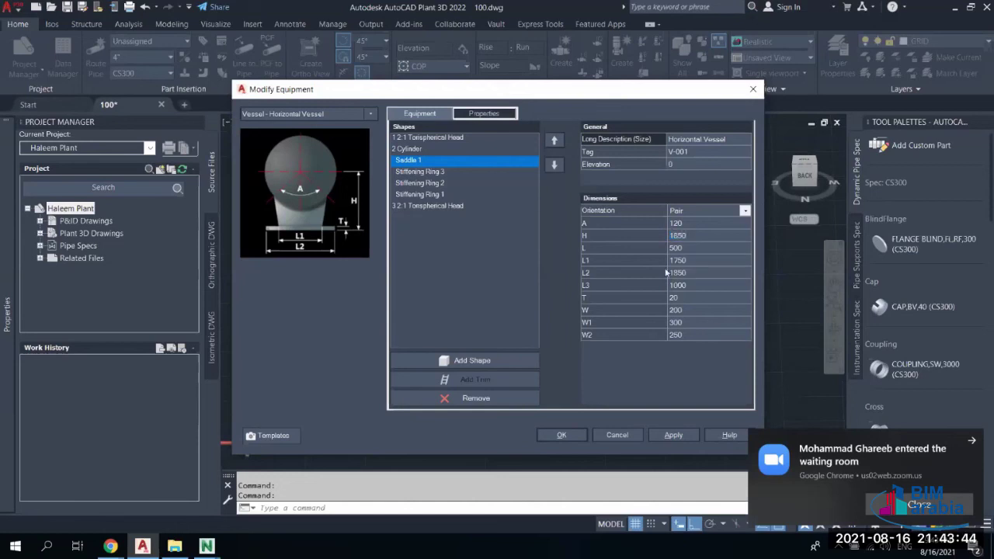
pyautogui.press('Return')
pyautogui.click(684, 248)
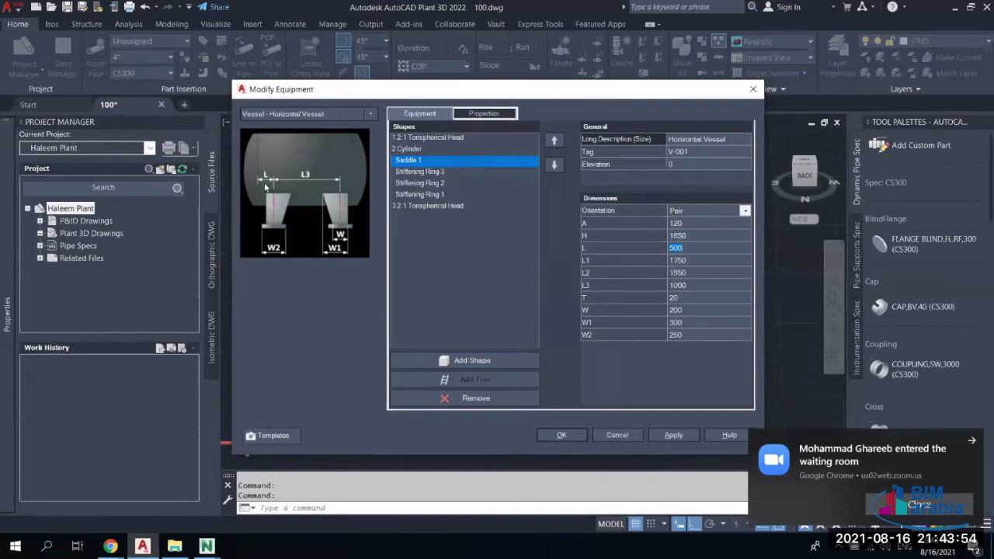
pyautogui.click(697, 260)
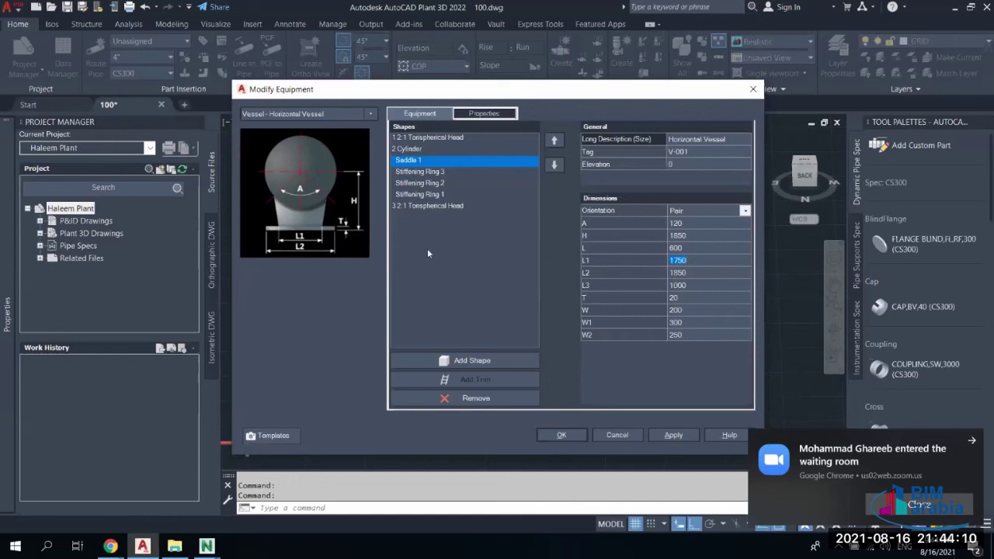
# Set saddle spacing L3 to 6800 and thickness T to 50, review W and W1, and apply
pyautogui.click(683, 273)
pyautogui.click(693, 224)
pyautogui.press('Tab')
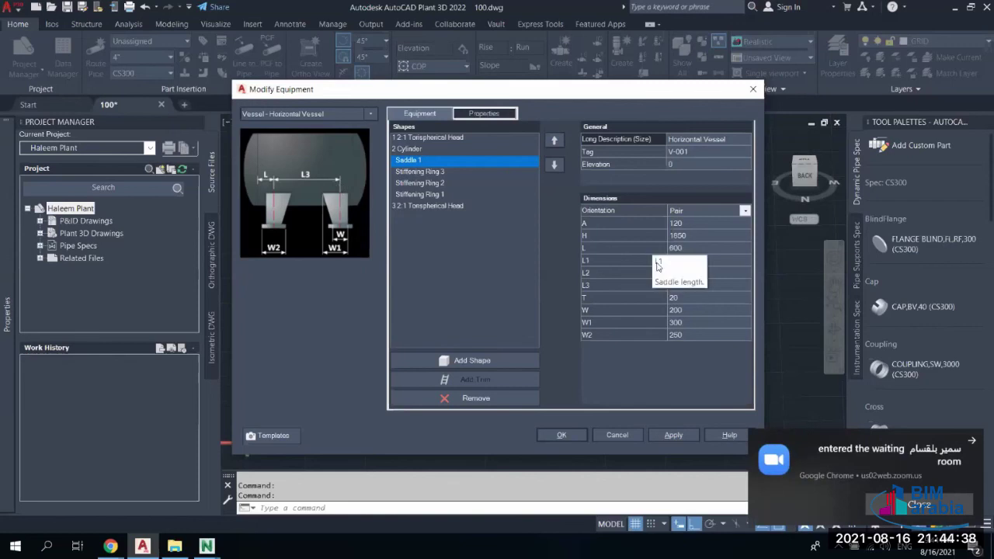
pyautogui.click(682, 298)
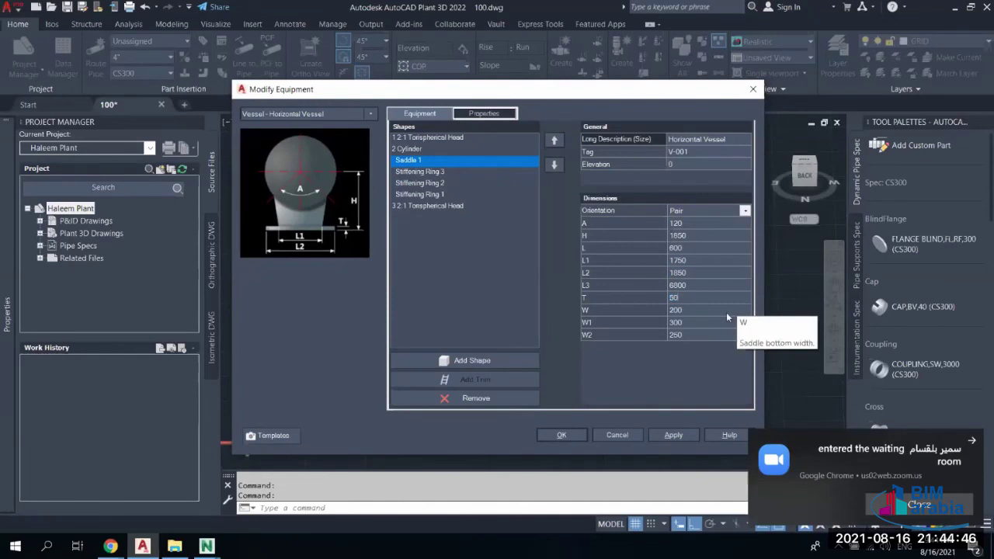
pyautogui.click(695, 314)
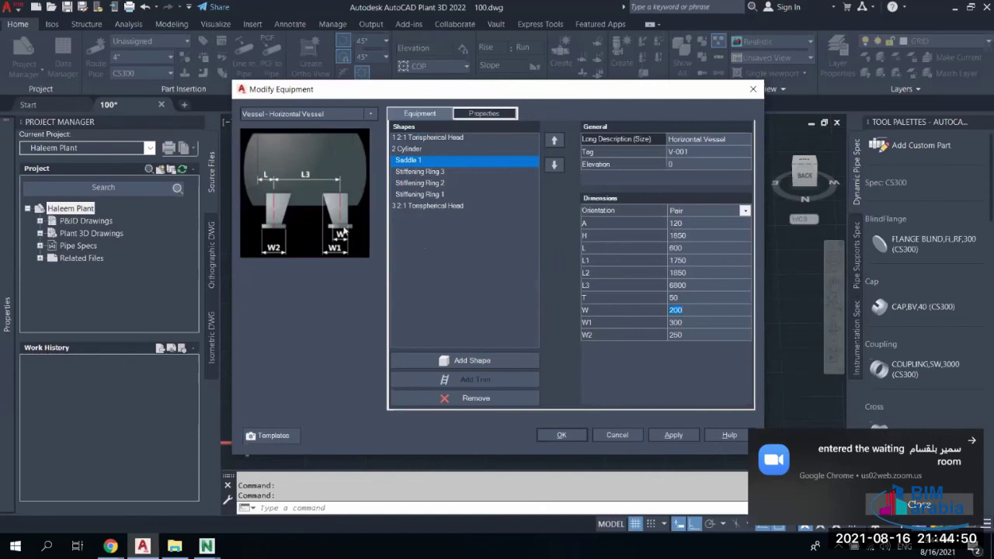
pyautogui.click(691, 322)
pyautogui.click(575, 434)
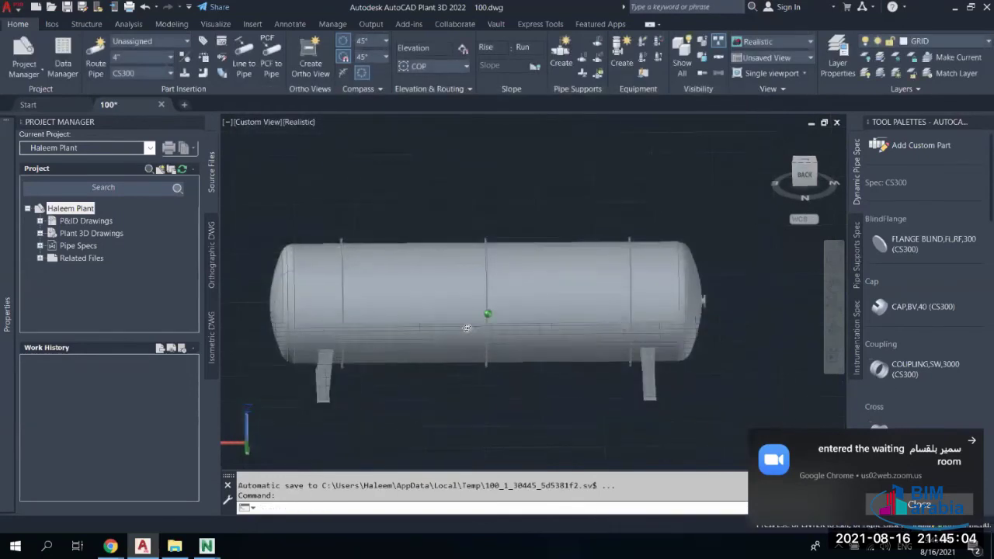
# Orbit around V-001 to inspect the new saddles in 3D
pyautogui.keyDown('shift'); pyautogui.moveTo(484, 365); pyautogui.dragTo(744, 288, button='middle'); pyautogui.keyUp('shift')
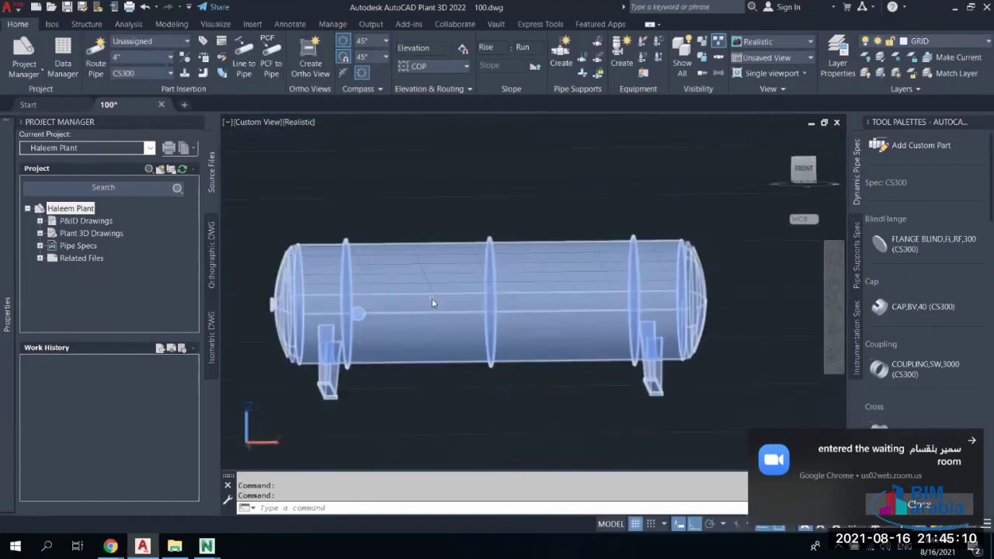
pyautogui.moveTo(432, 302)
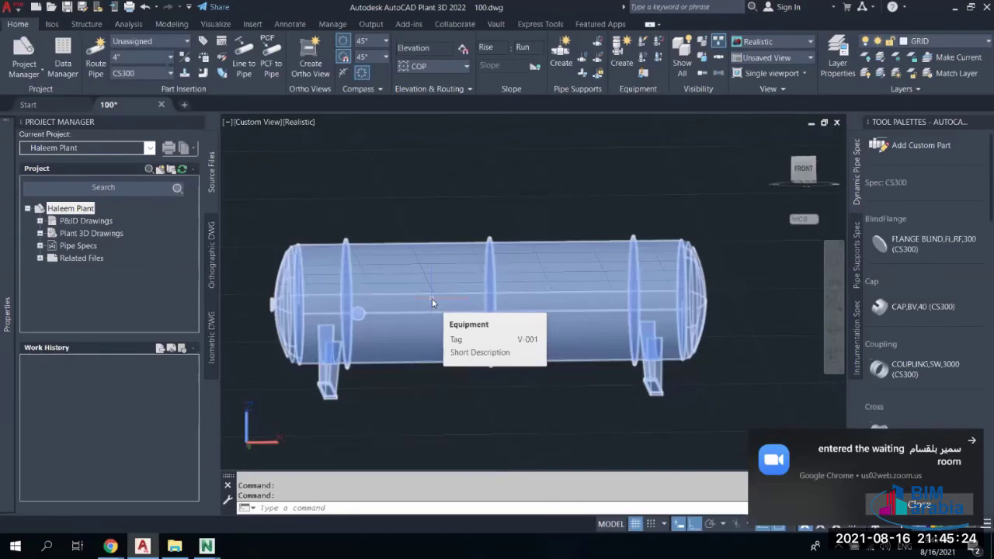
pyautogui.keyDown('shift'); pyautogui.moveTo(458, 344); pyautogui.dragTo(401, 334, button='middle'); pyautogui.keyUp('shift')
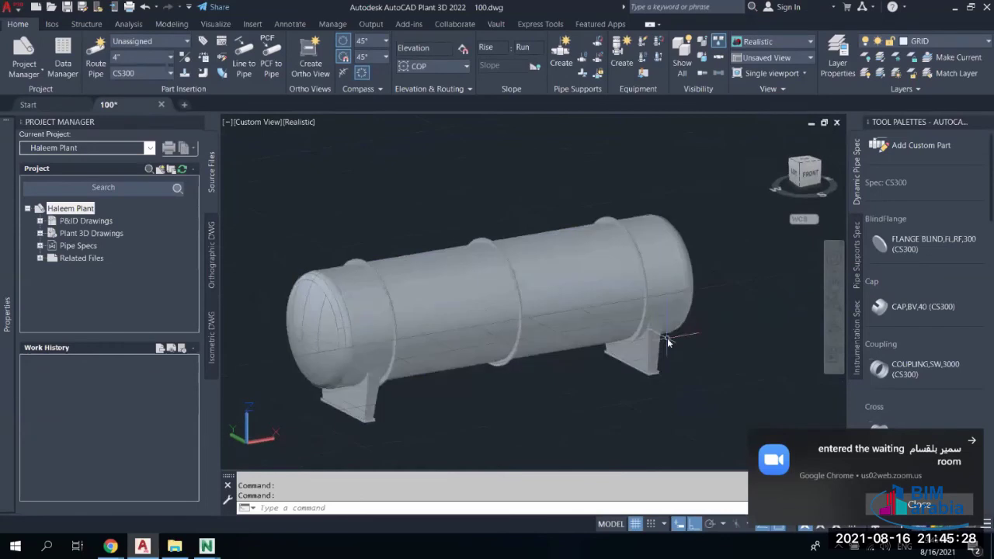
pyautogui.scroll(4, 667, 341)
pyautogui.scroll(-6, 560, 346)
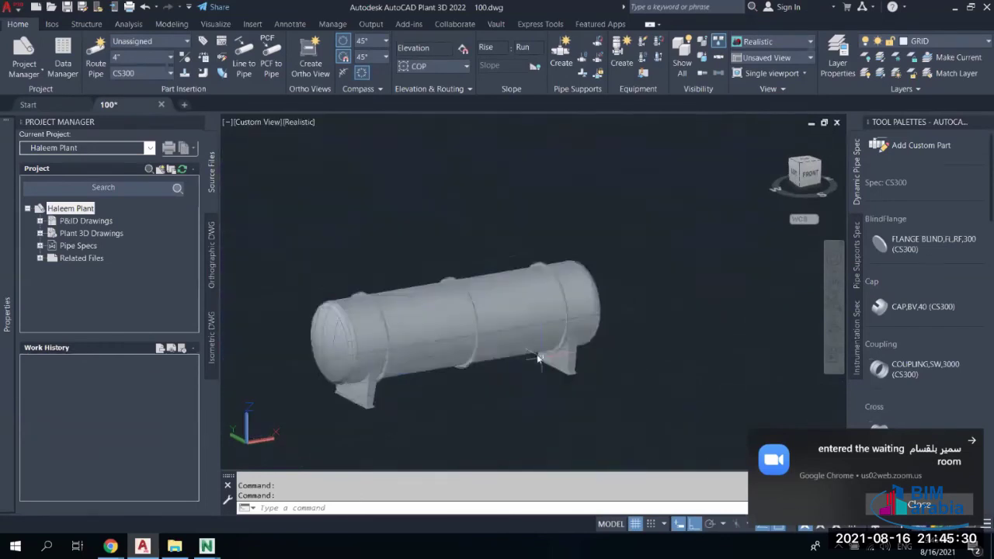
# Reopen V-001's Modify Equipment dialog and move it left beside the vessel
pyautogui.click(504, 319)
pyautogui.rightClick(503, 319)
pyautogui.click(555, 243)
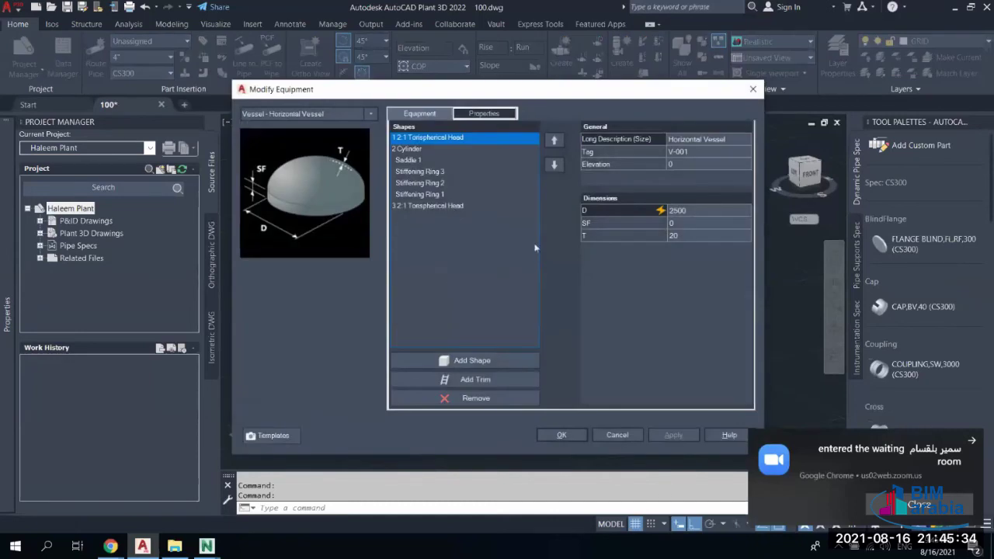
pyautogui.click(618, 436)
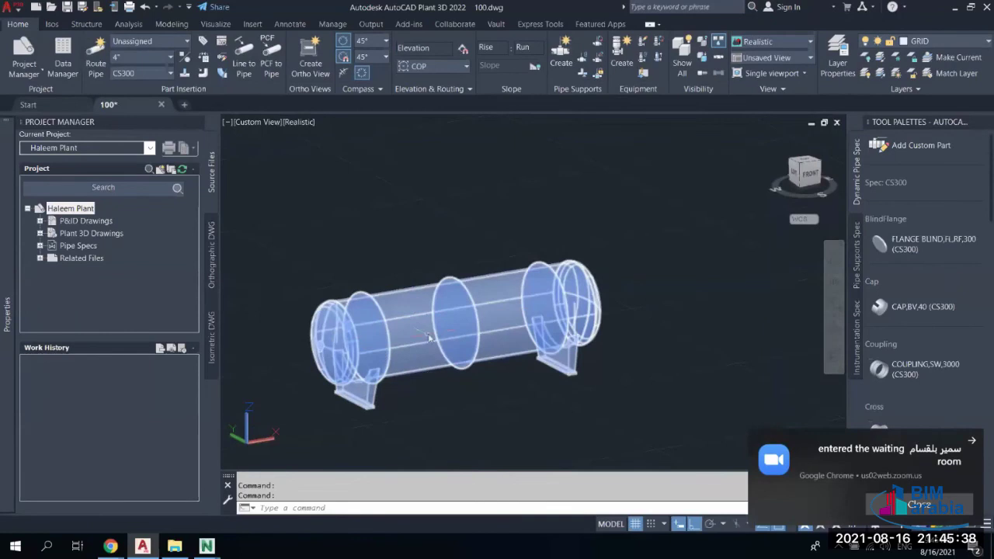
pyautogui.click(569, 258)
pyautogui.rightClick(513, 268)
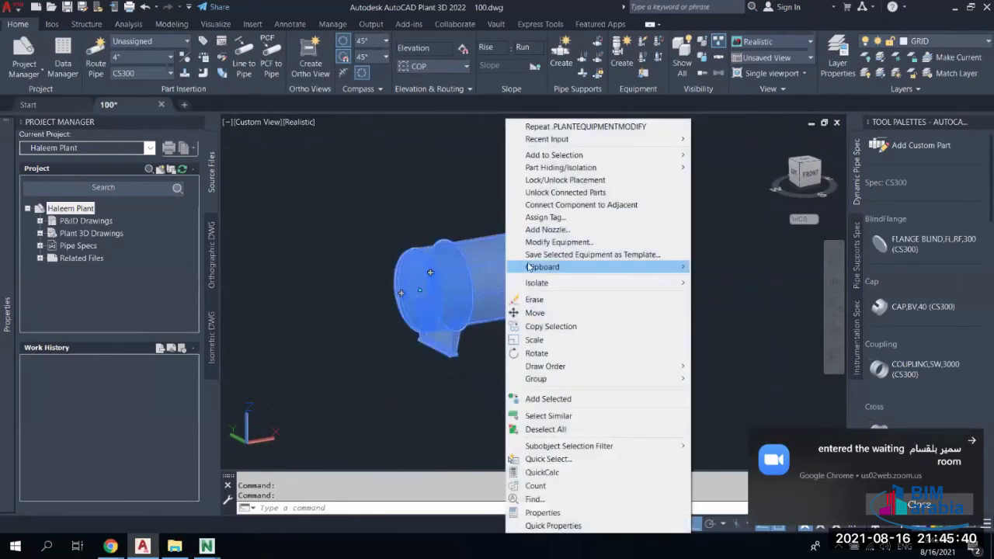
pyautogui.click(559, 241)
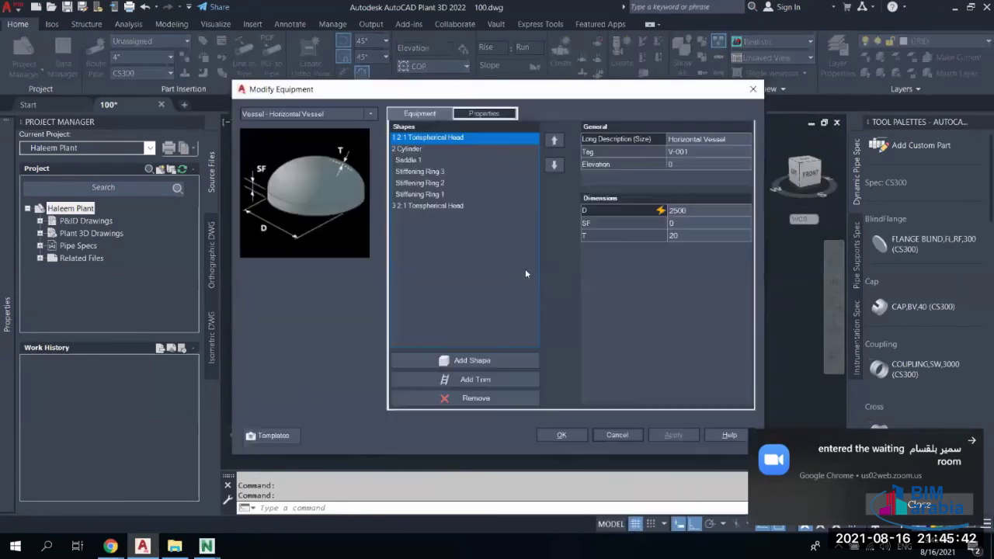
pyautogui.moveTo(479, 96); pyautogui.dragTo(249, 95)
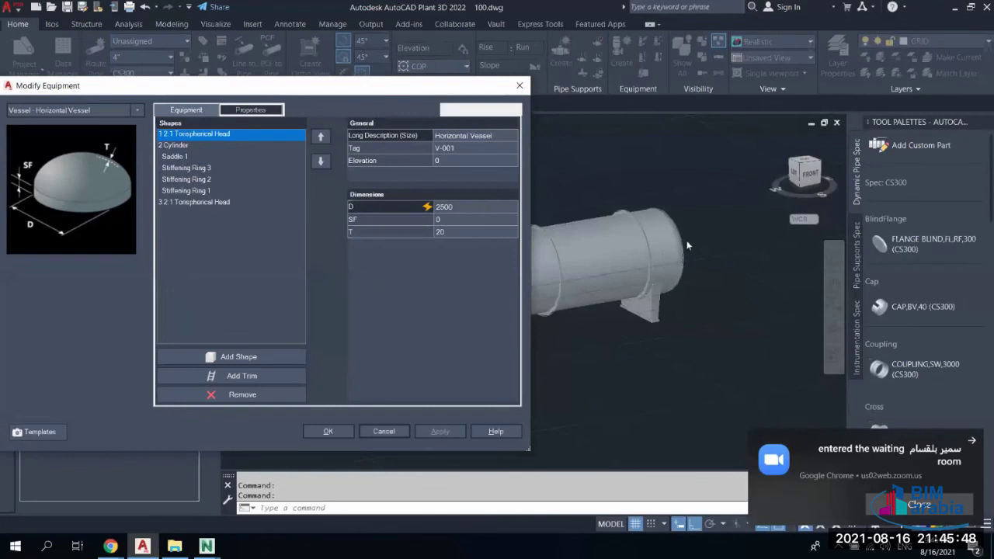
# Add Body Flange 1 to the cylinder, trying Up and Down before keeping Mating Flange Set
pyautogui.click(174, 156)
pyautogui.click(174, 145)
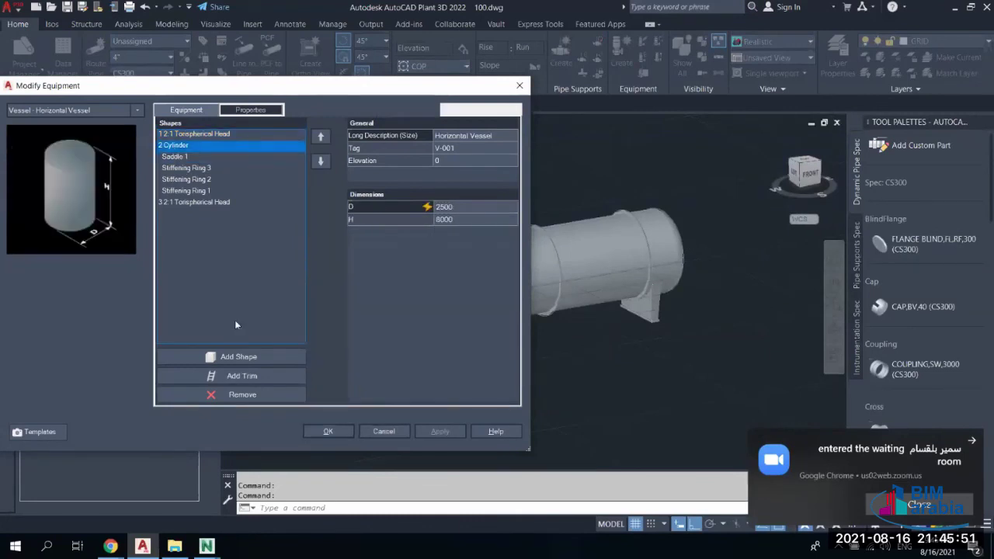
pyautogui.click(241, 376)
pyautogui.click(194, 449)
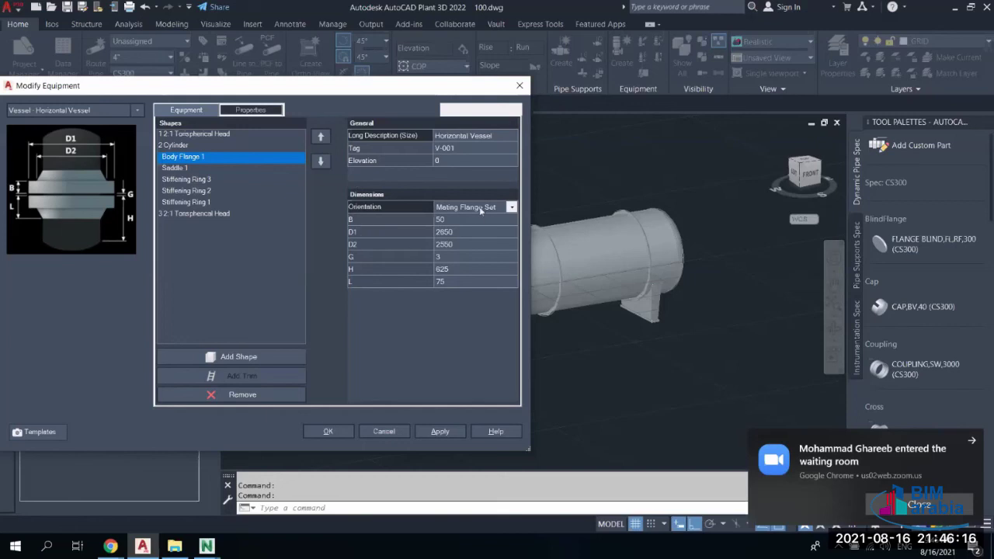
pyautogui.click(514, 207)
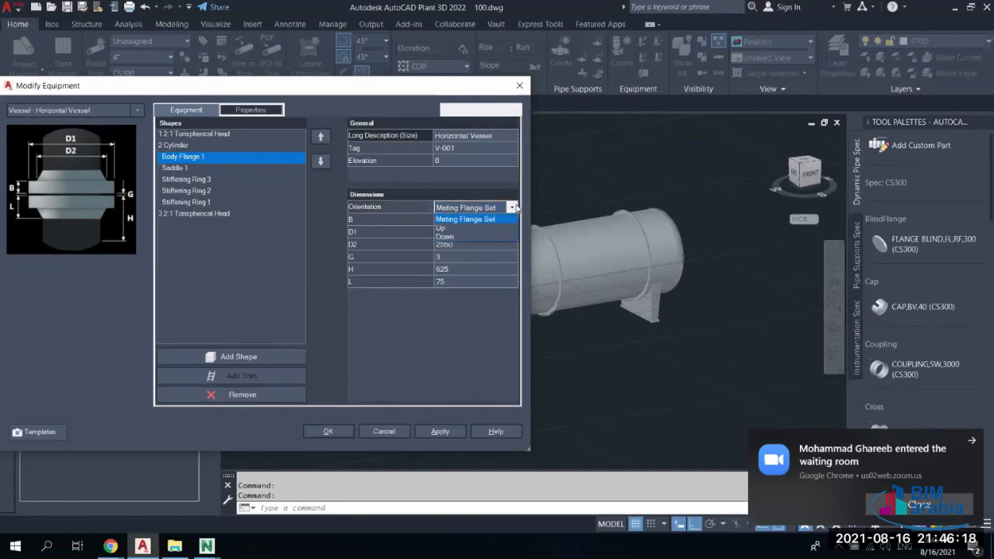
pyautogui.click(456, 227)
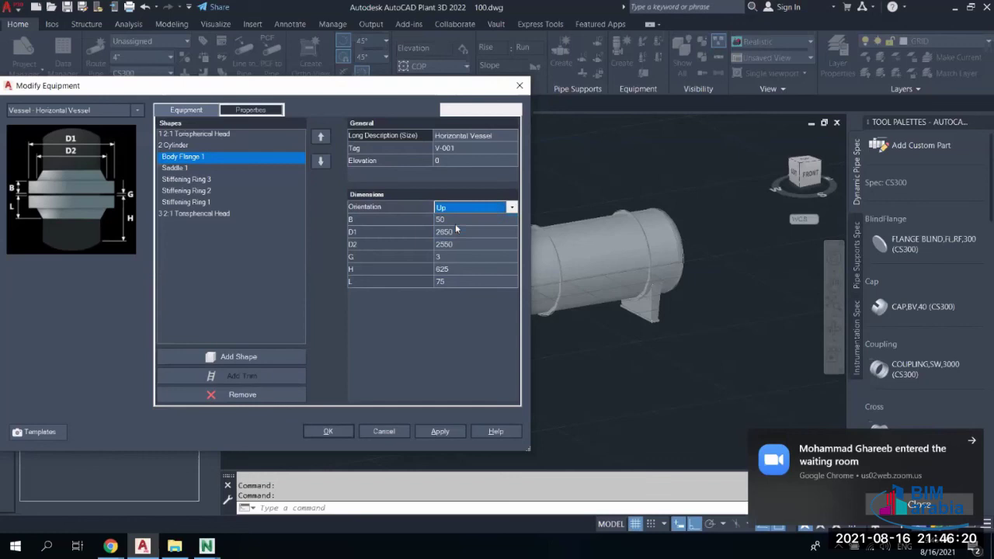
pyautogui.click(515, 208)
pyautogui.click(462, 234)
pyautogui.click(482, 208)
pyautogui.click(486, 219)
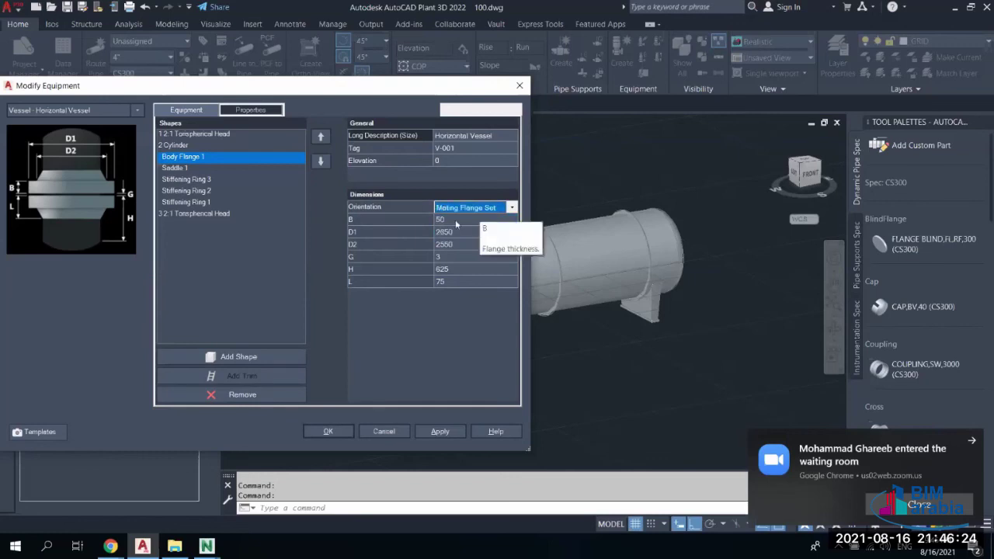
# Review the flange's B, D1, D2 and G values and set H to 0
pyautogui.click(447, 221)
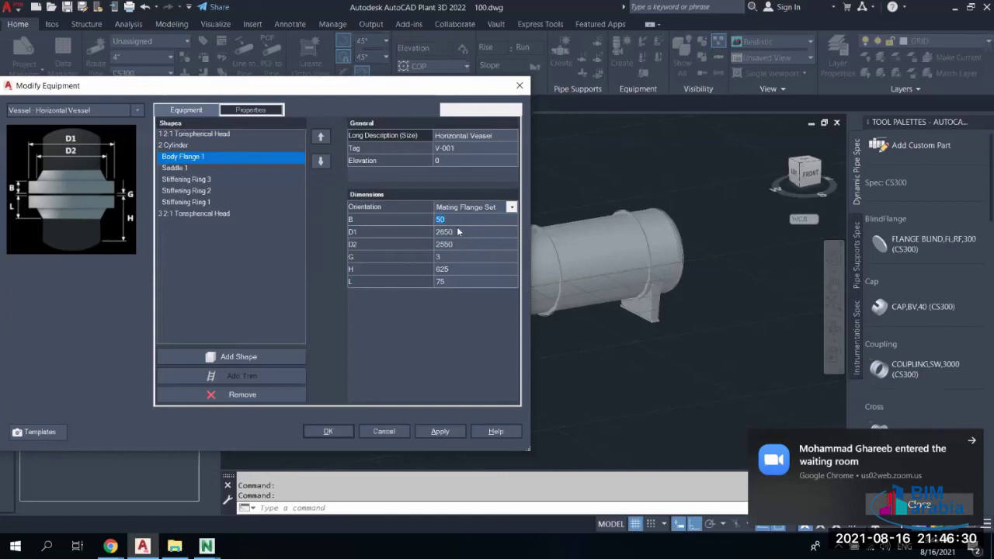
pyautogui.click(458, 230)
pyautogui.click(448, 244)
pyautogui.click(441, 257)
pyautogui.click(343, 268)
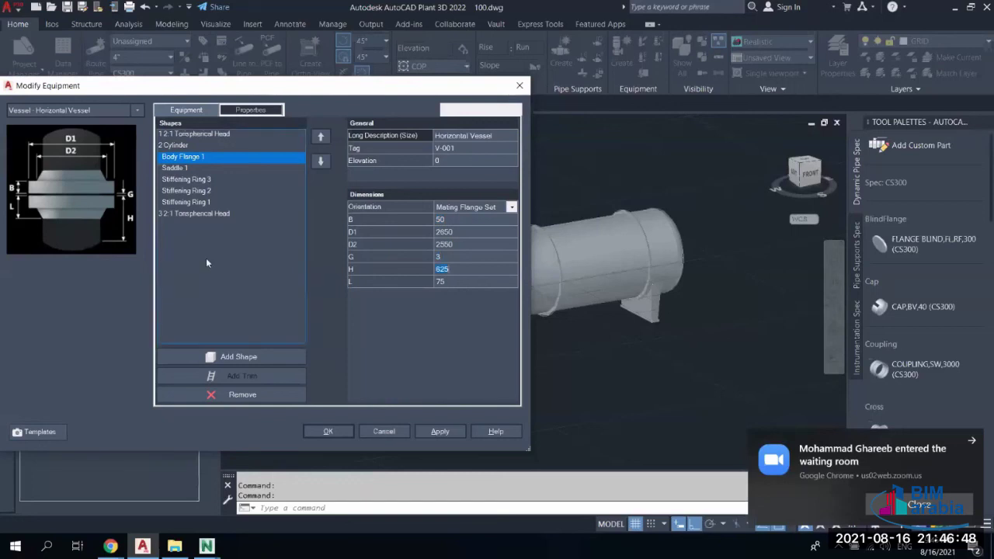
pyautogui.write('0')
# Apply the Body Flange 1 change and zoom around to inspect the vessel
pyautogui.click(329, 431)
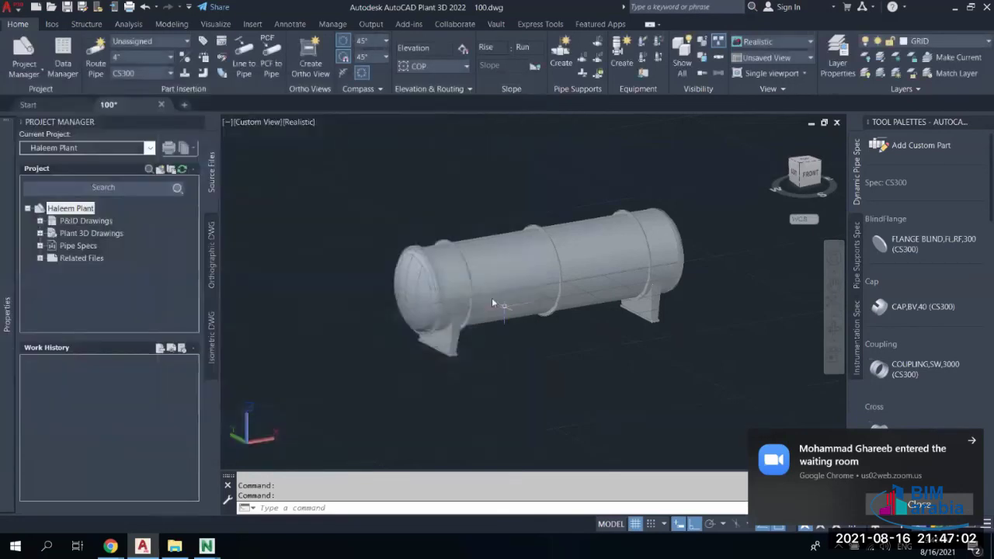
pyautogui.scroll(5, 419, 249)
pyautogui.scroll(-2, 426, 264)
pyautogui.scroll(6, 434, 280)
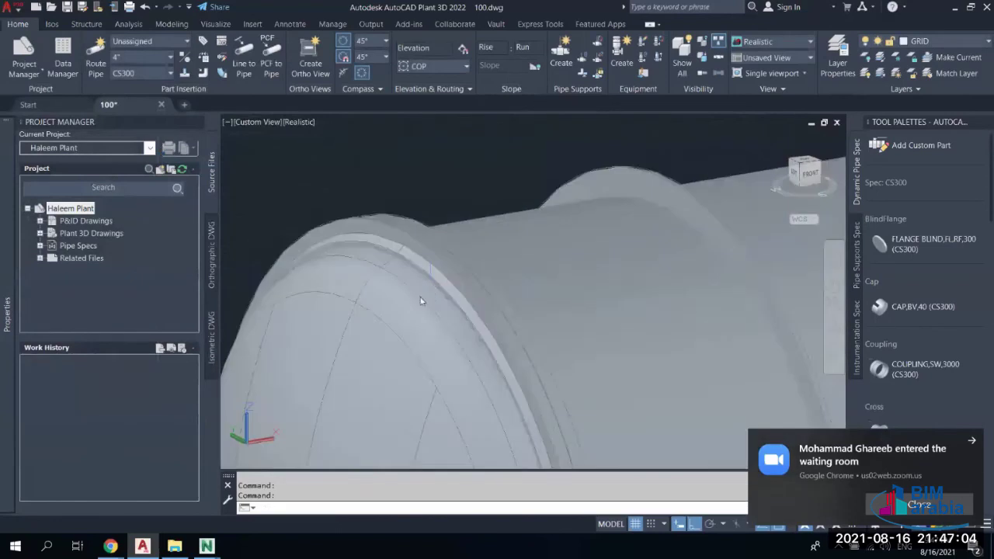
pyautogui.scroll(-2, 446, 286)
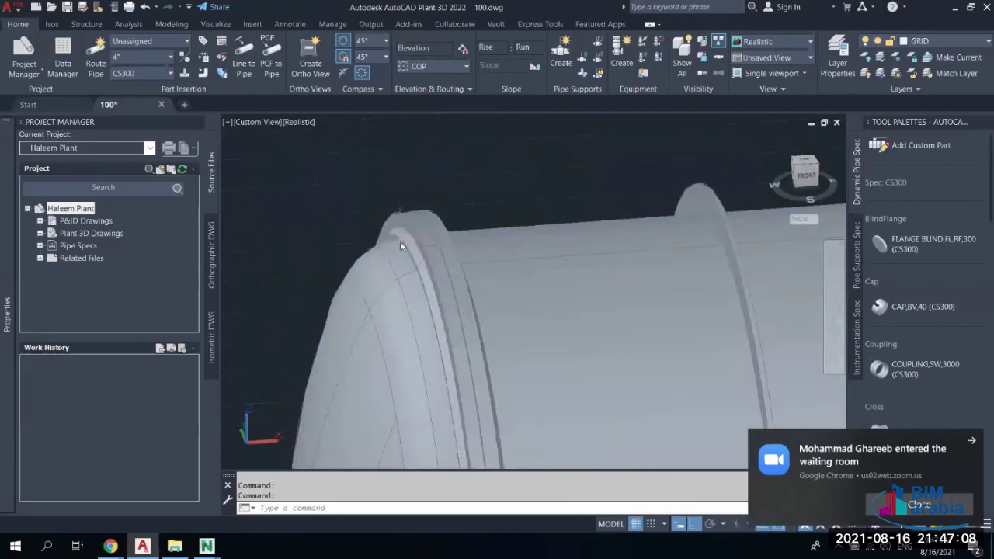
pyautogui.scroll(-5, 427, 264)
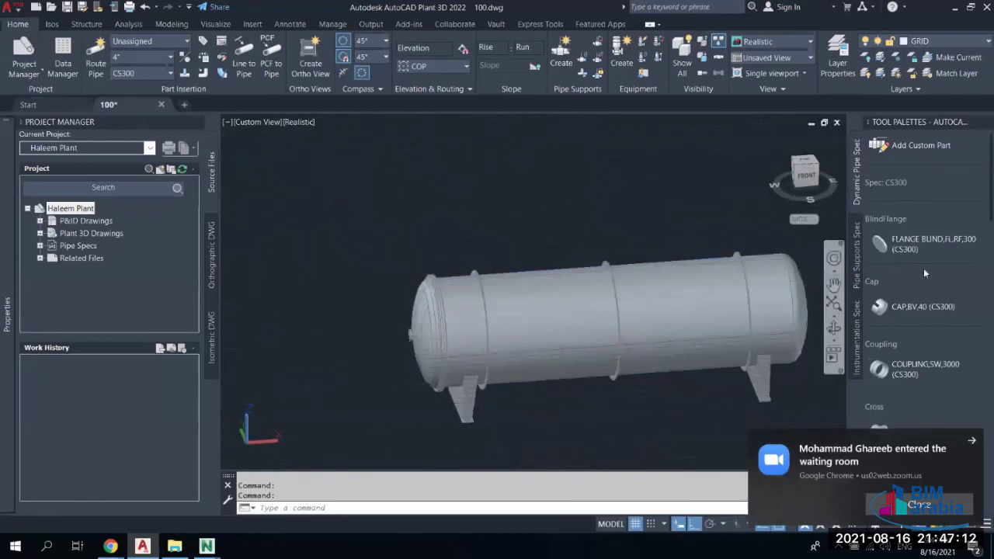
pyautogui.scroll(8, 428, 299)
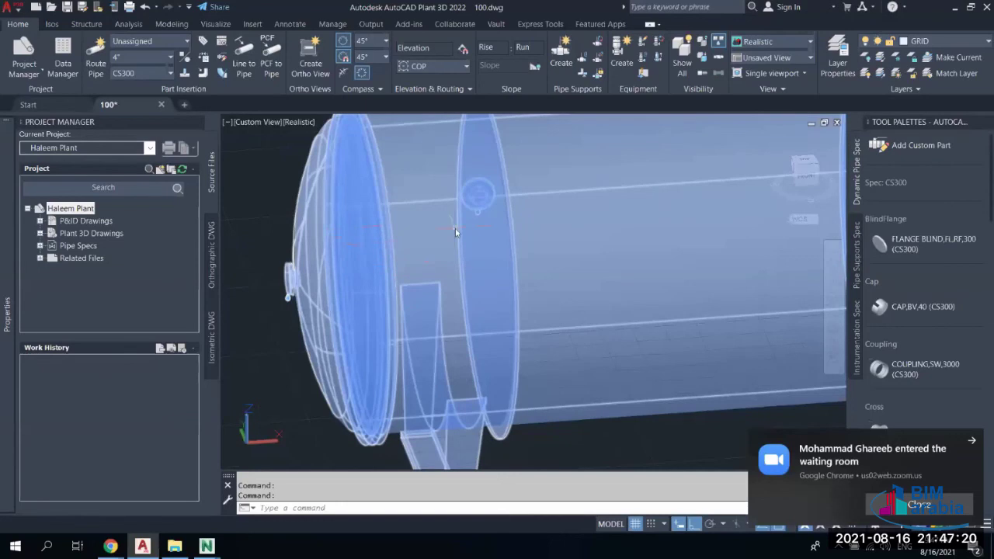
pyautogui.scroll(-5, 506, 231)
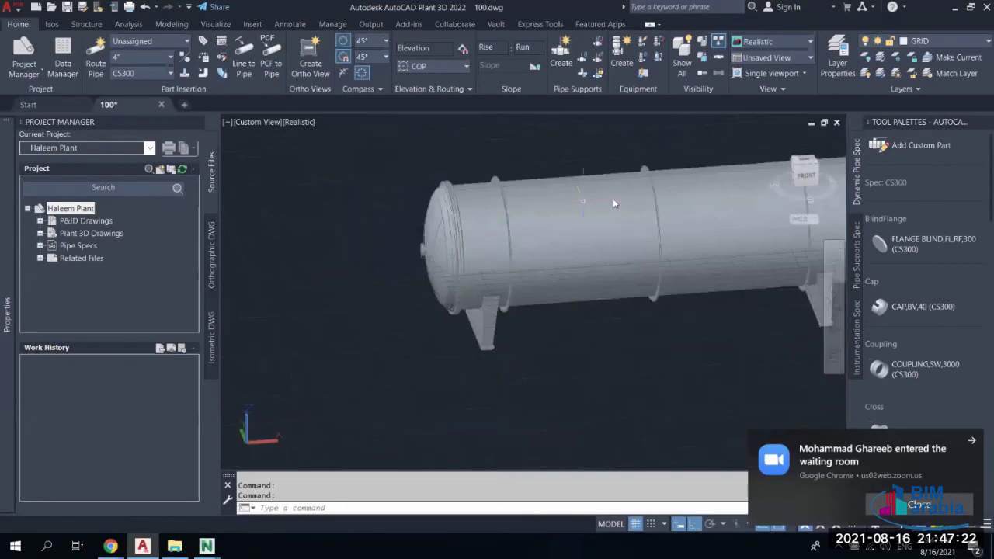
pyautogui.scroll(5, 459, 214)
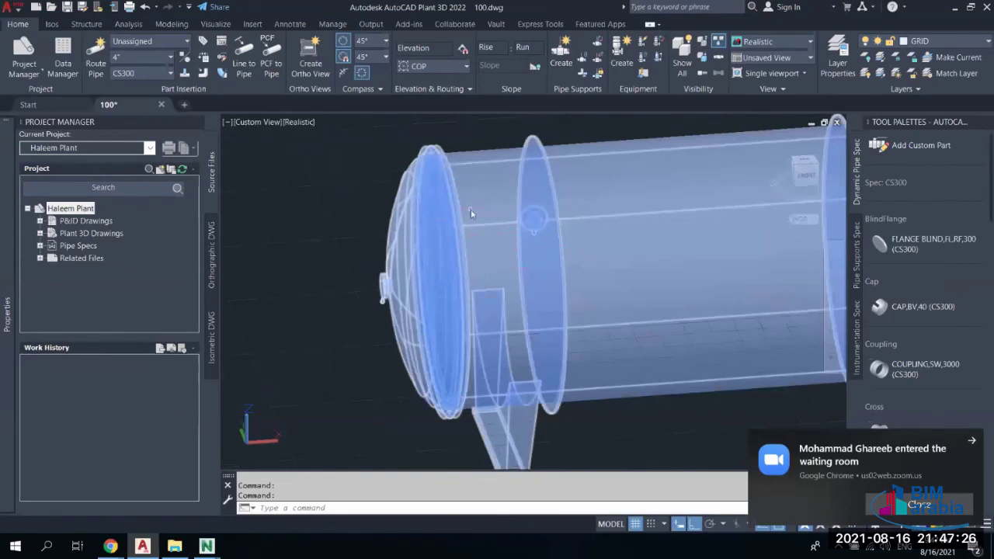
pyautogui.scroll(5, 471, 209)
pyautogui.scroll(-5, 555, 202)
# Remove Body Flange 1 from V-001 in Modify Equipment and confirm
pyautogui.click(555, 202)
pyautogui.rightClick(557, 204)
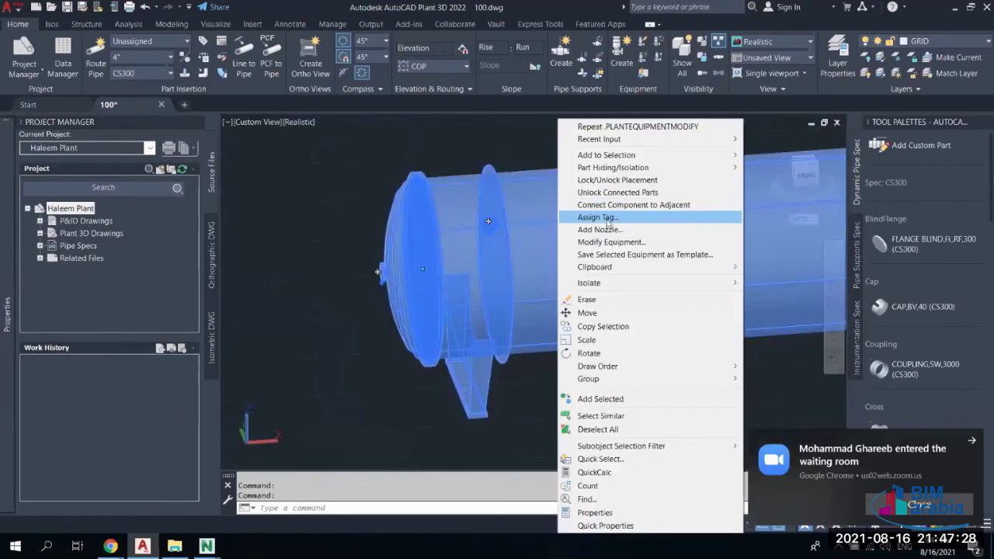
pyautogui.click(606, 242)
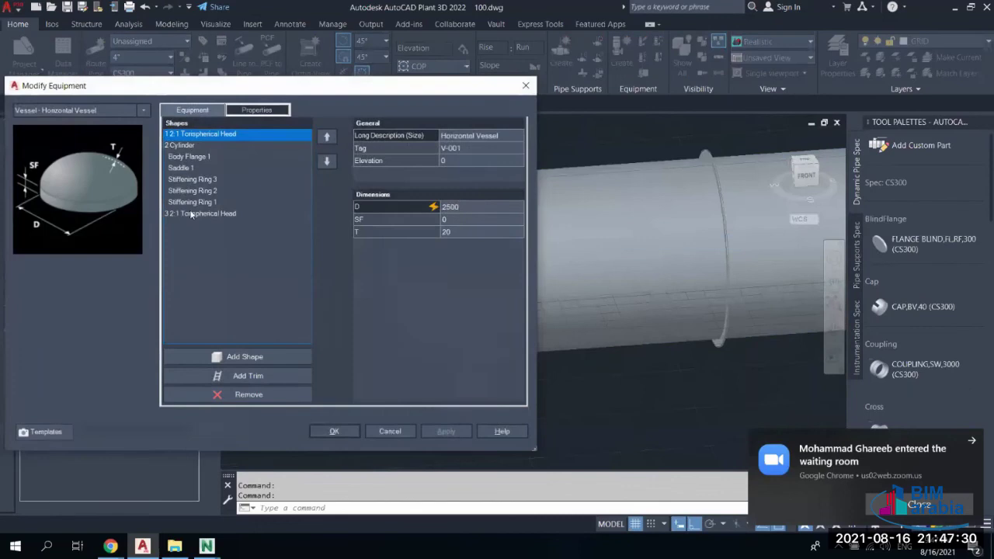
pyautogui.click(191, 158)
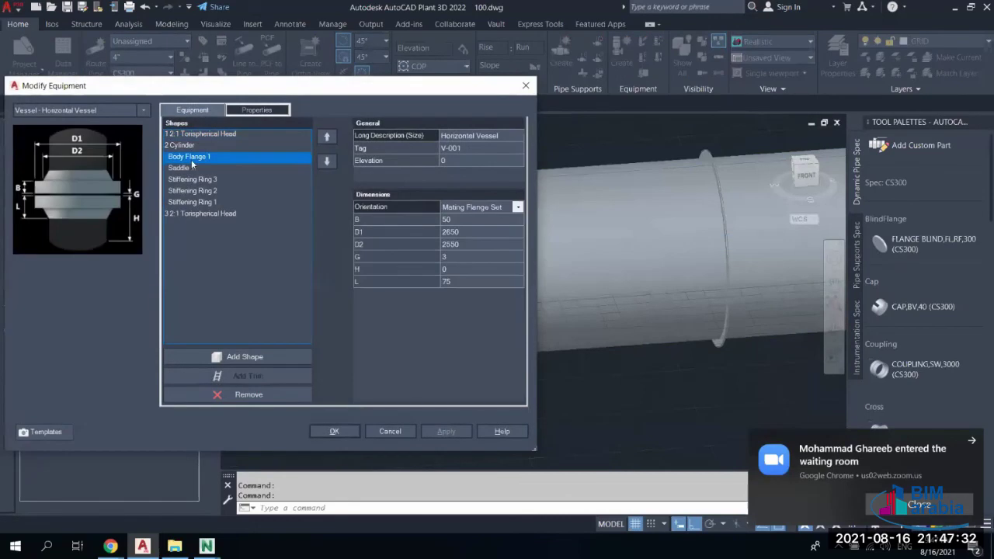
pyautogui.click(249, 395)
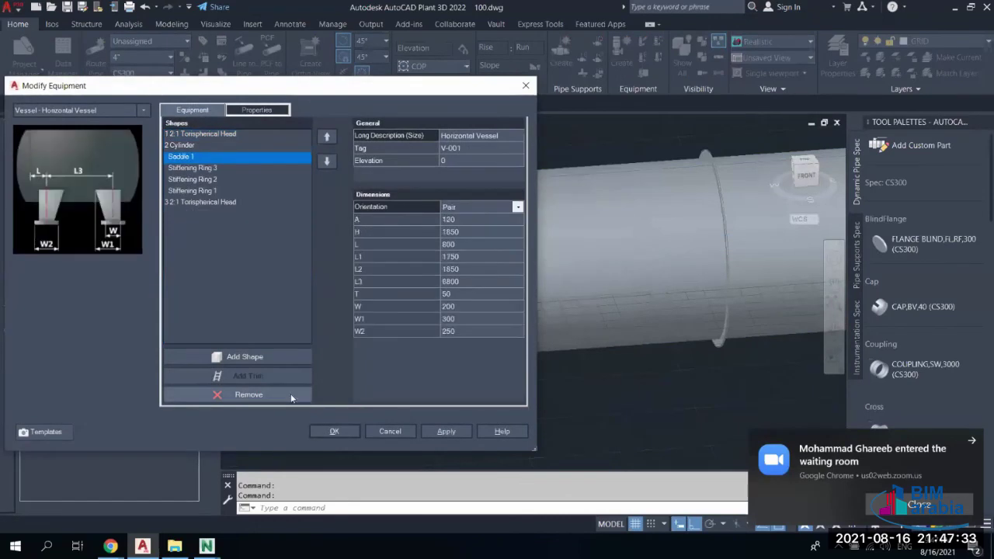
pyautogui.click(335, 432)
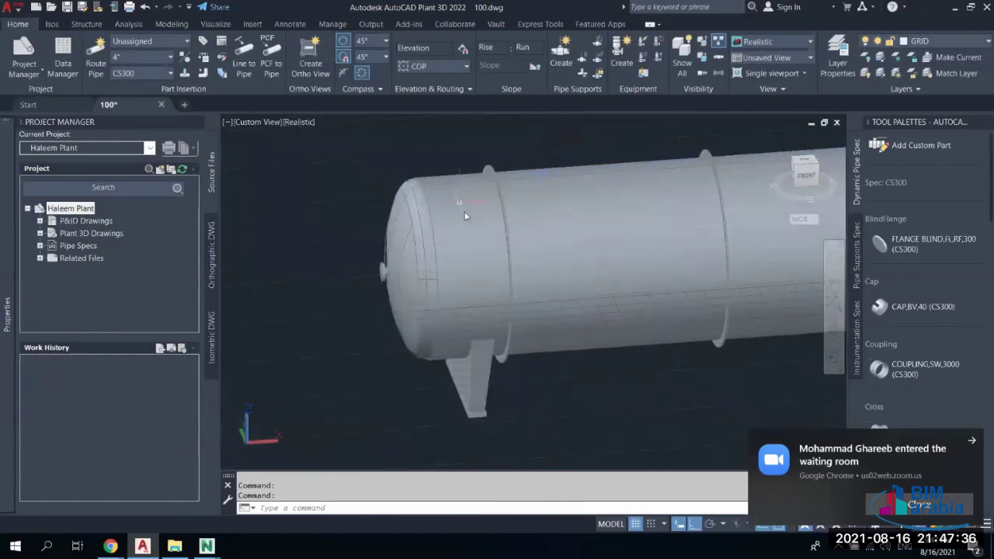
# Pan and orbit around V-001 to inspect its back, then clear the selection
pyautogui.scroll(-4, 496, 275)
pyautogui.scroll(4, 496, 275)
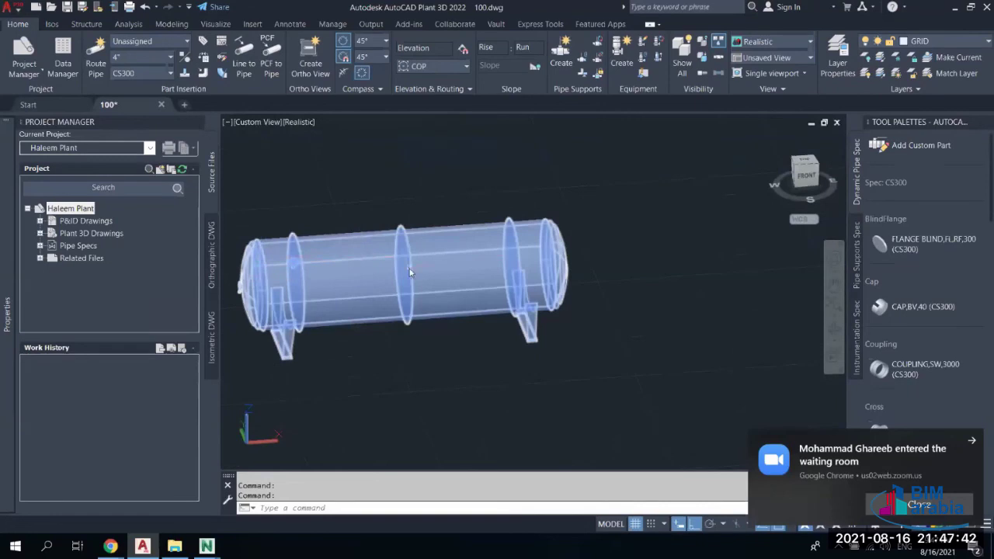
pyautogui.moveTo(387, 275); pyautogui.dragTo(490, 255, button='middle')
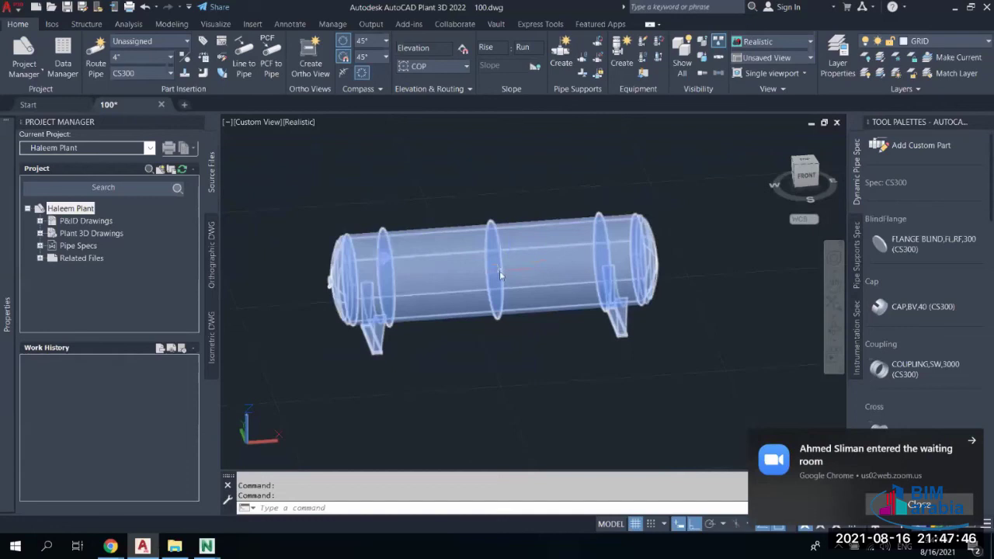
pyautogui.scroll(-2, 500, 270)
pyautogui.scroll(3, 482, 278)
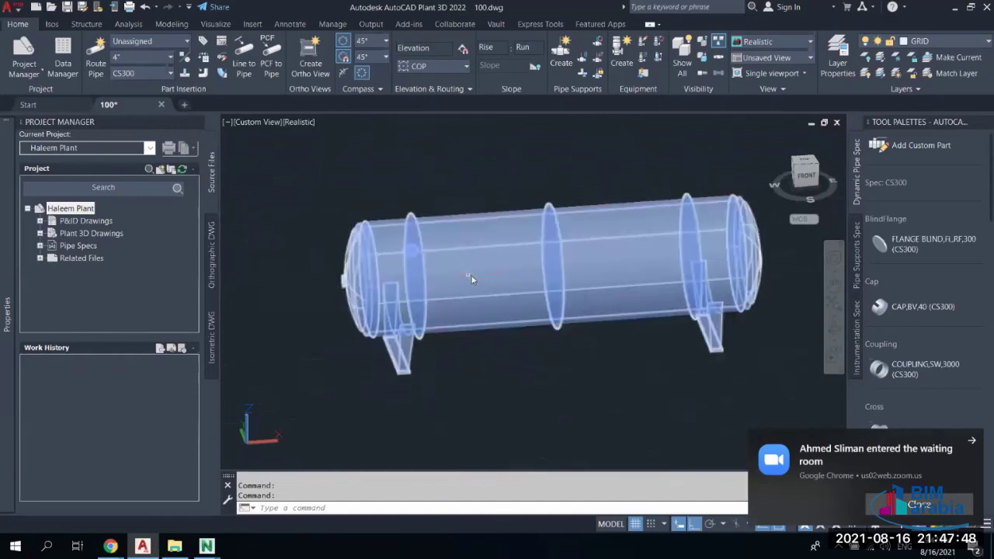
pyautogui.scroll(-2, 532, 272)
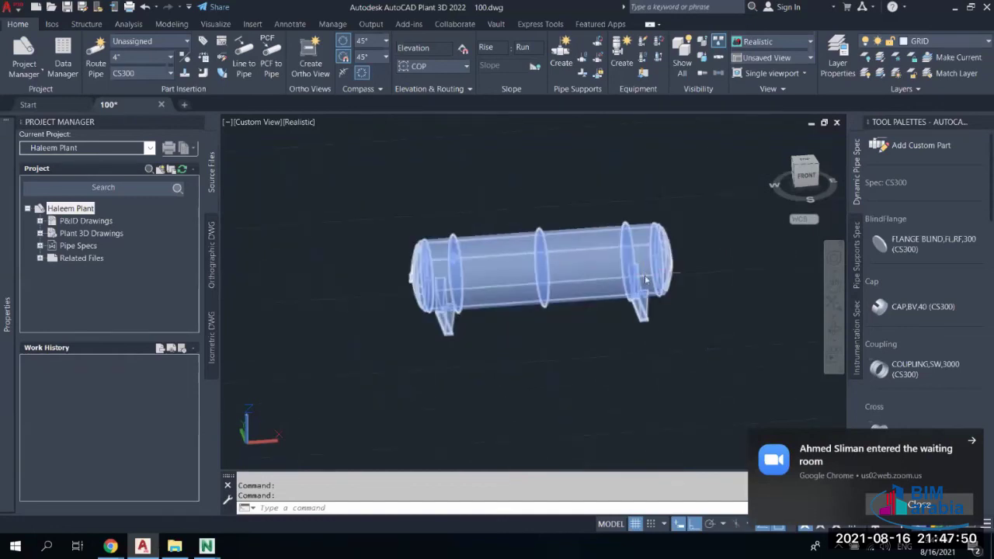
pyautogui.scroll(3, 449, 270)
pyautogui.keyDown('shift'); pyautogui.moveTo(449, 271); pyautogui.dragTo(682, 288, button='middle'); pyautogui.keyUp('shift')
pyautogui.scroll(4, 734, 326)
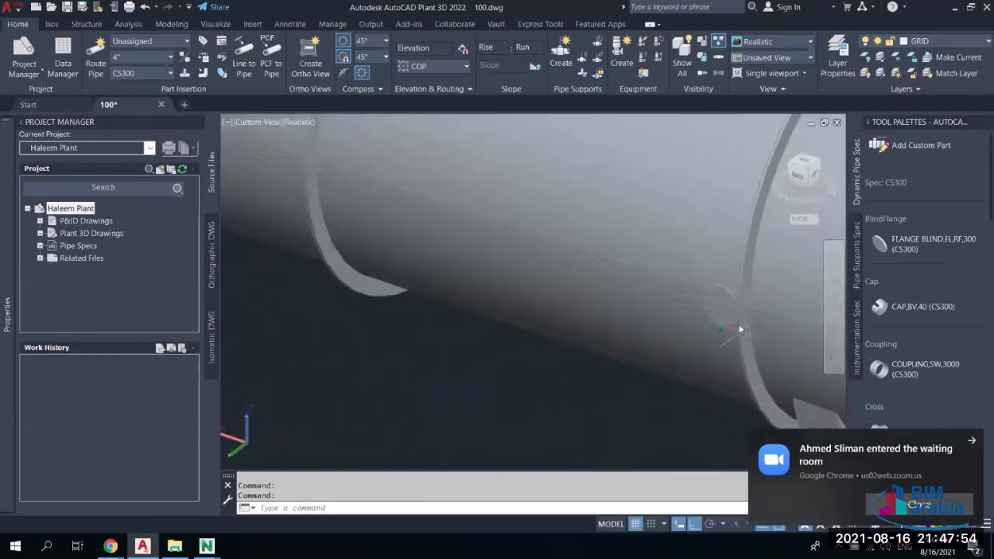
pyautogui.scroll(-5, 711, 286)
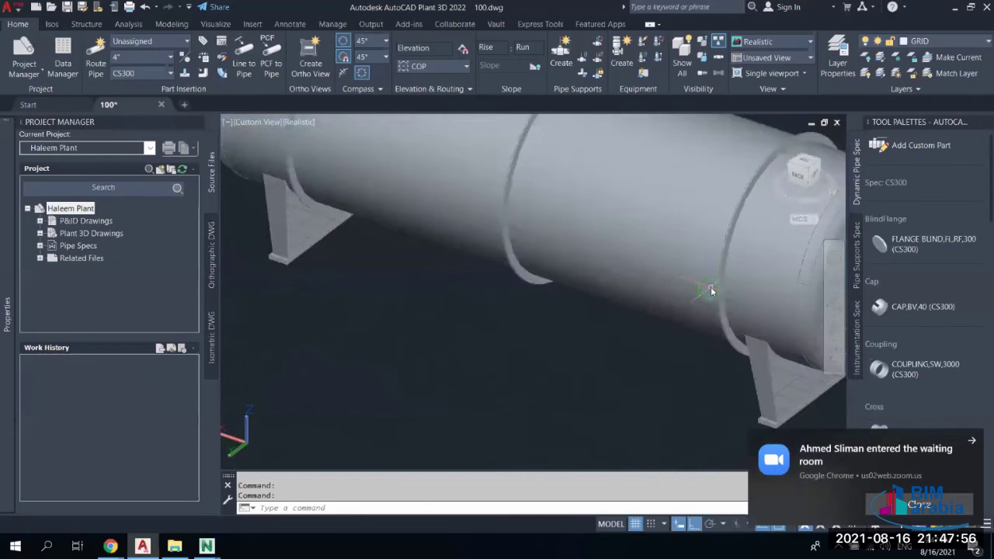
pyautogui.scroll(5, 721, 261)
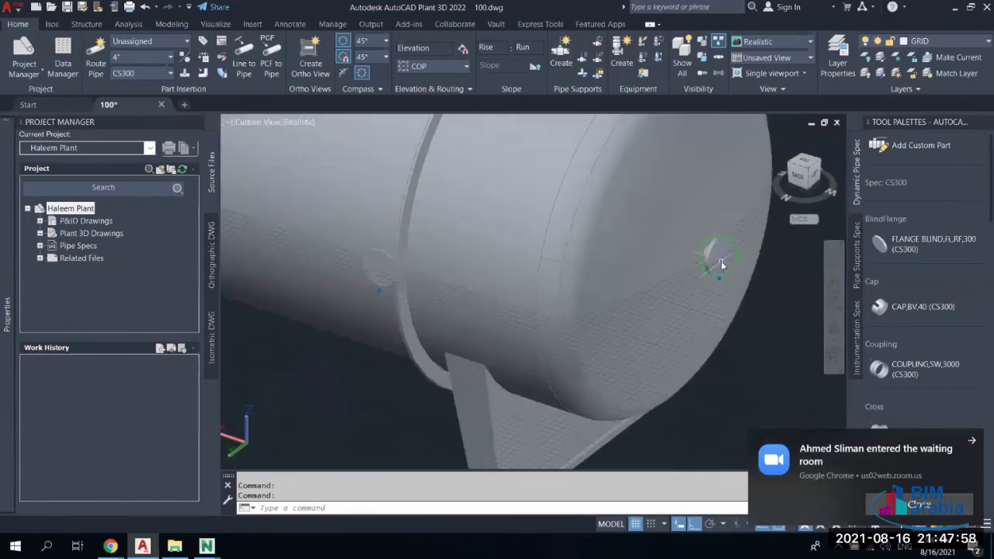
pyautogui.scroll(-5, 721, 261)
pyautogui.scroll(4, 644, 255)
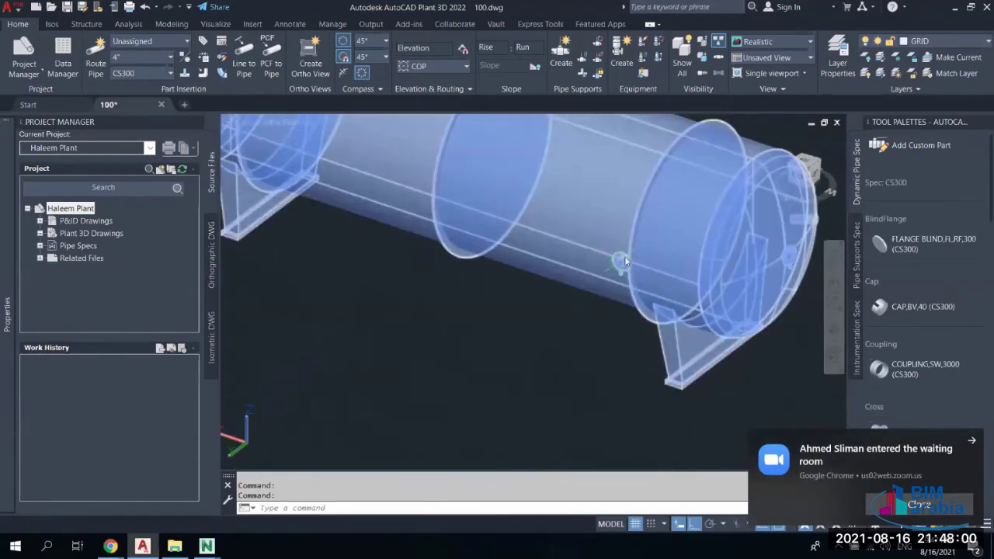
pyautogui.click(625, 261)
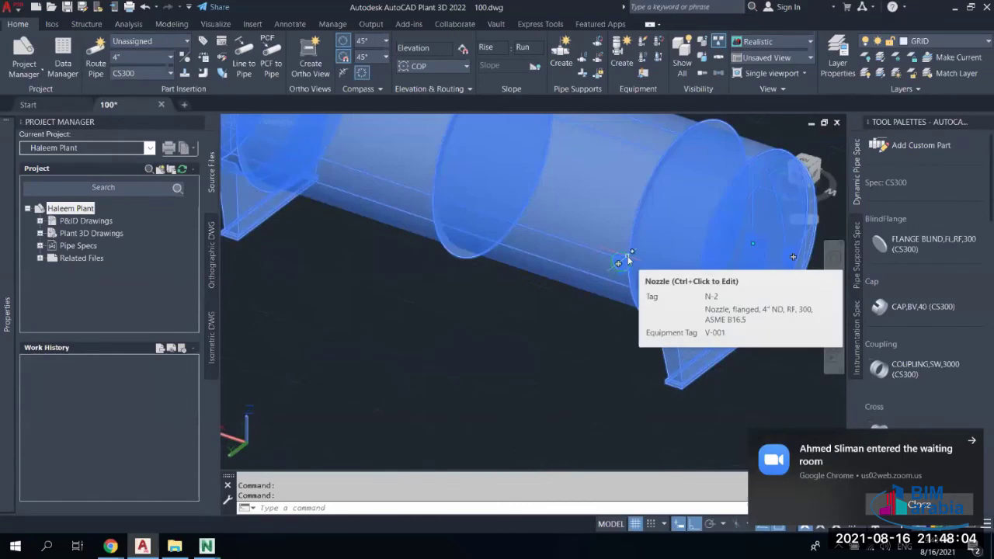
pyautogui.press('Escape')
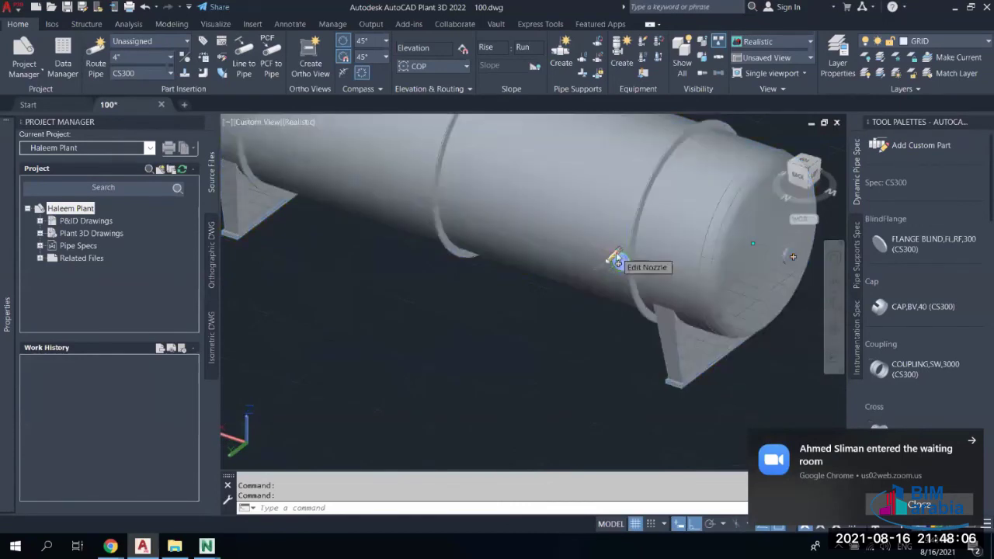
# Change nozzle N-2 into a 24" manway and retag it M-1
pyautogui.click(617, 261)
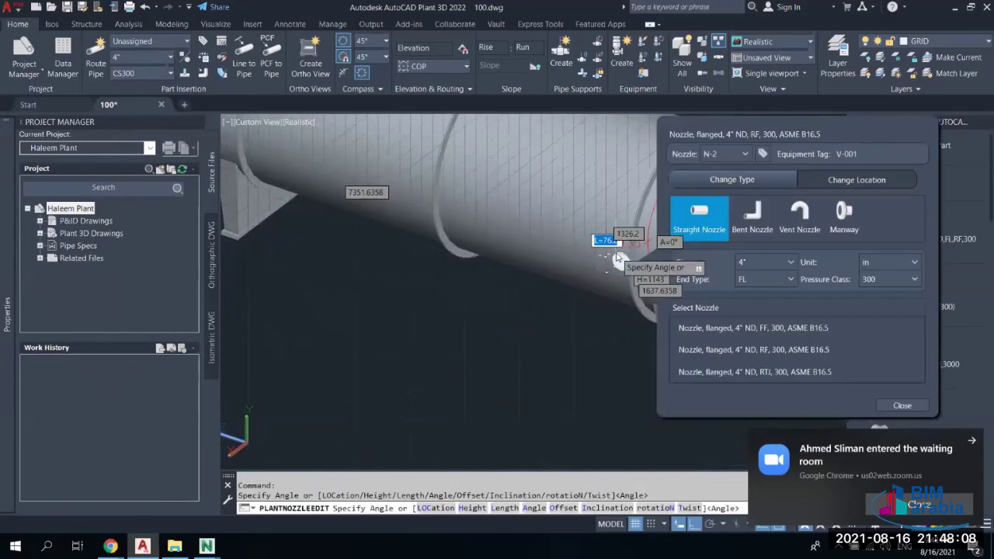
pyautogui.moveTo(838, 130); pyautogui.dragTo(708, 113)
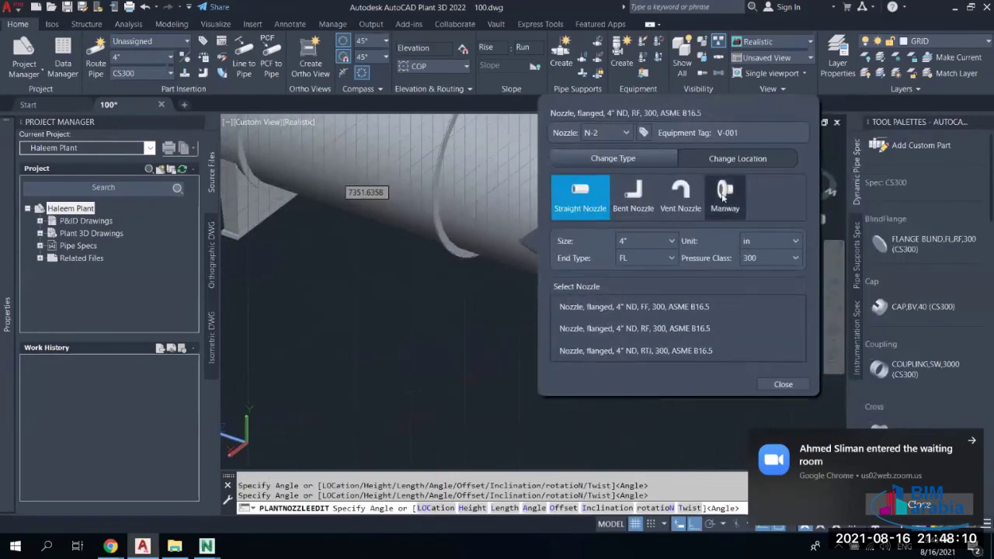
pyautogui.click(725, 196)
pyautogui.click(672, 240)
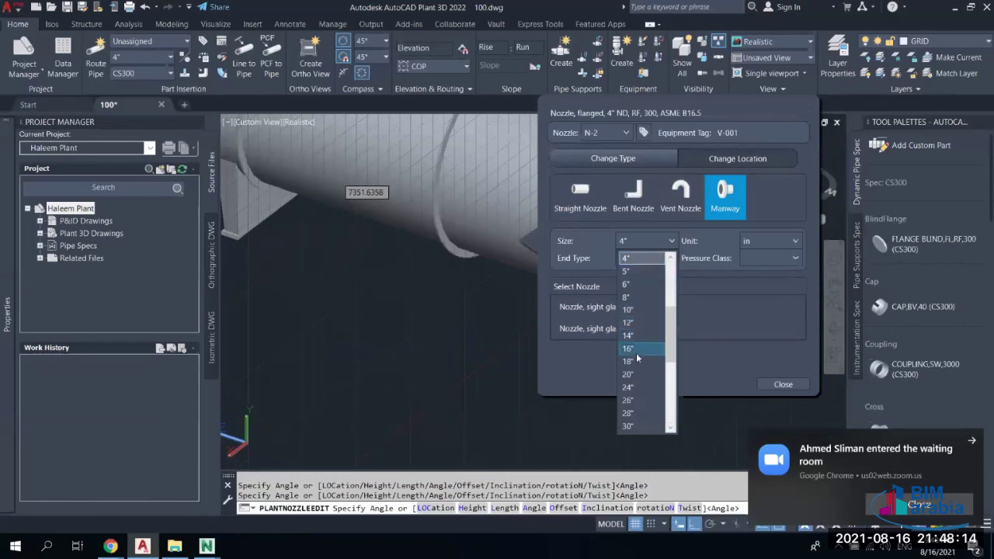
pyautogui.click(629, 388)
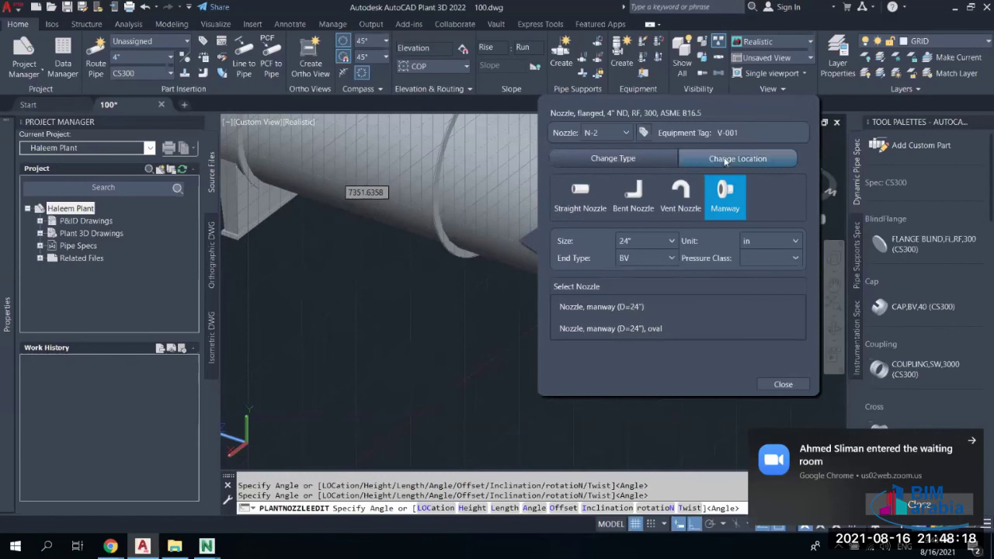
pyautogui.click(644, 133)
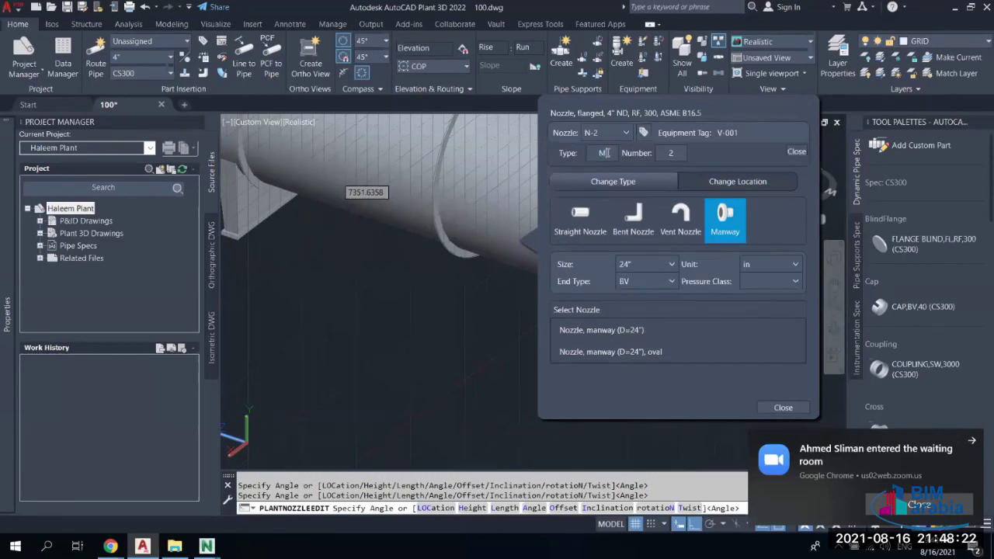
pyautogui.click(661, 153)
pyautogui.click(797, 152)
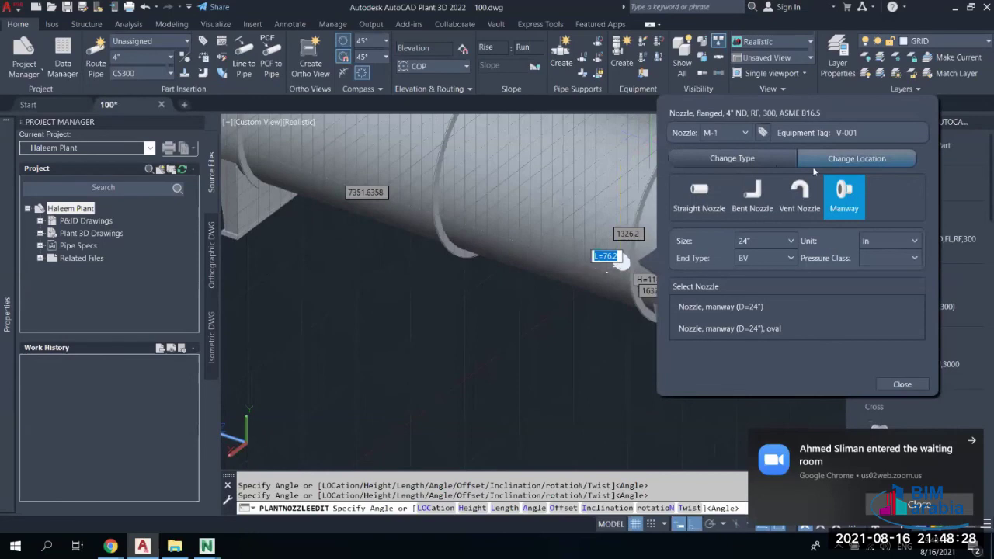
# Keep manway M-1's location radial and enter height 4000 and length 200
pyautogui.click(859, 161)
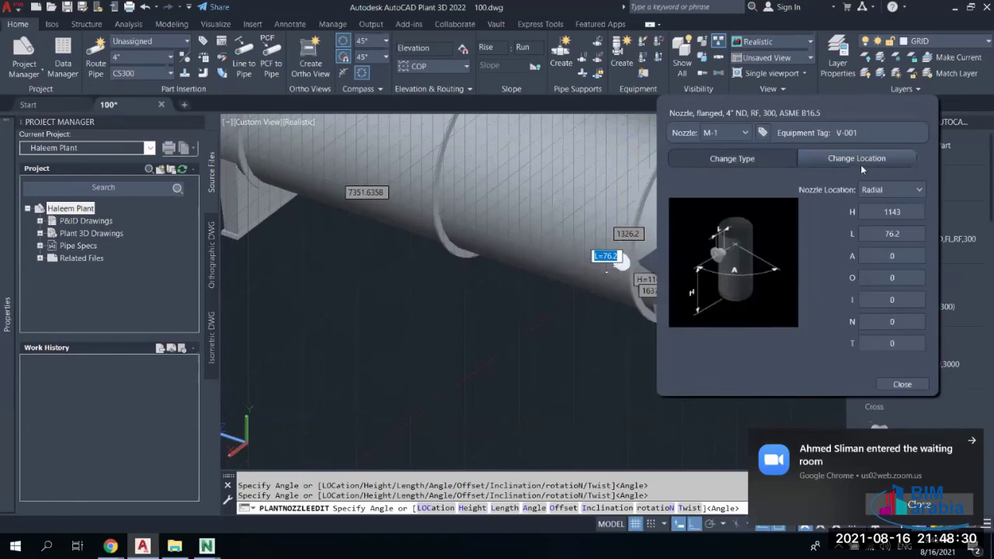
pyautogui.click(896, 189)
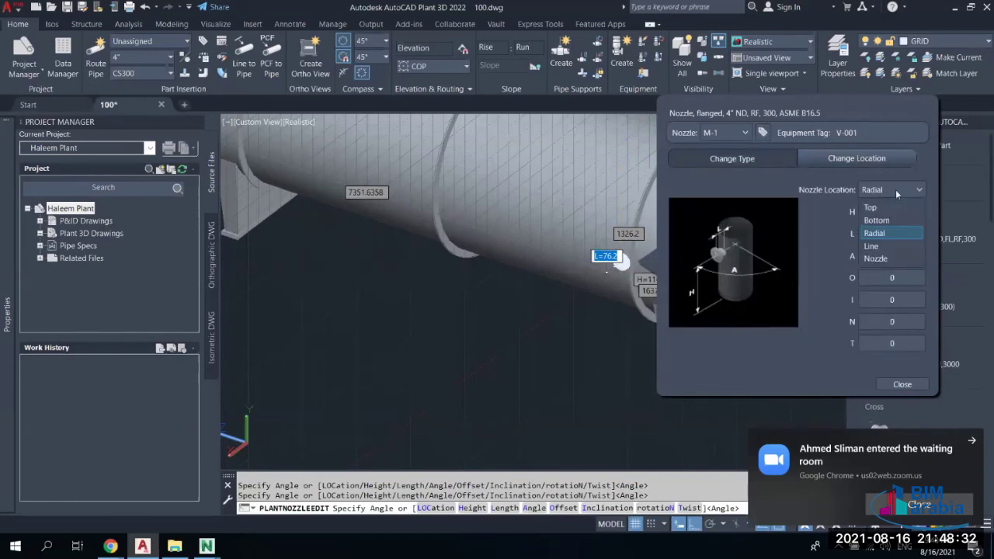
pyautogui.click(896, 190)
pyautogui.doubleClick(899, 212)
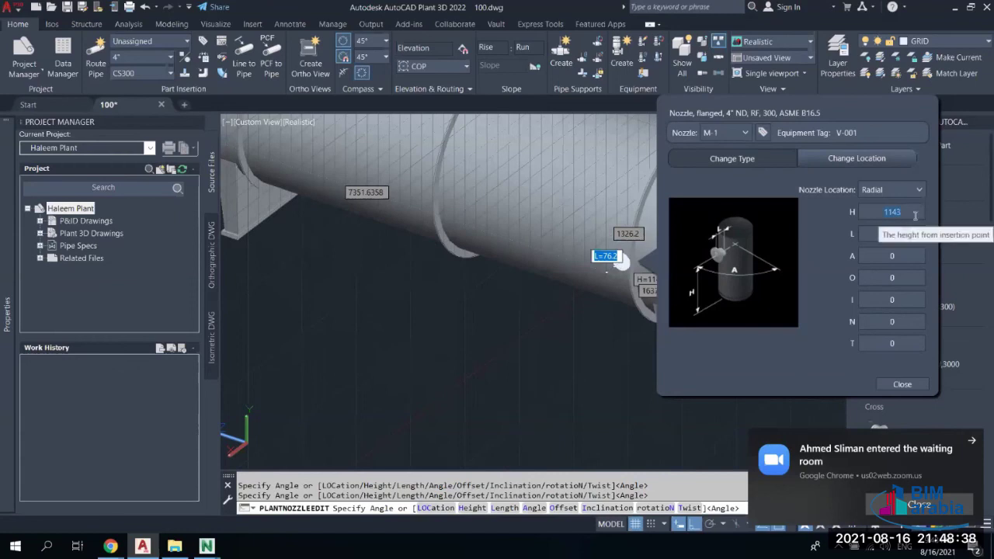
pyautogui.write('4')
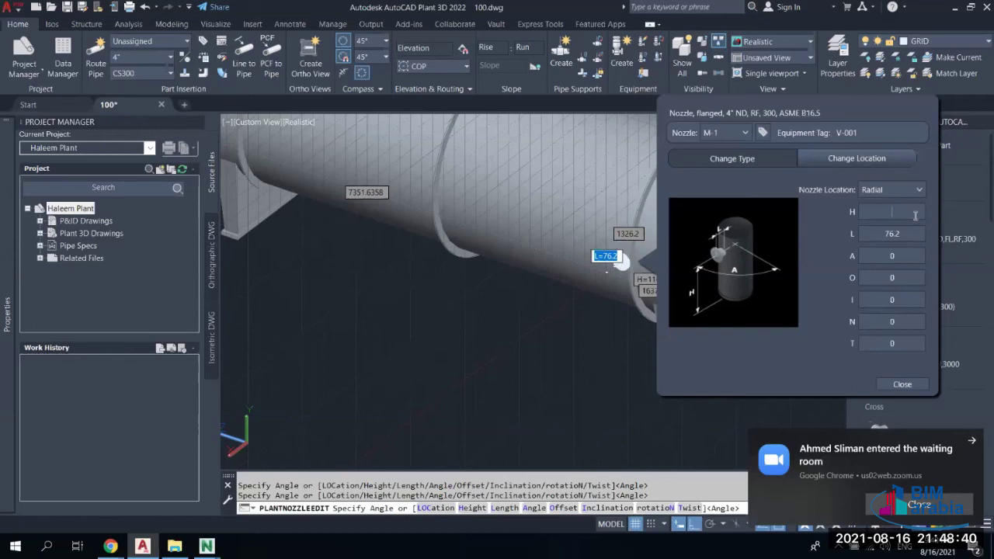
pyautogui.write('000')
pyautogui.press('Tab')
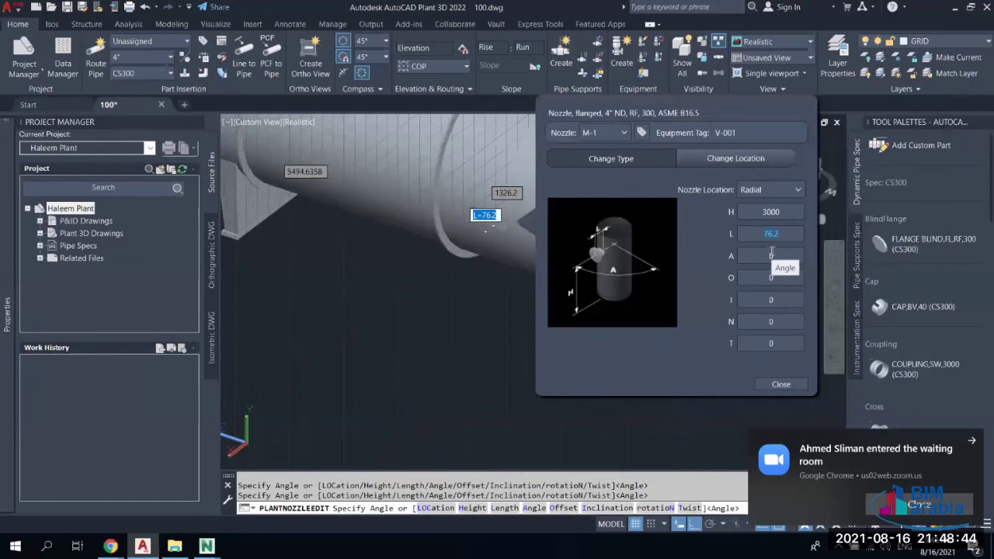
pyautogui.write('200')
pyautogui.press('Tab')
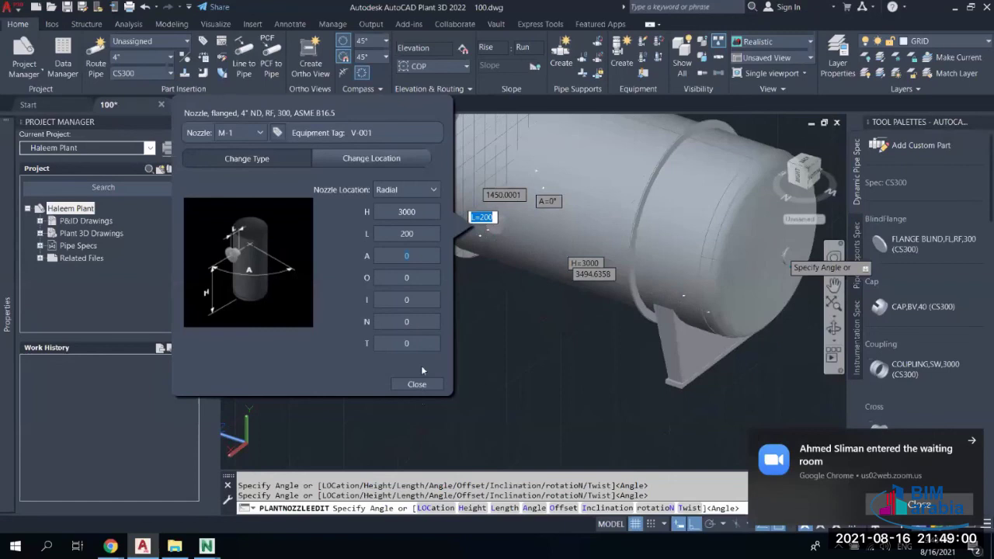
# Set M-1 to the oval 24" manway type and exit the nozzle editor
pyautogui.click(264, 161)
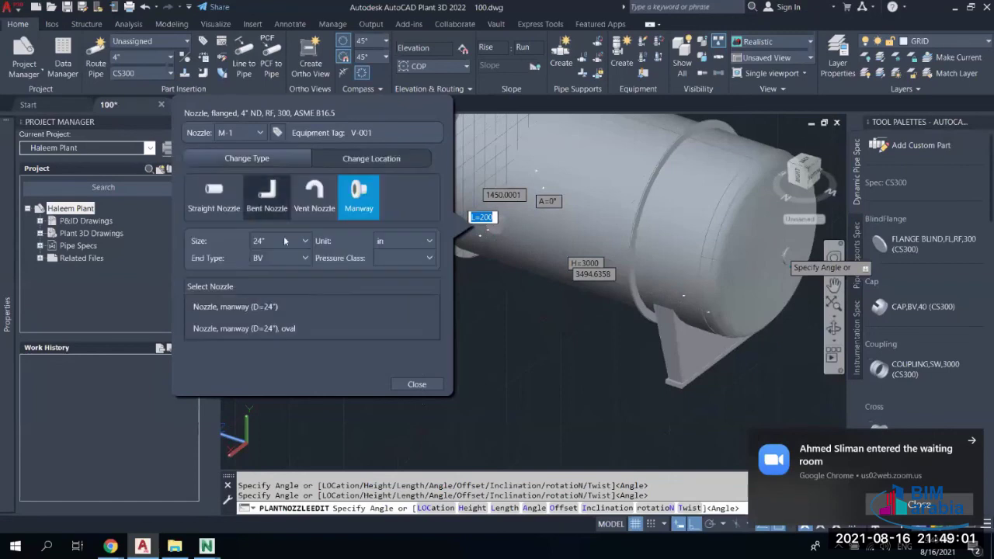
pyautogui.click(235, 307)
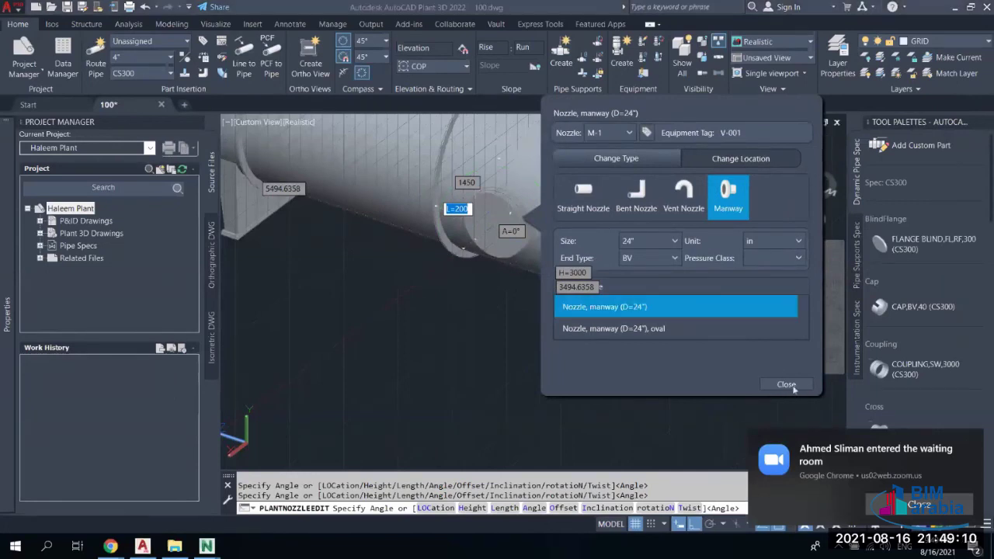
pyautogui.click(653, 328)
pyautogui.click(651, 306)
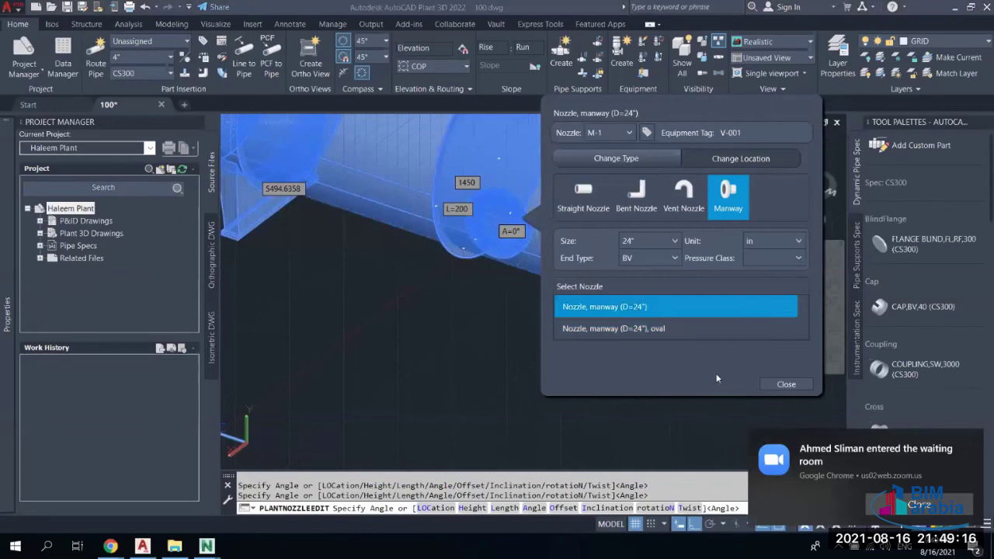
pyautogui.click(648, 328)
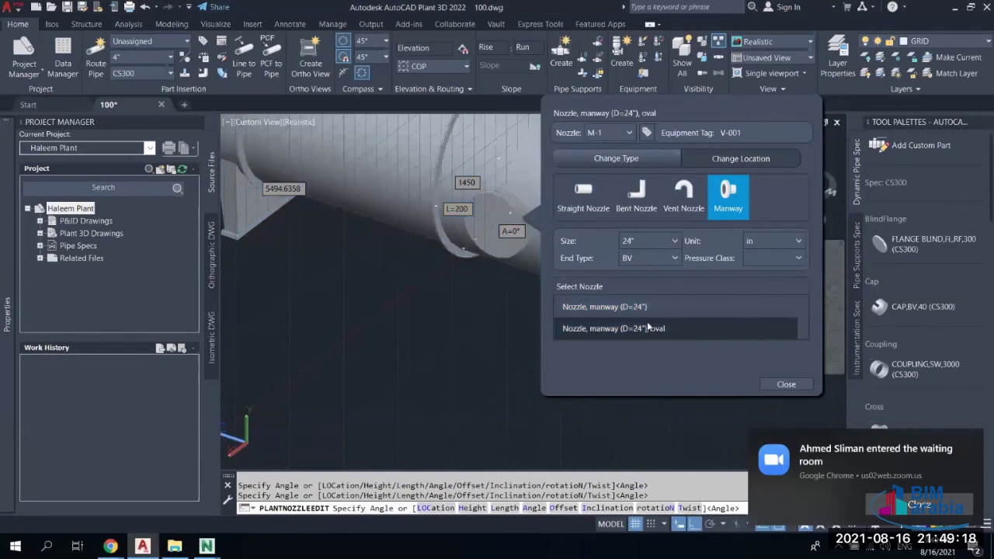
pyautogui.click(786, 384)
pyautogui.press('Escape')
pyautogui.scroll(-5, 539, 330)
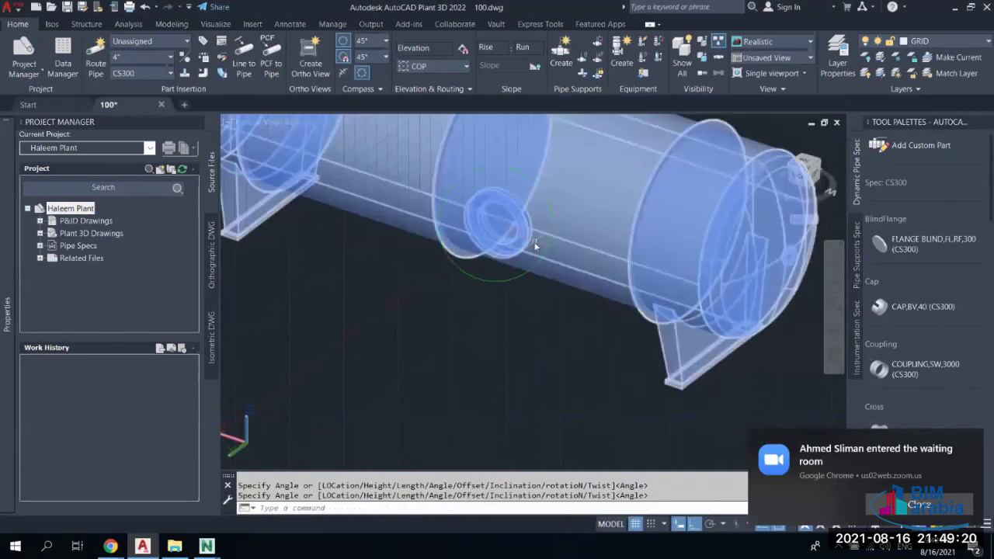
pyautogui.scroll(5, 497, 245)
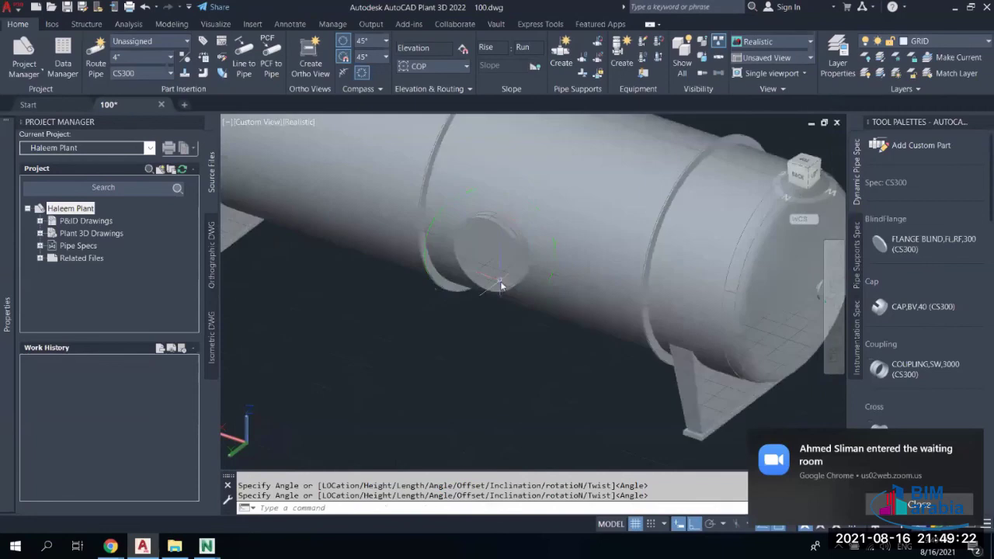
pyautogui.moveTo(502, 284)
pyautogui.keyDown('shift'); pyautogui.mouseDown(button='middle')
pyautogui.moveTo(491, 283)
pyautogui.moveTo(597, 270)
pyautogui.moveTo(564, 222)
pyautogui.mouseUp(button='middle'); pyautogui.keyUp('shift')
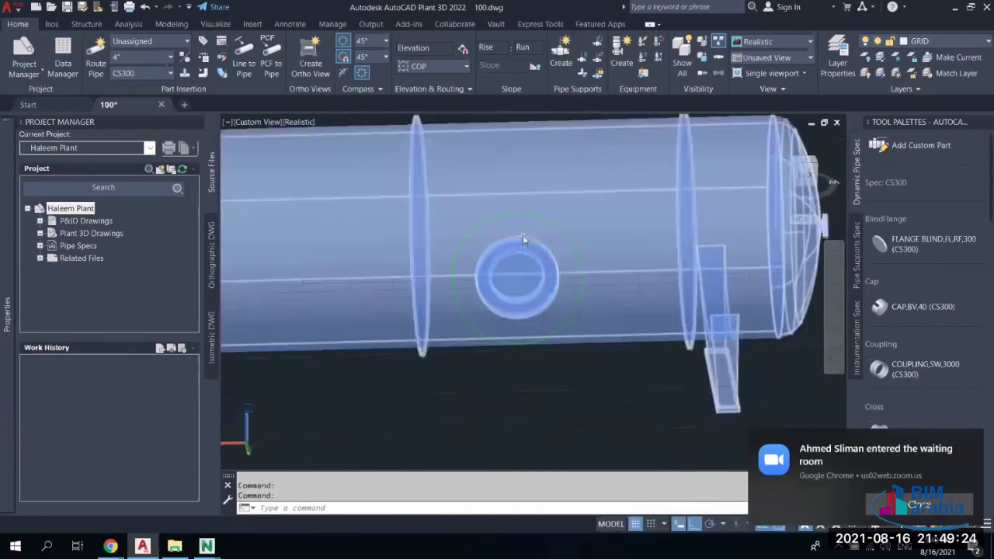
pyautogui.scroll(-5, 522, 234)
pyautogui.scroll(5, 504, 284)
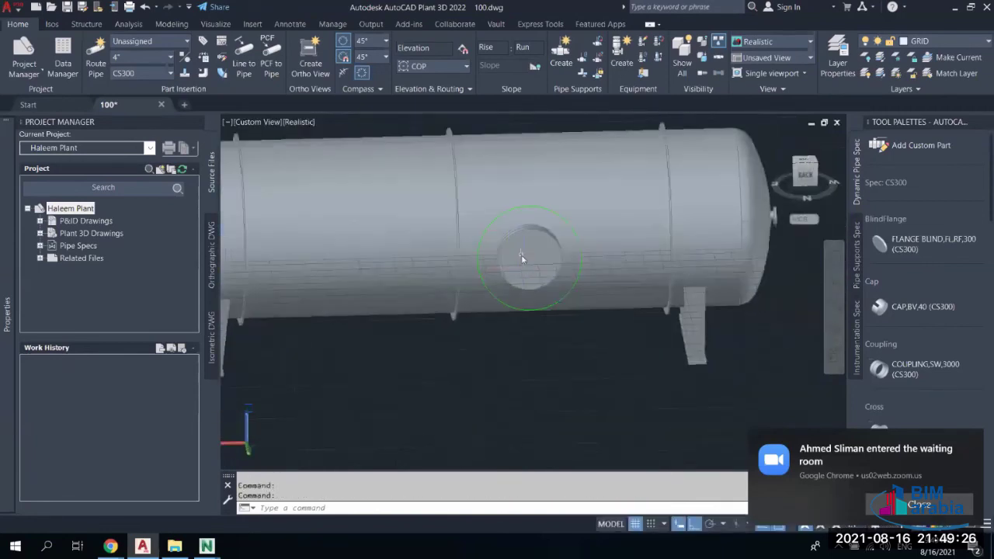
pyautogui.scroll(3, 522, 258)
pyautogui.scroll(-8, 521, 237)
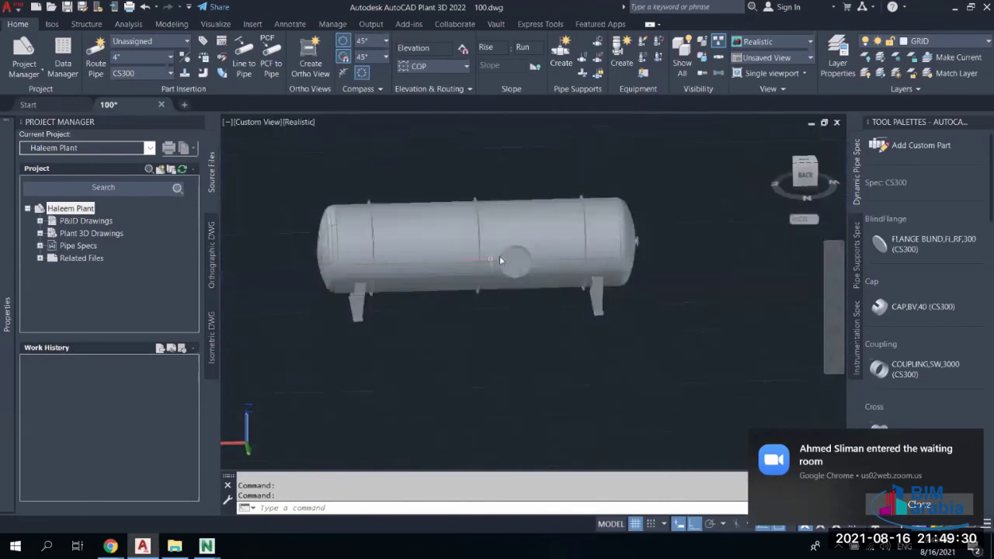
pyautogui.scroll(3, 497, 259)
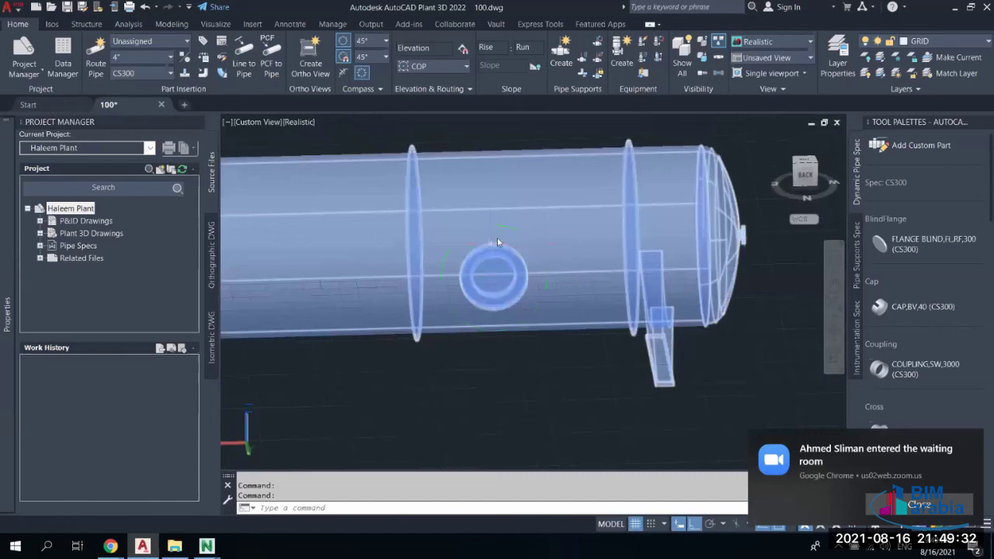
pyautogui.scroll(-5, 510, 249)
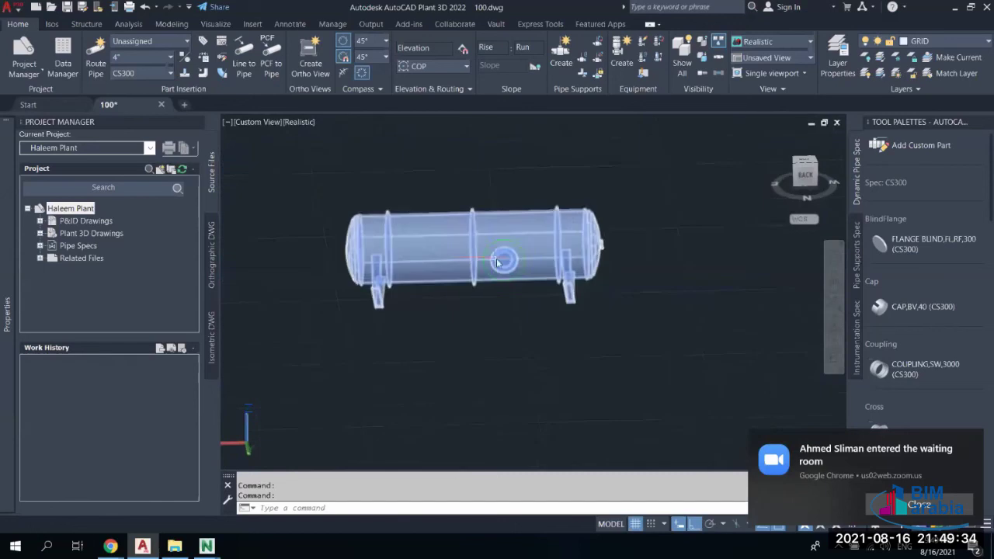
pyautogui.scroll(3, 498, 262)
pyautogui.scroll(-3, 427, 233)
pyautogui.moveTo(373, 276); pyautogui.dragTo(522, 255, button='middle')
pyautogui.scroll(1, 422, 236)
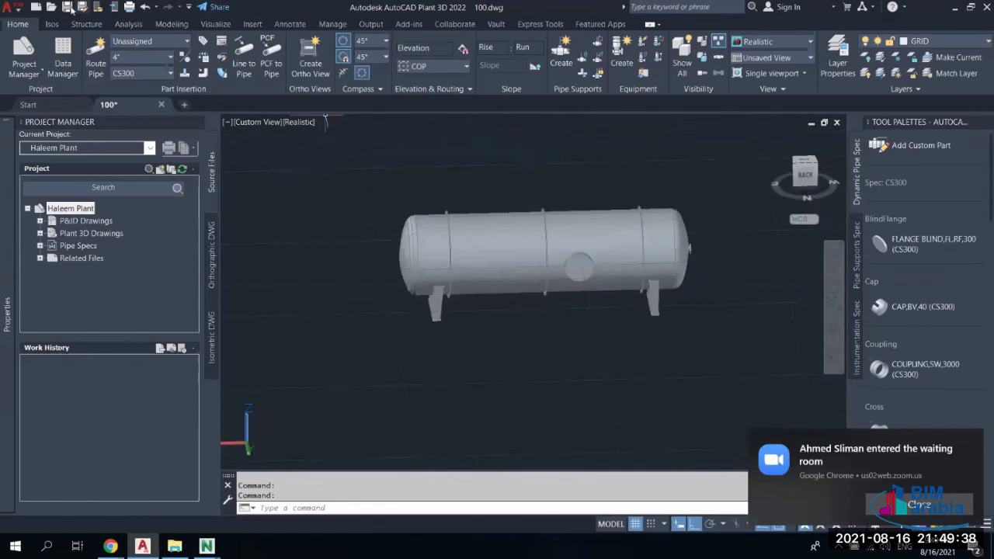
pyautogui.click(87, 24)
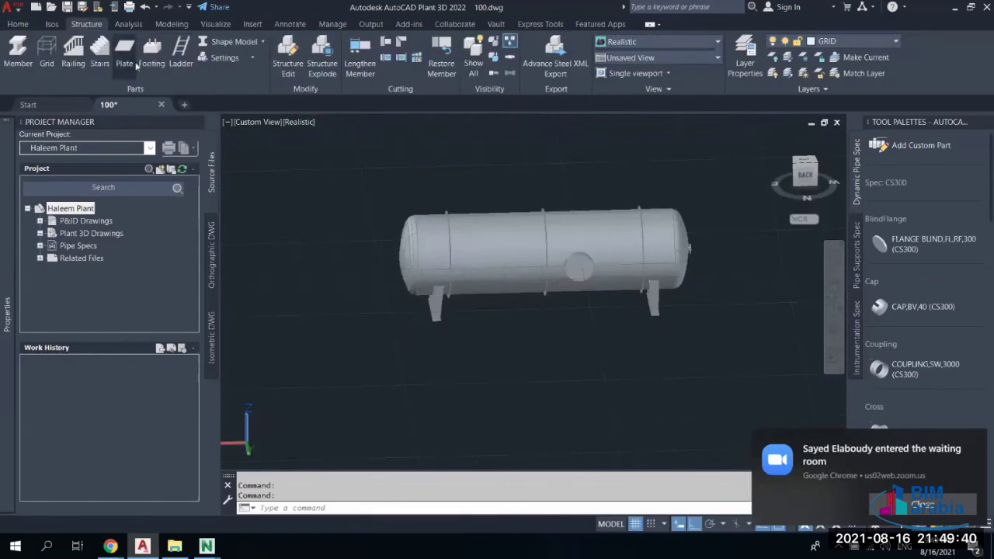
pyautogui.click(232, 59)
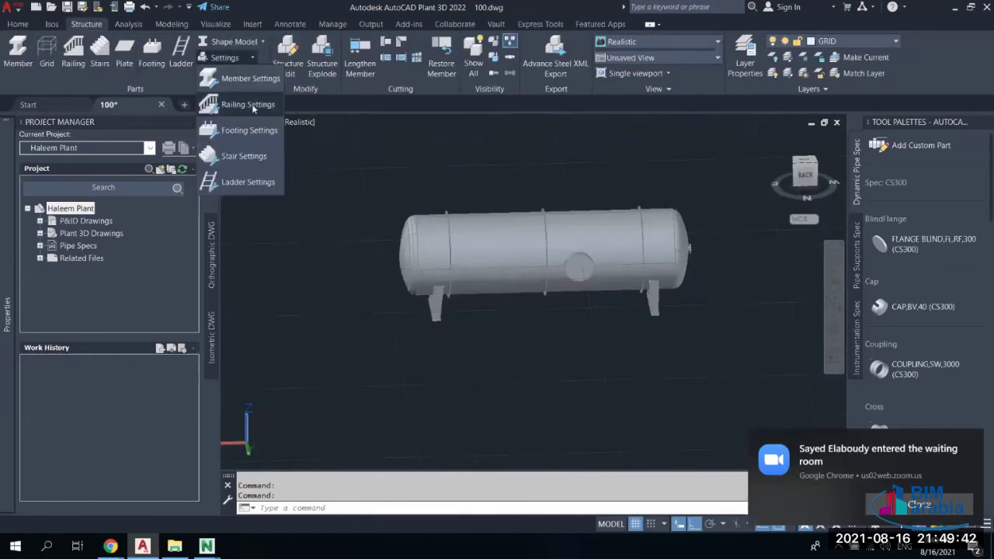
pyautogui.click(261, 132)
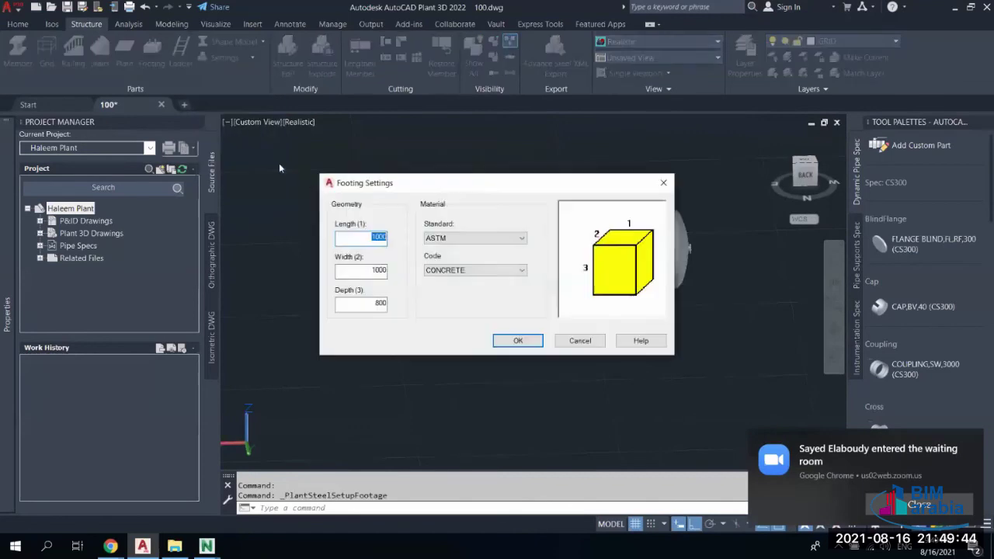
pyautogui.moveTo(459, 185); pyautogui.dragTo(725, 160)
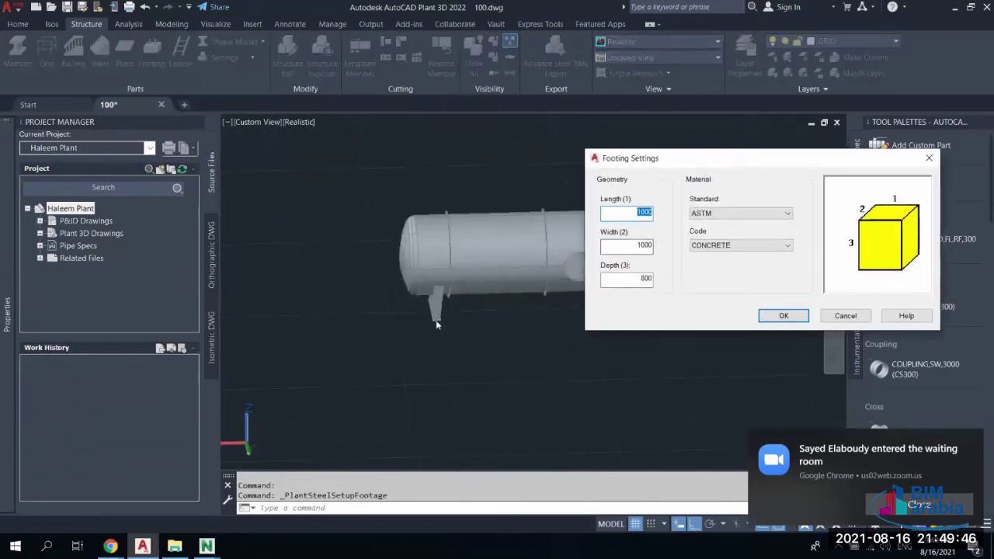
pyautogui.click(829, 315)
# Reopen V-001's Modify Equipment dialog and select Saddle 1's L1 value of 1750
pyautogui.scroll(3, 457, 293)
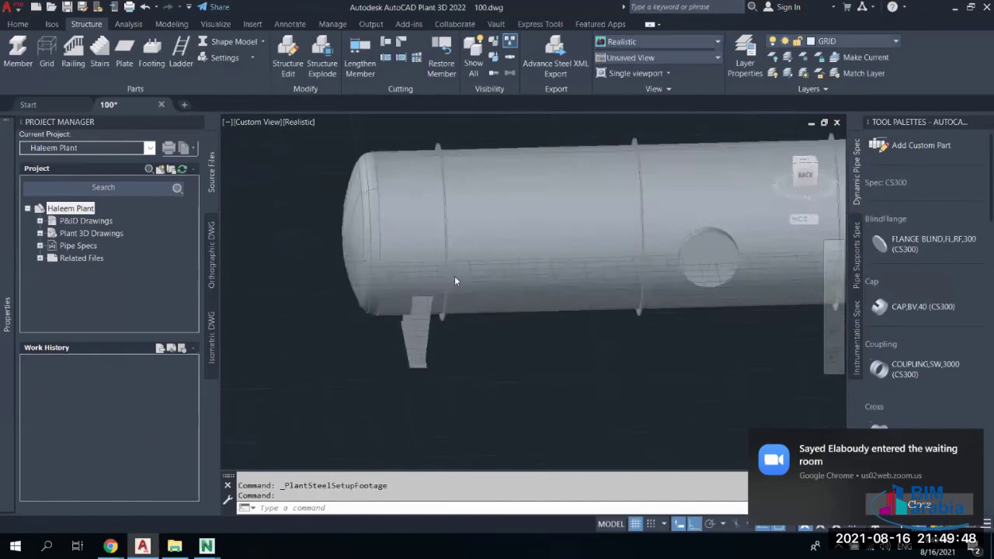
pyautogui.click(454, 276)
pyautogui.rightClick(454, 276)
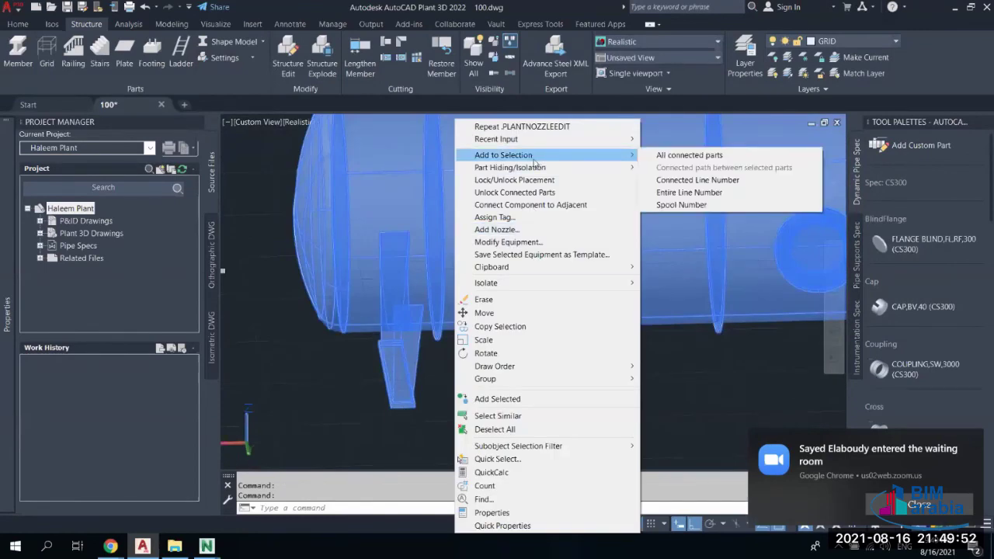
pyautogui.click(512, 243)
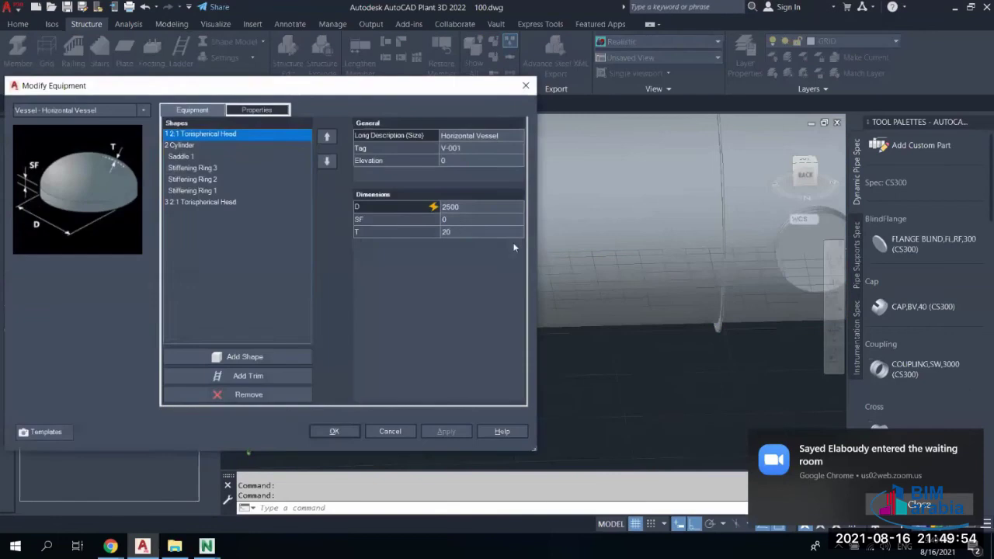
pyautogui.click(181, 158)
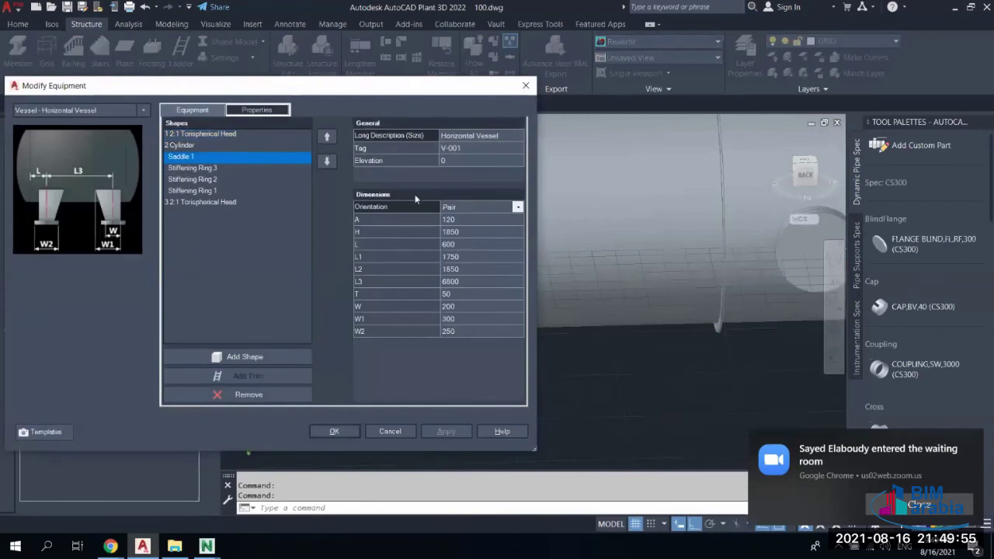
pyautogui.click(470, 260)
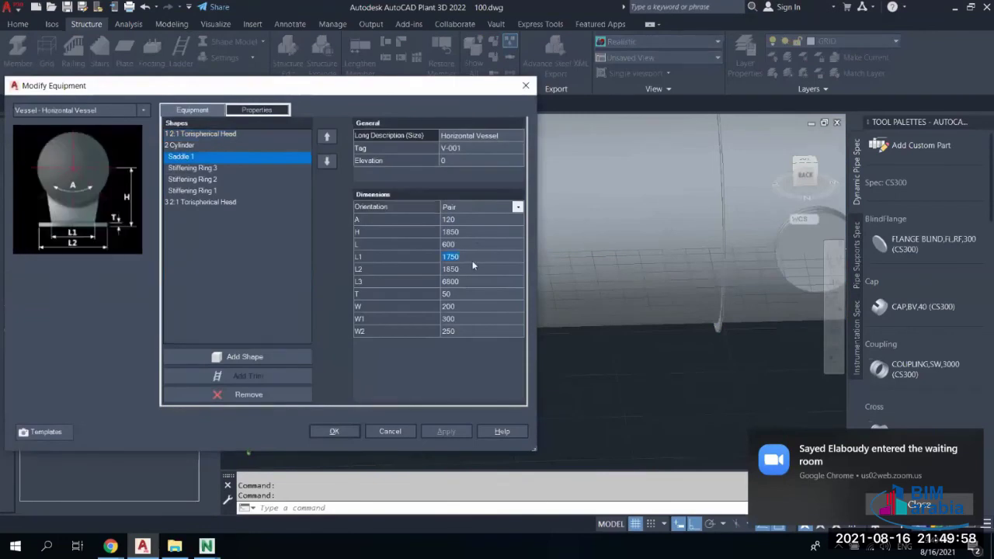
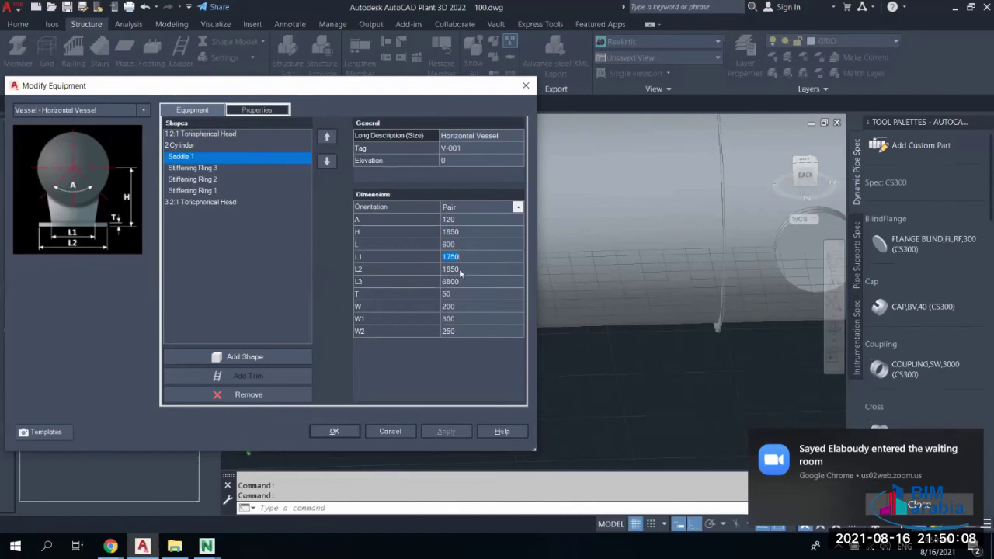
# Review Saddle 1's L2, L and W1 dimensions and apply them to vessel V-001
pyautogui.click(458, 270)
pyautogui.click(461, 244)
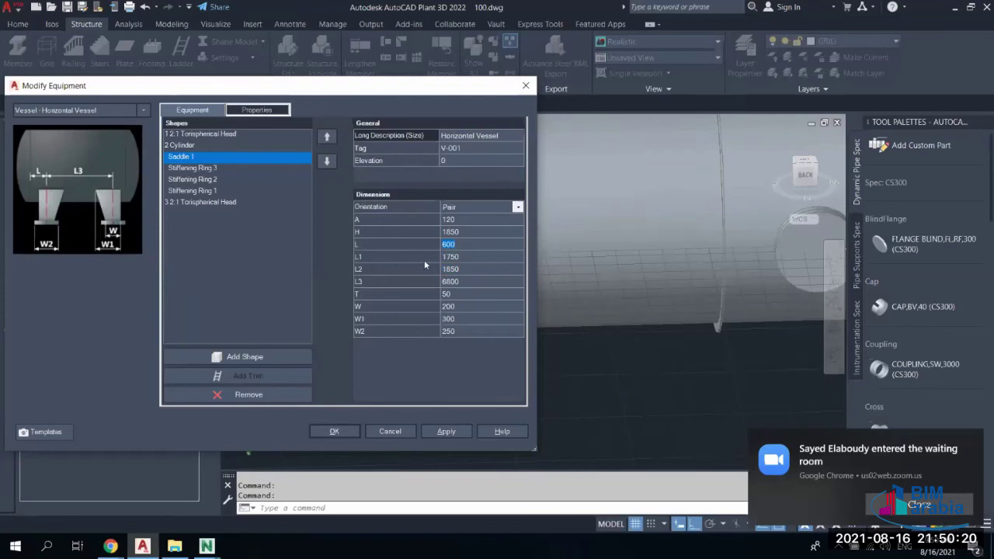
pyautogui.click(464, 319)
pyautogui.click(334, 432)
pyautogui.scroll(-5, 479, 342)
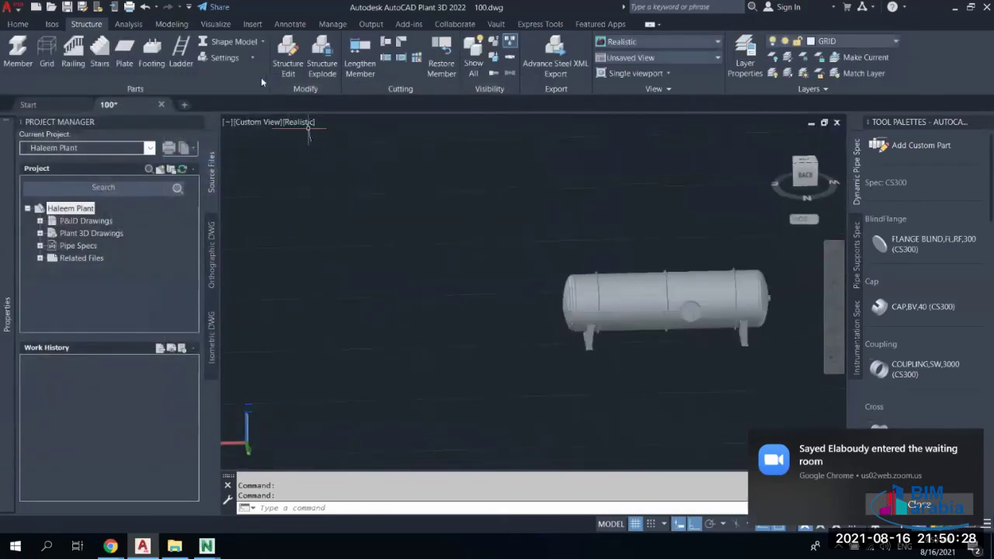
# Enter footing settings of length 2050, width 500 and depth 1000, and confirm
pyautogui.click(236, 61)
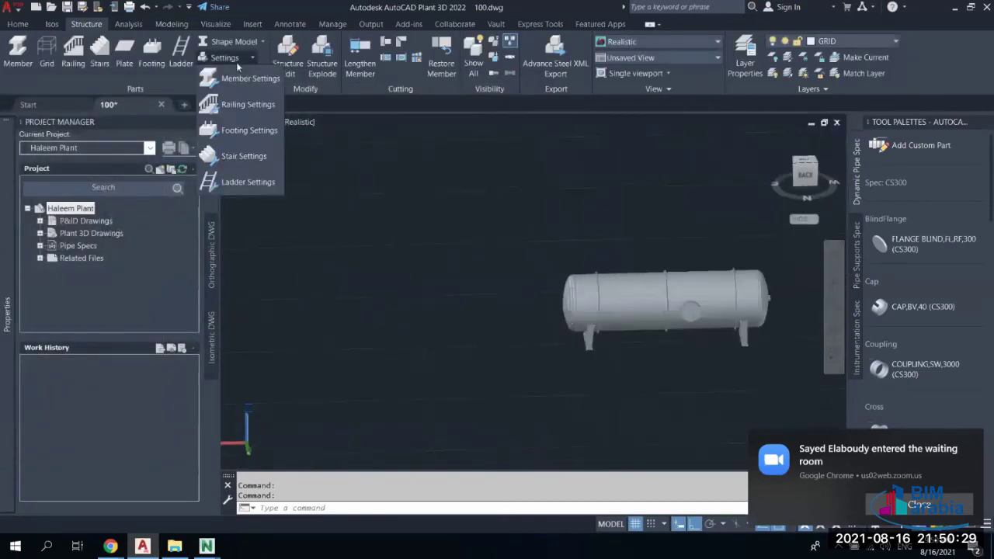
pyautogui.click(249, 130)
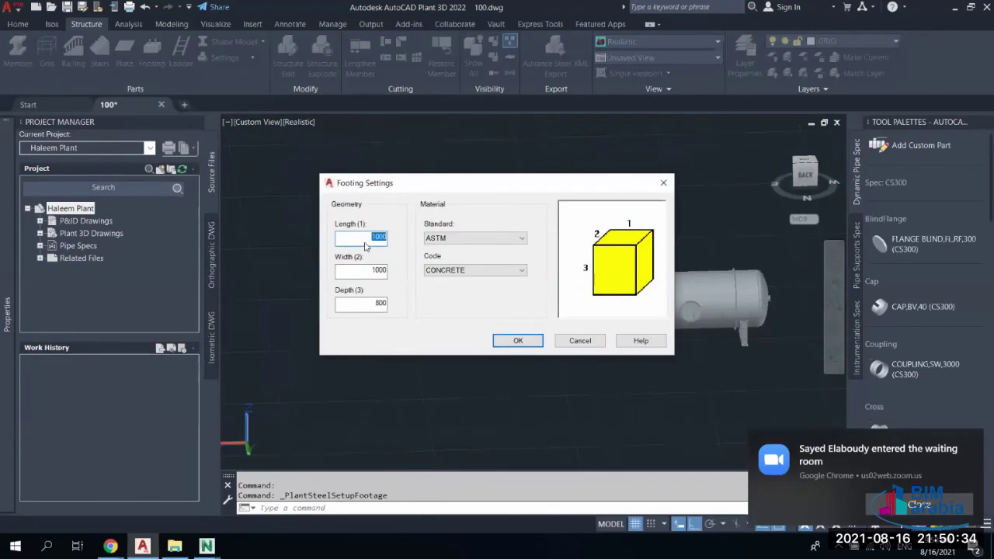
pyautogui.write('2050')
pyautogui.doubleClick(378, 271)
pyautogui.write('5')
pyautogui.doubleClick(375, 305)
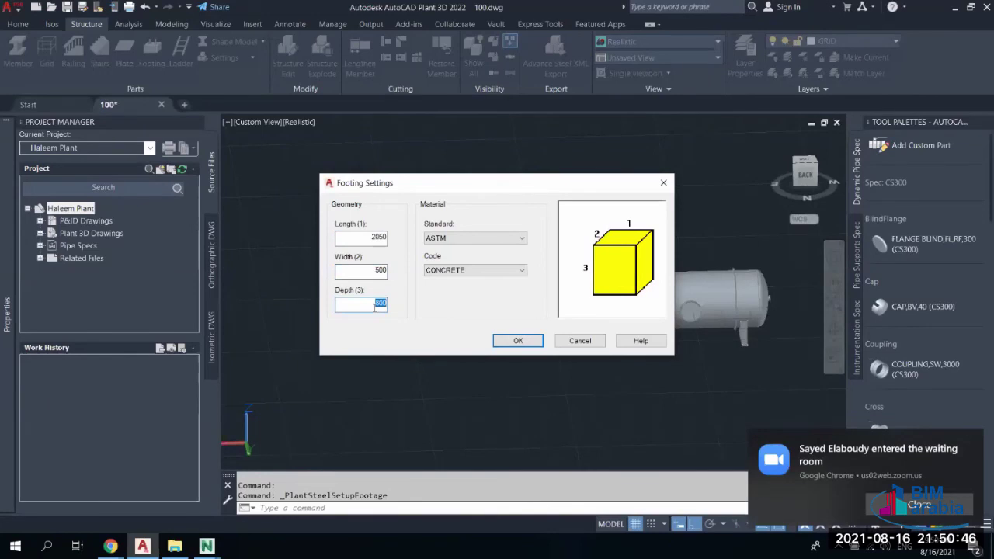
pyautogui.write('10')
pyautogui.click(517, 342)
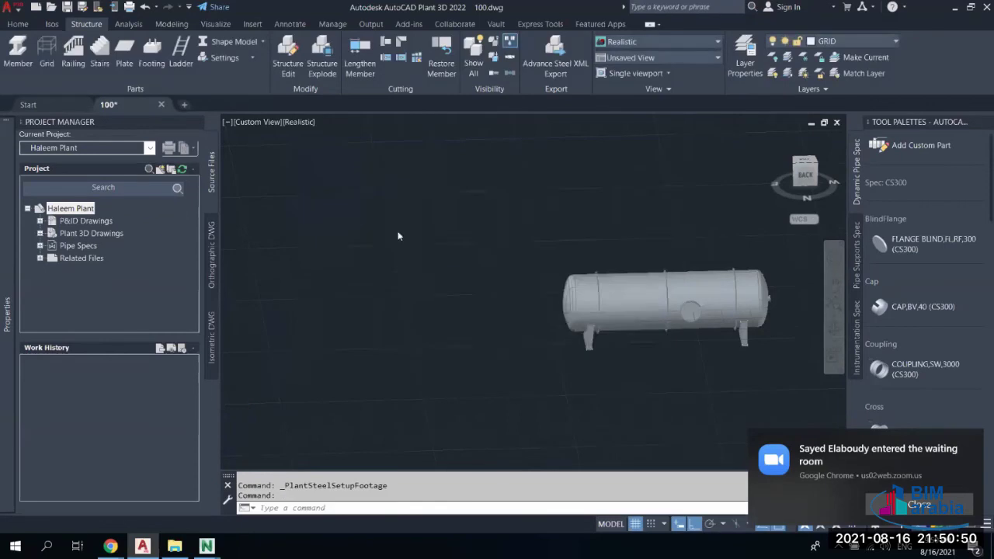
# Cancel the footing placement and end object isolation so the tank, vessel and structures all show
pyautogui.scroll(-2, 398, 236)
pyautogui.click(152, 51)
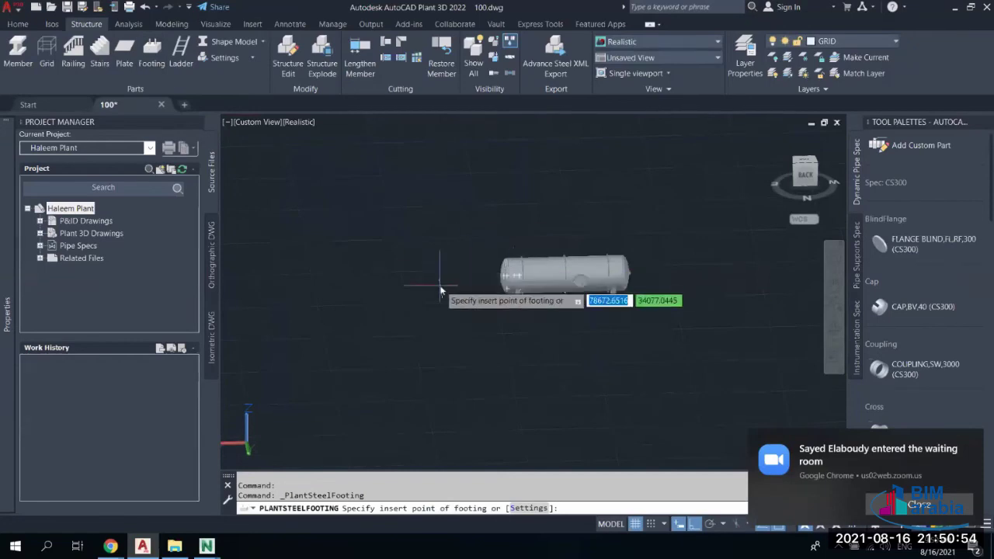
pyautogui.press('Escape')
pyautogui.press('Escape')
pyautogui.rightClick(518, 211)
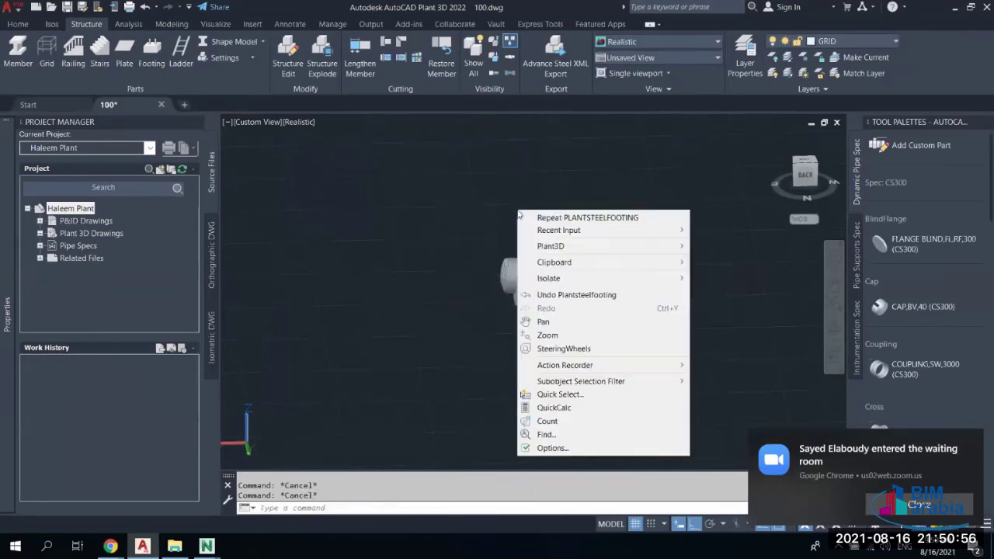
pyautogui.moveTo(582, 281)
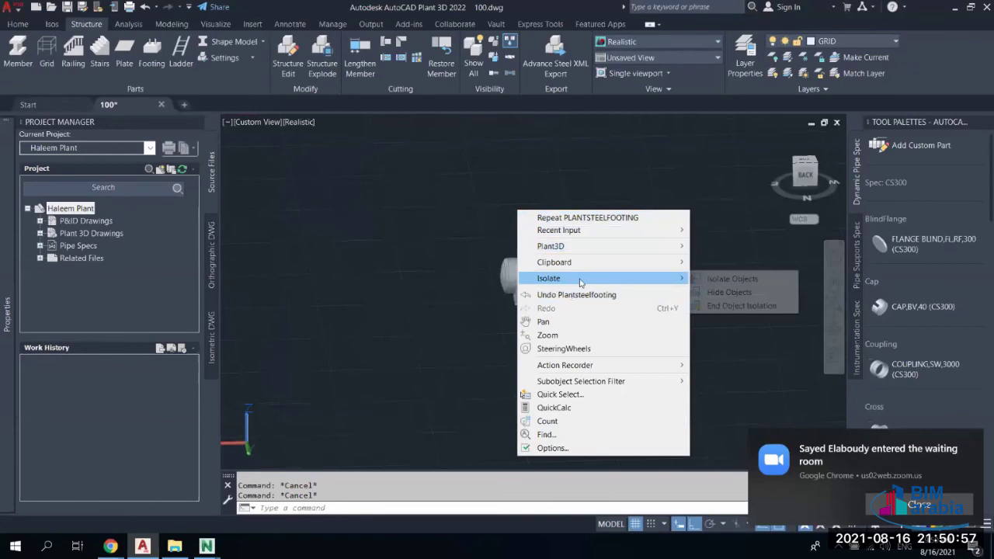
pyautogui.click(744, 305)
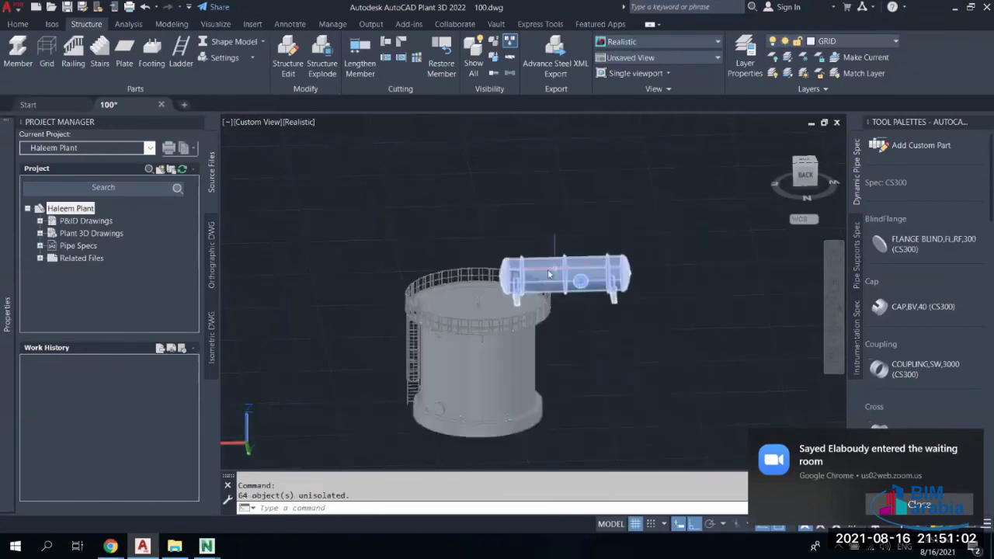
pyautogui.keyDown('shift'); pyautogui.moveTo(518, 282); pyautogui.dragTo(646, 240, button='middle'); pyautogui.keyUp('shift')
pyautogui.scroll(-3, 595, 257)
pyautogui.keyDown('shift'); pyautogui.moveTo(524, 282); pyautogui.dragTo(495, 228, button='middle'); pyautogui.keyUp('shift')
pyautogui.scroll(4, 496, 228)
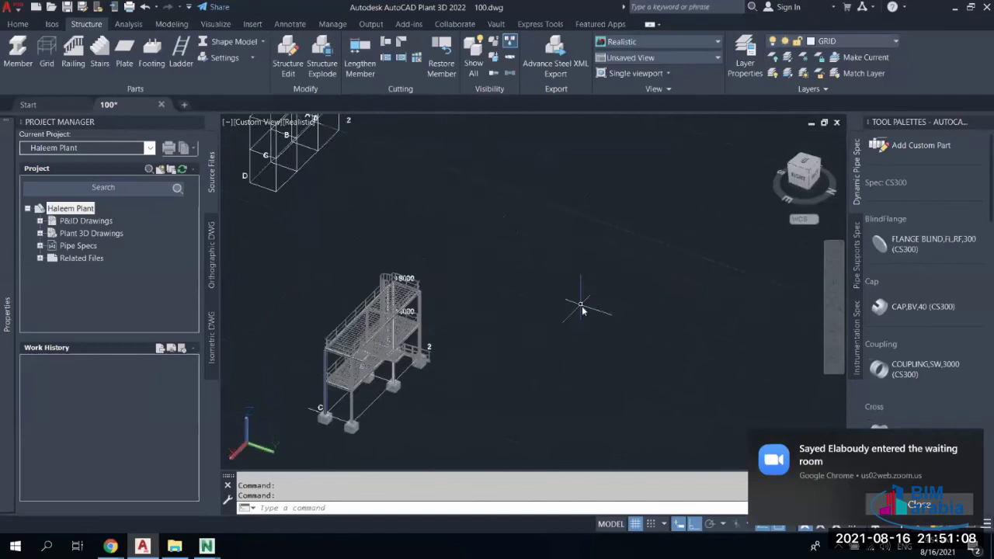
pyautogui.scroll(3, 567, 247)
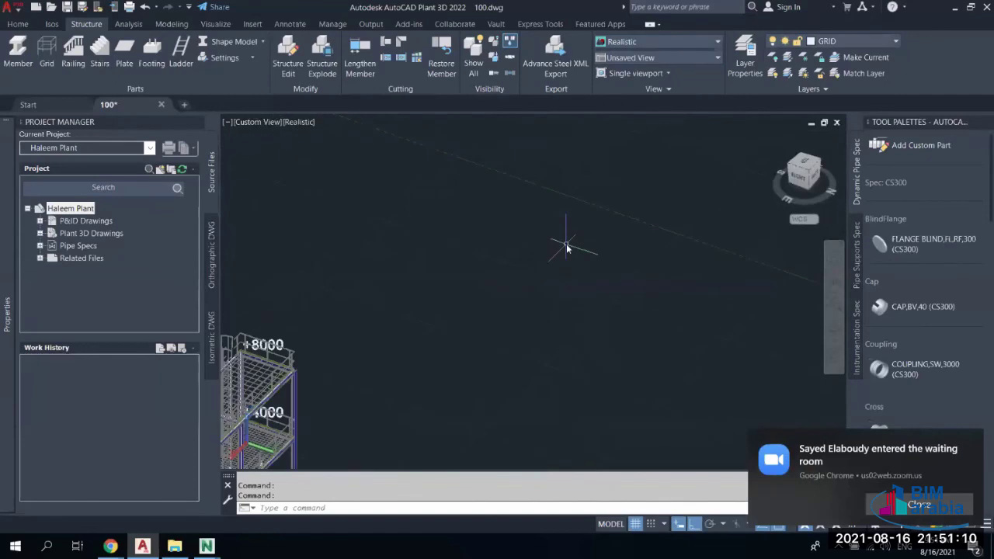
# Draw a trial line, then select and delete it
pyautogui.write('l')
pyautogui.press('Return')
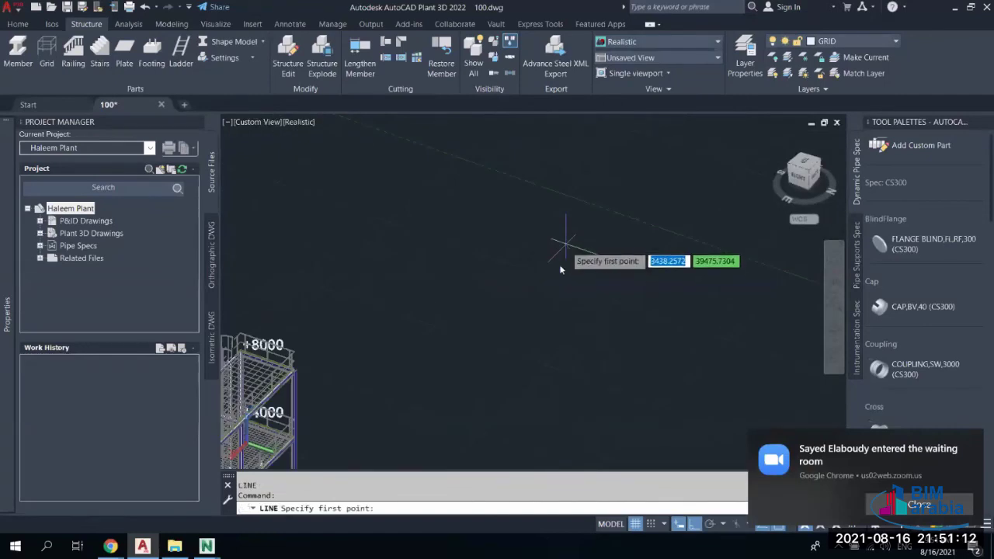
pyautogui.click(591, 269)
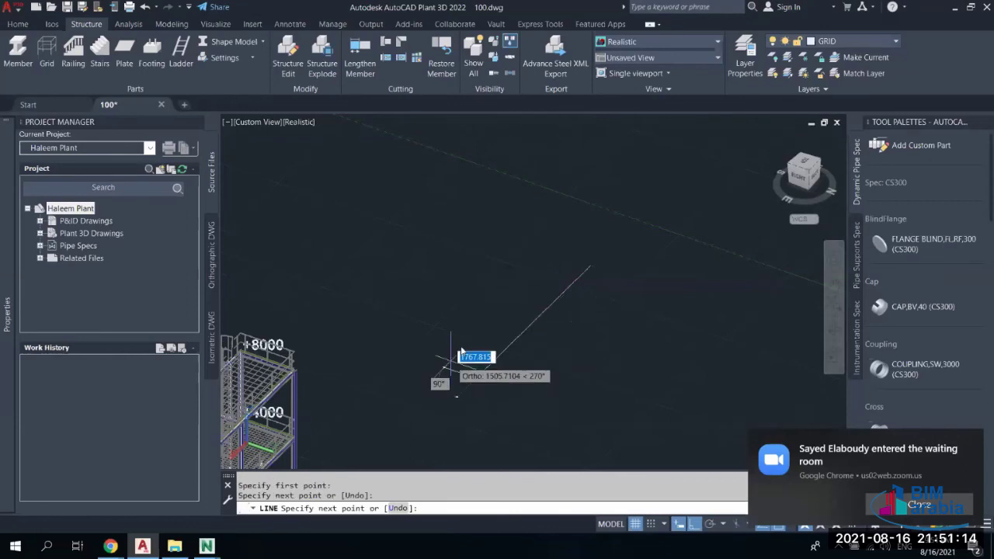
pyautogui.rightClick(476, 289)
pyautogui.click(514, 310)
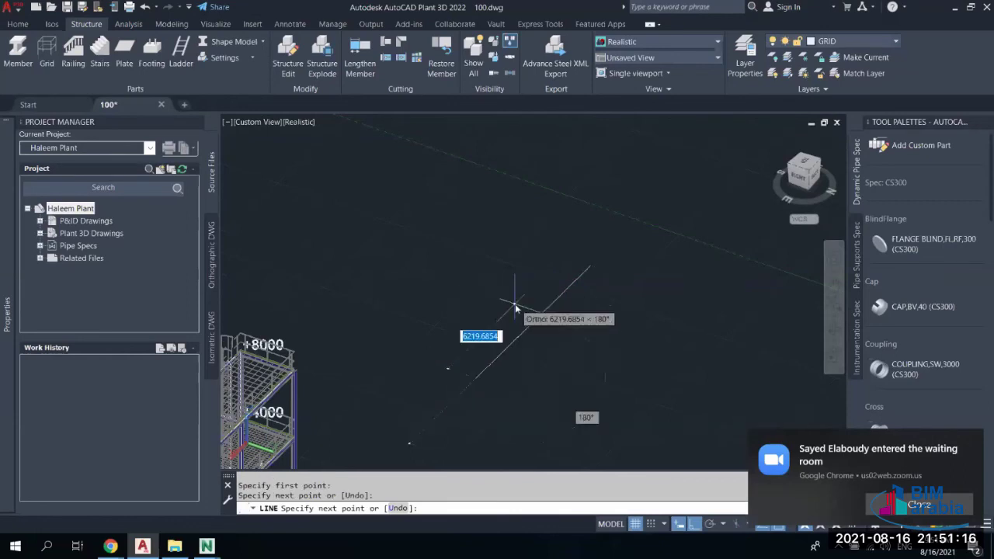
pyautogui.click(533, 322)
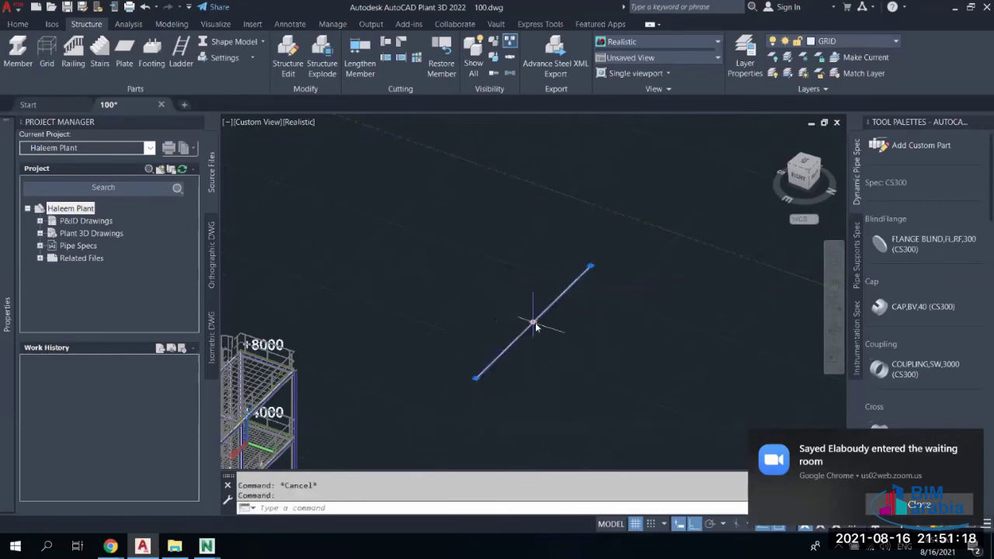
pyautogui.press('Delete')
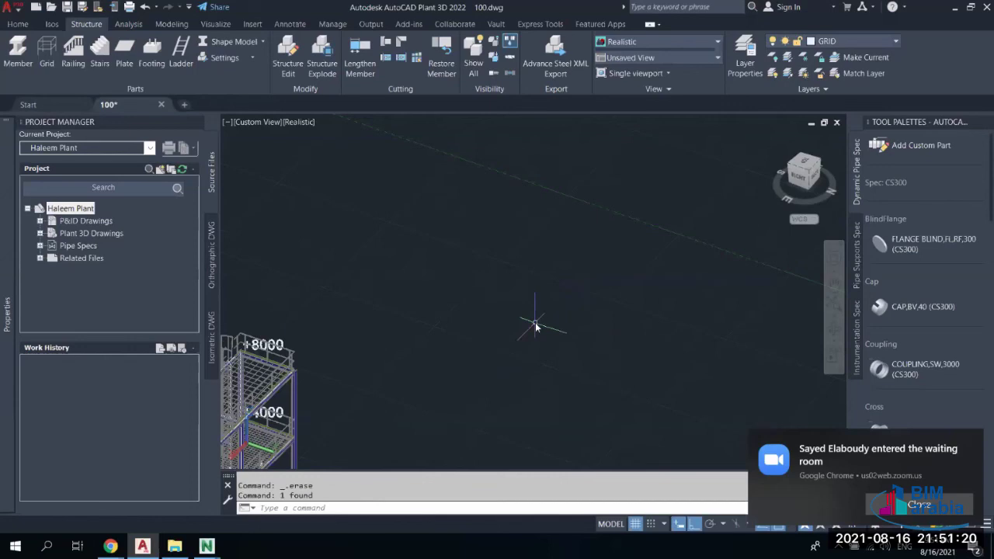
pyautogui.scroll(-3, 409, 315)
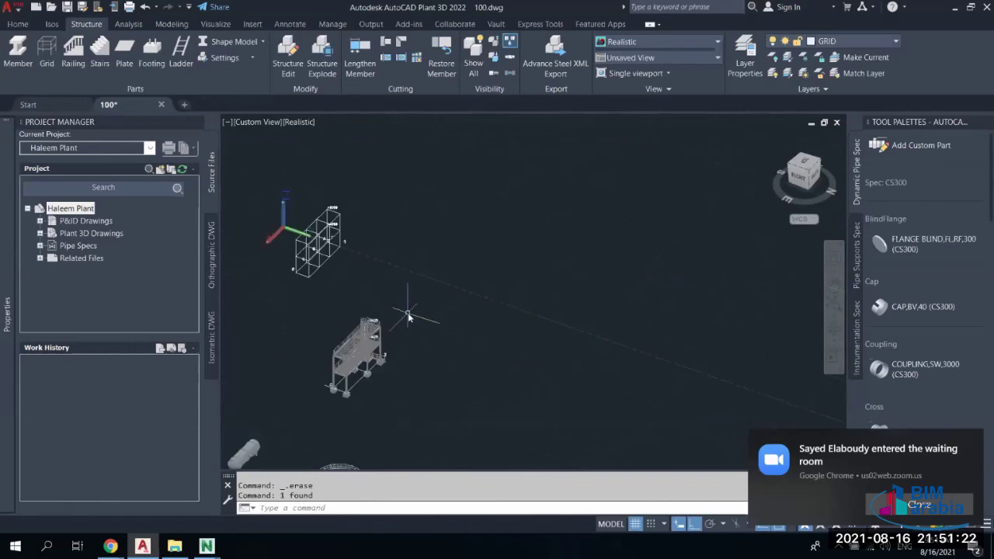
# Check the horizontal vessel's saddle dimensions in the equipment editor, then close it unchanged
pyautogui.click(246, 452)
pyautogui.rightClick(279, 454)
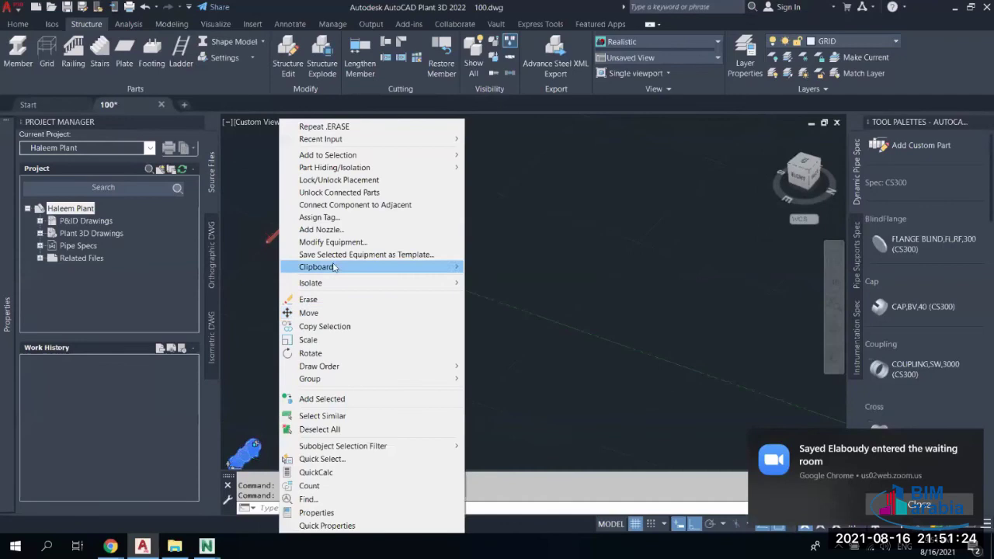
pyautogui.click(326, 242)
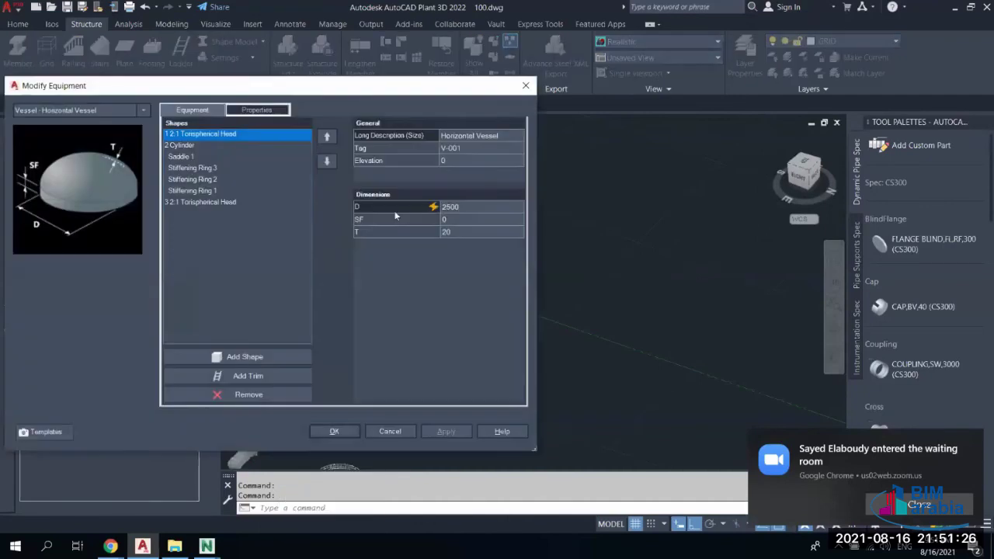
pyautogui.click(182, 157)
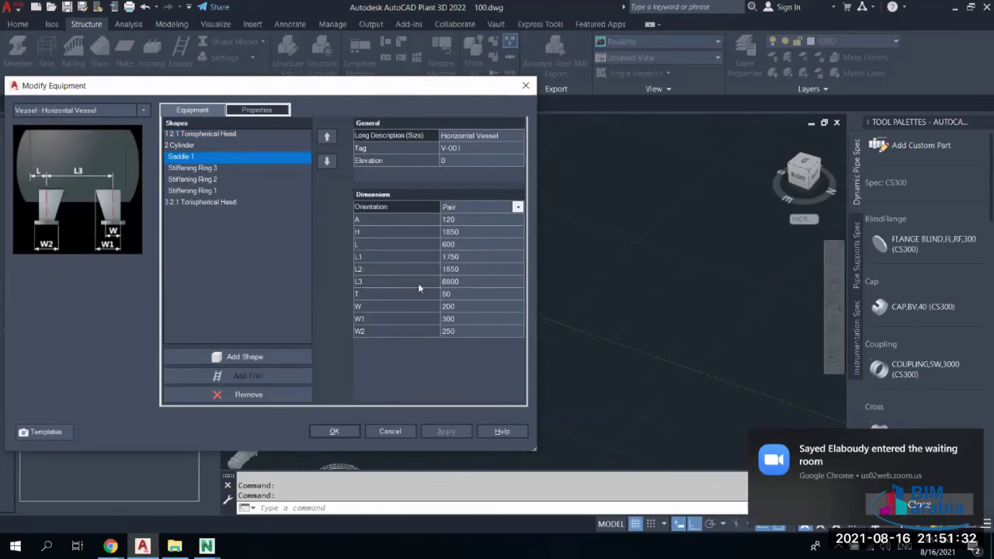
pyautogui.click(391, 432)
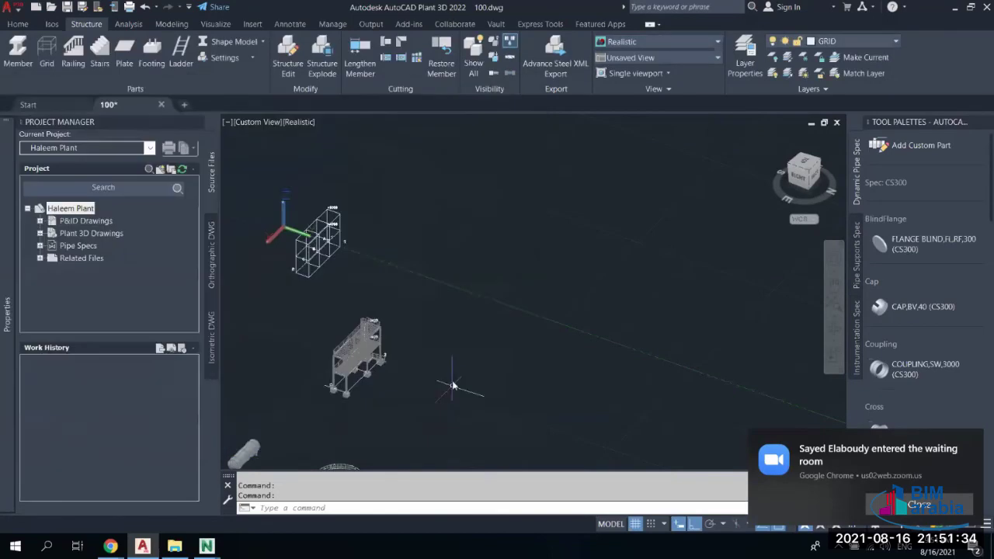
pyautogui.scroll(2, 521, 327)
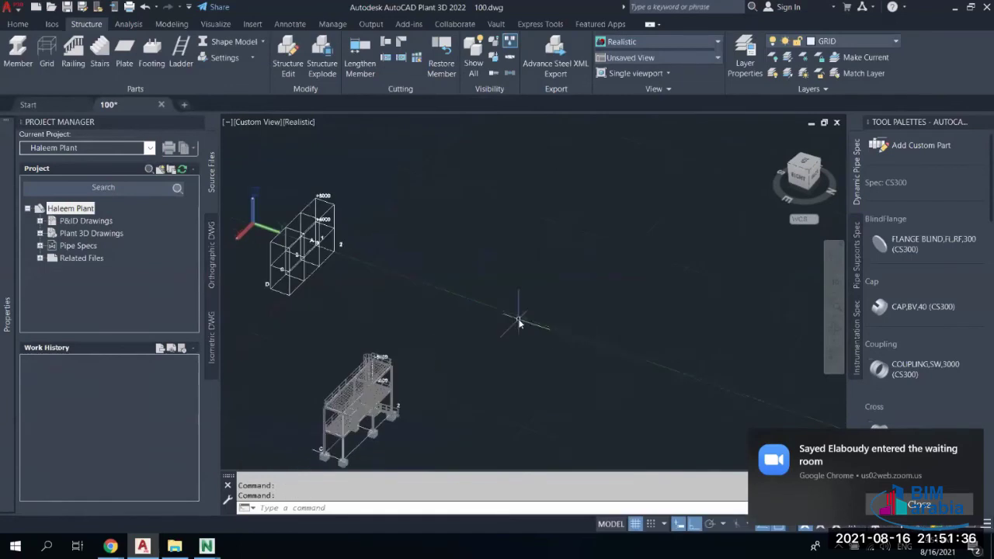
# Draw a 6800-long guide line in open space and start the Footing command
pyautogui.write('l')
pyautogui.press('Return')
pyautogui.click(521, 318)
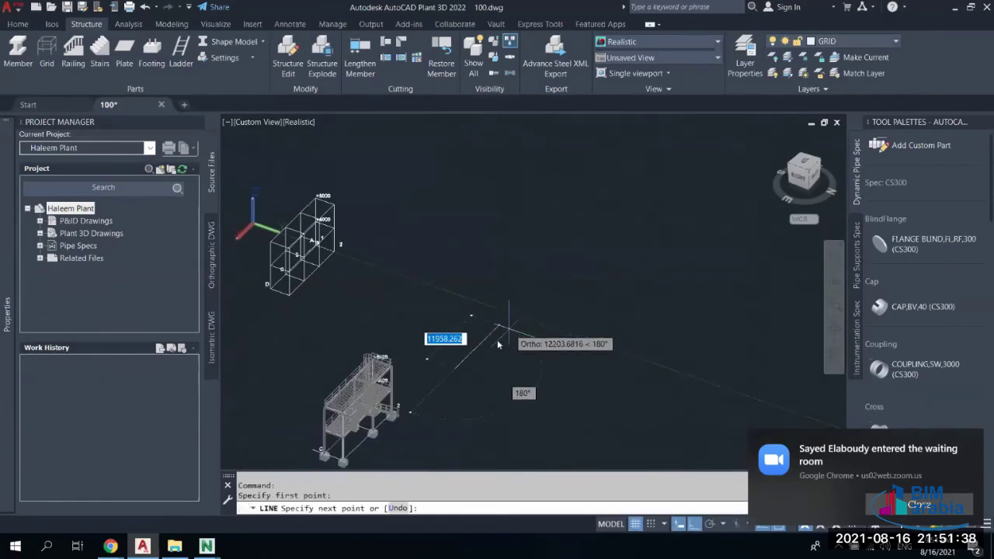
pyautogui.scroll(2, 498, 345)
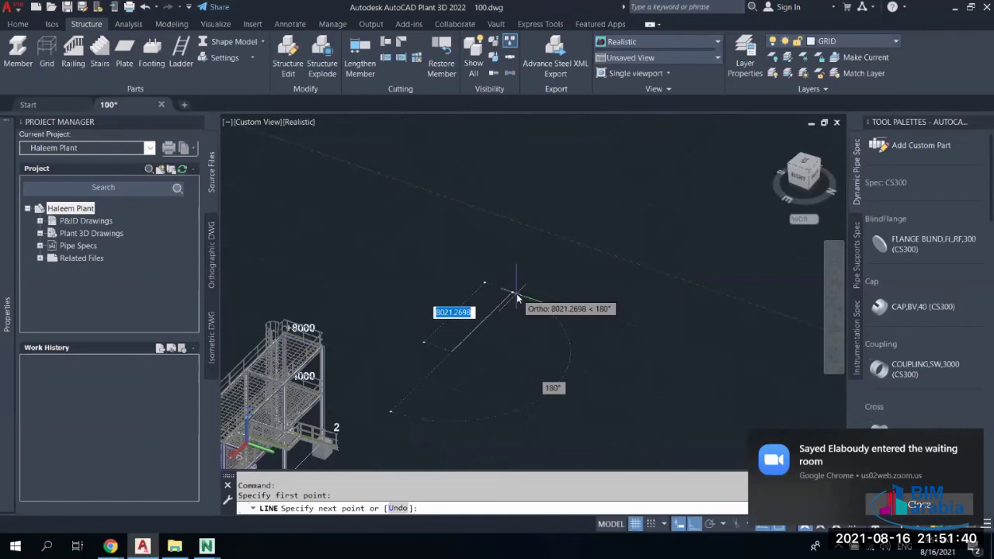
pyautogui.press('Escape')
pyautogui.press('Return')
pyautogui.click(554, 323)
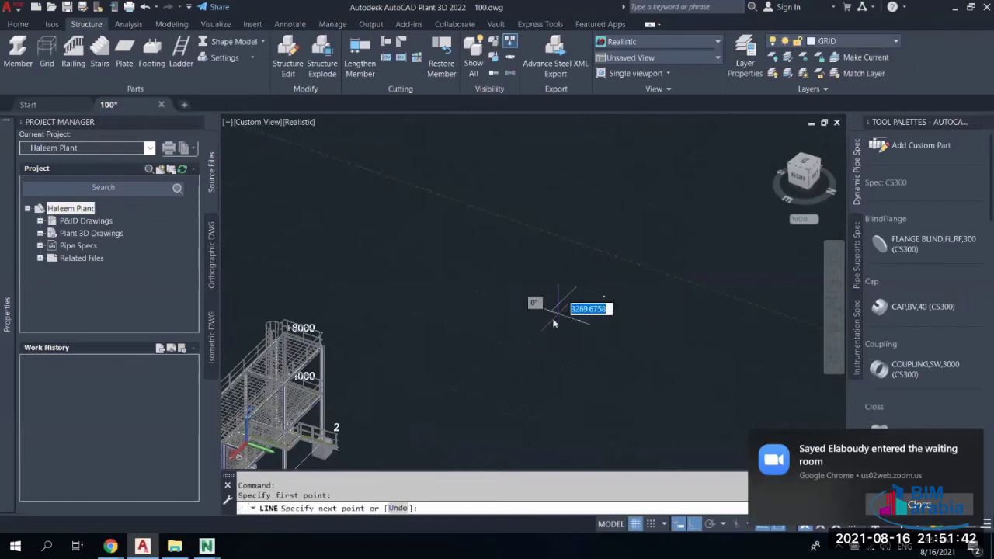
pyautogui.write('6800')
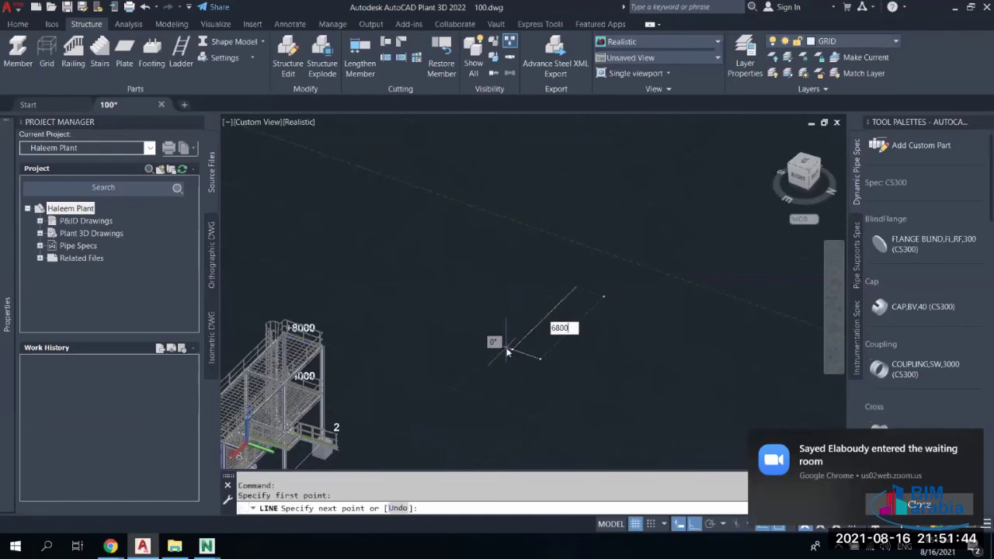
pyautogui.press('Return')
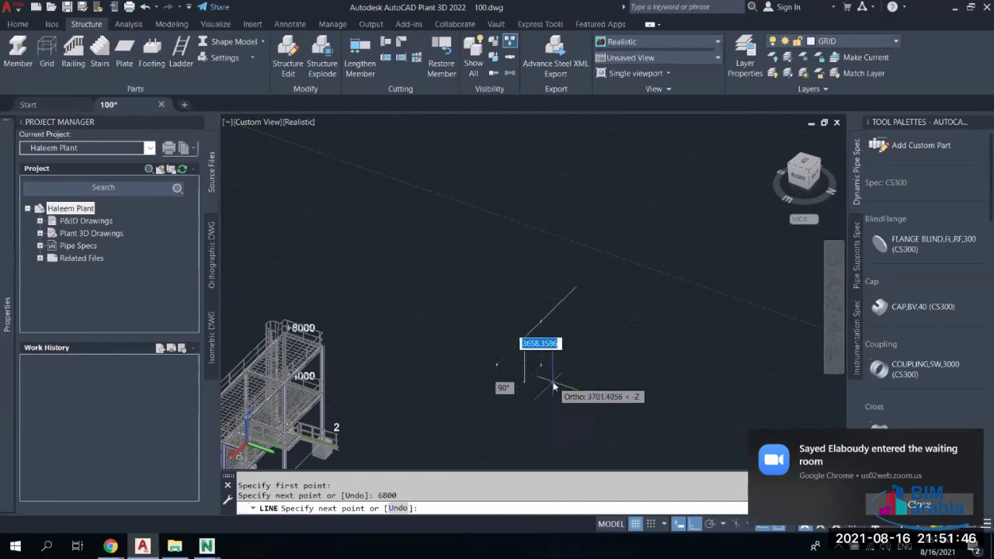
pyautogui.press('Escape')
pyautogui.press('Escape')
pyautogui.scroll(3, 572, 298)
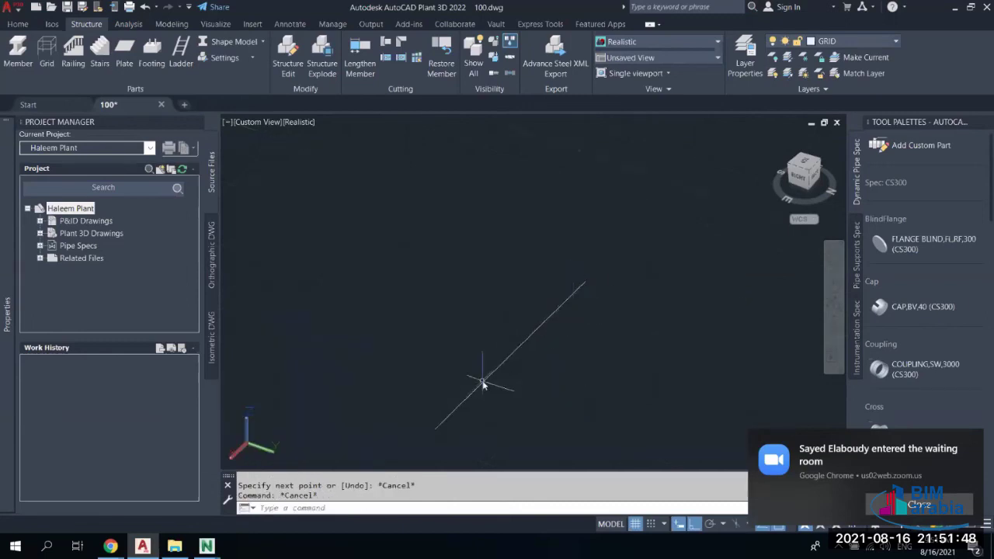
pyautogui.moveTo(484, 388); pyautogui.dragTo(456, 278, button='middle')
pyautogui.scroll(2, 456, 278)
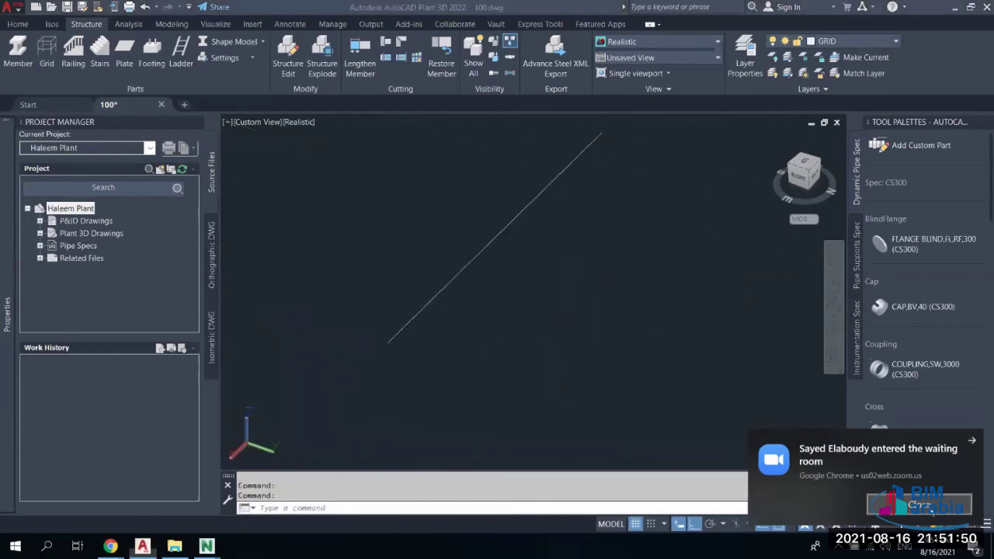
pyautogui.click(161, 51)
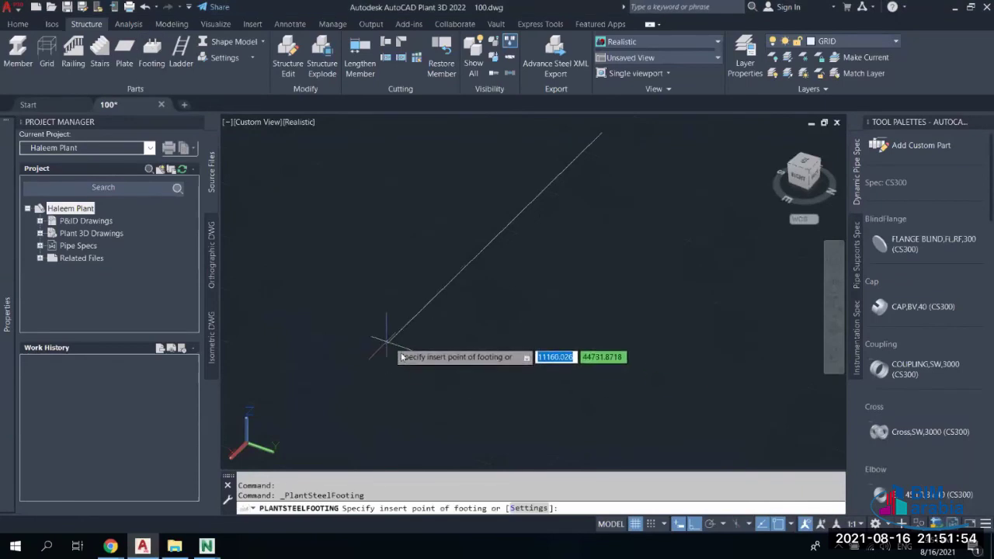
# Place a footing block near the lower end of the guide line
pyautogui.click(803, 524)
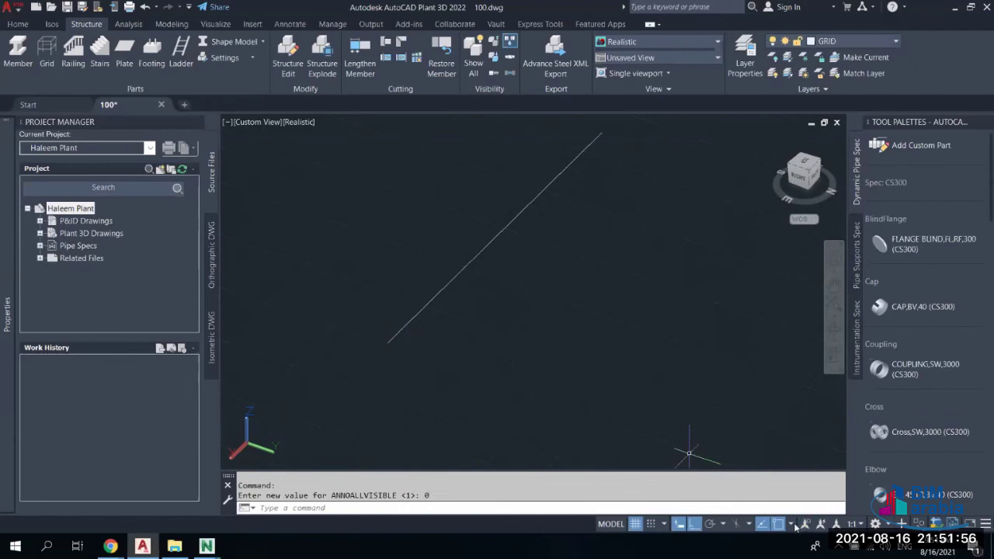
pyautogui.click(804, 525)
pyautogui.click(791, 525)
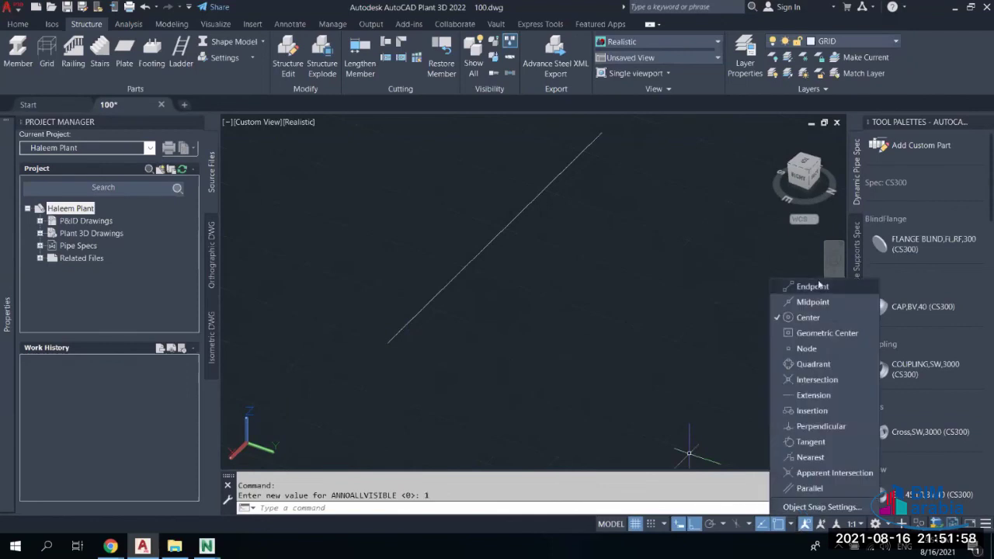
pyautogui.rightClick(712, 278)
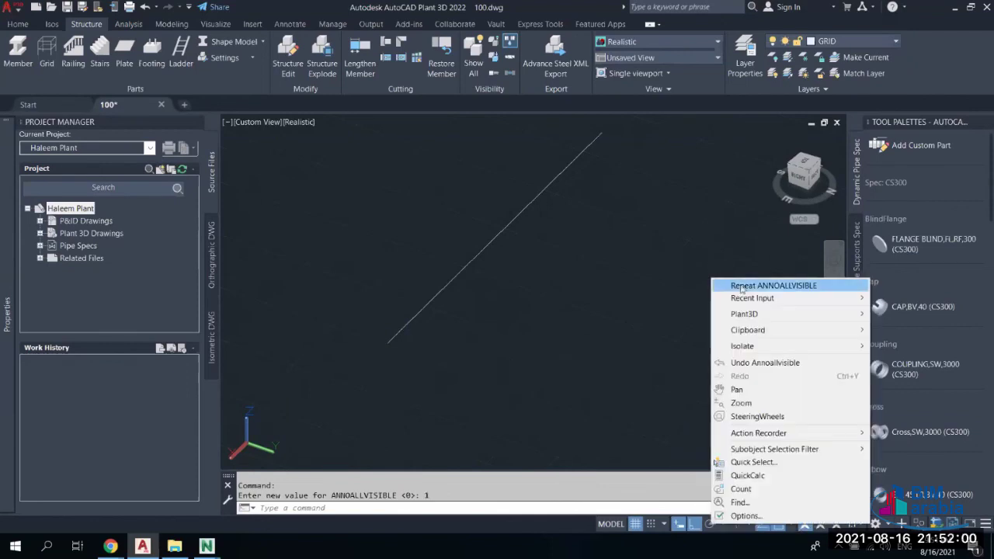
pyautogui.click(636, 277)
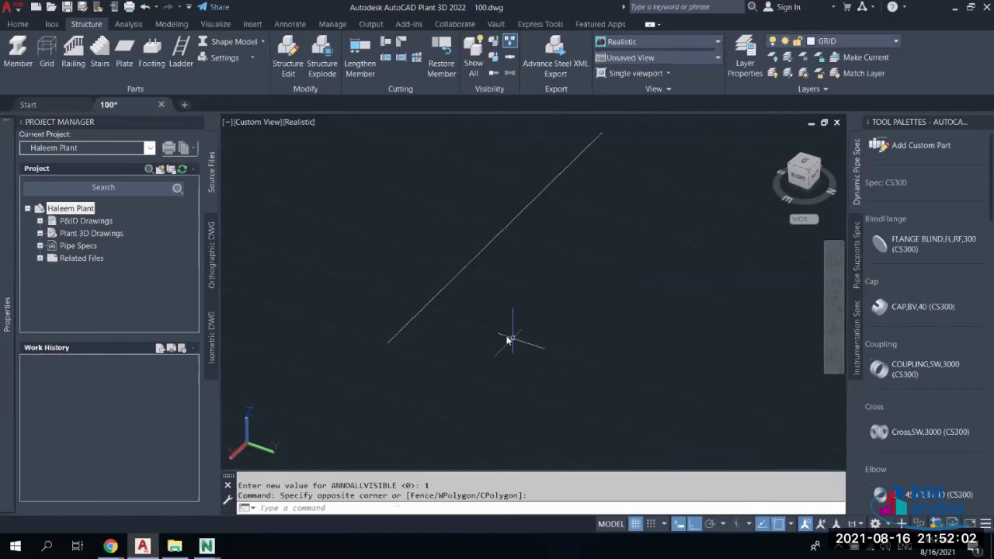
pyautogui.click(151, 54)
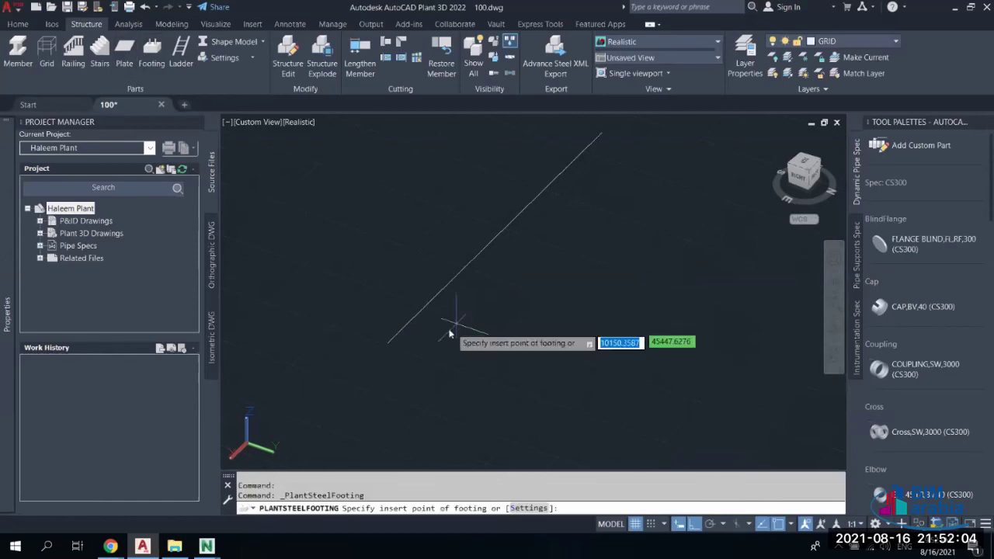
pyautogui.click(387, 342)
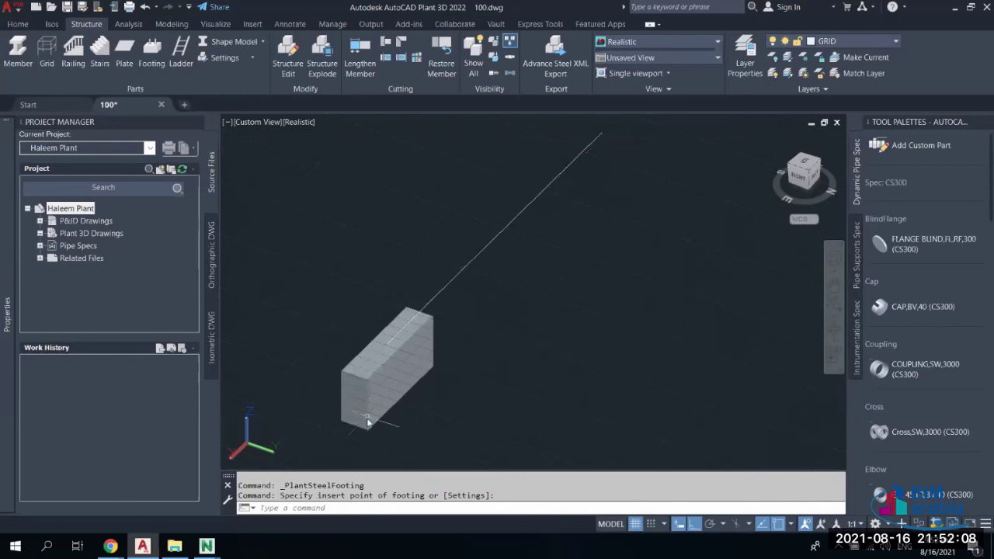
pyautogui.press('Escape')
# Rotate the footing block about its centre so it runs across the line
pyautogui.click(409, 378)
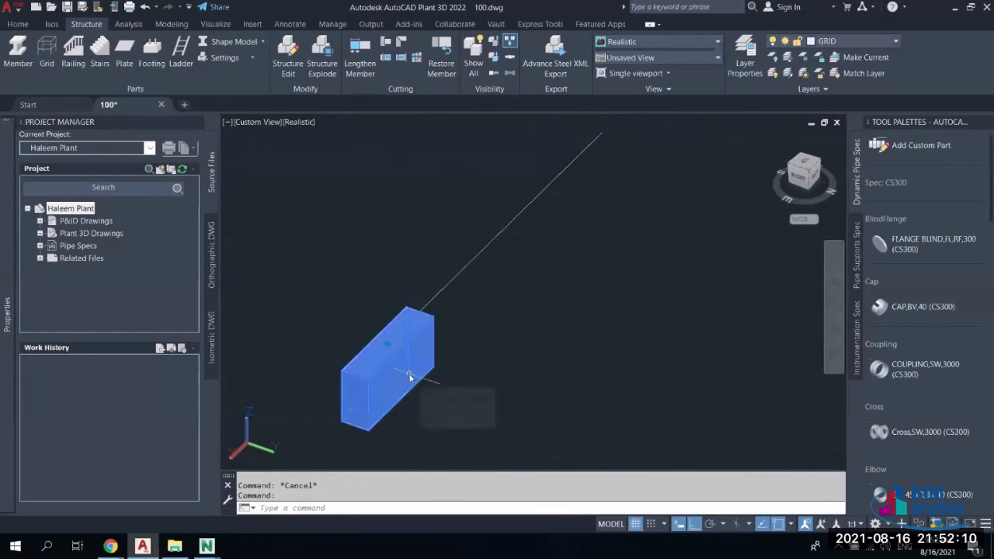
pyautogui.write('RO')
pyautogui.press('Return')
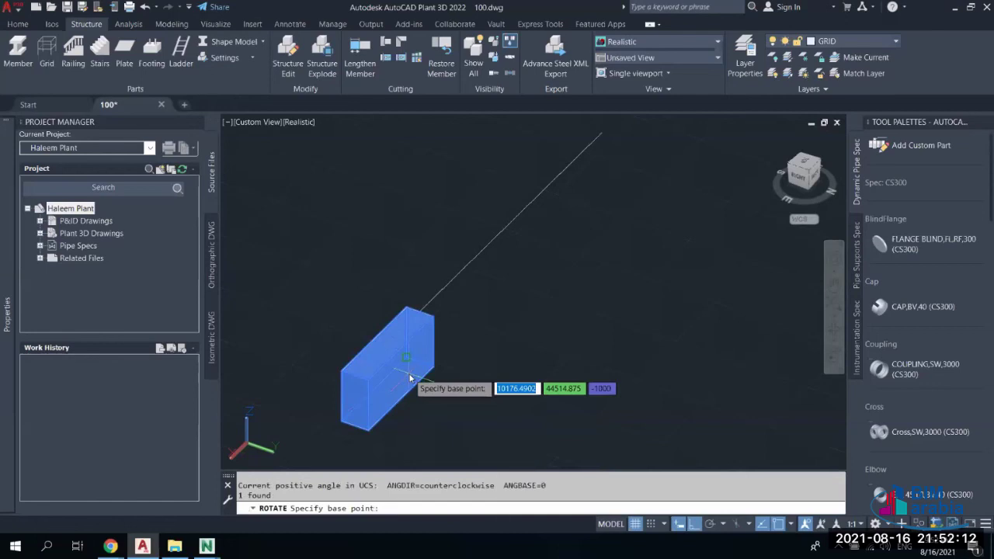
pyautogui.click(388, 379)
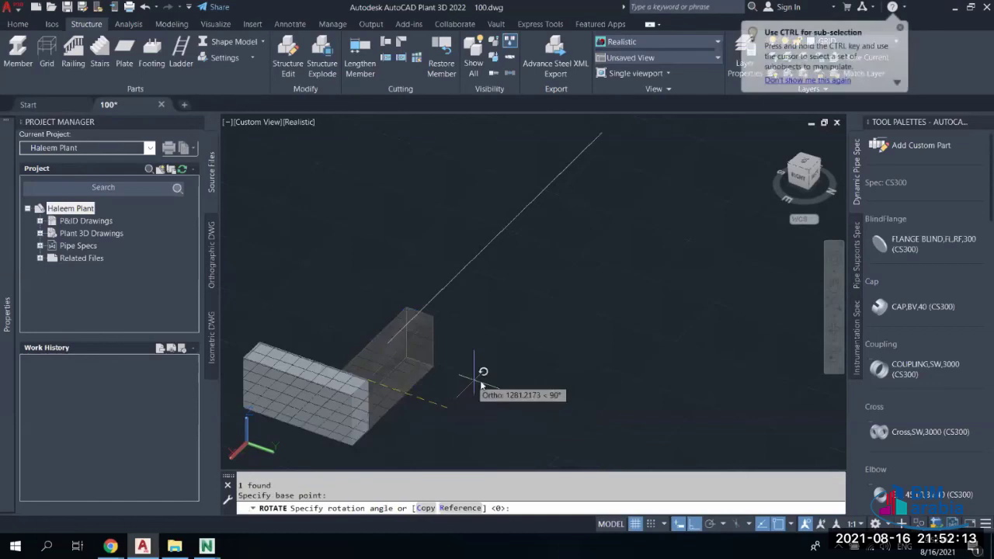
pyautogui.press('Escape')
# Grip-stretch the footing so it snaps onto the line's lower endpoint
pyautogui.moveTo(316, 390); pyautogui.dragTo(412, 398, button='middle')
pyautogui.click(410, 398)
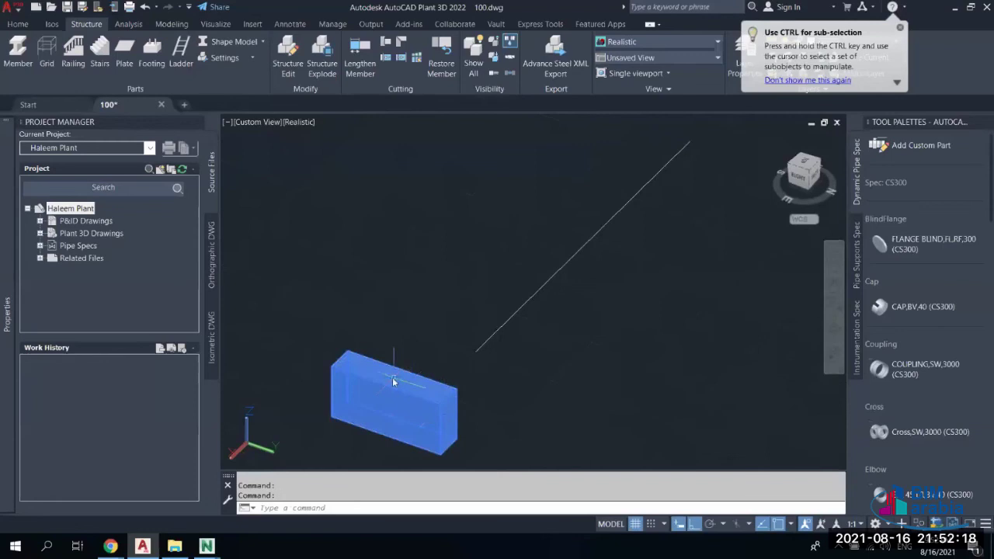
pyautogui.click(398, 380)
pyautogui.click(481, 349)
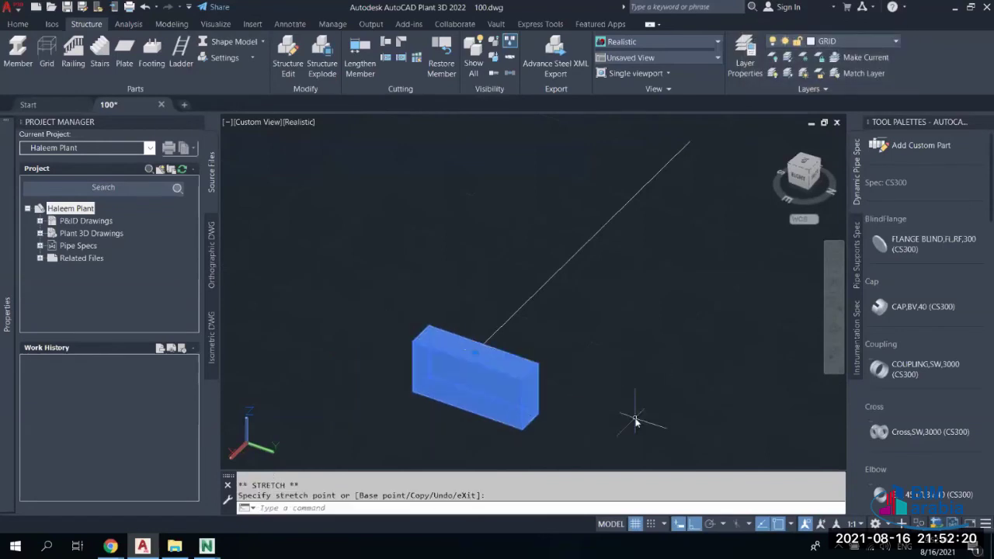
pyautogui.press('Escape')
pyautogui.press('Escape')
pyautogui.scroll(3, 524, 366)
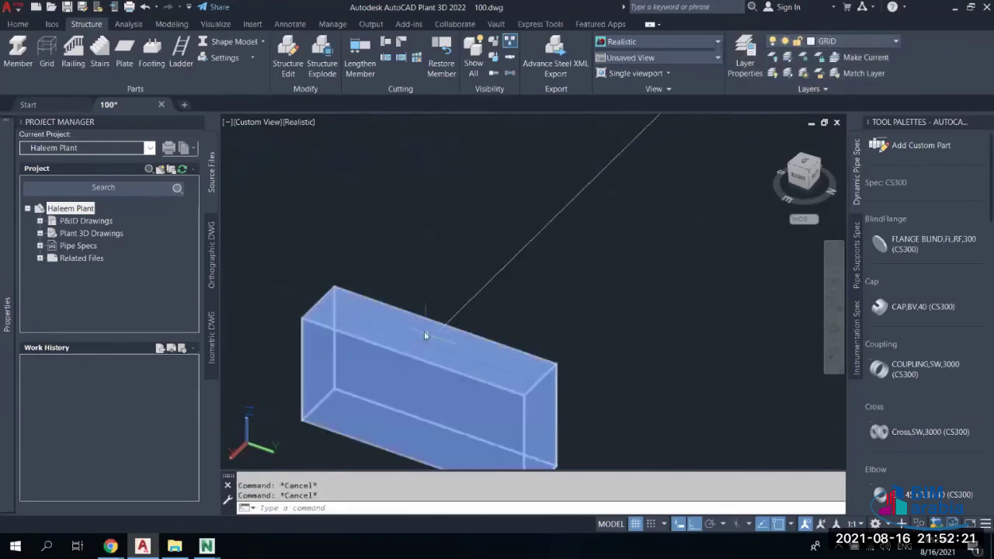
pyautogui.click(522, 388)
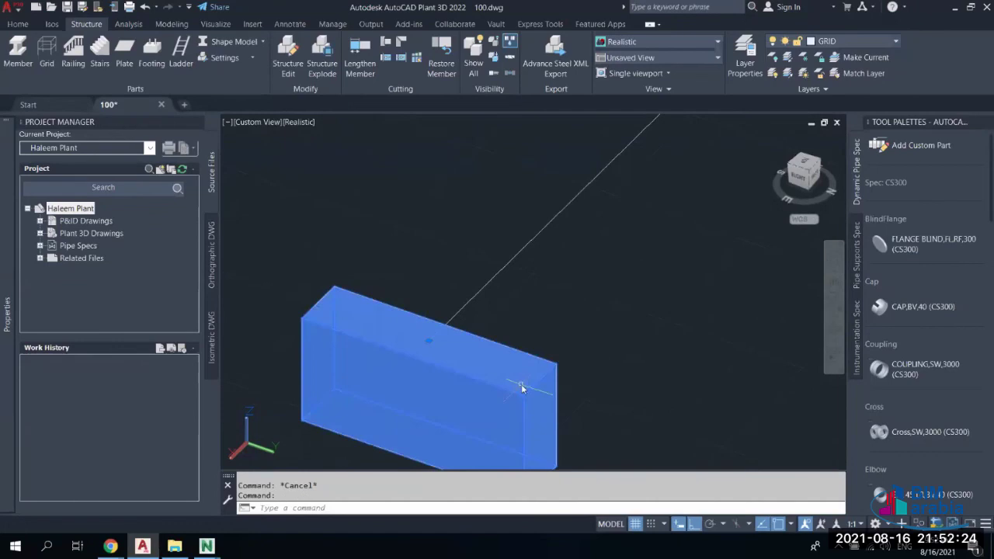
# Copy the footing block to the upper end of the guide line
pyautogui.write('co')
pyautogui.press('Return')
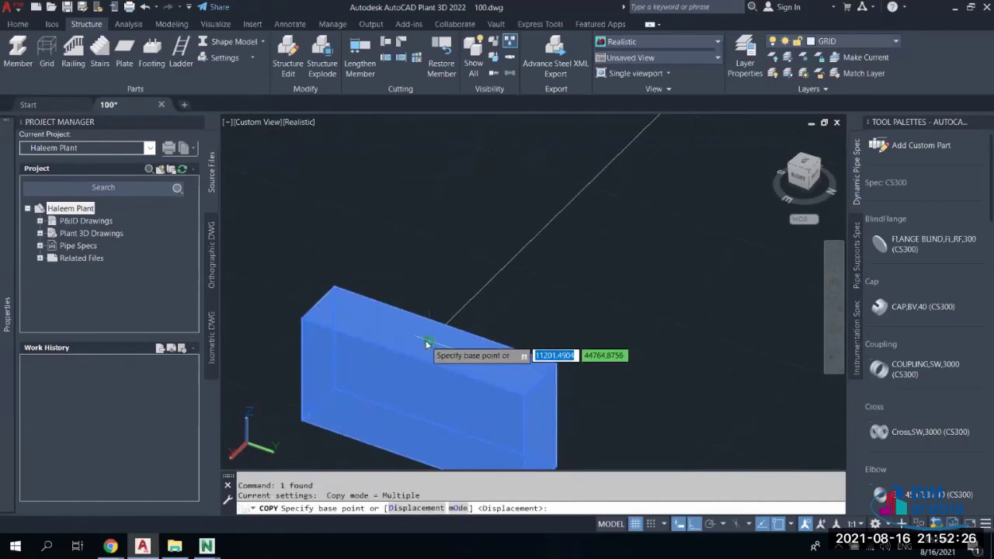
pyautogui.click(427, 344)
pyautogui.scroll(-3, 435, 342)
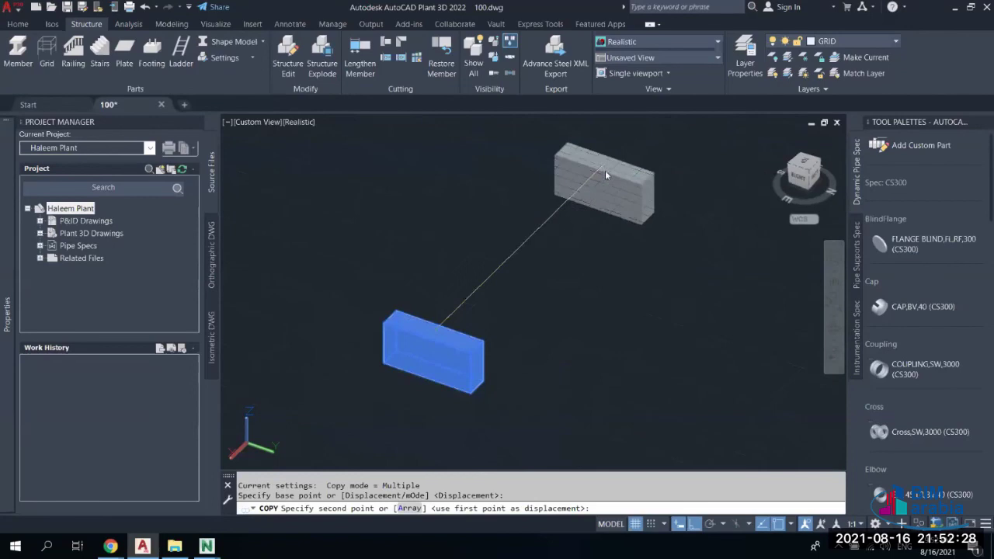
pyautogui.click(606, 174)
pyautogui.press('Escape')
pyautogui.scroll(-3, 644, 288)
# Check the connecting line and select the horizontal vessel
pyautogui.moveTo(544, 271); pyautogui.dragTo(584, 297, button='middle')
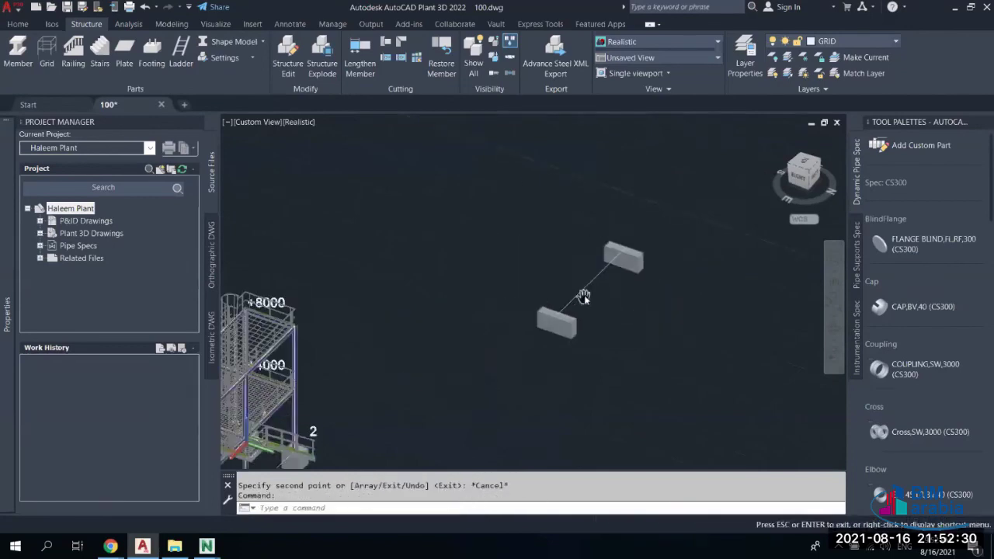
pyautogui.scroll(2, 584, 298)
pyautogui.click(584, 293)
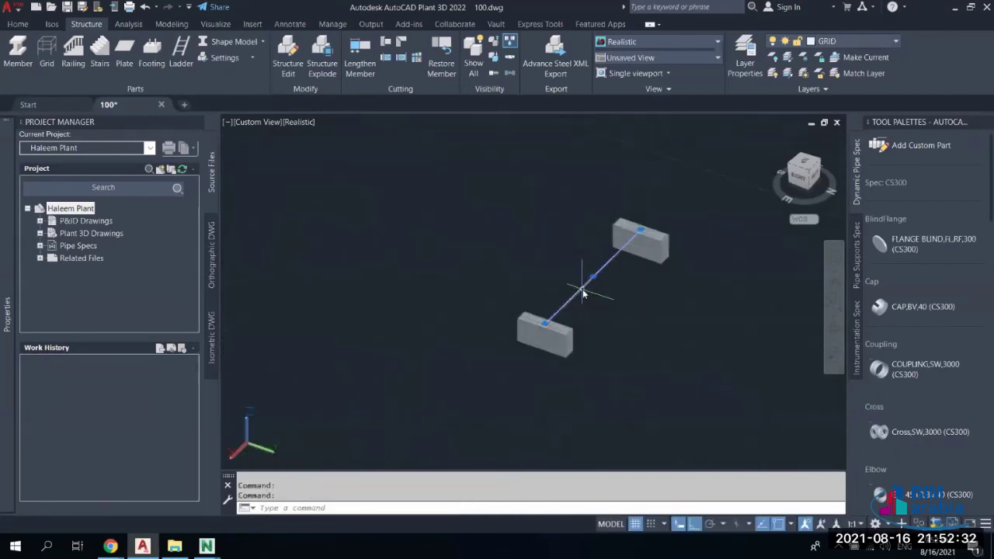
pyautogui.press('Escape')
pyautogui.scroll(-4, 584, 293)
pyautogui.scroll(2, 476, 304)
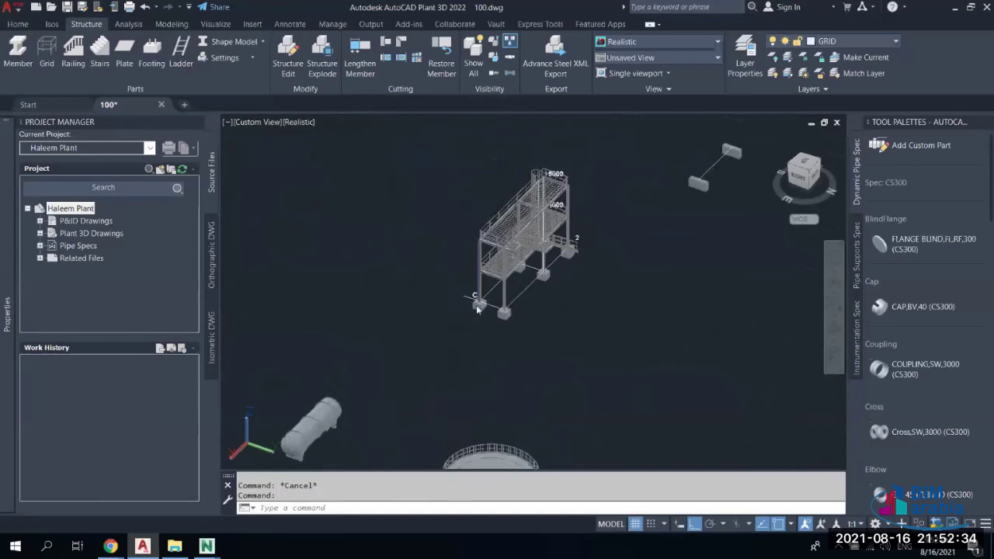
pyautogui.scroll(2, 476, 304)
pyautogui.click(355, 403)
pyautogui.scroll(3, 345, 428)
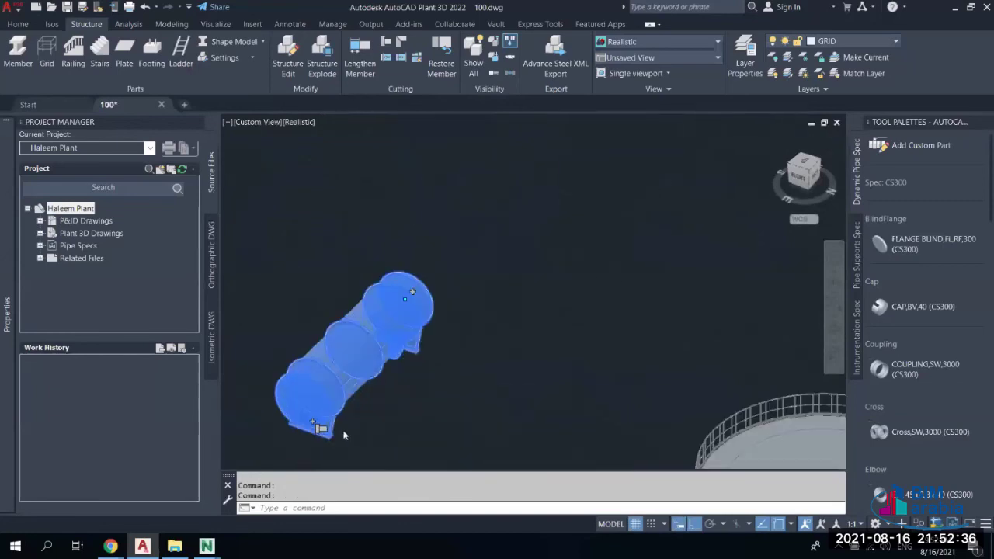
pyautogui.scroll(2, 320, 429)
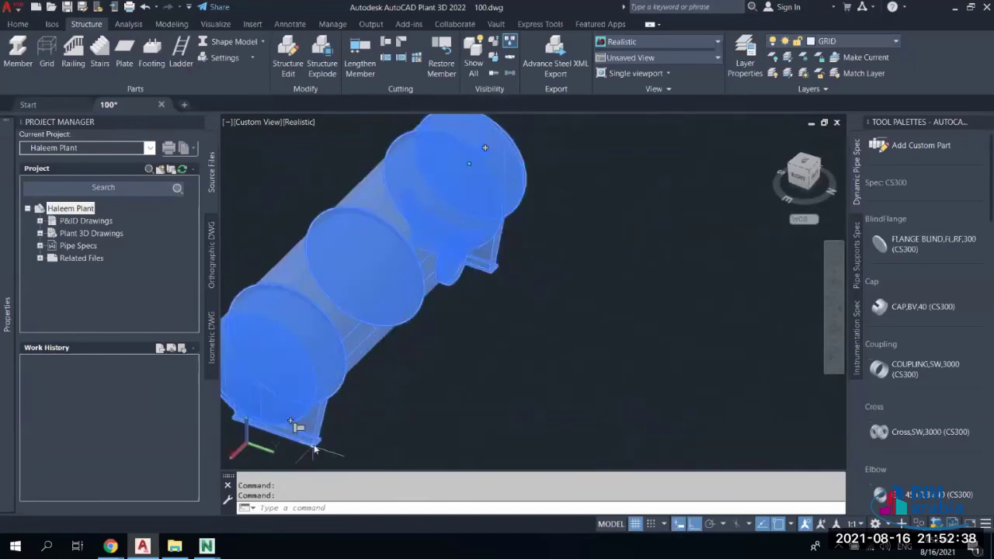
pyautogui.scroll(3, 376, 369)
pyautogui.moveTo(375, 370); pyautogui.dragTo(396, 400, button='middle')
# Move the vessel so its saddle corner lands on the footing corner
pyautogui.write('m')
pyautogui.press('Return')
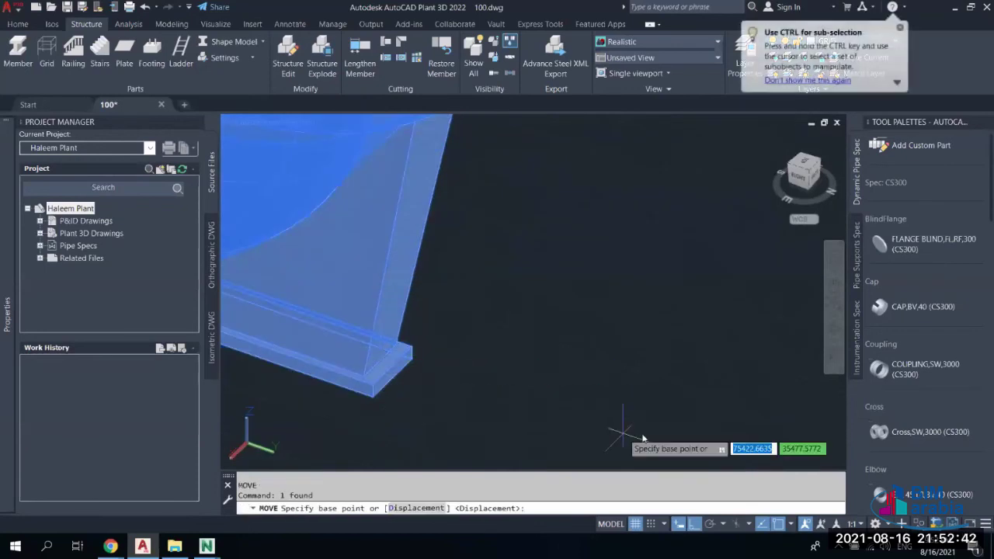
pyautogui.click(792, 524)
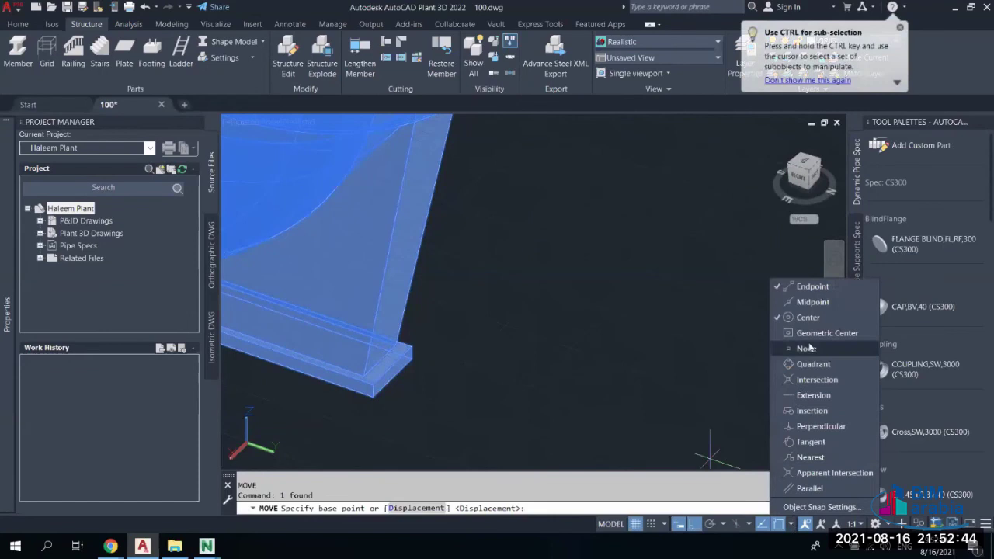
pyautogui.click(392, 374)
pyautogui.scroll(-6, 392, 375)
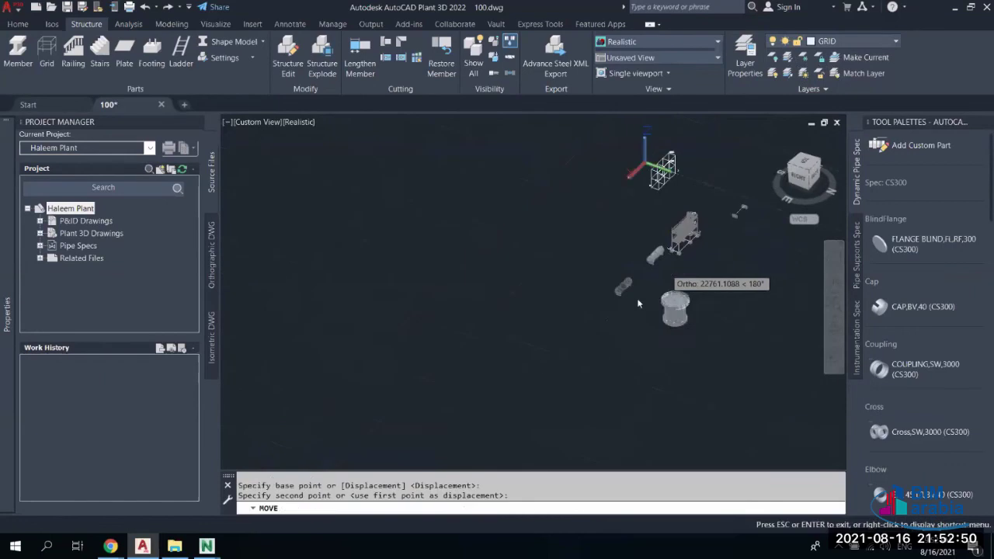
pyautogui.click(749, 210)
pyautogui.scroll(4, 749, 211)
pyautogui.scroll(3, 725, 221)
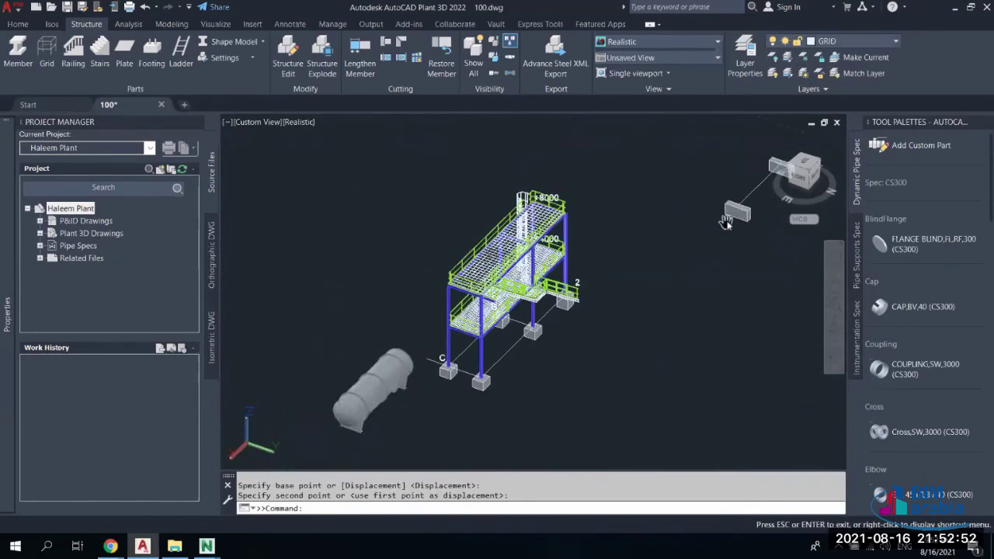
pyautogui.rightClick(722, 237)
pyautogui.click(742, 250)
pyautogui.scroll(5, 761, 206)
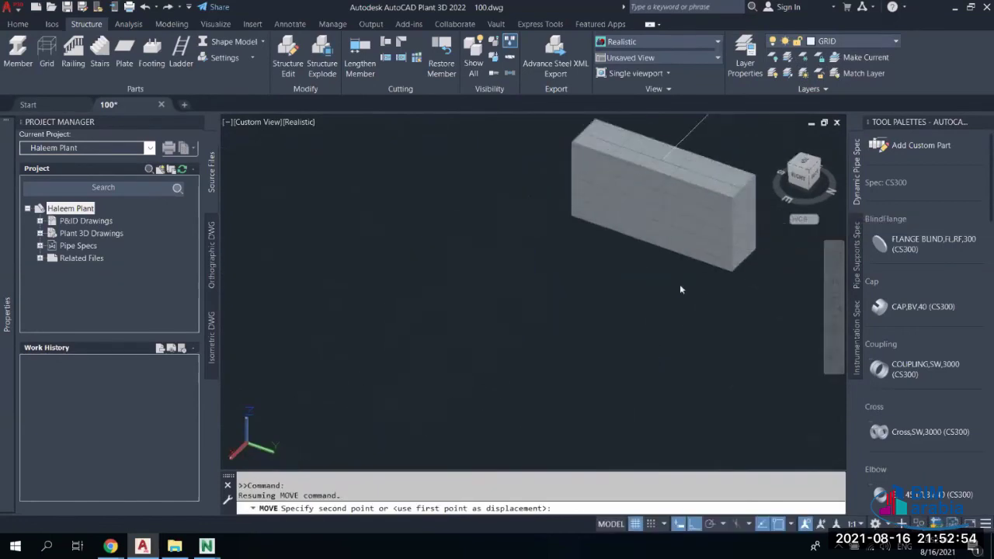
pyautogui.scroll(5, 564, 350)
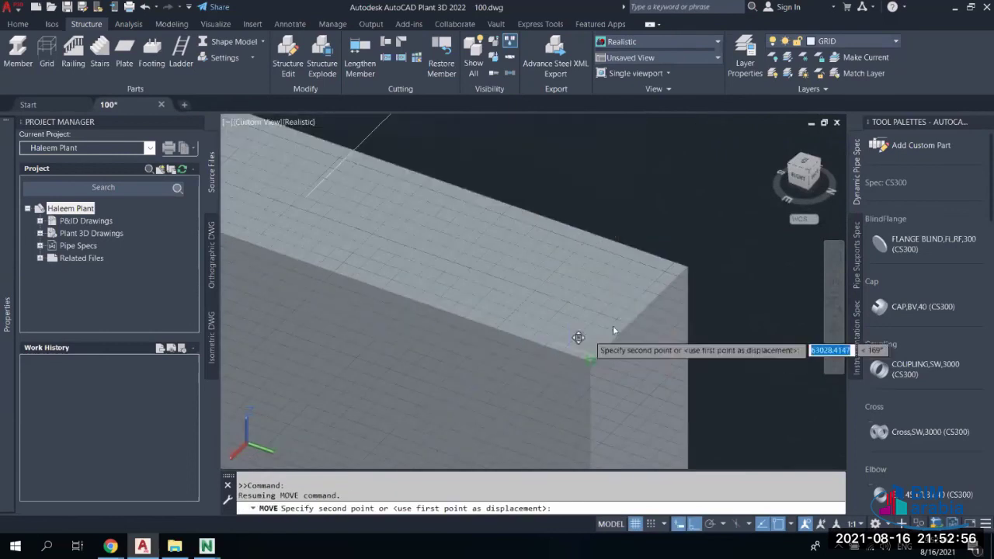
pyautogui.click(633, 324)
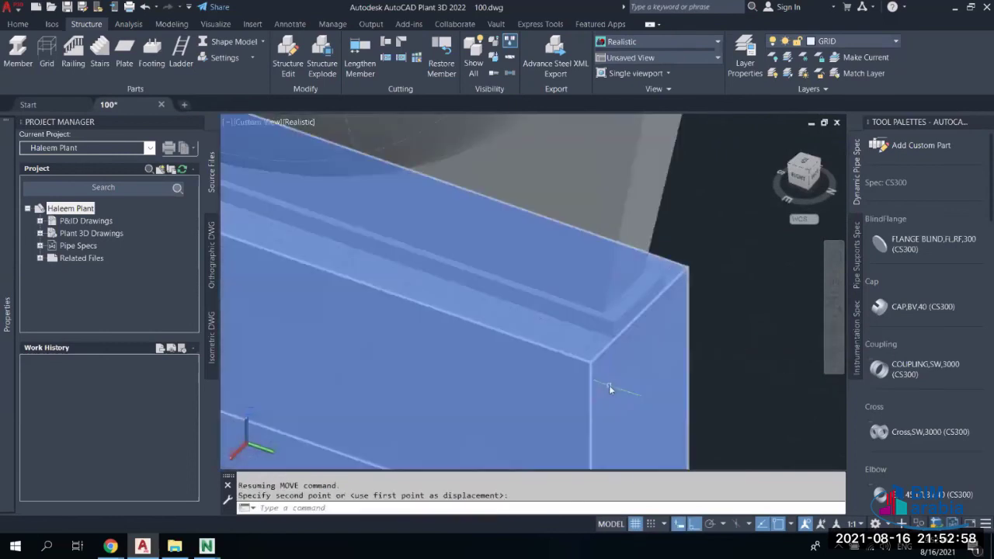
pyautogui.press('Escape')
# Move the vessel 100 units down with MOVE so it sits on its saddles
pyautogui.scroll(-5, 609, 385)
pyautogui.moveTo(609, 386); pyautogui.dragTo(394, 392)
pyautogui.press('Escape')
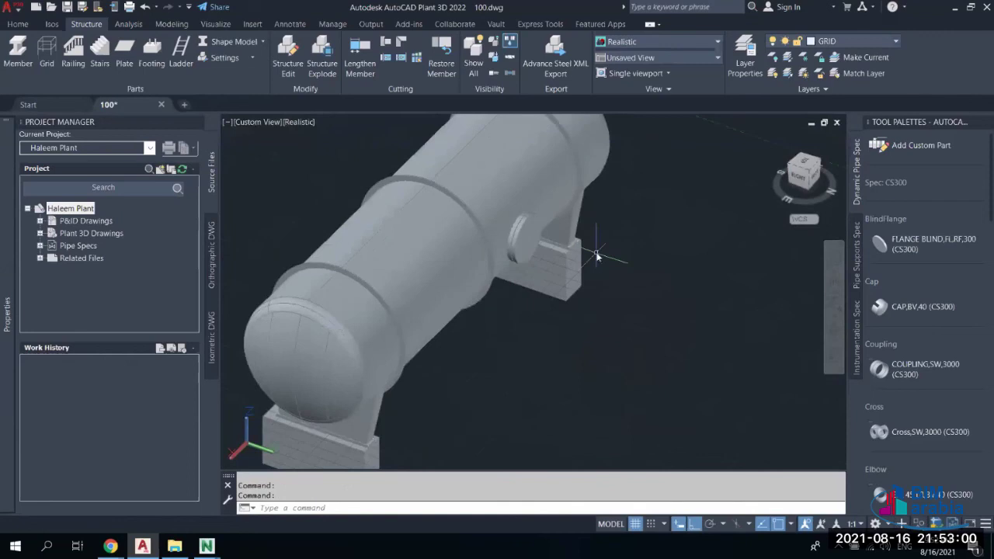
pyautogui.scroll(3, 657, 248)
pyautogui.scroll(-5, 477, 359)
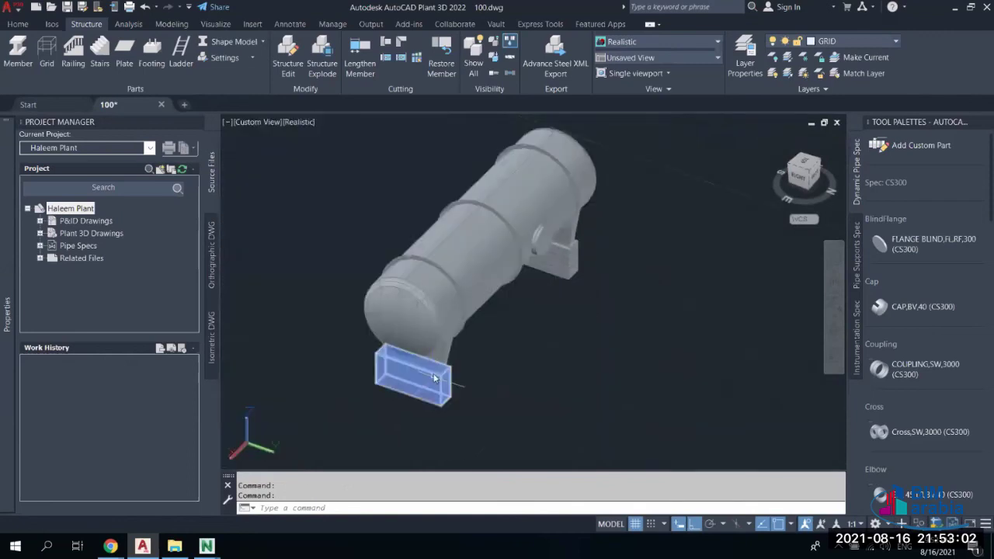
pyautogui.scroll(5, 460, 365)
pyautogui.moveTo(455, 380); pyautogui.dragTo(627, 308, button='middle')
pyautogui.press('Escape')
pyautogui.press('Escape')
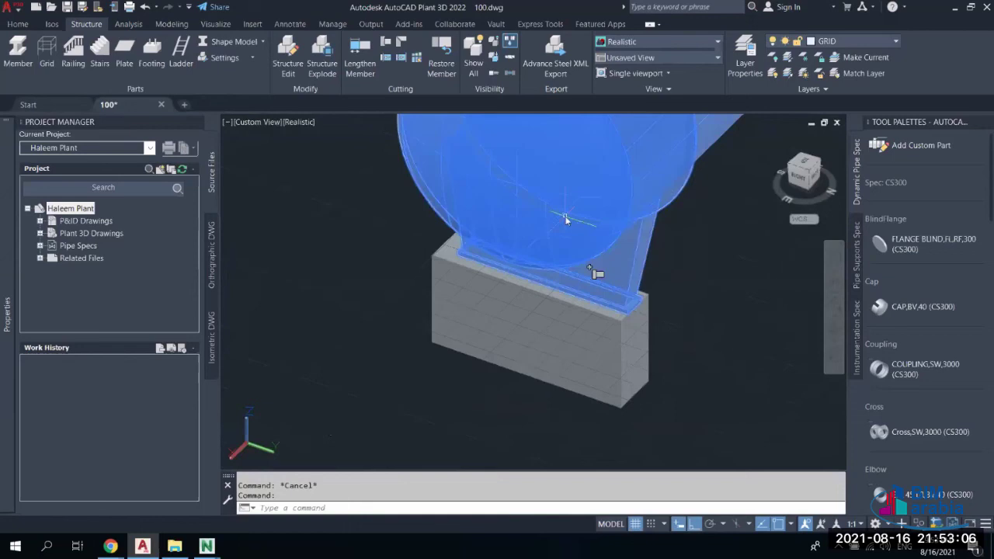
pyautogui.click(566, 220)
pyautogui.write('m')
pyautogui.press('Return')
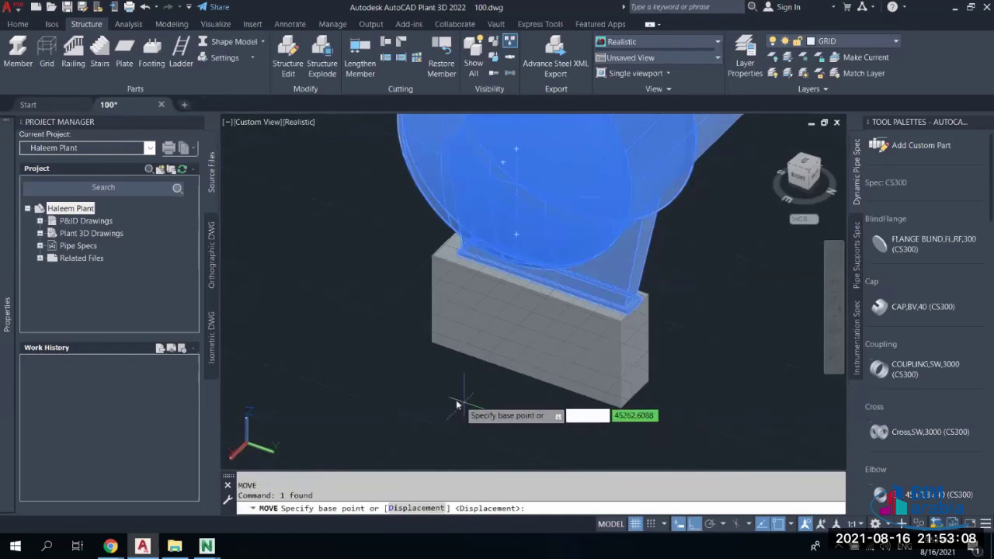
pyautogui.click(432, 390)
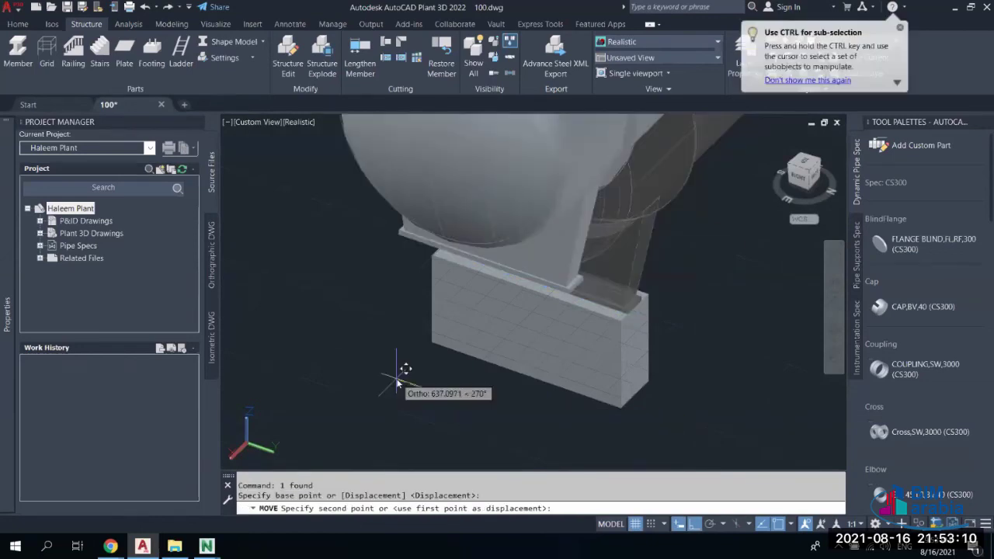
pyautogui.write('100')
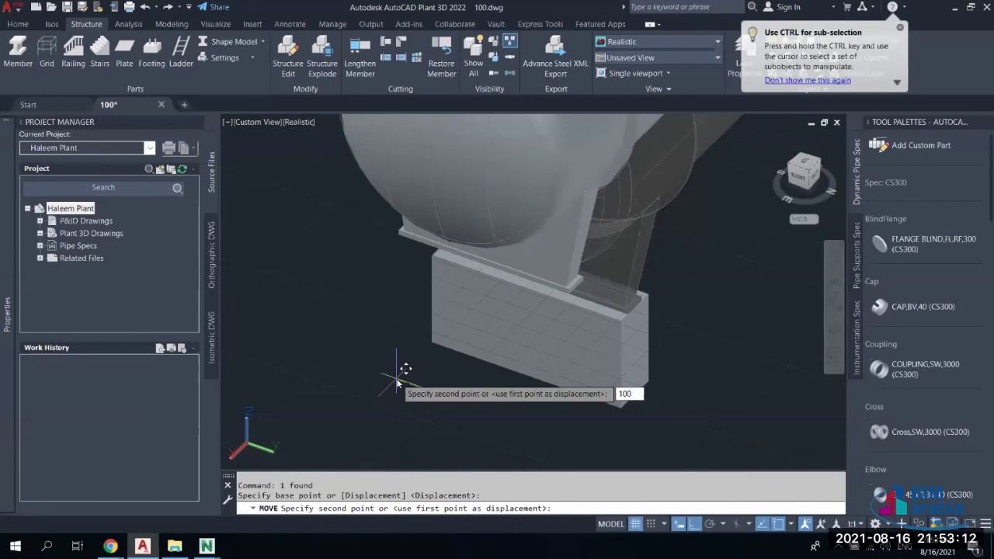
pyautogui.press('Return')
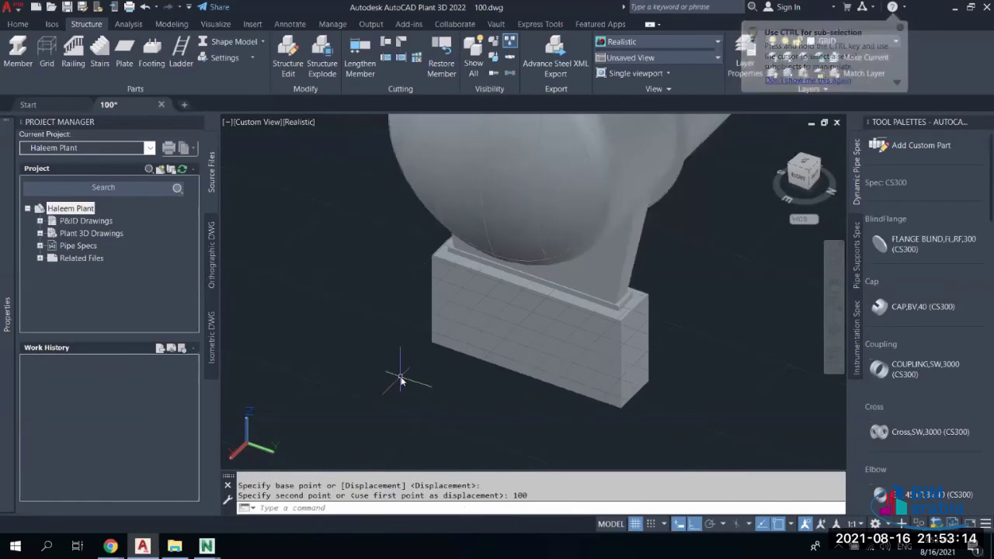
pyautogui.press('Escape')
# Orbit to view the model from the back and select the left saddle's base block
pyautogui.scroll(-5, 464, 339)
pyautogui.scroll(6, 509, 296)
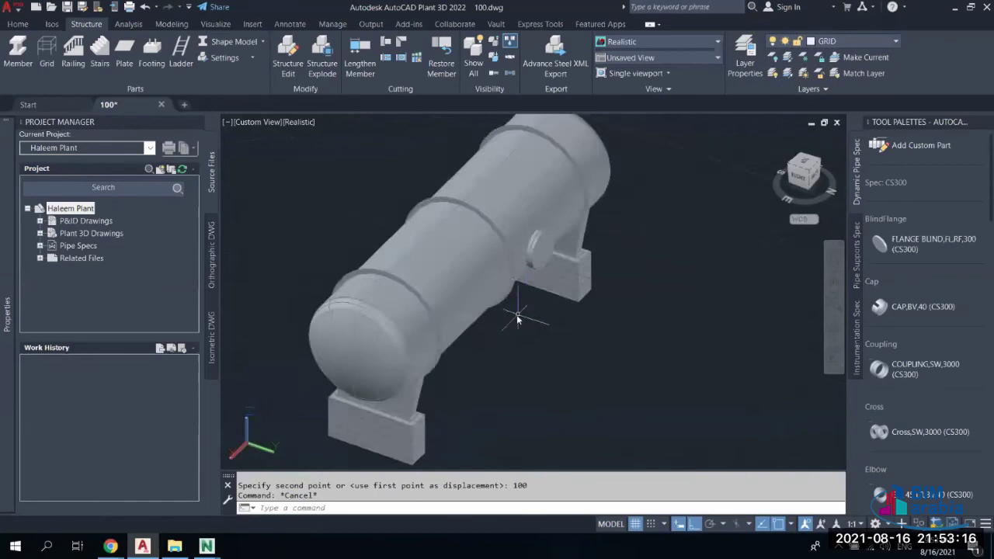
pyautogui.keyDown('shift'); pyautogui.moveTo(517, 311); pyautogui.dragTo(405, 350, button='middle'); pyautogui.keyUp('shift')
pyautogui.click(326, 370)
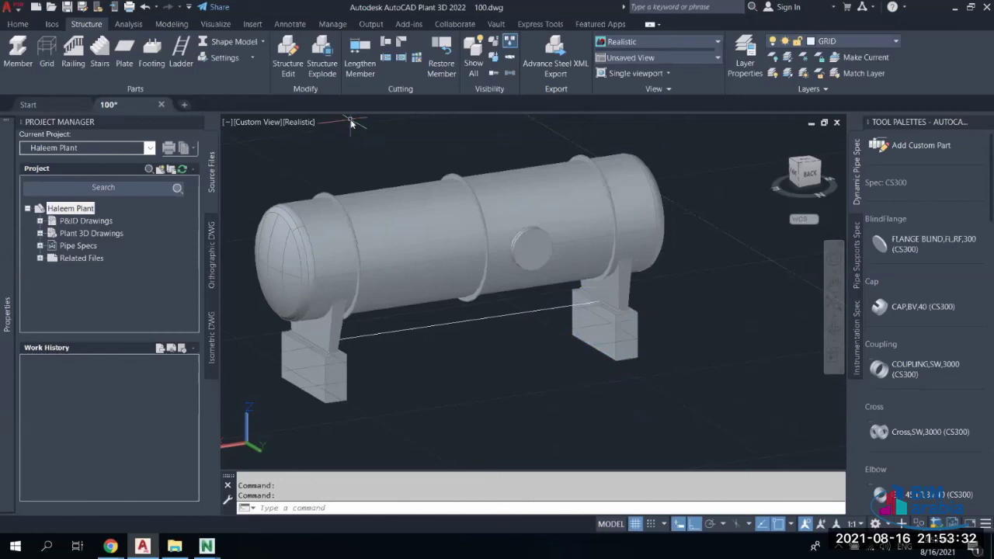
# Re-enter footing settings as length 2050, width 2000, depth 1000 in ASTM concrete
pyautogui.click(226, 58)
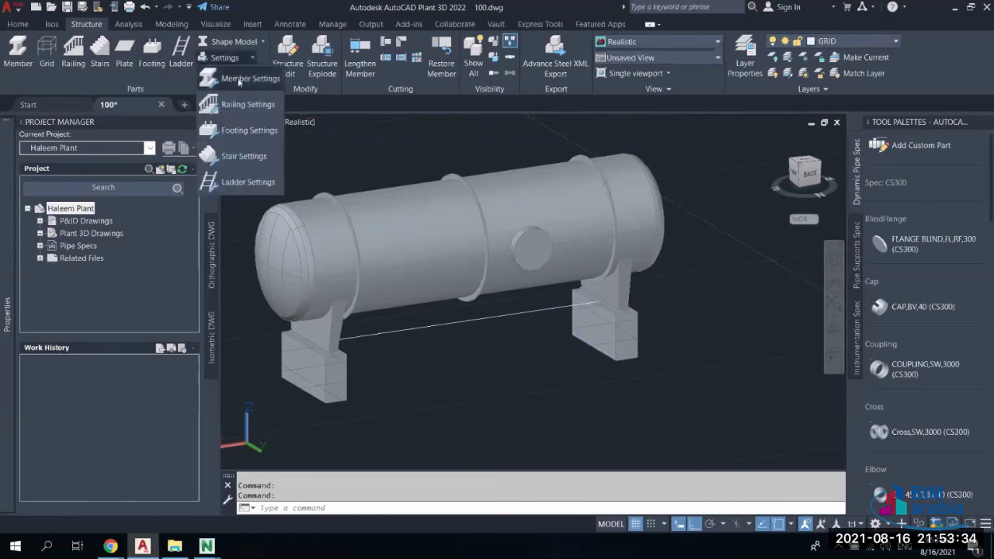
pyautogui.click(238, 130)
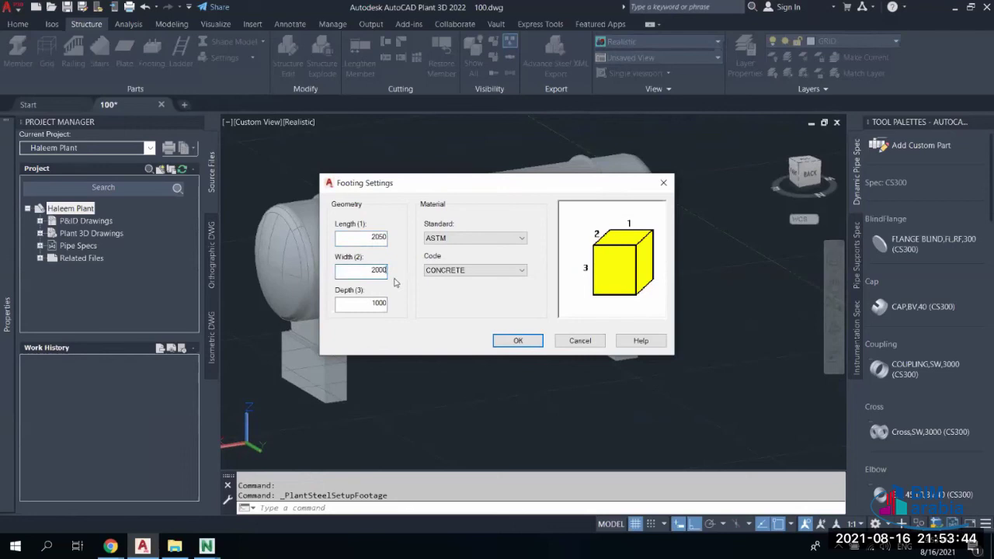
pyautogui.doubleClick(372, 302)
pyautogui.click(517, 340)
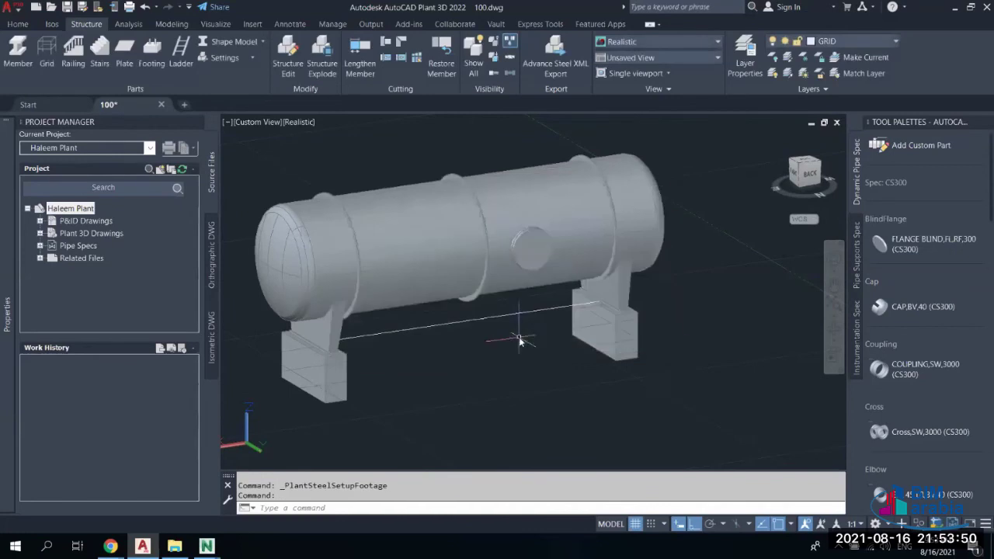
pyautogui.click(520, 398)
pyautogui.press('Escape')
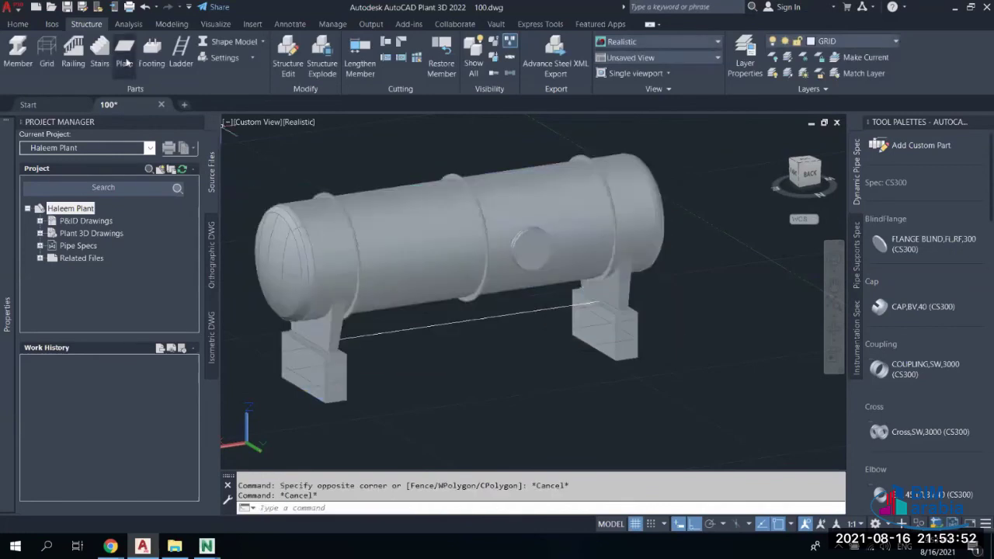
# Place a new concrete footing beside the horizontal vessel
pyautogui.click(151, 51)
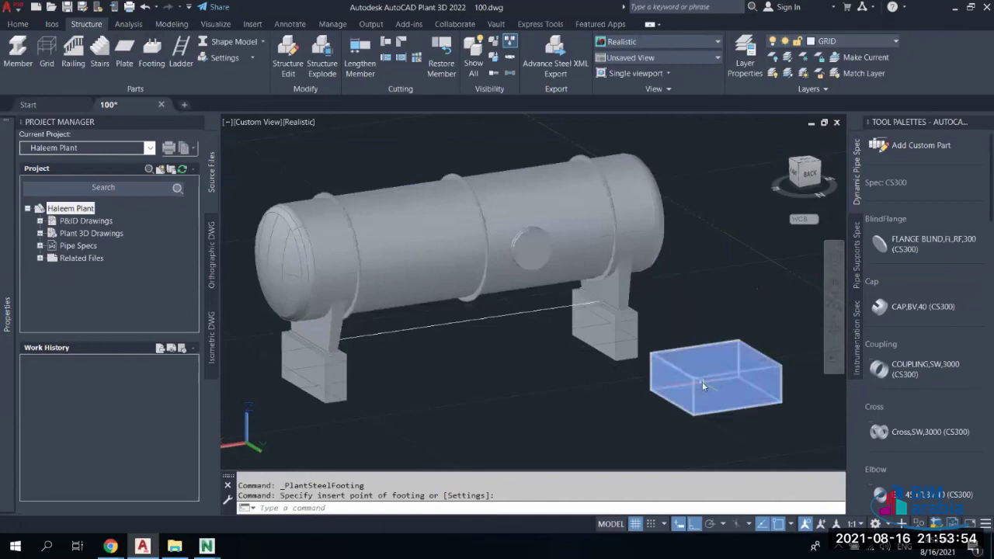
pyautogui.click(702, 382)
pyautogui.press('Escape')
pyautogui.keyDown('shift'); pyautogui.moveTo(699, 384); pyautogui.dragTo(599, 299, button='middle'); pyautogui.keyUp('shift')
pyautogui.scroll(-5, 572, 349)
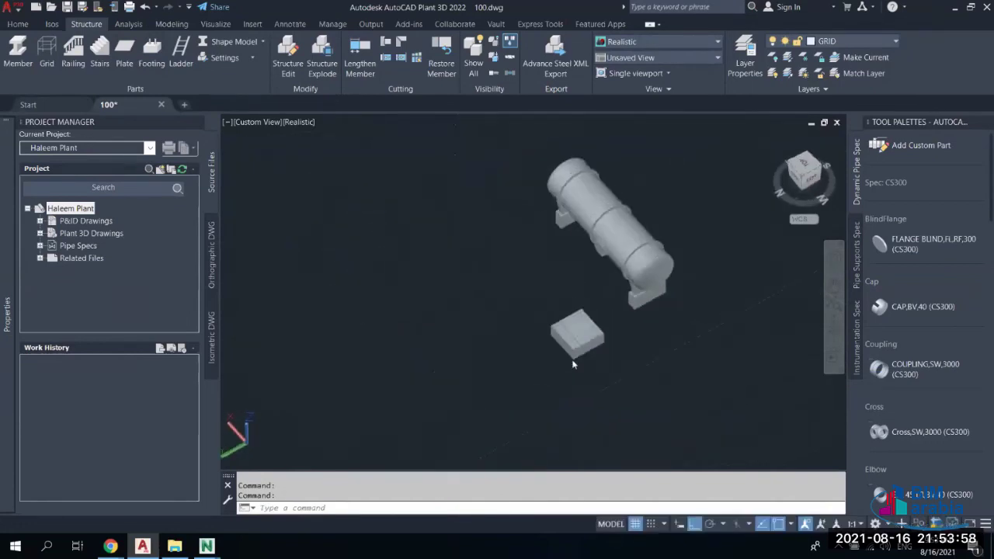
pyautogui.scroll(5, 573, 364)
# Move the footing with M, from its lower edge to beneath the vessel's saddle
pyautogui.click(580, 320)
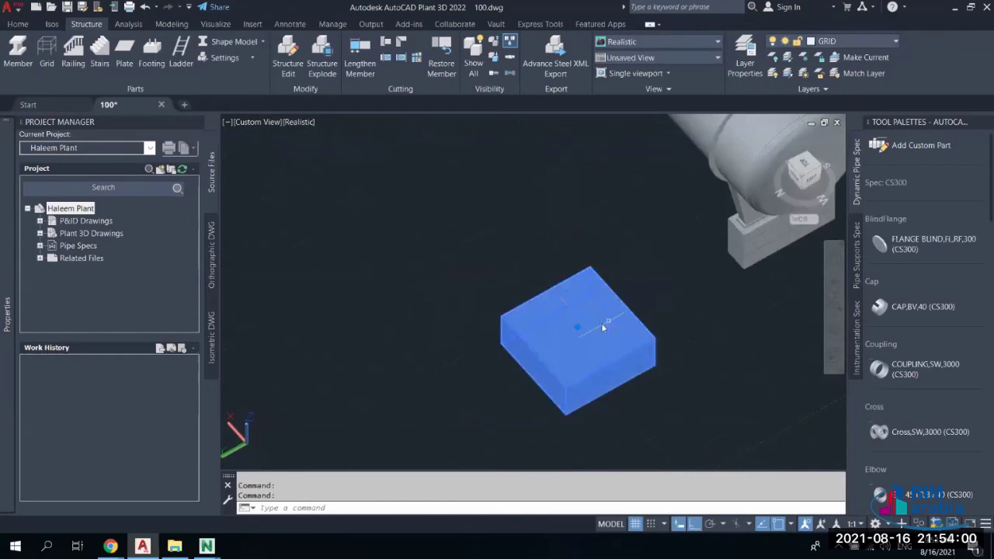
pyautogui.click(577, 327)
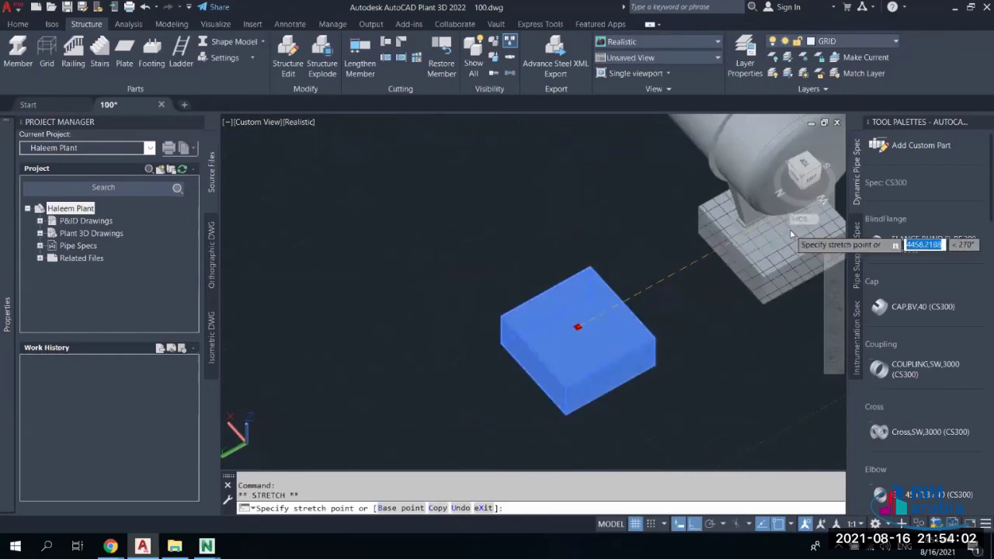
pyautogui.press('Escape')
pyautogui.press('Escape')
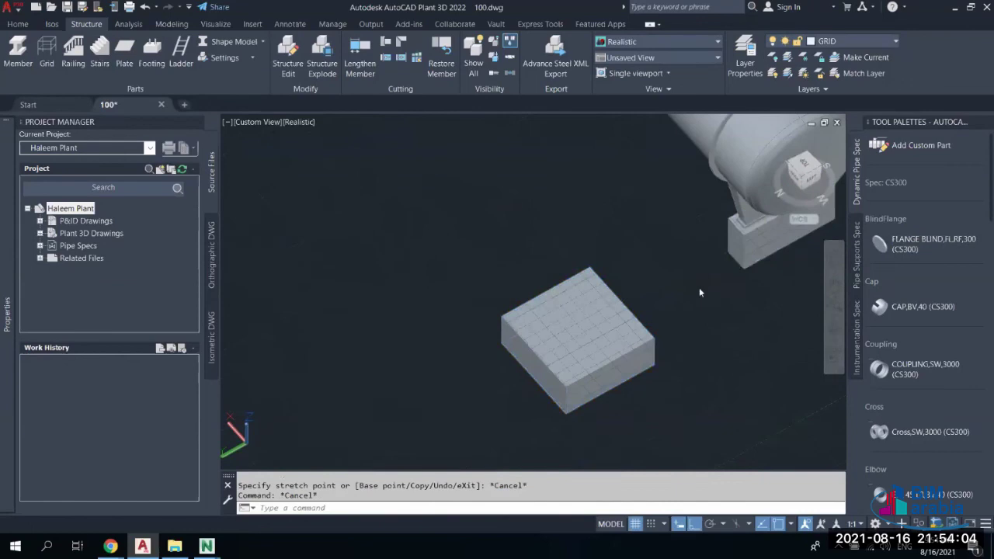
pyautogui.scroll(3, 683, 299)
pyautogui.click(510, 355)
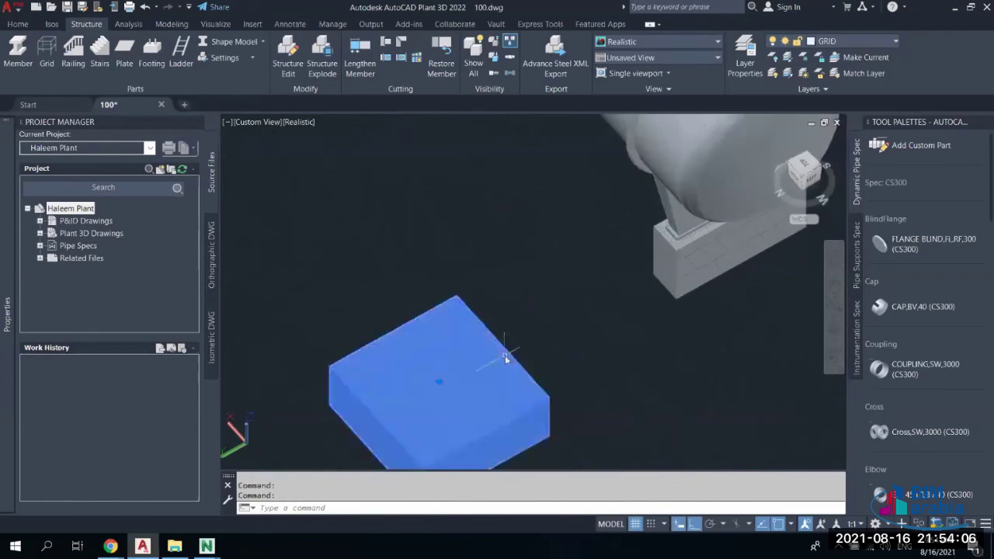
pyautogui.write('m')
pyautogui.press('Return')
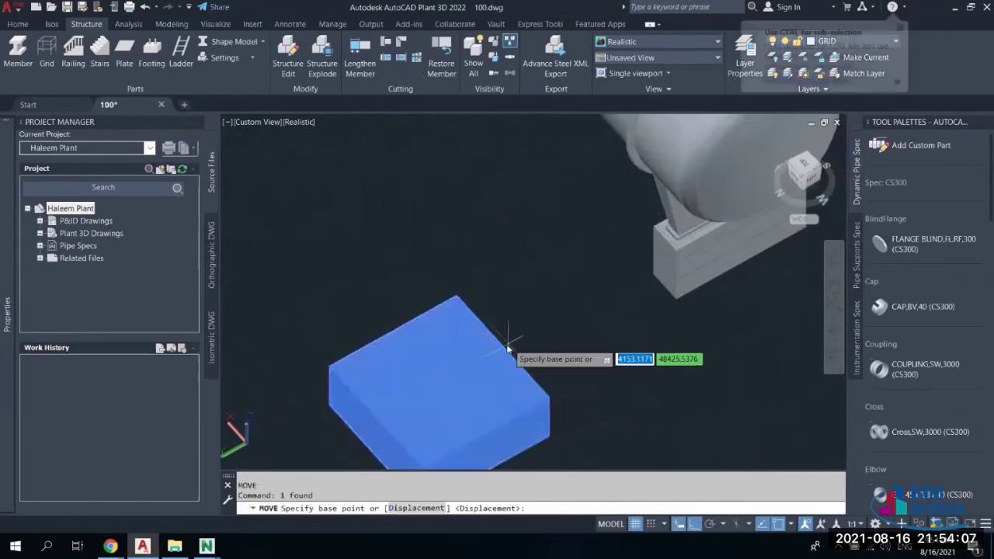
pyautogui.click(378, 418)
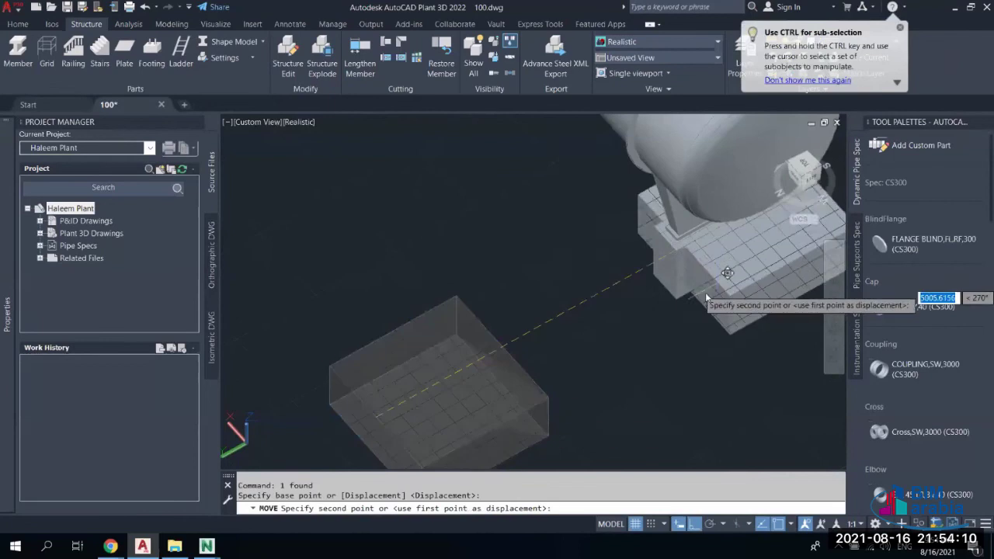
pyautogui.click(663, 293)
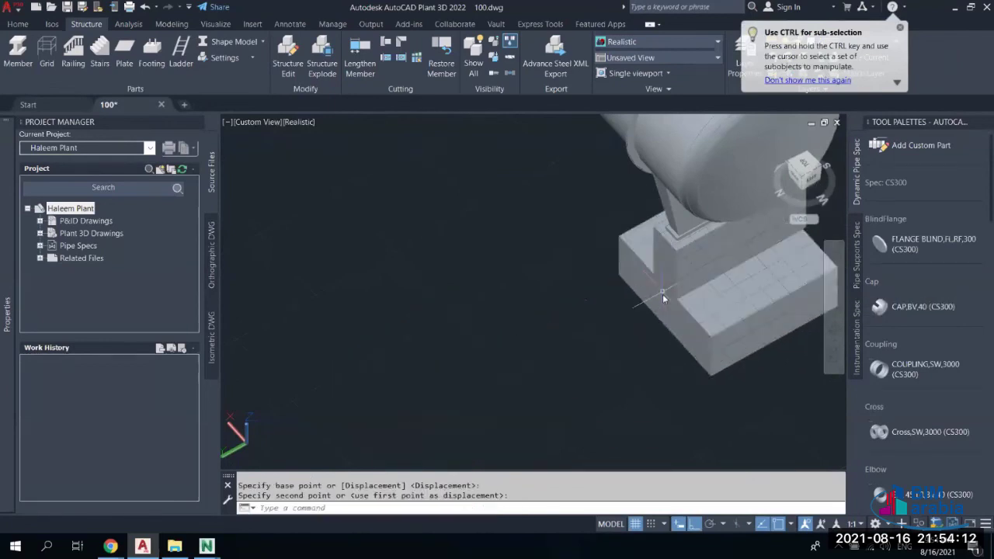
pyautogui.press('Escape')
pyautogui.scroll(-5, 651, 352)
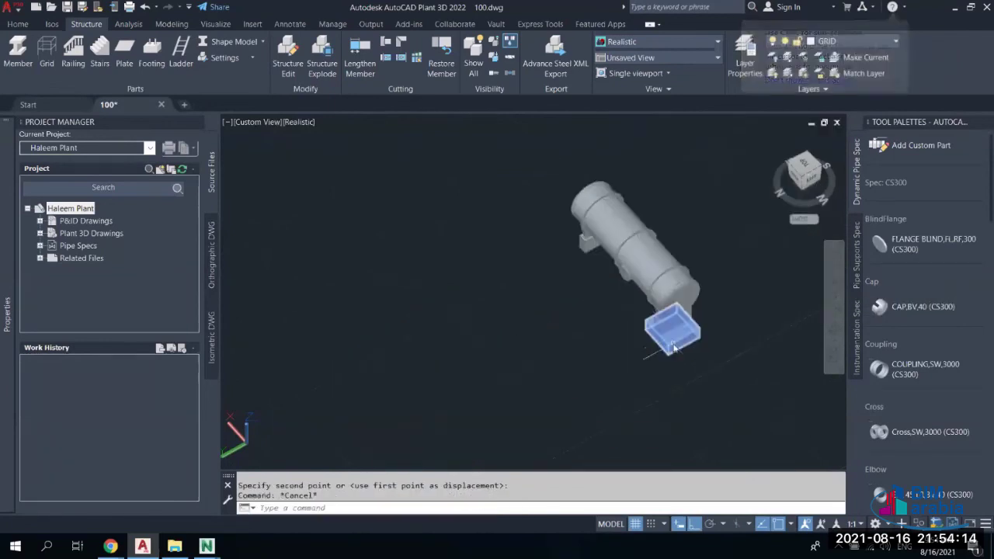
# Copy the footing 6800 along with CO so it sits under the other saddle
pyautogui.keyDown('shift'); pyautogui.moveTo(673, 342); pyautogui.dragTo(754, 324, button='middle'); pyautogui.keyUp('shift')
pyautogui.scroll(5, 691, 297)
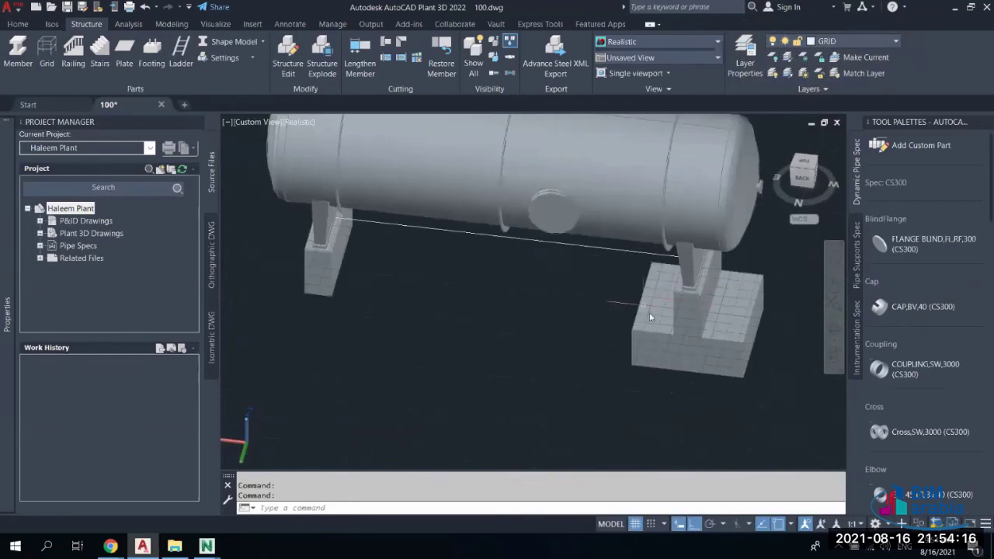
pyautogui.scroll(5, 660, 322)
pyautogui.scroll(-4, 673, 354)
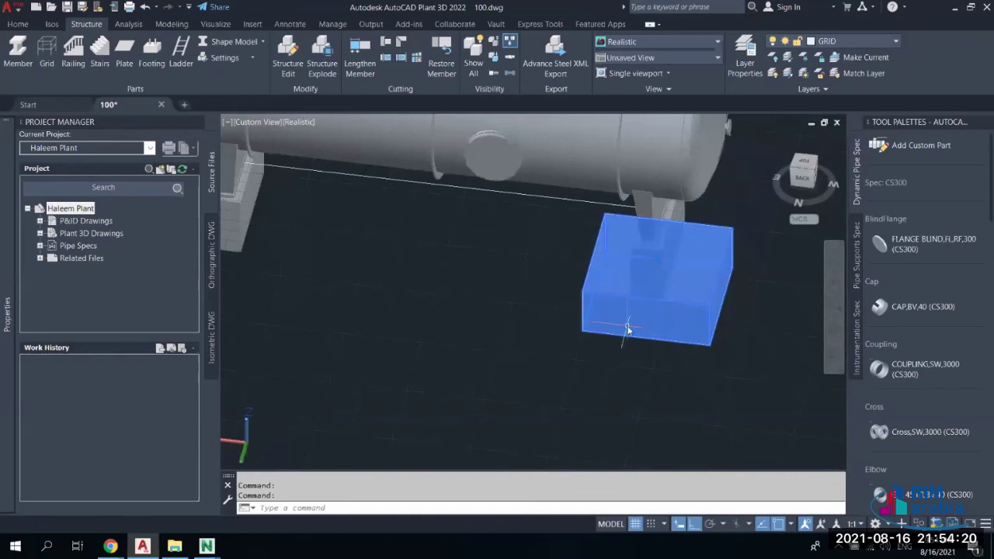
pyautogui.write('CO')
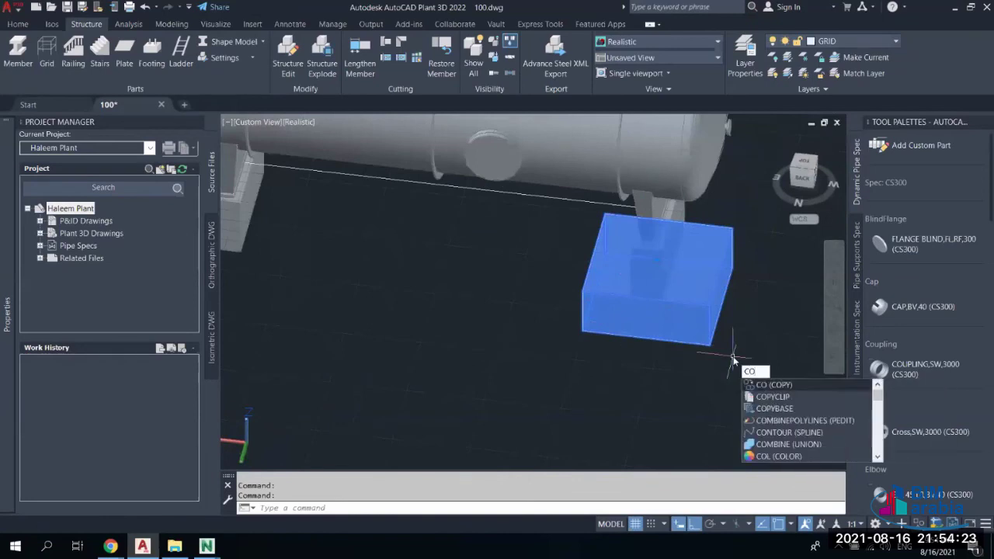
pyautogui.press('Return')
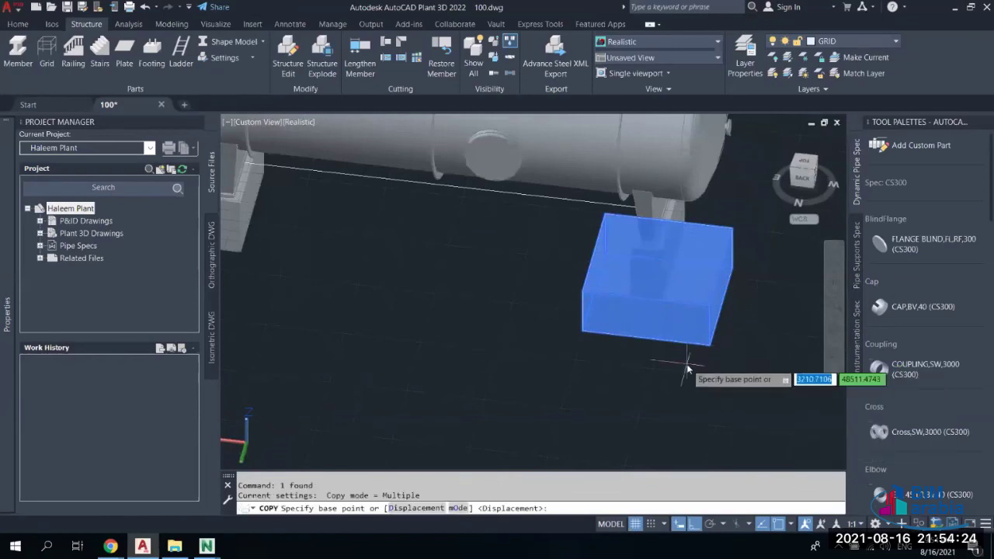
pyautogui.moveTo(651, 372); pyautogui.dragTo(711, 280, button='middle')
pyautogui.scroll(-3, 691, 288)
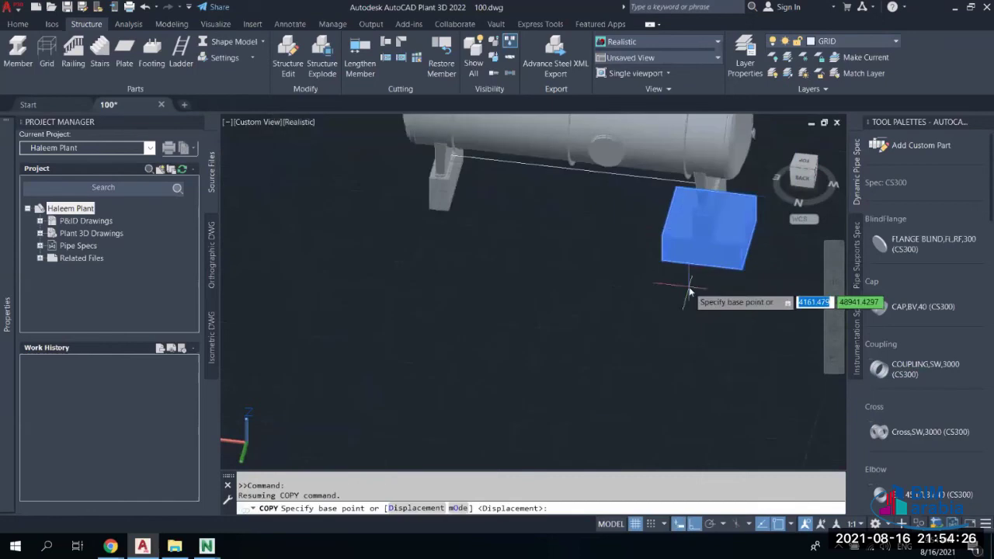
pyautogui.scroll(5, 718, 203)
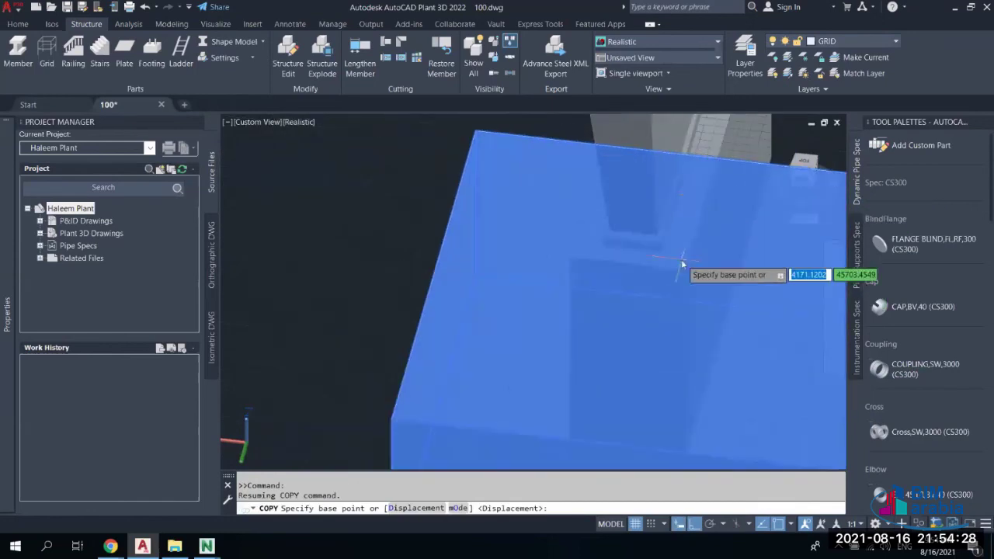
pyautogui.click(682, 277)
pyautogui.scroll(-5, 529, 268)
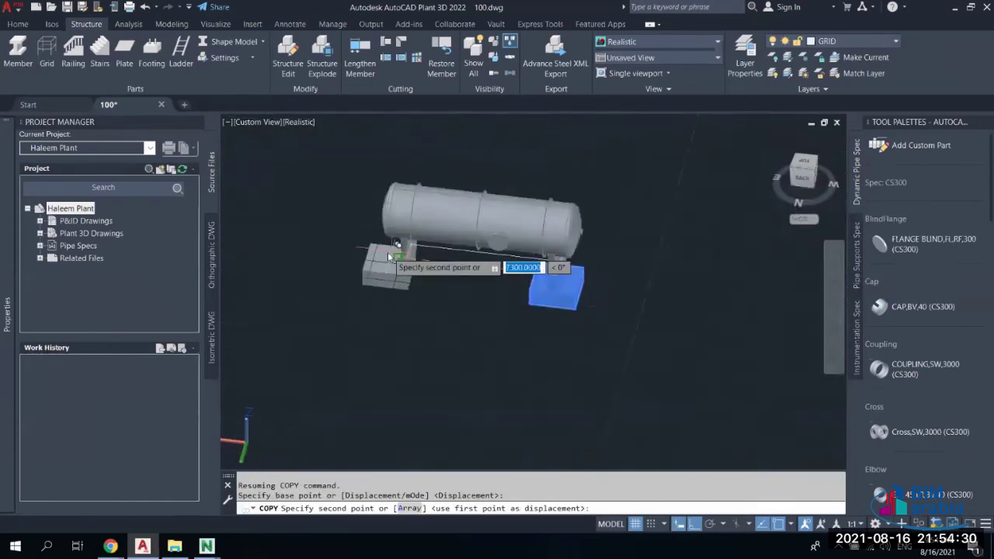
pyautogui.scroll(6, 449, 280)
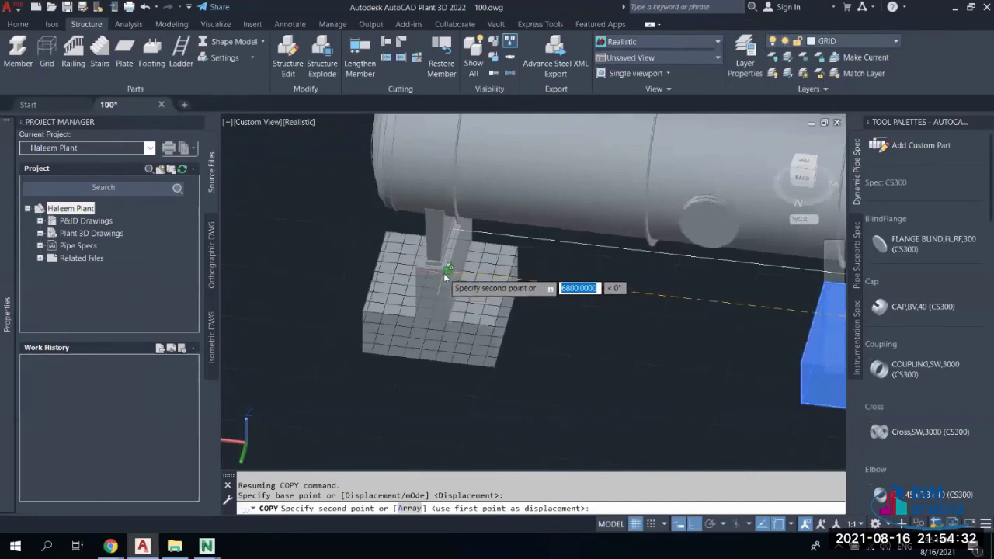
pyautogui.click(466, 300)
pyautogui.press('Escape')
pyautogui.press('Escape')
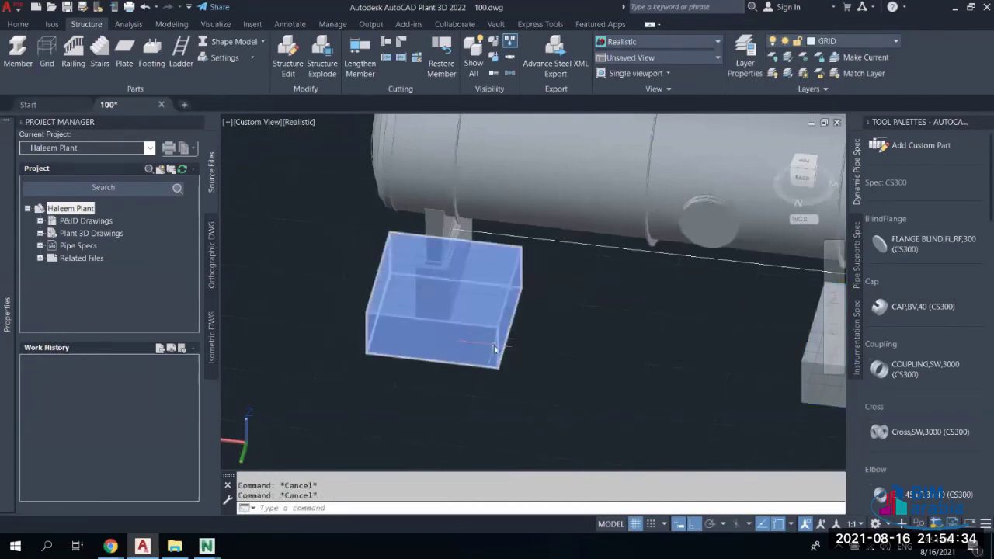
# Erase the stray line running along the vessel, then select the vessel
pyautogui.scroll(-5, 512, 349)
pyautogui.keyDown('shift'); pyautogui.moveTo(548, 376); pyautogui.dragTo(556, 242, button='middle'); pyautogui.keyUp('shift')
pyautogui.scroll(3, 555, 242)
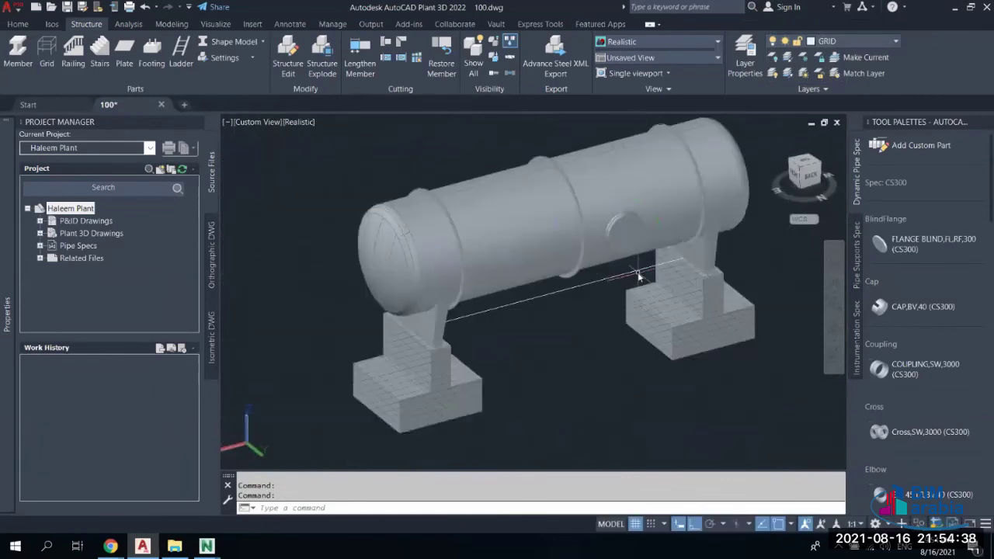
pyautogui.click(635, 274)
pyautogui.press('Delete')
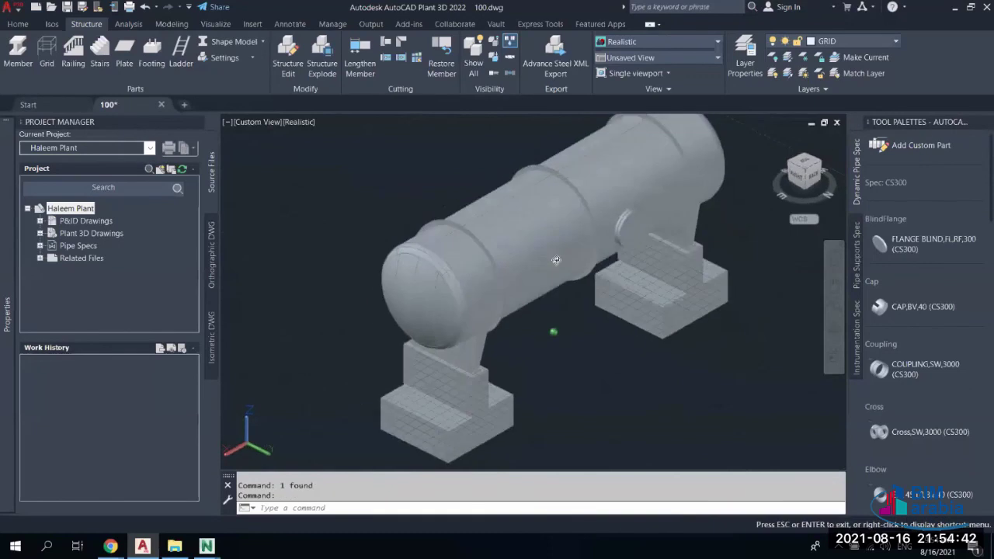
pyautogui.scroll(3, 416, 295)
pyautogui.scroll(-2, 418, 298)
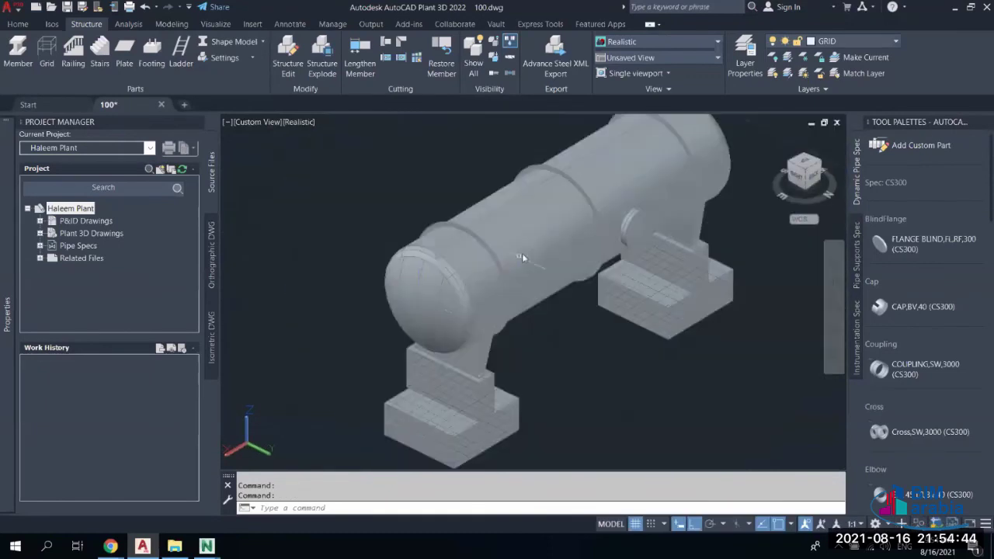
pyautogui.click(443, 349)
# Start adding a nozzle to vessel V-001 with its location set to Top
pyautogui.rightClick(443, 349)
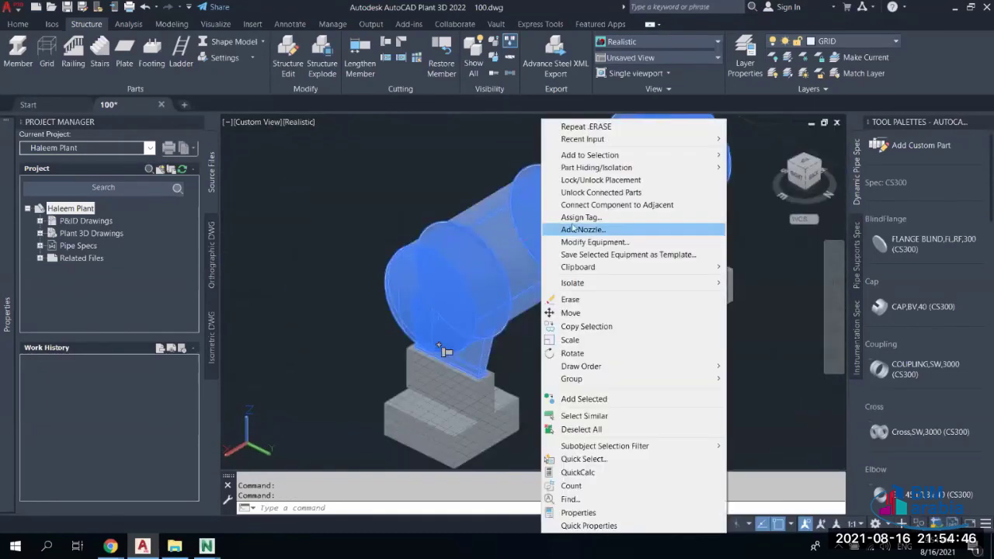
pyautogui.press('Escape')
pyautogui.scroll(-2, 637, 213)
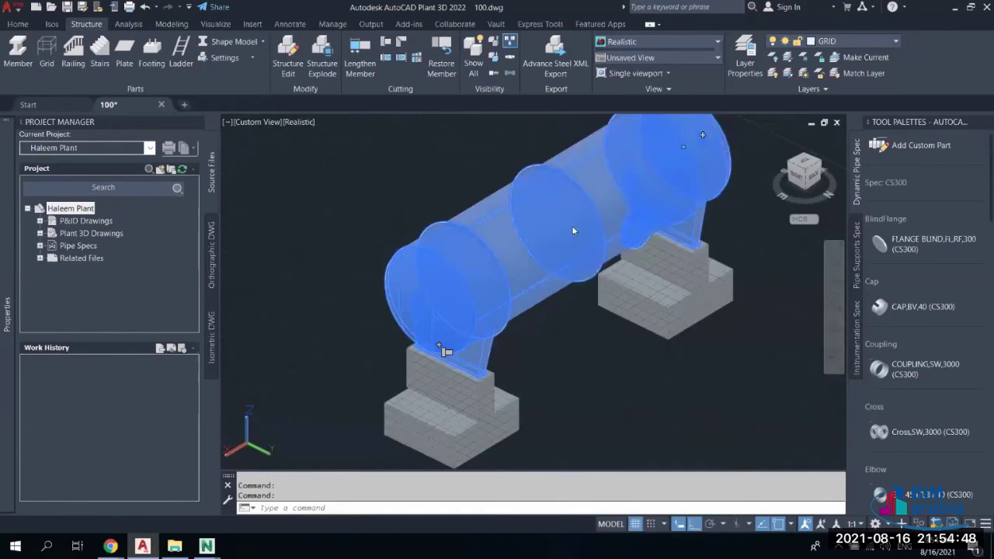
pyautogui.press('Escape')
pyautogui.scroll(-4, 637, 211)
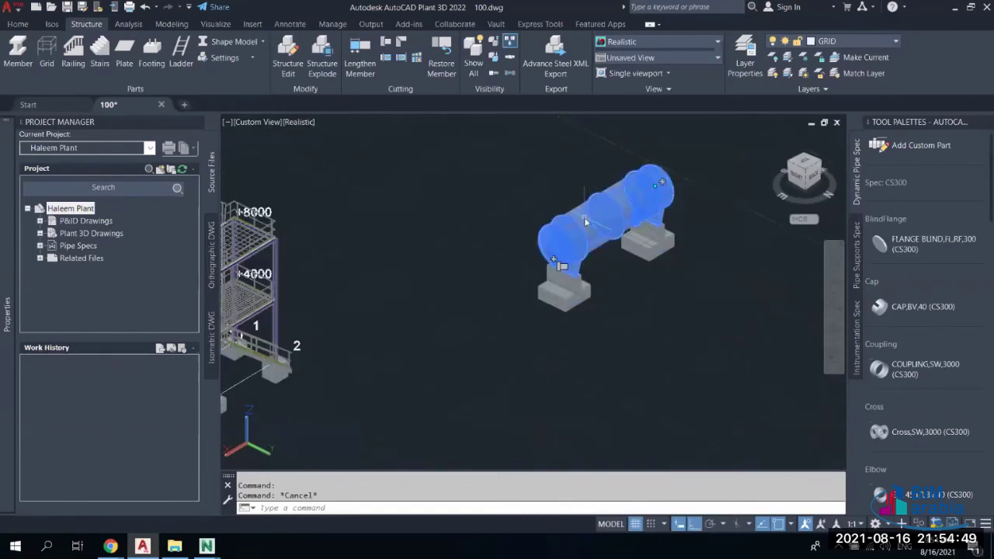
pyautogui.click(561, 268)
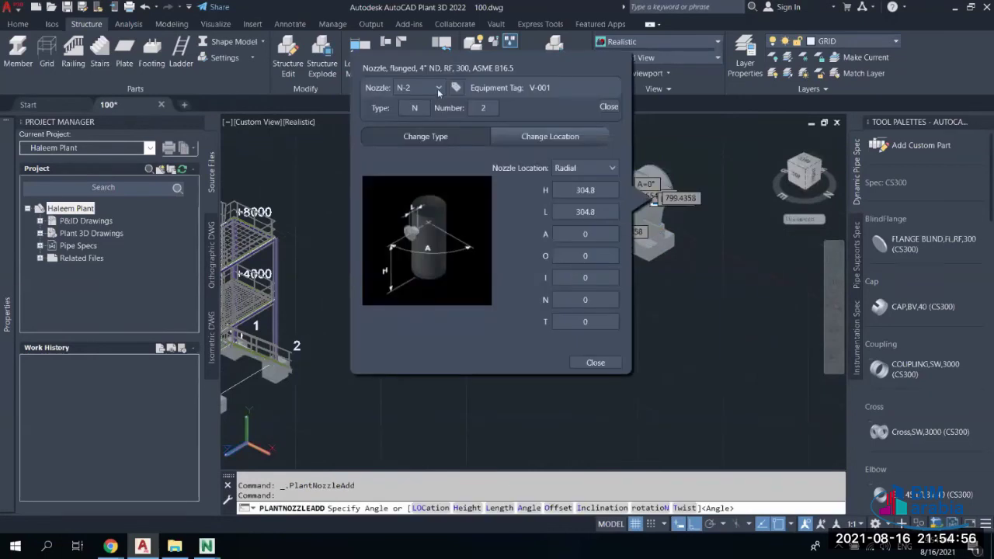
pyautogui.click(611, 107)
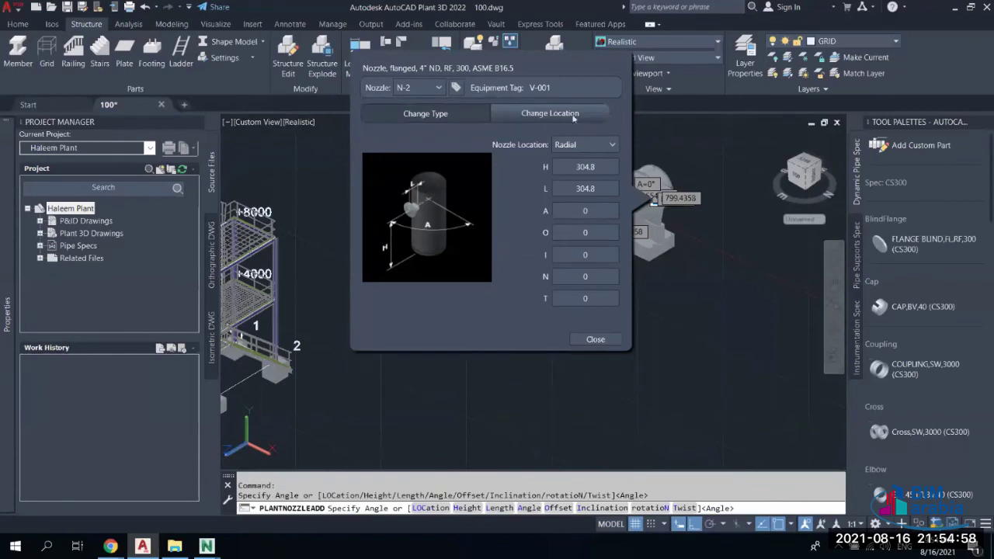
pyautogui.click(613, 145)
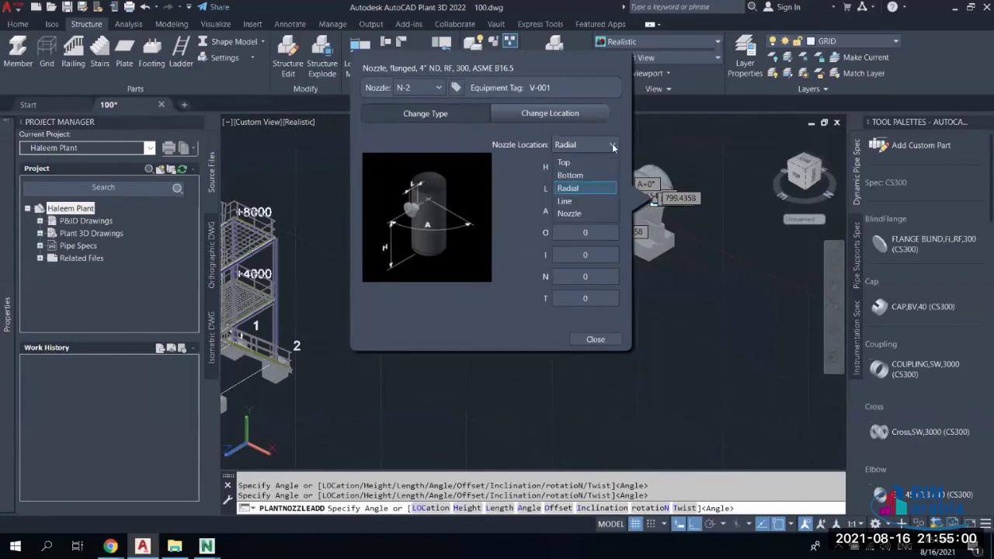
pyautogui.click(575, 163)
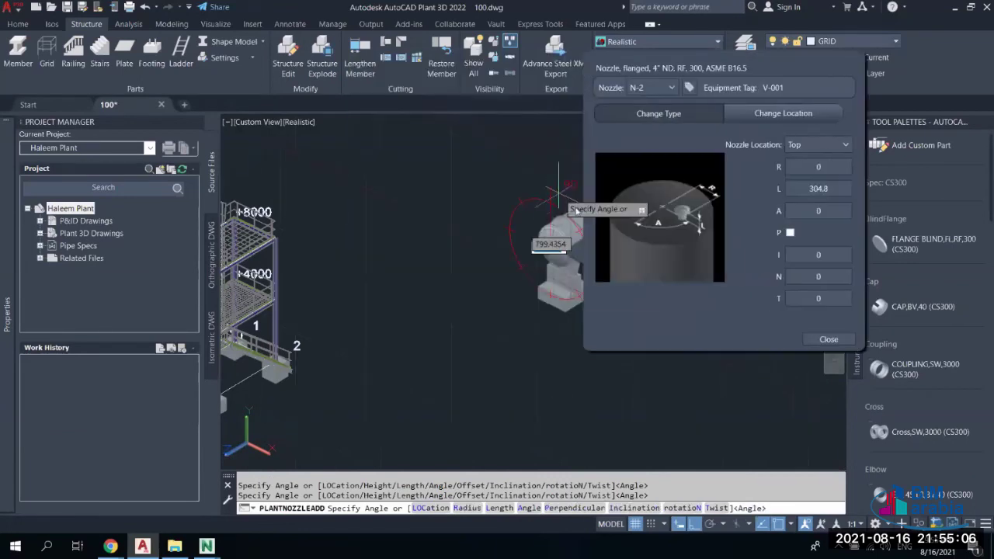
# Set the nozzle's radius to 1000, length to 200 and angle to 270
pyautogui.scroll(5, 557, 247)
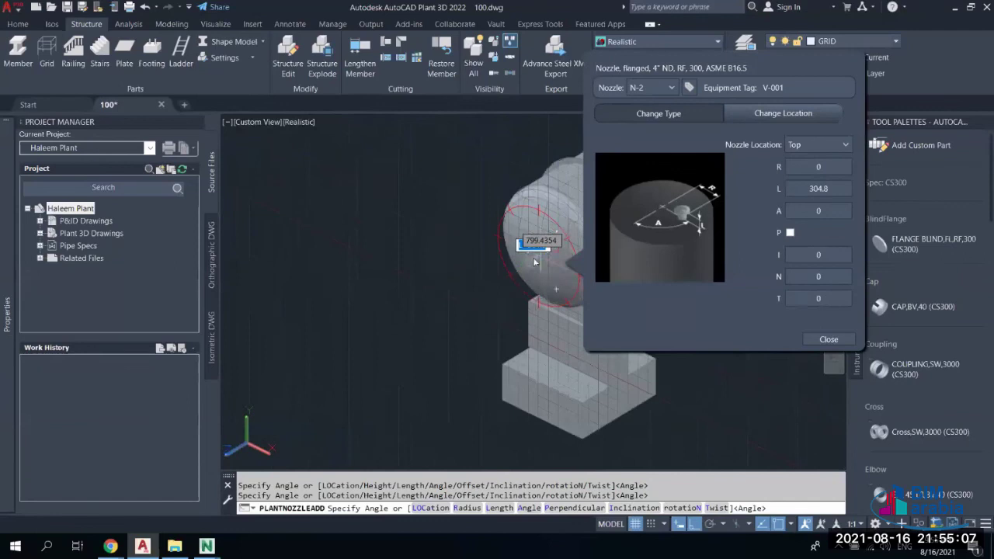
pyautogui.click(836, 168)
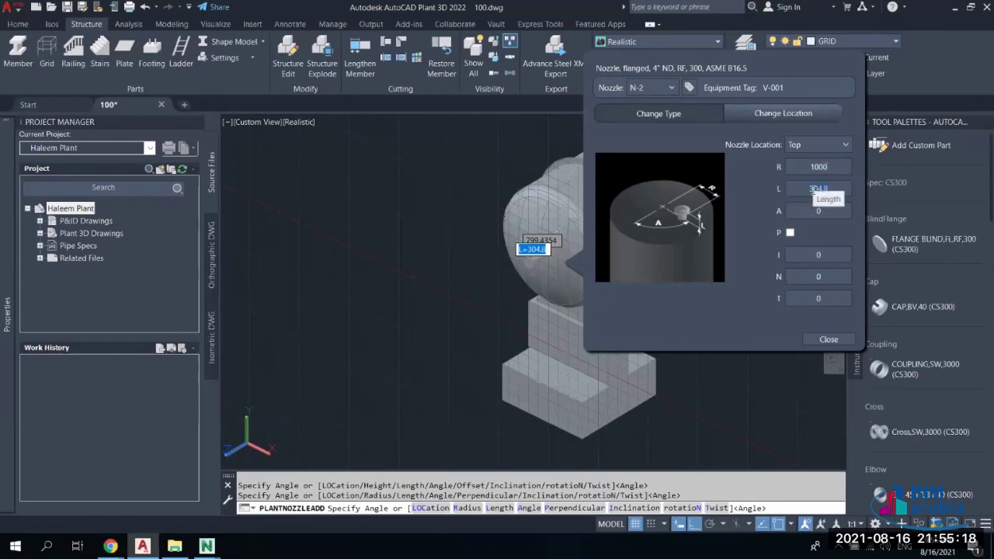
pyautogui.click(817, 189)
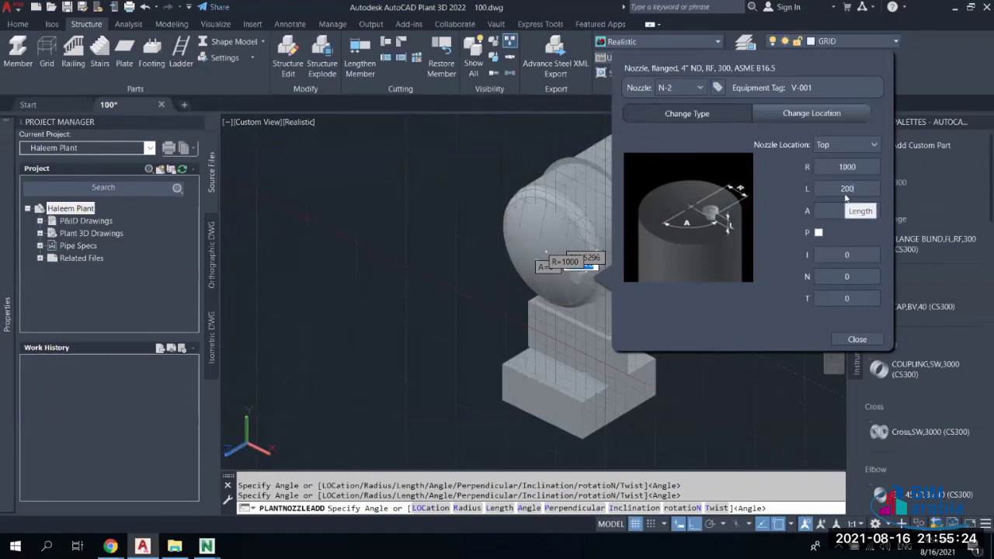
pyautogui.click(835, 209)
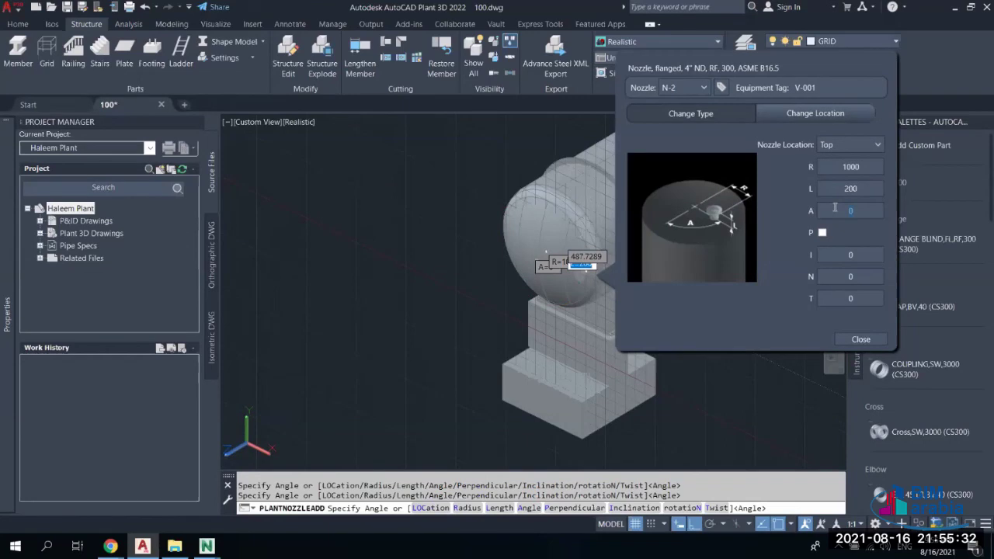
pyautogui.write('90')
pyautogui.click(855, 191)
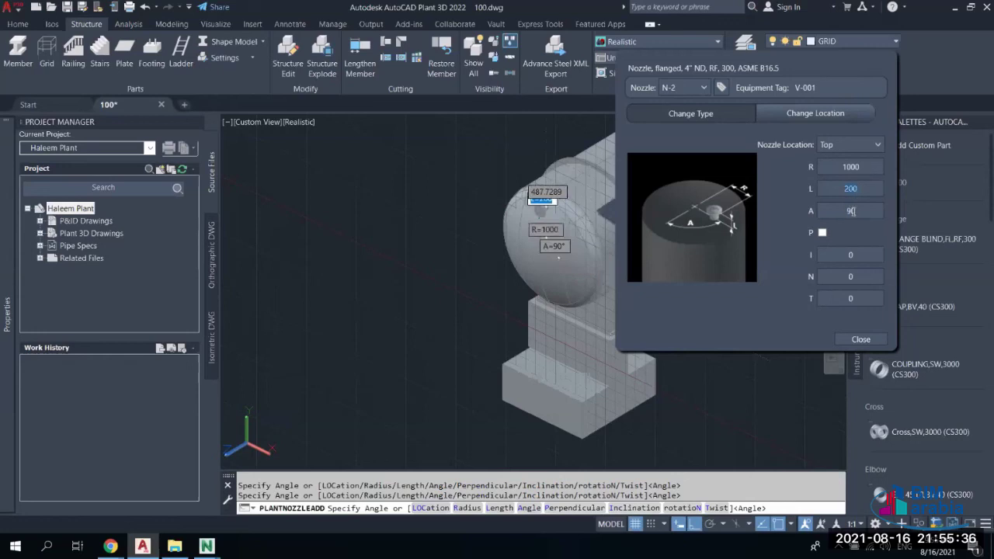
pyautogui.click(853, 211)
pyautogui.write('270')
pyautogui.press('Return')
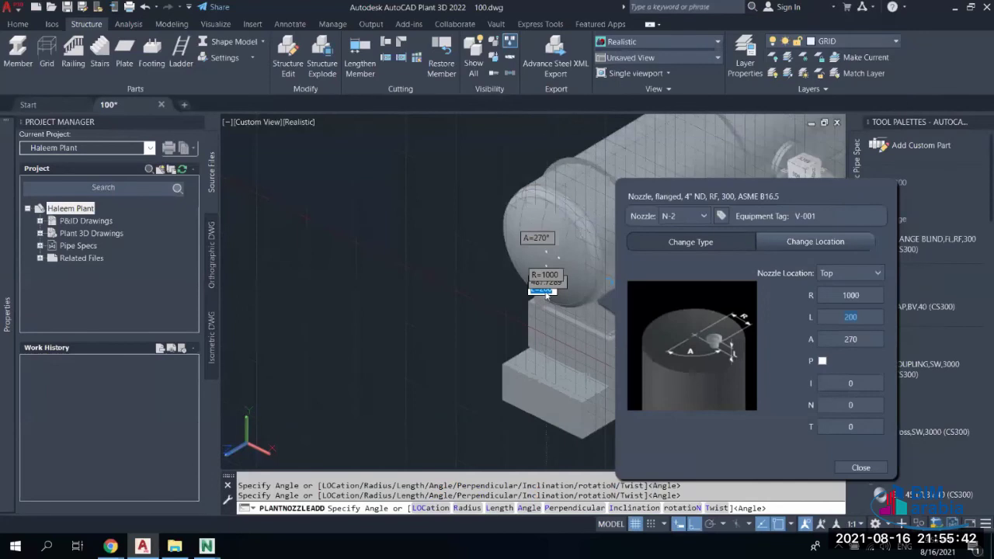
# Change the nozzle to 'Nozzle, flanged, 6" ND, RF, 300, ASME B16.5' with FL ends and close
pyautogui.click(680, 242)
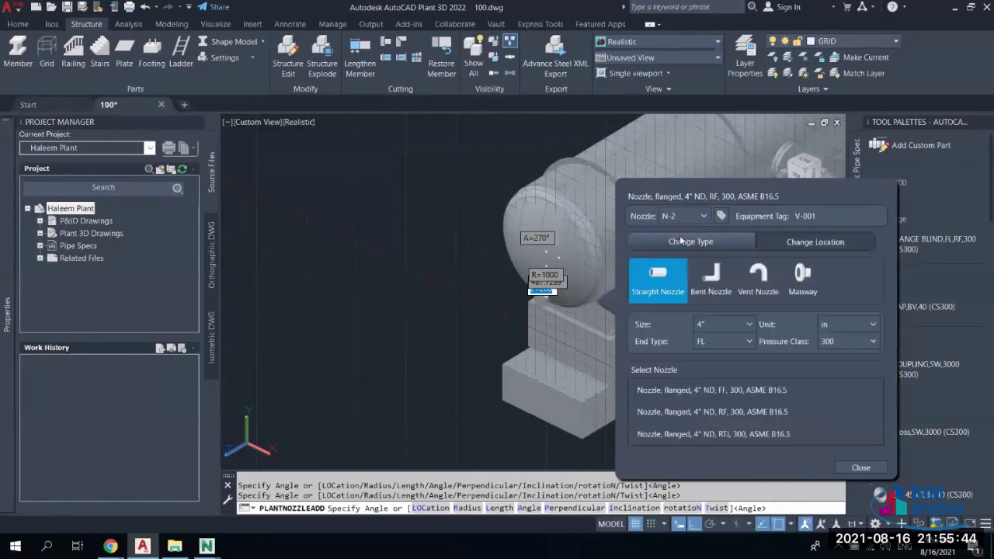
pyautogui.click(750, 325)
pyautogui.click(708, 367)
pyautogui.click(748, 346)
pyautogui.click(717, 357)
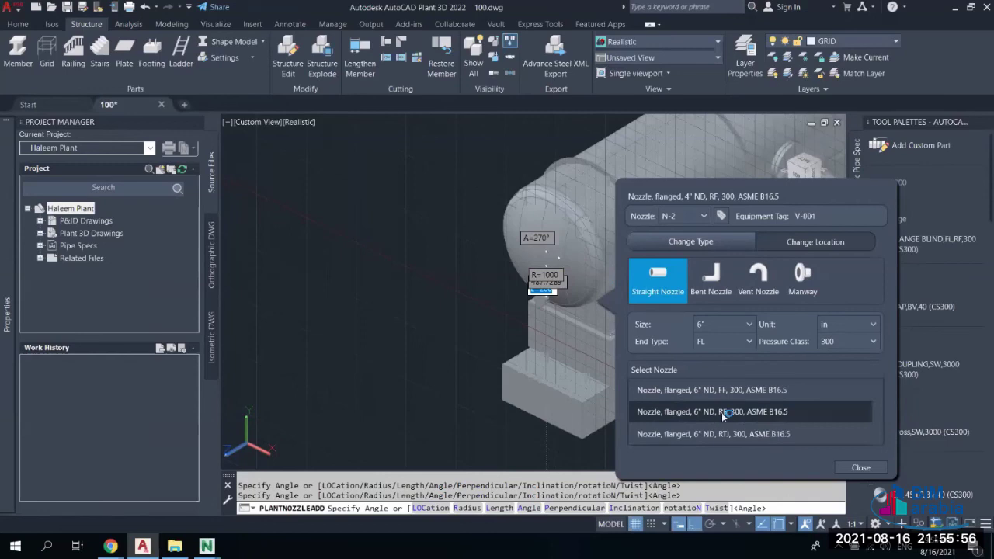
pyautogui.click(753, 413)
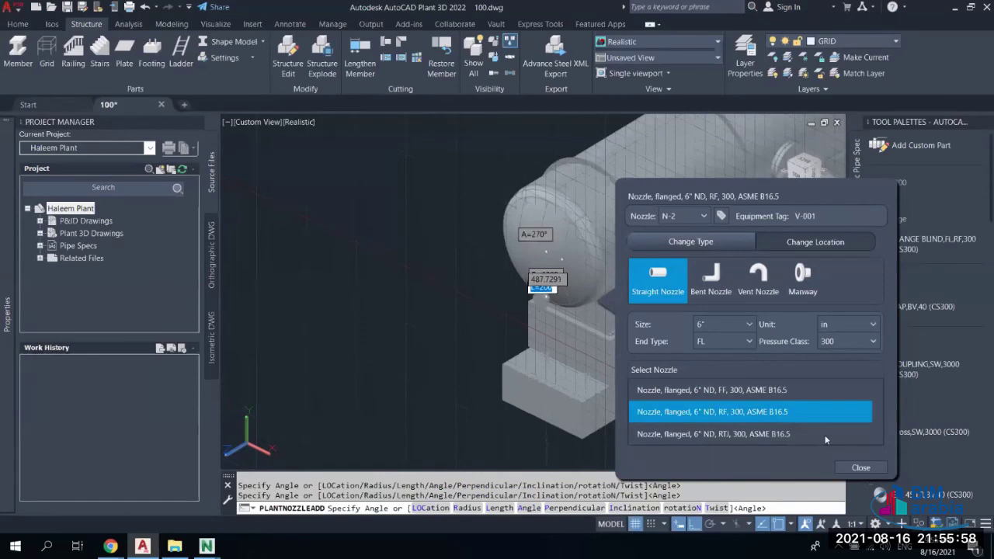
pyautogui.click(863, 468)
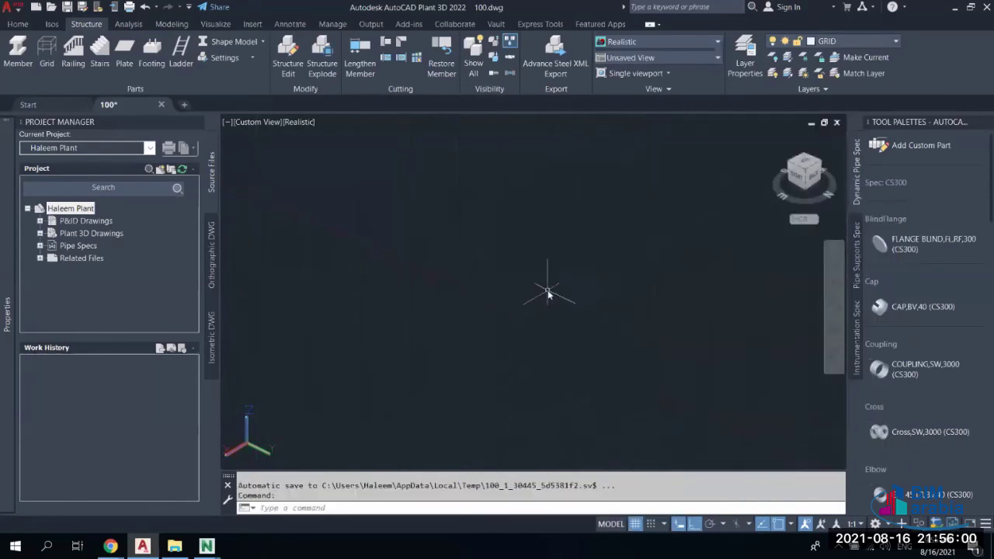
# Orbit and zoom around the new nozzle N-2 to inspect it
pyautogui.scroll(-6, 546, 299)
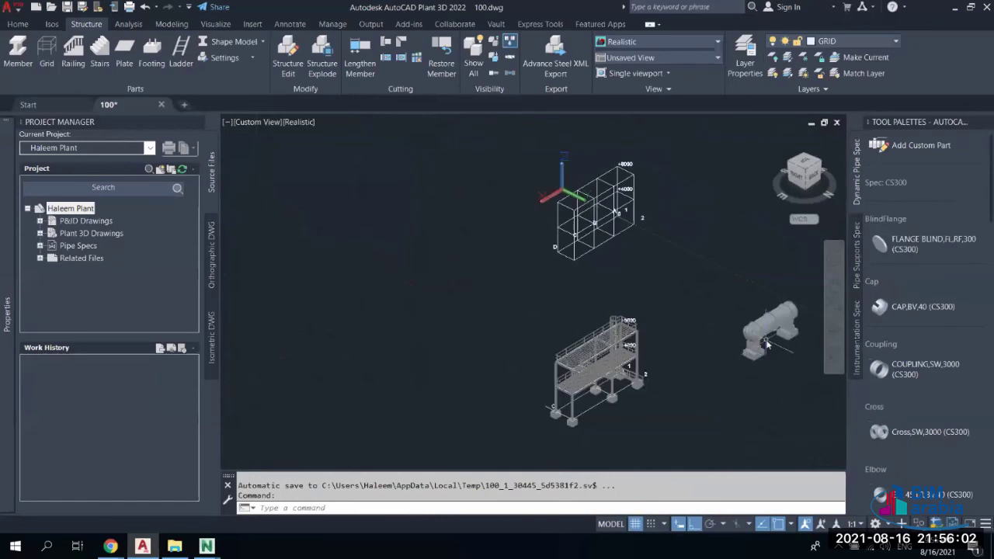
pyautogui.scroll(8, 762, 333)
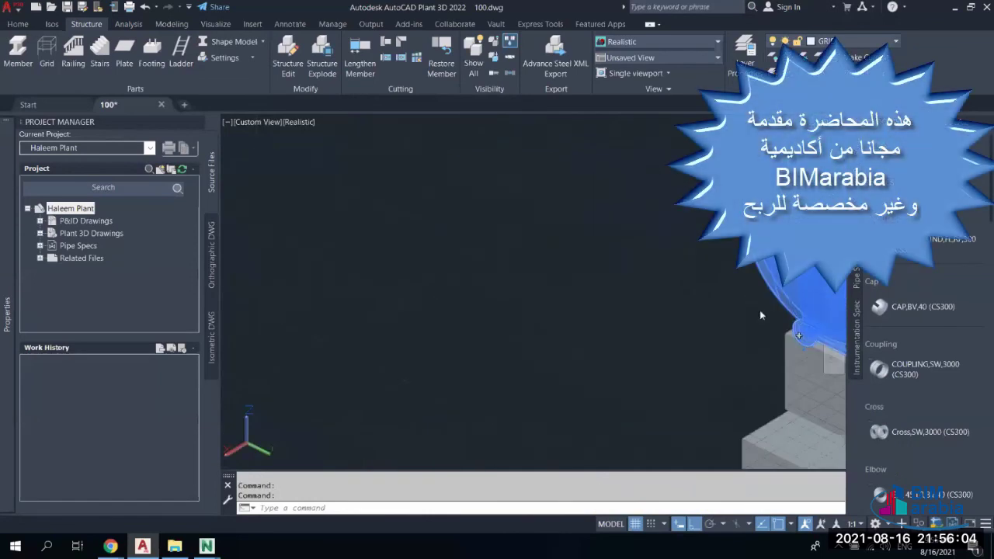
pyautogui.scroll(5, 576, 314)
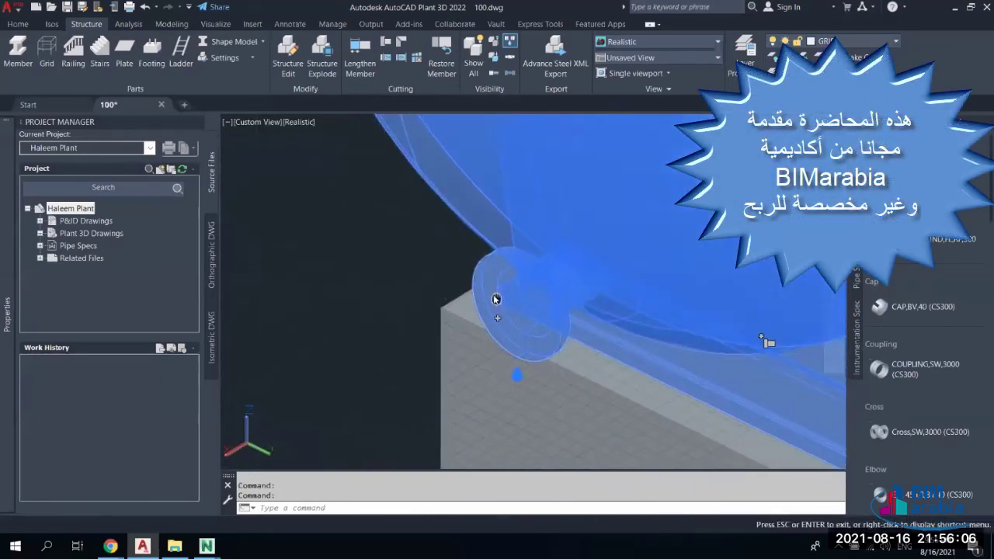
pyautogui.press('Escape')
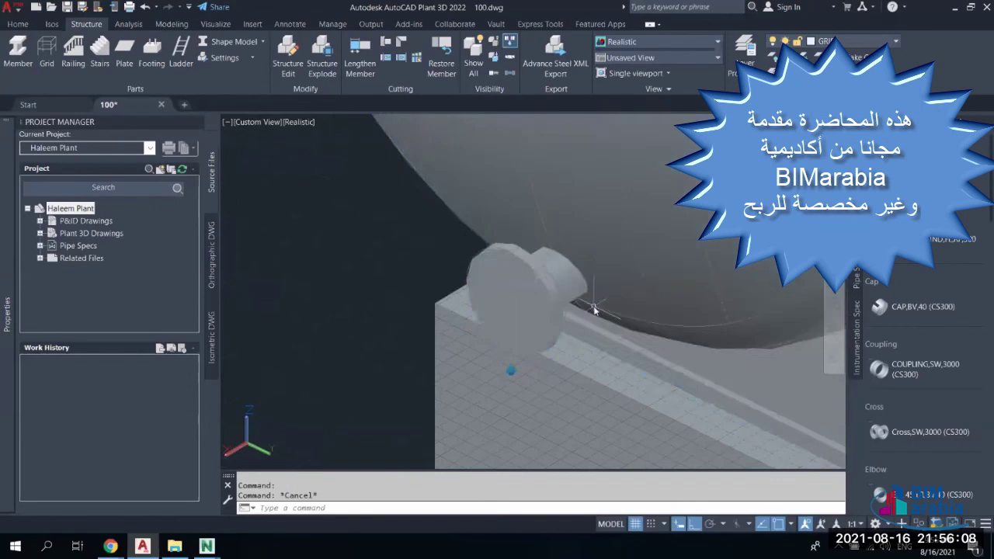
pyautogui.keyDown('shift'); pyautogui.moveTo(594, 304); pyautogui.dragTo(582, 310, button='middle'); pyautogui.keyUp('shift')
pyautogui.scroll(-6, 549, 290)
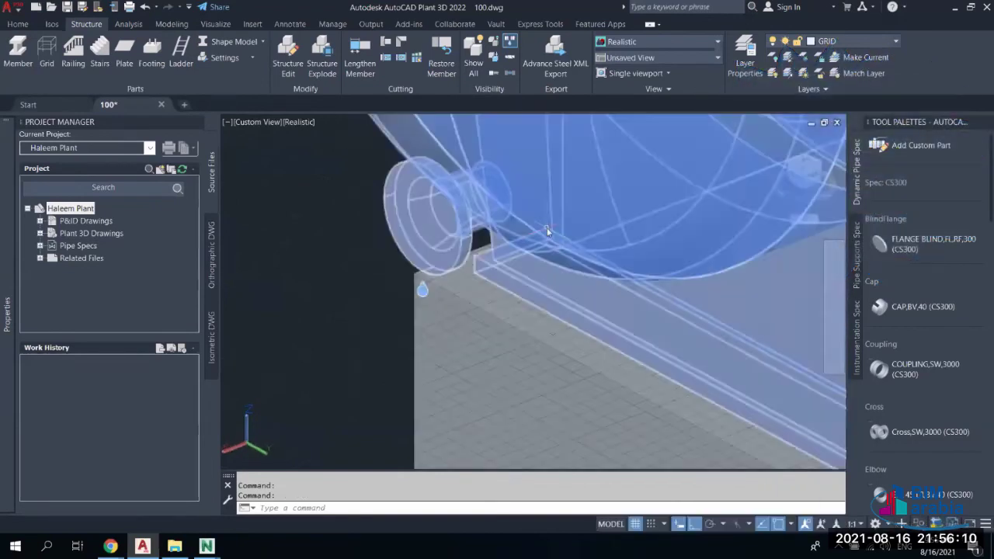
pyautogui.click(553, 208)
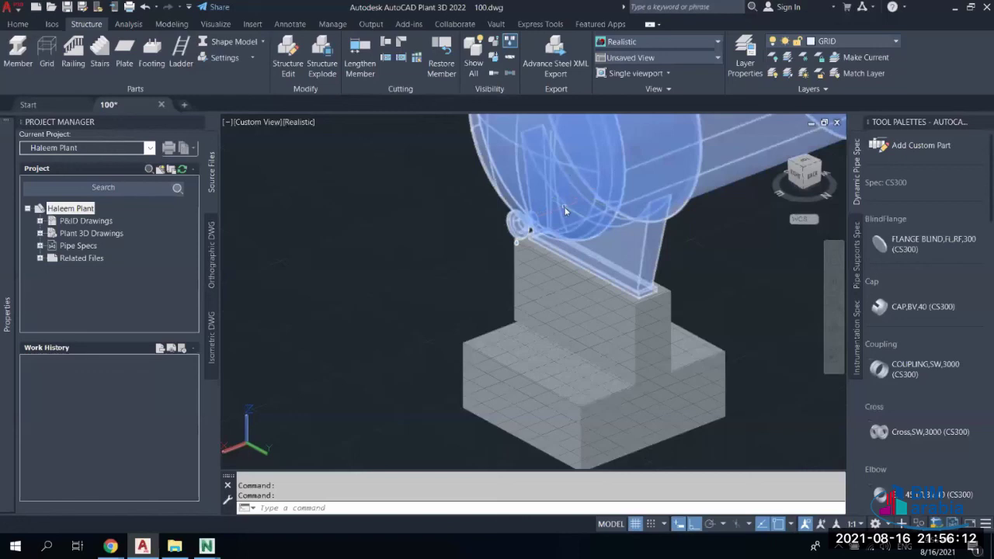
pyautogui.press('Escape')
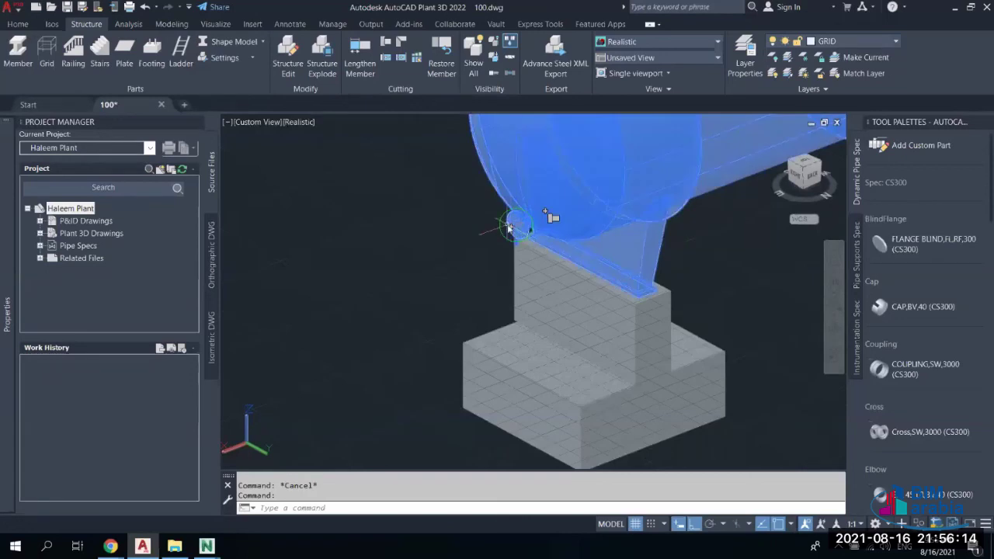
# Route a two-leg pipe from the nozzle, undo it, and pan to show the whole tank
pyautogui.click(518, 225)
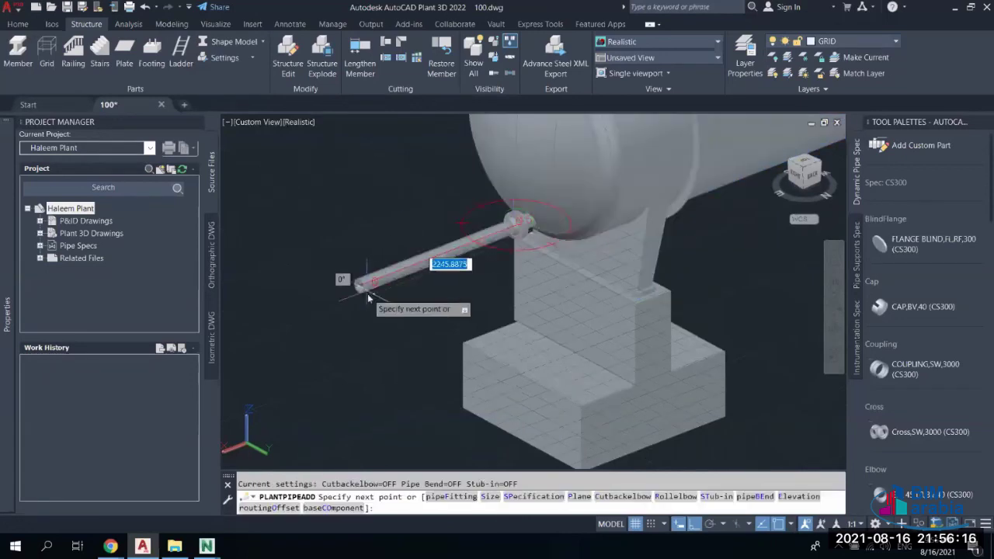
pyautogui.click(358, 285)
pyautogui.click(342, 359)
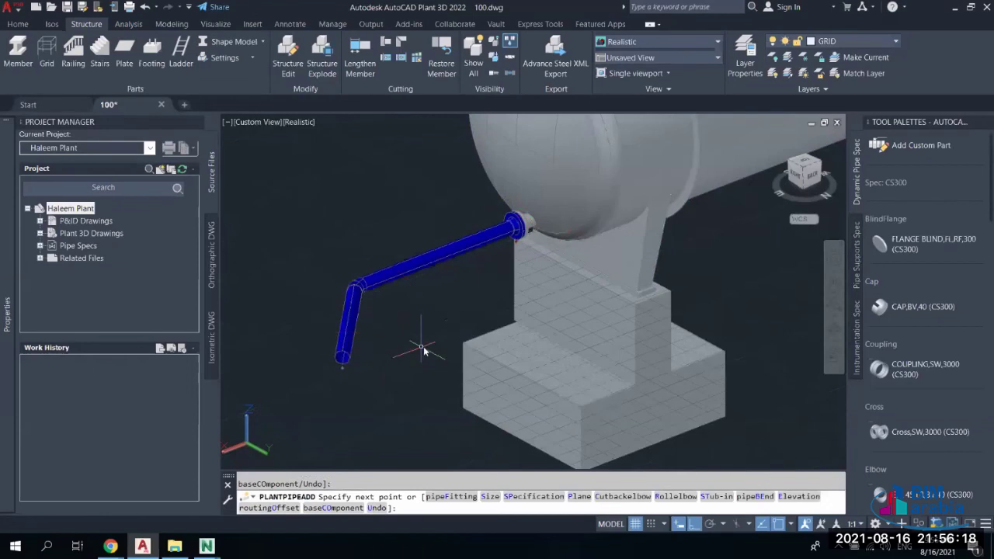
pyautogui.press('Escape')
pyautogui.hotkey('ctrl', 'z')
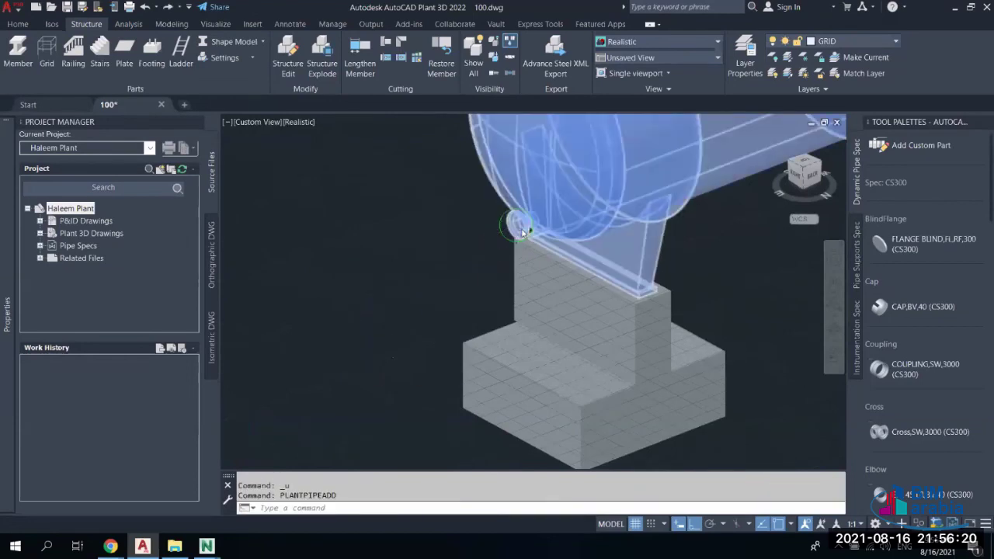
pyautogui.scroll(-5, 631, 217)
pyautogui.moveTo(631, 217); pyautogui.dragTo(482, 312, button='middle')
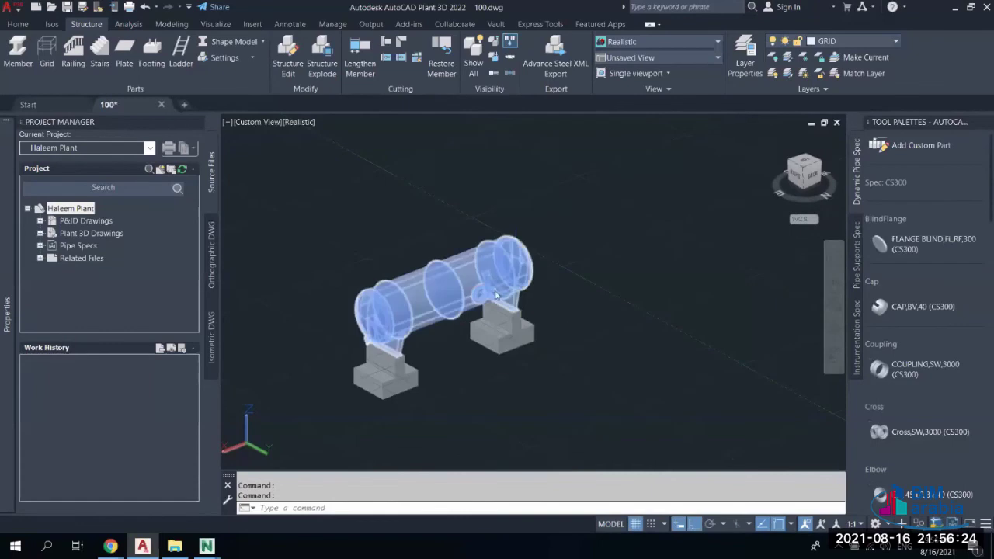
# Save 100.dwg and zoom in on the selected horizontal tank
pyautogui.hotkey('ctrl', 's')
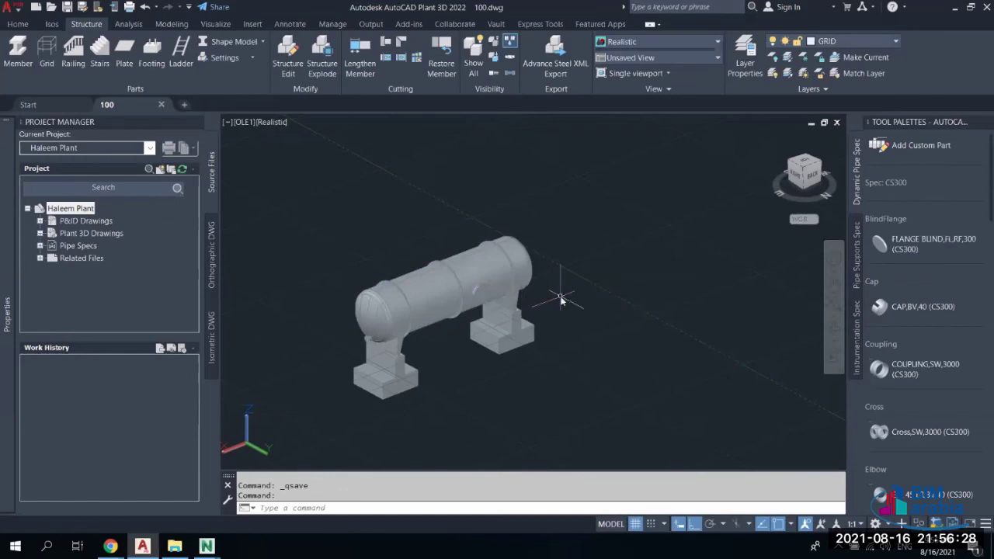
pyautogui.scroll(5, 543, 319)
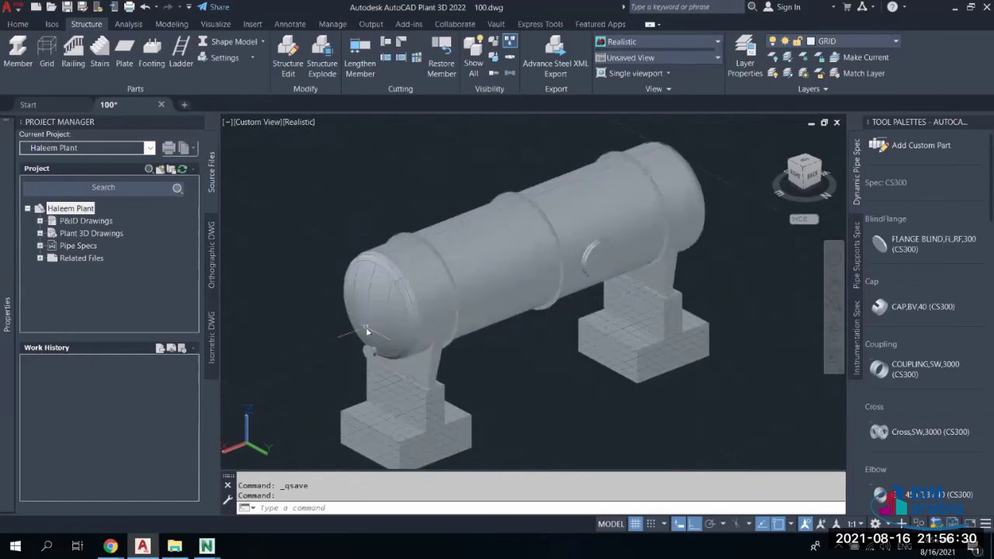
pyautogui.click(579, 301)
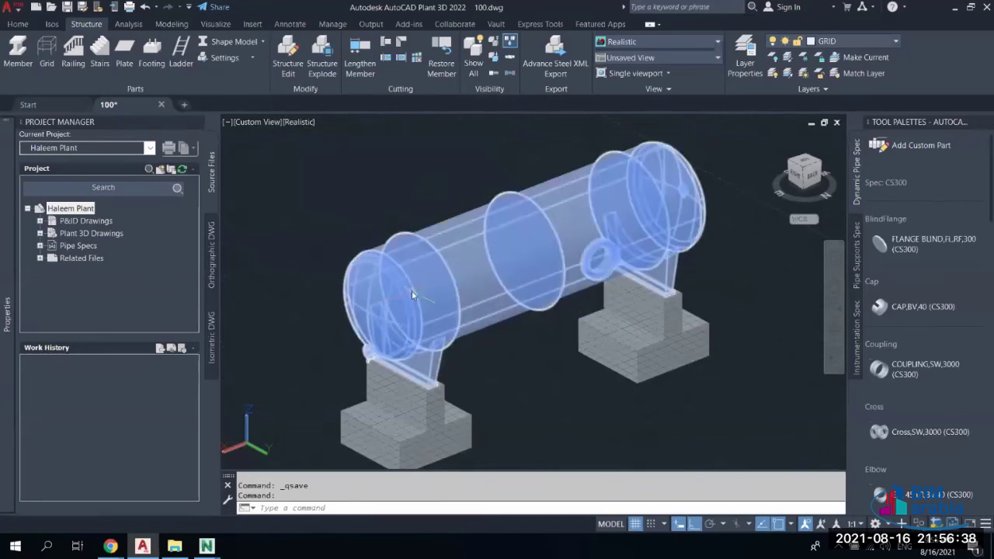
pyautogui.scroll(-3, 435, 283)
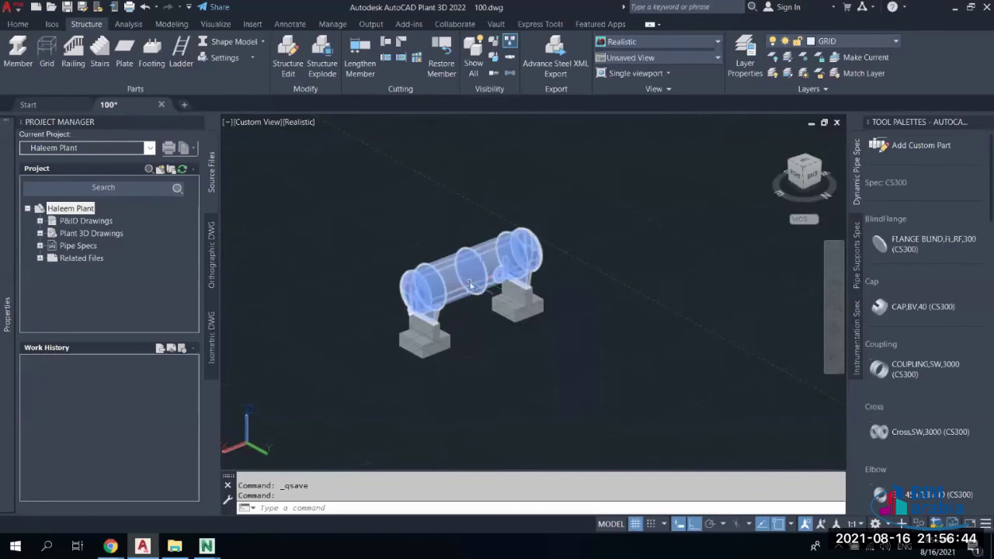
pyautogui.scroll(3, 472, 278)
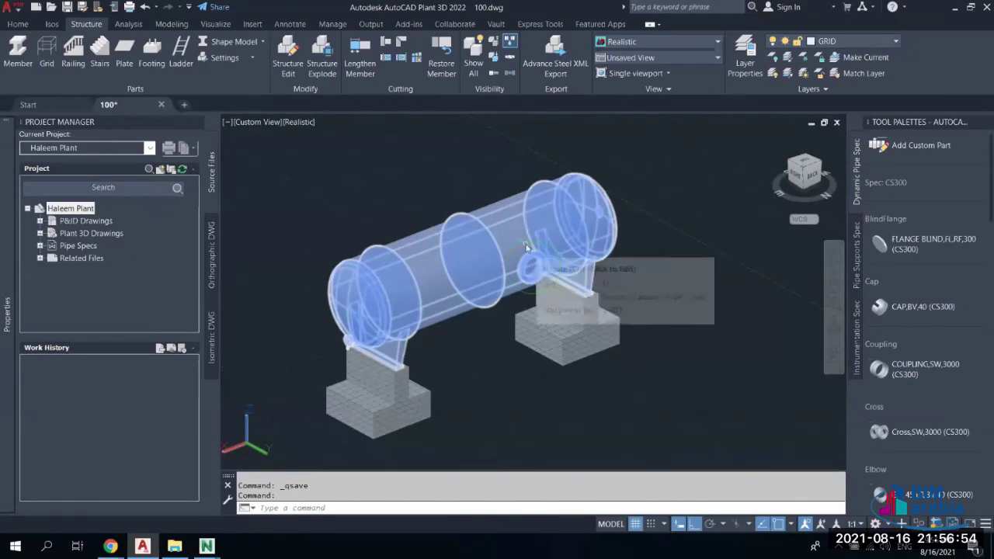
pyautogui.click(110, 547)
# Bring the Zoom meeting to the front and scroll through its chat messages
pyautogui.click(70, 494)
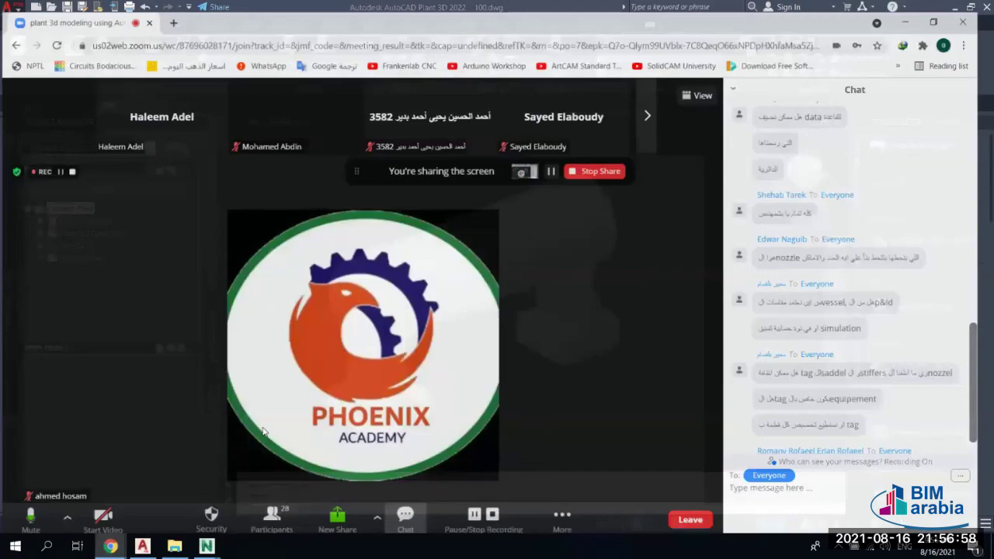
pyautogui.scroll(-1, 886, 266)
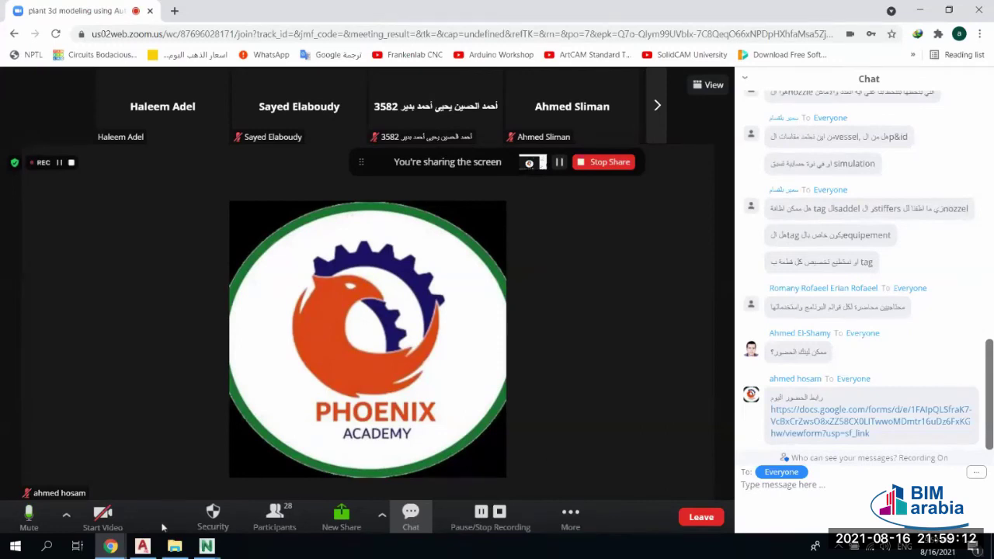
# Return to the 100.dwg model and zoom in to select the right saddle's footing block
pyautogui.click(142, 546)
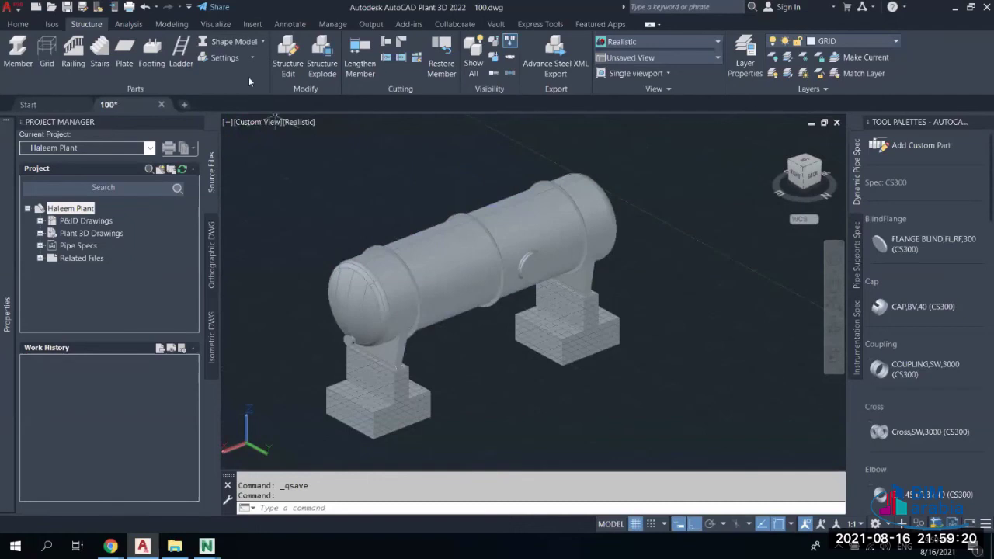
pyautogui.click(170, 24)
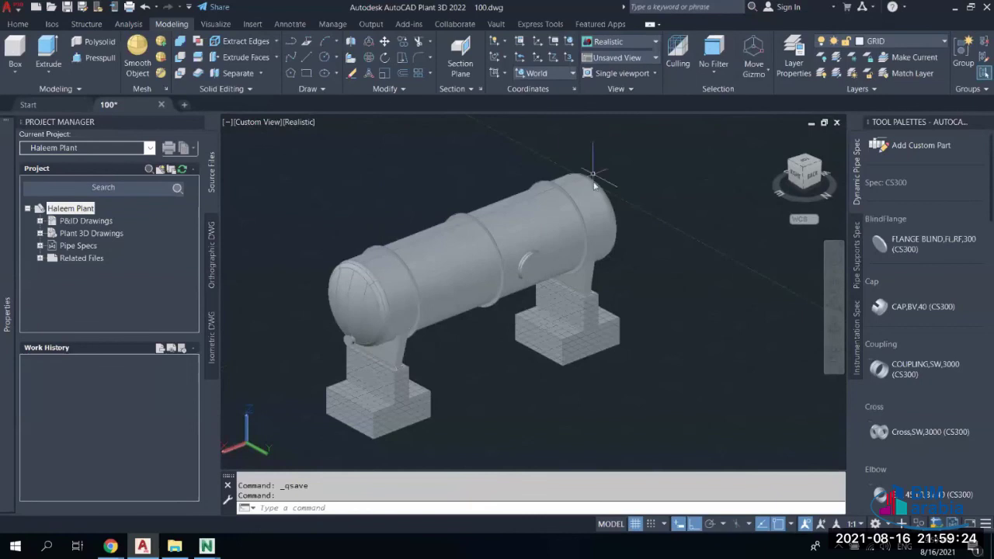
pyautogui.scroll(3, 593, 311)
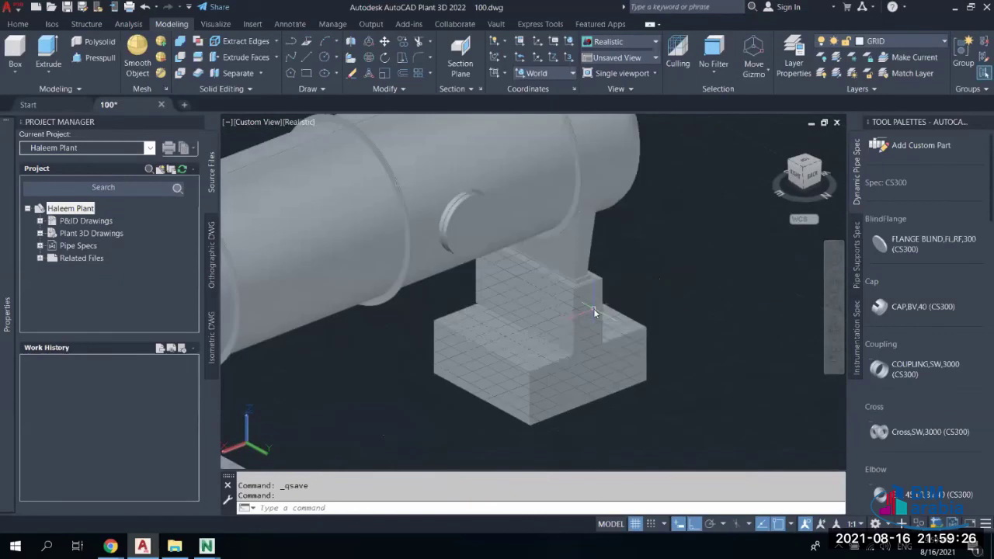
pyautogui.click(594, 310)
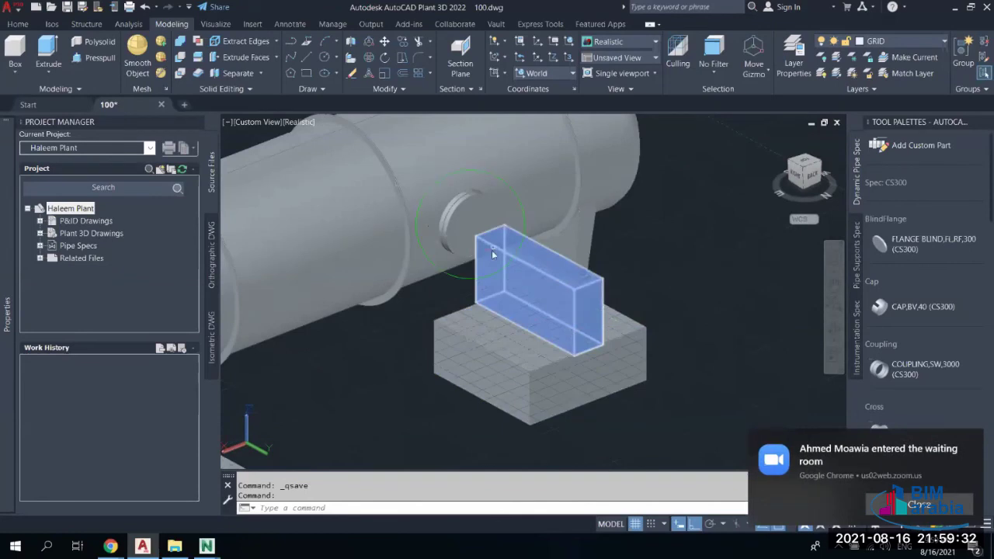
pyautogui.press('Escape')
pyautogui.scroll(-5, 491, 250)
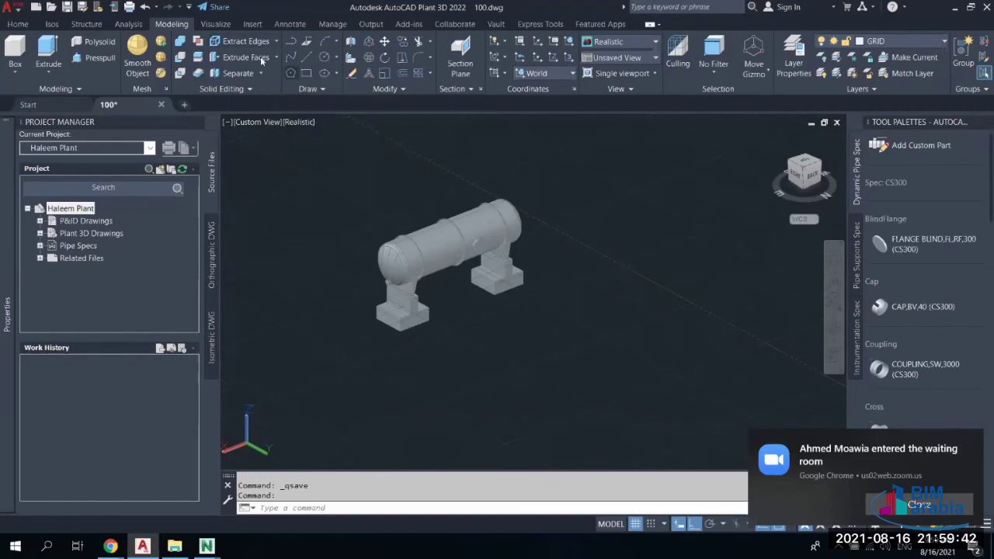
pyautogui.click(120, 25)
# Close the Bentley CONNECTION sign-in window and browse the piping, structure, analysis, modeling and annotation ribbon tabs
pyautogui.click(86, 24)
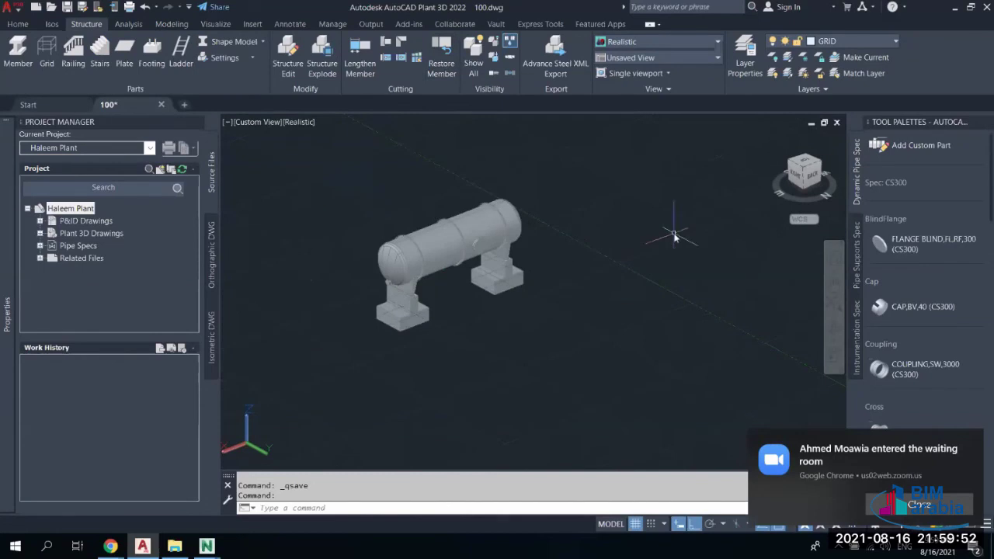
pyautogui.click(18, 23)
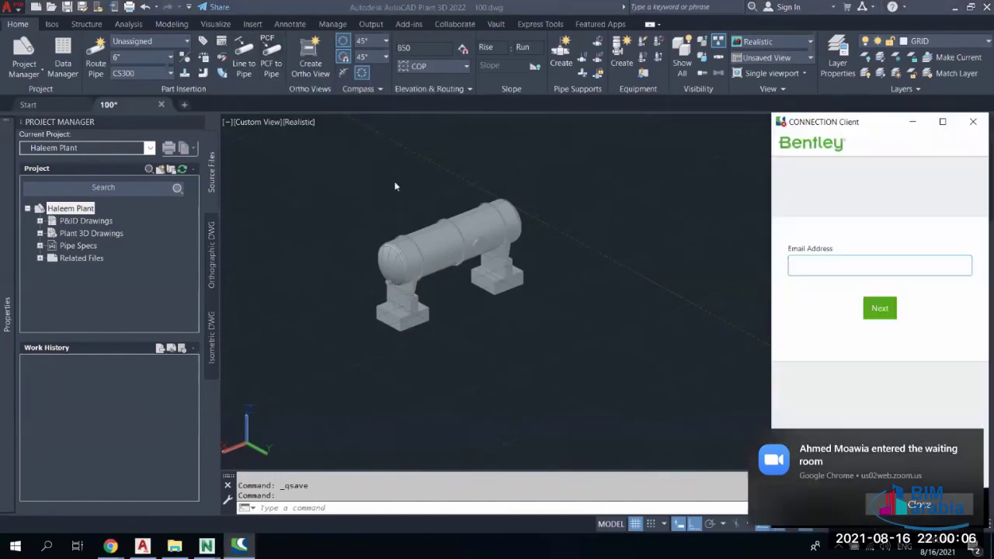
pyautogui.click(974, 122)
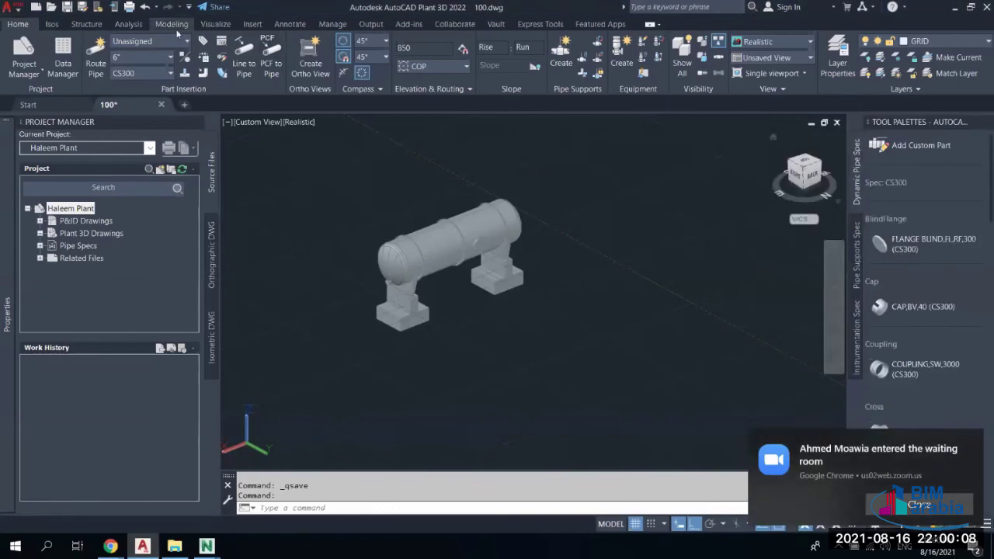
pyautogui.click(171, 25)
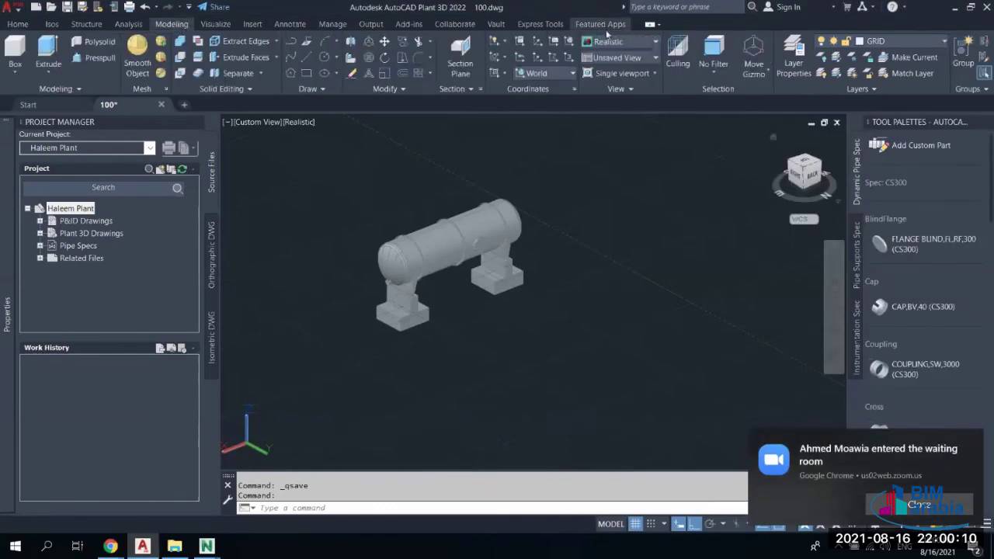
pyautogui.click(128, 24)
pyautogui.click(86, 24)
pyautogui.click(52, 25)
pyautogui.click(17, 24)
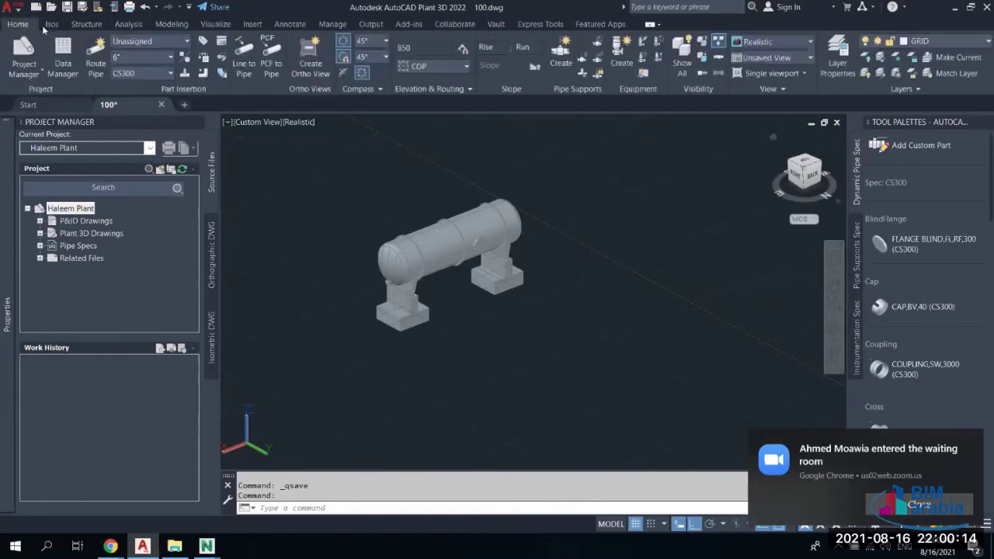
pyautogui.click(86, 24)
pyautogui.click(128, 25)
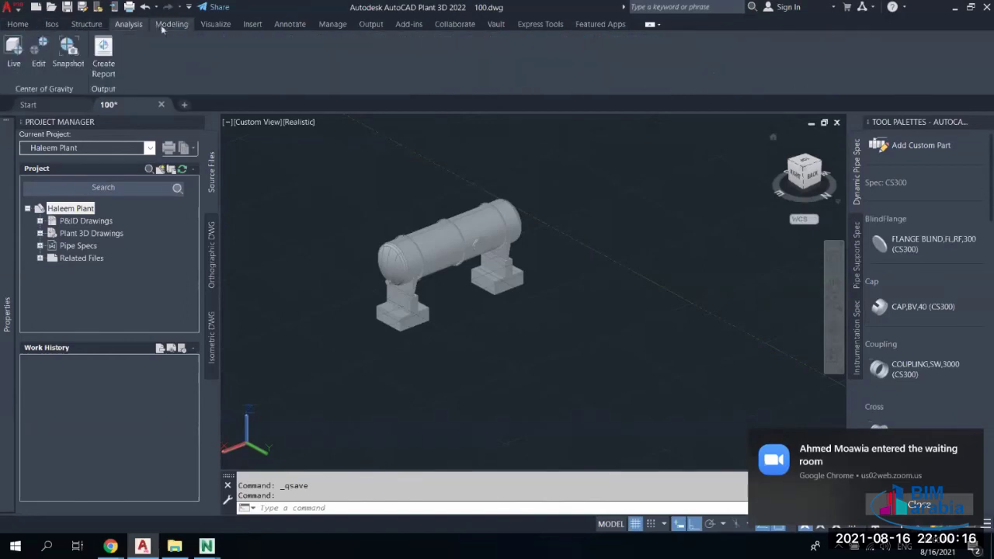
pyautogui.click(171, 24)
pyautogui.click(215, 24)
pyautogui.click(289, 24)
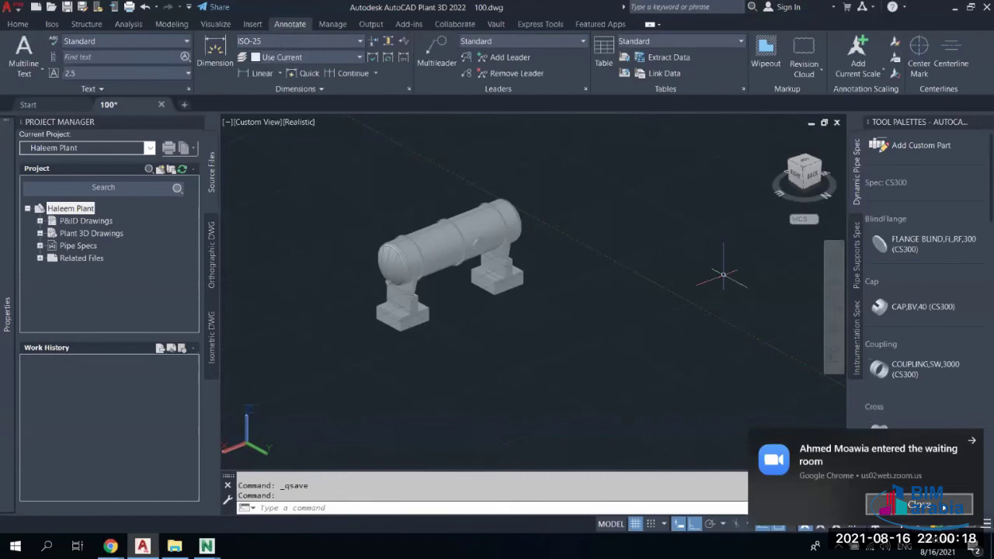
pyautogui.click(878, 506)
# Cycle through Drafting & Annotation, 3D Basics and 3D Modeling workspaces, ending on 3D Piping
pyautogui.click(876, 523)
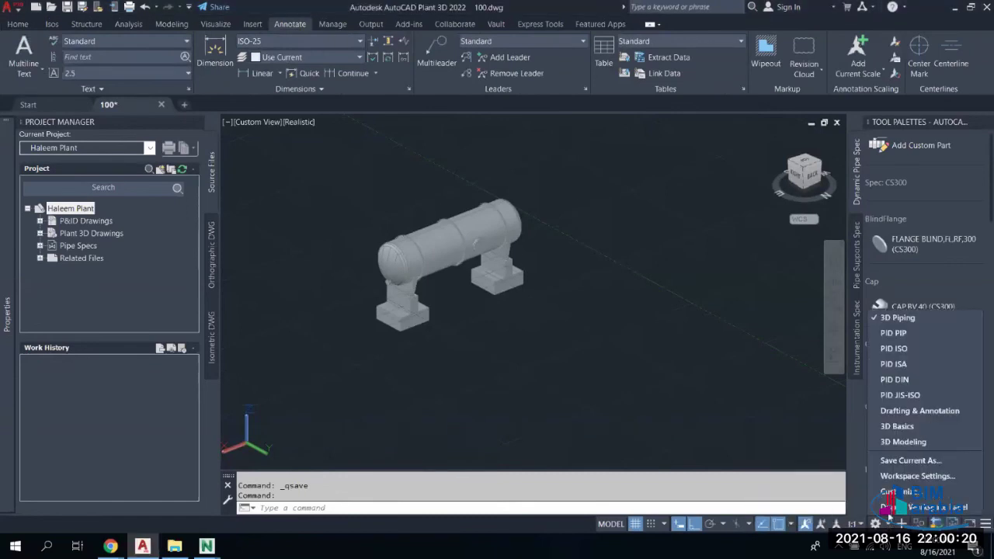
pyautogui.click(922, 412)
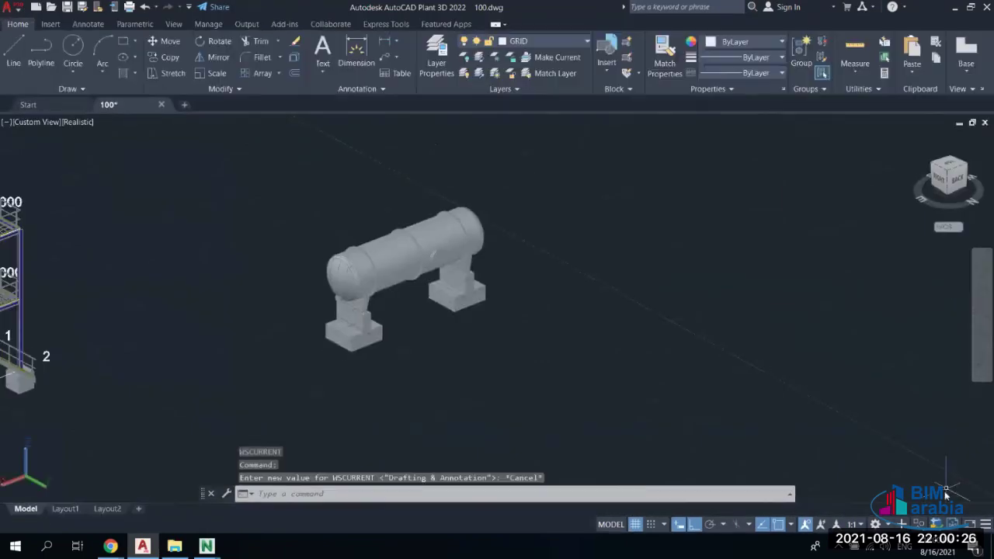
pyautogui.click(876, 524)
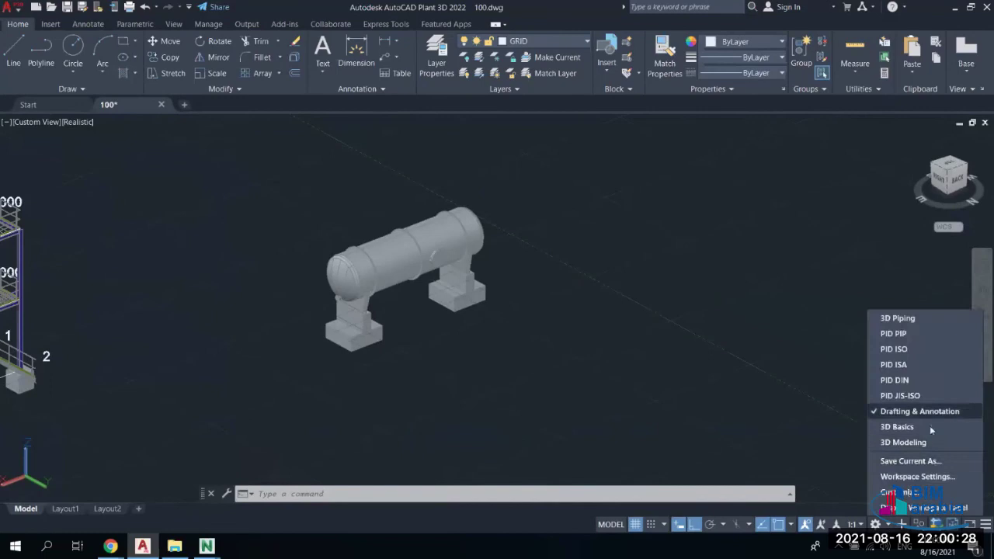
pyautogui.click(929, 427)
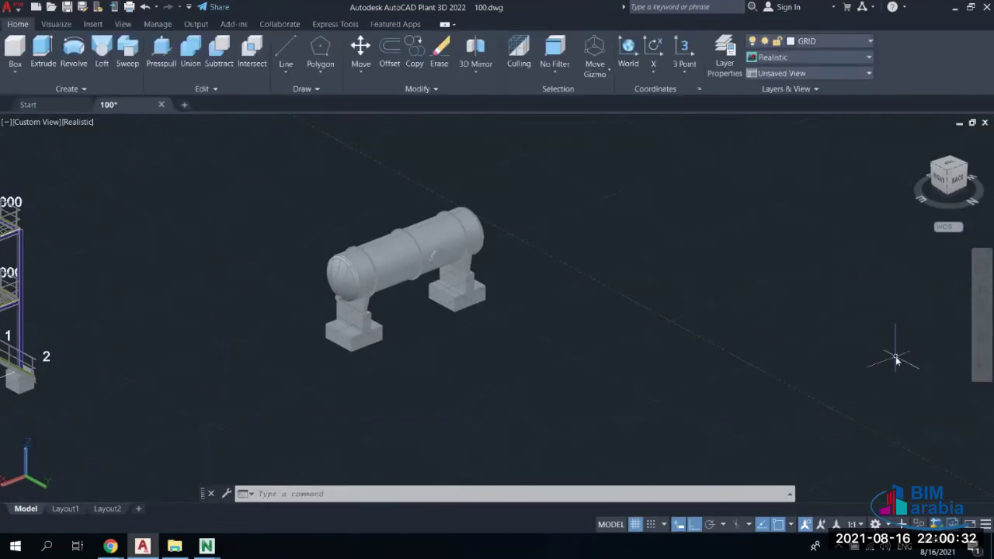
pyautogui.click(877, 523)
pyautogui.click(920, 443)
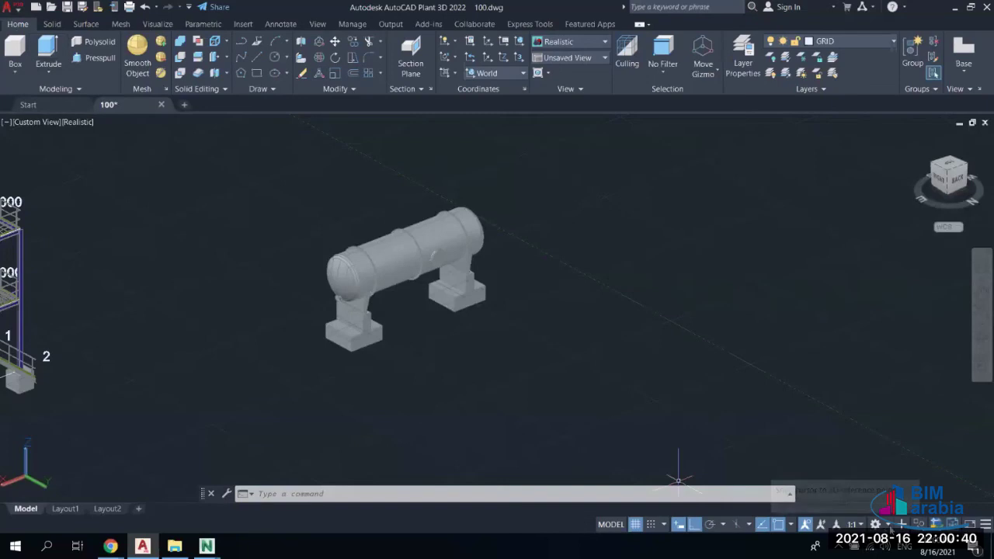
pyautogui.click(888, 525)
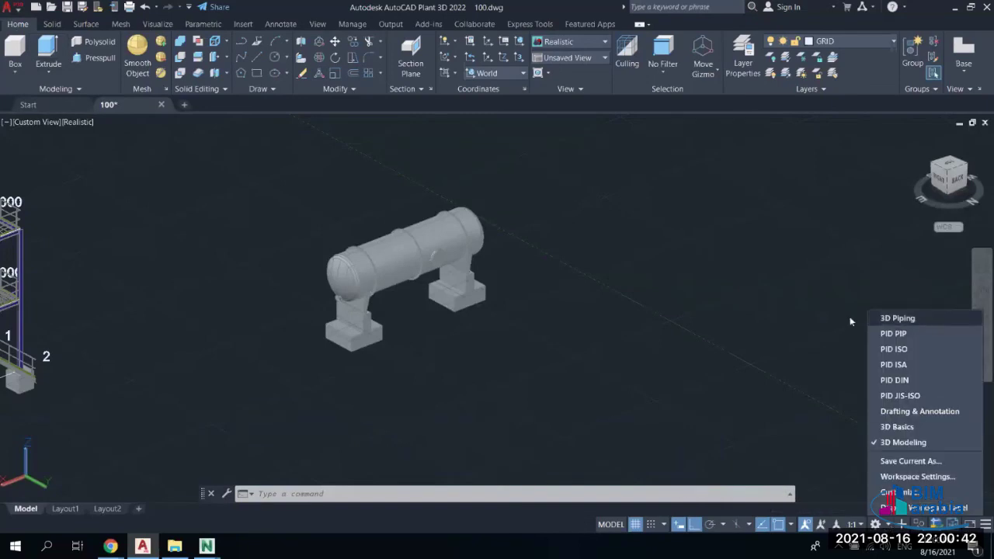
pyautogui.click(920, 316)
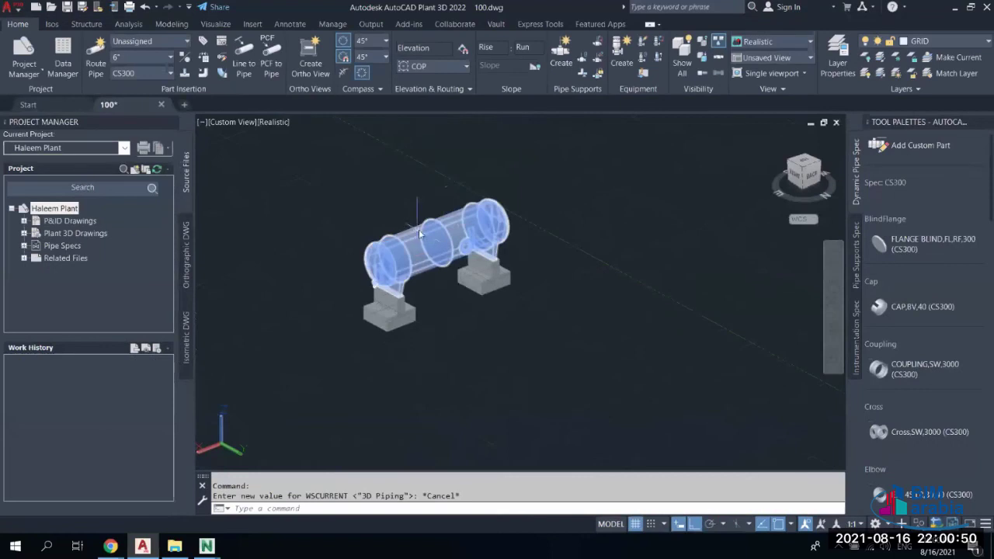
# Zoom in to read the vessel's V-001 tag, then switch back to the Zoom meeting window
pyautogui.scroll(6, 424, 262)
pyautogui.scroll(-5, 424, 262)
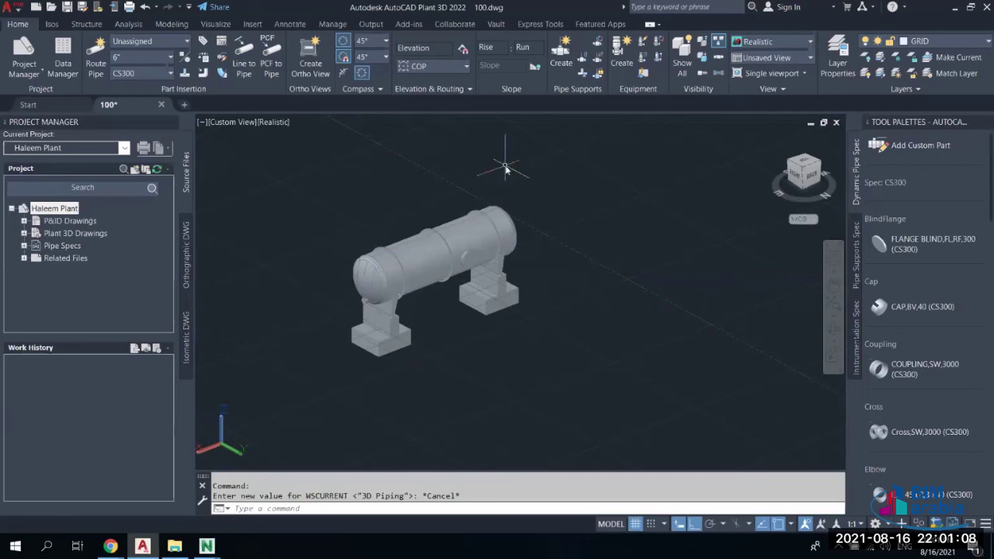
pyautogui.scroll(4, 504, 287)
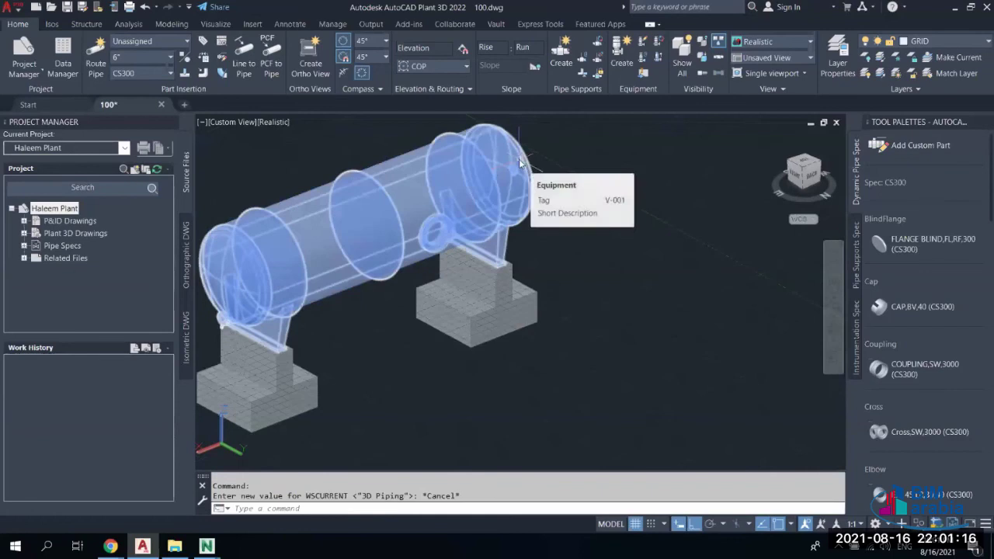
pyautogui.scroll(-3, 501, 254)
pyautogui.scroll(-2, 501, 253)
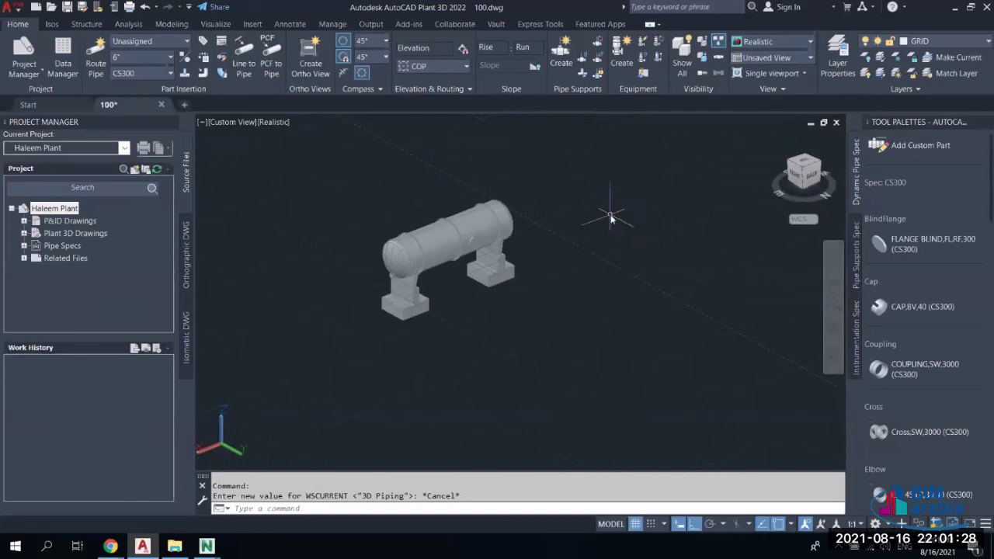
pyautogui.scroll(5, 446, 237)
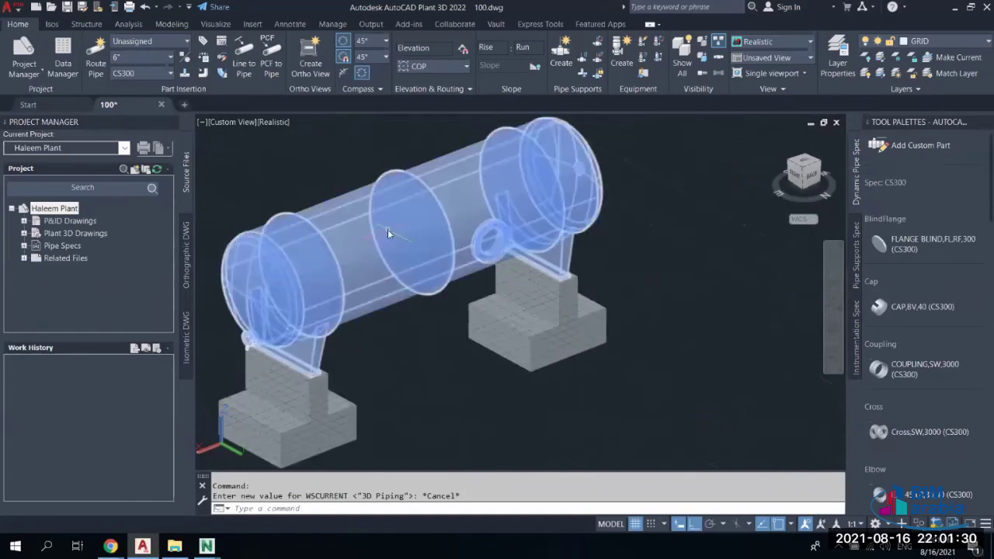
pyautogui.moveTo(387, 229)
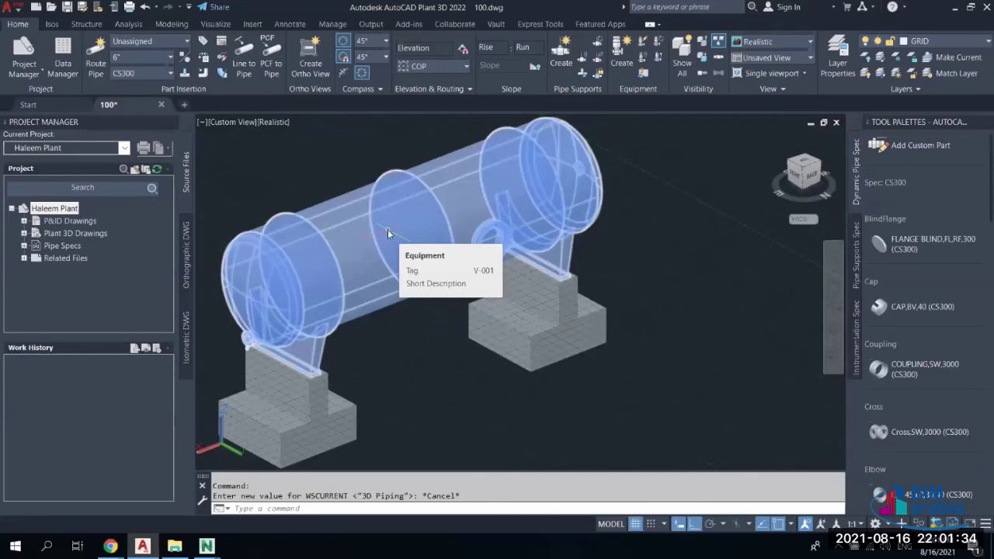
pyautogui.click(110, 546)
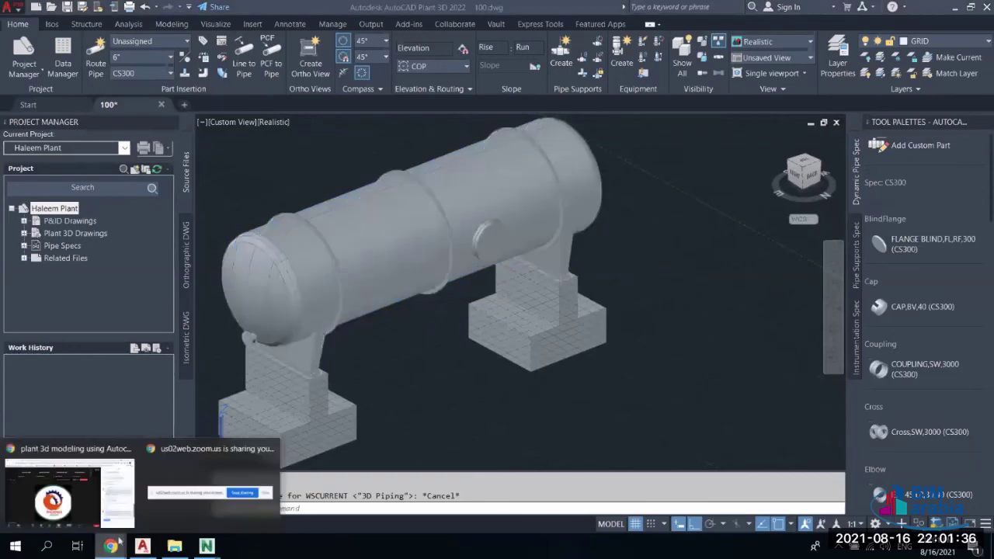
pyautogui.click(105, 510)
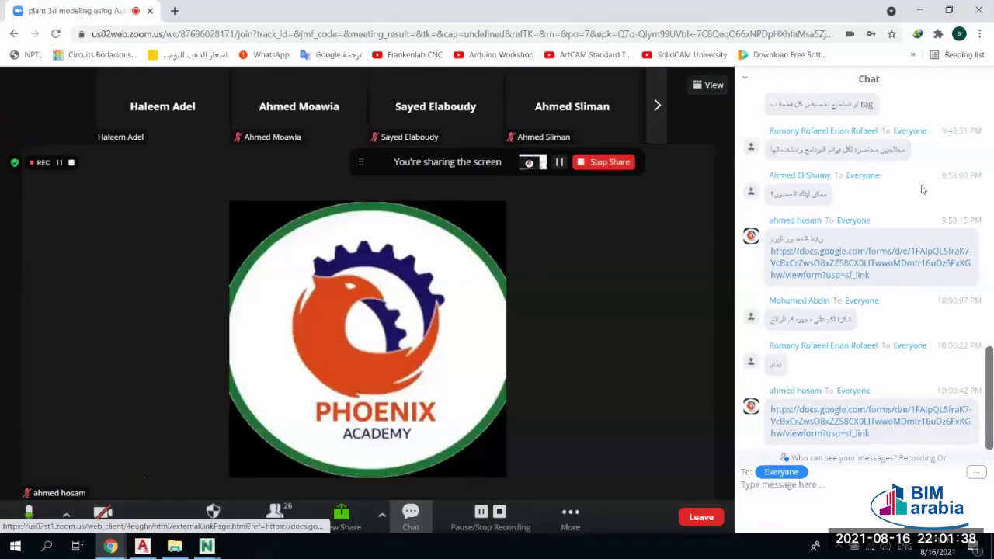
pyautogui.scroll(2, 923, 188)
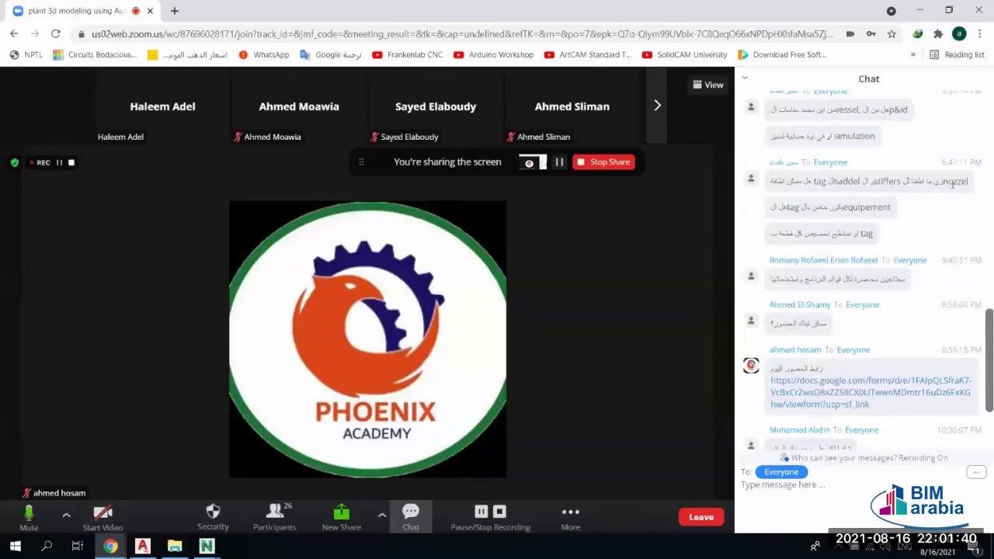
pyautogui.scroll(-4, 954, 186)
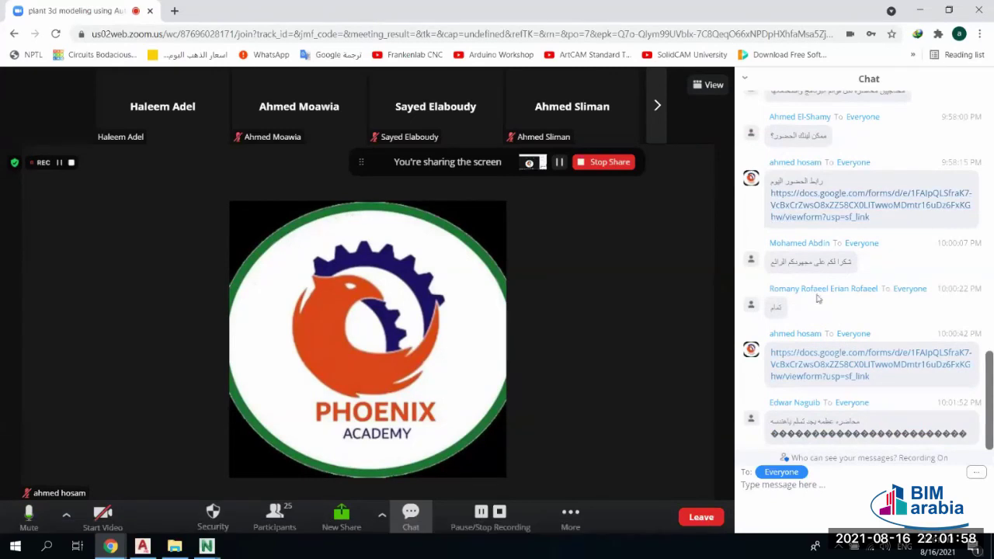
pyautogui.moveTo(206, 546)
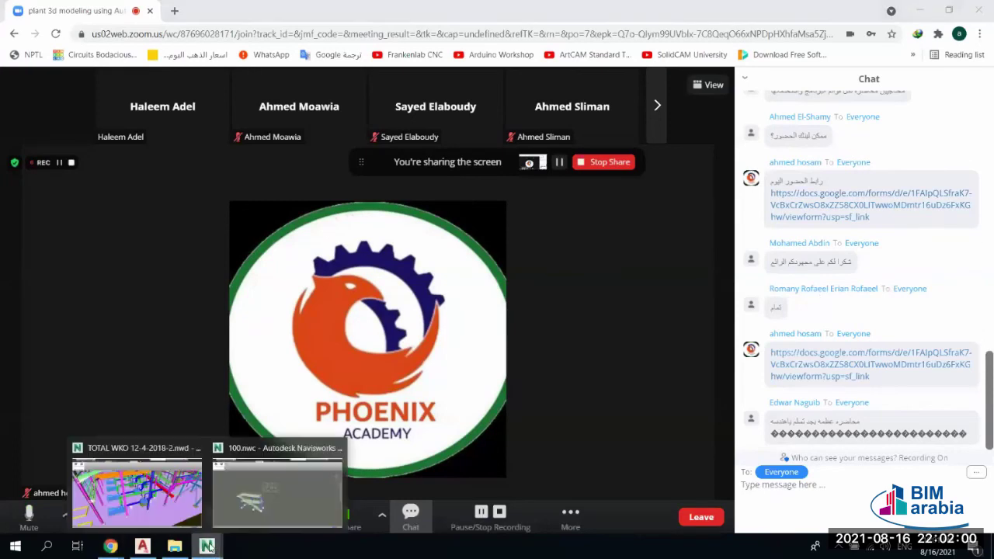
# Close the 100.nwc model without saving changes, then close the TOTAL WKO model window
pyautogui.click(242, 510)
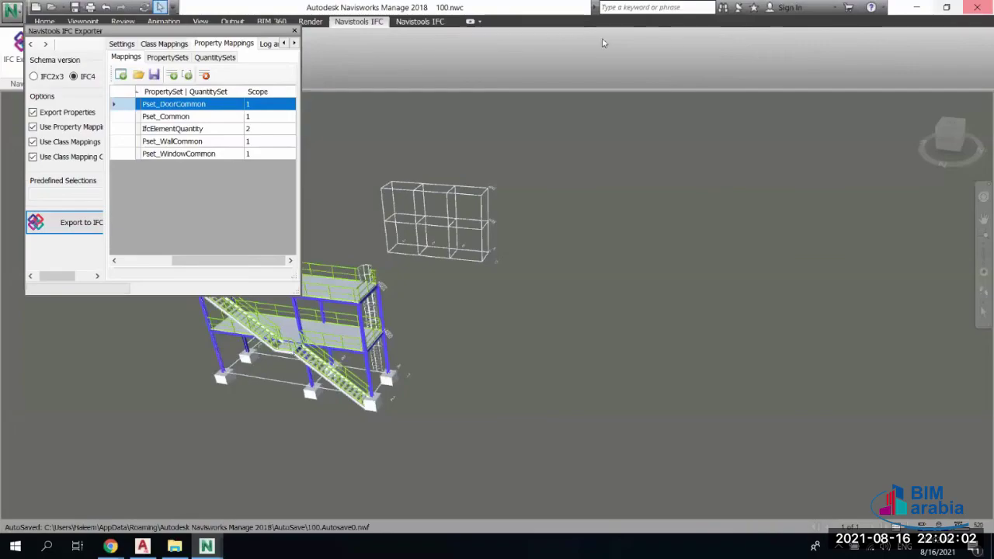
pyautogui.click(293, 31)
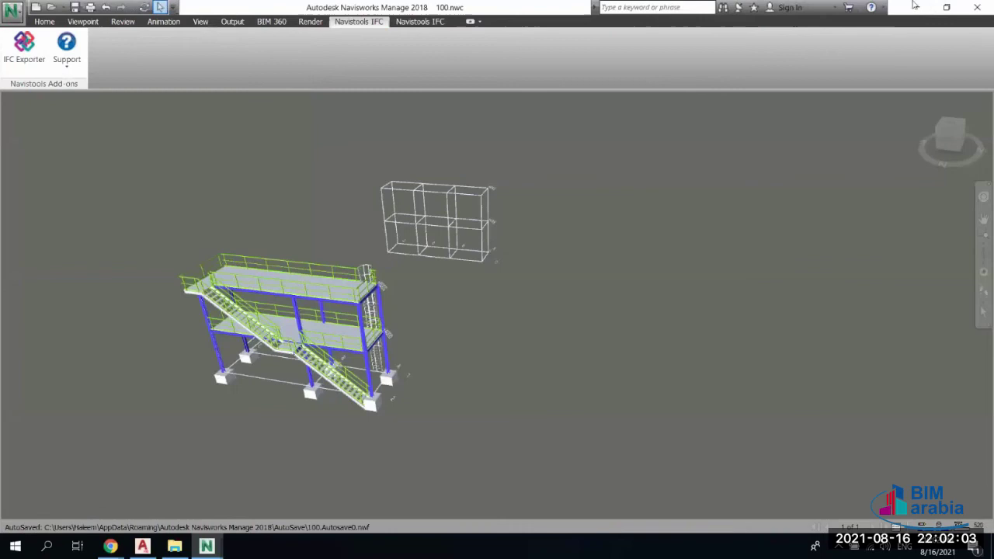
pyautogui.click(977, 7)
pyautogui.click(504, 321)
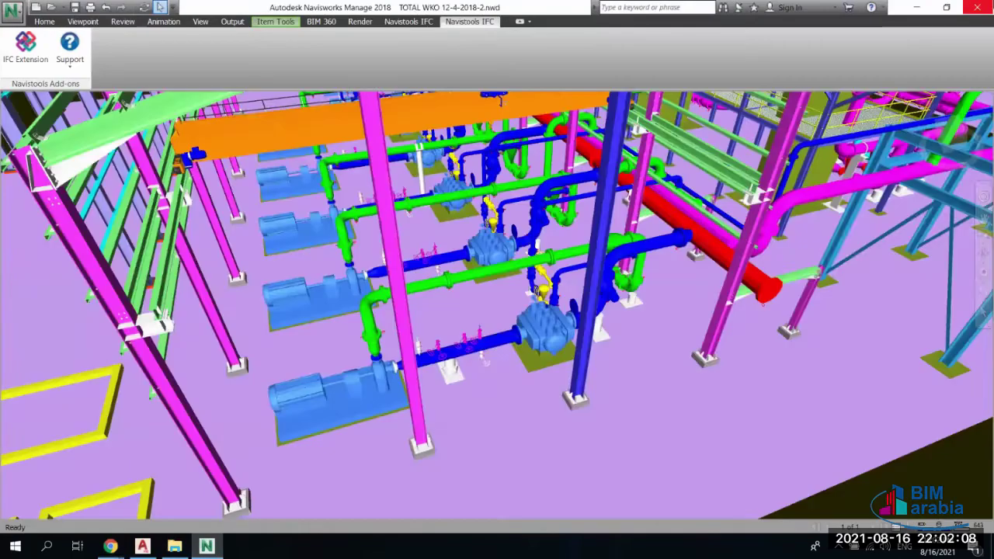
pyautogui.click(977, 7)
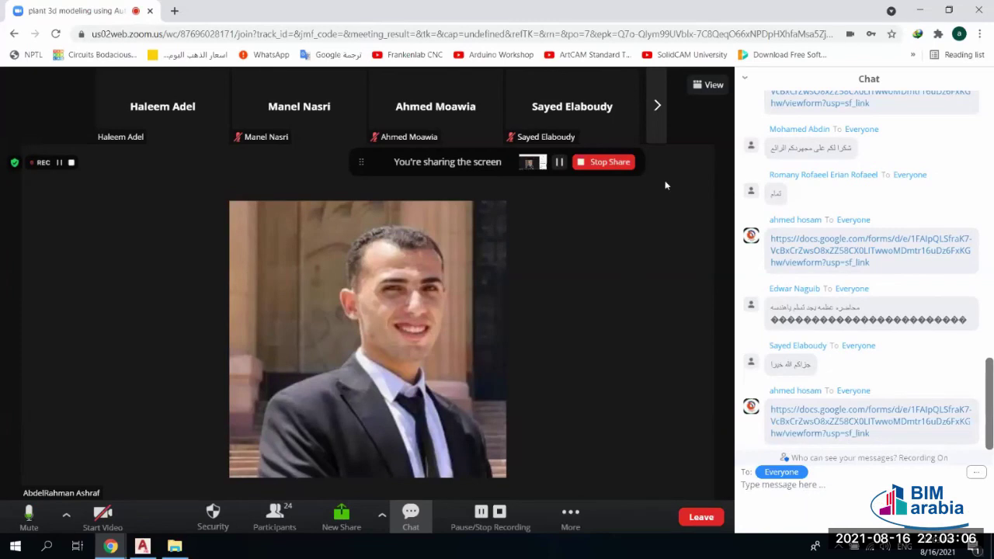
# Minimize Chrome and Plant 3D, browse Local Disk (D:), and open GC-01 (08.09.2018)w.nwd from Course 2022
pyautogui.click(932, 6)
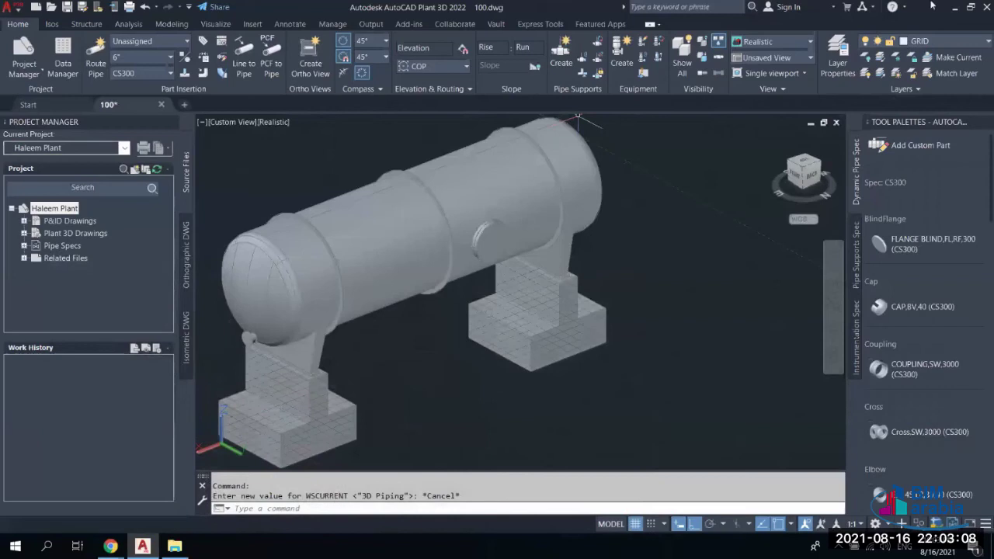
pyautogui.click(953, 6)
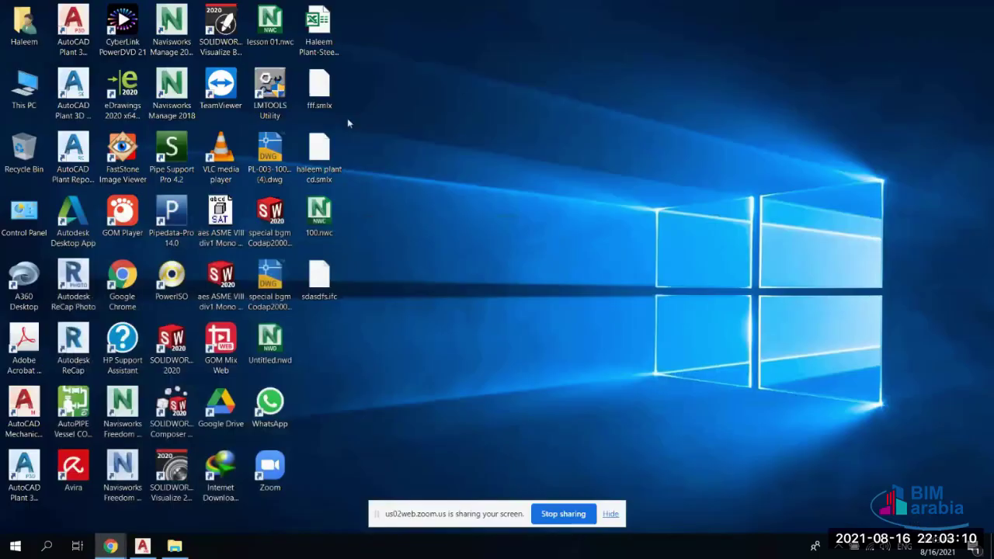
pyautogui.doubleClick(23, 87)
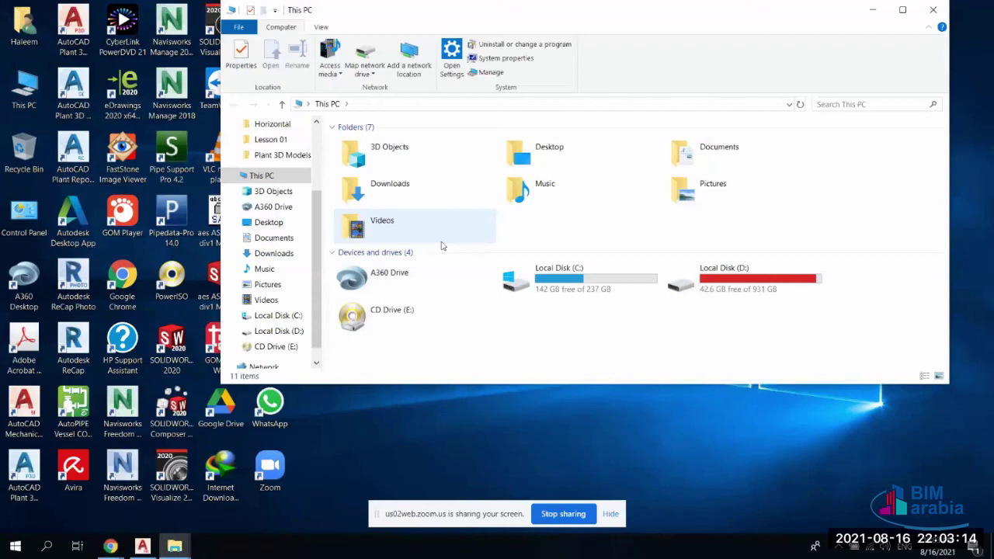
pyautogui.doubleClick(687, 276)
pyautogui.scroll(-9, 433, 253)
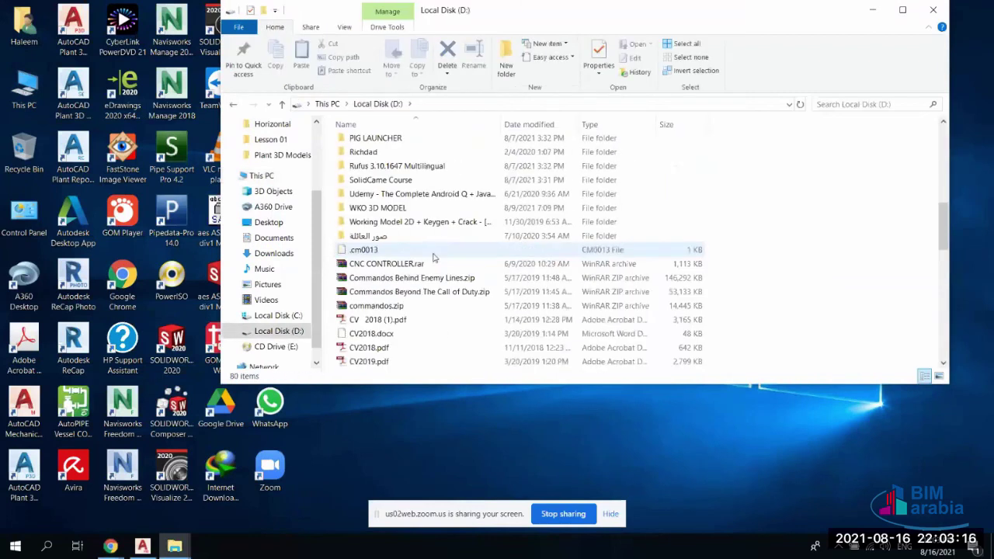
pyautogui.click(872, 9)
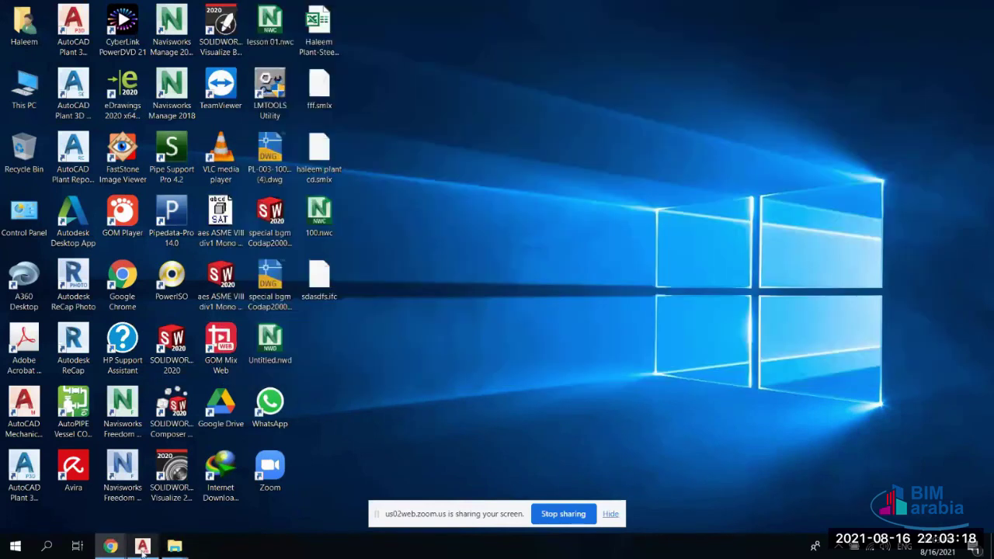
pyautogui.moveTo(174, 546)
pyautogui.click(245, 507)
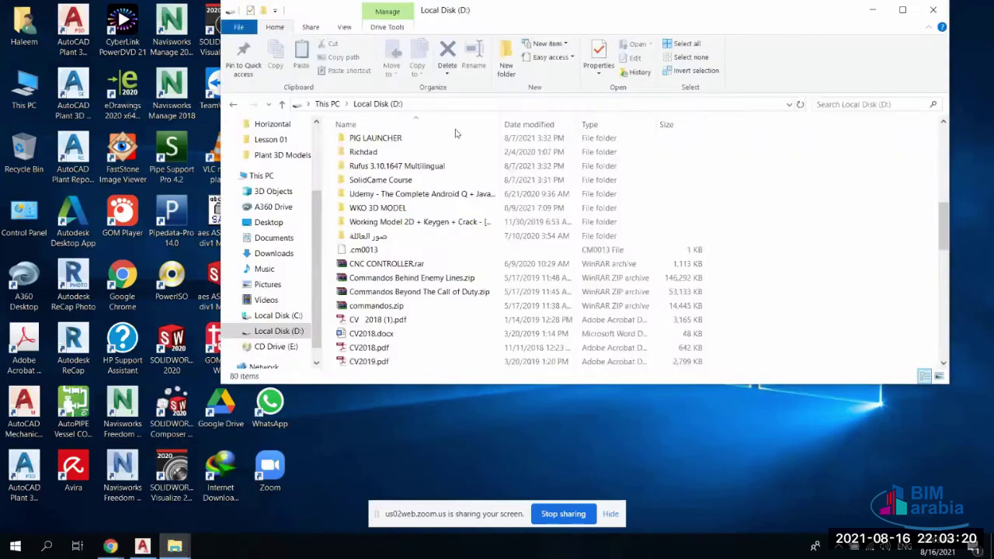
pyautogui.click(873, 9)
pyautogui.click(190, 550)
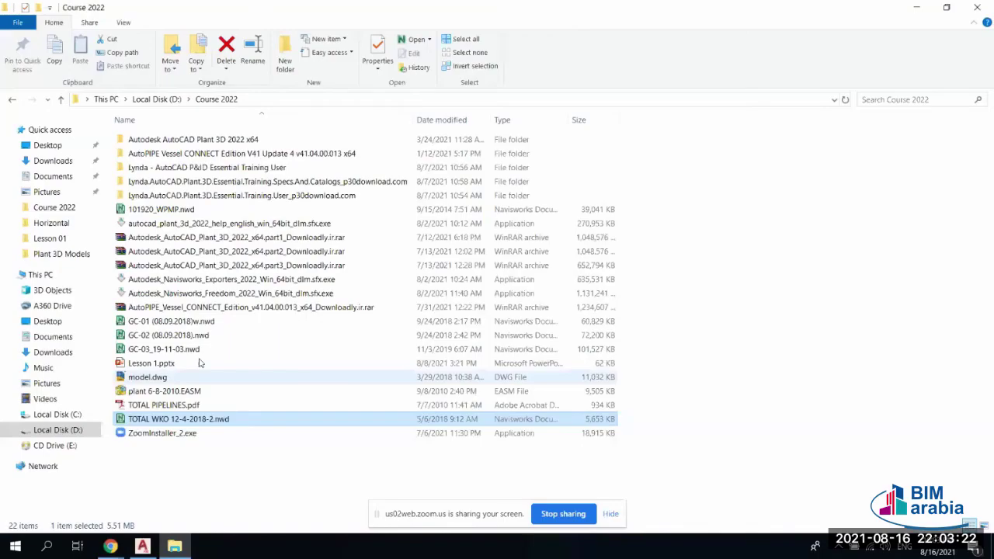
pyautogui.doubleClick(225, 322)
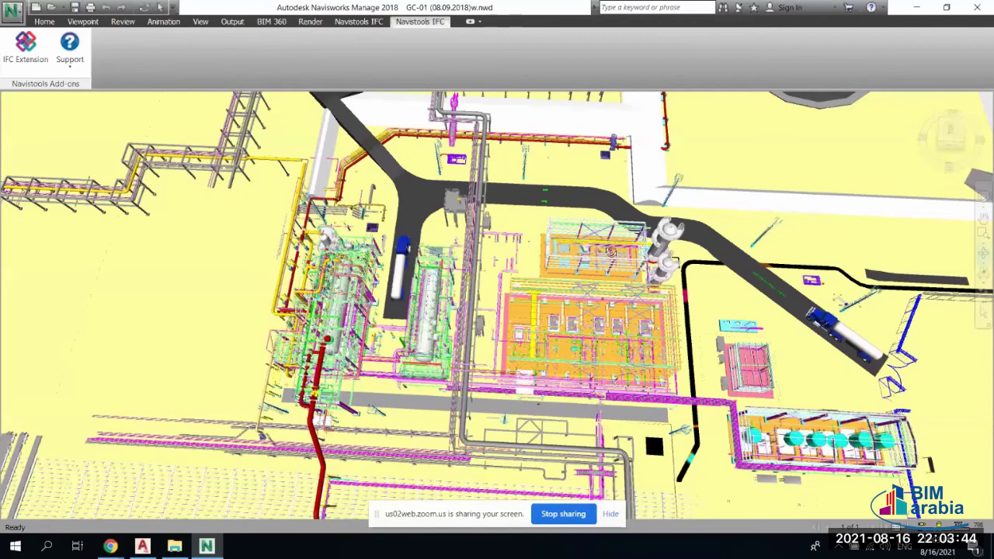
# Zoom and orbit into the GC-01 plant, panning across the equipment on the floor
pyautogui.scroll(2, 662, 356)
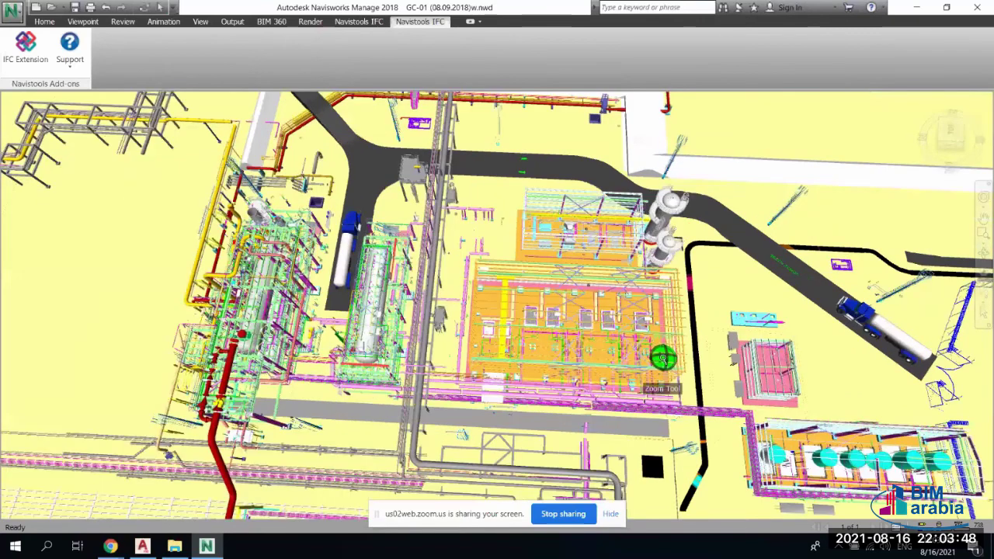
pyautogui.scroll(2, 591, 314)
pyautogui.keyDown('shift'); pyautogui.moveTo(591, 314); pyautogui.dragTo(515, 262, button='middle'); pyautogui.keyUp('shift')
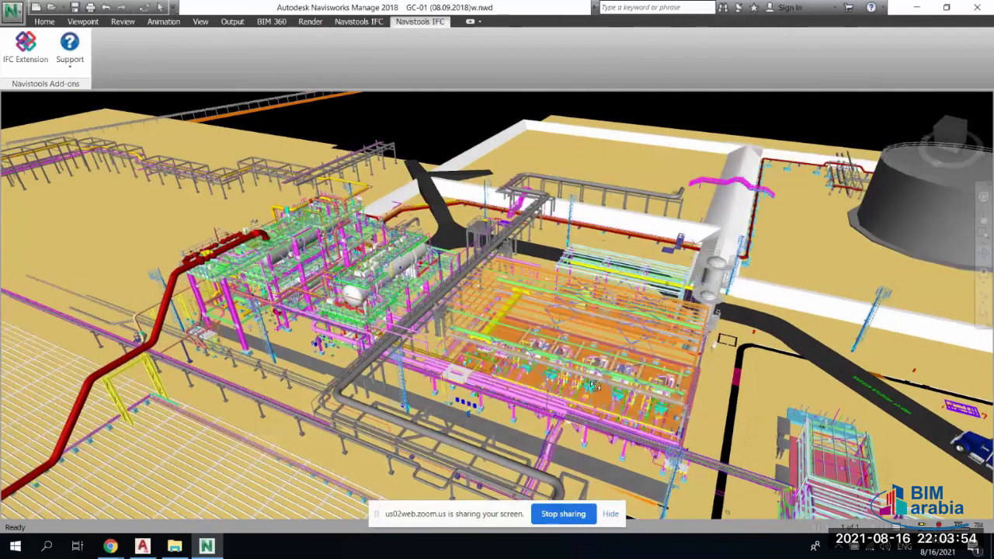
pyautogui.scroll(5, 549, 342)
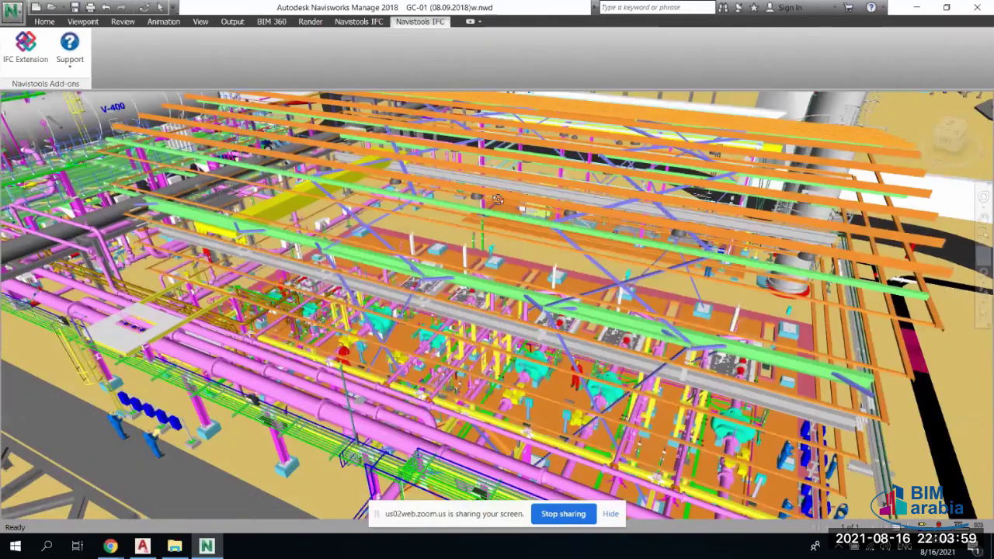
pyautogui.scroll(2, 498, 200)
pyautogui.keyDown('shift'); pyautogui.moveTo(498, 199); pyautogui.dragTo(466, 198, button='middle'); pyautogui.keyUp('shift')
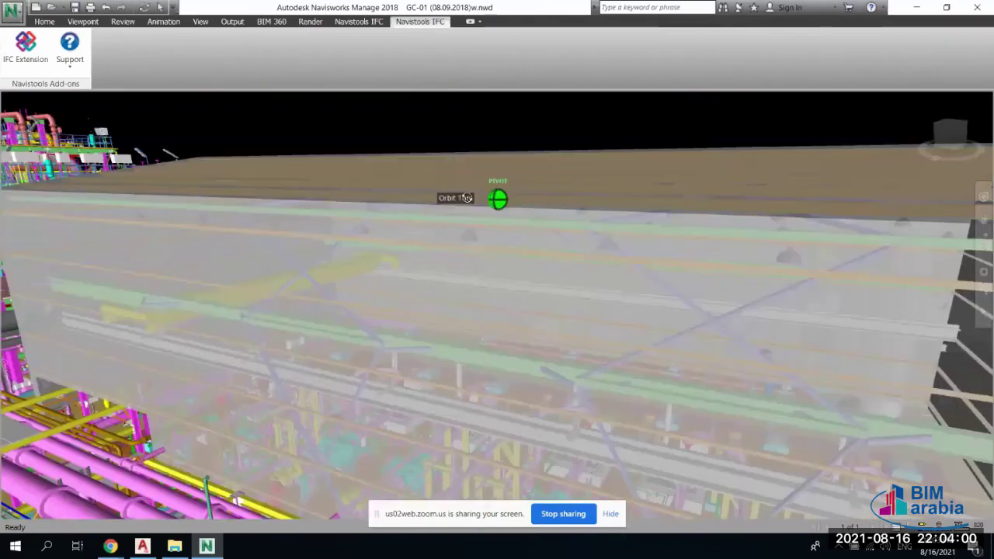
pyautogui.scroll(3, 475, 264)
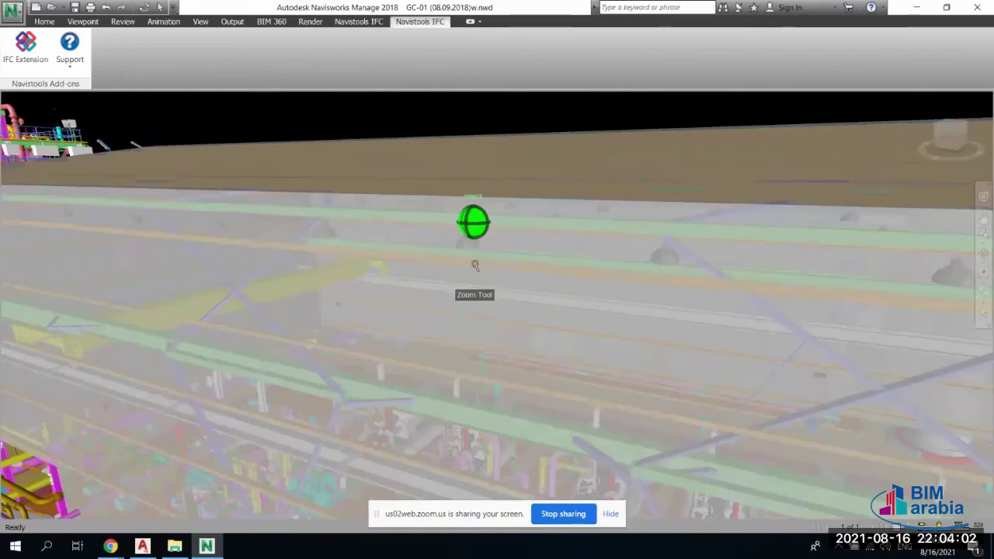
pyautogui.scroll(3, 475, 264)
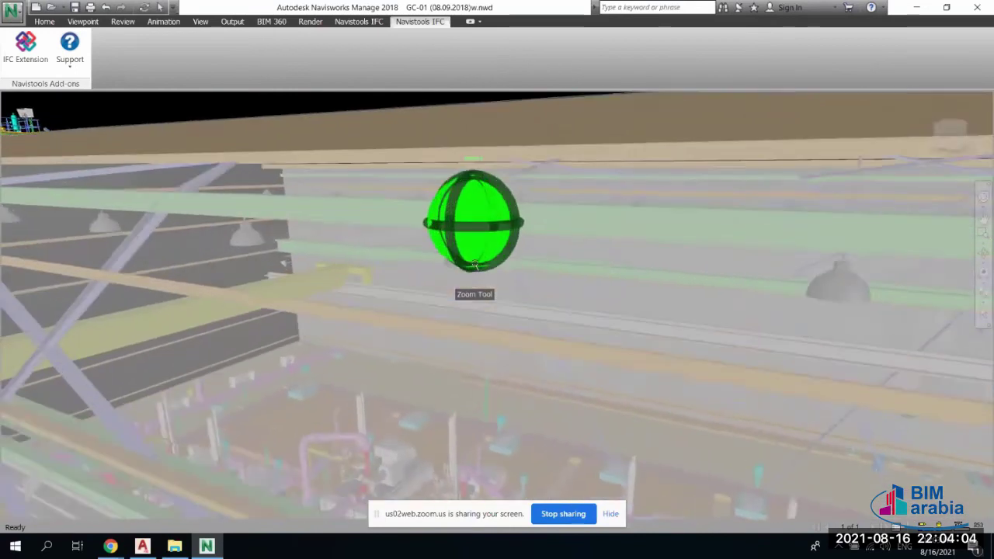
pyautogui.scroll(3, 475, 265)
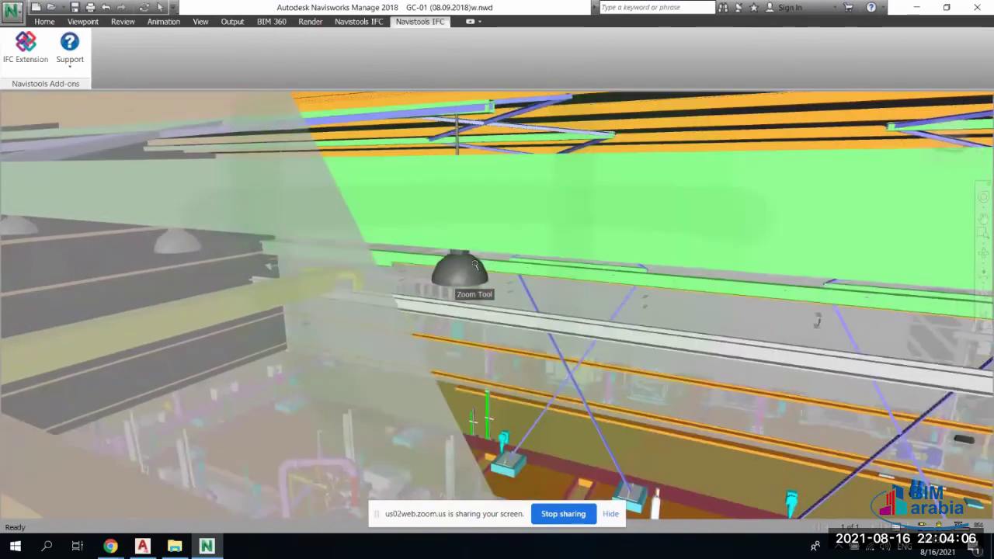
pyautogui.scroll(-3, 475, 264)
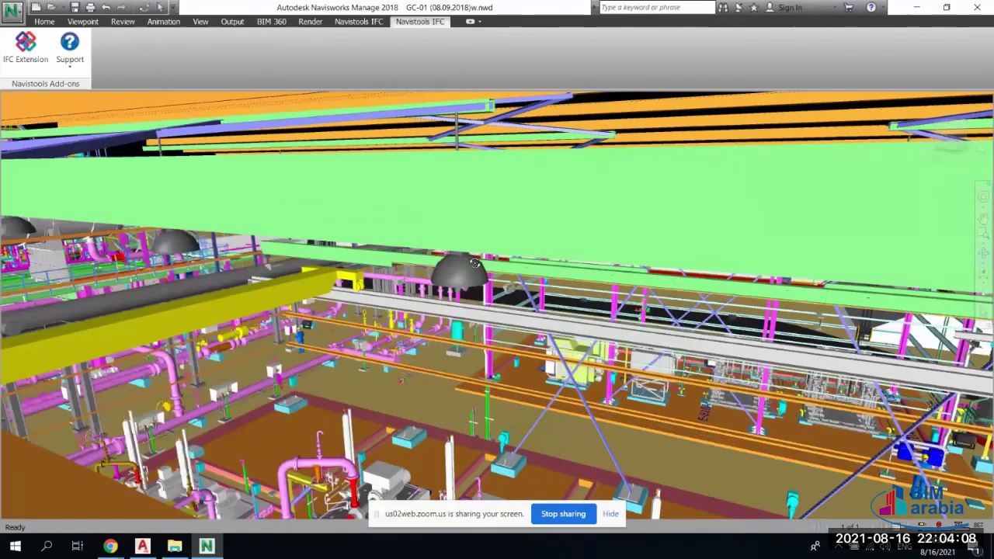
pyautogui.scroll(-3, 475, 264)
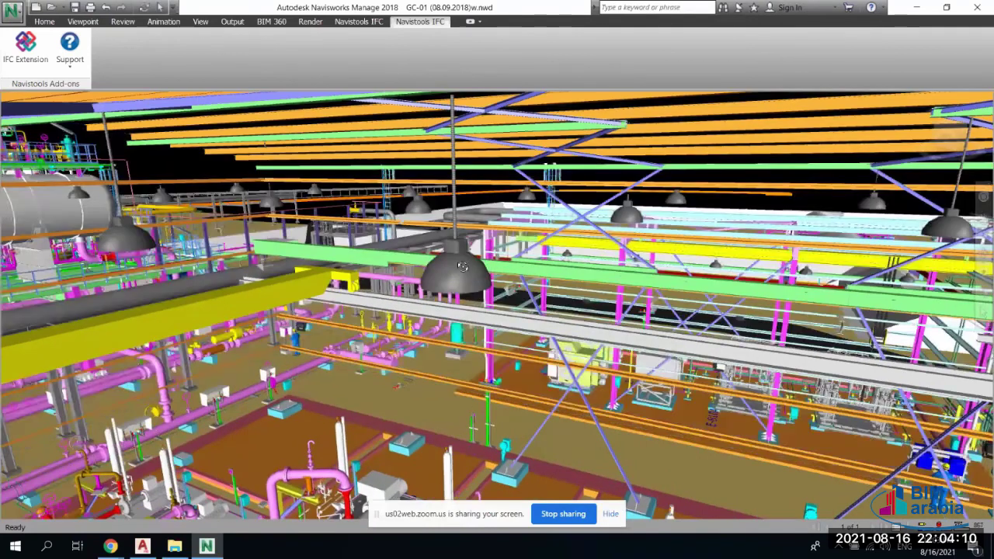
pyautogui.scroll(5, 481, 279)
pyautogui.moveTo(505, 311); pyautogui.dragTo(657, 339, button='middle')
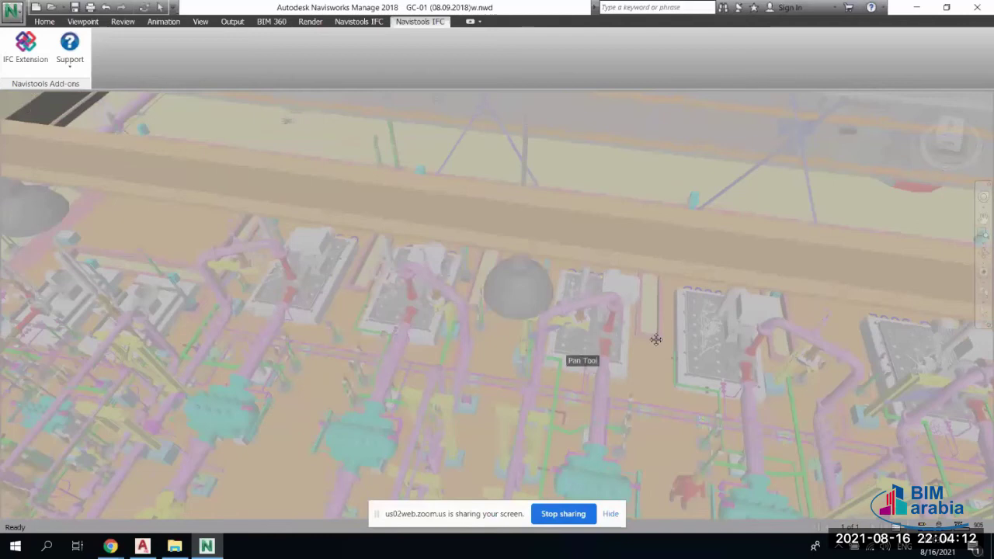
pyautogui.scroll(-5, 484, 245)
pyautogui.scroll(3, 485, 245)
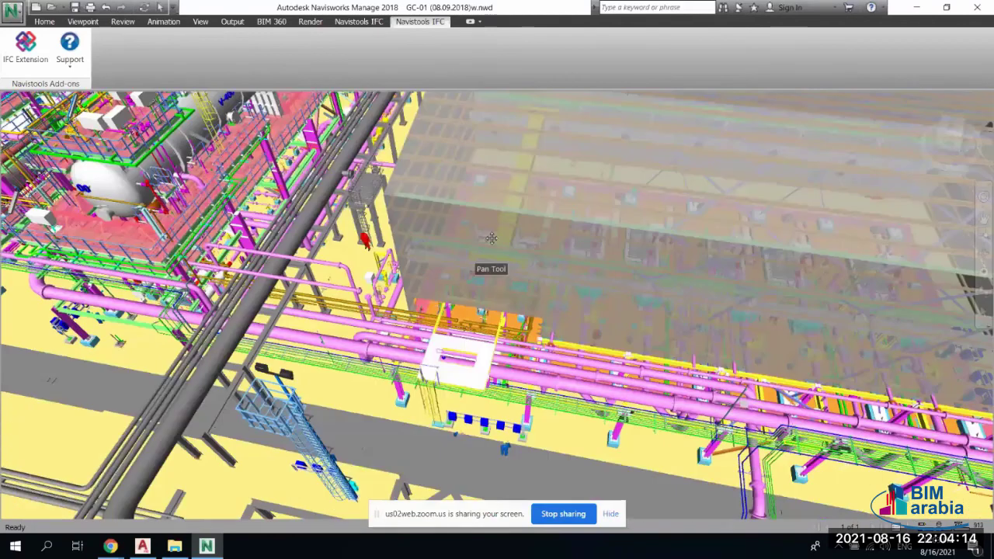
pyautogui.scroll(3, 286, 244)
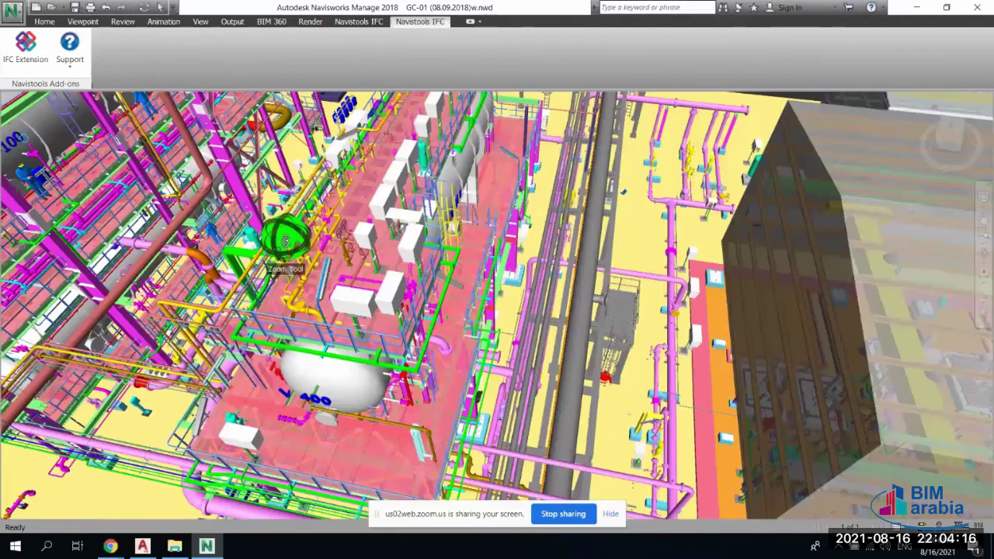
pyautogui.scroll(3, 283, 233)
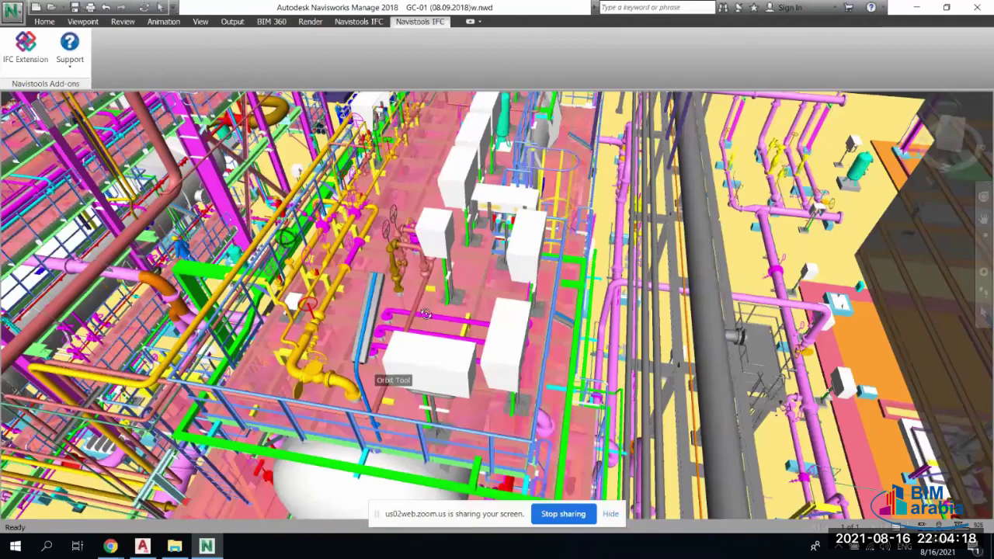
# Re-orbit, return to the closer viewpoint near V-400, and pan to the pipe racks by the red pipe
pyautogui.rightClick(434, 246)
pyautogui.click(433, 245)
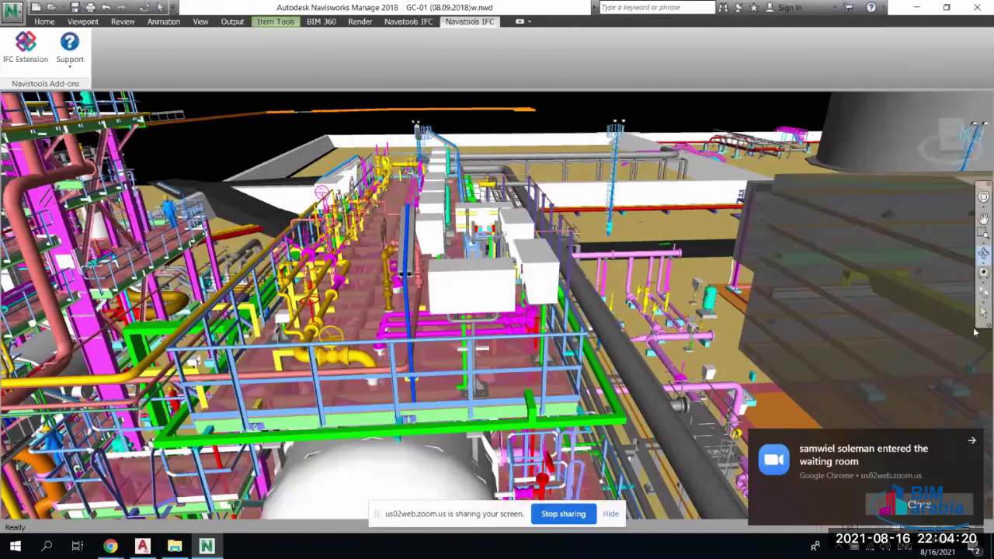
pyautogui.moveTo(365, 295)
pyautogui.keyDown('shift'); pyautogui.mouseDown(button='middle')
pyautogui.moveTo(492, 292)
pyautogui.moveTo(482, 291)
pyautogui.moveTo(631, 242)
pyautogui.mouseUp(button='middle'); pyautogui.keyUp('shift')
pyautogui.scroll(3, 630, 242)
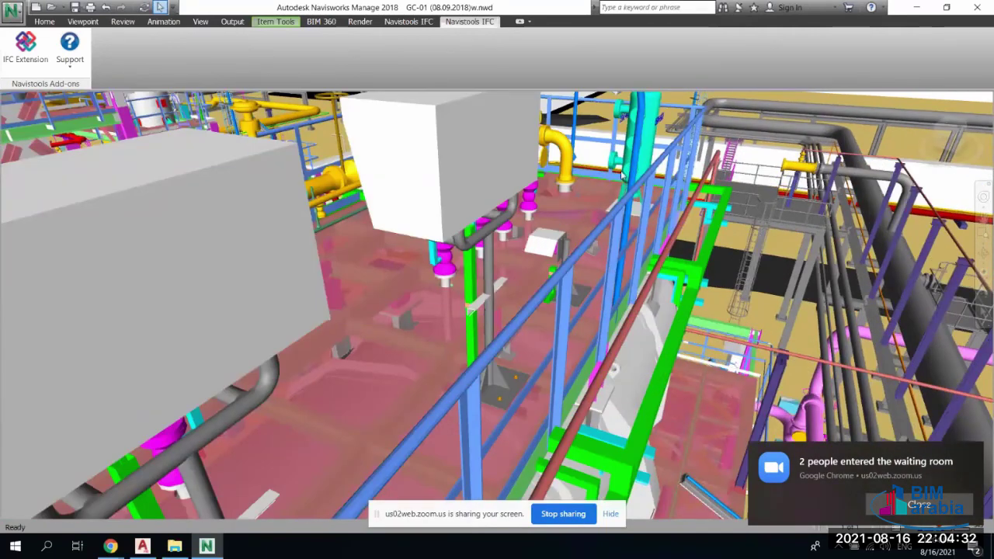
pyautogui.scroll(-3, 622, 176)
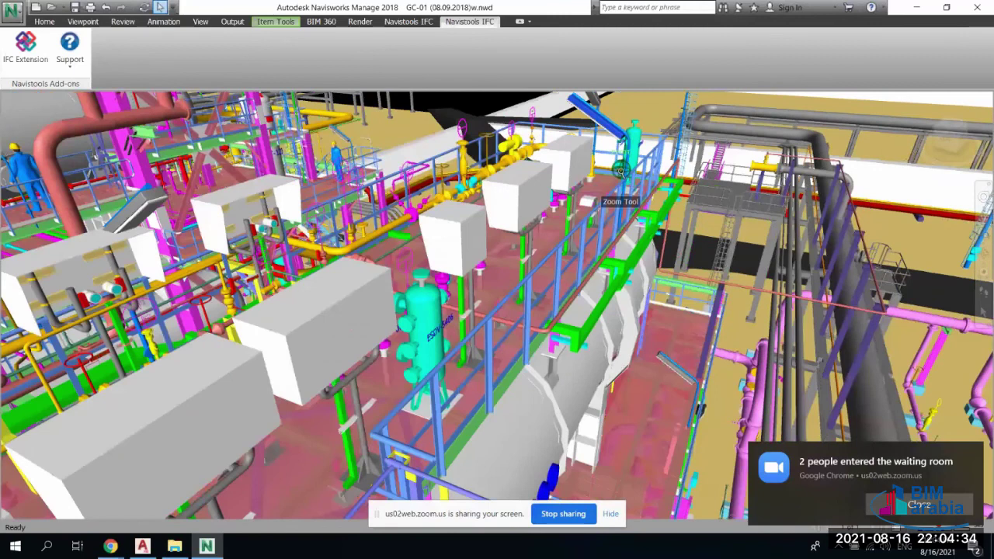
pyautogui.scroll(-3, 425, 350)
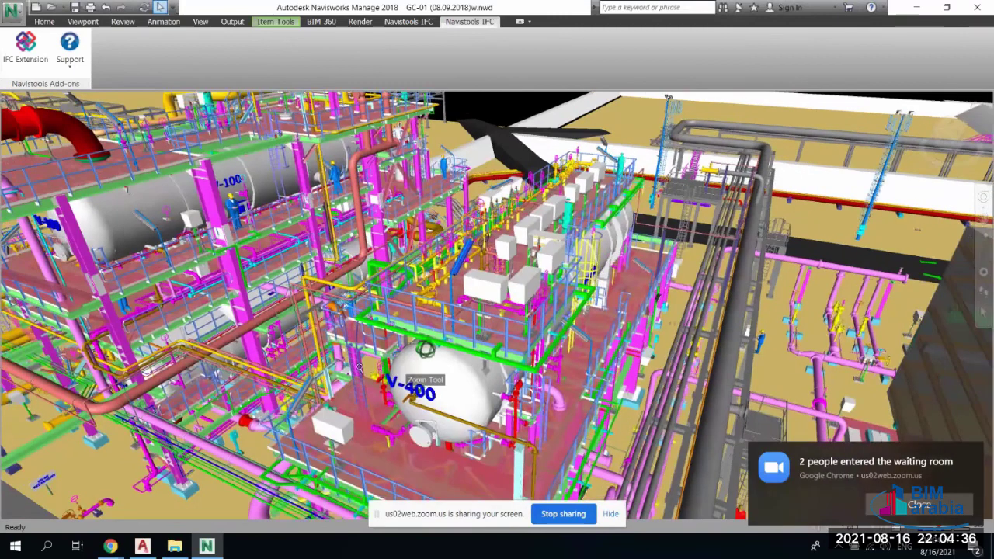
pyautogui.scroll(-2, 412, 377)
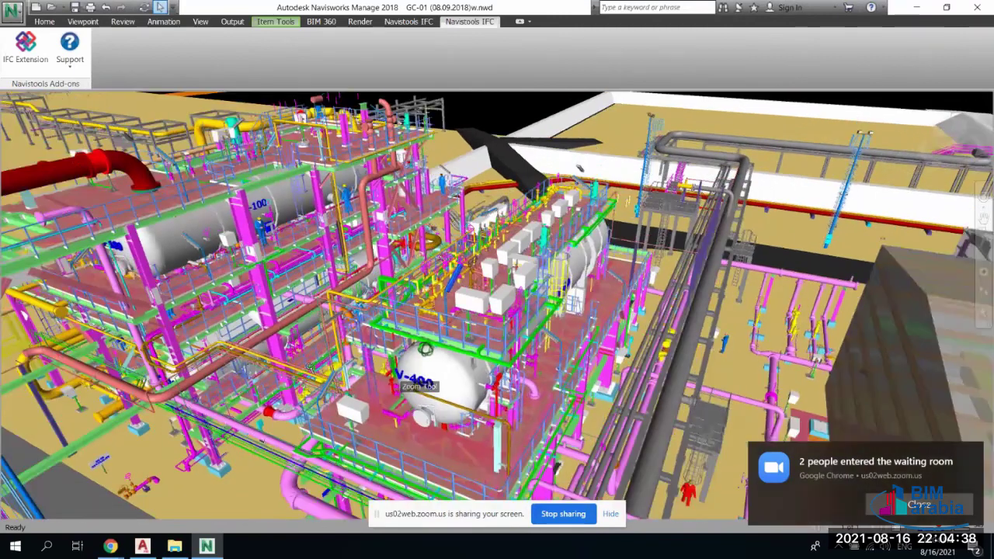
pyautogui.hotkey('ctrl', 'z')
pyautogui.keyDown('shift'); pyautogui.moveTo(478, 283); pyautogui.dragTo(369, 311, button='middle'); pyautogui.keyUp('shift')
pyautogui.moveTo(218, 346); pyautogui.dragTo(334, 488, button='middle')
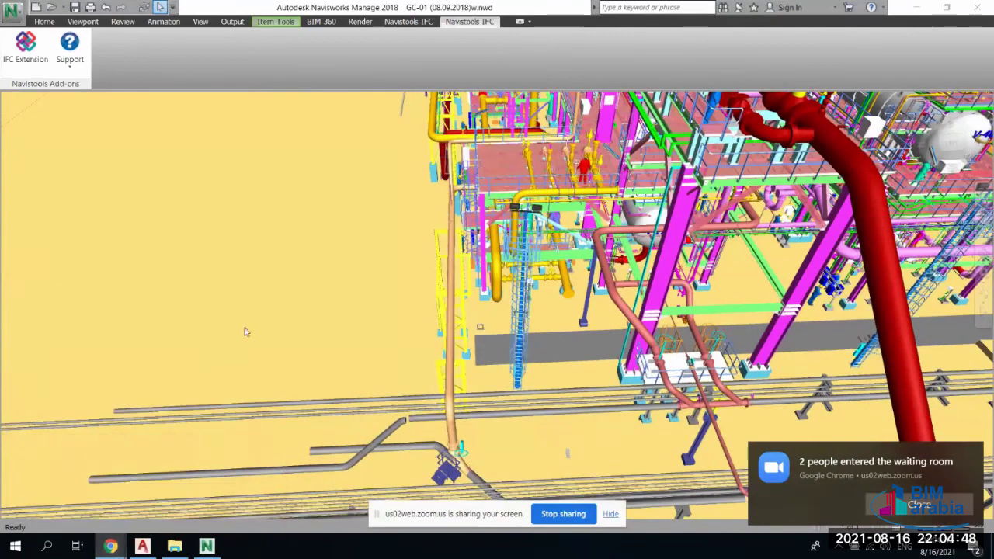
# Switch to Chrome and load grabcad.com in a new tab from the bookmarks overflow menu
pyautogui.moveTo(110, 546)
pyautogui.click(86, 503)
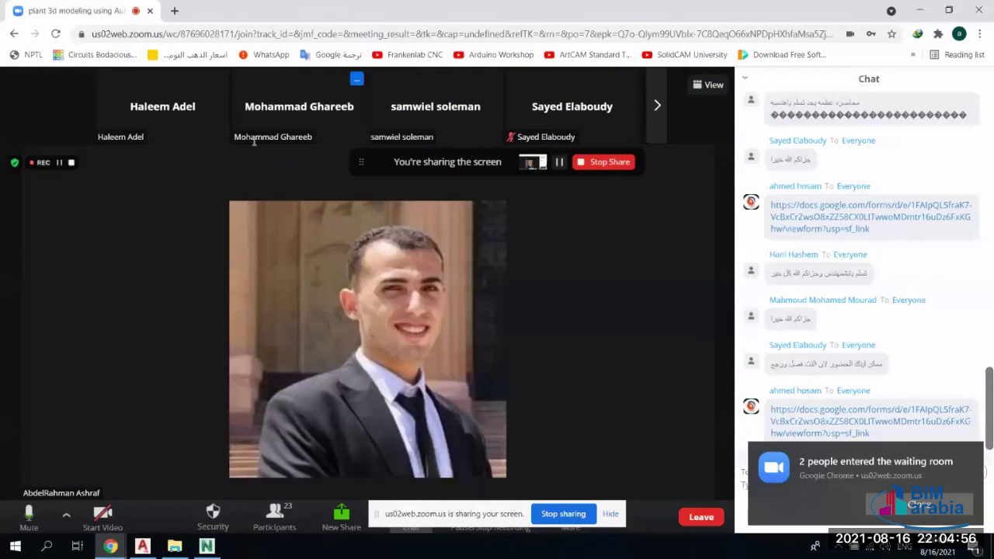
pyautogui.click(174, 10)
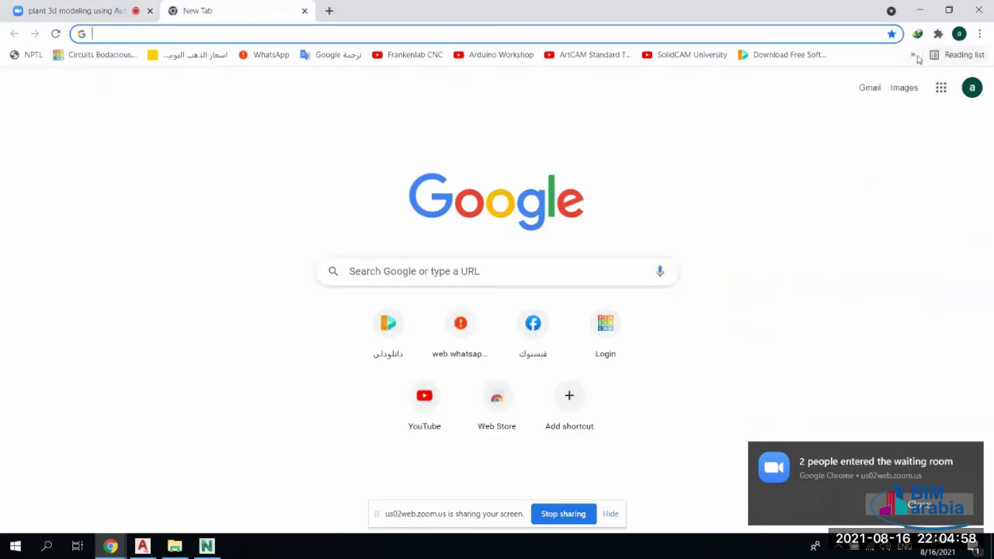
pyautogui.click(915, 56)
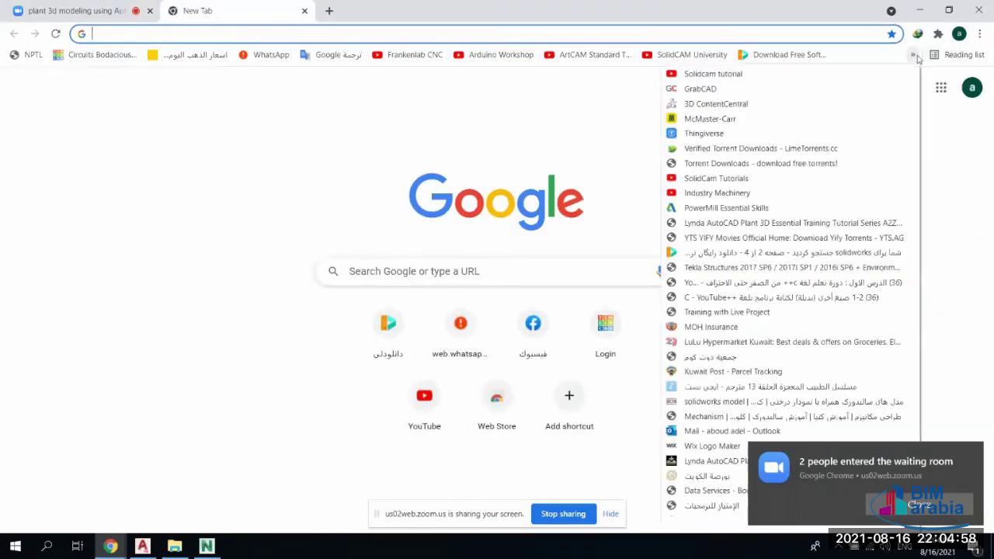
pyautogui.click(700, 89)
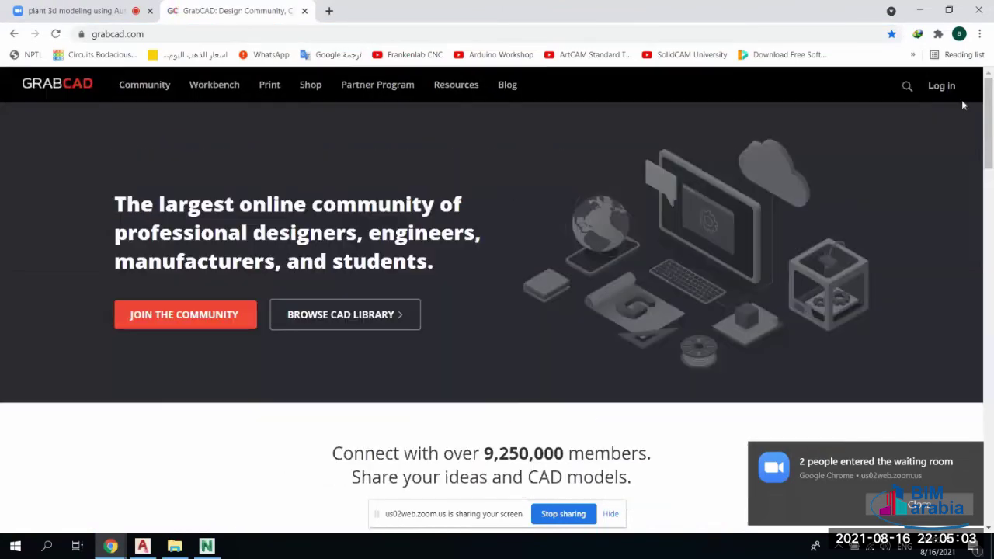
pyautogui.click(908, 86)
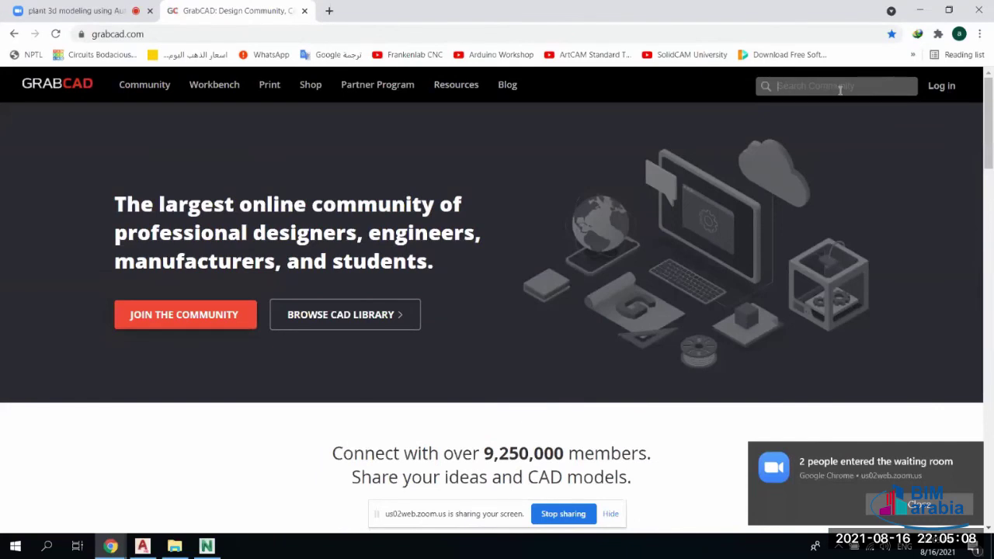
# Search GrabCAD for 'LIGHTING TOWER' and scroll through the light mast results
pyautogui.write('LIGHTING TOWER')
pyautogui.press('Return')
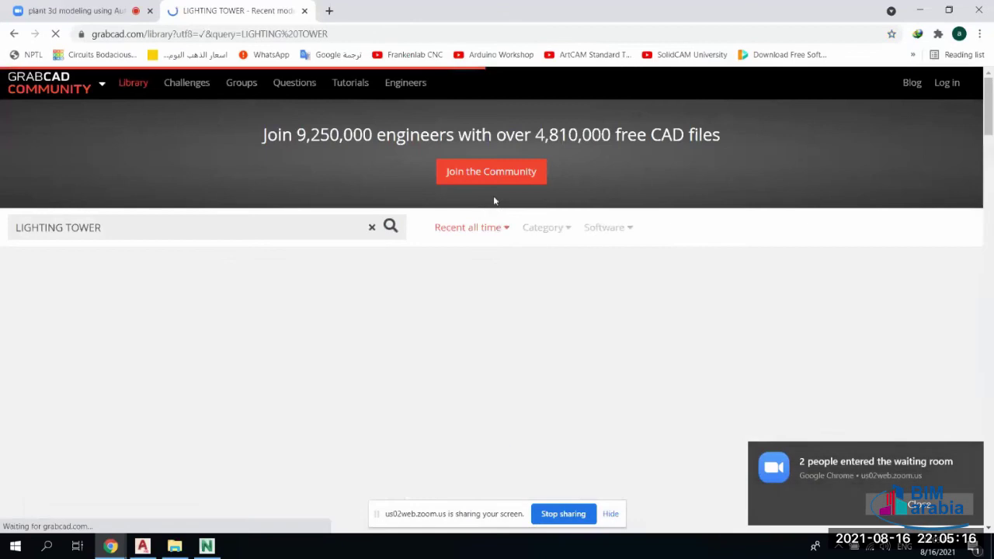
pyautogui.scroll(-1, 340, 332)
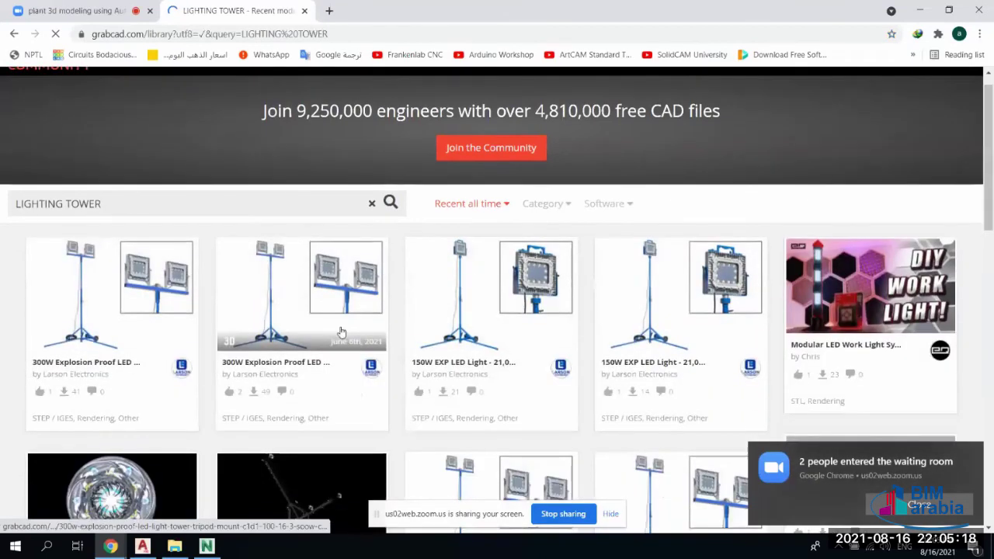
pyautogui.scroll(-5, 340, 333)
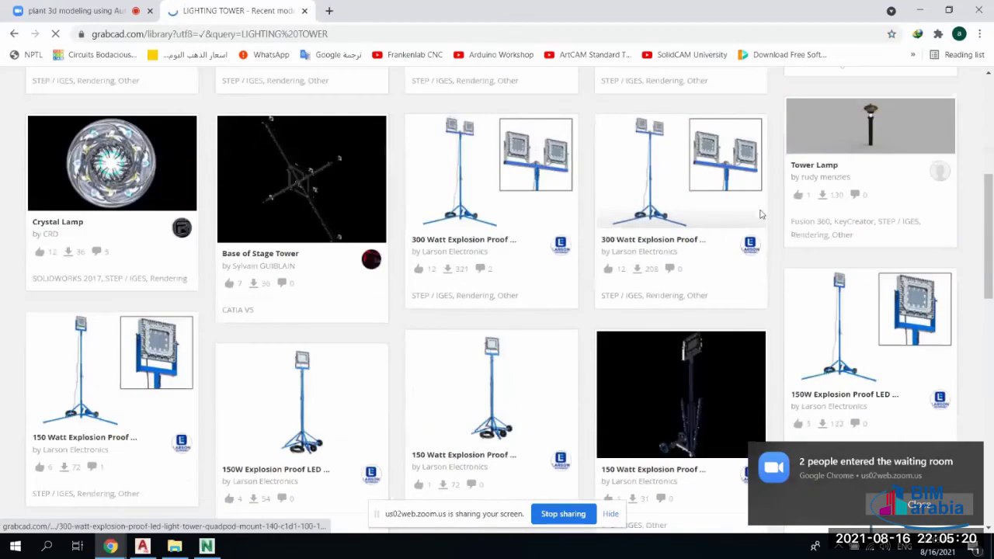
pyautogui.scroll(-10, 448, 192)
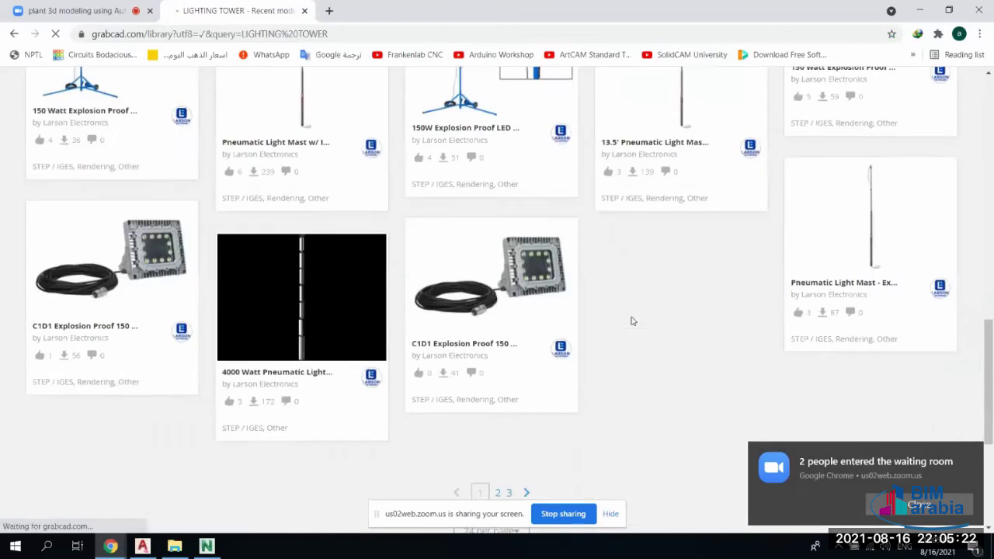
pyautogui.scroll(3, 389, 353)
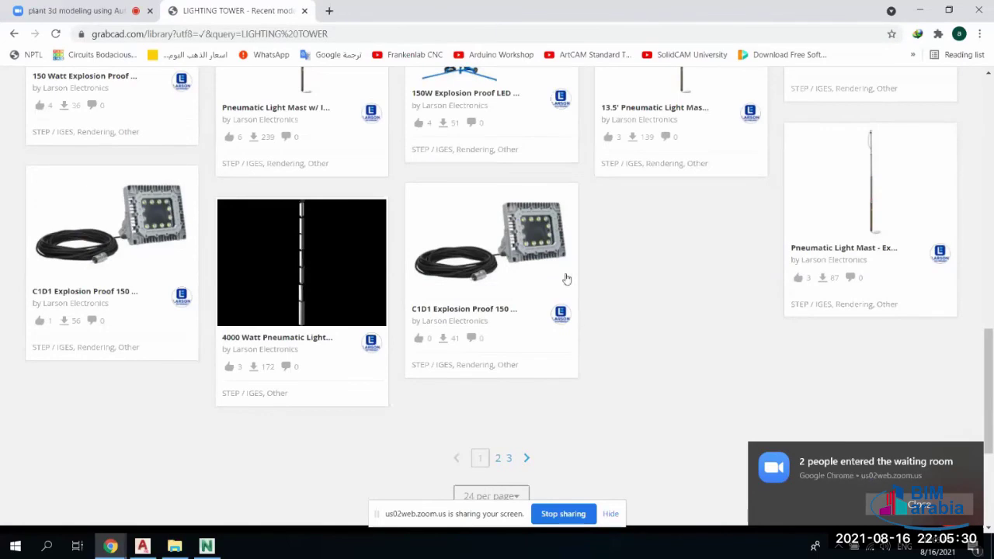
pyautogui.scroll(-2, 552, 285)
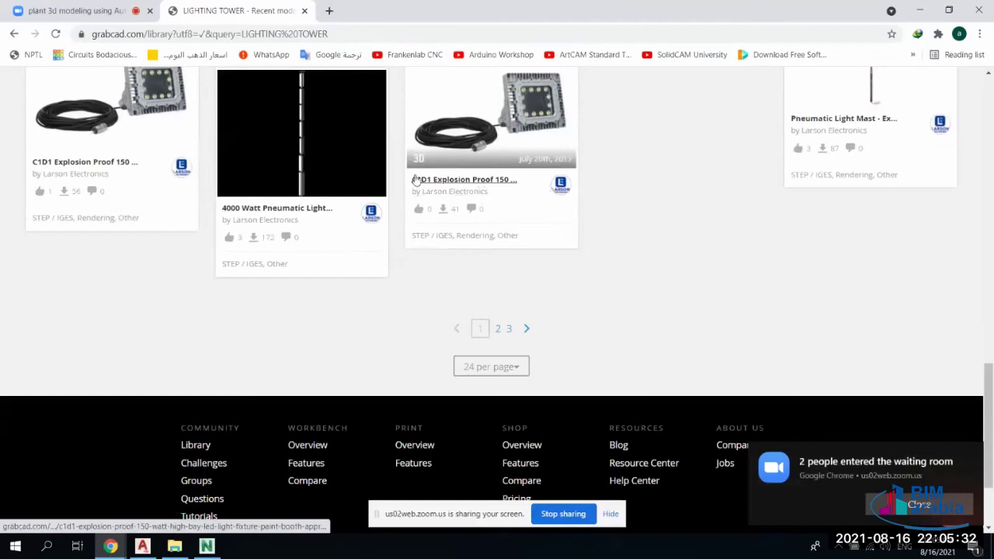
pyautogui.scroll(3, 342, 284)
pyautogui.scroll(2, 330, 283)
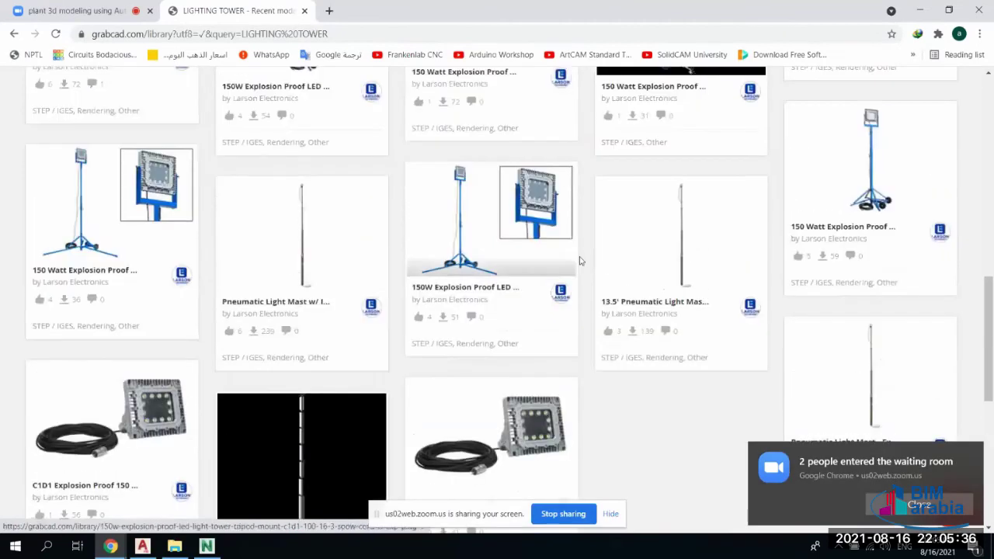
pyautogui.scroll(5, 579, 261)
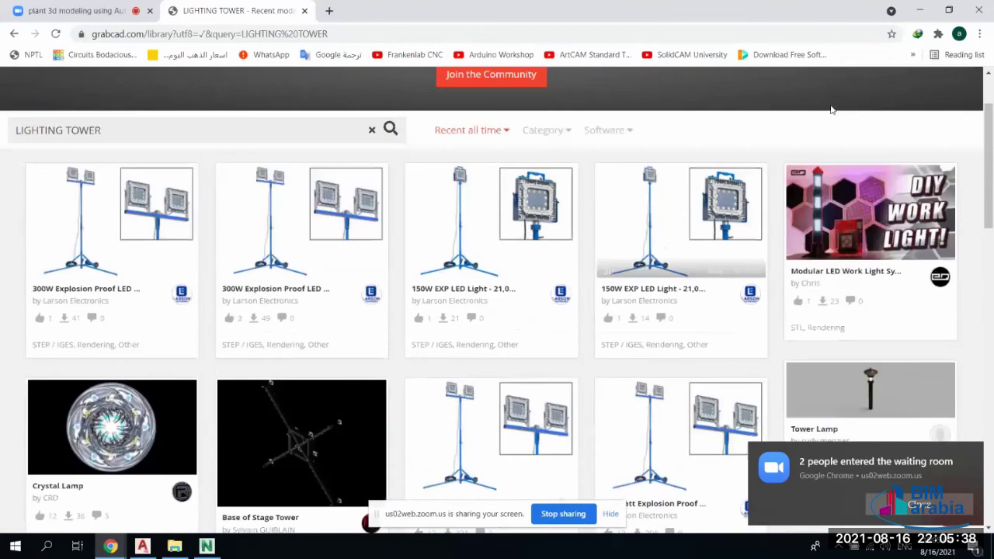
pyautogui.click(914, 56)
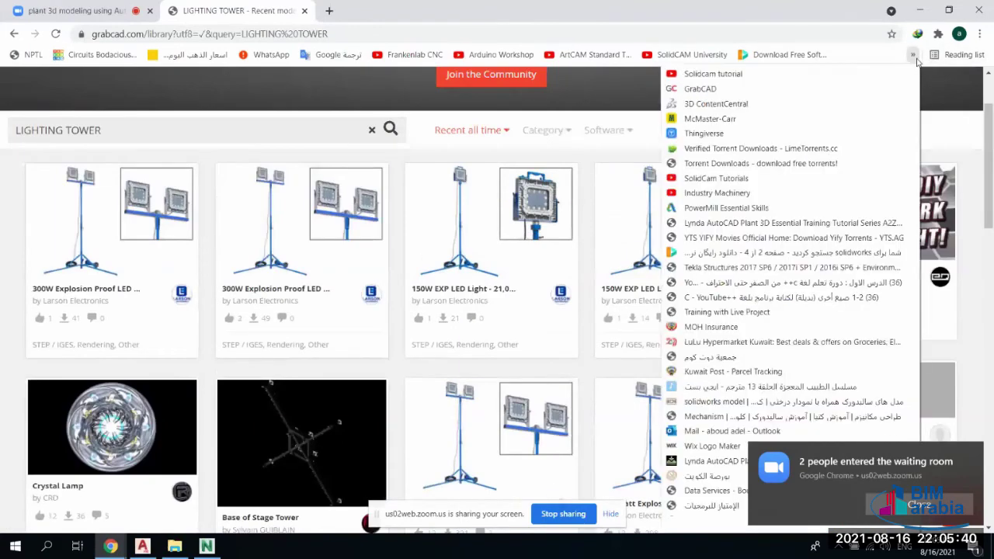
# Try opening 3D ContentCentral from the bookmarks, reload the failed page, then return to Navisworks
pyautogui.click(734, 108)
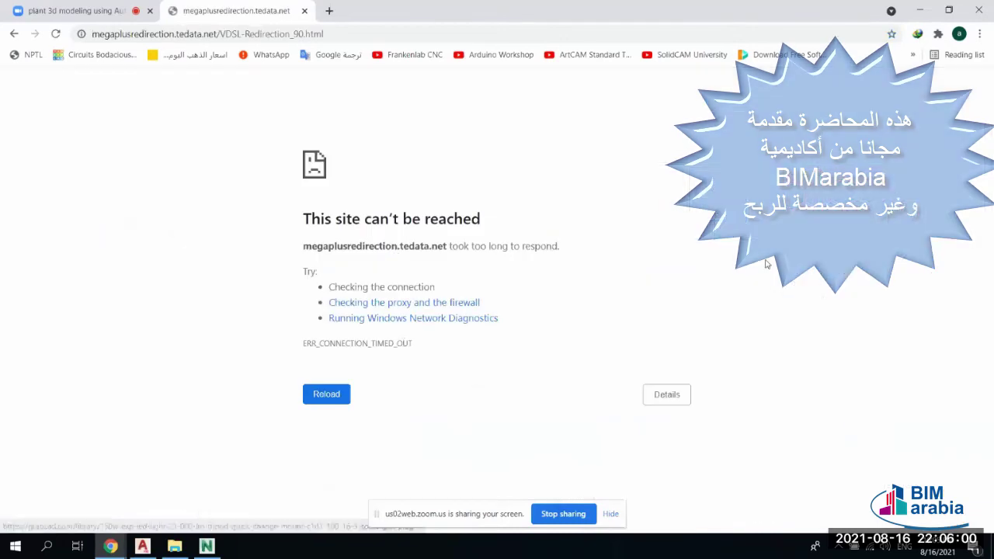
pyautogui.click(343, 396)
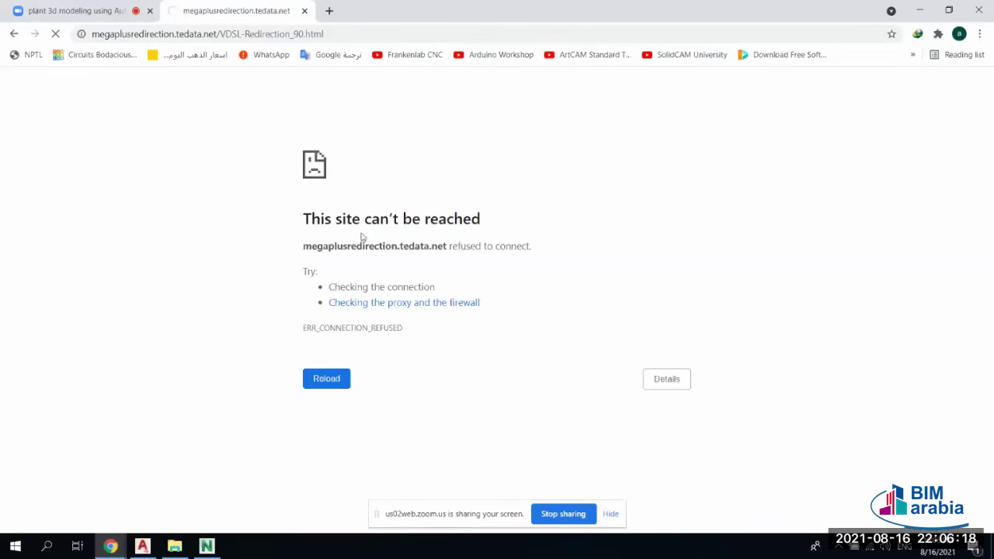
pyautogui.click(206, 546)
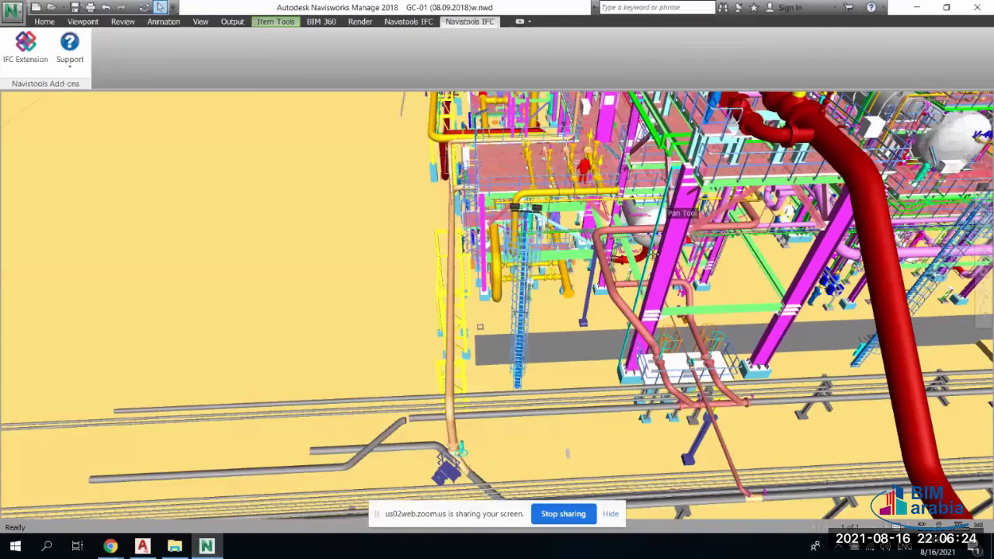
# Pan, zoom and orbit to frame the worker figure beside the yellow valve close up
pyautogui.moveTo(675, 214); pyautogui.dragTo(660, 259)
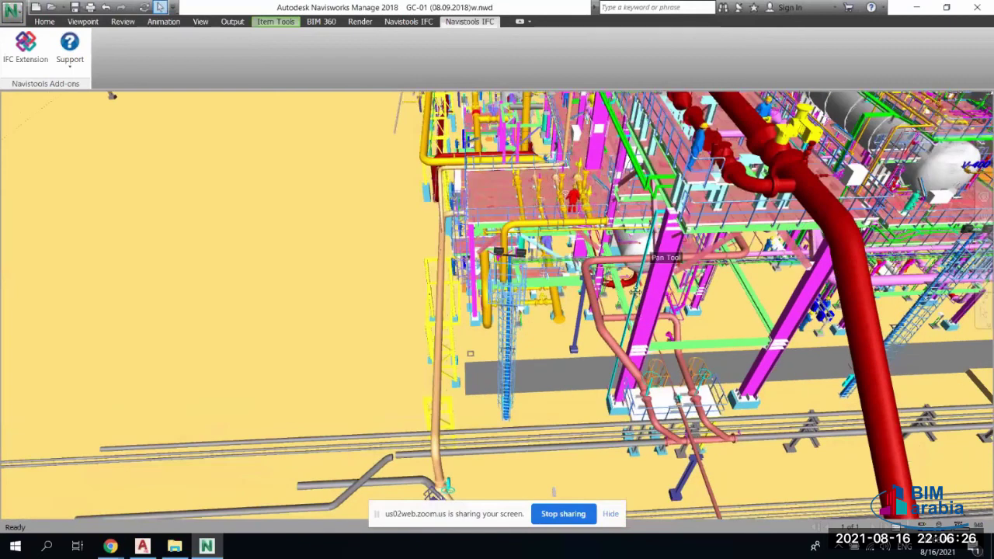
pyautogui.moveTo(635, 292); pyautogui.dragTo(633, 332)
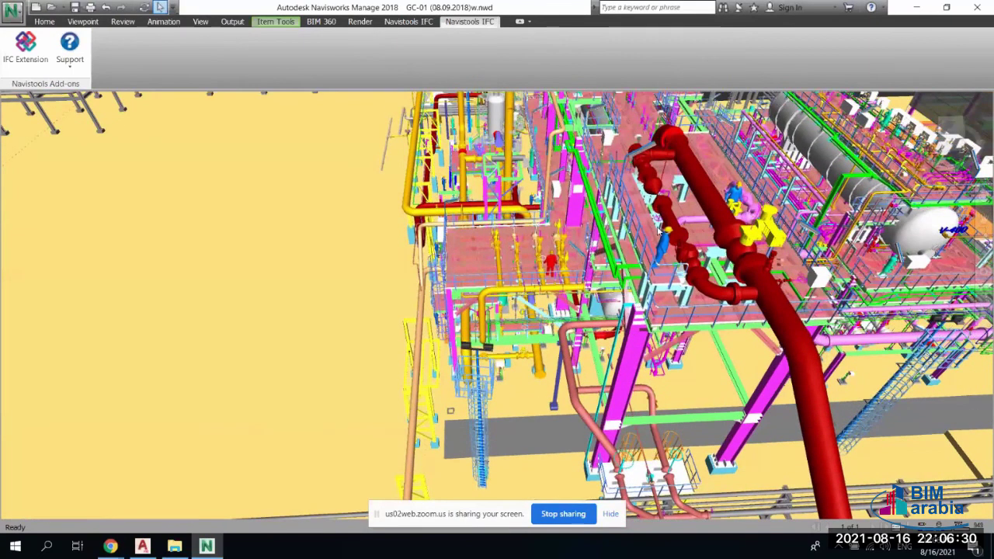
pyautogui.scroll(3, 657, 228)
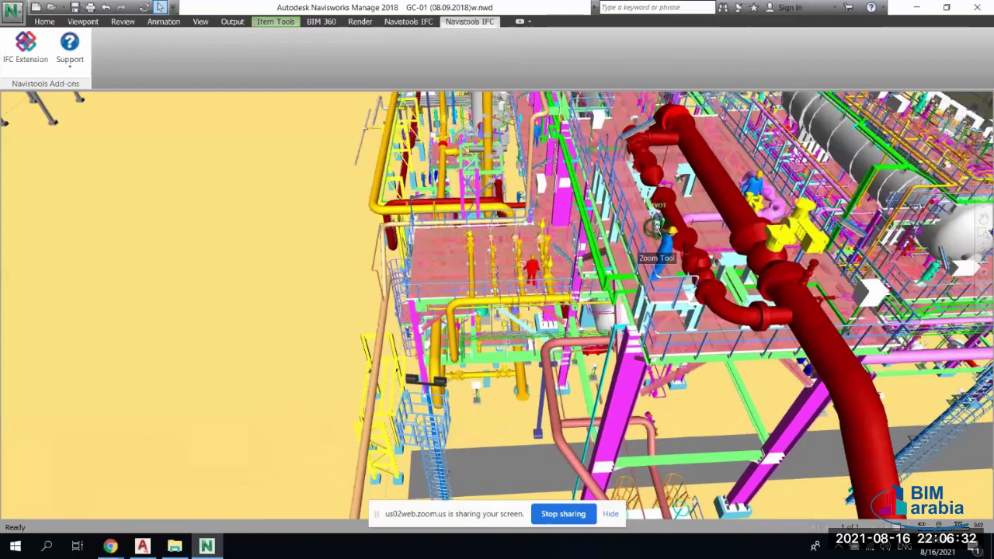
pyautogui.scroll(1, 657, 227)
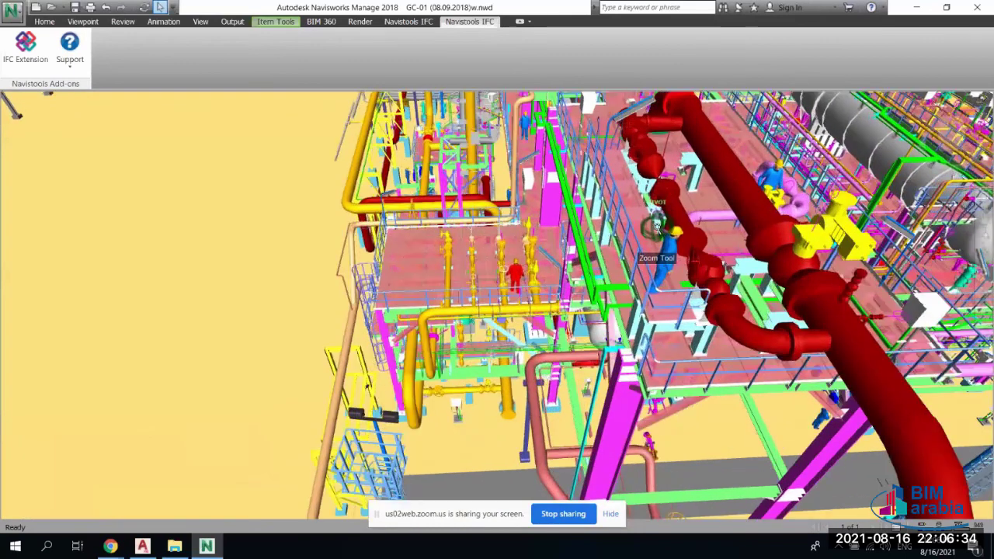
pyautogui.scroll(2, 657, 228)
pyautogui.scroll(3, 837, 148)
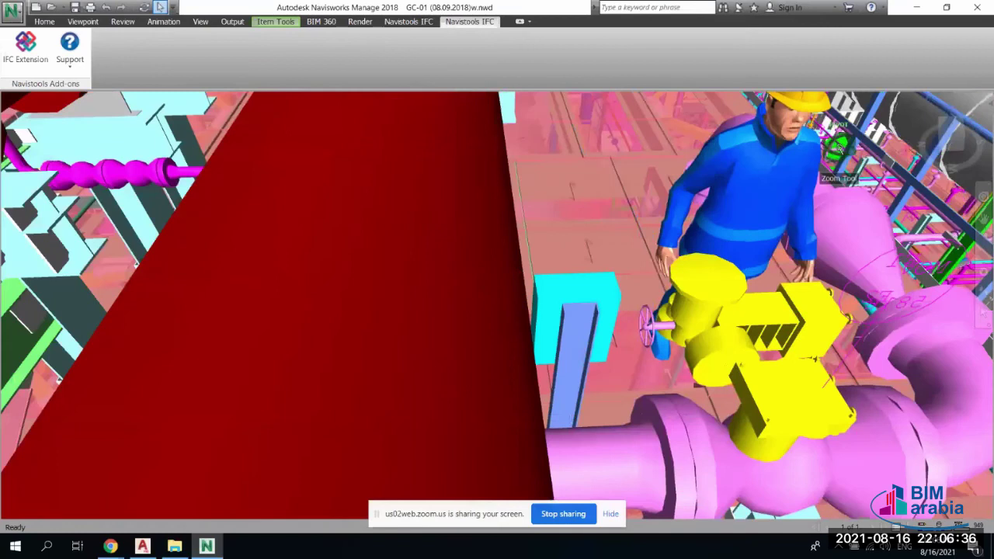
pyautogui.scroll(3, 838, 148)
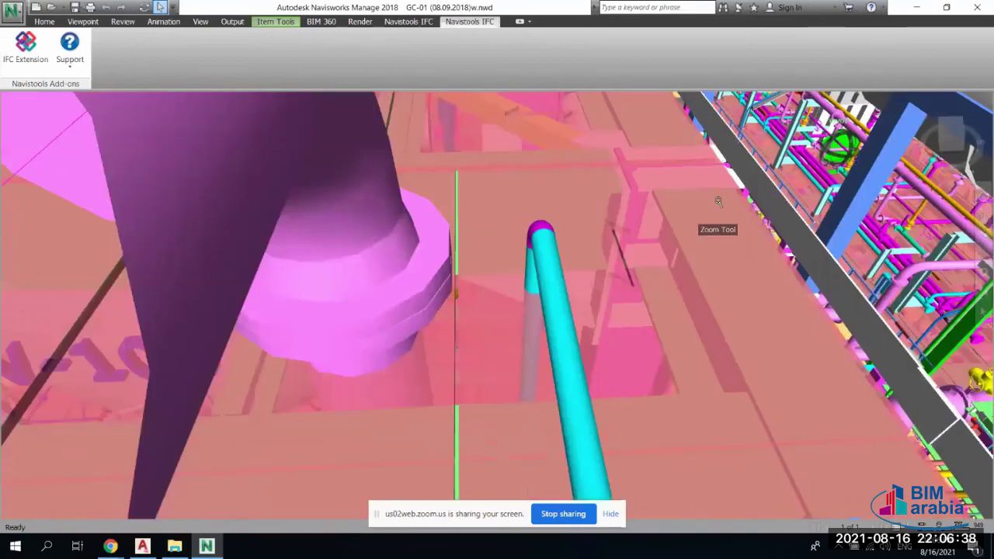
pyautogui.scroll(-5, 718, 201)
pyautogui.scroll(-1, 685, 247)
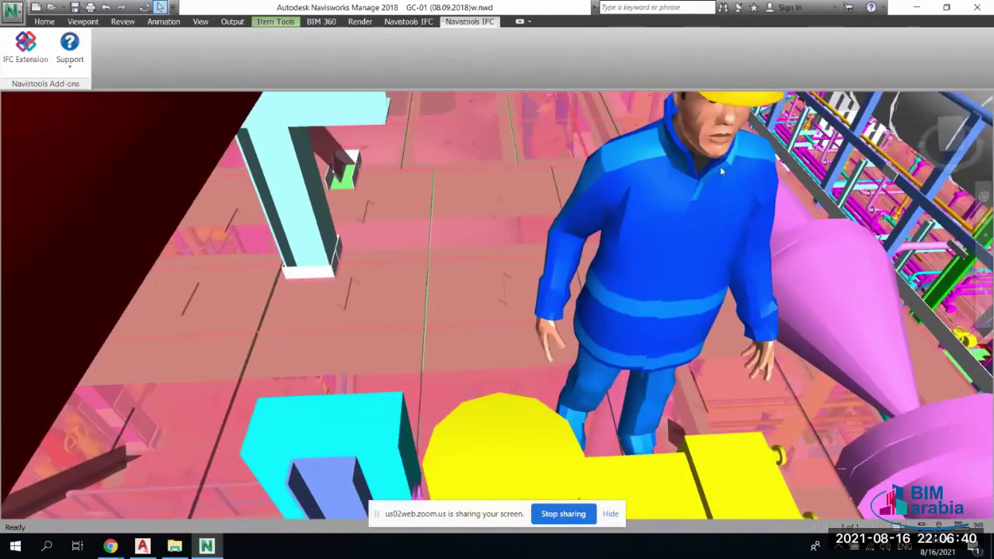
pyautogui.keyDown('shift'); pyautogui.moveTo(720, 166); pyautogui.dragTo(686, 206, button='middle'); pyautogui.keyUp('shift')
pyautogui.scroll(1, 685, 206)
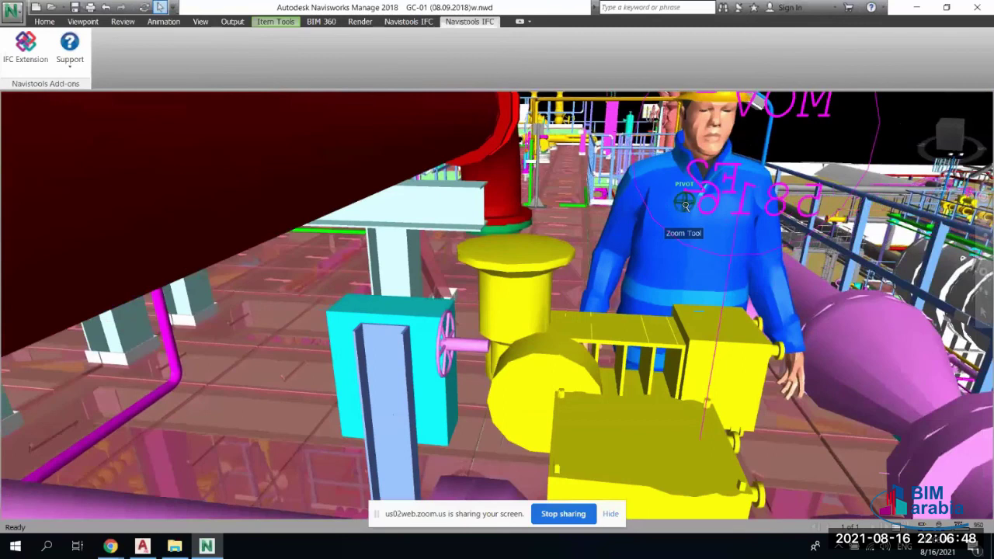
pyautogui.scroll(-2, 685, 206)
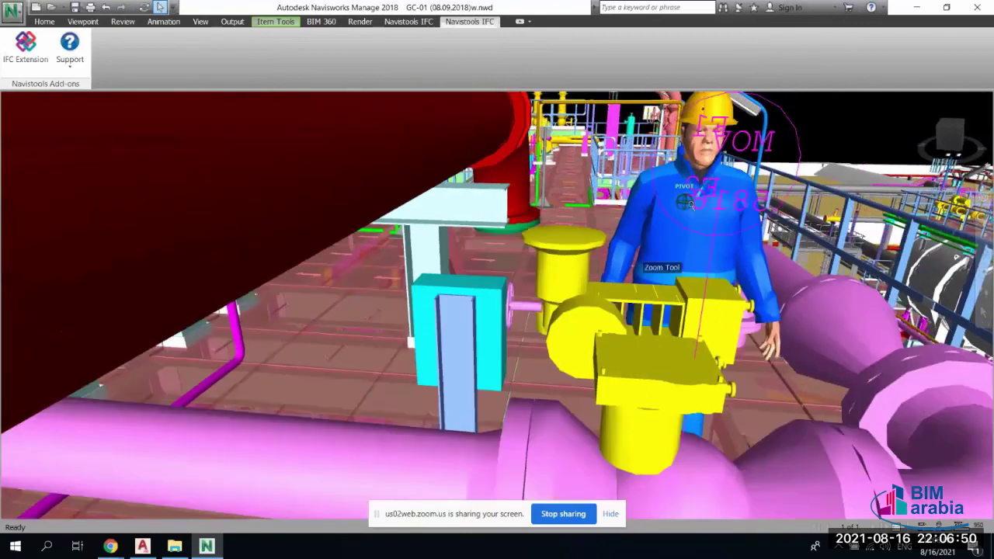
pyautogui.moveTo(694, 246); pyautogui.dragTo(435, 291, button='middle')
# Switch to the Zoom meeting in Chrome, scroll up through the chat, then go to Plant 3D
pyautogui.moveTo(200, 535)
pyautogui.moveTo(110, 546)
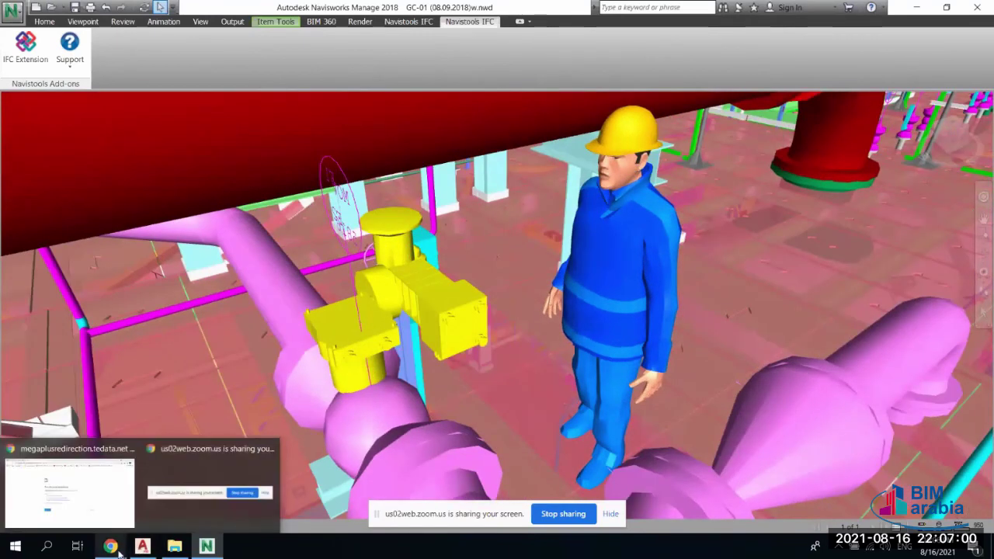
pyautogui.click(93, 504)
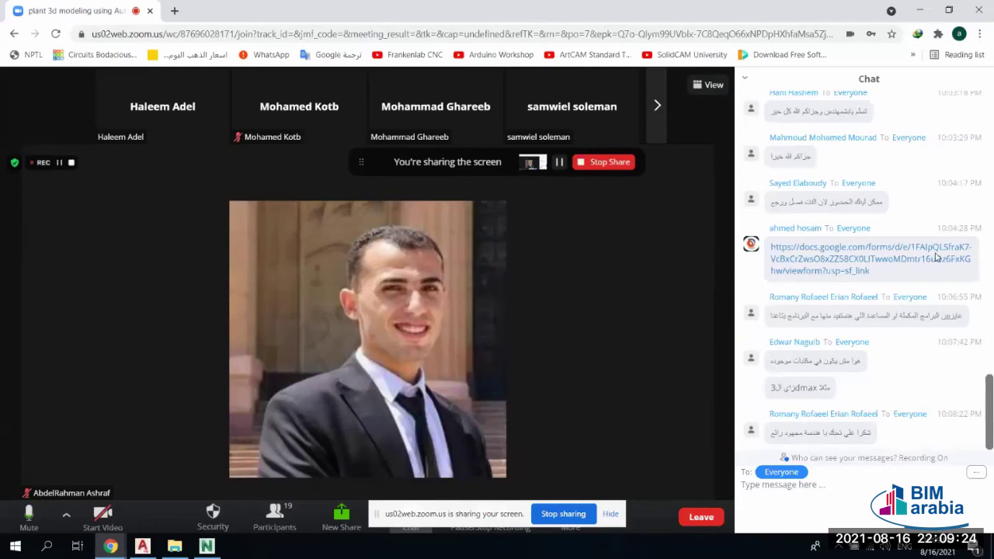
pyautogui.scroll(1, 936, 257)
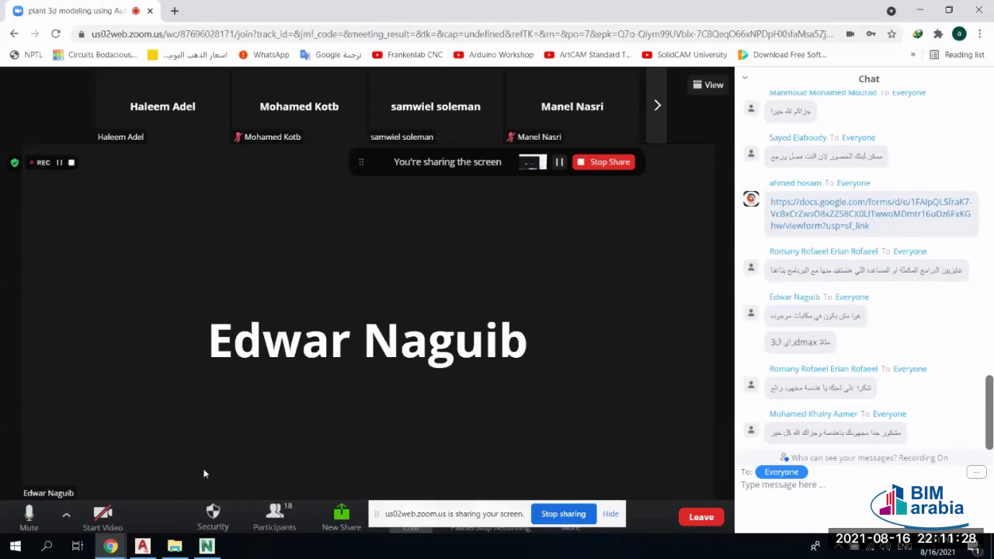
pyautogui.click(143, 546)
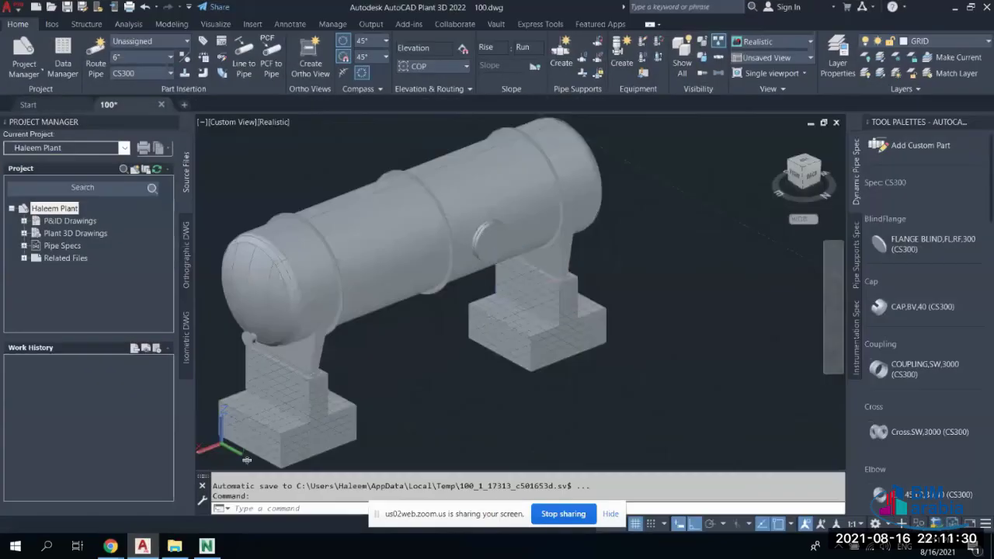
# Zoom in and out on drawing 100's horizontal vessel, then return to the Navisworks model
pyautogui.scroll(-5, 558, 283)
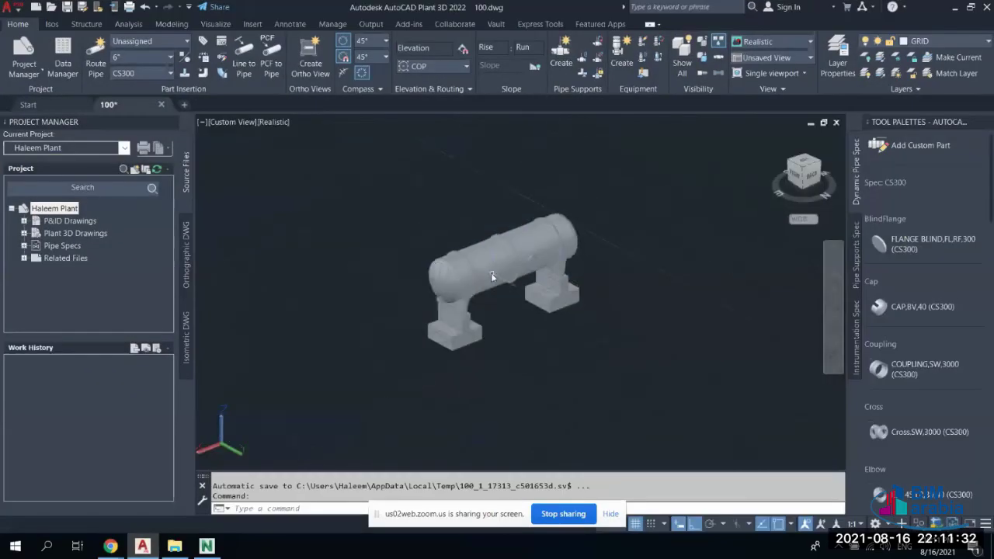
pyautogui.scroll(5, 528, 243)
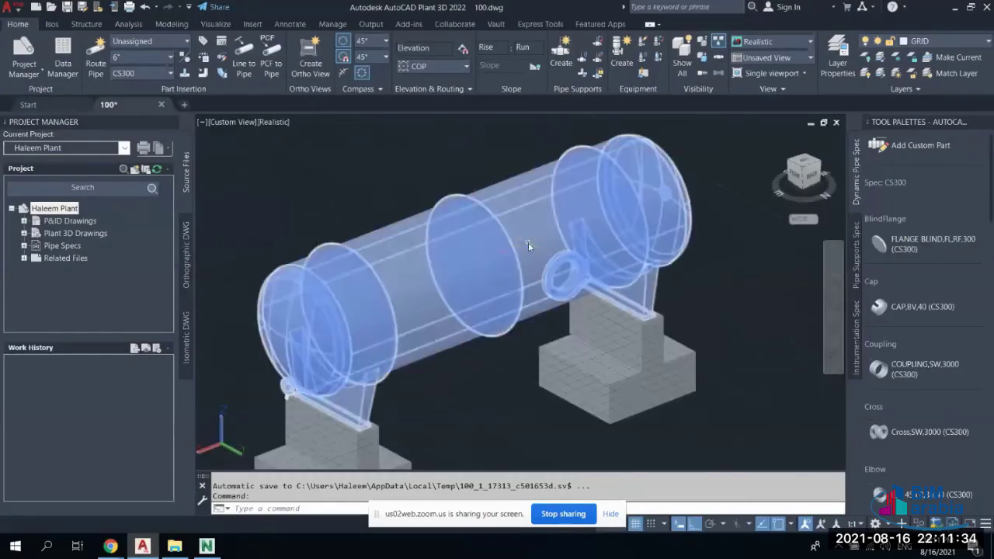
pyautogui.scroll(-5, 461, 272)
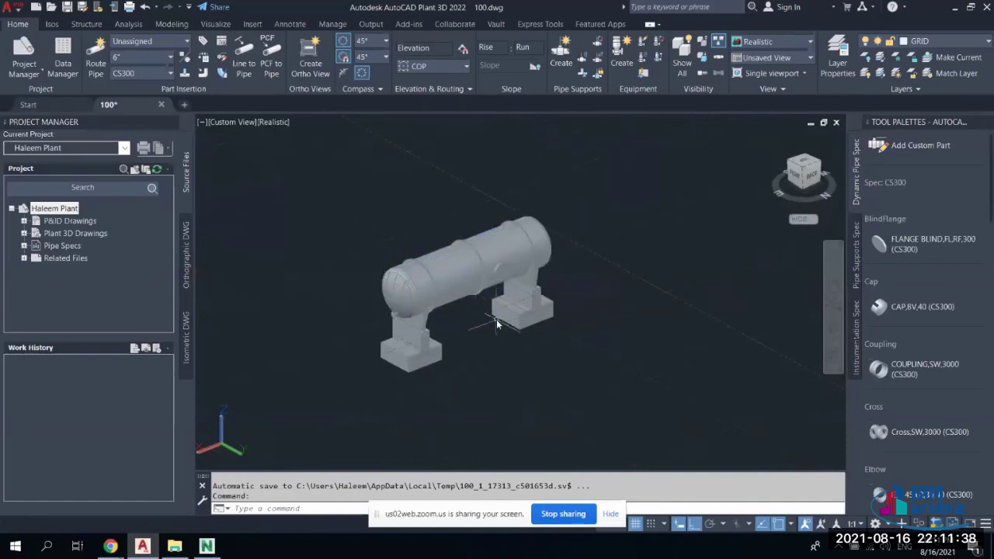
pyautogui.scroll(3, 466, 299)
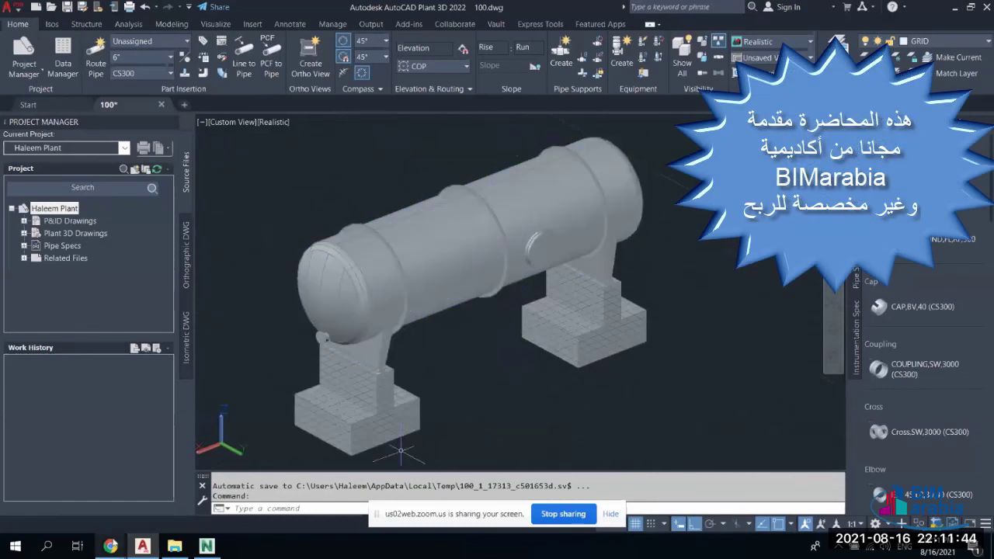
pyautogui.moveTo(111, 546)
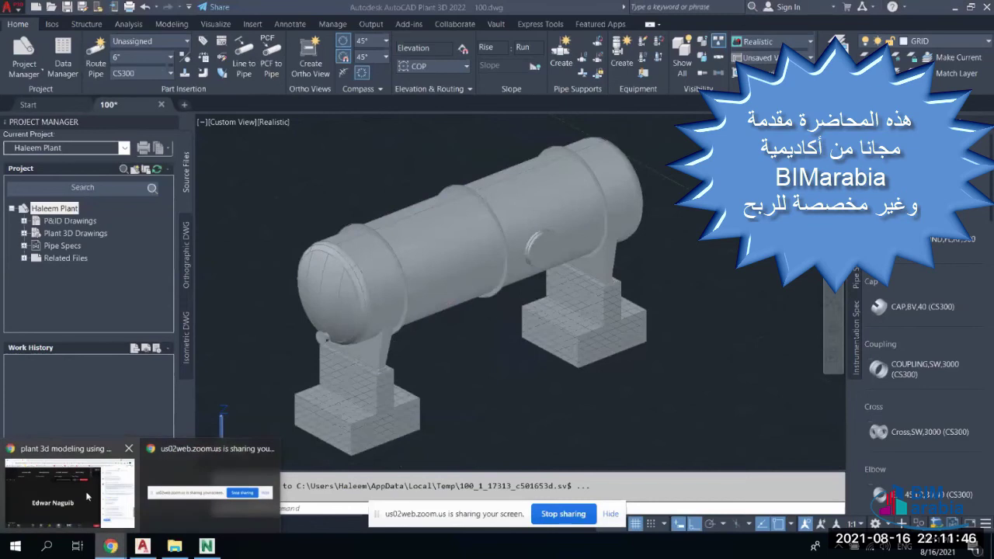
pyautogui.moveTo(88, 497)
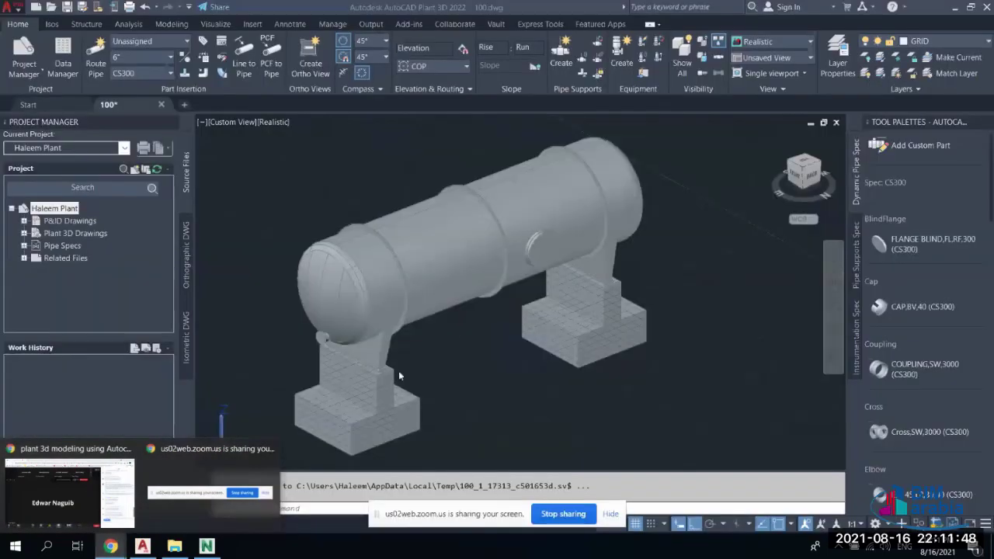
pyautogui.click(207, 547)
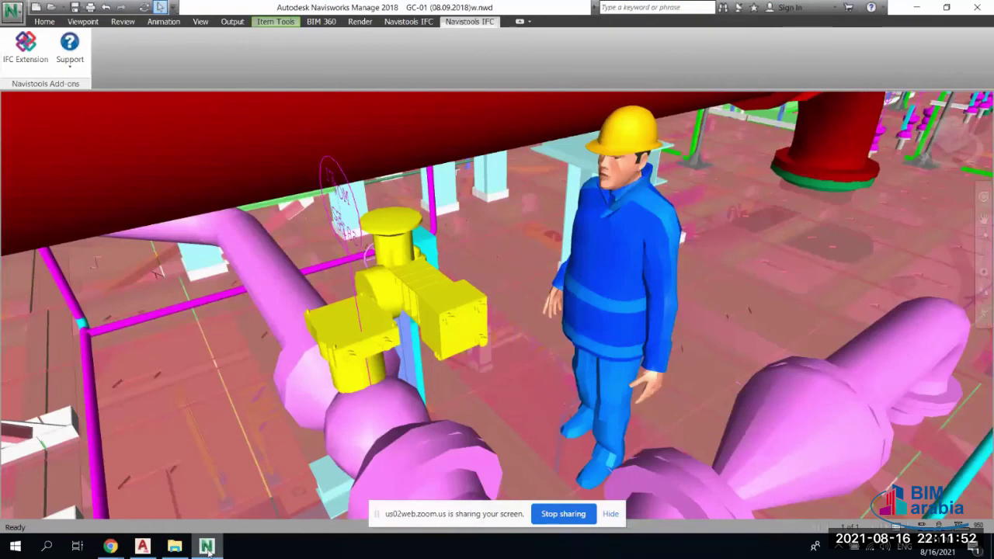
# Zoom out from the worker and pan the GC-01 model to show vessels V-100 and V-400
pyautogui.scroll(-4, 423, 251)
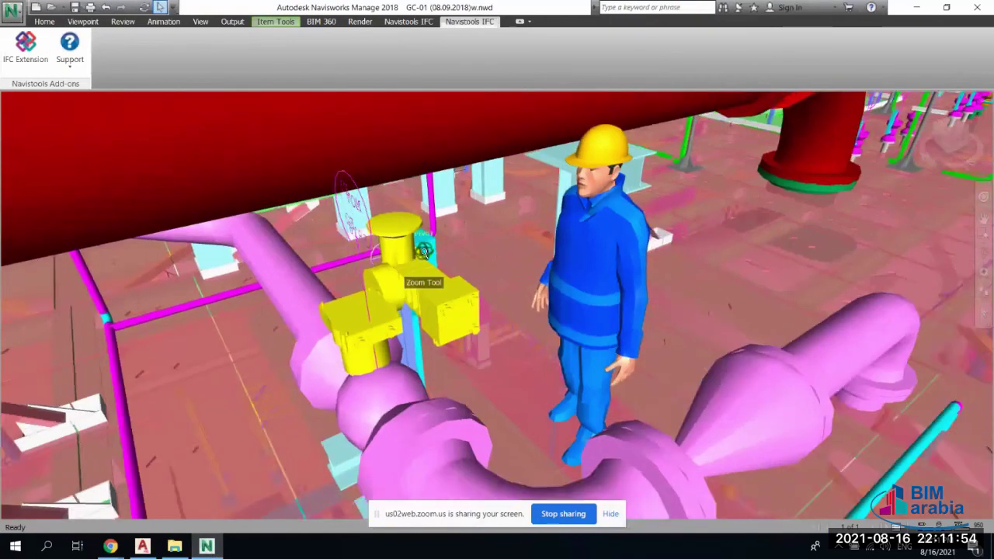
pyautogui.scroll(-4, 424, 251)
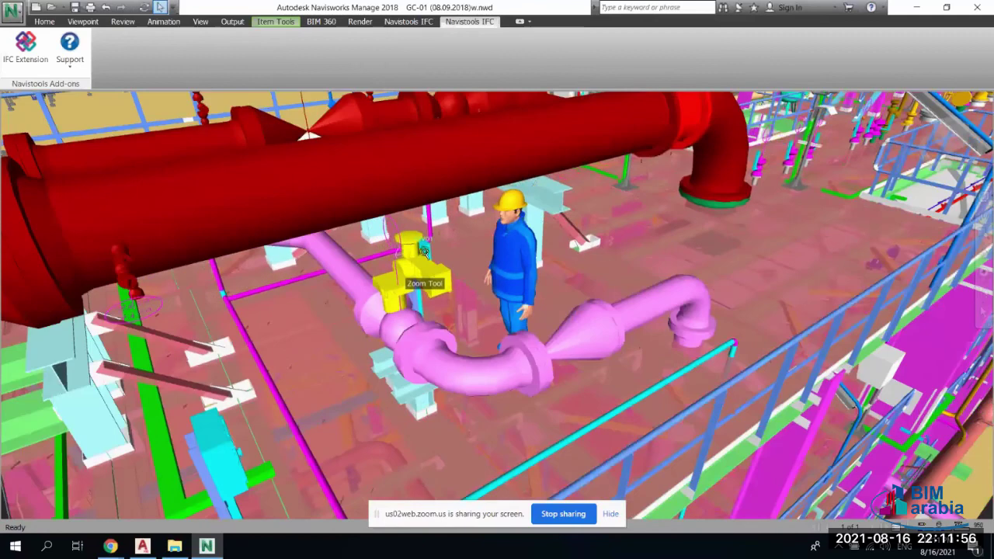
pyautogui.scroll(-3, 424, 251)
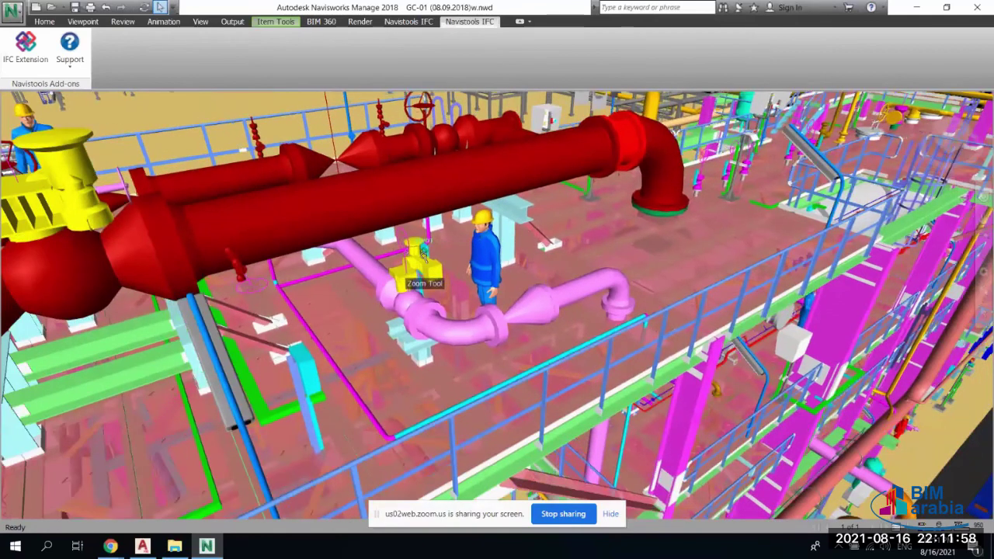
pyautogui.scroll(-4, 423, 251)
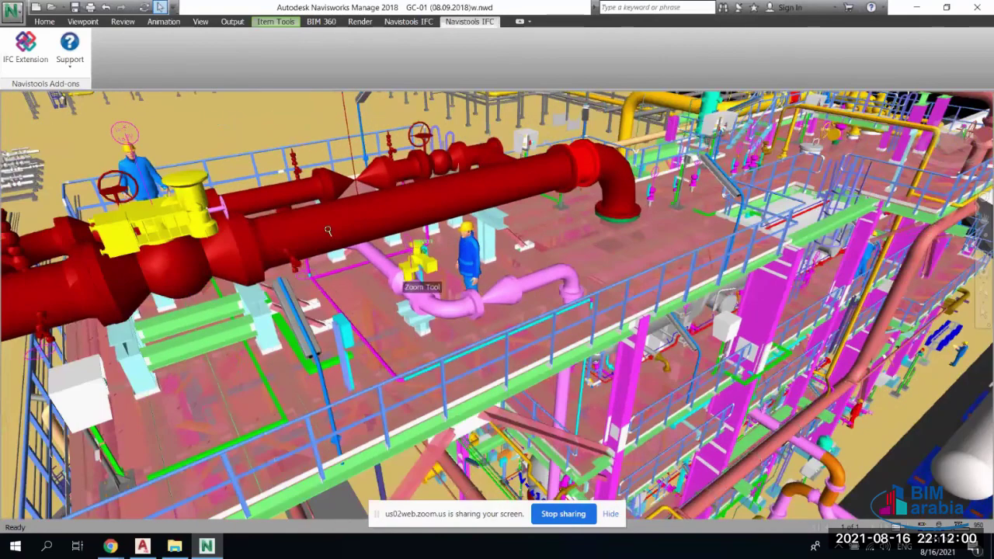
pyautogui.scroll(2, 328, 231)
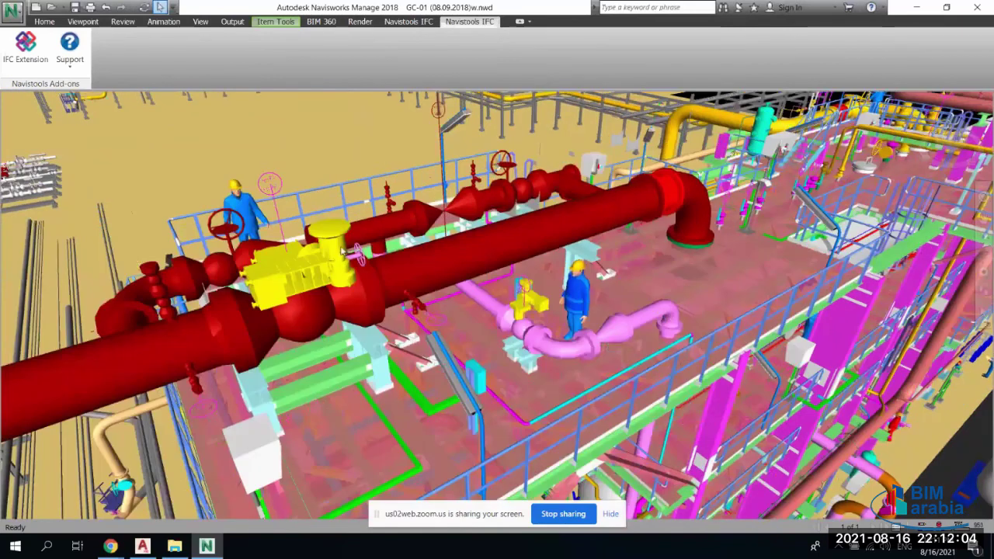
pyautogui.scroll(-3, 510, 267)
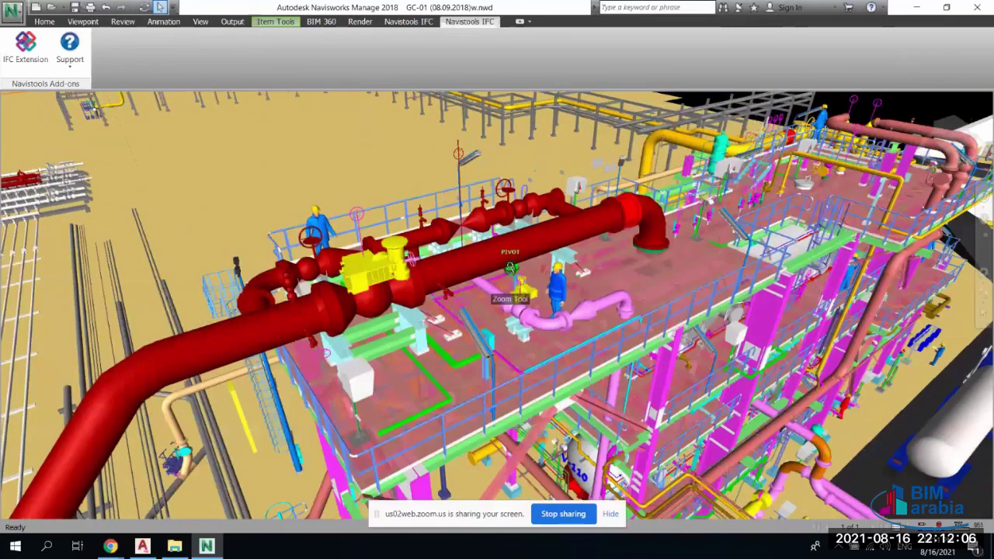
pyautogui.scroll(-2, 510, 268)
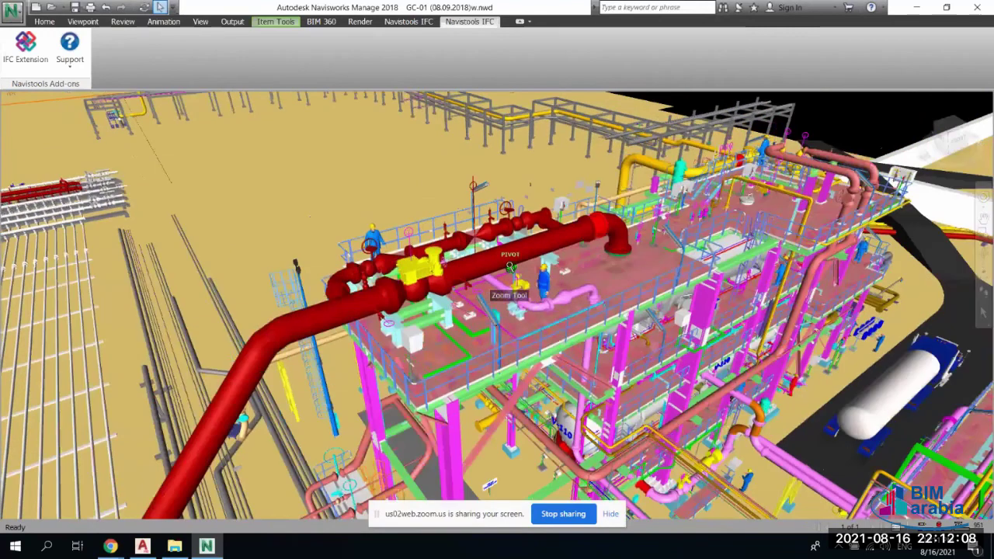
pyautogui.scroll(-2, 511, 268)
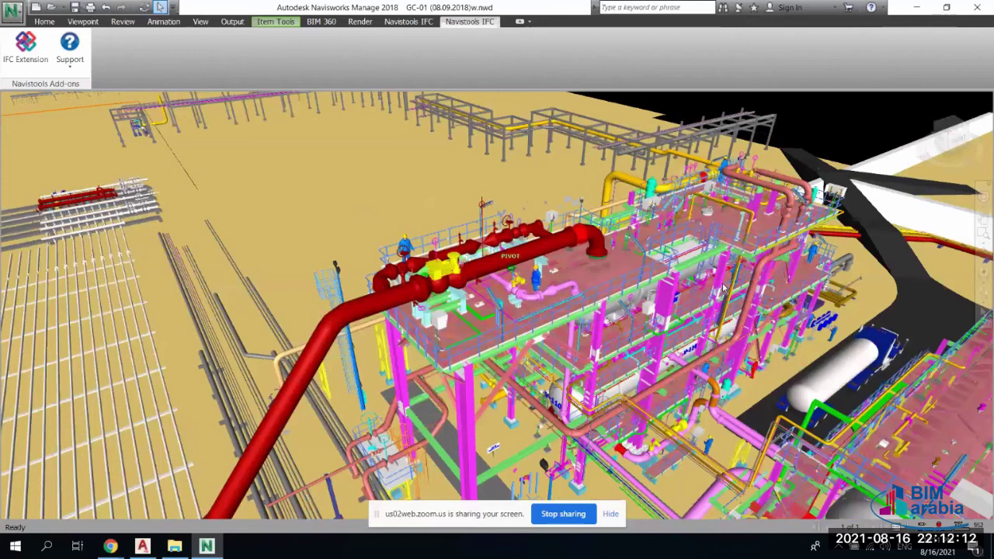
pyautogui.moveTo(723, 289); pyautogui.dragTo(484, 217, button='middle')
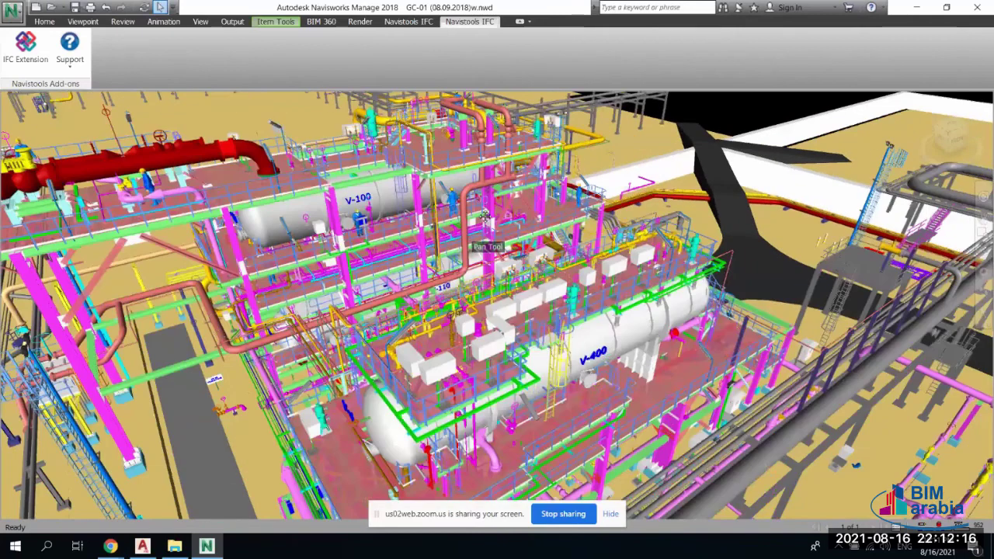
# Zoom into the room and inspect the floor slab, yellow beam and a pendant lamp
pyautogui.scroll(5, 581, 285)
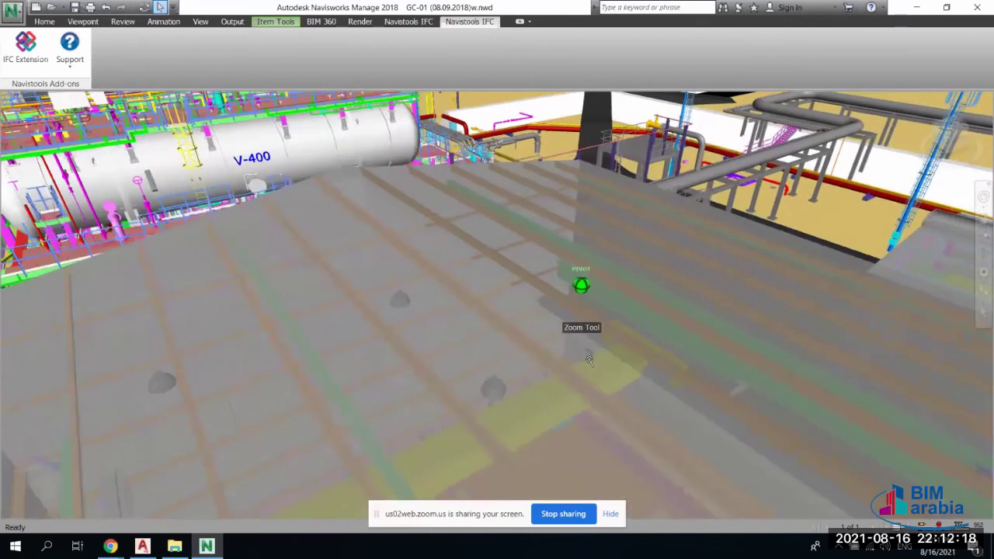
pyautogui.click(508, 428)
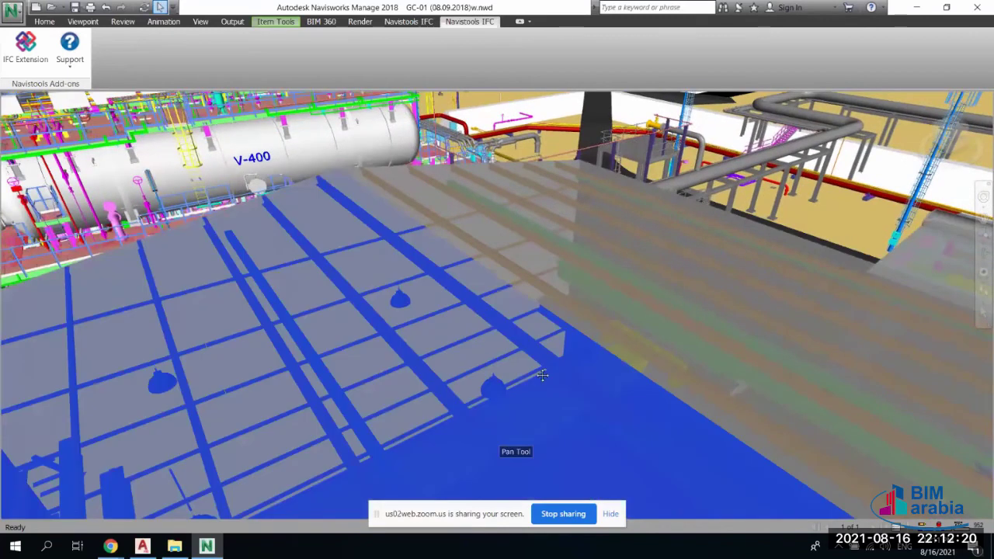
pyautogui.moveTo(542, 376); pyautogui.dragTo(595, 285, button='middle')
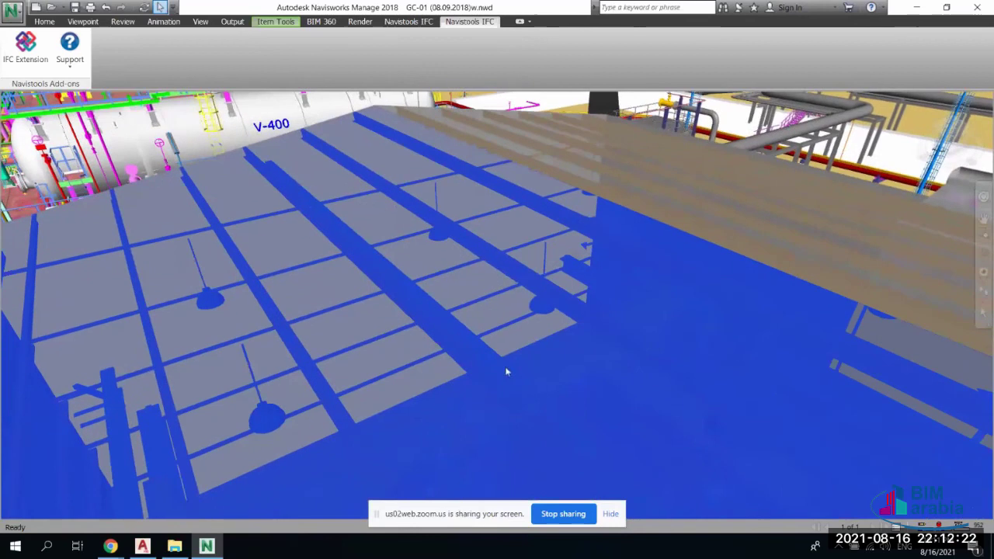
pyautogui.rightClick(506, 370)
pyautogui.click(515, 381)
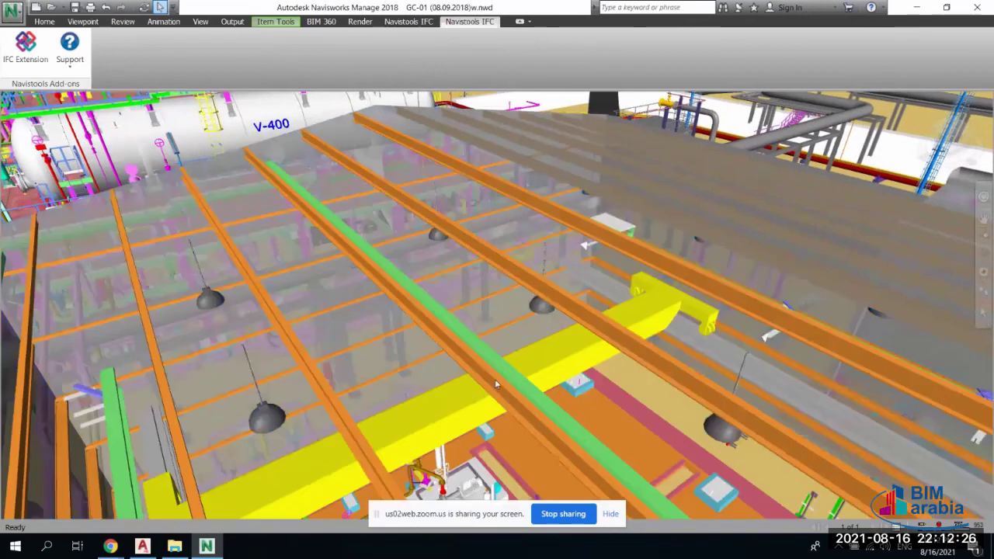
pyautogui.click(459, 392)
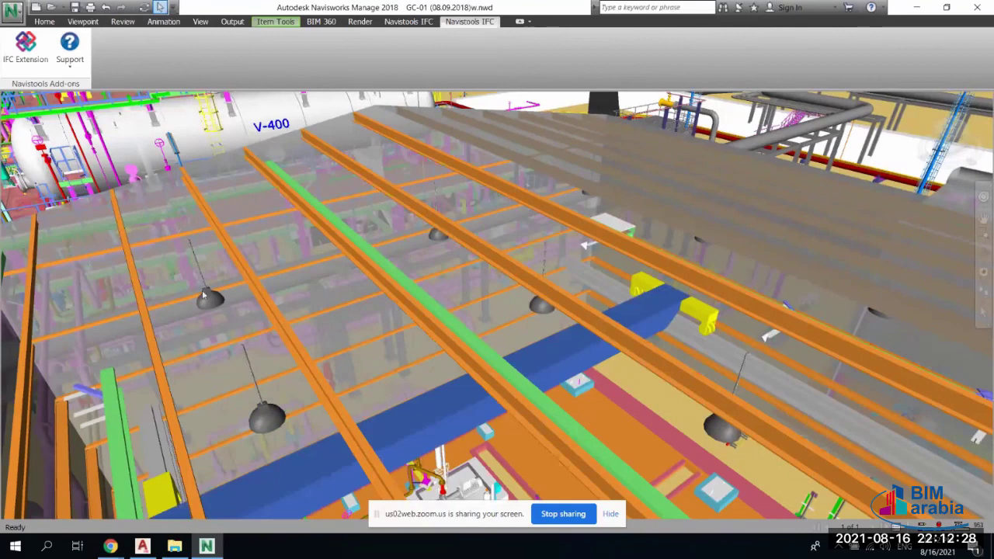
pyautogui.click(438, 234)
pyautogui.keyDown('shift'); pyautogui.moveTo(606, 331); pyautogui.dragTo(623, 327, button='middle'); pyautogui.keyUp('shift')
pyautogui.scroll(5, 624, 326)
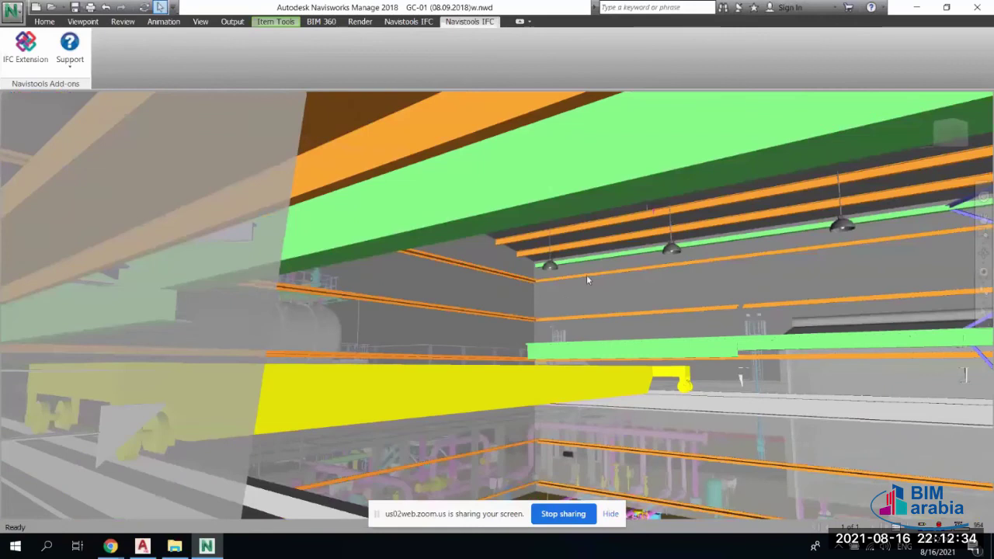
pyautogui.scroll(8, 588, 280)
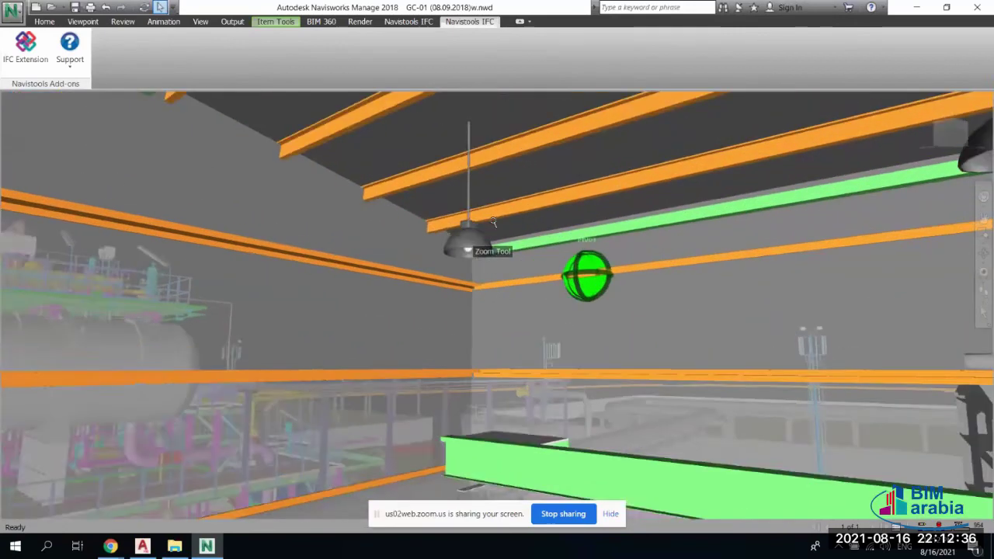
pyautogui.scroll(5, 492, 223)
pyautogui.keyDown('shift'); pyautogui.moveTo(492, 223); pyautogui.dragTo(378, 198, button='middle'); pyautogui.keyUp('shift')
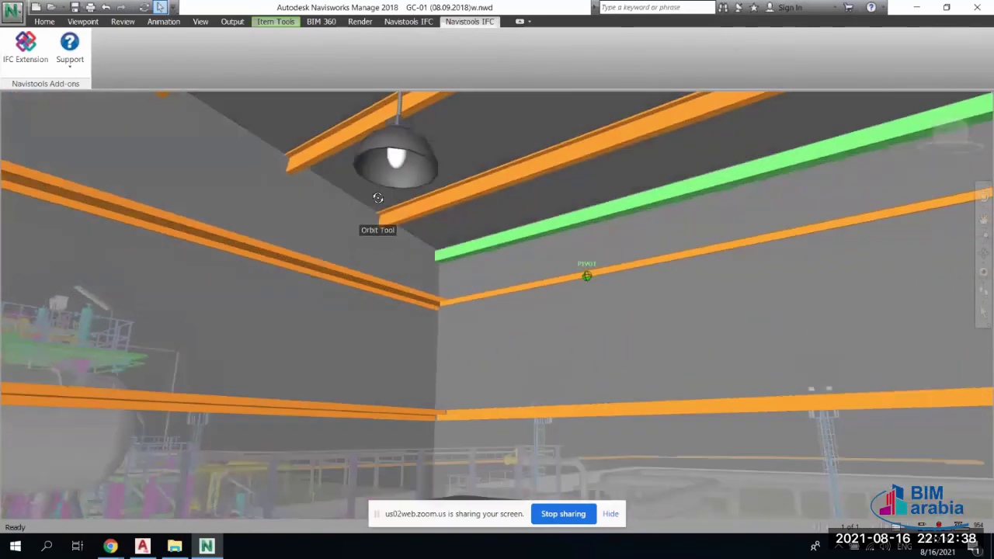
# Hide the room's left wall from the model
pyautogui.click(395, 184)
pyautogui.rightClick(400, 268)
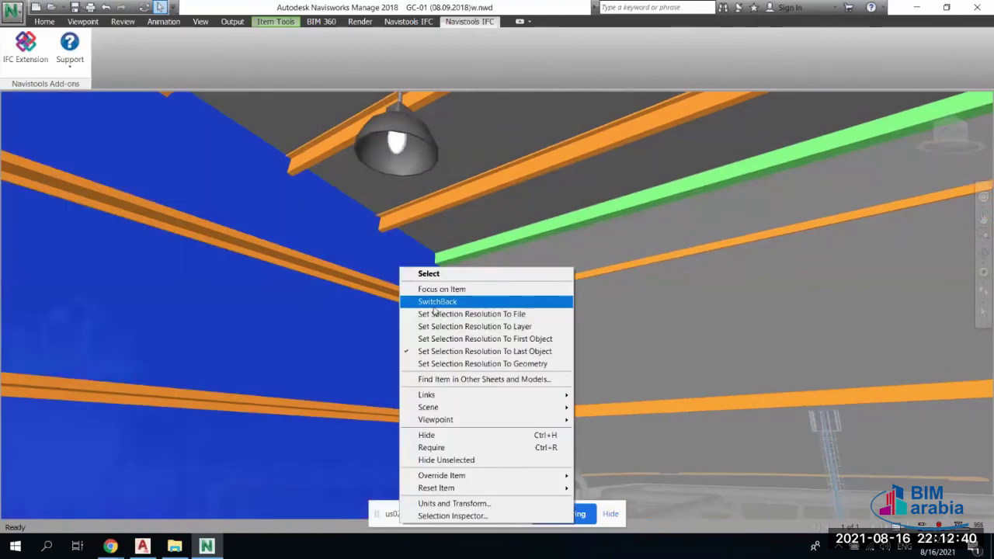
pyautogui.click(439, 435)
# Zoom out and view the GC-01 pipe rack from above, then return to Plant 3D
pyautogui.scroll(-3, 396, 243)
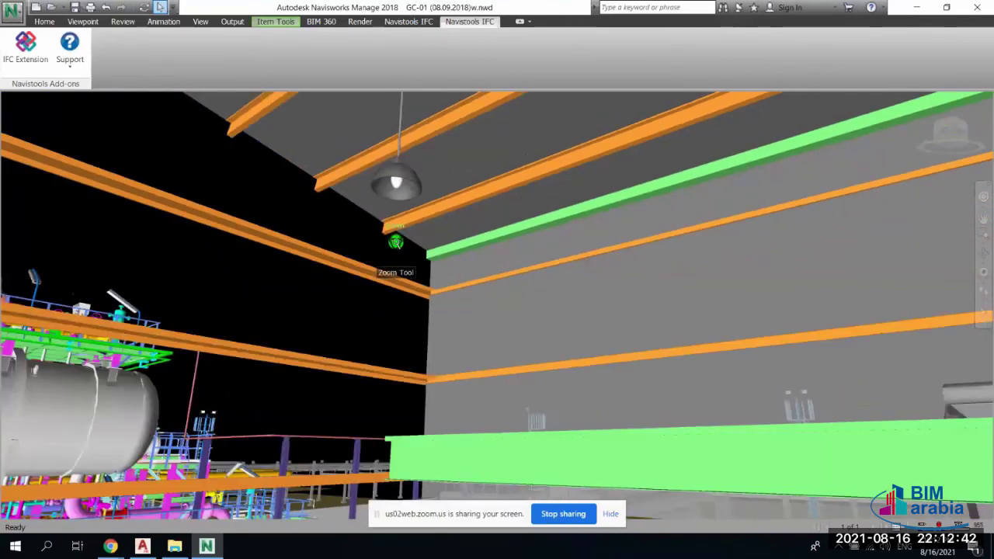
pyautogui.scroll(-3, 395, 242)
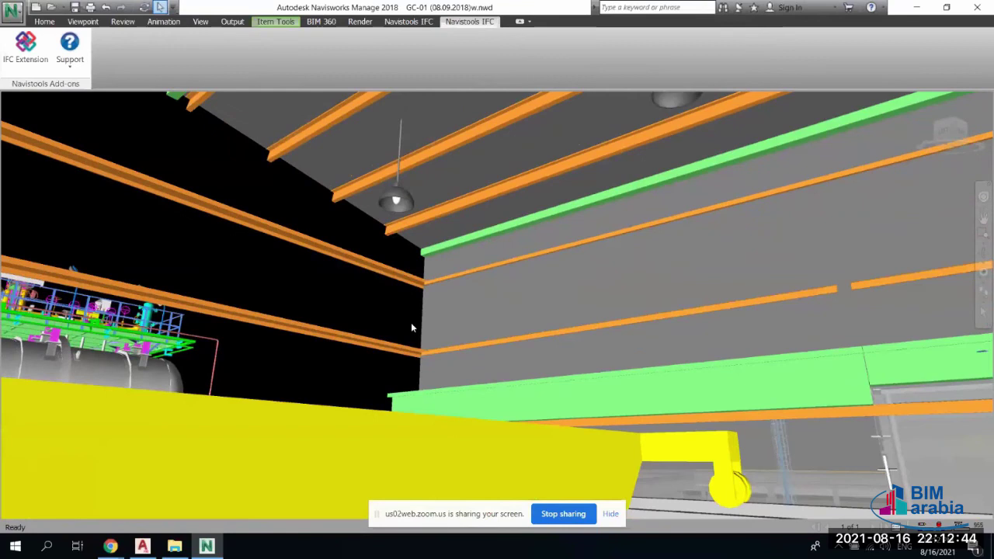
pyautogui.scroll(-5, 412, 326)
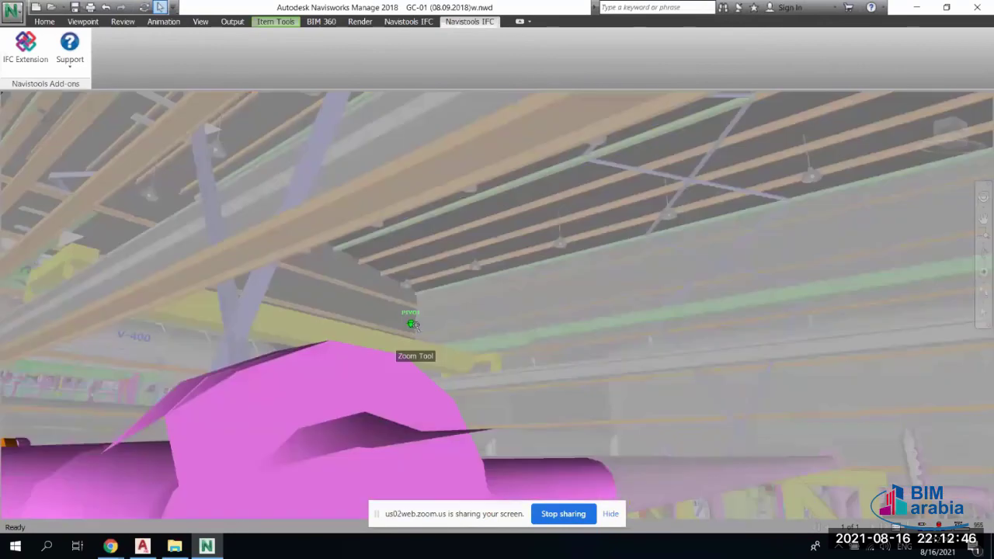
pyautogui.scroll(-3, 411, 326)
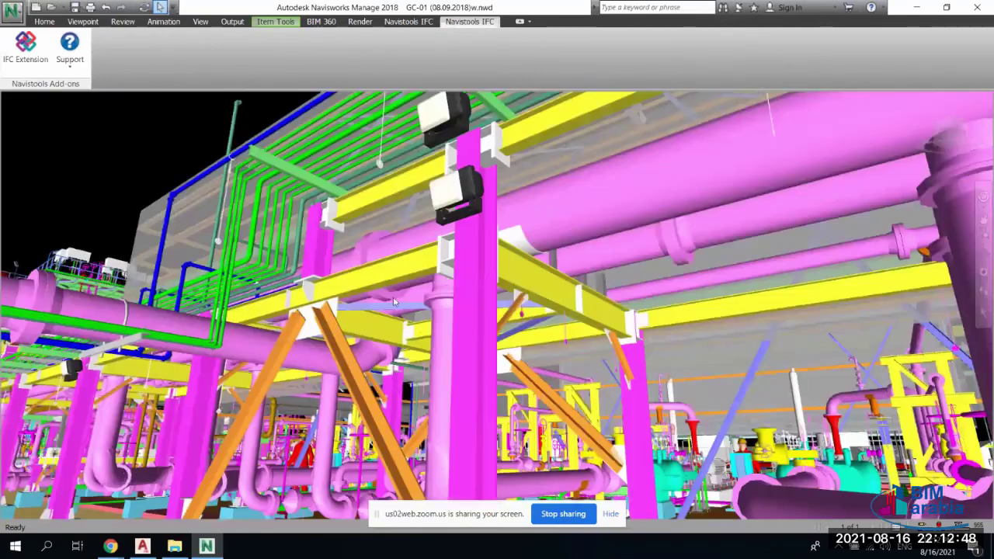
pyautogui.keyDown('shift'); pyautogui.moveTo(349, 287); pyautogui.dragTo(435, 310, button='middle'); pyautogui.keyUp('shift')
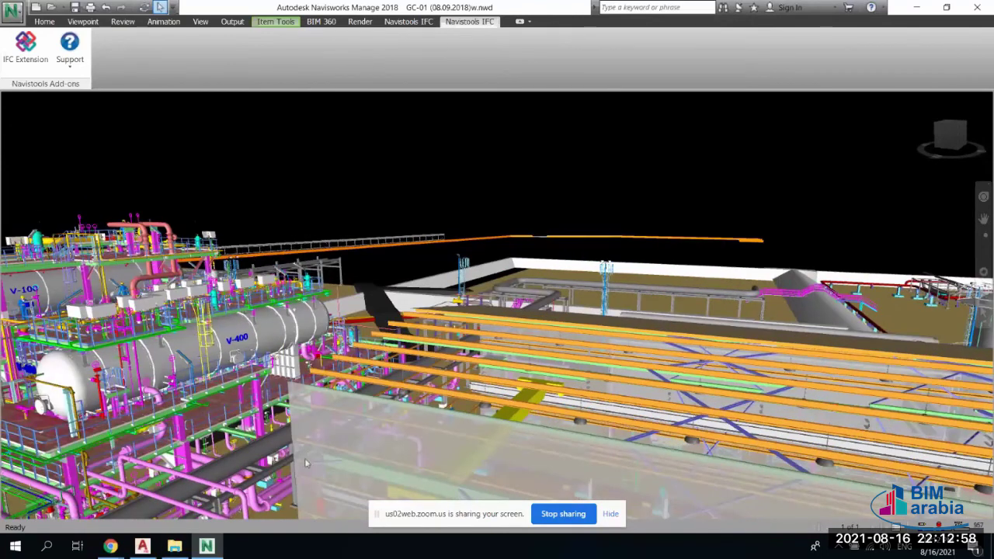
pyautogui.scroll(2, 361, 277)
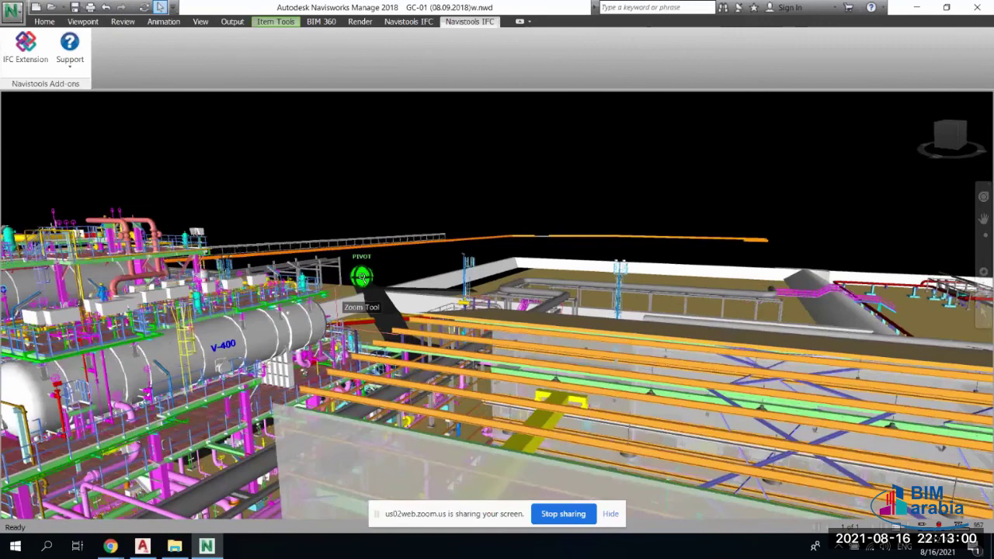
pyautogui.scroll(2, 361, 277)
pyautogui.scroll(2, 362, 277)
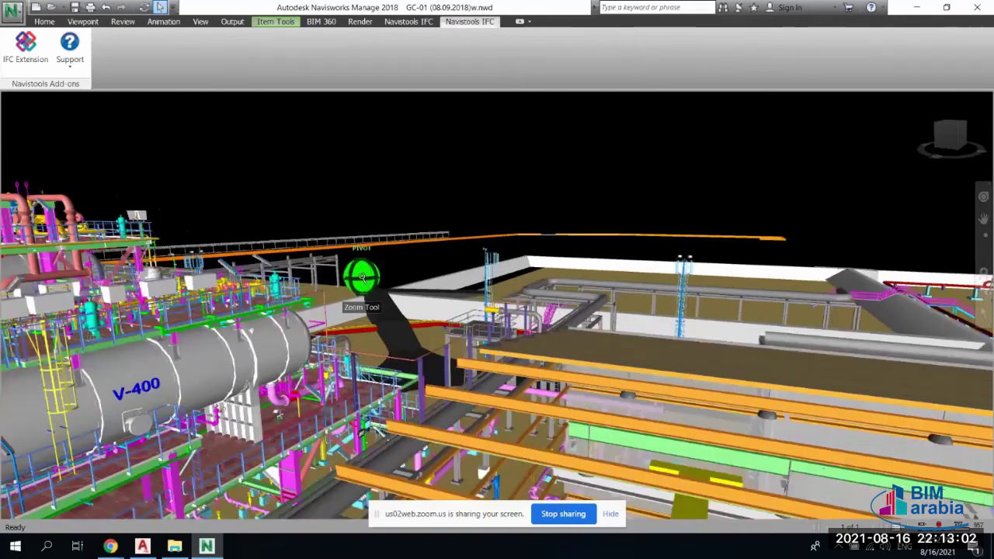
pyautogui.scroll(2, 355, 308)
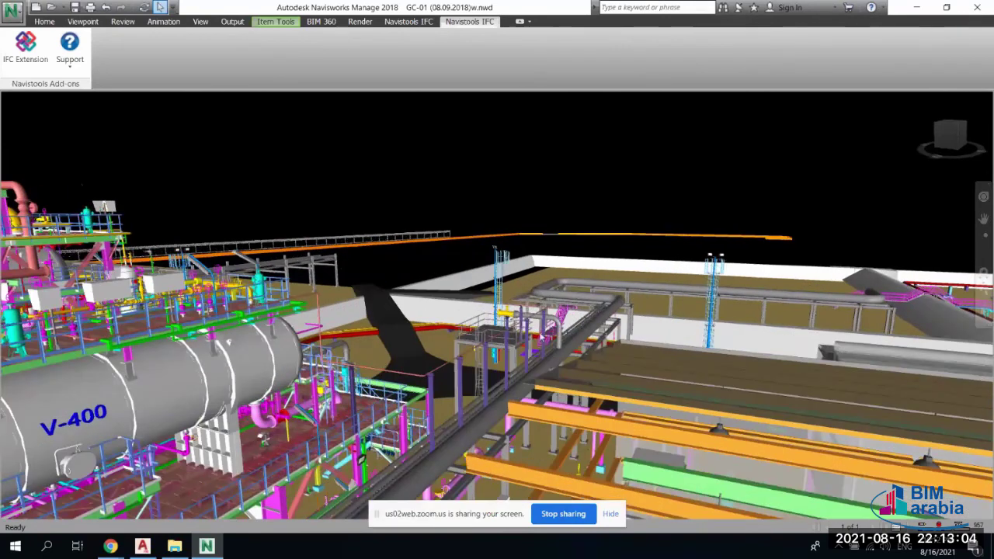
pyautogui.click(142, 546)
# Set the current pipe spec to Grooved Class 150, then to PN01CB2S01
pyautogui.click(144, 73)
pyautogui.scroll(-3, 144, 132)
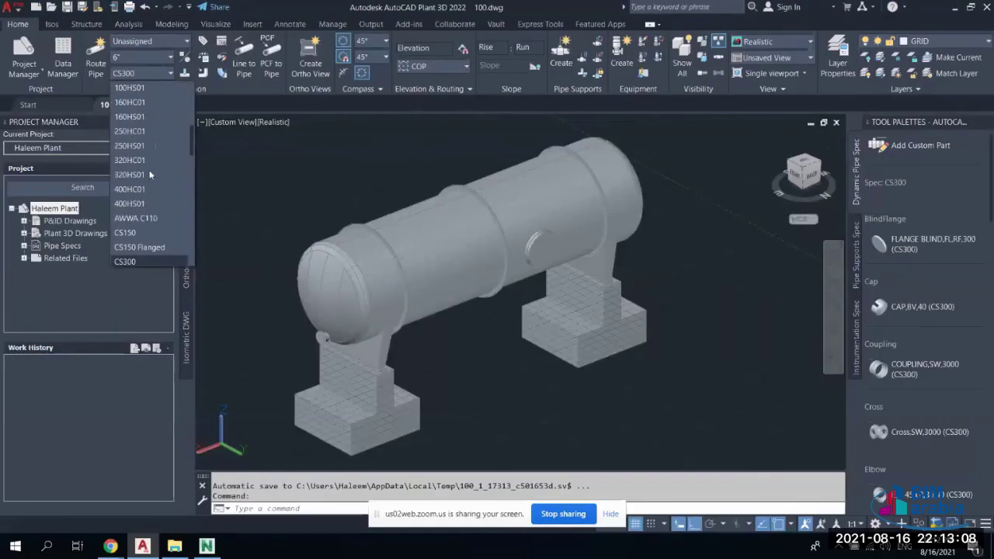
pyautogui.click(145, 203)
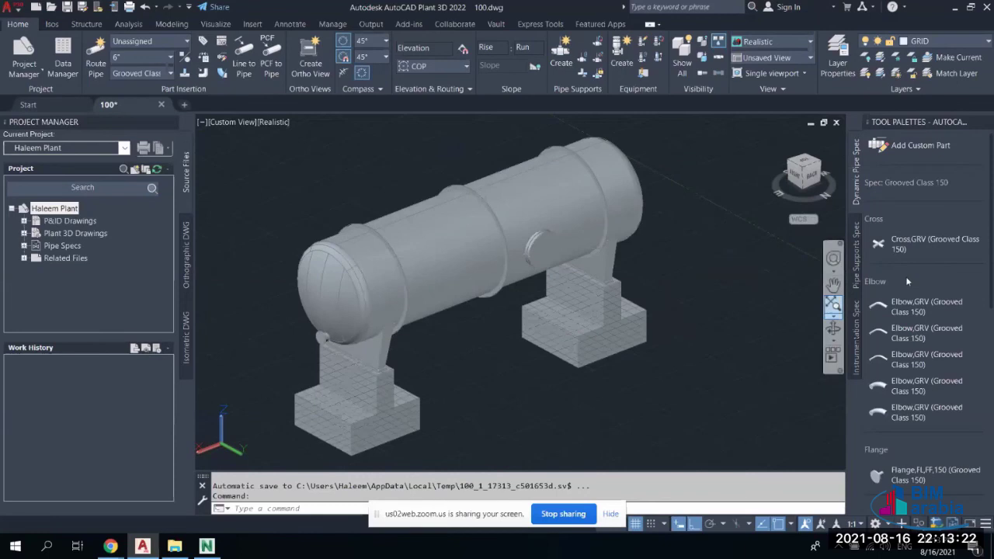
pyautogui.click(151, 73)
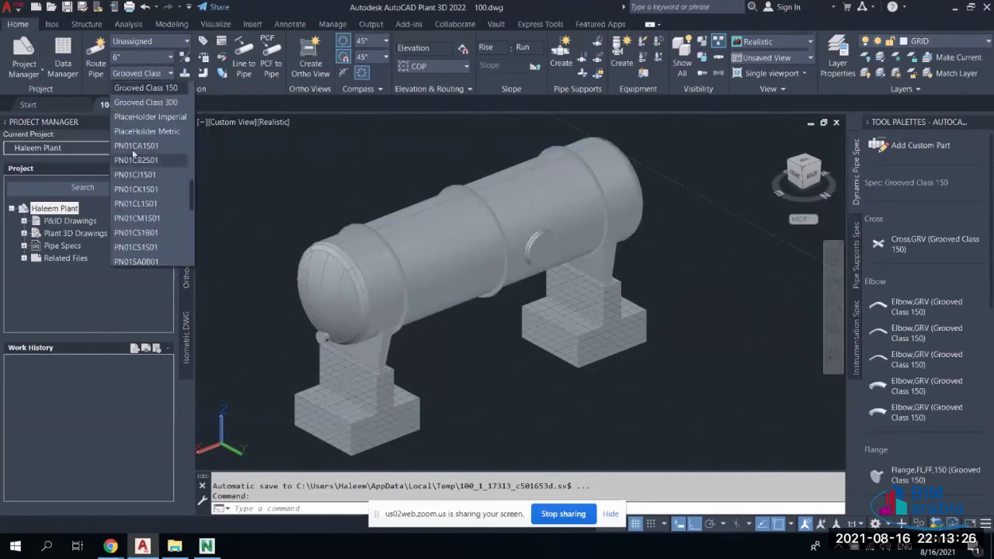
pyautogui.click(136, 160)
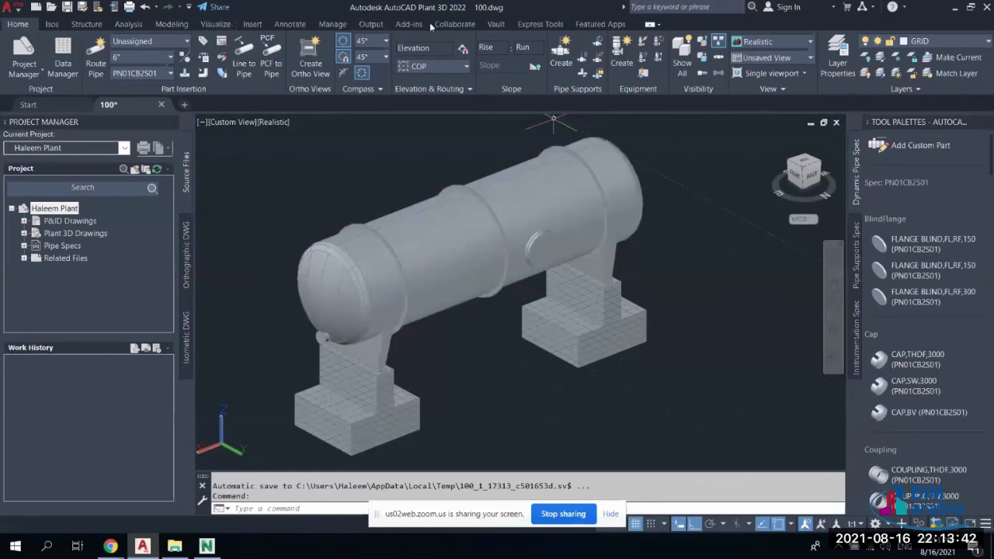
# Open the Autodesk App Store from the Featured Apps tab's Connect to App Store
pyautogui.click(602, 25)
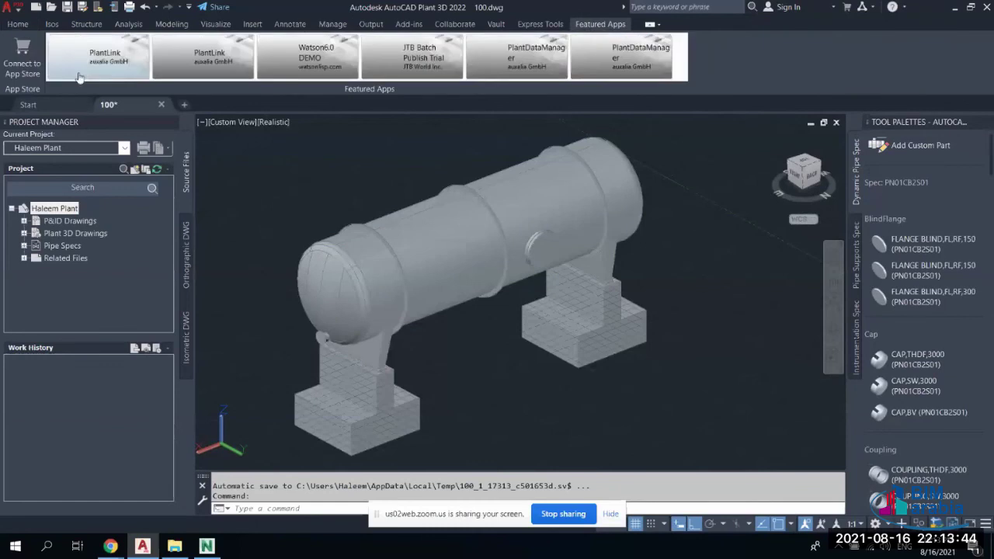
pyautogui.click(28, 64)
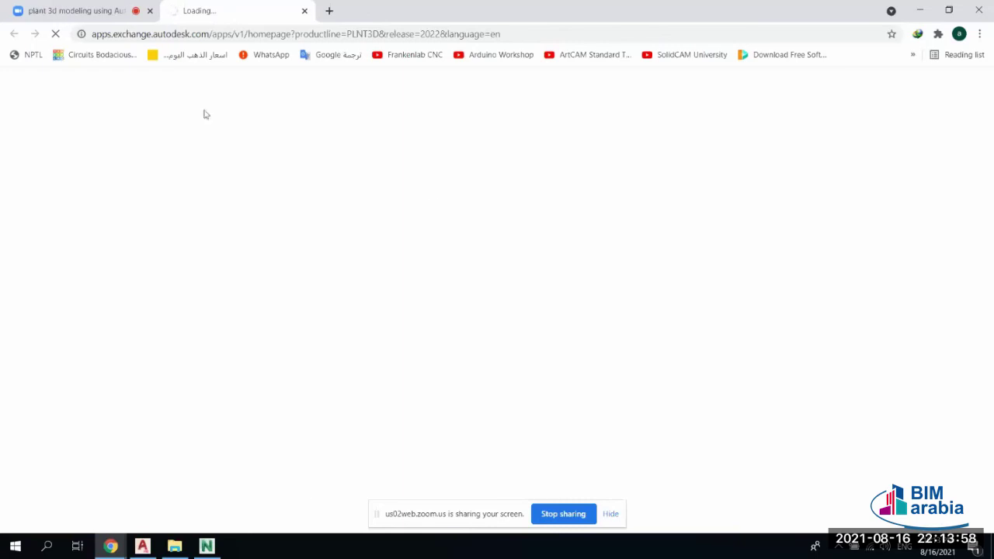
# Switch between Navisworks, the loading App Store page and Plant 3D, restoring its Home tab
pyautogui.click(207, 547)
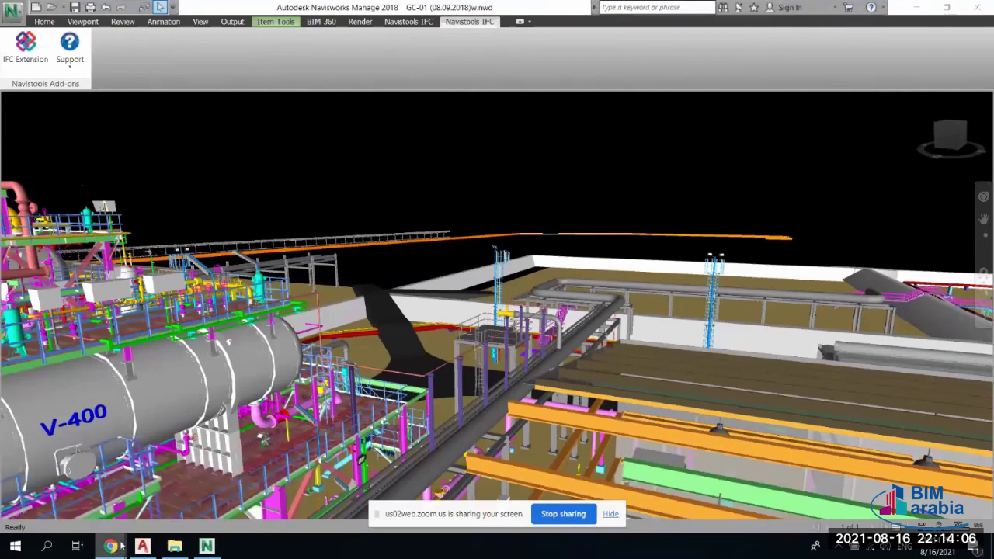
pyautogui.moveTo(110, 547)
pyautogui.click(89, 485)
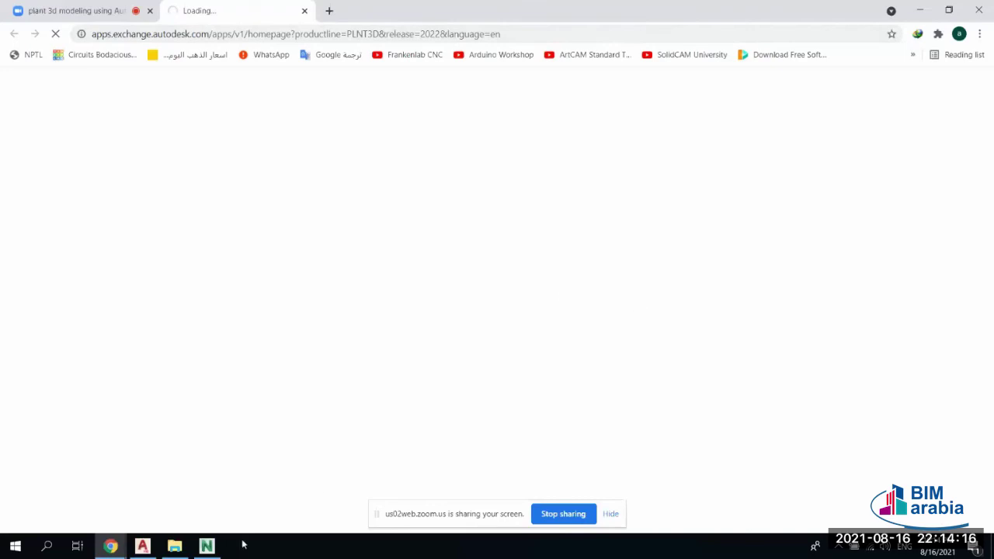
pyautogui.click(143, 546)
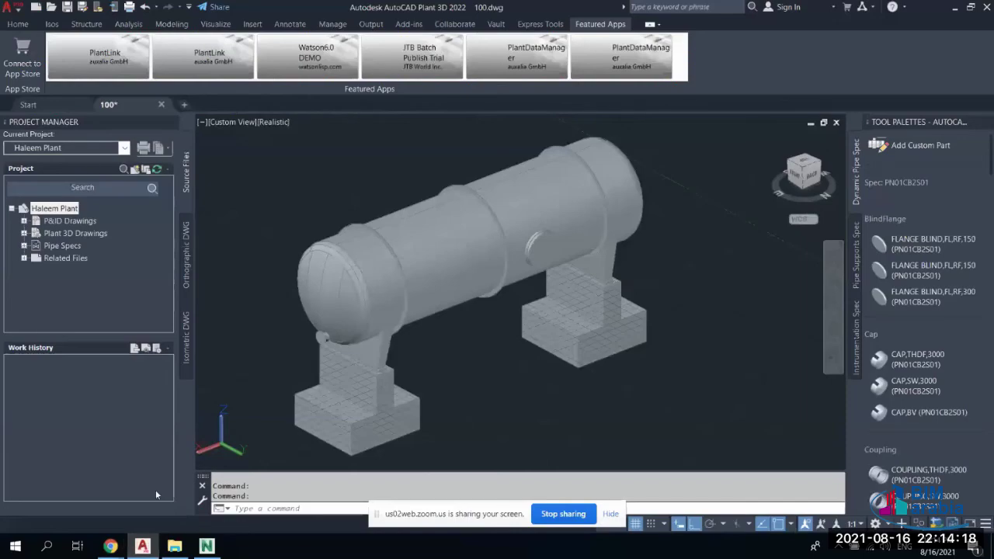
pyautogui.click(17, 24)
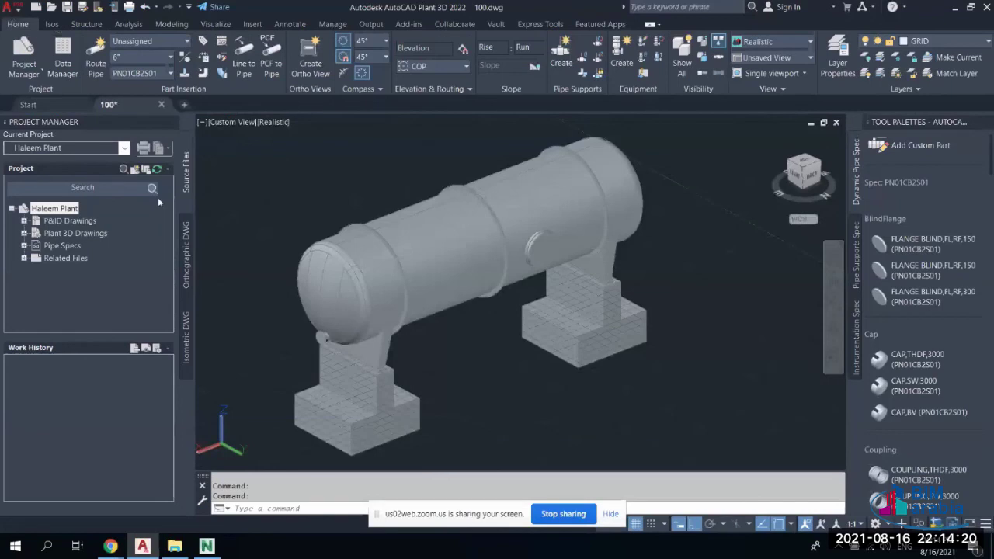
# Close the timed-out apps.exchange App Store tab in Chrome
pyautogui.moveTo(109, 546)
pyautogui.click(174, 512)
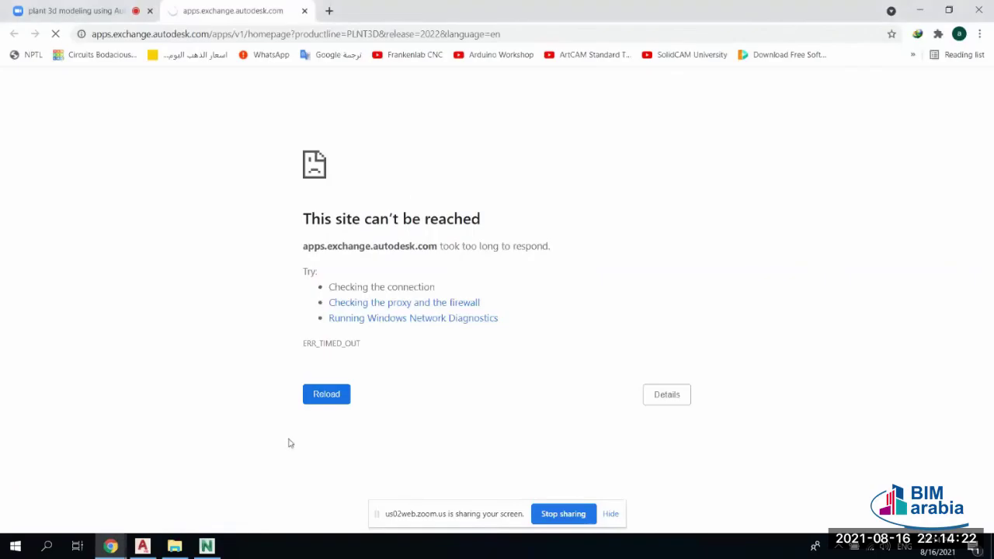
pyautogui.click(304, 10)
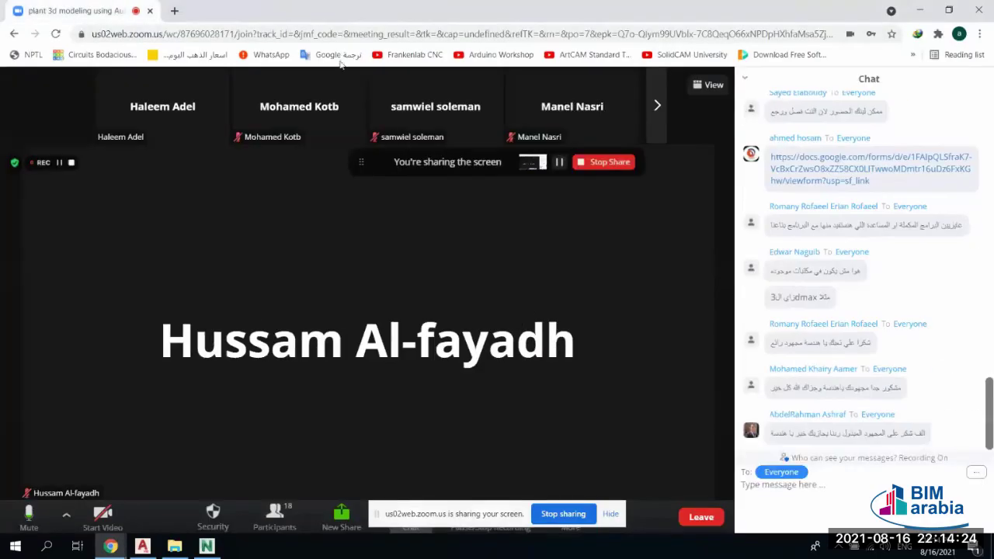